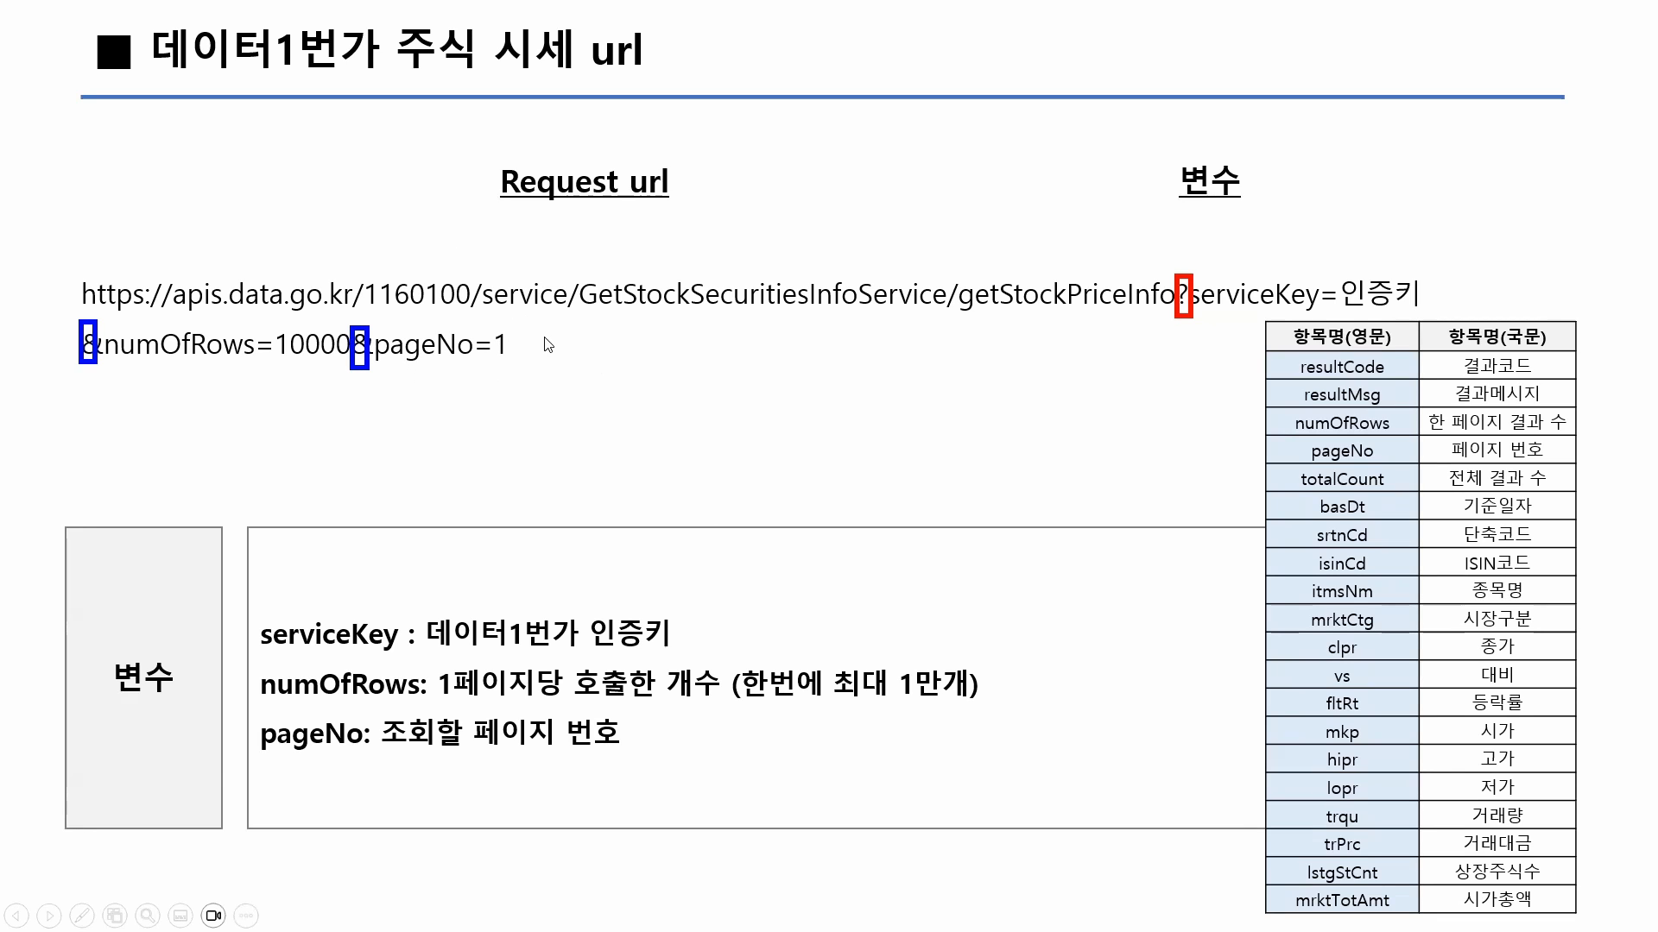
pyautogui.click(667, 352)
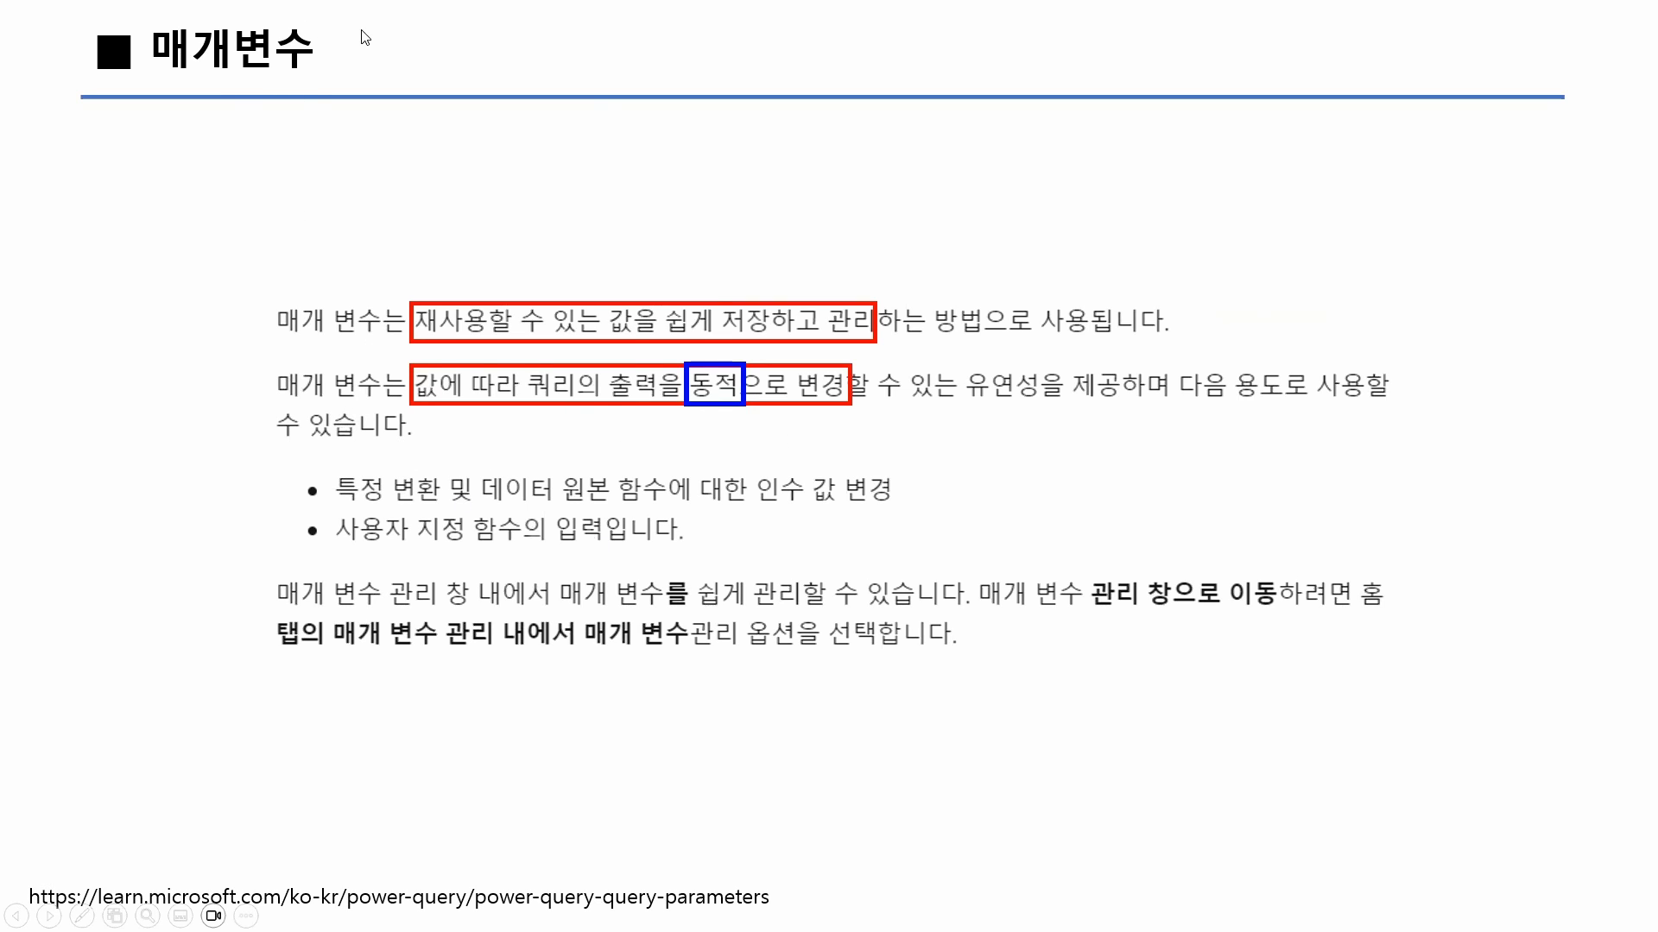
pyautogui.click(920, 486)
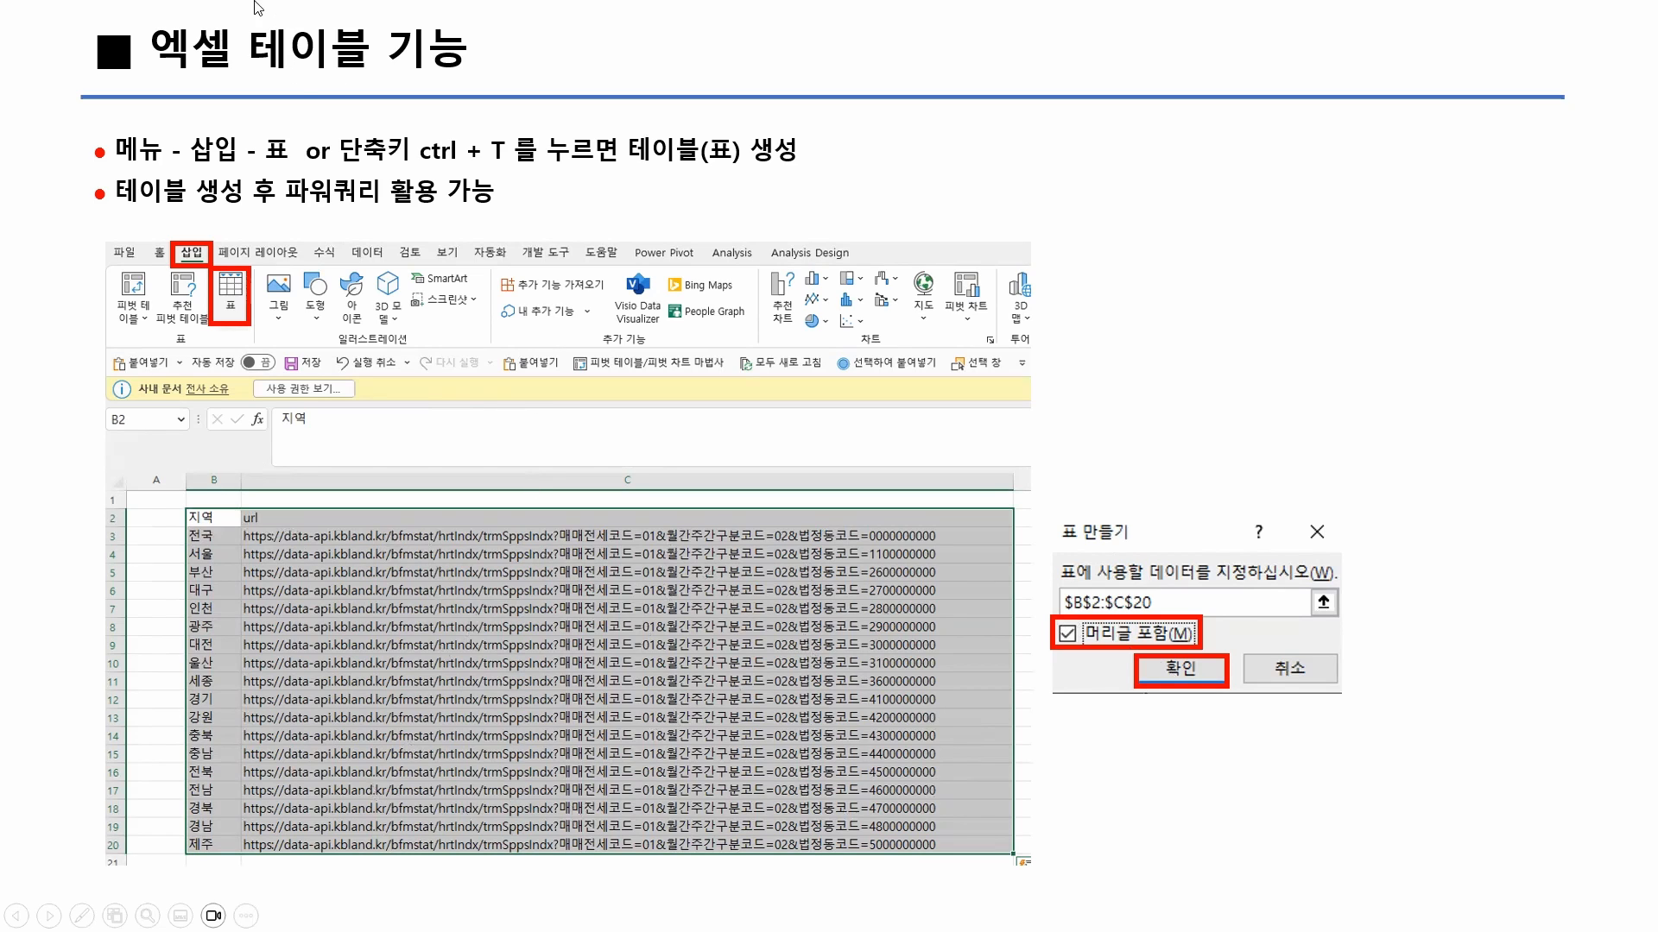
pyautogui.click(712, 518)
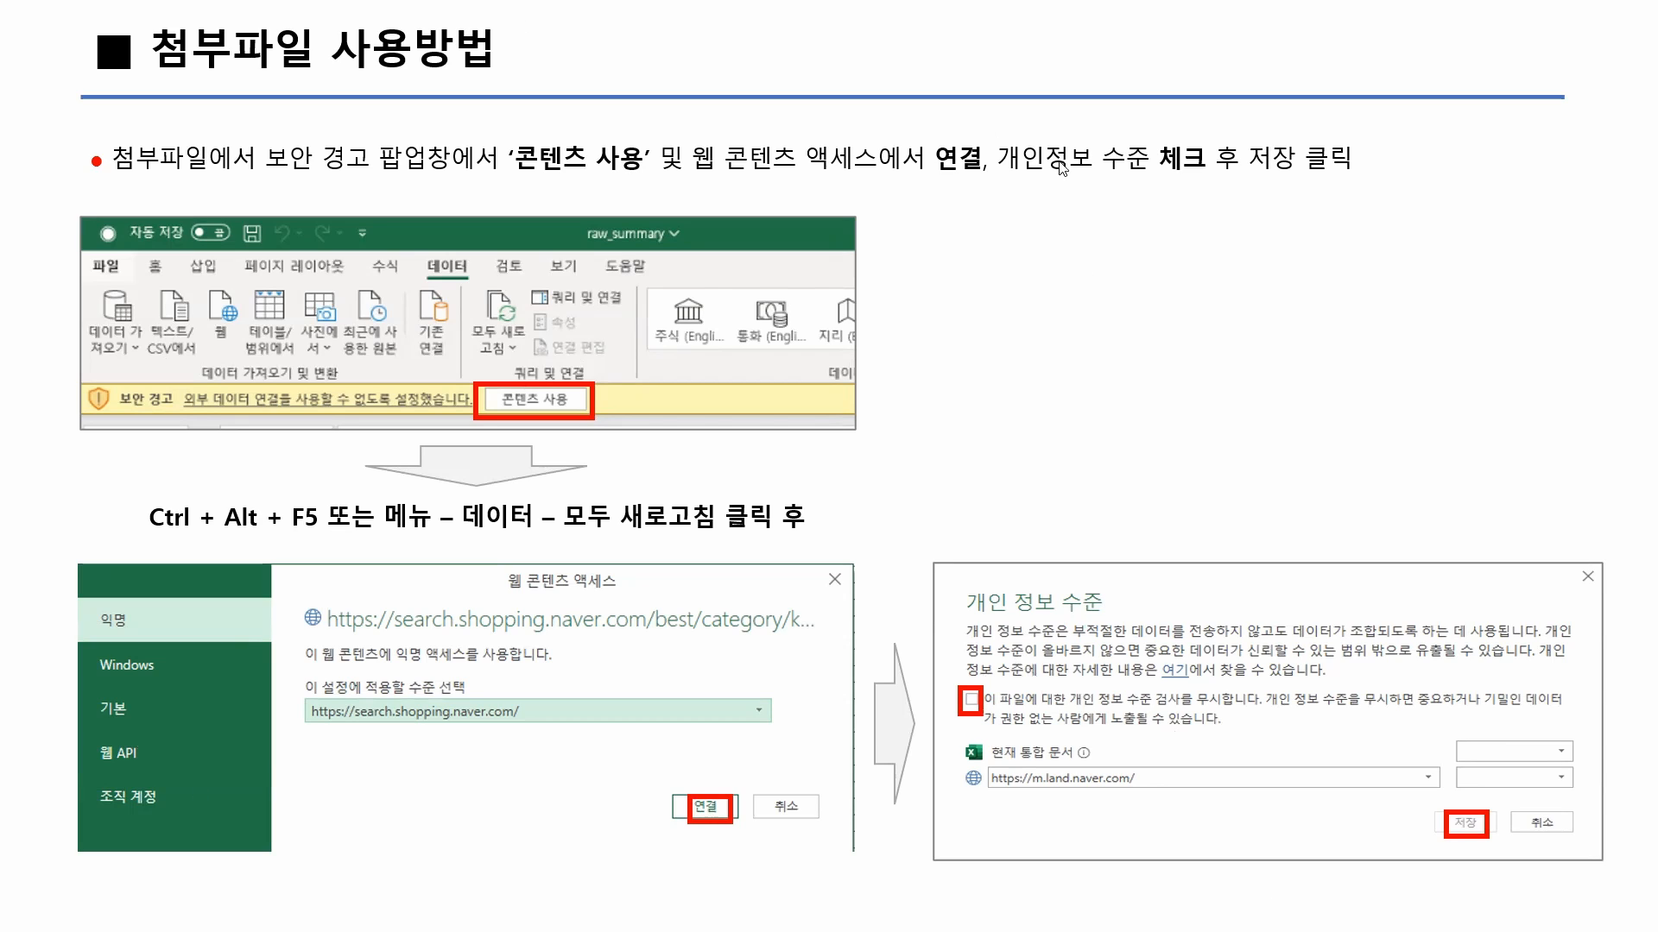
pyautogui.click(1323, 373)
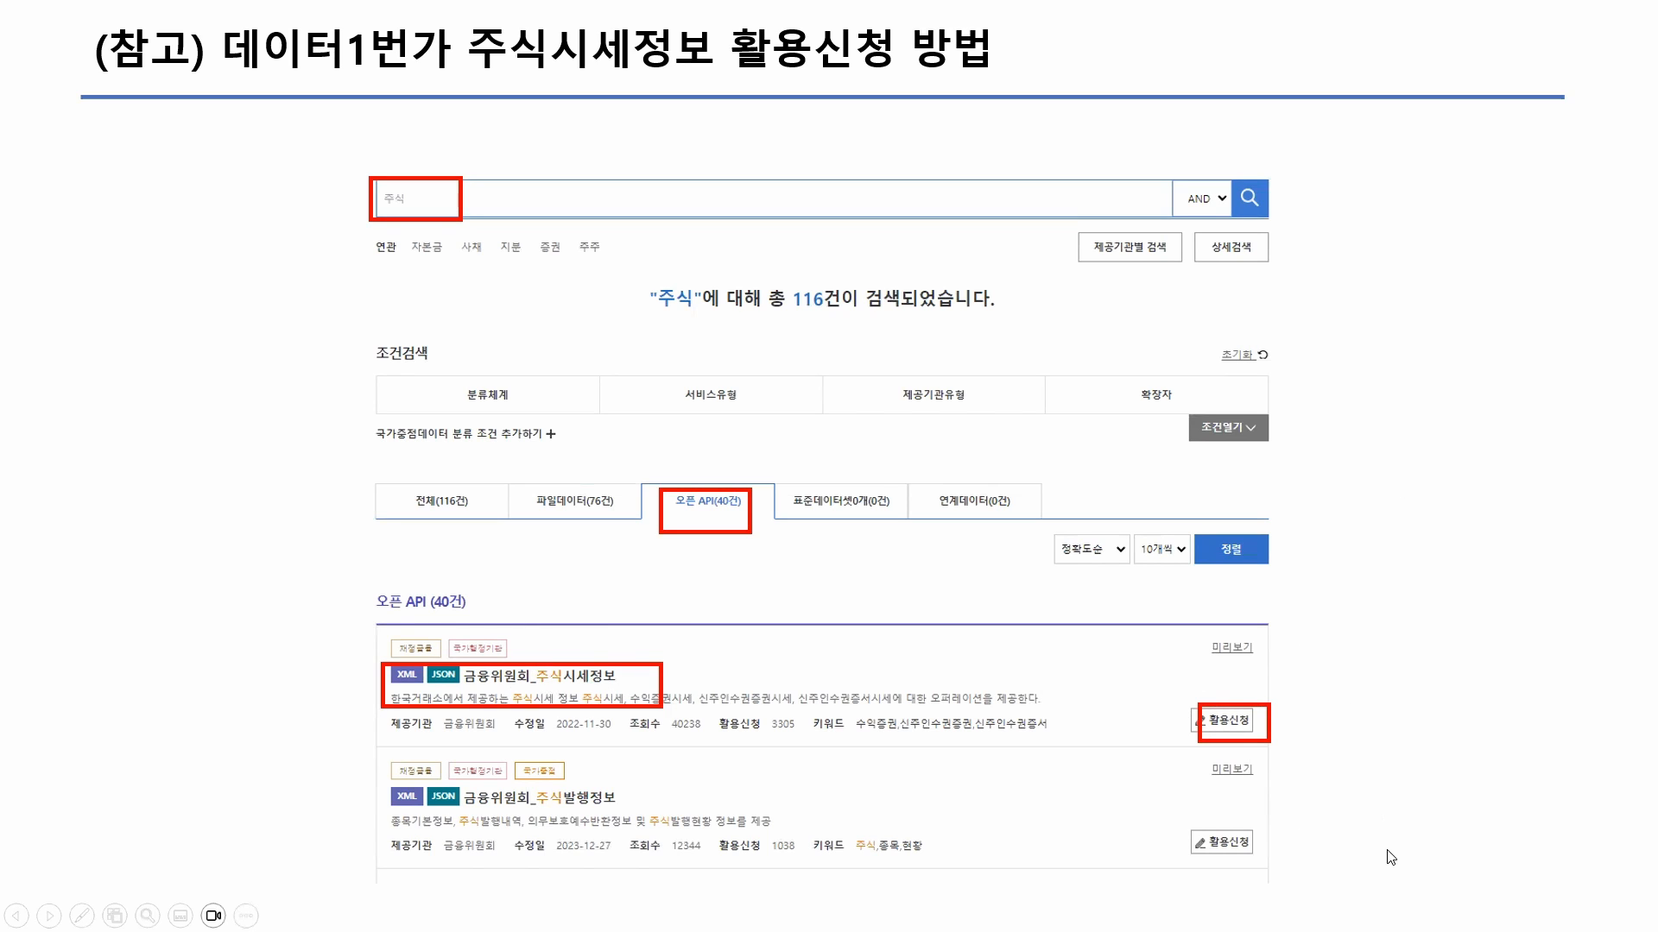
pyautogui.click(1360, 696)
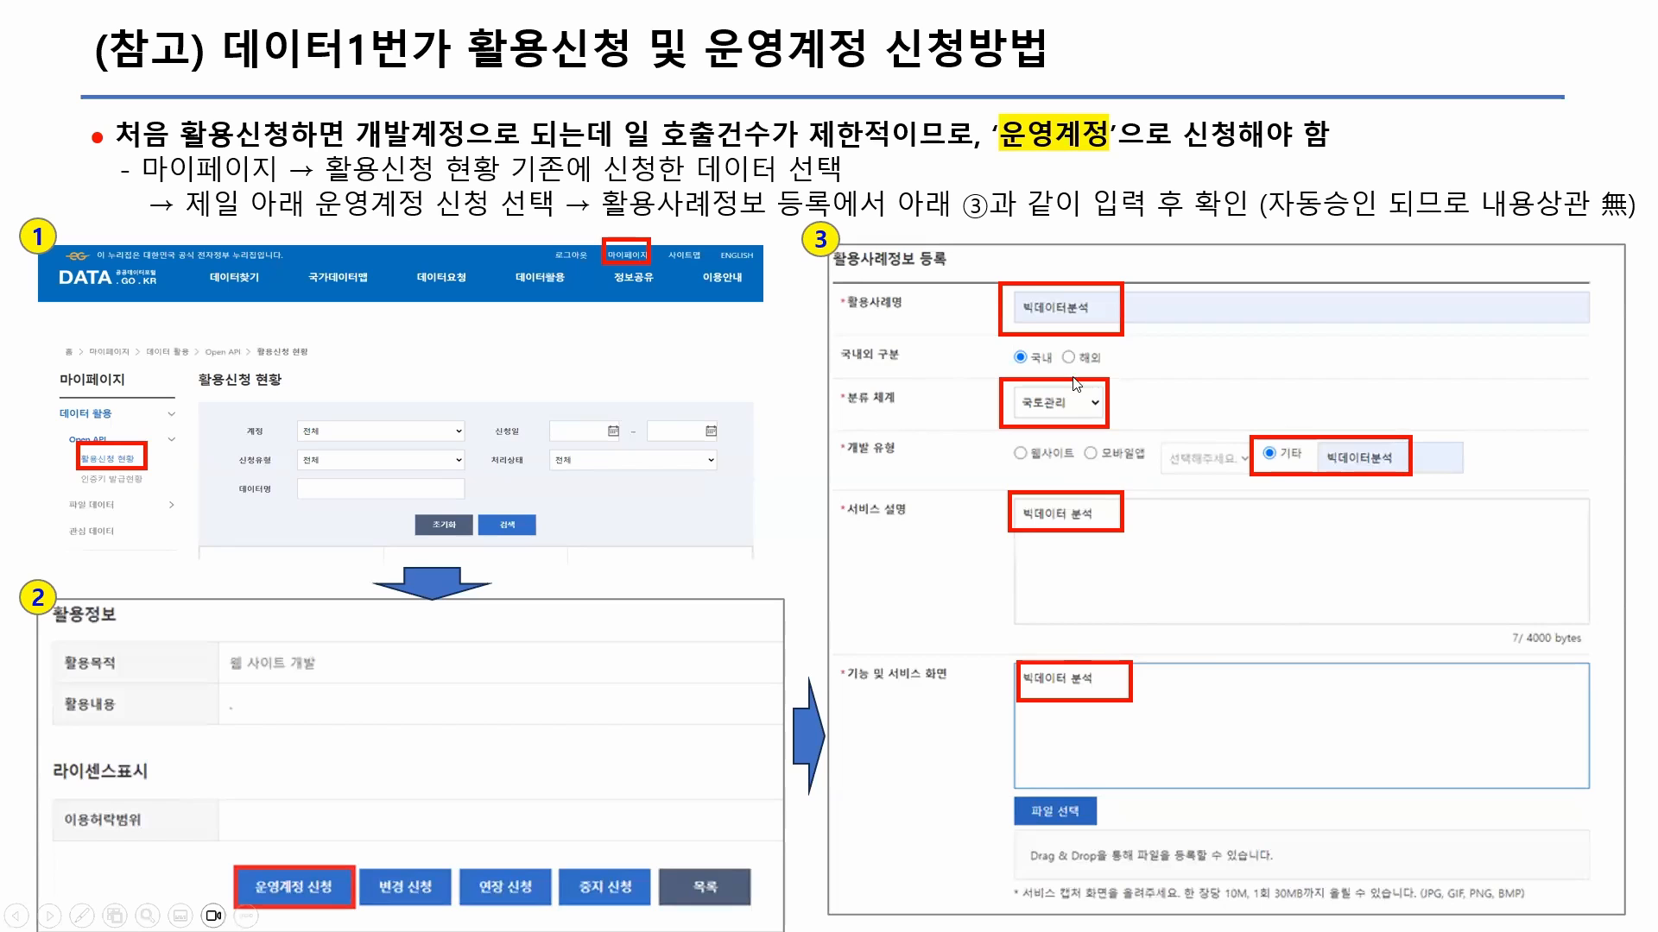
pyautogui.click(613, 406)
pyautogui.click(1032, 613)
pyautogui.click(1130, 622)
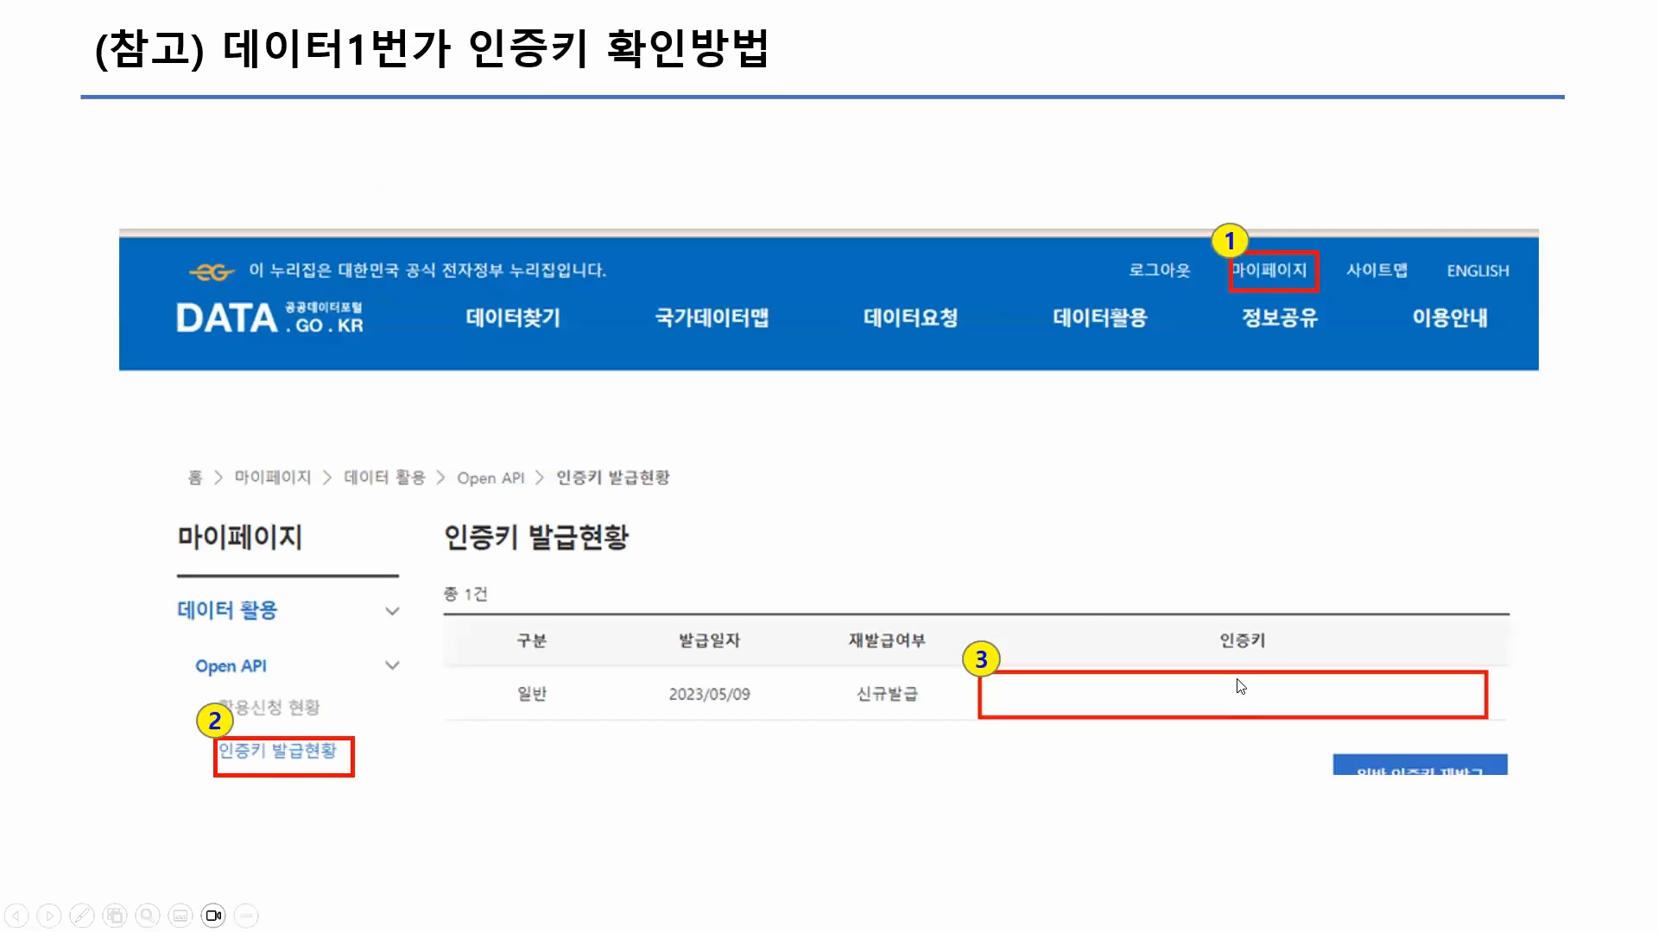
# Step: Switch to the 데이터1번가_주식시세 workbook in Excel and select the 인증키 cell G4 on Sheet1
pyautogui.hotkey('alt', 'Tab')
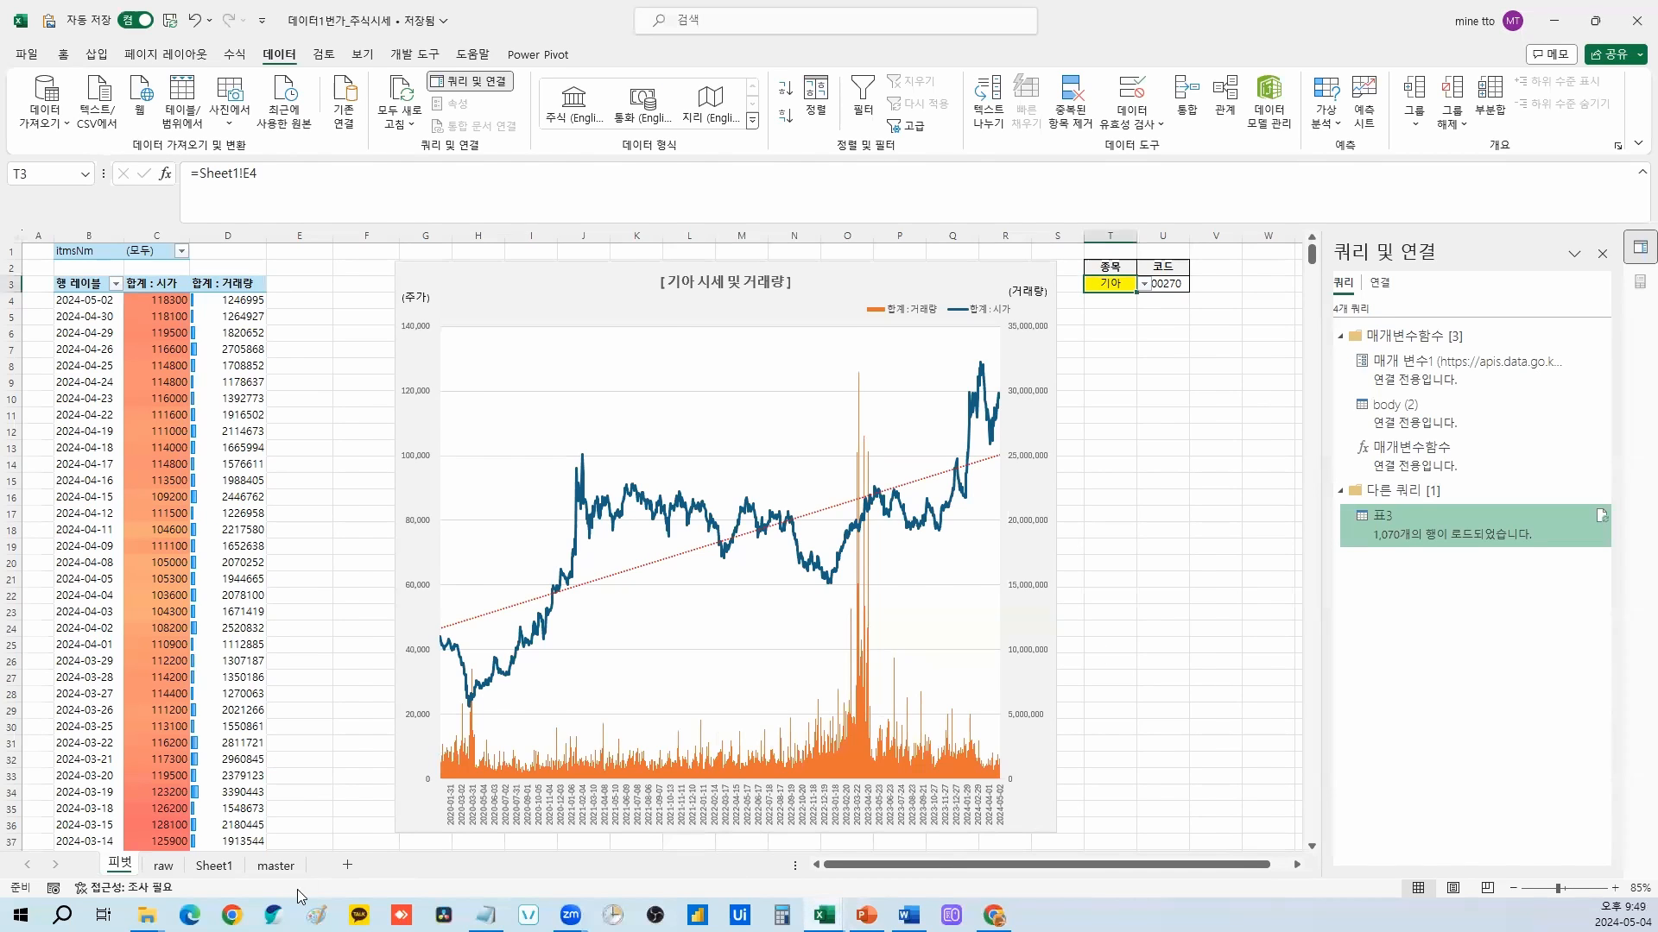
pyautogui.click(277, 865)
pyautogui.click(214, 864)
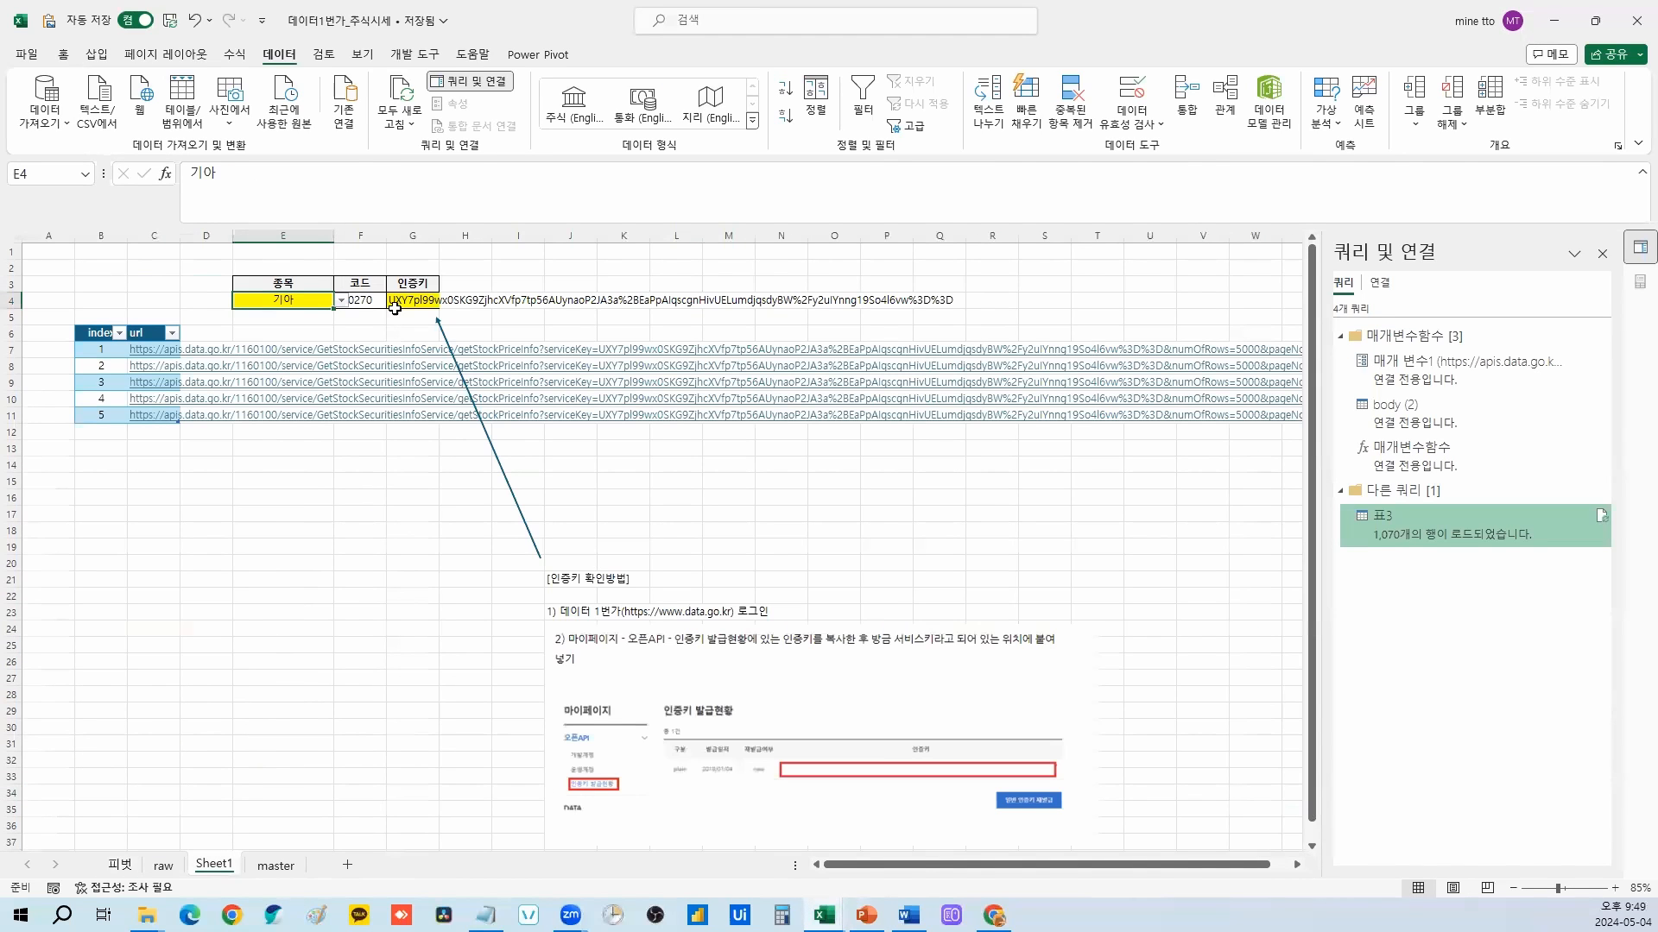
pyautogui.click(412, 302)
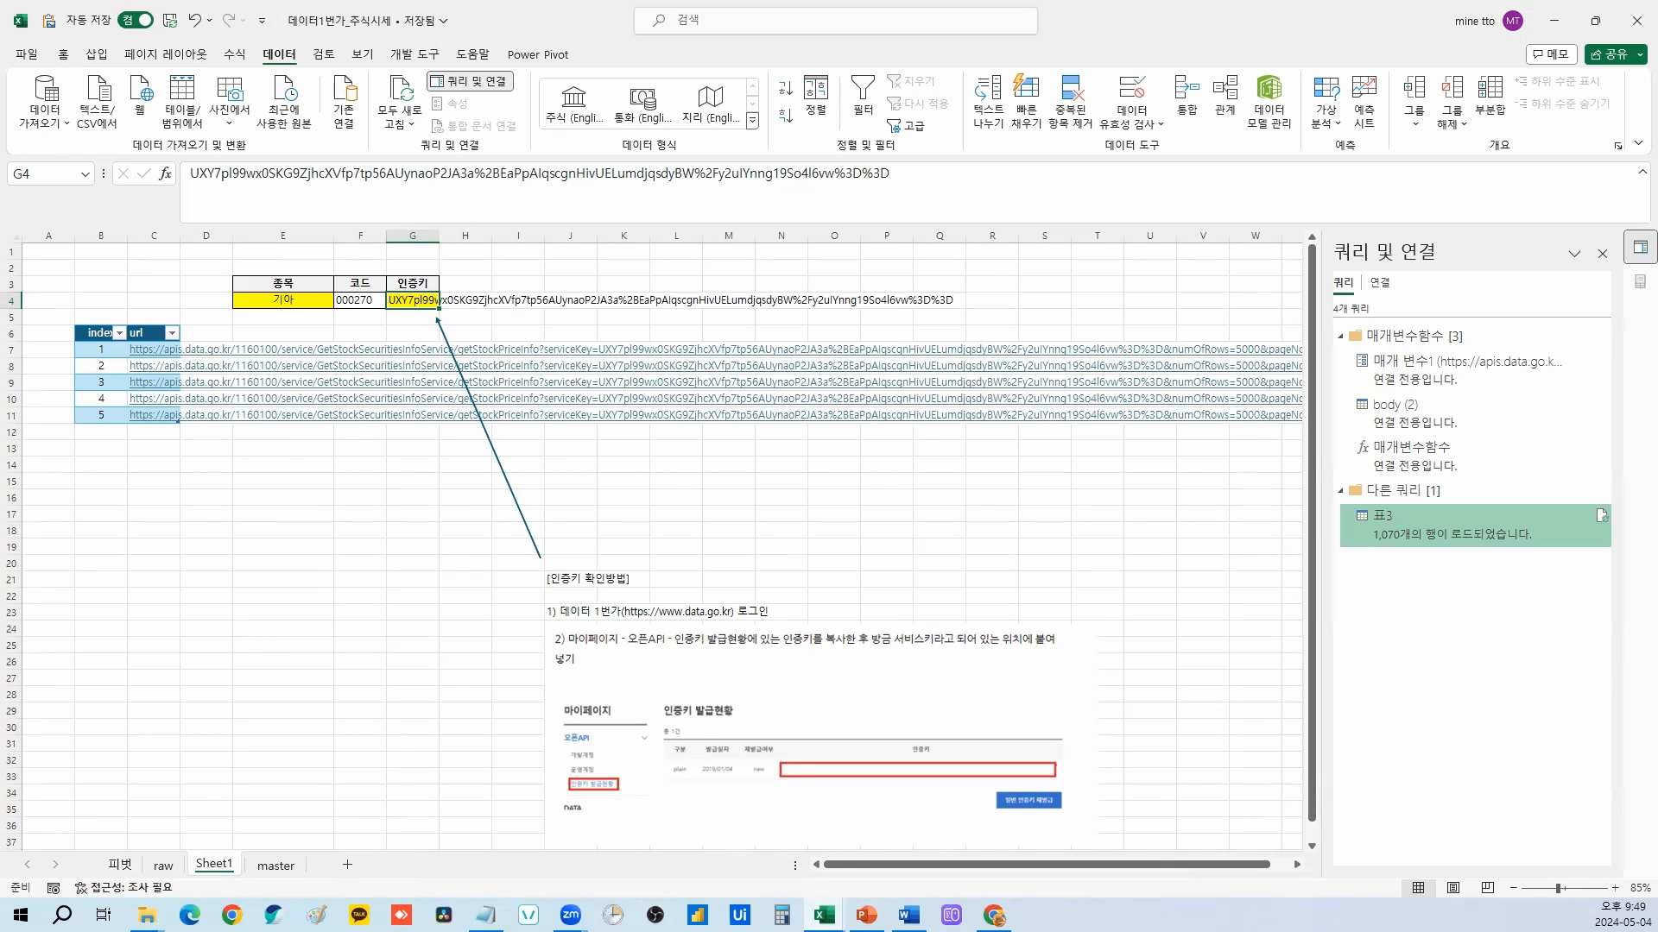
# Step: Switch to Chrome, close the KRX and 한국거래소 tabs, and return to the 데이터목록 tab of the public data portal
pyautogui.hotkey('alt', 'Tab')
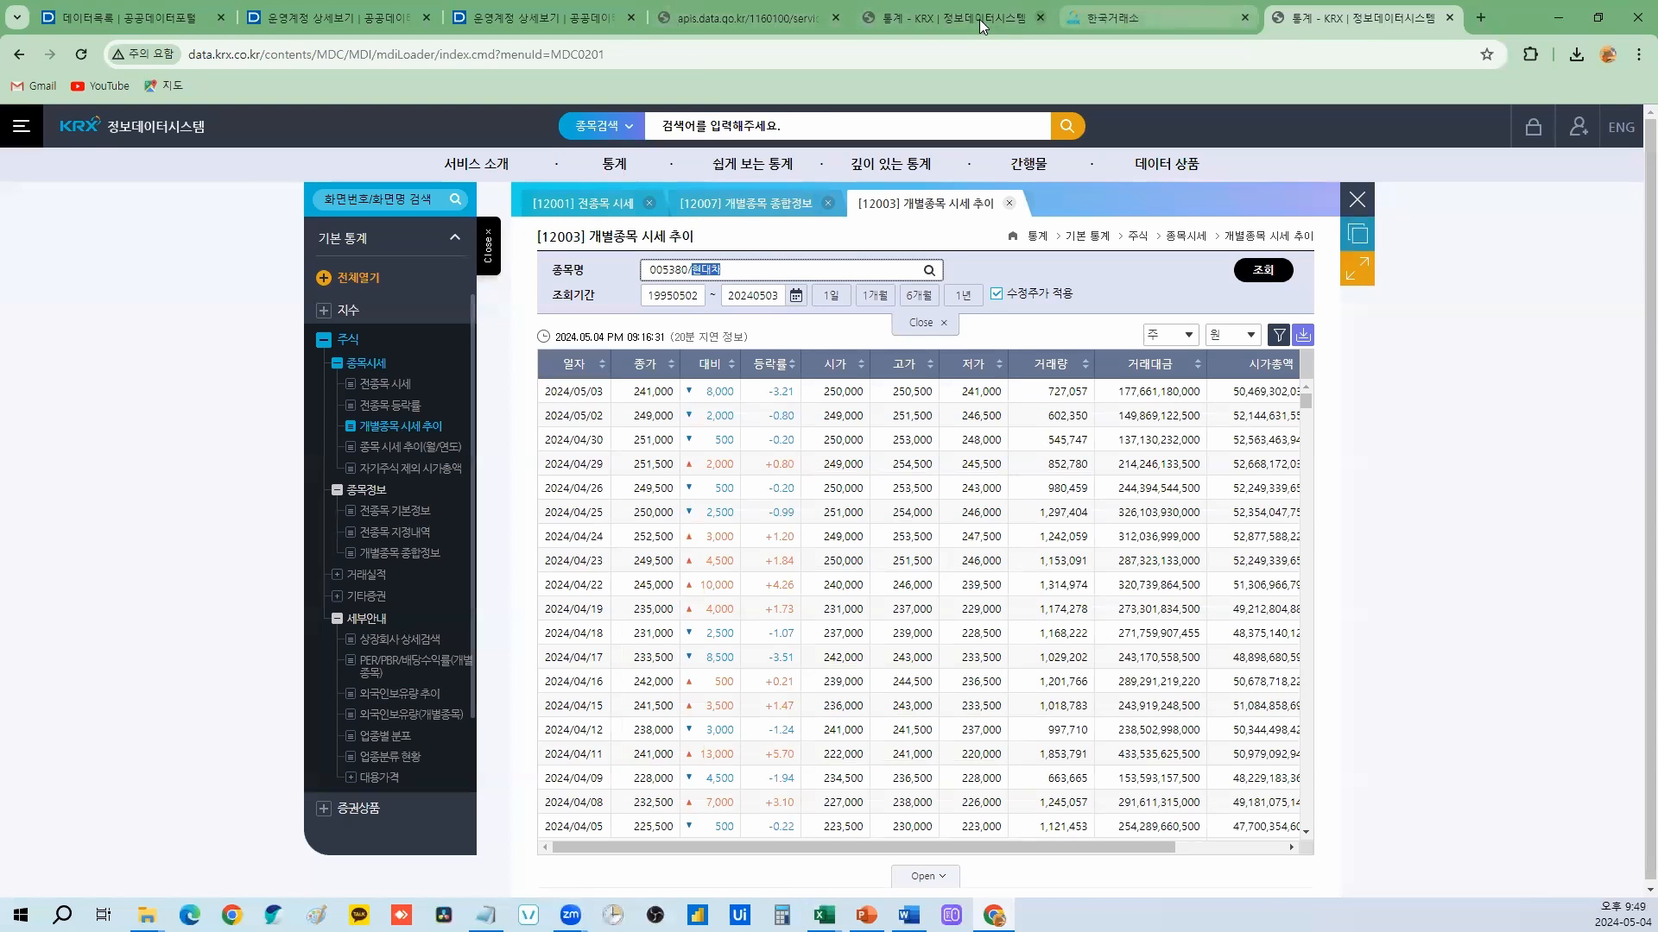
pyautogui.click(869, 24)
pyautogui.click(1041, 19)
pyautogui.click(1041, 18)
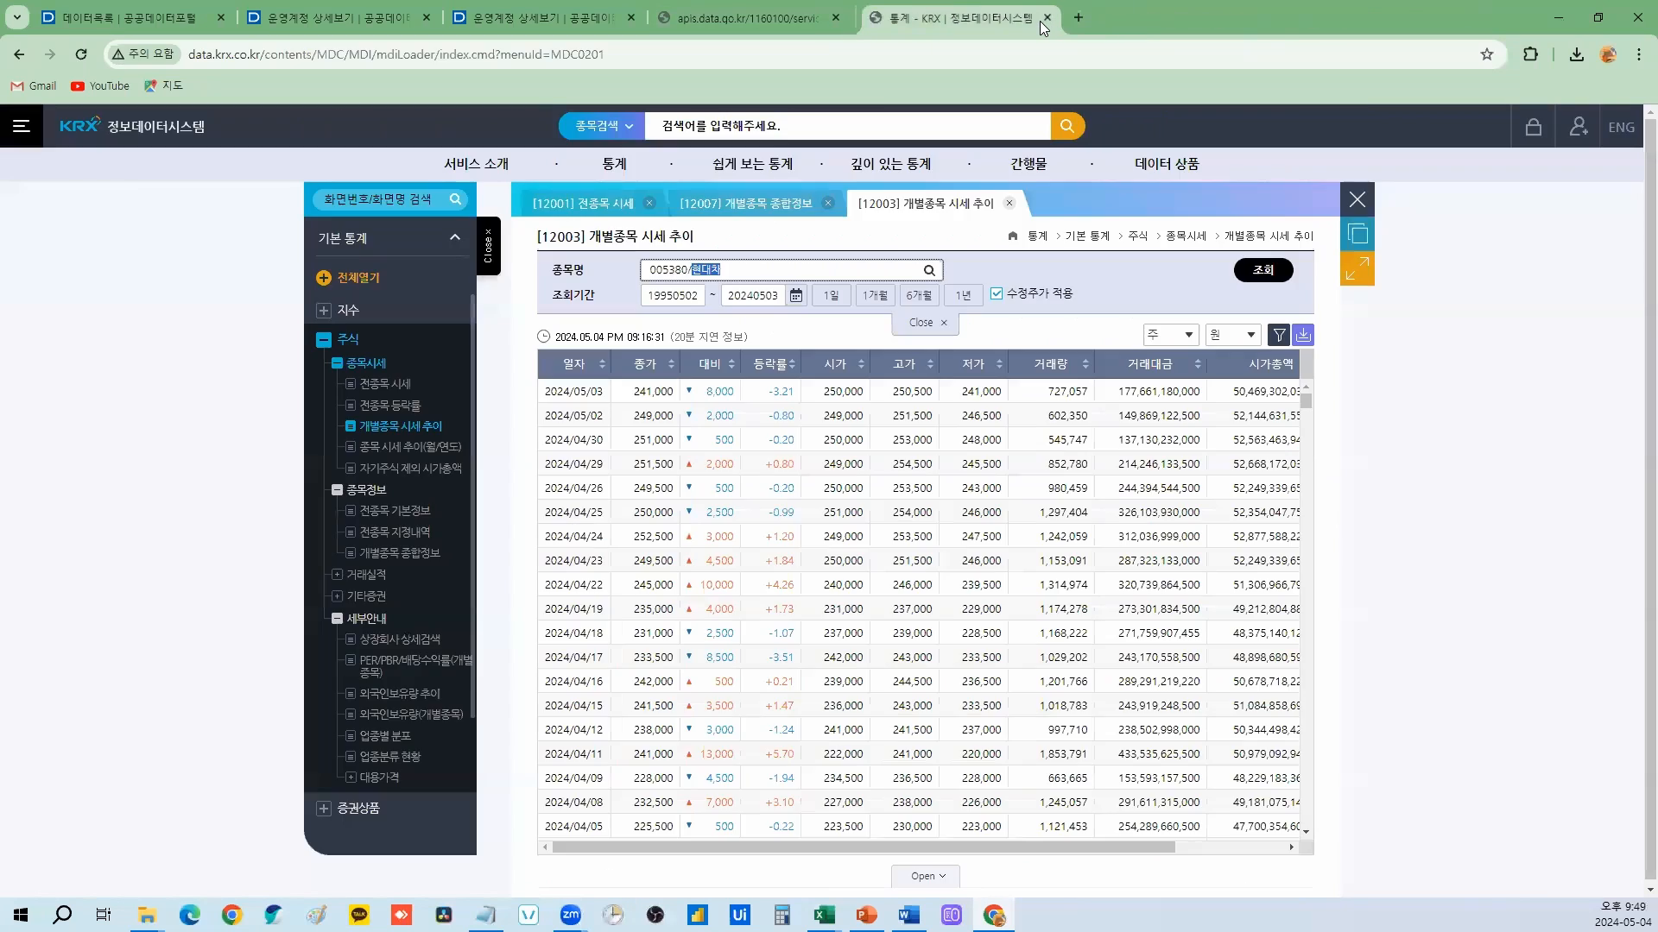
pyautogui.click(1041, 18)
pyautogui.click(567, 15)
pyautogui.click(336, 17)
pyautogui.click(129, 17)
pyautogui.scroll(5, 346, 259)
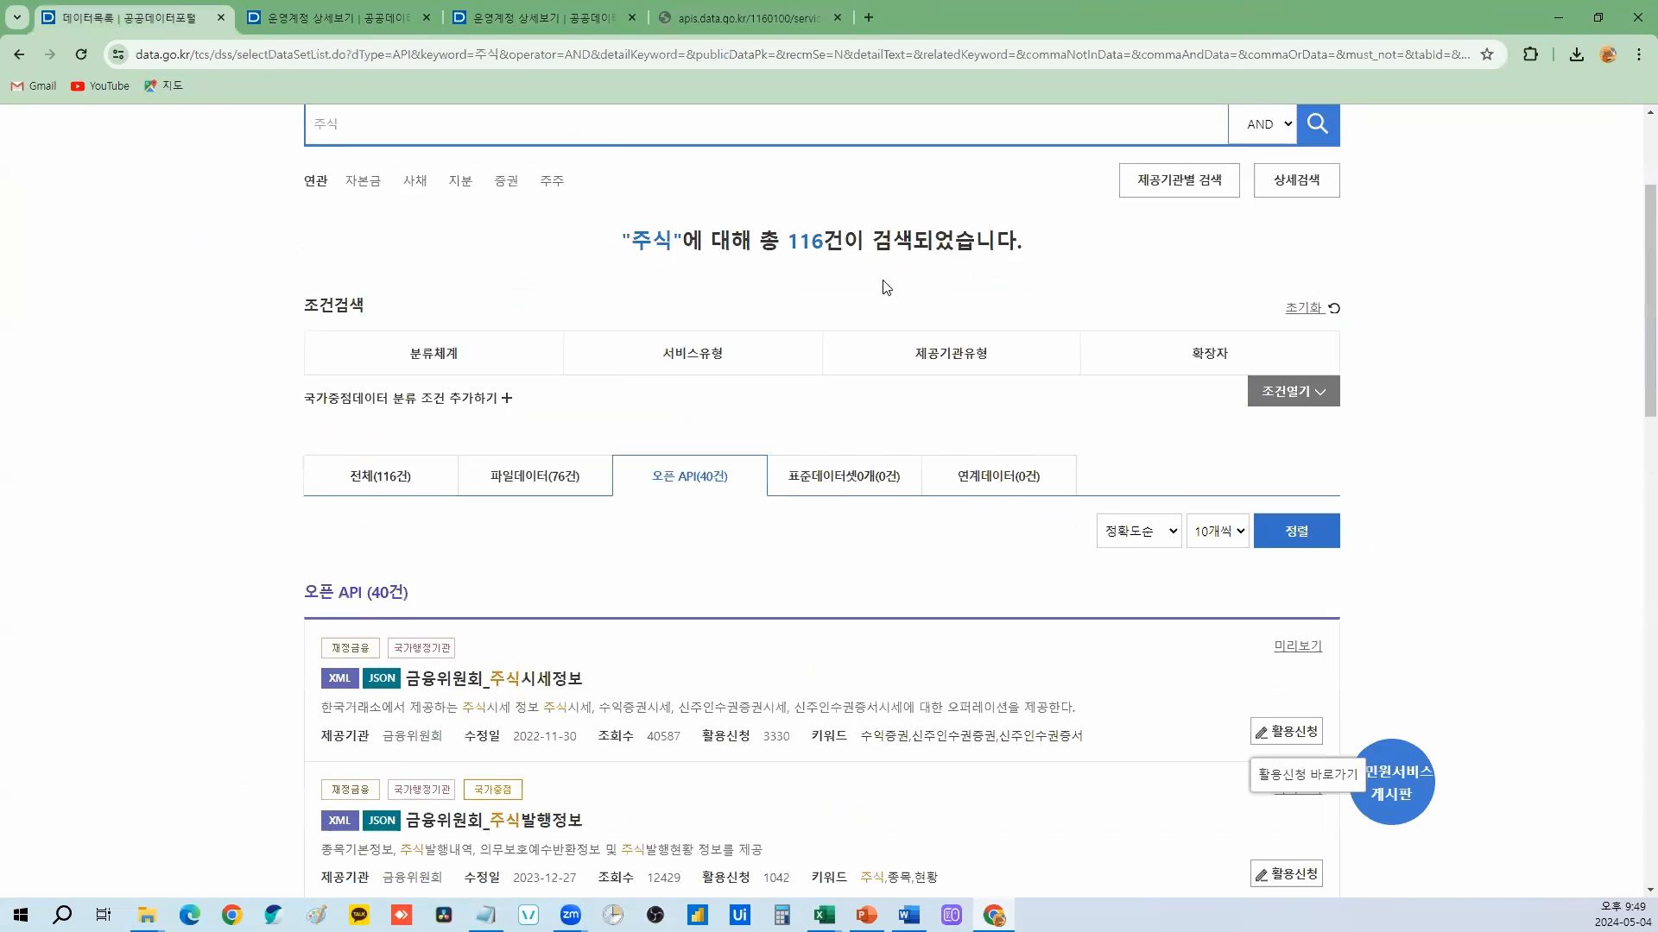
# Step: Go to the data portal's home page, log in with the saved account credentials, and dismiss the password change notice
pyautogui.click(346, 173)
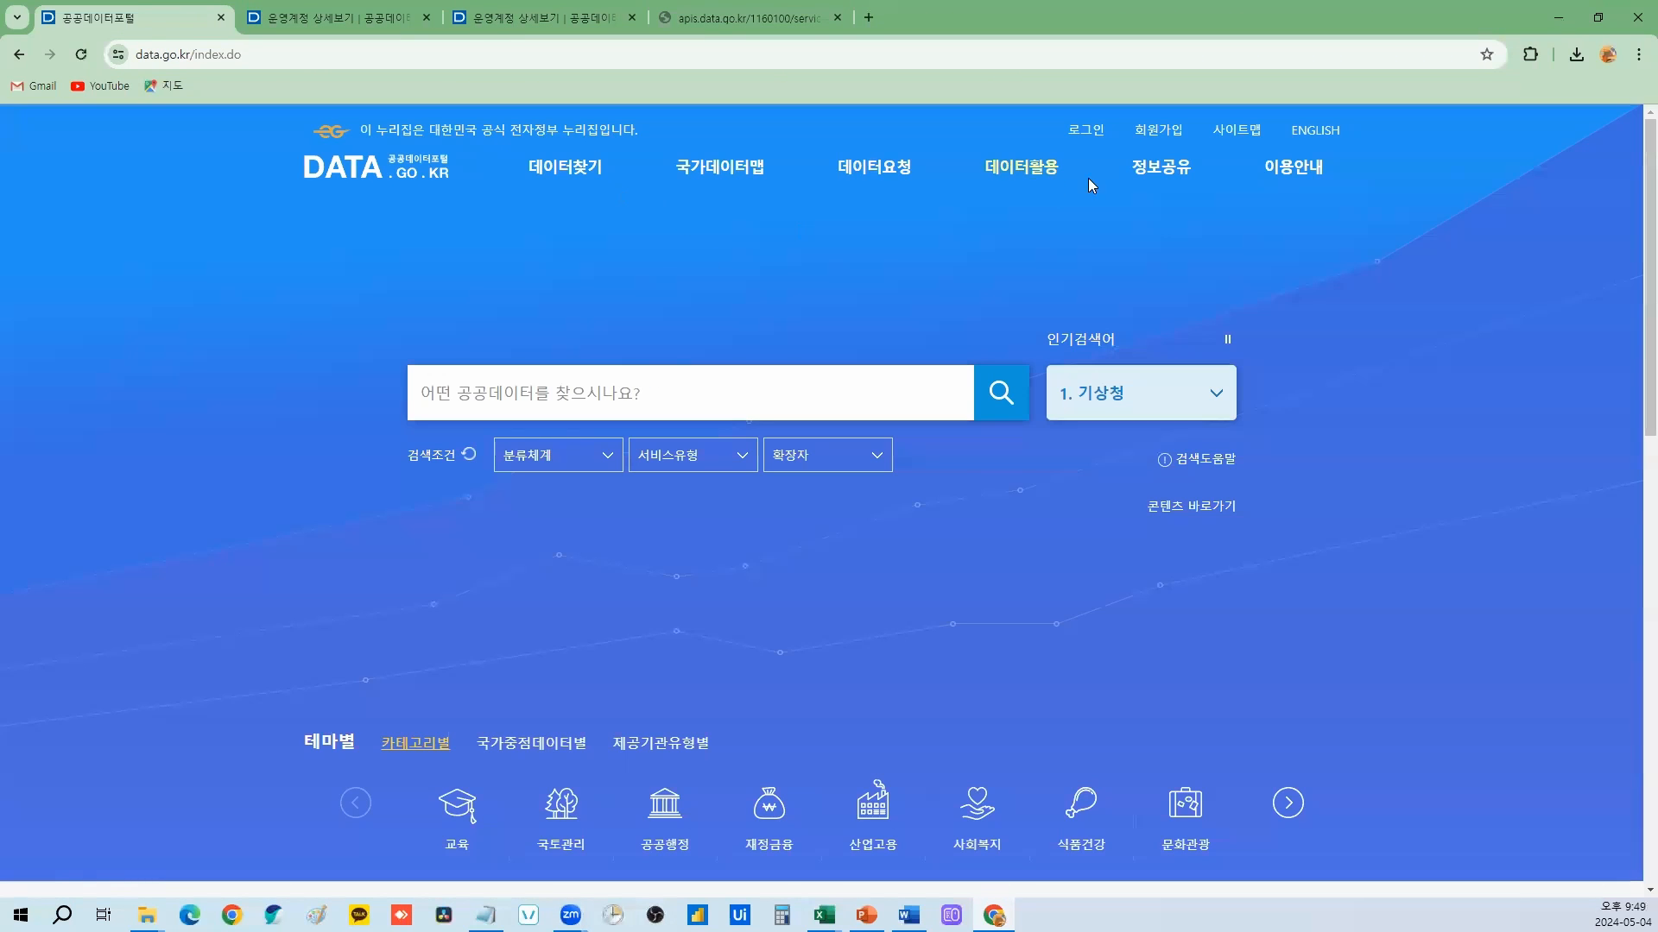
pyautogui.click(1085, 129)
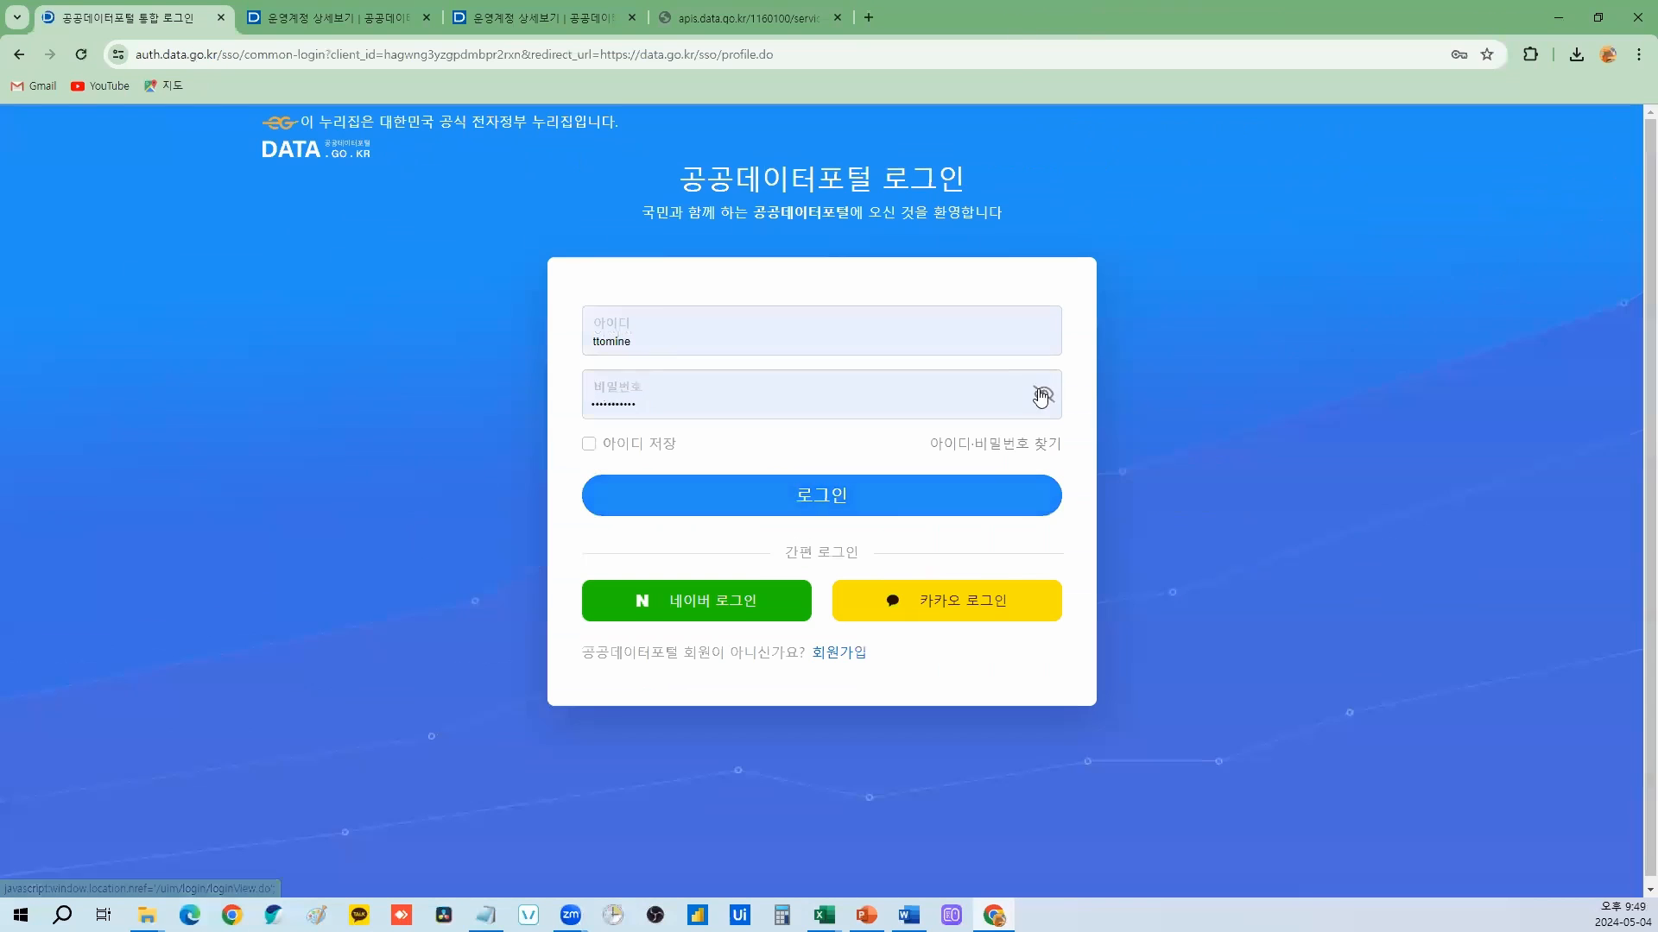
pyautogui.click(766, 494)
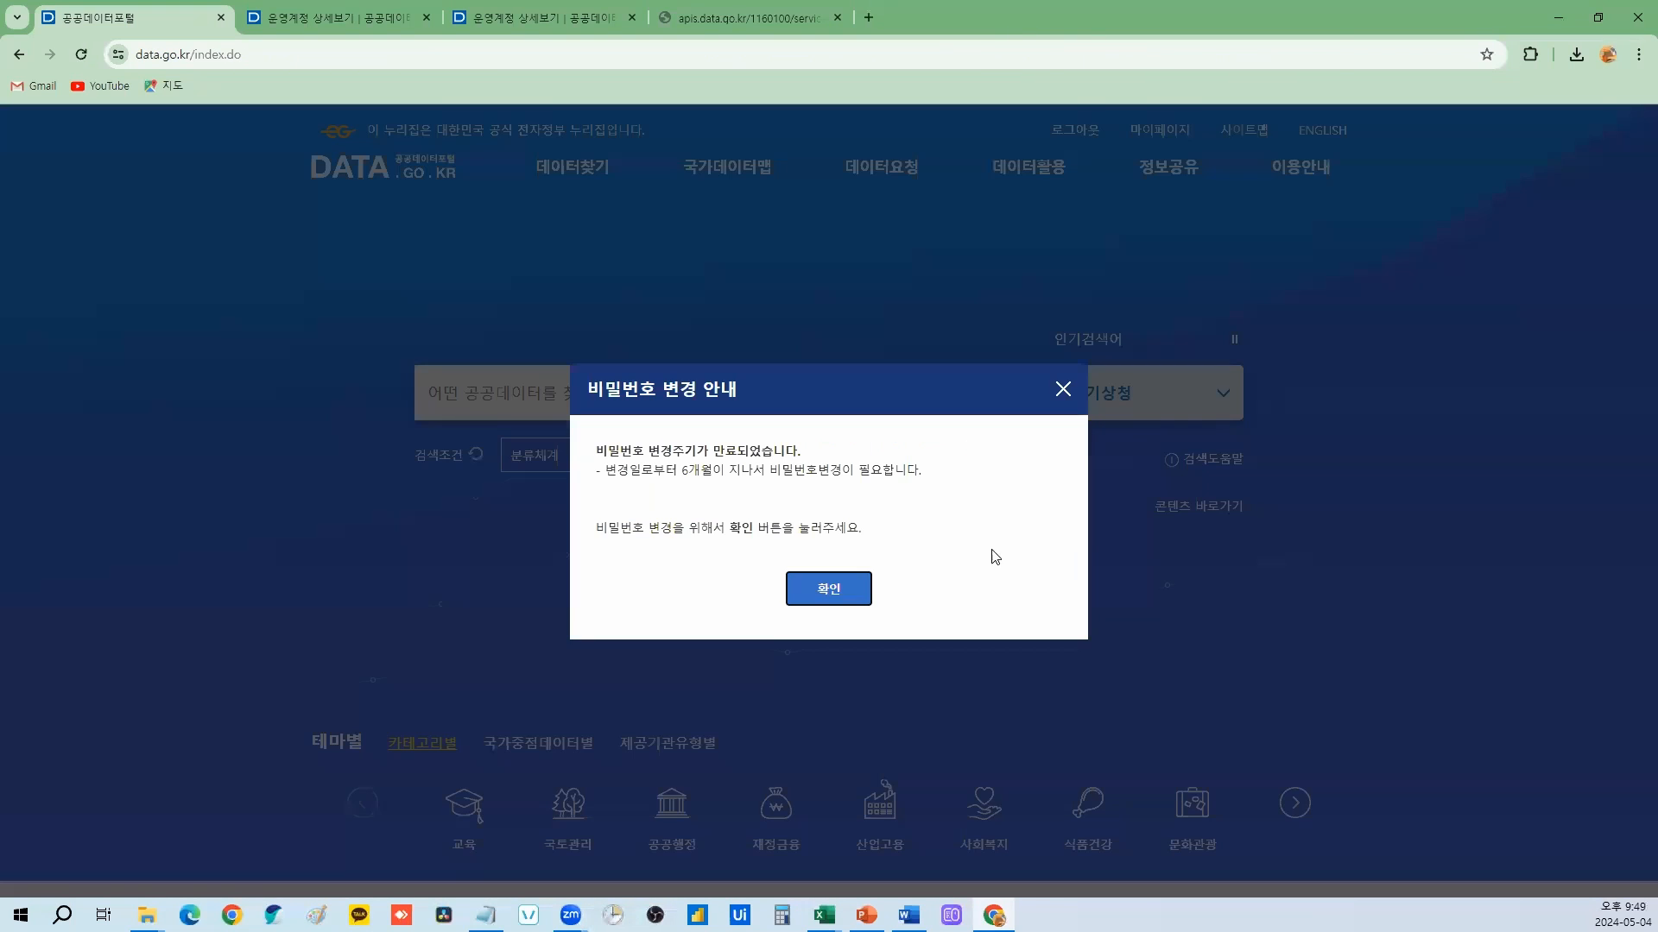
pyautogui.click(1063, 386)
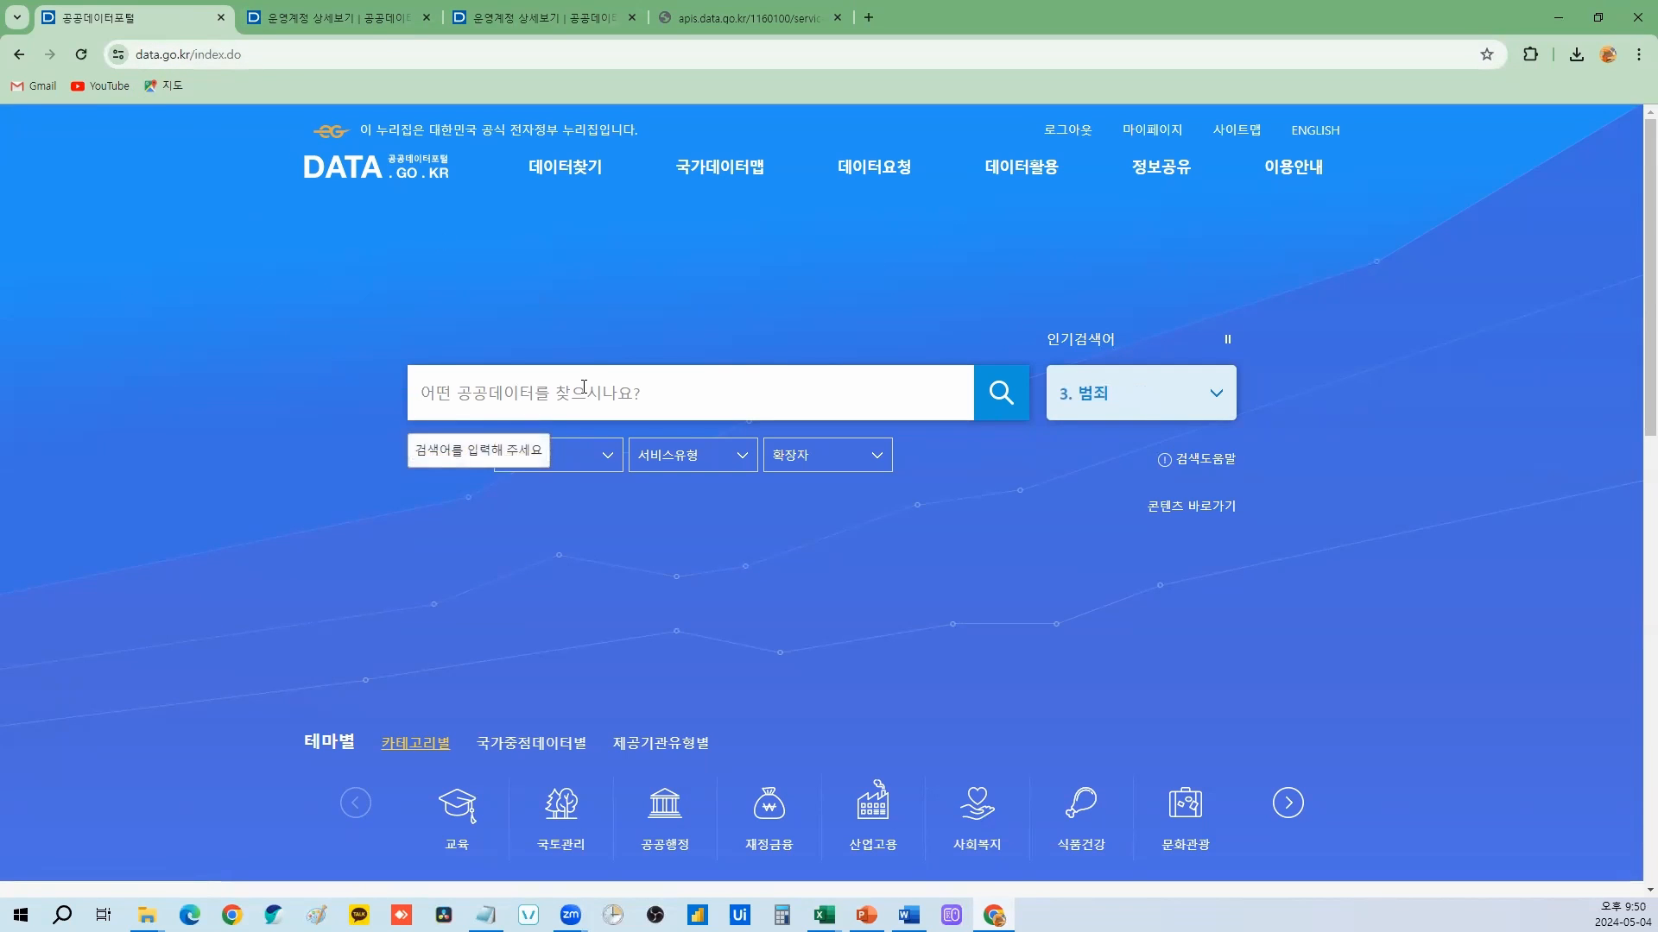
# Step: Search the data portal for 주식 and limit the results to the 오픈 API category
pyautogui.write('주식')
pyautogui.press('Return')
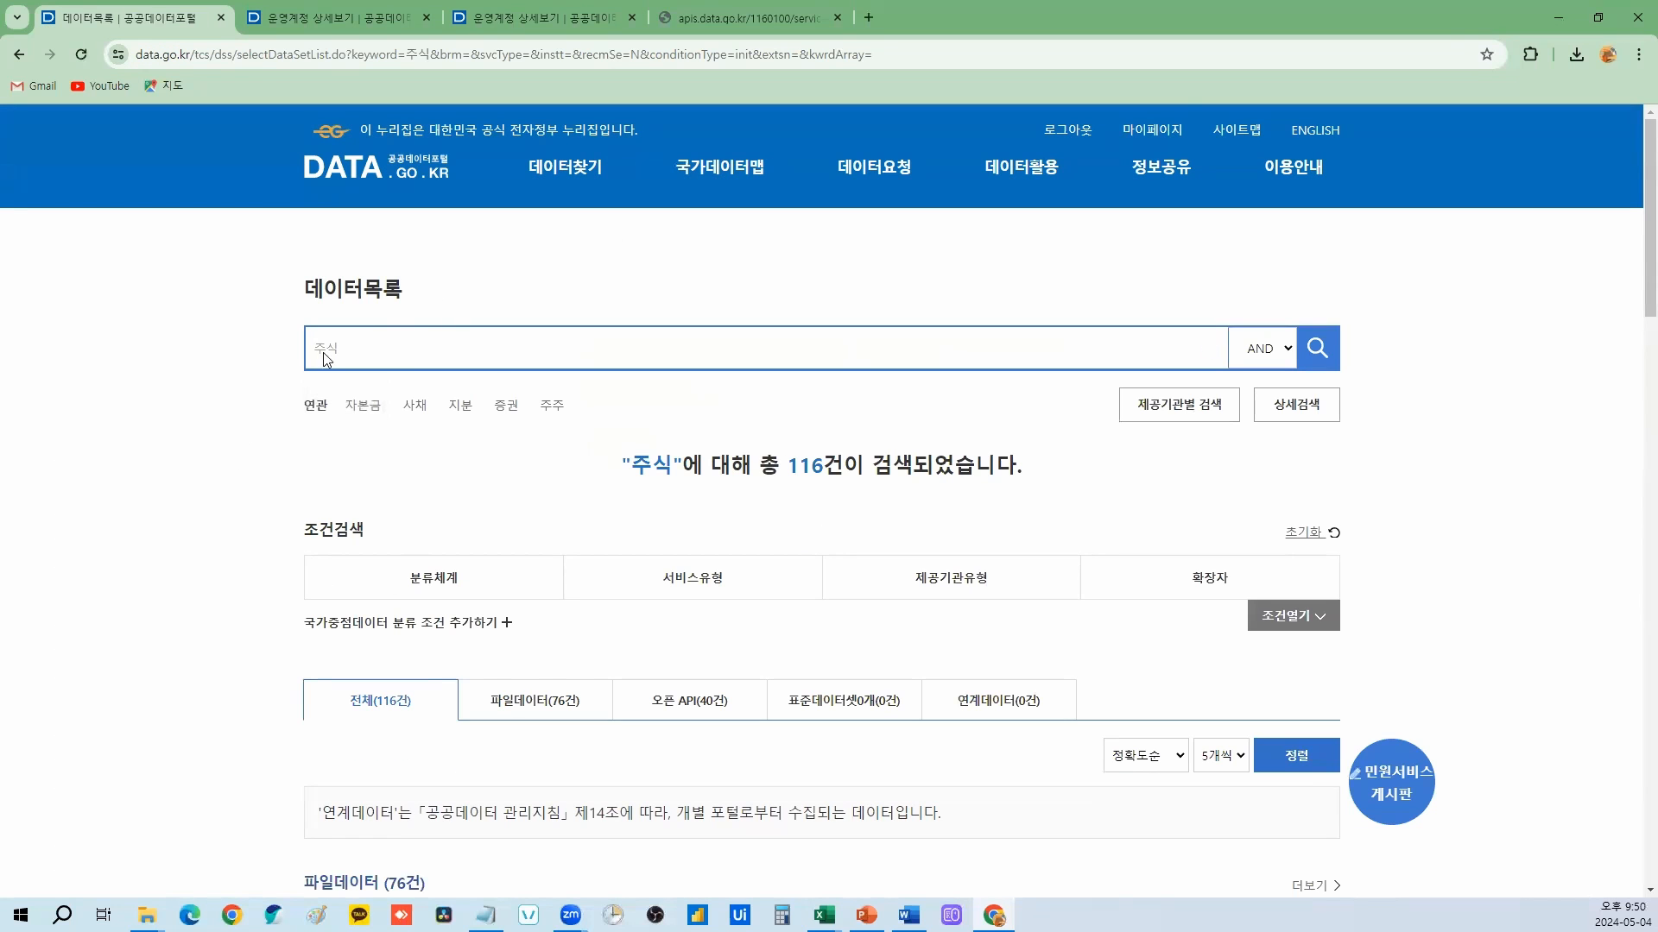
pyautogui.scroll(-2, 803, 681)
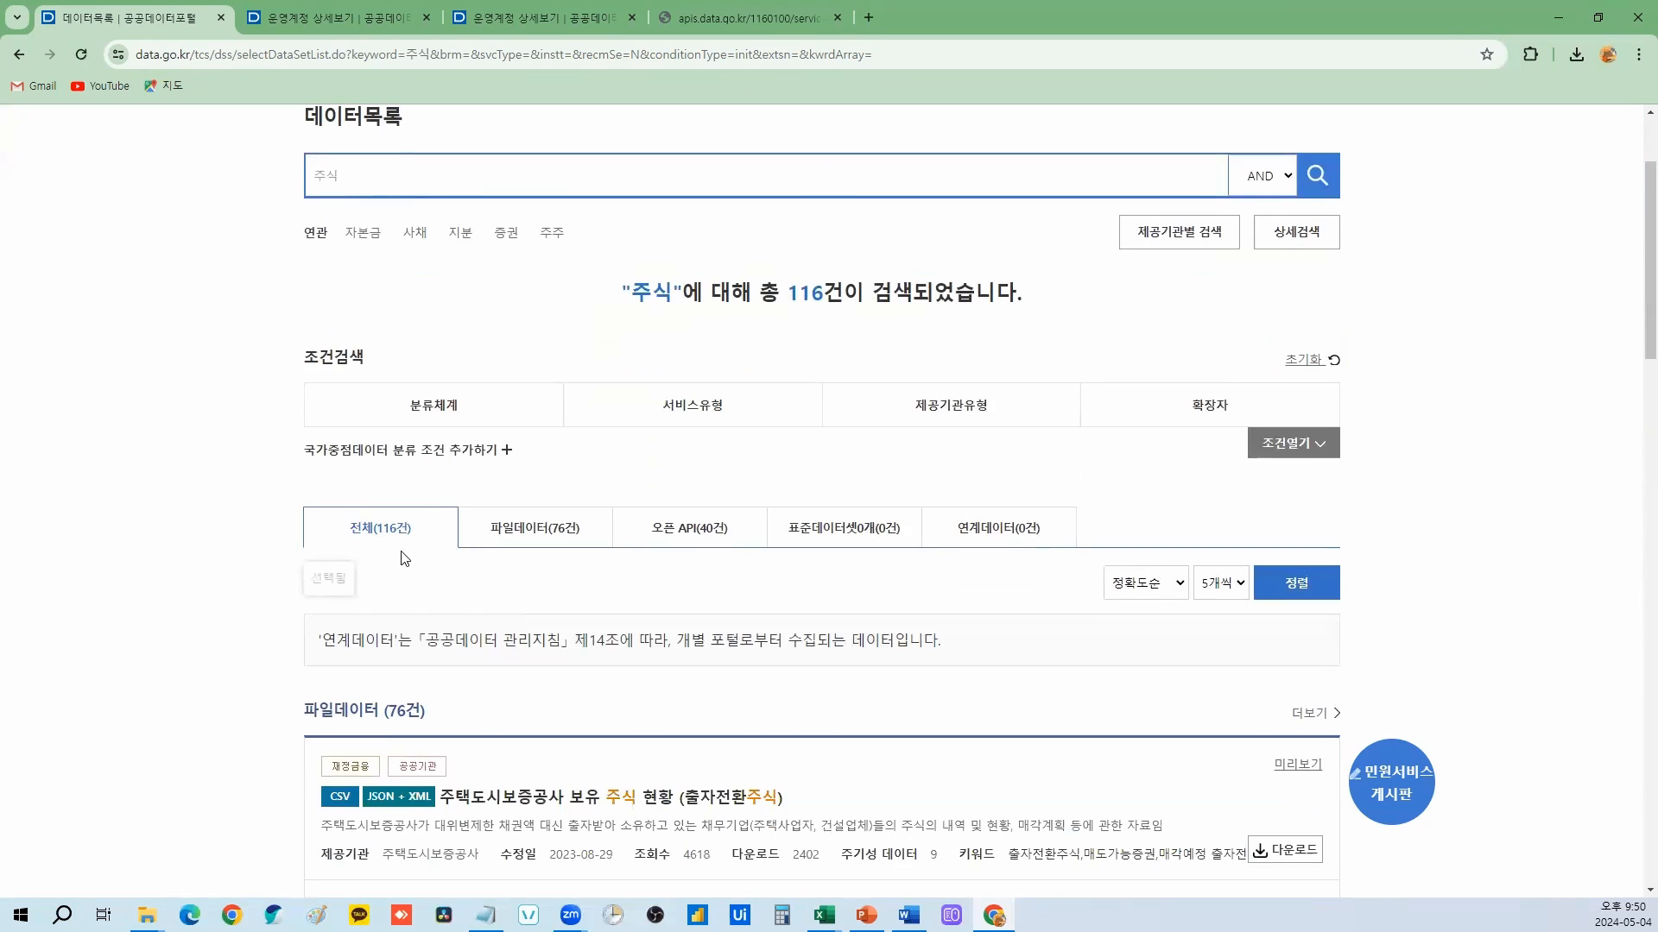
pyautogui.click(697, 541)
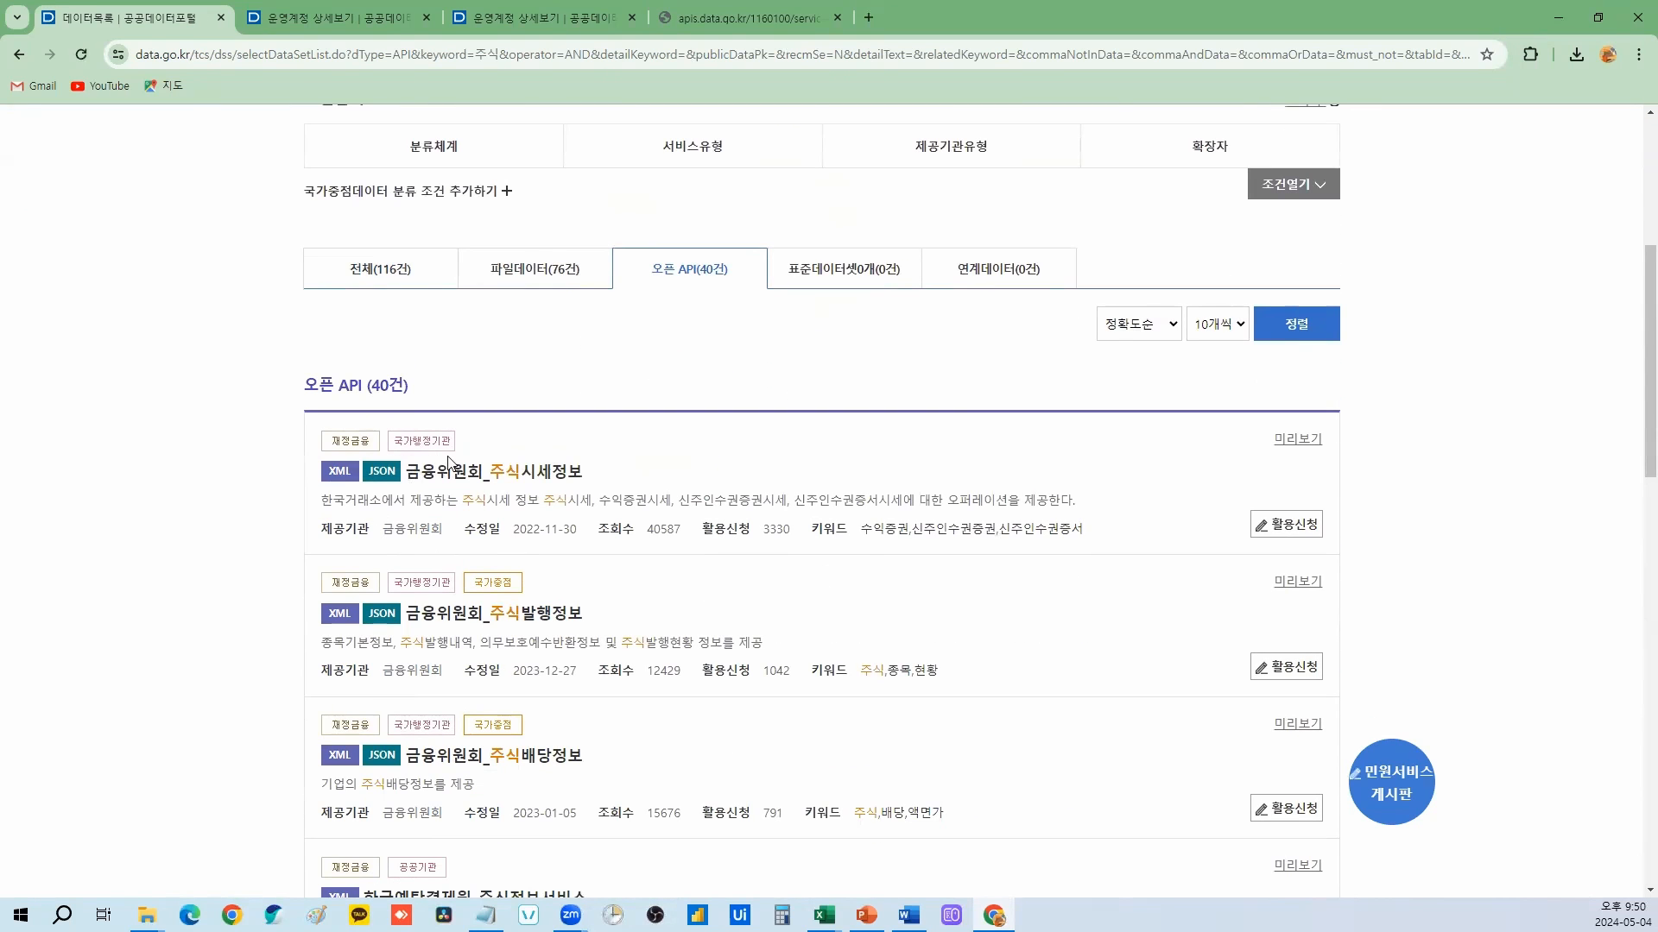
# Step: Submit a 활용신청 for the 금융위원회_주식시세정보 API and dismiss the alert
pyautogui.moveTo(789, 529); pyautogui.dragTo(746, 542)
pyautogui.moveTo(788, 534); pyautogui.dragTo(770, 524)
pyautogui.click(1285, 524)
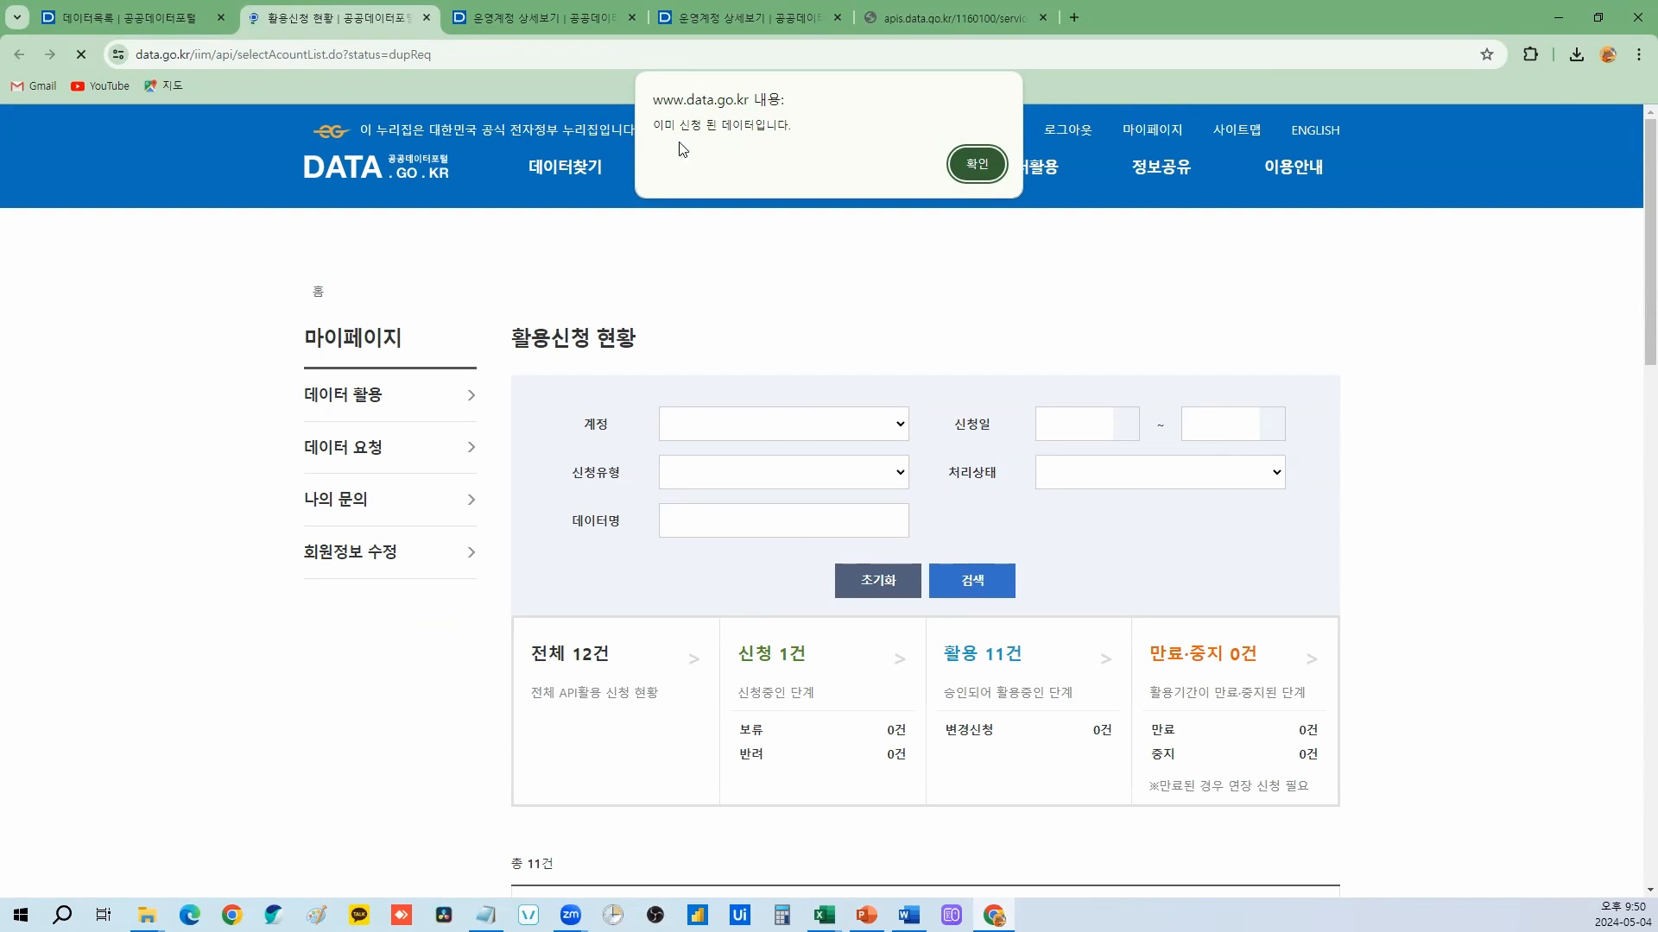
pyautogui.moveTo(666, 125); pyautogui.dragTo(769, 126)
pyautogui.click(982, 174)
# Step: Open the details of the approved 금융위원회_주식시세정보 entry in the 활용신청 현황 list
pyautogui.scroll(-10, 1203, 459)
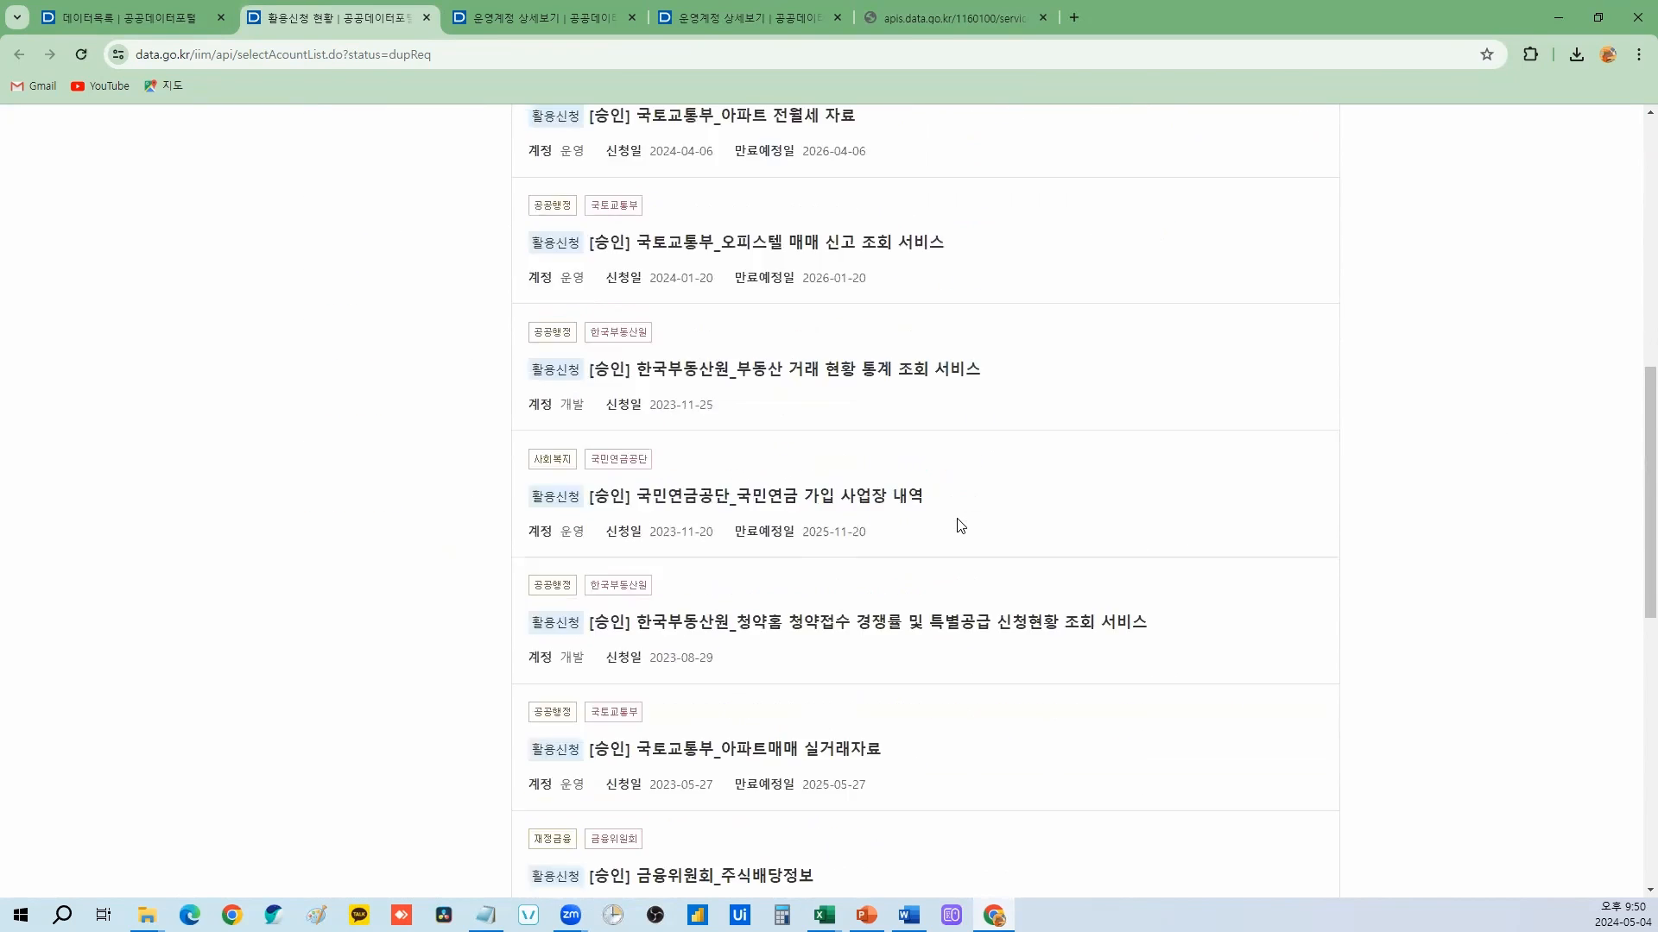
pyautogui.scroll(-6, 960, 526)
pyautogui.click(696, 498)
pyautogui.scroll(-3, 1215, 555)
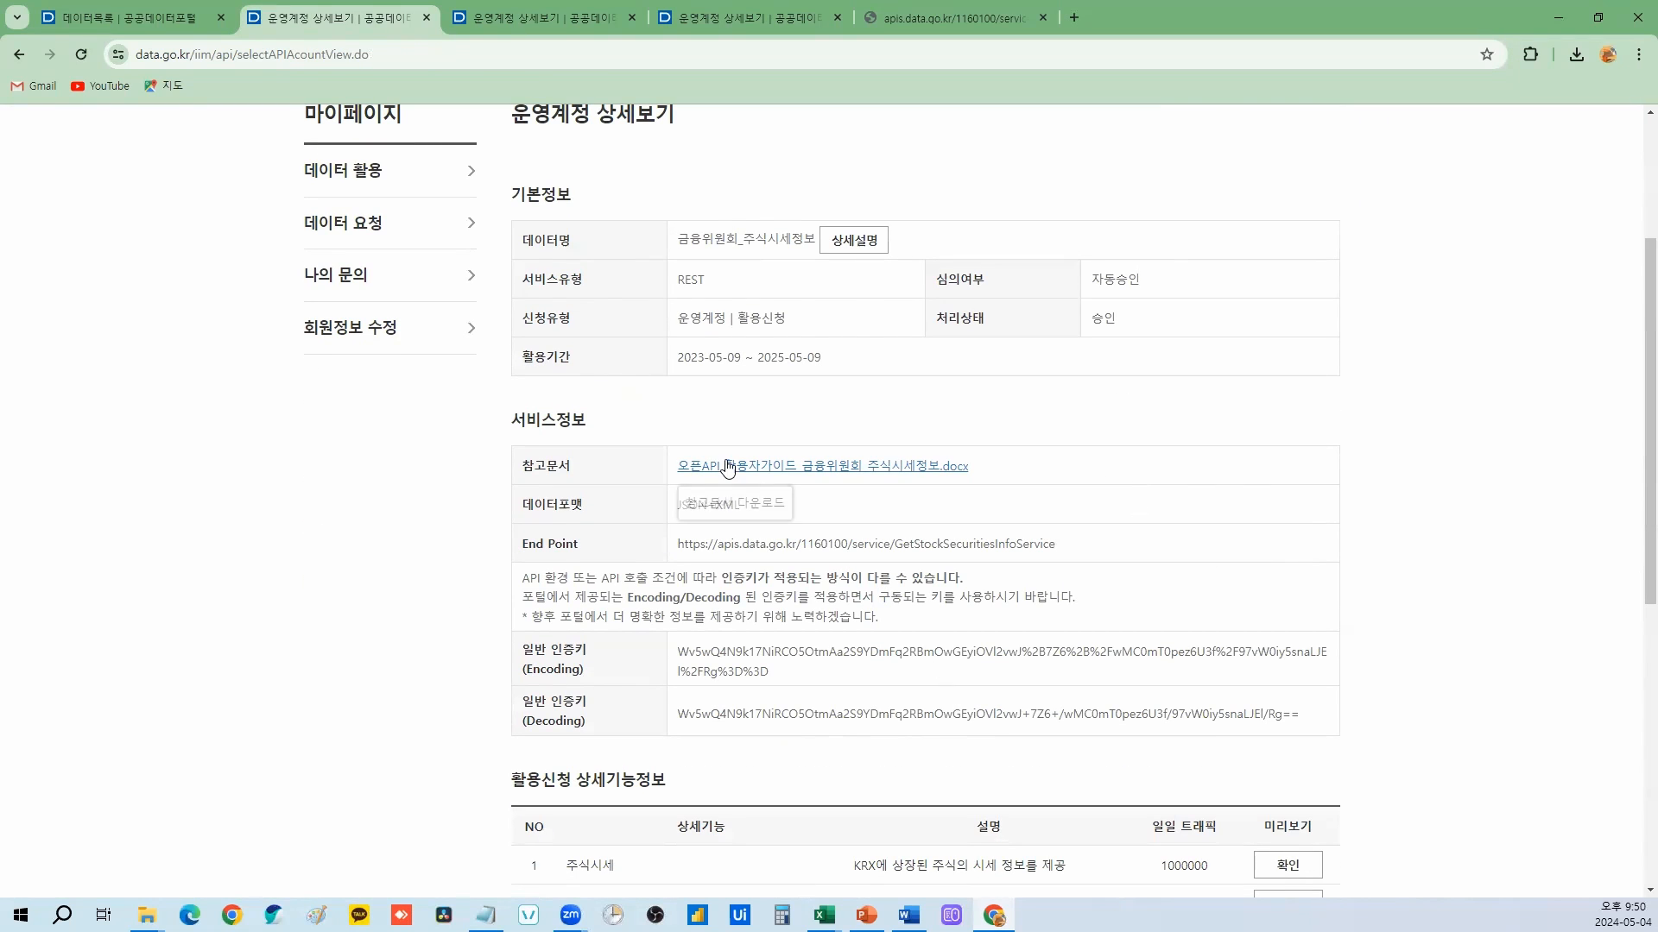
pyautogui.moveTo(576, 468); pyautogui.dragTo(521, 467)
pyautogui.click(967, 475)
pyautogui.click(955, 466)
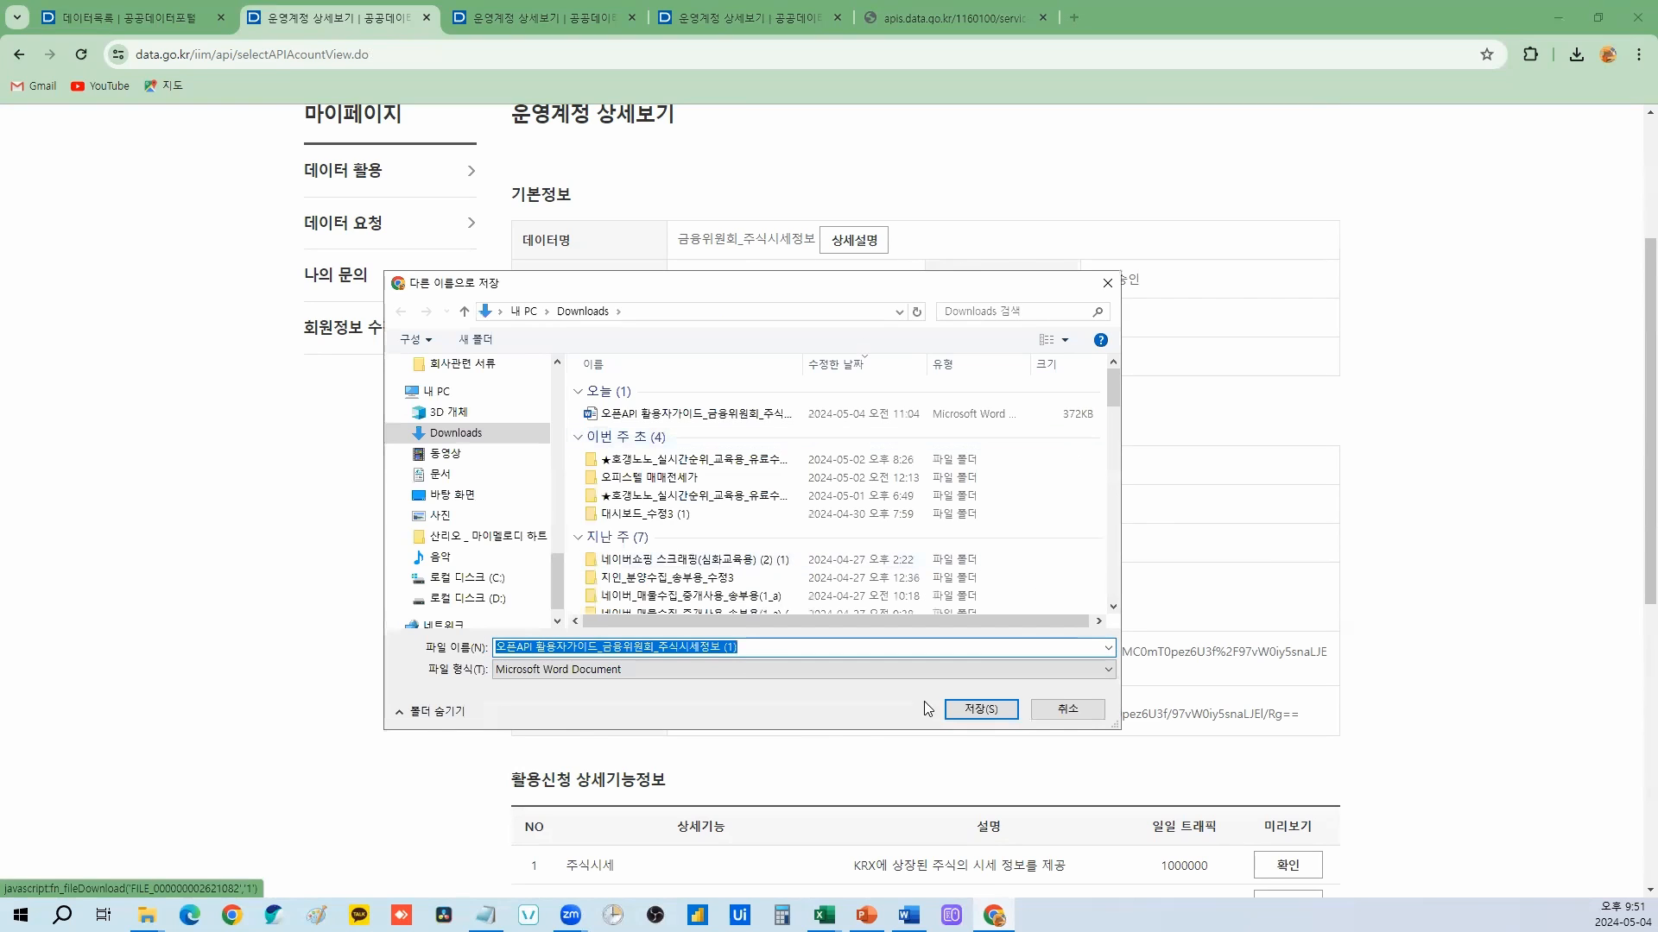
pyautogui.click(1067, 709)
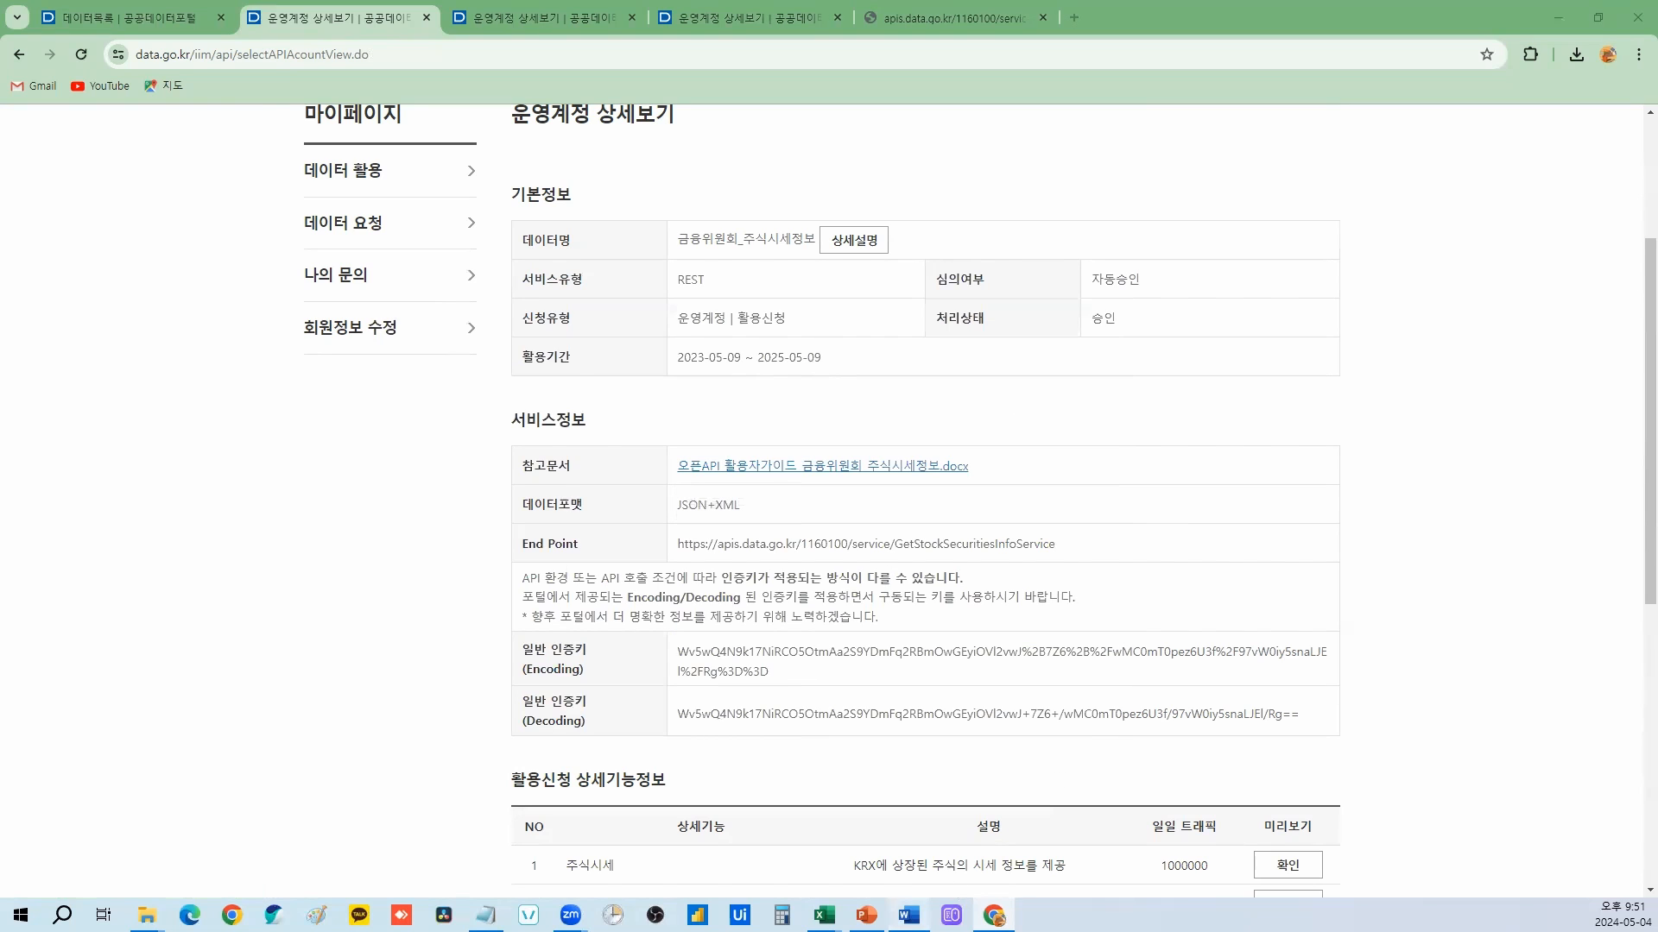
# Step: Open the already downloaded 오픈API 활용자가이드_금융위원회_주식시세정보 document in Word, hide its navigation pane, and minimize it
pyautogui.doubleClick(1149, 175)
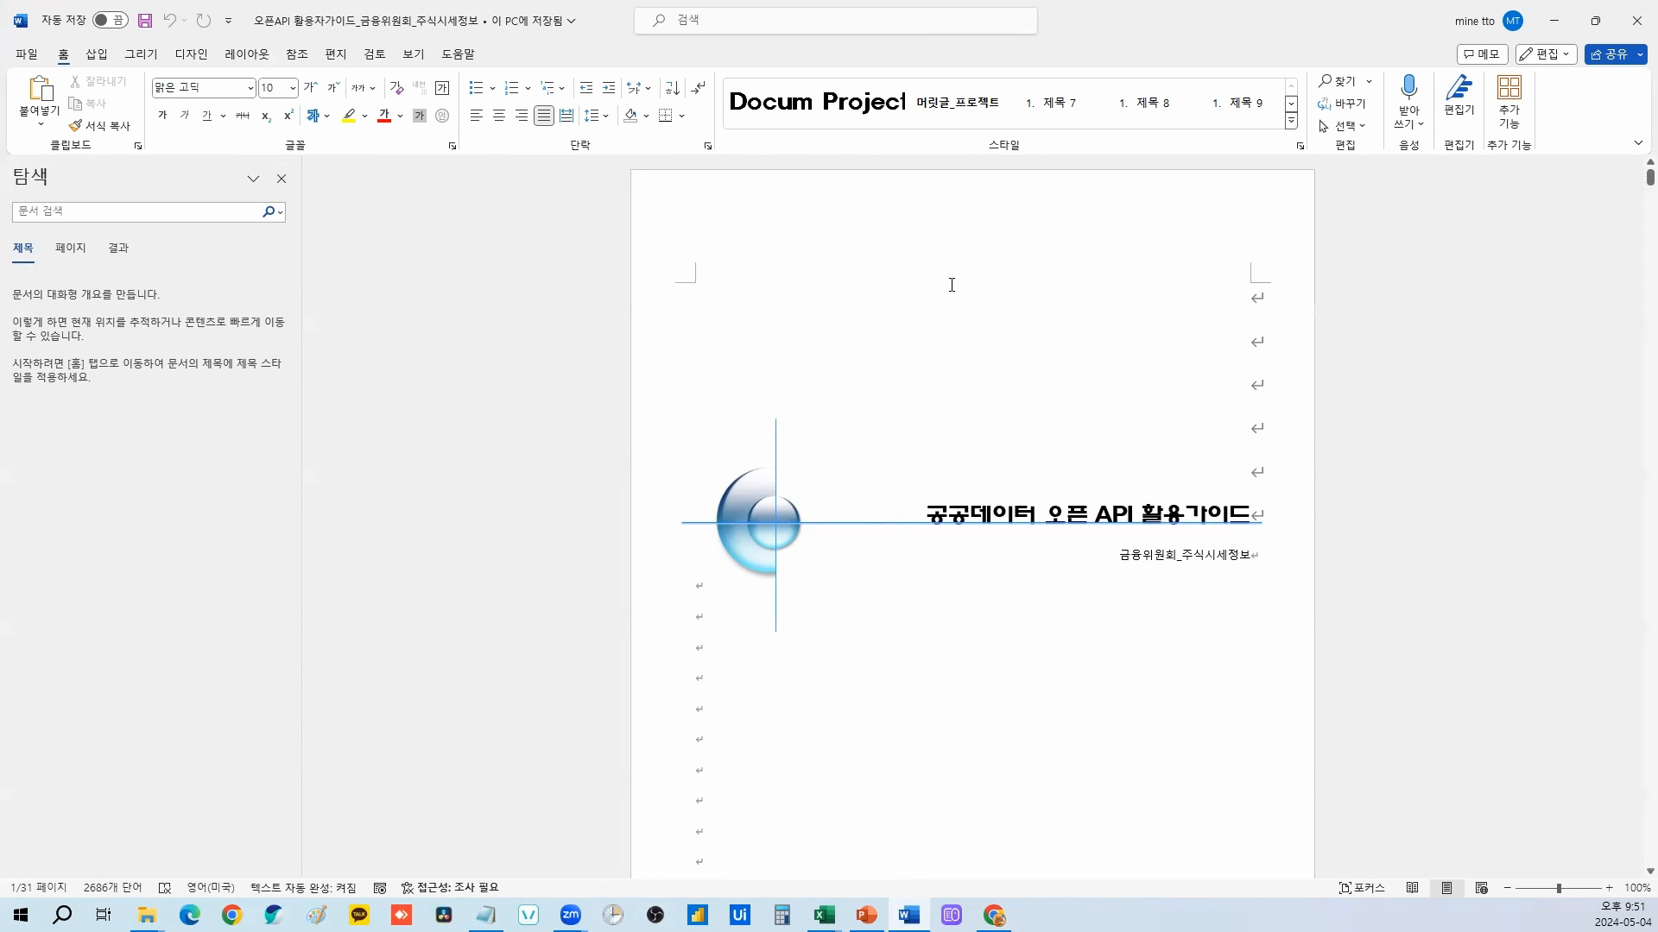
pyautogui.click(282, 179)
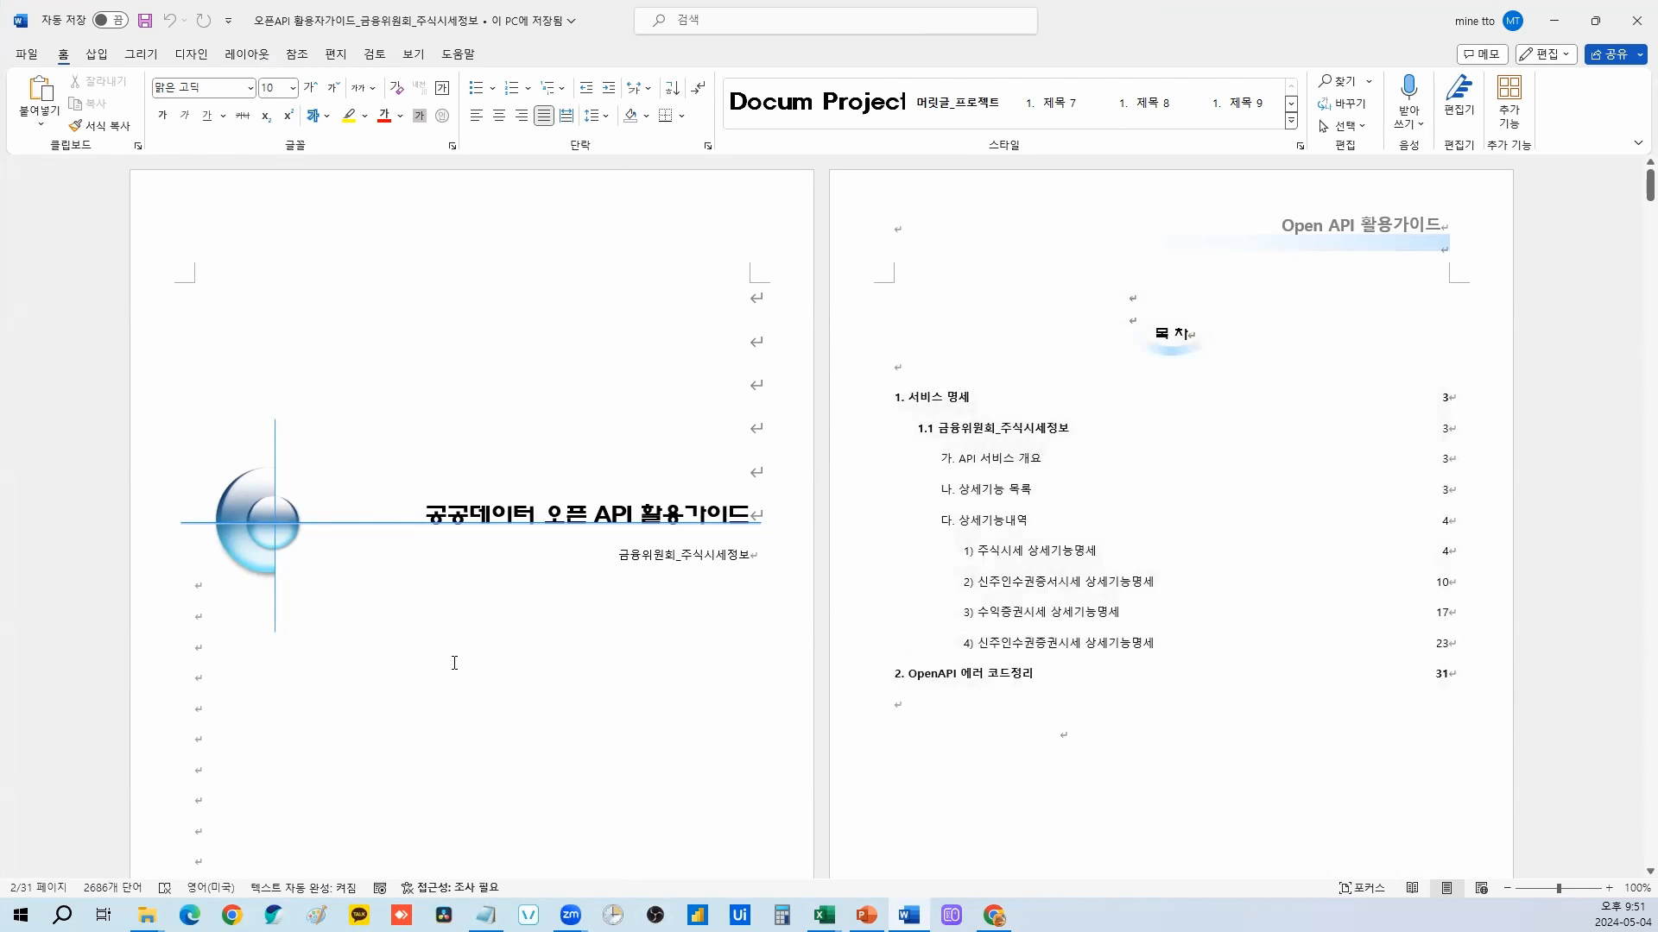
pyautogui.click(1554, 20)
# Step: Expand the 주식시세 request parameters, preview the API response with every sample value left blank, and select its request URL
pyautogui.scroll(-3, 1313, 470)
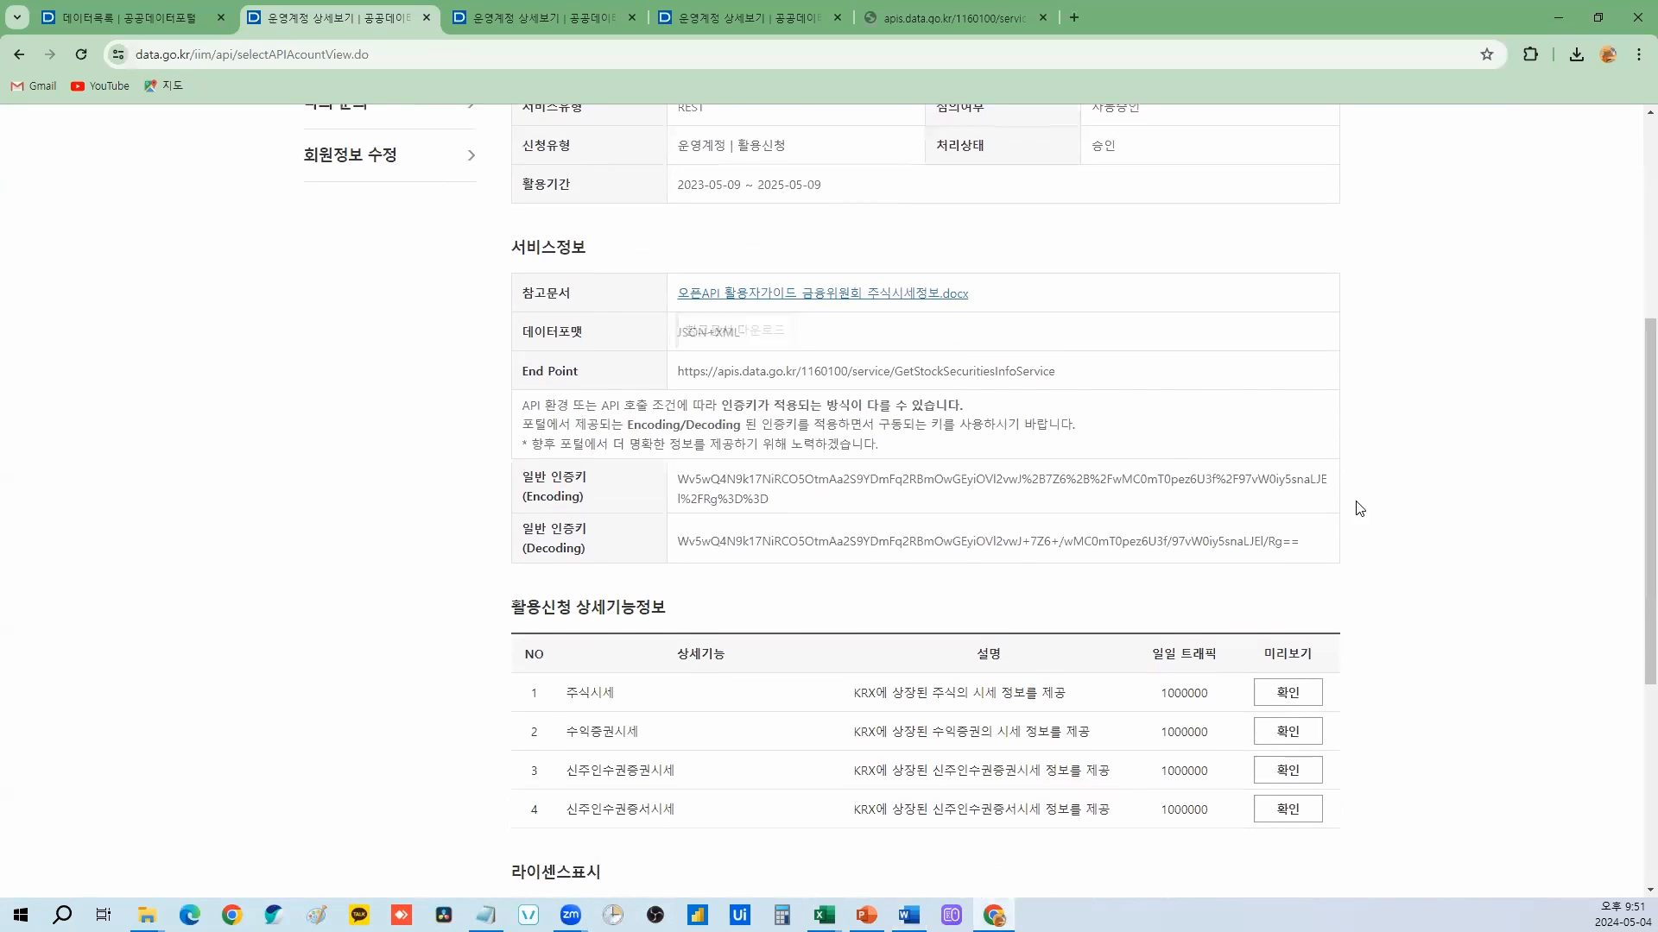
pyautogui.click(1300, 690)
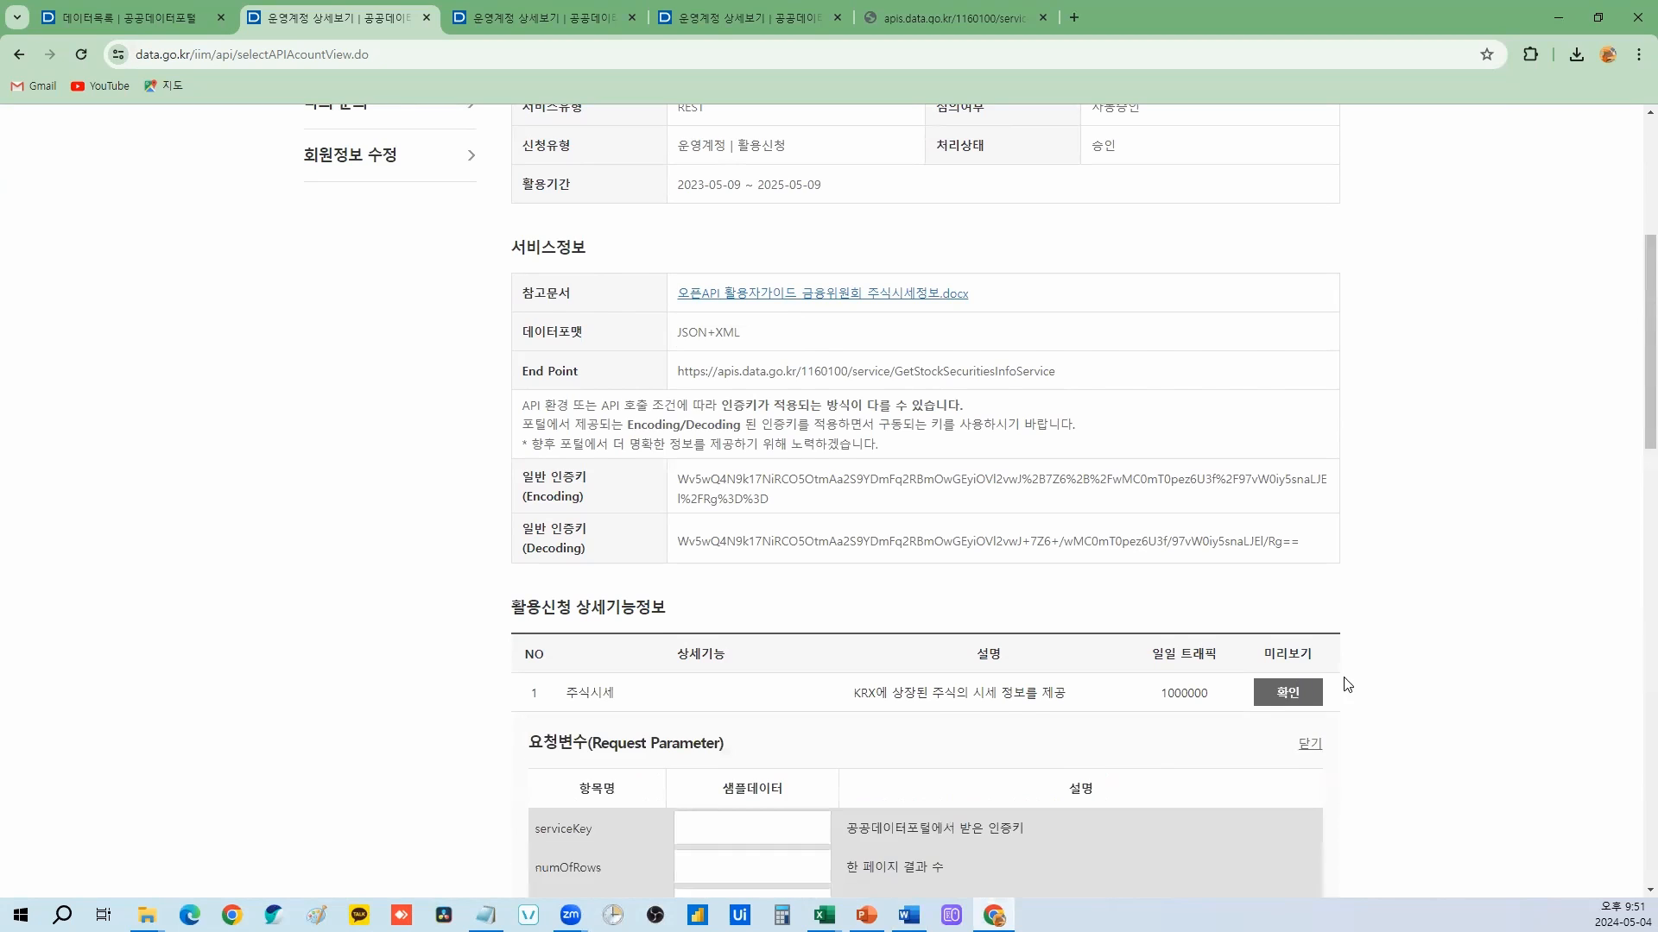
pyautogui.scroll(-5, 982, 551)
pyautogui.scroll(-6, 1160, 610)
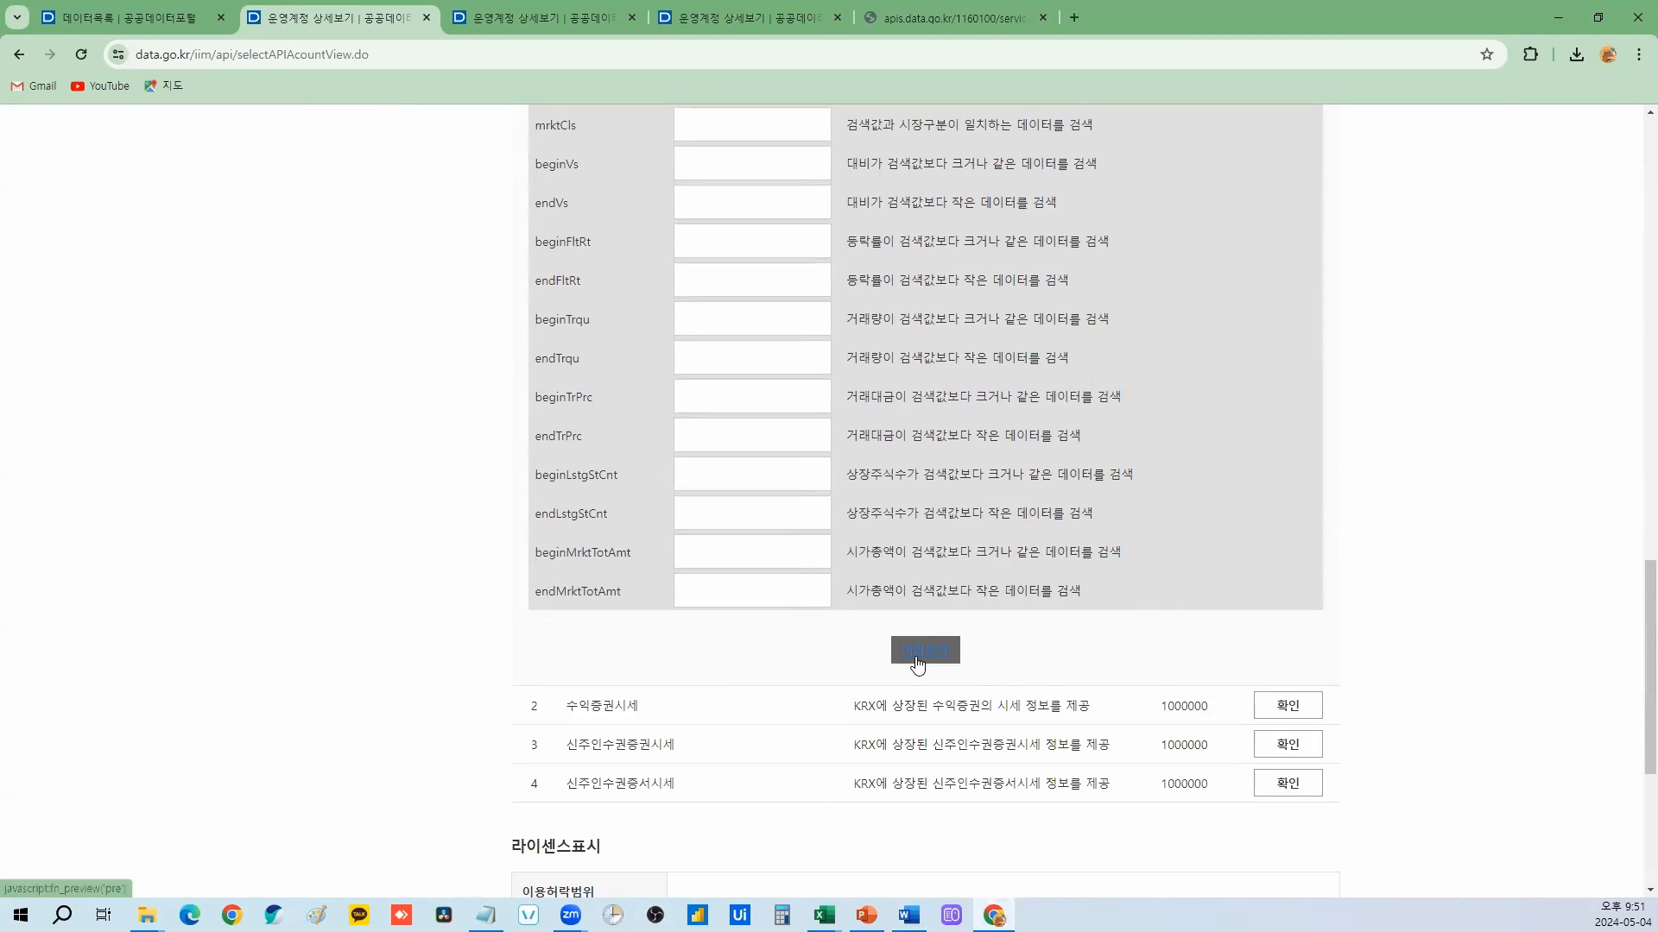
pyautogui.click(920, 654)
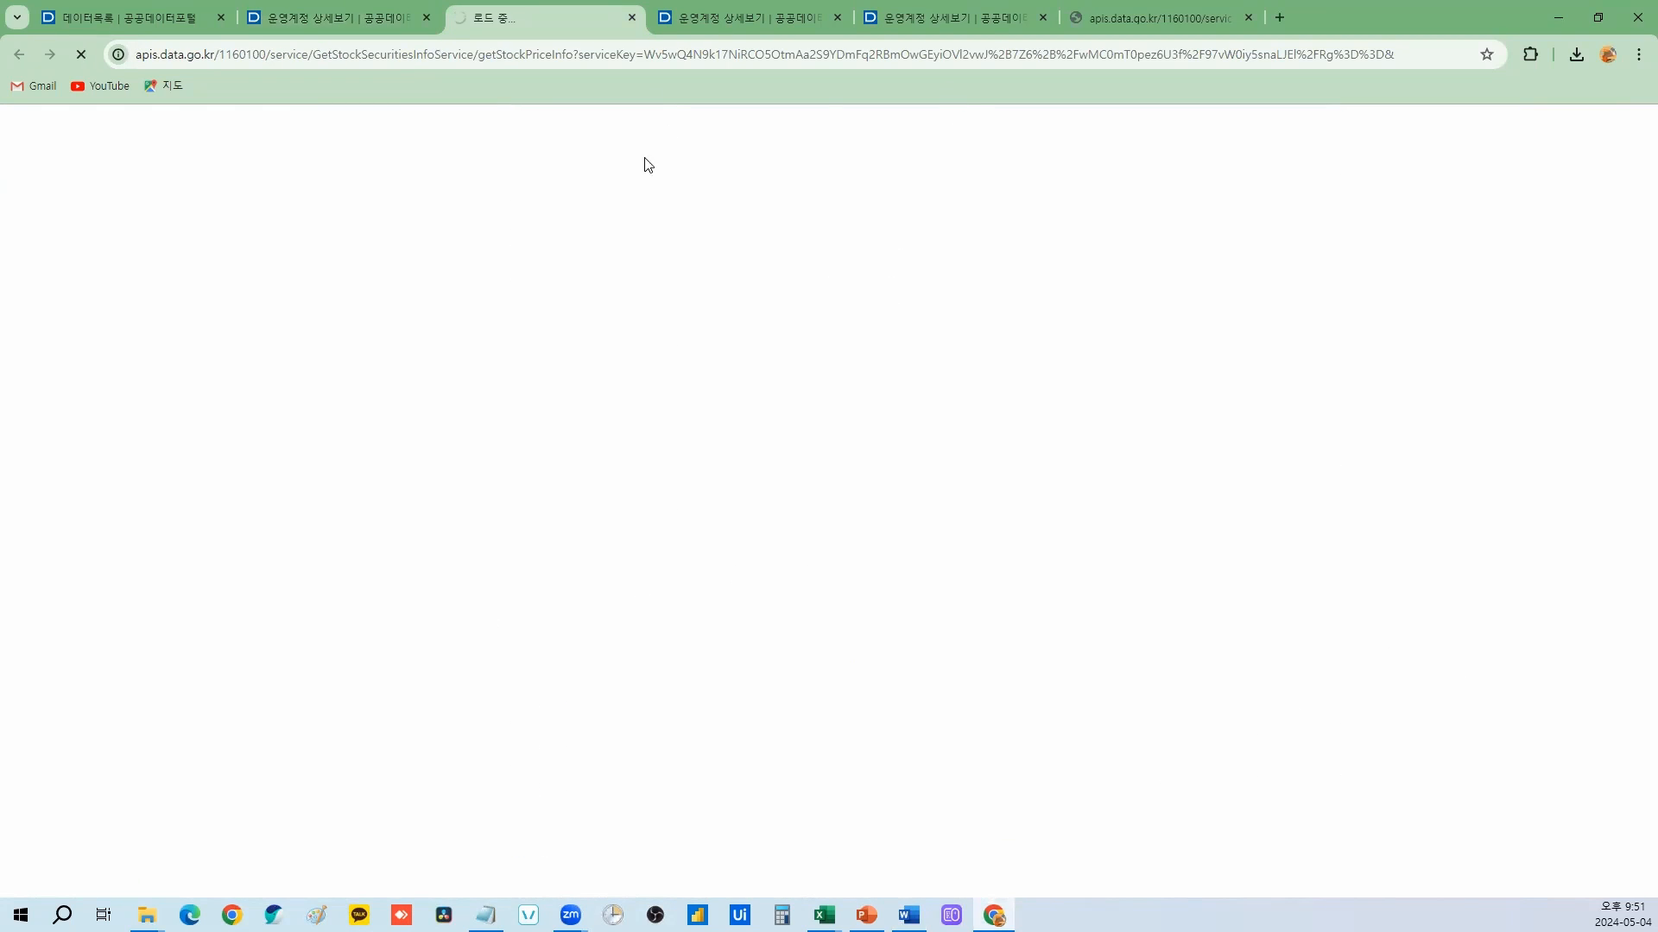
pyautogui.click(739, 55)
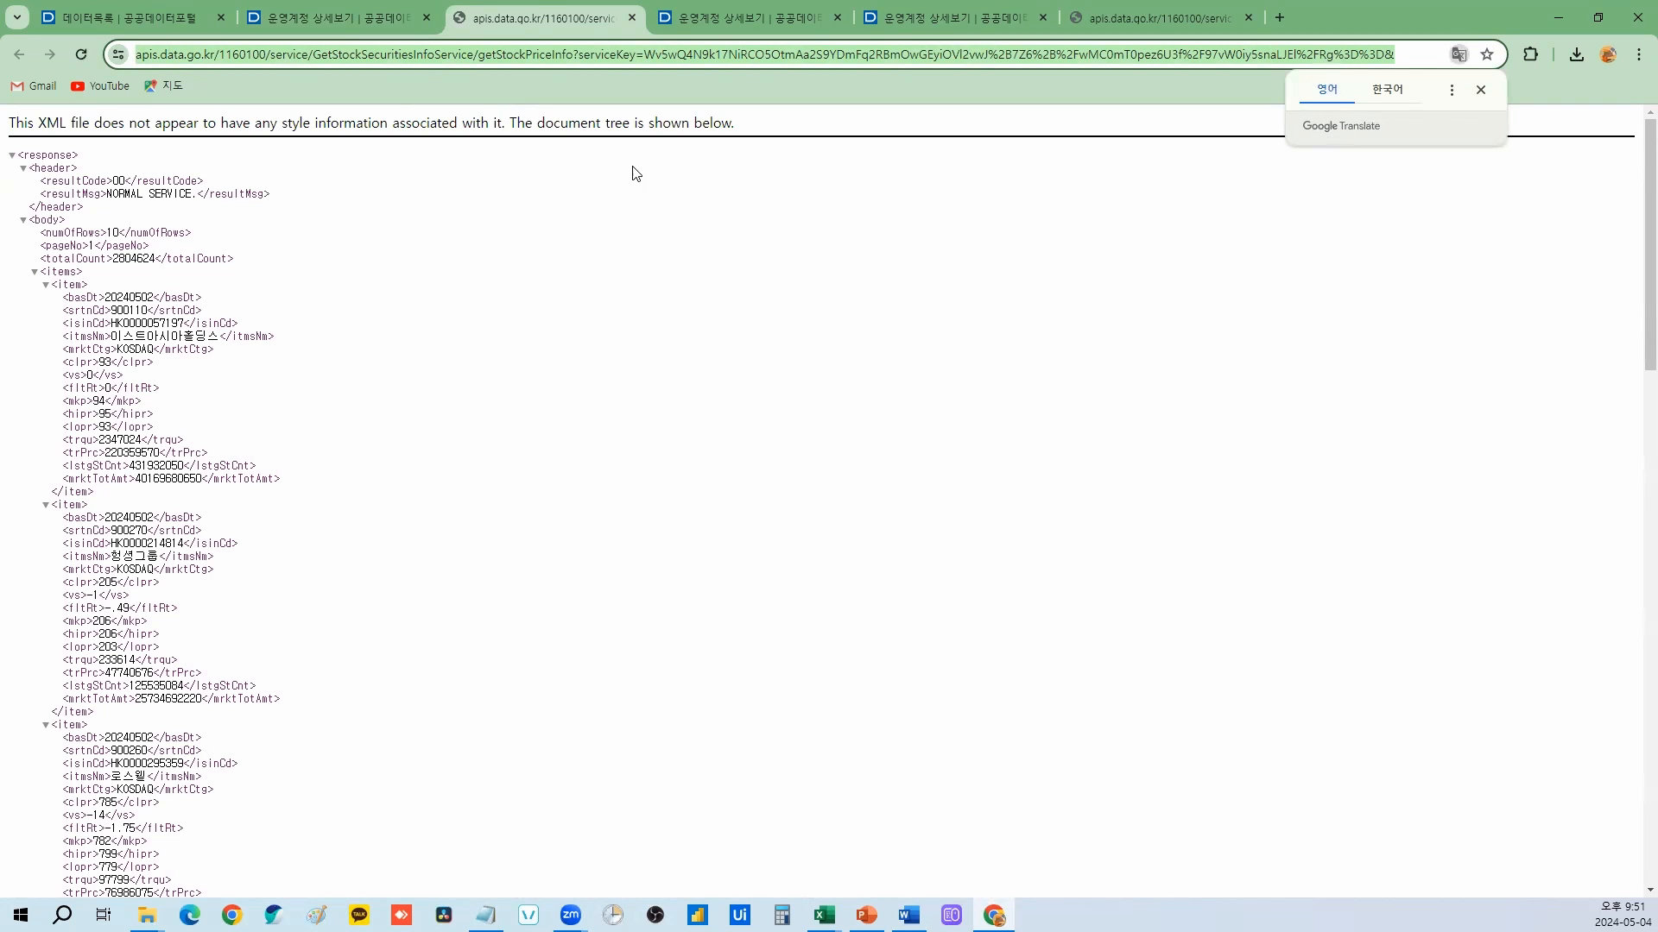
# Step: Return to the 운영계정 상세보기 page and review the 주식시세 request parameters and the service information
pyautogui.click(352, 13)
pyautogui.scroll(2, 391, 603)
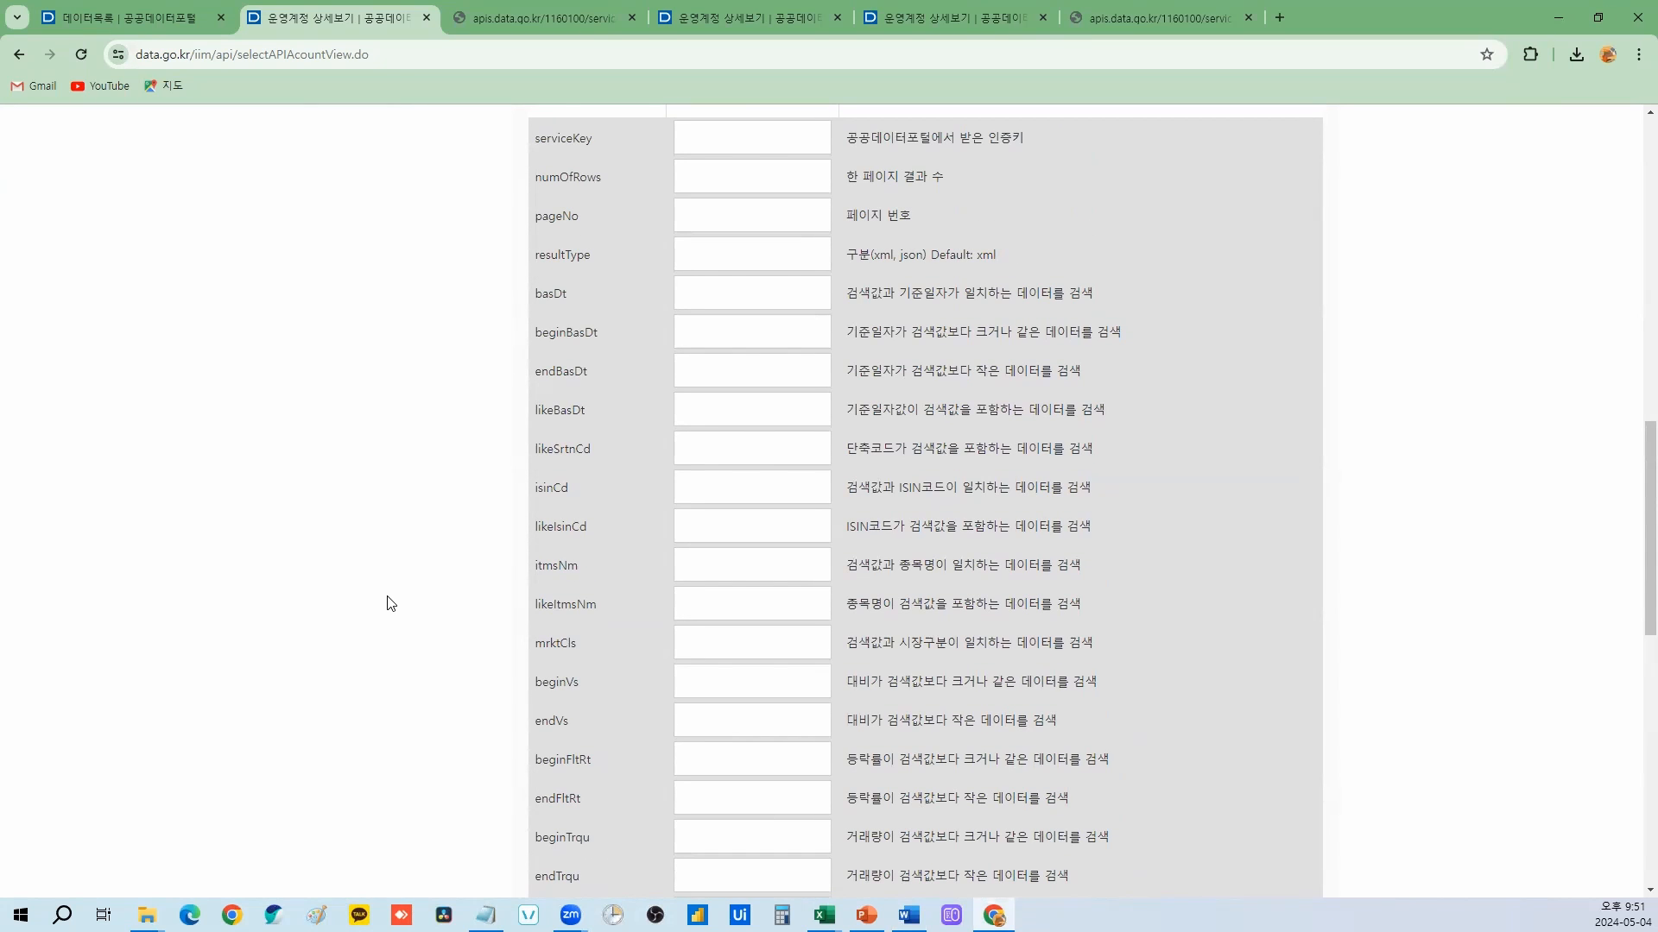
pyautogui.scroll(4, 384, 610)
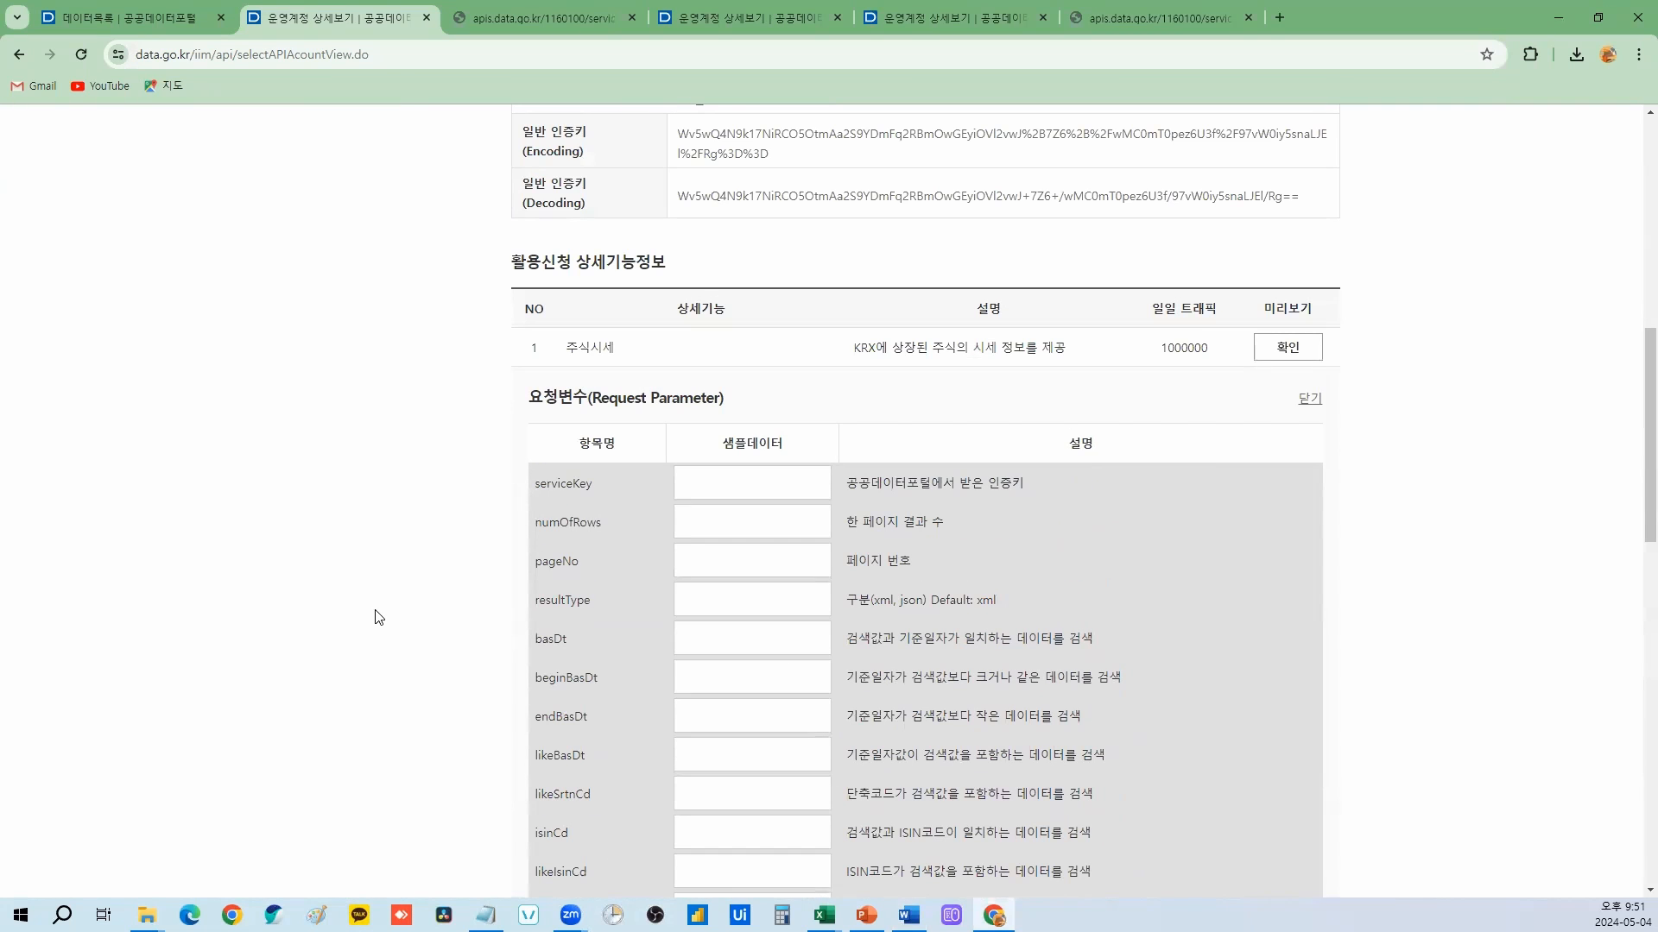
pyautogui.scroll(5, 377, 617)
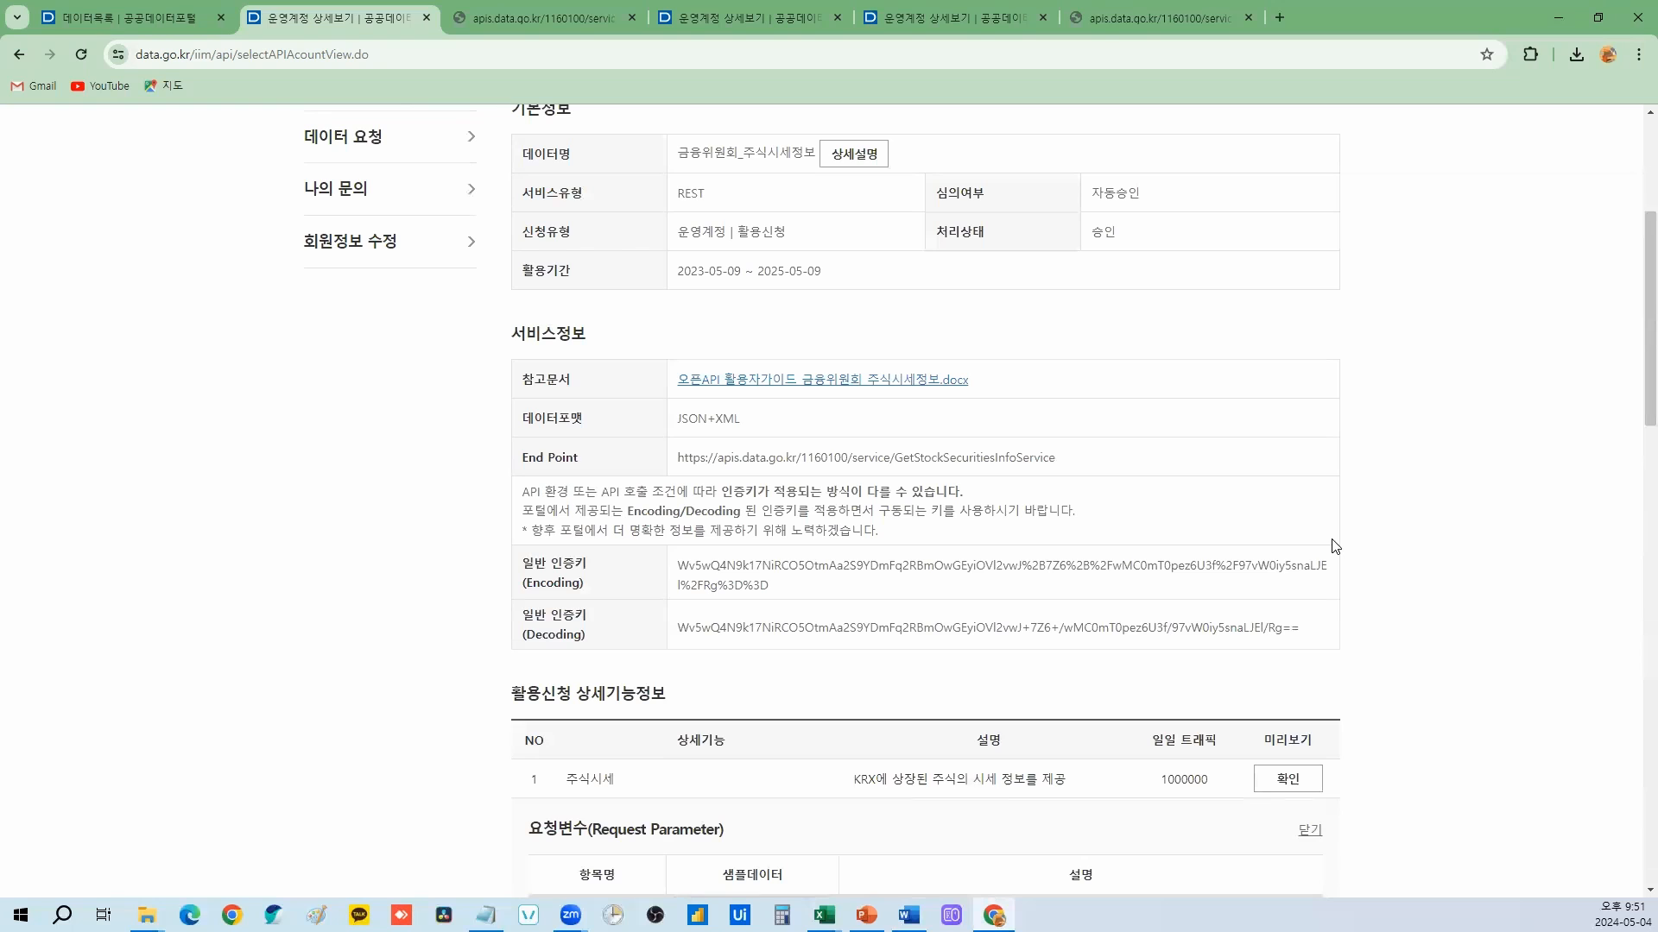
pyautogui.scroll(-1, 1094, 648)
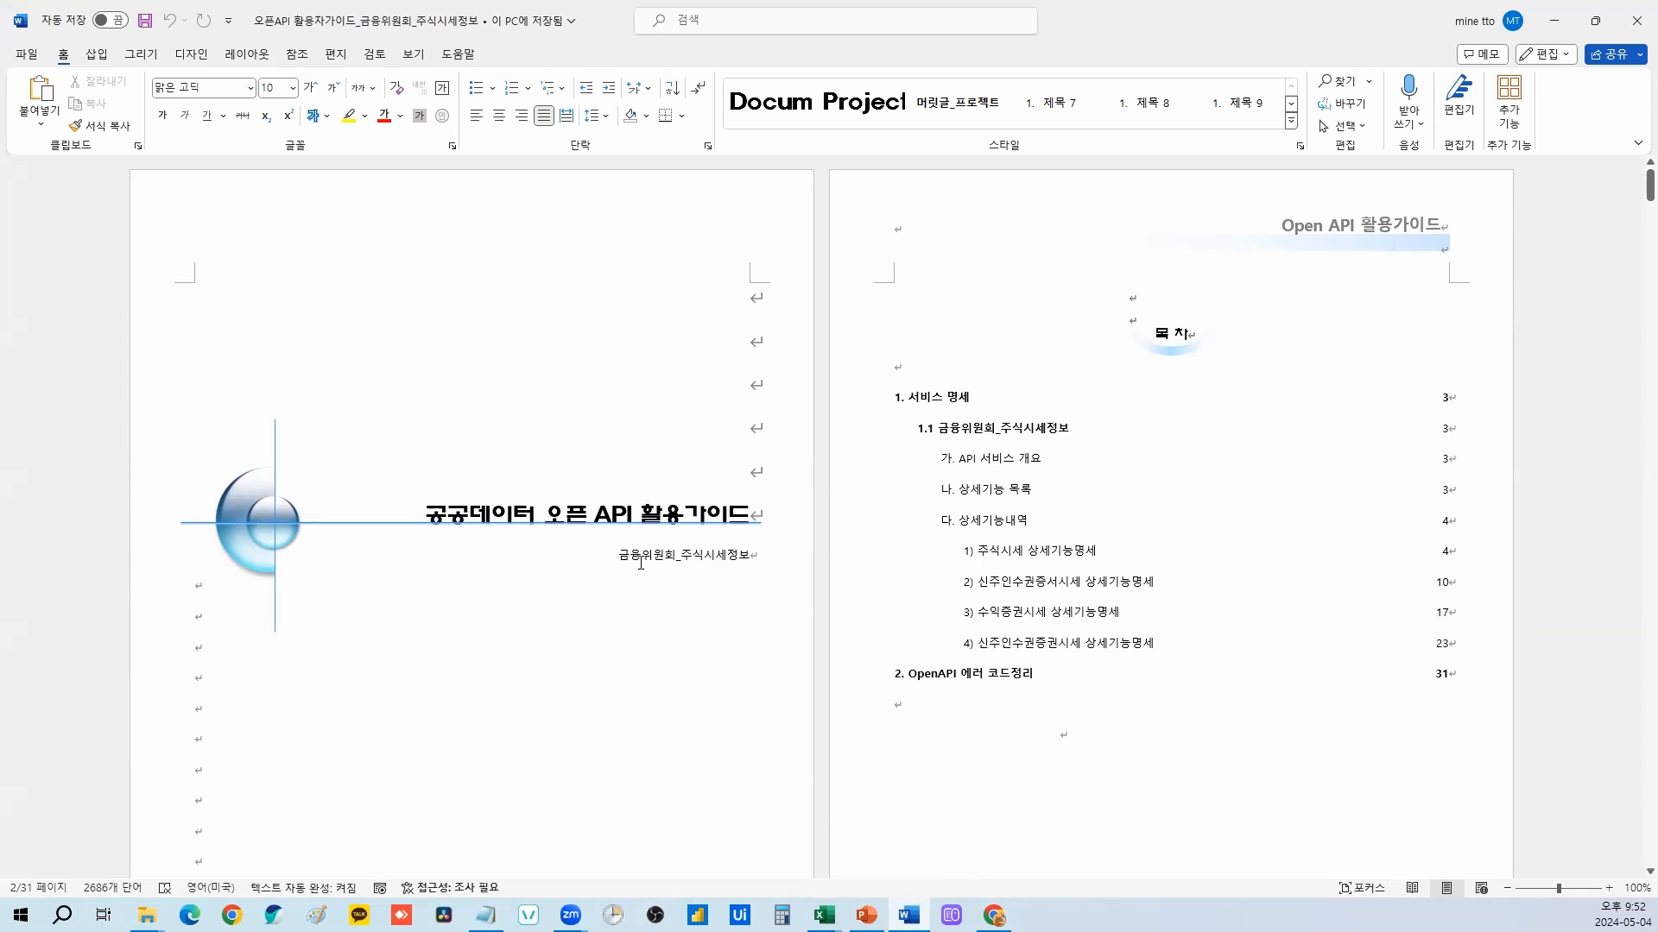
# Step: Review the guide's cover and table of contents, and select the 주식시세 상세기능명세 entry
pyautogui.moveTo(748, 559); pyautogui.dragTo(677, 559)
pyautogui.click(537, 518)
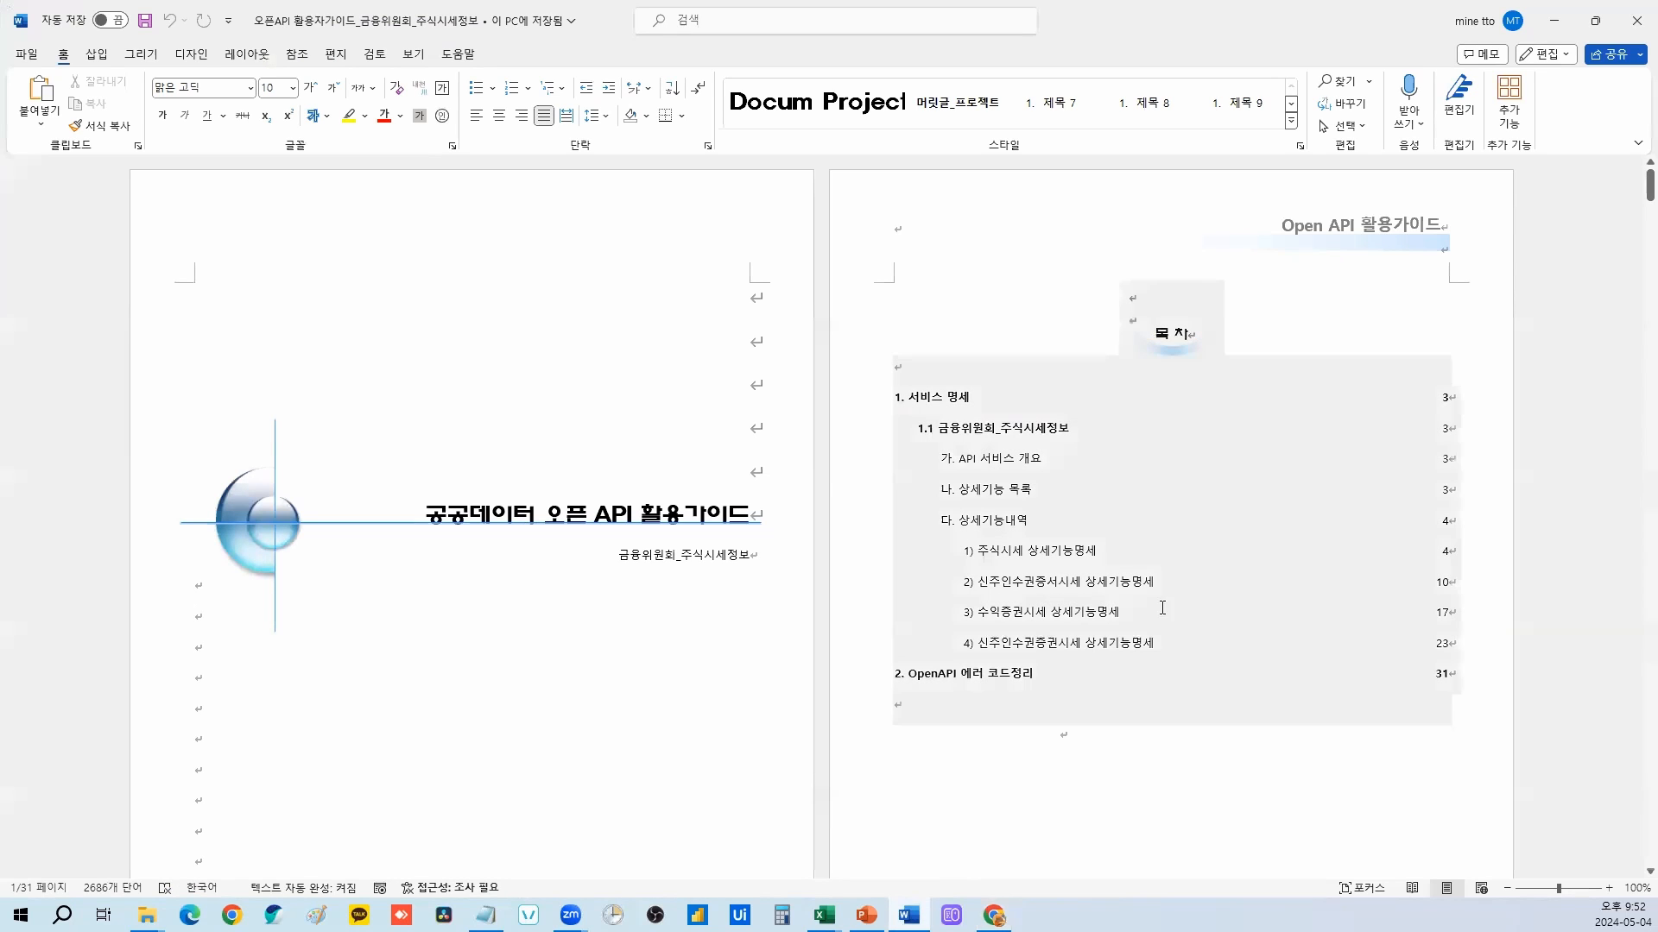
pyautogui.scroll(-1, 1287, 689)
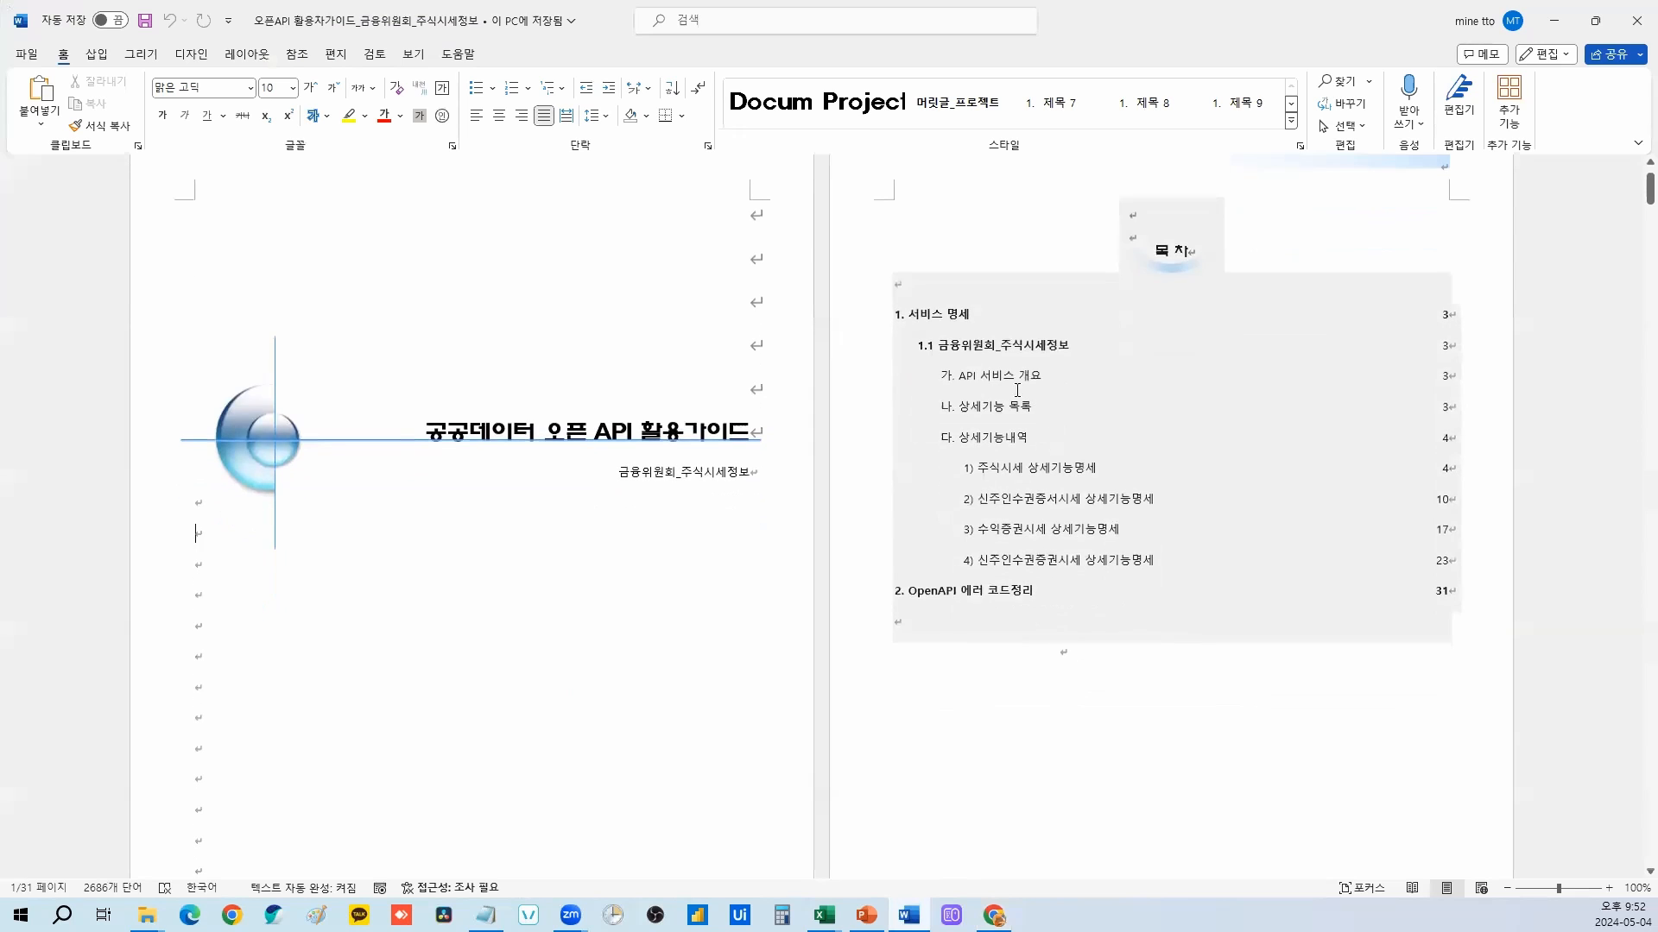
pyautogui.click(968, 321)
pyautogui.doubleClick(993, 592)
pyautogui.click(1191, 717)
pyautogui.click(1104, 473)
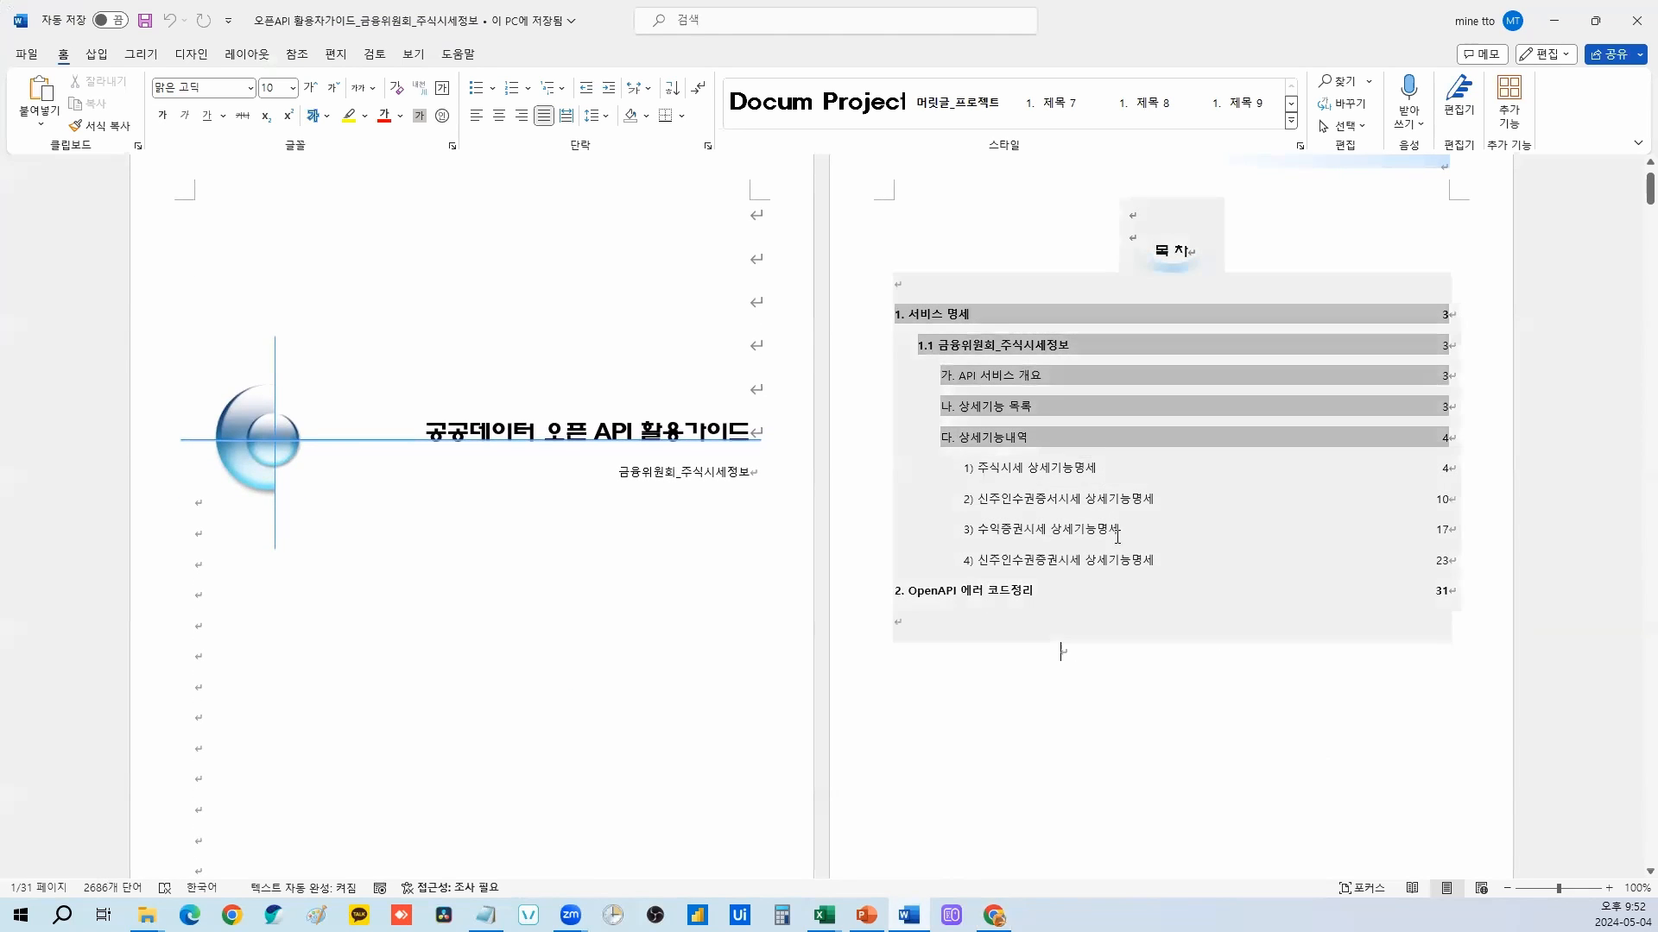
pyautogui.moveTo(978, 468); pyautogui.dragTo(1097, 474)
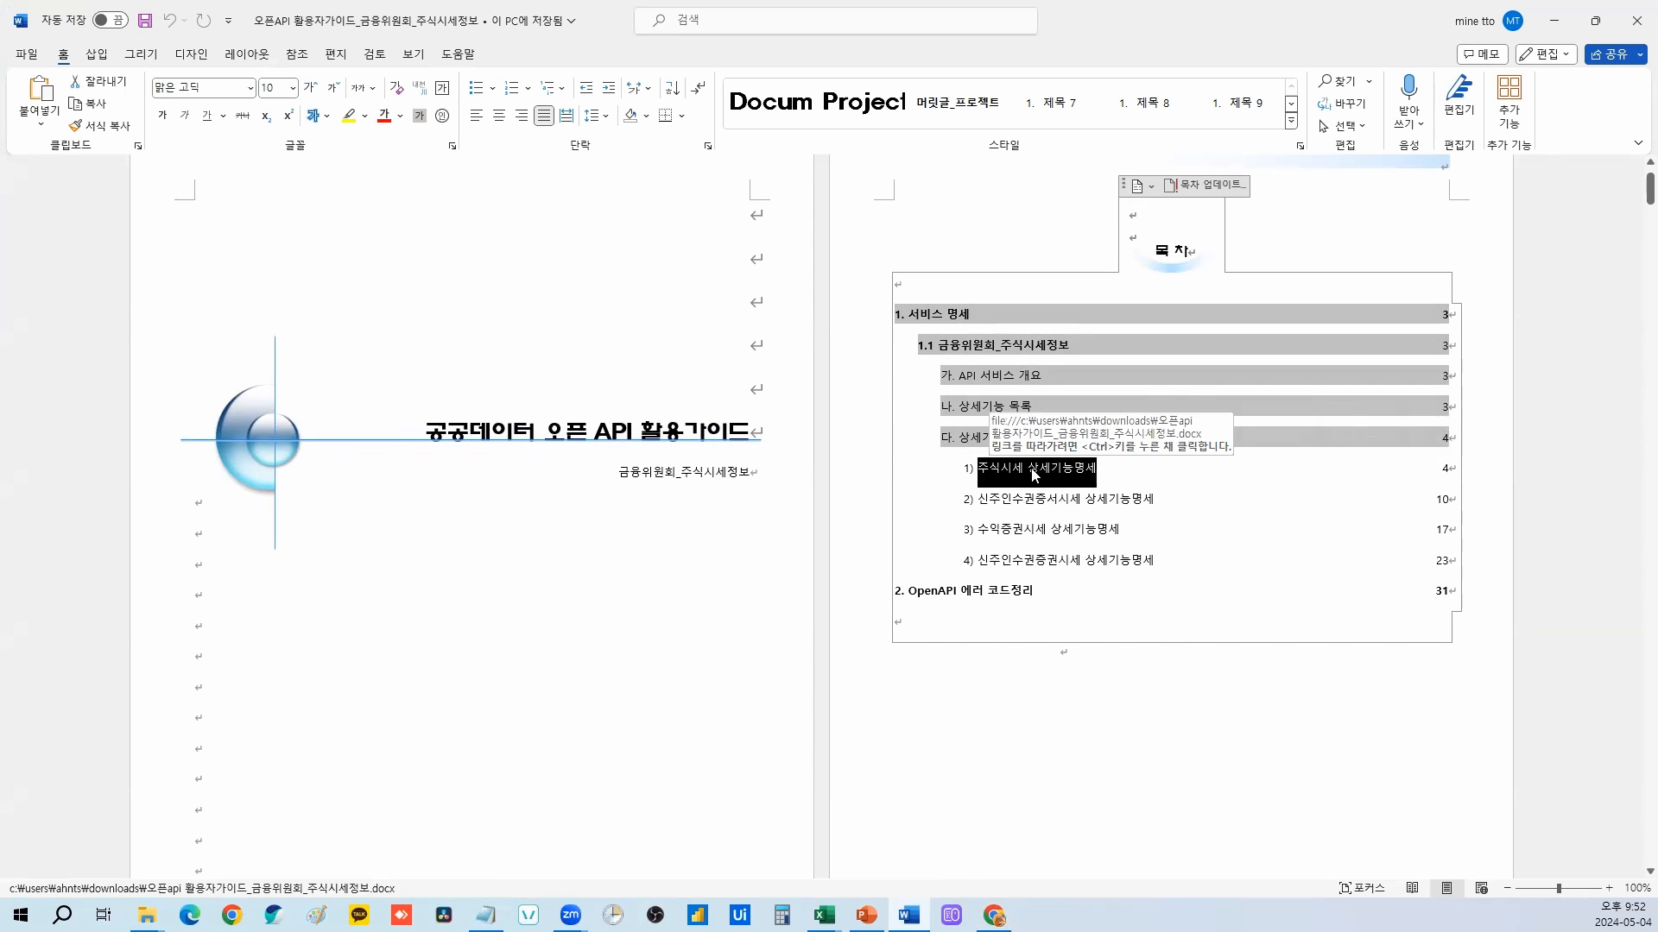
pyautogui.click(1269, 781)
# Step: Skim the guide from the service overview to the 주식시세 request and response examples, and return to the 상세기능내역 section
pyautogui.scroll(-10, 1269, 782)
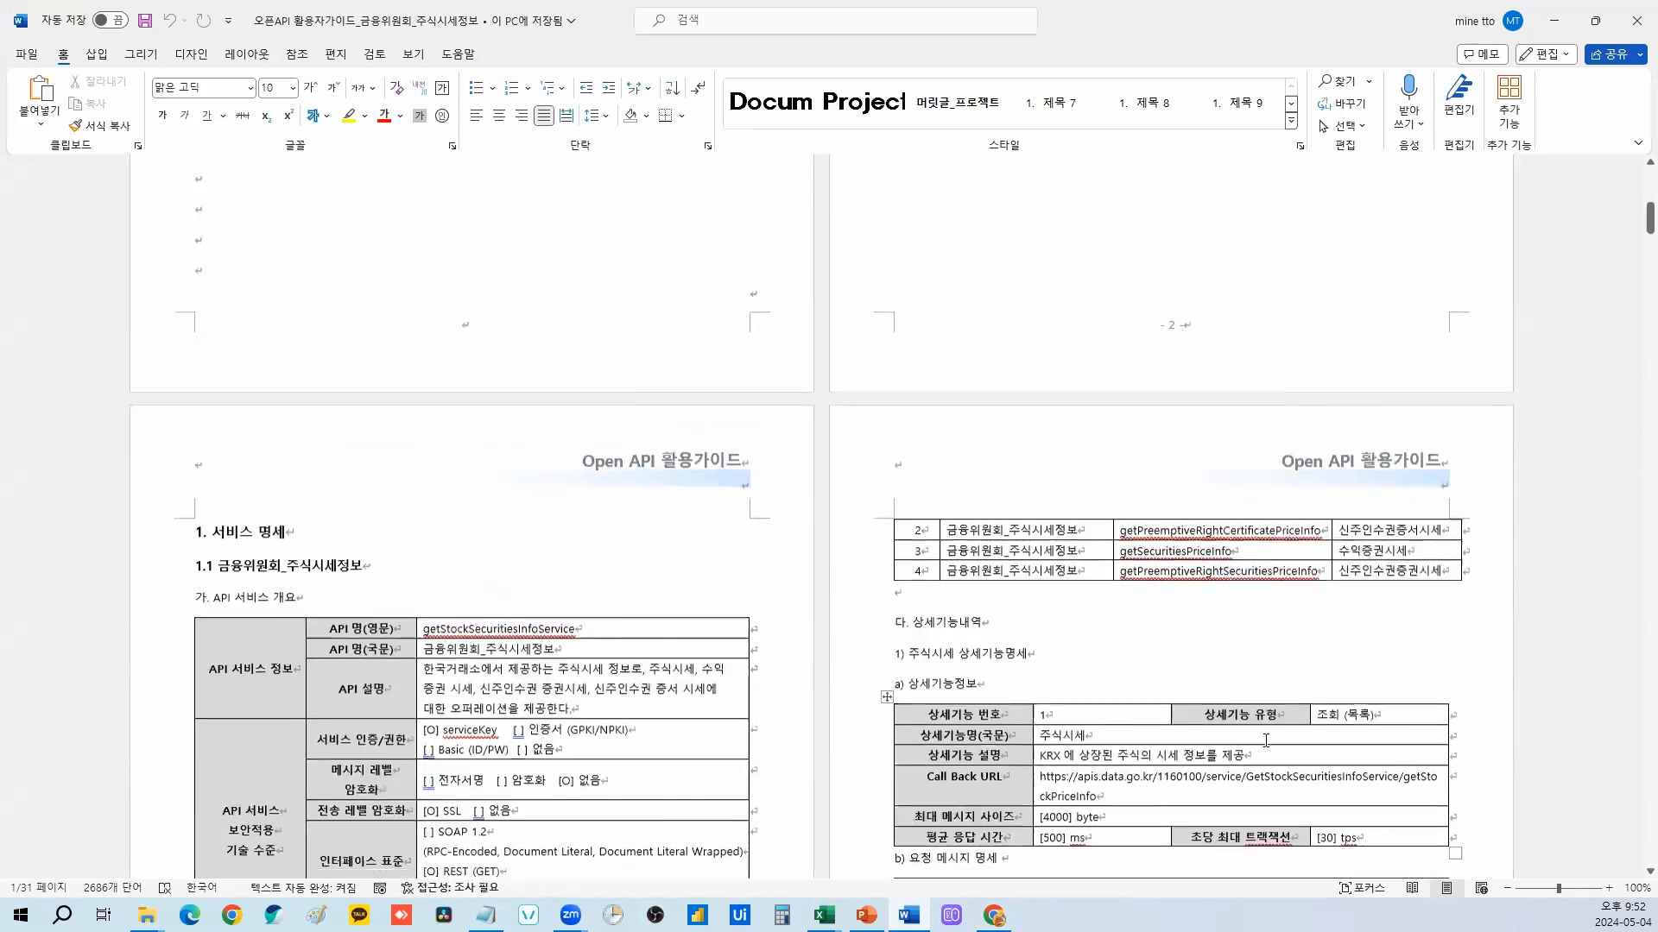
pyautogui.scroll(-3, 1189, 734)
pyautogui.click(940, 586)
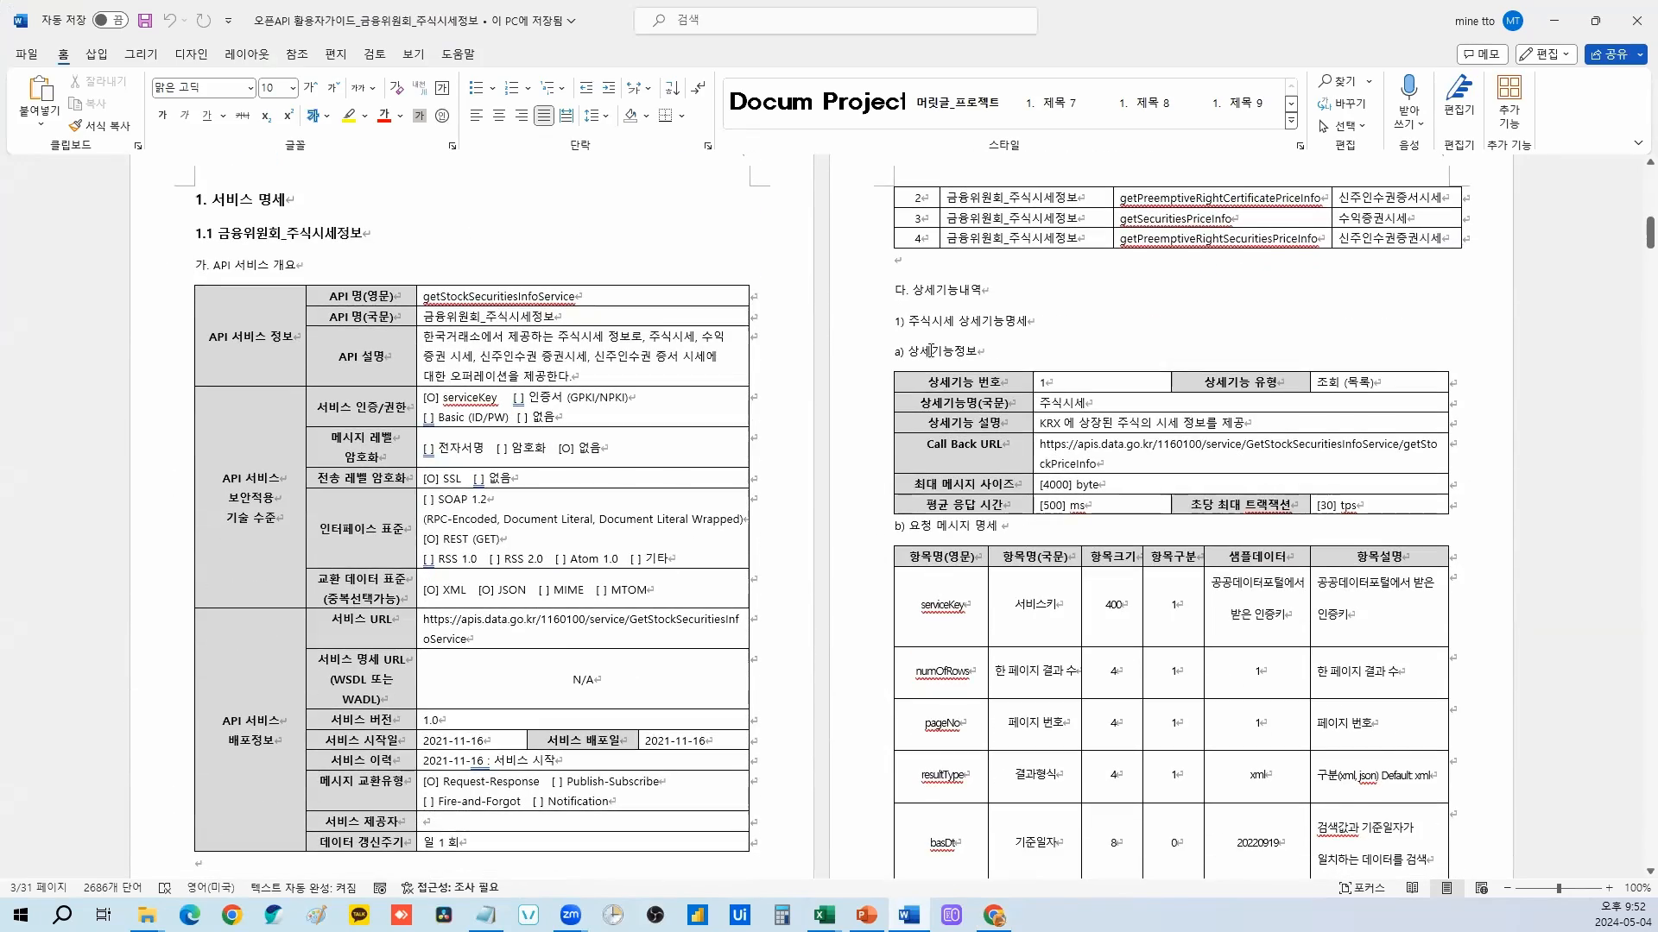
pyautogui.scroll(-15, 1172, 485)
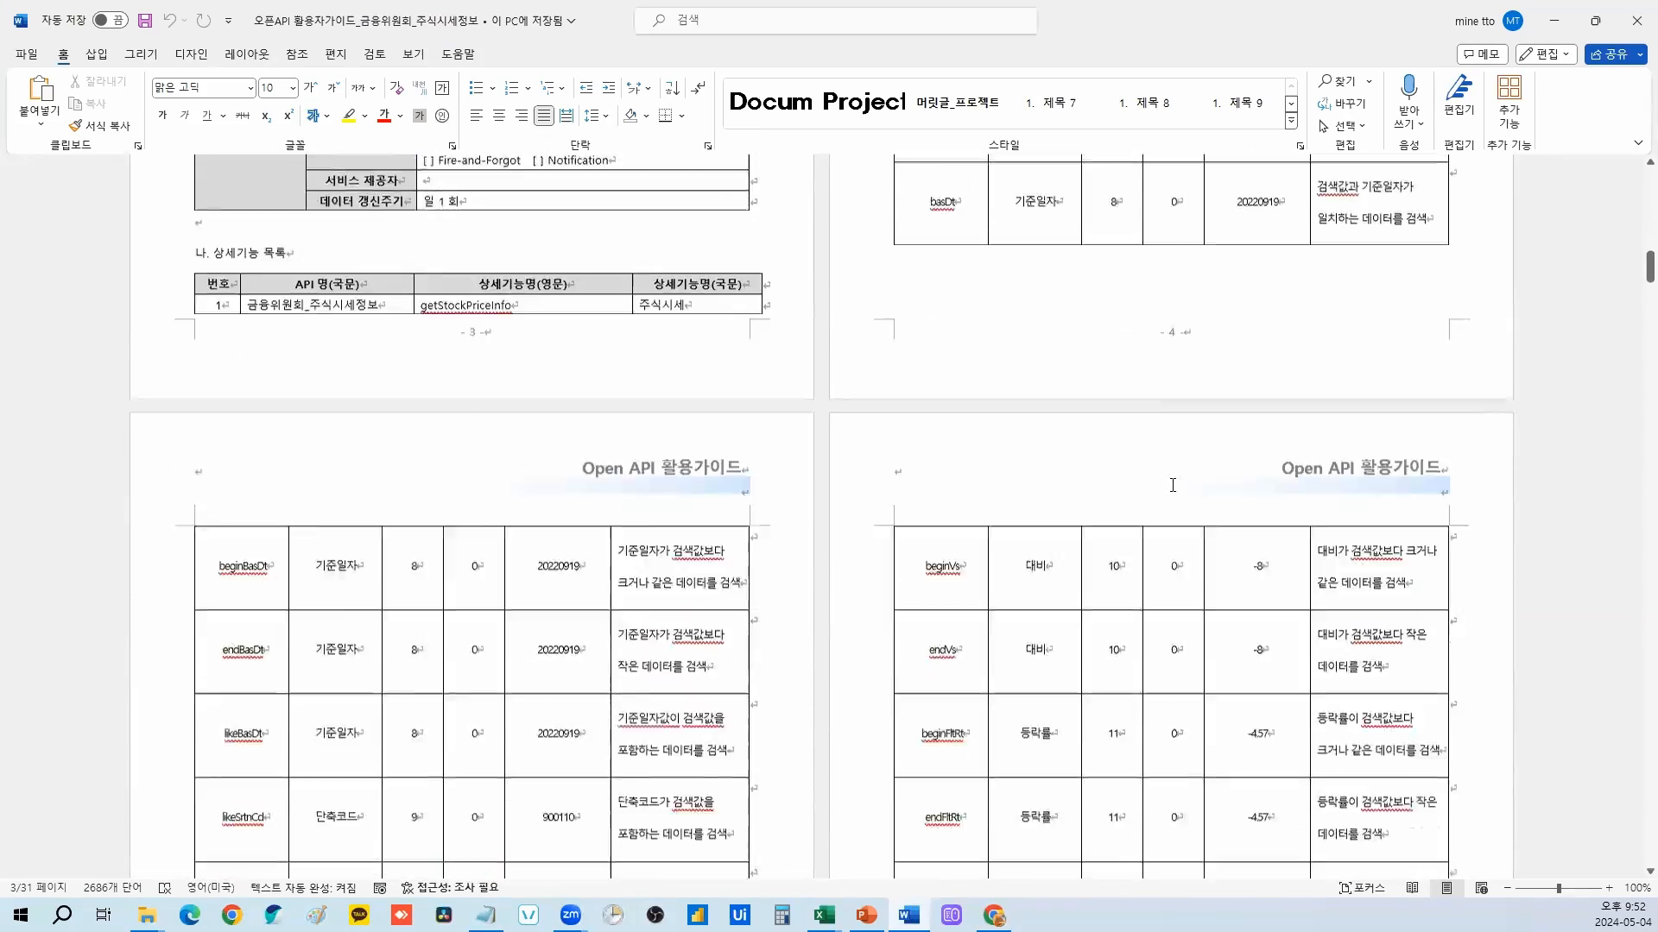
pyautogui.scroll(-20, 1173, 485)
pyautogui.scroll(-20, 1172, 485)
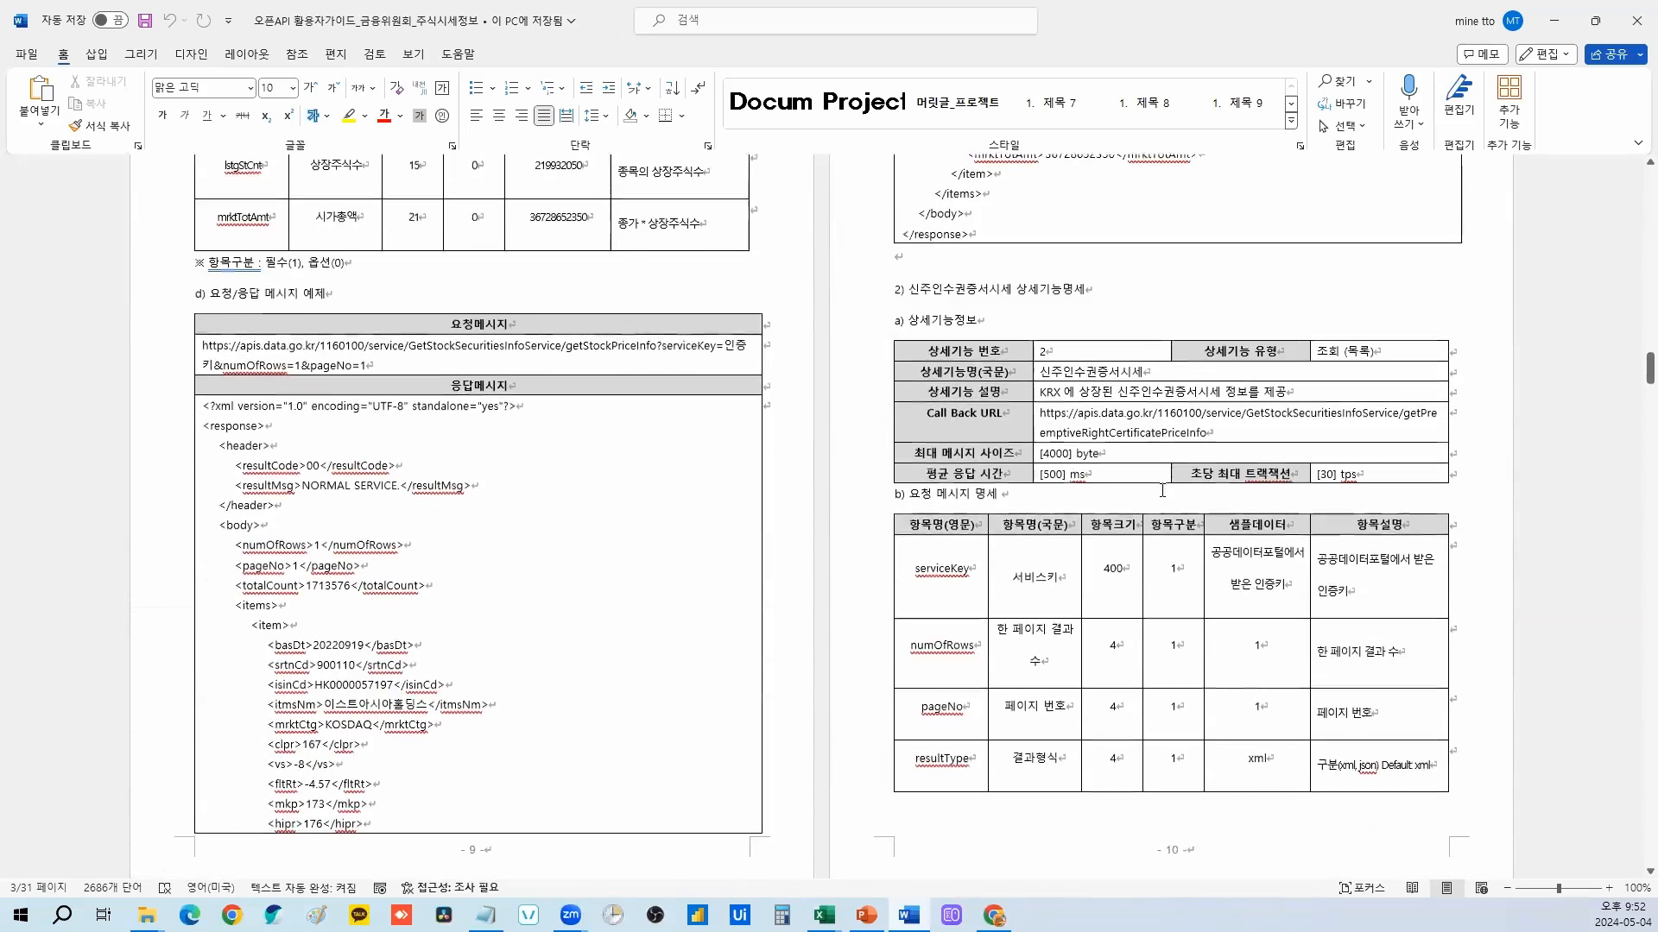
pyautogui.scroll(20, 1162, 490)
pyautogui.scroll(20, 711, 501)
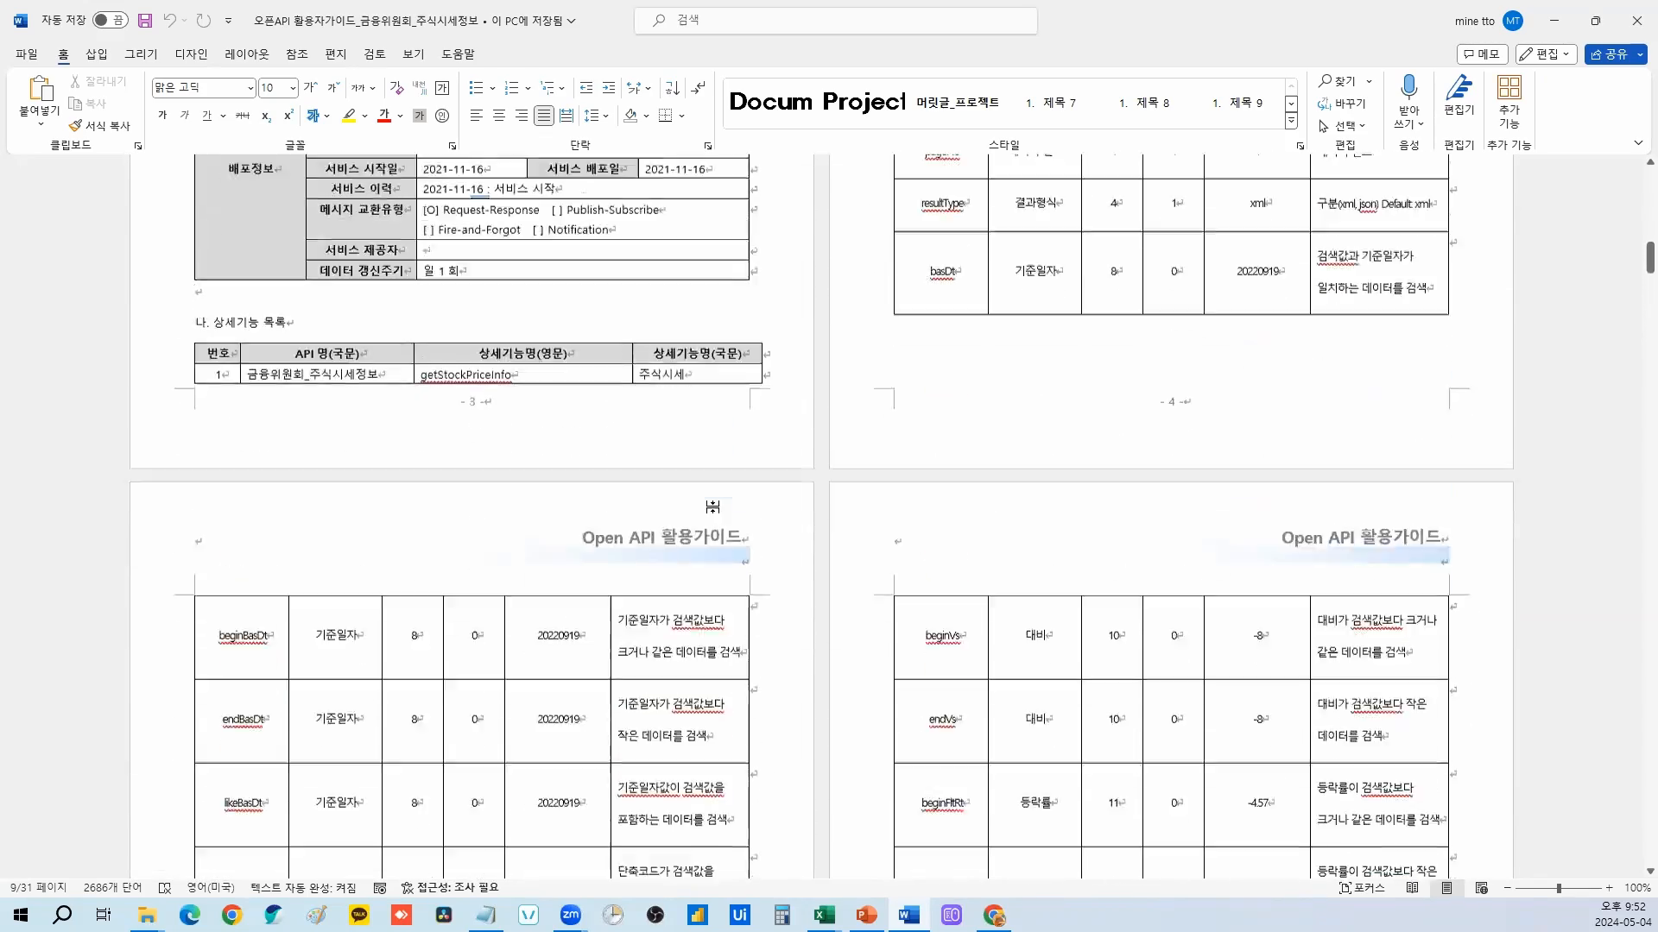
pyautogui.scroll(12, 712, 506)
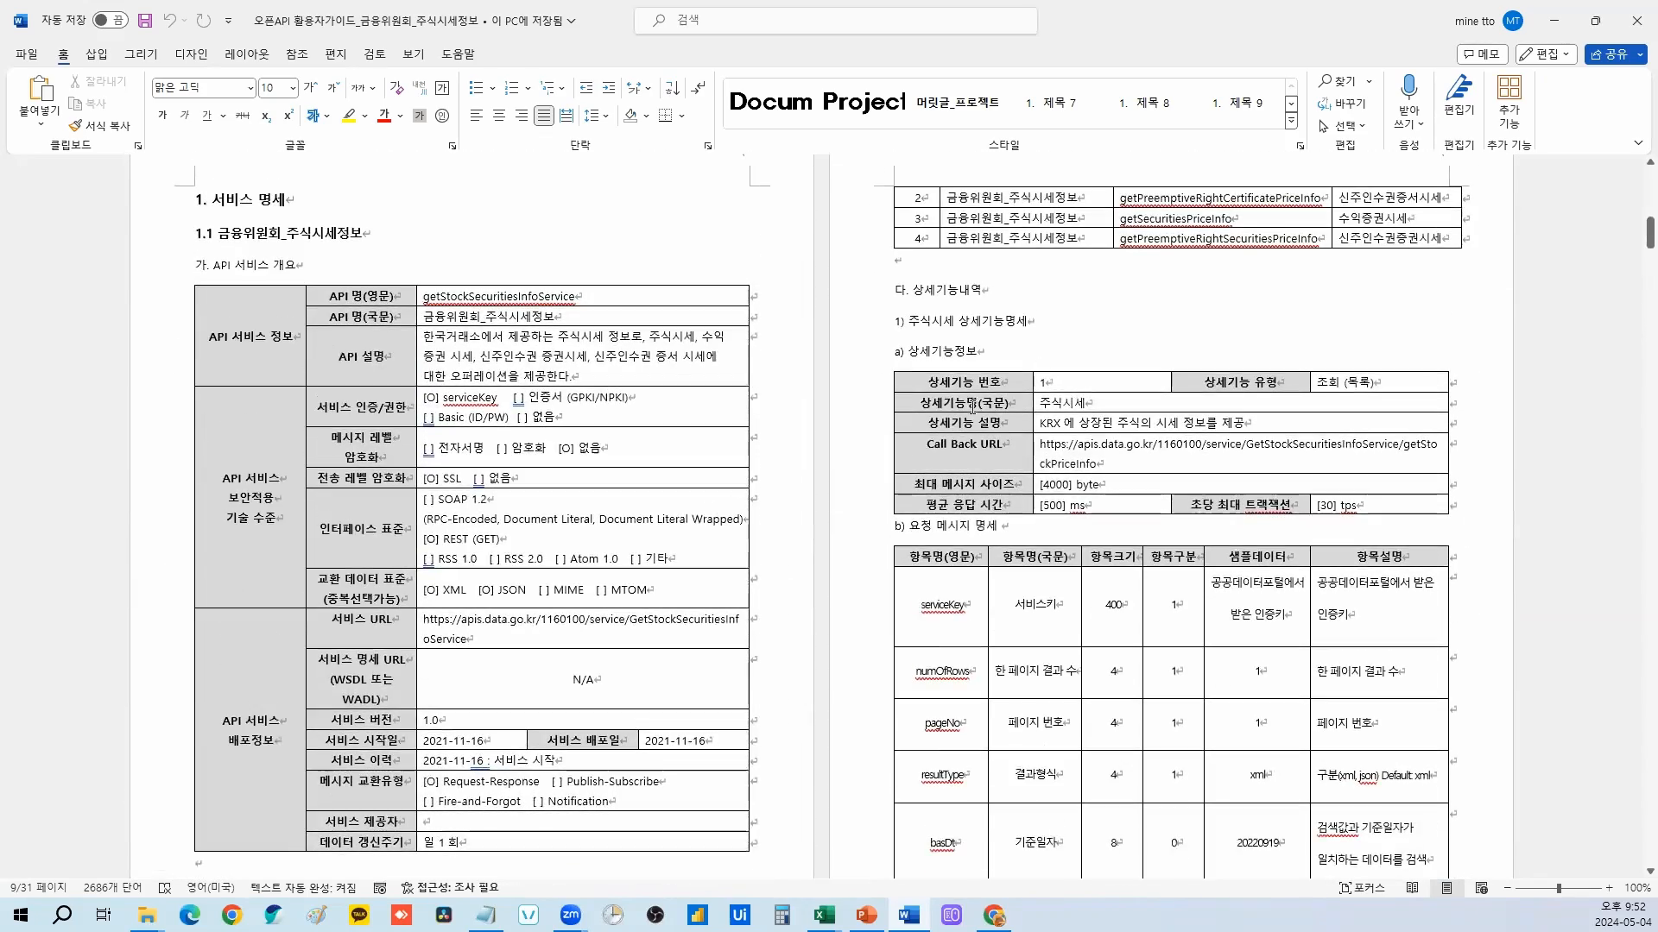
# Step: Select the 1) 주식시세 상세기능명세 heading and the Call Back URL in the table below it
pyautogui.moveTo(1047, 328); pyautogui.dragTo(897, 328)
pyautogui.click(1037, 330)
pyautogui.moveTo(1037, 331); pyautogui.dragTo(897, 328)
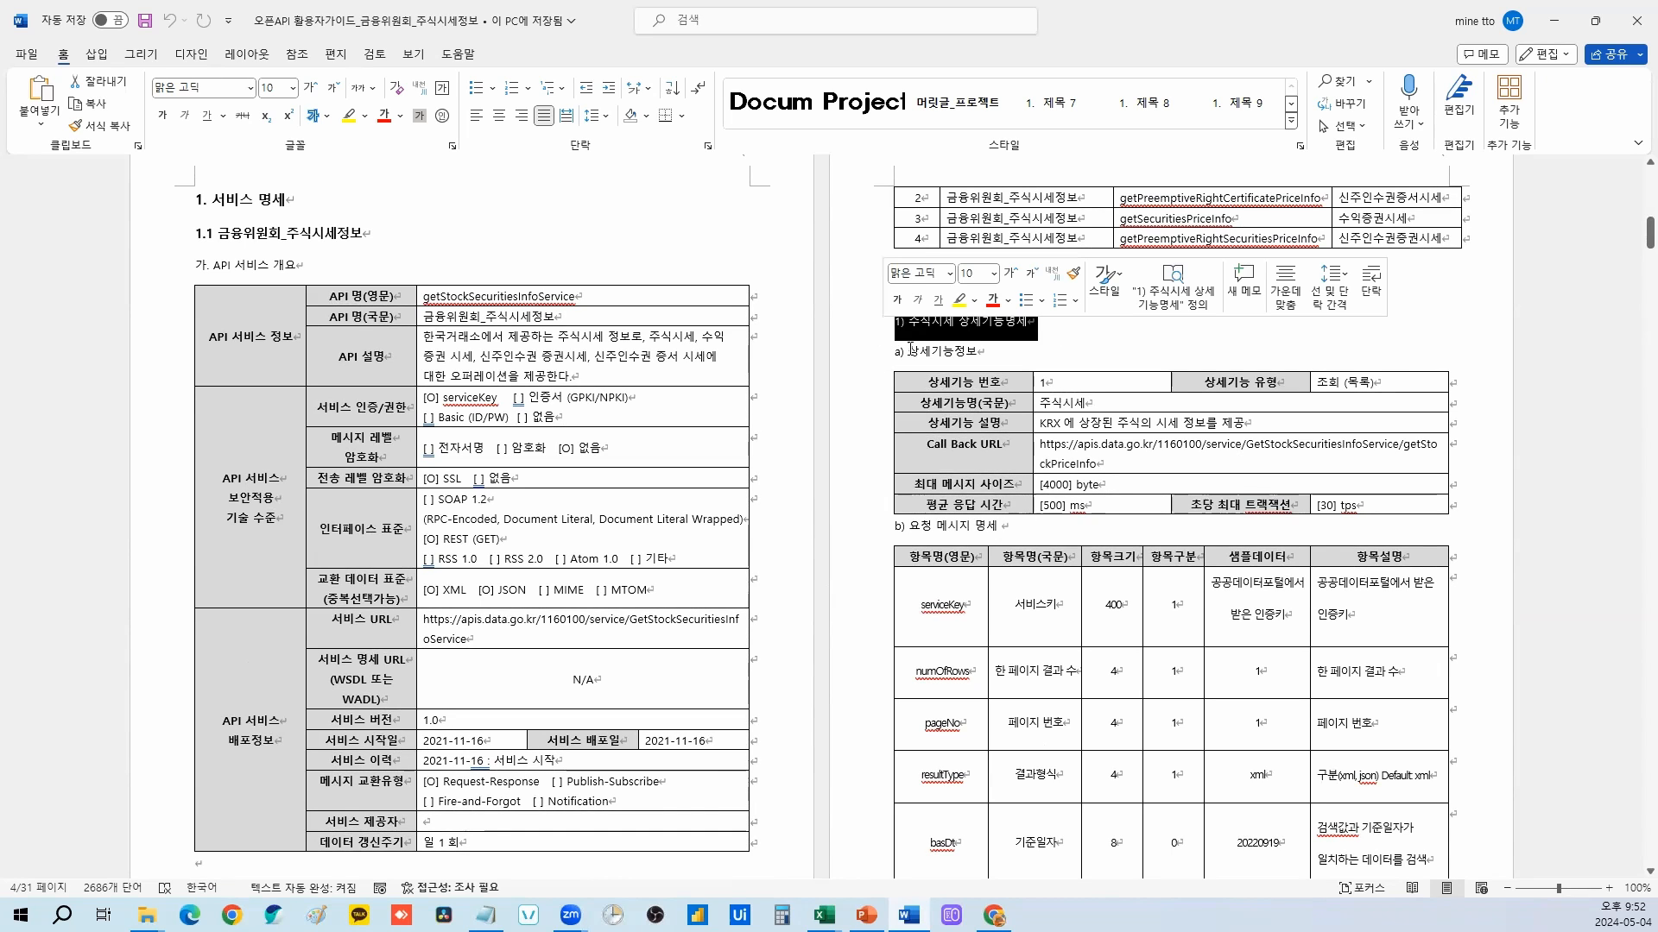
pyautogui.click(1073, 326)
pyautogui.moveTo(1031, 326); pyautogui.dragTo(900, 324)
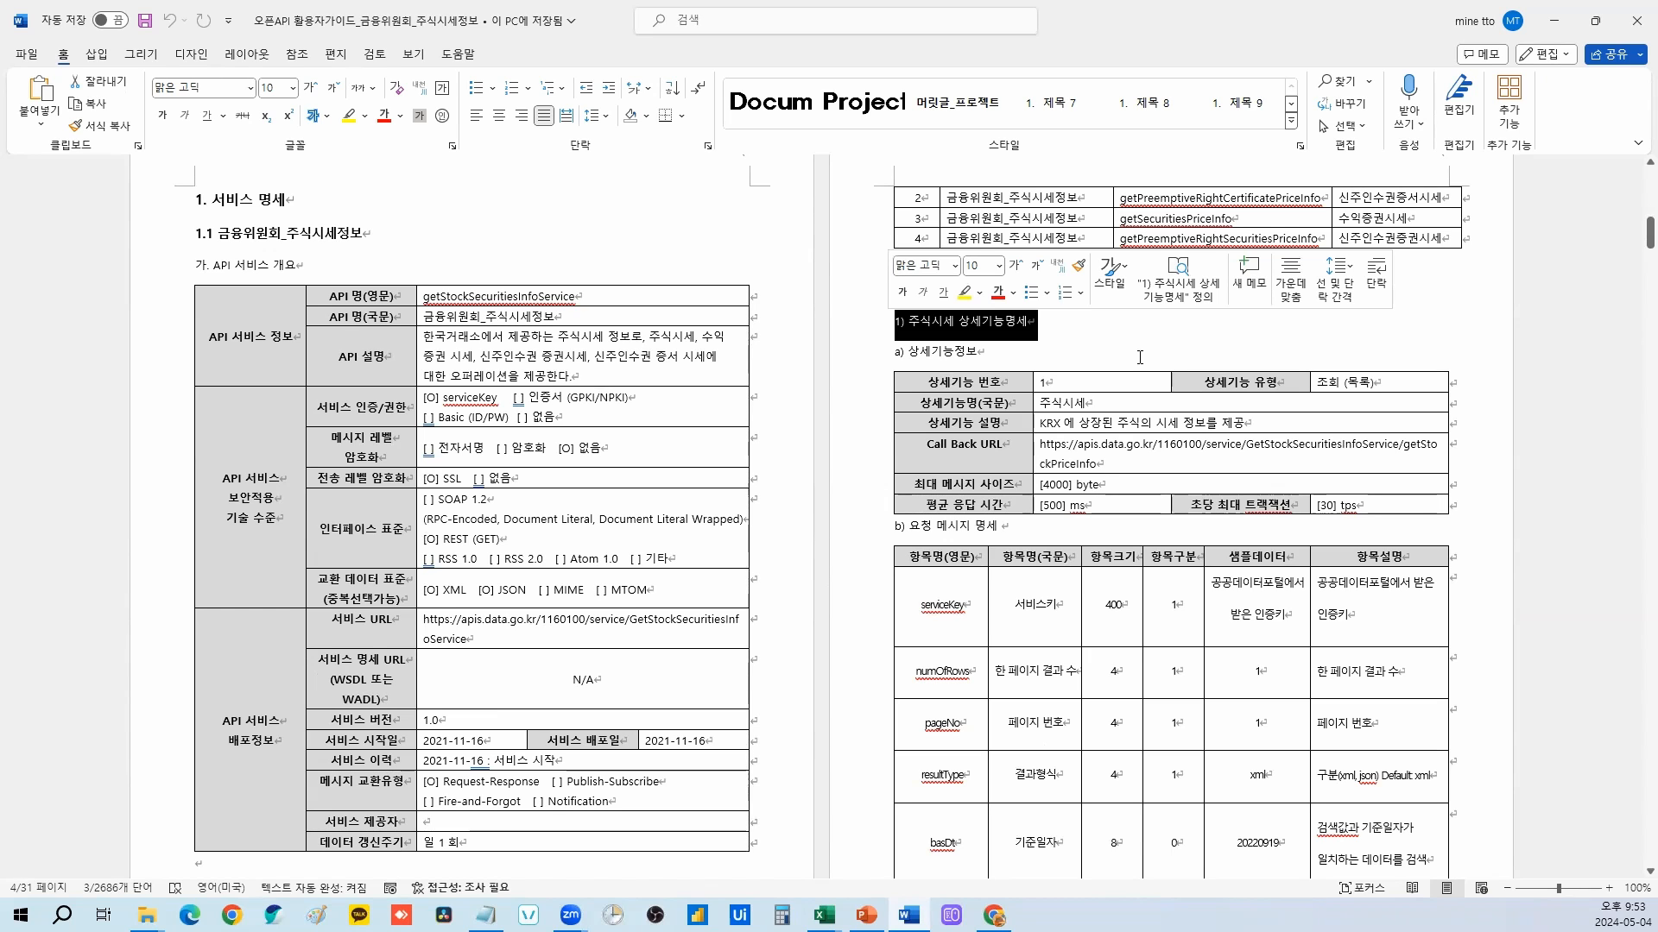
pyautogui.moveTo(1099, 466); pyautogui.dragTo(1029, 447)
pyautogui.click(1108, 449)
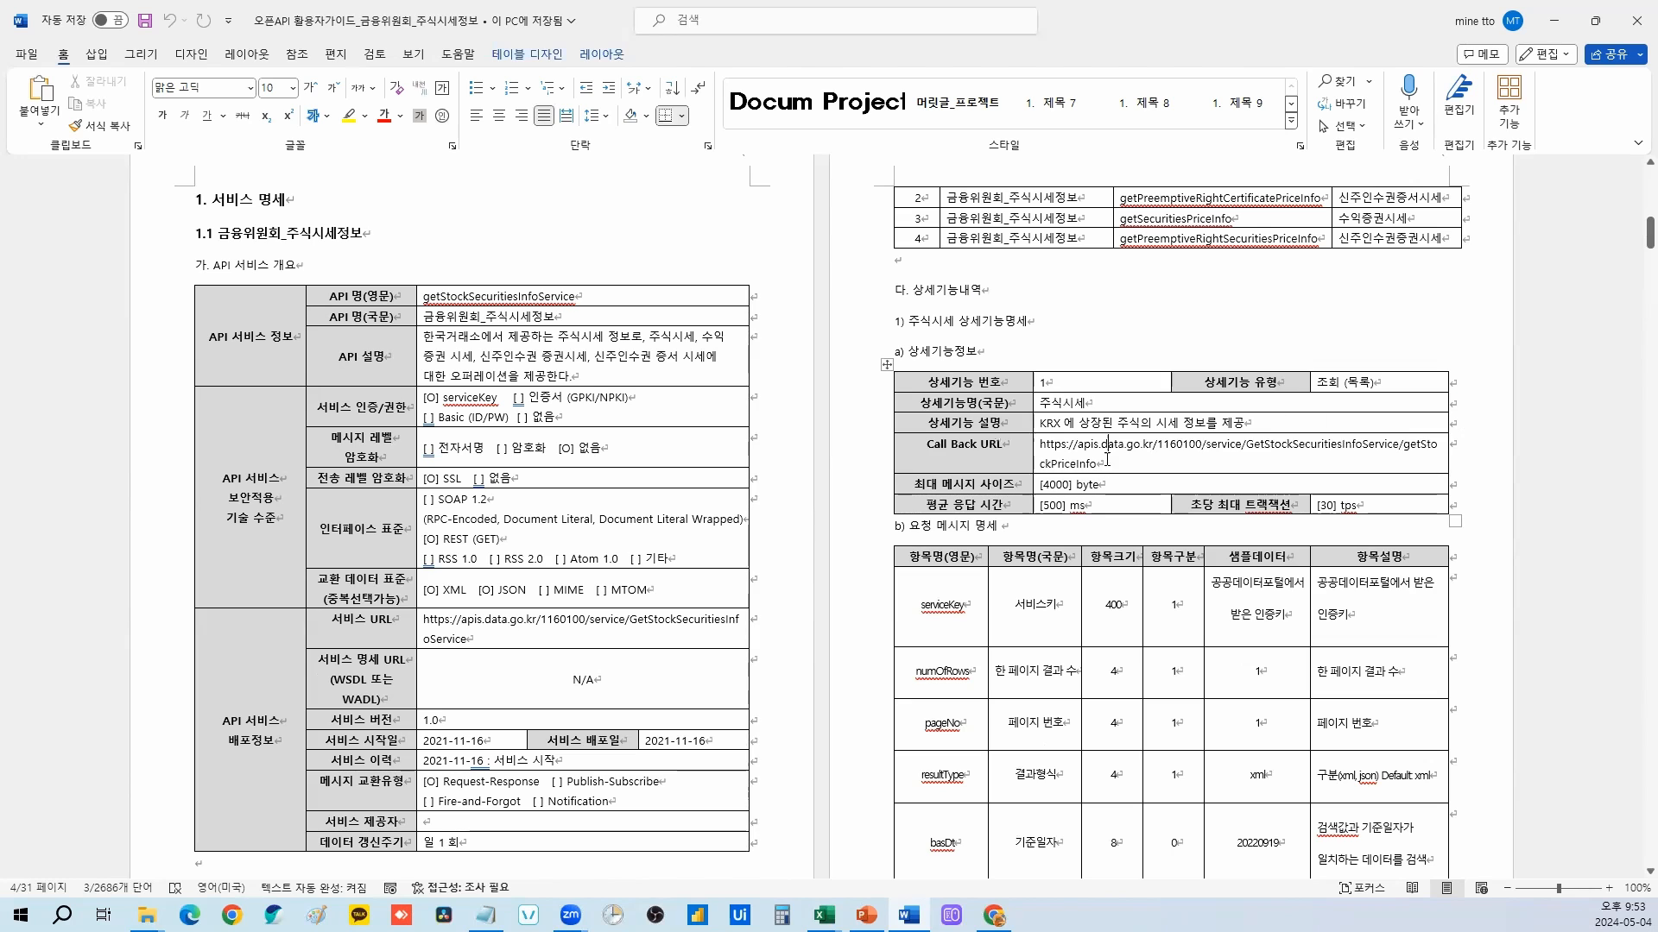
pyautogui.tripleClick(1108, 460)
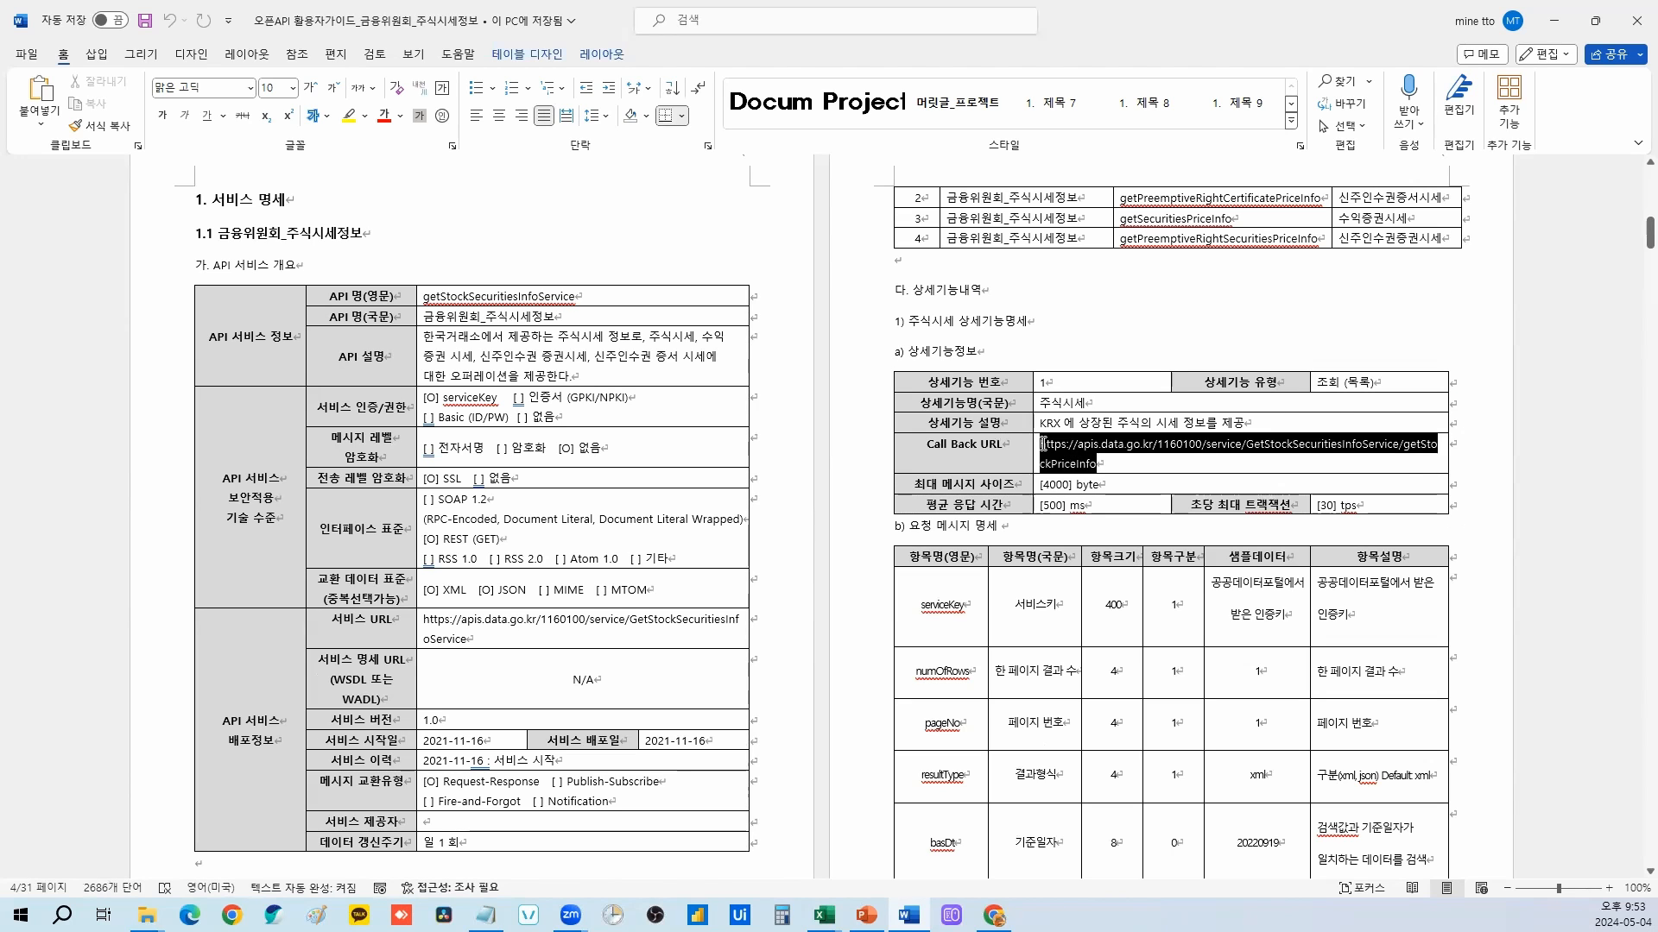
pyautogui.click(1171, 633)
pyautogui.moveTo(1077, 450); pyautogui.dragTo(1033, 446)
# Step: Try appending a question mark to the Call Back URL and selecting the address in front of it, and remove the mark again
pyautogui.click(1121, 461)
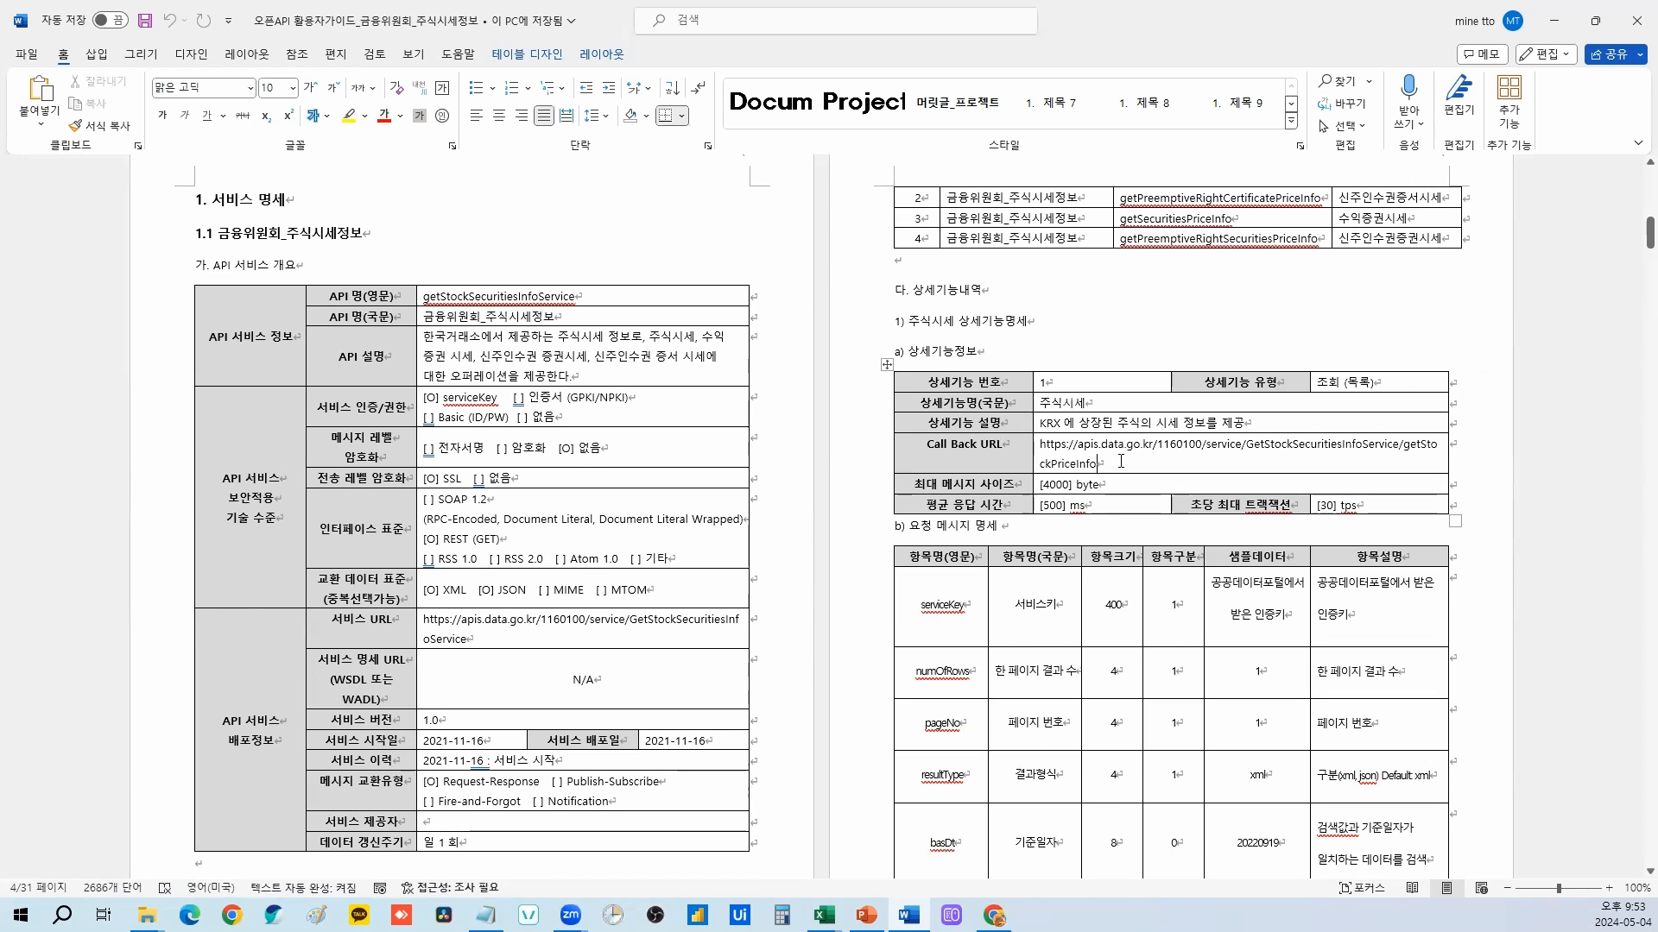
pyautogui.write('?')
pyautogui.hotkey('shift', 'Up')
pyautogui.hotkey('shift', 'Left')
pyautogui.hotkey('shift', 'Left')
pyautogui.hotkey('shift', 'Left')
pyautogui.hotkey('shift', 'Left')
pyautogui.hotkey('shift', 'Left')
pyautogui.hotkey('shift', 'Left')
pyautogui.hotkey('shift', 'Left')
pyautogui.hotkey('shift', 'Left')
pyautogui.hotkey('shift', 'Left')
pyautogui.hotkey('shift', 'Left')
pyautogui.hotkey('shift', 'Left')
pyautogui.hotkey('shift', 'Left')
pyautogui.hotkey('shift', 'Left')
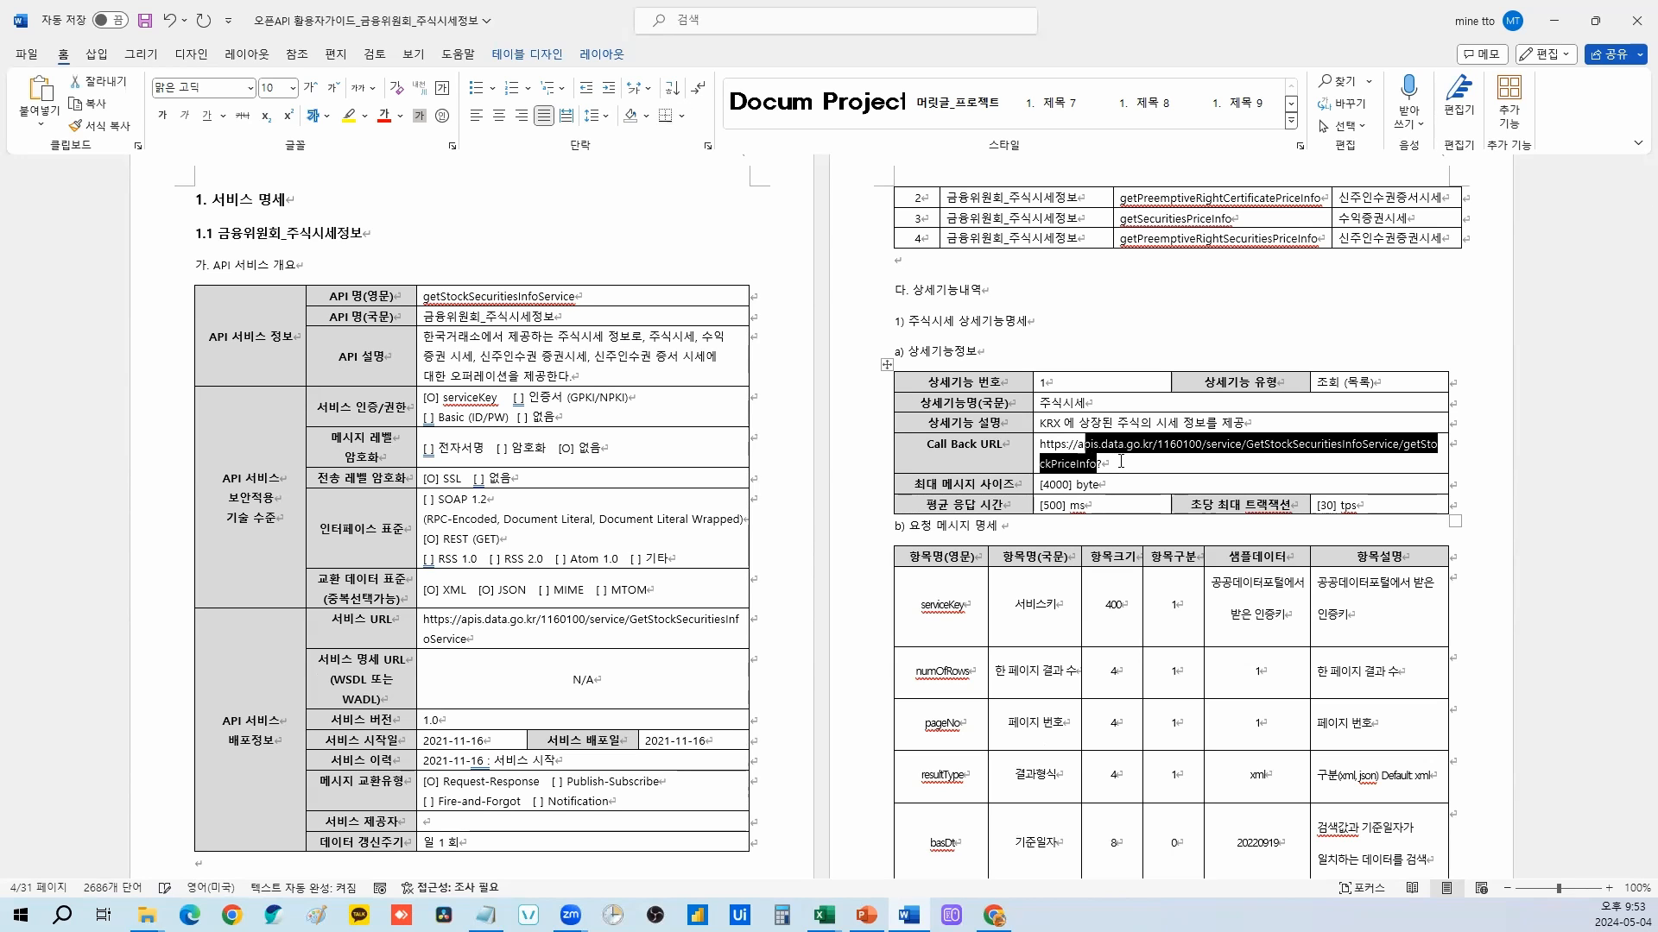
pyautogui.hotkey('shift', 'Right')
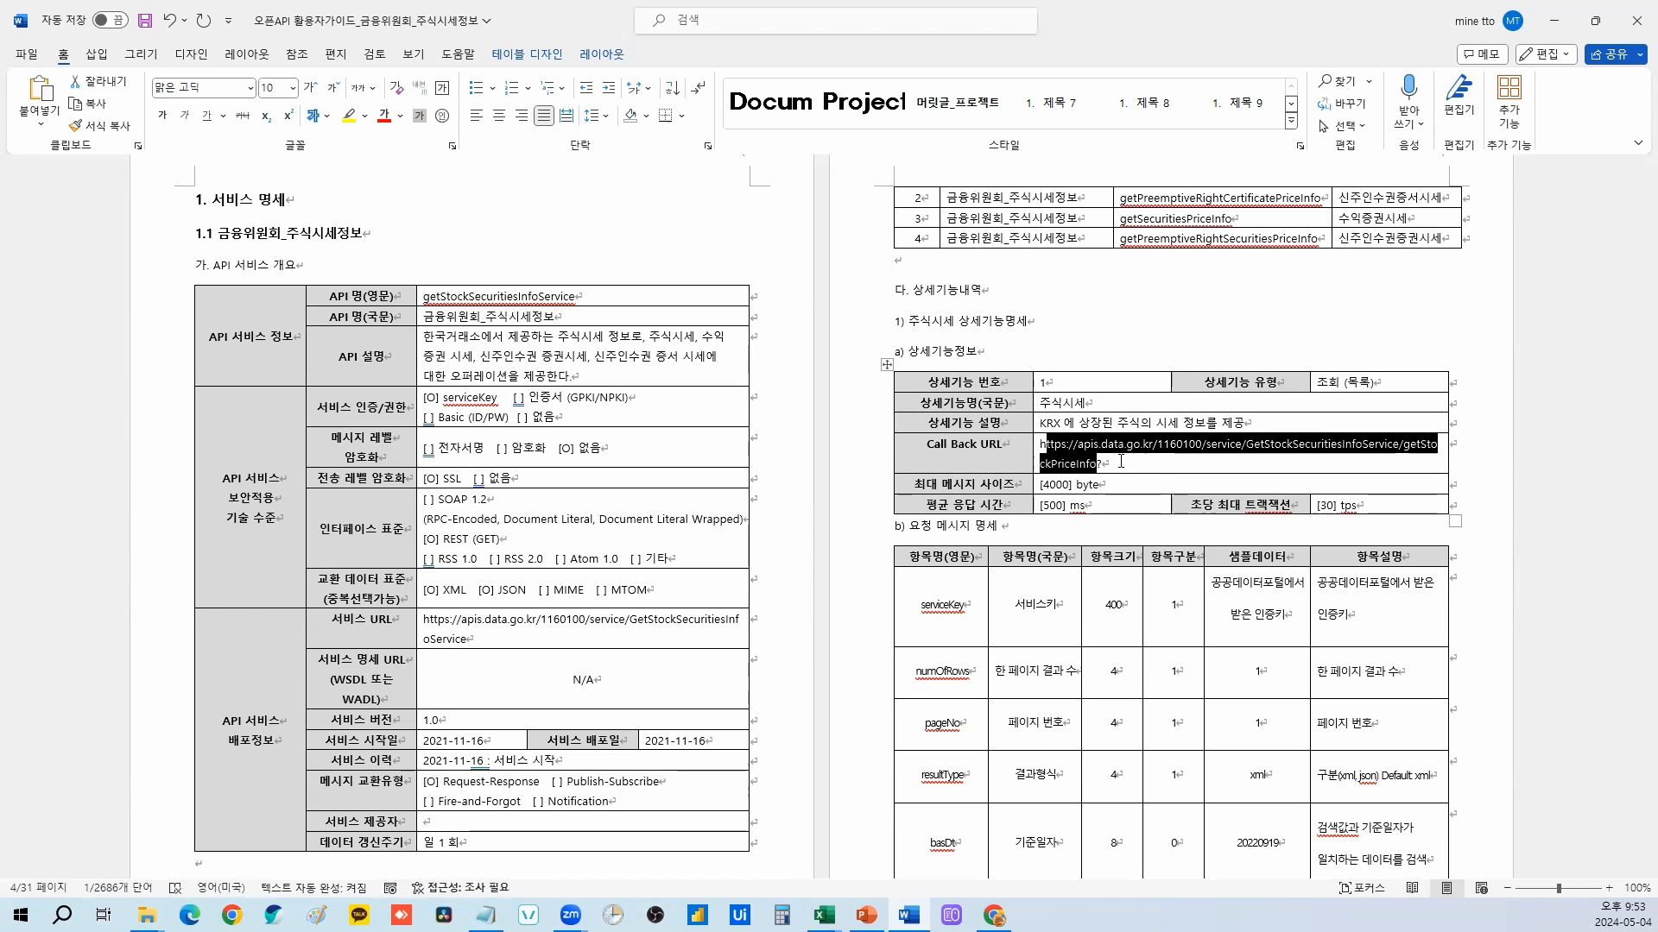
pyautogui.click(1101, 465)
pyautogui.moveTo(1101, 465); pyautogui.dragTo(1041, 448)
pyautogui.click(1118, 465)
pyautogui.press('BackSpace')
# Step: Highlight in yellow the 항목구분 values of serviceKey, numOfRows, pageNo and resultType in the 요청 메시지 명세 table
pyautogui.scroll(-2, 1152, 520)
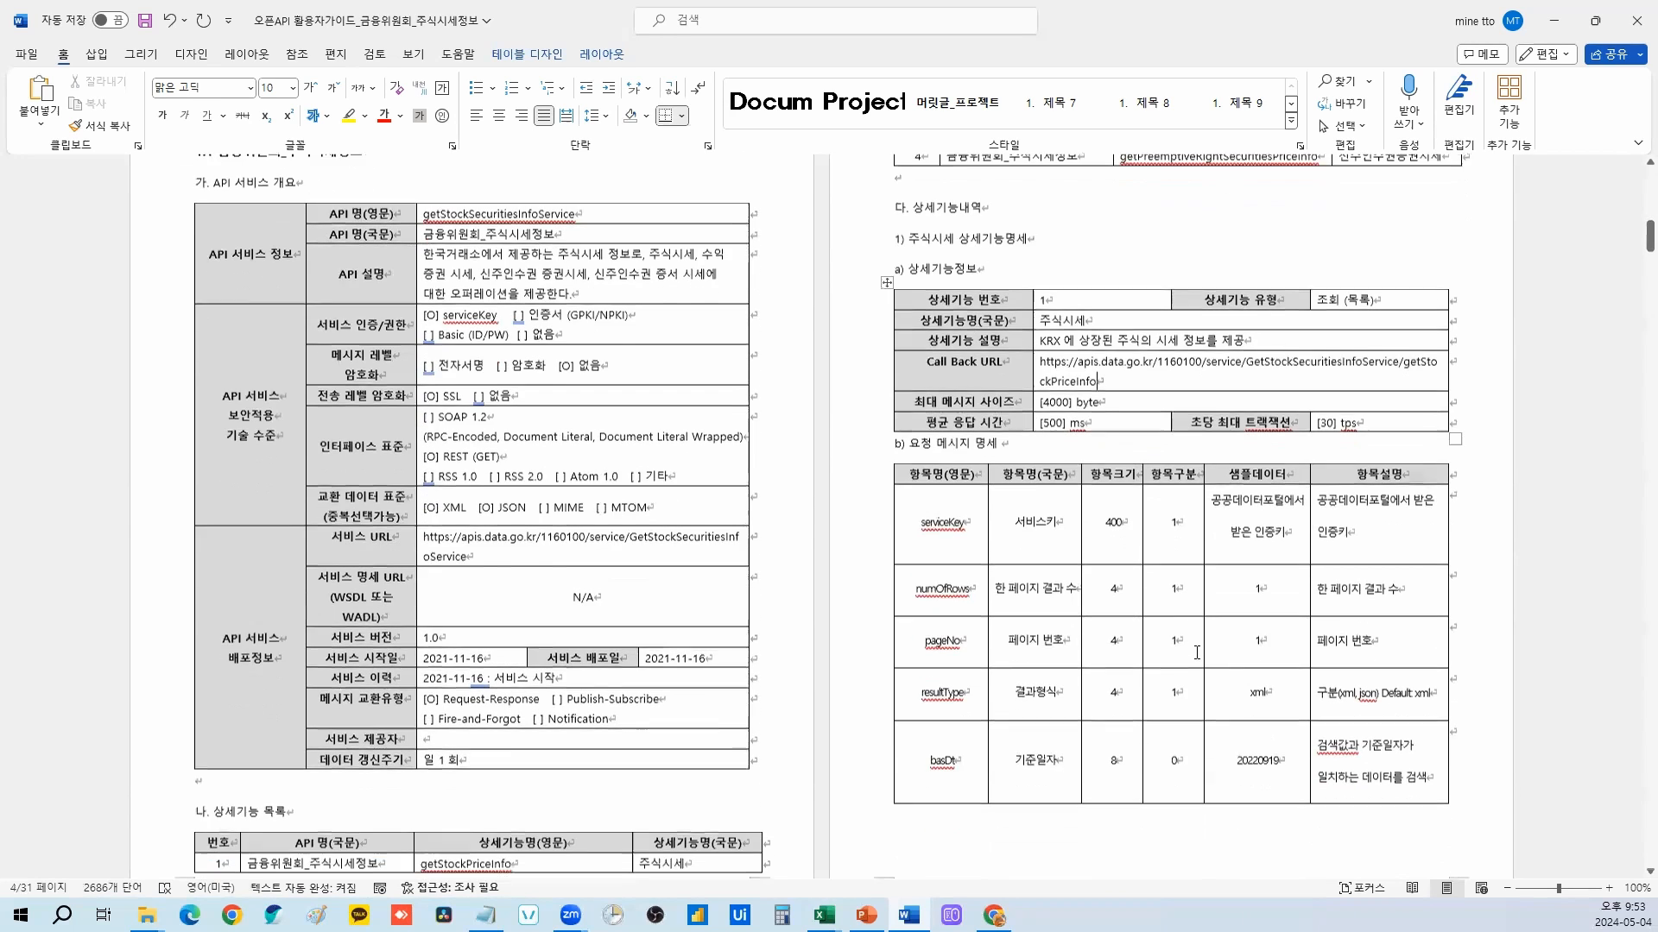
pyautogui.moveTo(966, 531); pyautogui.dragTo(1036, 697)
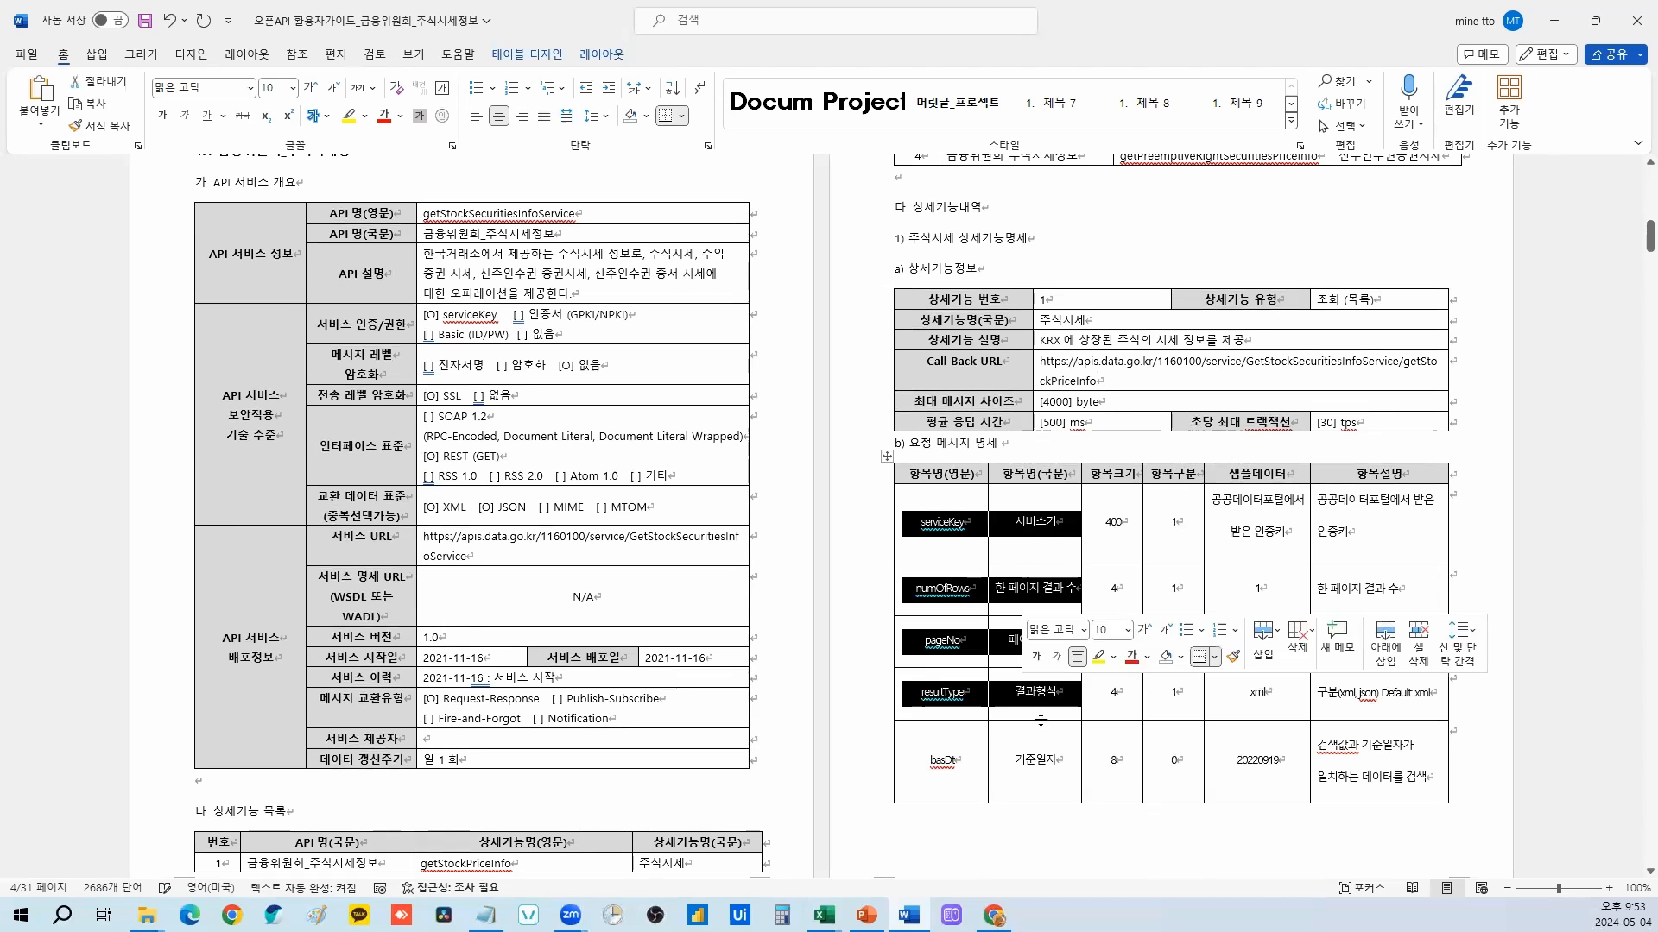
pyautogui.click(1039, 762)
pyautogui.moveTo(1174, 511); pyautogui.dragTo(1176, 676)
pyautogui.click(354, 116)
pyautogui.click(1176, 765)
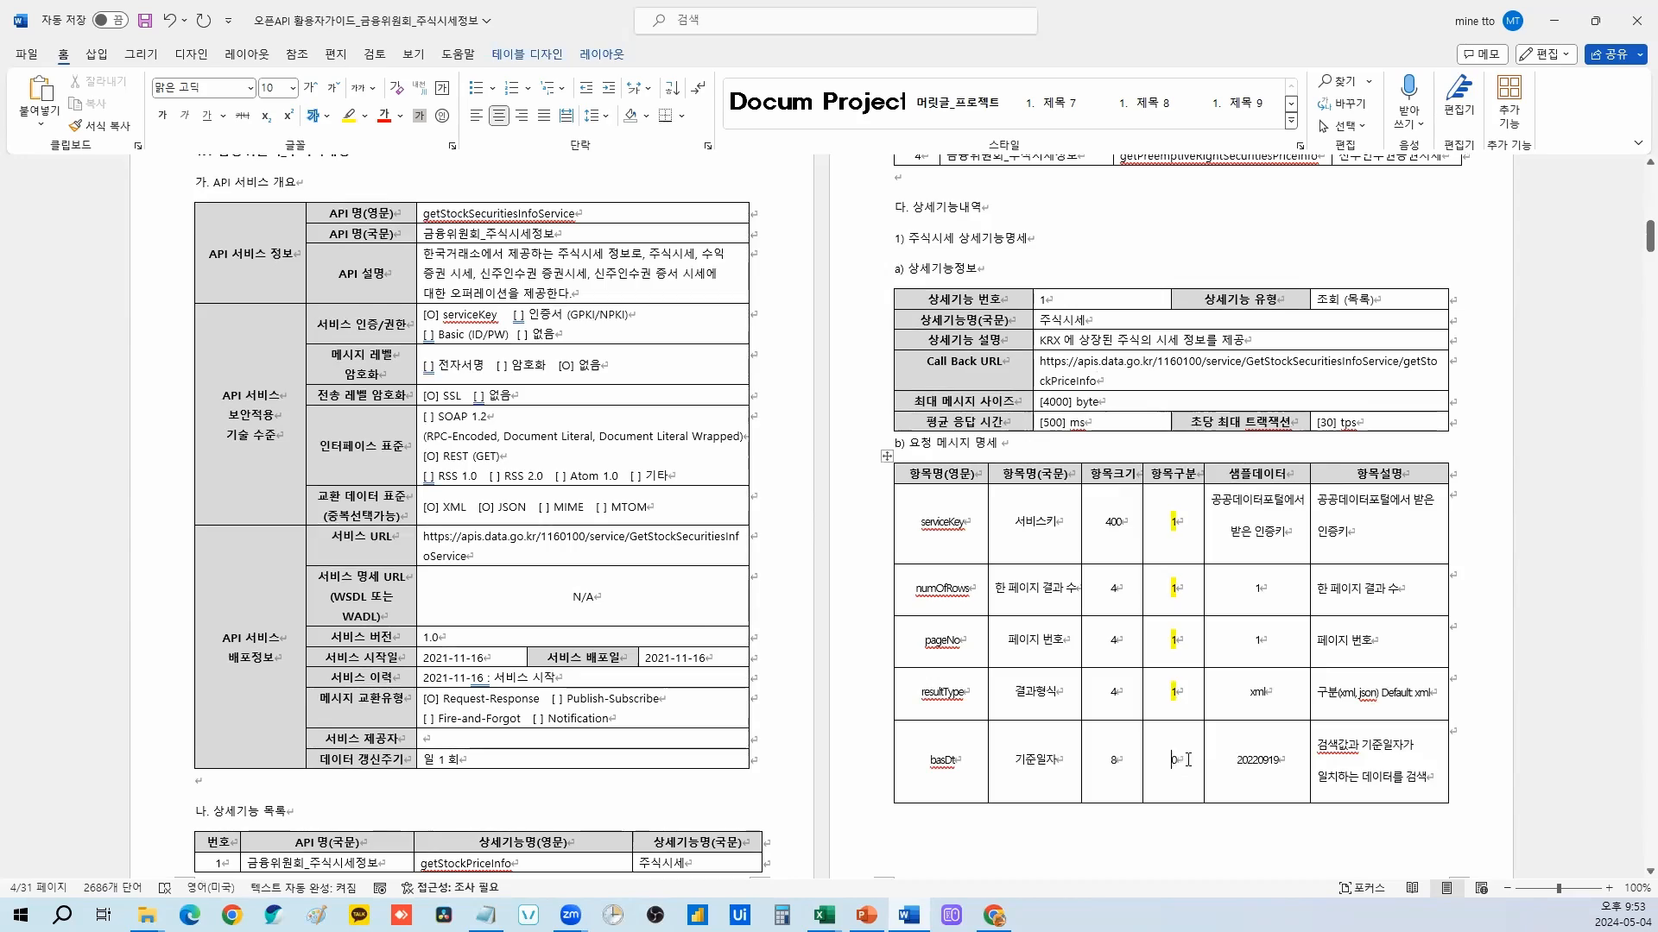
# Step: Highlight in yellow the note ※ 항목구분 : 필수(1), 옵션(0) below the request parameter table and zoom the document to 110%
pyautogui.scroll(-3, 1177, 749)
pyautogui.scroll(-12, 603, 689)
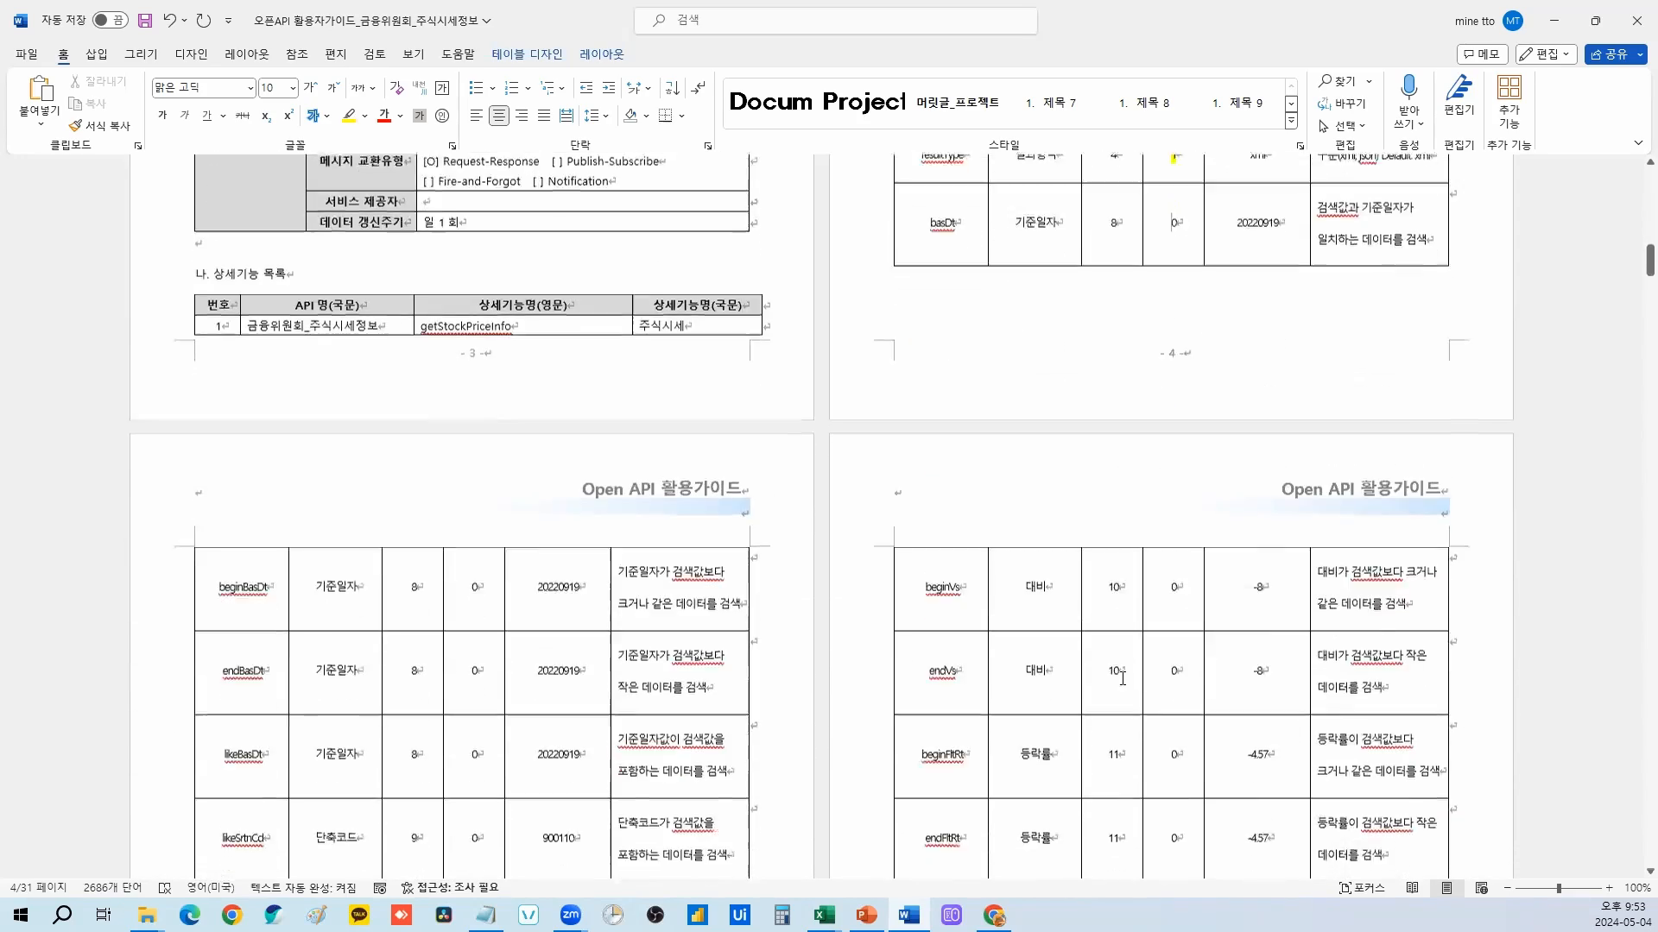
pyautogui.scroll(-5, 1136, 685)
pyautogui.moveTo(357, 630)
pyautogui.mouseDown()
pyautogui.moveTo(201, 630)
pyautogui.moveTo(253, 631)
pyautogui.mouseUp()
pyautogui.scroll(1, 207, 630)
pyautogui.click(614, 659)
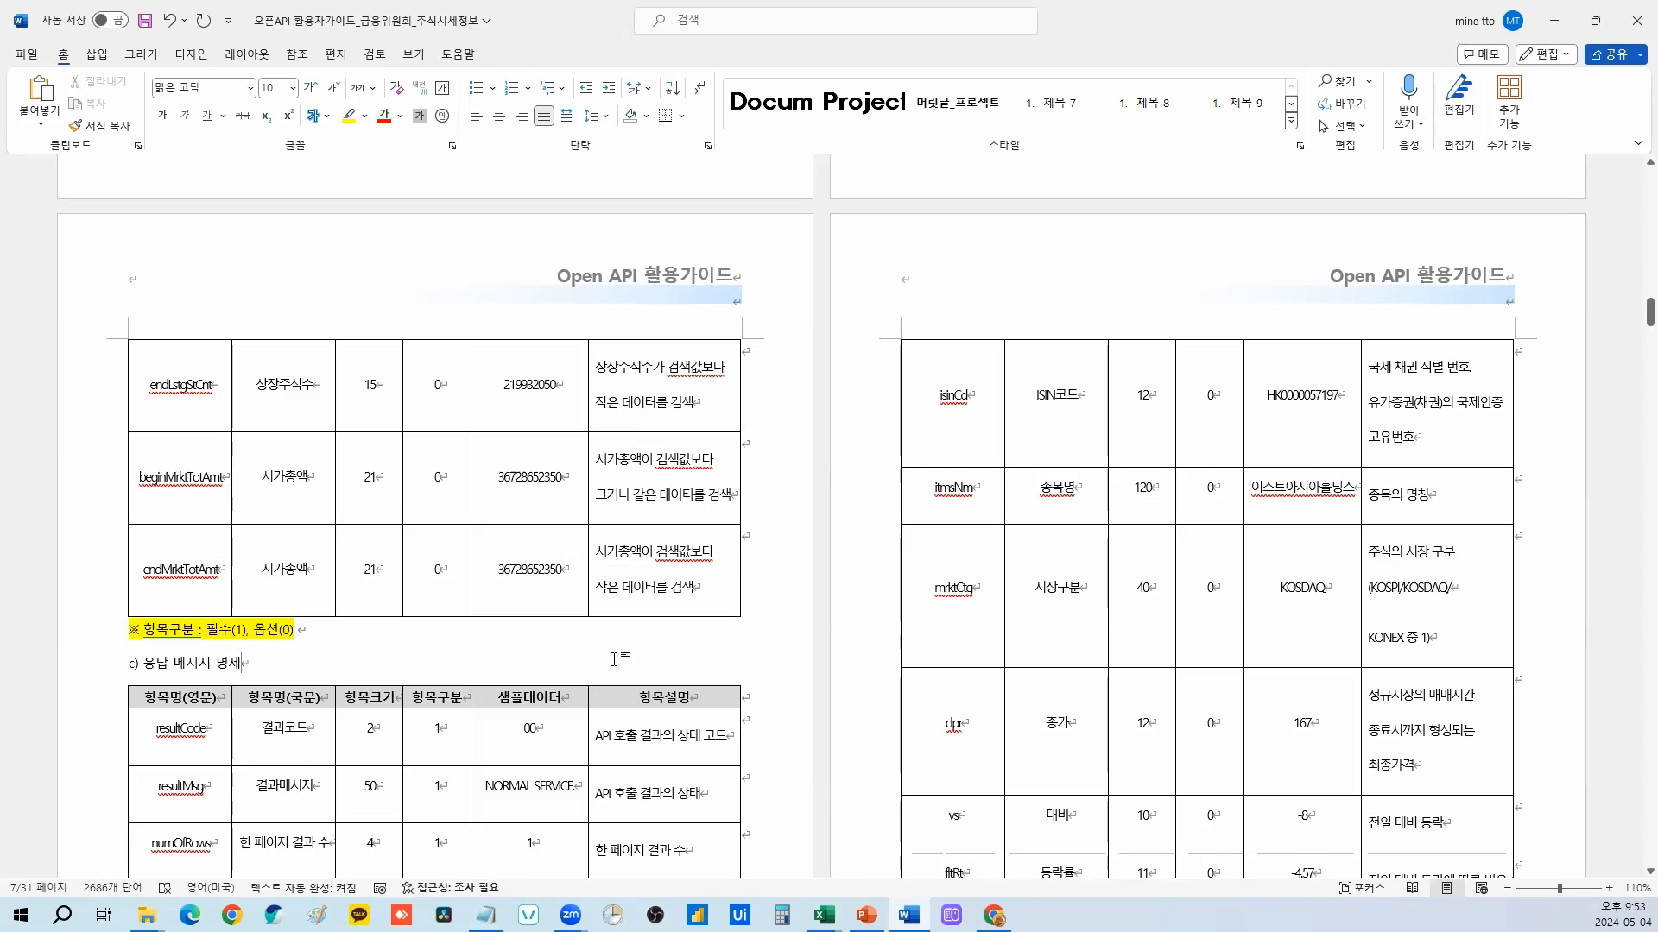
# Step: Return to the start of the 요청 메시지 명세 table and select the 항목구분 cells from serviceKey to resultType
pyautogui.click(438, 476)
pyautogui.scroll(15, 510, 369)
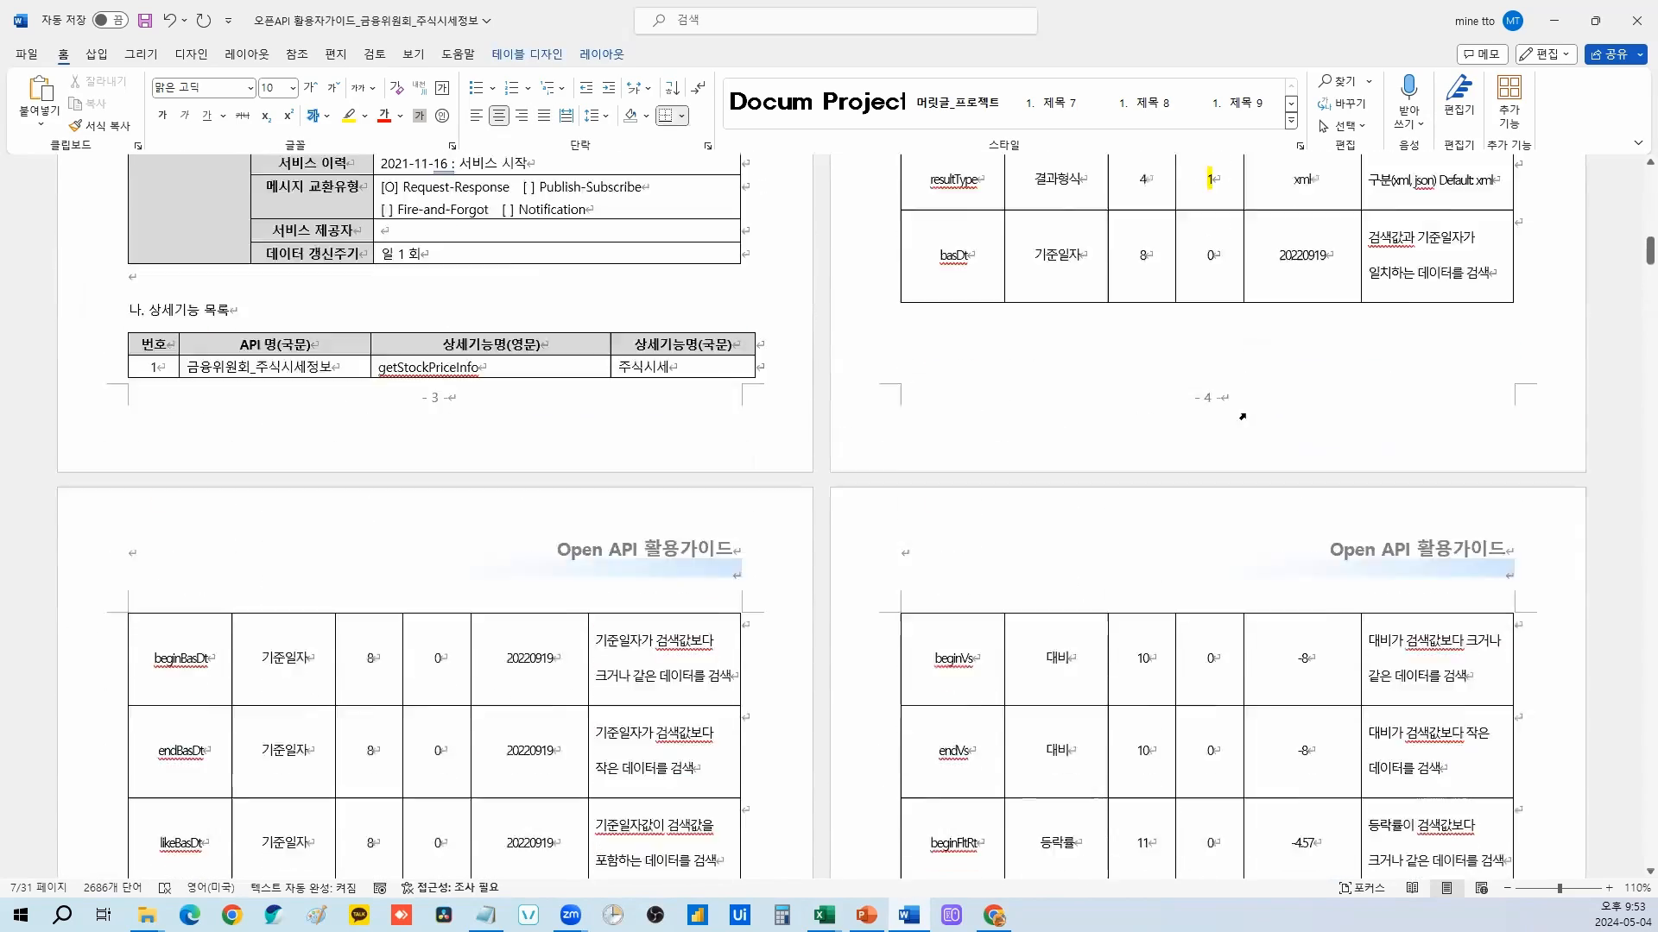
pyautogui.scroll(5, 1242, 417)
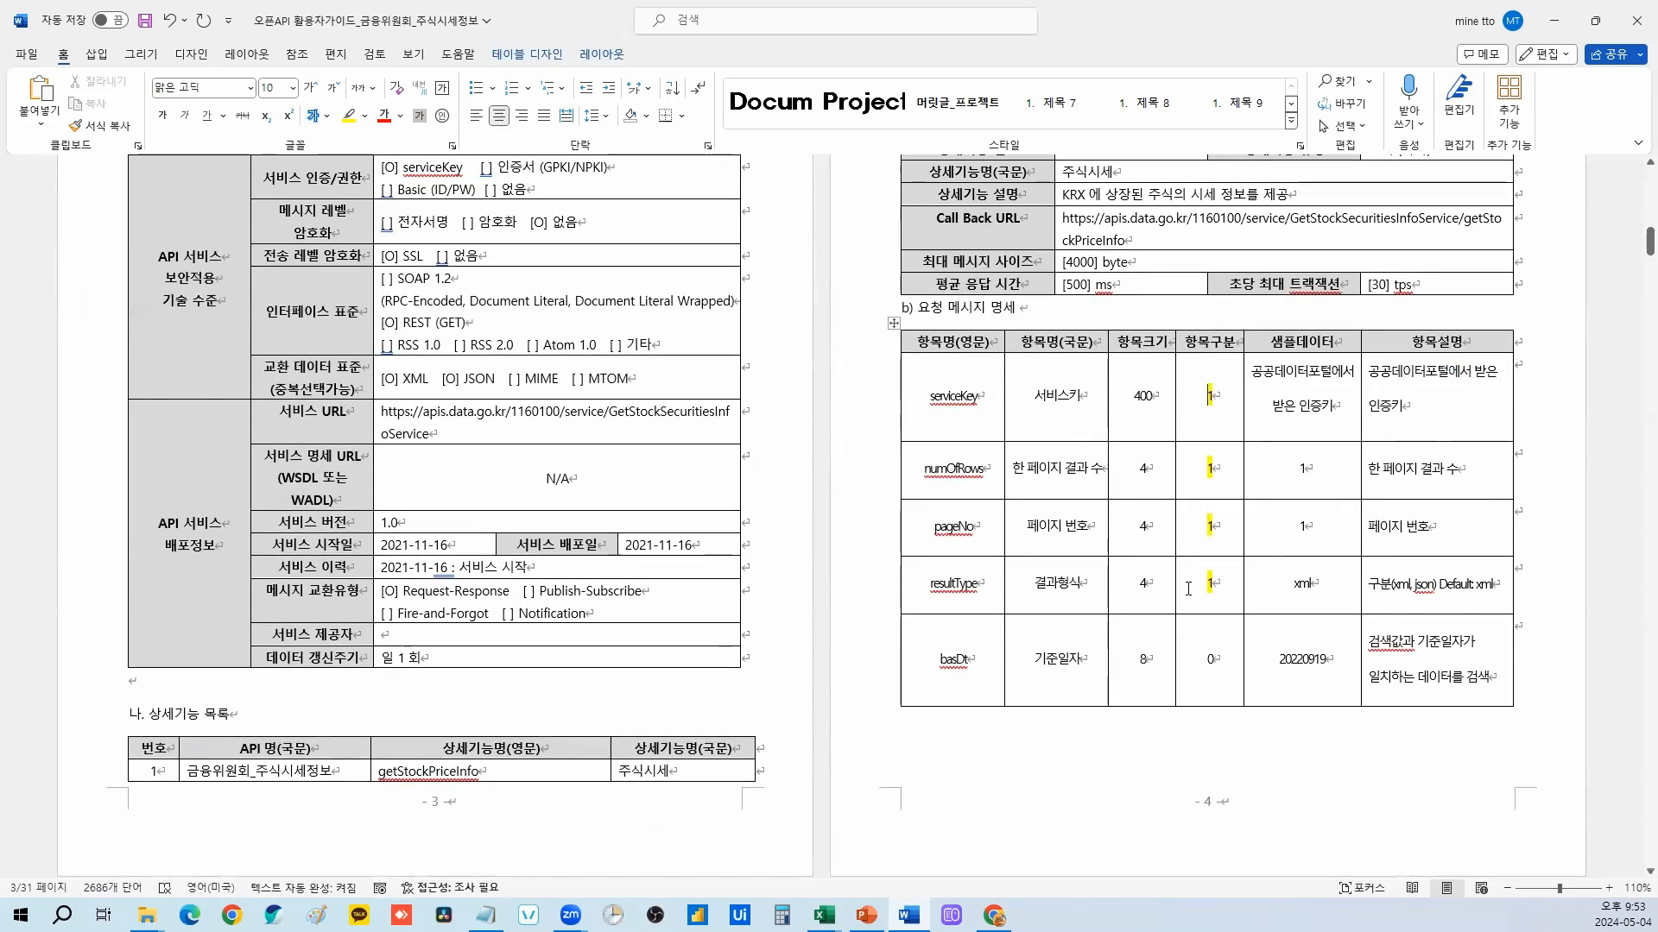
pyautogui.moveTo(1188, 588); pyautogui.dragTo(1198, 410)
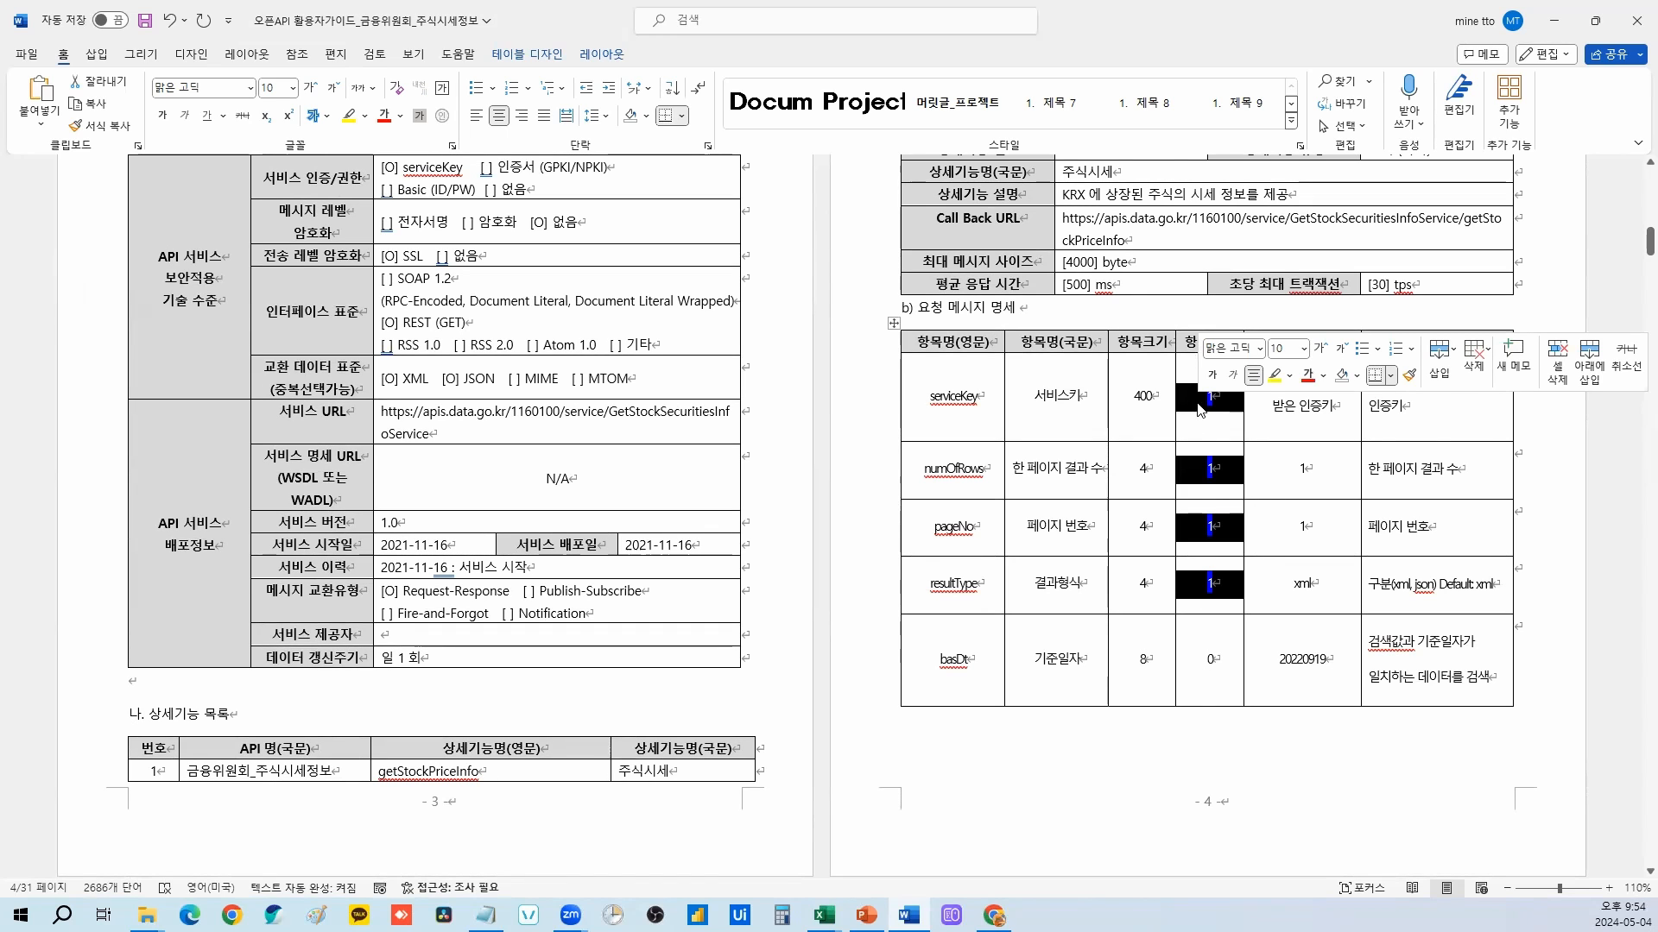
pyautogui.click(1208, 432)
pyautogui.moveTo(1219, 430); pyautogui.dragTo(1202, 582)
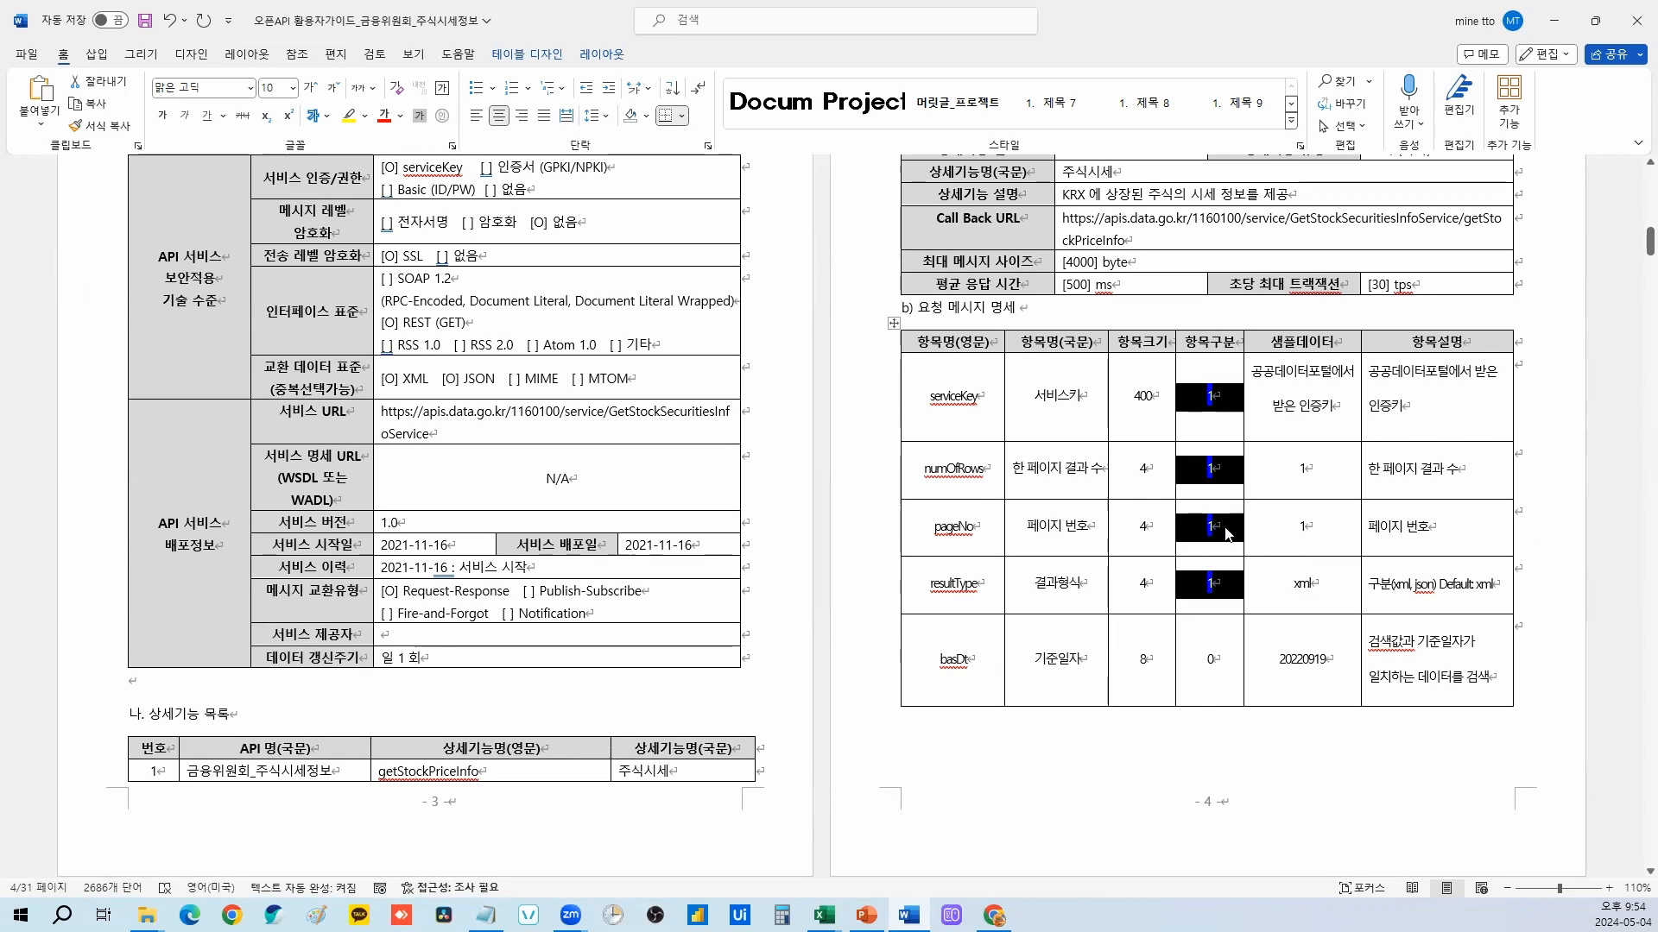
pyautogui.click(1228, 533)
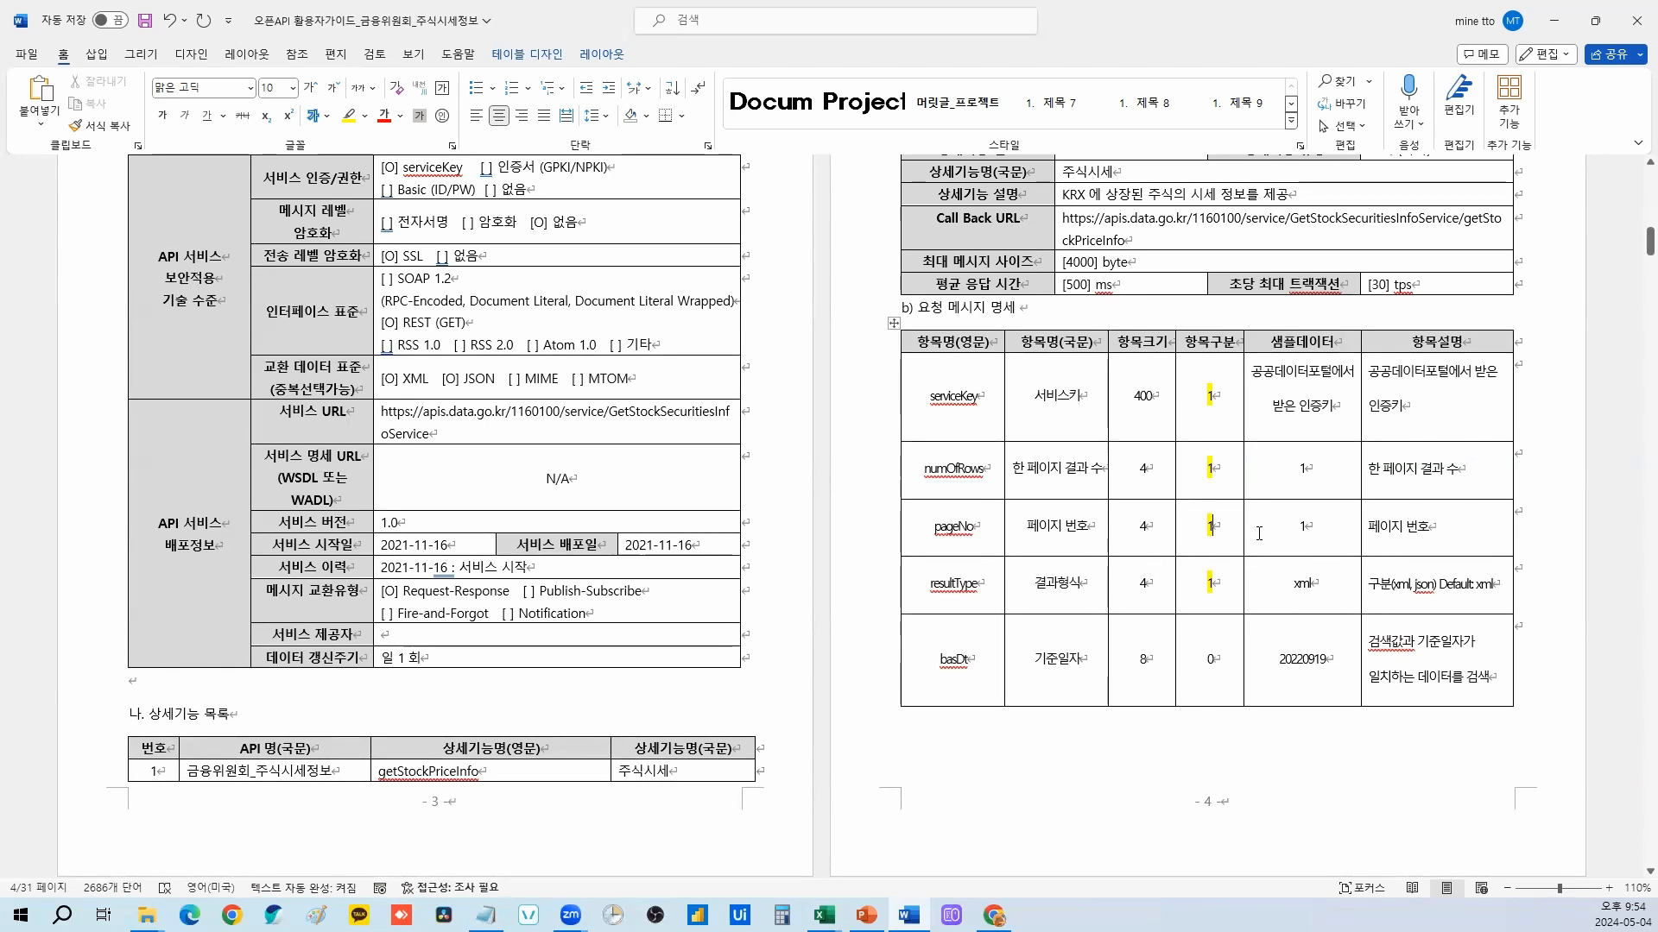
# Step: Examine the resultType row of the request parameter table, selecting it across to its xml/json description
pyautogui.doubleClick(1216, 580)
pyautogui.doubleClick(989, 590)
pyautogui.click(1312, 594)
pyautogui.moveTo(1293, 587); pyautogui.dragTo(1002, 584)
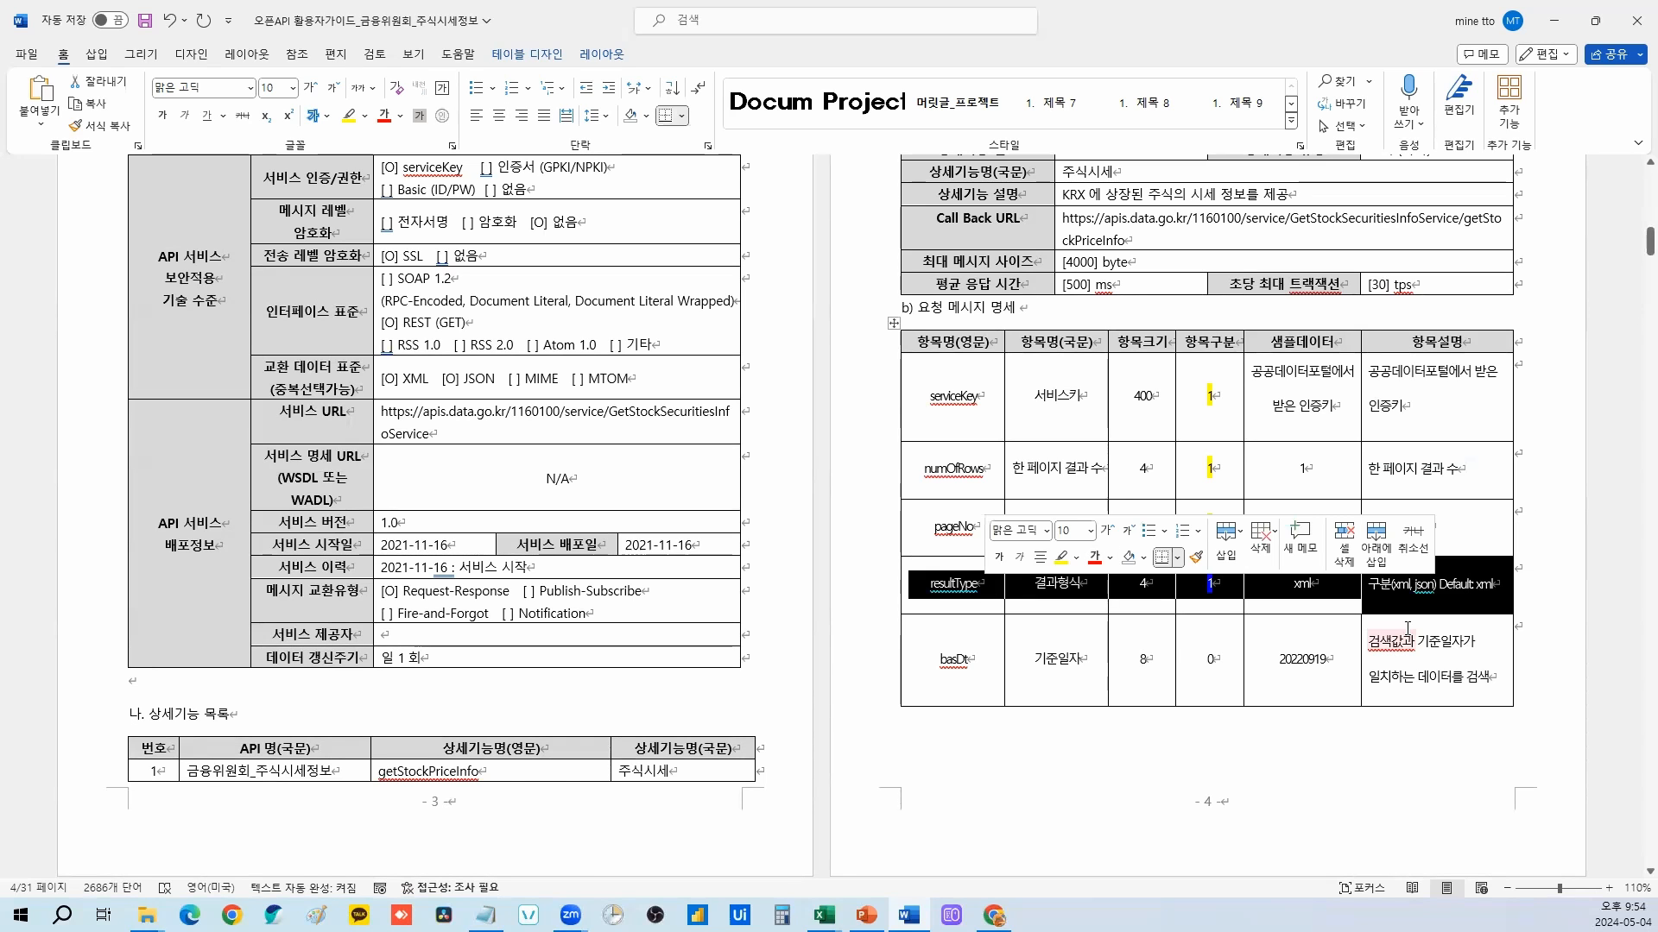
pyautogui.click(1229, 453)
# Step: Switch to Chrome and review the 주식시세 request parameters on the 운영계정 상세보기 page
pyautogui.click(997, 917)
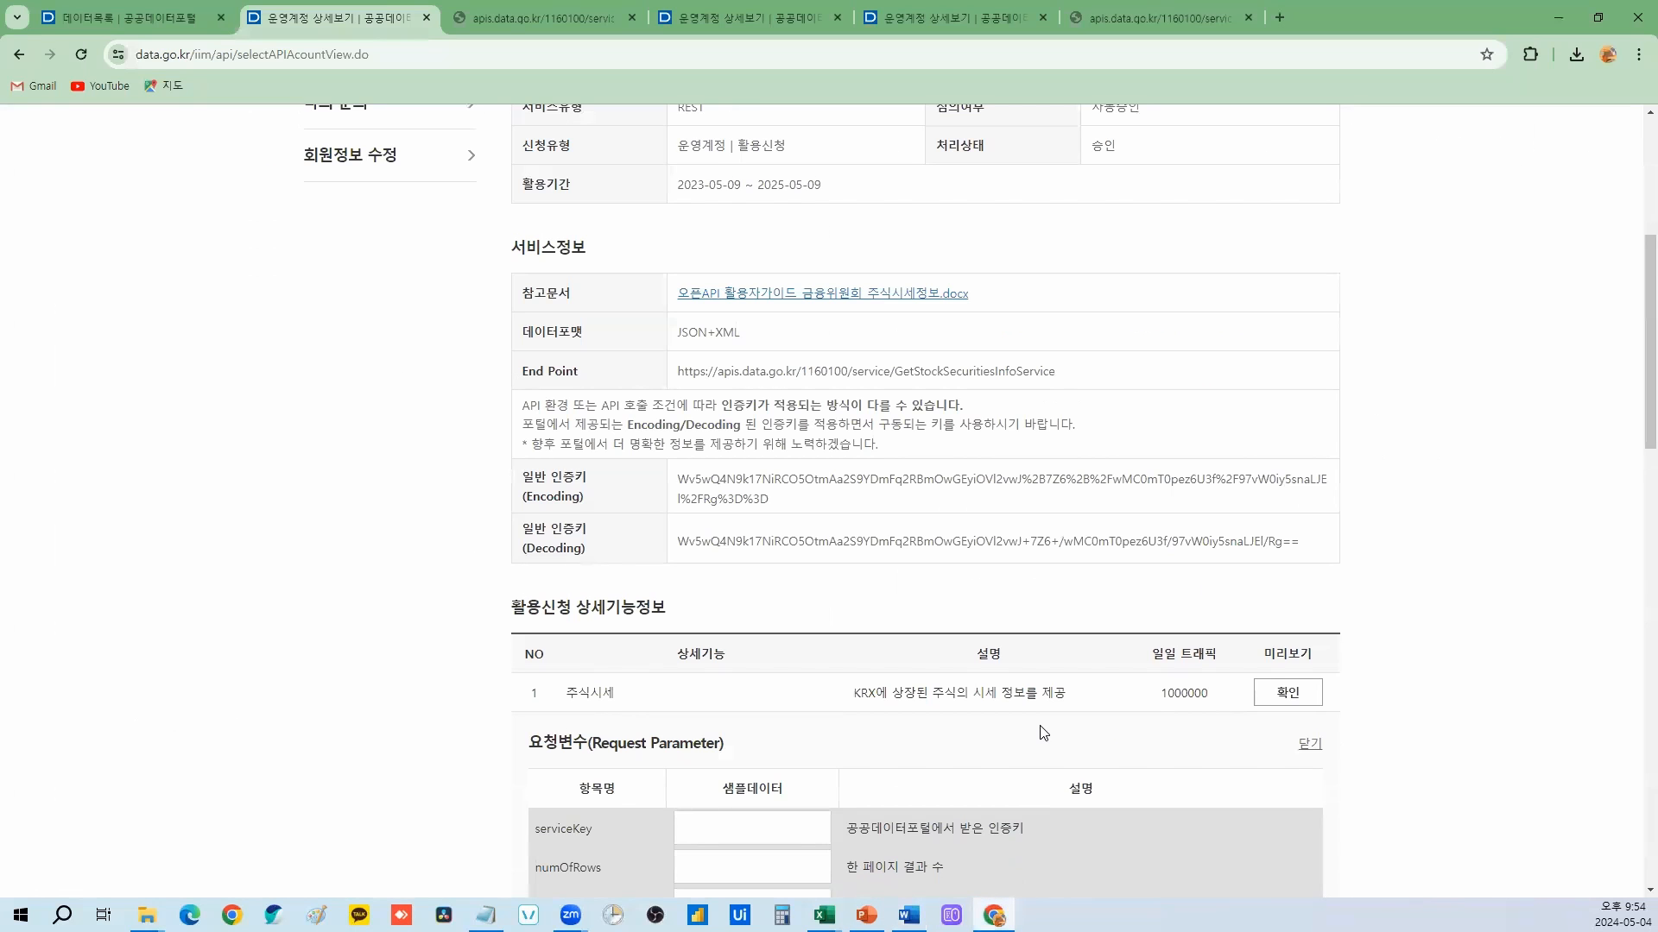
pyautogui.scroll(-3, 1043, 732)
pyautogui.click(1296, 443)
pyautogui.scroll(-10, 1179, 615)
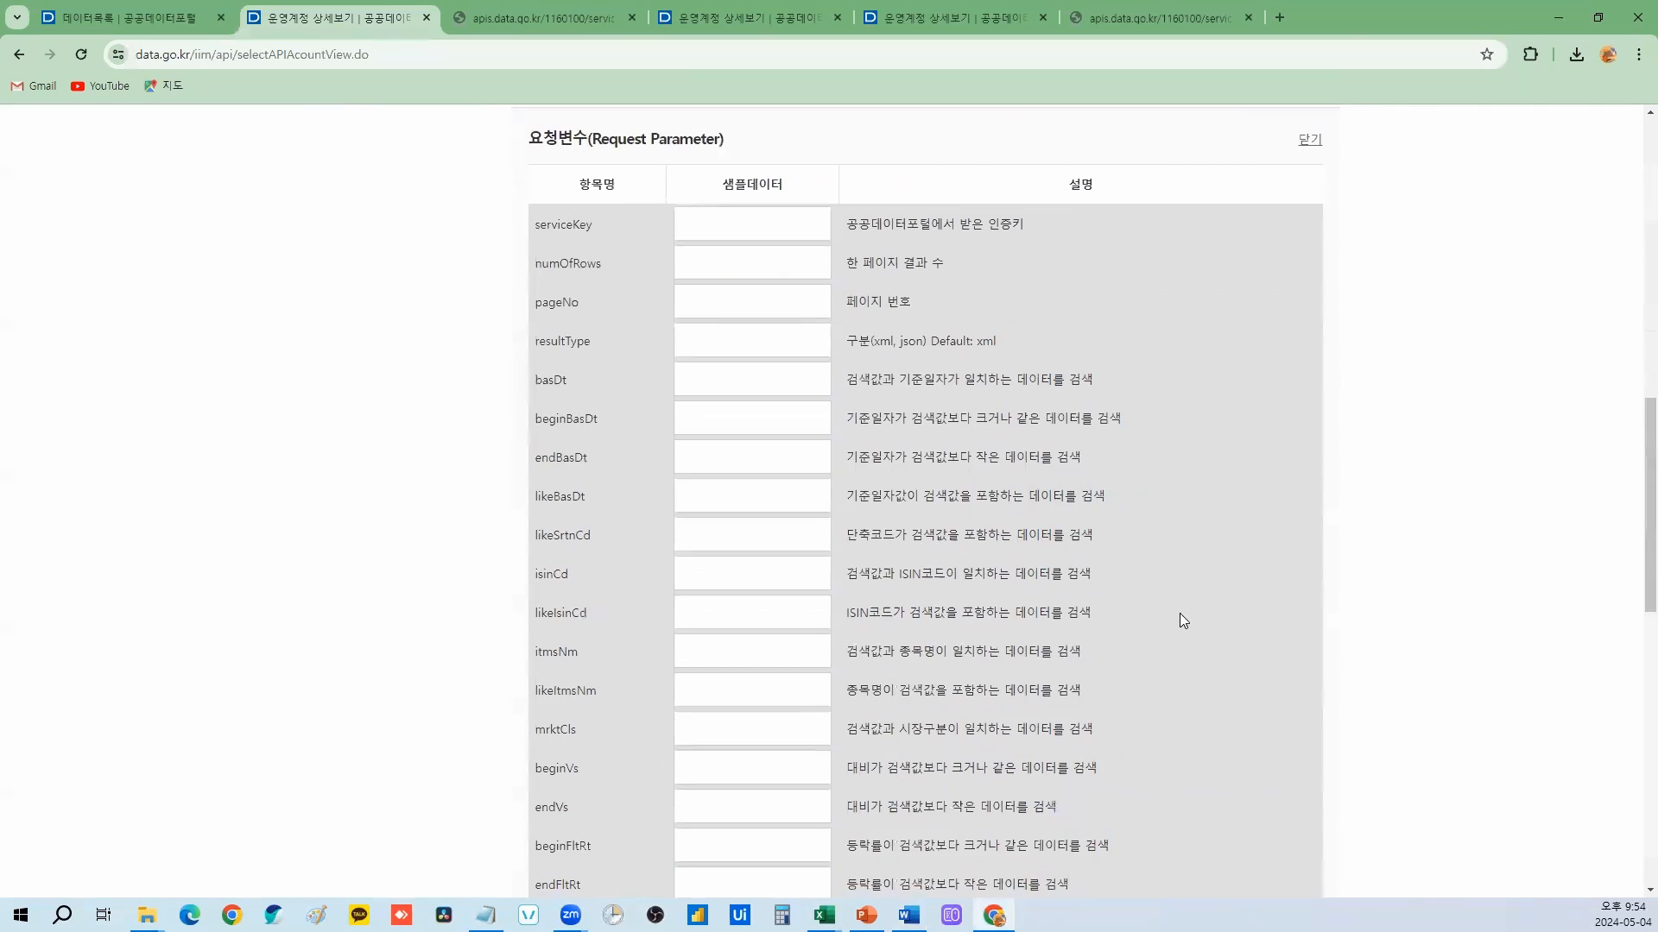
# Step: Bring up the previewed XML response and select the serviceKey parameter part of its request URL
pyautogui.click(522, 21)
pyautogui.click(558, 57)
pyautogui.click(535, 60)
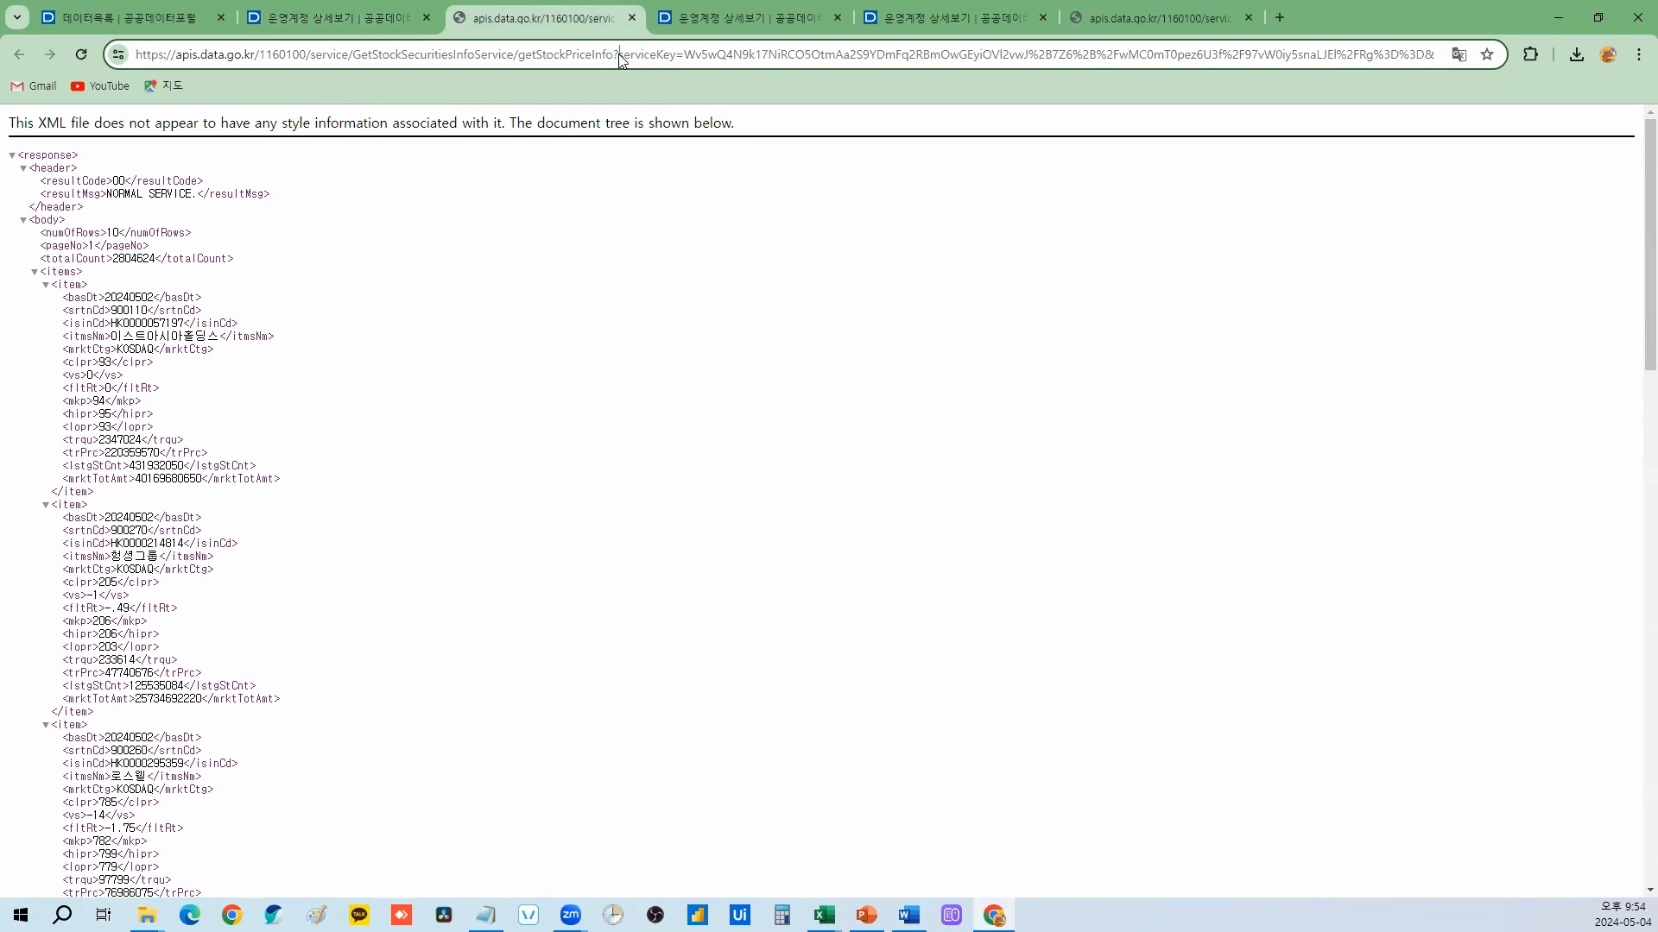
pyautogui.moveTo(675, 60); pyautogui.dragTo(1459, 60)
pyautogui.click(1400, 54)
pyautogui.moveTo(618, 55); pyautogui.dragTo(1506, 60)
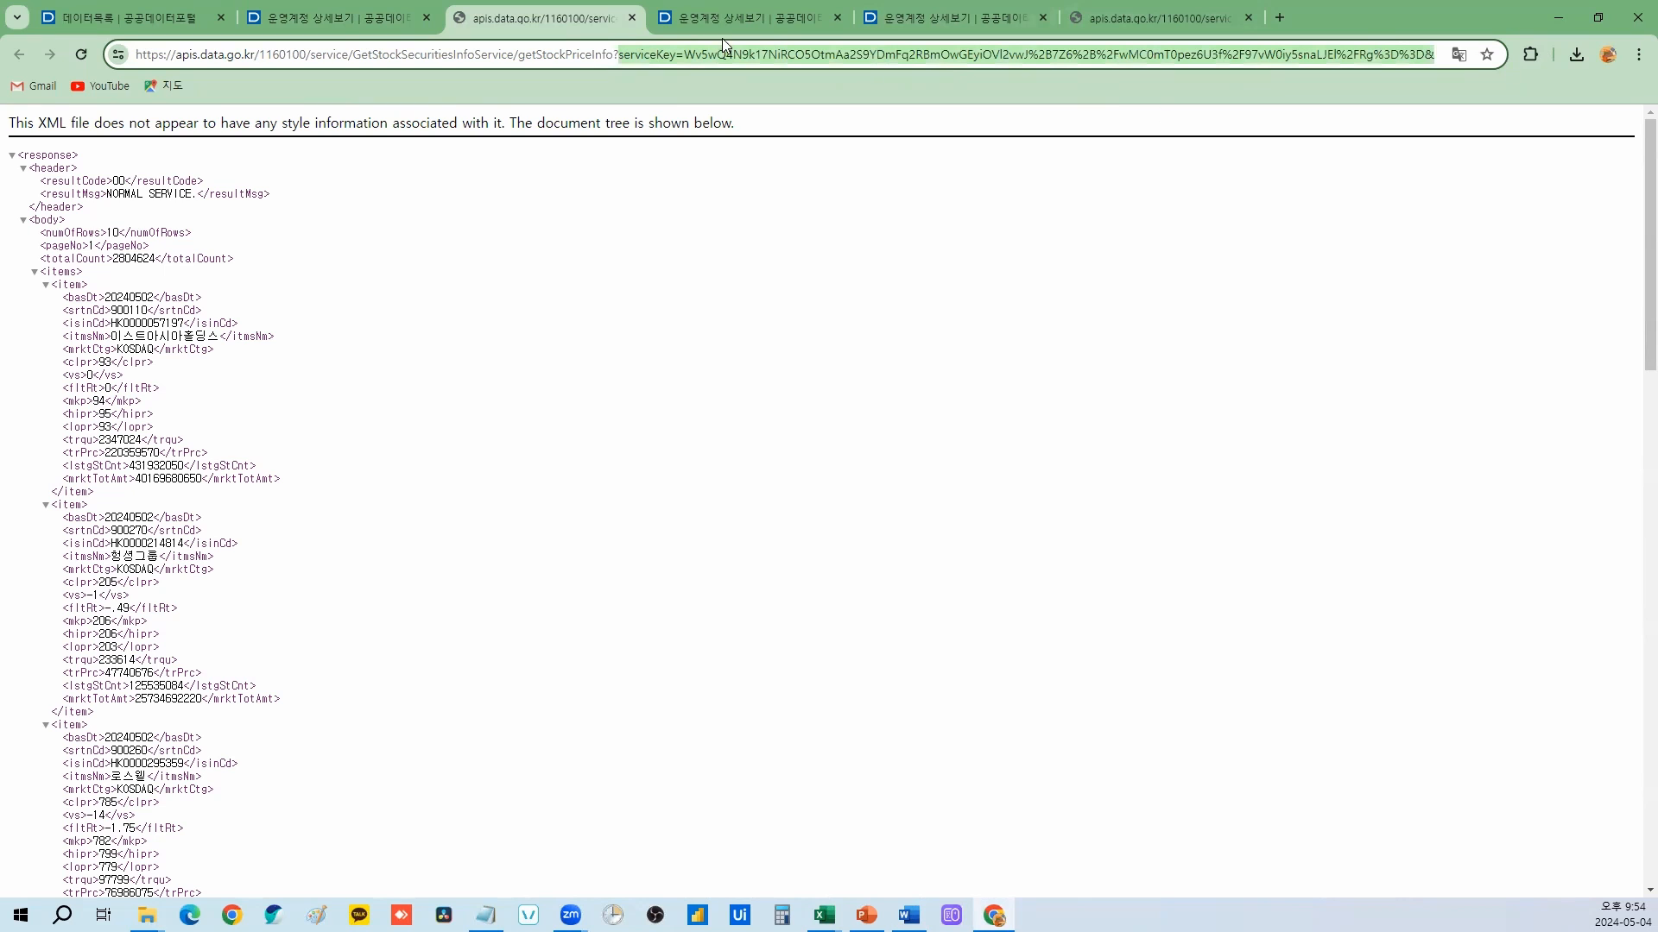
# Step: Return to the Word guide and select the numOfRows, pageNo, resultType and serviceKey names, plus the 항목구분 cells from numOfRows to resultType
pyautogui.click(1556, 17)
pyautogui.moveTo(930, 469); pyautogui.dragTo(979, 471)
pyautogui.moveTo(935, 527); pyautogui.dragTo(973, 529)
pyautogui.moveTo(940, 586); pyautogui.dragTo(983, 588)
pyautogui.moveTo(931, 398); pyautogui.dragTo(992, 398)
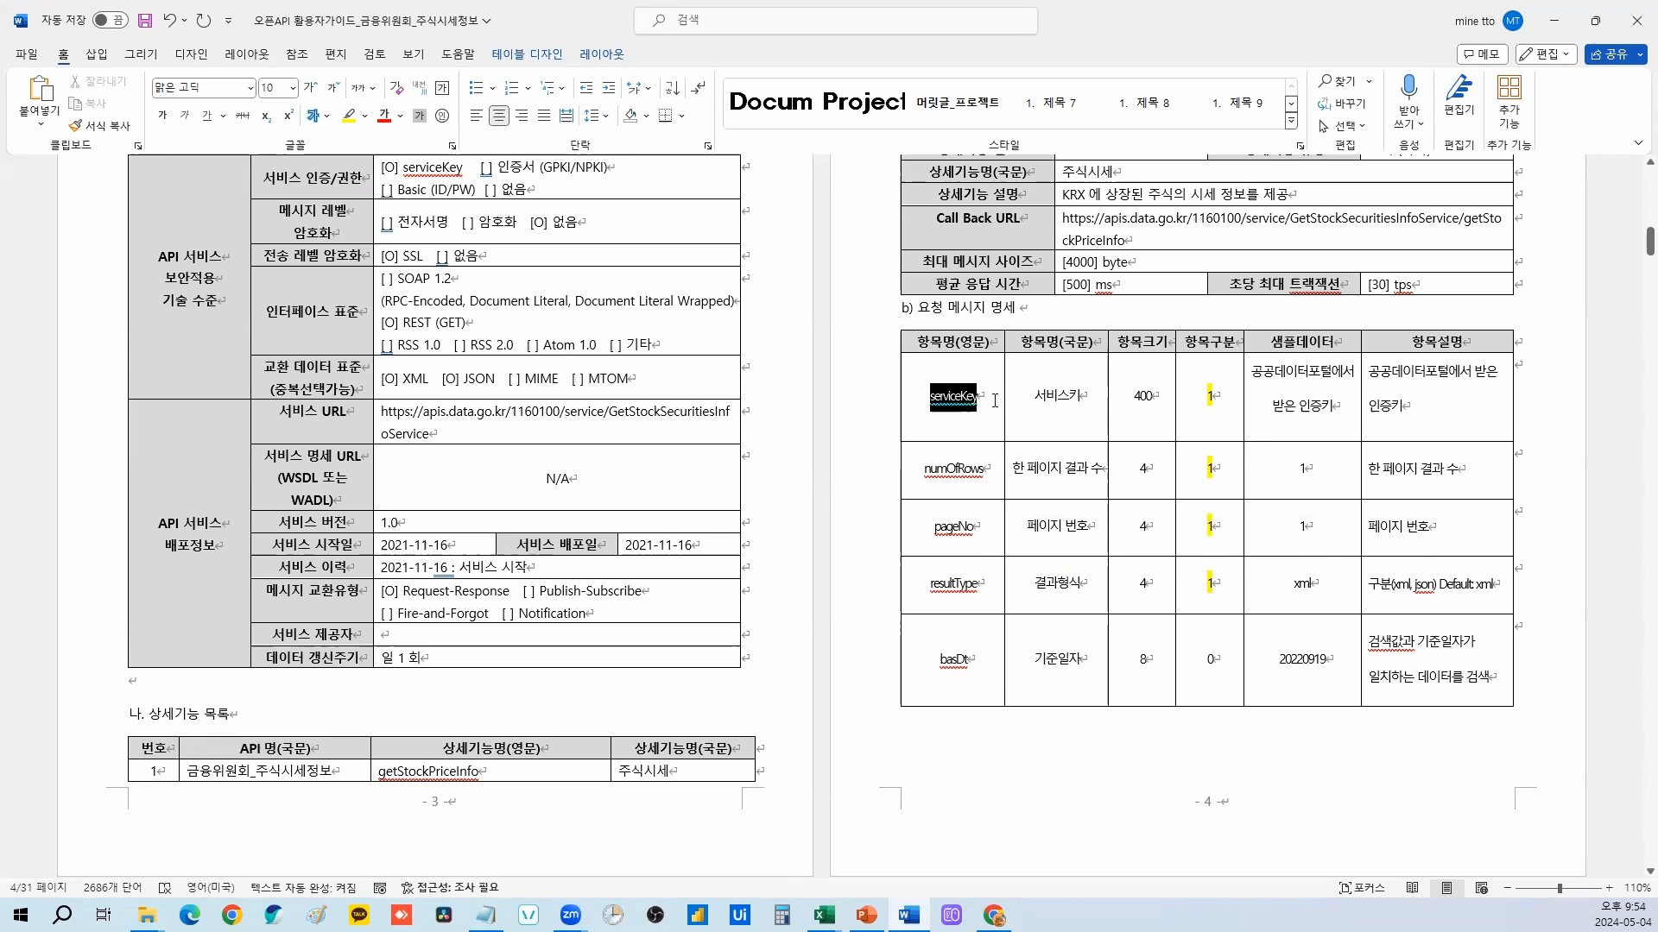
pyautogui.click(1294, 576)
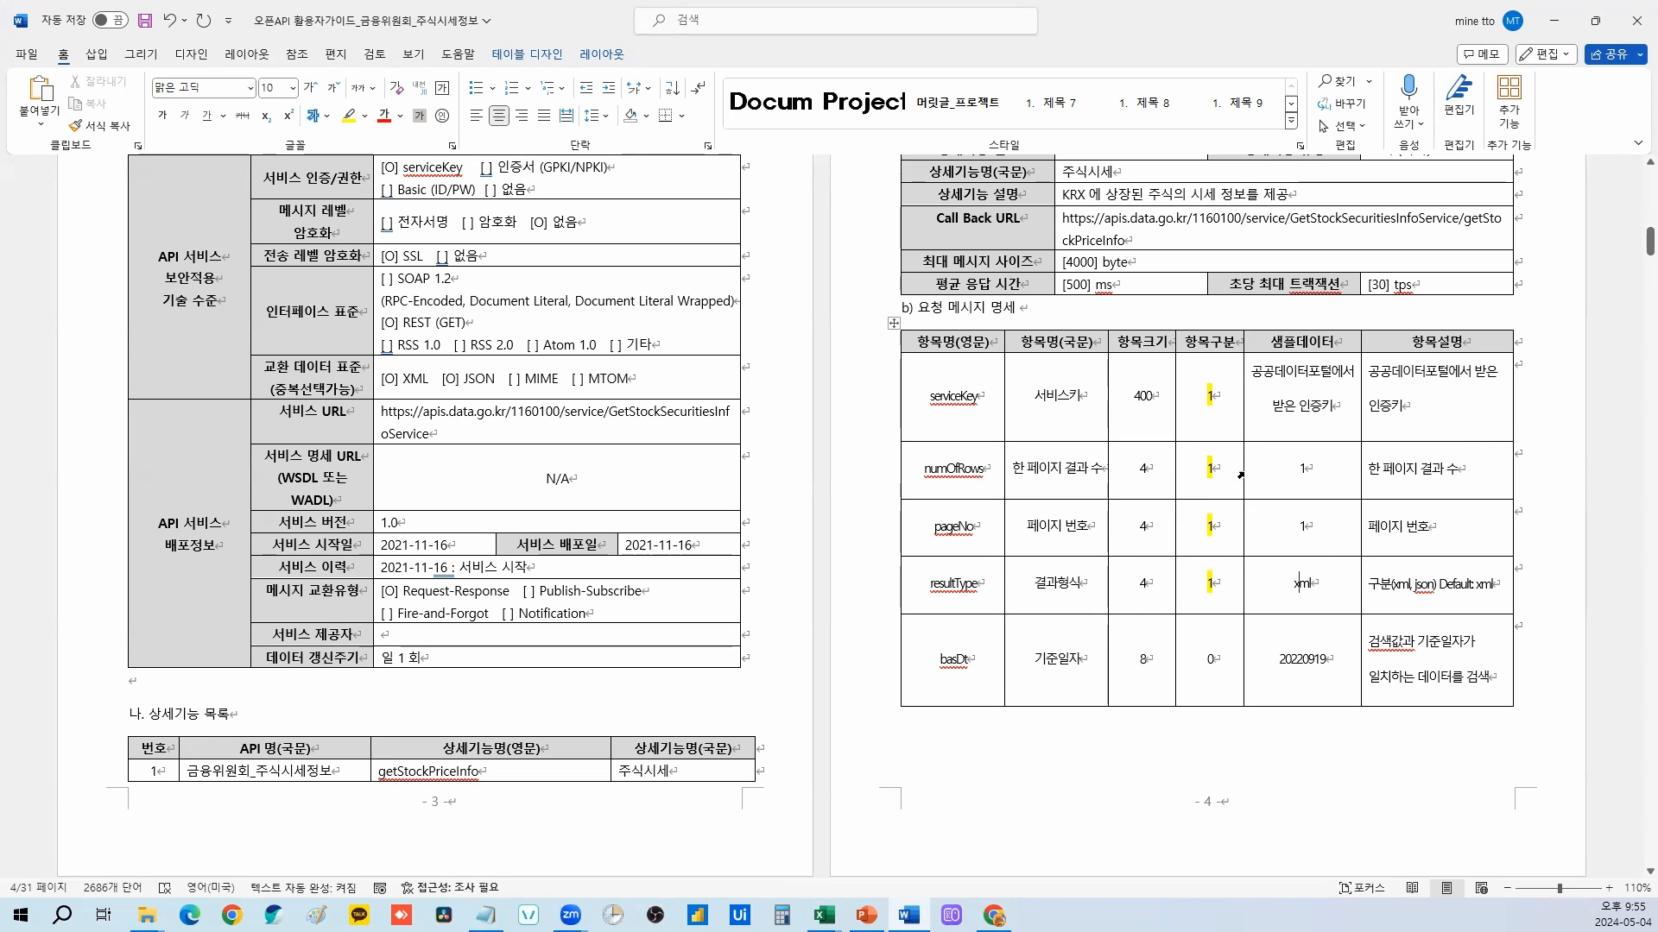
pyautogui.click(1208, 469)
pyautogui.moveTo(1209, 468); pyautogui.dragTo(1209, 584)
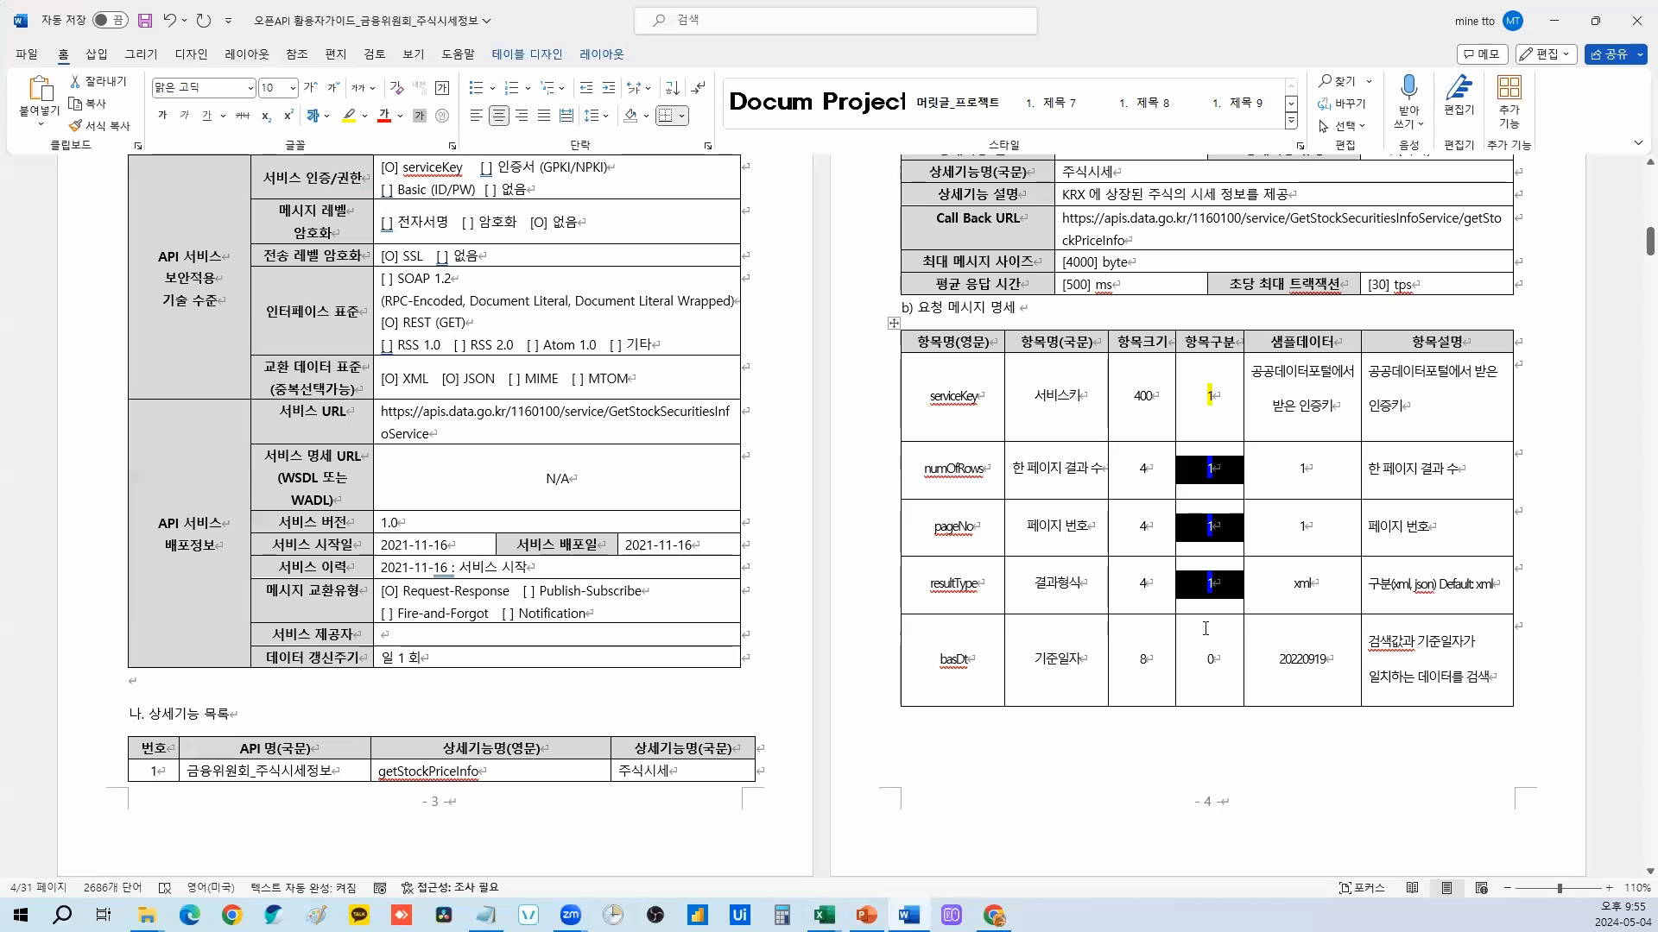
# Step: Examine the numOfRows and pageNo rows of the request parameter table, selecting their names and their description and sample cells
pyautogui.click(1228, 596)
pyautogui.moveTo(1228, 597)
pyautogui.mouseDown()
pyautogui.moveTo(1217, 471)
pyautogui.moveTo(1232, 599)
pyautogui.mouseUp()
pyautogui.click(1232, 599)
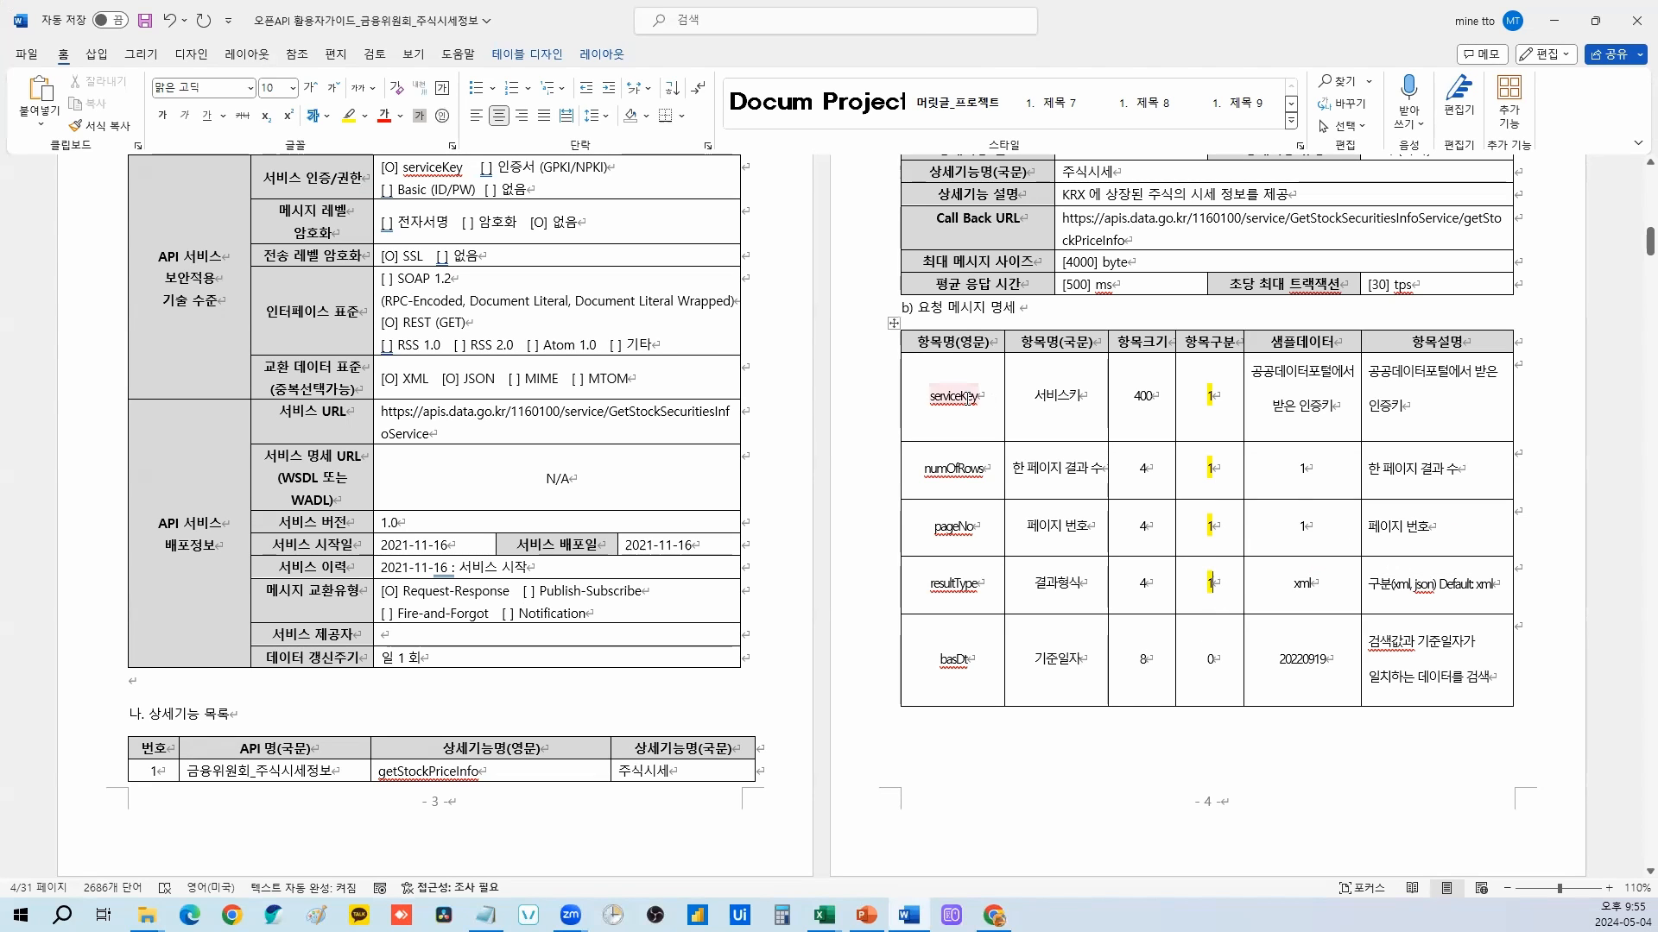
pyautogui.doubleClick(942, 469)
pyautogui.doubleClick(949, 527)
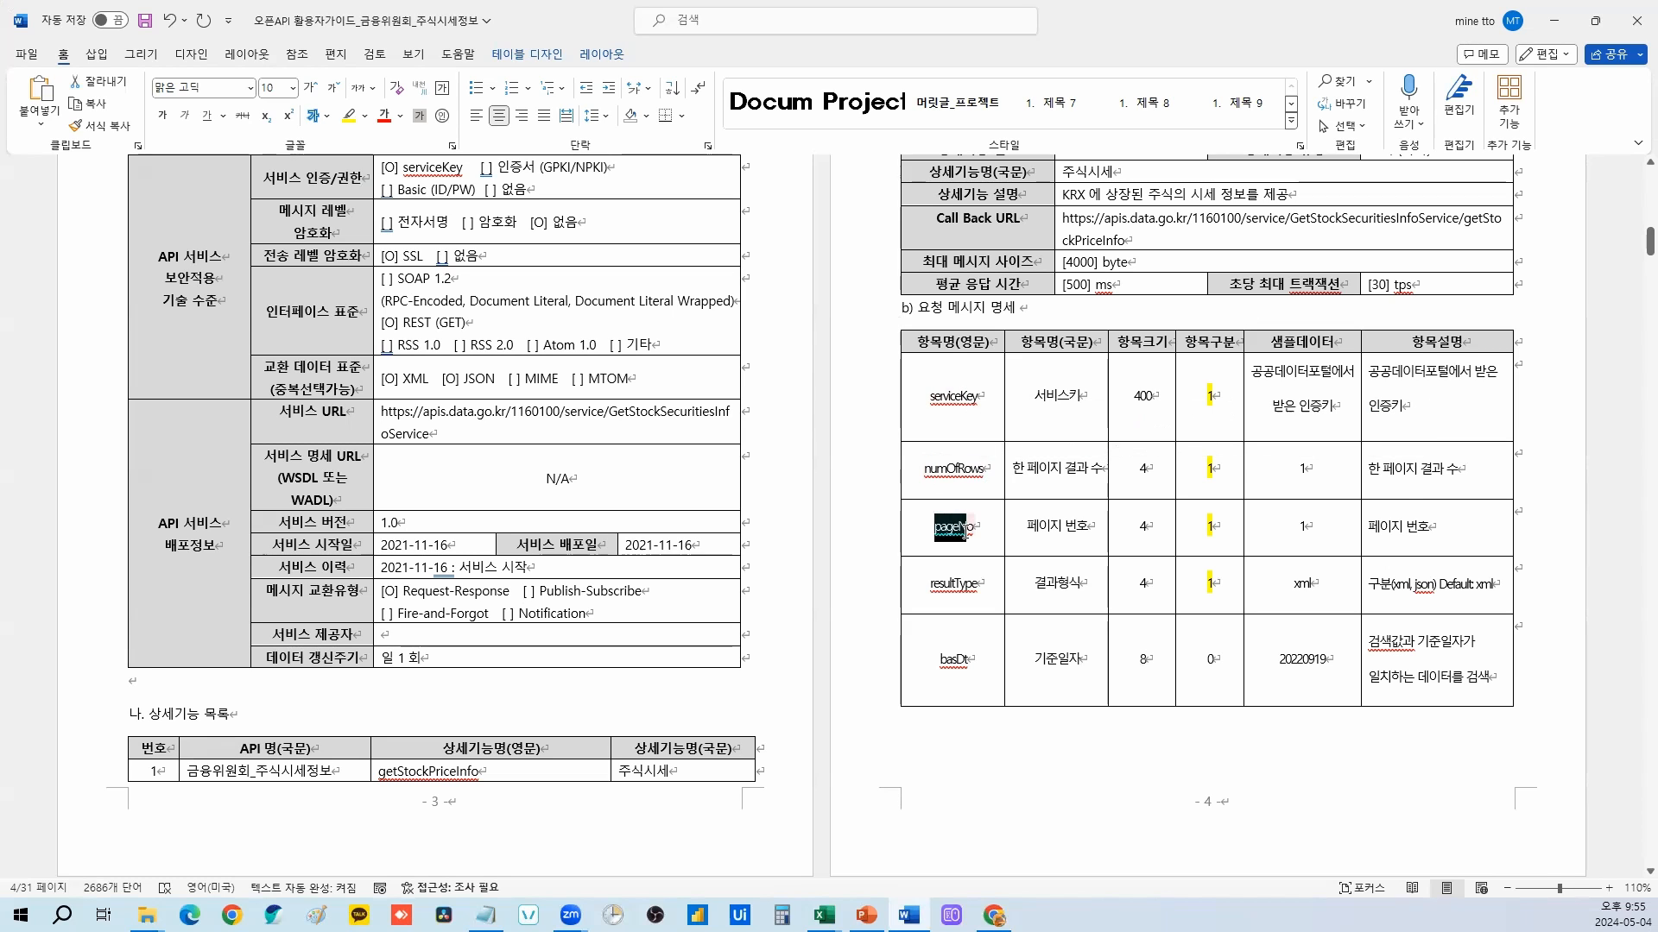
pyautogui.click(1442, 532)
pyautogui.moveTo(1442, 532); pyautogui.dragTo(1370, 528)
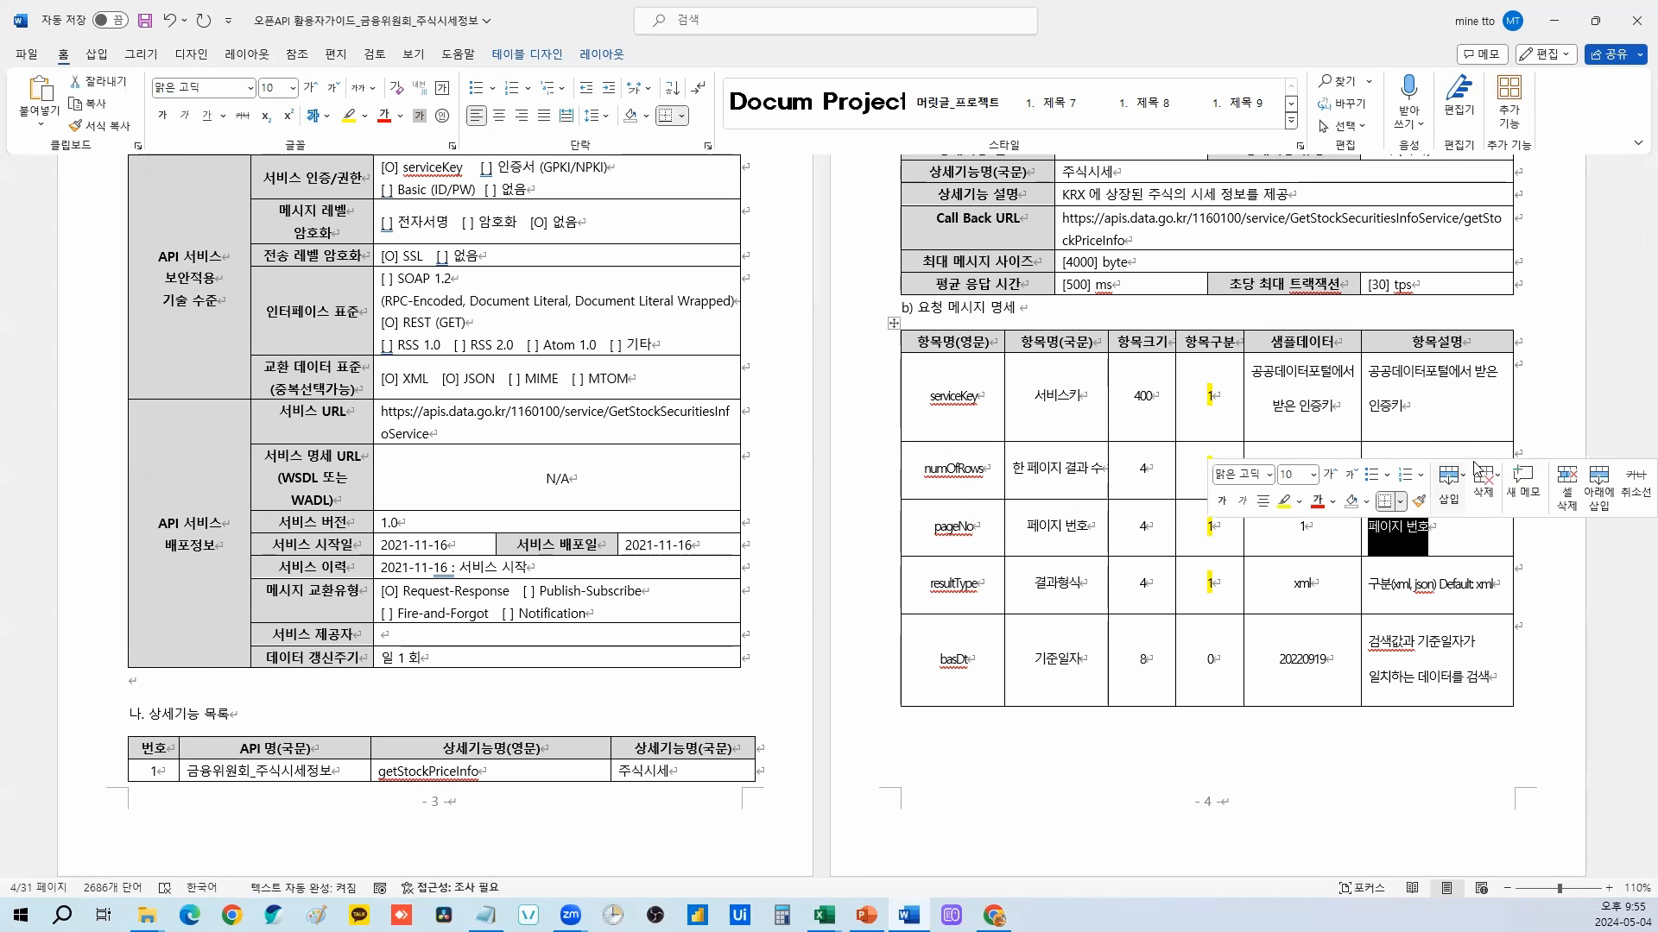
pyautogui.moveTo(1459, 470); pyautogui.dragTo(1308, 474)
pyautogui.click(958, 471)
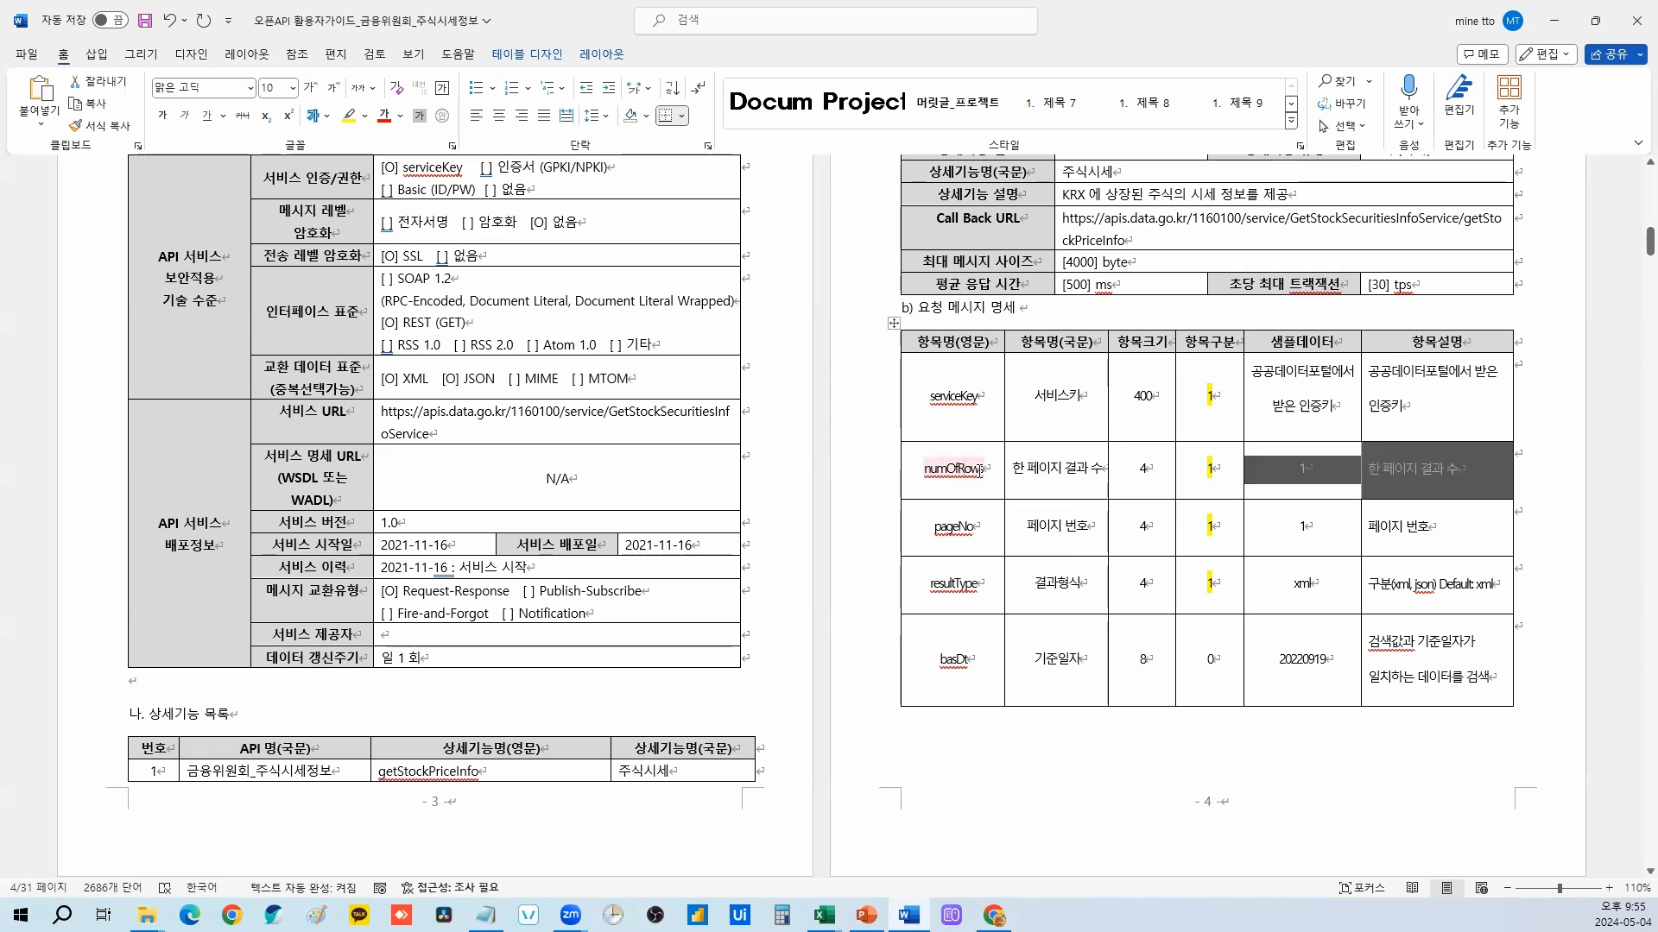
pyautogui.click(1309, 480)
pyautogui.moveTo(904, 485)
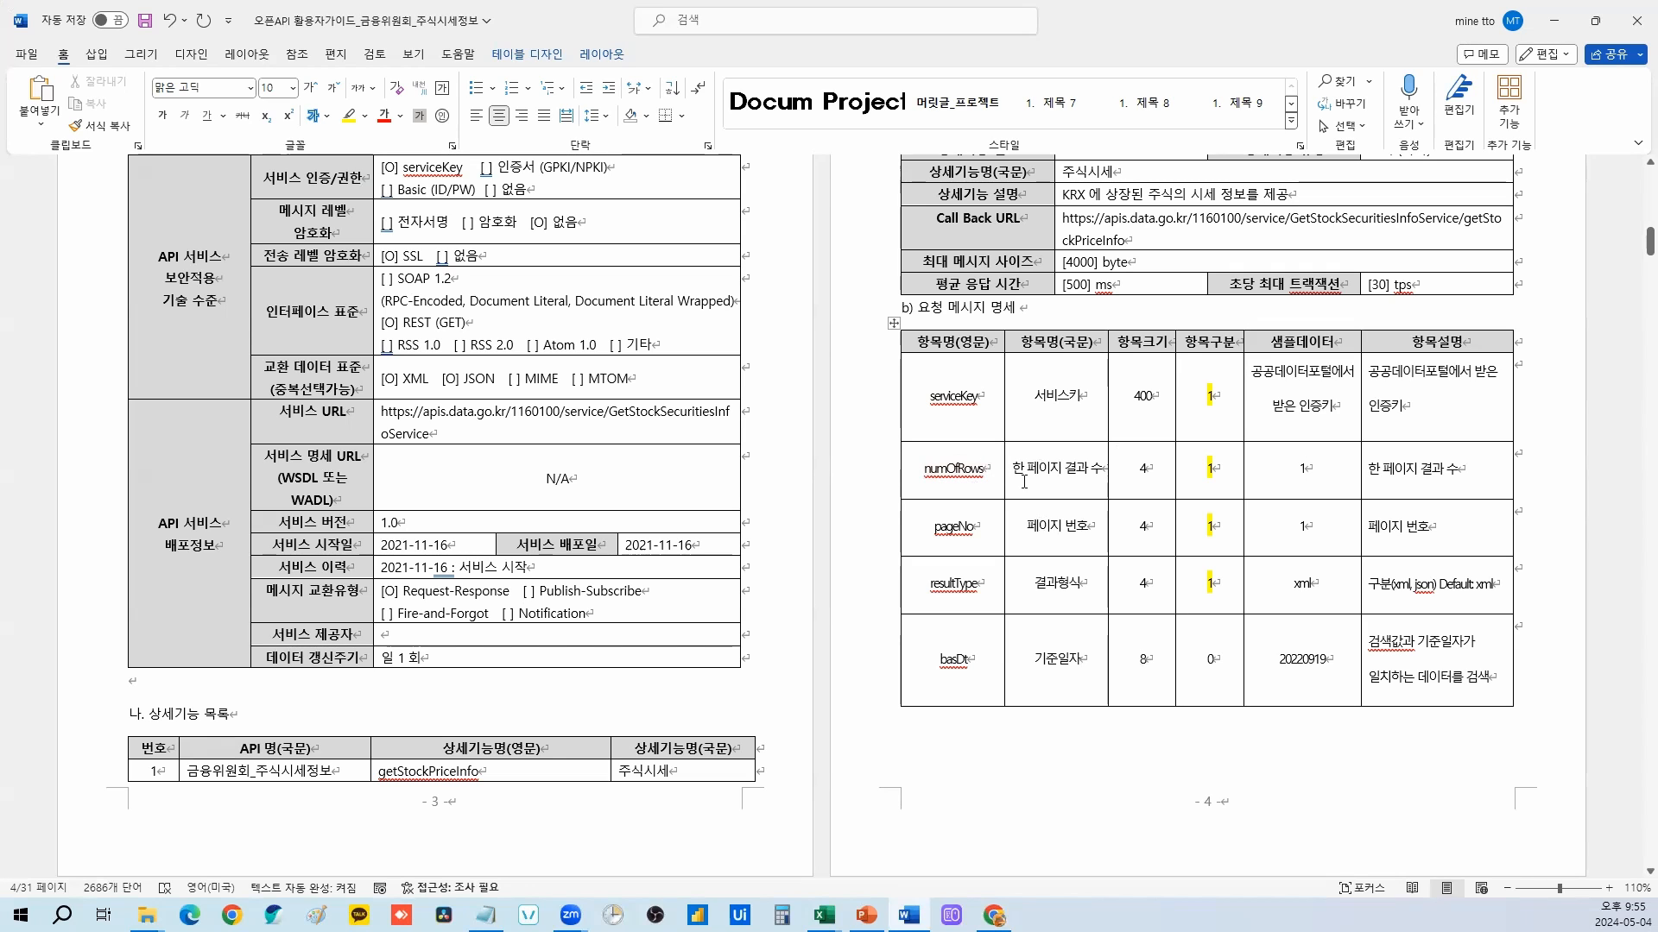
# Step: Add the line 1~10000 below the numOfRows description and apply the text highlight to it
pyautogui.click(1463, 478)
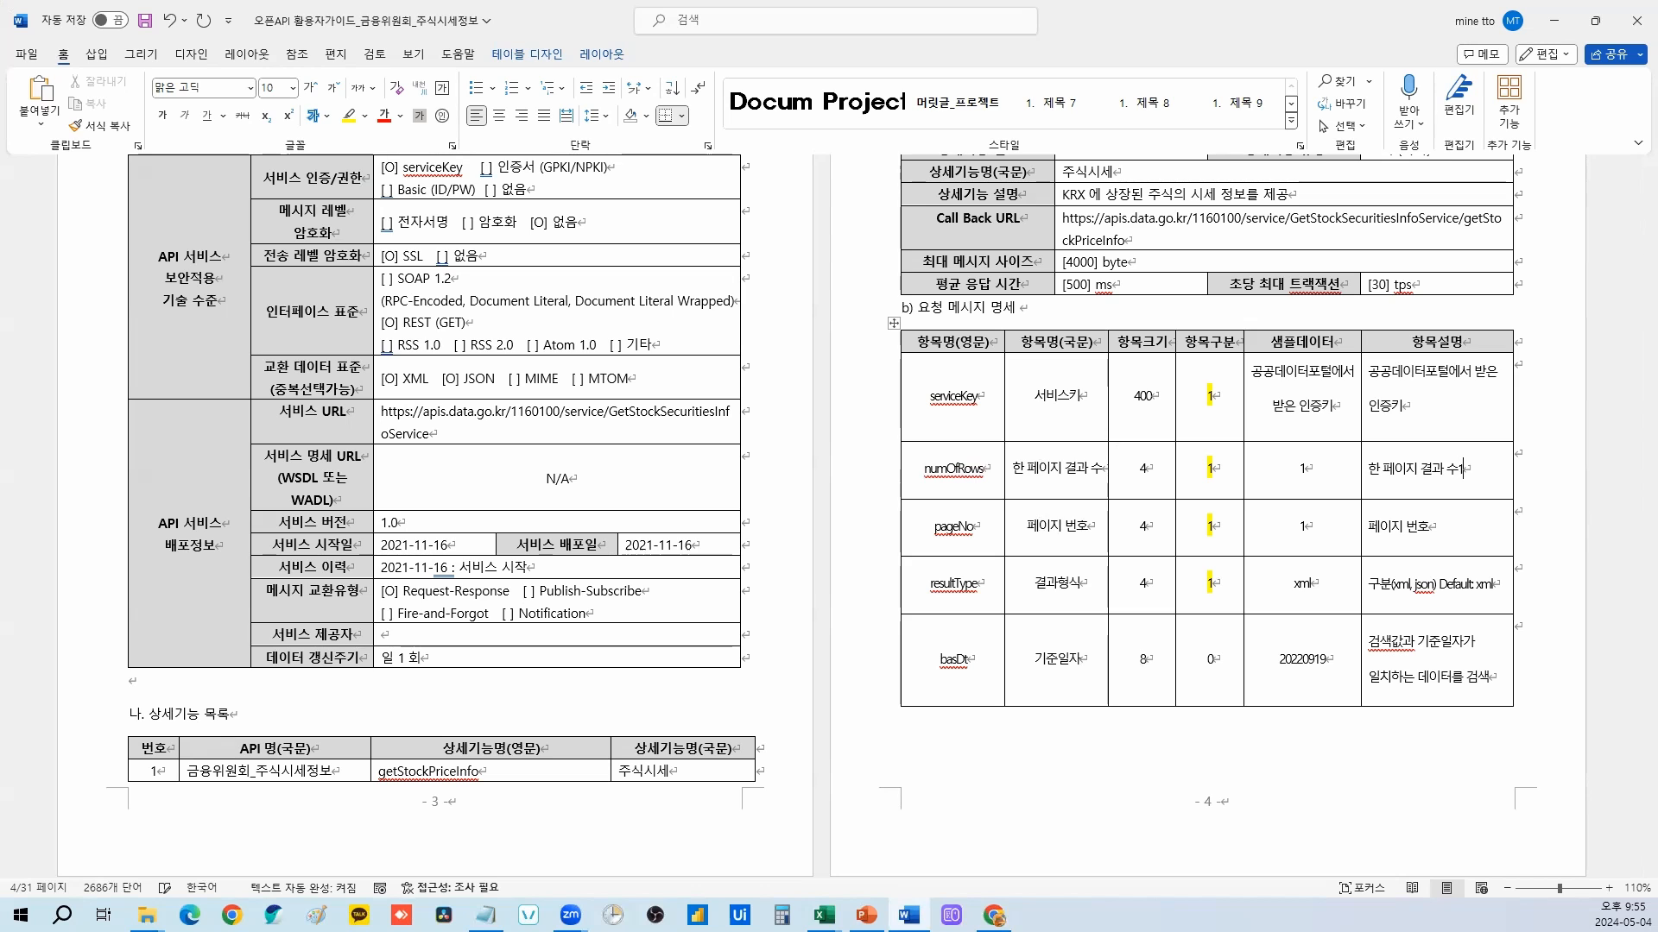
pyautogui.press('Return')
pyautogui.write('1~10000')
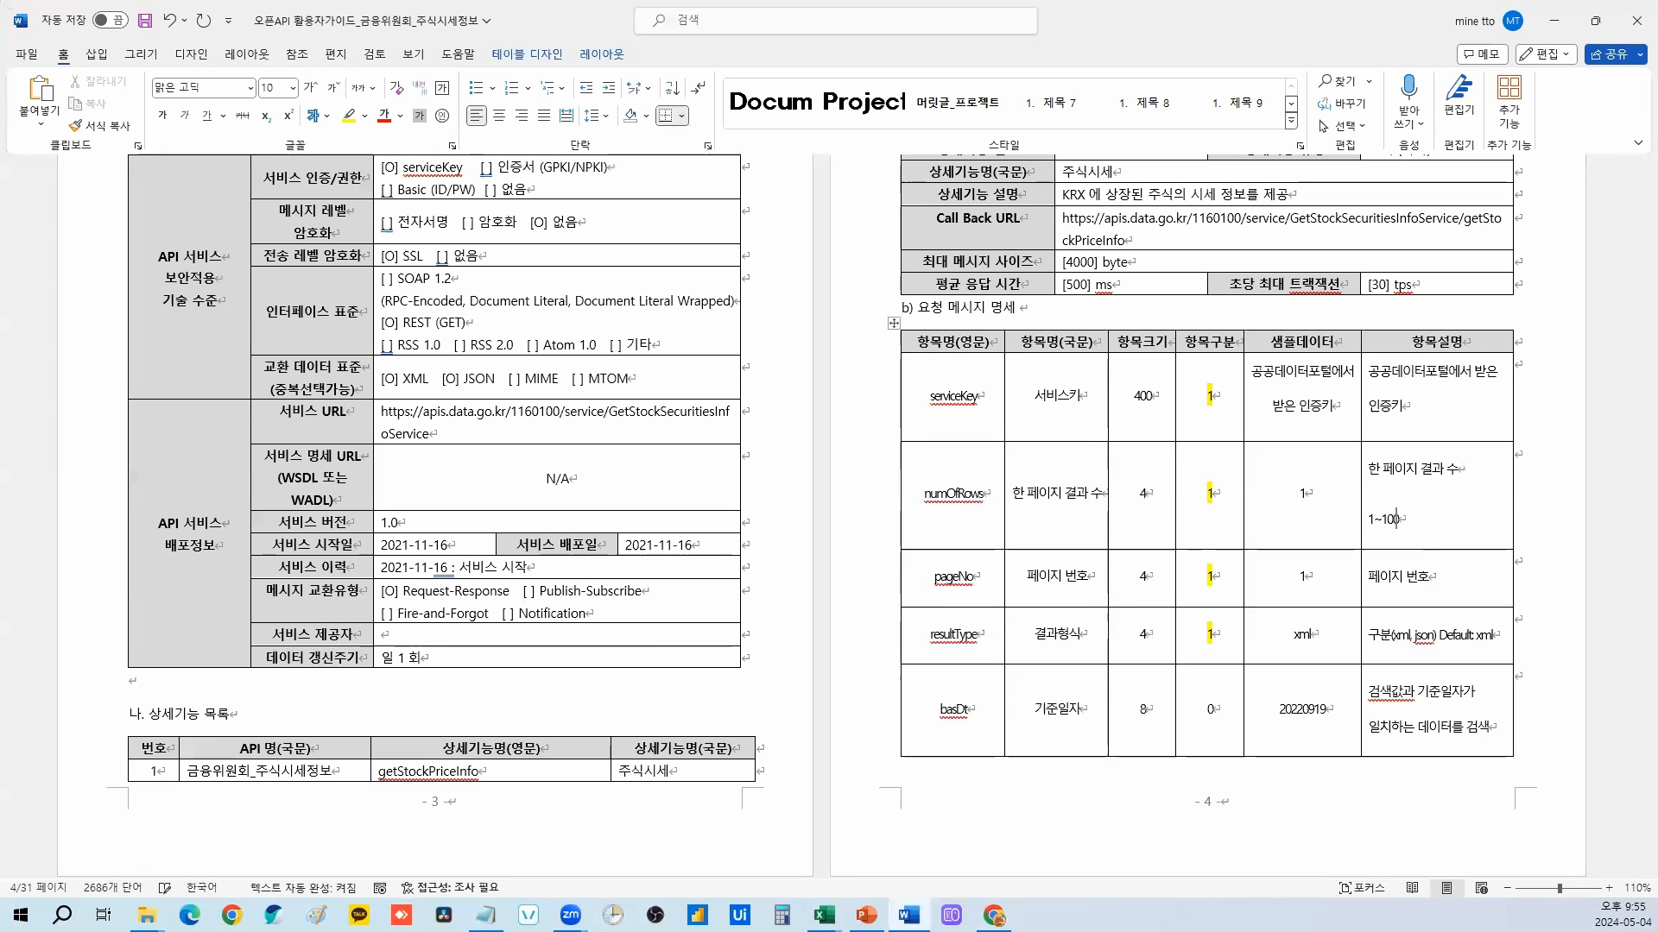
pyautogui.hotkey('shift', 'Left')
pyautogui.hotkey('shift', 'Left')
pyautogui.hotkey('shift', 'Left')
pyautogui.hotkey('shift', 'Left')
pyautogui.hotkey('shift', 'Left')
pyautogui.hotkey('shift', 'Left')
pyautogui.hotkey('shift', 'Left')
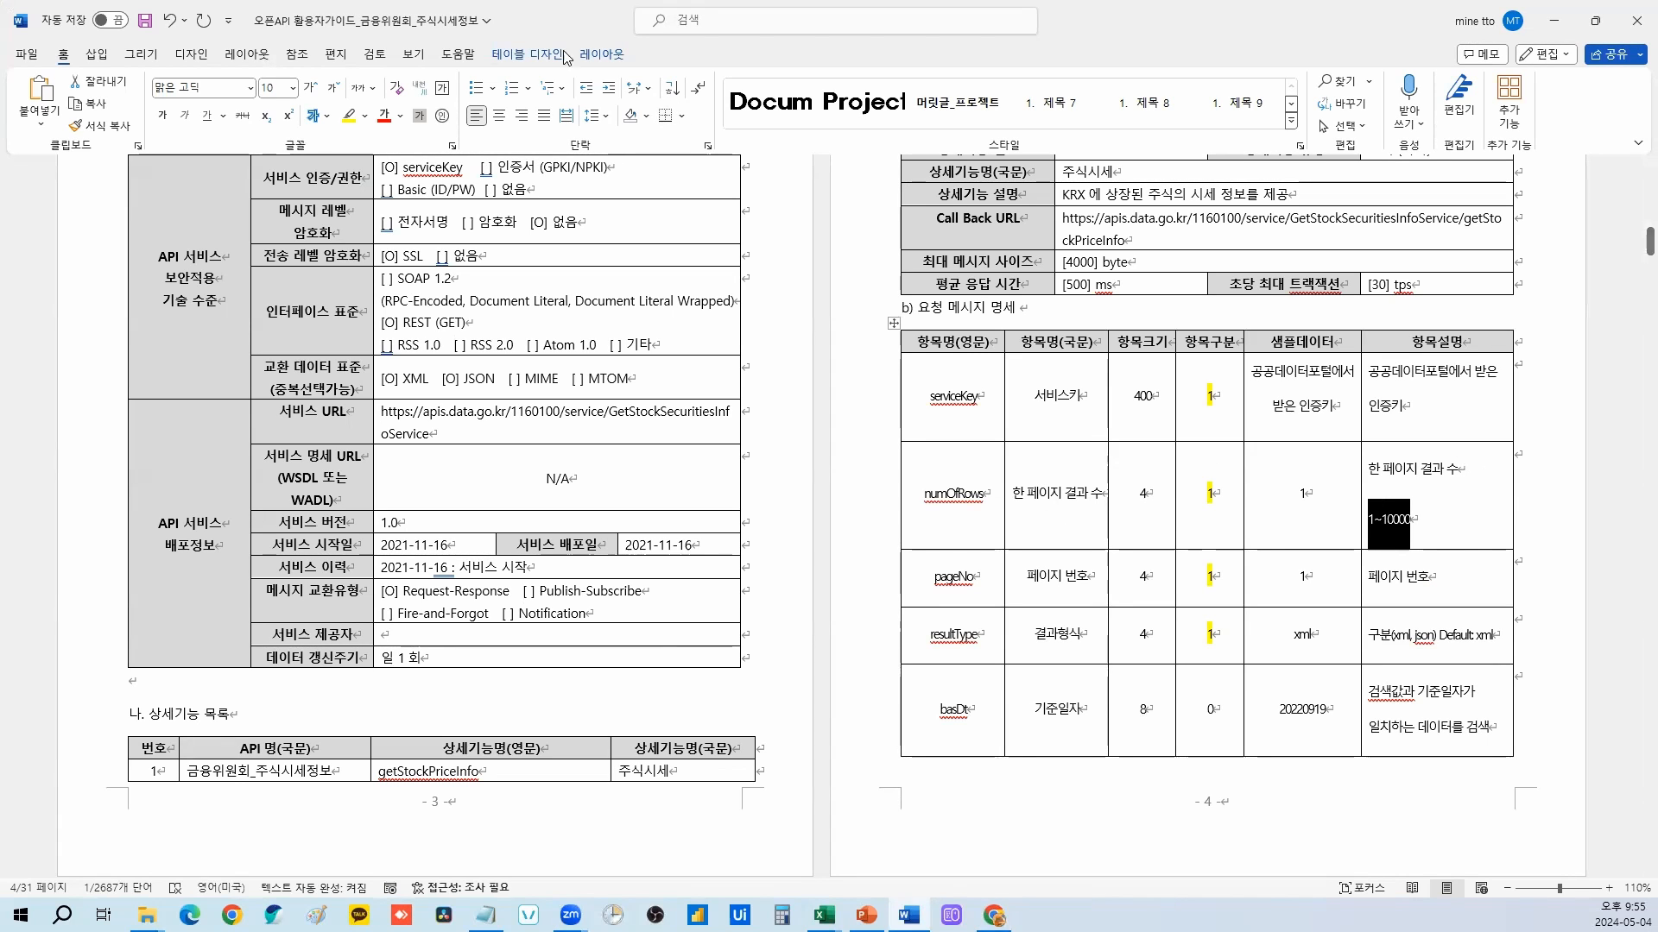
pyautogui.click(348, 118)
# Step: Replace the 1~10000 line in the numOfRows description with a trial number and delete that extra line
pyautogui.moveTo(1419, 523); pyautogui.dragTo(1355, 523)
pyautogui.press('Delete')
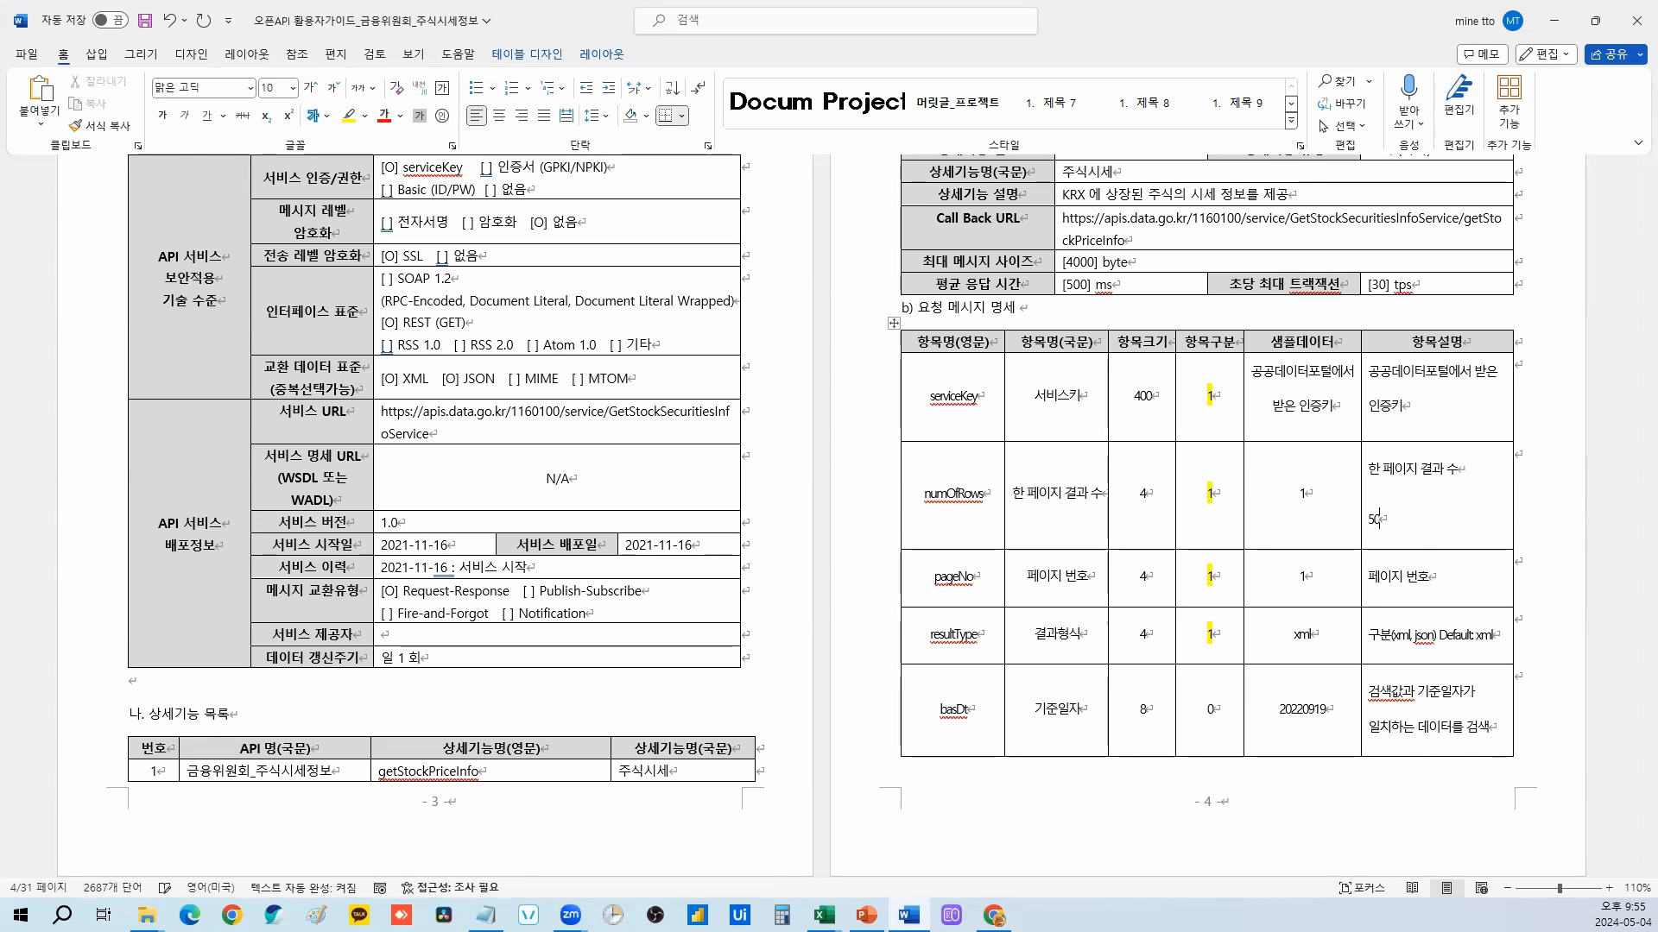
pyautogui.write('10000')
pyautogui.press('BackSpace')
pyautogui.press('BackSpace')
pyautogui.press('BackSpace')
pyautogui.press('BackSpace')
pyautogui.press('BackSpace')
pyautogui.press('BackSpace')
pyautogui.press('BackSpace')
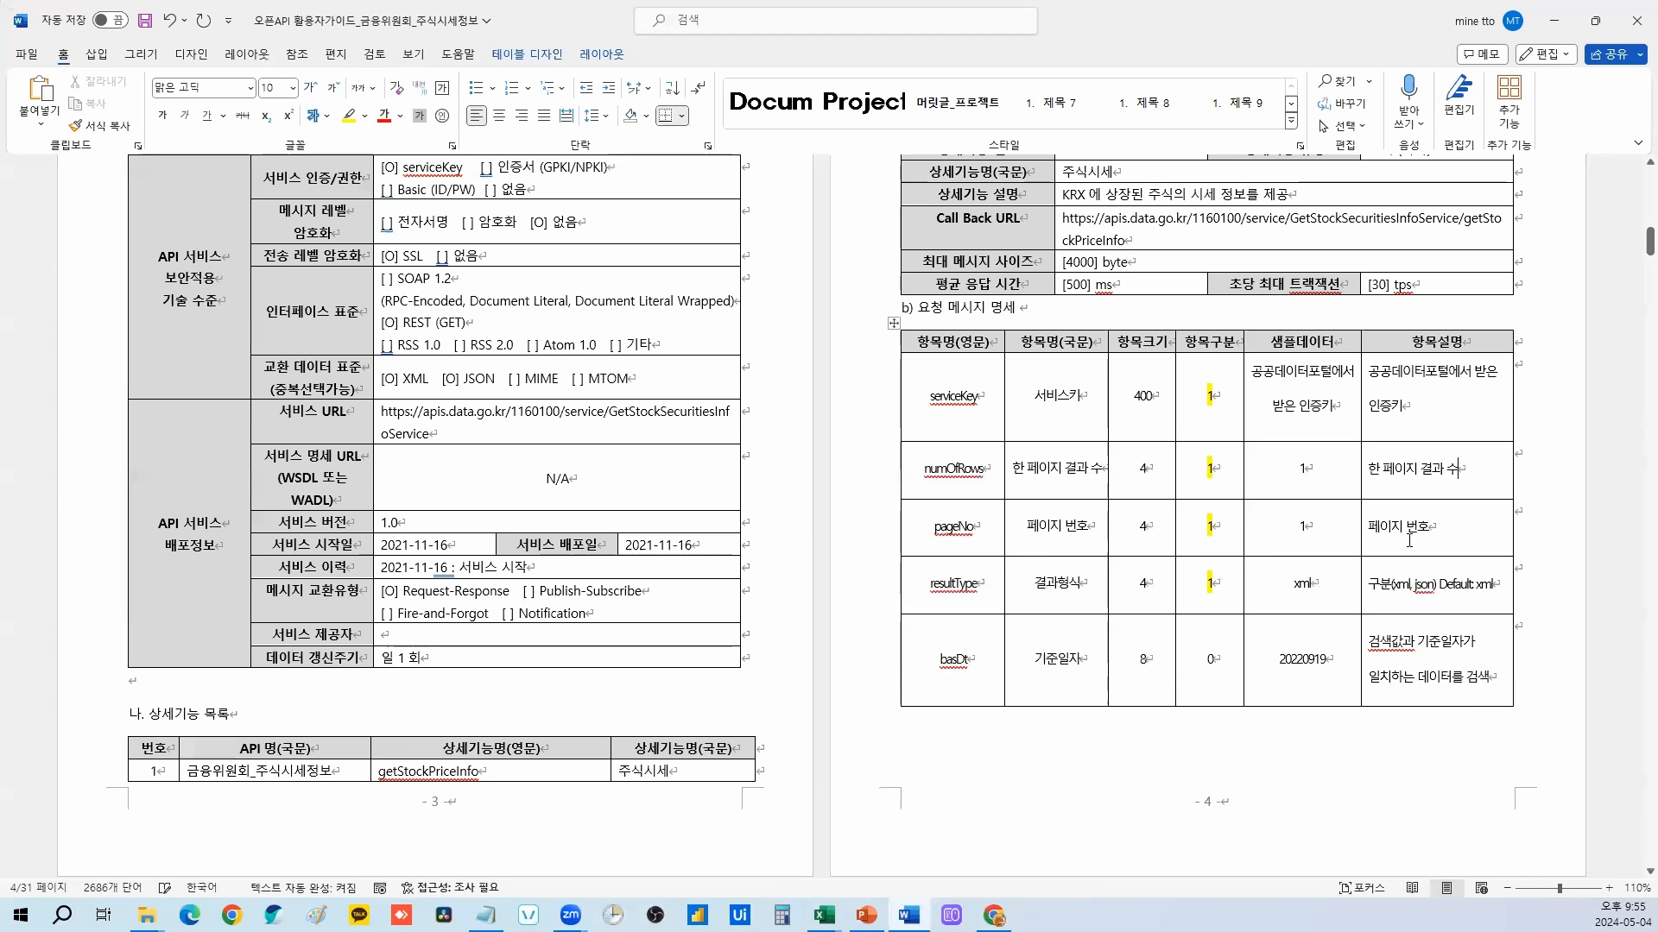
# Step: Examine the basDt row, selecting its Korean name 기준일자 and its sample date
pyautogui.scroll(-1, 1117, 653)
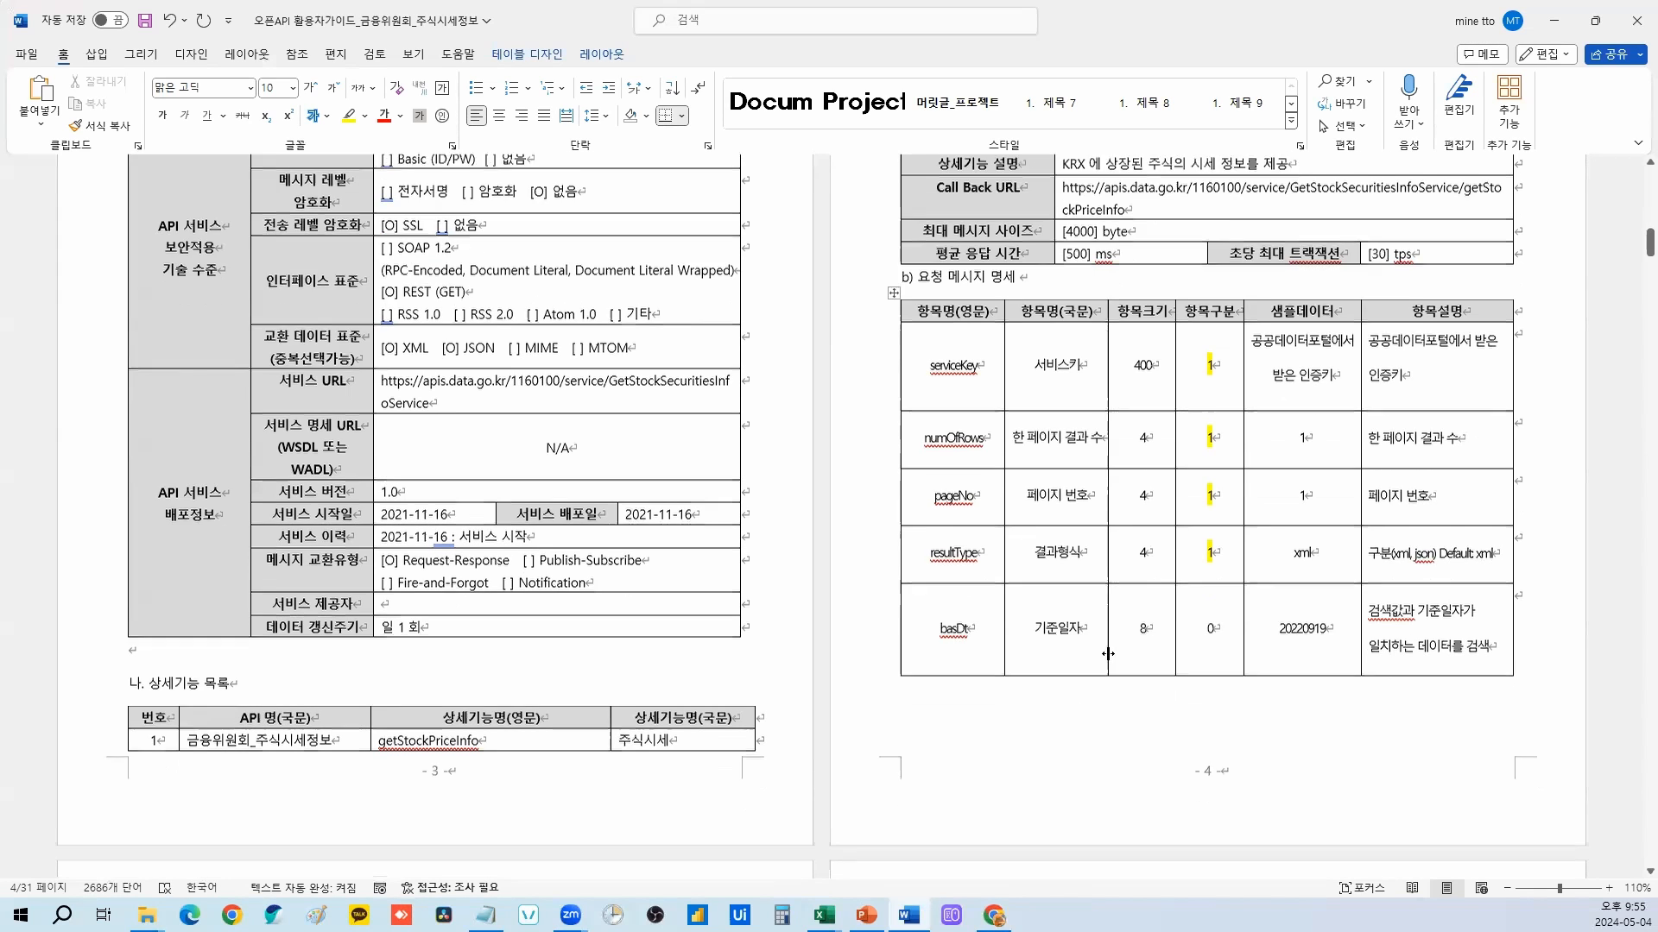
pyautogui.click(962, 622)
pyautogui.rightClick(960, 620)
pyautogui.doubleClick(1057, 618)
pyautogui.doubleClick(1318, 625)
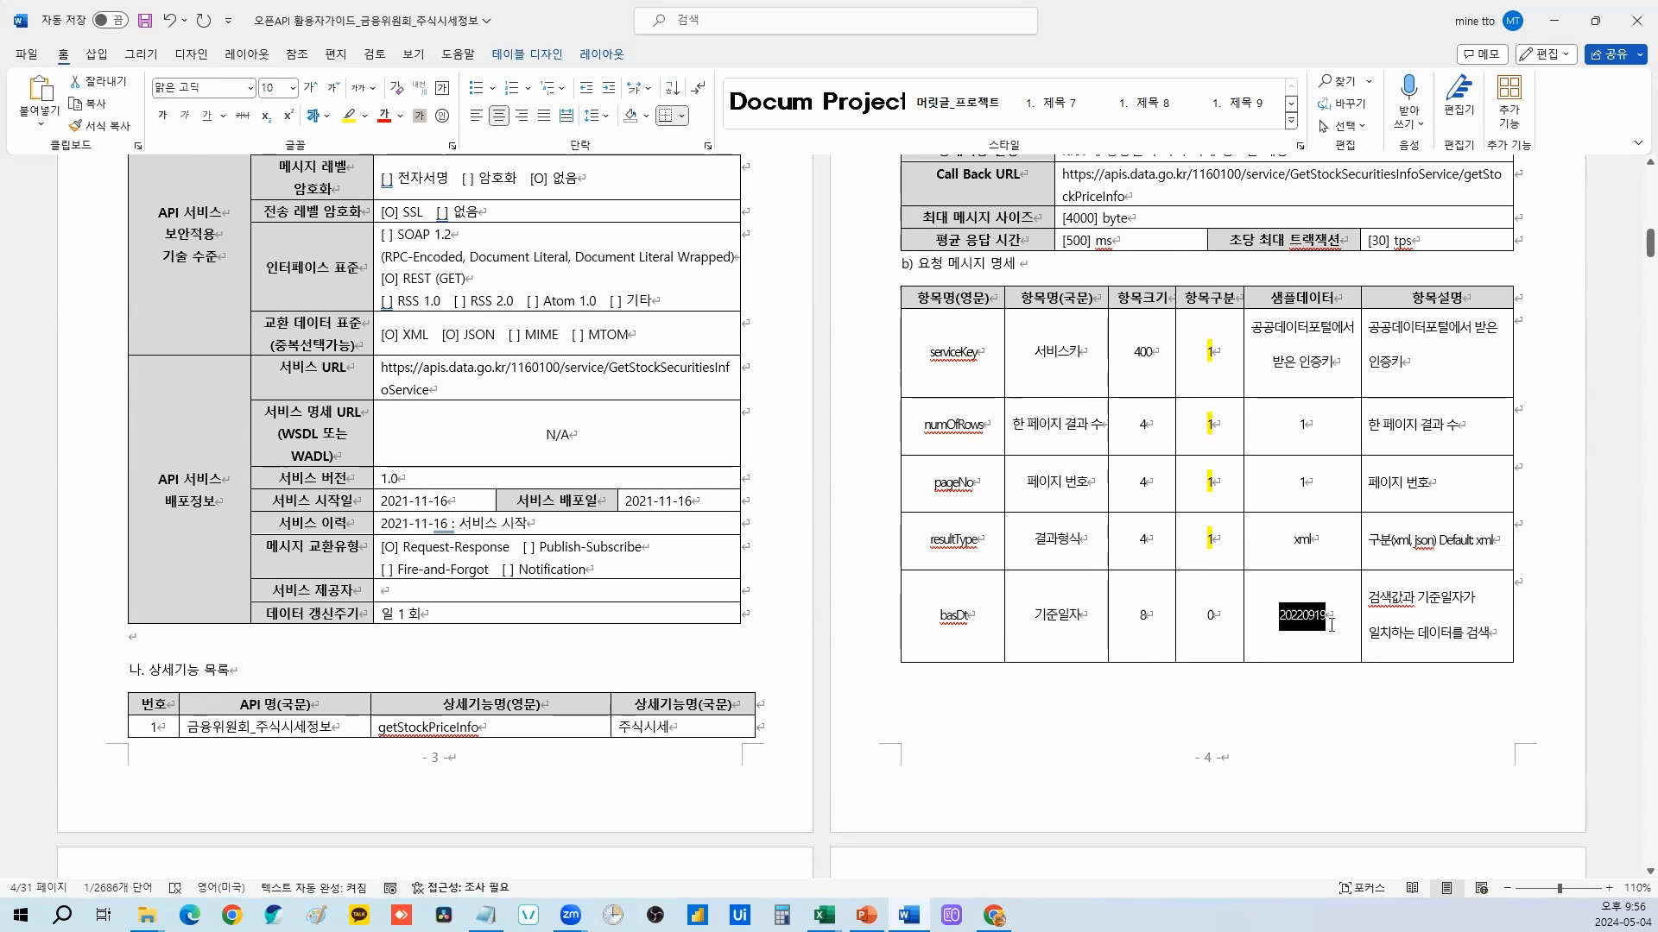
pyautogui.click(1329, 592)
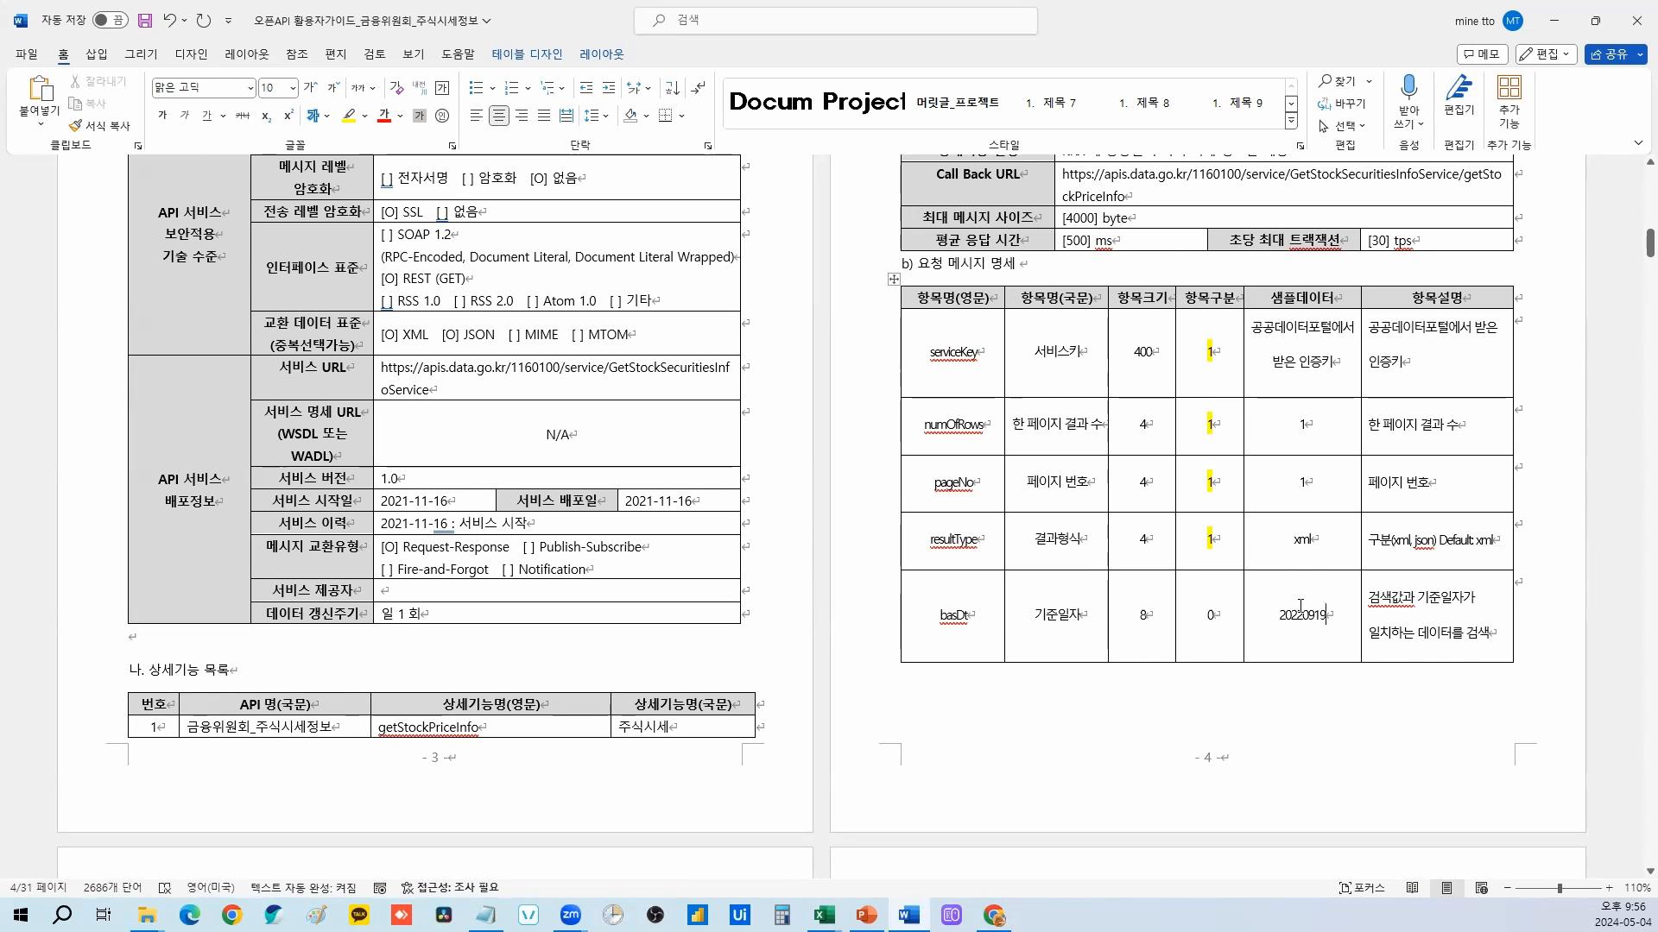
# Step: Review the beginBasDt, endBasDt and likeBasDt descriptions on the next page and select the likeBasDt name
pyautogui.scroll(-6, 288, 580)
pyautogui.scroll(-1, 287, 580)
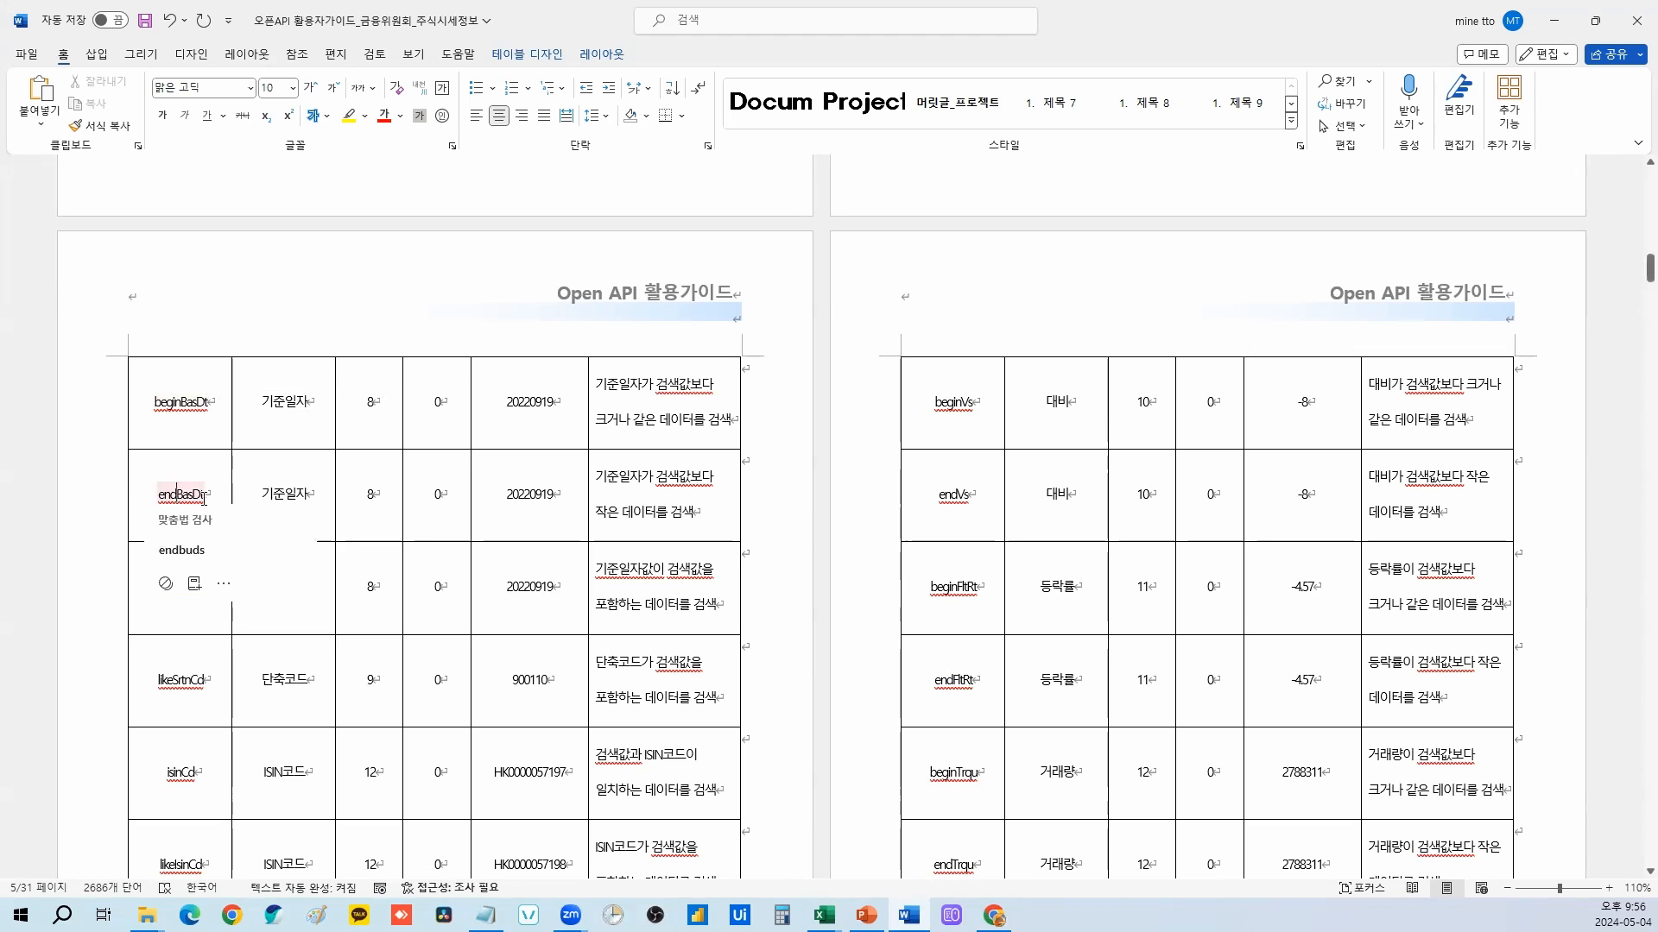
pyautogui.moveTo(596, 386); pyautogui.dragTo(719, 386)
pyautogui.click(645, 421)
pyautogui.moveTo(620, 513); pyautogui.dragTo(606, 516)
pyautogui.click(664, 572)
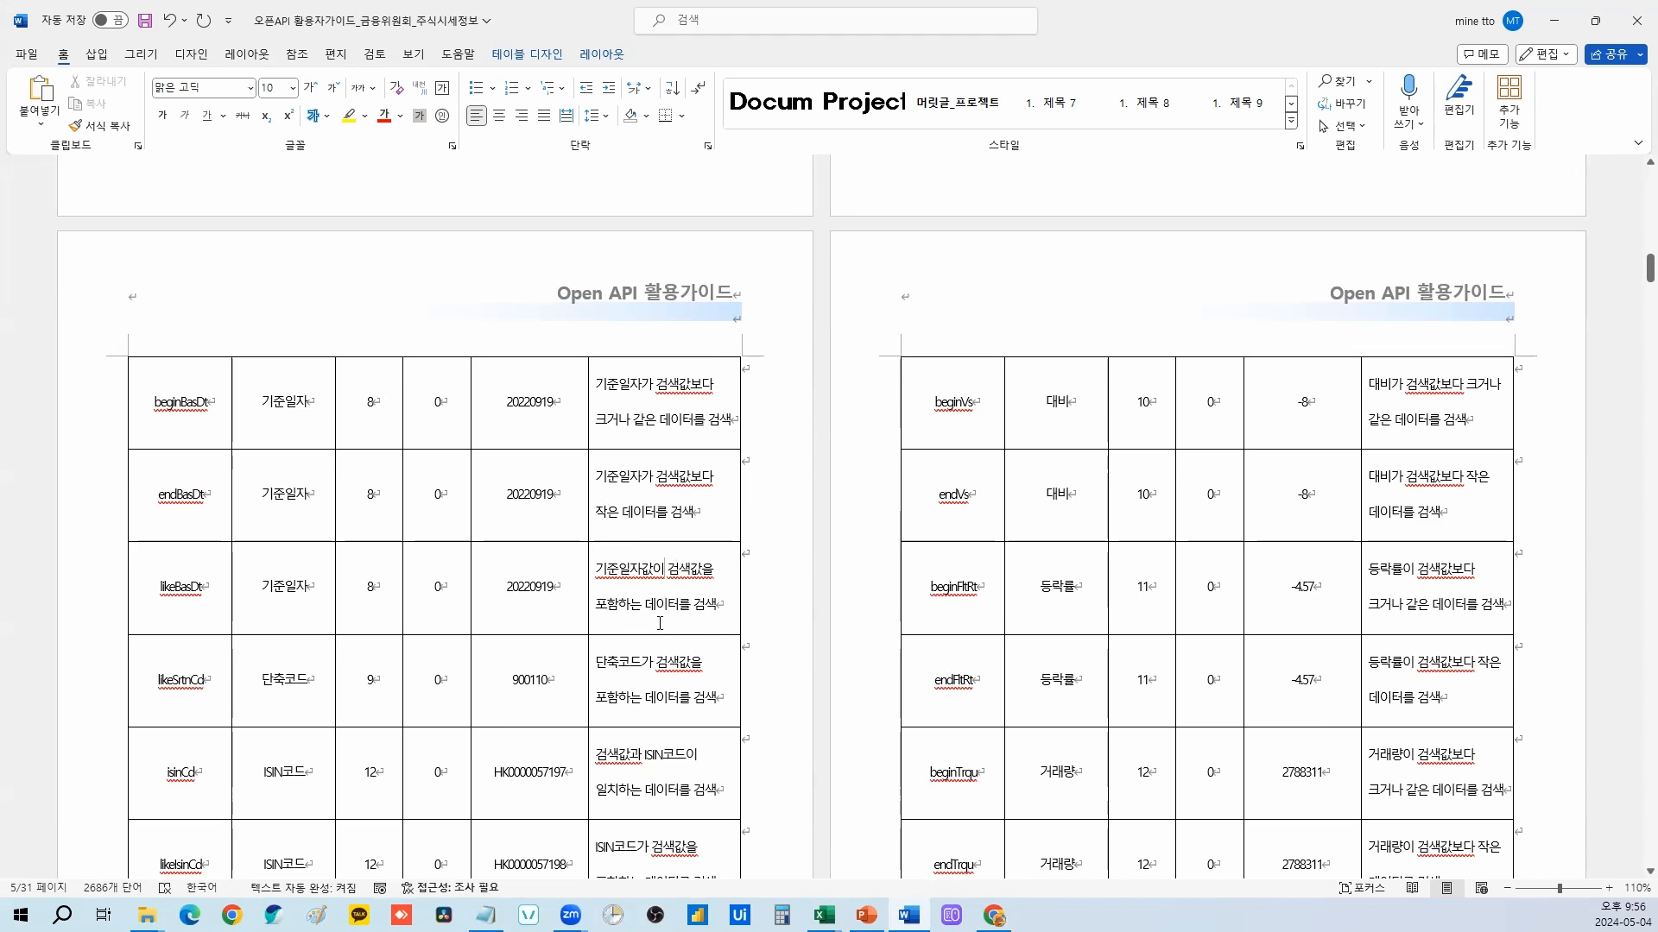
pyautogui.keyDown('ctrl'); pyautogui.scroll(-1, 660, 623); pyautogui.keyUp('ctrl')
pyautogui.scroll(-2, 490, 667)
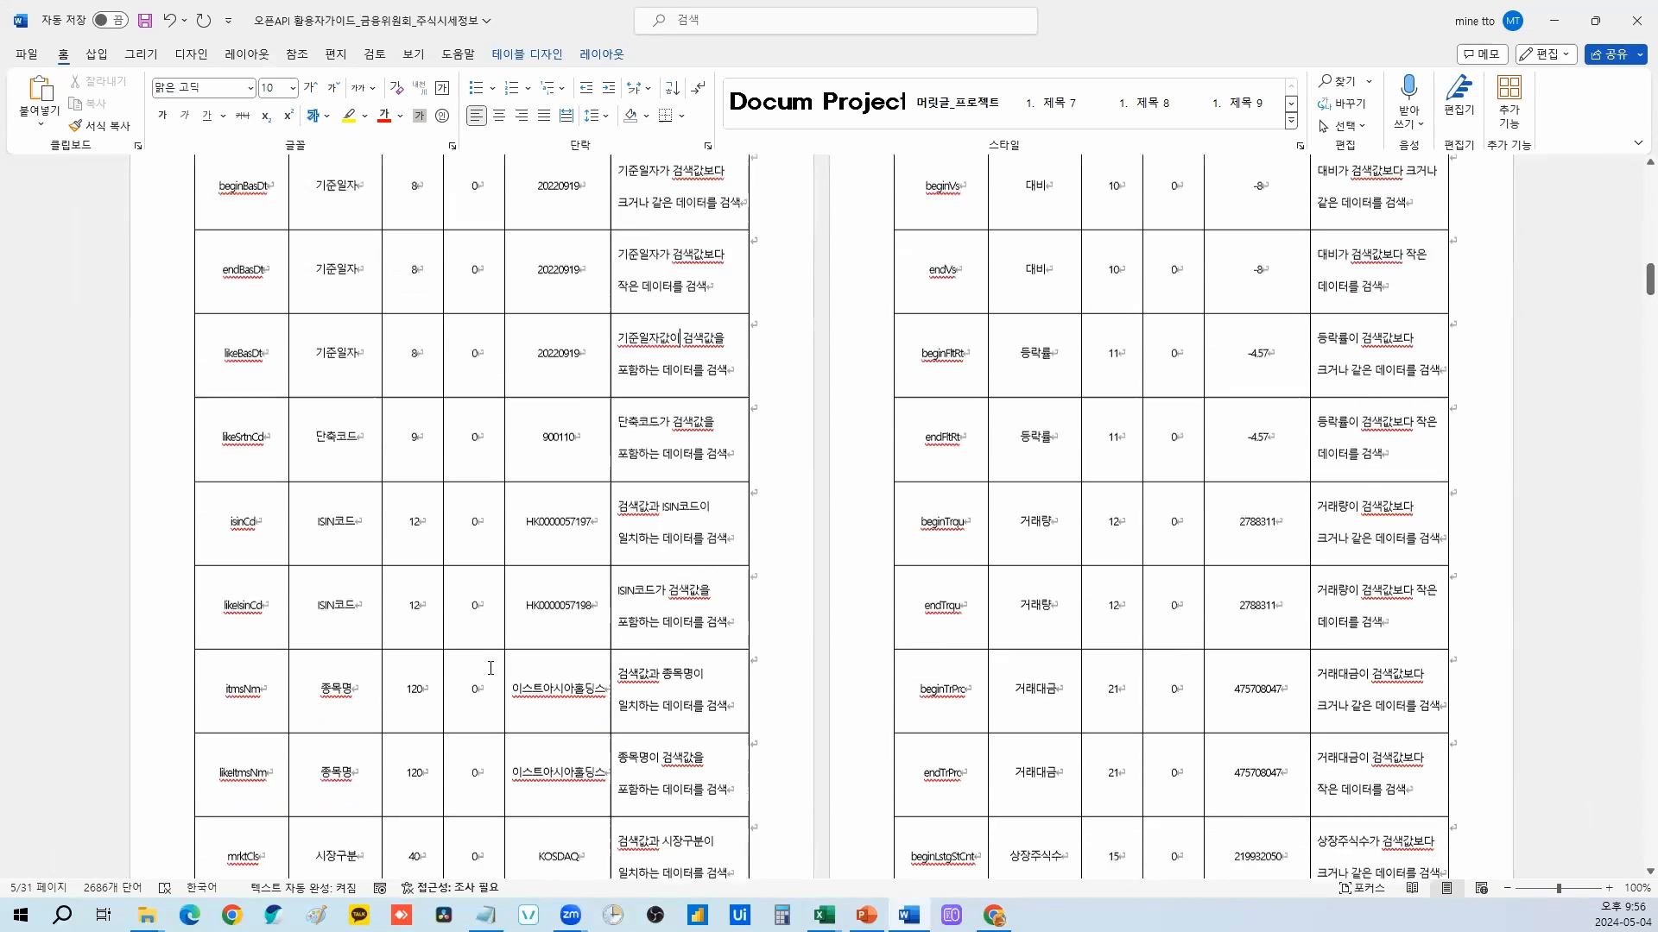
pyautogui.scroll(2, 496, 605)
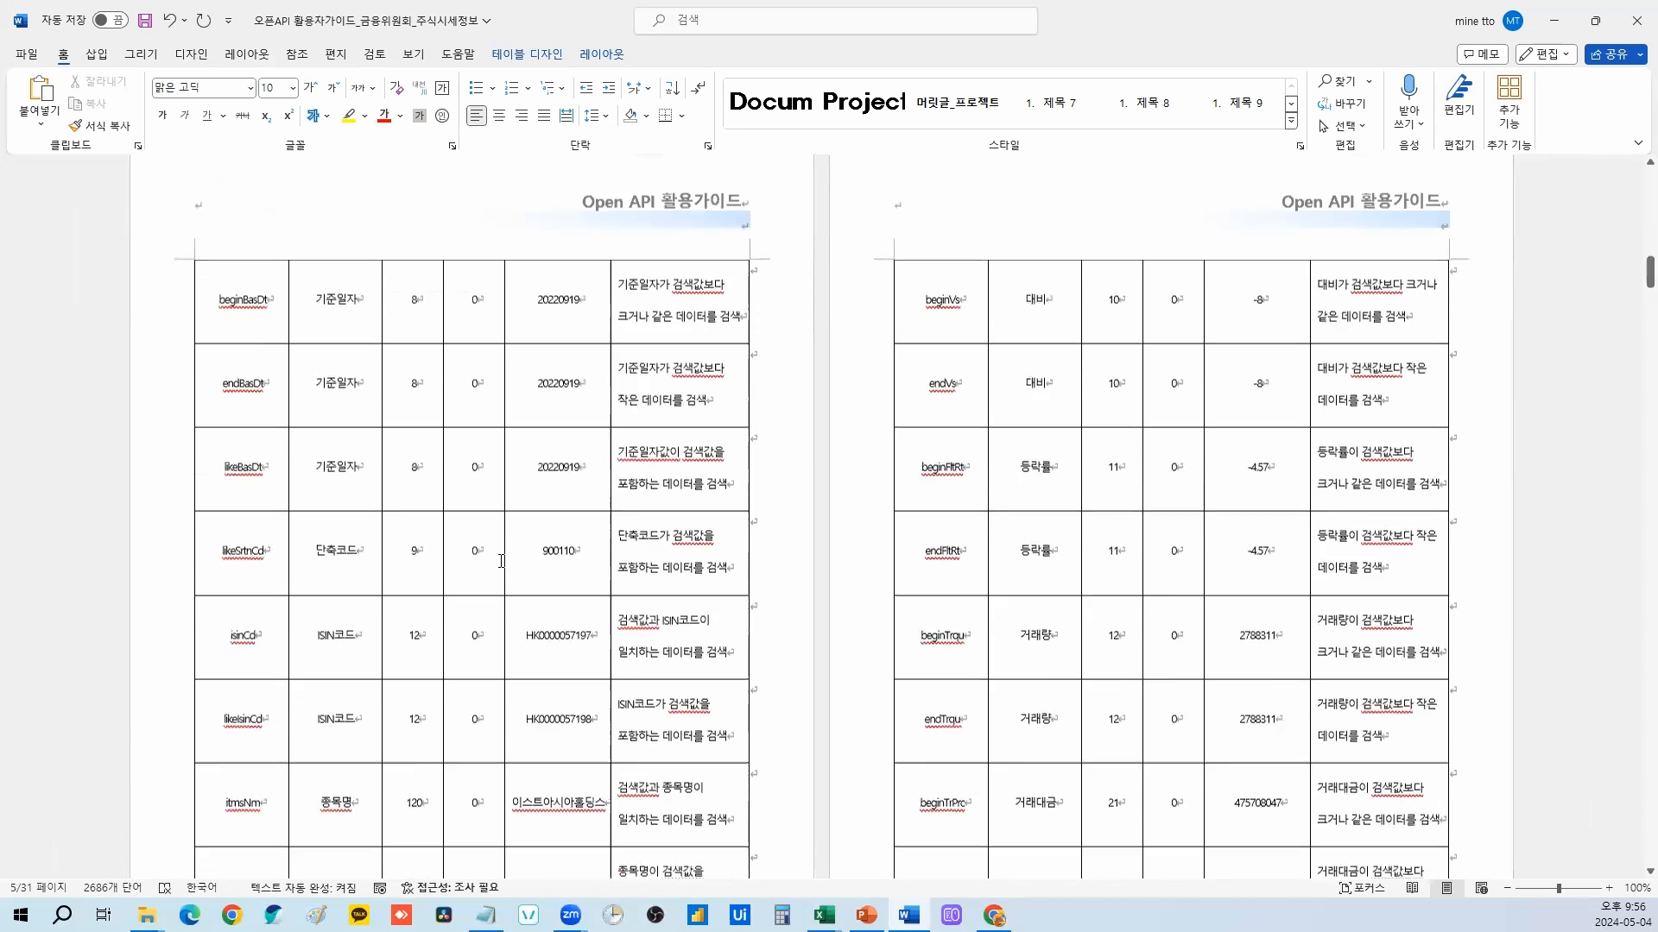
pyautogui.scroll(1, 501, 561)
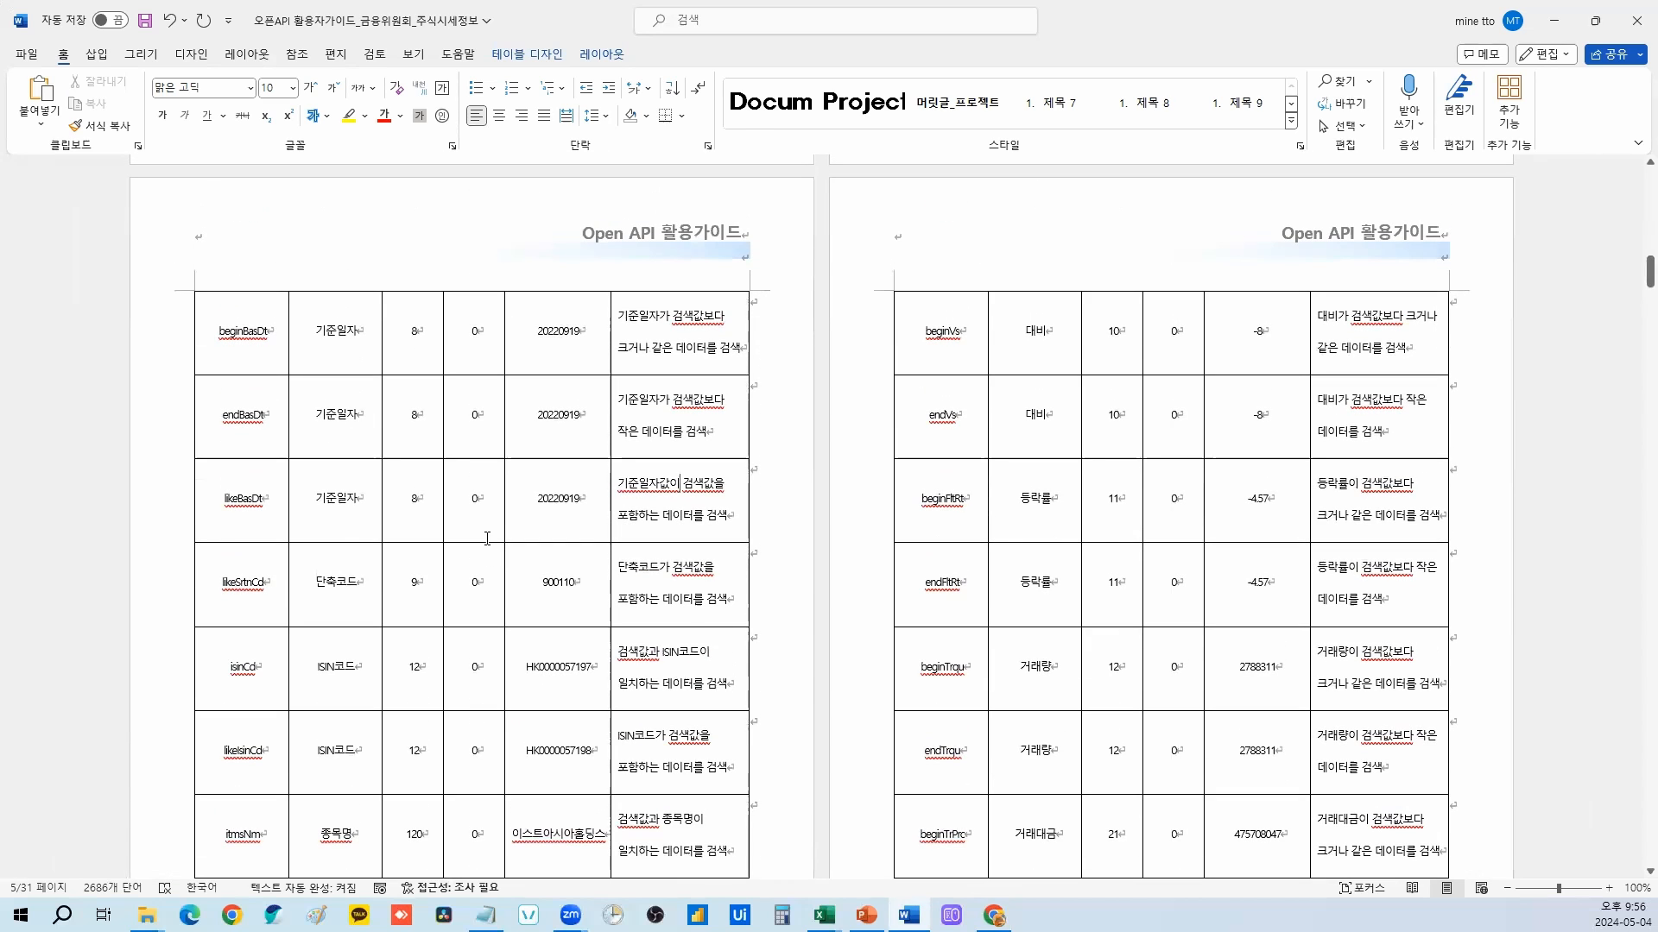
pyautogui.doubleClick(221, 508)
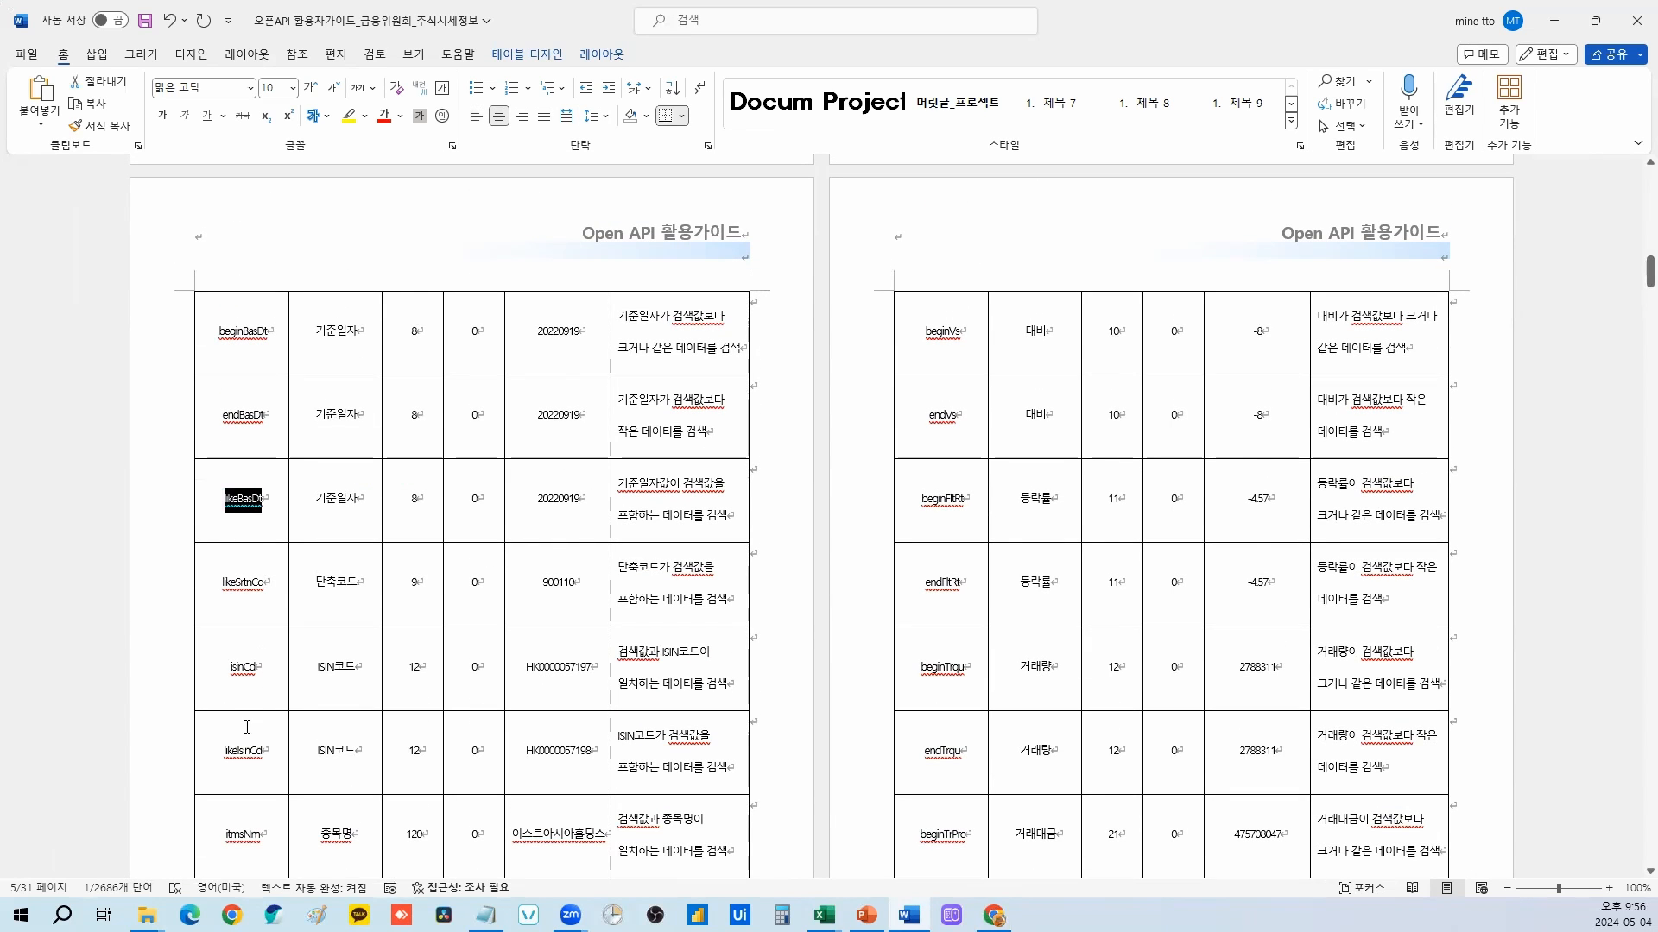
# Step: Highlight the itmsNm and 종목명 cells of the itmsNm row in yellow
pyautogui.scroll(-1, 247, 727)
pyautogui.moveTo(227, 793); pyautogui.dragTo(346, 794)
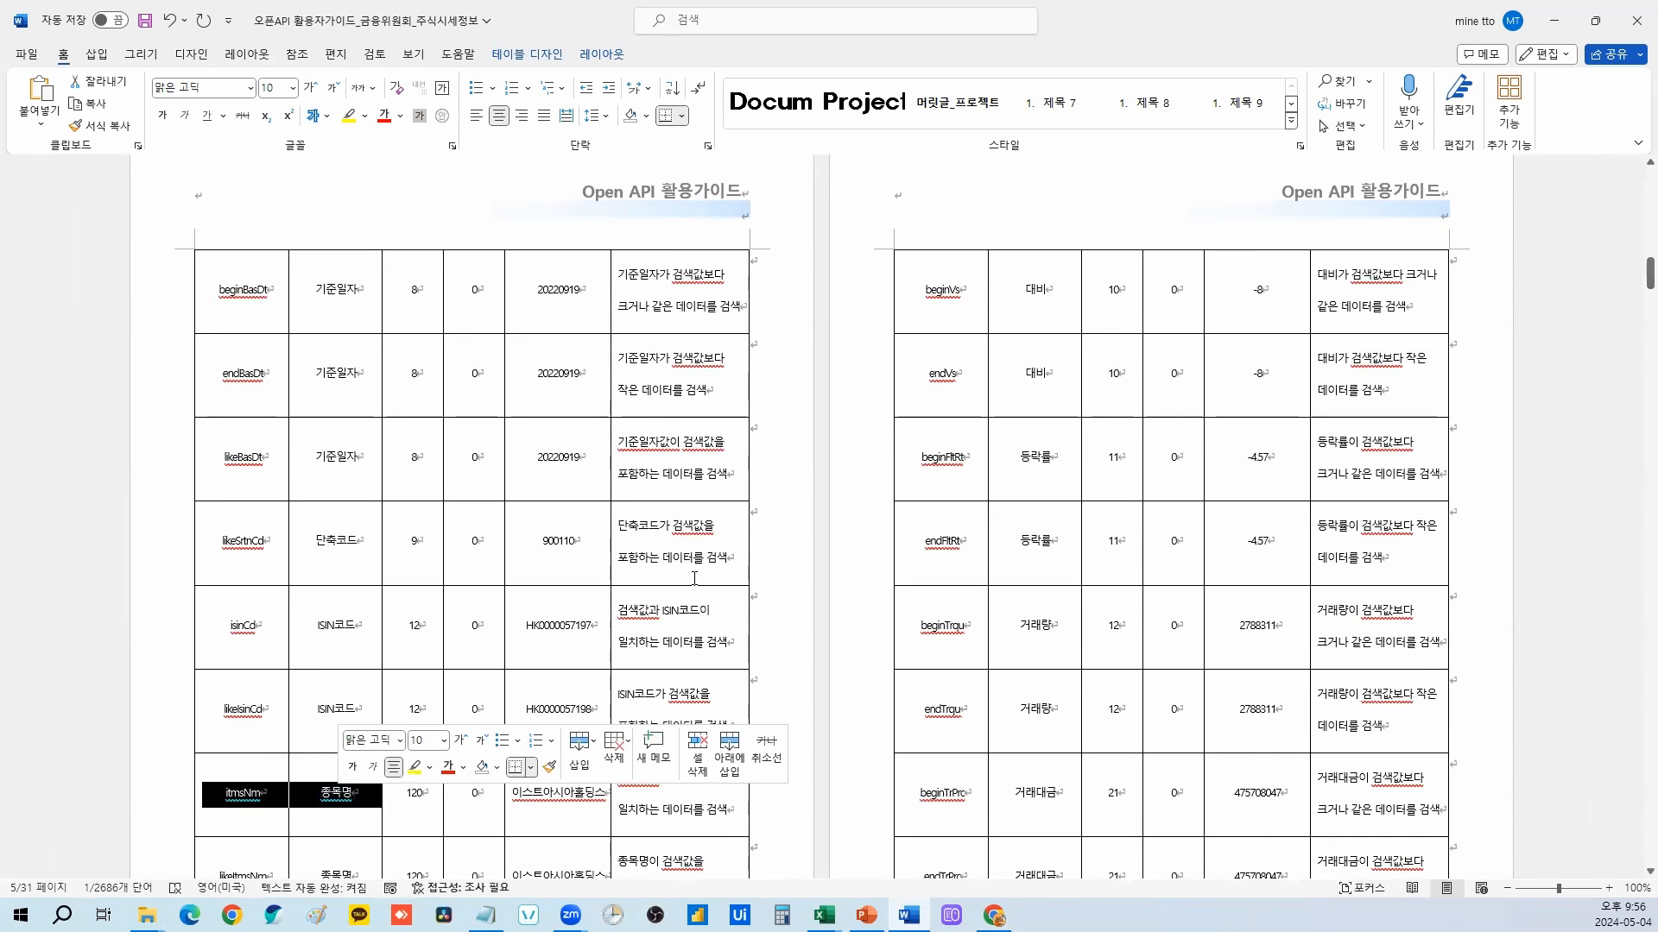
pyautogui.click(349, 115)
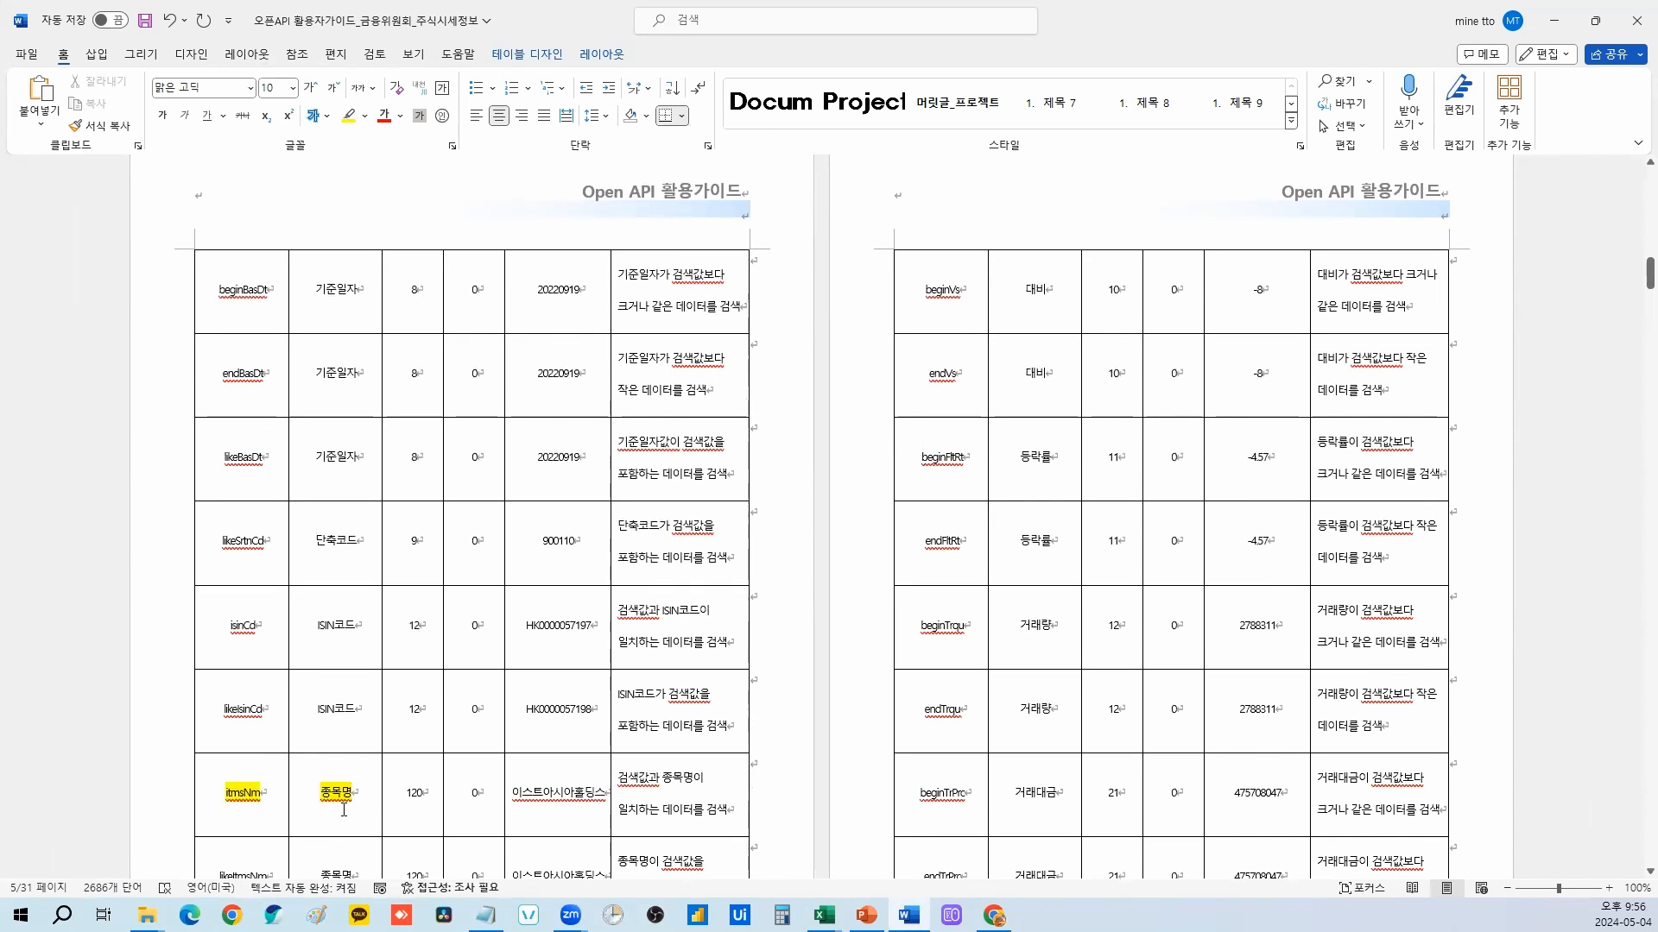
pyautogui.moveTo(226, 792); pyautogui.dragTo(345, 796)
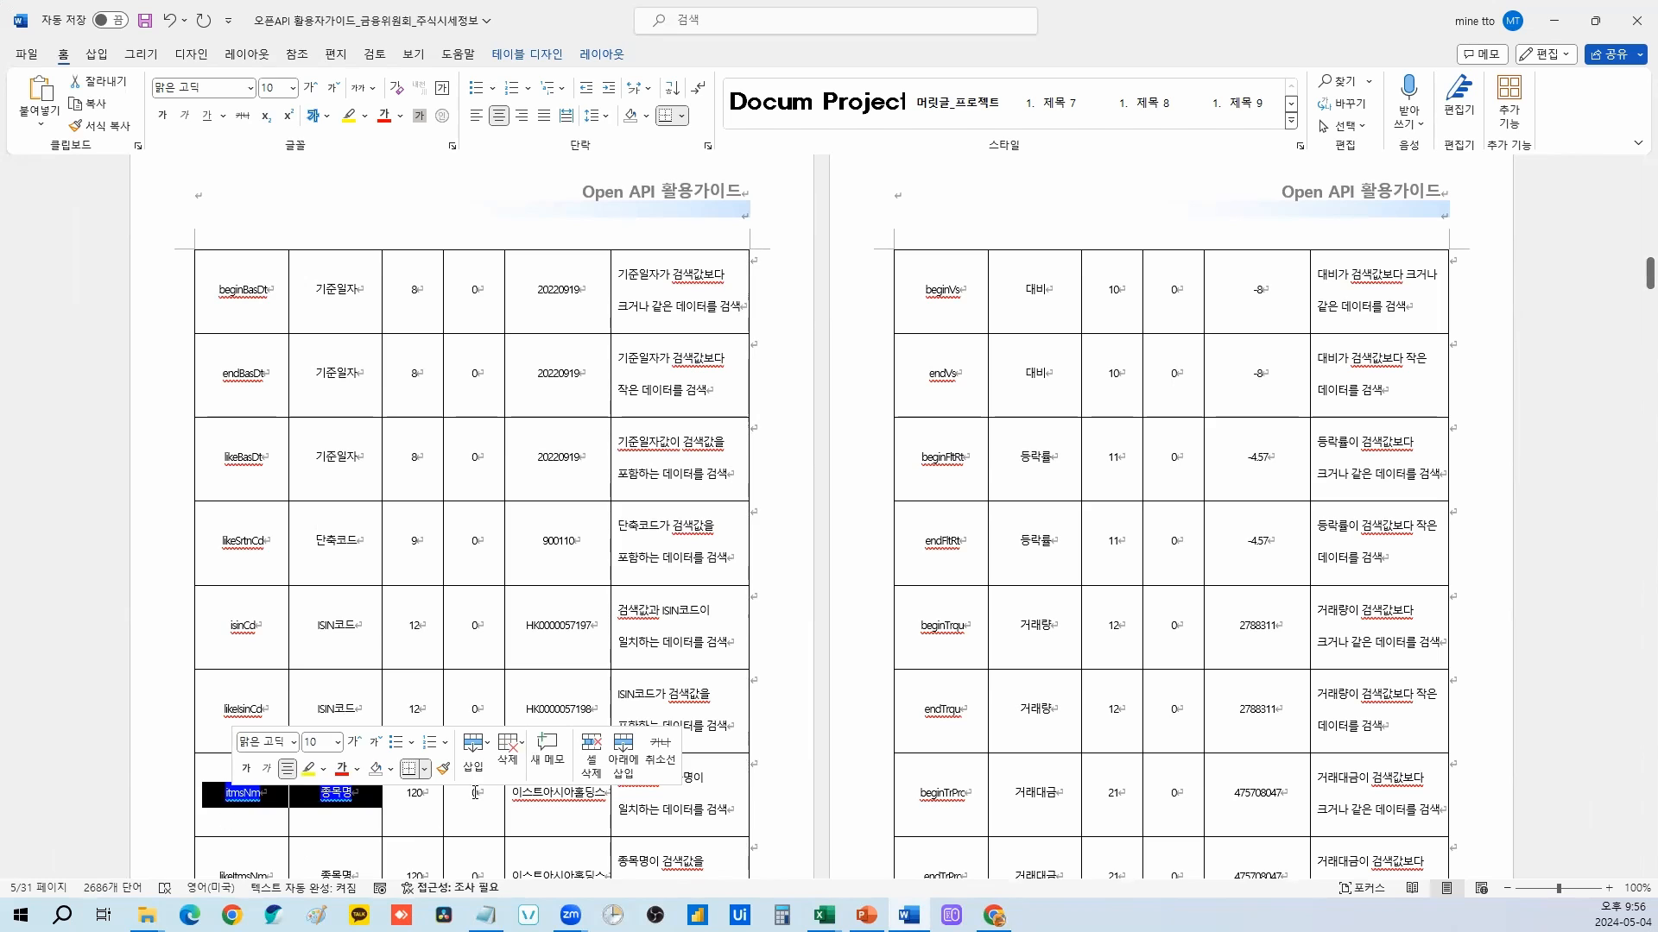
pyautogui.click(628, 757)
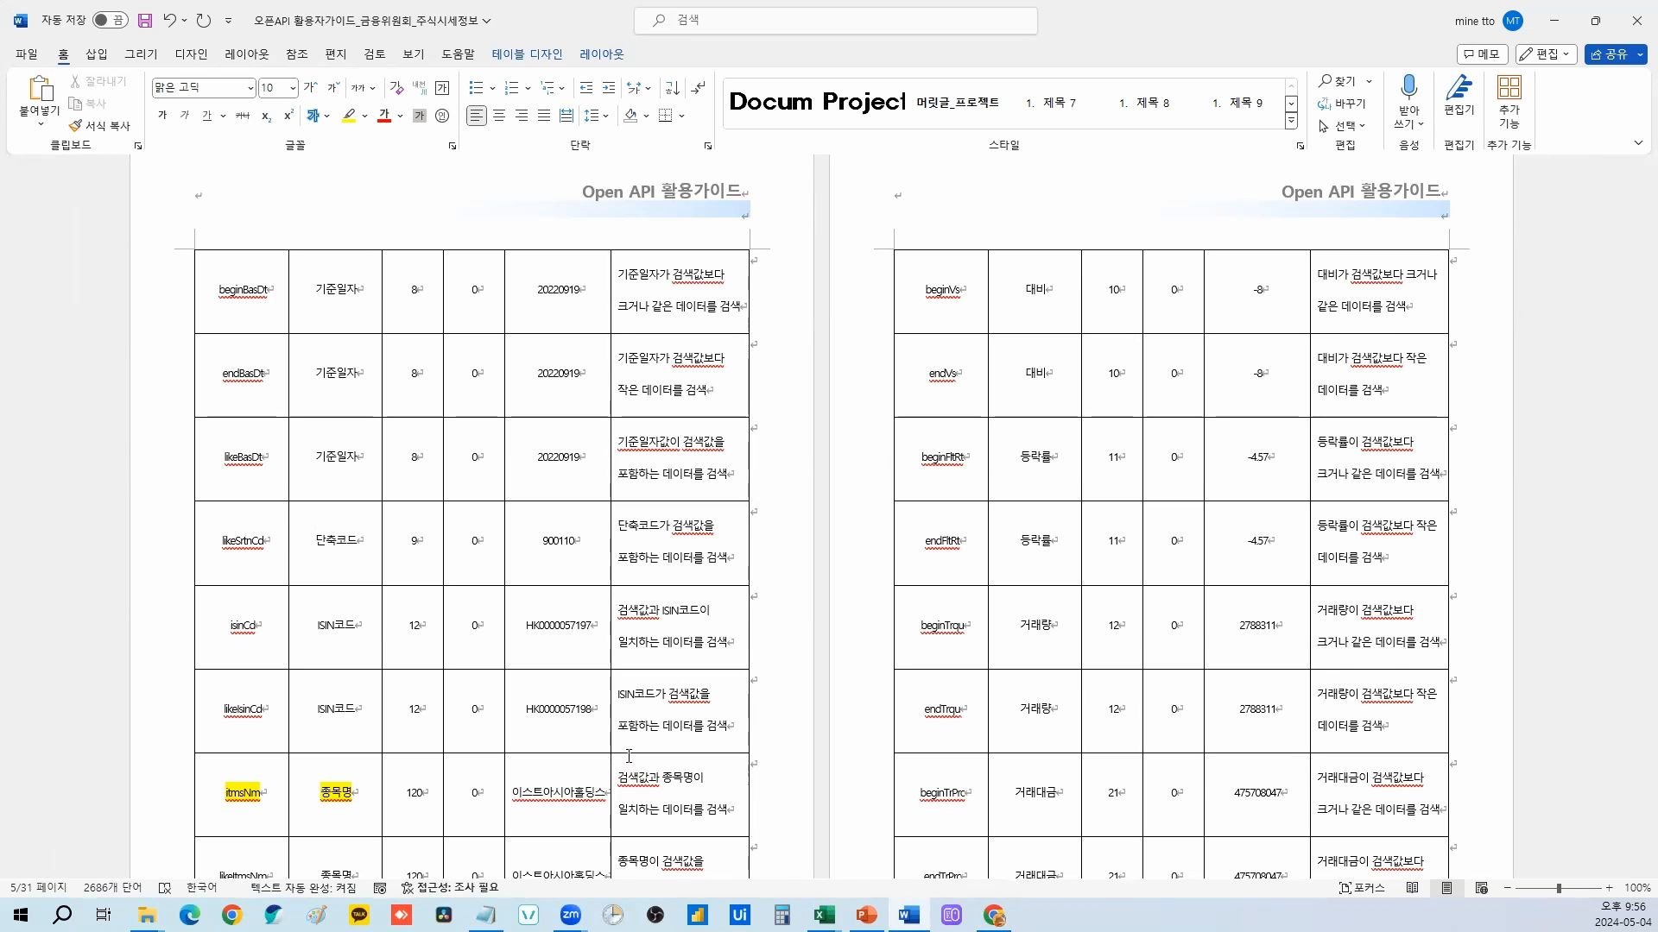
# Step: Reselect the itmsNm and 종목명 cells, and select the numOfRows and pageNo rows across to 항목구분 on page 4
pyautogui.doubleClick(243, 792)
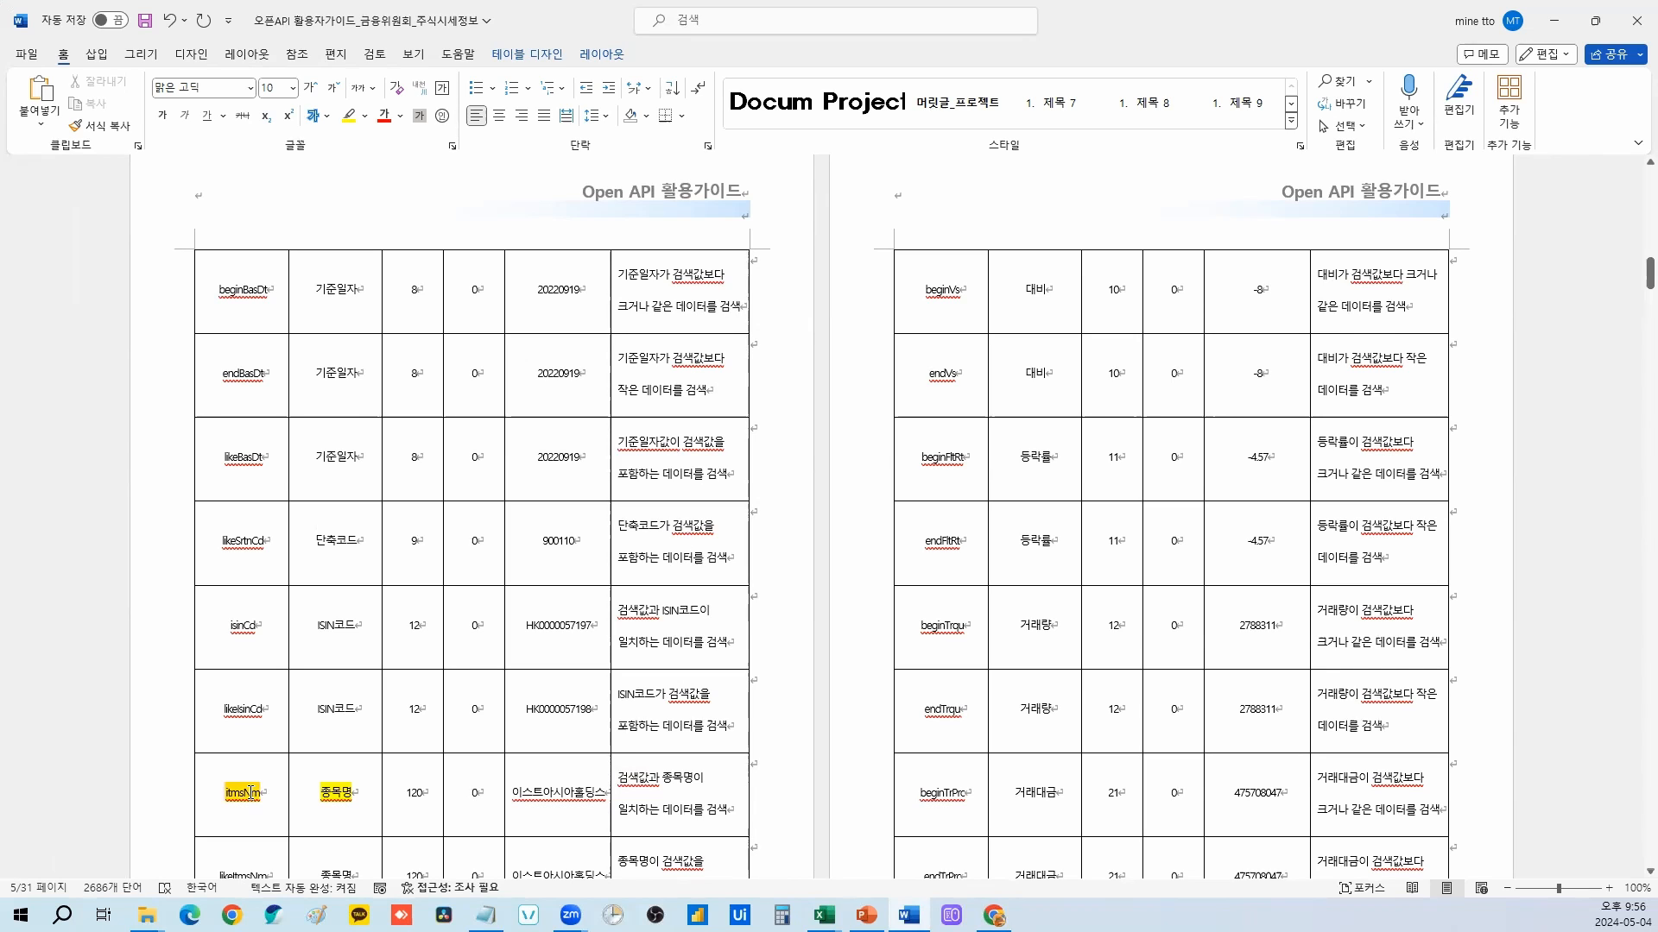
pyautogui.keyDown('shift'); pyautogui.click(308, 795); pyautogui.keyUp('shift')
pyautogui.scroll(6, 910, 461)
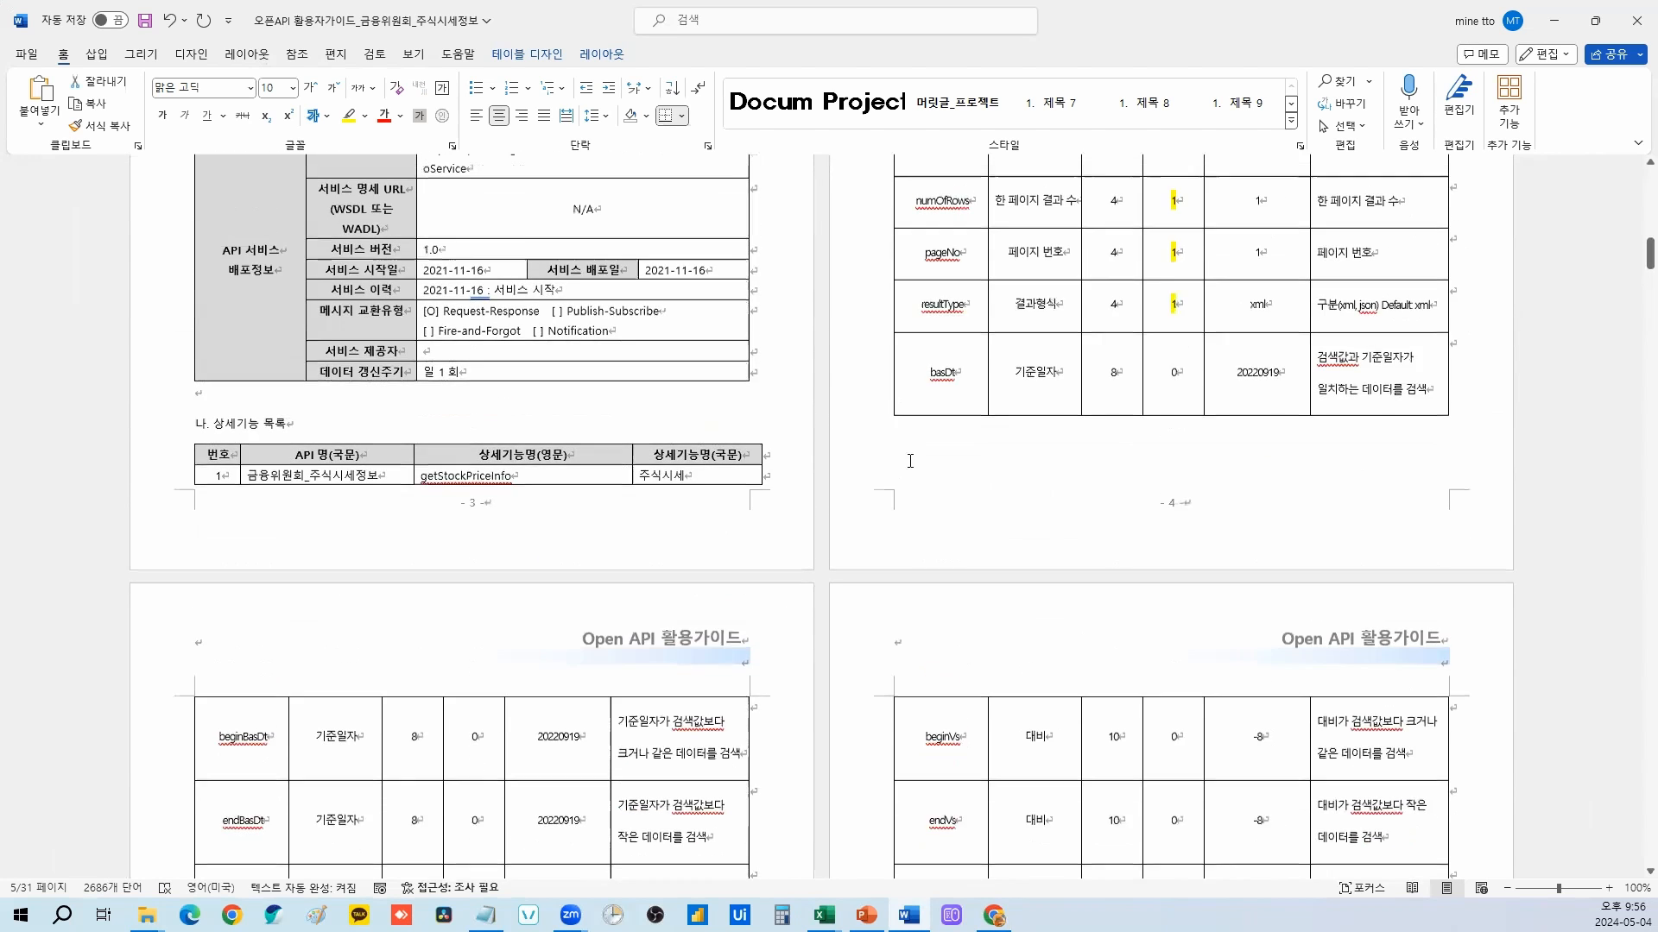
pyautogui.scroll(3, 910, 461)
pyautogui.doubleClick(946, 417)
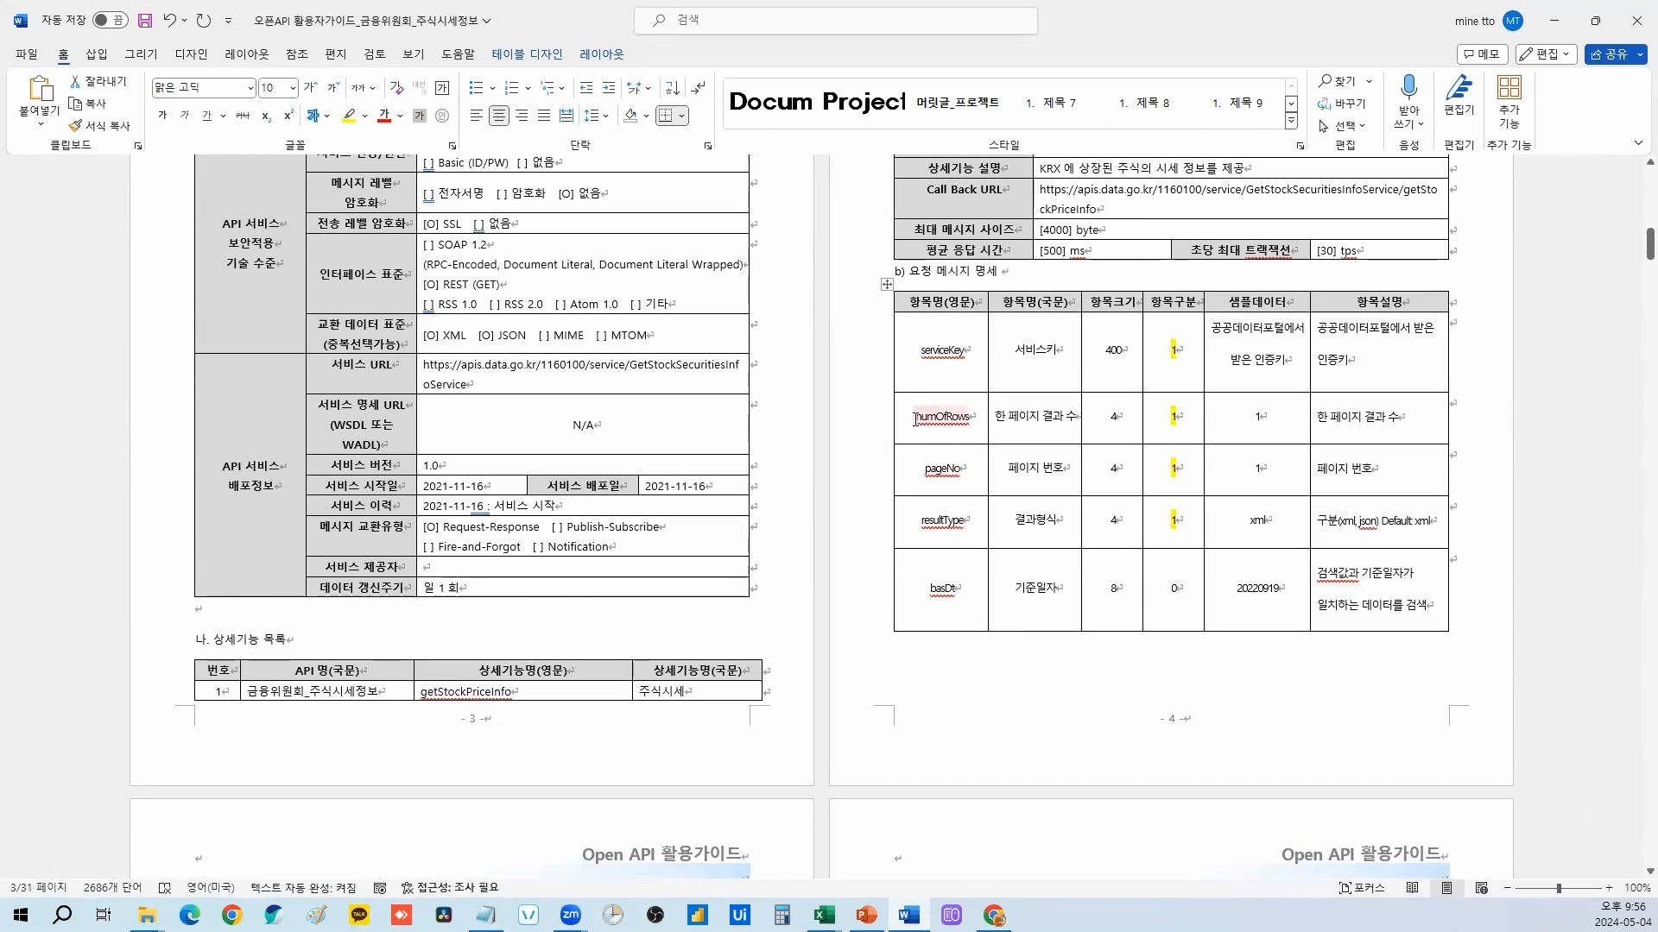
pyautogui.doubleClick(954, 469)
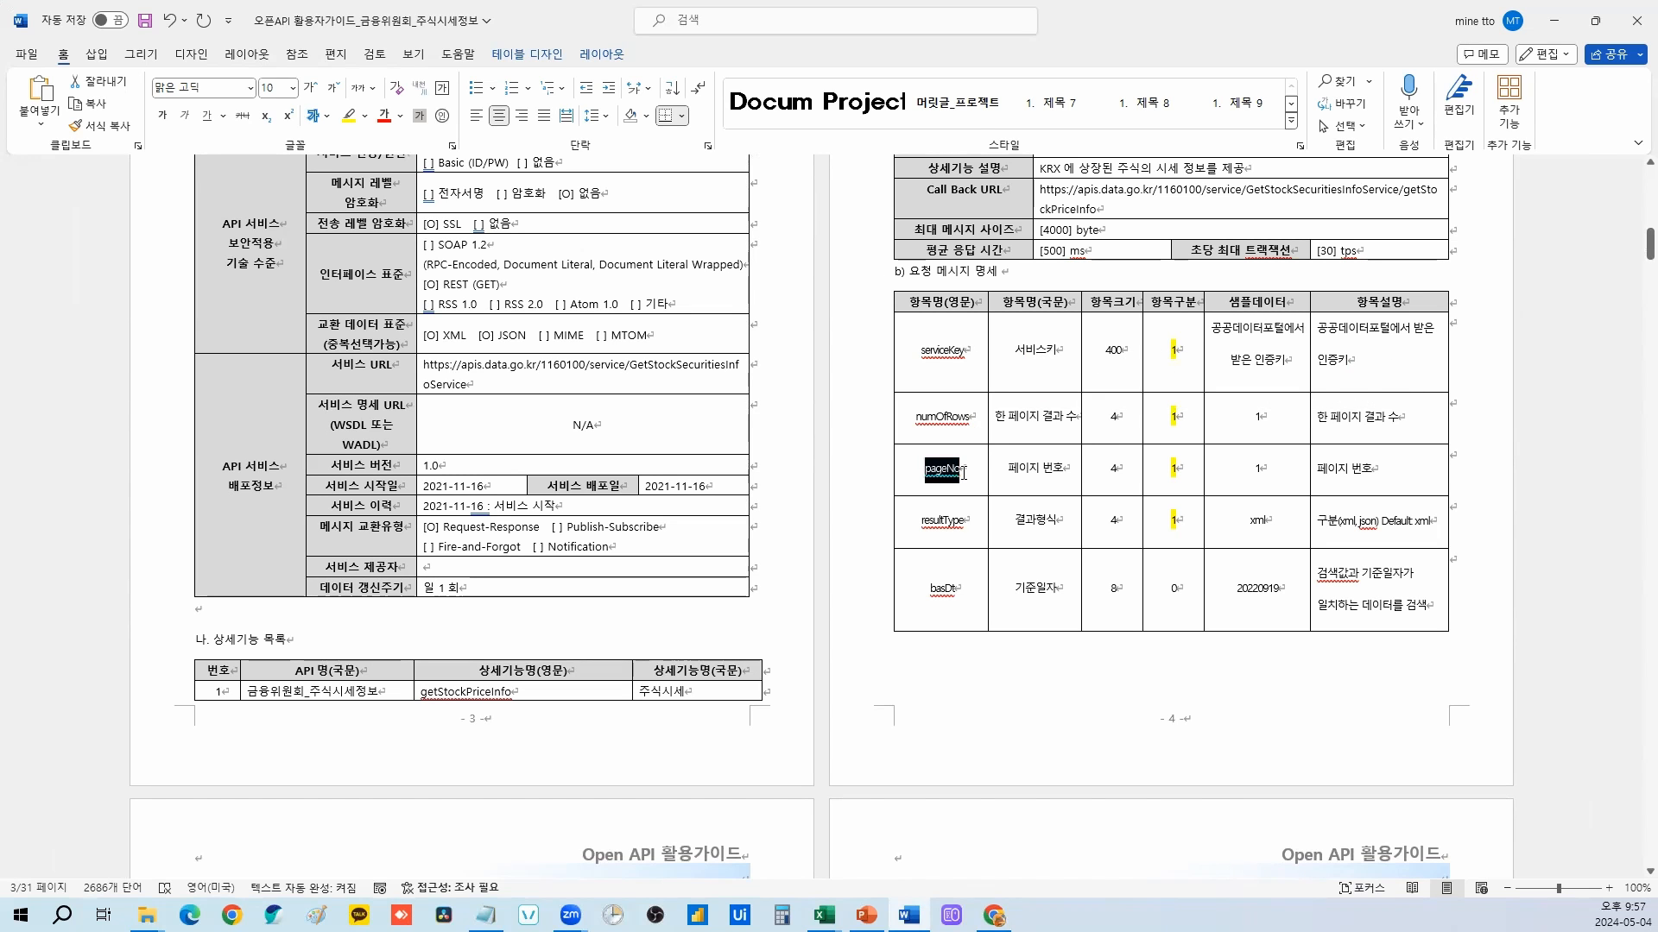
pyautogui.moveTo(1179, 472); pyautogui.dragTo(948, 418)
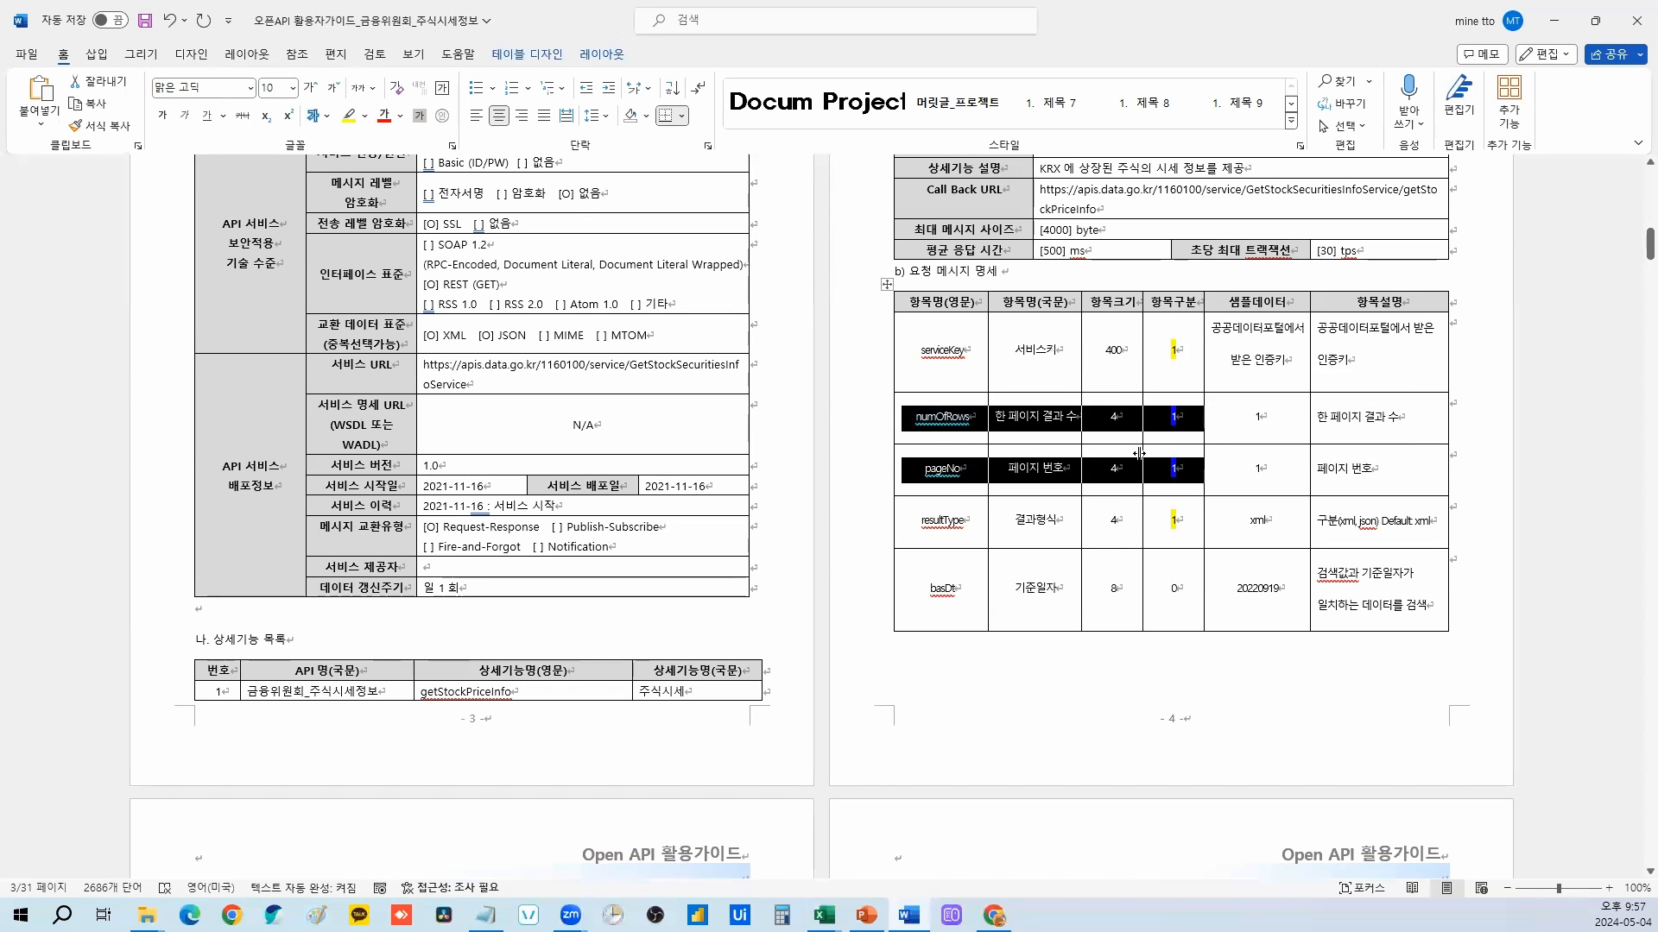
# Step: Select the request parameter rows from serviceKey to basDt across to 항목구분 and return to the itmsNm page
pyautogui.scroll(-1, 1139, 453)
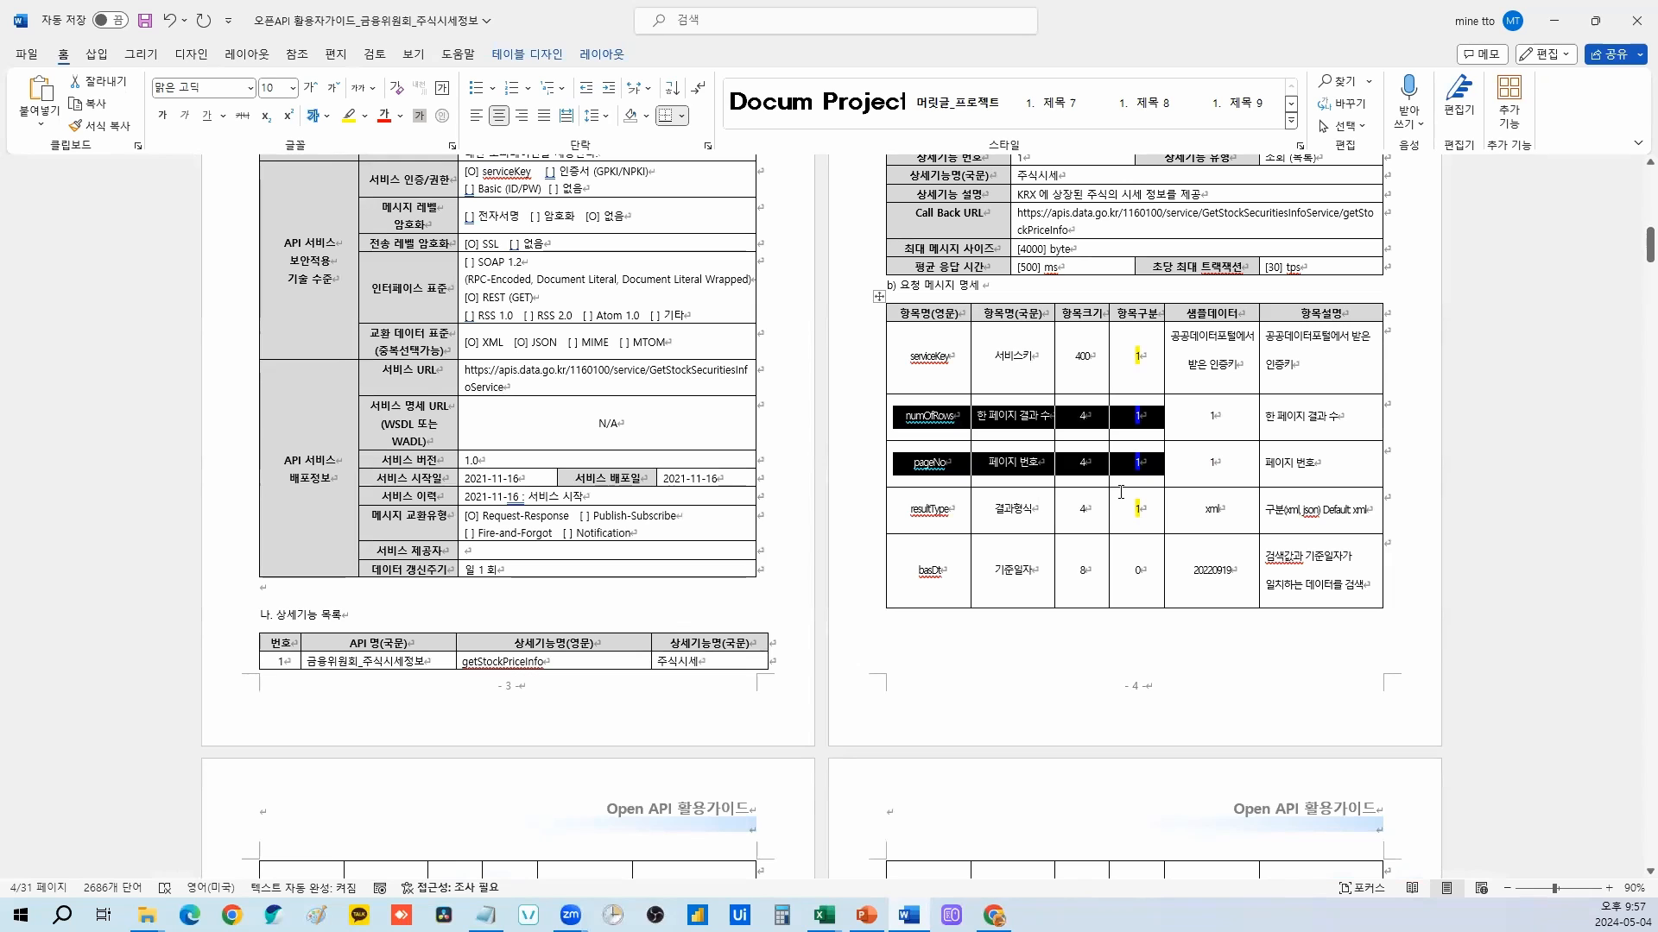
pyautogui.click(915, 370)
pyautogui.moveTo(906, 363); pyautogui.dragTo(1127, 574)
pyautogui.scroll(-5, 375, 668)
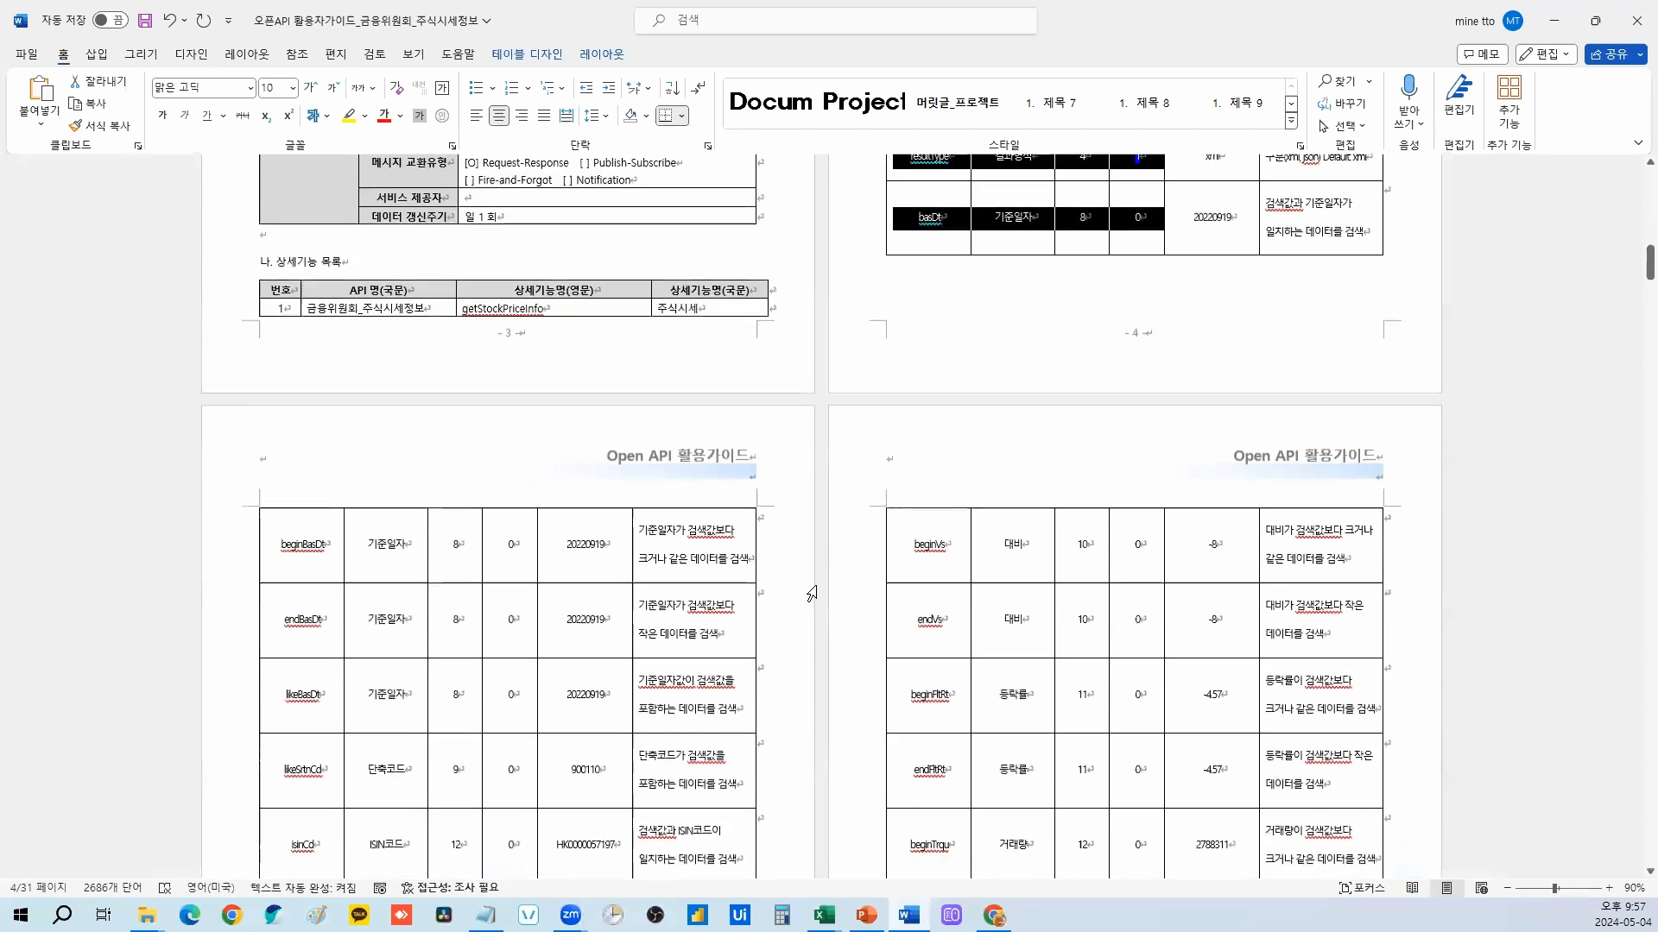
pyautogui.scroll(-1, 337, 717)
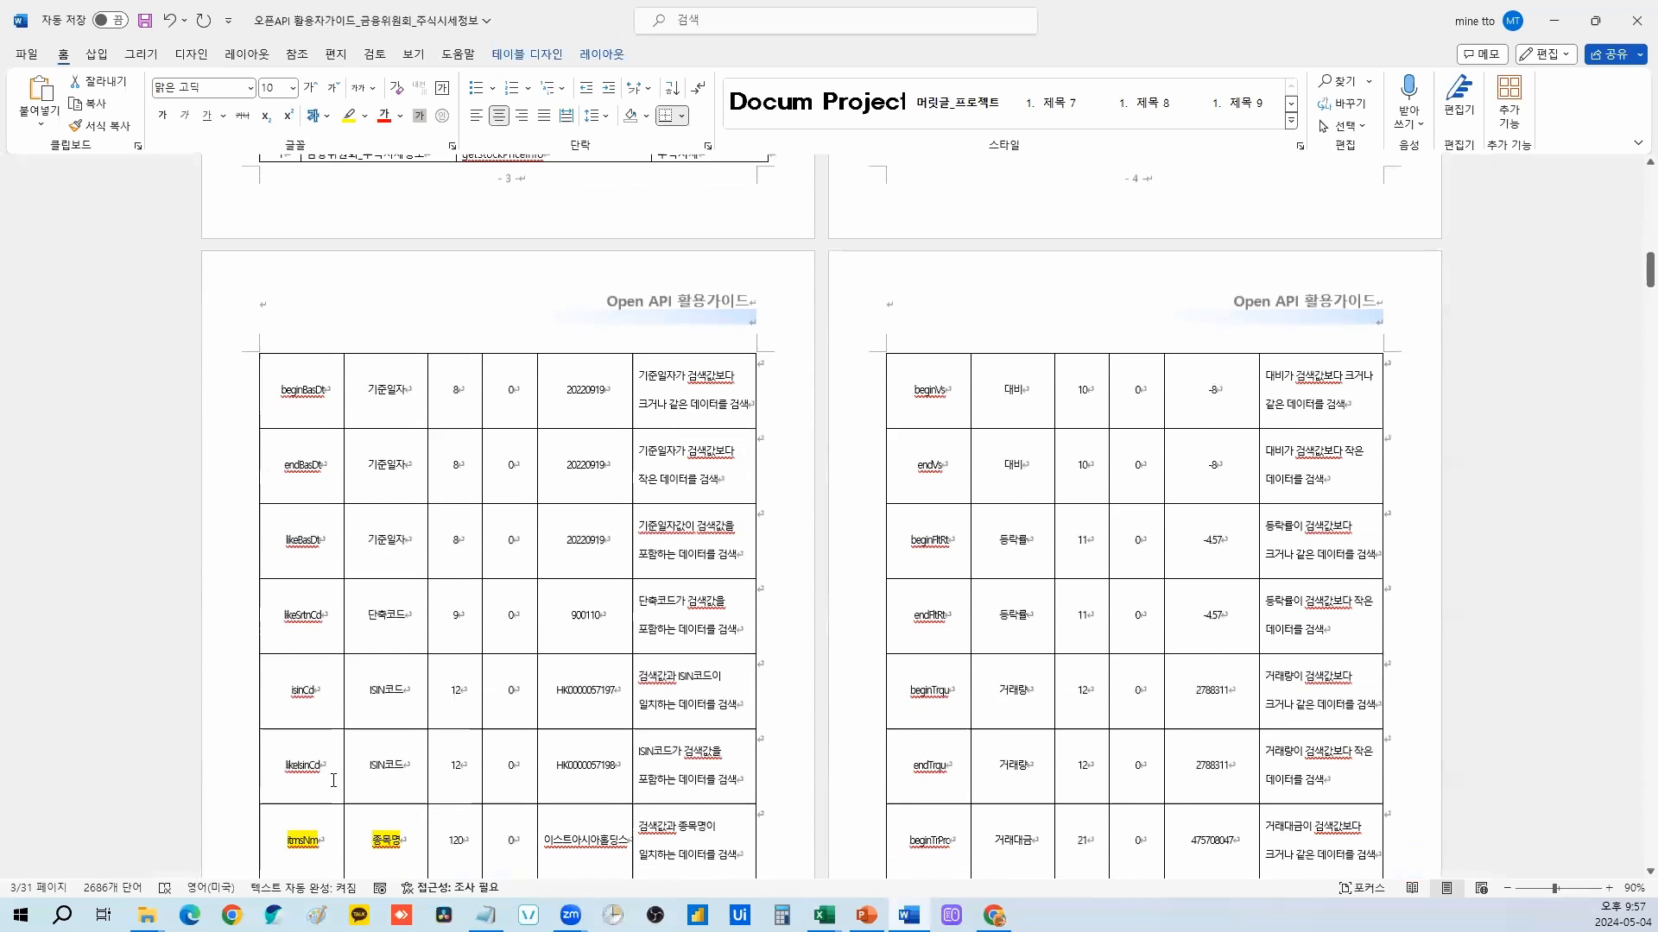
pyautogui.scroll(1, 342, 766)
pyautogui.scroll(-2, 344, 759)
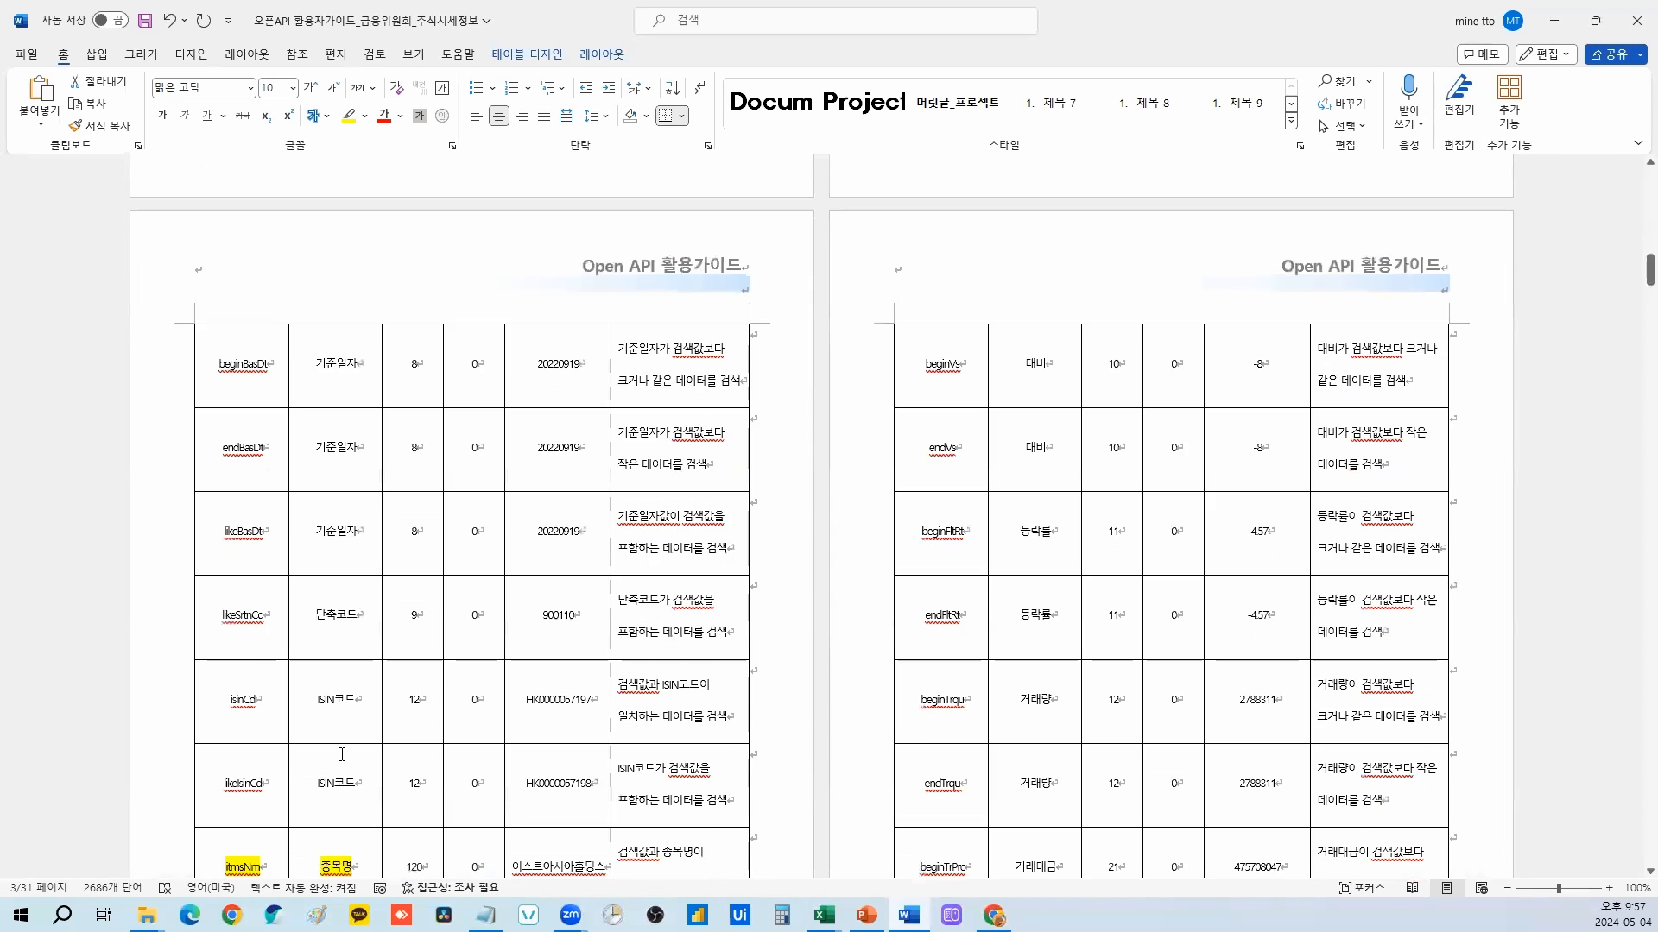
# Step: Examine the itmsNm row again, checking its name, sample value and exact-match search description
pyautogui.doubleClick(252, 775)
pyautogui.click(324, 820)
pyautogui.click(574, 742)
pyautogui.scroll(-1, 741, 672)
pyautogui.click(741, 672)
pyautogui.scroll(-2, 741, 671)
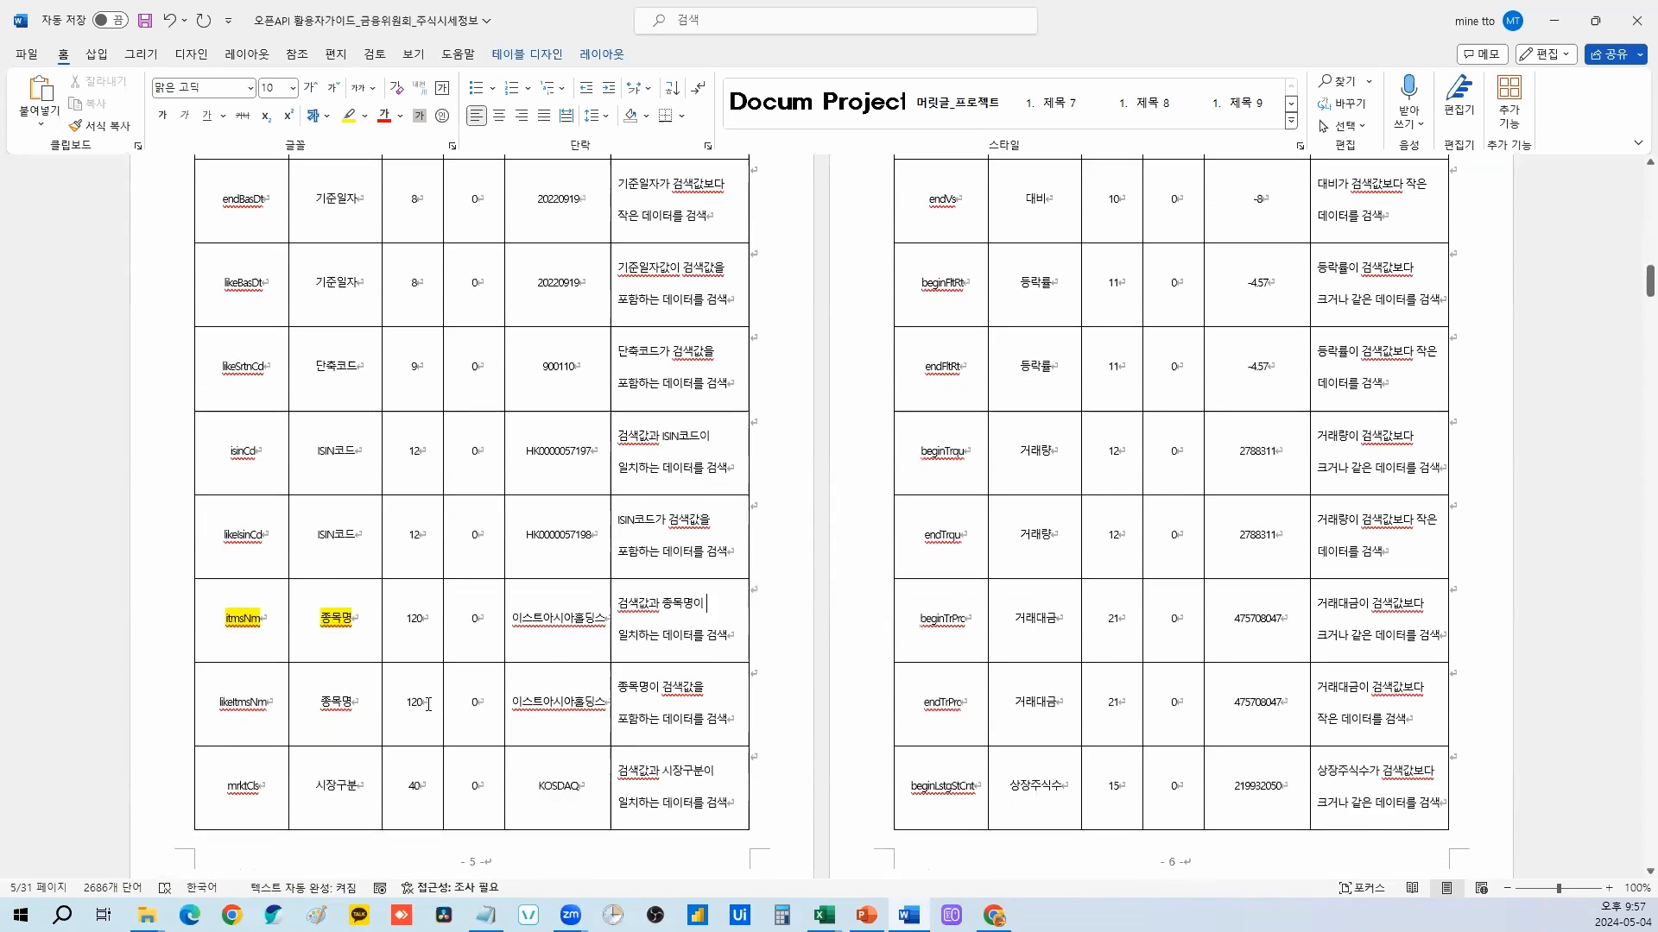
# Step: Highlight the likeItmsNm parameter name in yellow
pyautogui.moveTo(273, 708); pyautogui.dragTo(215, 704)
pyautogui.click(247, 706)
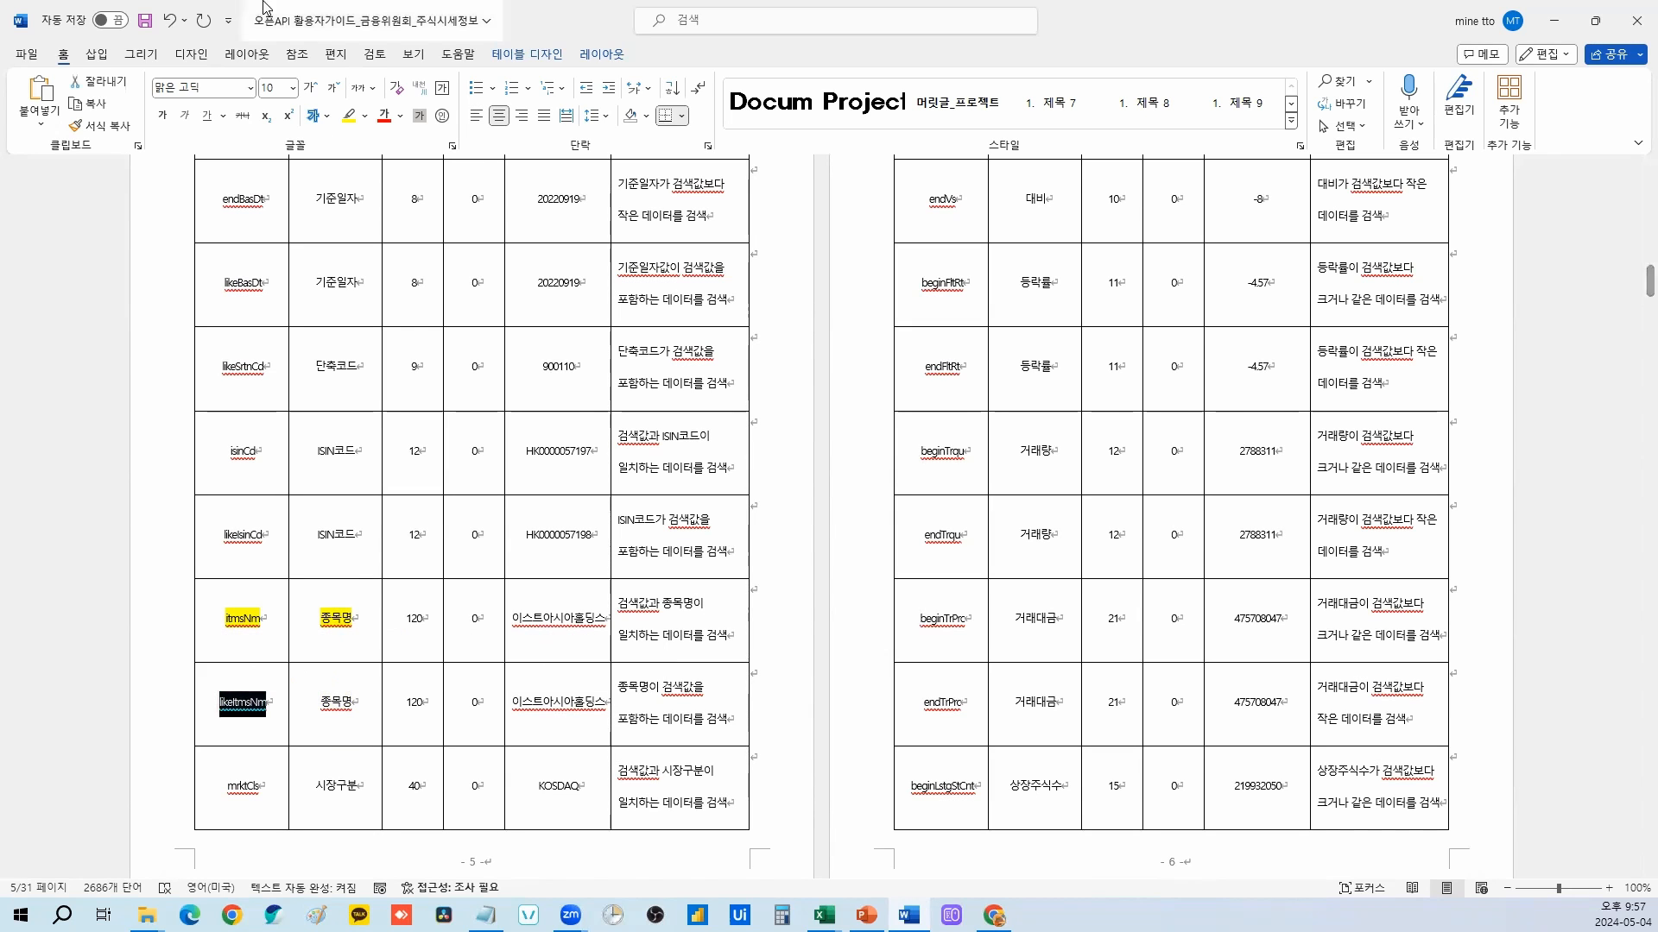
pyautogui.click(349, 116)
pyautogui.scroll(-2, 1022, 669)
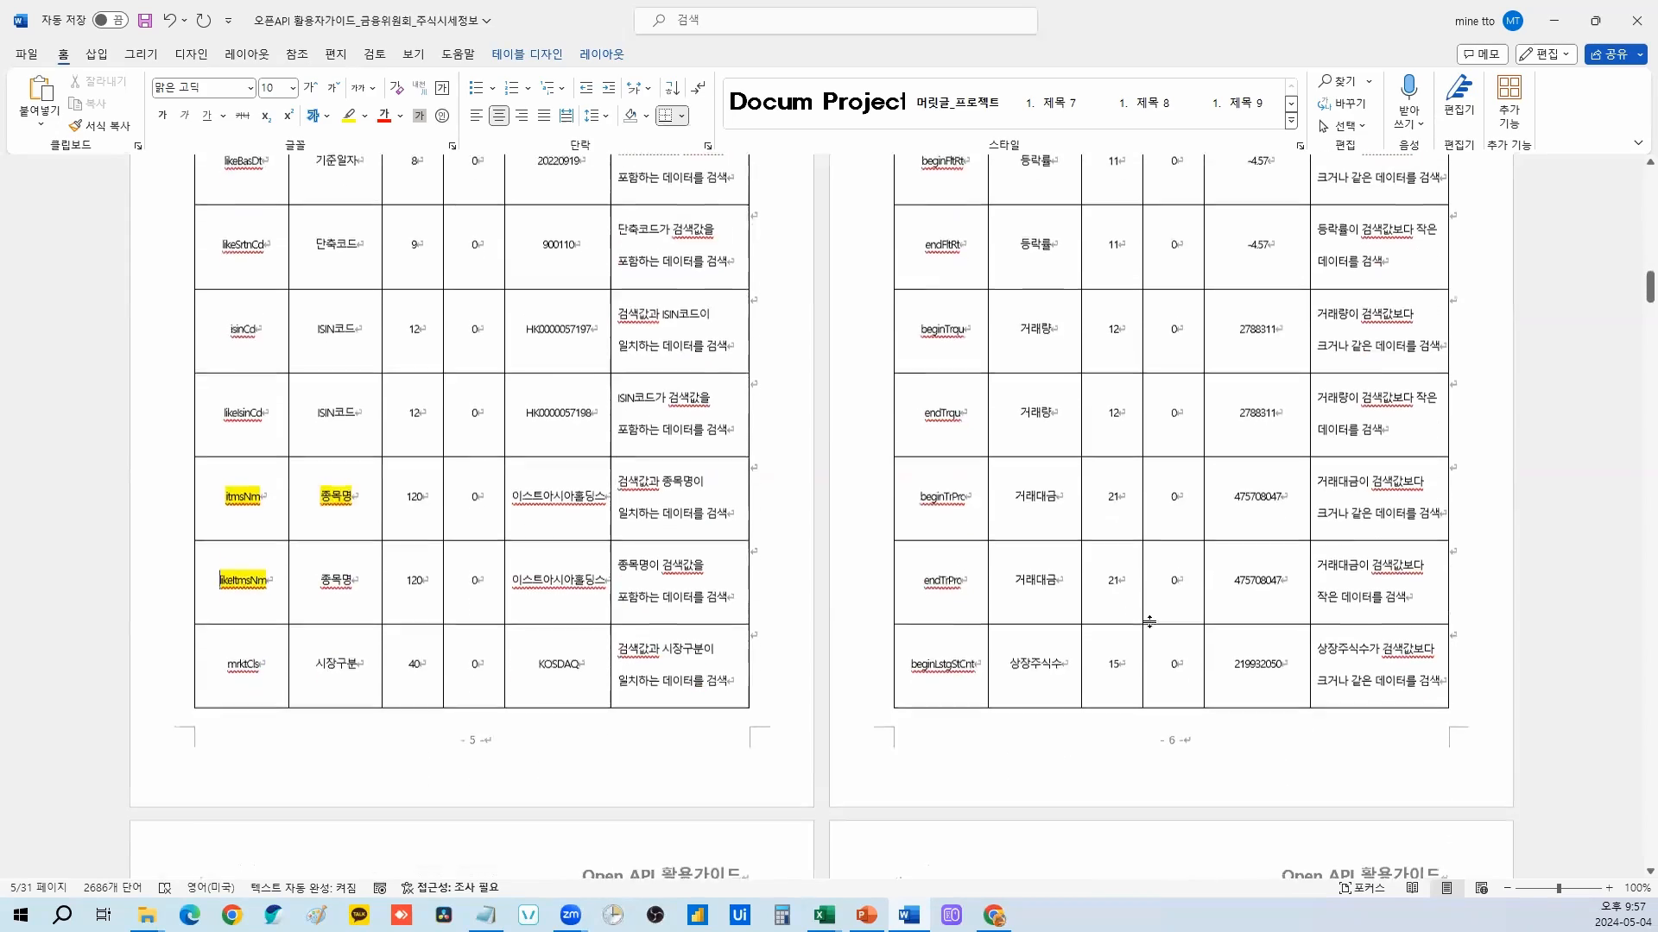
# Step: Find the 요청/응답 메시지 예제 section on page 9 and examine the sample request URL and response message
pyautogui.keyDown('ctrl'); pyautogui.scroll(-1, 1019, 561); pyautogui.keyUp('ctrl')
pyautogui.scroll(-8, 1018, 492)
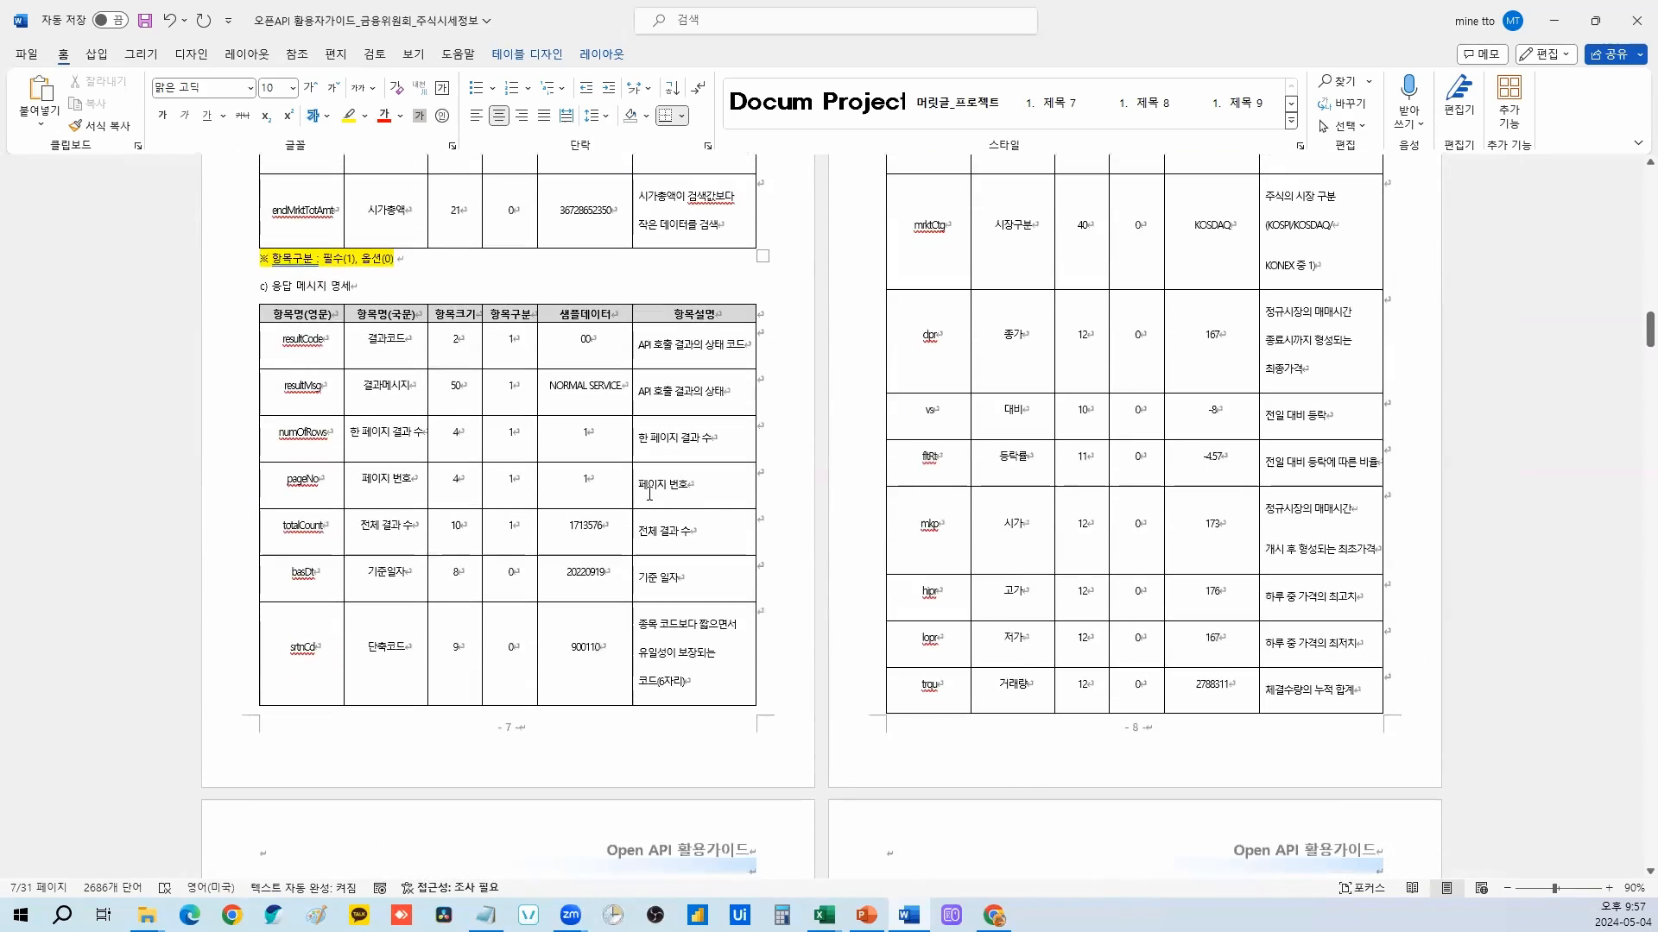
pyautogui.scroll(-8, 650, 494)
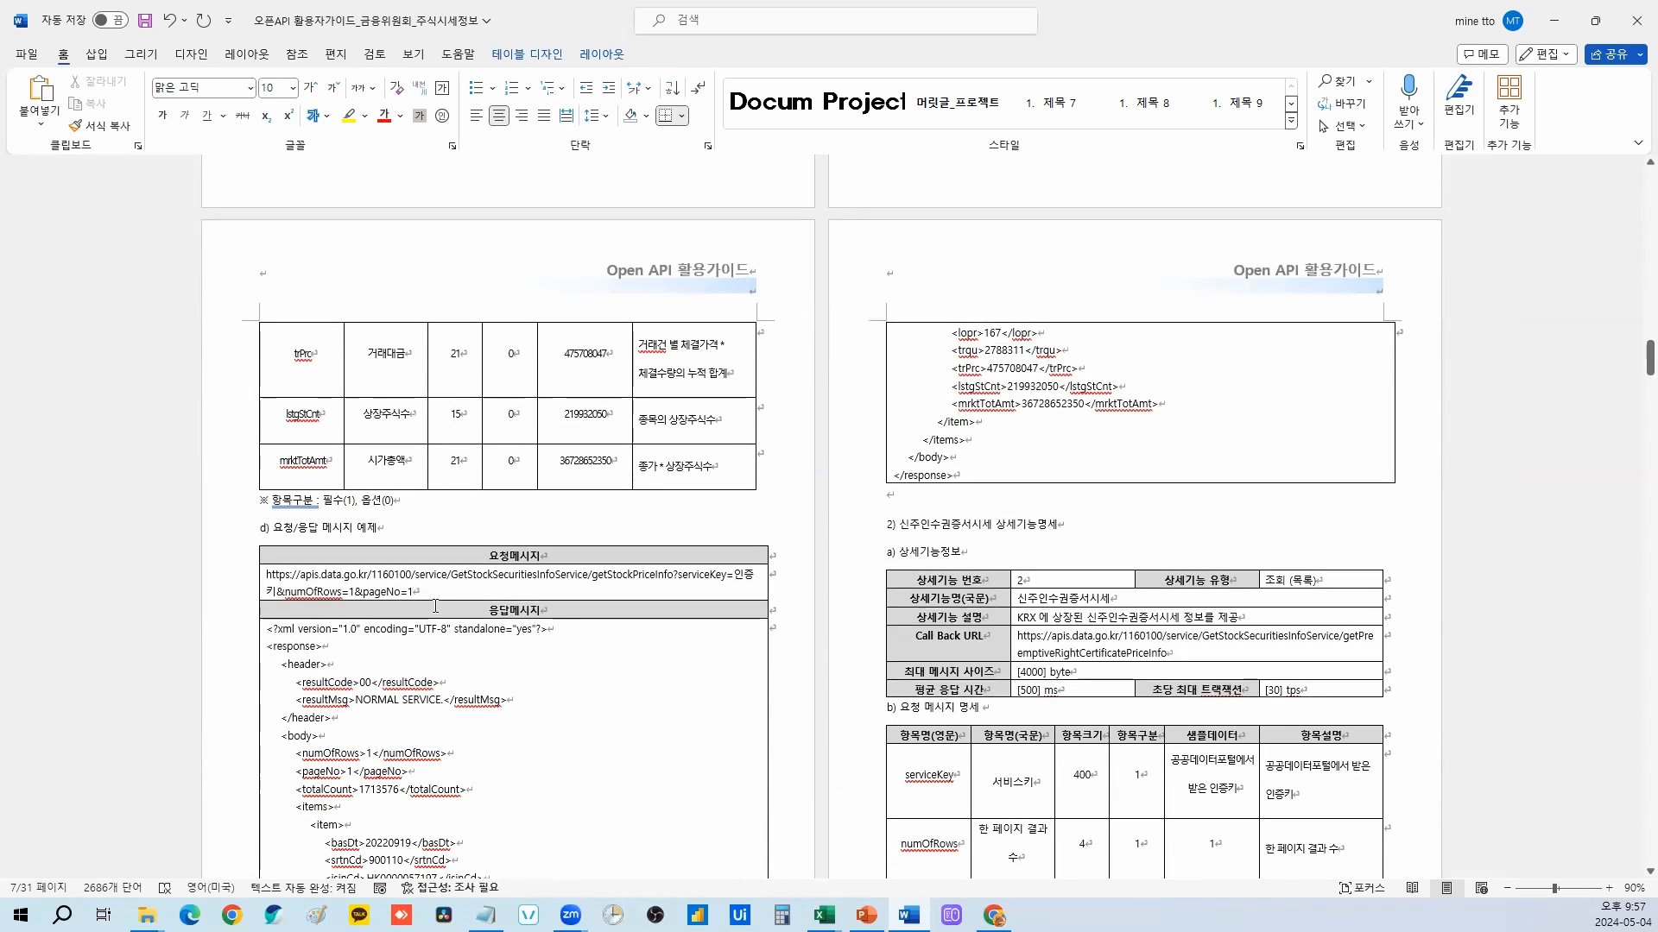
pyautogui.moveTo(442, 592); pyautogui.dragTo(266, 575)
pyautogui.click(516, 553)
pyautogui.moveTo(414, 593); pyautogui.dragTo(266, 577)
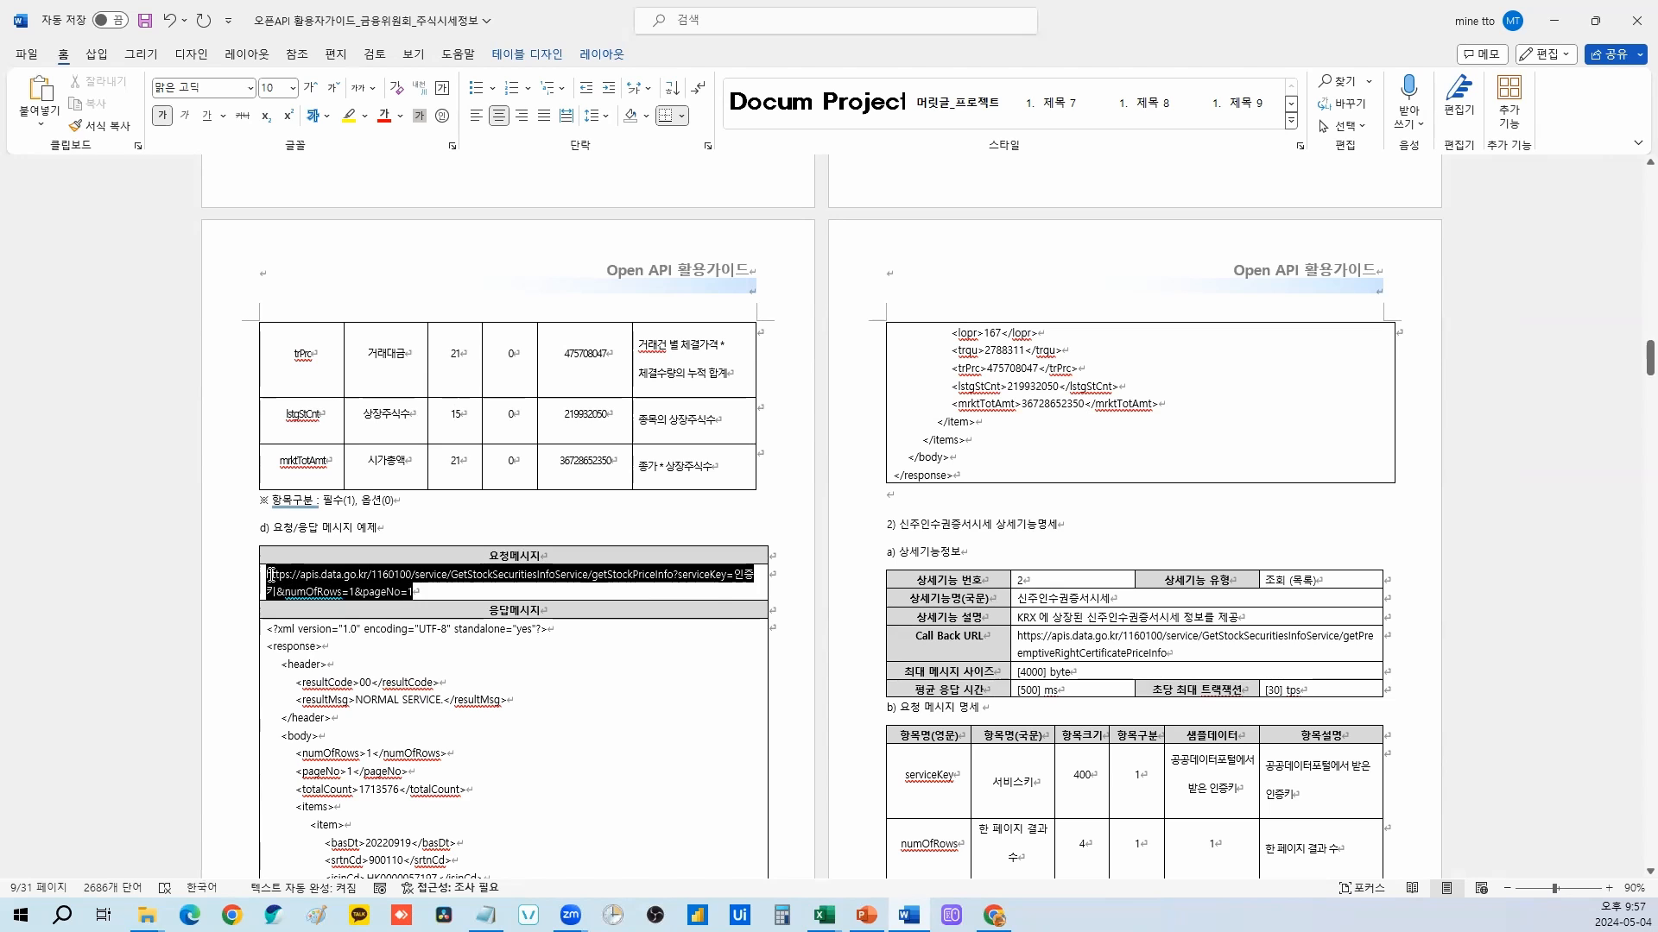
pyautogui.click(403, 701)
pyautogui.scroll(-1, 1019, 366)
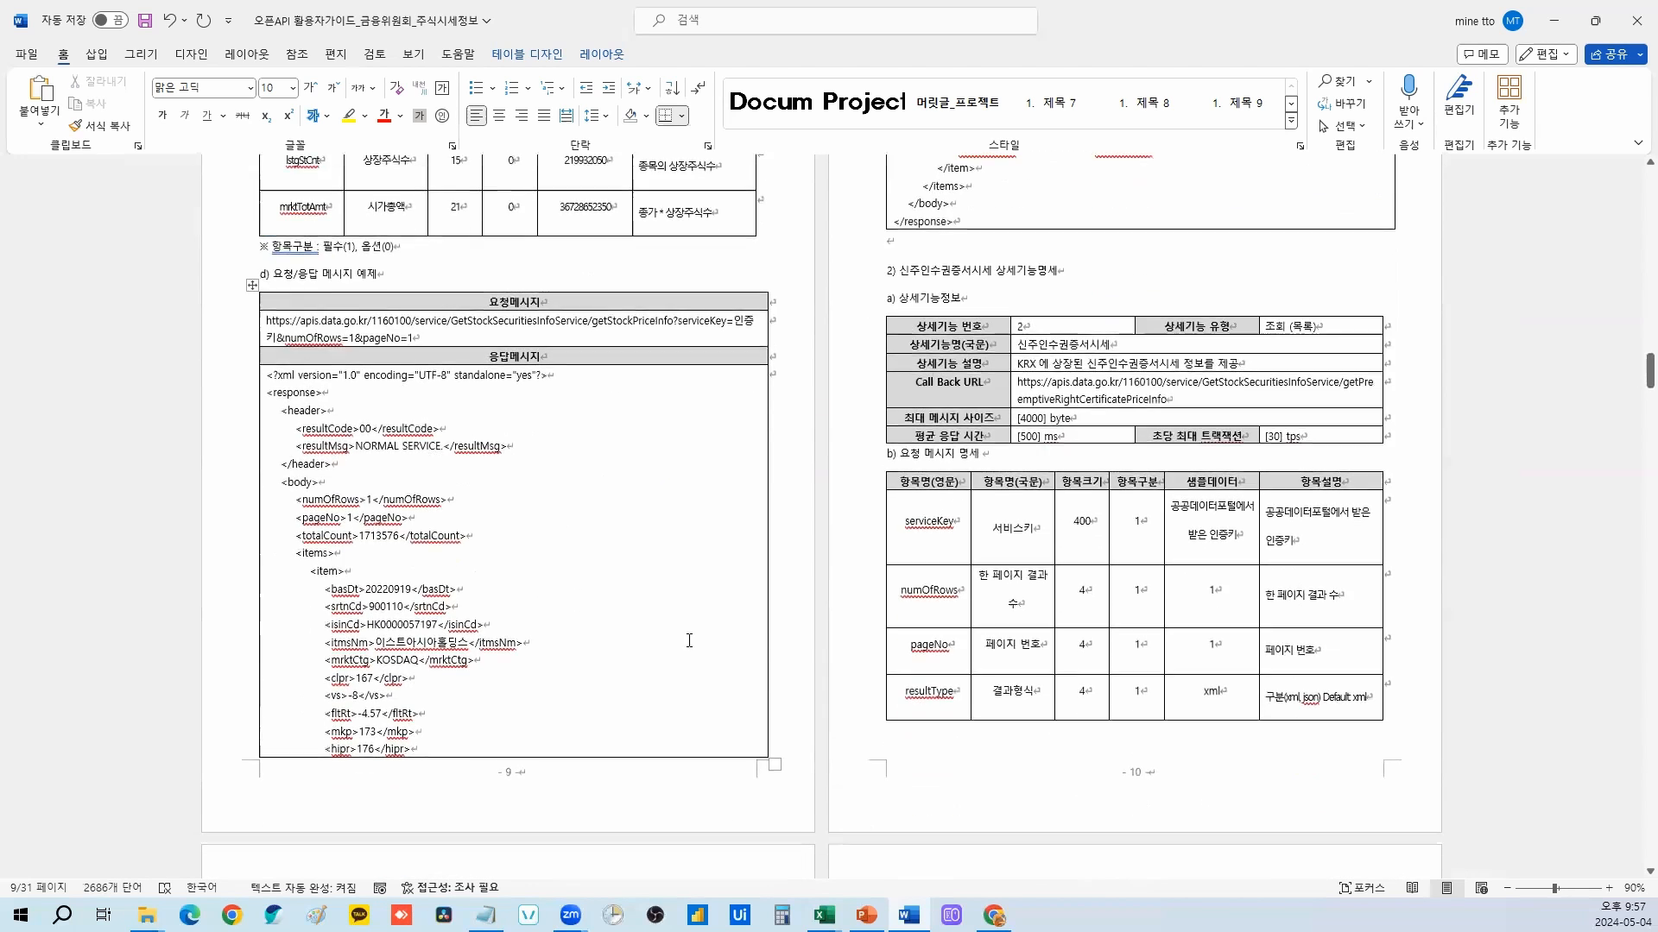
# Step: Copy the sample request URL from the 요청메시지 row and load it in a new Chrome browser tab
pyautogui.scroll(1, 1019, 366)
pyautogui.moveTo(435, 555); pyautogui.dragTo(266, 538)
pyautogui.hotkey('ctrl', 'c')
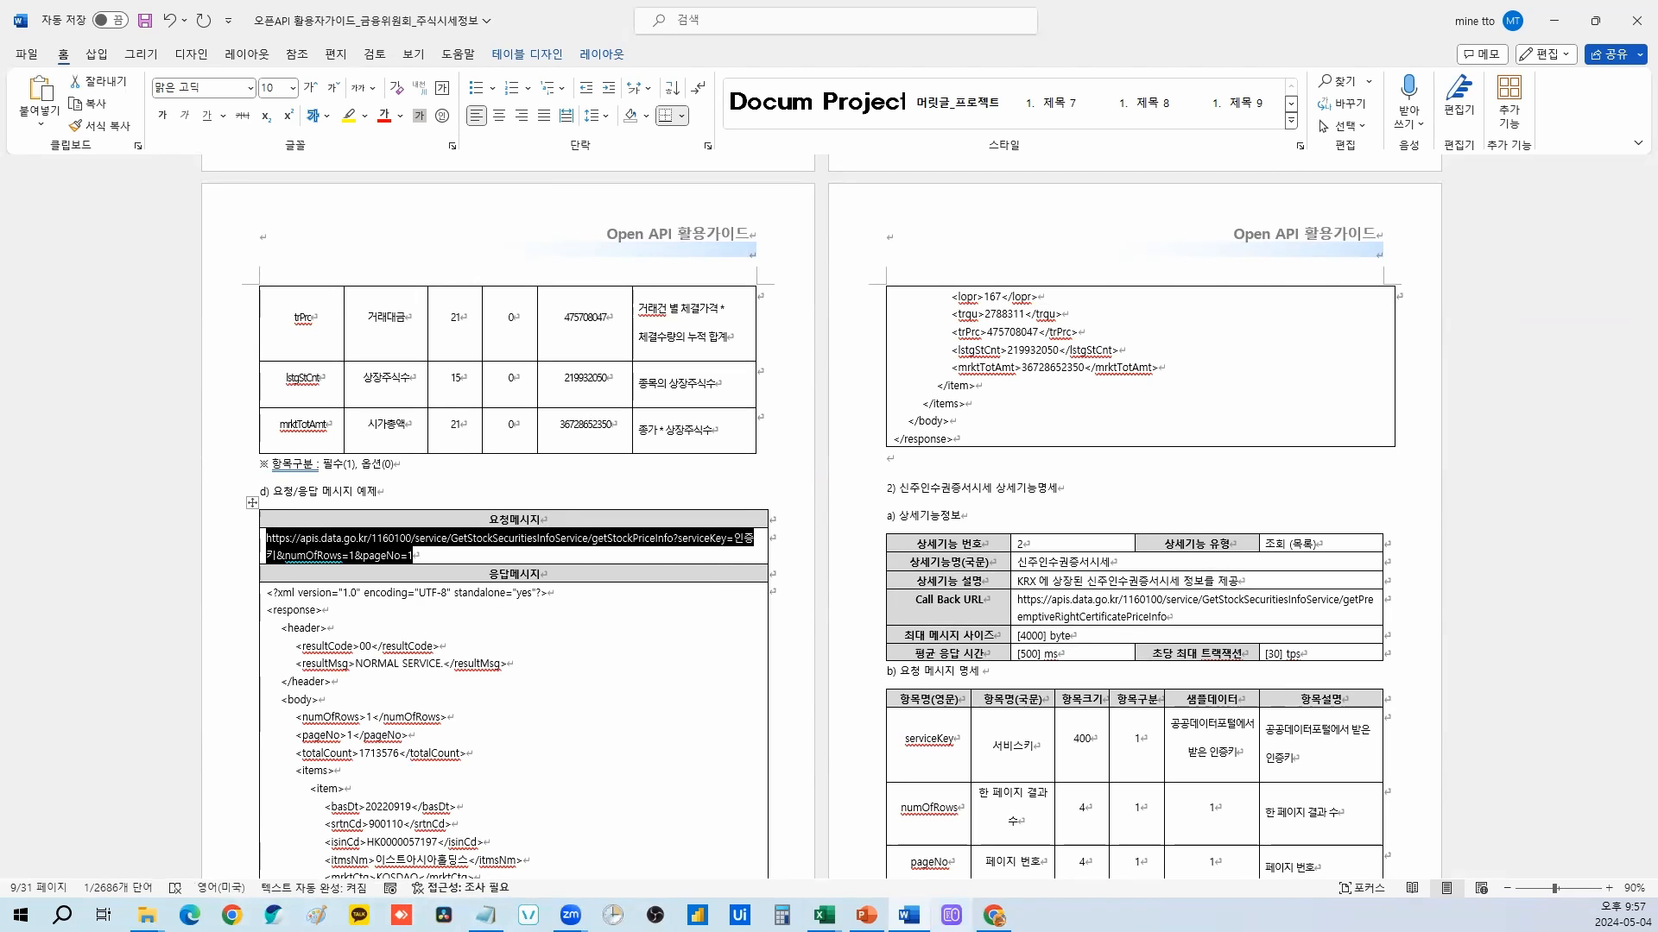
pyautogui.click(994, 915)
pyautogui.click(1276, 19)
pyautogui.hotkey('ctrl', 'v')
pyautogui.press('Return')
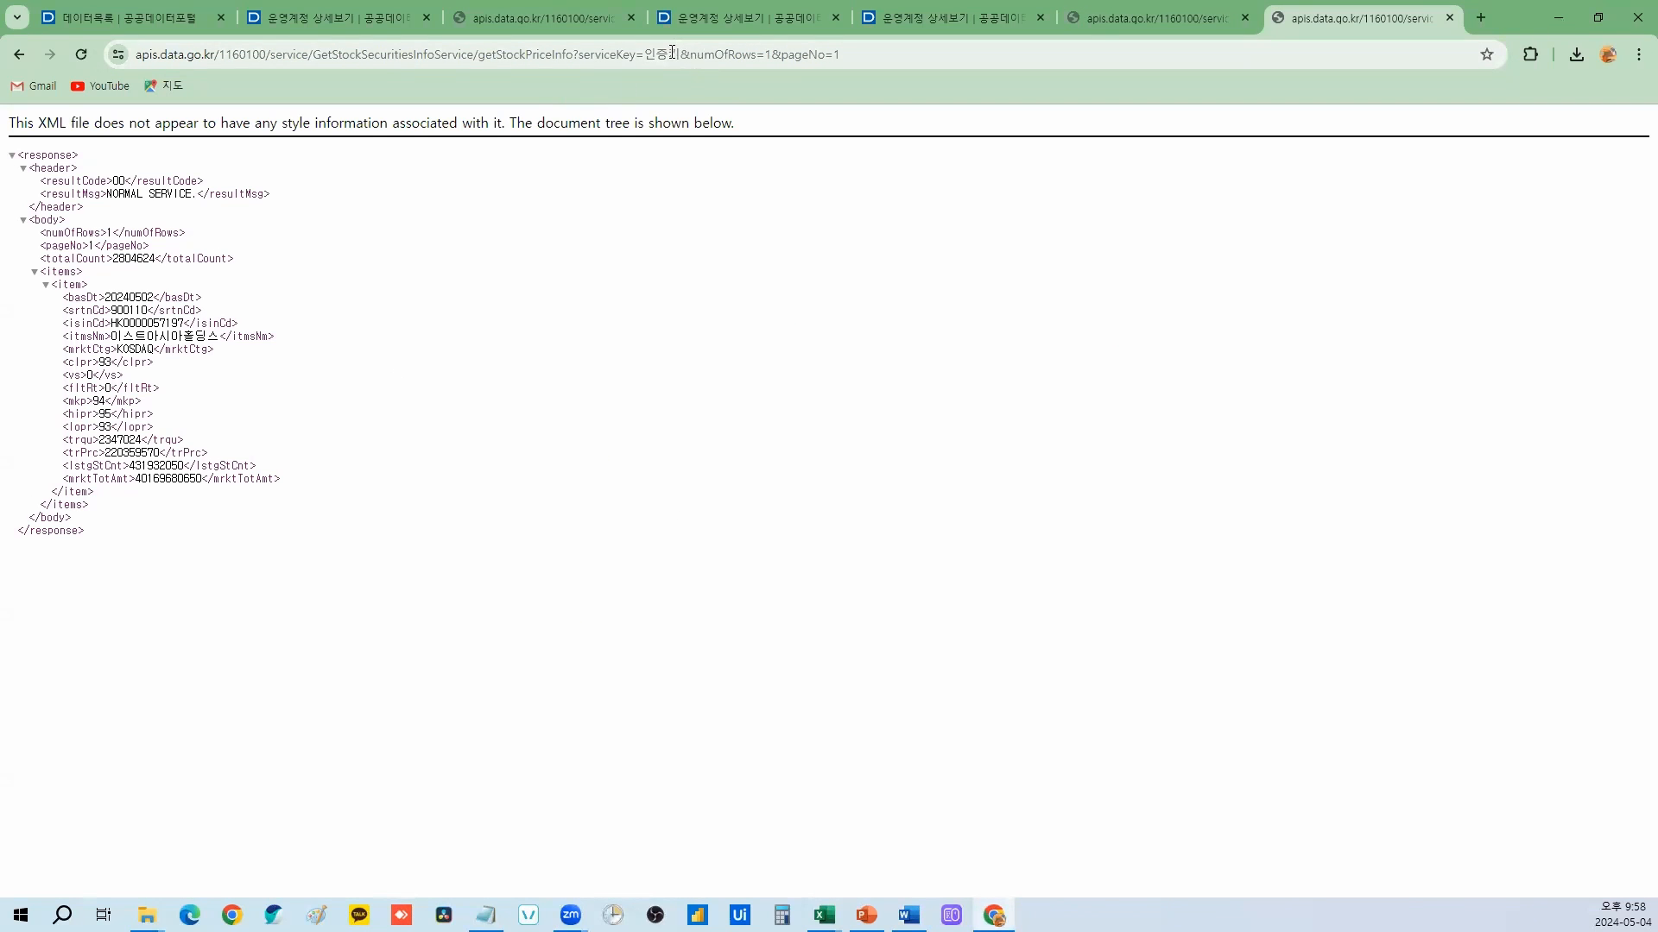
# Step: Select the 인증키 placeholder of the serviceKey parameter in the request URL, then clear the selection
pyautogui.click(615, 57)
pyautogui.click(653, 57)
pyautogui.moveTo(682, 55); pyautogui.dragTo(714, 56)
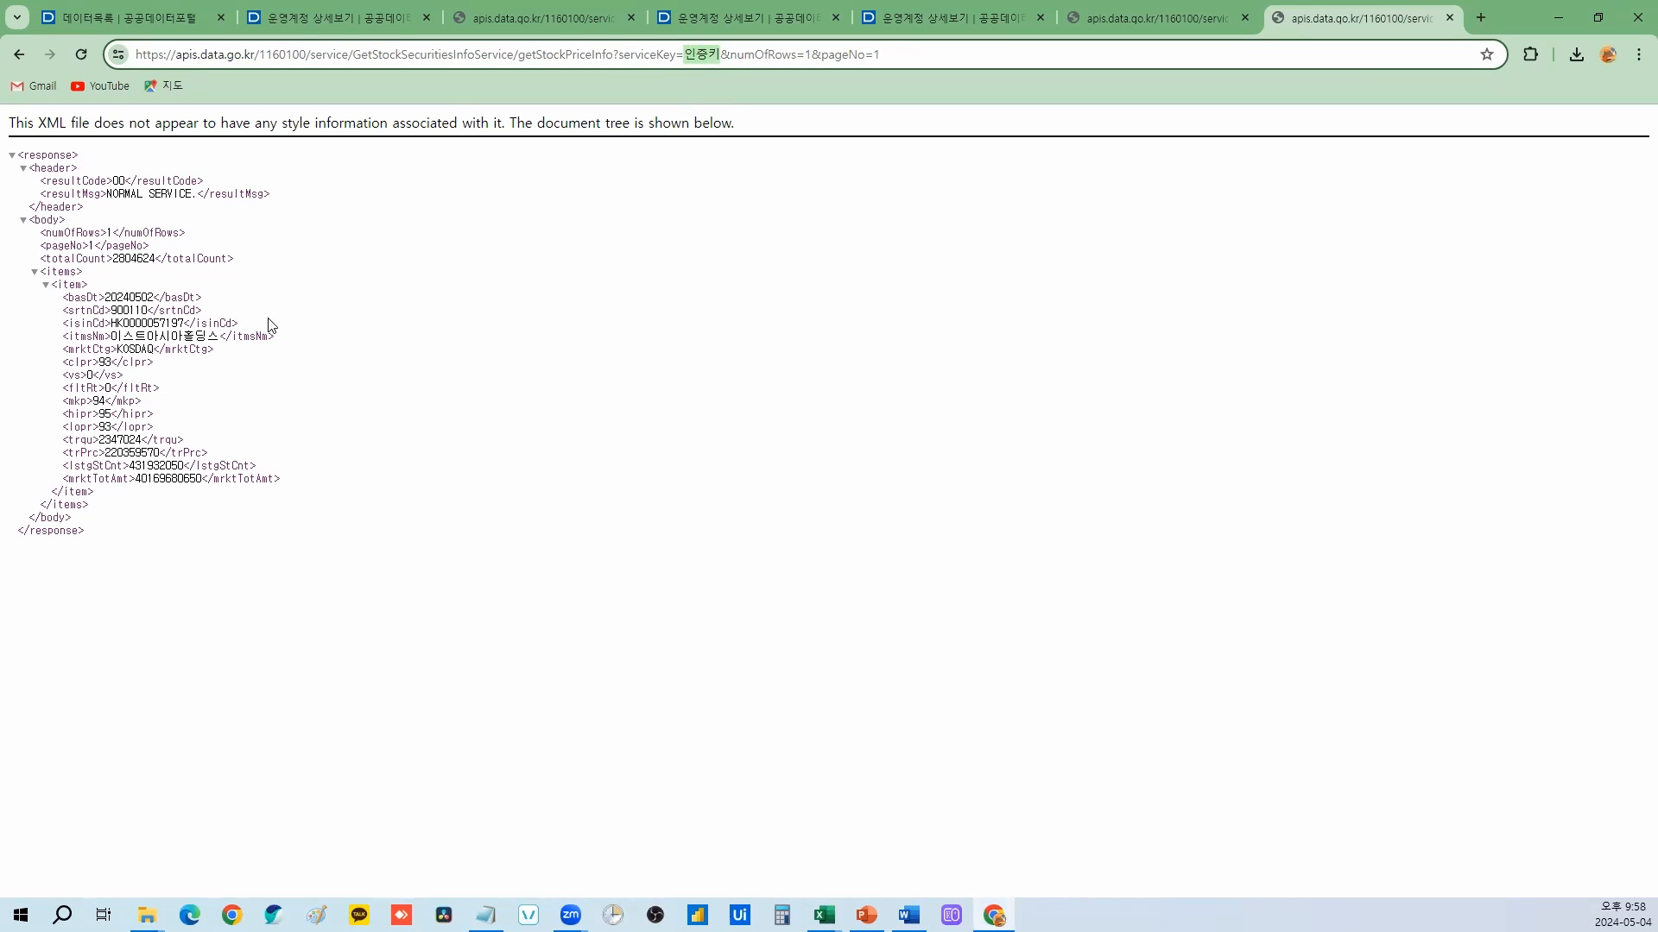
pyautogui.click(302, 291)
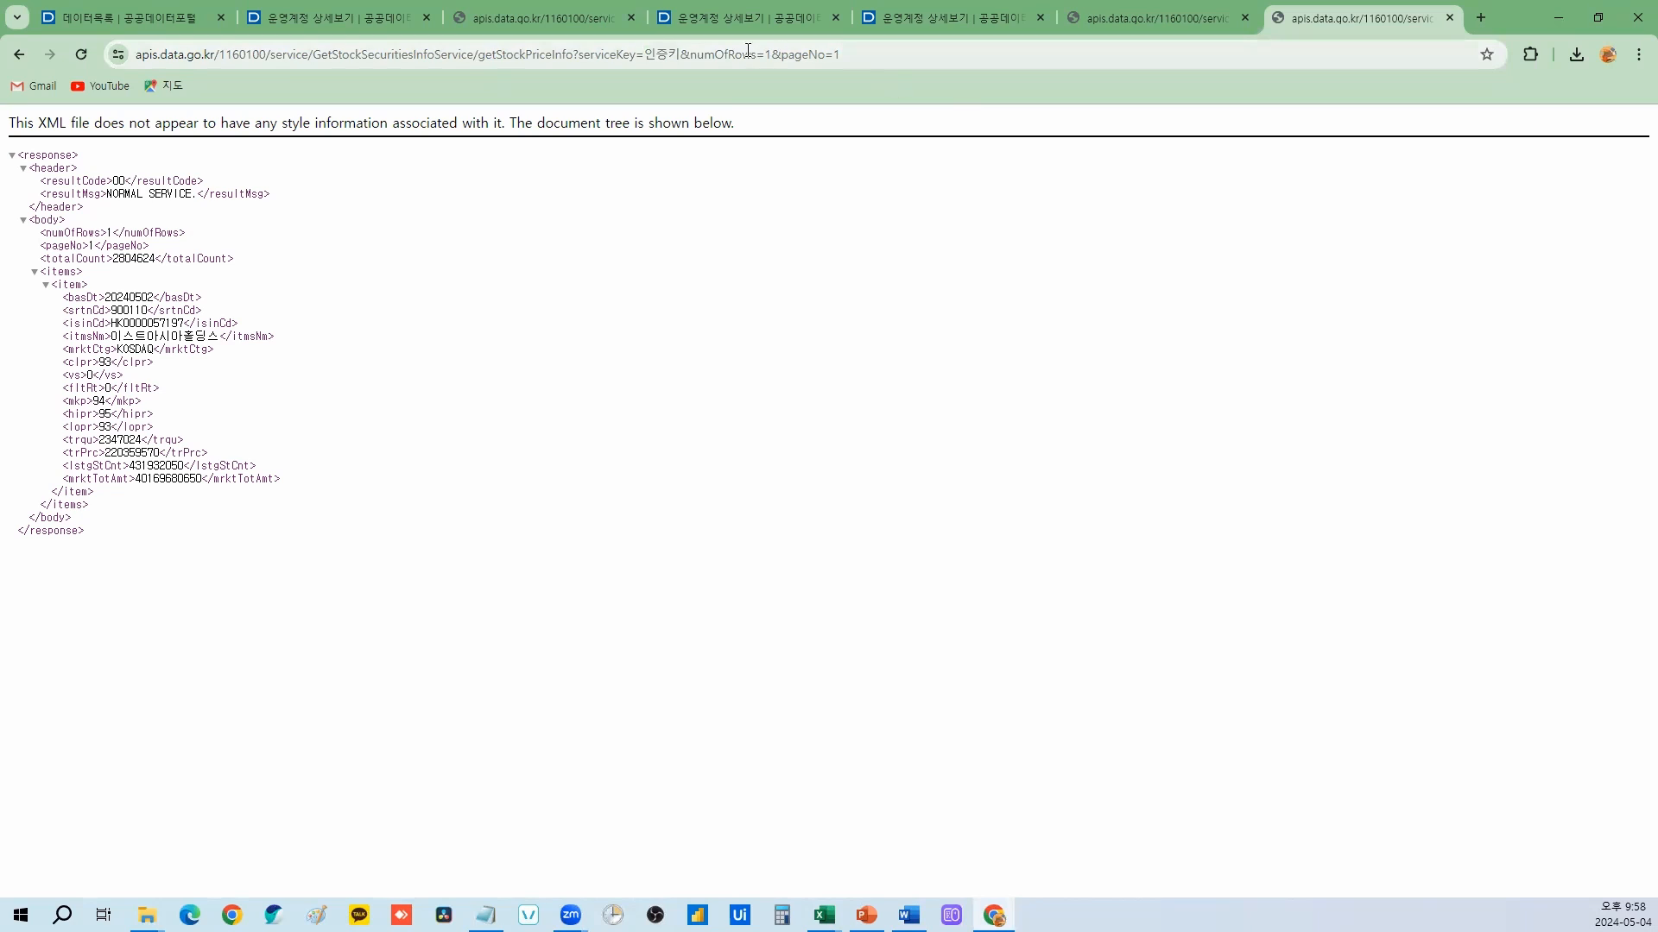
# Step: Try the request URL with numOfRows set to 10 and select the returnAuthMsg text in the response
pyautogui.moveTo(682, 54); pyautogui.dragTo(798, 55)
pyautogui.click(806, 55)
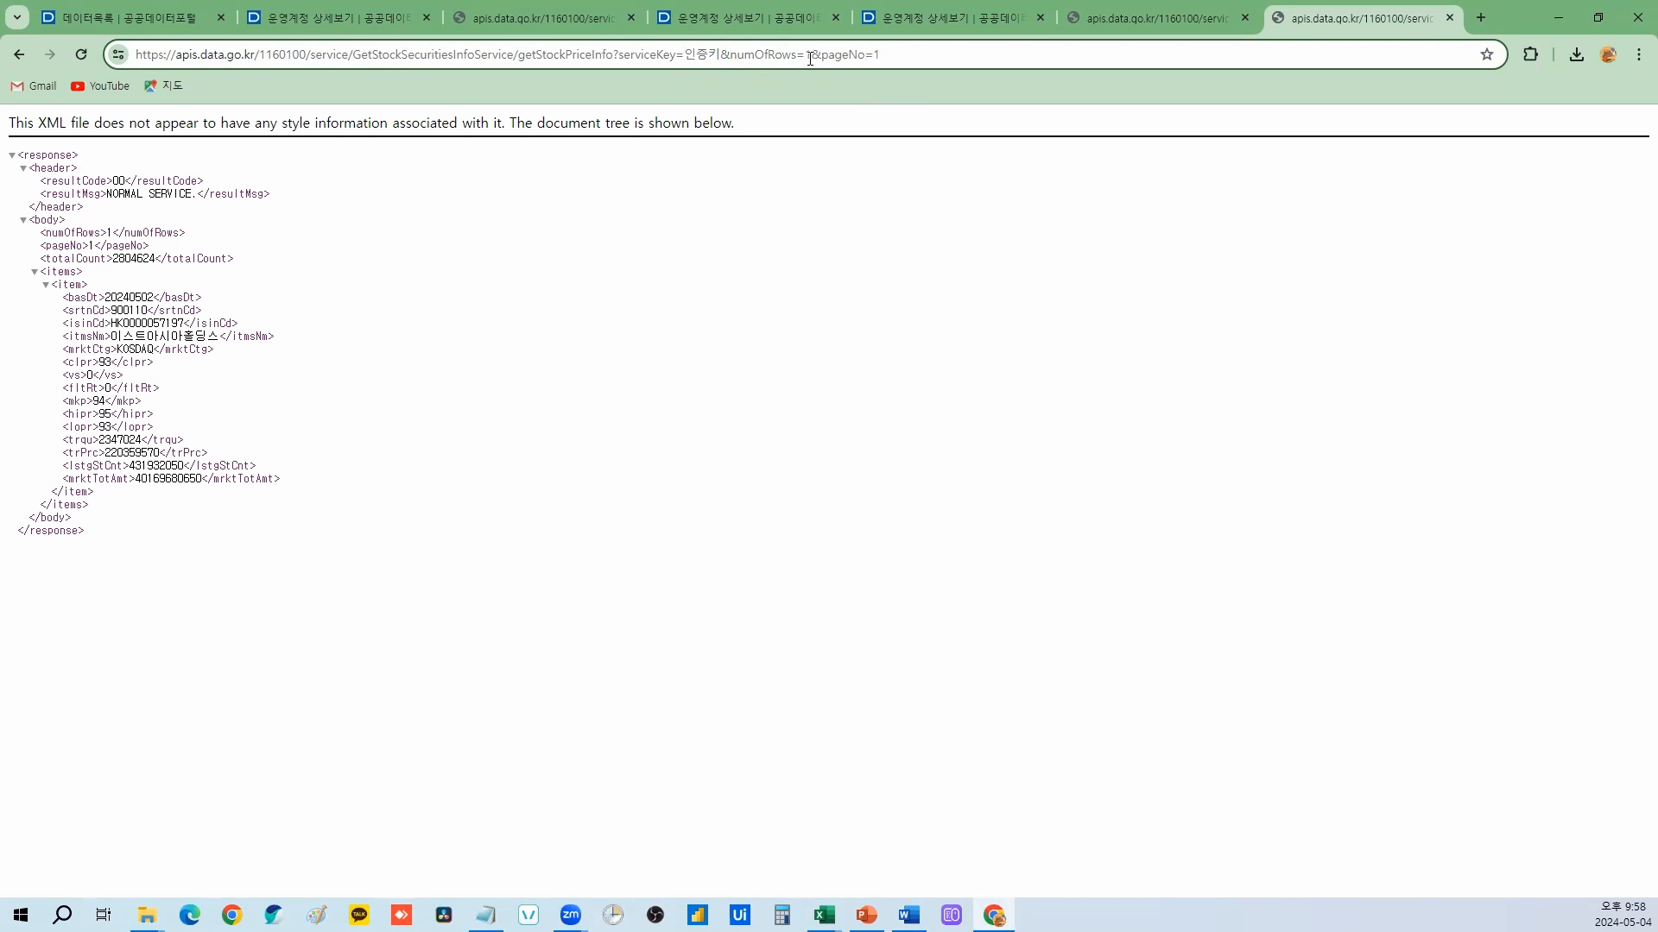
pyautogui.write('0')
pyautogui.press('Return')
pyautogui.moveTo(133, 193); pyautogui.dragTo(309, 194)
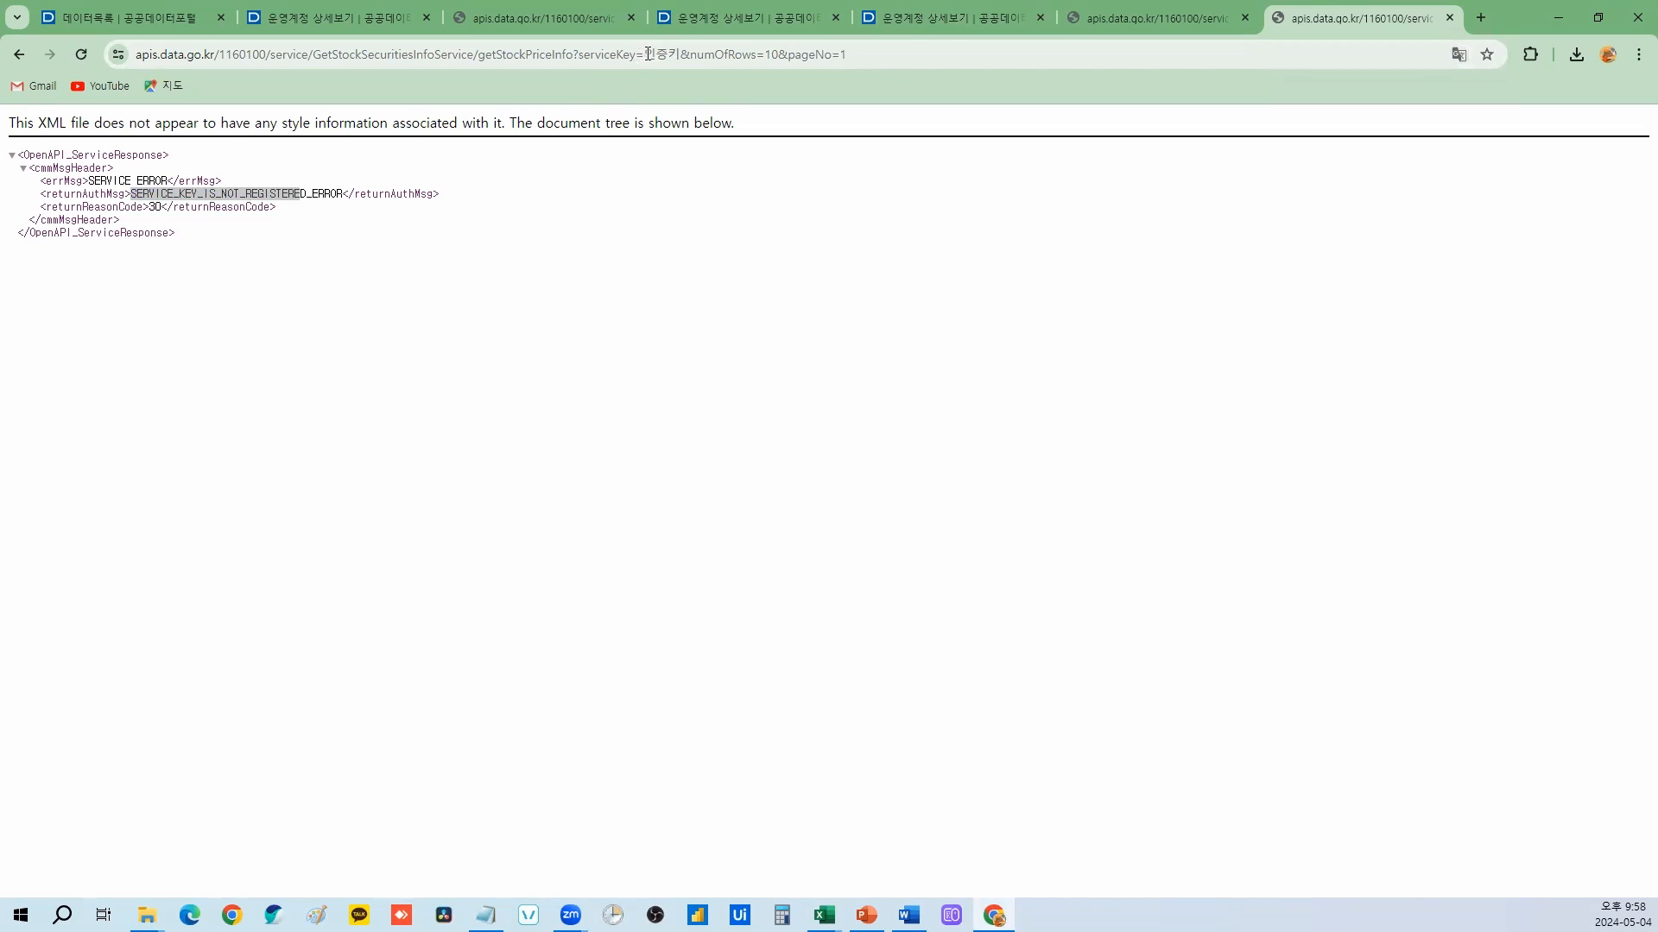
pyautogui.moveTo(644, 55); pyautogui.dragTo(667, 55)
pyautogui.click(430, 208)
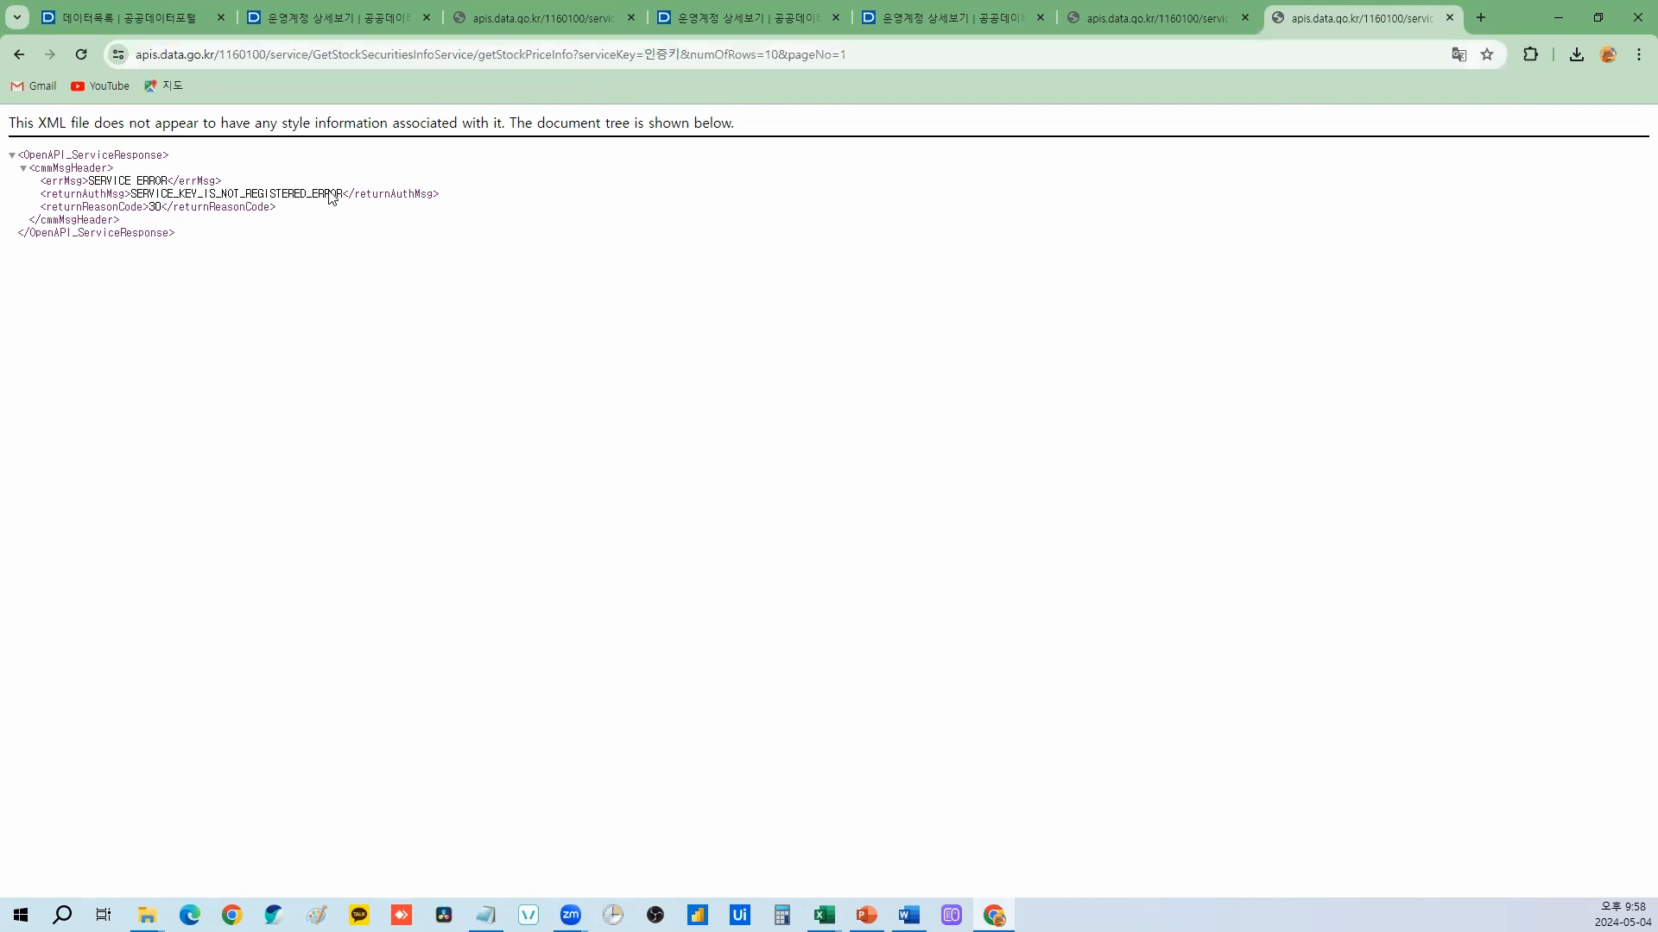
# Step: Set numOfRows back to 1 in the request URL and reload it
pyautogui.click(776, 57)
pyautogui.press('Right')
pyautogui.press('Left')
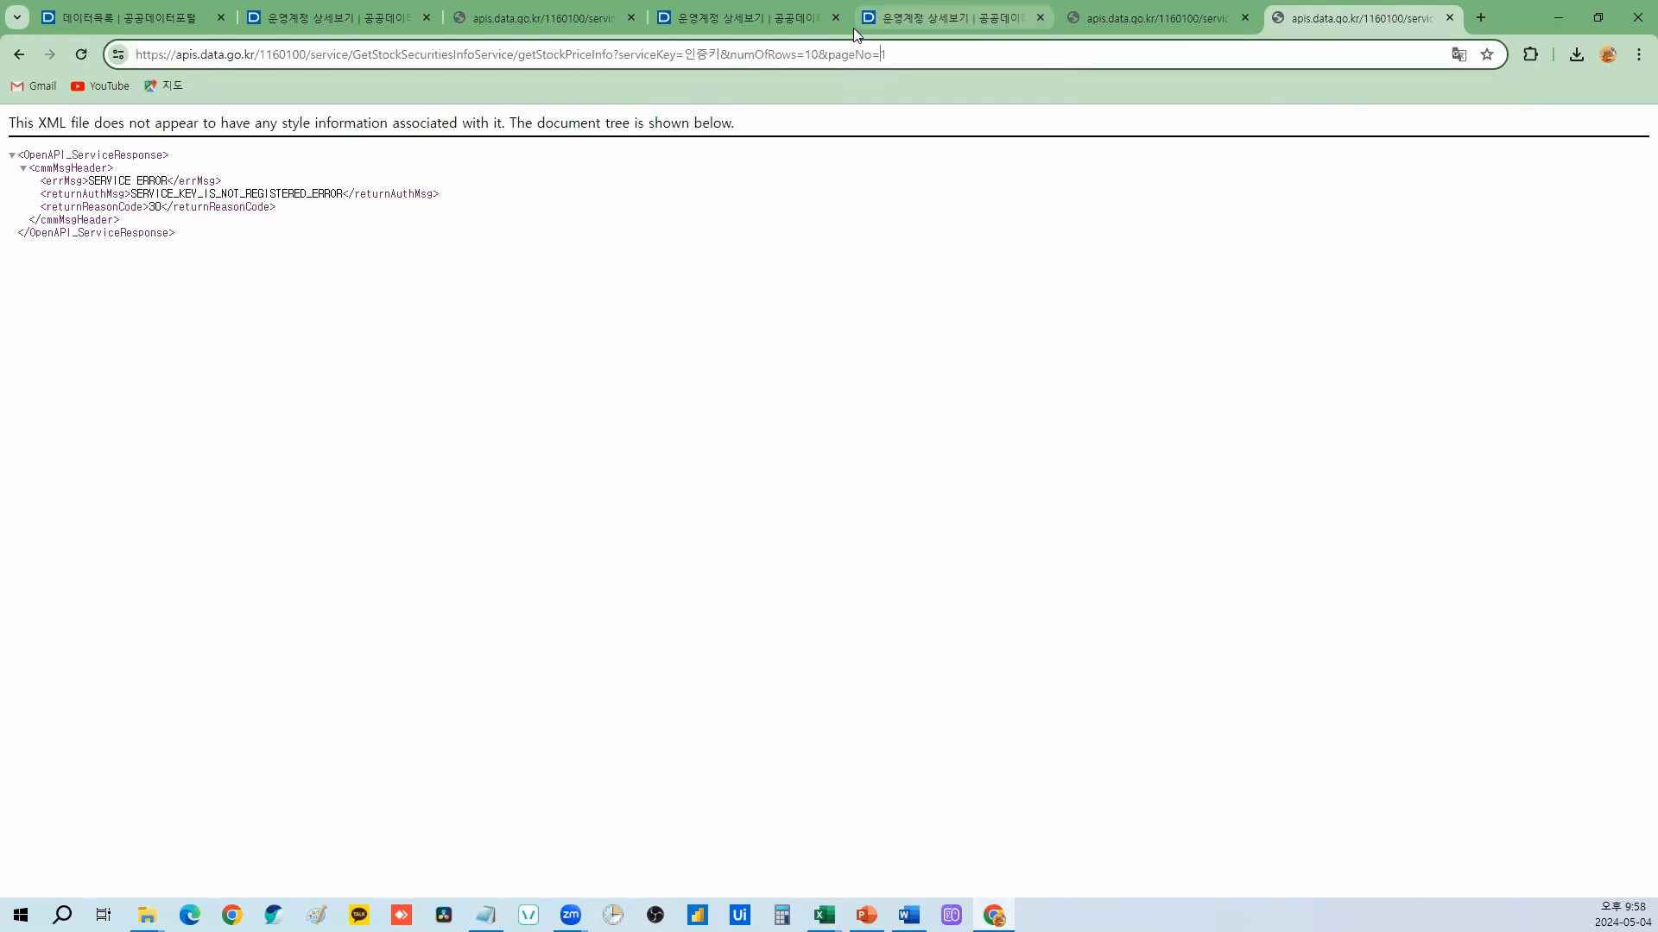
pyautogui.press('Left')
pyautogui.press('Left')
pyautogui.press('Left')
pyautogui.press('Left')
pyautogui.press('Left')
pyautogui.press('Left')
pyautogui.press('Left')
pyautogui.press('Left')
pyautogui.press('BackSpace')
pyautogui.press('Return')
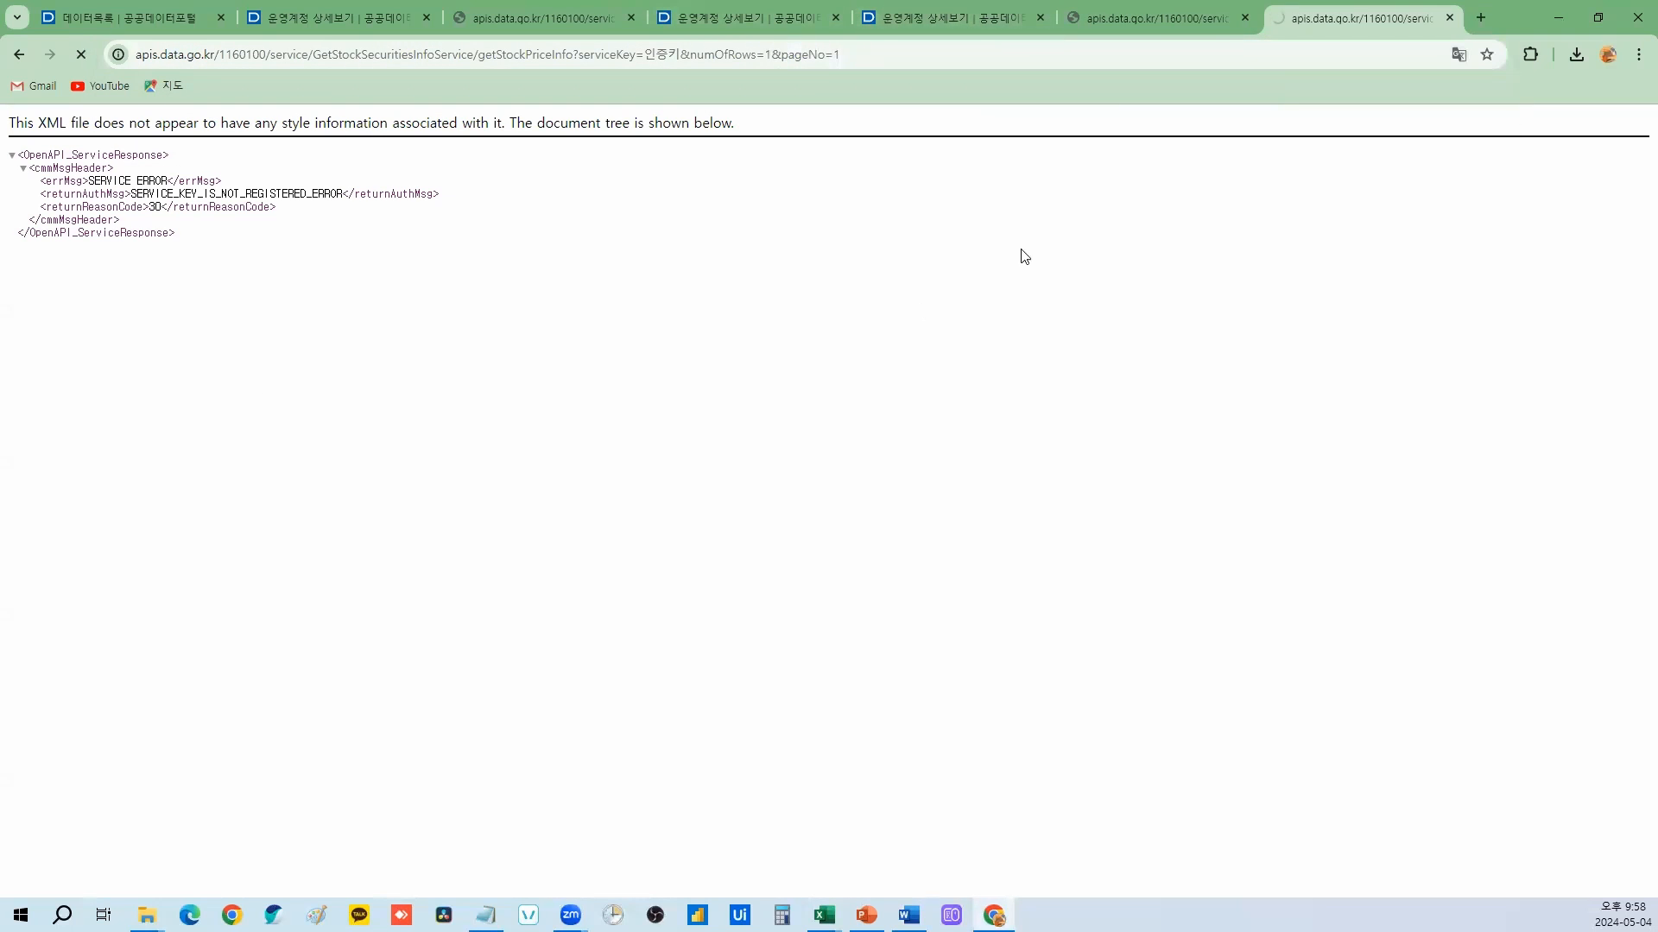
# Step: Examine the 주식시세 request parameter list on the 운영계정 상세보기 page, down to the likeItmsNm sample field
pyautogui.click(943, 17)
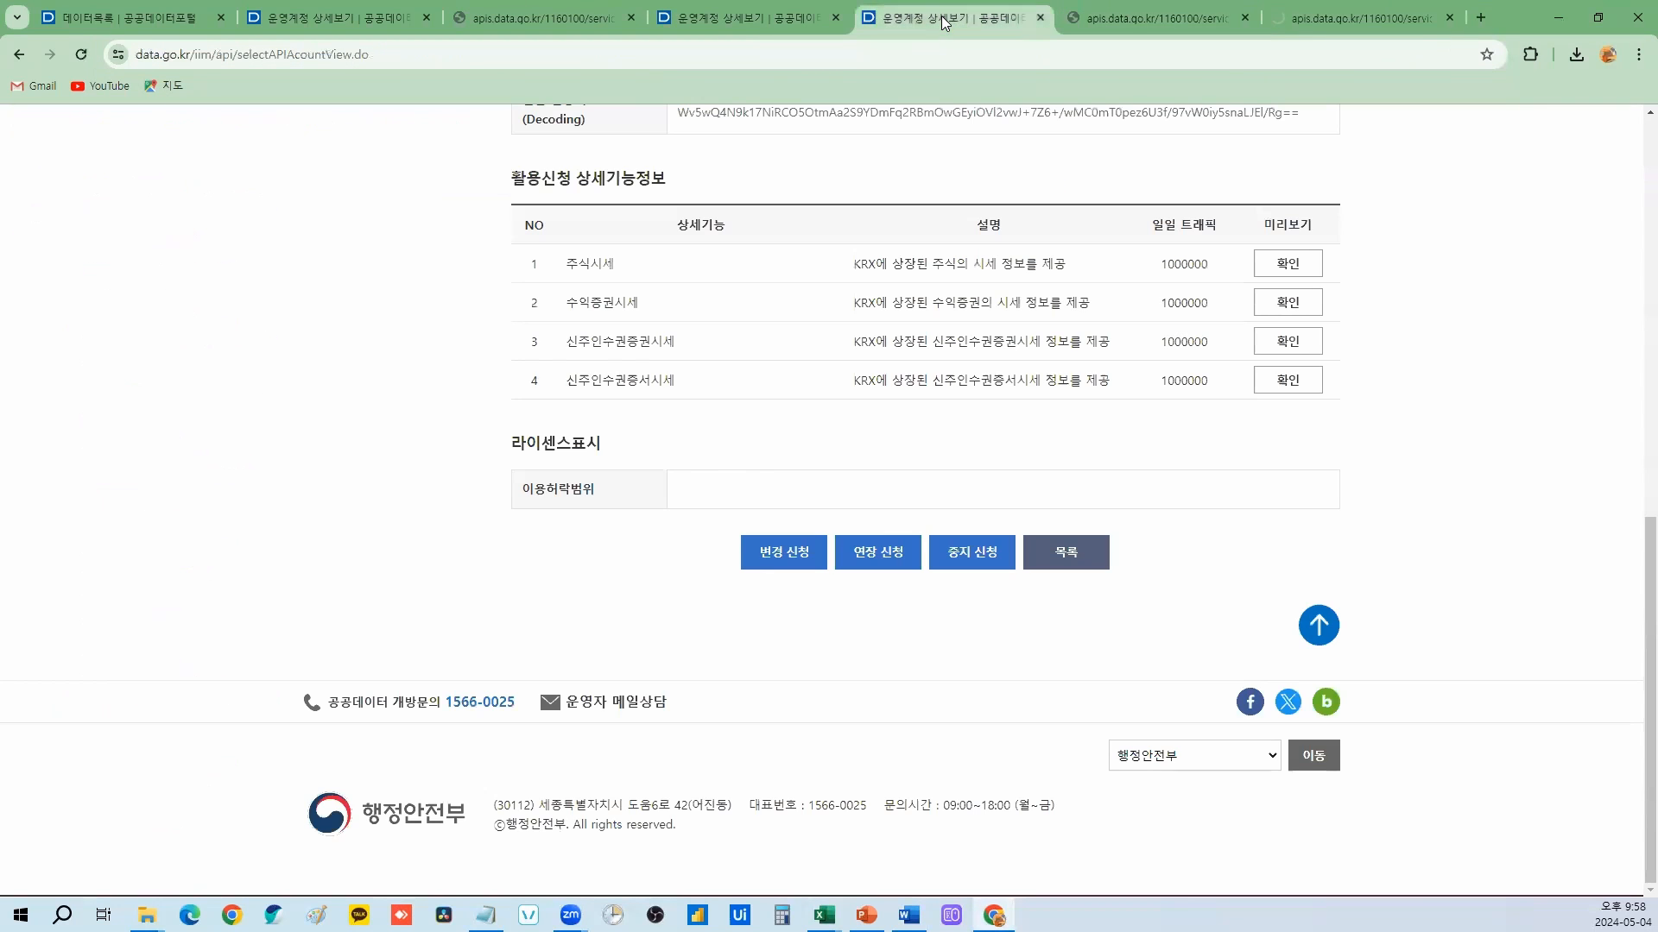
pyautogui.click(828, 7)
pyautogui.scroll(1, 1083, 371)
pyautogui.scroll(-3, 1029, 386)
pyautogui.click(751, 494)
pyautogui.click(754, 525)
pyautogui.click(711, 602)
pyautogui.scroll(-1, 712, 599)
pyautogui.click(717, 595)
pyautogui.click(713, 518)
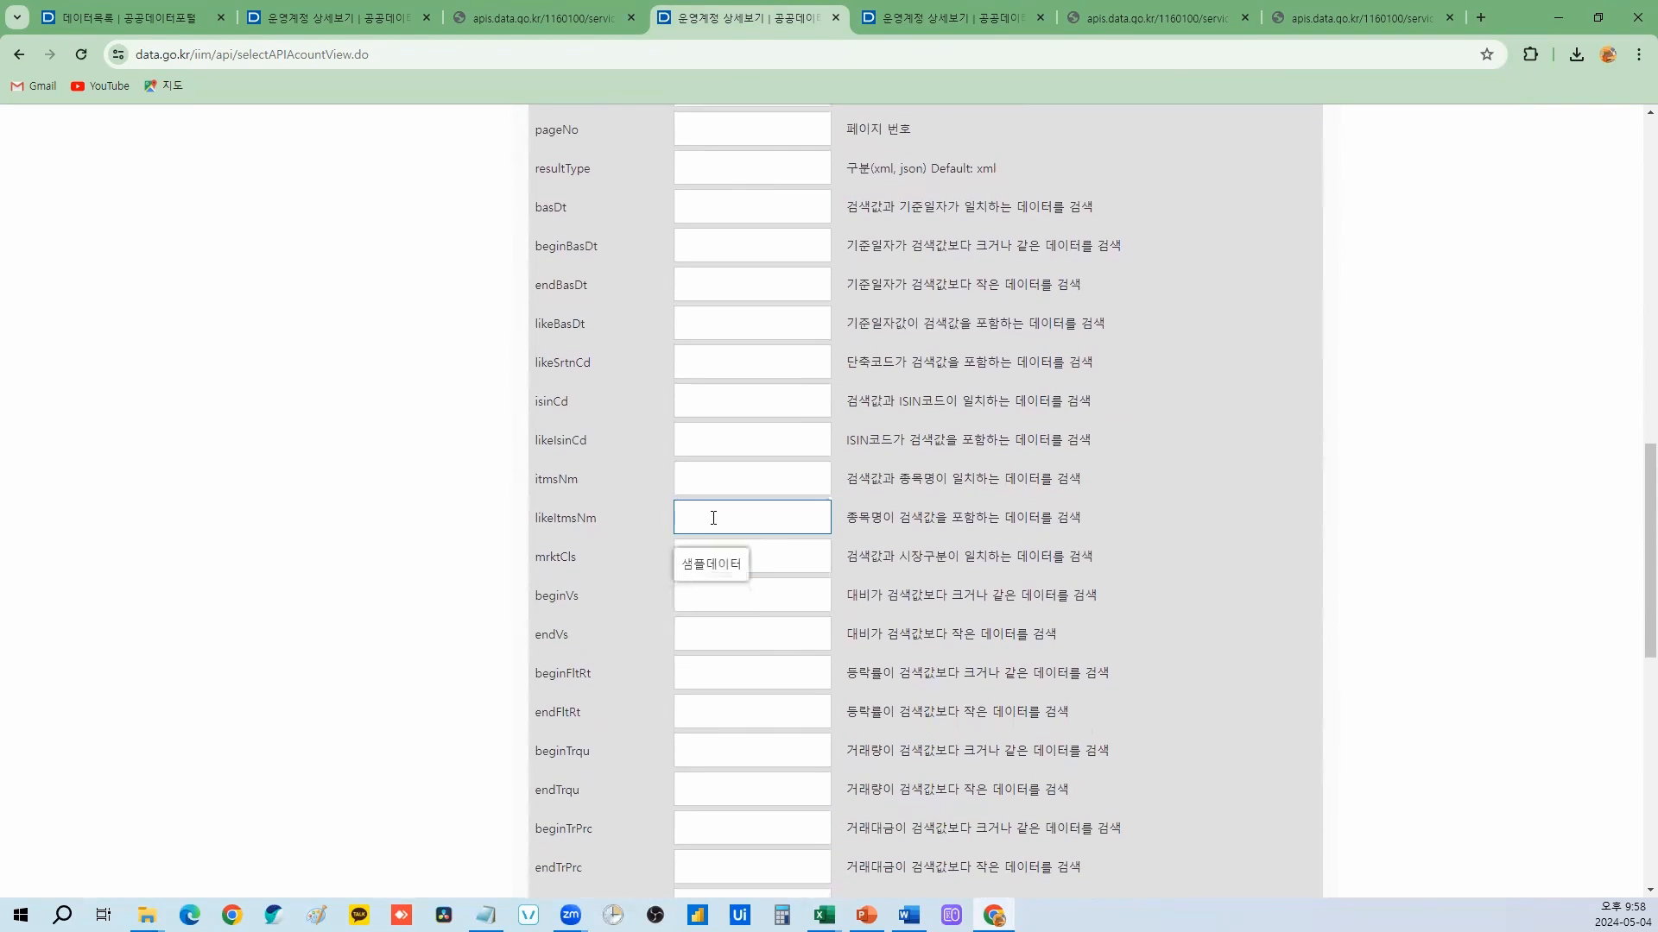
# Step: Select the likeItmsNm description, then the pageNo and serviceKey names in the 요청변수 list
pyautogui.moveTo(847, 518); pyautogui.dragTo(1077, 519)
pyautogui.click(1076, 519)
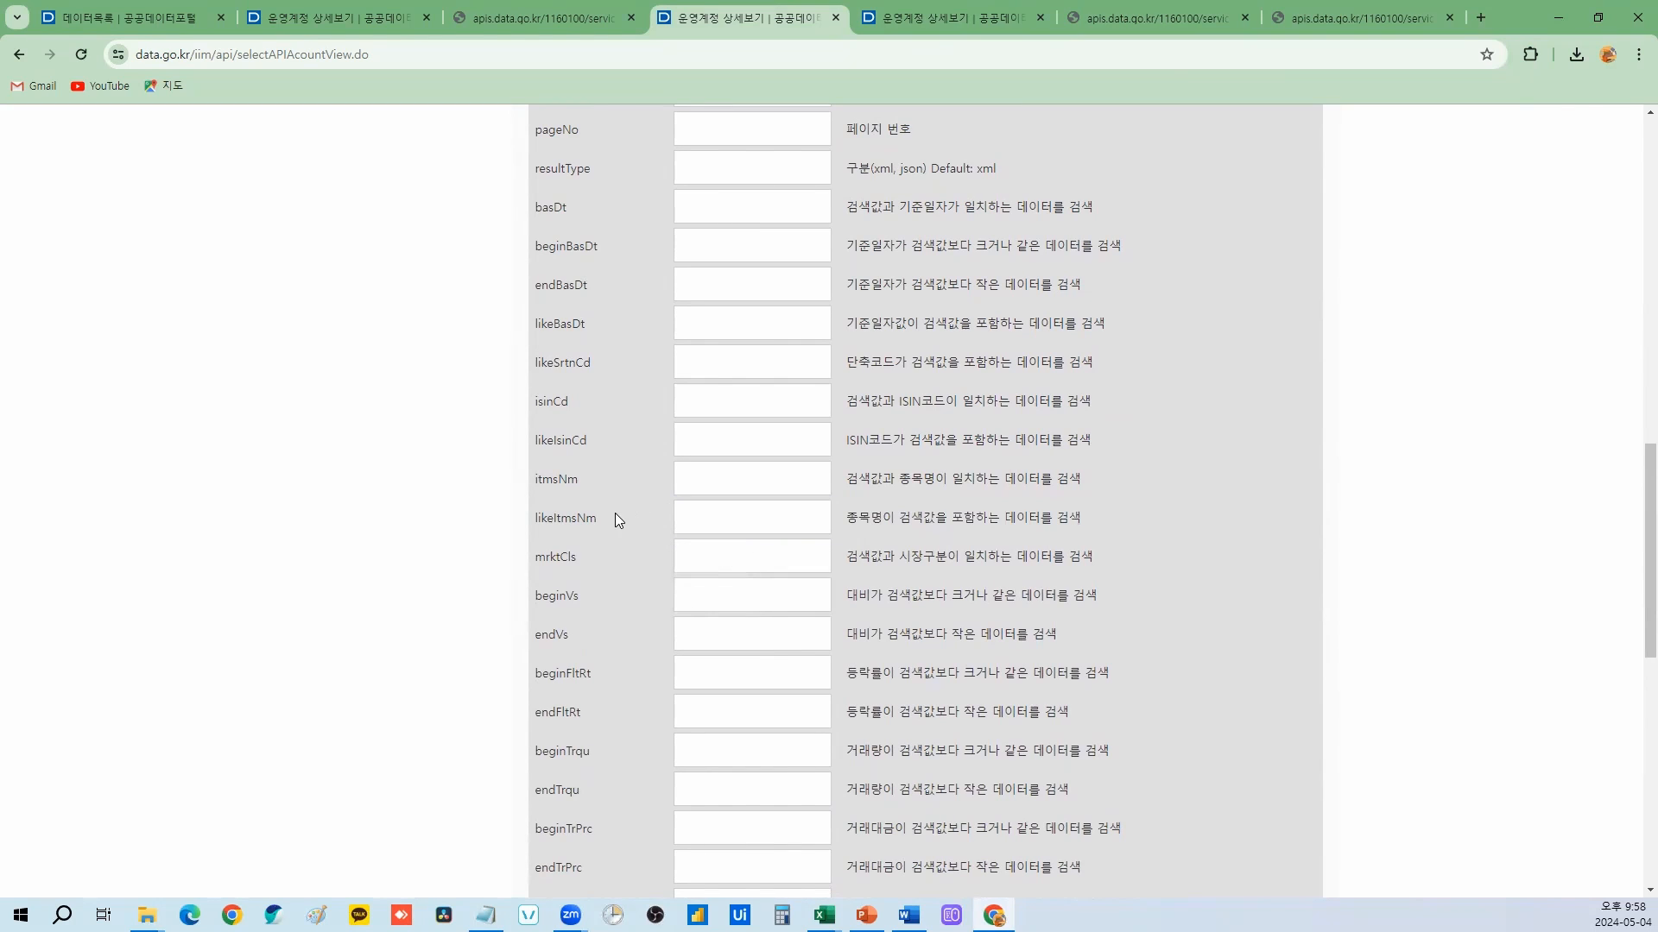
pyautogui.moveTo(535, 525); pyautogui.dragTo(530, 521)
pyautogui.scroll(3, 625, 512)
pyautogui.moveTo(585, 388); pyautogui.dragTo(532, 398)
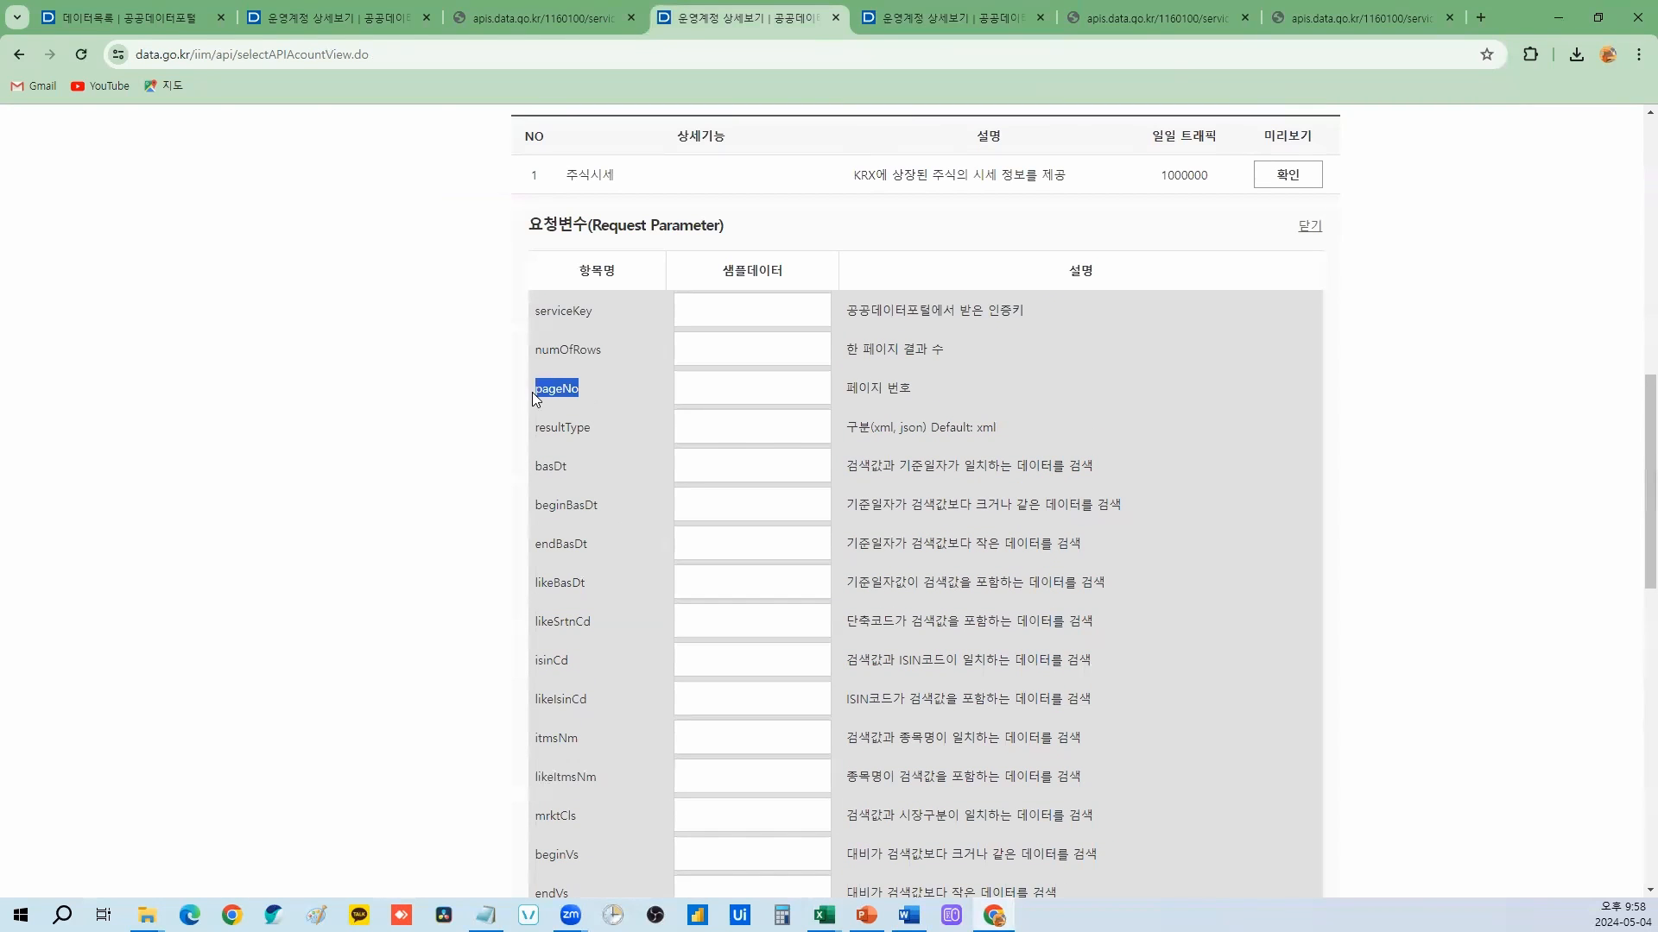
pyautogui.moveTo(613, 361); pyautogui.dragTo(540, 316)
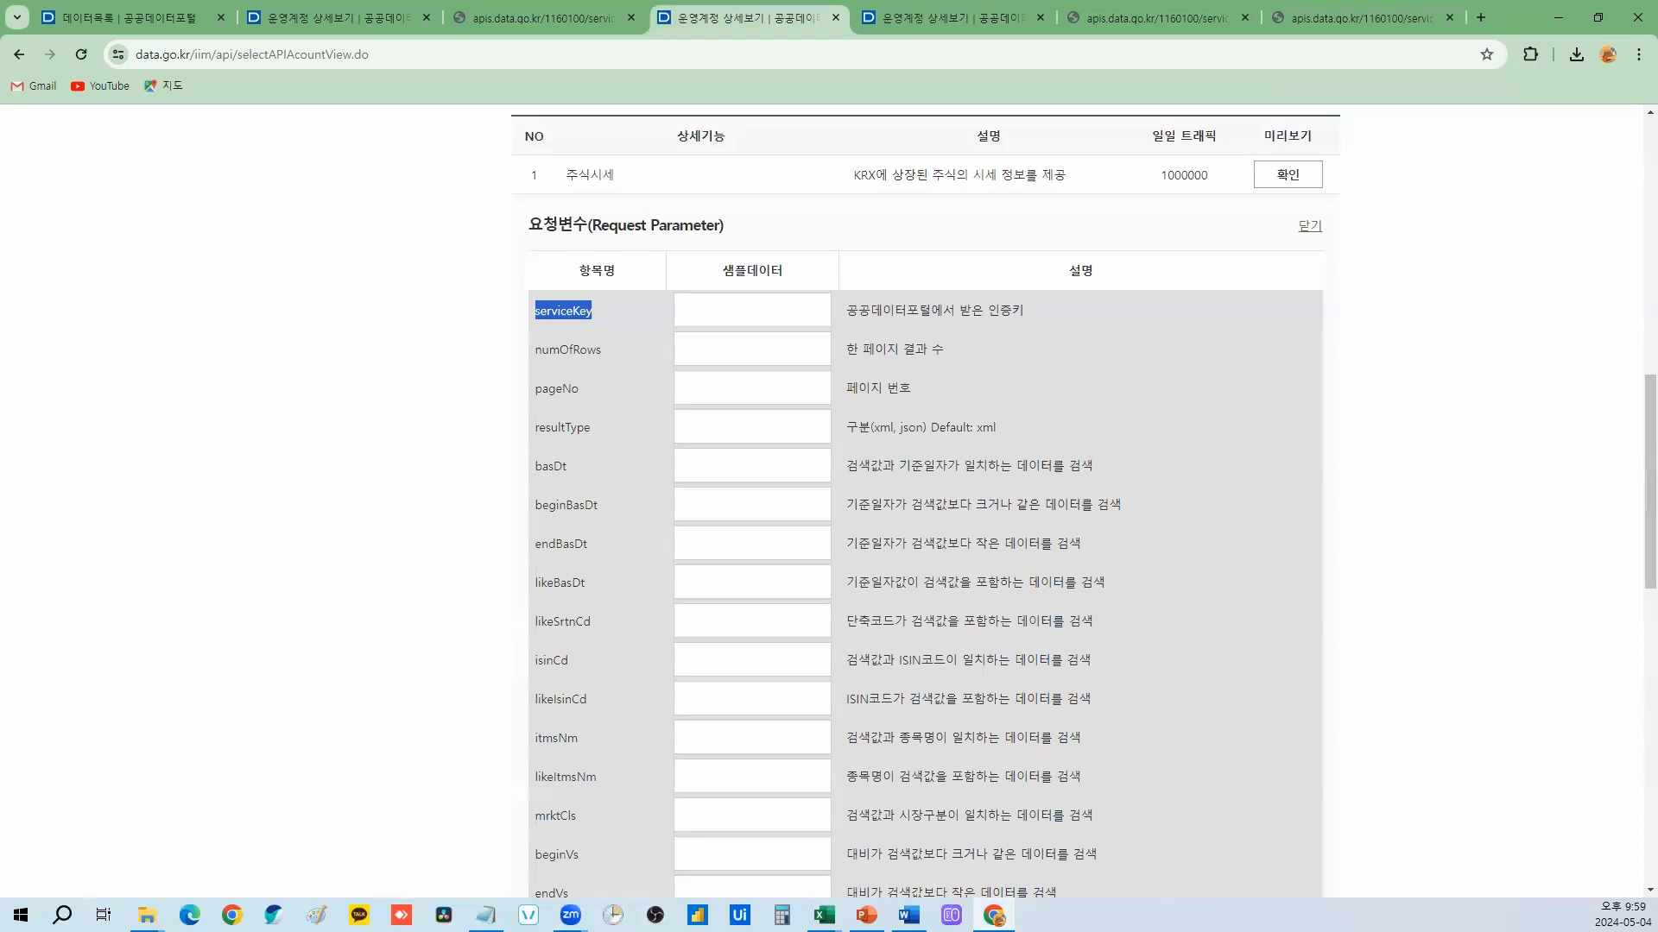
# Step: Switch to Excel, close the 네이버주식_국내시세 workbook and select url cell C7 in 데이터1번가_주식시세
pyautogui.moveTo(824, 915)
pyautogui.click(1136, 850)
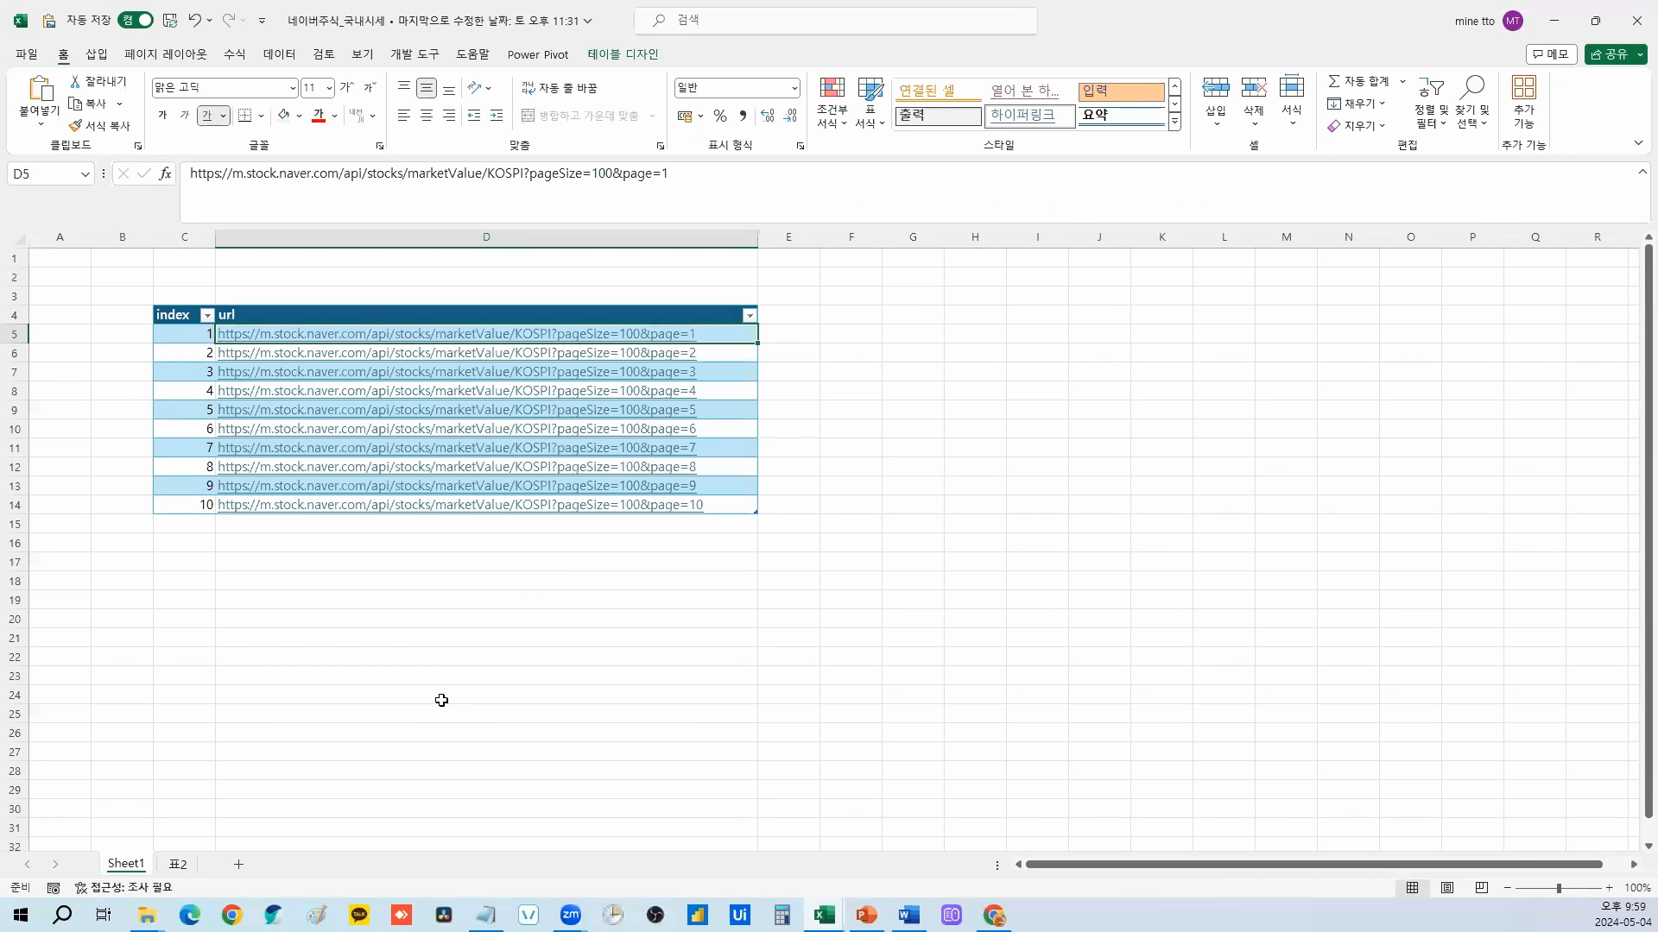
pyautogui.click(1637, 20)
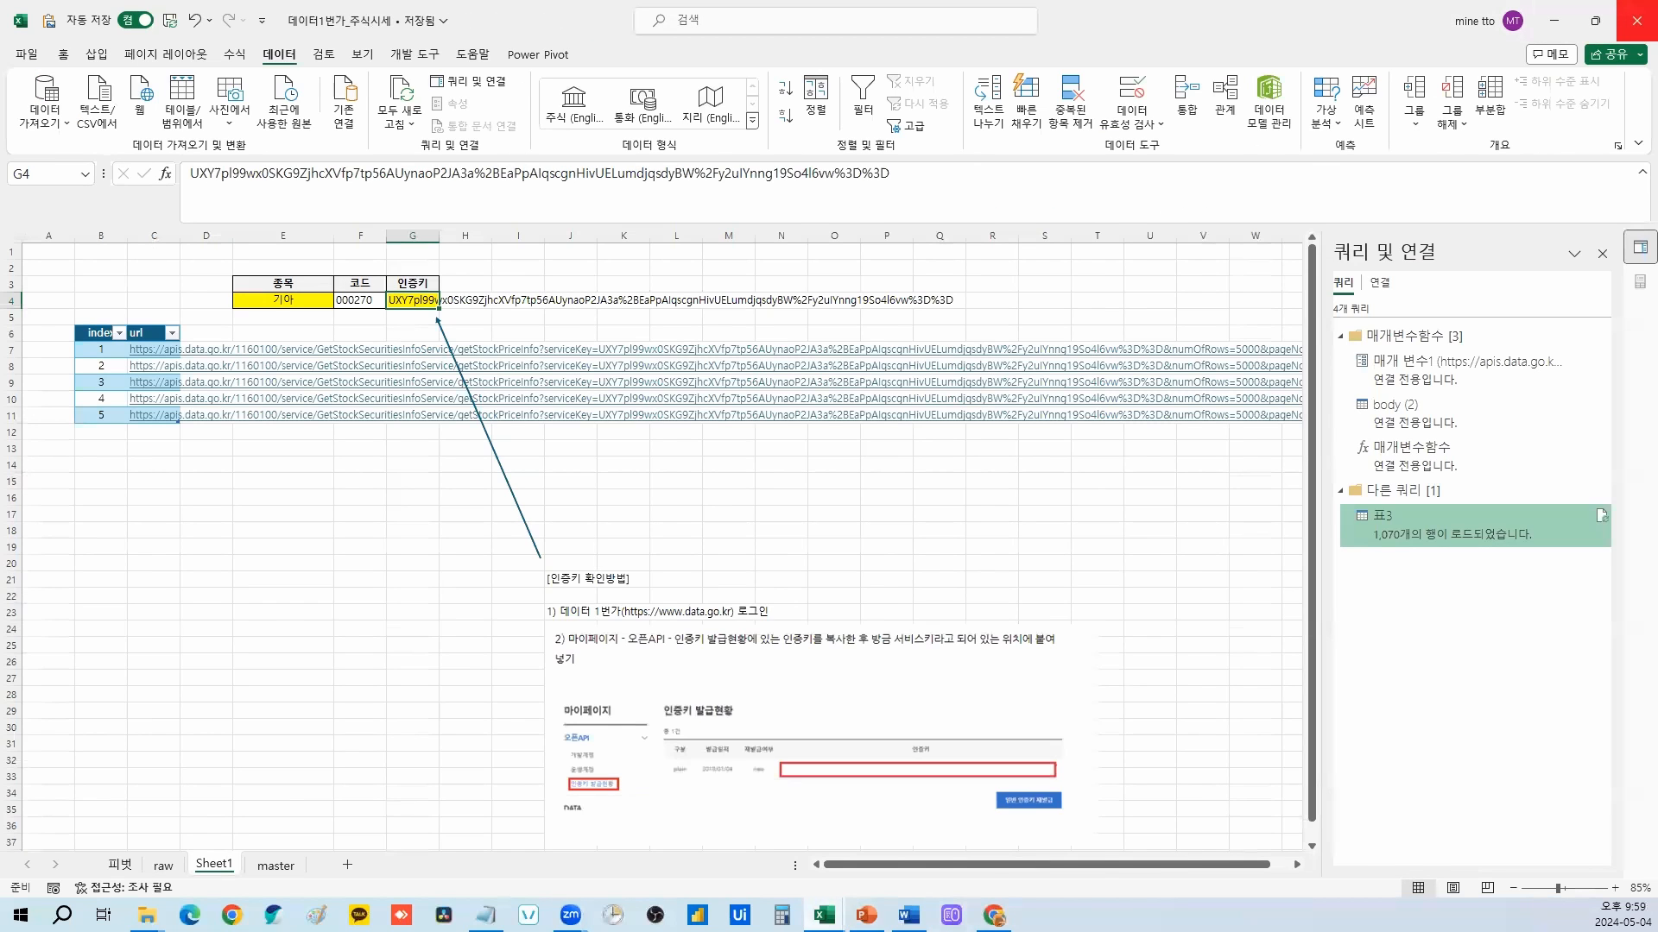
pyautogui.moveTo(824, 915)
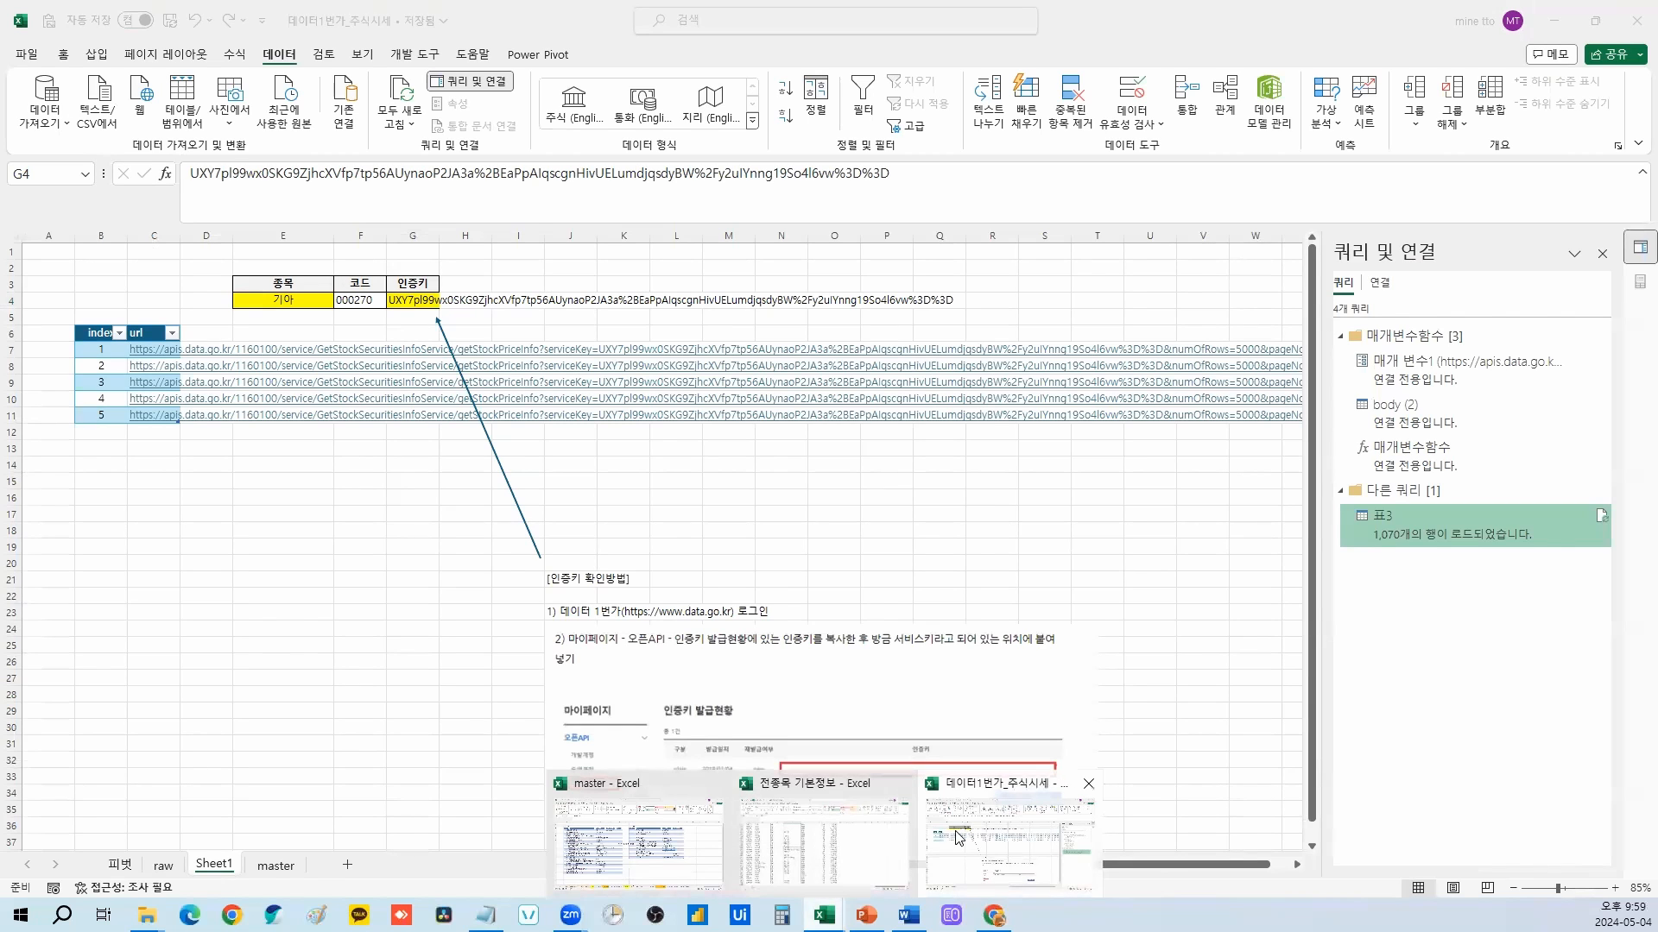
pyautogui.click(956, 837)
pyautogui.click(134, 332)
pyautogui.click(134, 349)
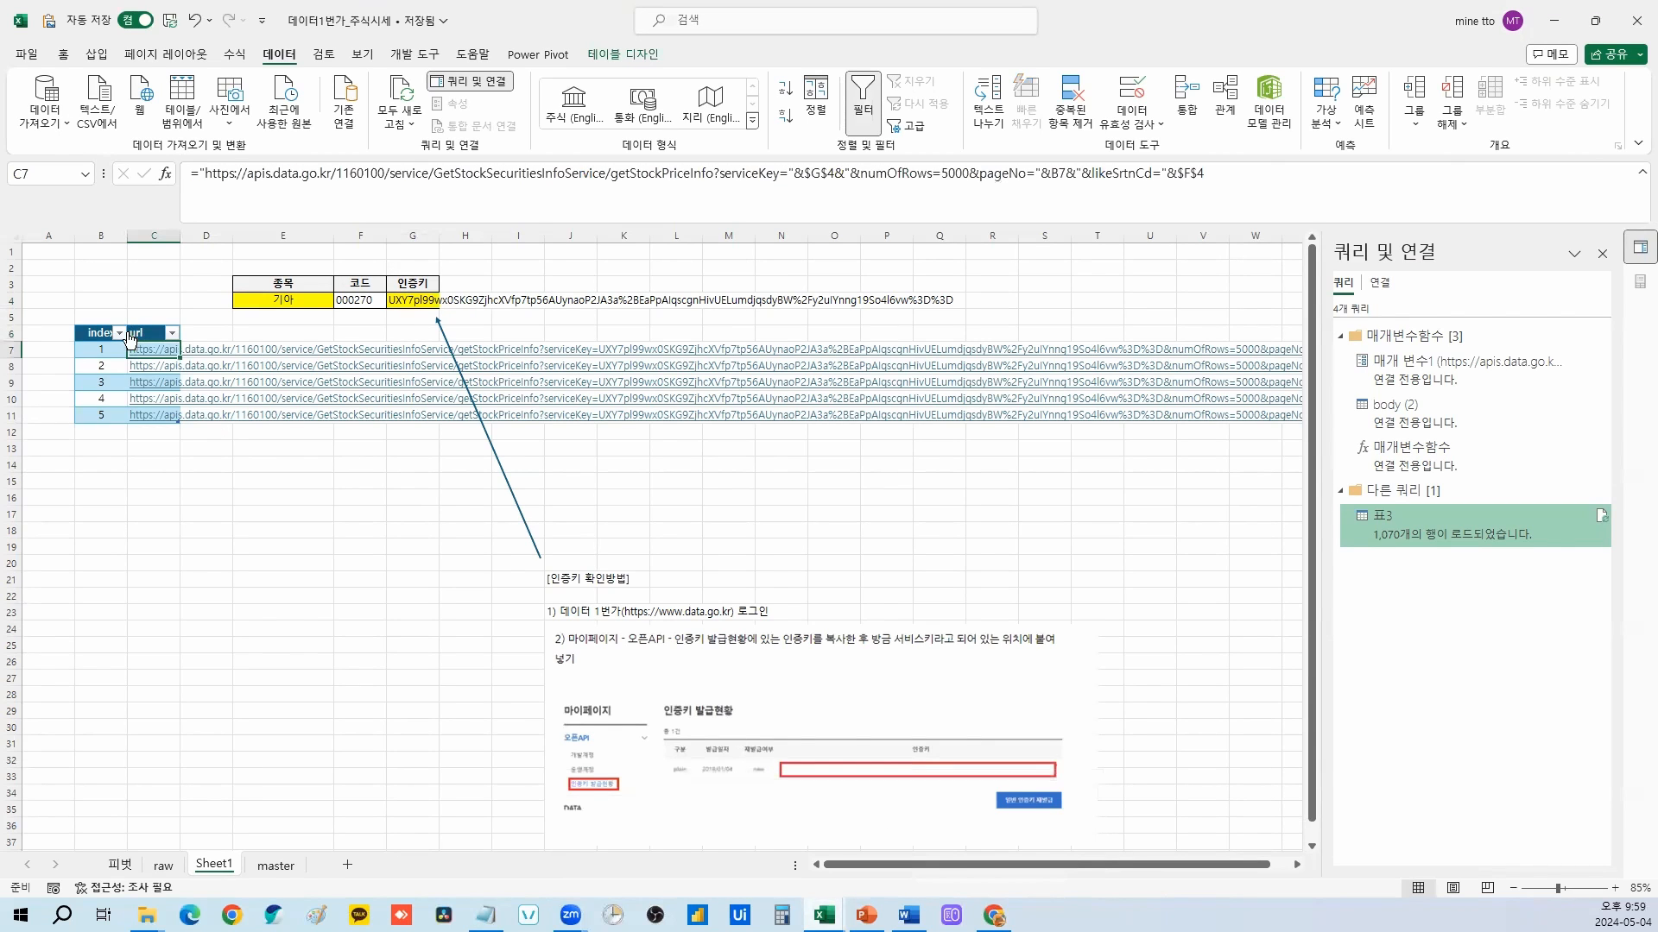
# Step: Copy the C7 request URL, including its service key, into cell C15 as a plain value
pyautogui.hotkey('ctrl', 'c')
pyautogui.click(141, 481)
pyautogui.hotkey('ctrl', 'alt', 'v')
pyautogui.click(1155, 691)
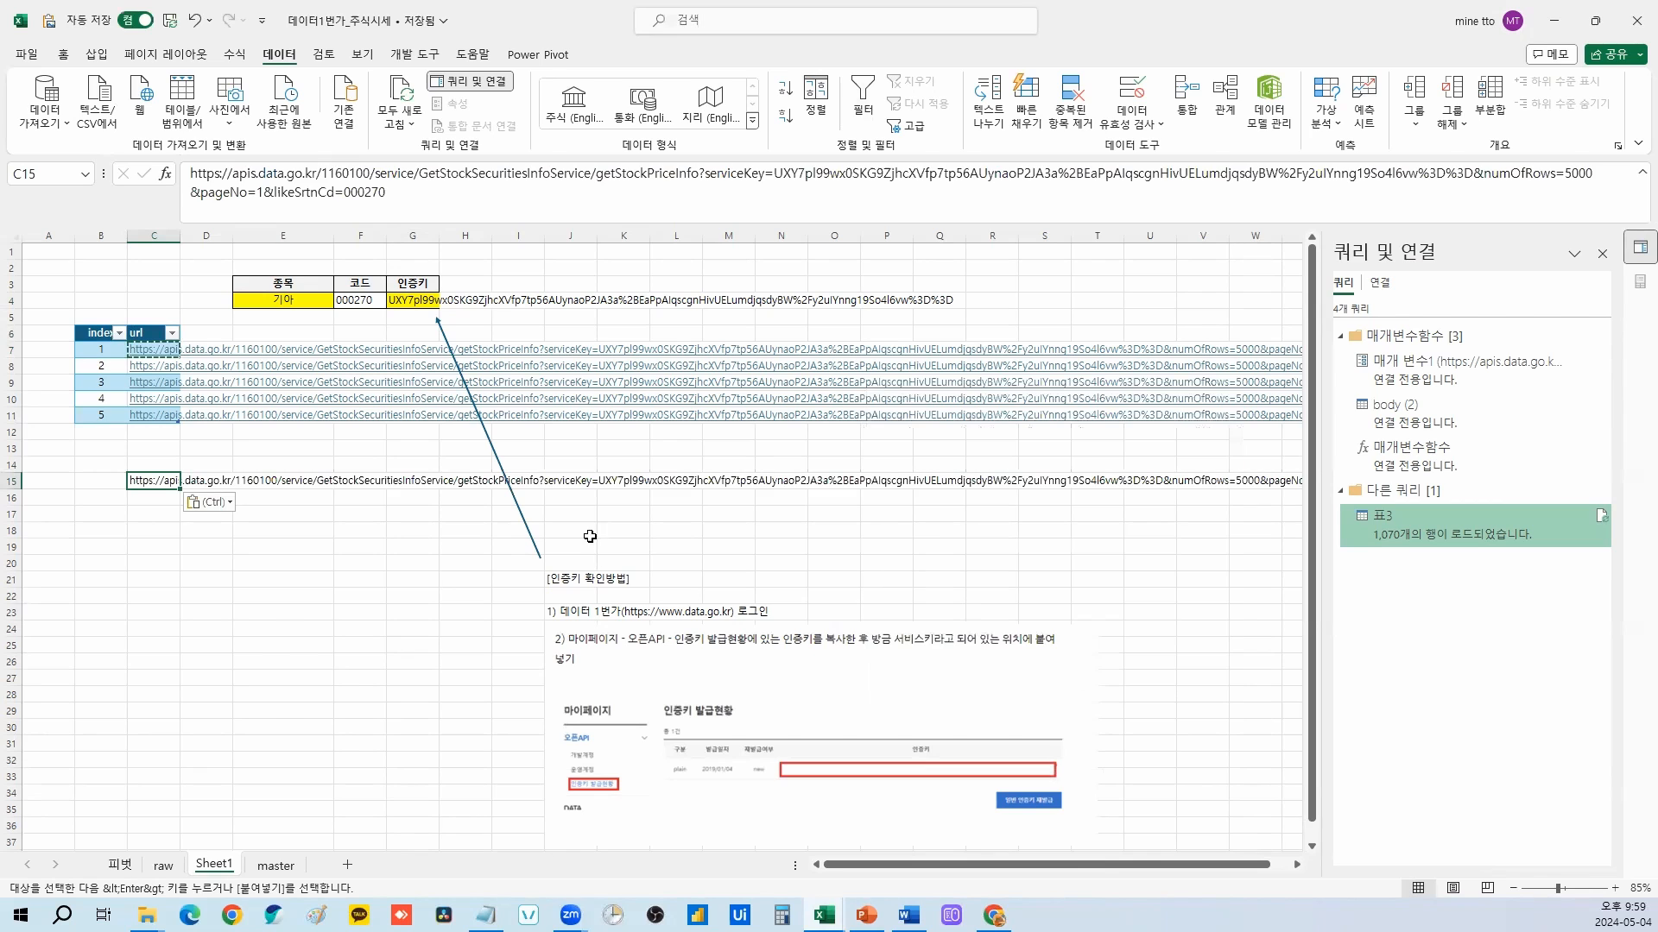
pyautogui.moveTo(697, 174); pyautogui.dragTo(706, 175)
pyautogui.click(65, 57)
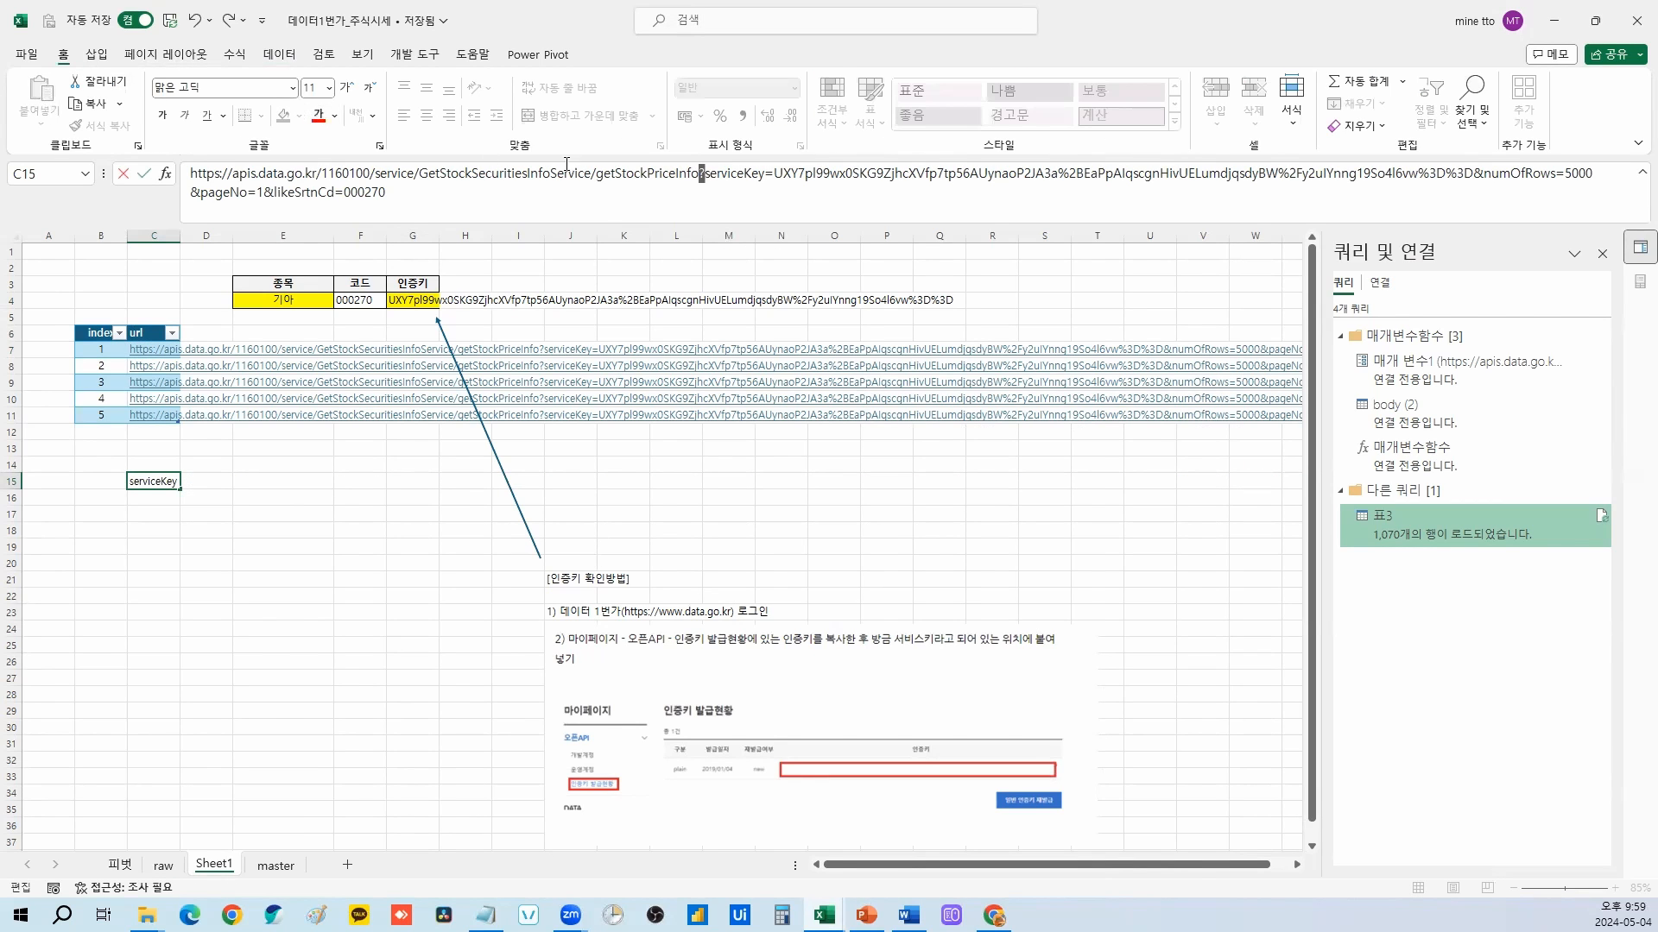
pyautogui.press('Escape')
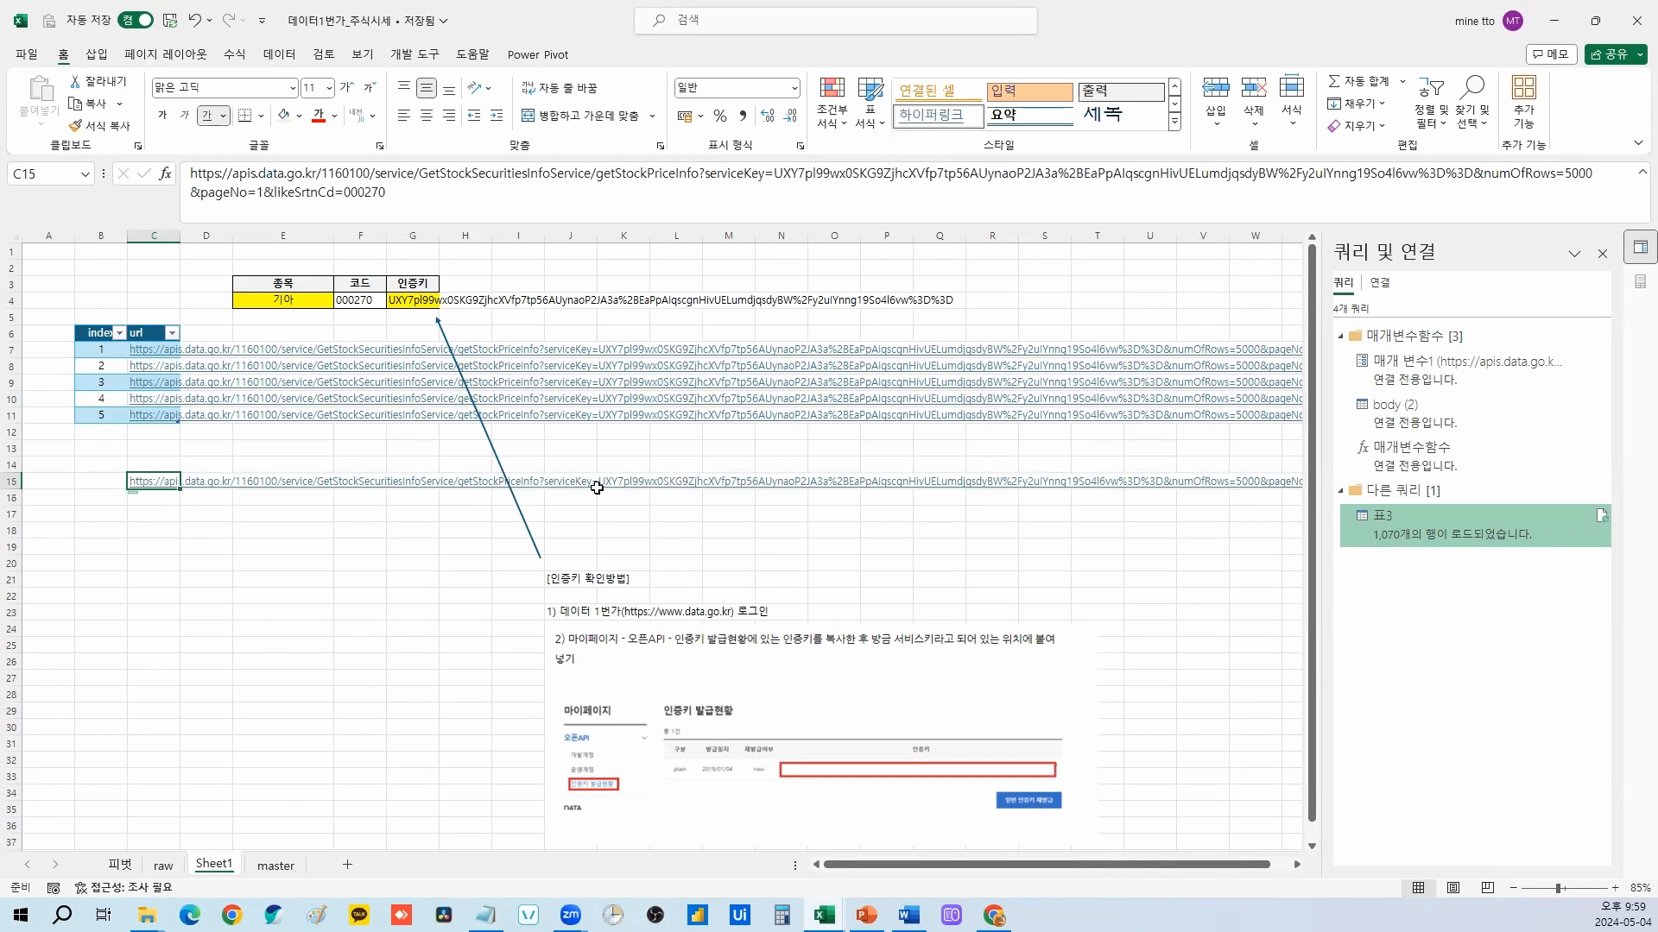
# Step: Copy cell C15 and paste its request URL, including the service key, into a new blank Word document
pyautogui.scroll(2, 597, 488)
pyautogui.hotkey('ctrl', 'c')
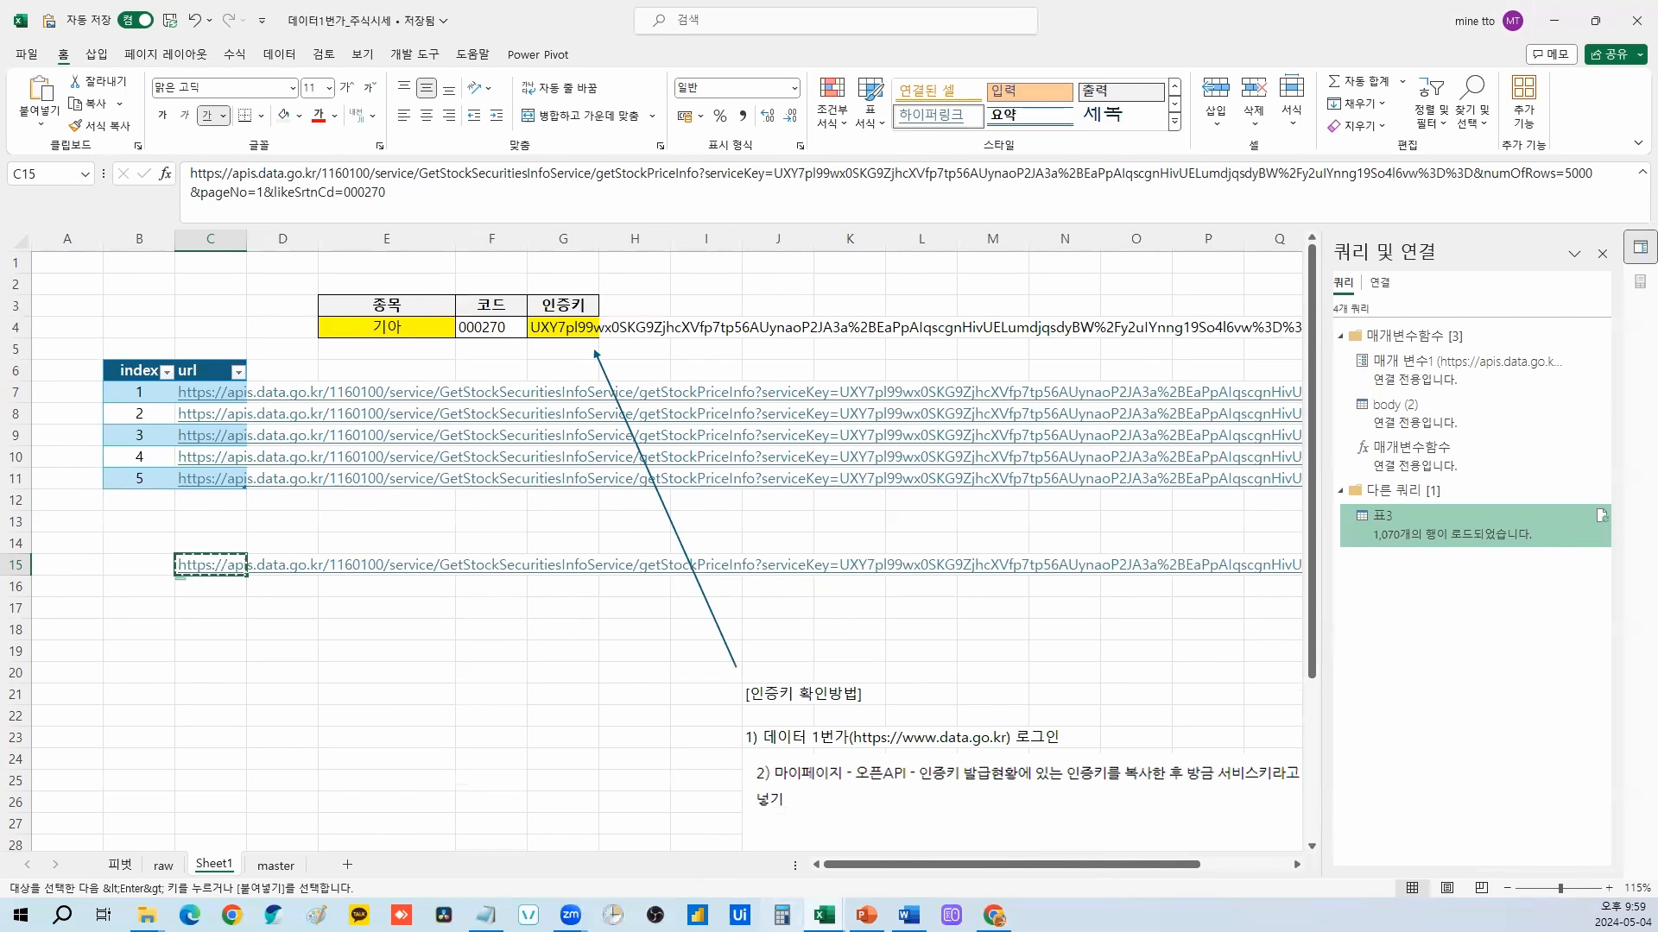
pyautogui.rightClick(908, 915)
pyautogui.click(899, 823)
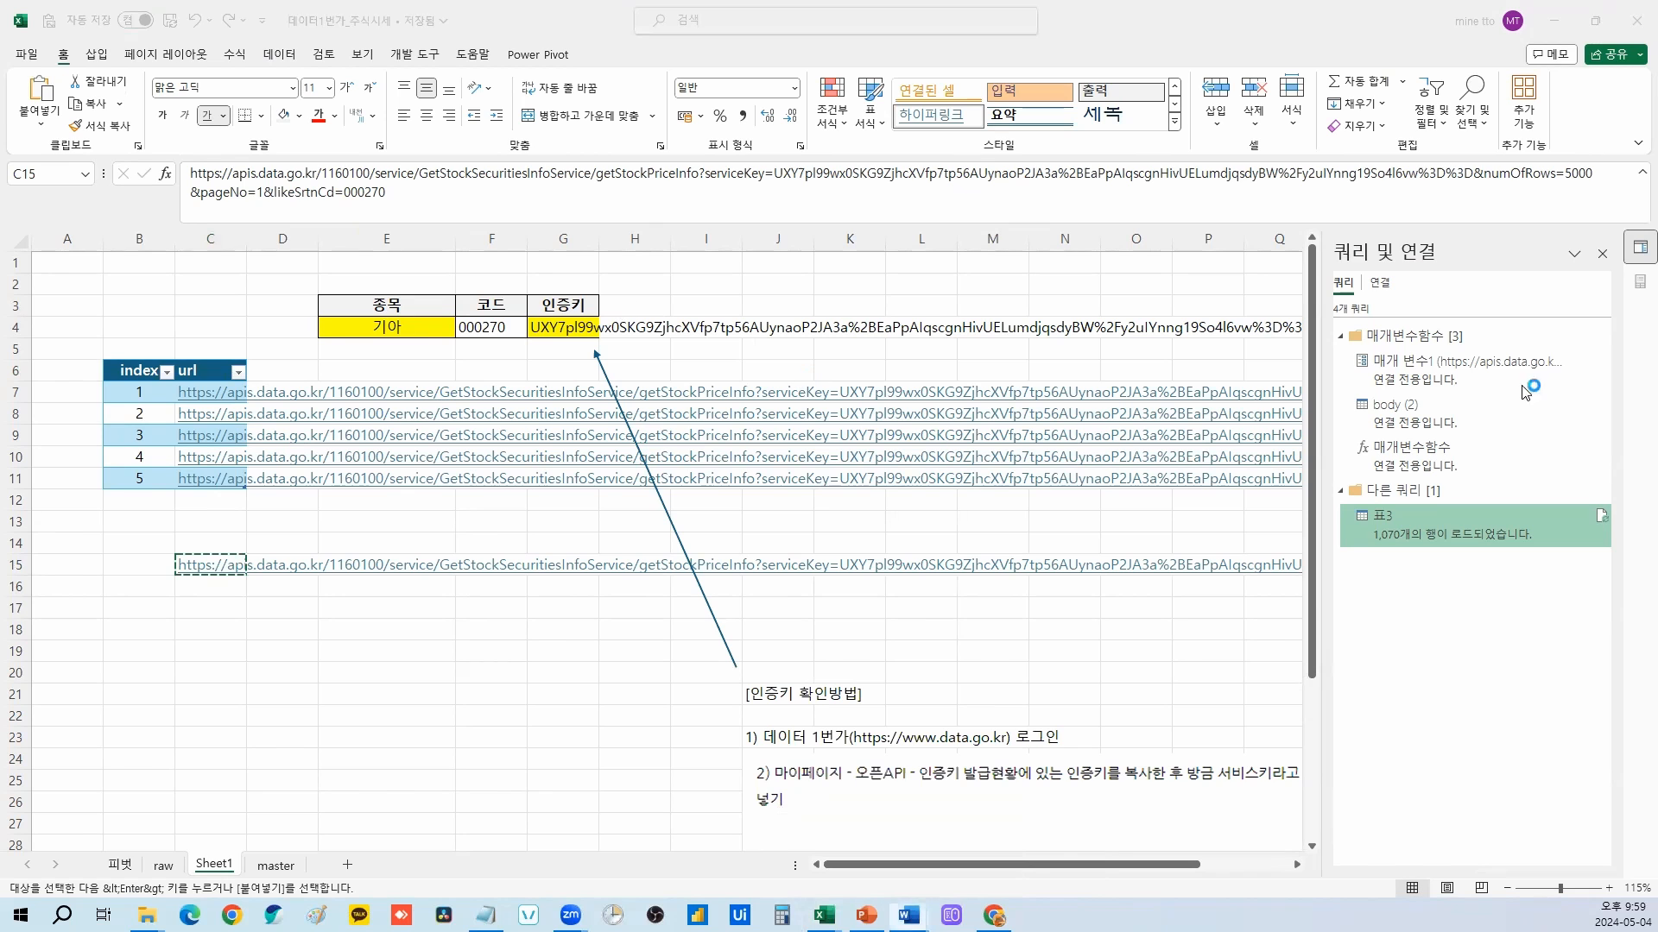
pyautogui.click(297, 359)
pyautogui.hotkey('ctrl', 'v')
pyautogui.click(1276, 186)
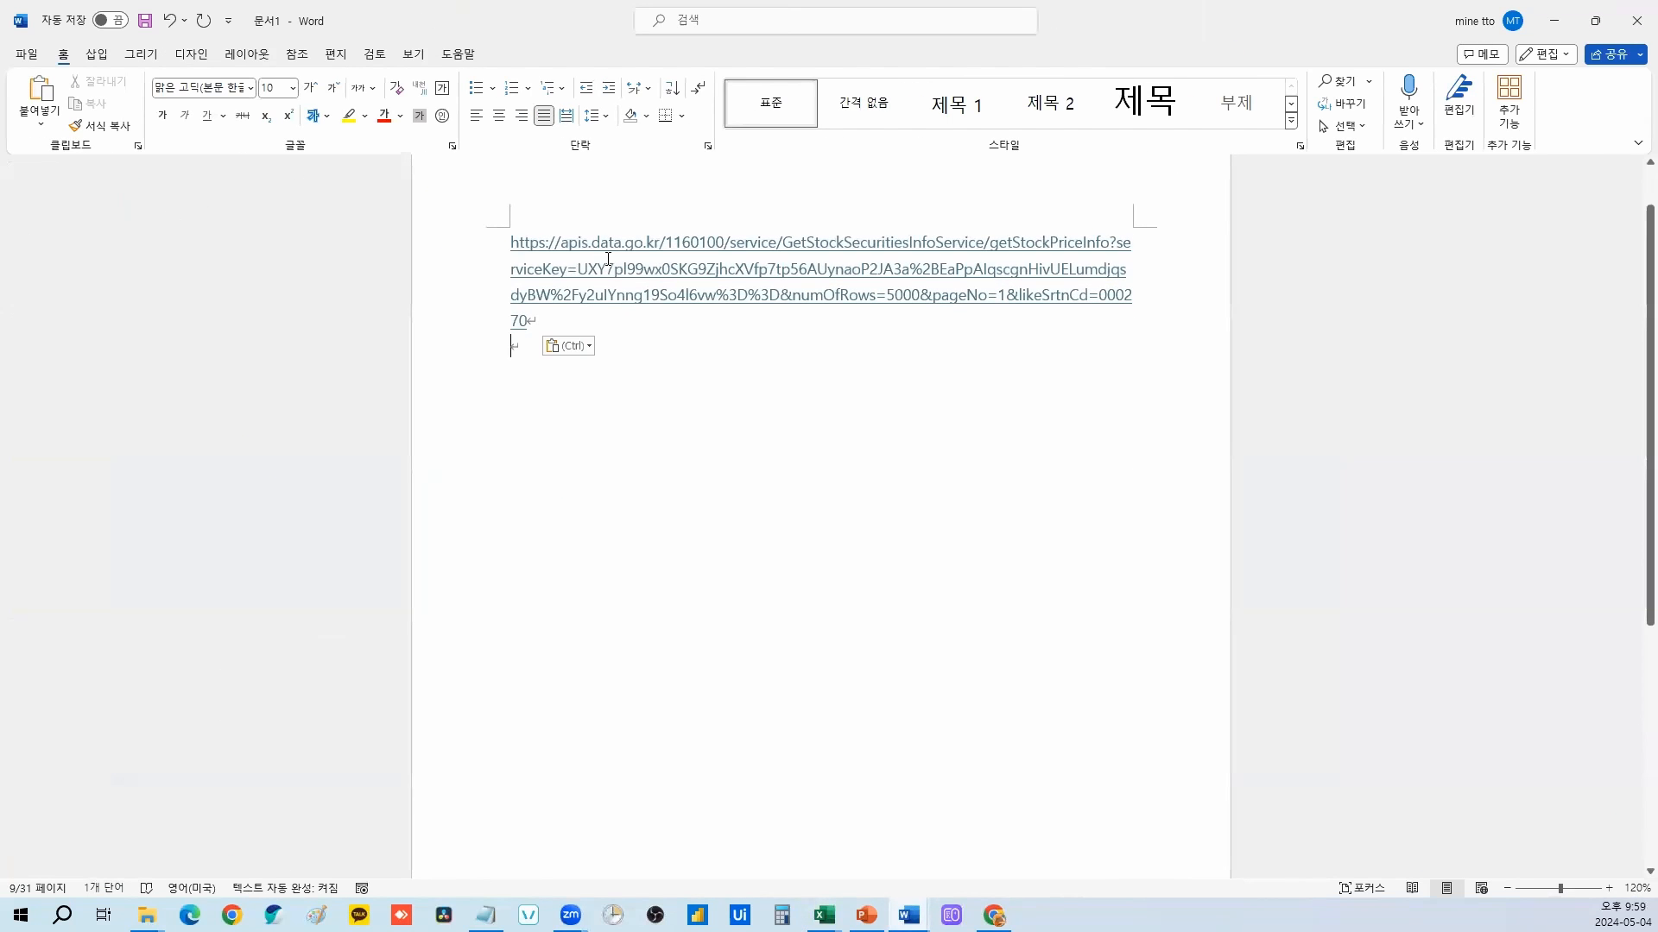
# Step: Highlight the ? in front of serviceKey in the pasted URL in yellow
pyautogui.doubleClick(1113, 242)
pyautogui.click(350, 117)
pyautogui.click(523, 284)
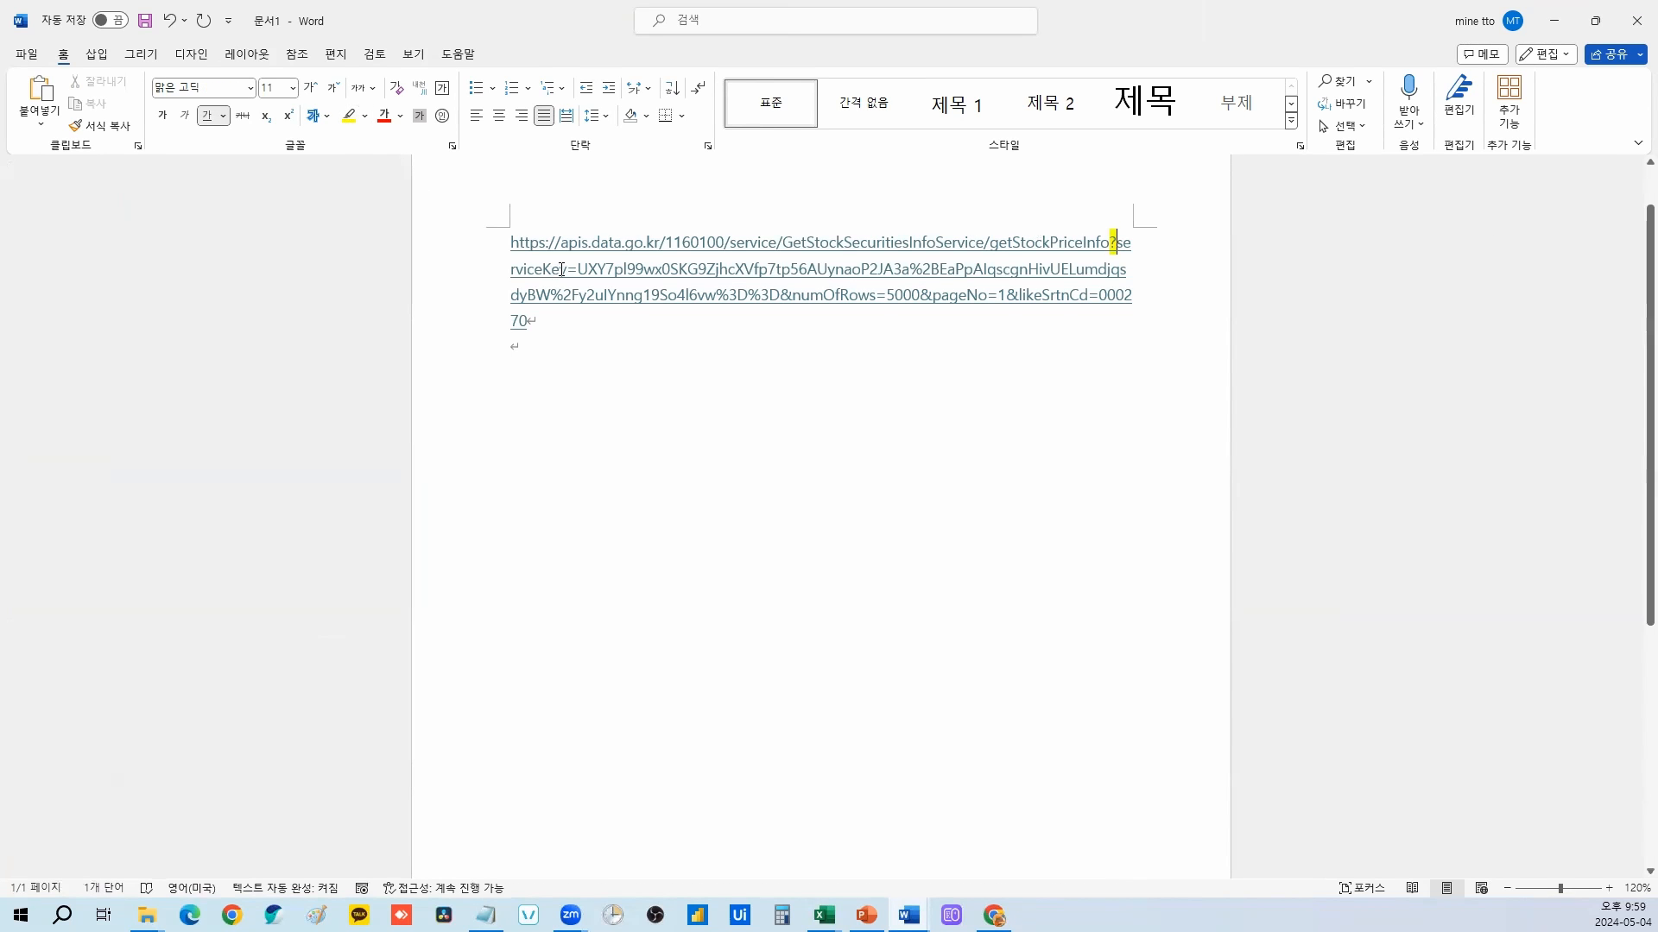
pyautogui.moveTo(561, 270); pyautogui.dragTo(509, 269)
pyautogui.moveTo(1124, 243); pyautogui.dragTo(850, 286)
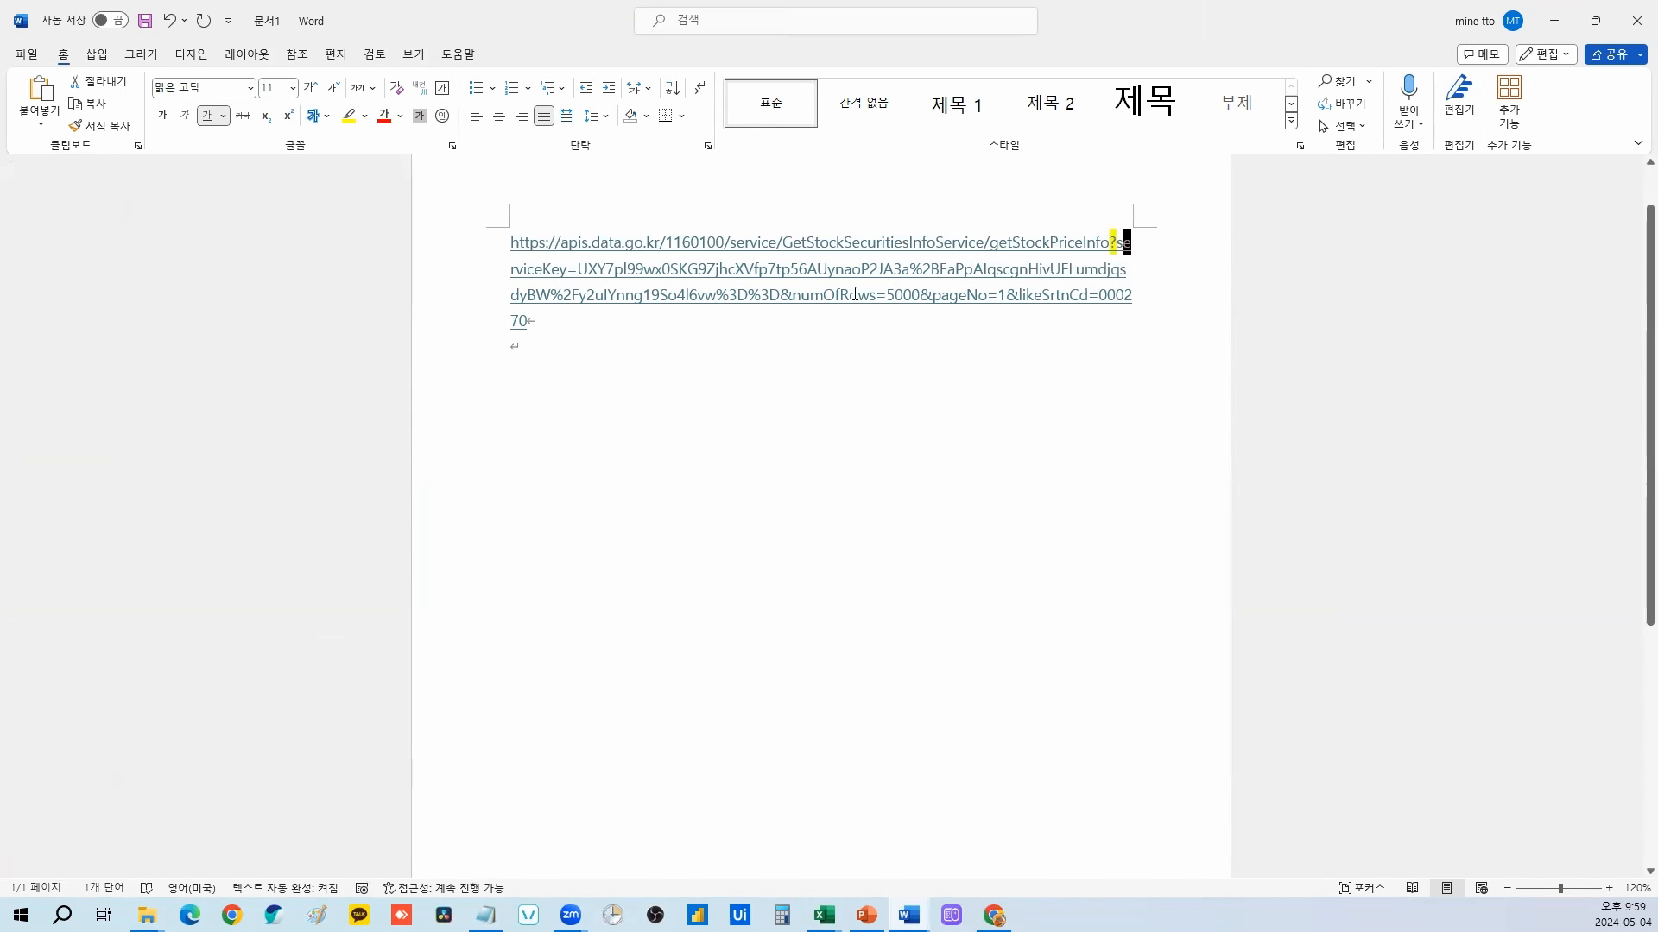
# Step: Highlight the & separators before numOfRows, pageNo and likeSrtnCd in the URL in yellow
pyautogui.moveTo(792, 296); pyautogui.dragTo(781, 296)
pyautogui.click(349, 116)
pyautogui.moveTo(1018, 295); pyautogui.dragTo(920, 296)
pyautogui.click(349, 115)
pyautogui.click(348, 116)
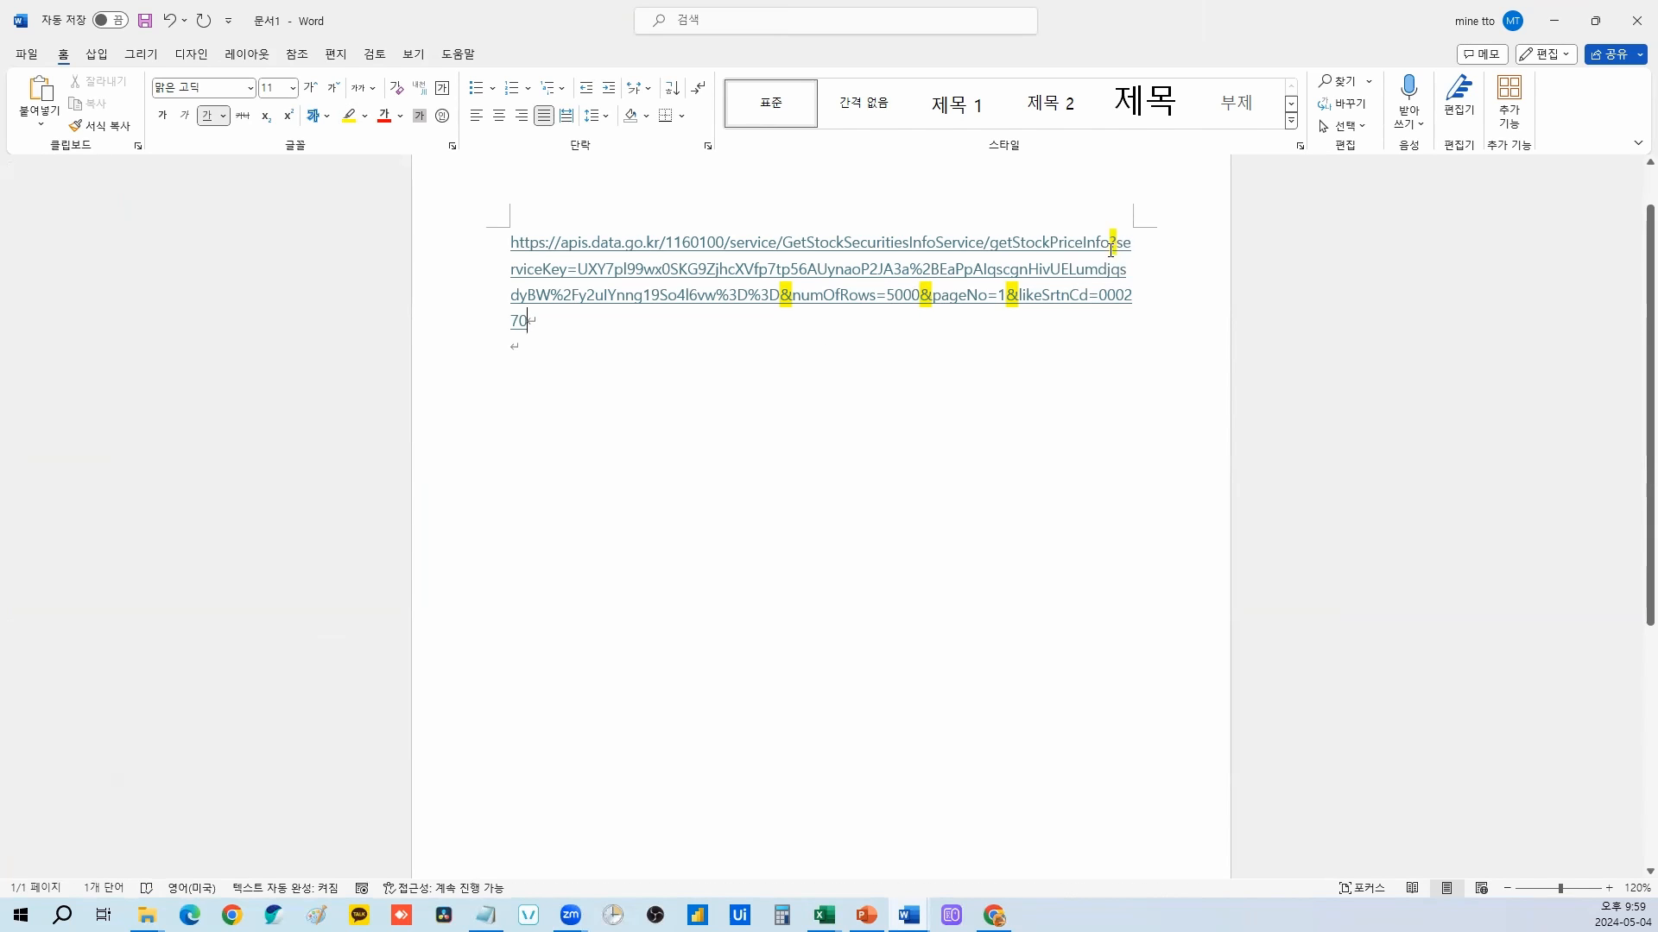
# Step: Select the serviceKey parameter name and the other parameter names through likeSrtnCd in the URL, then clear the selection
pyautogui.moveTo(1121, 244); pyautogui.dragTo(566, 270)
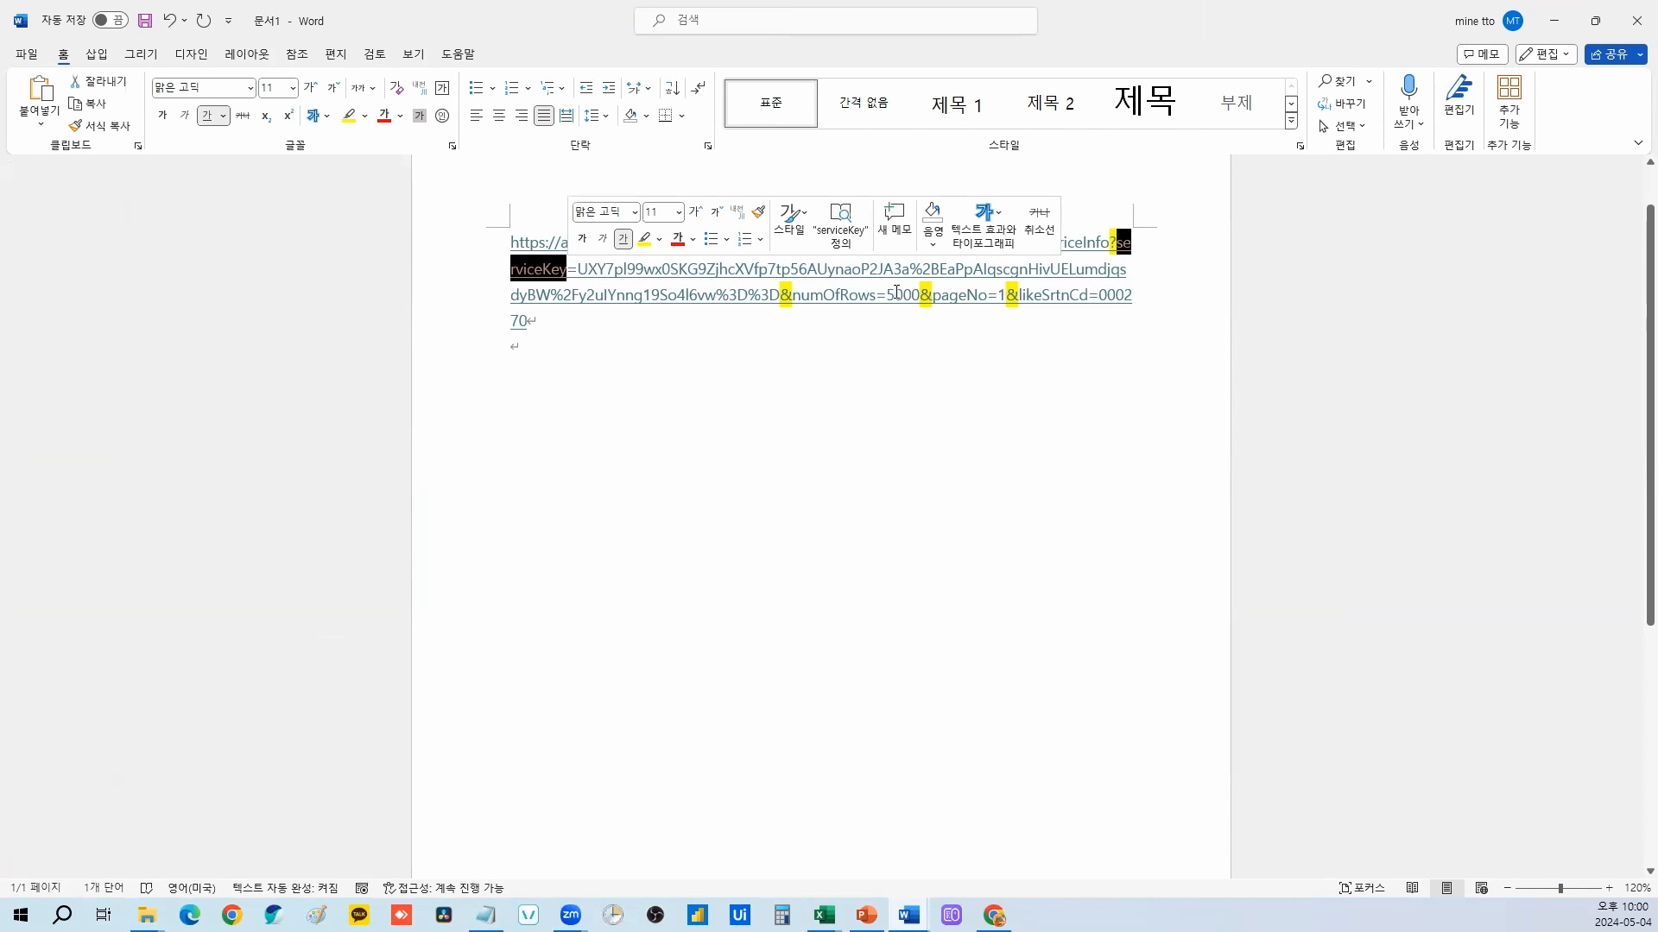
pyautogui.moveTo(791, 296); pyautogui.dragTo(1084, 302)
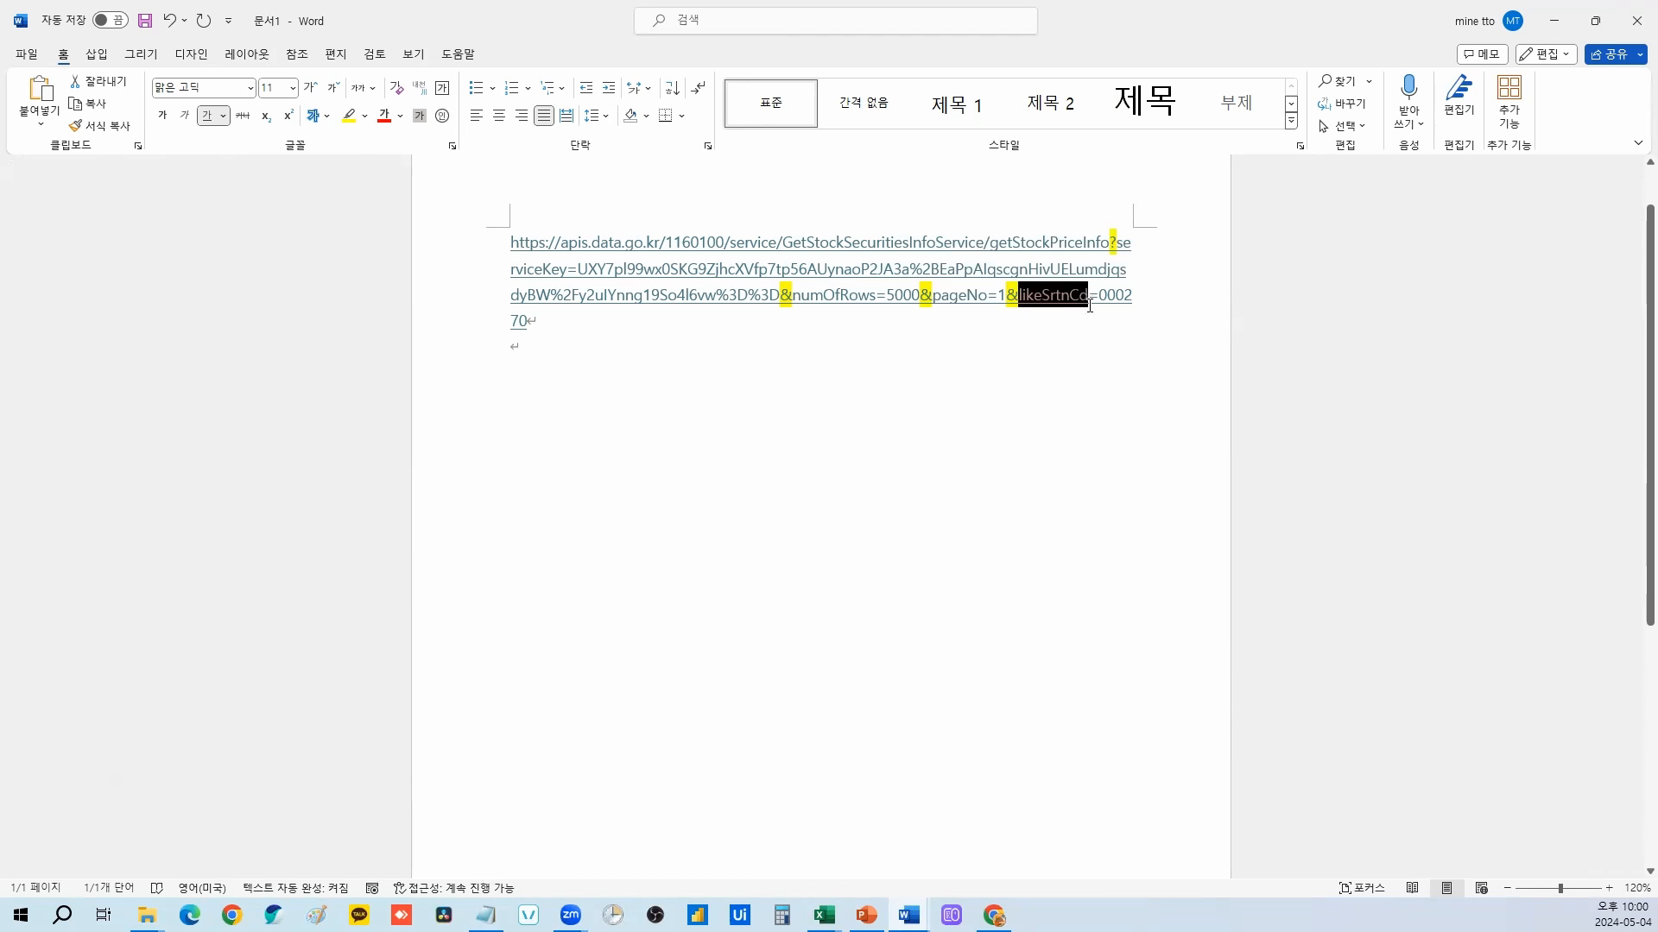
pyautogui.click(1089, 306)
pyautogui.hotkey('ctrl', 'a')
pyautogui.click(1068, 344)
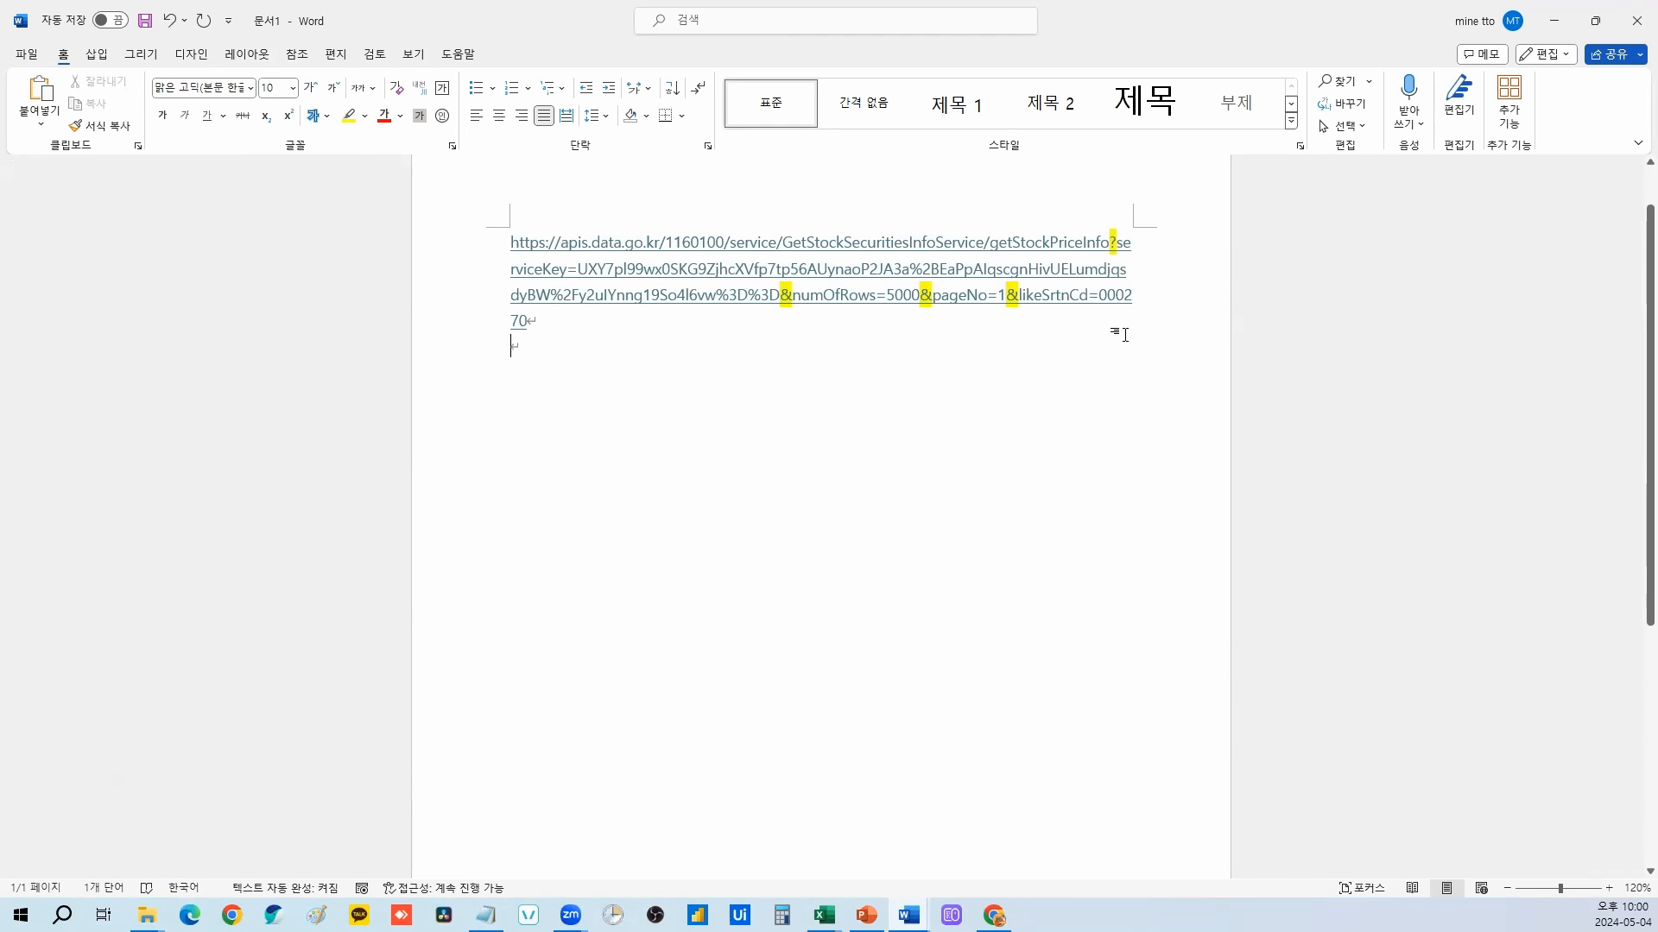
# Step: Select the likeSrtnCd value at the end of the URL, then select the whole document text
pyautogui.moveTo(1100, 296)
pyautogui.mouseDown()
pyautogui.moveTo(1138, 307)
pyautogui.moveTo(1121, 325)
pyautogui.moveTo(1121, 307)
pyautogui.mouseUp()
pyautogui.click(1120, 324)
pyautogui.tripleClick(1121, 307)
pyautogui.hotkey('ctrl', 'a')
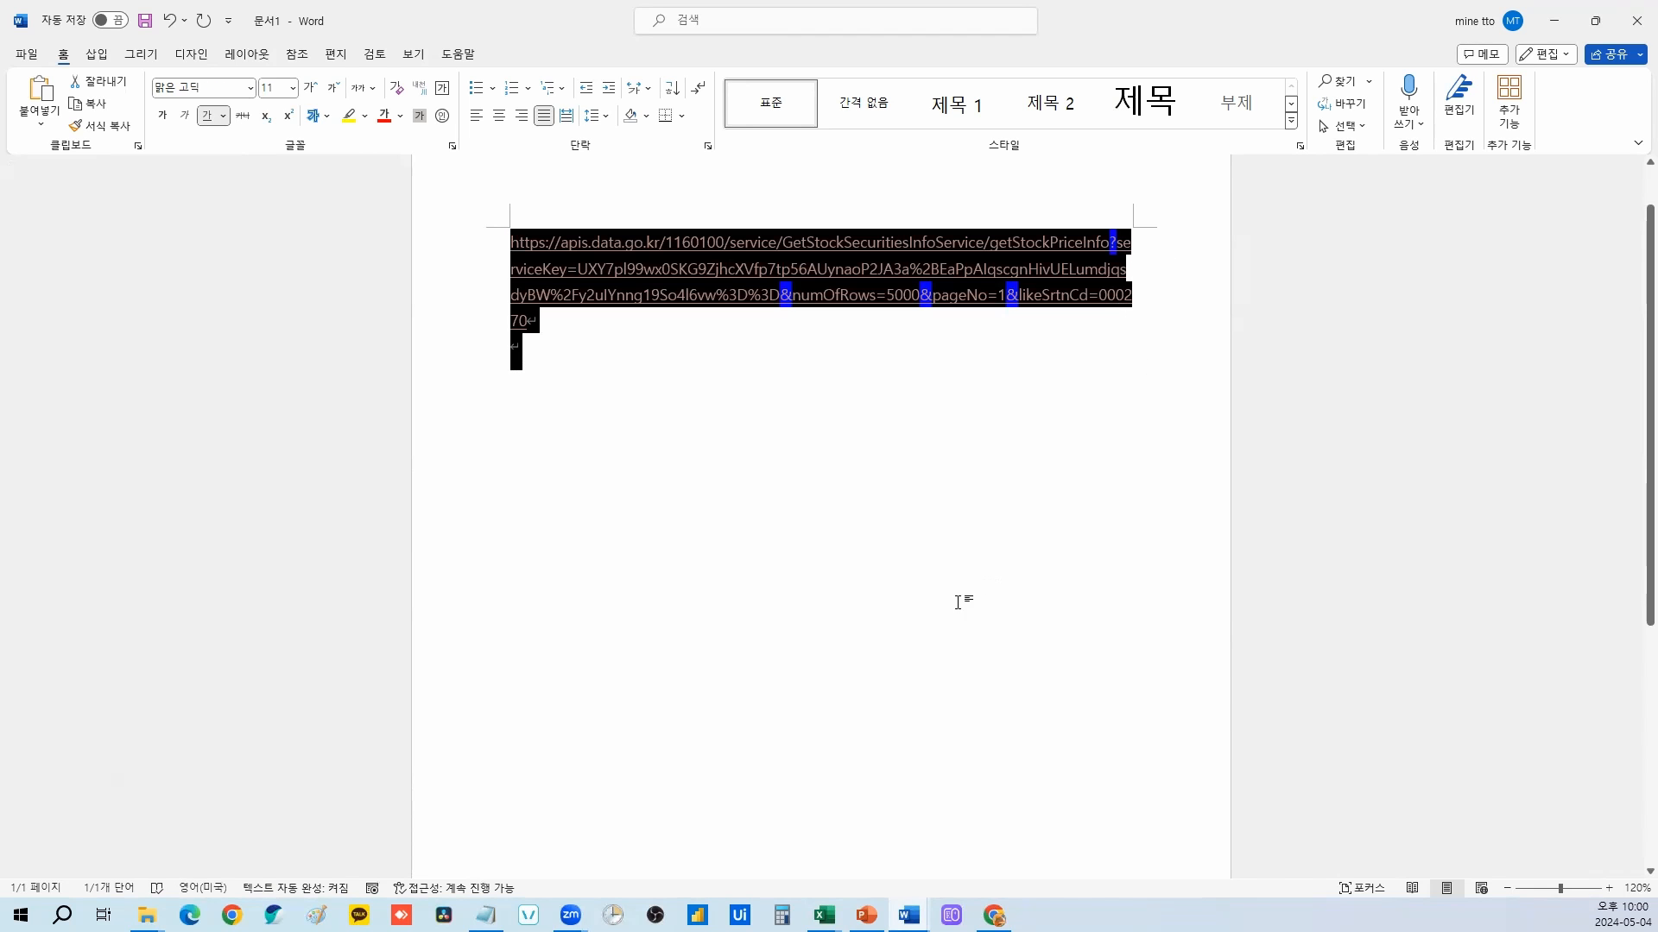
# Step: Switch to the stock price Excel workbook and check the stock code cell F4 on Sheet1
pyautogui.click(958, 602)
pyautogui.click(825, 916)
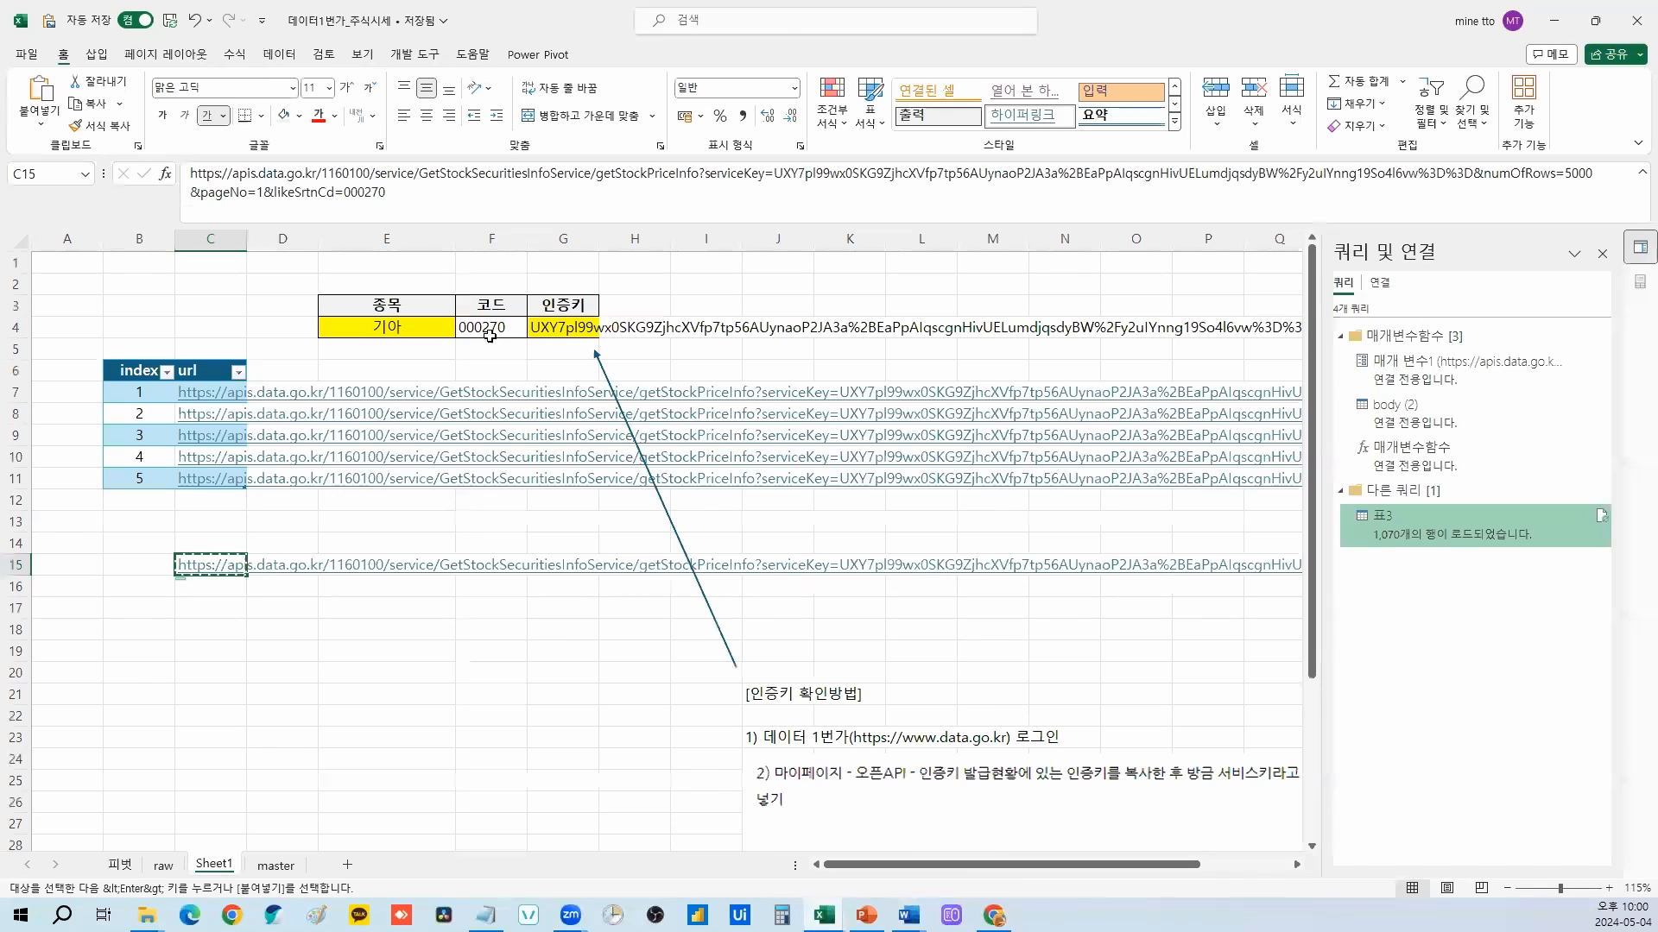
pyautogui.click(489, 336)
# Step: Try to set the stock name in cell E4 to 기아차
pyautogui.click(401, 334)
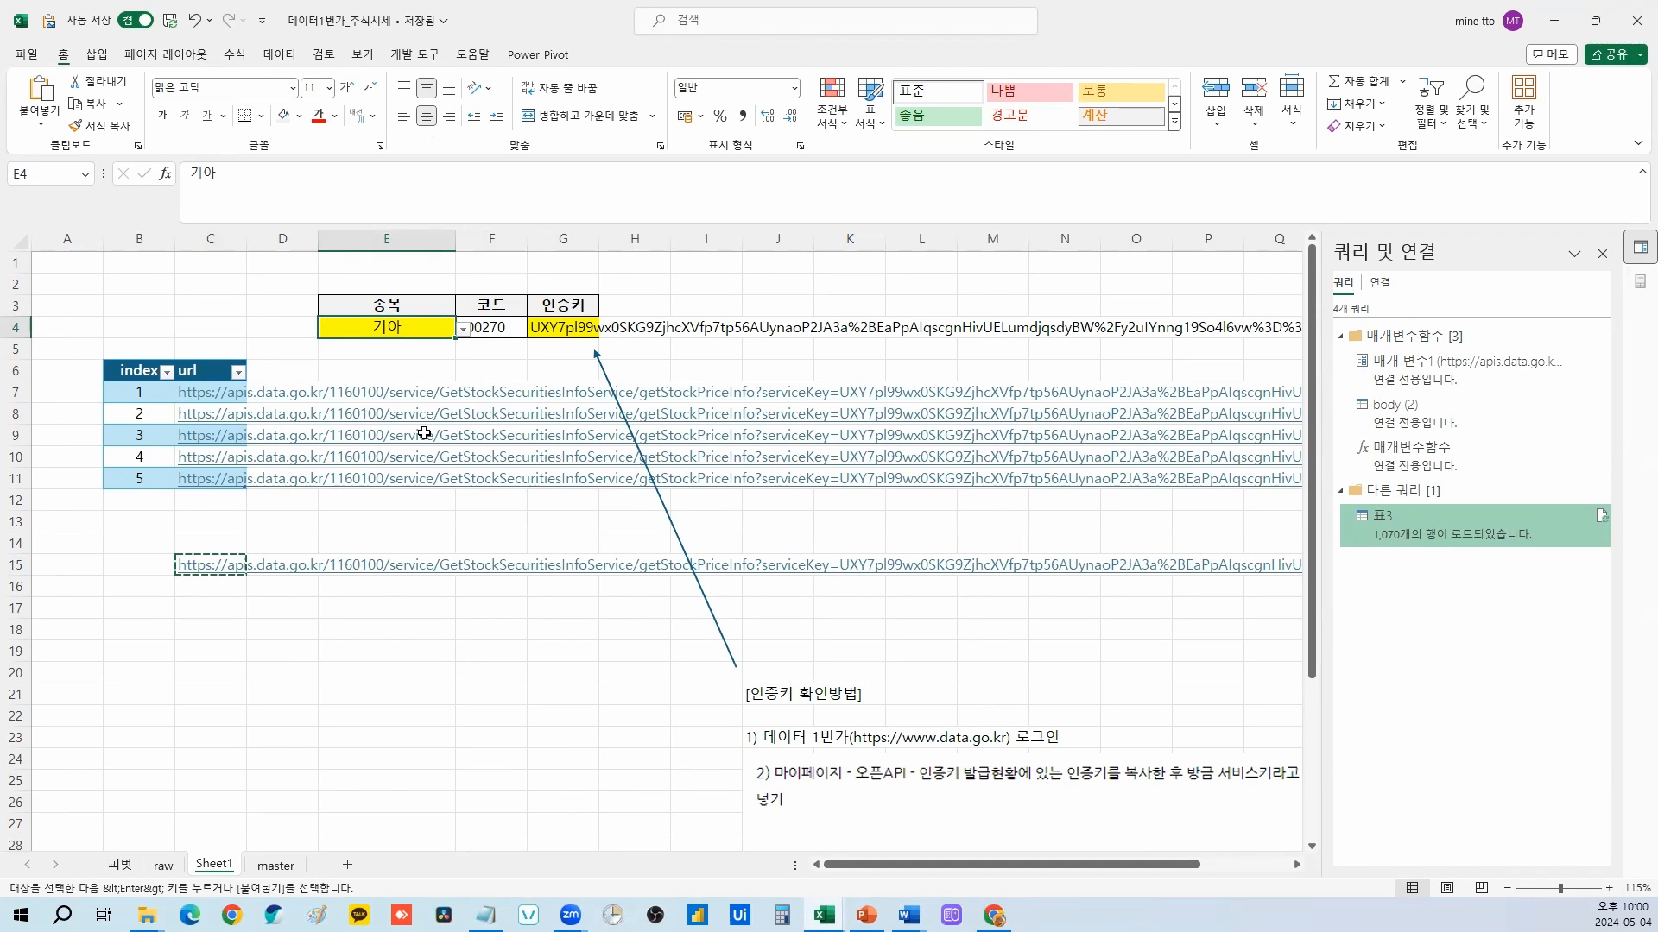
pyautogui.write('기아차')
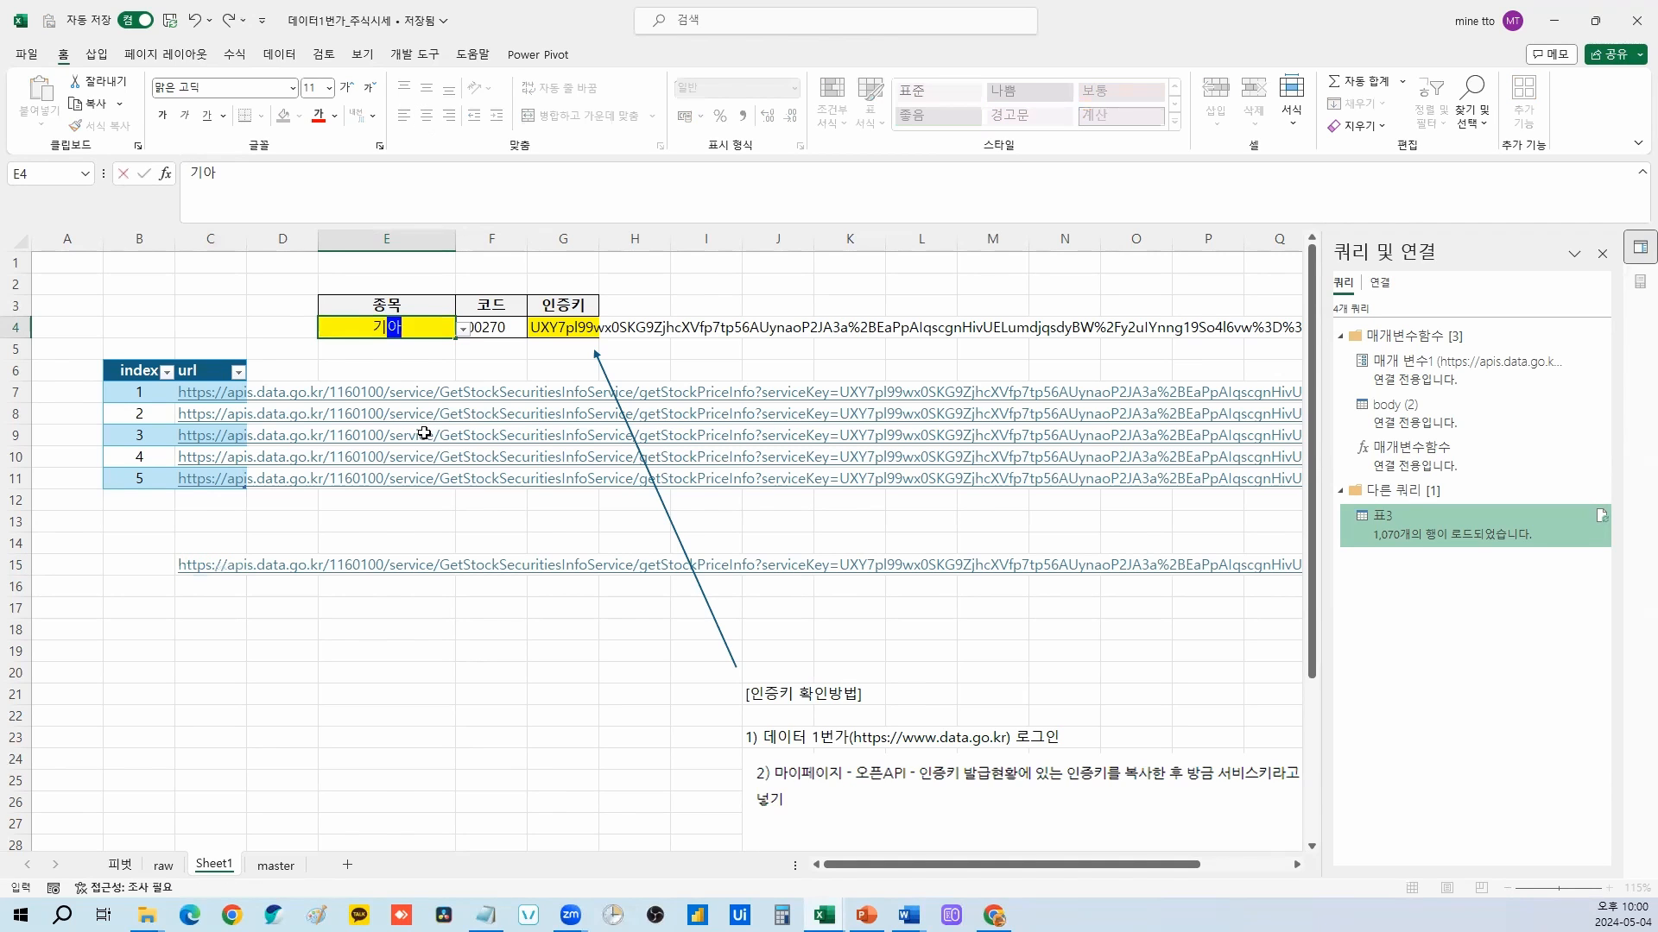
pyautogui.press('Return')
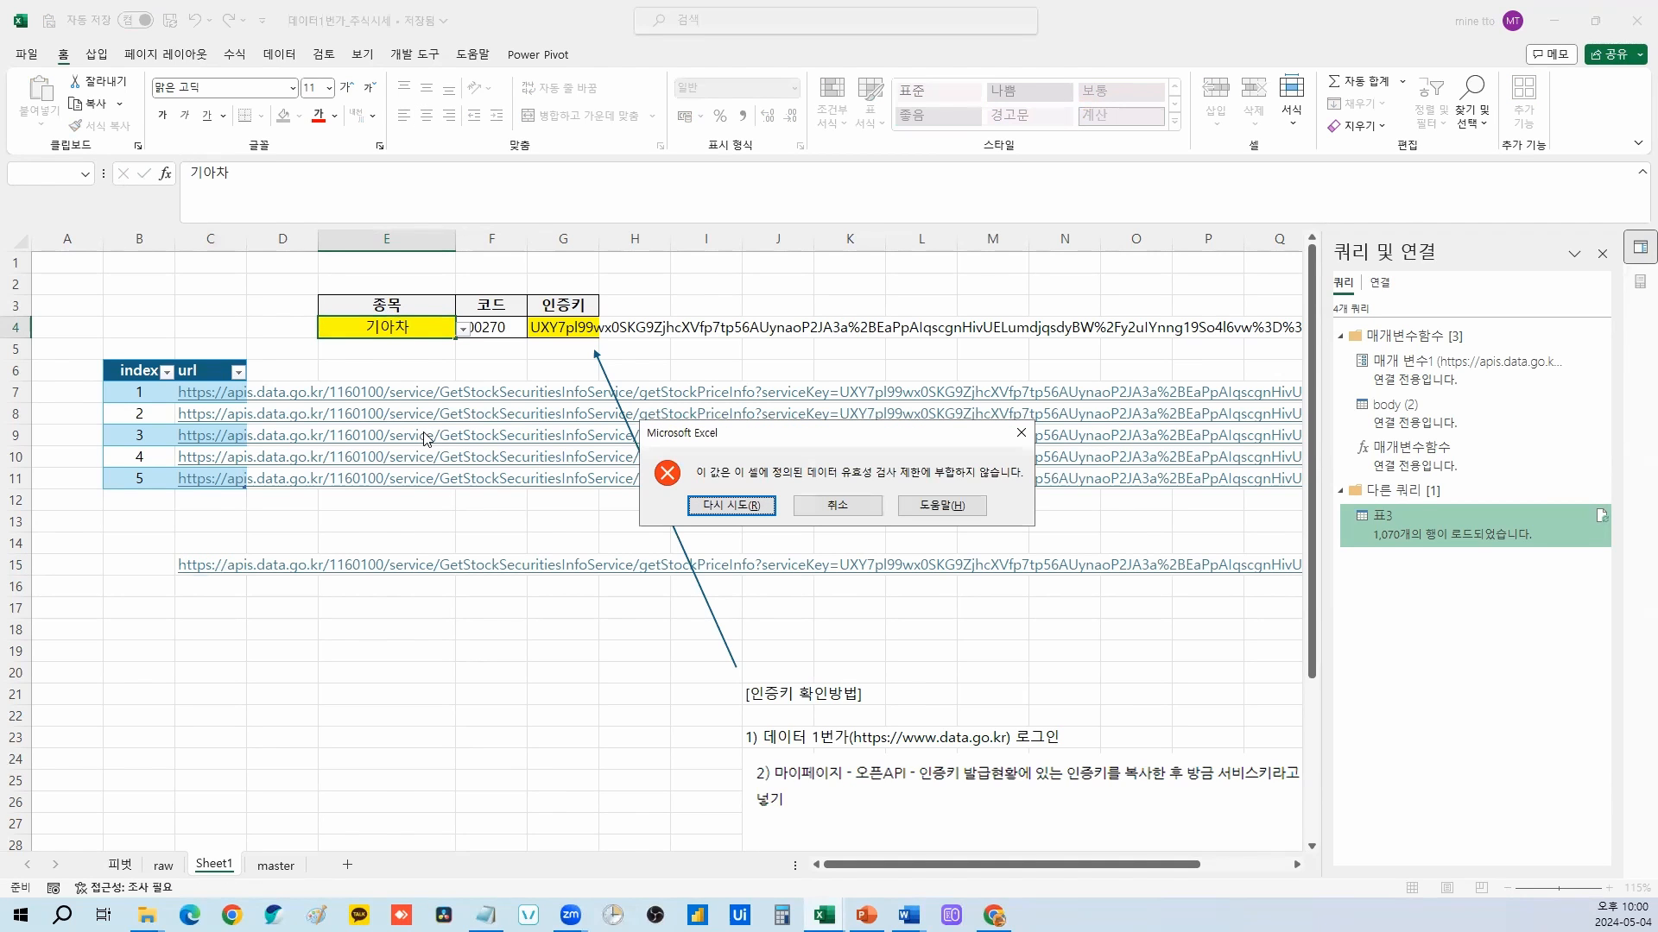
pyautogui.press('Escape')
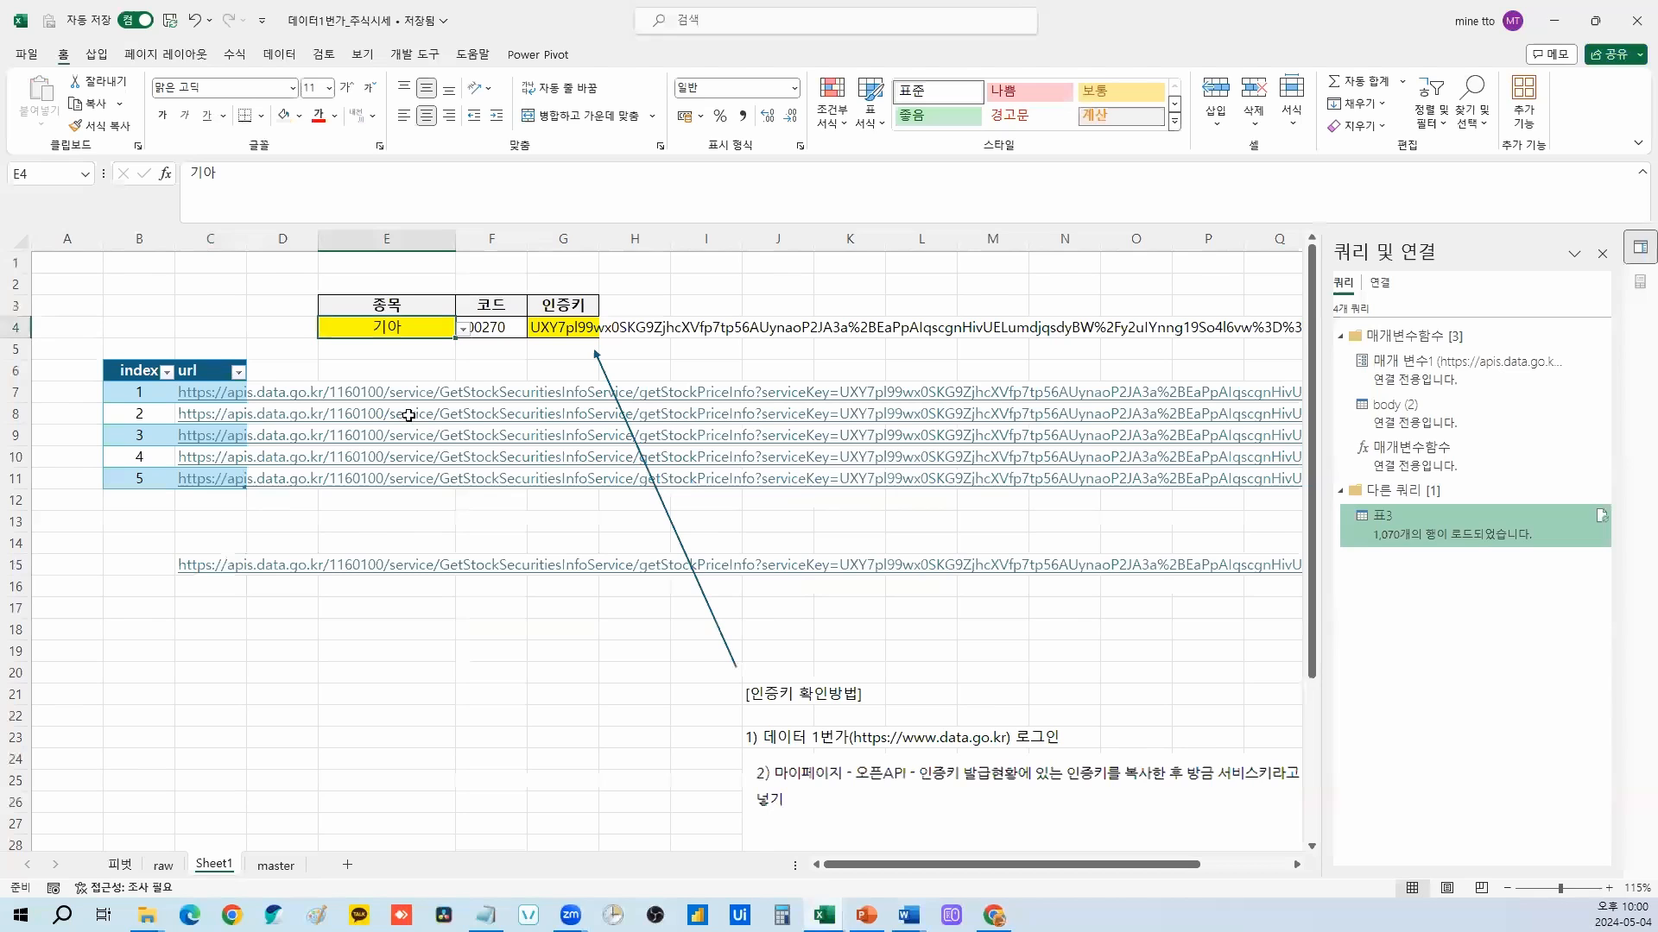
# Step: Change the header in E3 to 종목명 and check the stock name in E4 and the code lookup formula in F4
pyautogui.doubleClick(408, 301)
pyautogui.write('명')
pyautogui.press('Return')
pyautogui.press('Right')
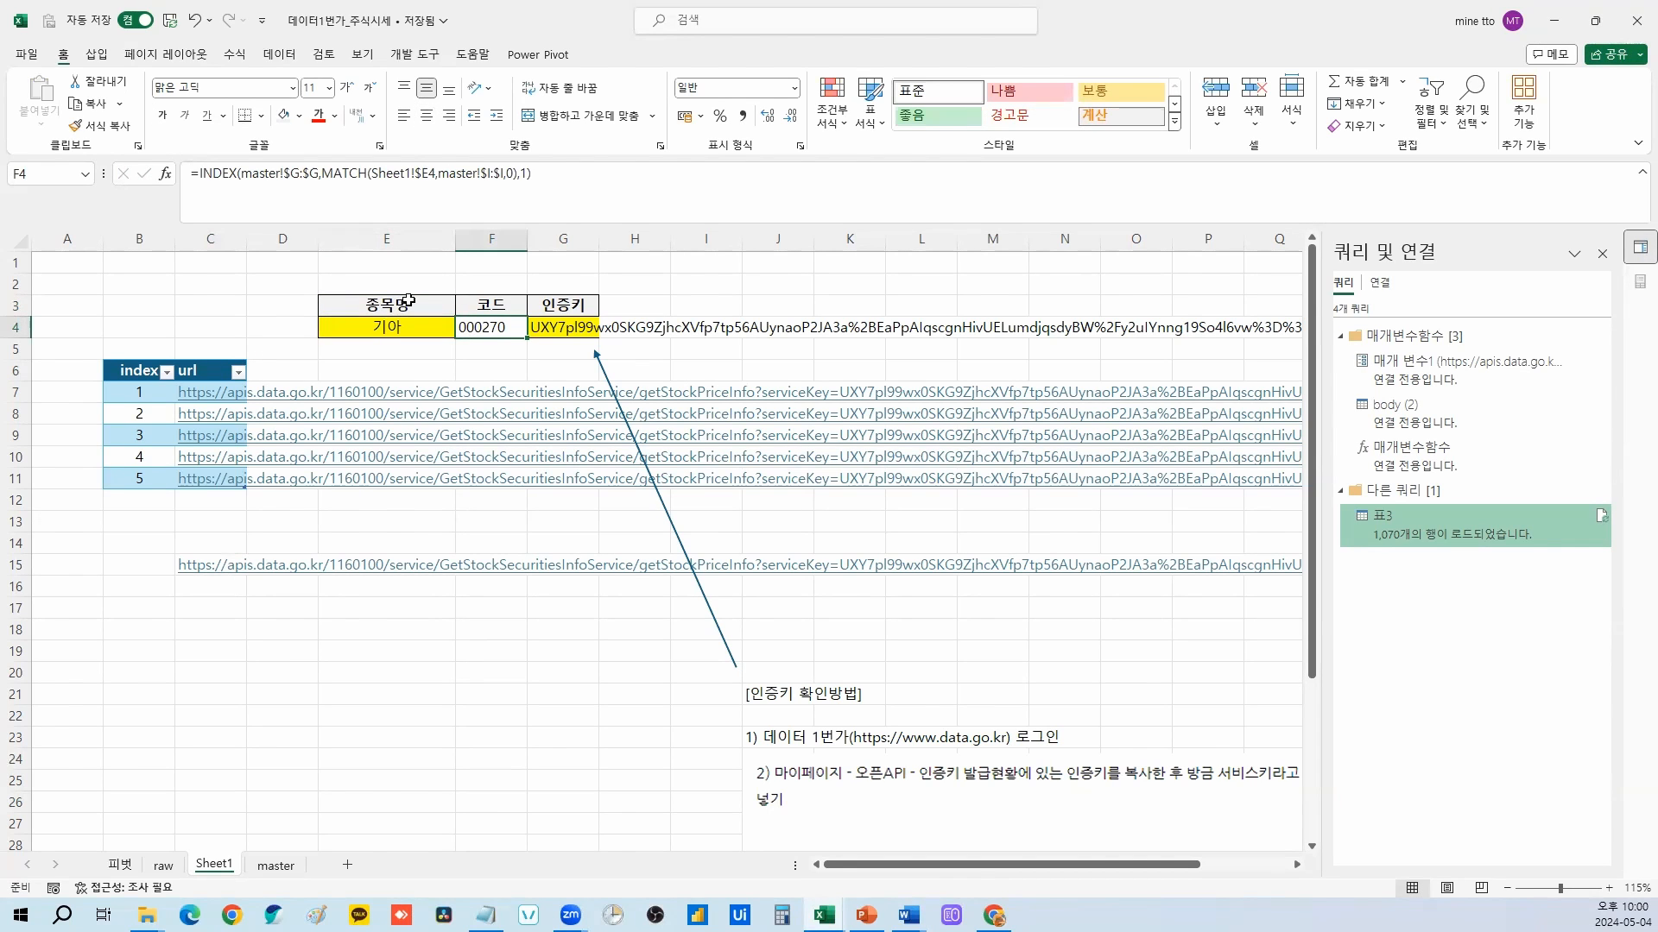
pyautogui.click(410, 325)
pyautogui.click(484, 334)
pyautogui.keyDown('ctrl'); pyautogui.scroll(-1, 480, 333); pyautogui.keyUp('ctrl')
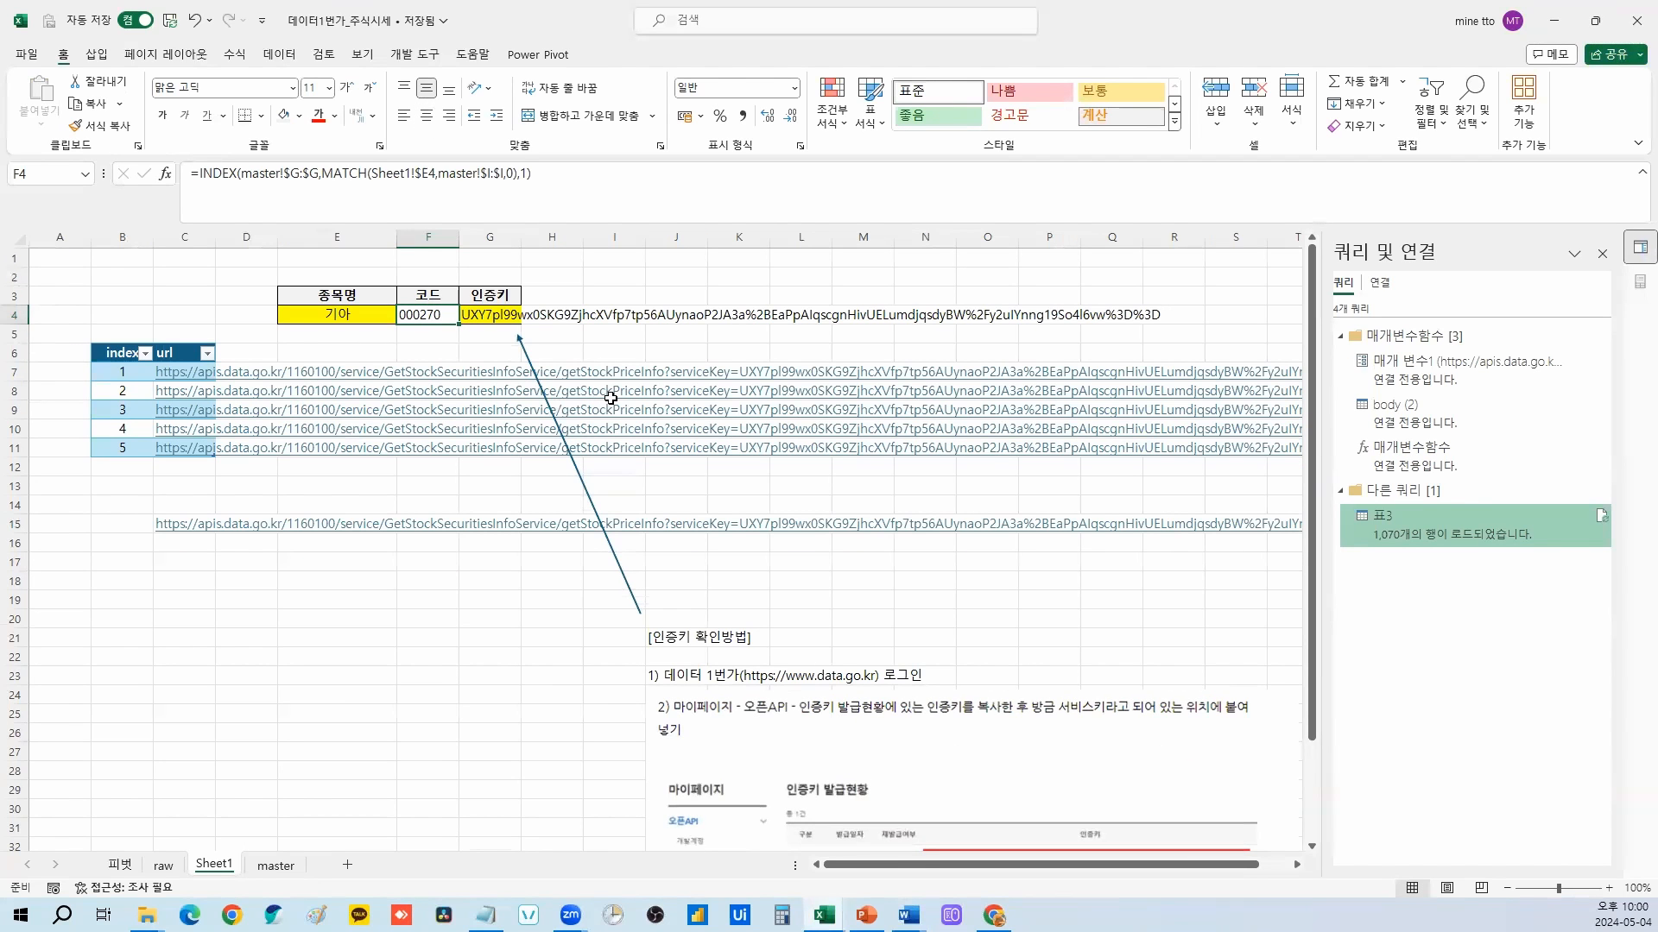
# Step: Examine the stock list on the master sheet, from the 표준코드 column through the full length of the 한글 종목약명 column
pyautogui.click(291, 867)
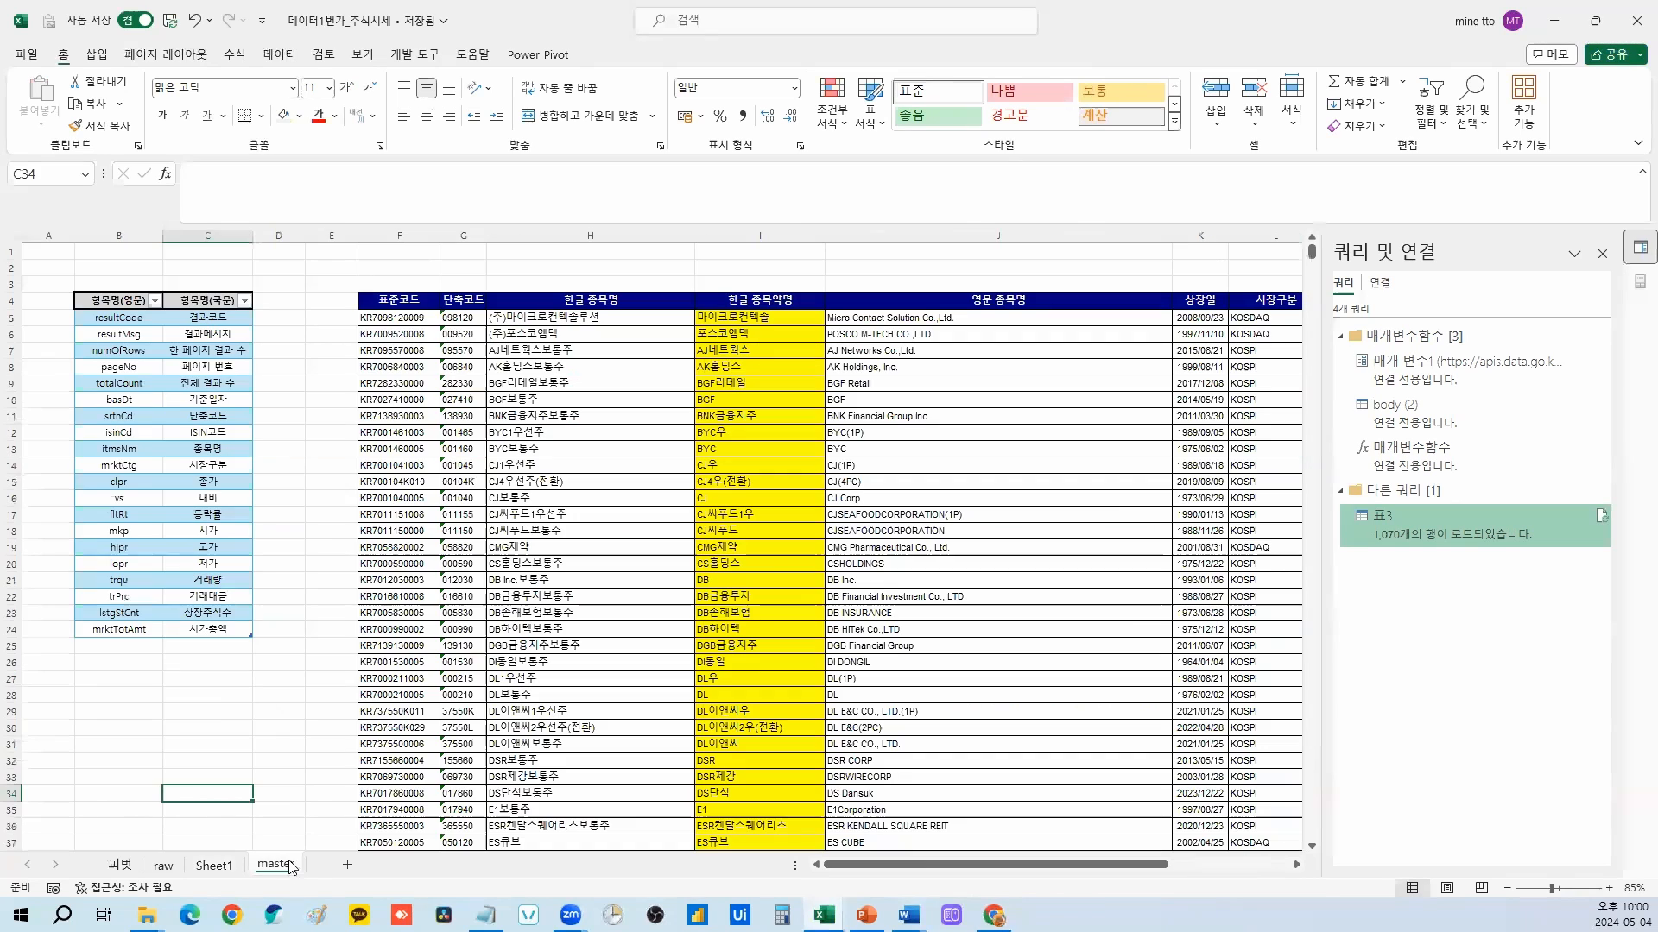
pyautogui.click(393, 340)
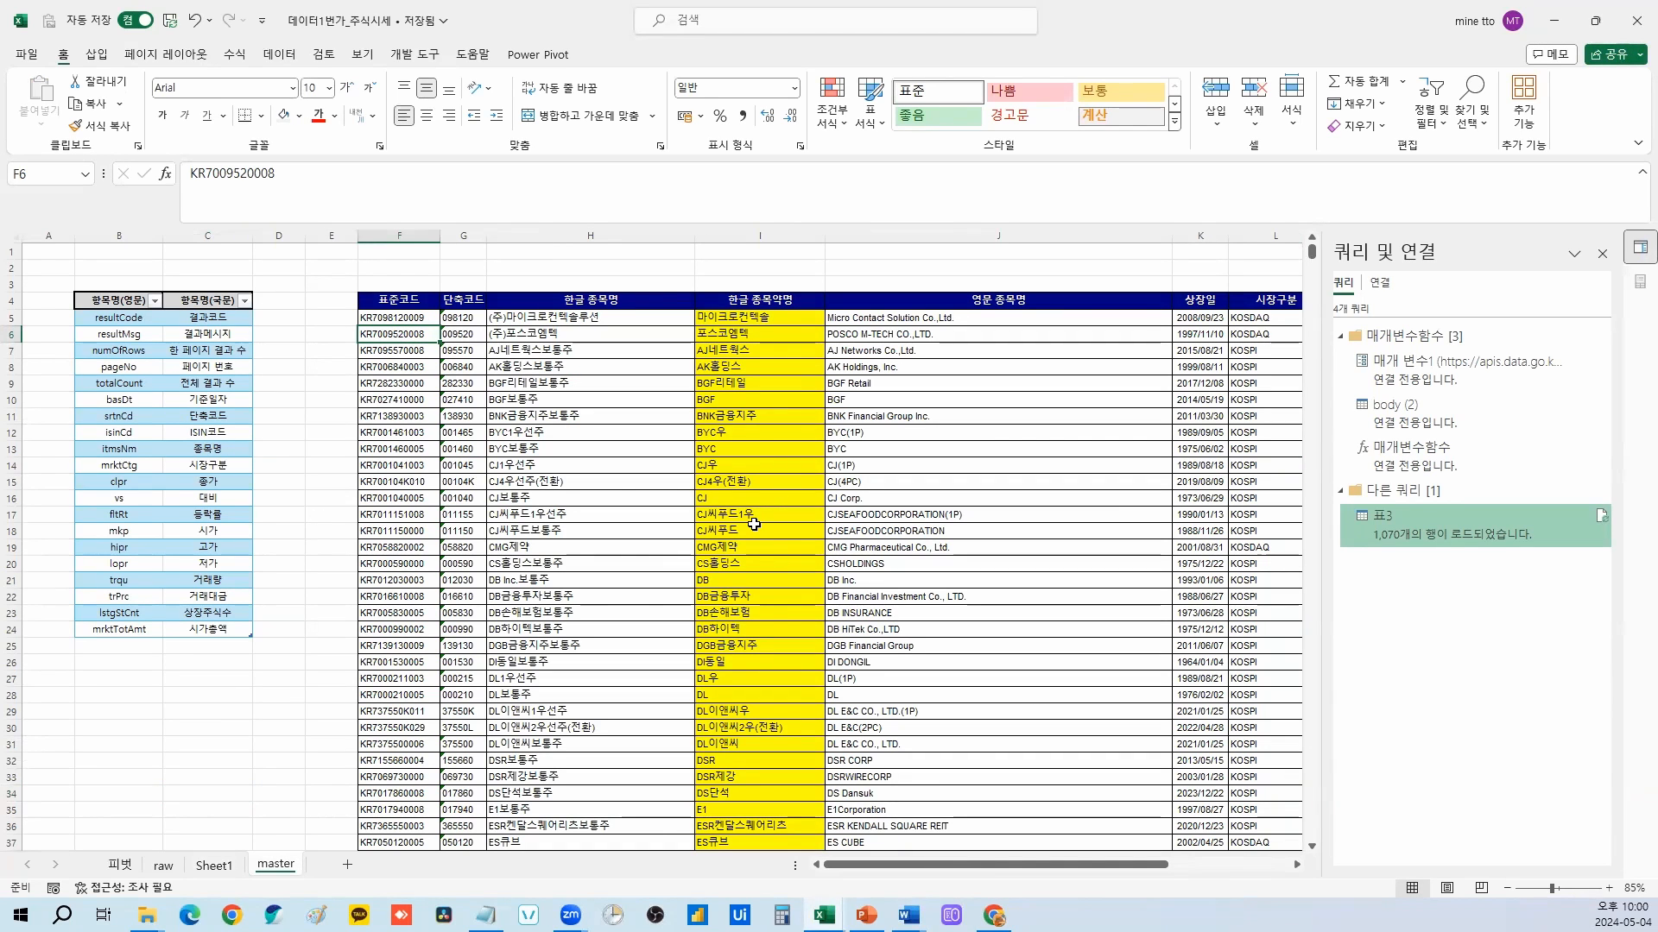
pyautogui.press('Up')
pyautogui.press('Right')
pyautogui.press('Right')
pyautogui.press('Right')
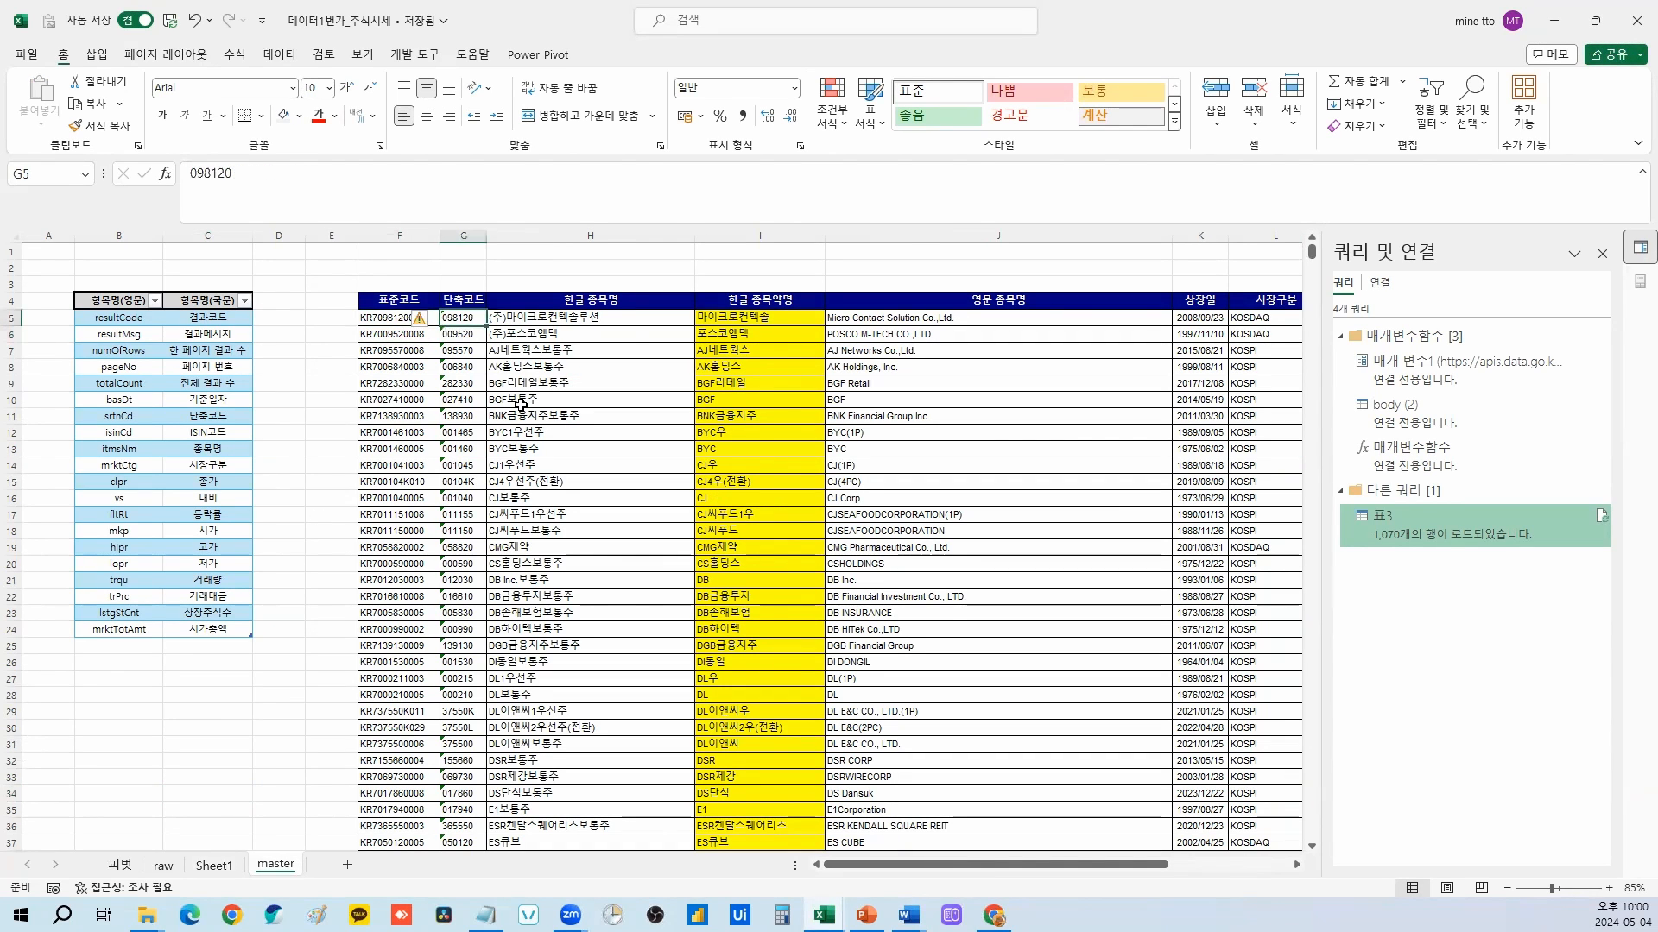
pyautogui.press('Left')
pyautogui.hotkey('ctrl', 'Down')
pyautogui.press('Up')
pyautogui.press('Down')
pyautogui.press('Up')
pyautogui.press('Up')
pyautogui.hotkey('ctrl', 'Up')
pyautogui.press('Down')
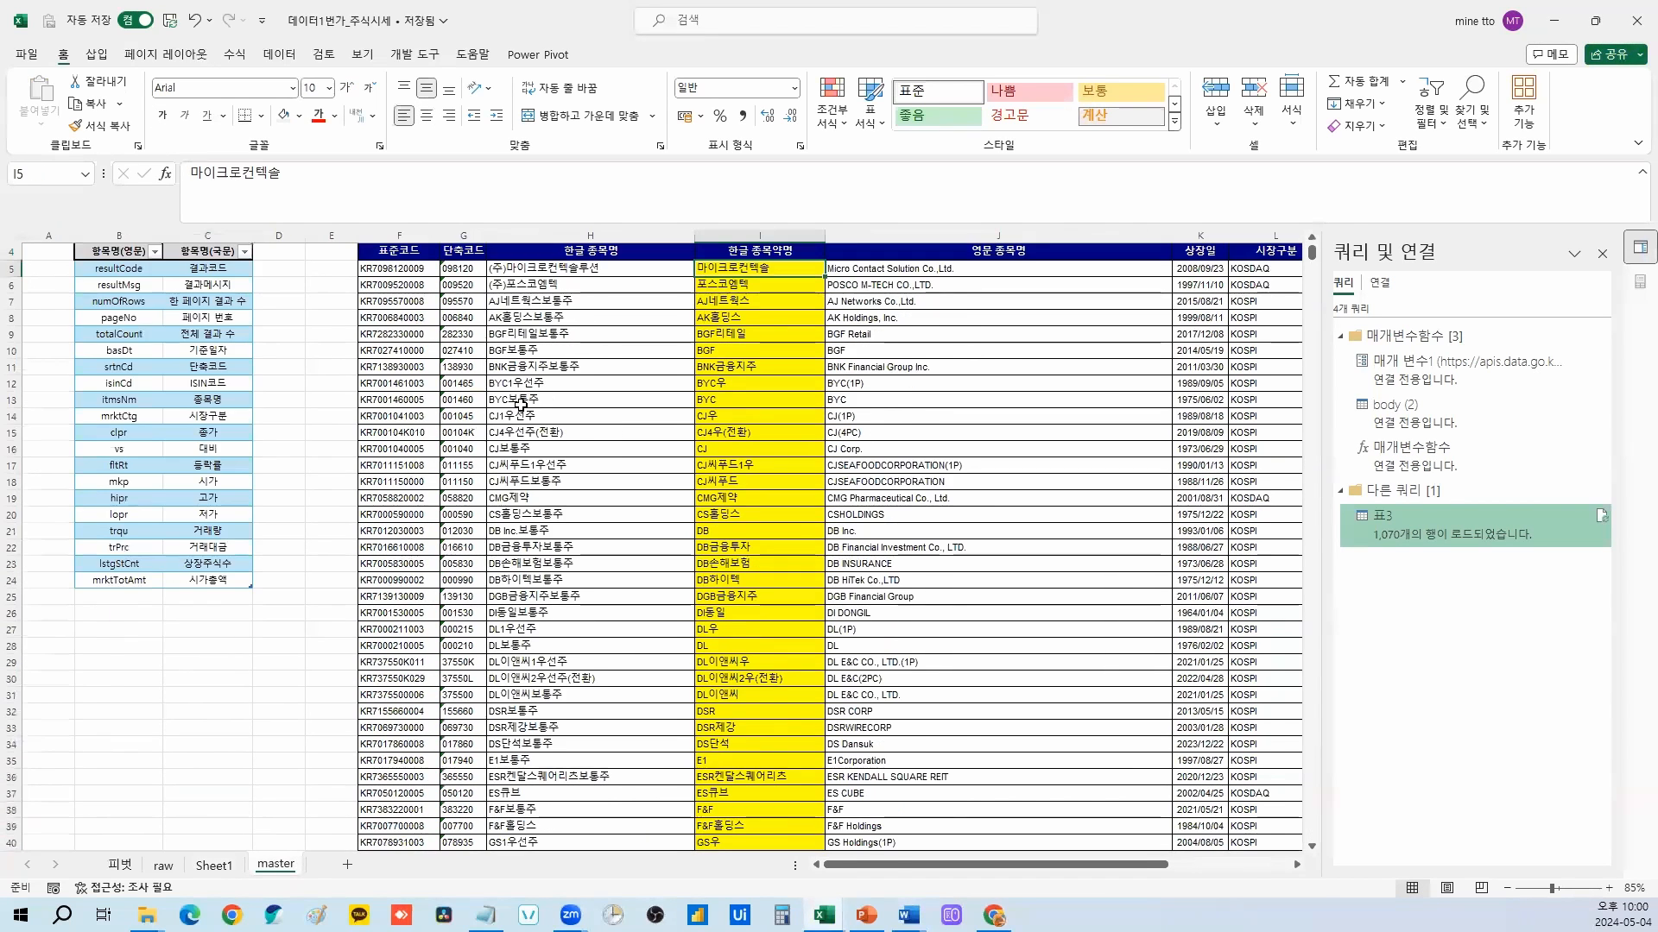
pyautogui.hotkey('ctrl', 'shift', 'Down')
pyautogui.hotkey('ctrl', 'Up')
# Step: Fill all 단축코드 values from G5 to the end of the master sheet's list with yellow, and select I5
pyautogui.press('Left')
pyautogui.press('Left')
pyautogui.press('Down')
pyautogui.hotkey('ctrl', 'shift', 'Down')
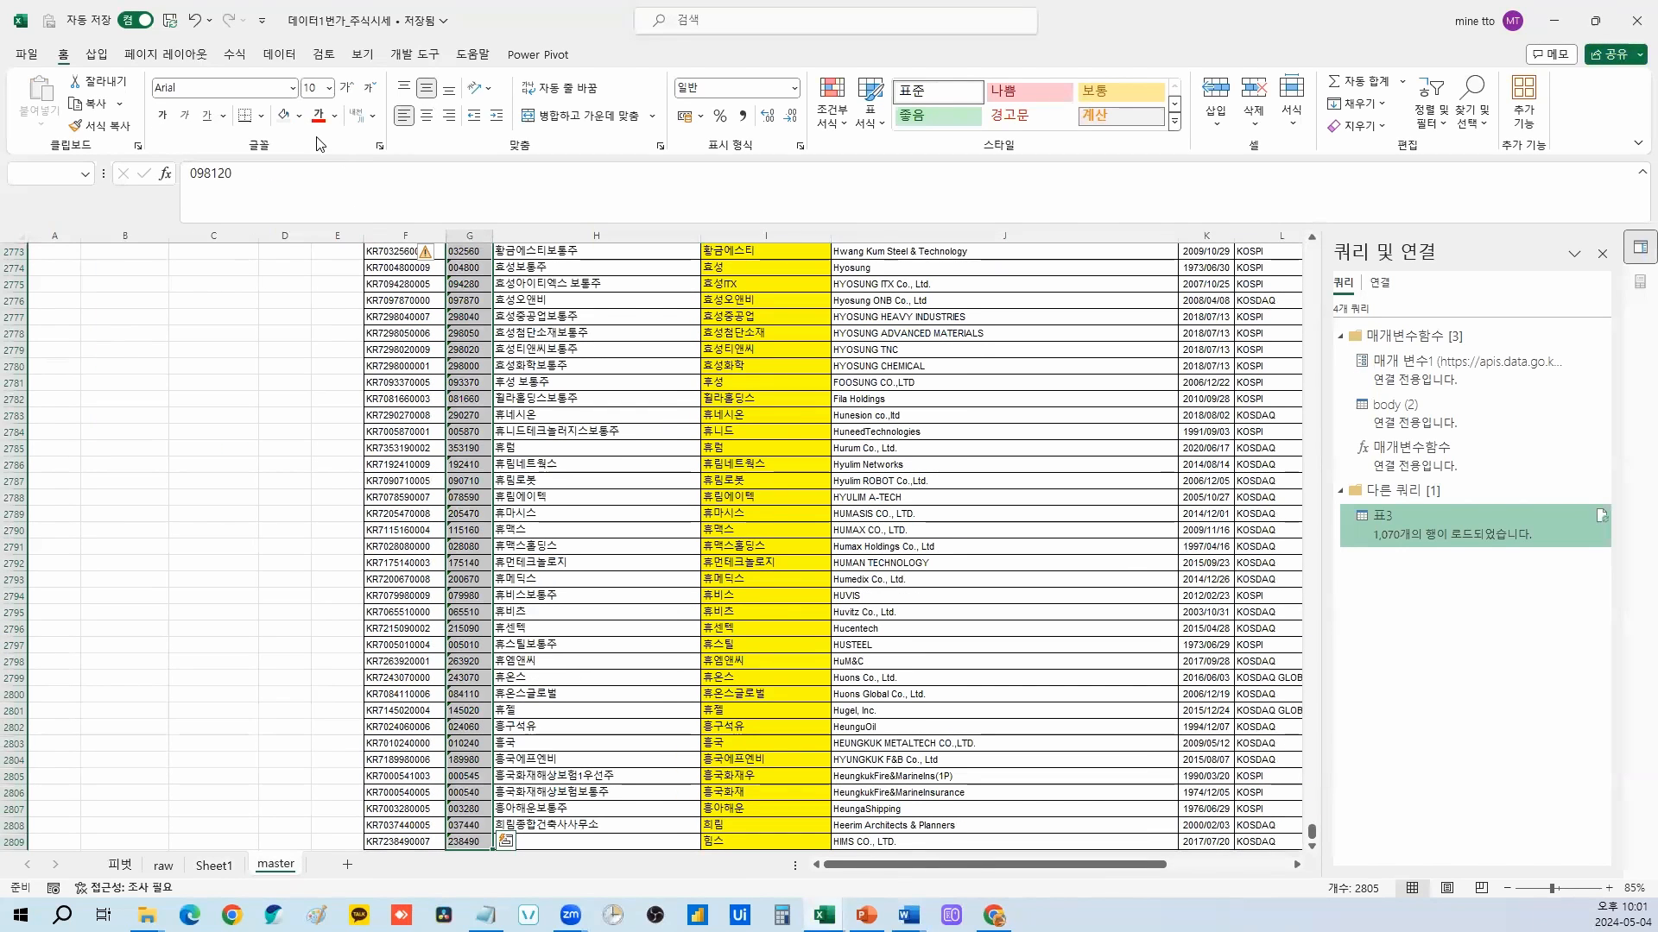
pyautogui.click(300, 116)
pyautogui.click(328, 276)
pyautogui.press('Up')
pyautogui.press('Right')
pyautogui.press('Right')
pyautogui.press('Down')
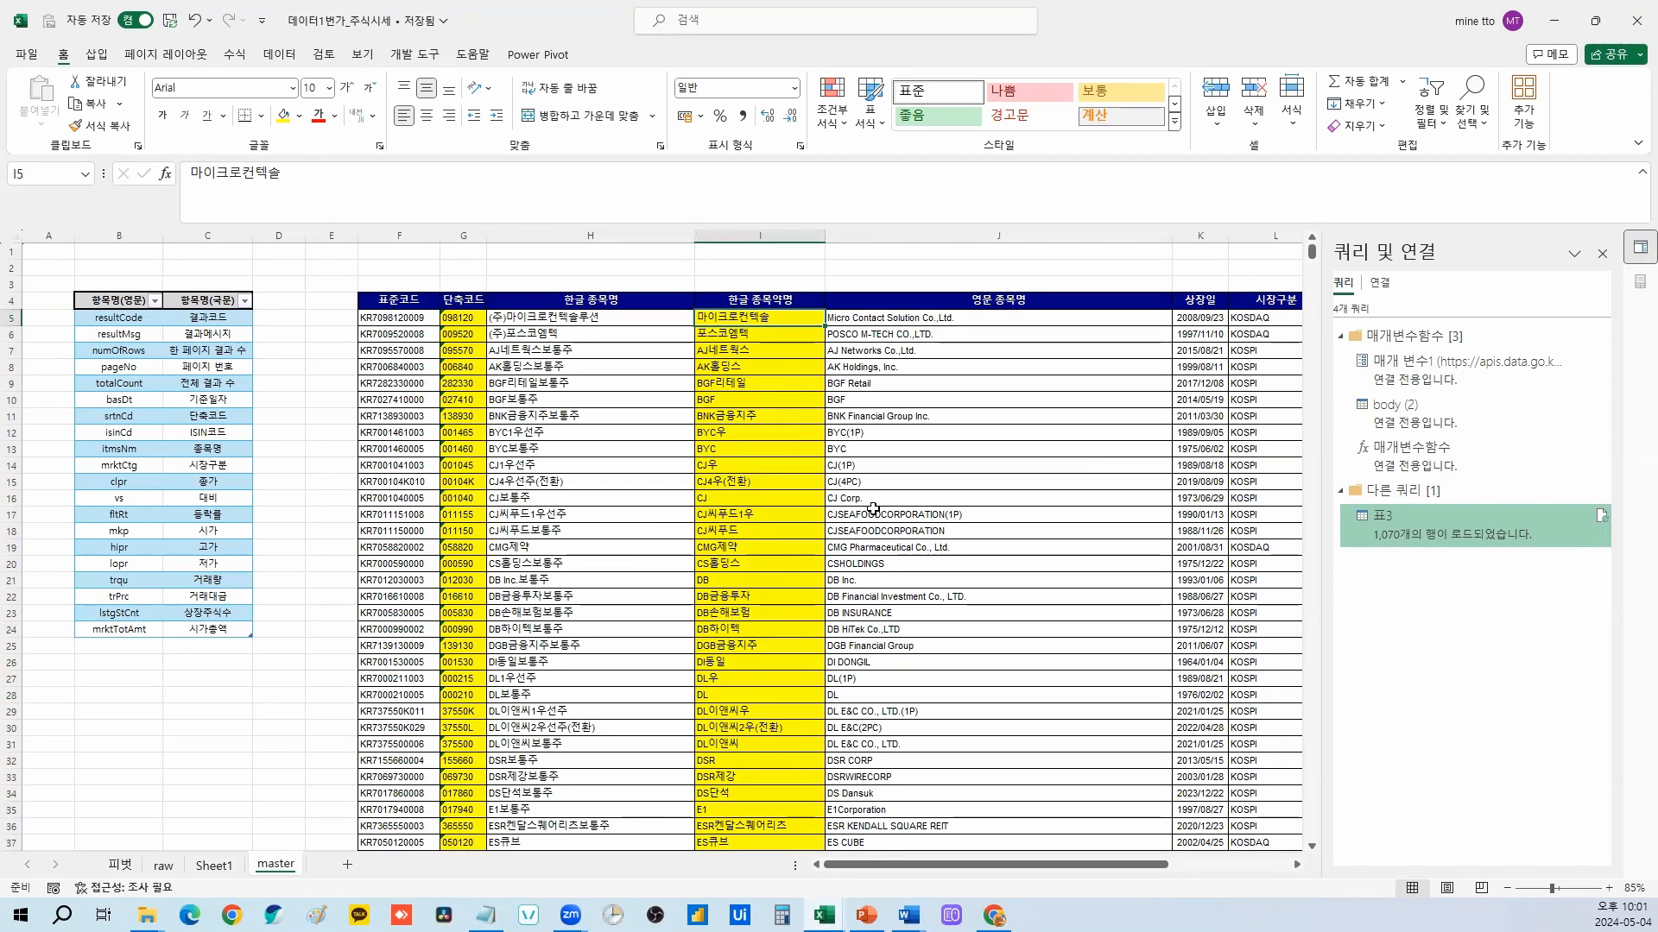
# Step: Switch to Chrome and search Google for krx in the last open apis.data.go.kr tab
pyautogui.click(995, 915)
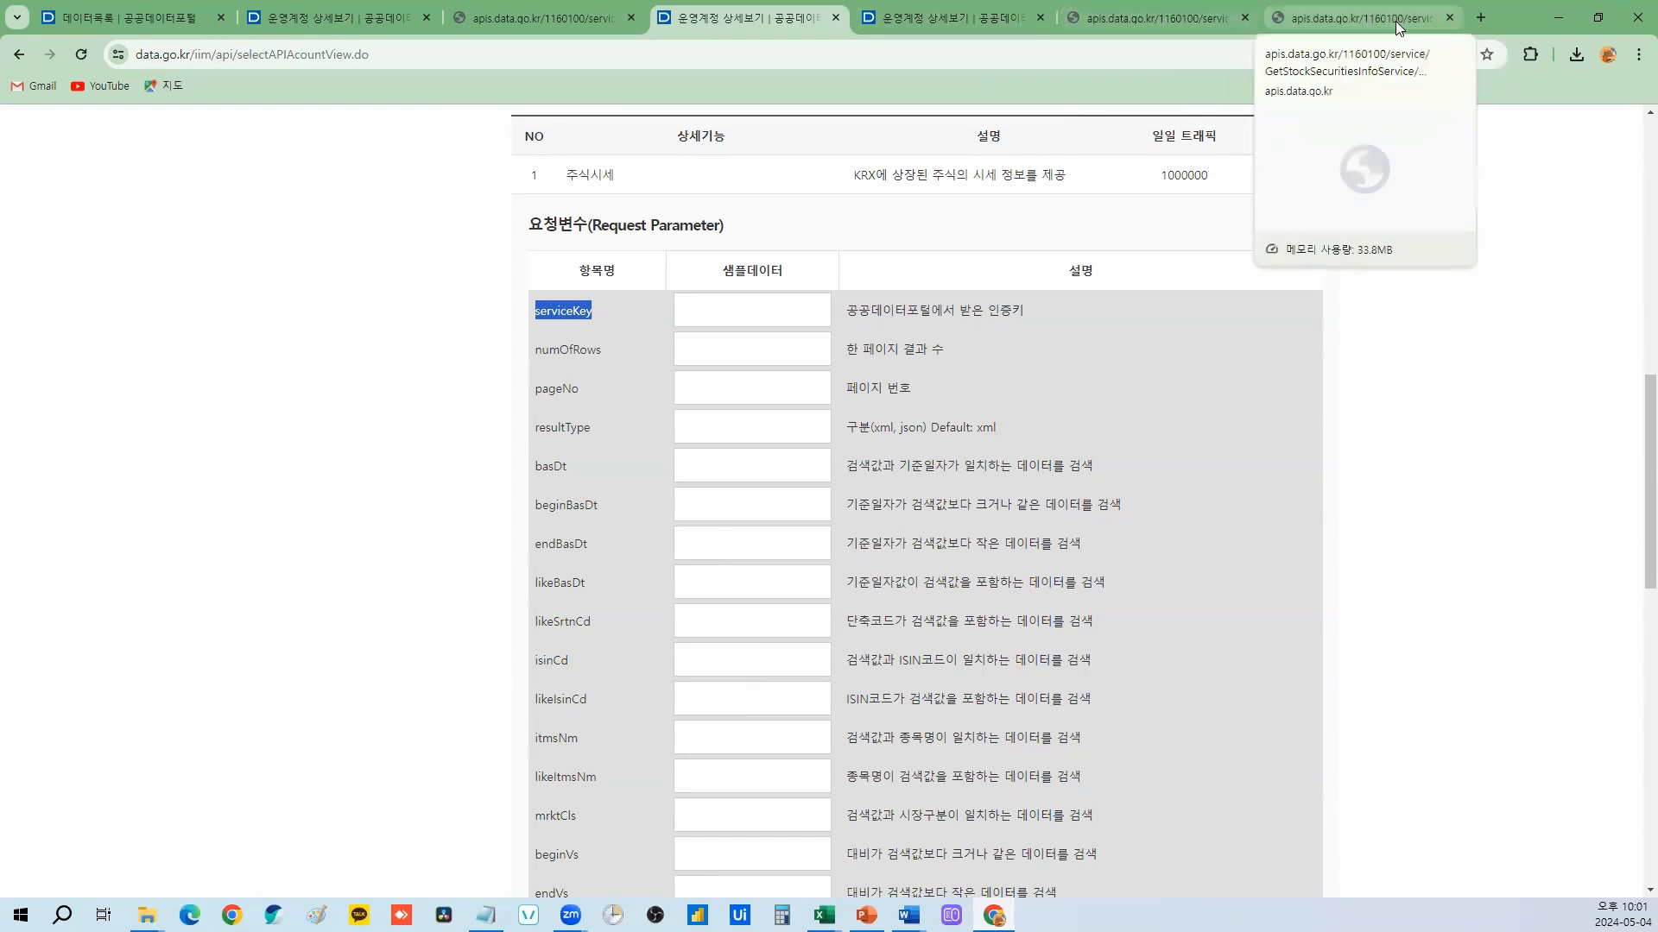
pyautogui.click(1330, 18)
pyautogui.click(1140, 59)
pyautogui.write('ㅏㄱㅌ')
pyautogui.press('BackSpace')
pyautogui.press('BackSpace')
pyautogui.press('BackSpace')
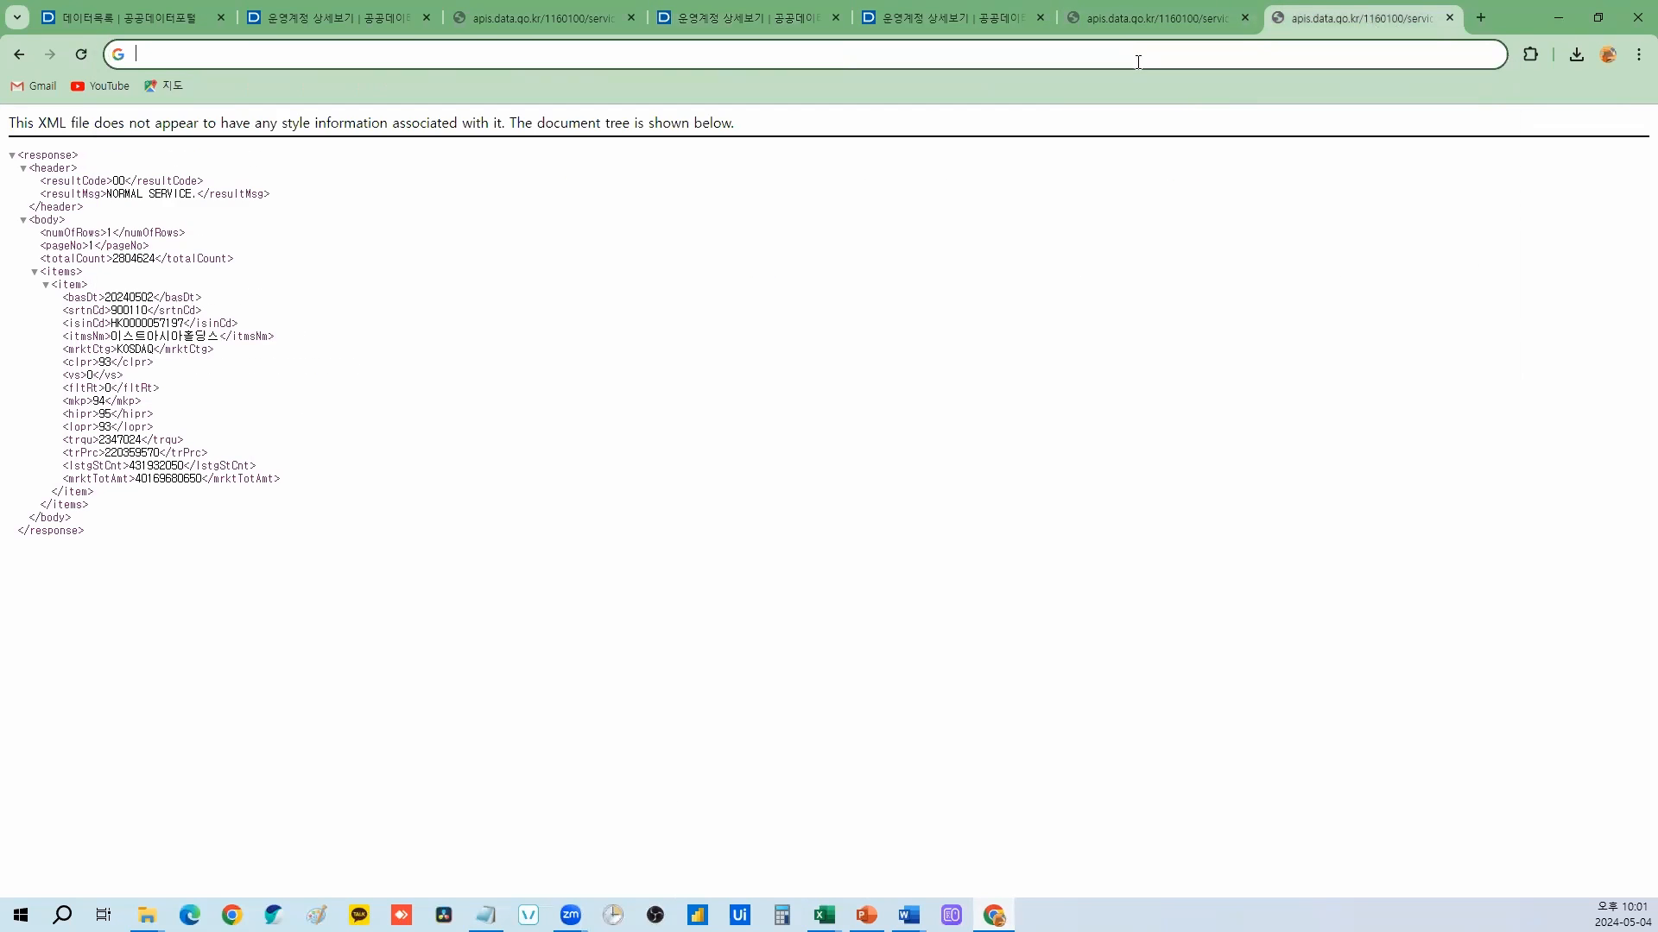
pyautogui.write('krx')
pyautogui.press('Return')
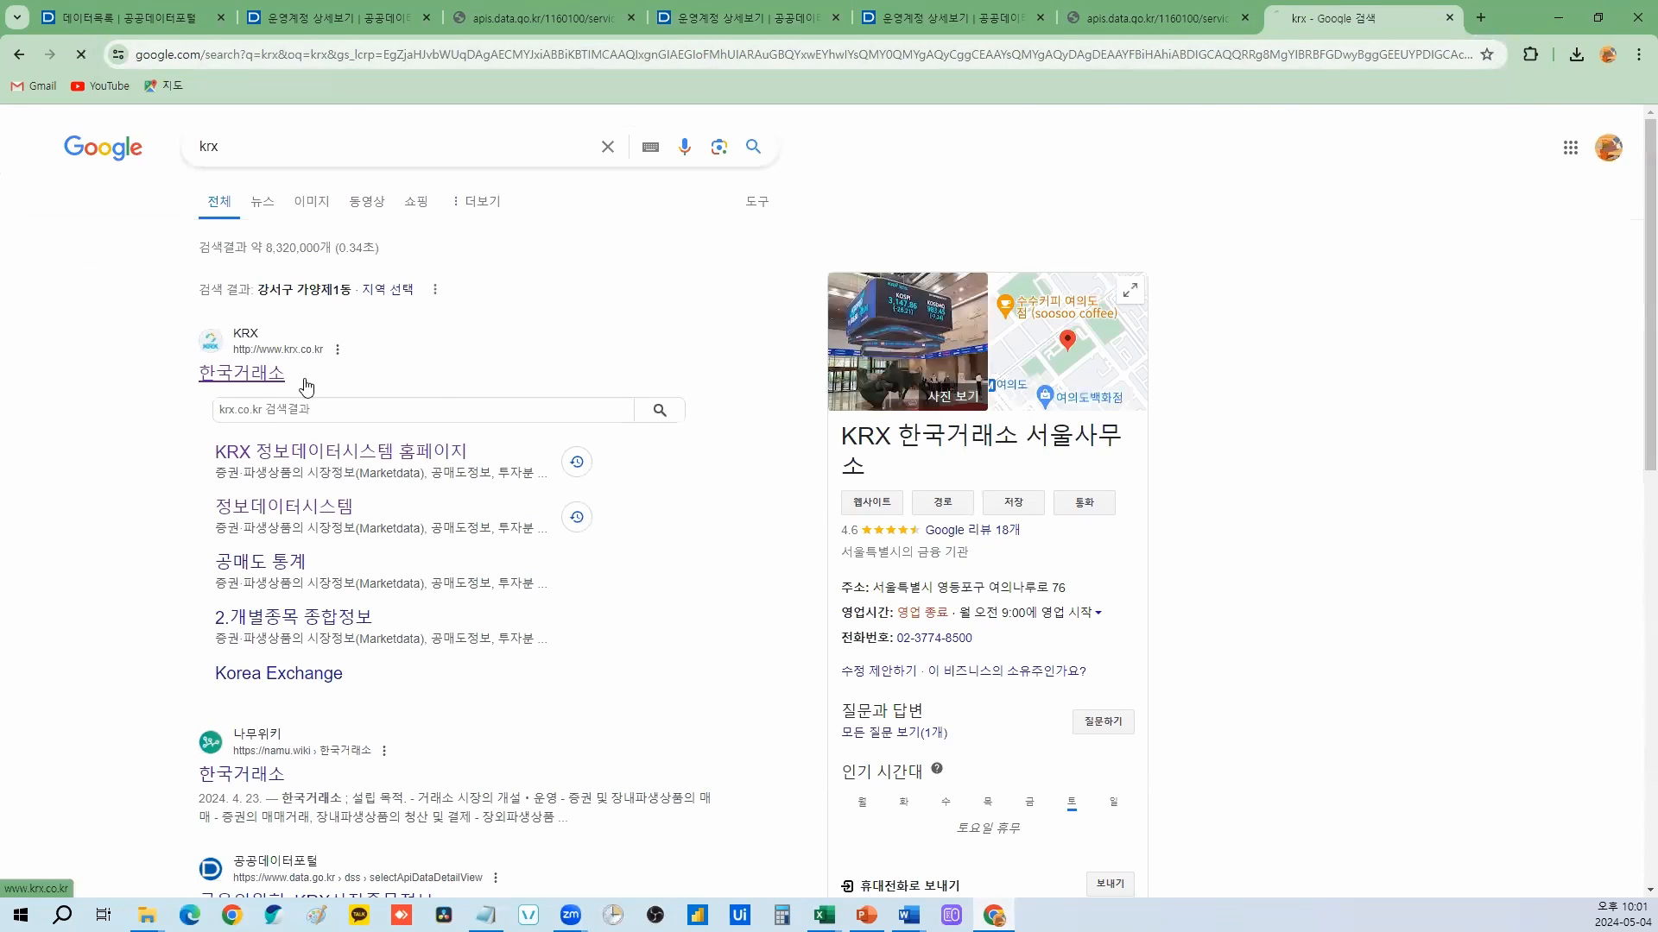
# Step: Open the 한국거래소 site's 정보데이터시스템 and display 전종목 기본정보 from 주식, 종목정보 in the 기본 통계 section
pyautogui.click(246, 376)
pyautogui.click(986, 119)
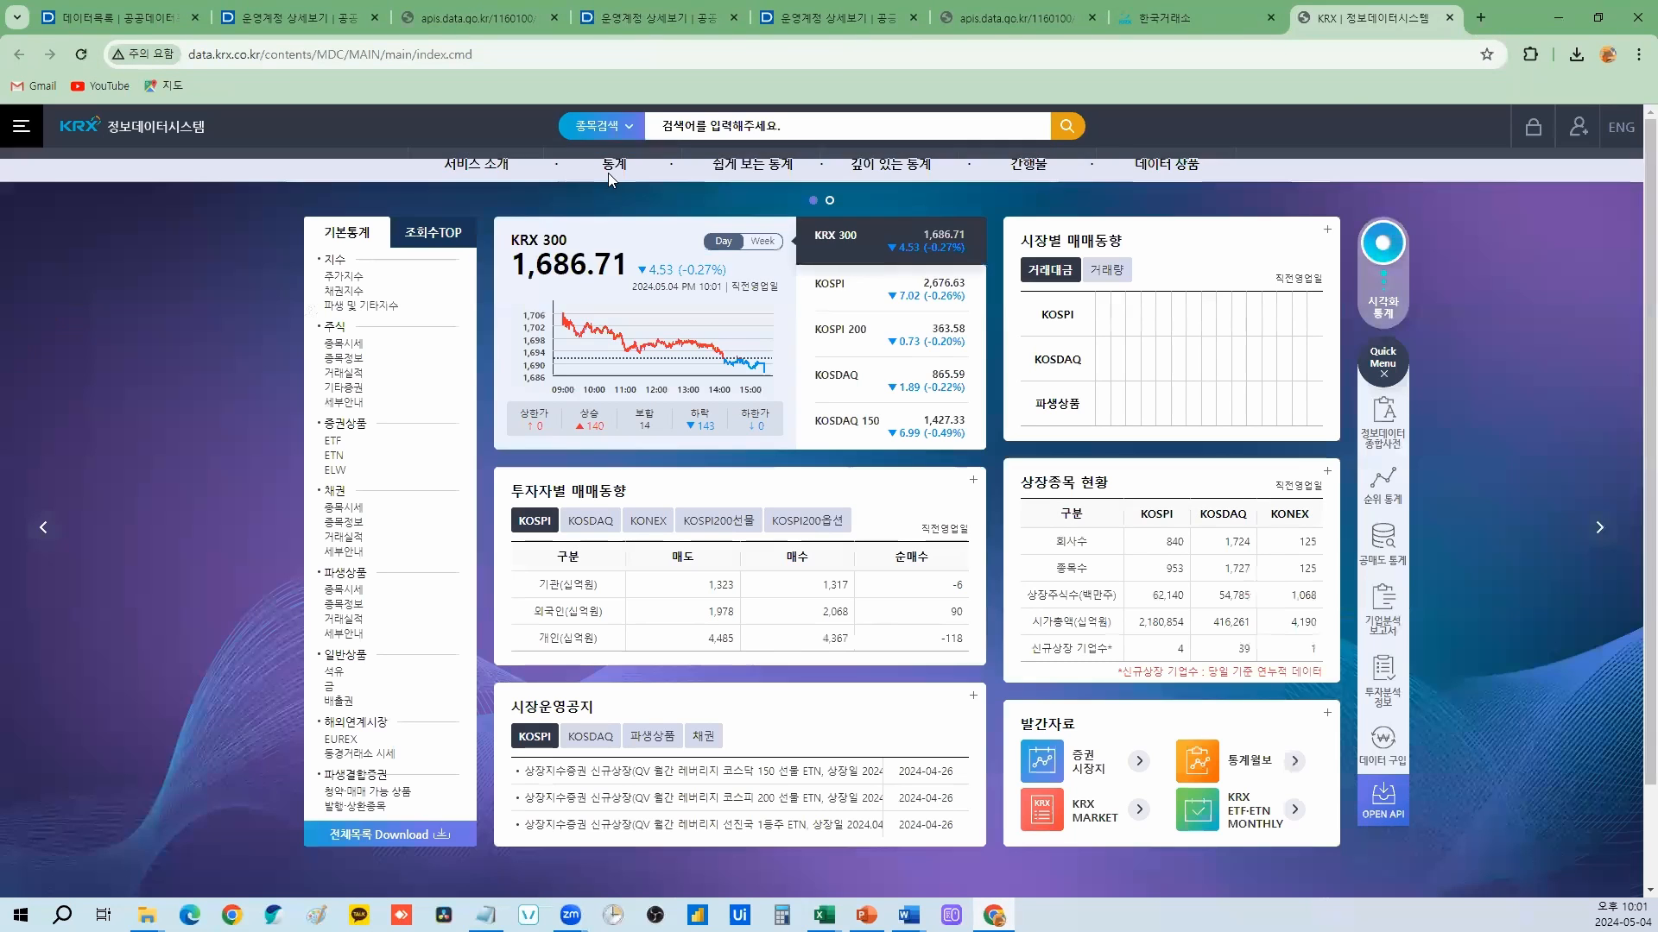
pyautogui.click(614, 200)
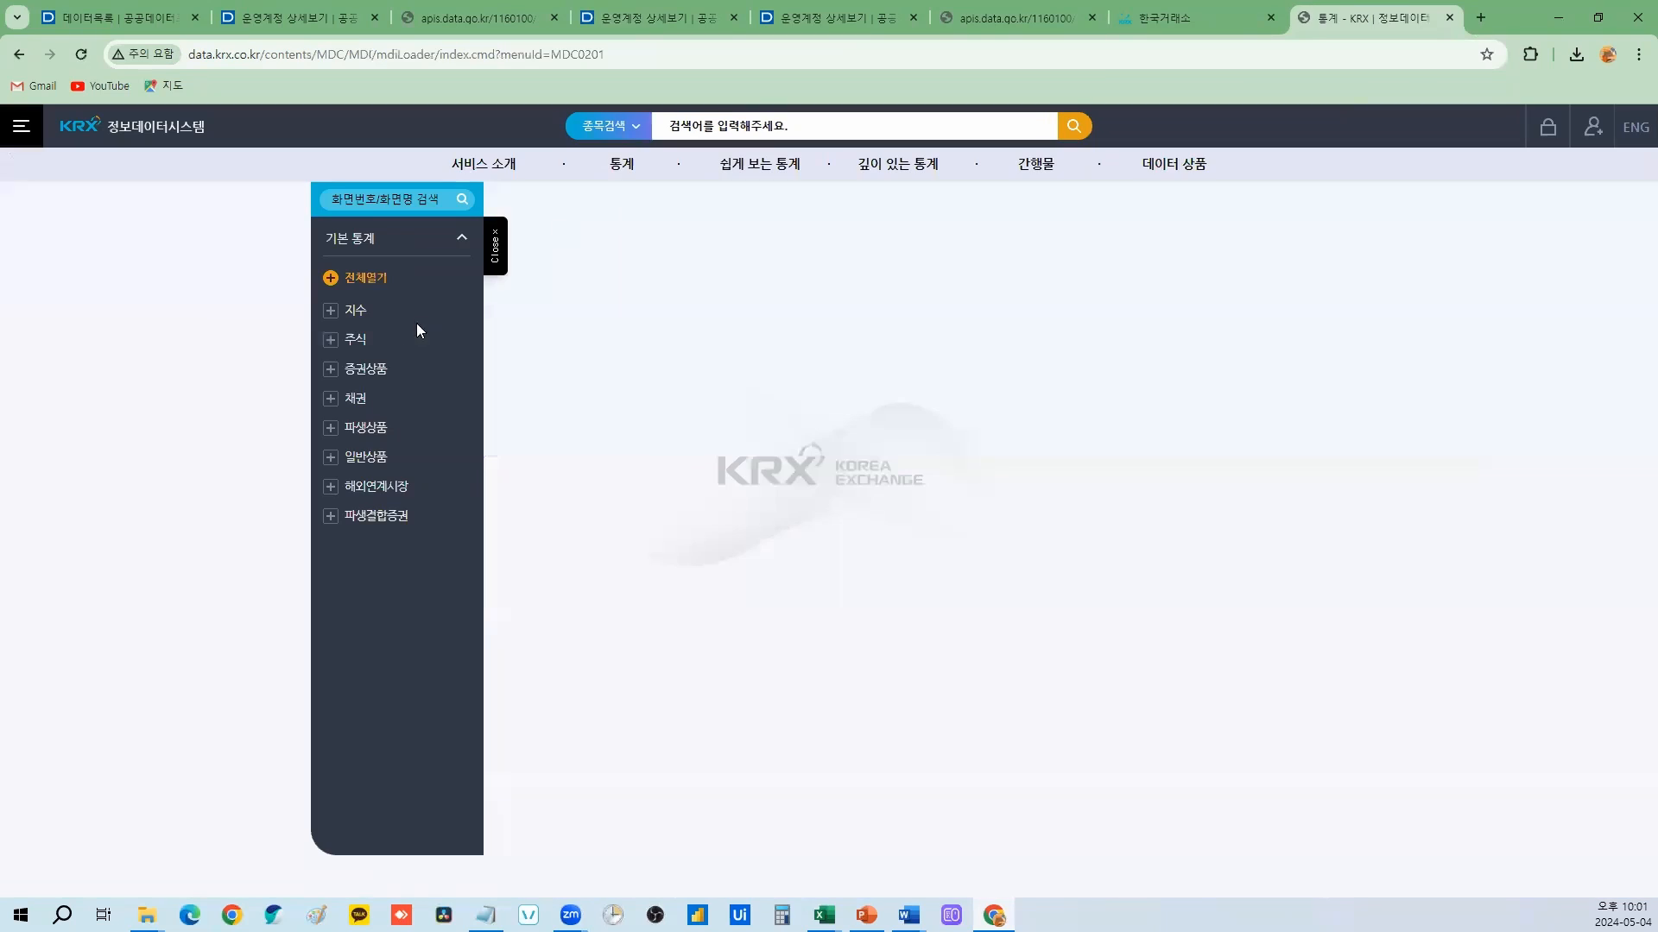
pyautogui.click(354, 342)
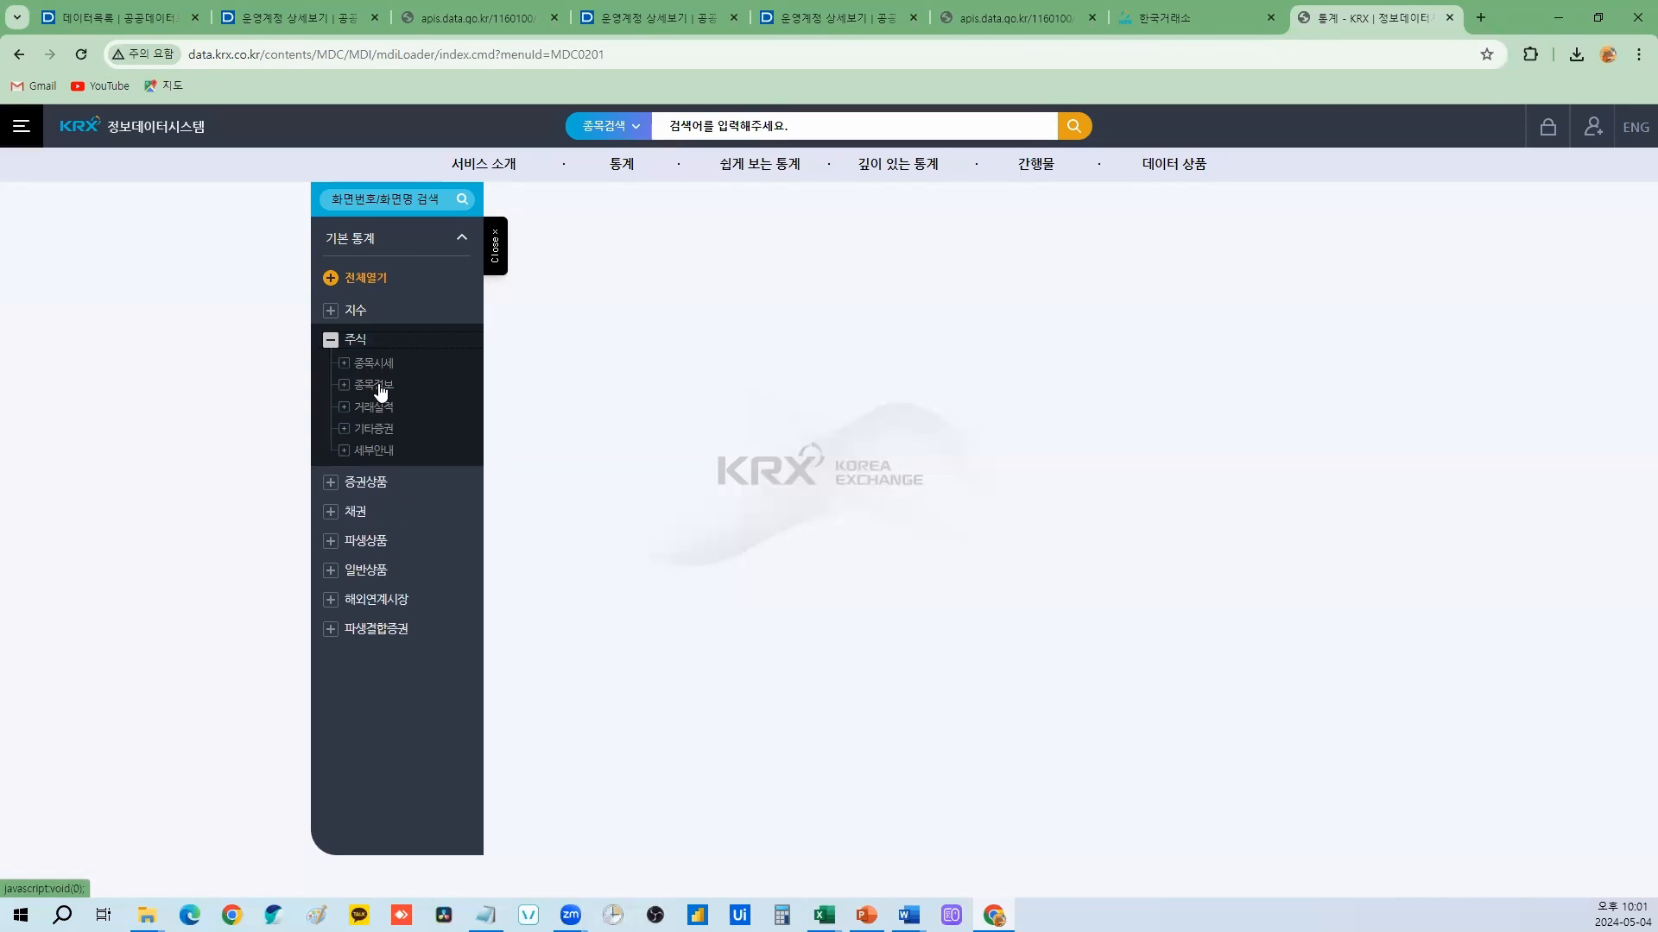
pyautogui.click(380, 390)
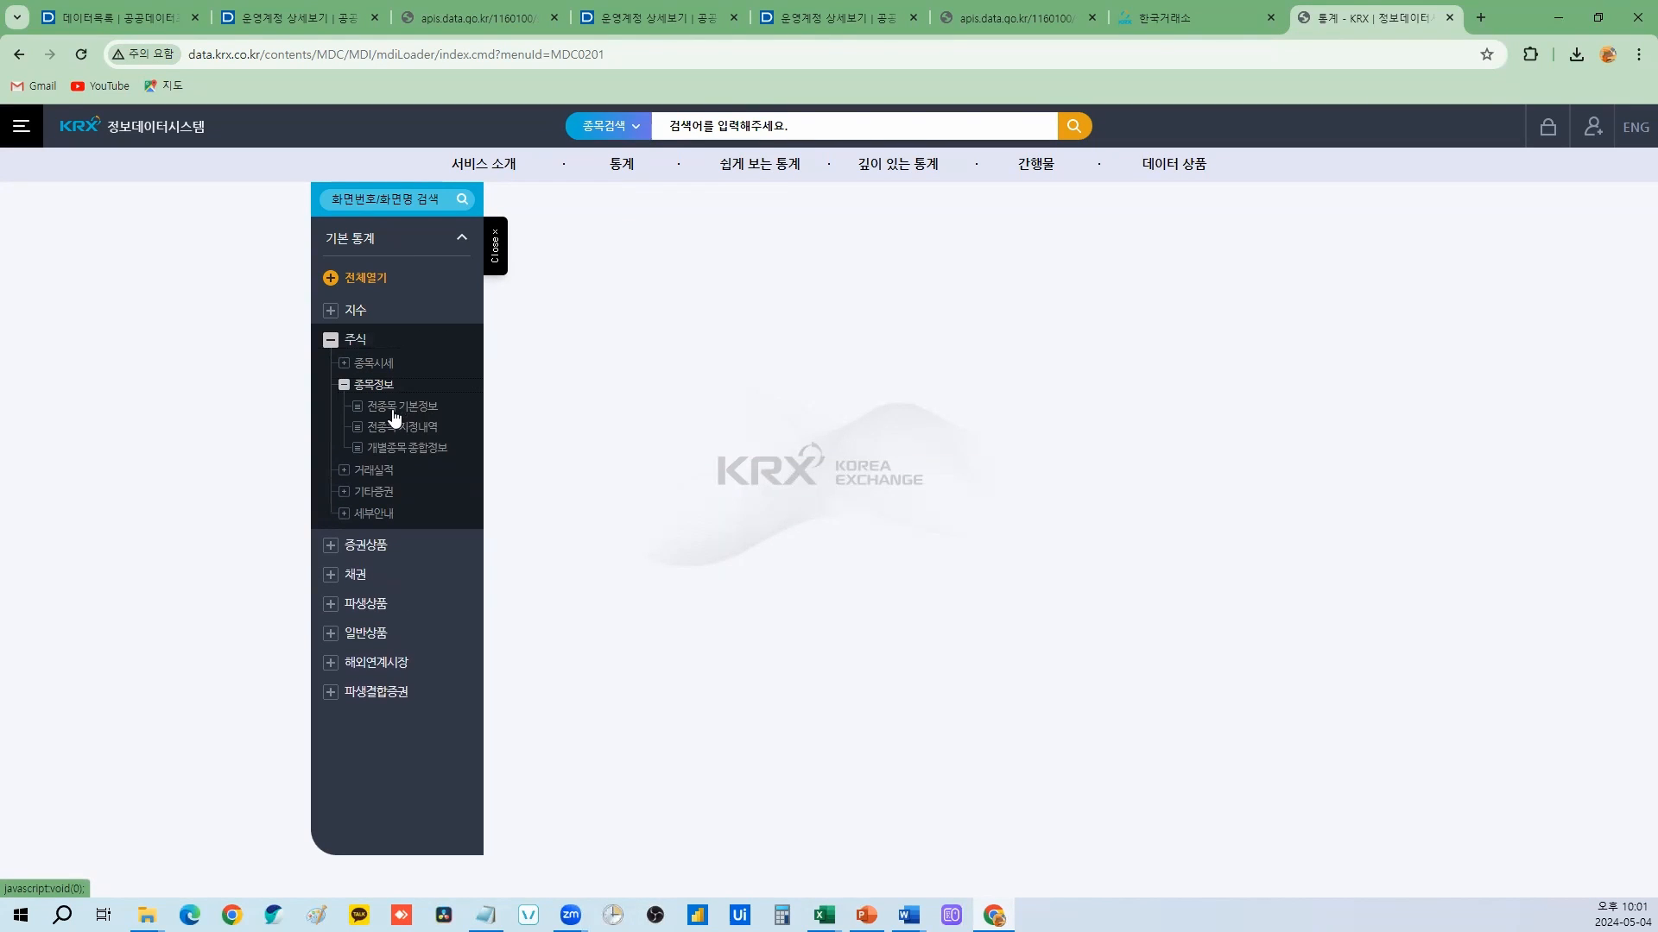
pyautogui.click(399, 414)
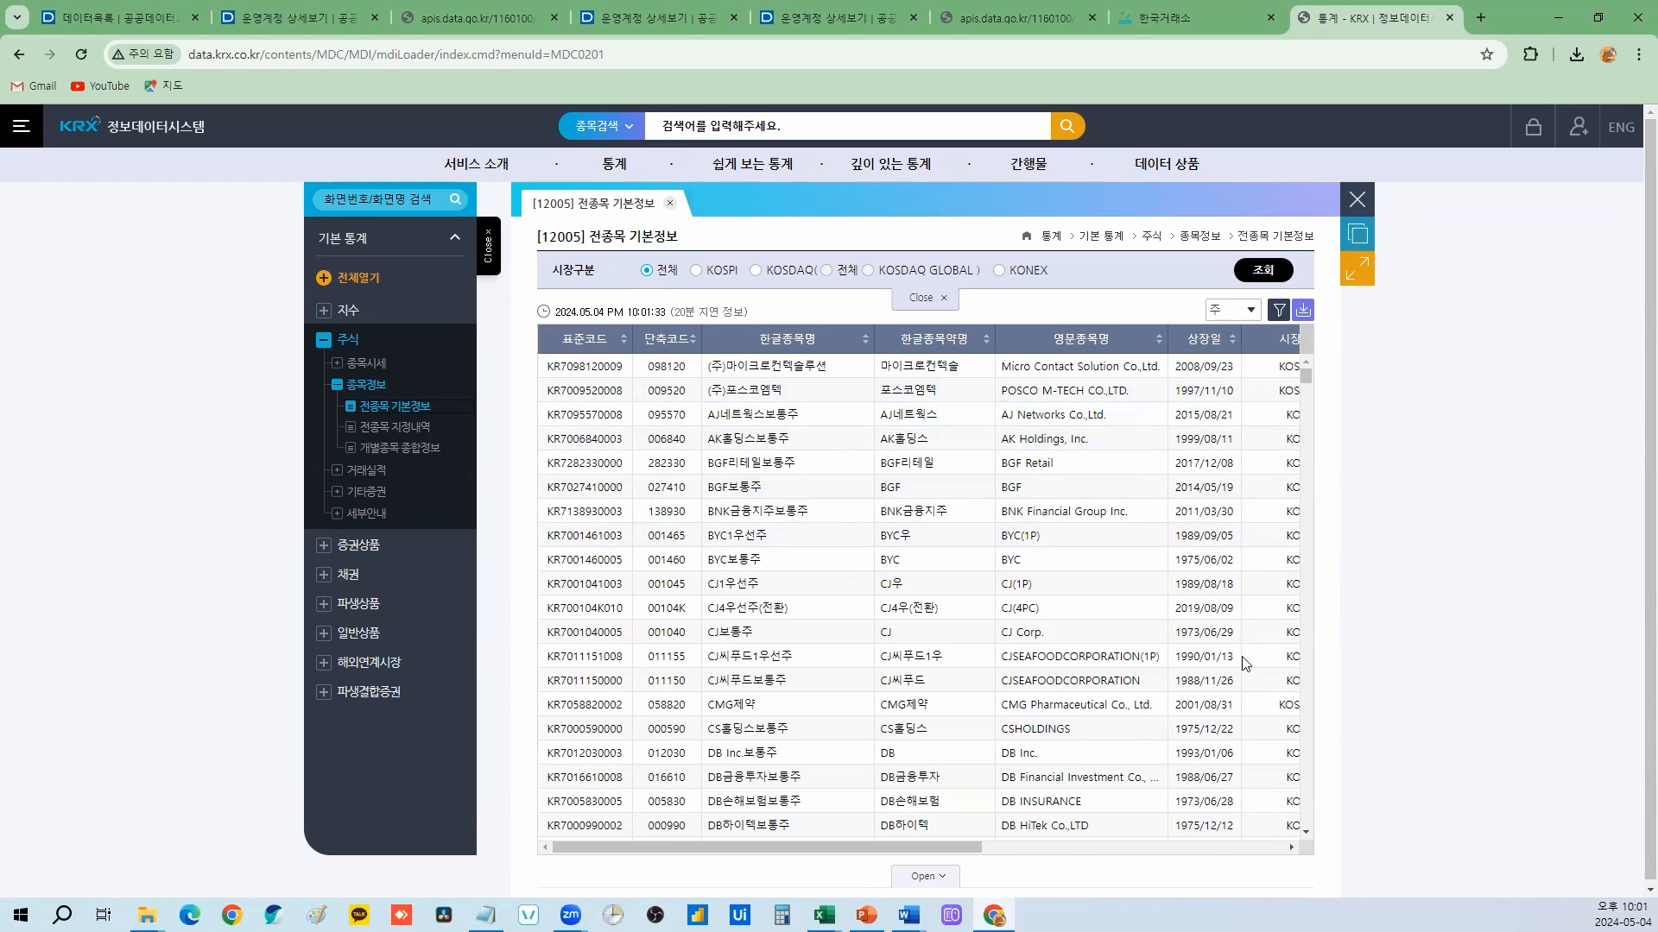
# Step: Compare the KRX stock list with the codes and names on the Excel master sheet, and return to the browser
pyautogui.moveTo(825, 915)
pyautogui.click(615, 859)
pyautogui.moveTo(466, 383); pyautogui.dragTo(570, 482)
pyautogui.click(1564, 19)
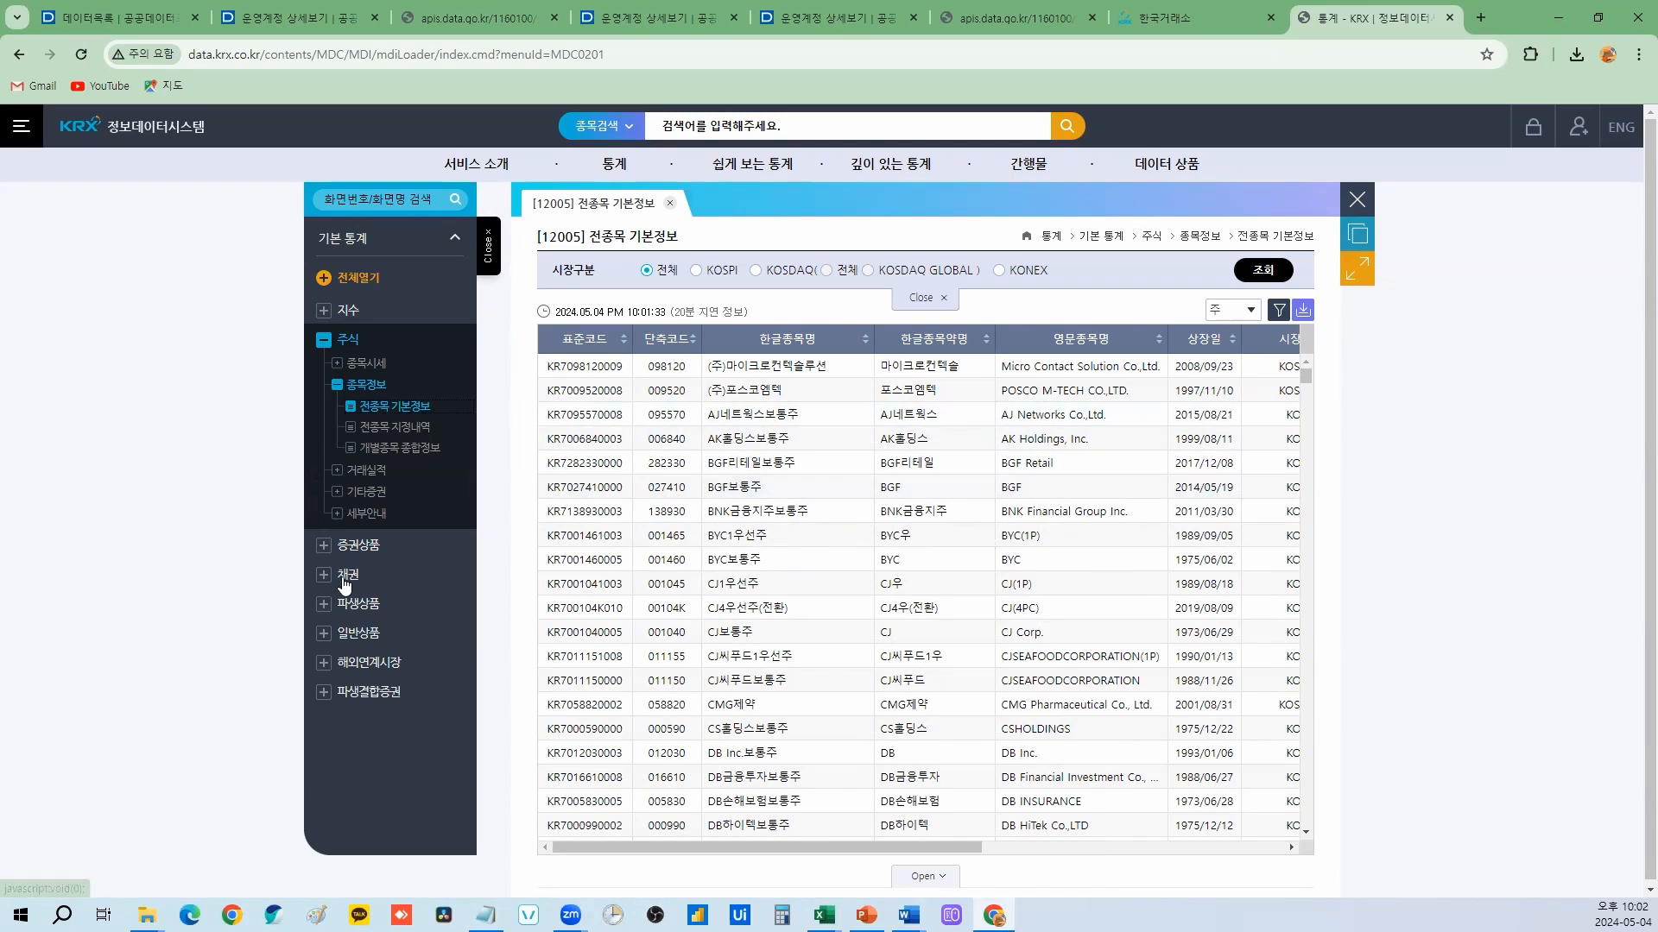
# Step: View the ETF 전종목 기본정보 list under 증권상품, then return to the 주식 전종목 기본정보 list
pyautogui.click(326, 635)
pyautogui.click(326, 635)
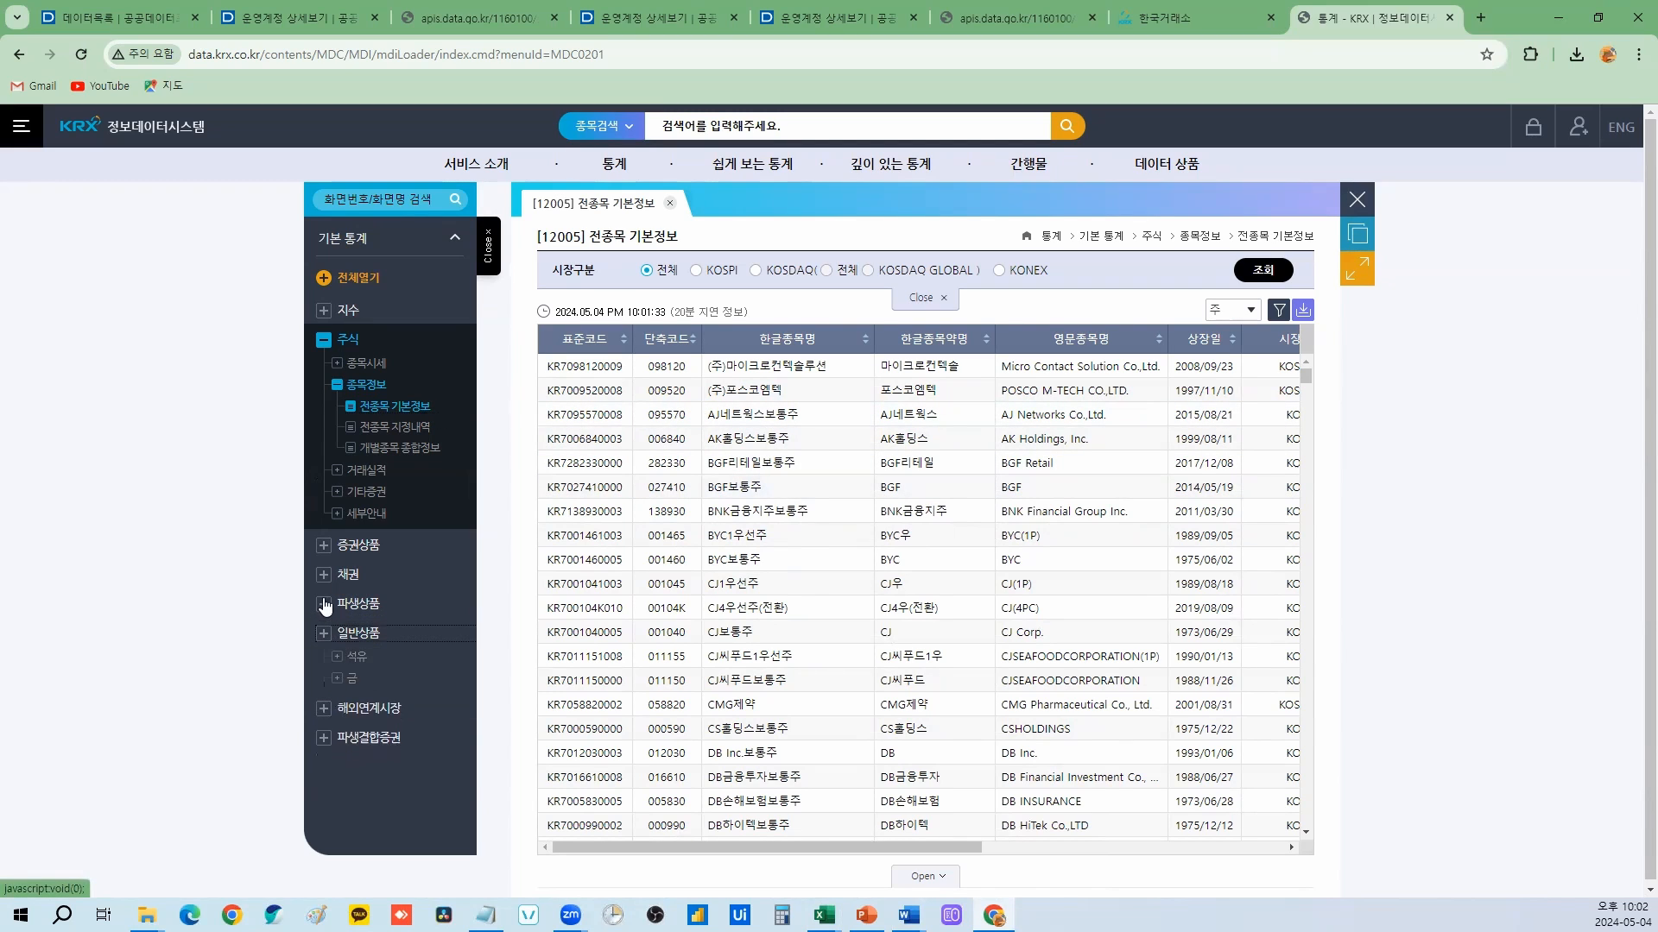
pyautogui.click(325, 576)
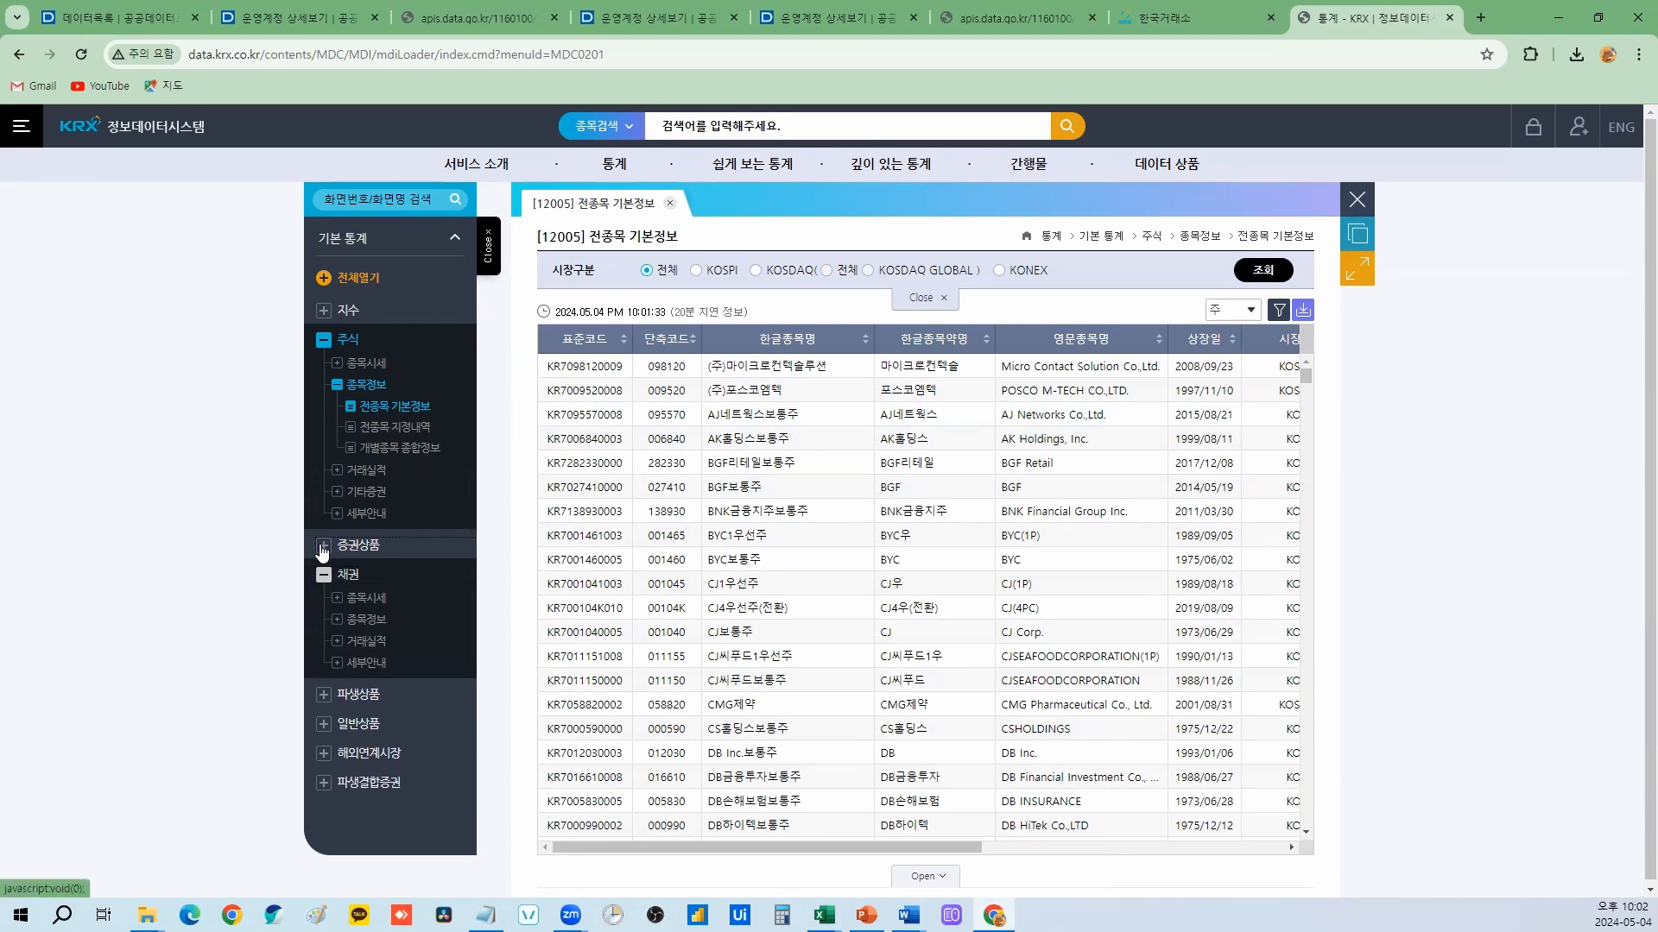
pyautogui.click(323, 548)
pyautogui.click(354, 571)
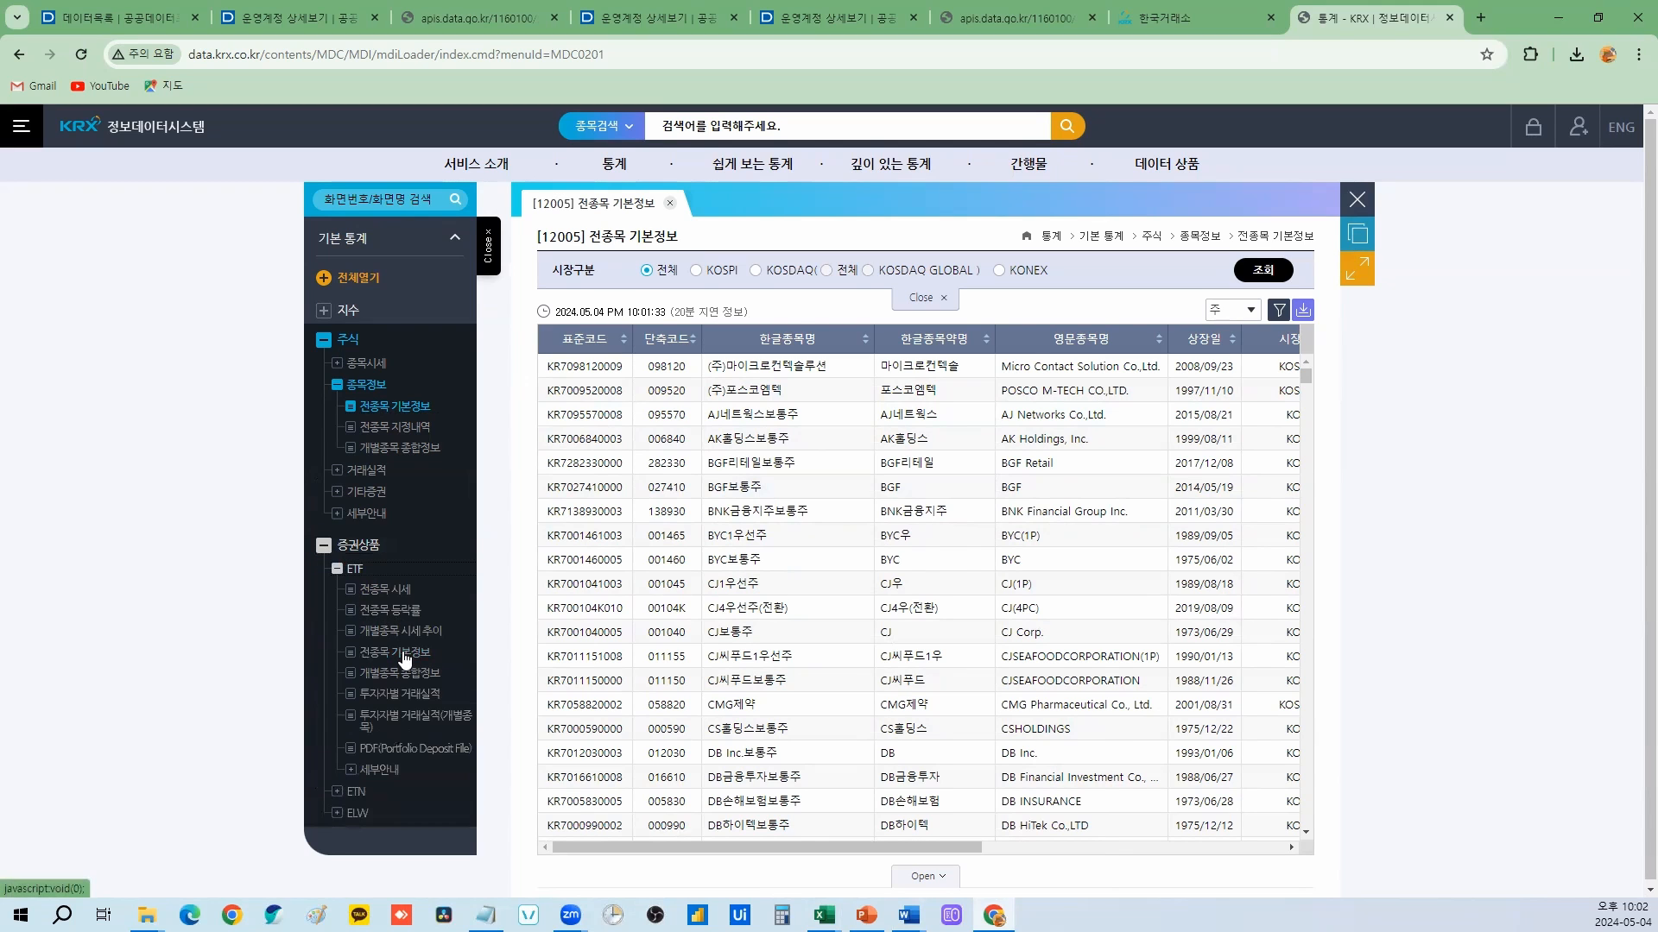
pyautogui.click(405, 653)
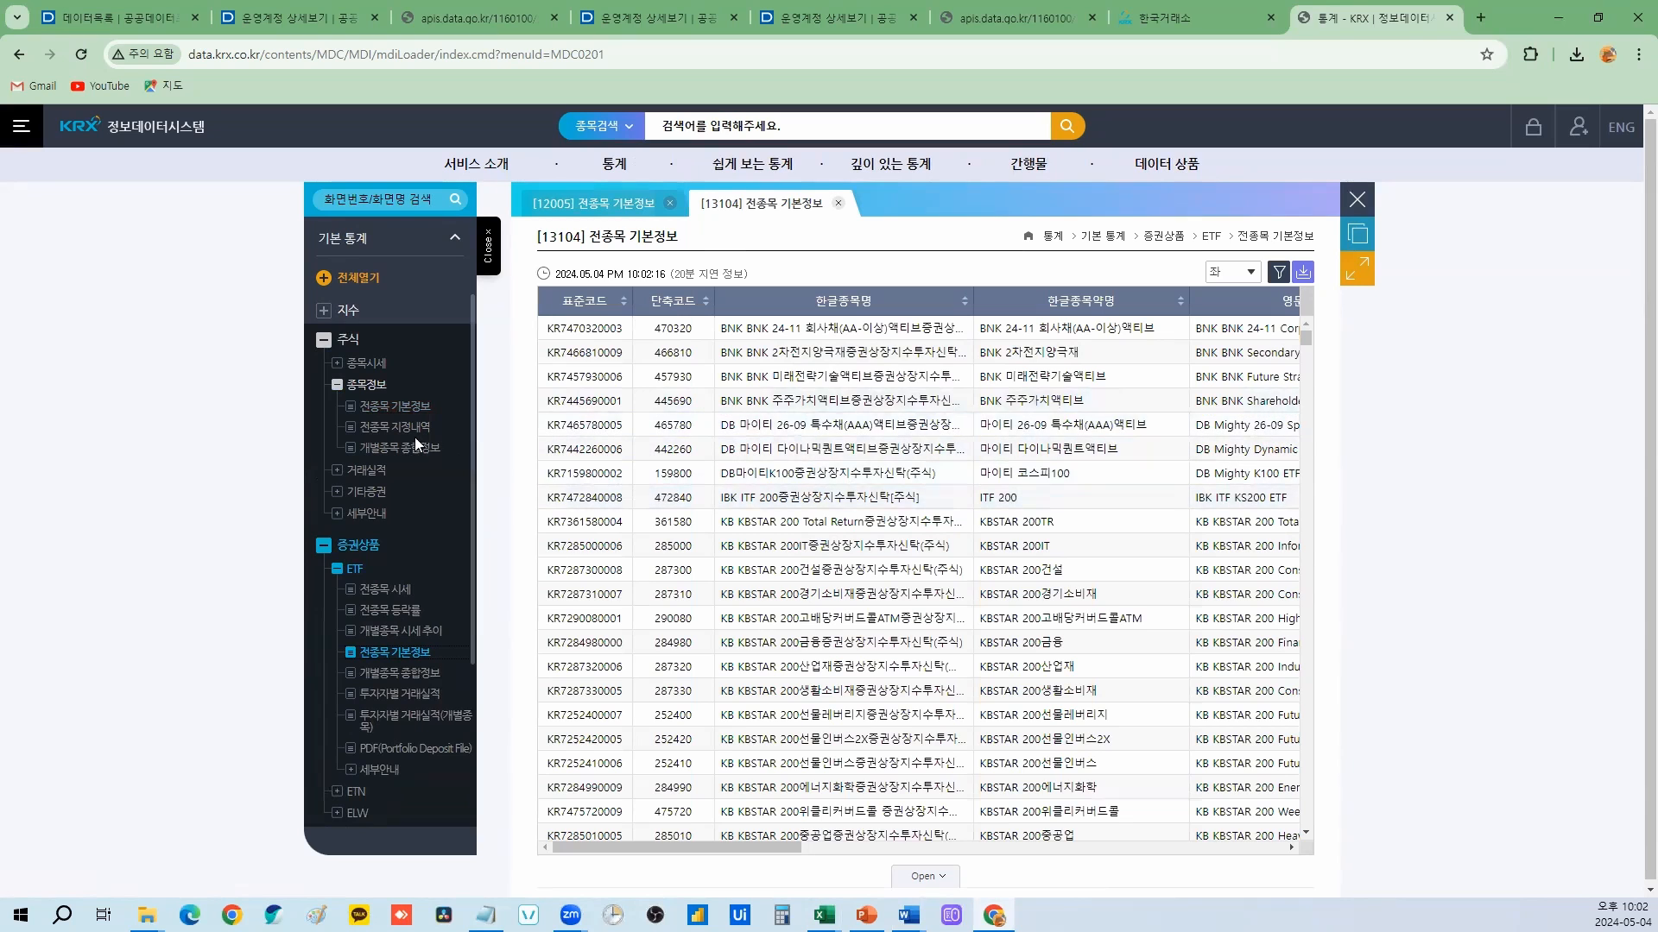
pyautogui.click(405, 426)
pyautogui.click(395, 406)
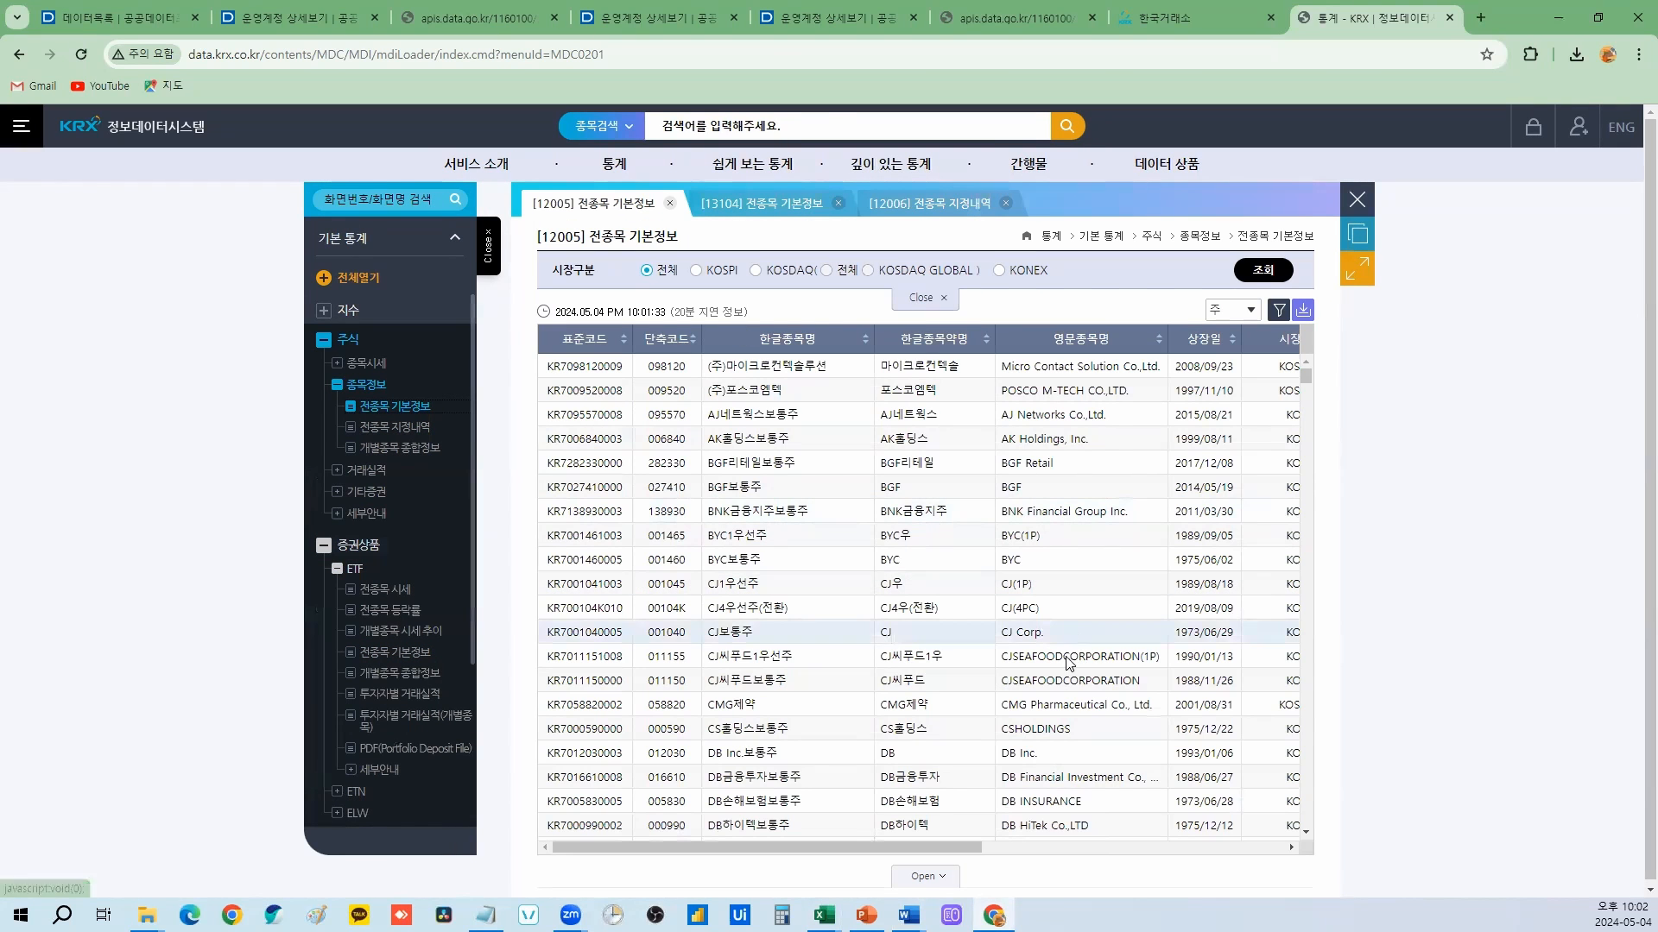
# Step: Switch to the Excel master sheet and examine the stock table, its 한글 종목약명 column and its 단축코드 column
pyautogui.moveTo(825, 915)
pyautogui.click(1019, 863)
pyautogui.moveTo(412, 301); pyautogui.dragTo(1196, 646)
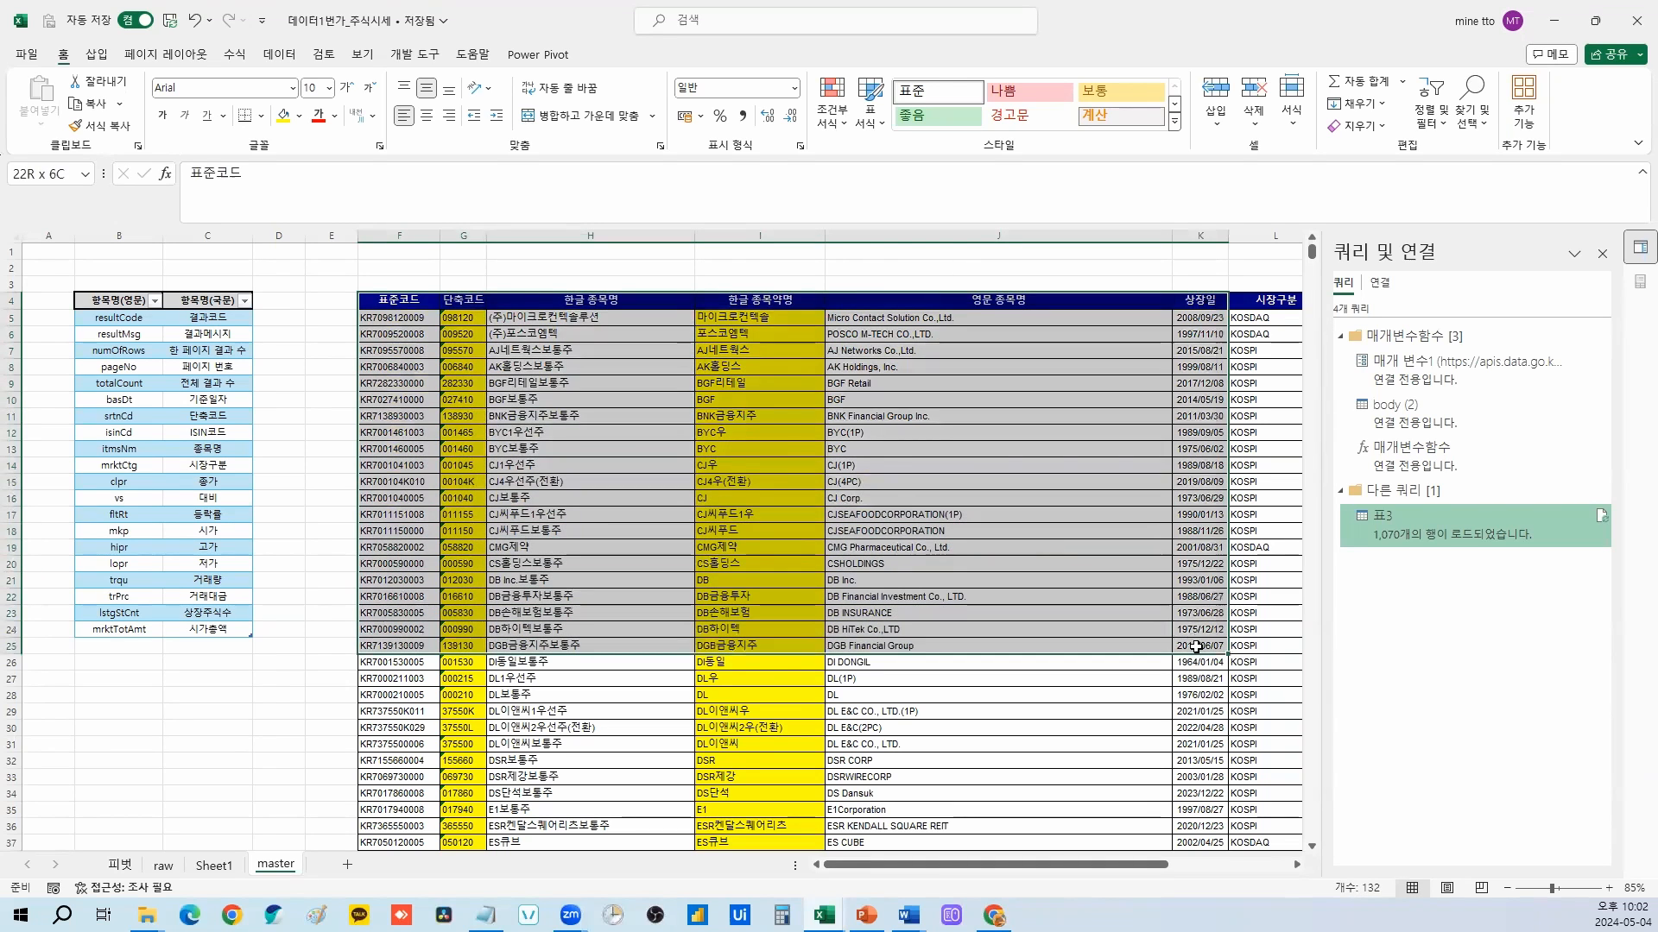
pyautogui.click(1001, 563)
pyautogui.moveTo(717, 318); pyautogui.dragTo(768, 566)
pyautogui.click(712, 501)
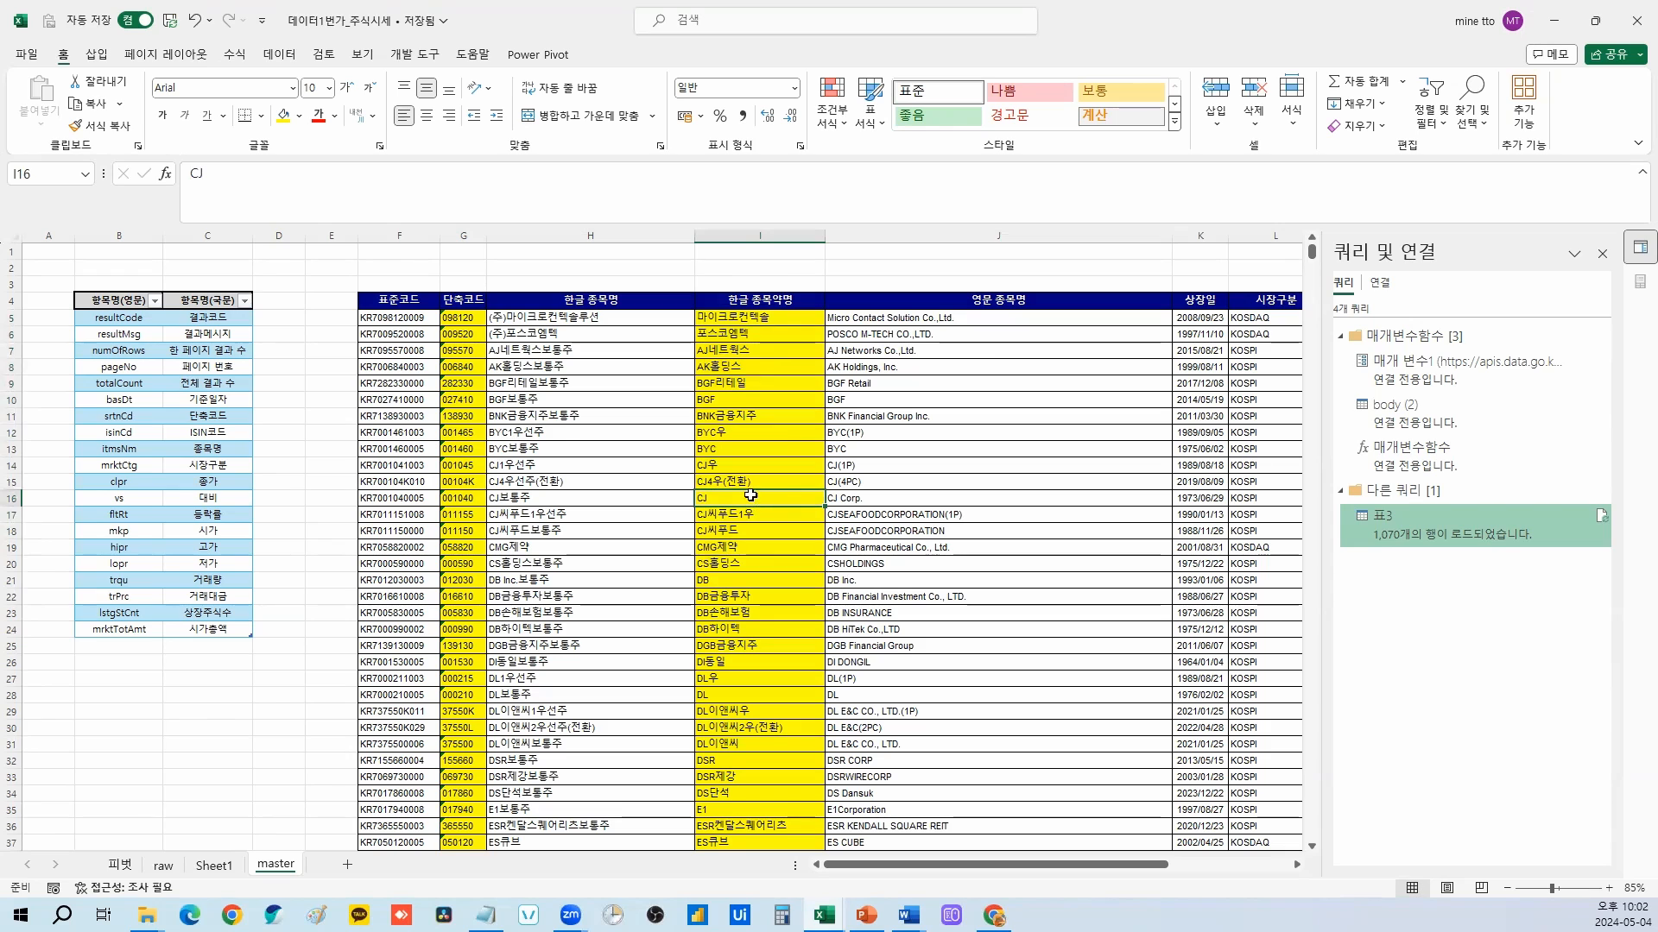
pyautogui.moveTo(780, 320); pyautogui.dragTo(778, 612)
pyautogui.moveTo(464, 318); pyautogui.dragTo(479, 551)
# Step: Switch to the Word document and select the likeSrtnCd parameter name in the request URL
pyautogui.click(908, 916)
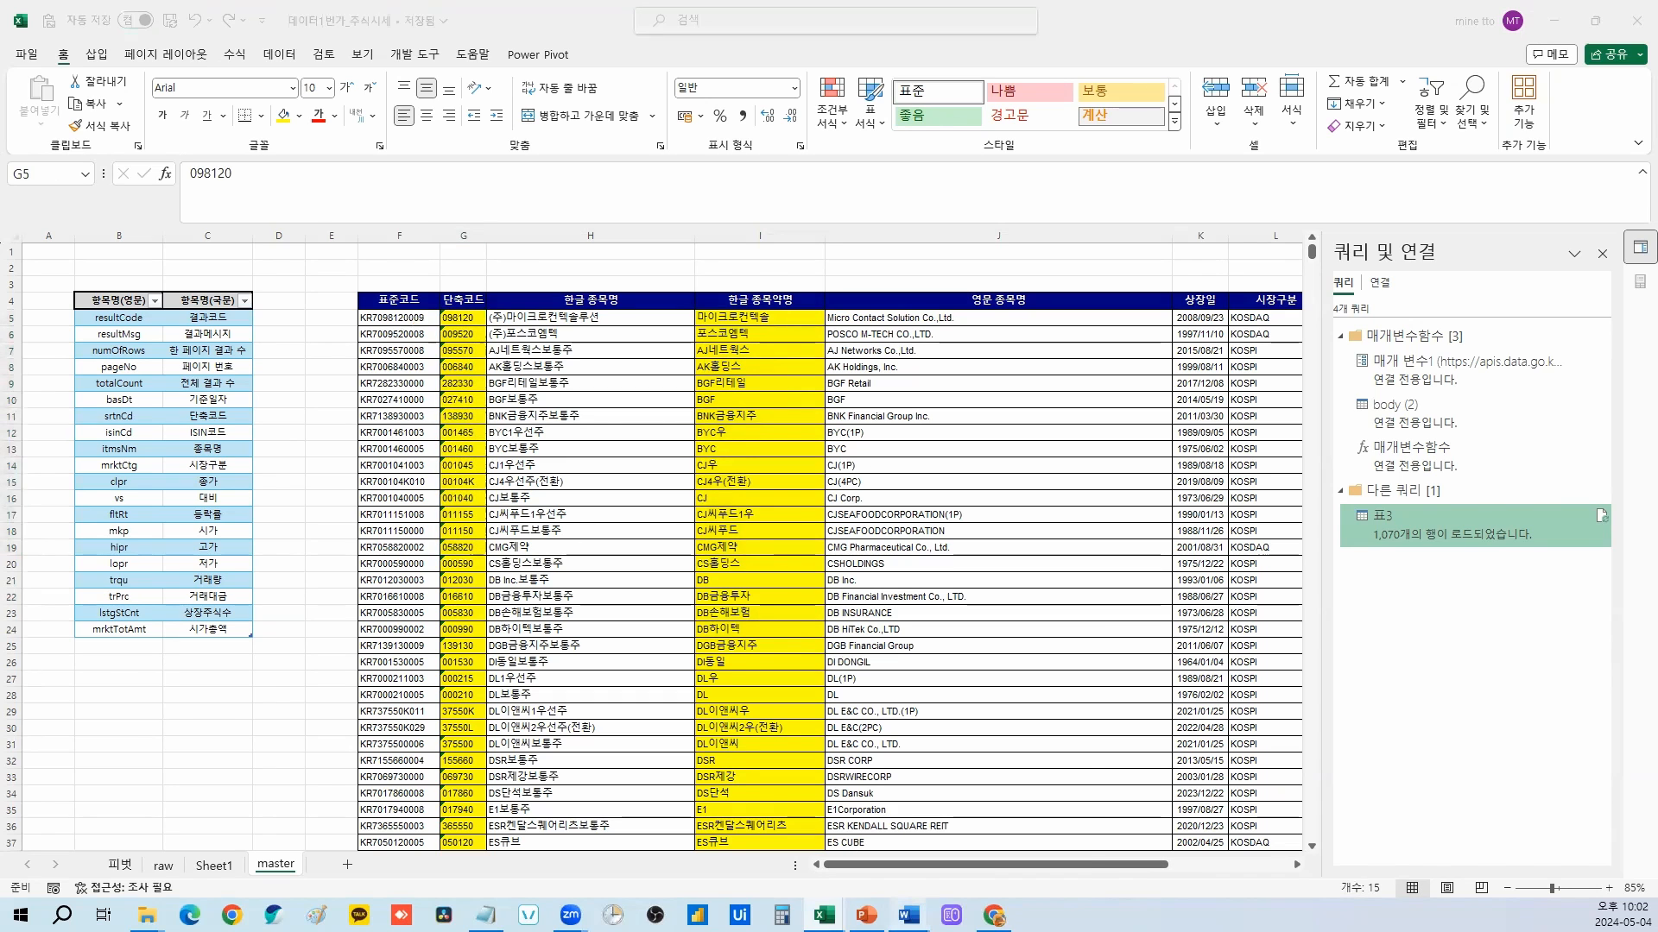
pyautogui.click(1000, 854)
pyautogui.moveTo(1019, 296); pyautogui.dragTo(1086, 304)
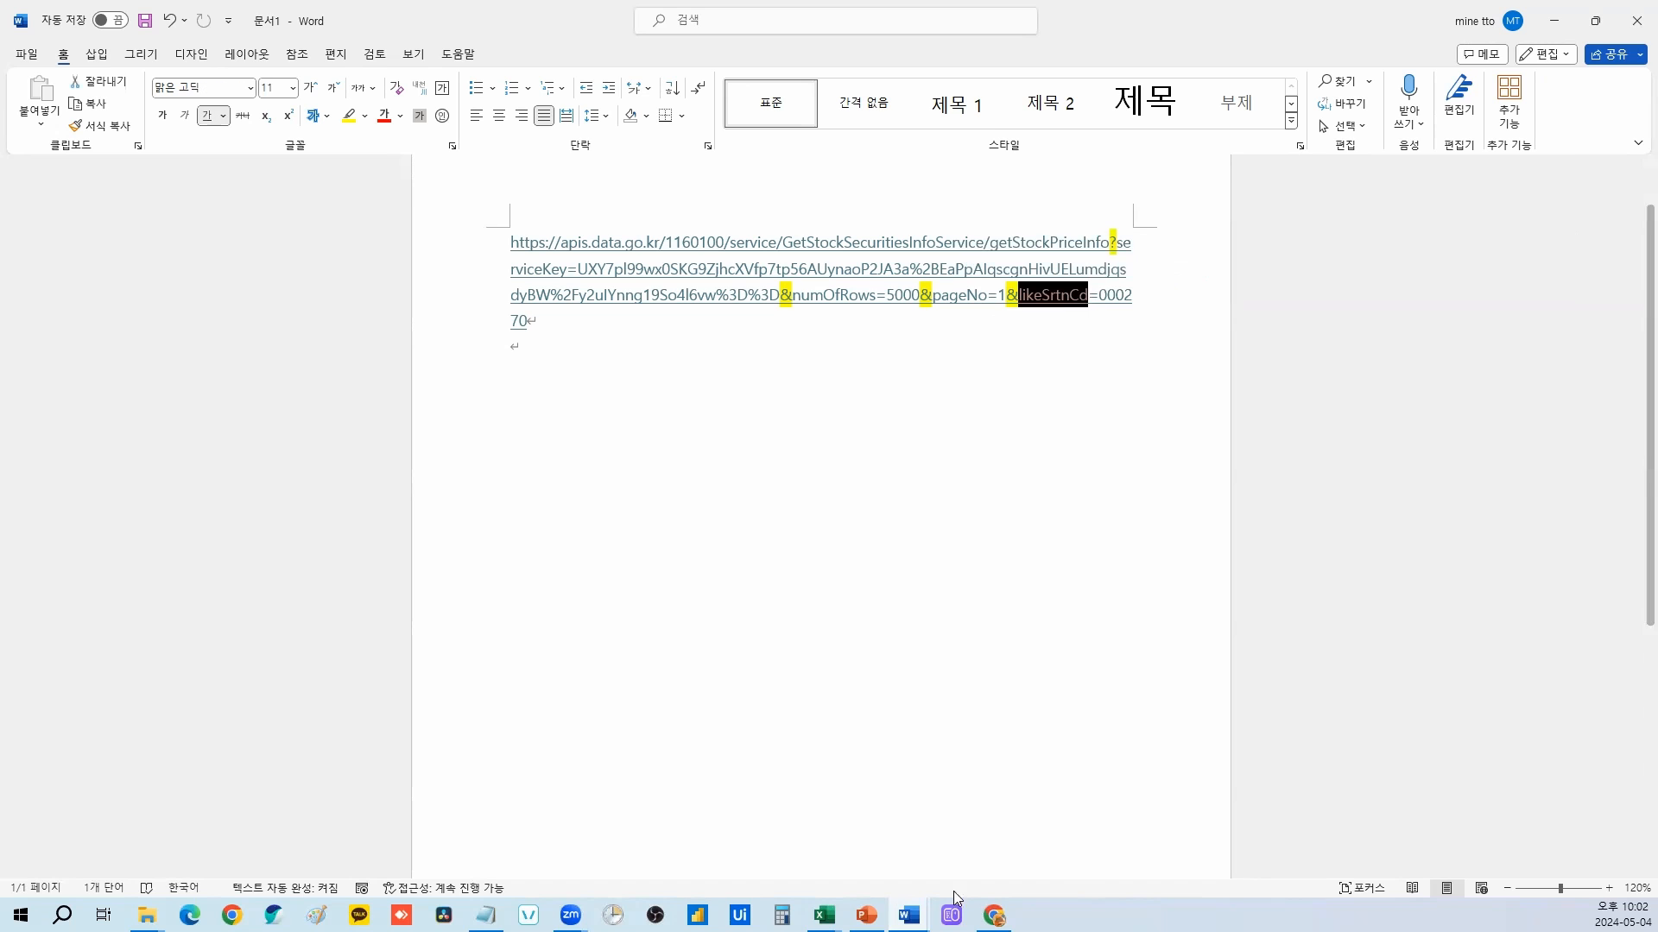
# Step: Return to the data.go.kr request parameter table in Chrome and select likeSrtnCd, then the serviceKey name
pyautogui.click(994, 915)
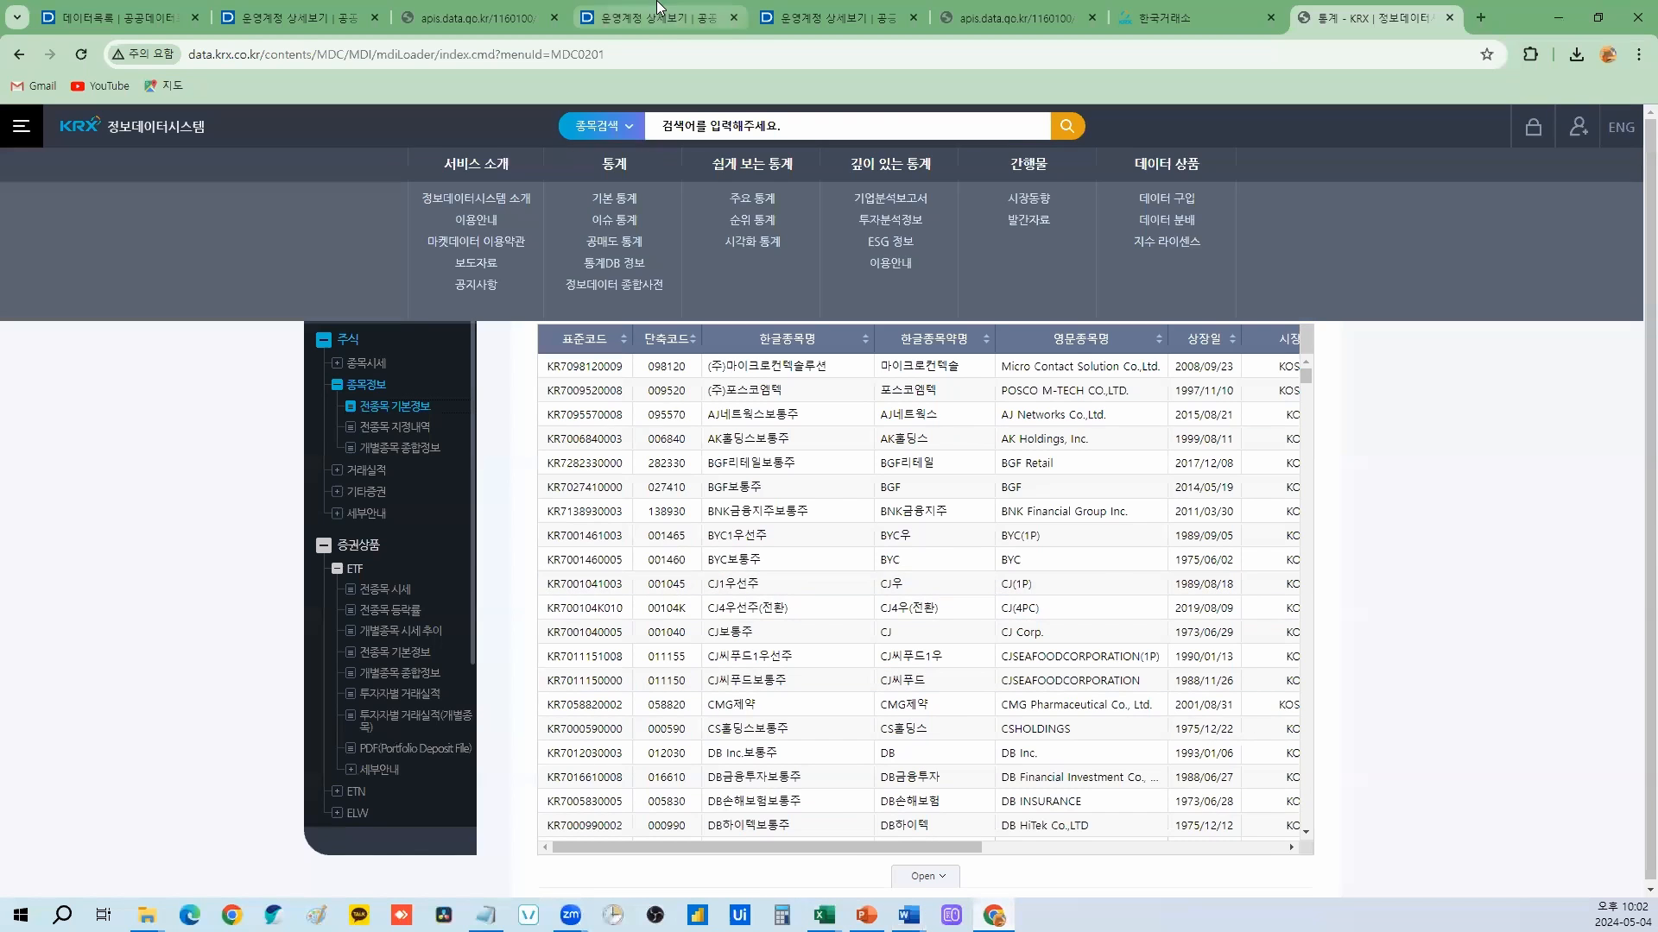
pyautogui.click(656, 17)
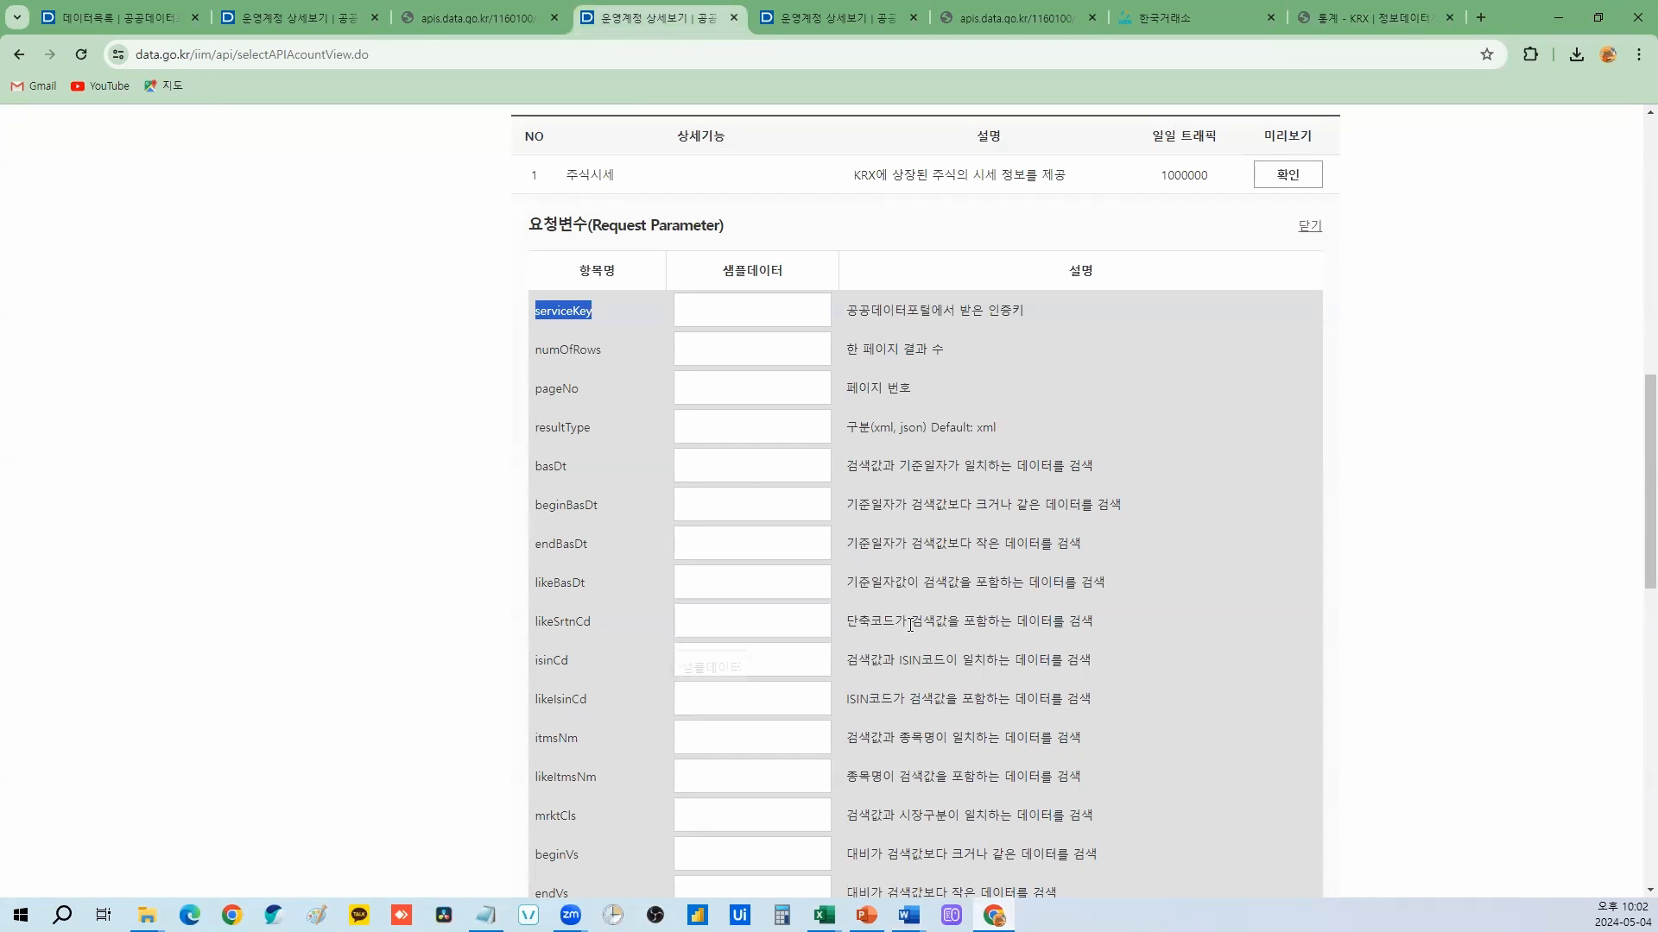
pyautogui.moveTo(591, 622); pyautogui.dragTo(538, 625)
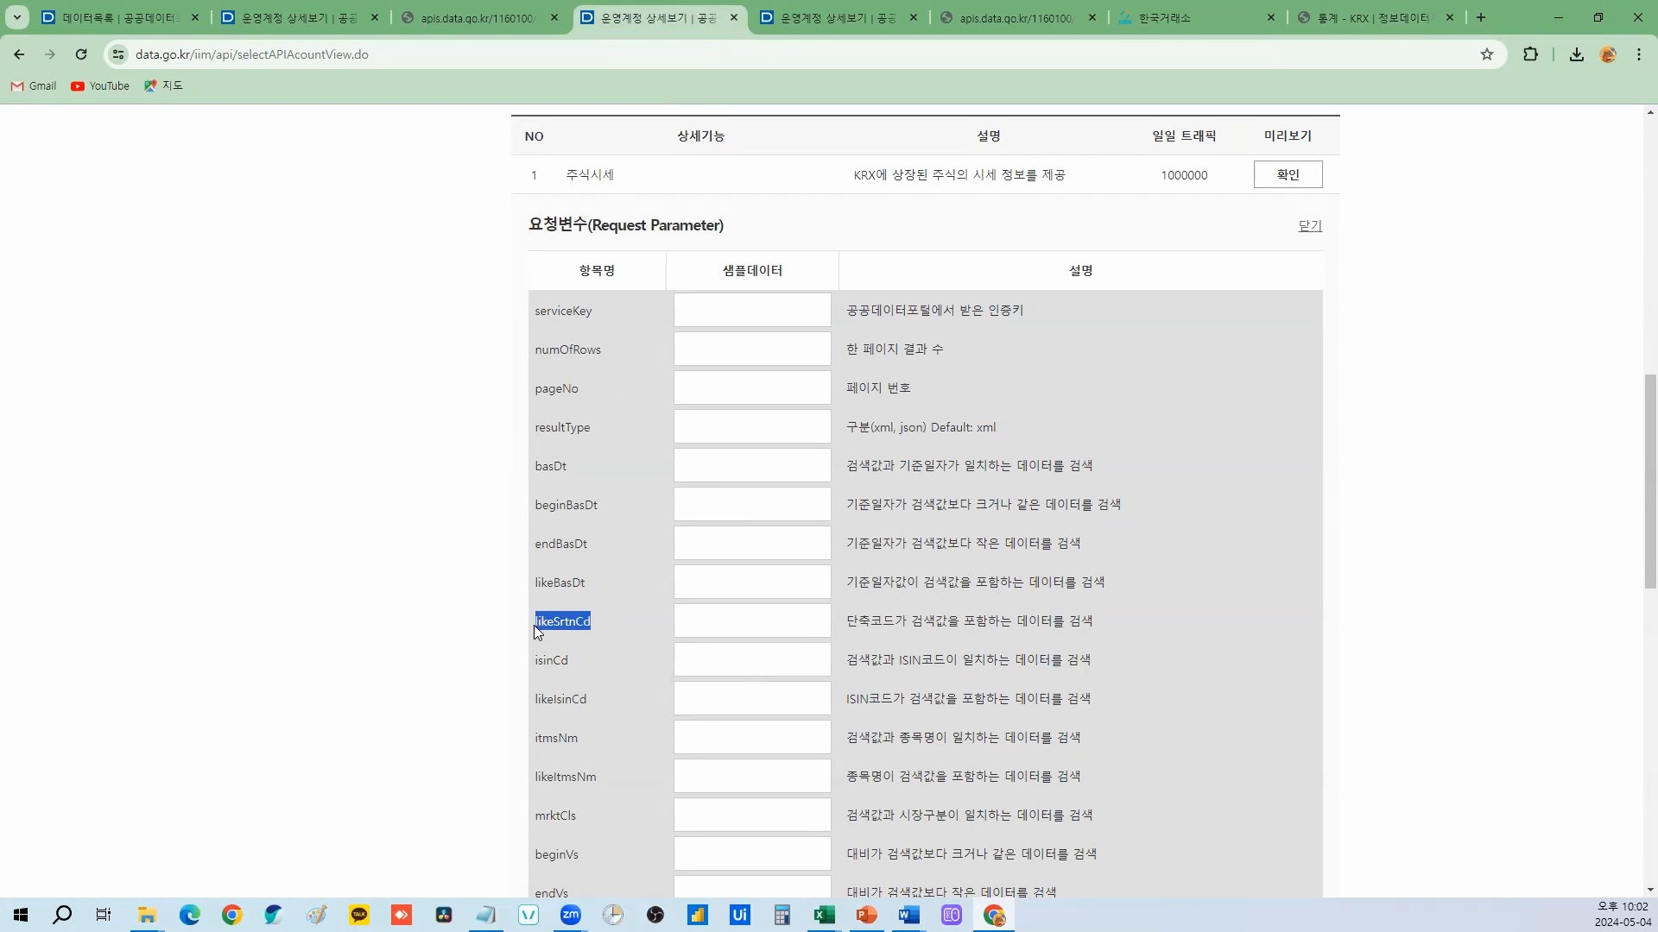
pyautogui.moveTo(589, 388); pyautogui.dragTo(542, 316)
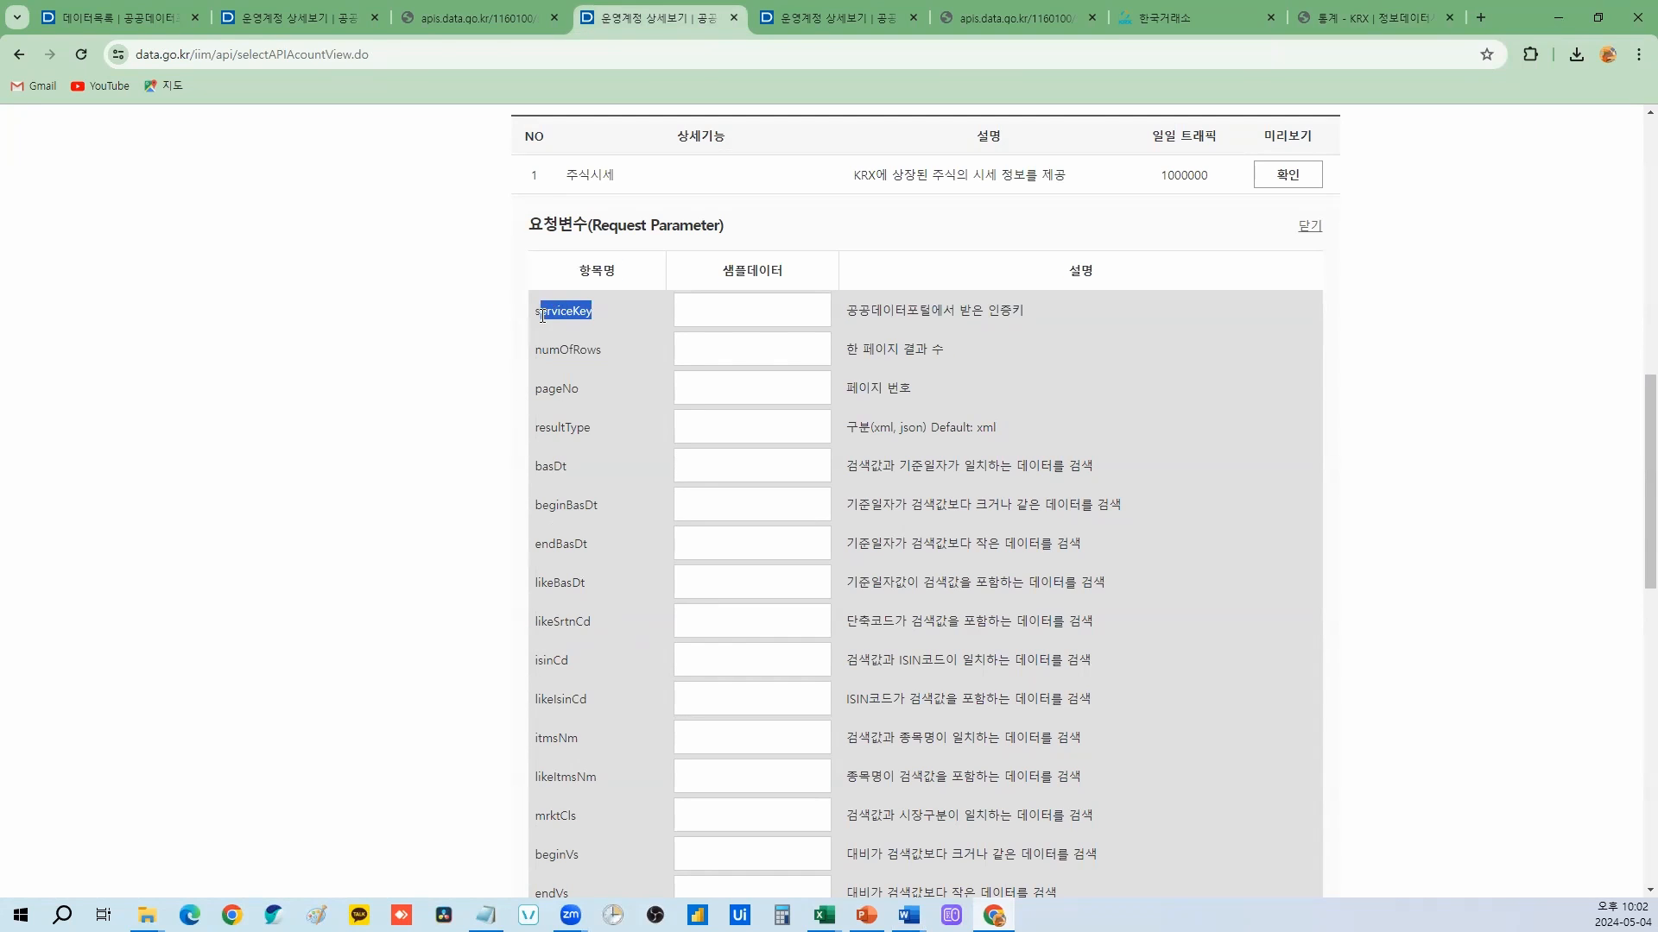
# Step: Switch to the Word document and select the whole stock price request URL
pyautogui.click(1554, 16)
pyautogui.click(685, 344)
pyautogui.doubleClick(449, 245)
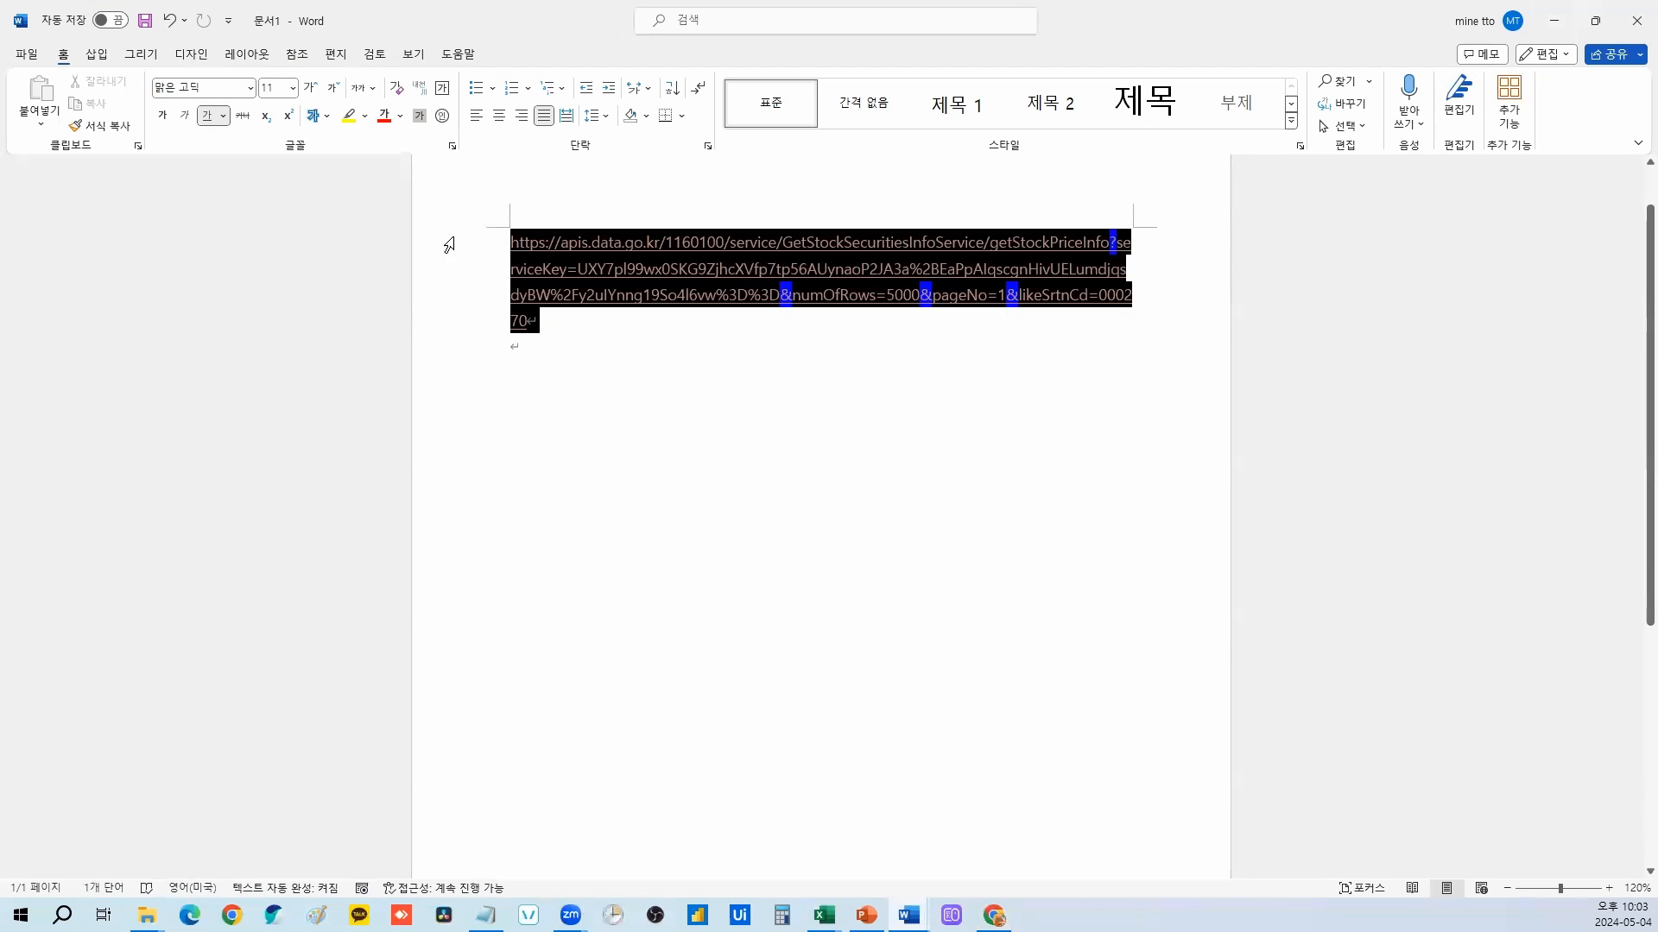
pyautogui.click(570, 913)
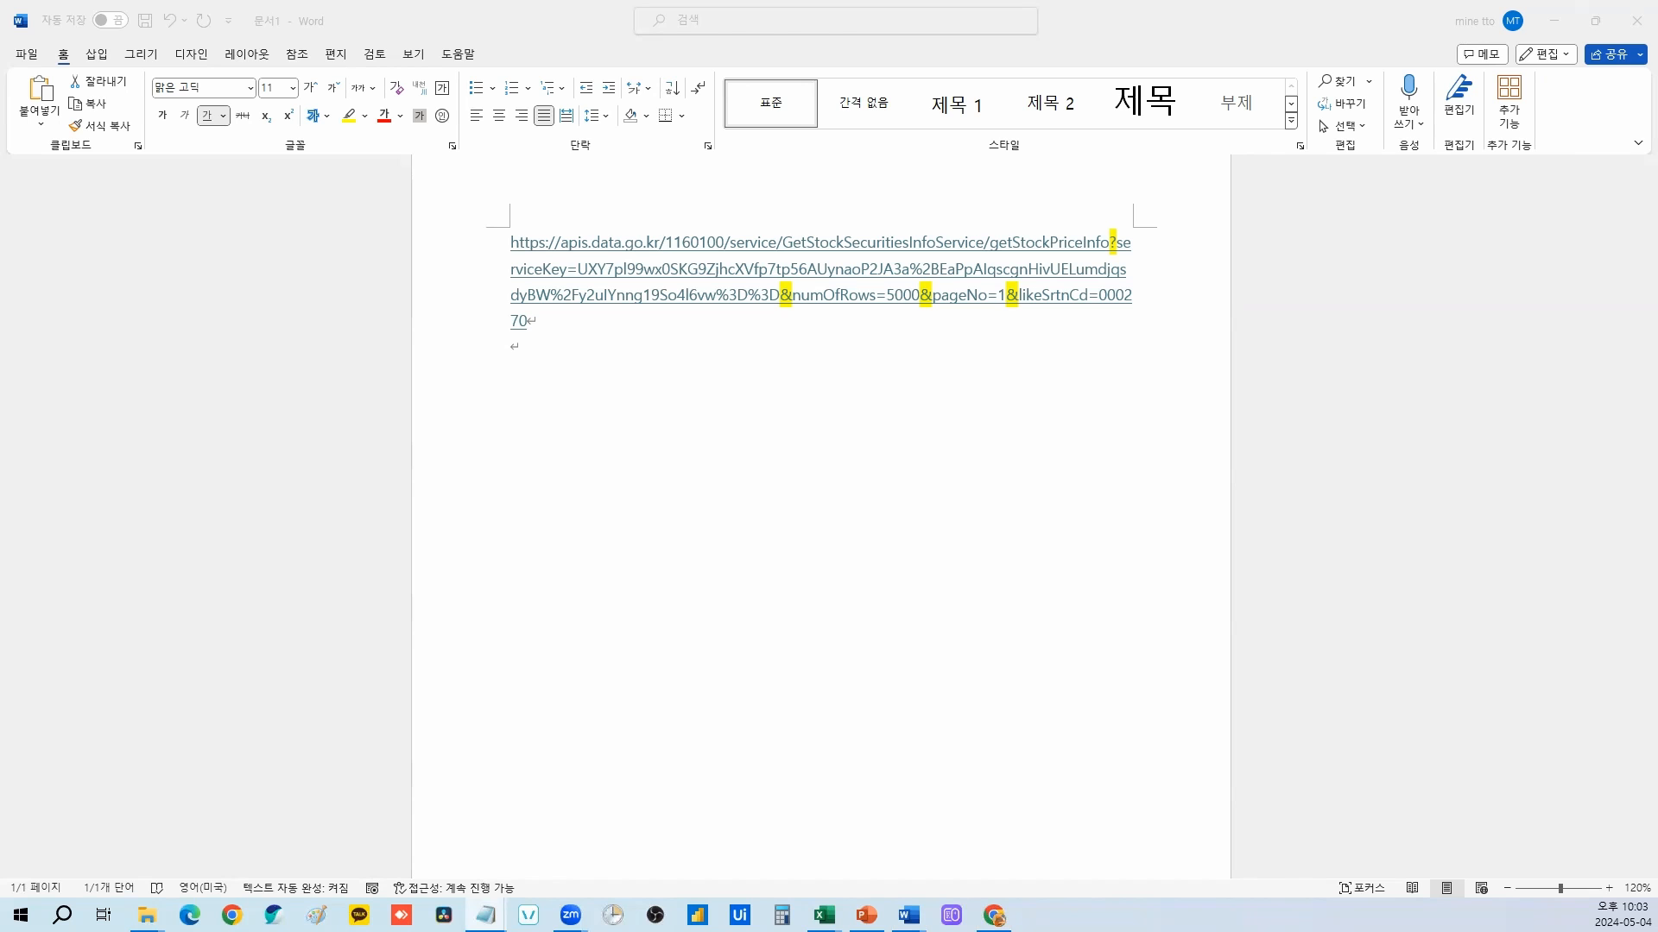
pyautogui.click(1259, 257)
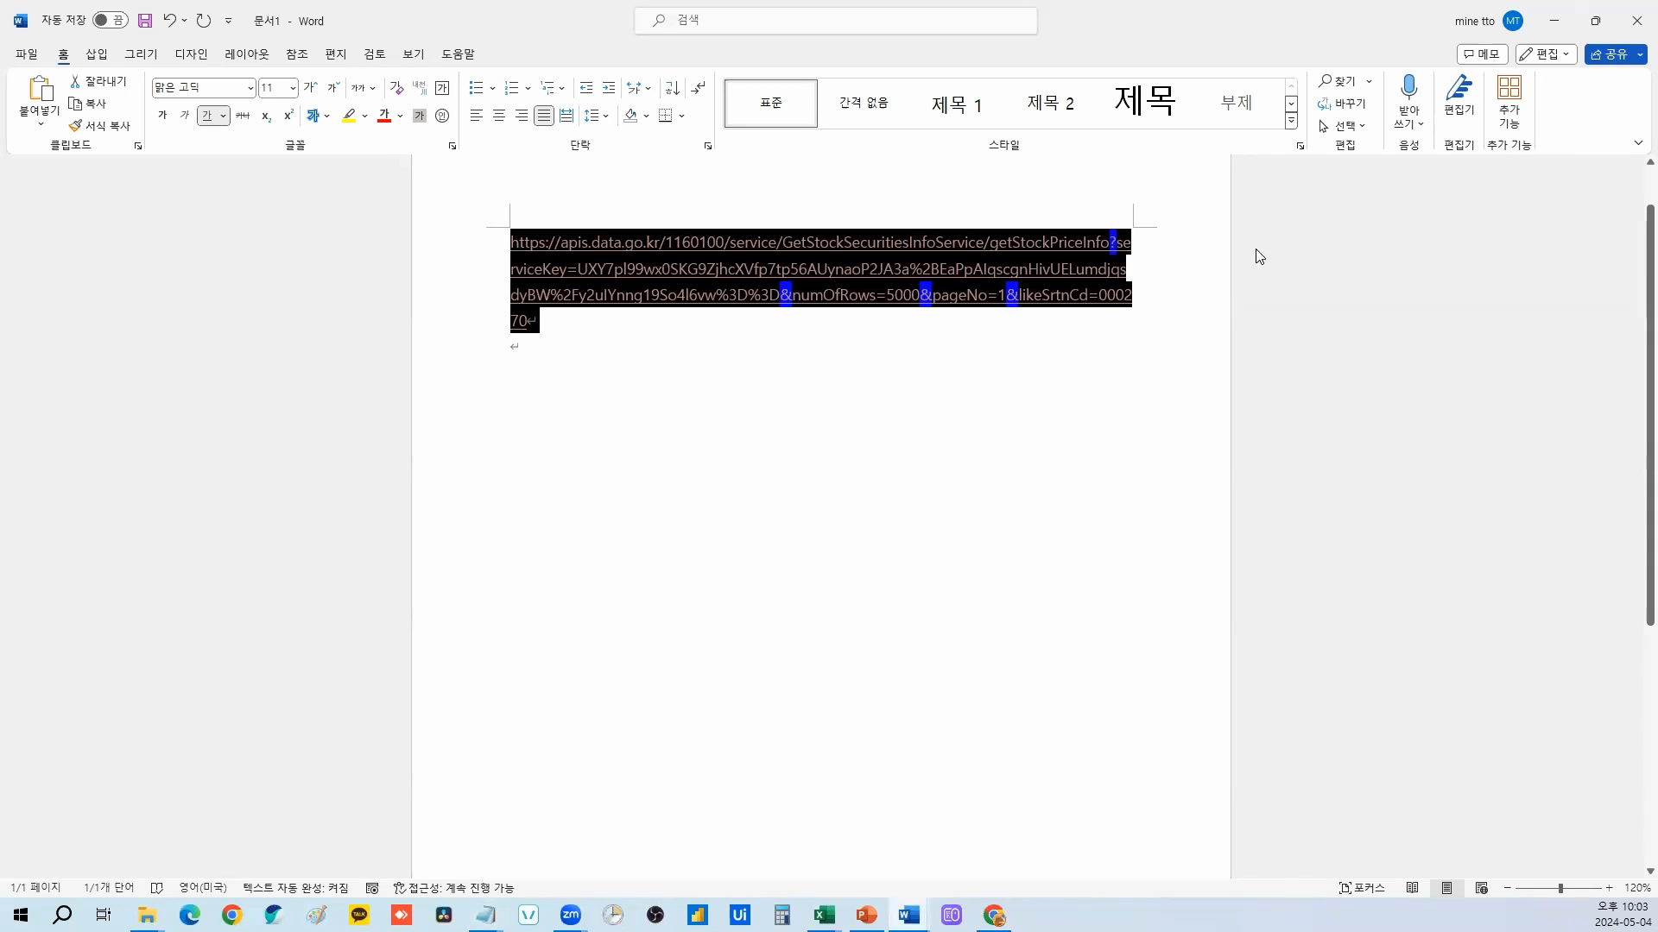
pyautogui.click(889, 467)
# Step: Switch to Sheet1 of the Excel workbook and copy the request URL for index 1 from cell C7
pyautogui.click(1554, 21)
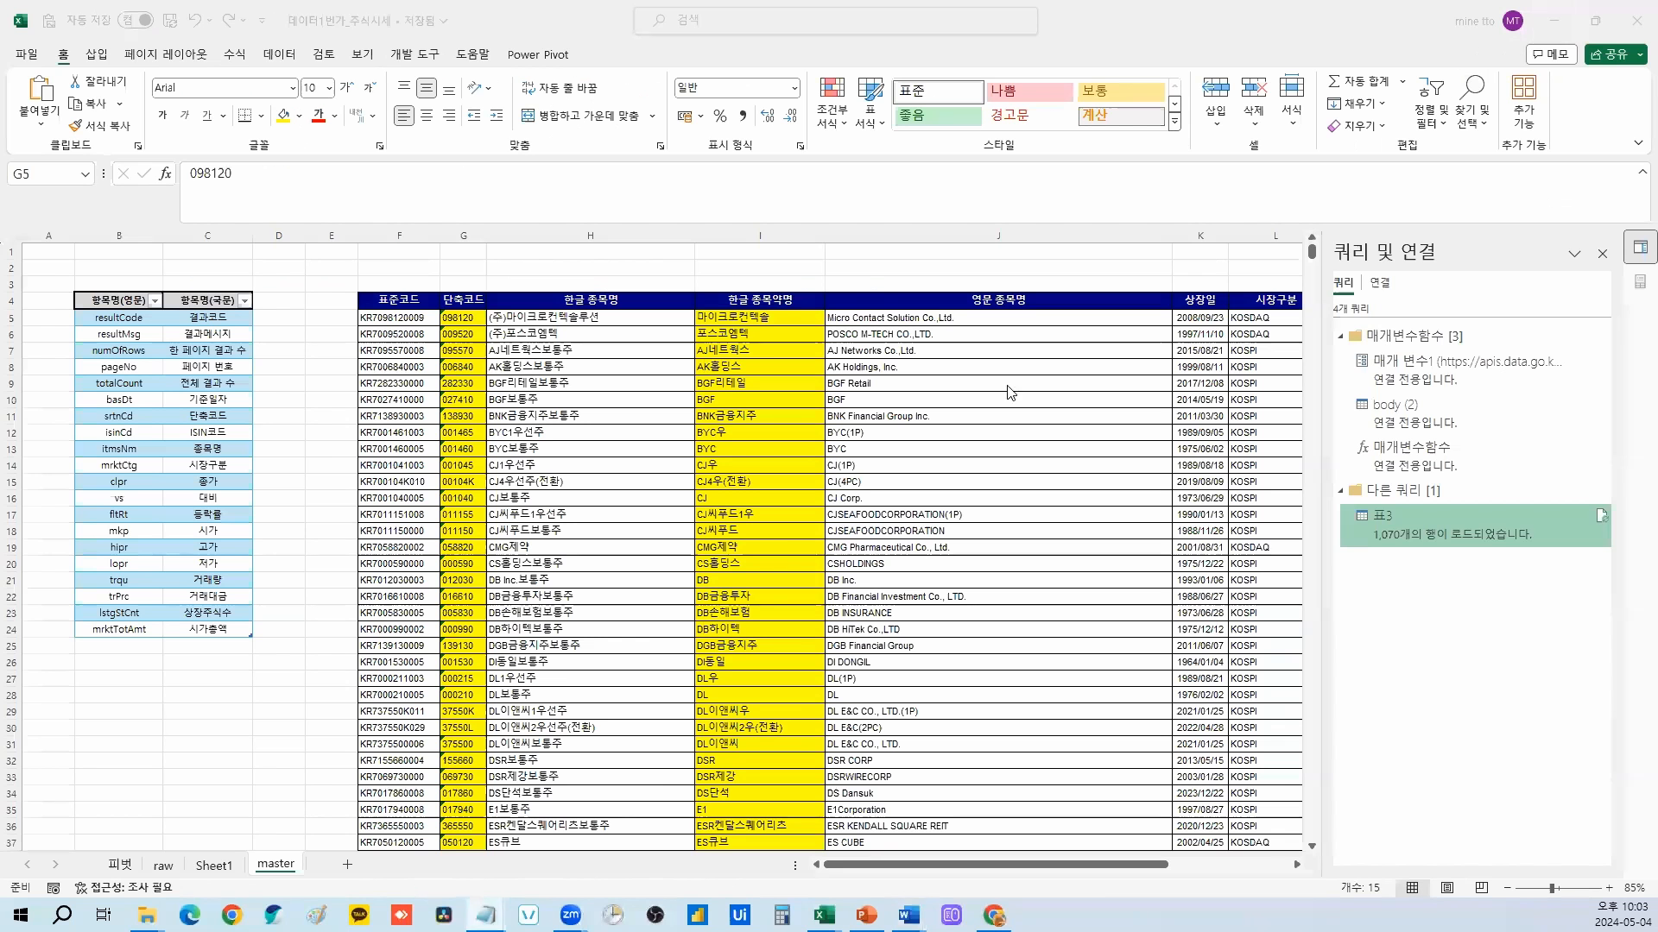
pyautogui.click(227, 867)
pyautogui.click(97, 370)
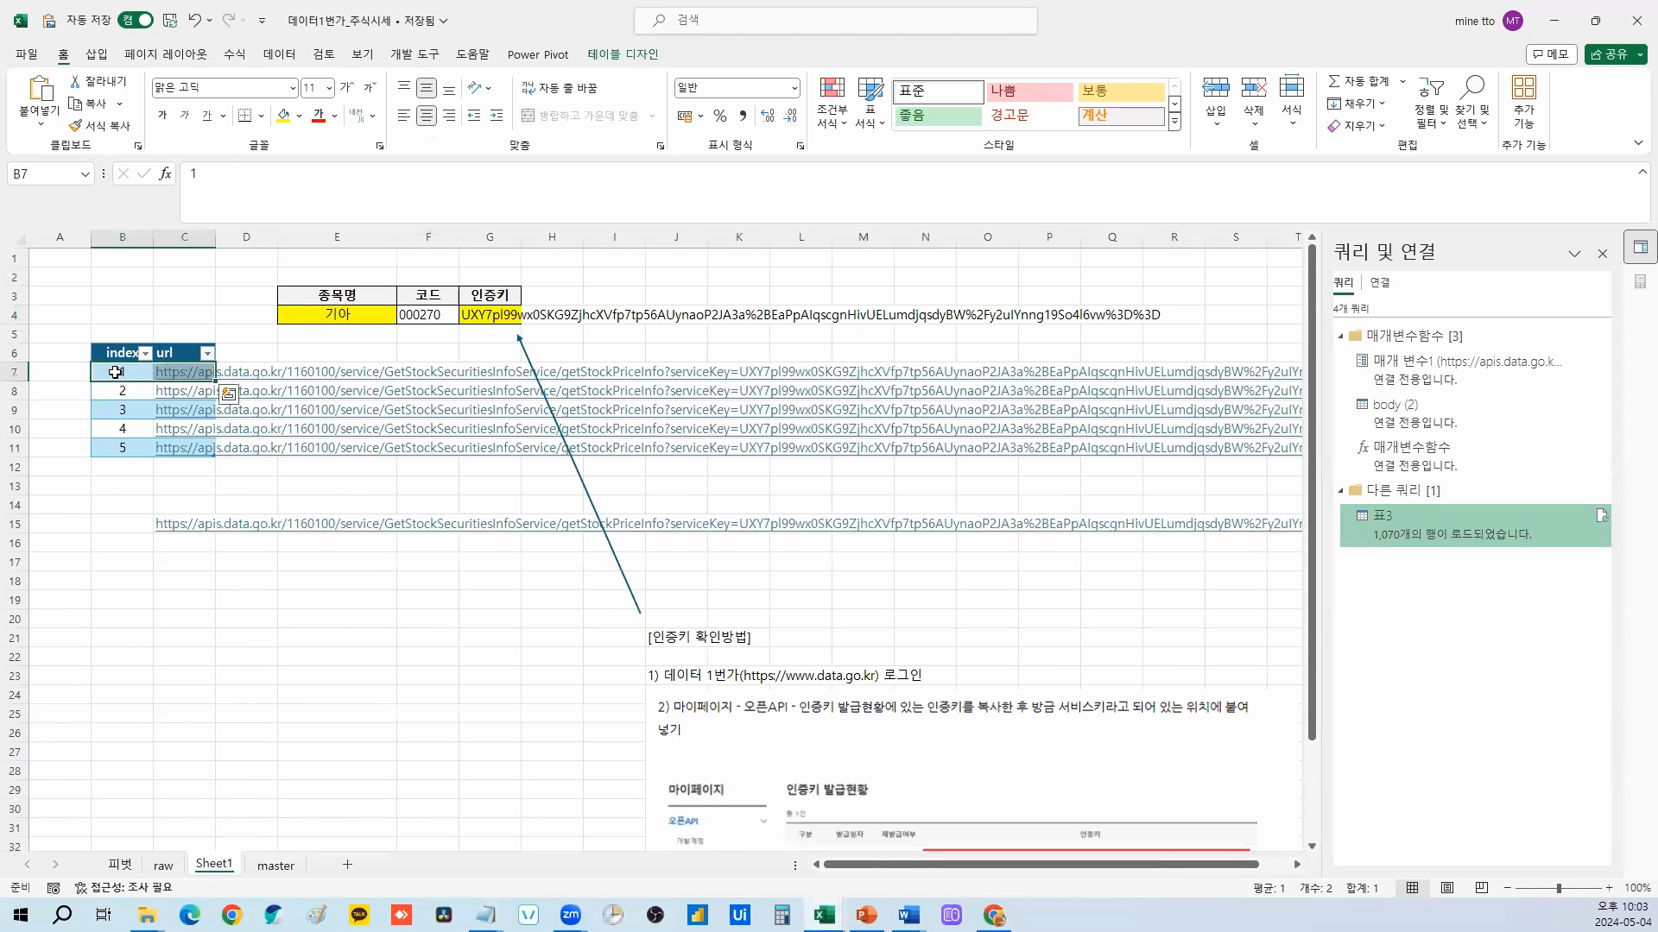
pyautogui.click(158, 372)
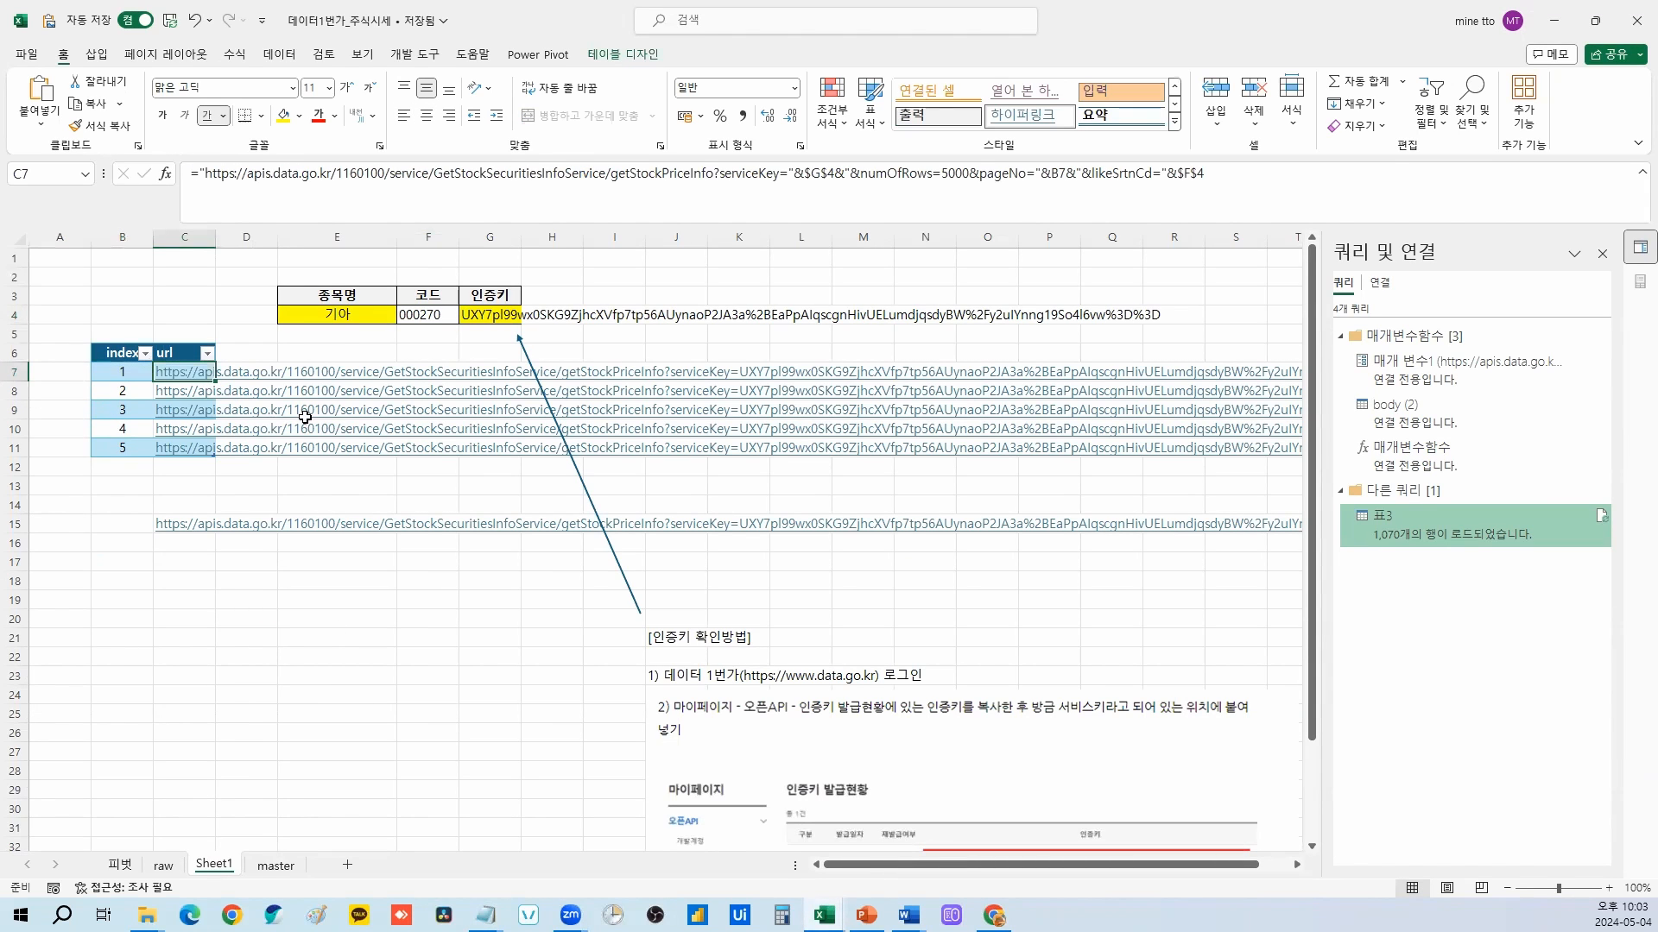
pyautogui.hotkey('ctrl', 'c')
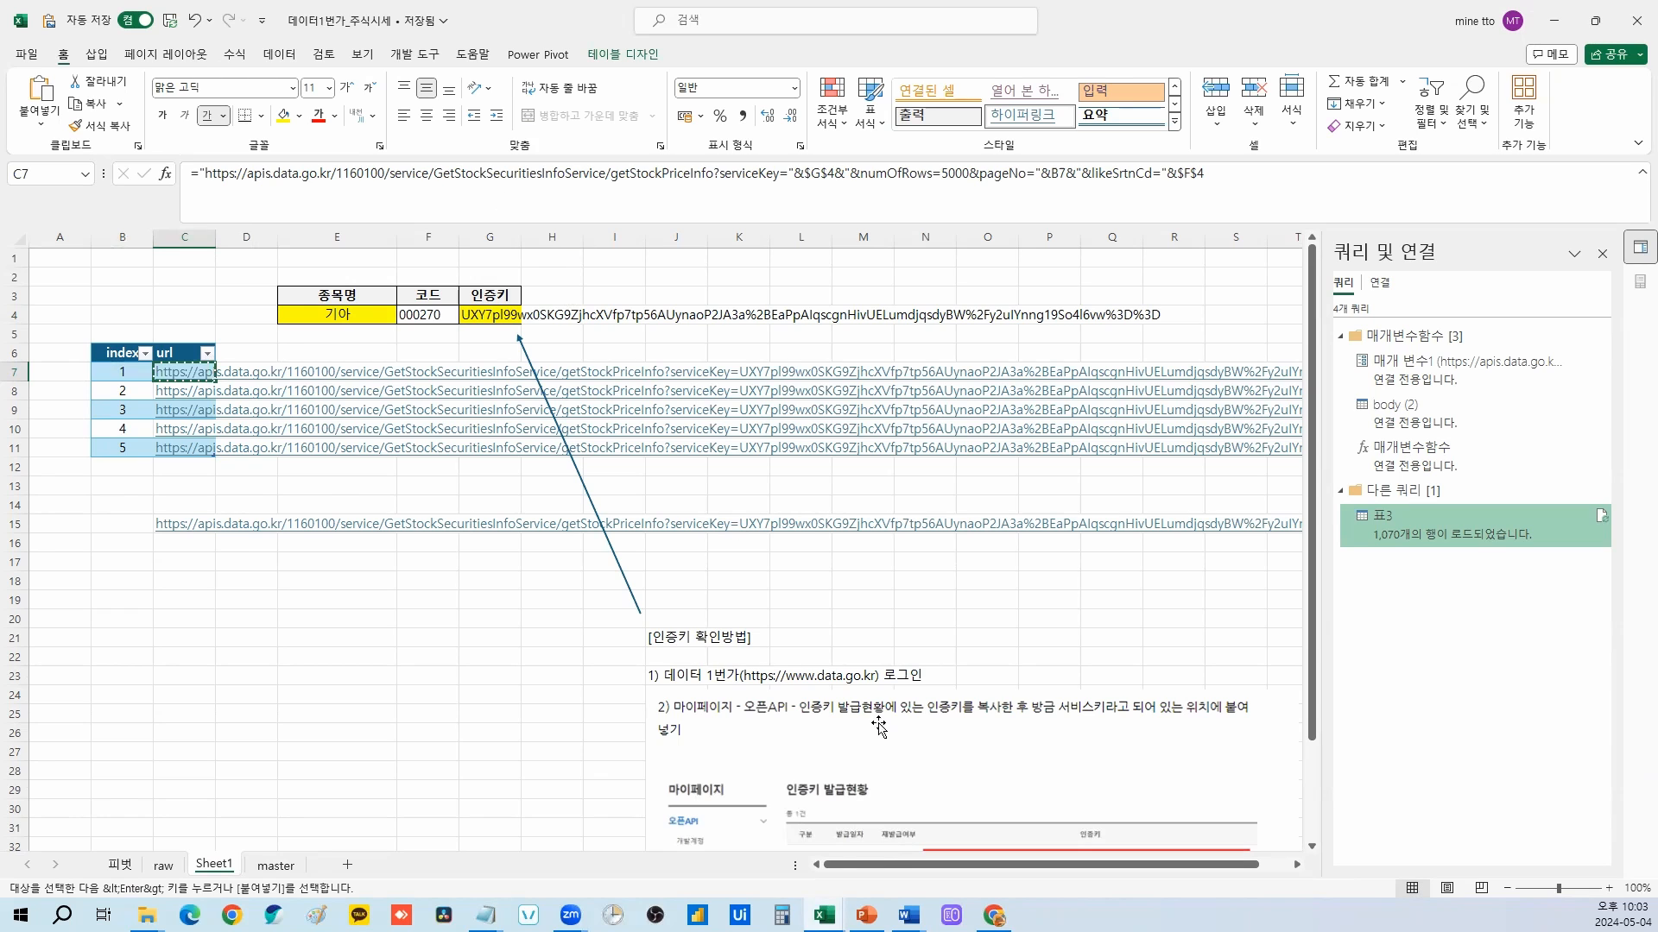
# Step: Switch to the Word document 문서1 and select the numOfRows, pageNo and likeSrtnCd parameters in the request URL in turn
pyautogui.click(909, 915)
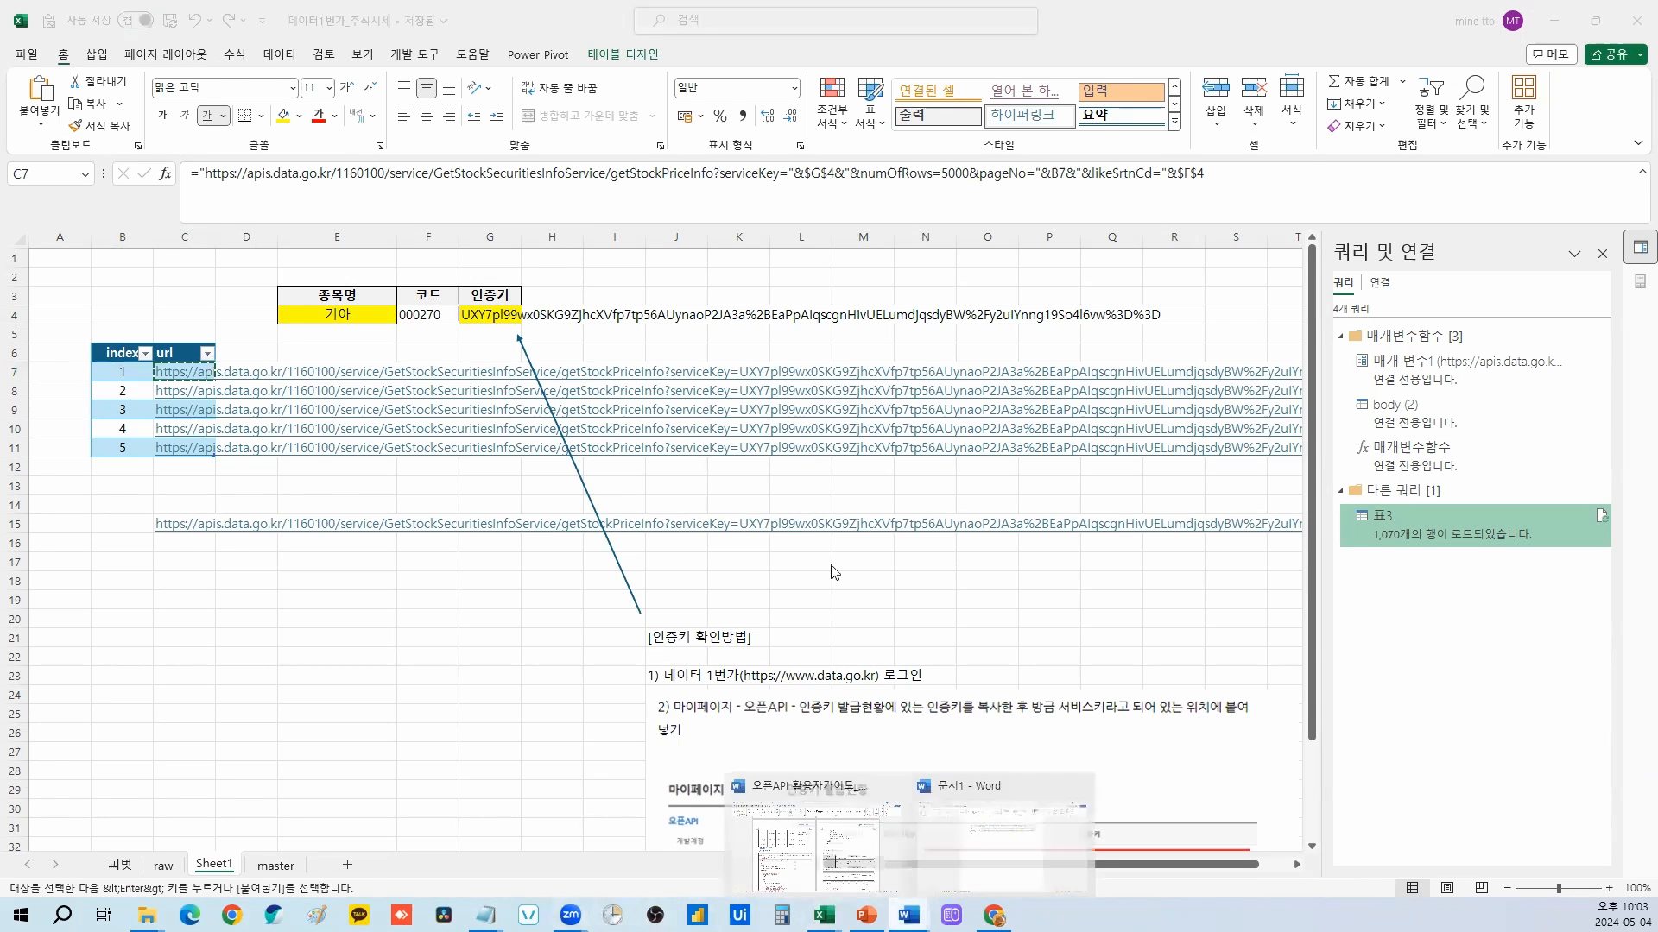
pyautogui.click(980, 851)
pyautogui.moveTo(1116, 246); pyautogui.dragTo(851, 278)
pyautogui.click(858, 294)
pyautogui.doubleClick(792, 294)
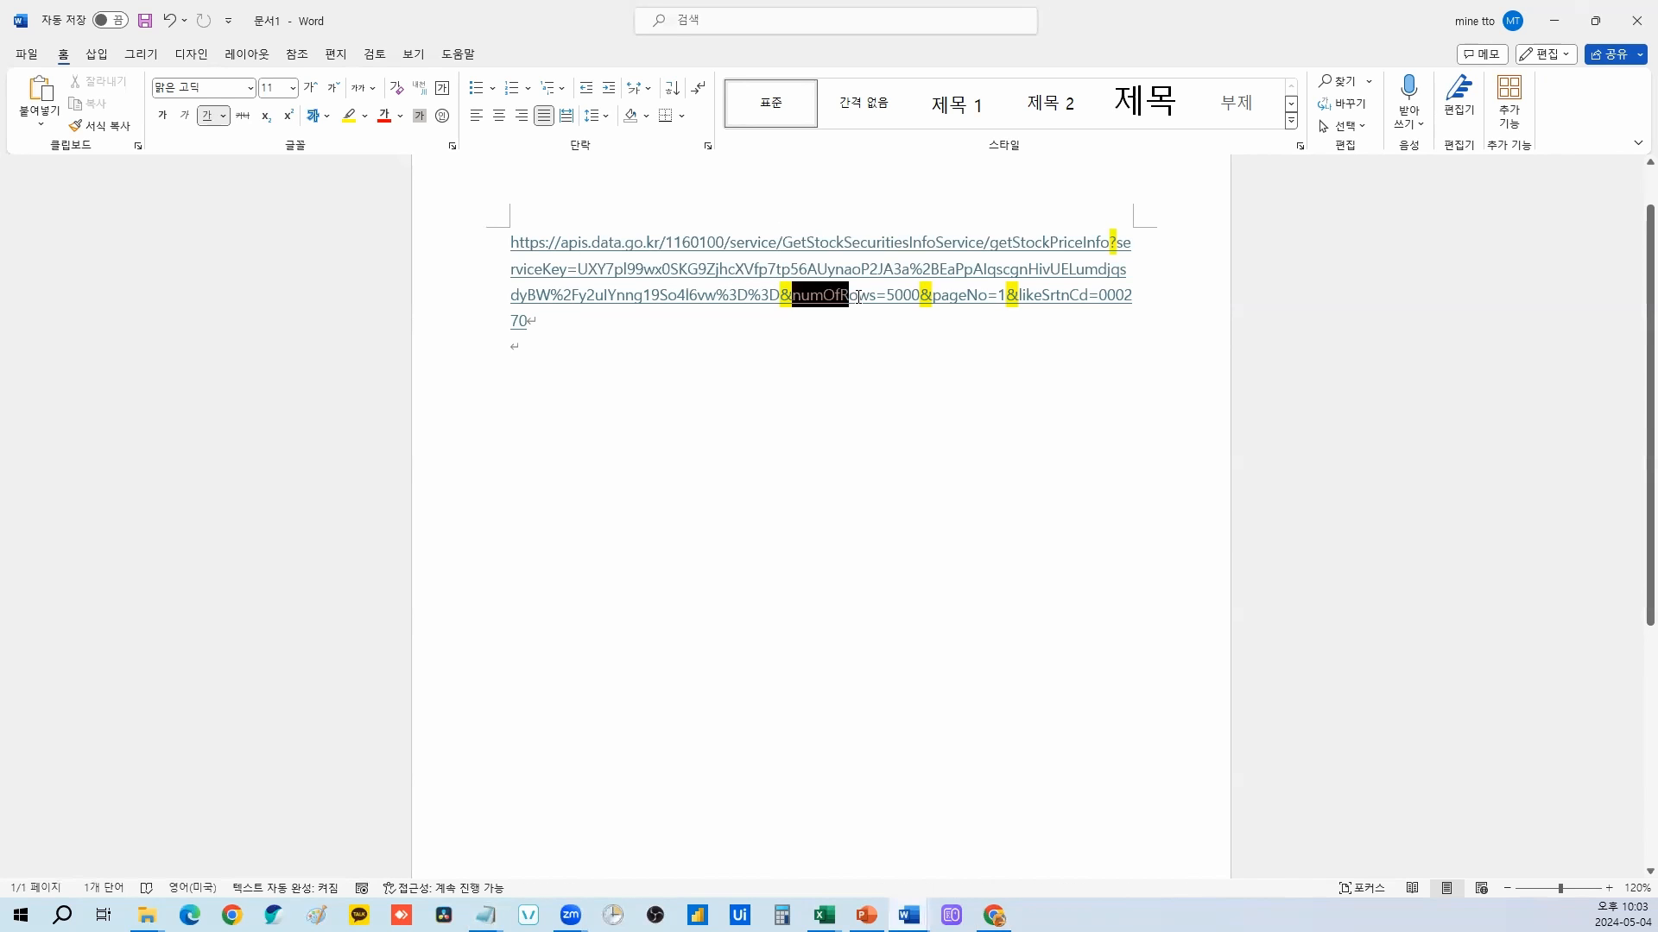
pyautogui.doubleClick(959, 294)
pyautogui.doubleClick(1022, 299)
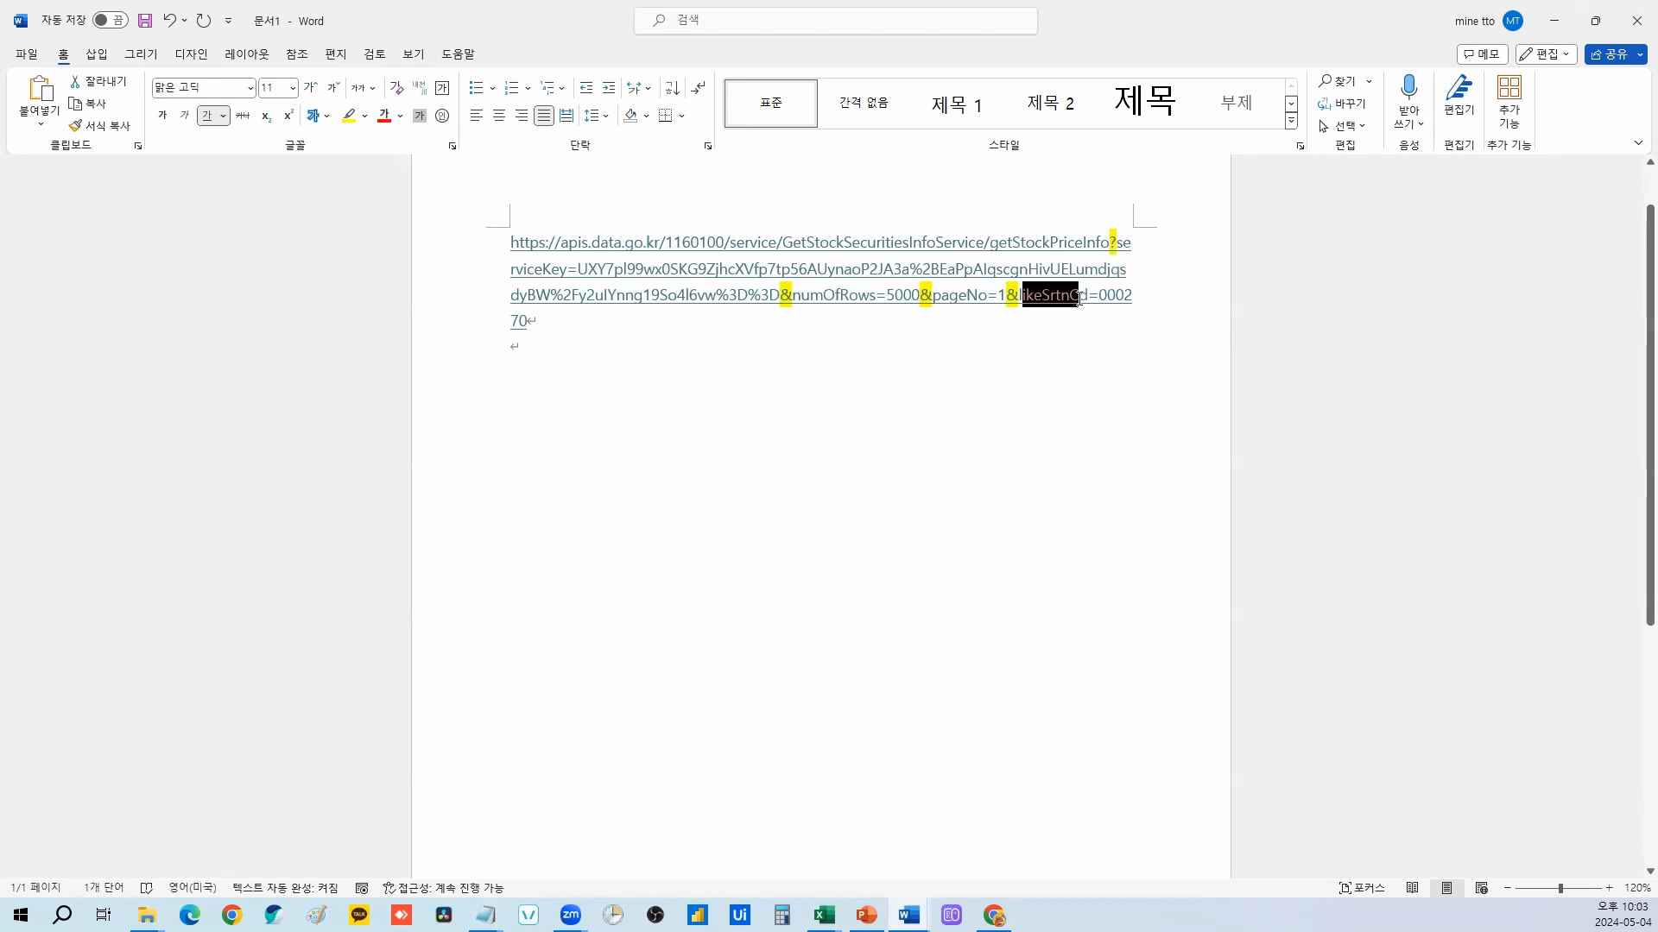
pyautogui.tripleClick(1095, 298)
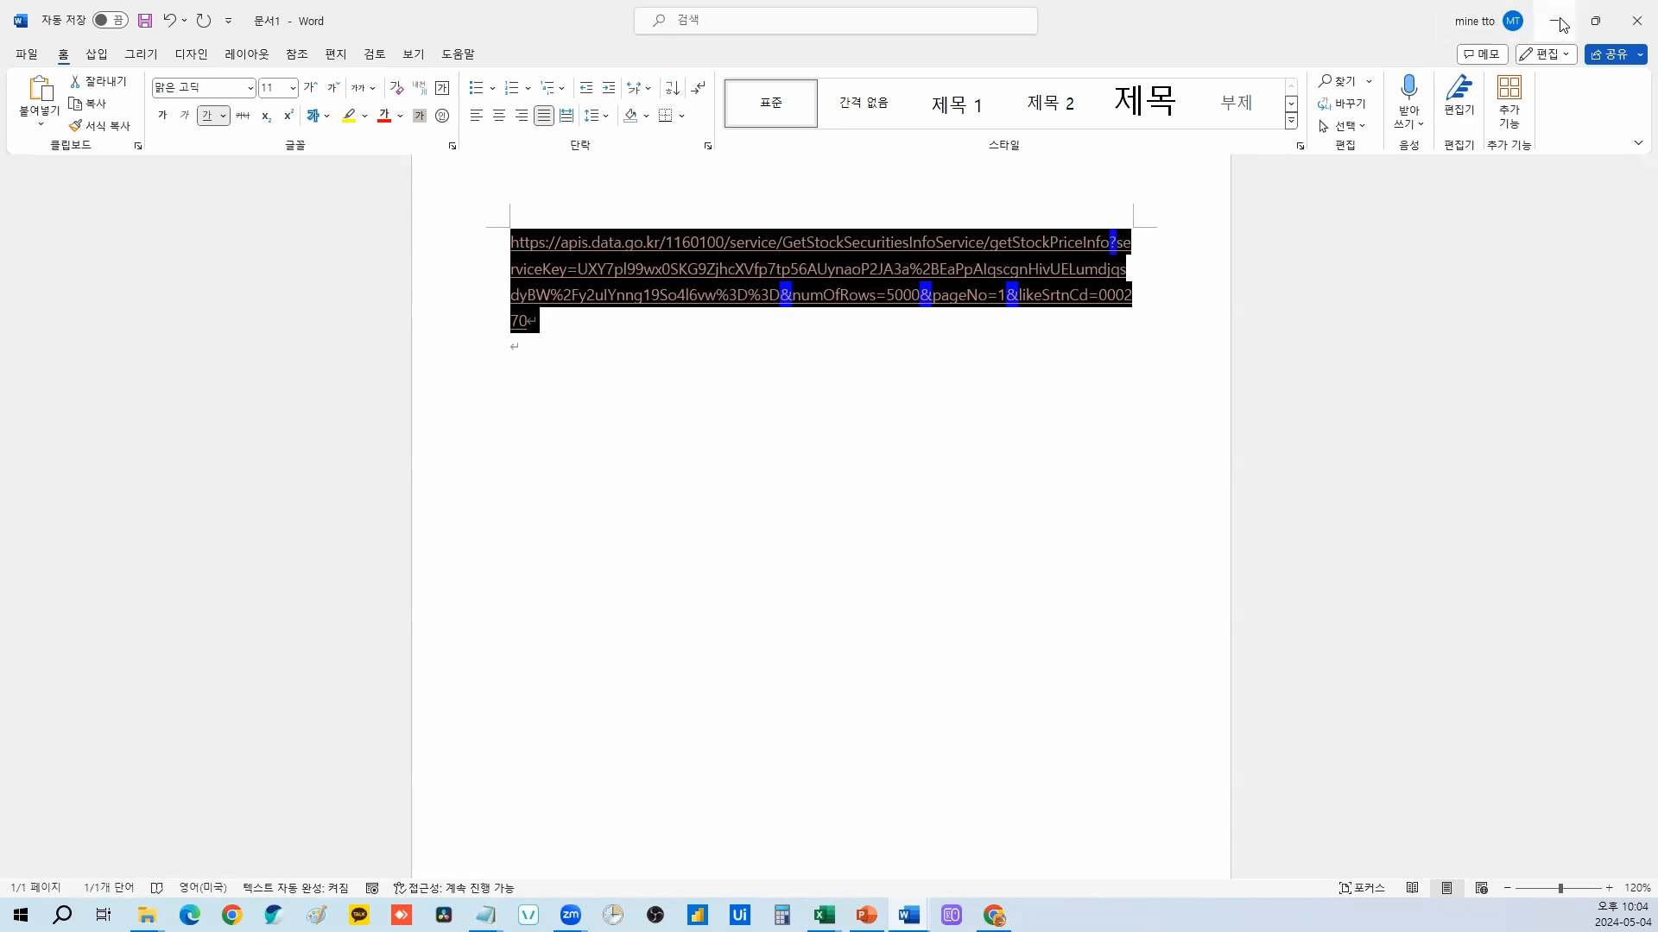
# Step: Return to Excel and examine the 코드 cell's lookup formula on Sheet1 and the master sheet it refers to
pyautogui.hotkey('alt', 'Tab')
pyautogui.click(415, 315)
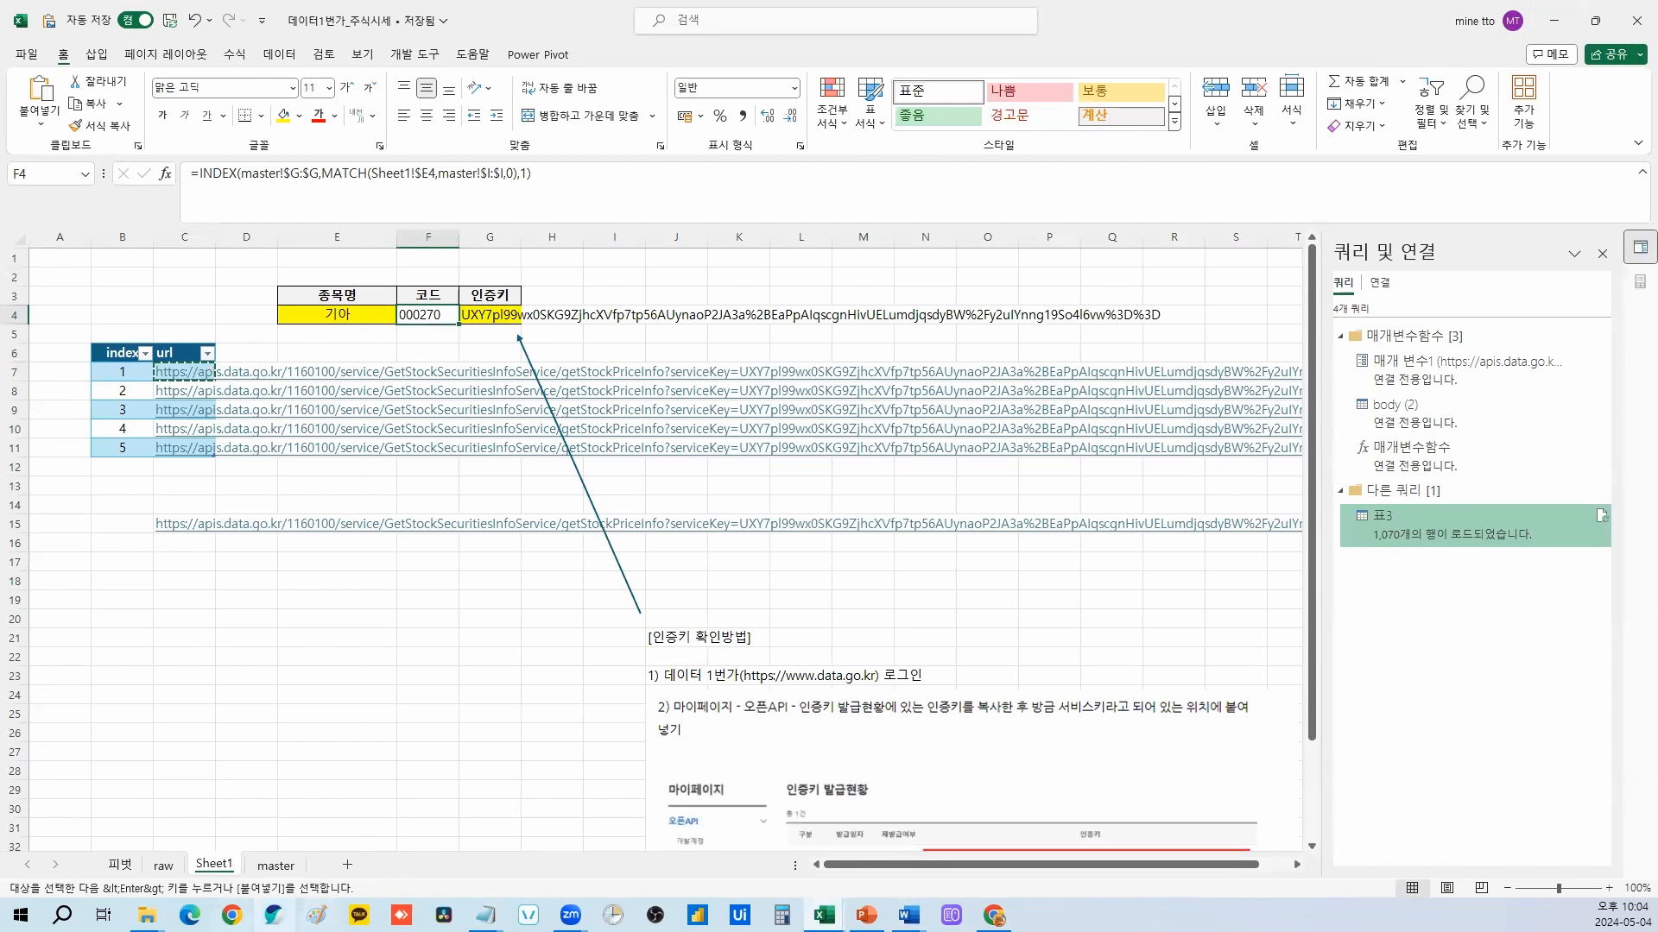
pyautogui.click(276, 865)
pyautogui.click(216, 865)
pyautogui.hotkey('ctrl', 'c')
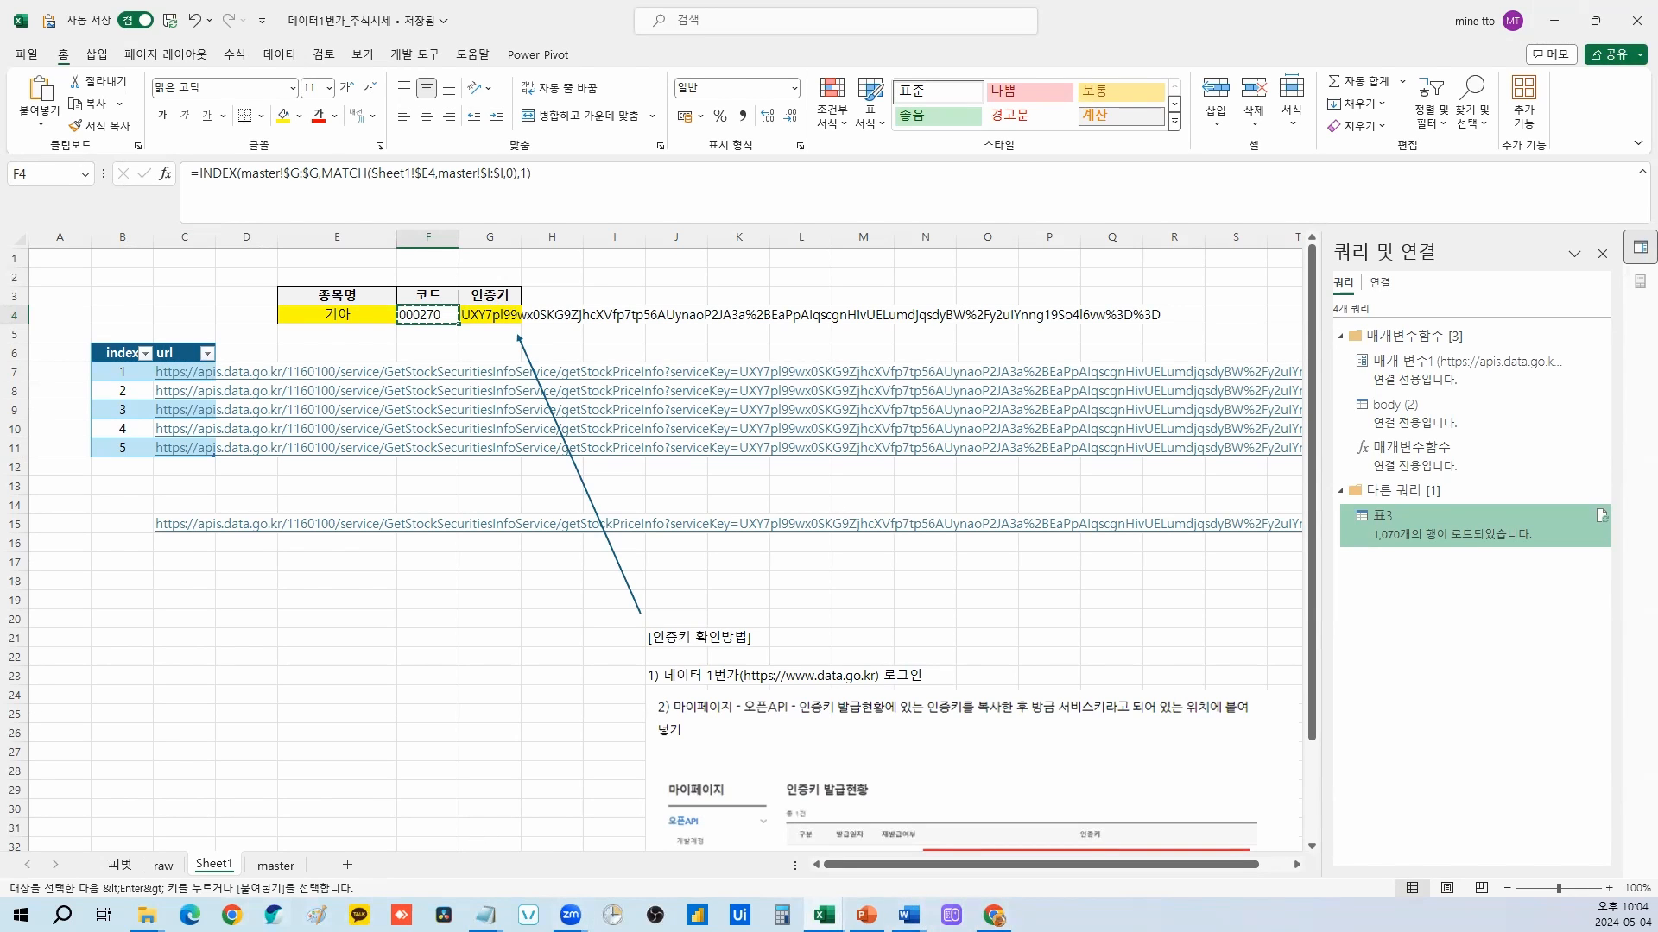
pyautogui.click(995, 915)
pyautogui.click(1321, 17)
pyautogui.click(1192, 17)
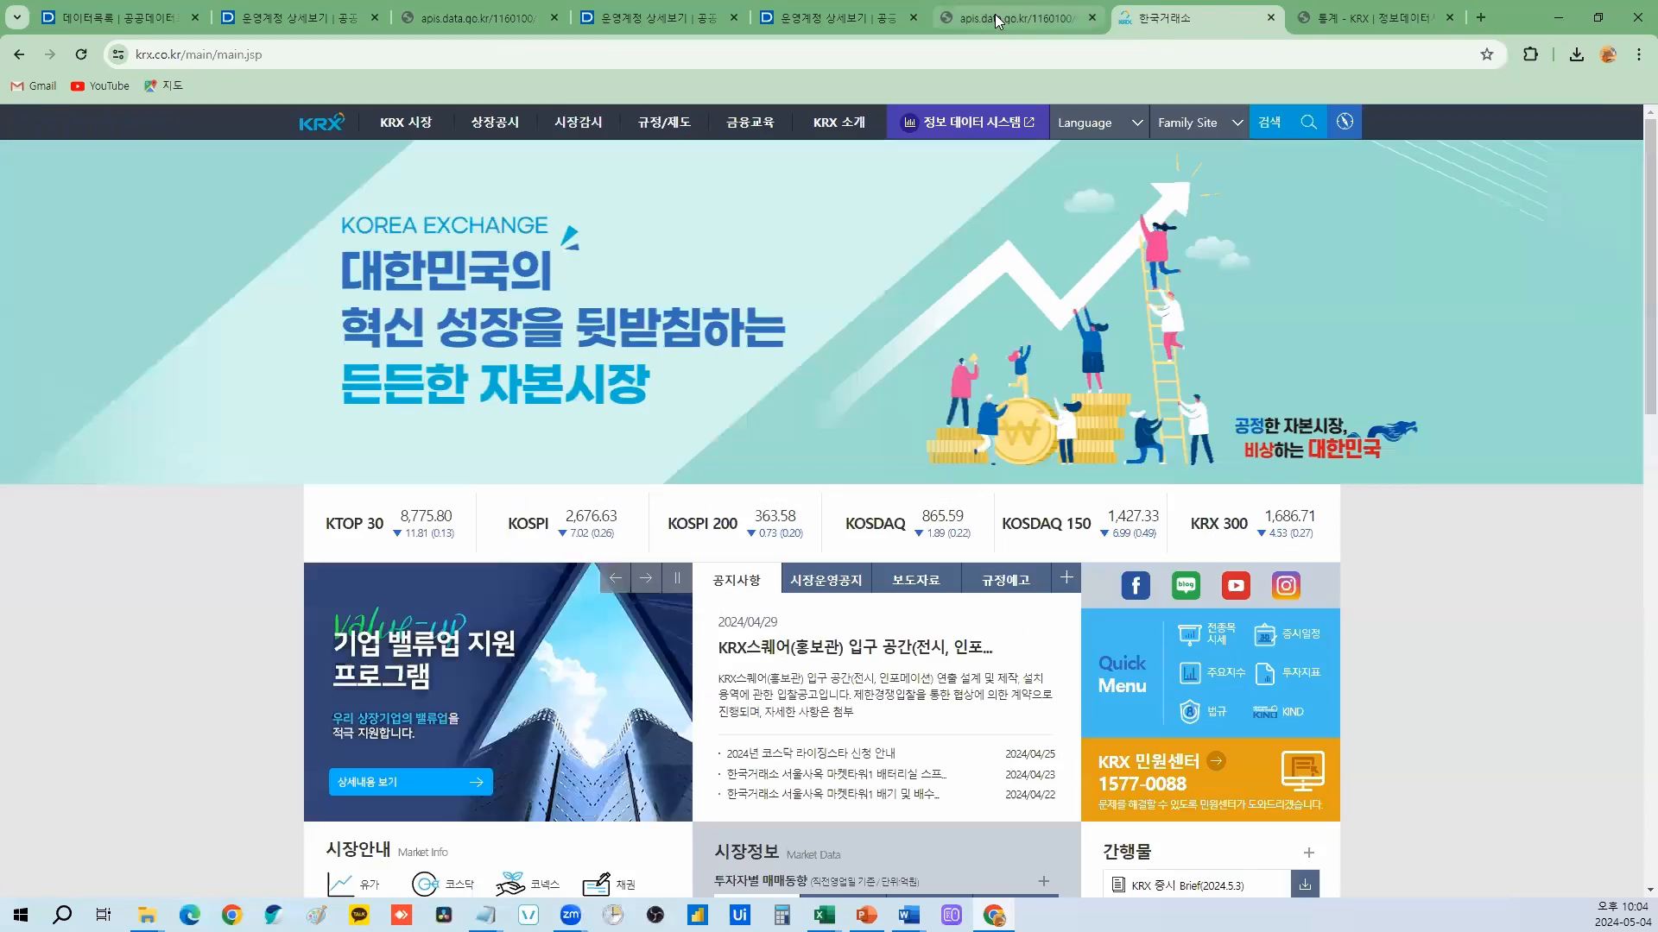
pyautogui.click(1015, 17)
pyautogui.click(947, 54)
pyautogui.hotkey('ctrl', 'v')
pyautogui.hotkey('ctrl', 'a')
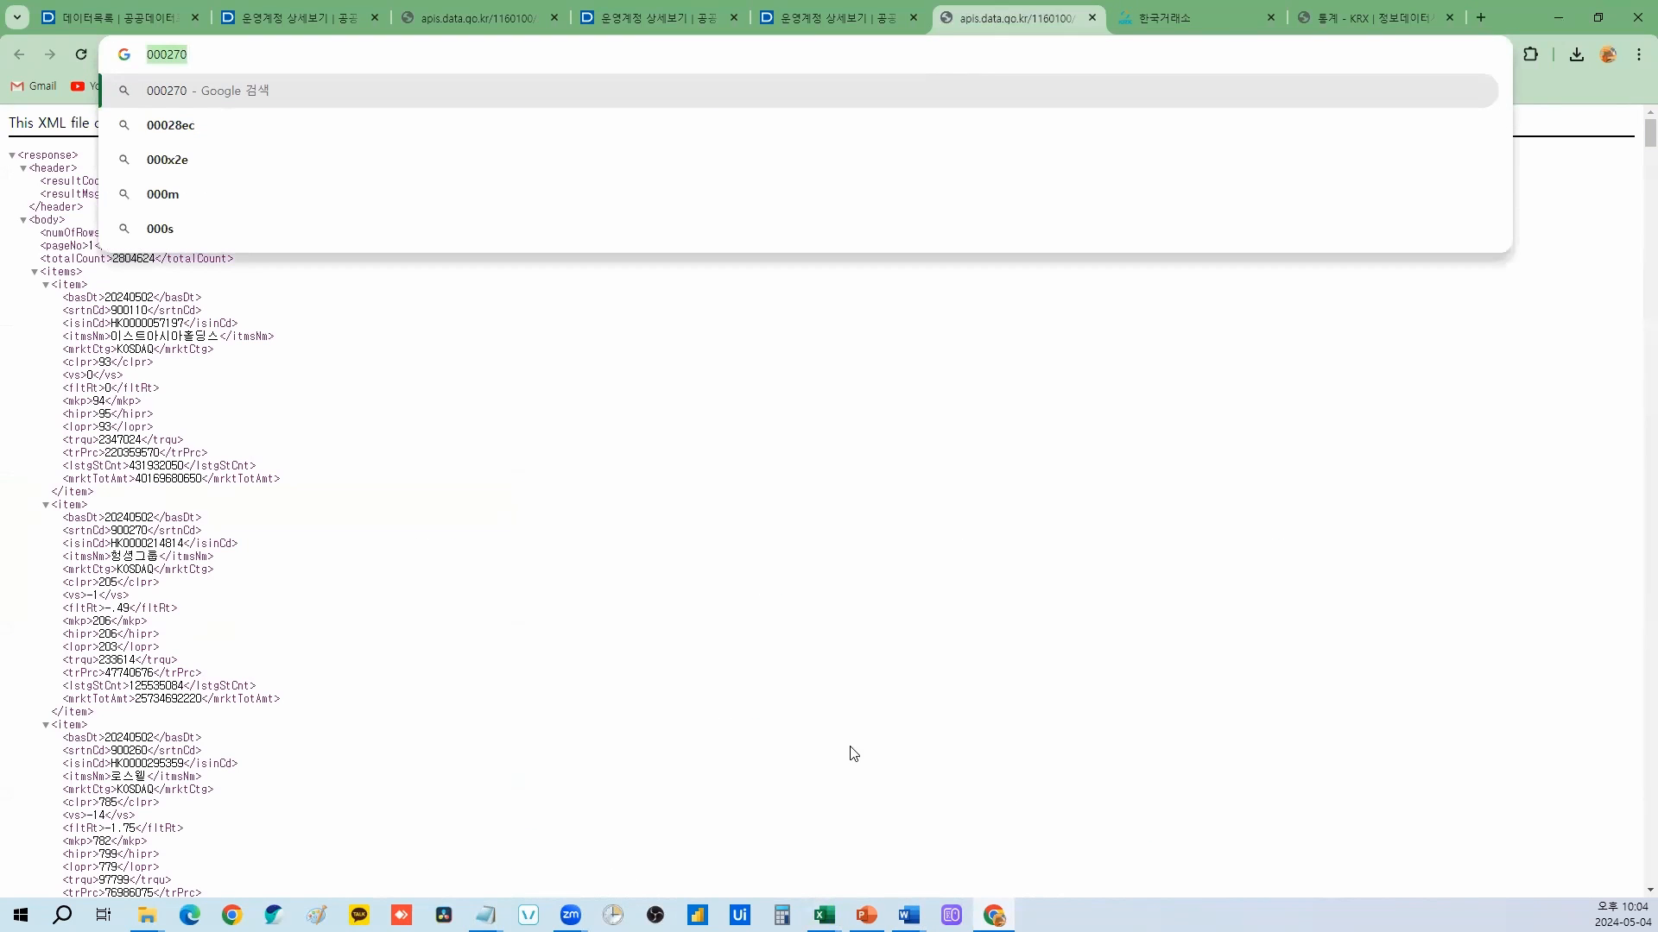
# Step: Copy the index 1 request URL from Excel's Sheet1 and paste it, including its service key, into a new Chrome window's address
pyautogui.click(824, 916)
pyautogui.click(964, 853)
pyautogui.click(127, 386)
pyautogui.click(164, 371)
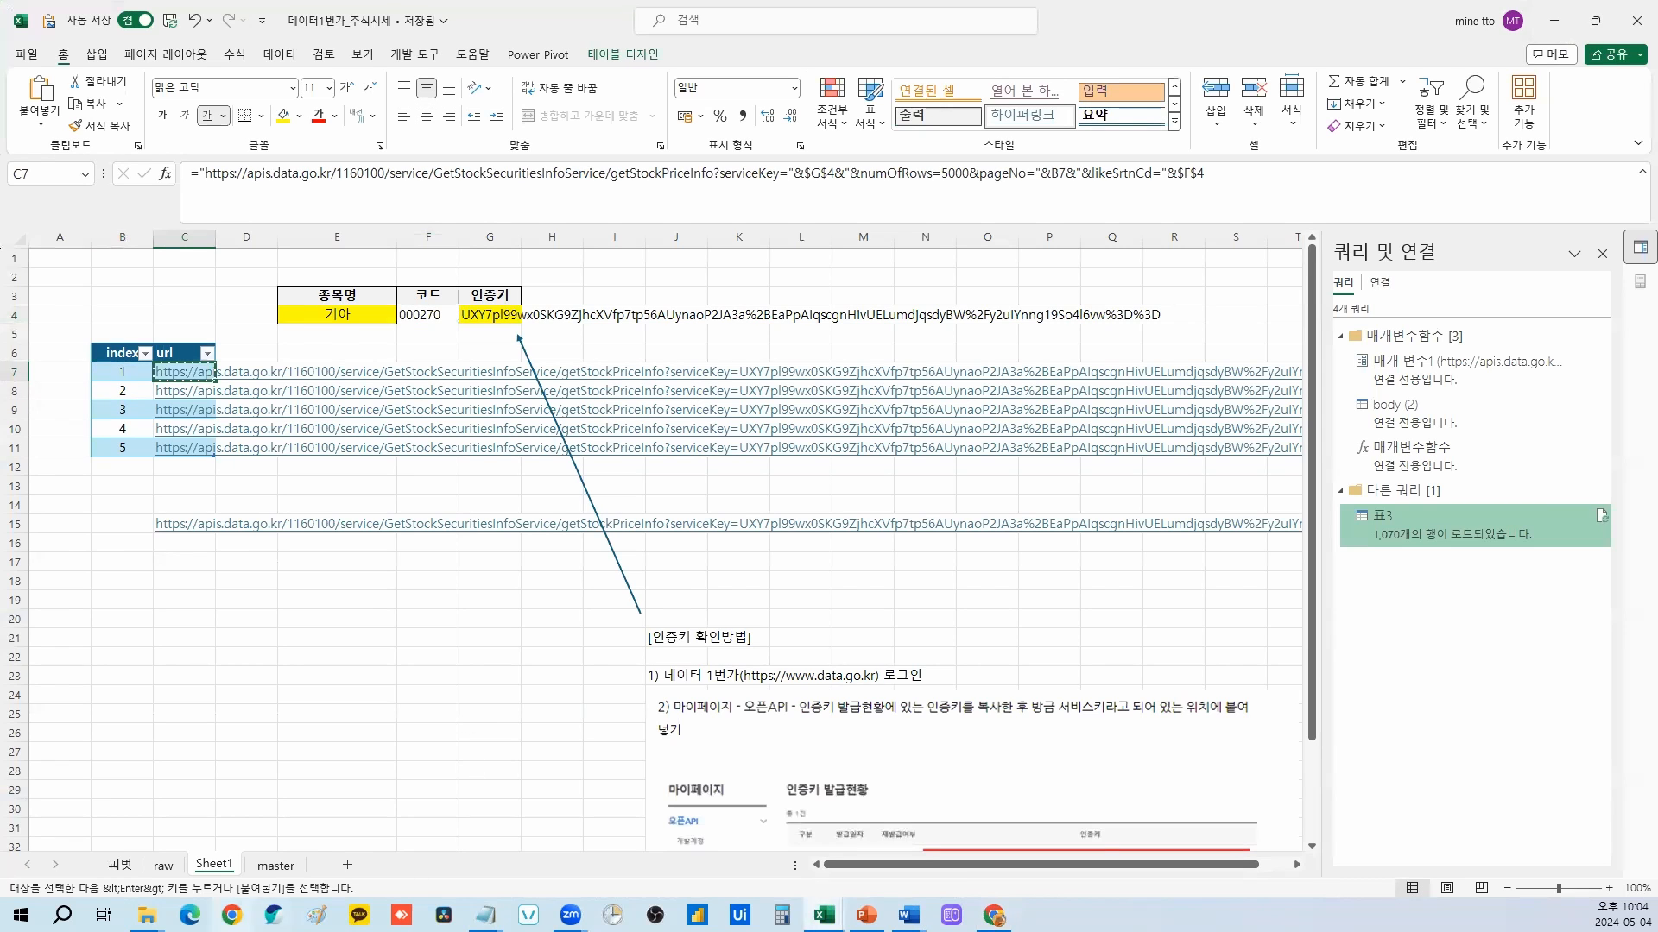
pyautogui.hotkey('alt', 'Tab')
pyautogui.hotkey('ctrl', 'v')
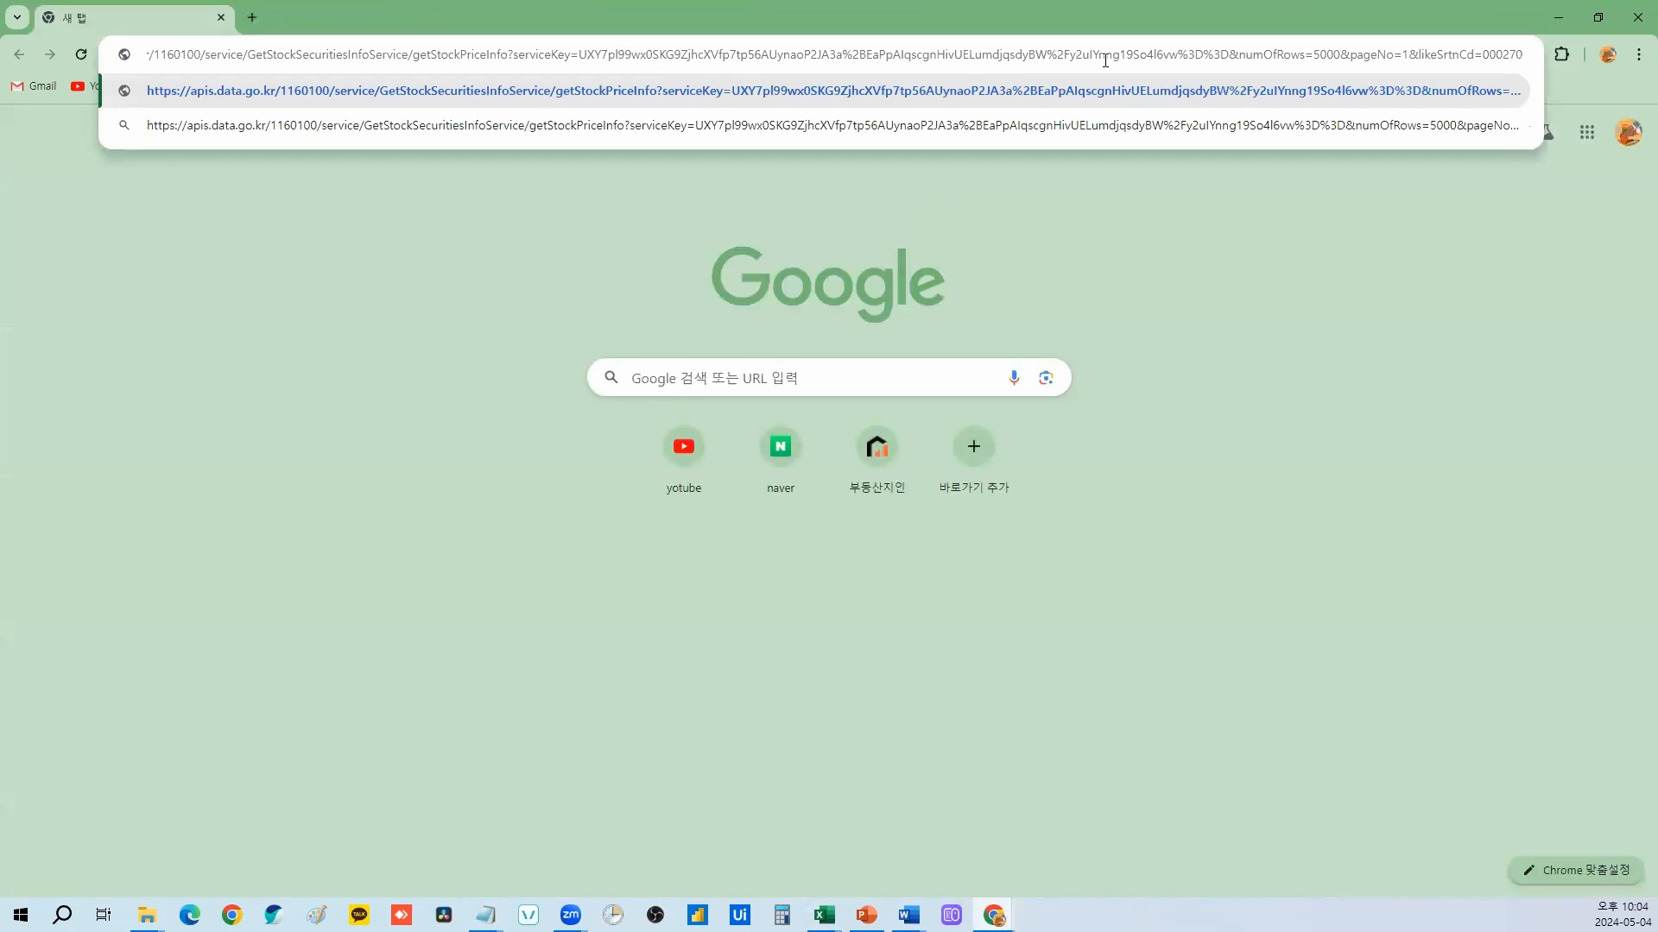
# Step: Set numOfRows to 50 in the pasted request URL and load it
pyautogui.moveTo(1093, 54); pyautogui.dragTo(1053, 52)
pyautogui.moveTo(677, 54); pyautogui.dragTo(1205, 46)
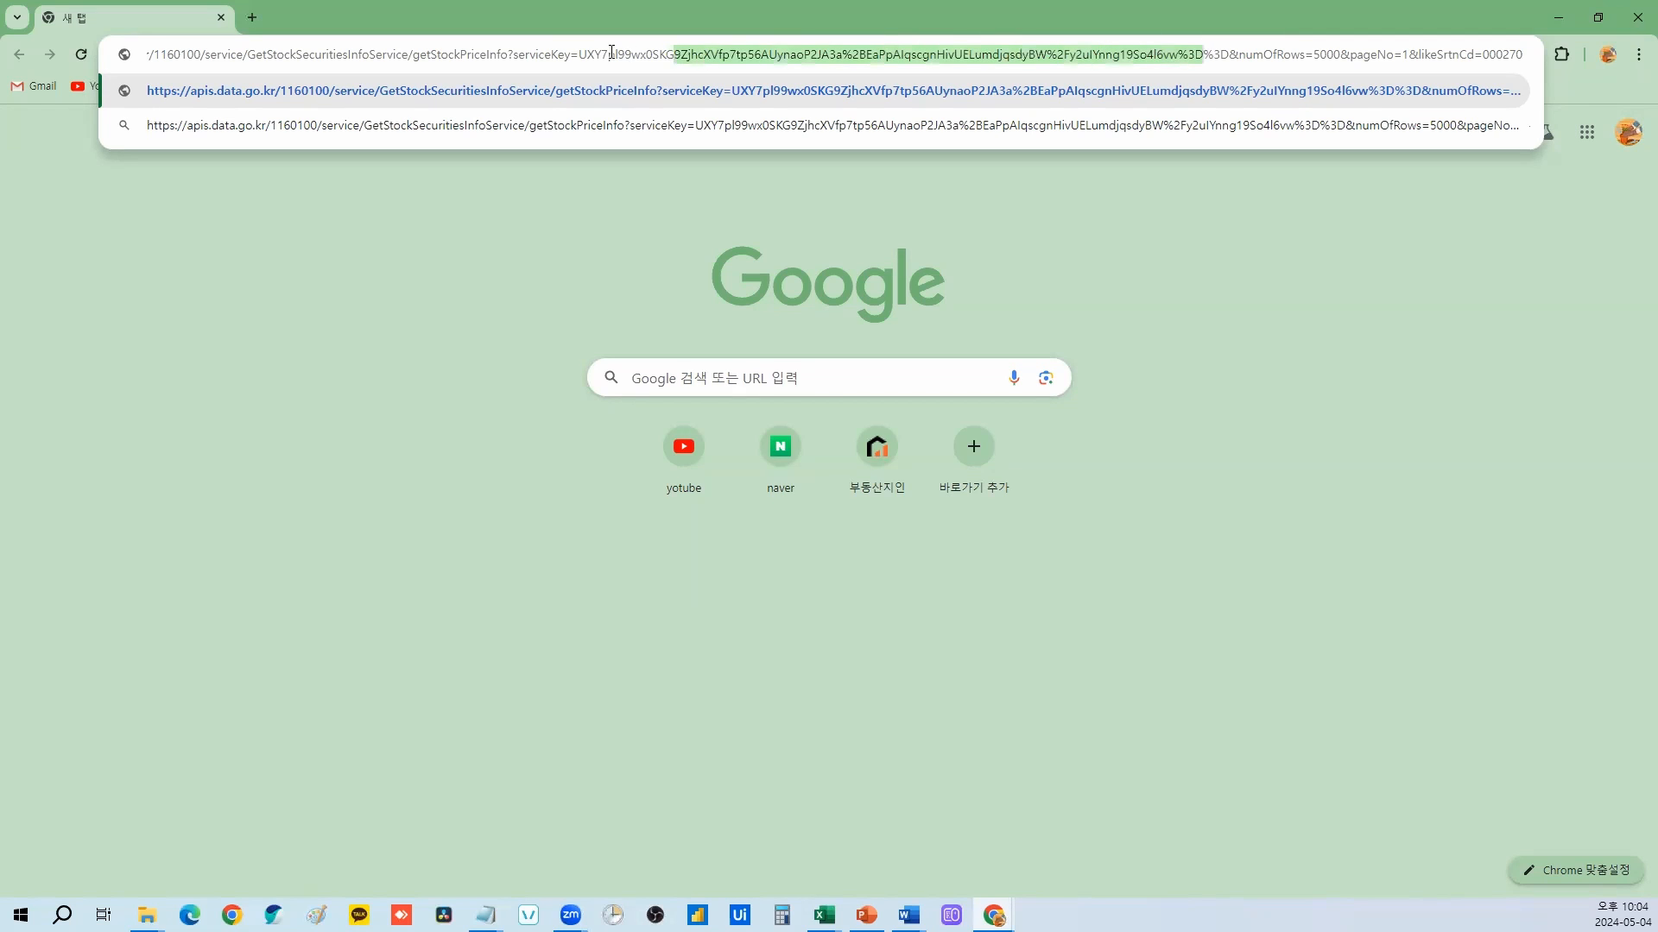
pyautogui.click(1317, 54)
pyautogui.press('BackSpace')
pyautogui.press('Delete')
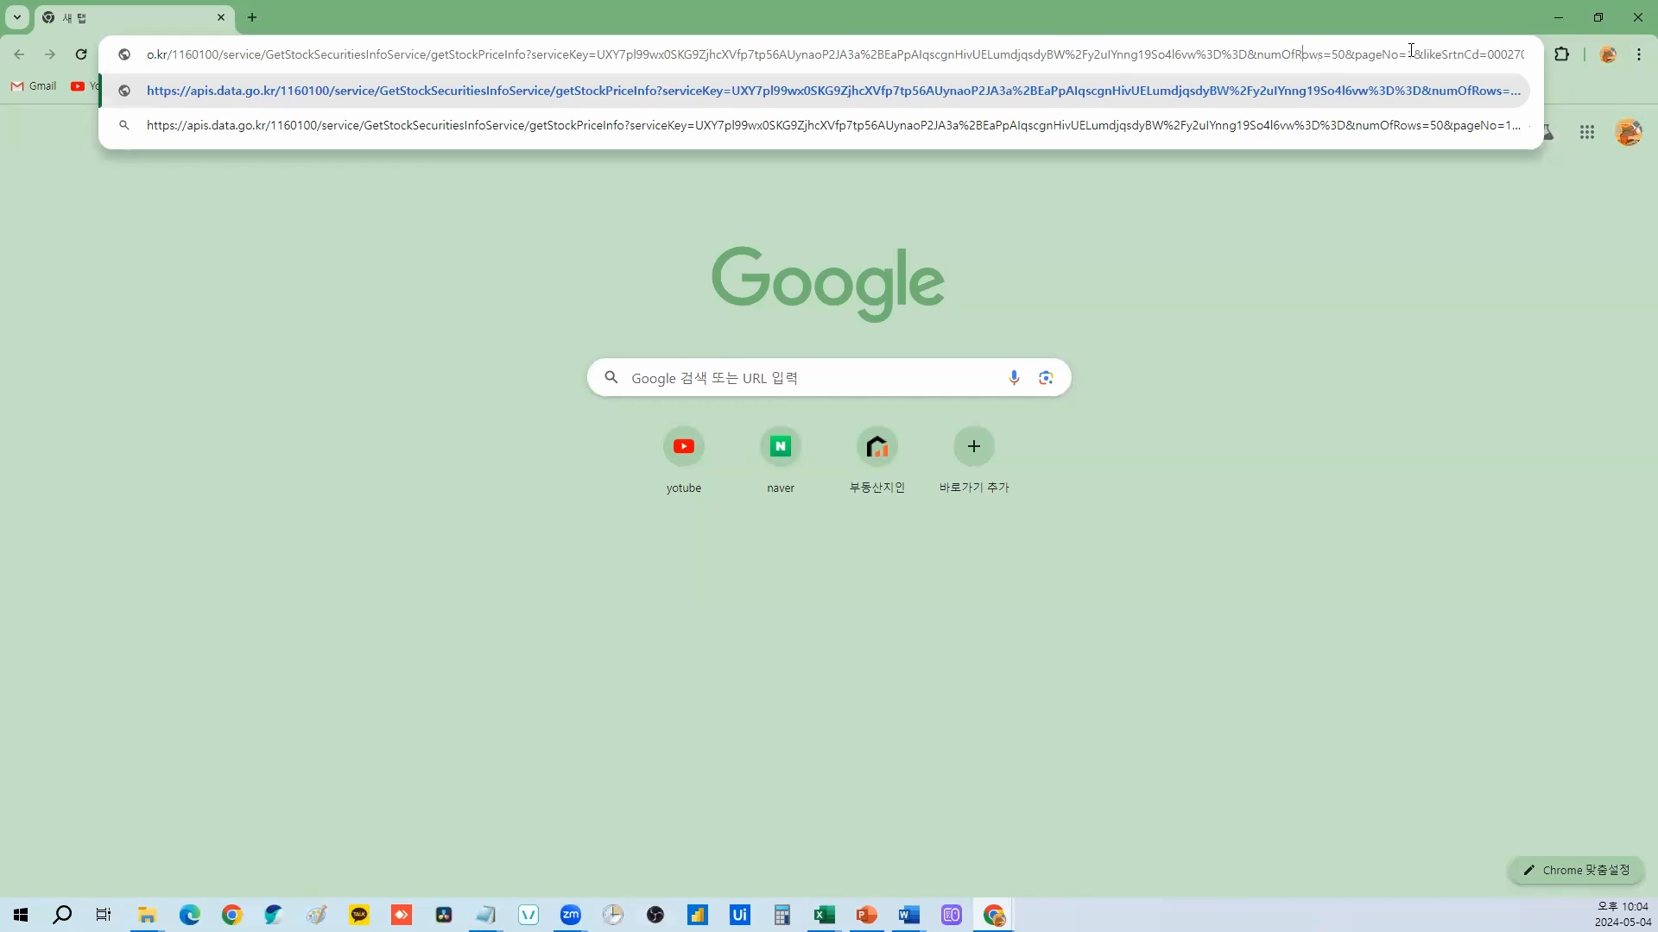
pyautogui.press('Return')
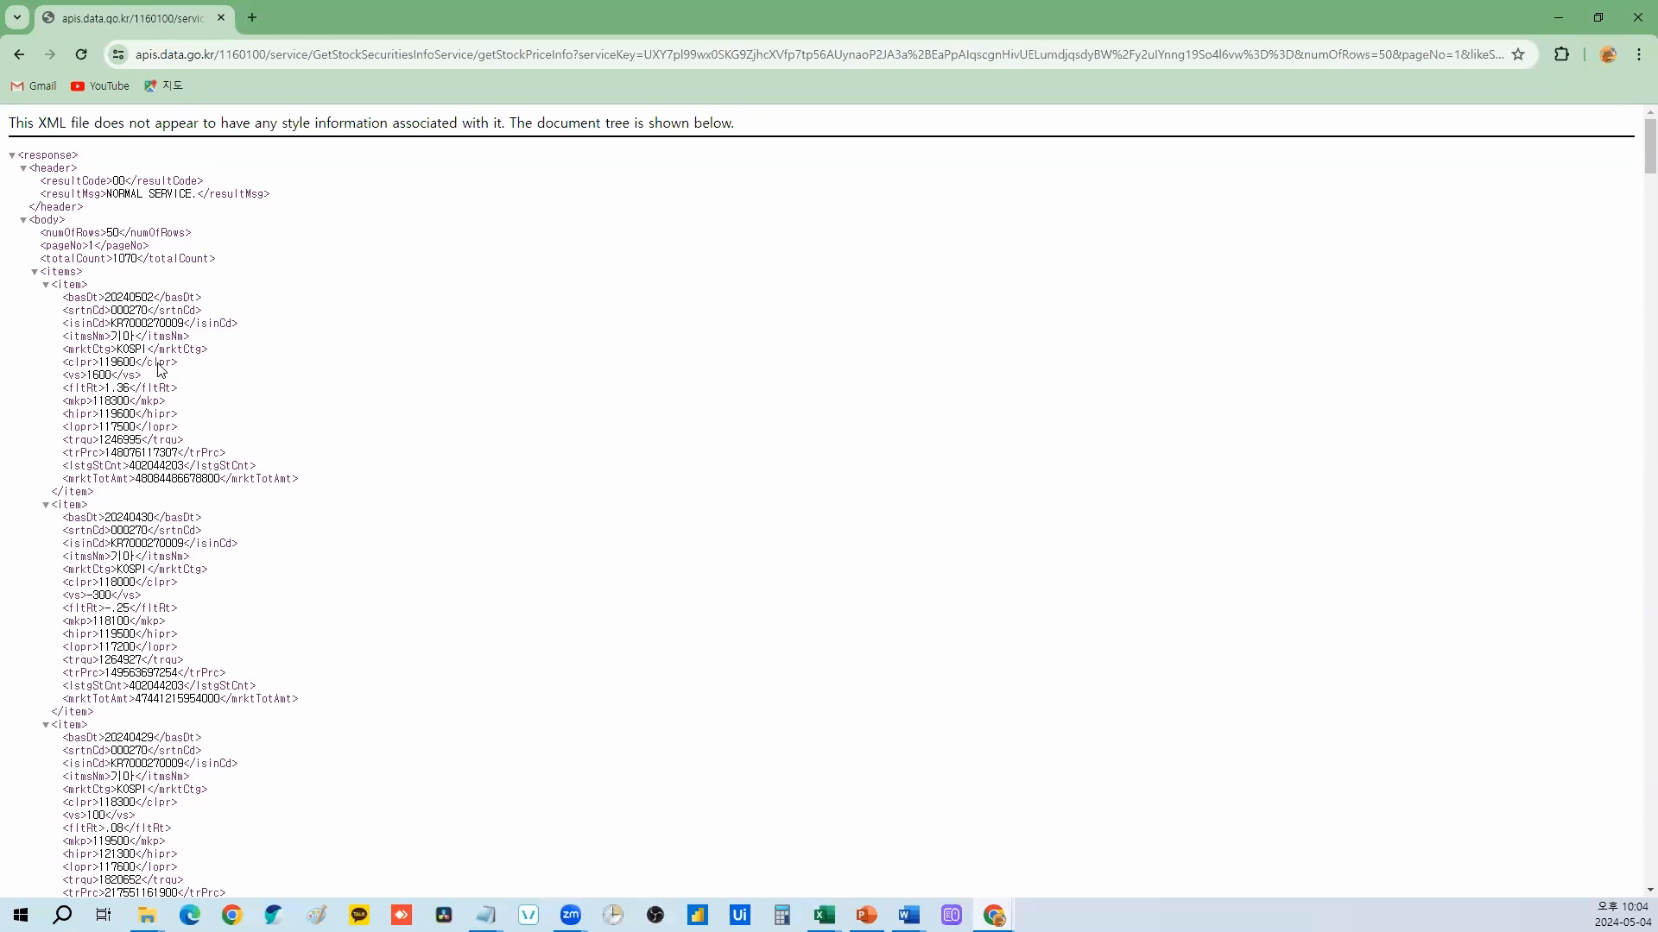
# Step: Examine the XML response's stock names and basDt dates from the first item to the last
pyautogui.moveTo(135, 336); pyautogui.dragTo(111, 337)
pyautogui.scroll(-19, 222, 512)
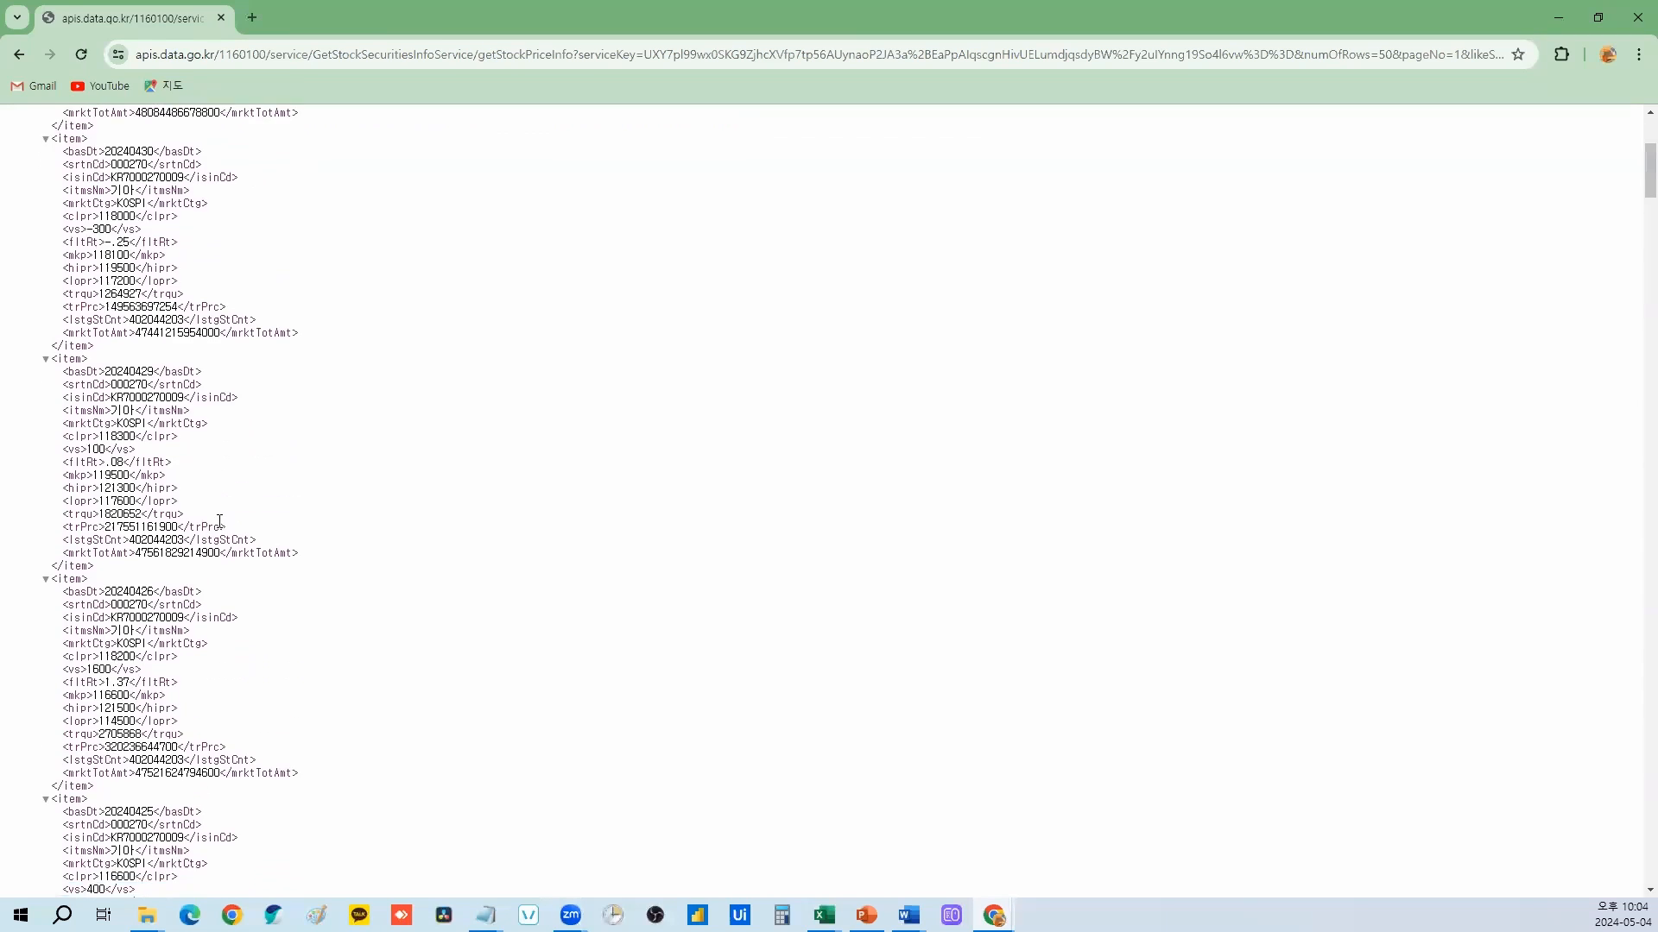
pyautogui.moveTo(104, 418); pyautogui.dragTo(136, 419)
pyautogui.moveTo(105, 640); pyautogui.dragTo(148, 613)
pyautogui.scroll(-3, 142, 639)
pyautogui.scroll(-4, 164, 635)
pyautogui.scroll(-20, 164, 630)
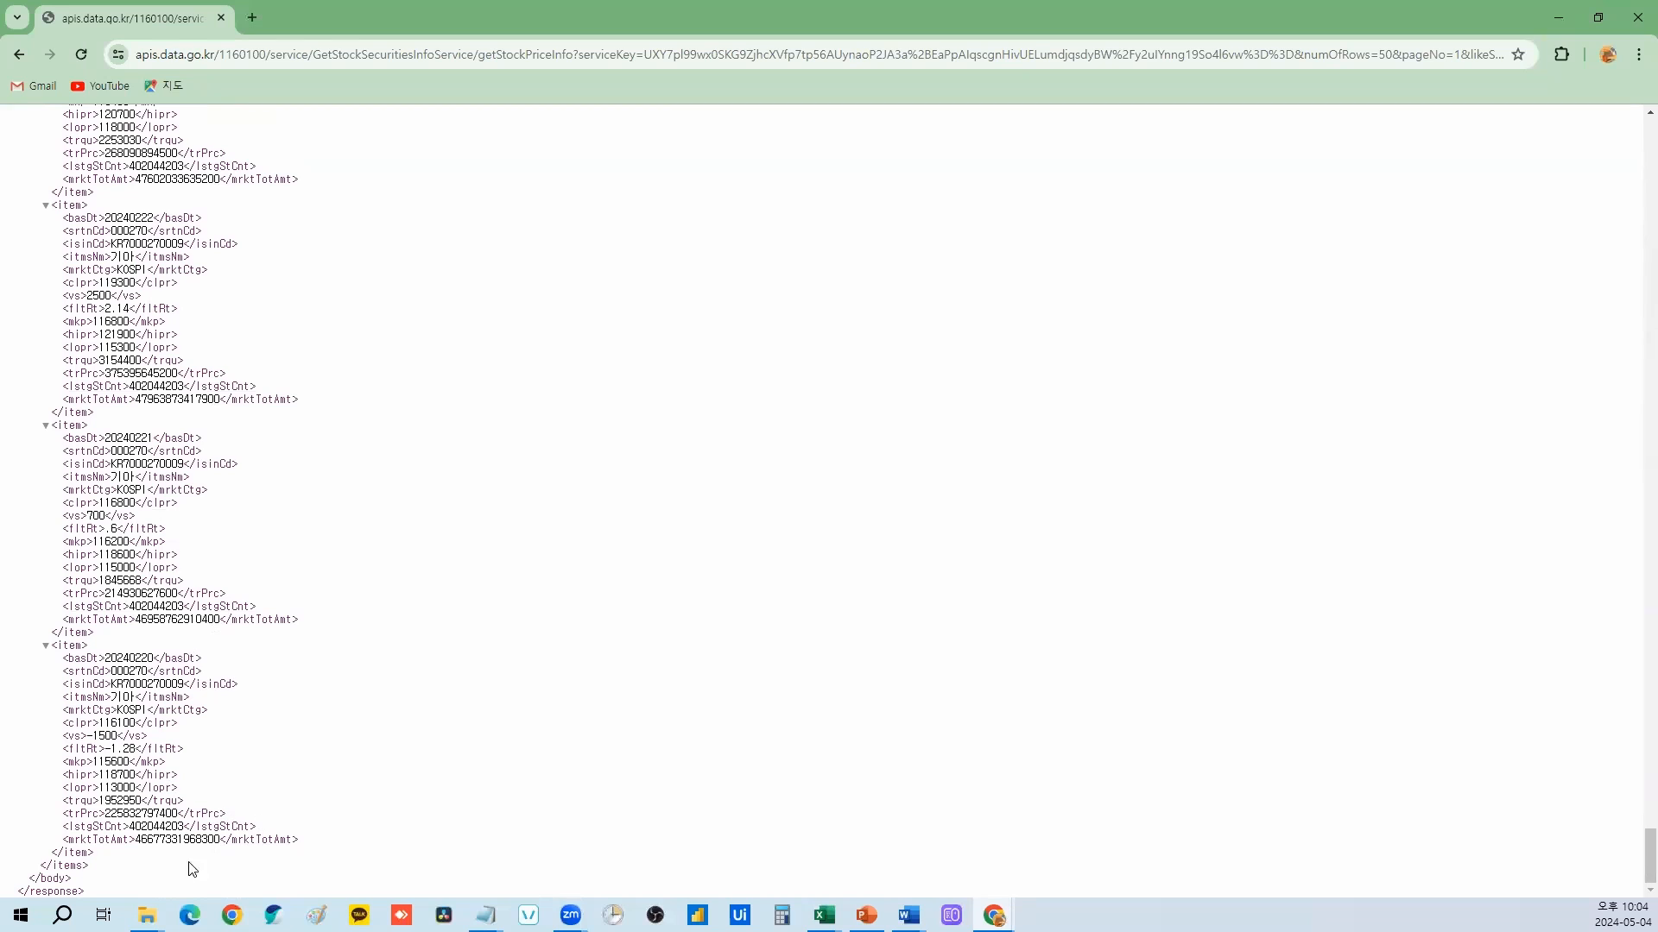
pyautogui.moveTo(148, 663); pyautogui.dragTo(93, 660)
pyautogui.click(438, 676)
pyautogui.scroll(20, 659, 774)
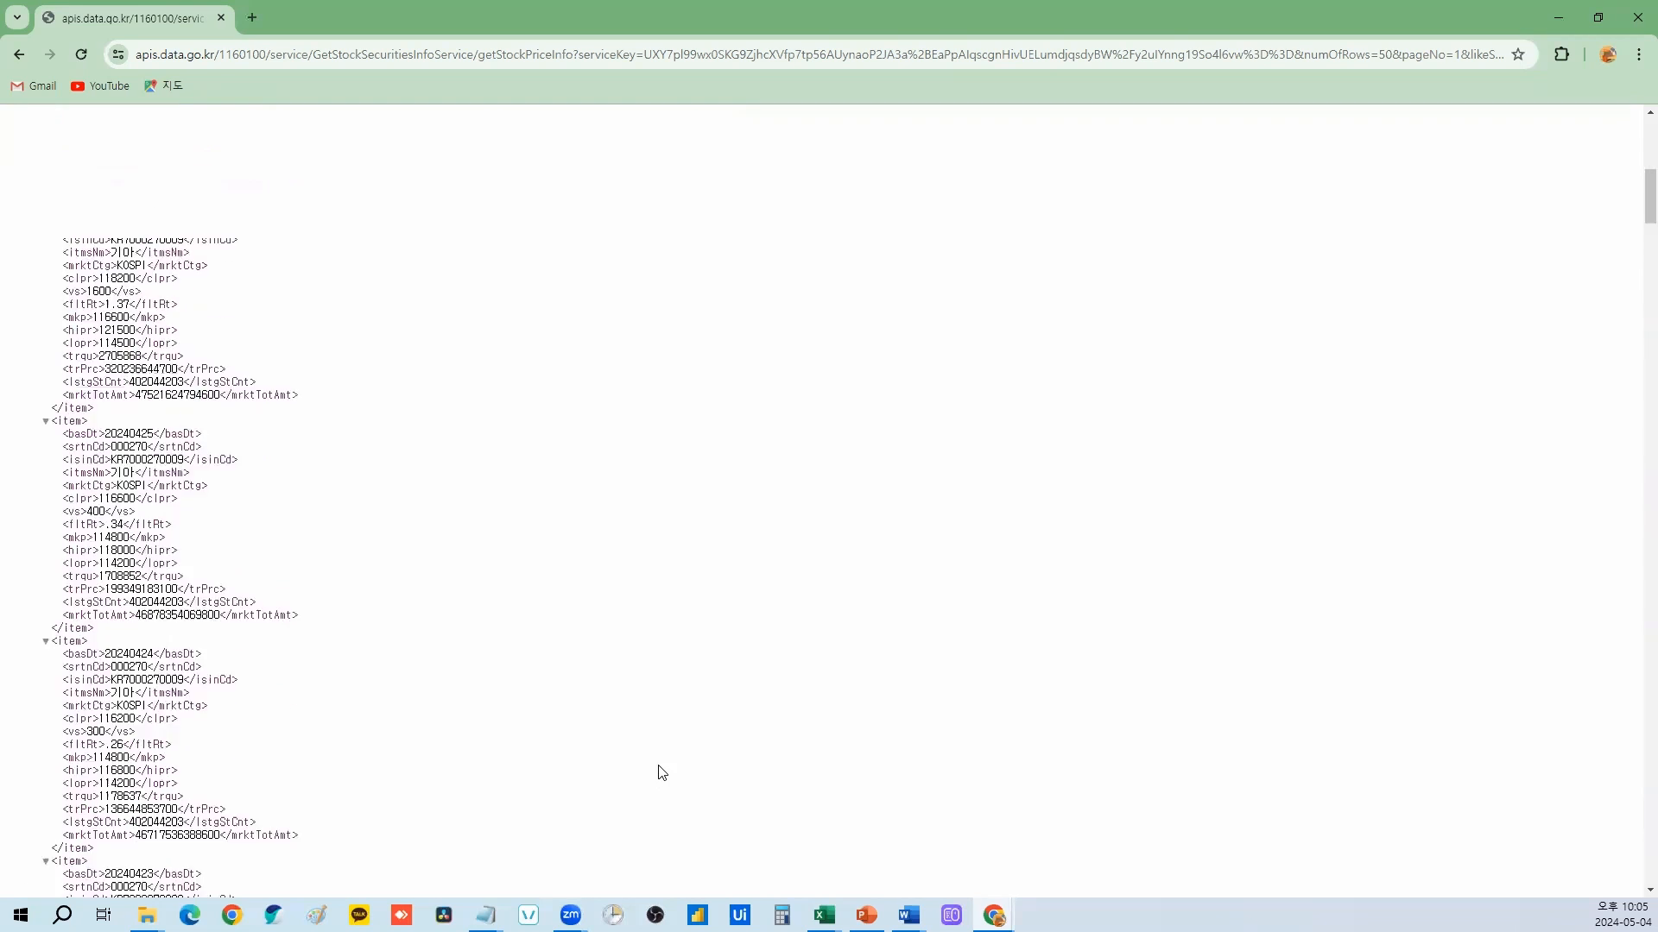
# Step: Copy the request URL with its service key from Chrome and paste it into cell C5 of a blank Excel workbook
pyautogui.click(993, 58)
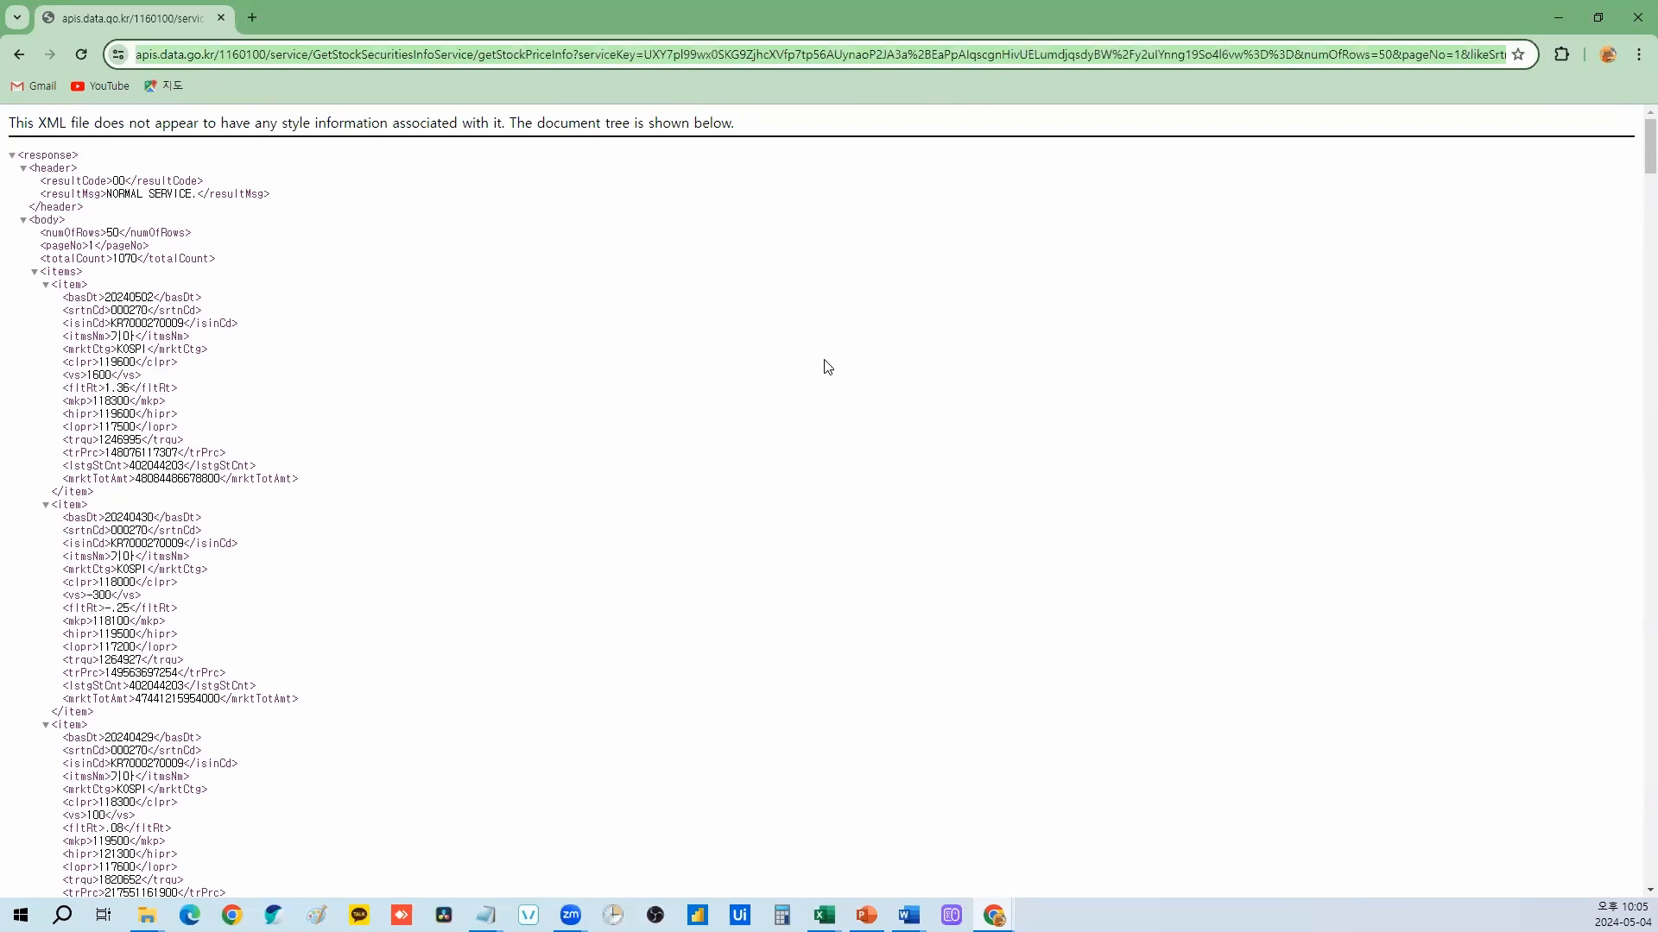
pyautogui.click(1547, 7)
pyautogui.click(31, 51)
pyautogui.click(218, 211)
pyautogui.click(175, 333)
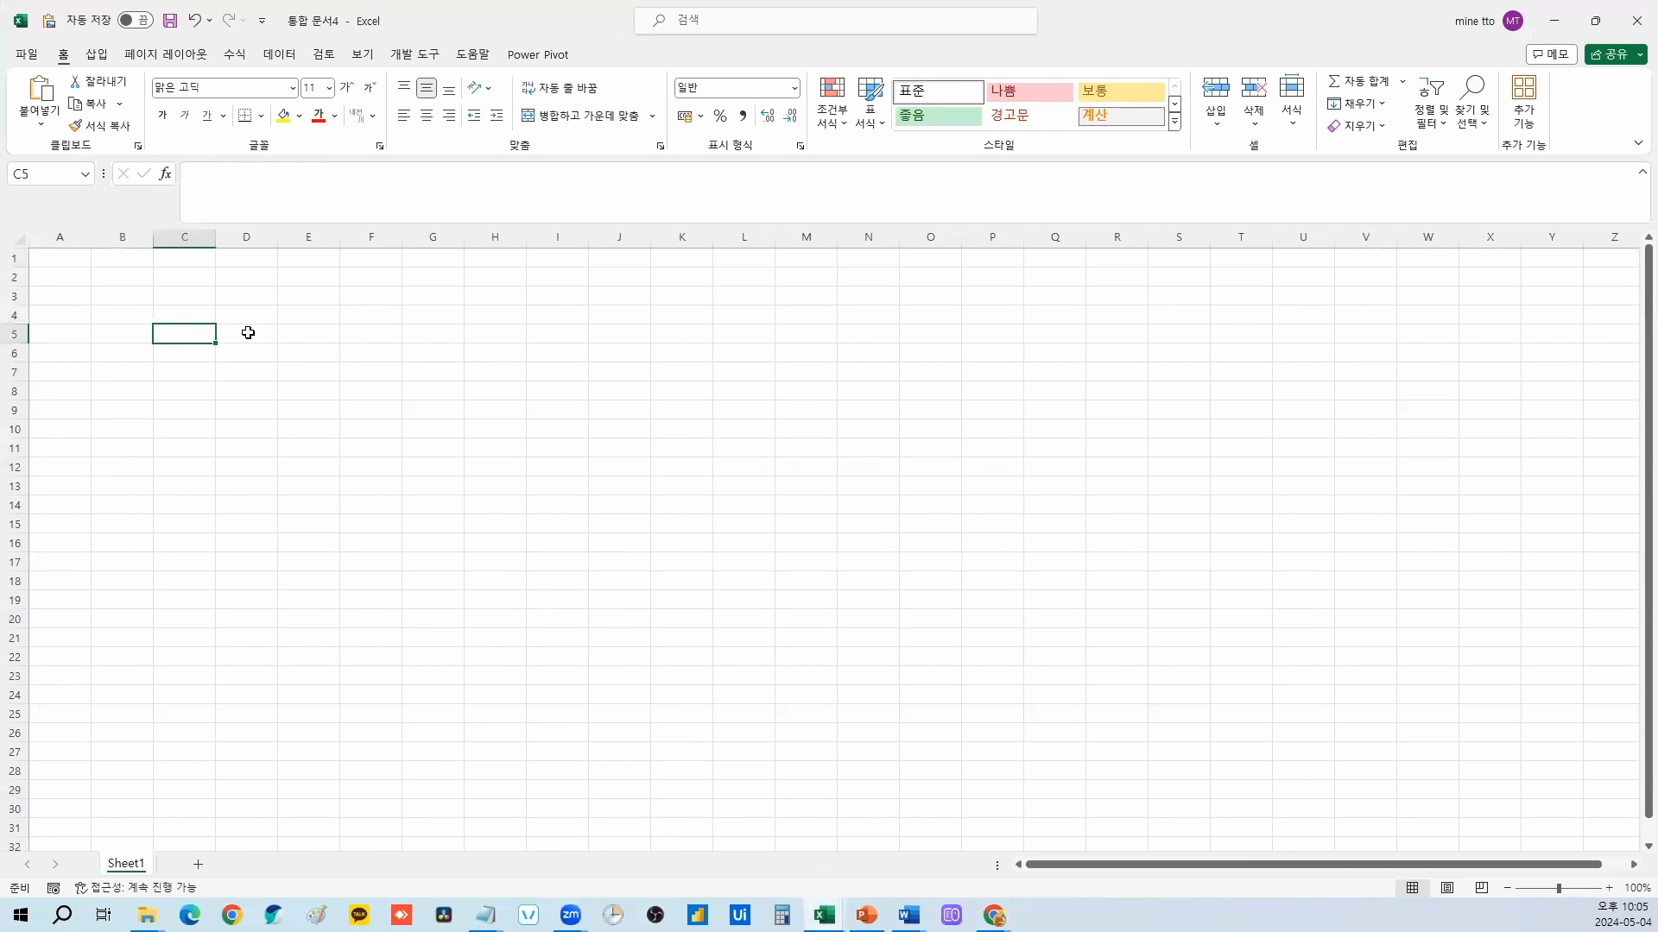
pyautogui.hotkey('ctrl', 'v')
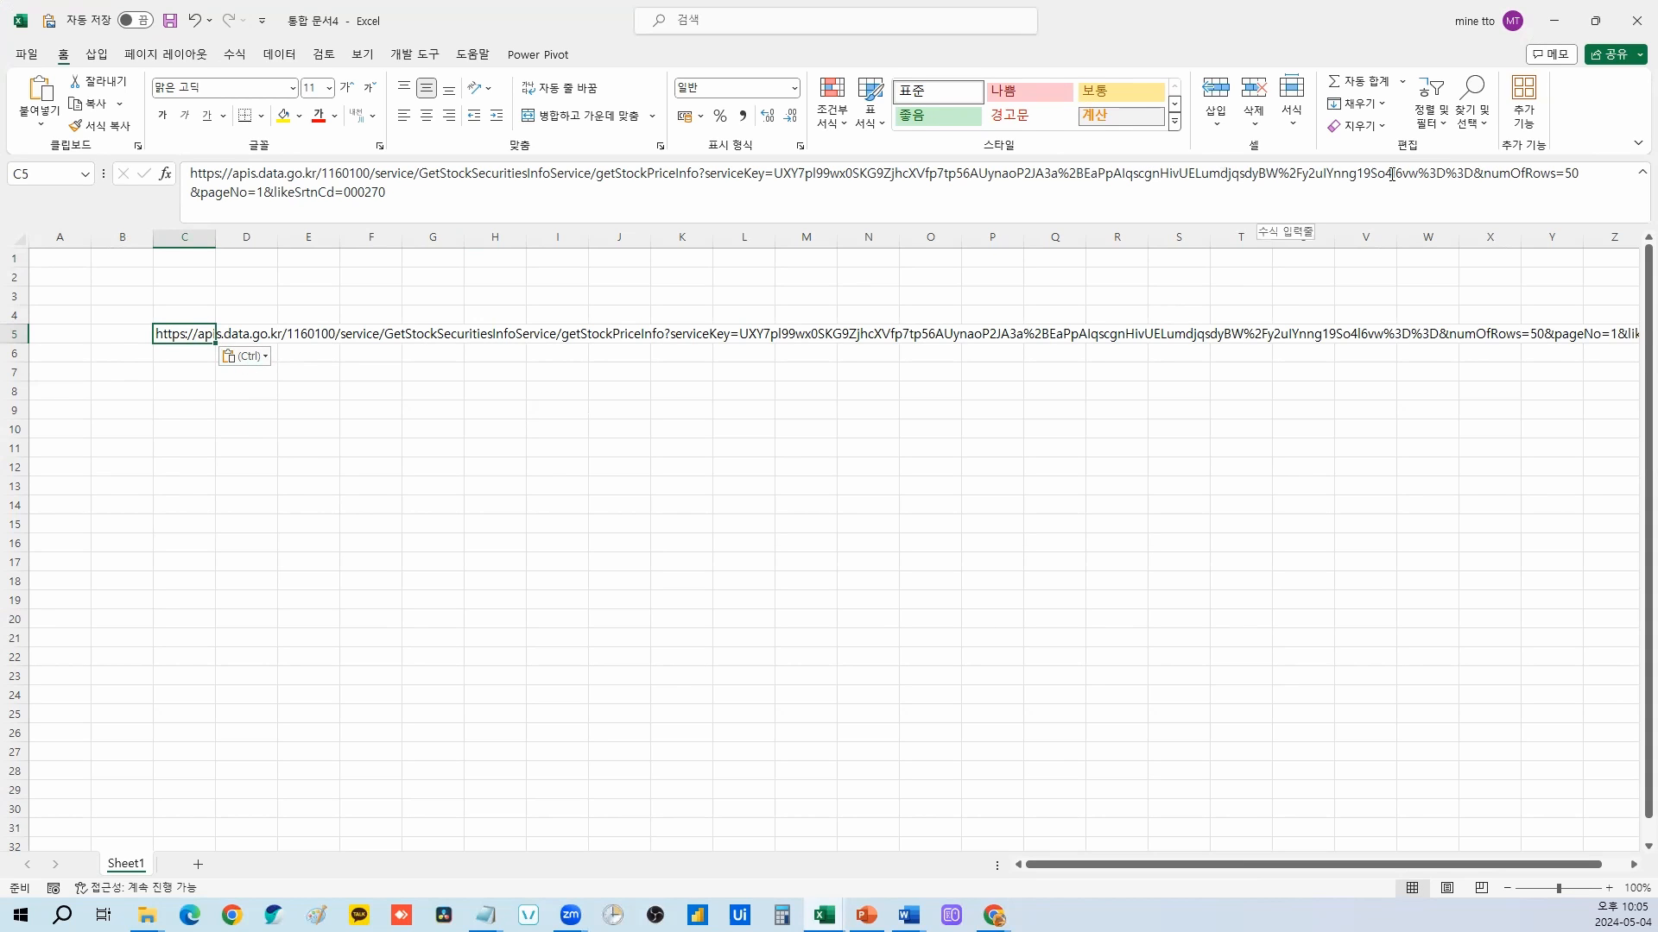
pyautogui.click(1583, 178)
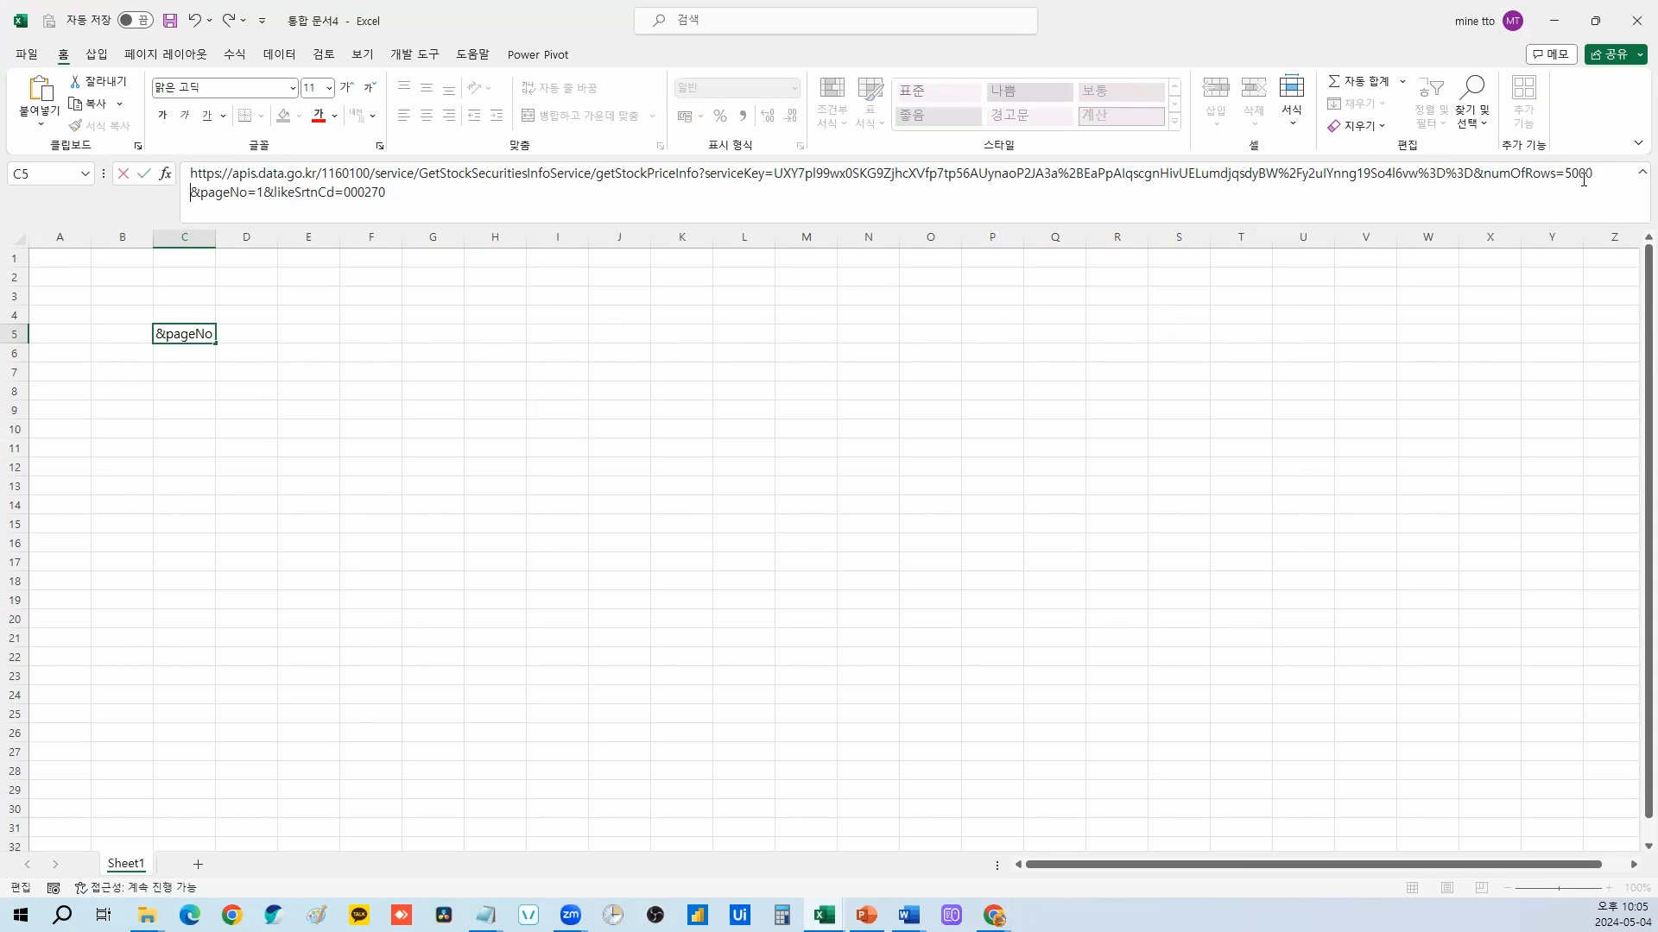
pyautogui.press('Return')
pyautogui.press('Up')
pyautogui.click(1583, 180)
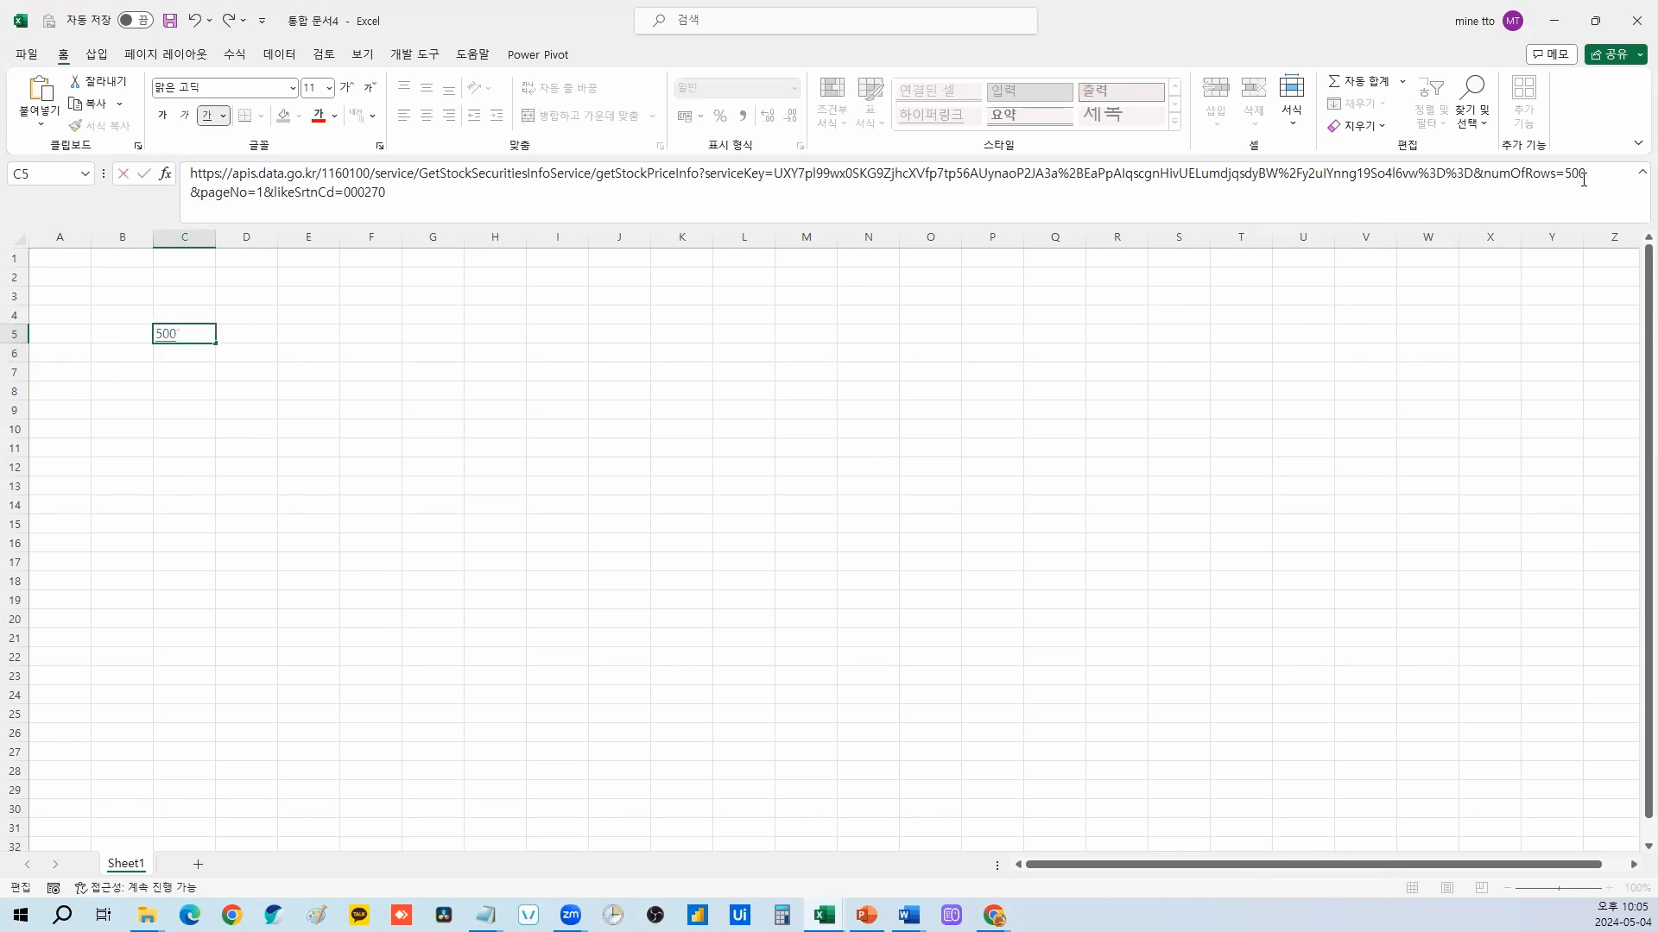
pyautogui.press('Escape')
# Step: Connect to a web data source using the request URL copied from cell C5, including its service key
pyautogui.hotkey('ctrl', 'c')
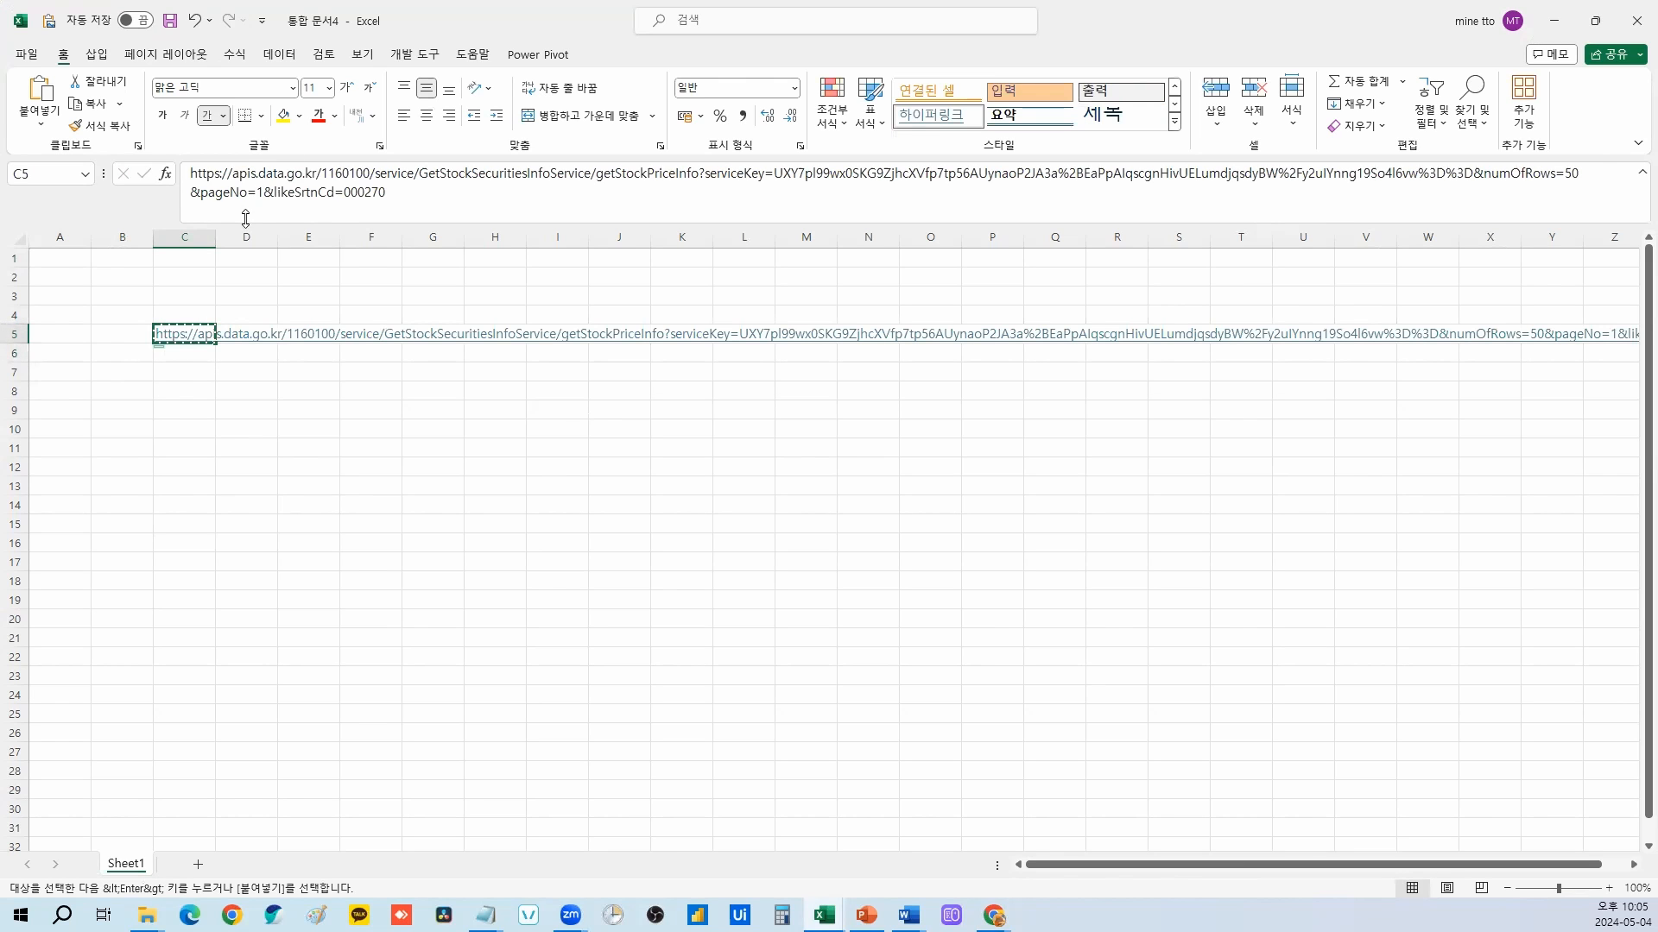
pyautogui.click(279, 53)
pyautogui.click(141, 97)
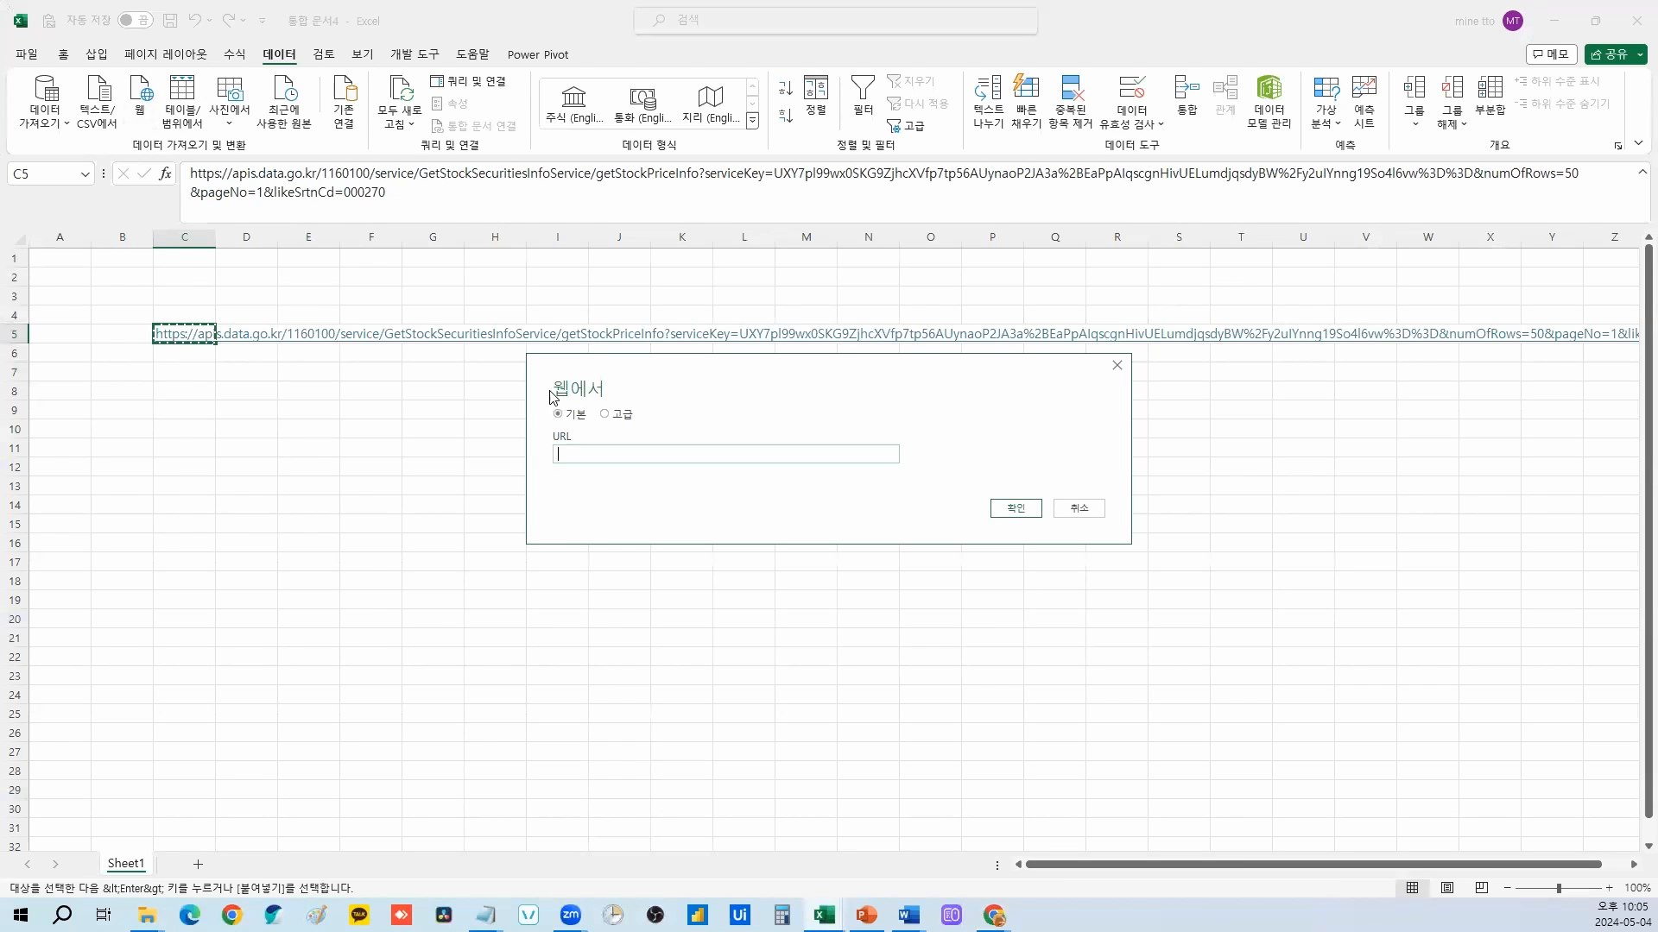
pyautogui.hotkey('ctrl', 'v')
pyautogui.click(1012, 508)
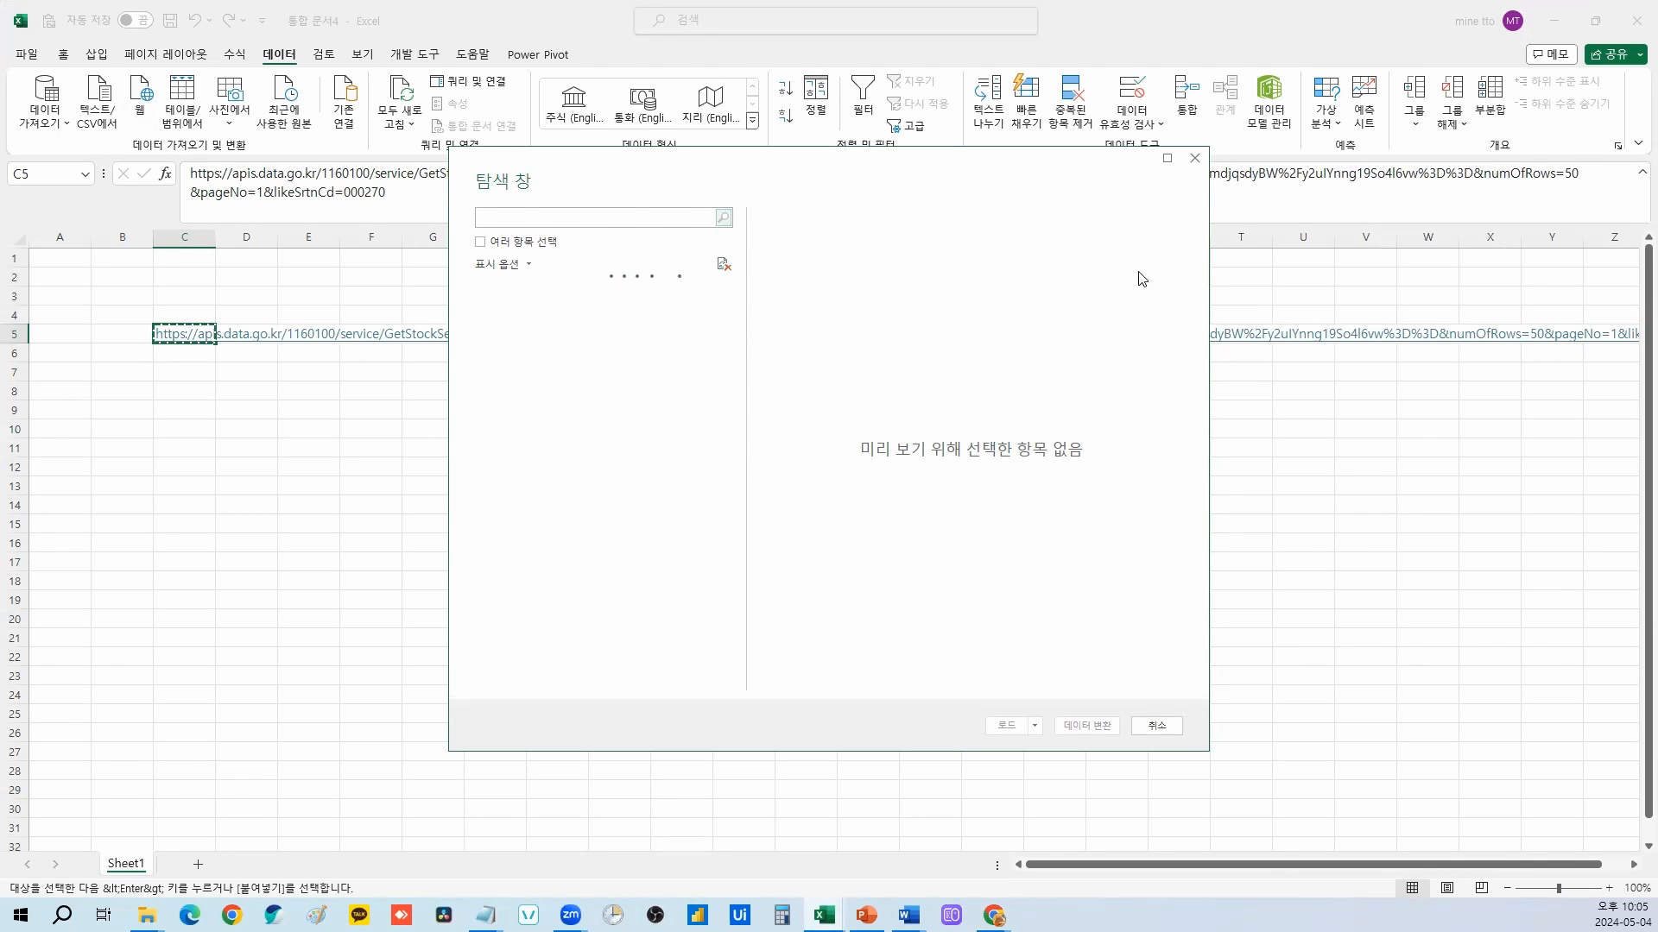
# Step: Preview the body and header tables of the response, then open the body table for transformation in Power Query
pyautogui.click(528, 316)
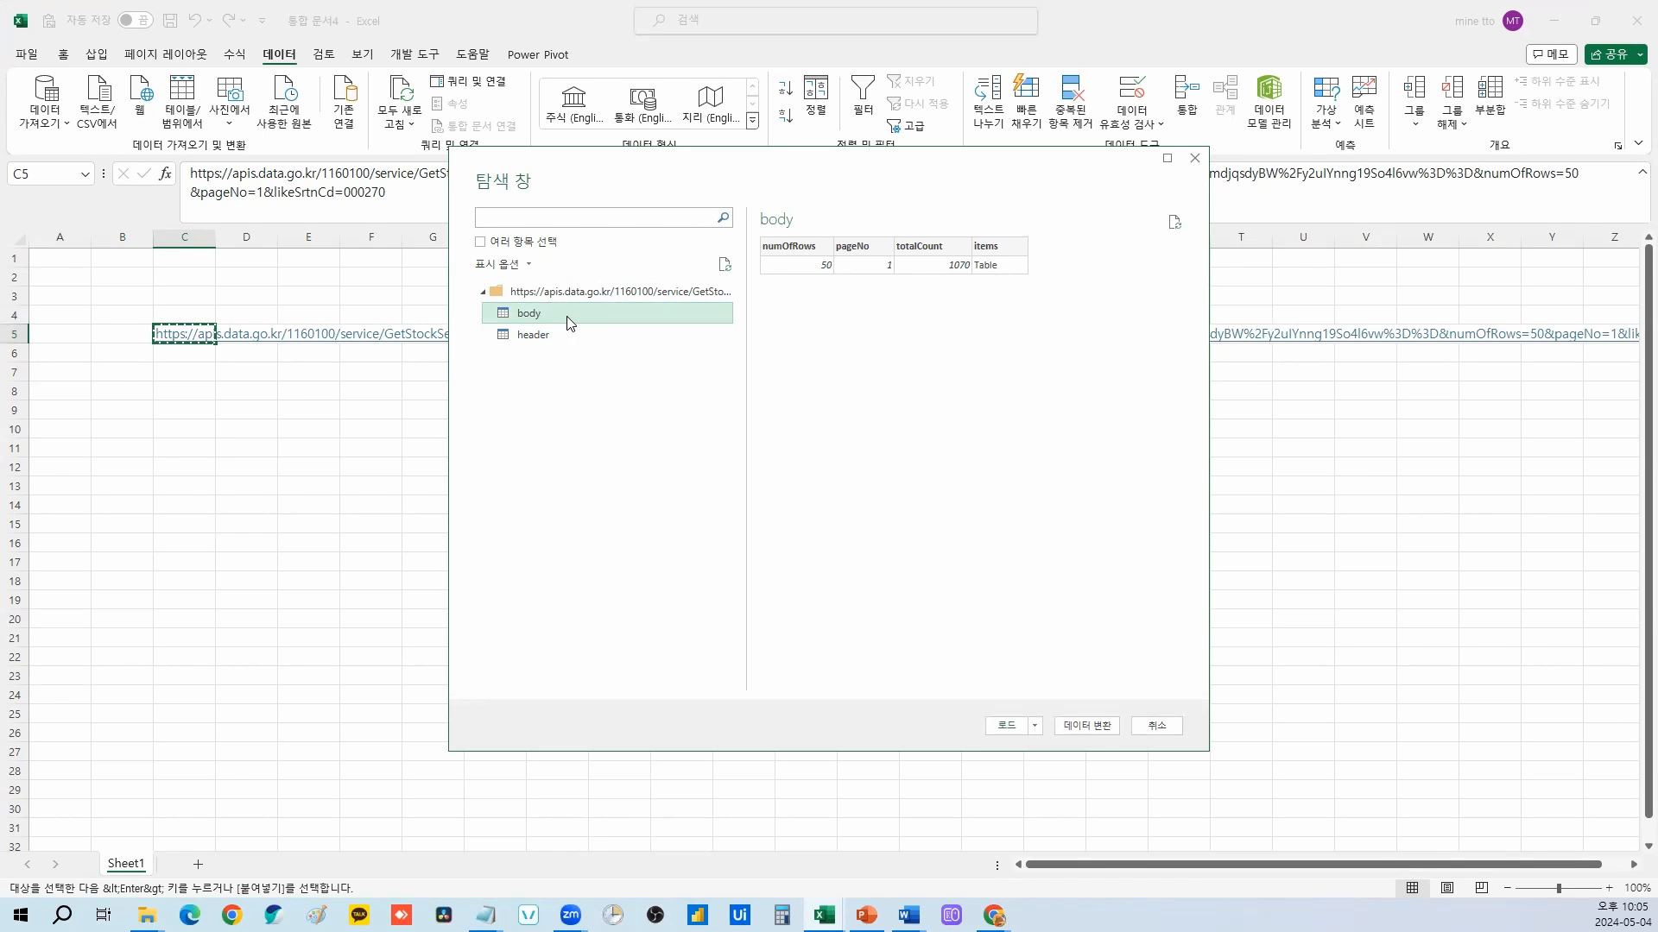
pyautogui.click(536, 331)
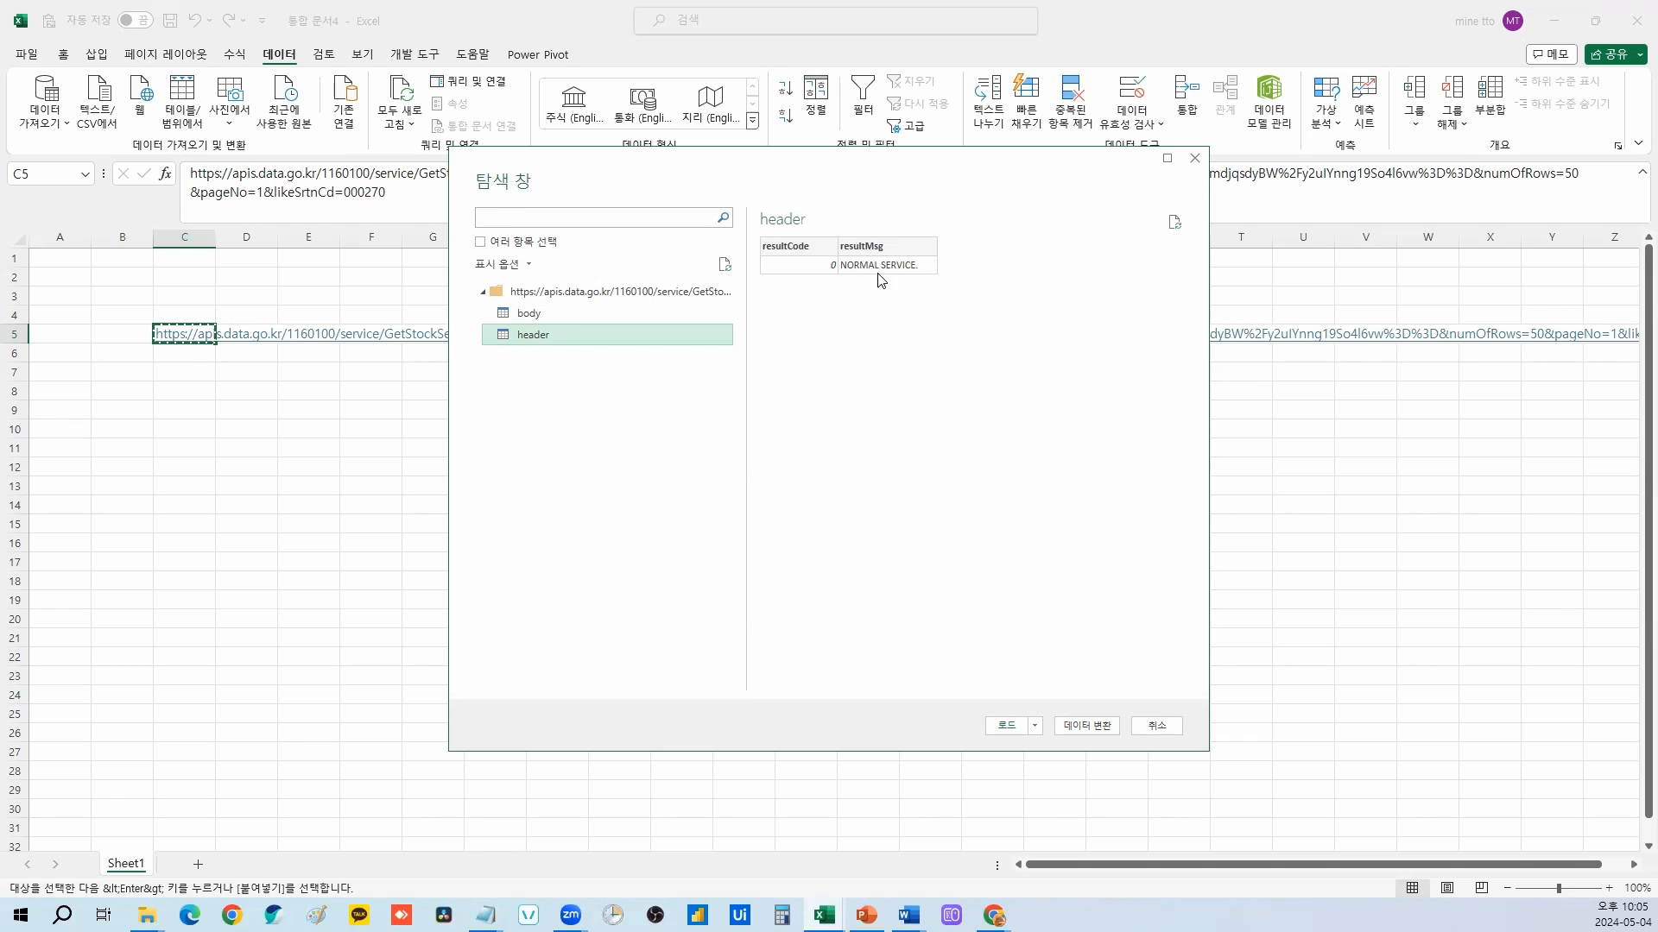
pyautogui.click(529, 317)
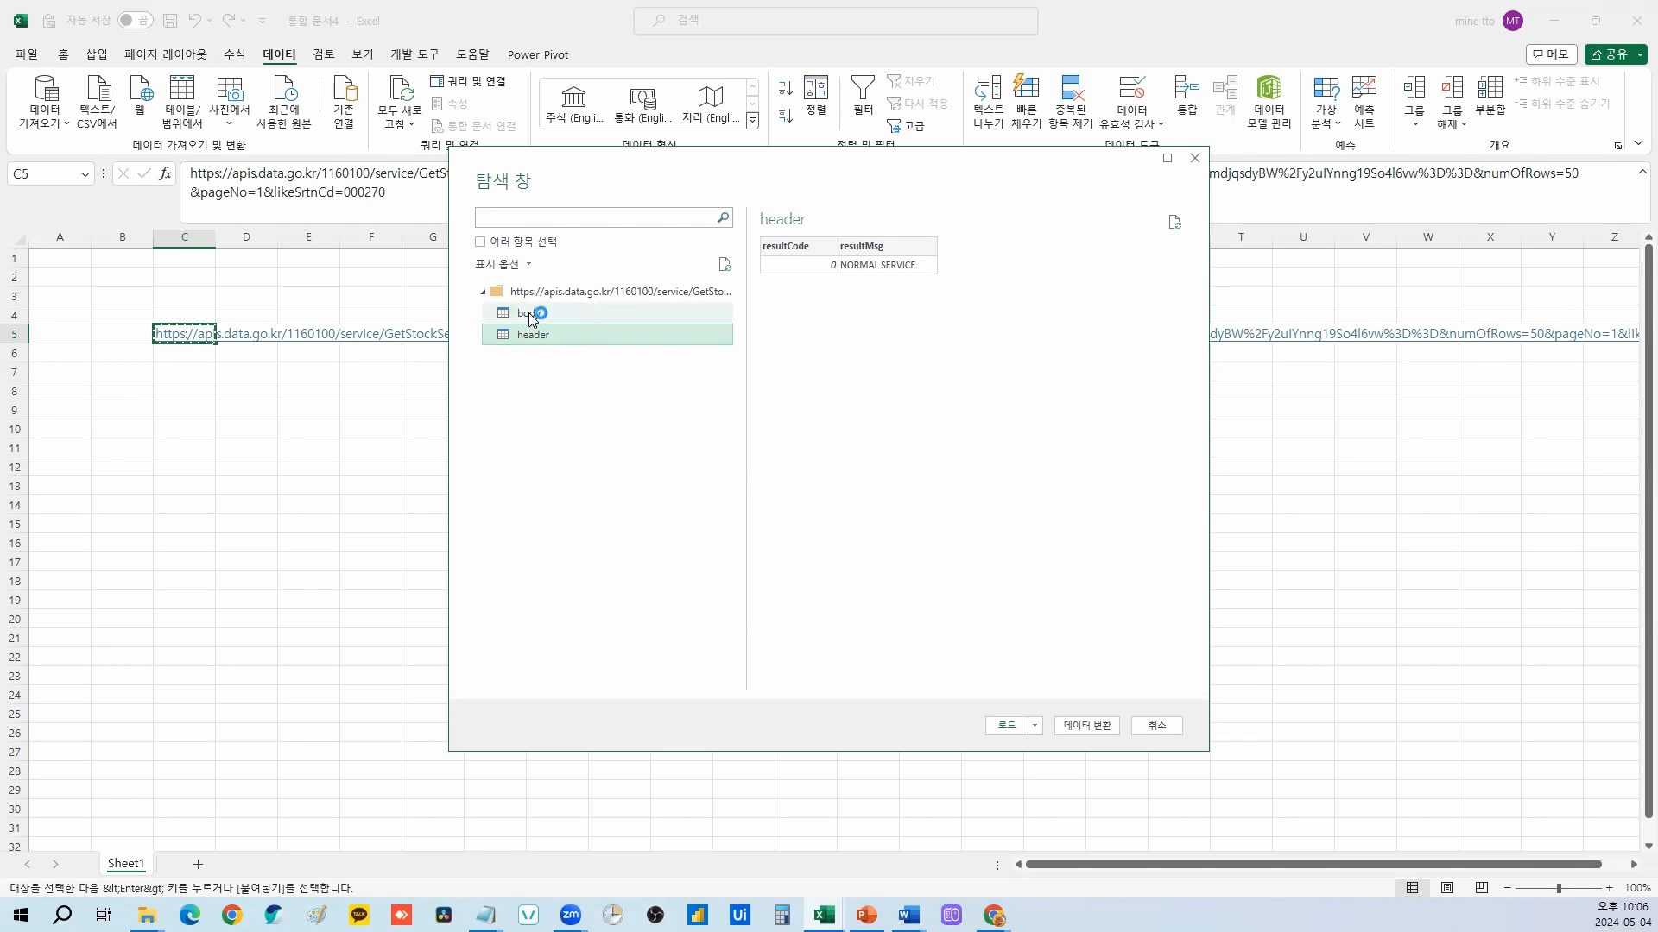
pyautogui.click(1081, 727)
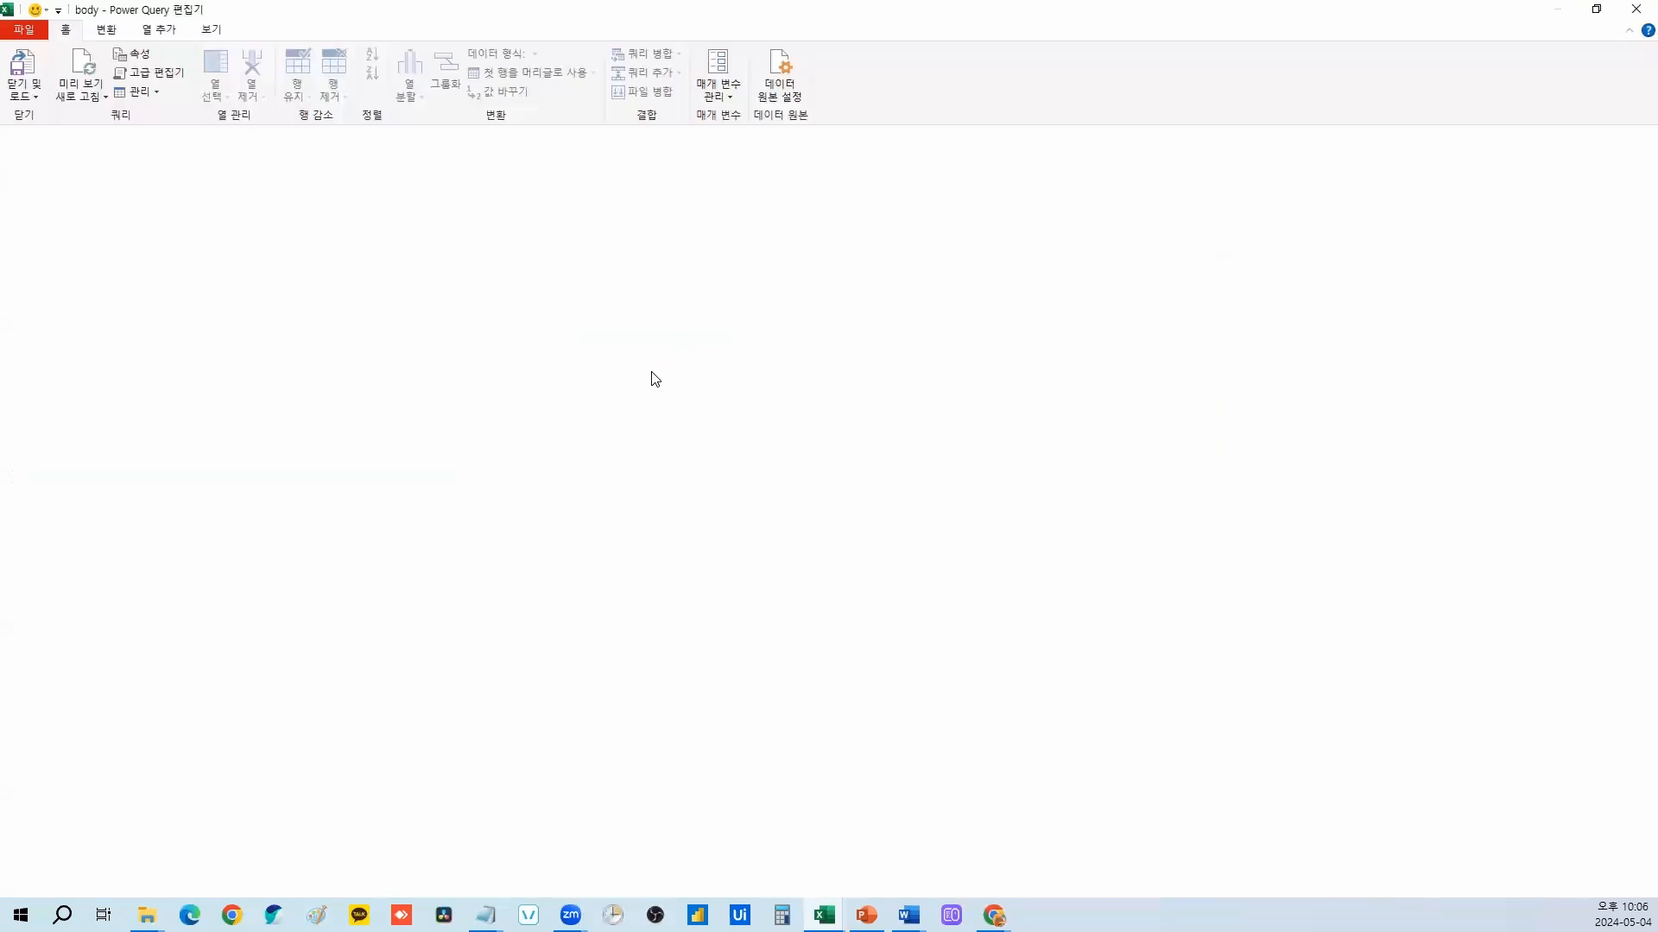
# Step: Drill down from the items table of the body query into its nested item table to reach the individual price records
pyautogui.click(688, 193)
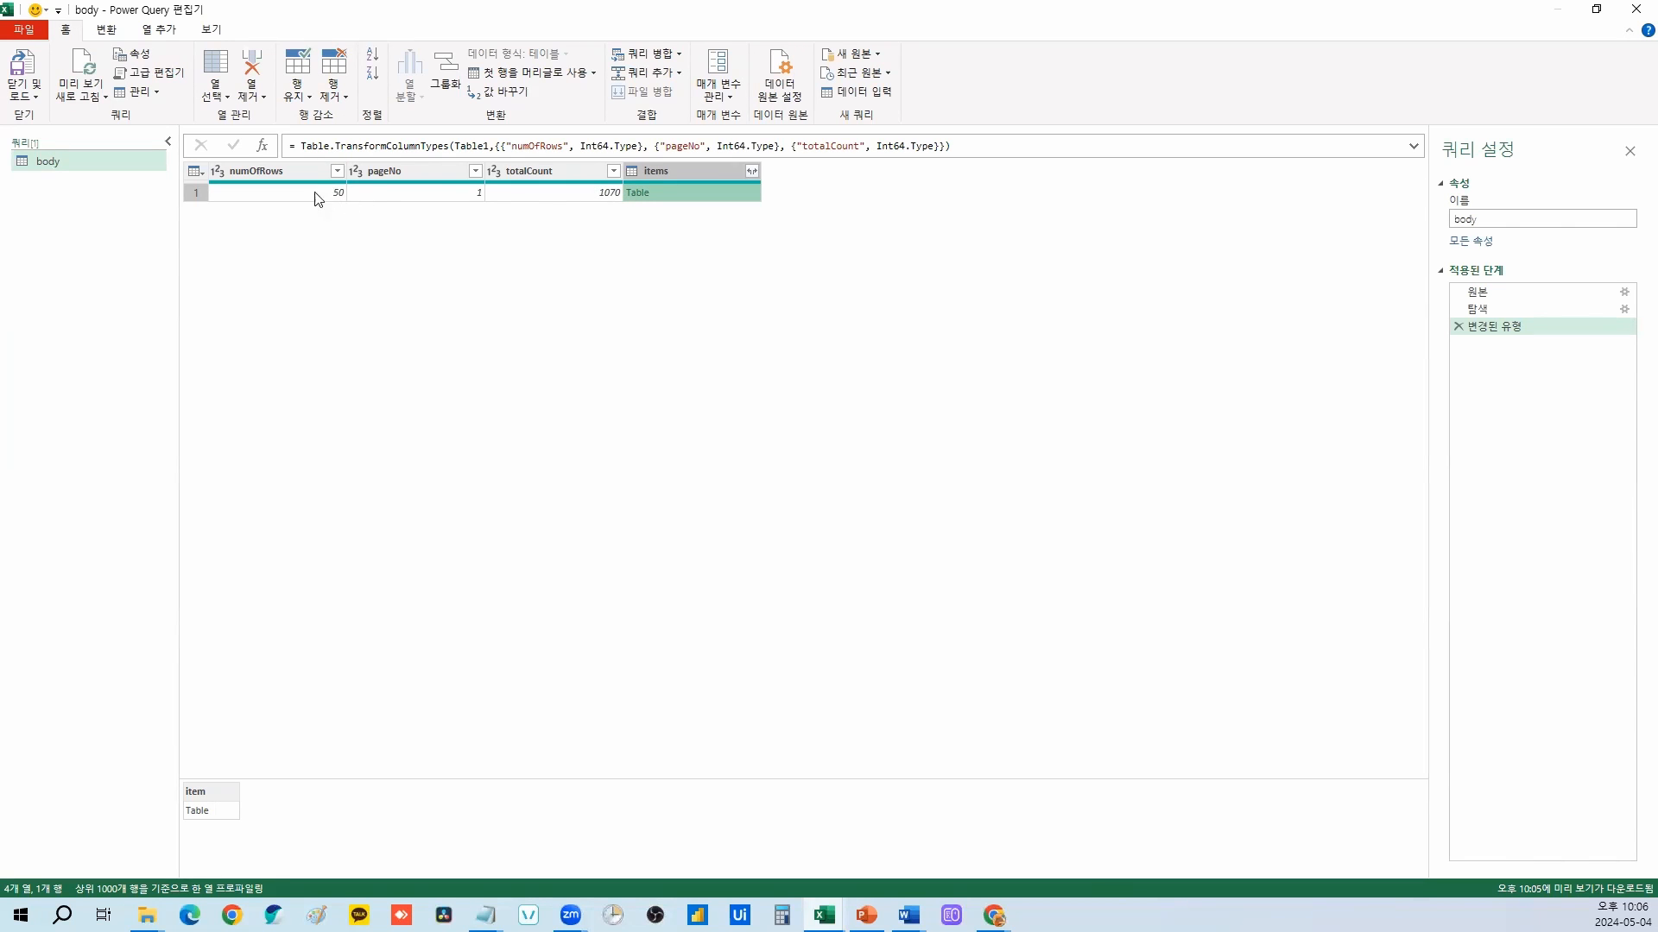
pyautogui.click(634, 192)
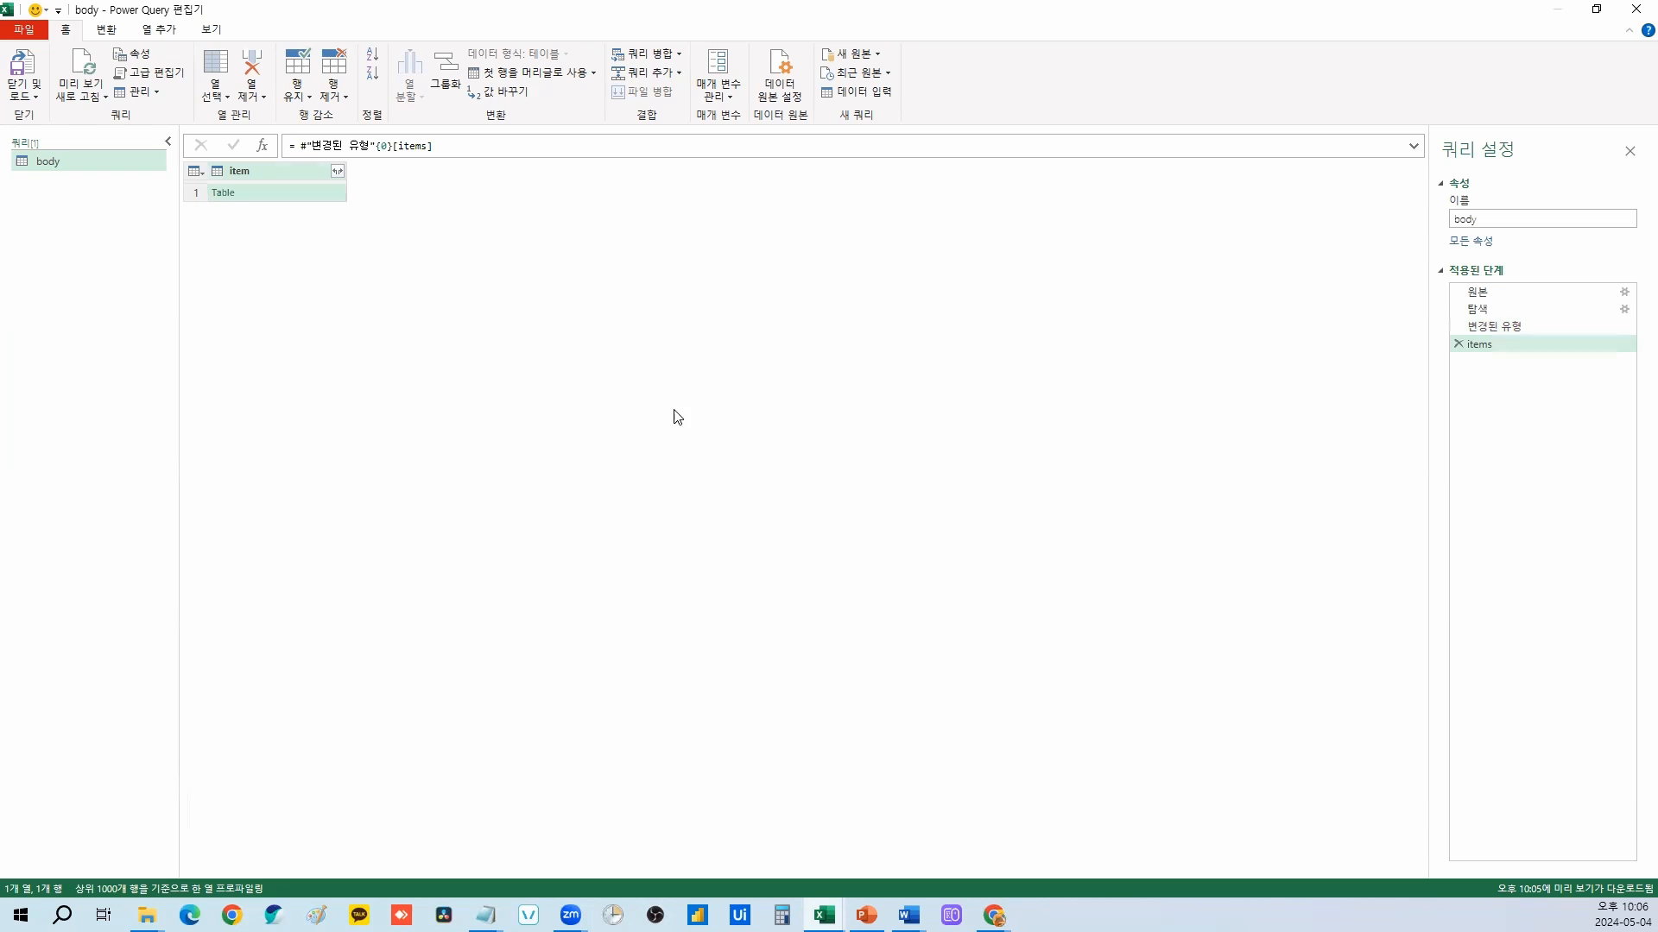
pyautogui.click(227, 197)
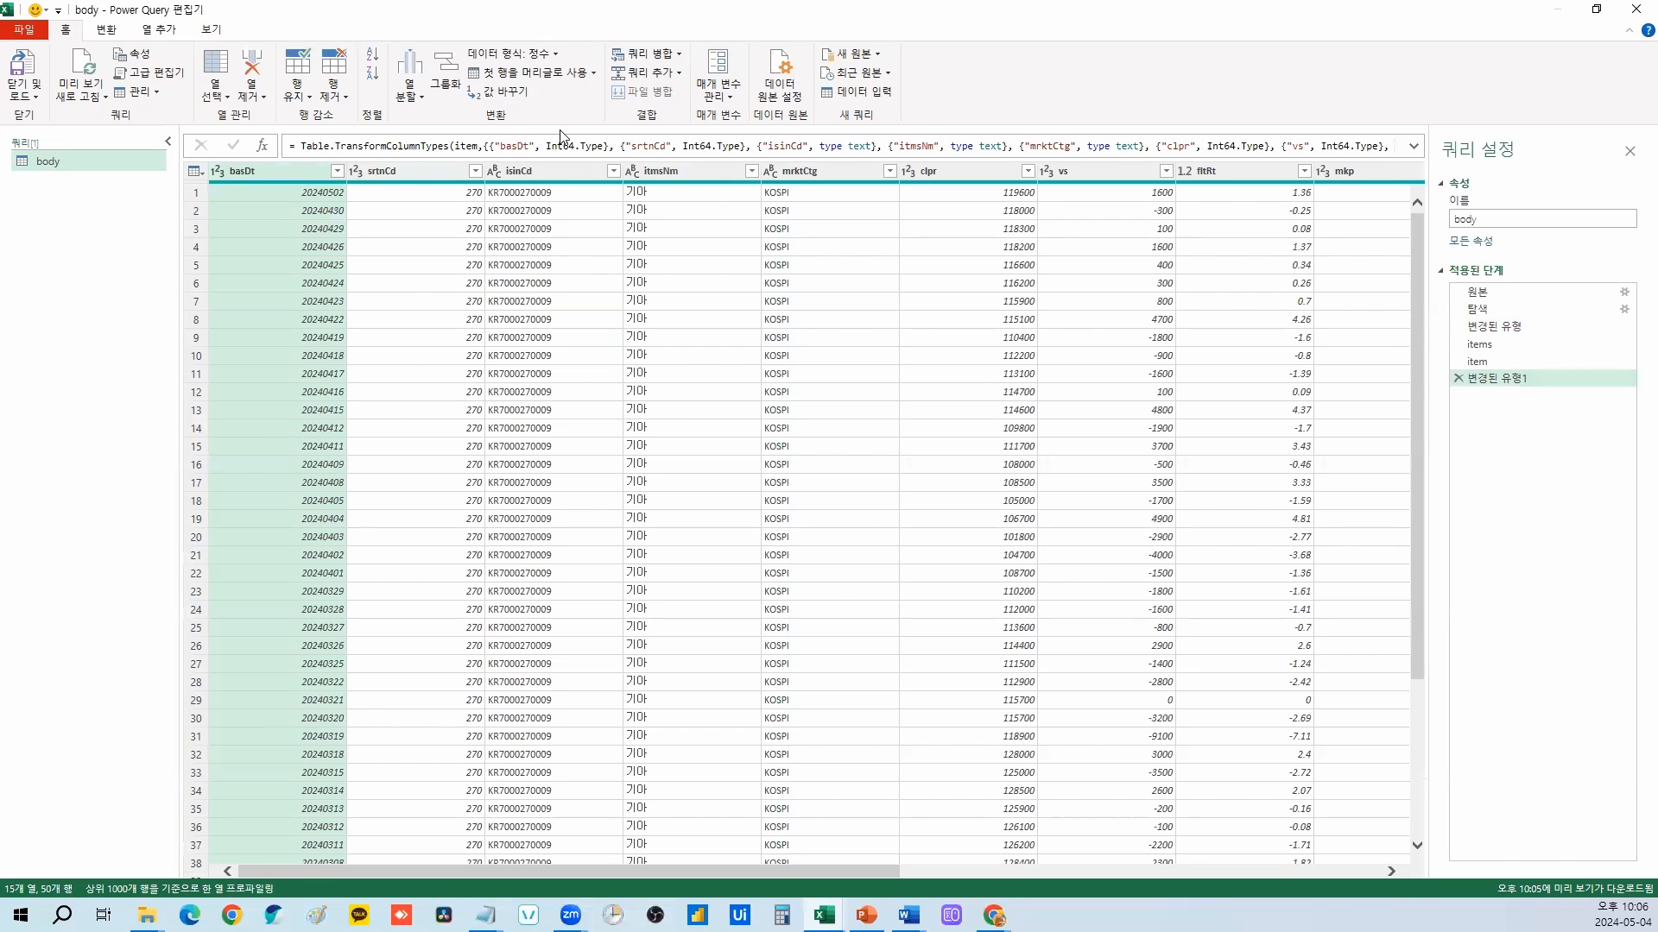
# Step: Compare the itmsNm, clpr and vs data before and after the automatic type change, and delete that final 변경된 유형1 step
pyautogui.click(699, 184)
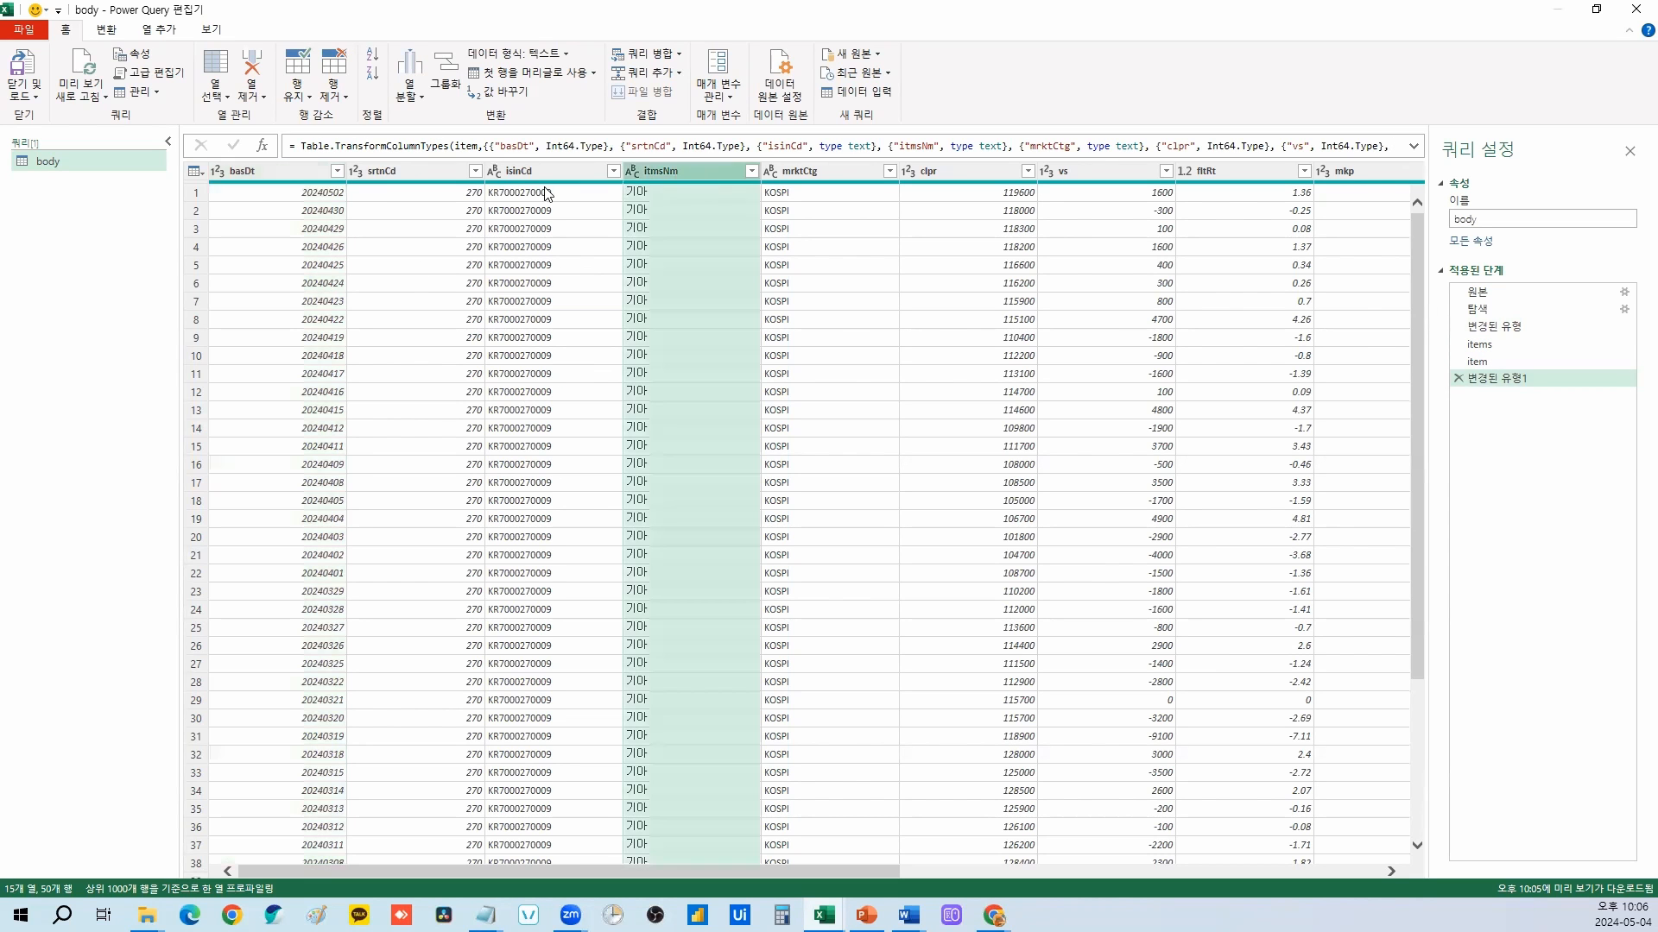
pyautogui.scroll(-4, 400, 337)
pyautogui.scroll(4, 1140, 522)
pyautogui.click(984, 172)
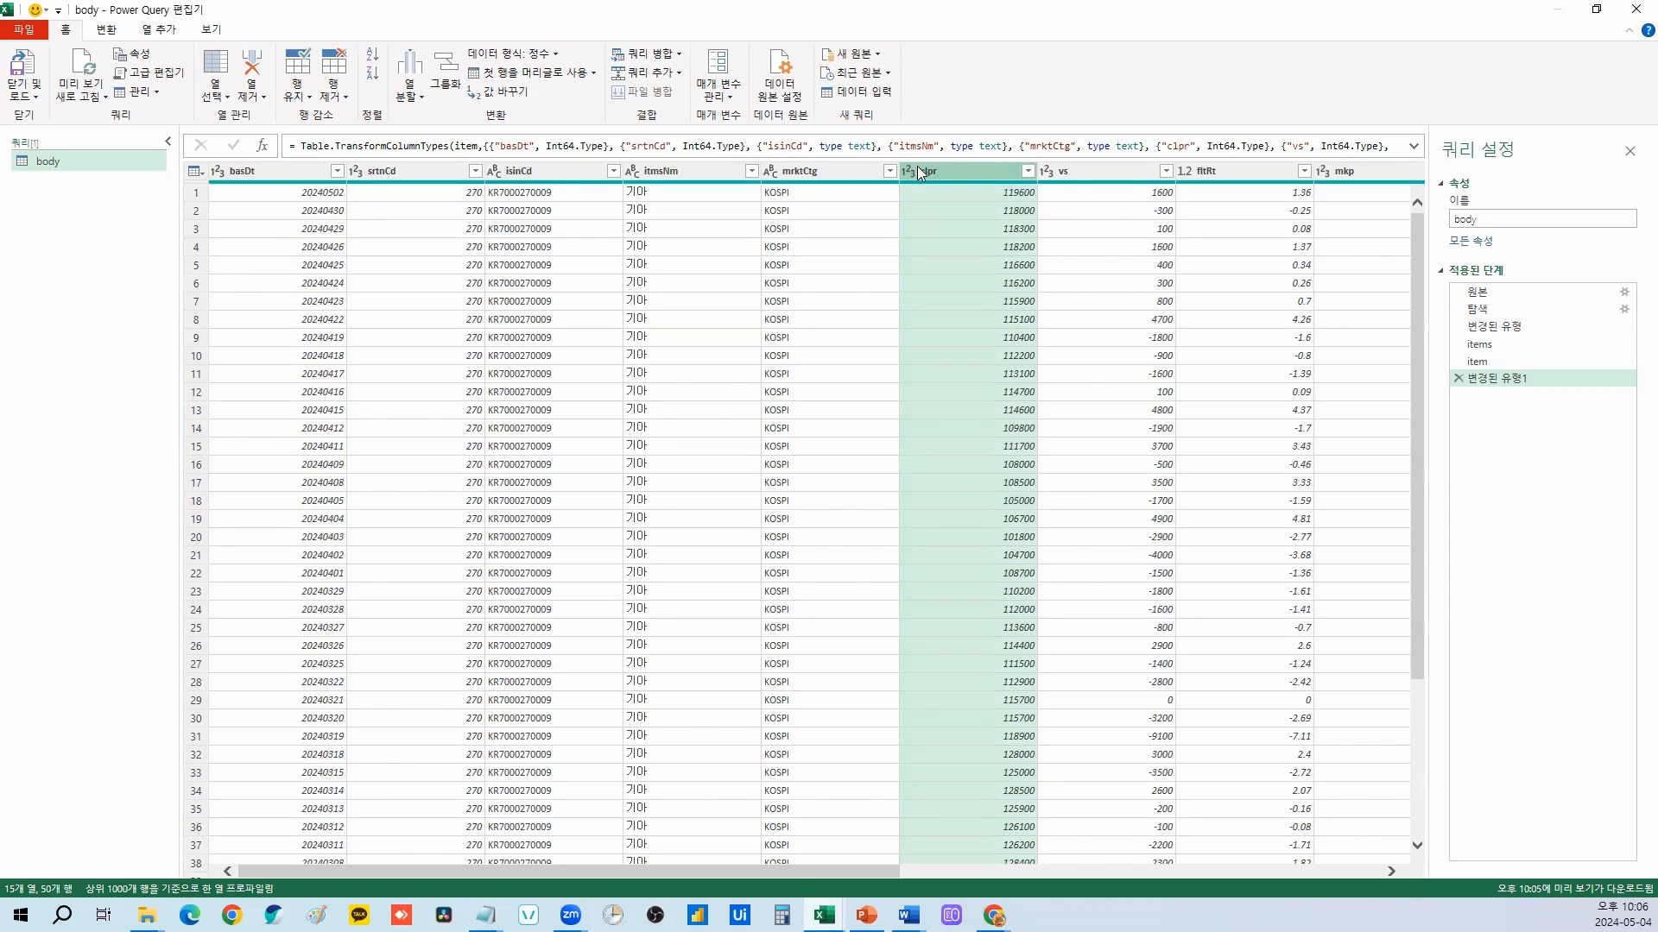
pyautogui.click(1131, 171)
pyautogui.click(1482, 360)
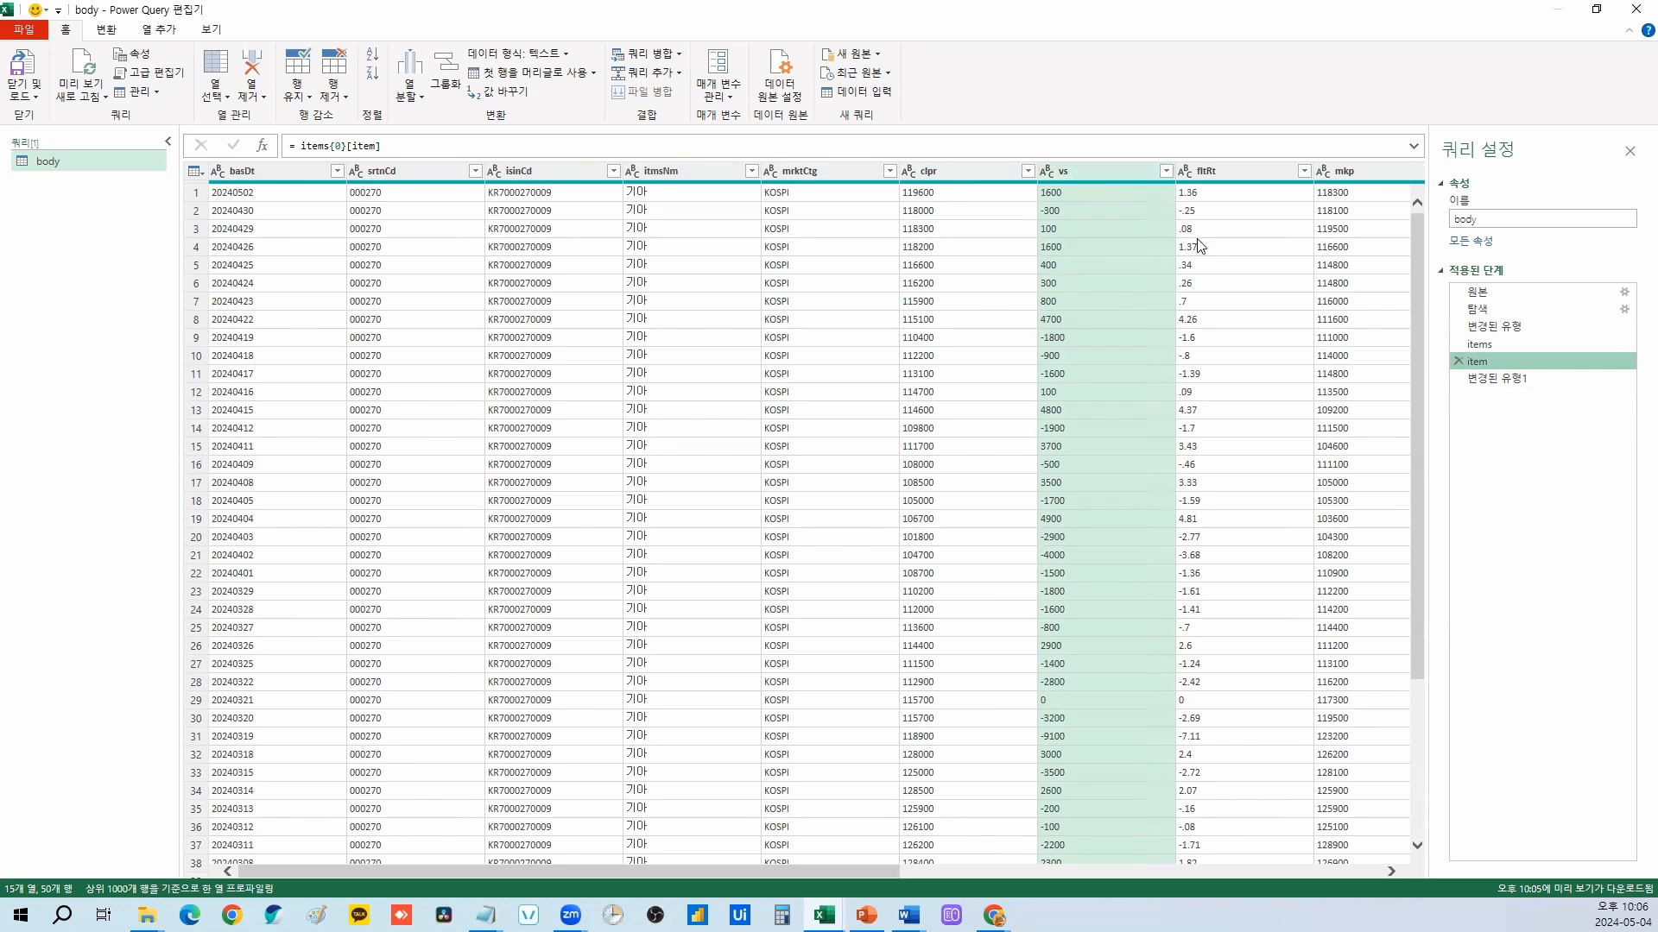
pyautogui.click(1516, 381)
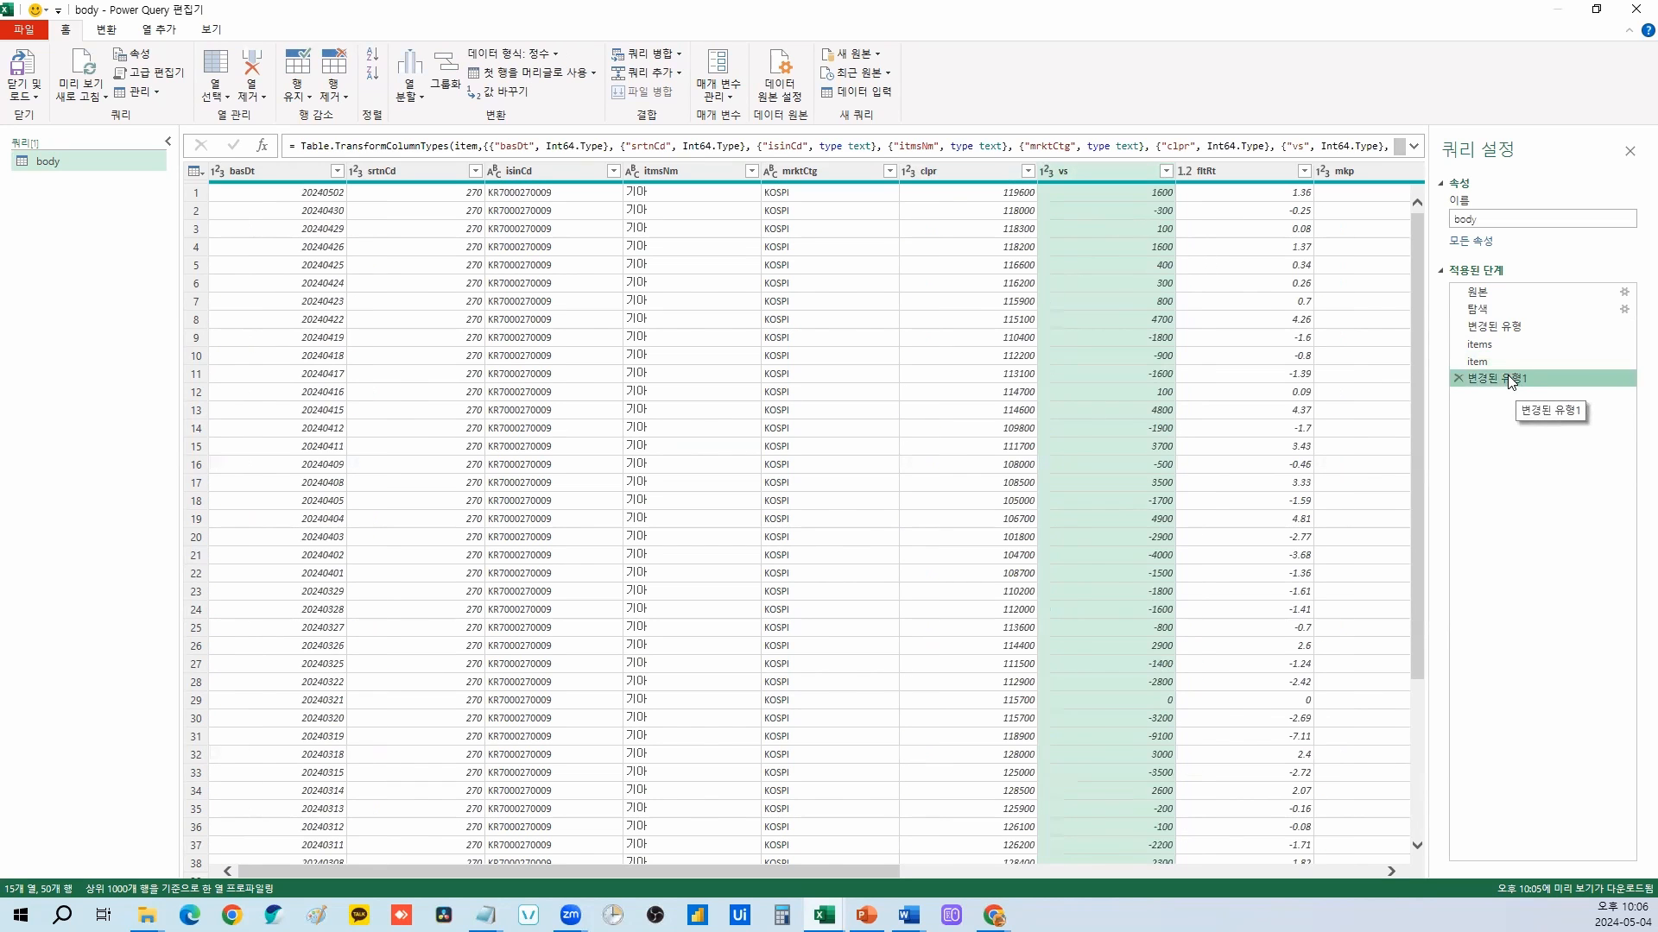
pyautogui.click(1460, 378)
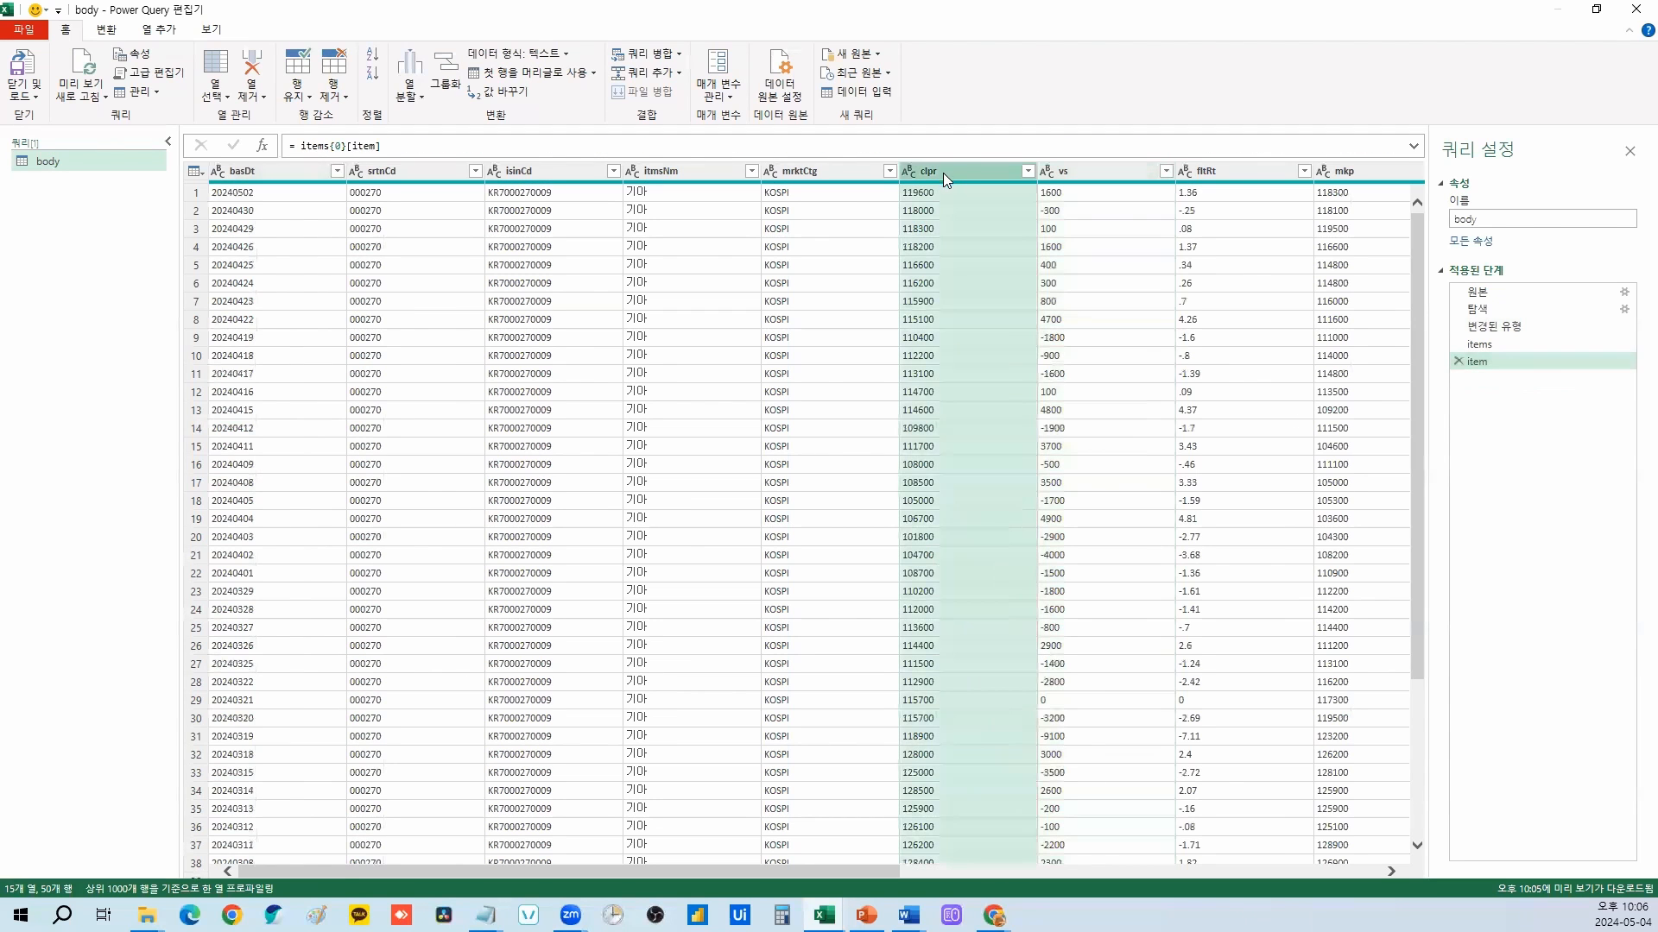
# Step: Detect the data types of only the columns from clpr through mrktTotAmt
pyautogui.hscroll(10, 1069, 264)
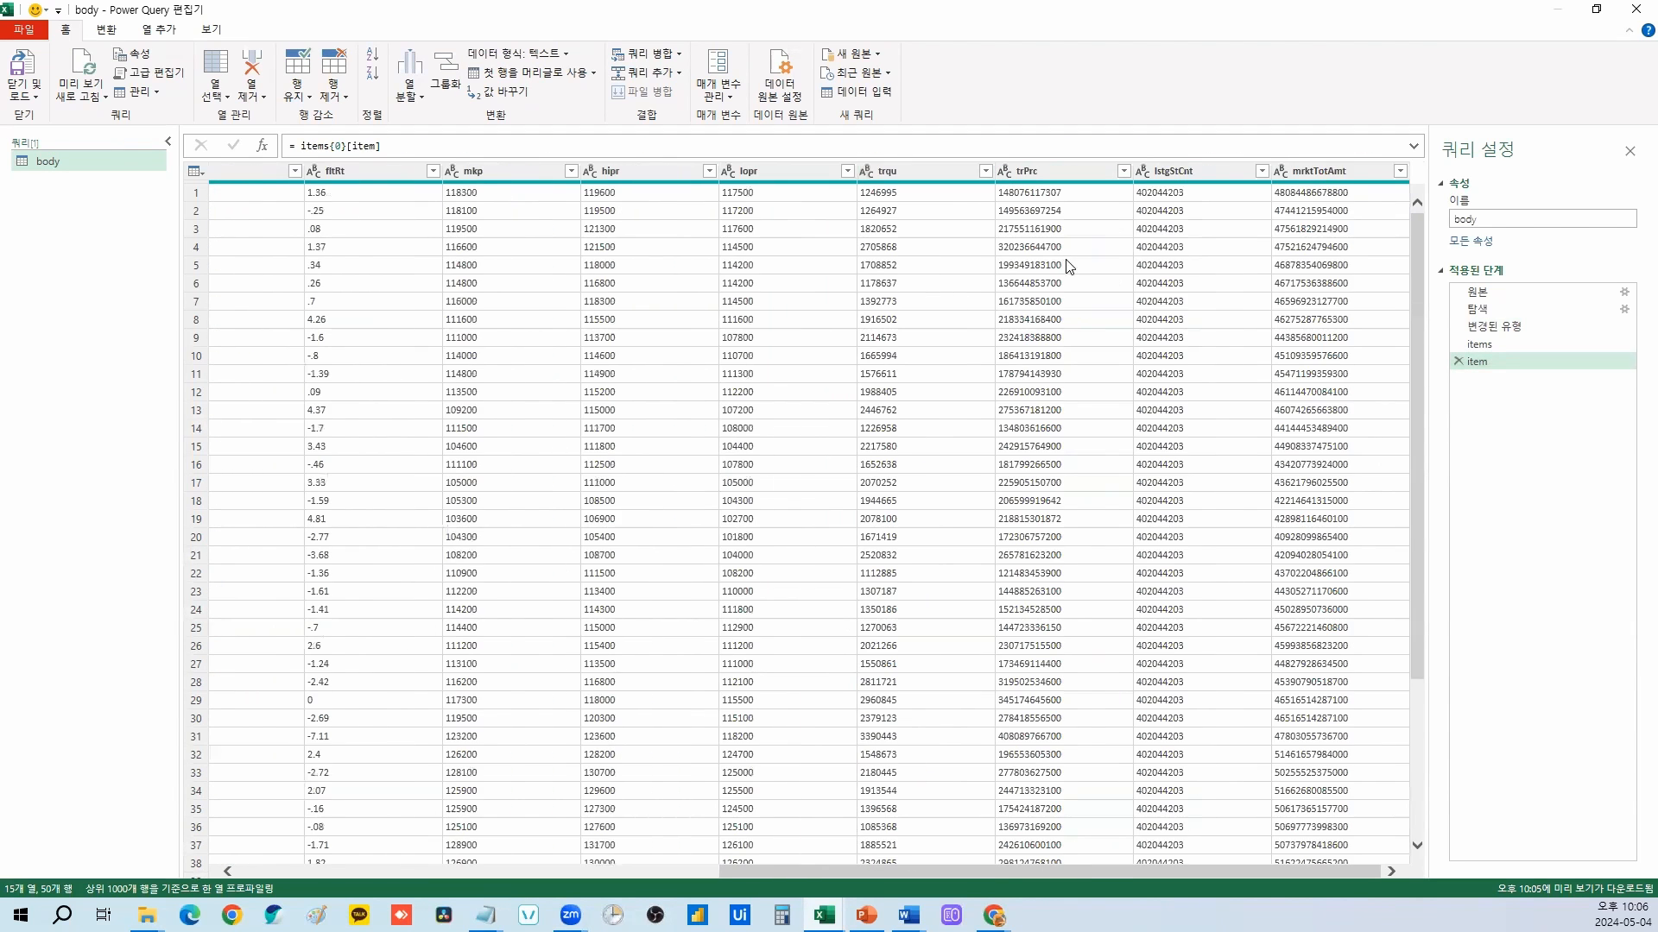
pyautogui.keyDown('shift'); pyautogui.click(1350, 176); pyautogui.keyUp('shift')
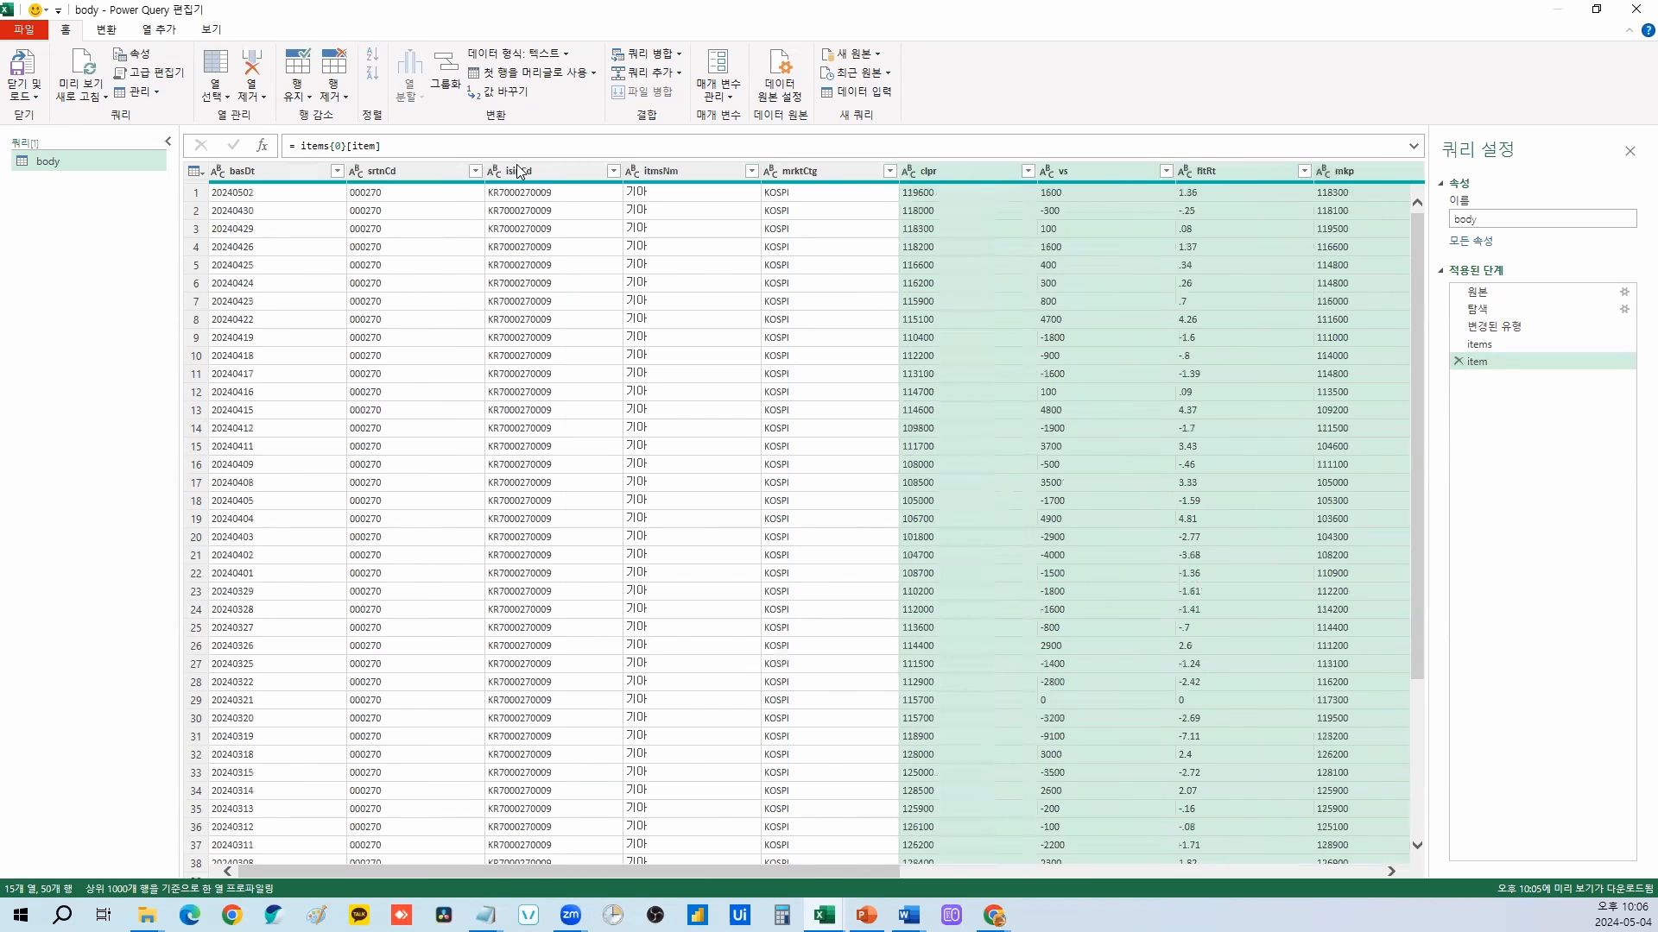
pyautogui.click(97, 29)
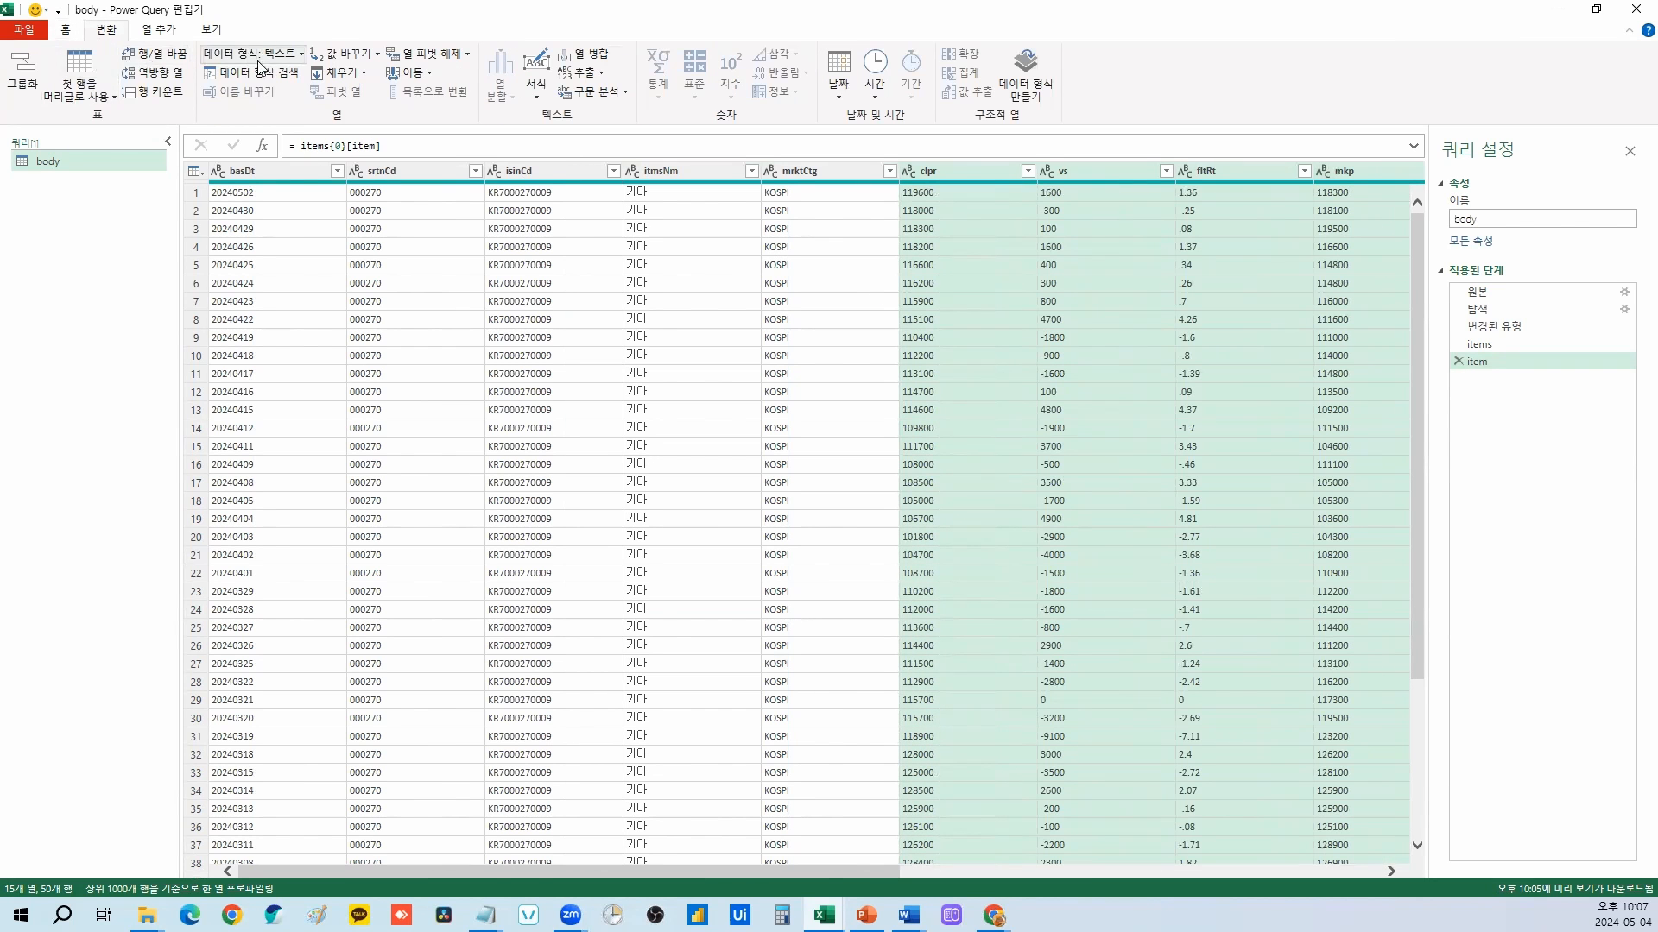
pyautogui.click(261, 74)
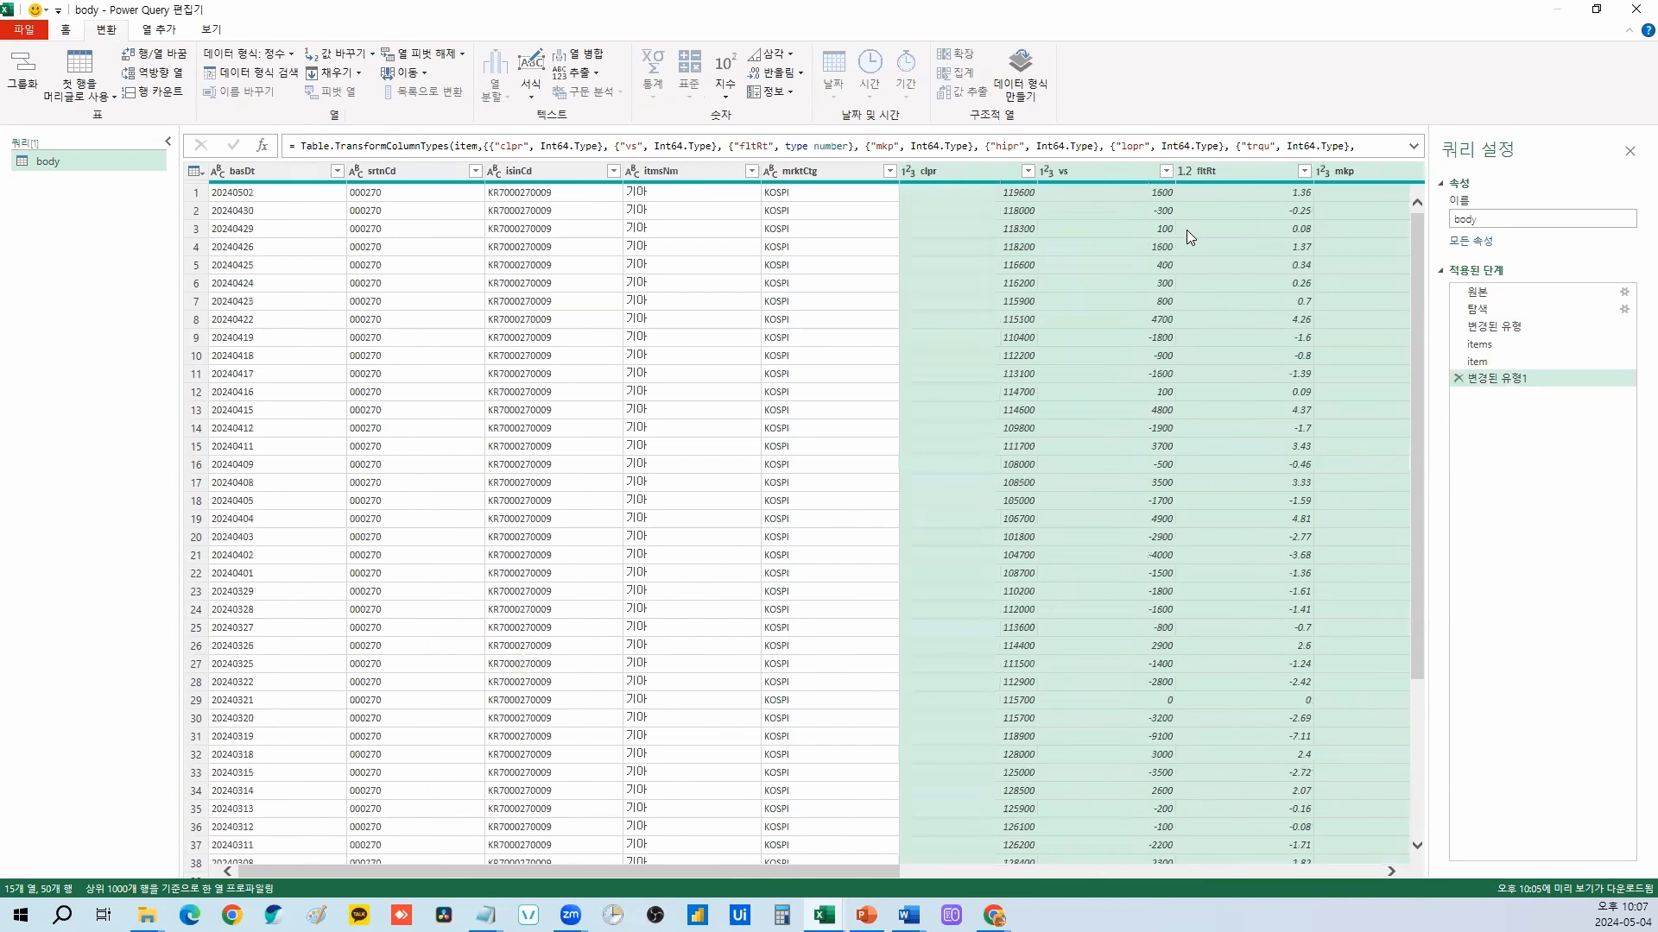
# Step: Close Power Query and load the body query into the workbook as a table
pyautogui.click(67, 30)
pyautogui.click(39, 95)
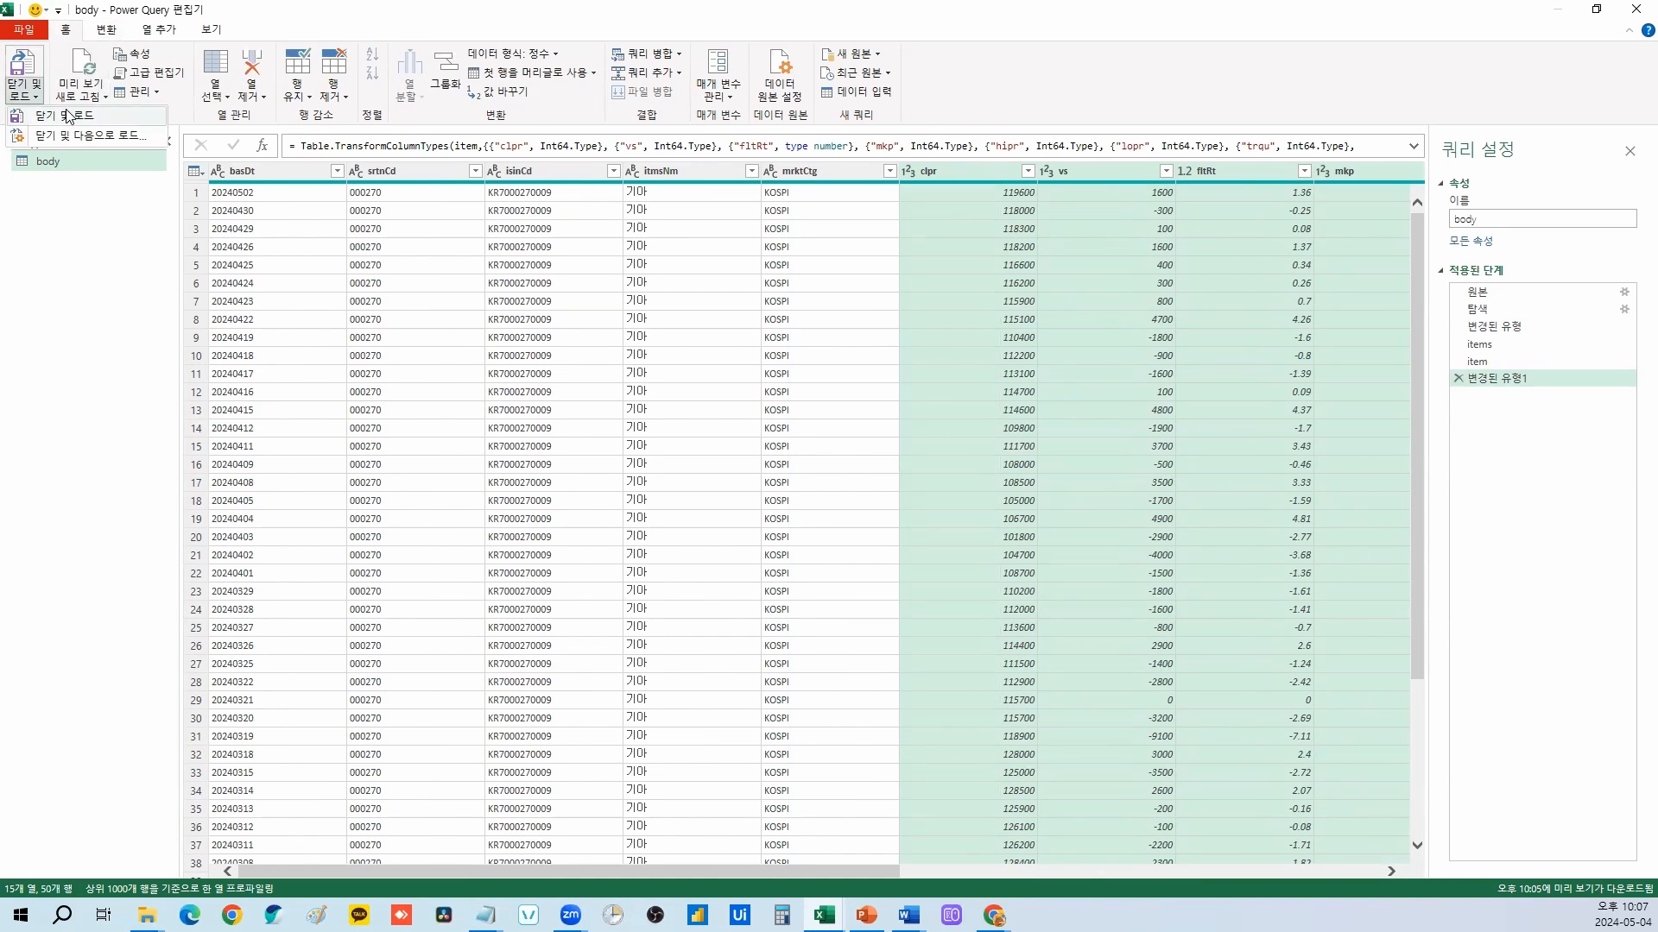
pyautogui.click(69, 114)
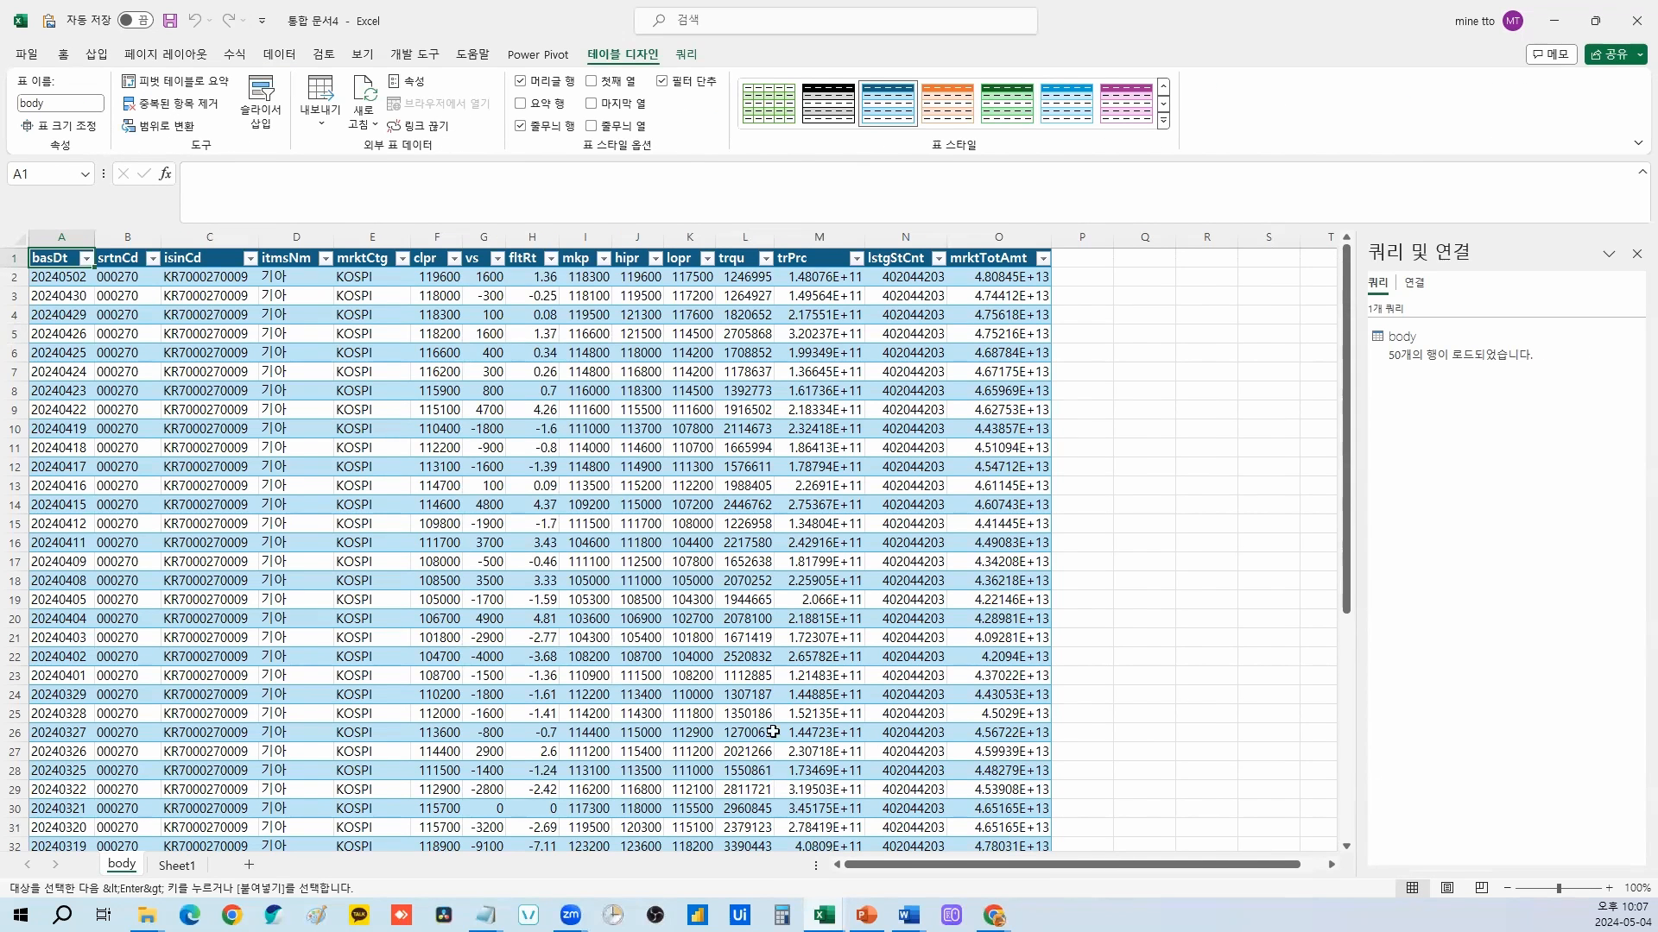
pyautogui.click(747, 488)
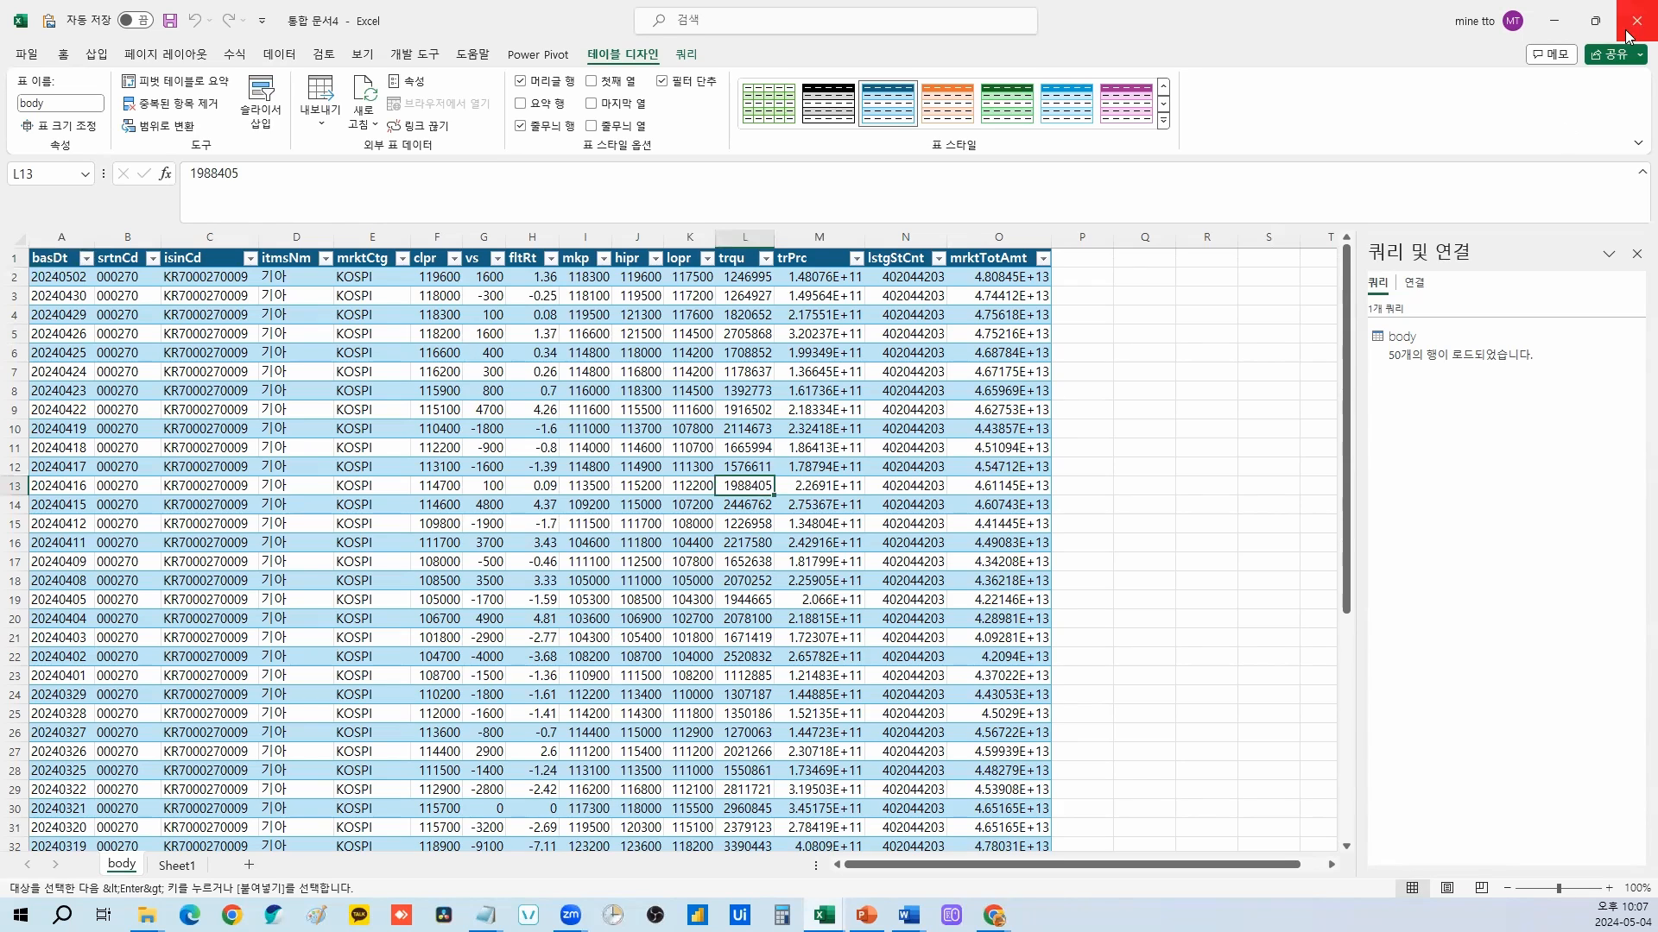
# Step: Set numOfRows to 1000 in the request URL in cell C5 of Sheet1
pyautogui.click(177, 865)
pyautogui.click(274, 453)
pyautogui.press('Escape')
pyautogui.press('Up')
pyautogui.press('Left')
pyautogui.press('Up')
pyautogui.press('Up')
pyautogui.press('Up')
pyautogui.press('Up')
pyautogui.press('Up')
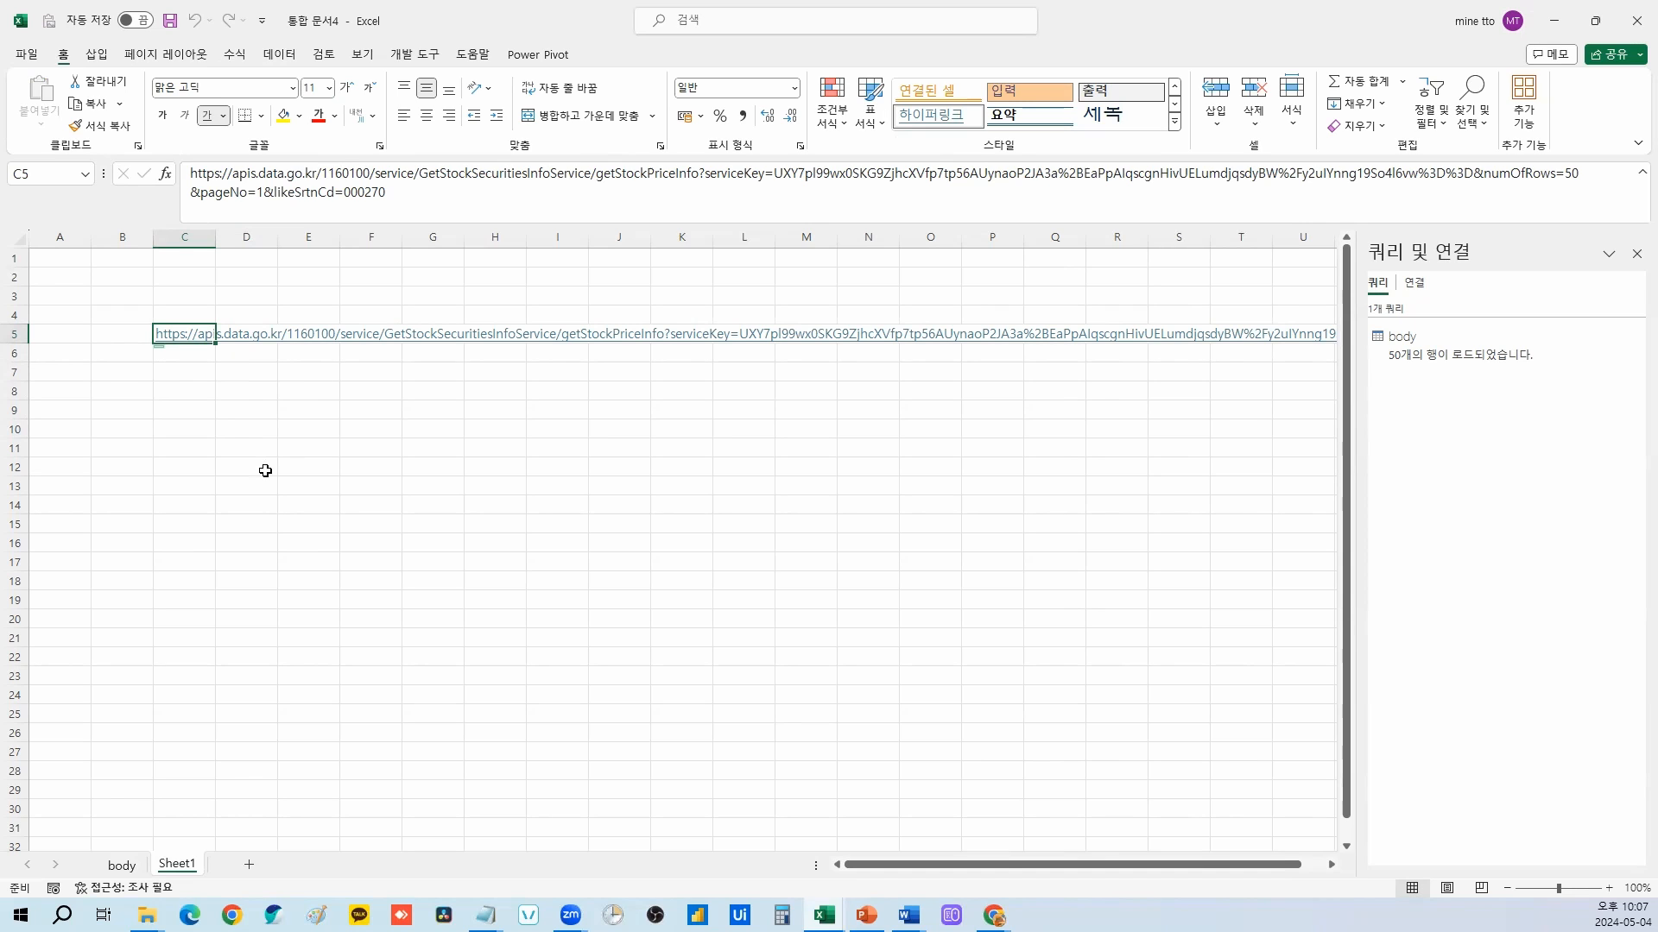
pyautogui.click(1576, 187)
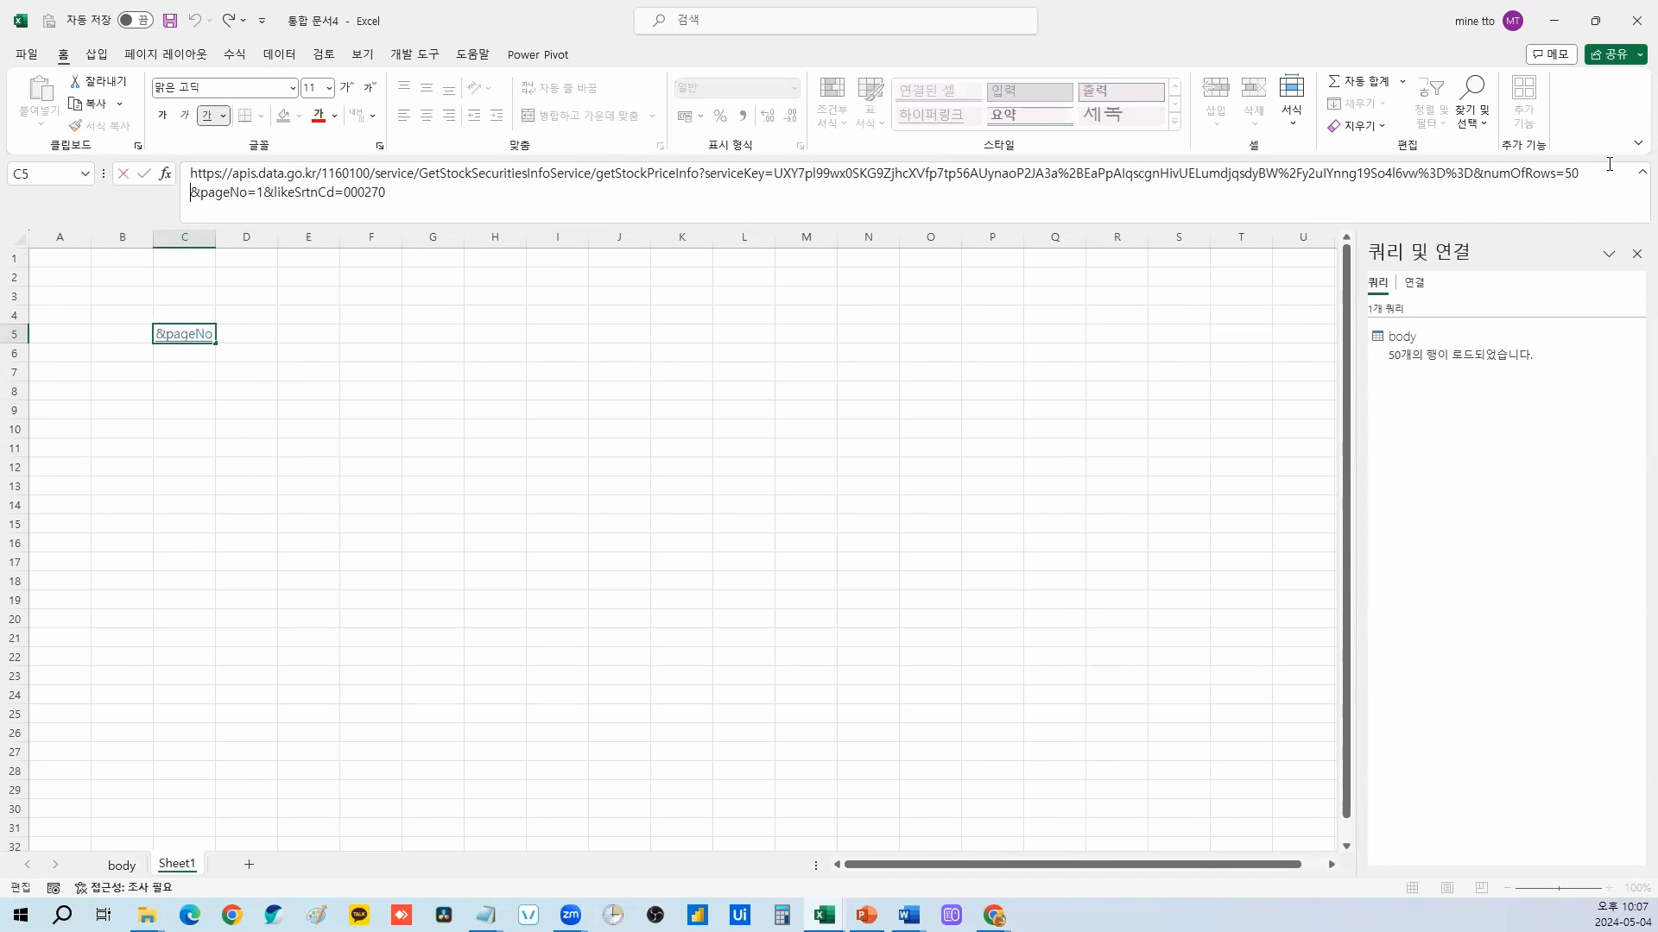
pyautogui.click(1574, 174)
pyautogui.press('BackSpace')
pyautogui.write('1000')
pyautogui.press('Return')
pyautogui.press('Up')
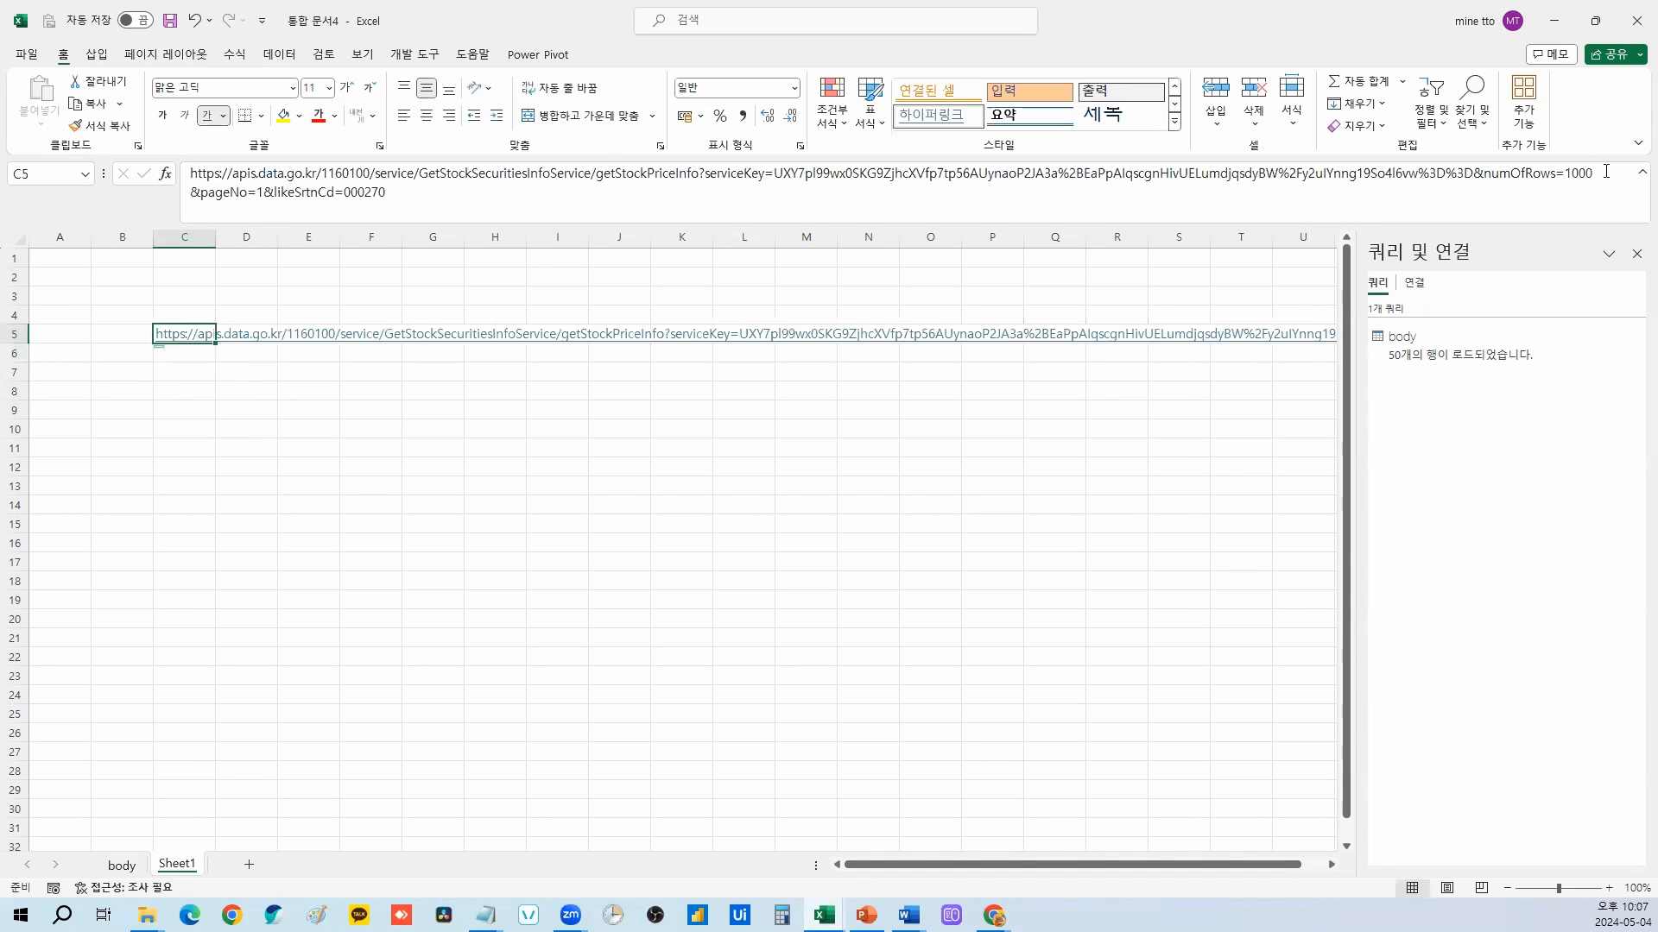
# Step: Duplicate the request URL, including its service key, from cell C5 into cell C6
pyautogui.click(258, 192)
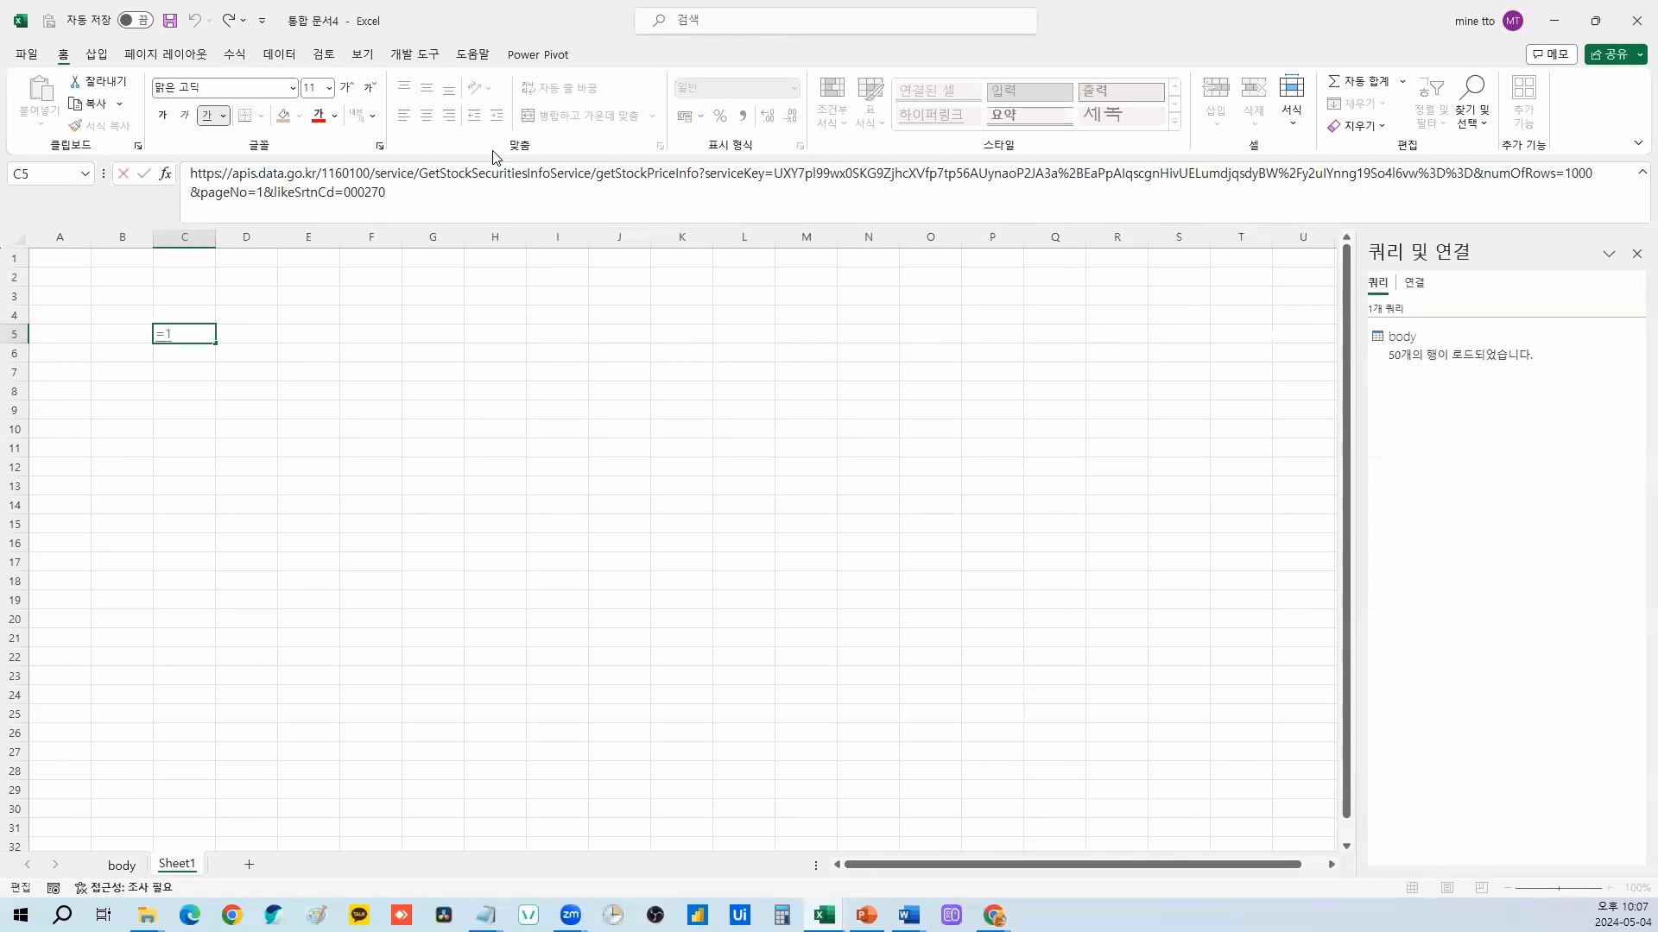
pyautogui.press('Escape')
pyautogui.hotkey('ctrl', 'c')
pyautogui.press('Down')
pyautogui.hotkey('ctrl', 'v')
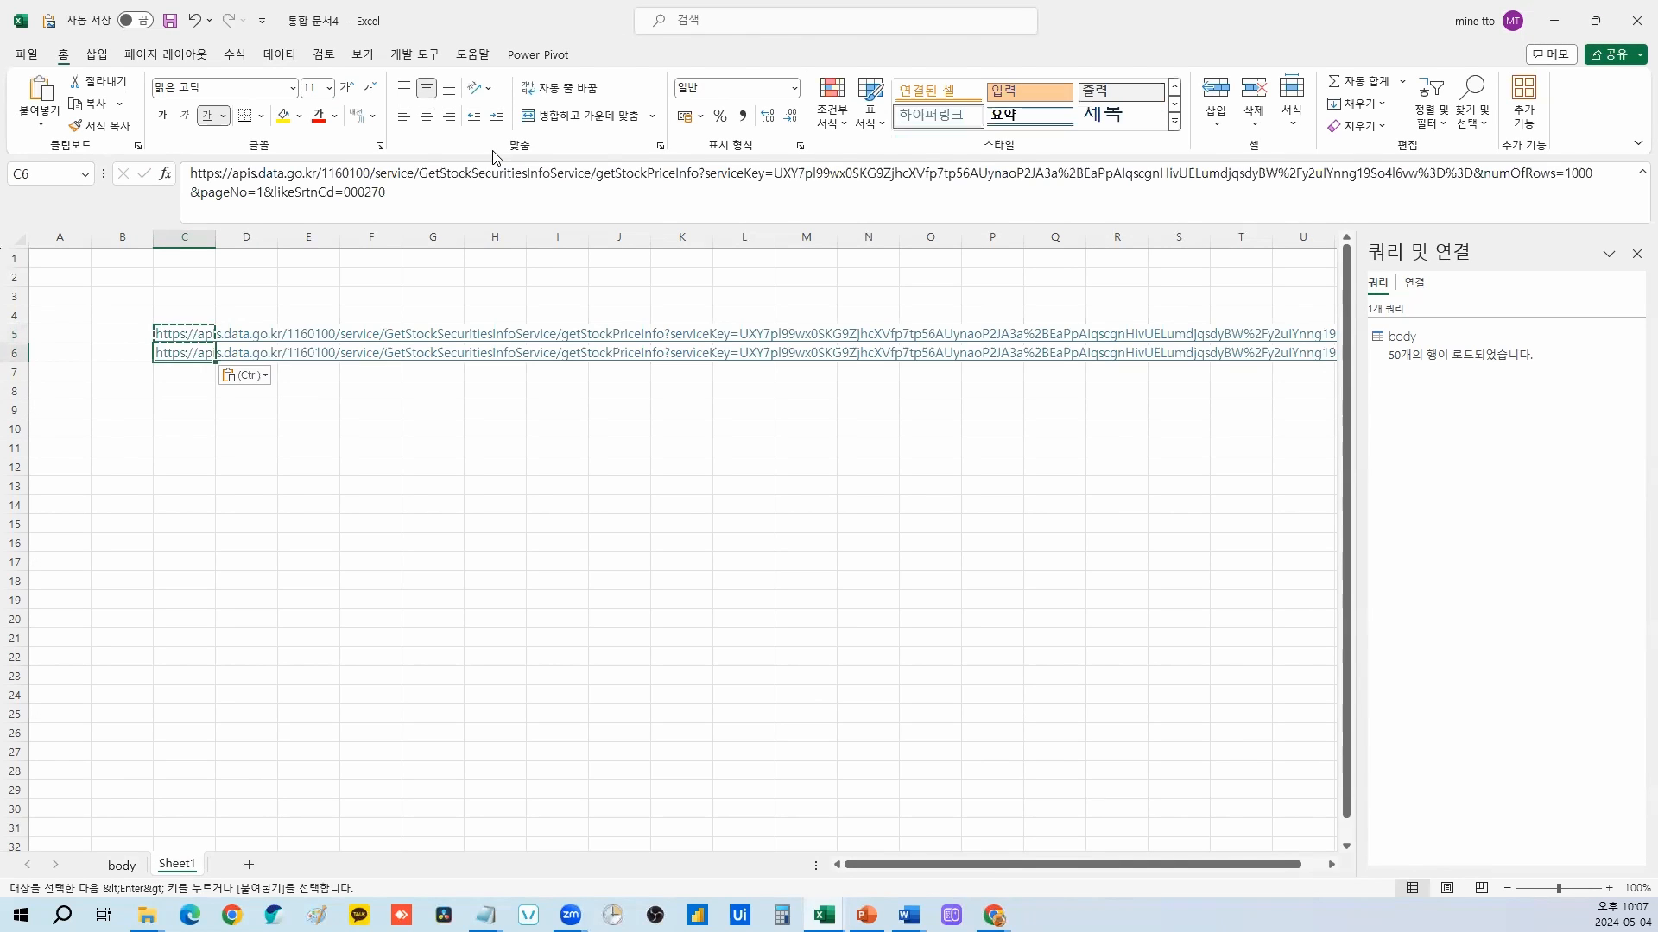
# Step: Set pageNo to 2 in C6's request URL and fill the URL with its service key down to C7
pyautogui.click(257, 193)
pyautogui.press('Escape')
pyautogui.press('Up')
pyautogui.moveTo(1564, 174); pyautogui.dragTo(1593, 173)
pyautogui.click(255, 203)
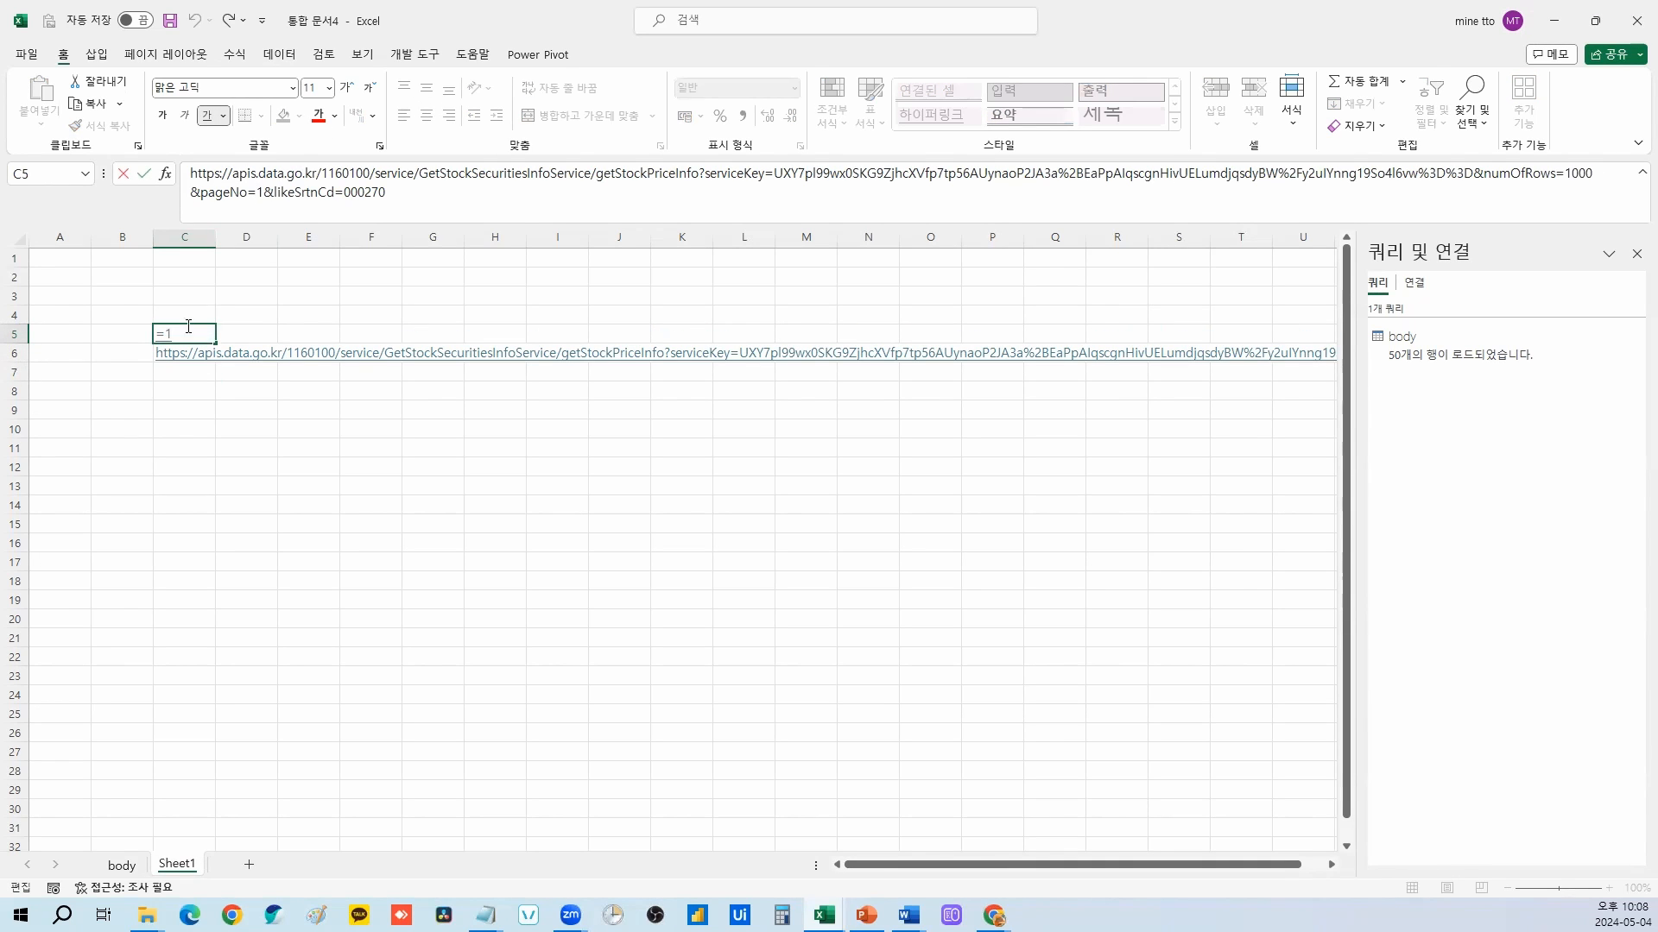
pyautogui.press('Escape')
pyautogui.press('Down')
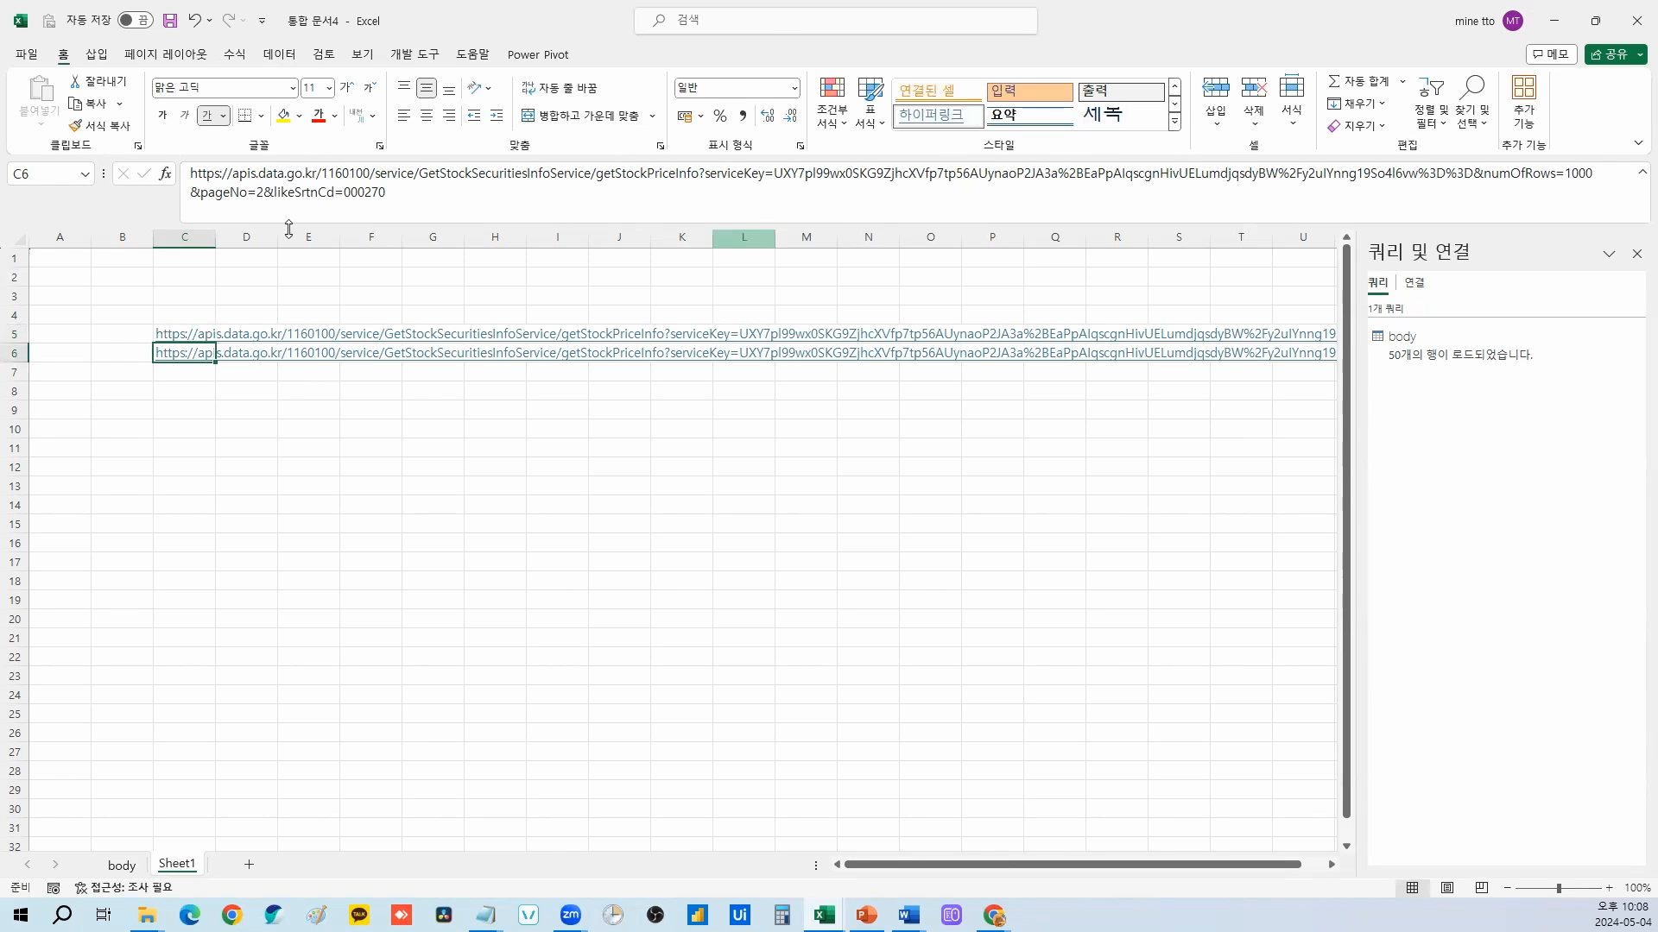
pyautogui.moveTo(249, 190); pyautogui.dragTo(262, 195)
pyautogui.press('Escape')
pyautogui.moveTo(215, 361); pyautogui.dragTo(214, 381)
# Step: Change pageNo to 3 in C6's request URL and restore it to 2
pyautogui.moveTo(248, 193); pyautogui.dragTo(262, 194)
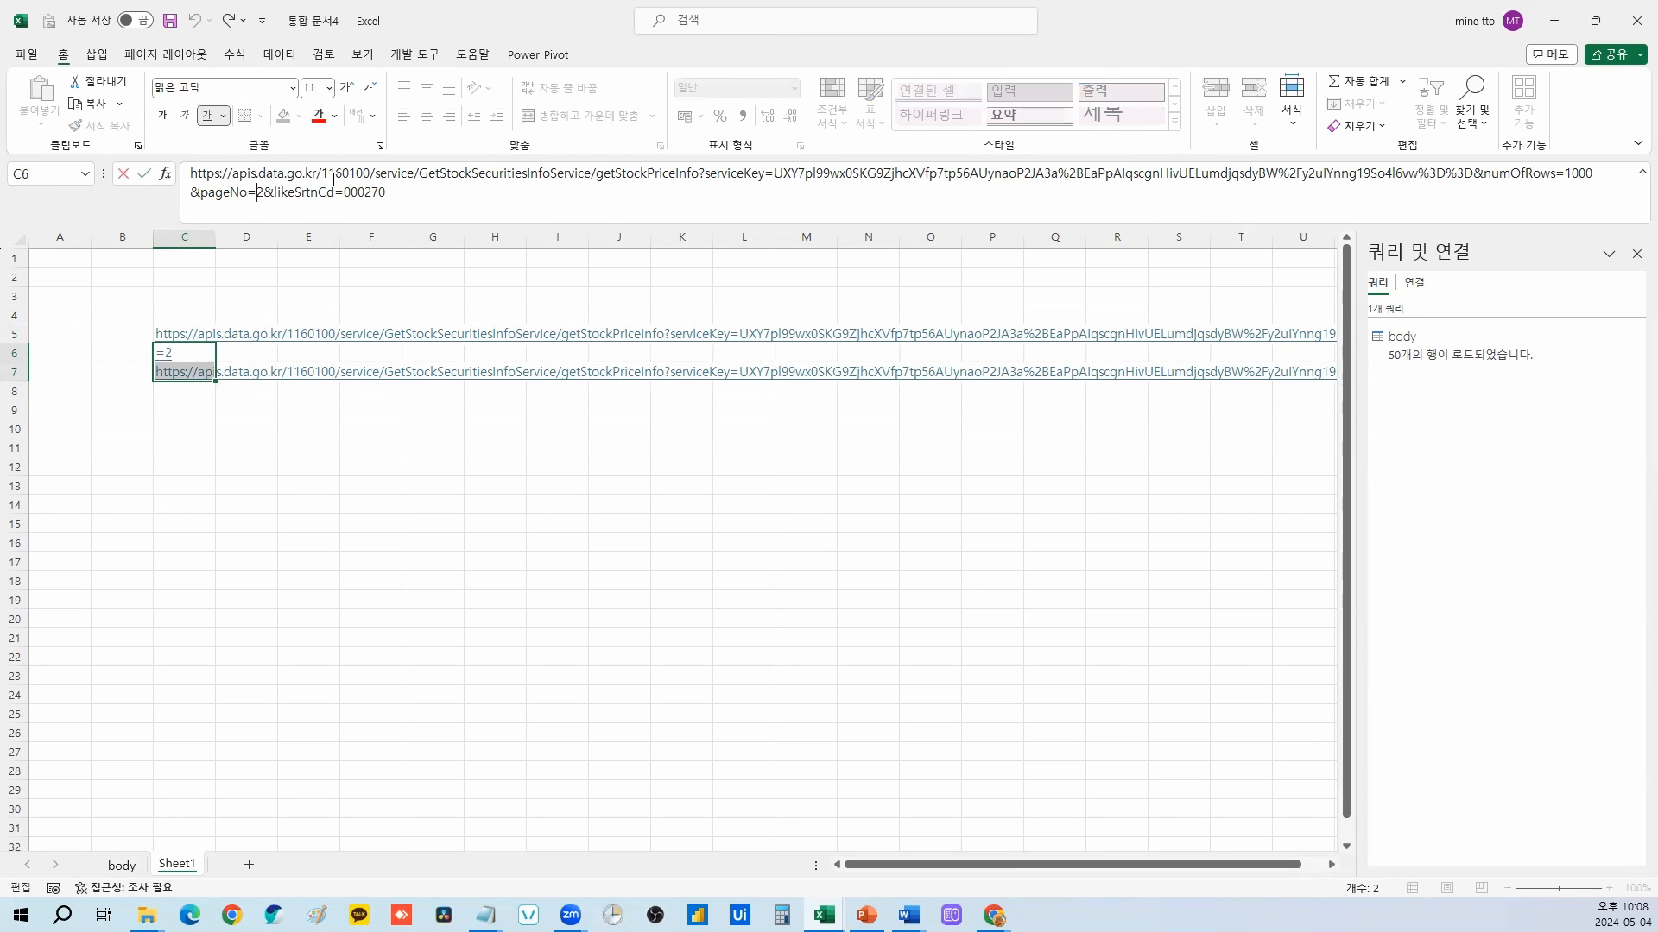
pyautogui.press('Return')
pyautogui.click(157, 374)
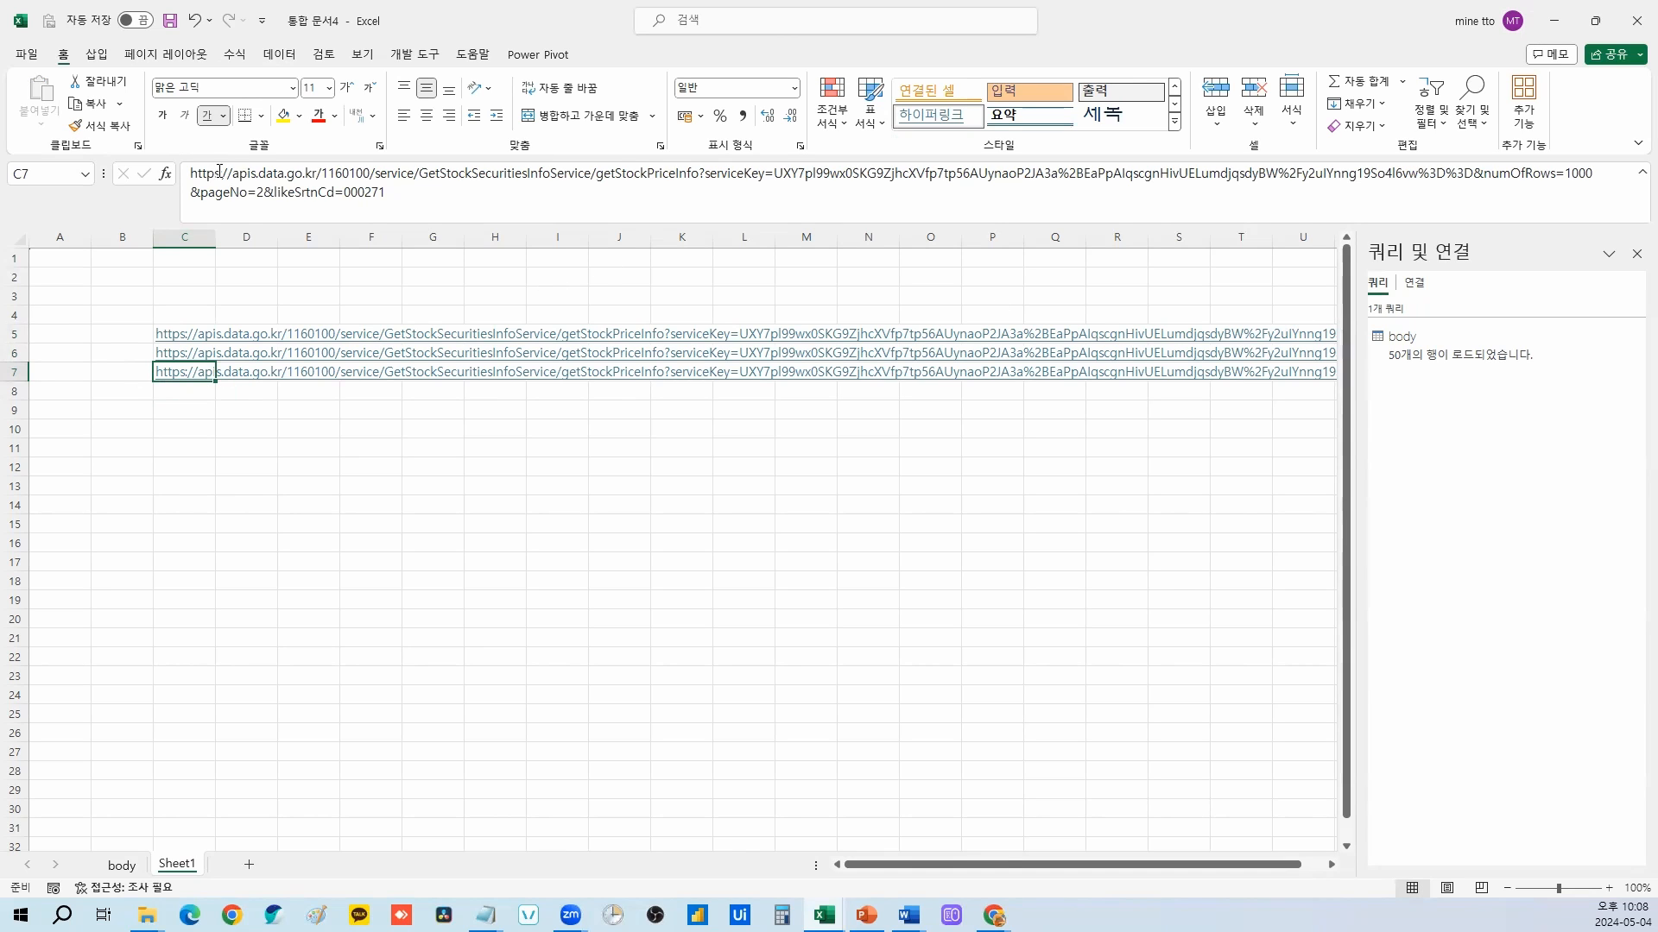
pyautogui.press('Up')
pyautogui.press('Up')
pyautogui.press('Down')
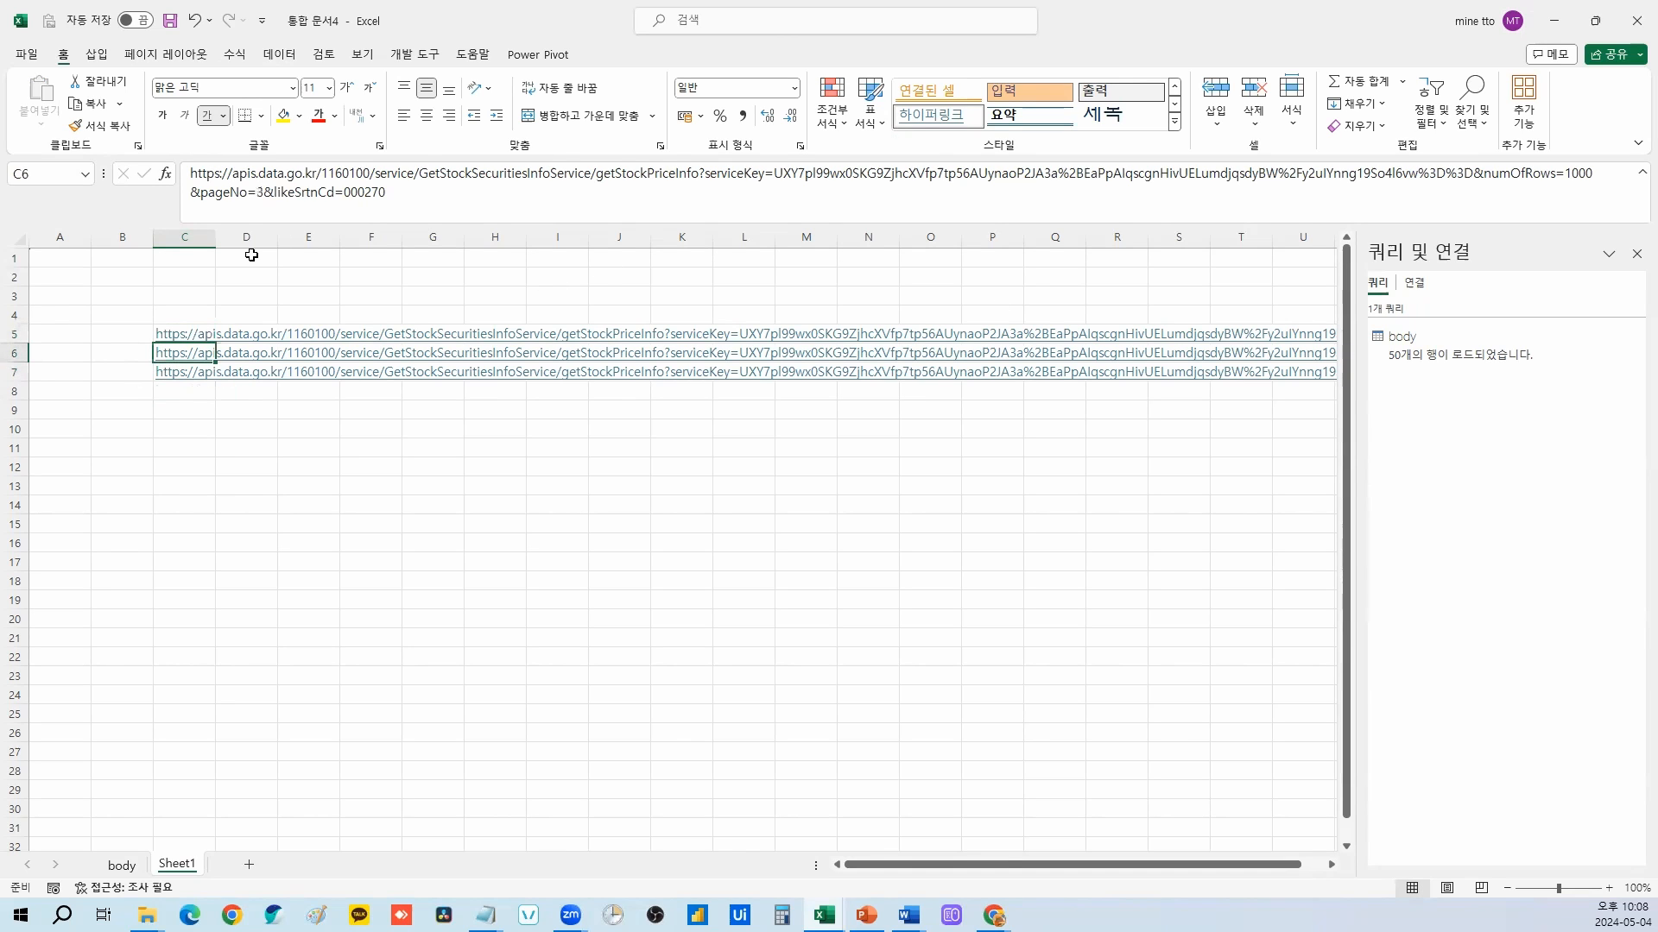
pyautogui.click(257, 192)
pyautogui.press('Delete')
pyautogui.write('2')
pyautogui.press('Return')
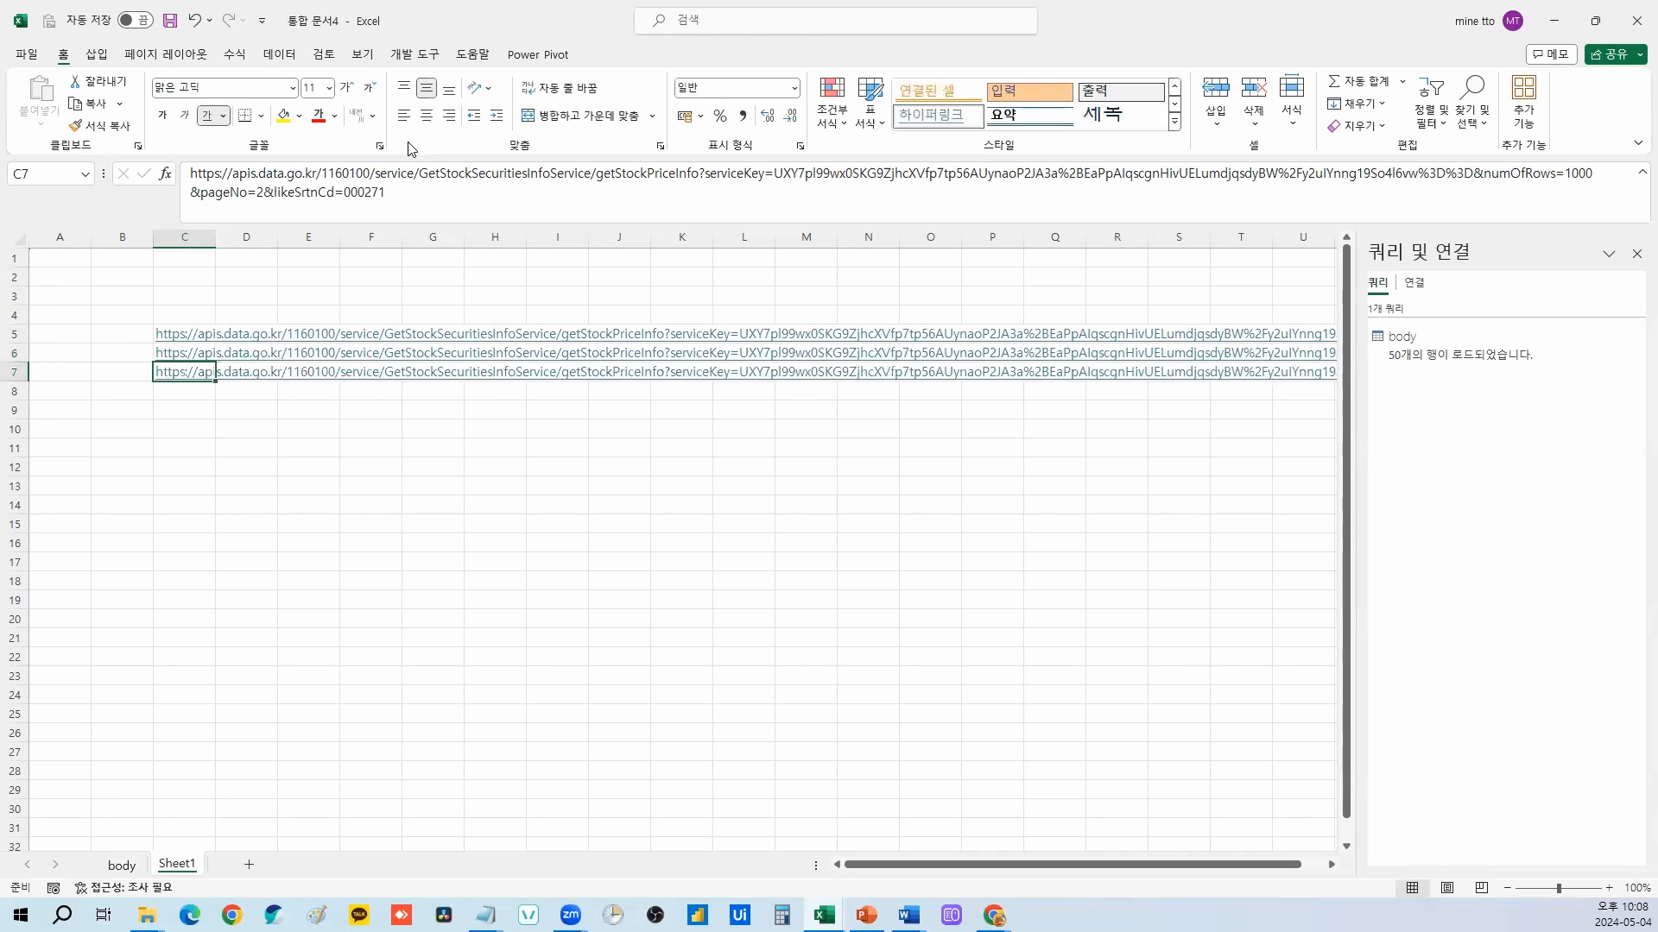
# Step: Set pageNo to 3 in the request URL in cell C7
pyautogui.click(248, 191)
pyautogui.press('BackSpace')
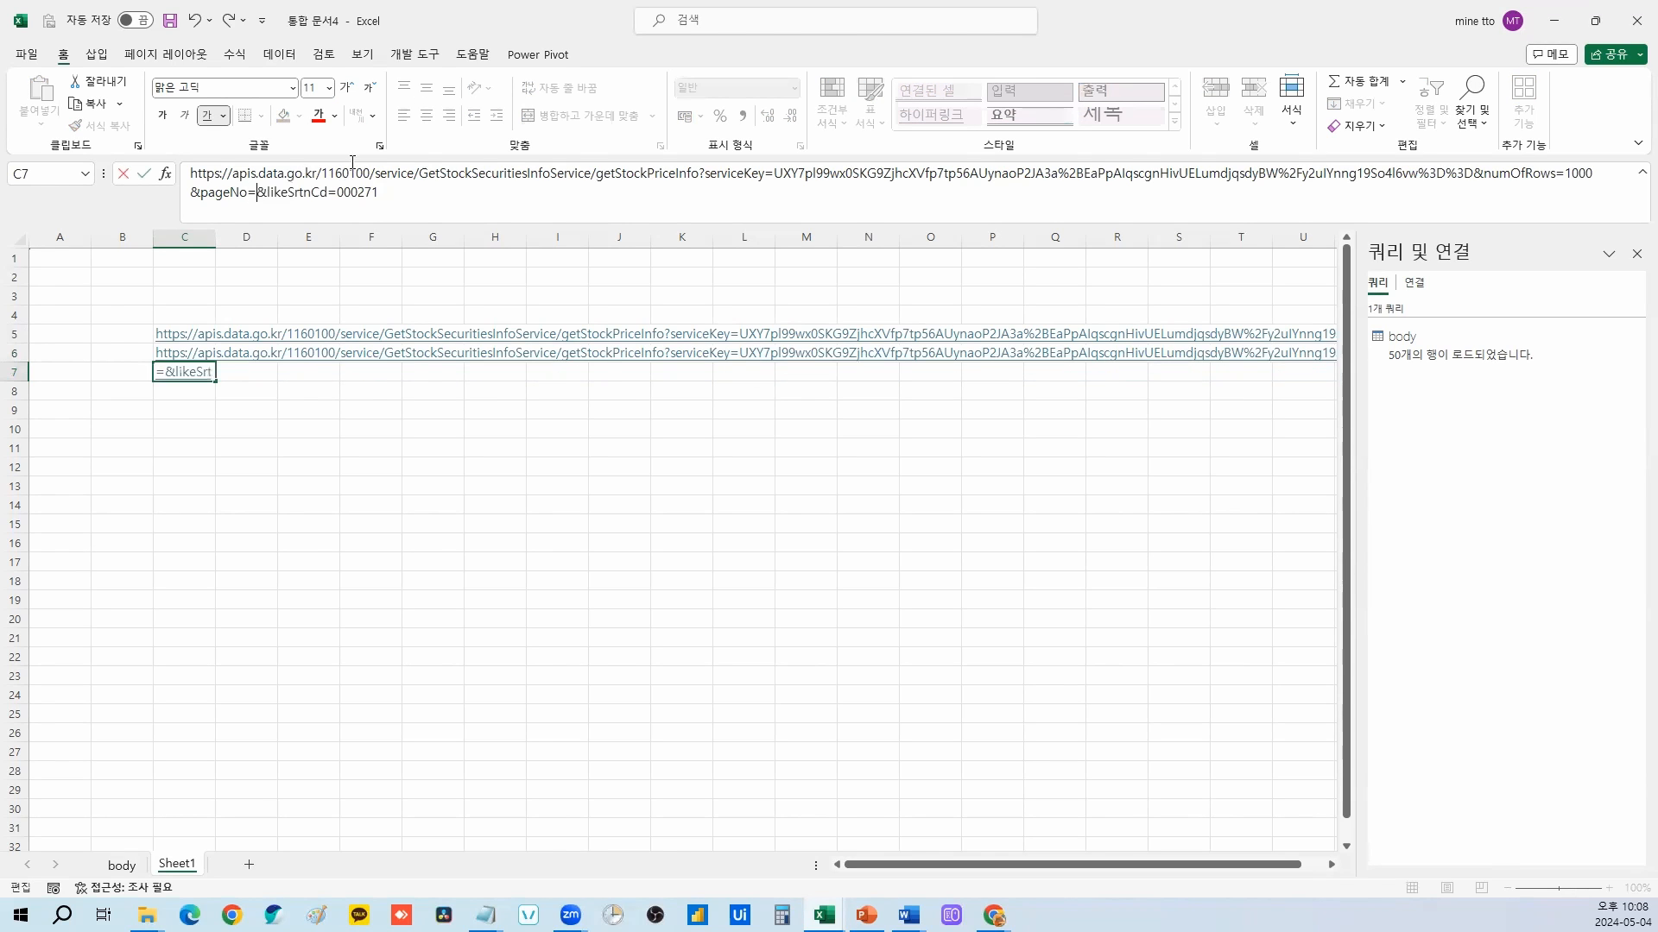
pyautogui.write('3')
pyautogui.hotkey('ctrl', 'Return')
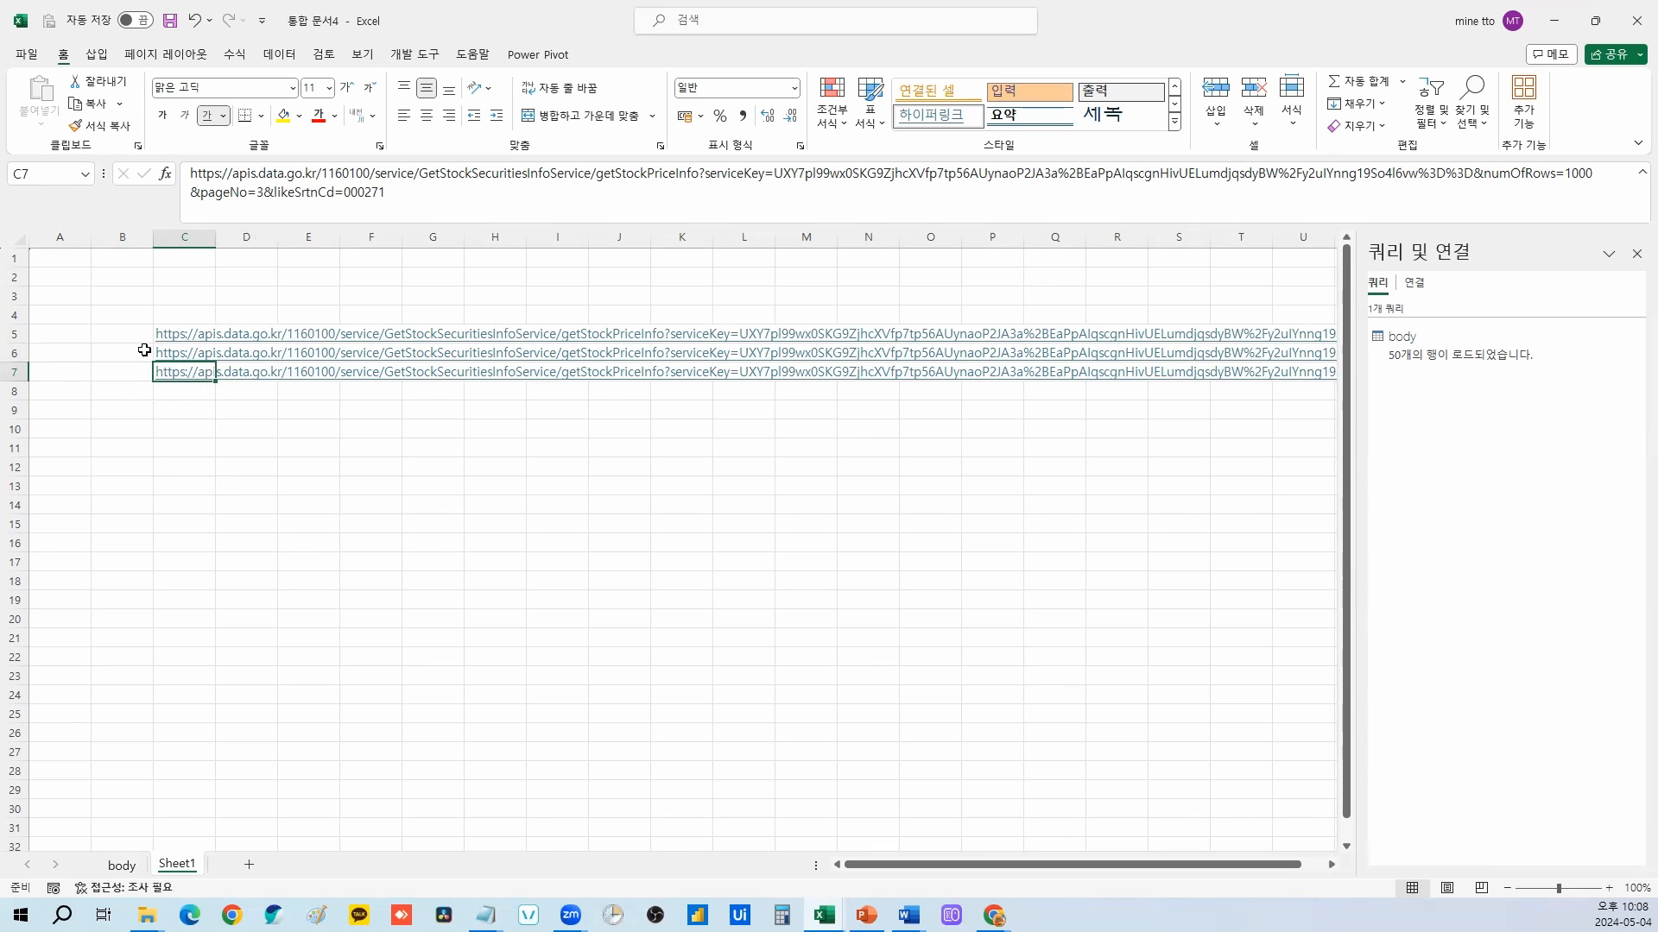
pyautogui.click(256, 192)
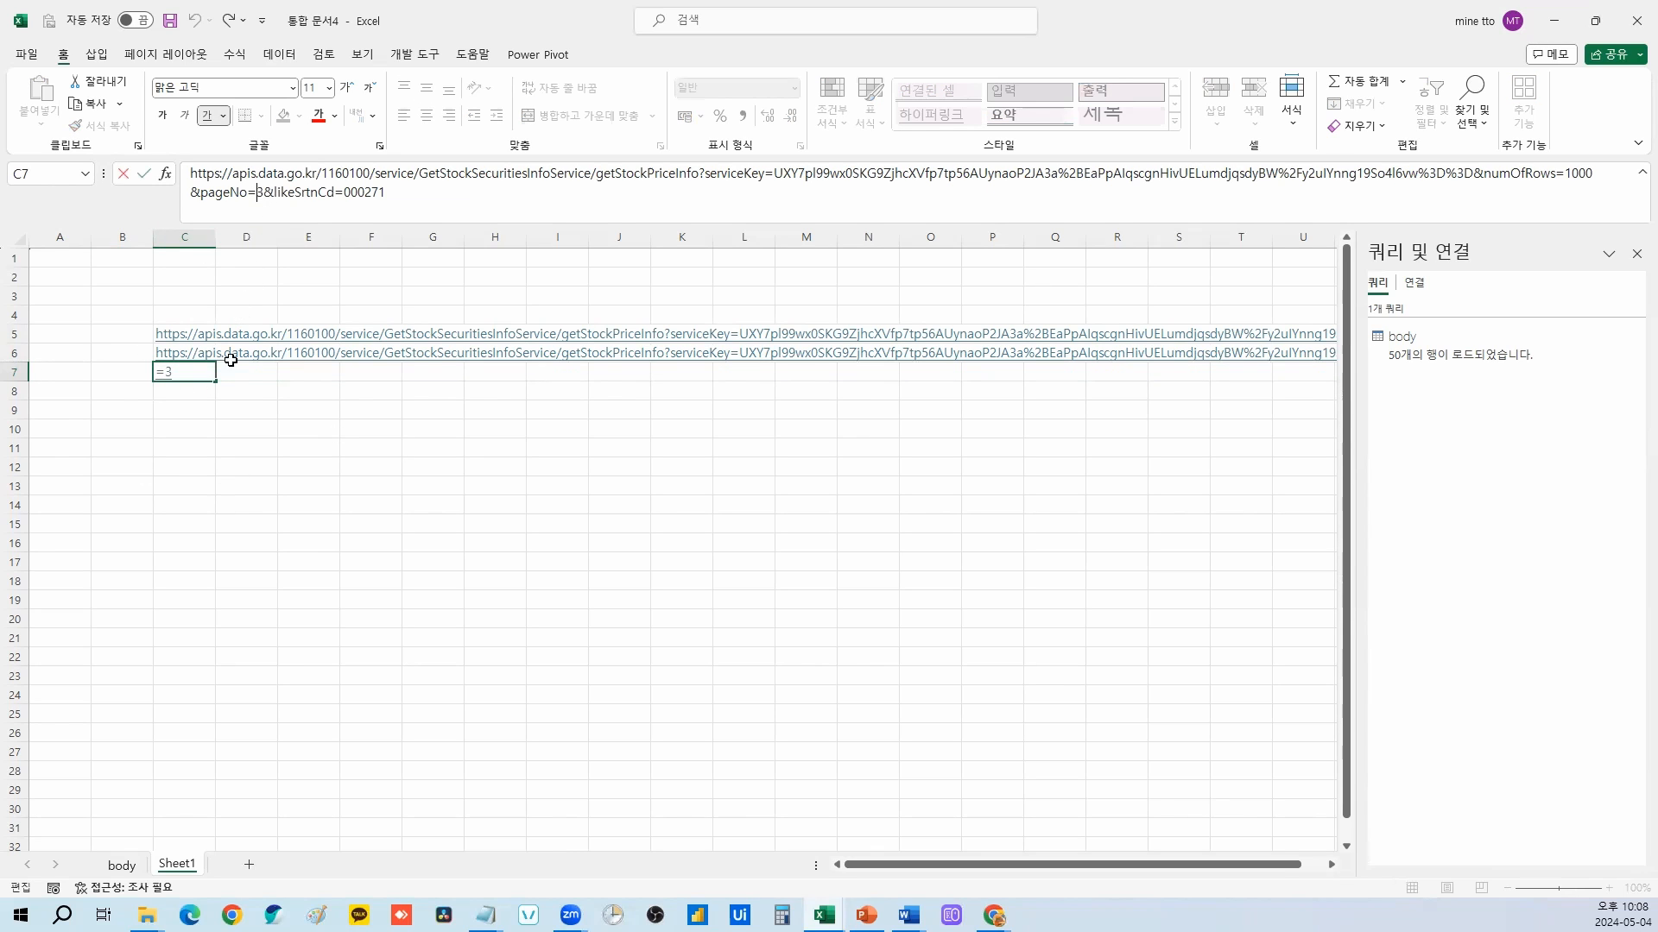
pyautogui.click(131, 347)
pyautogui.click(151, 333)
# Step: Enter the heading url in cell C4 above the three request URLs
pyautogui.click(185, 318)
pyautogui.write('url')
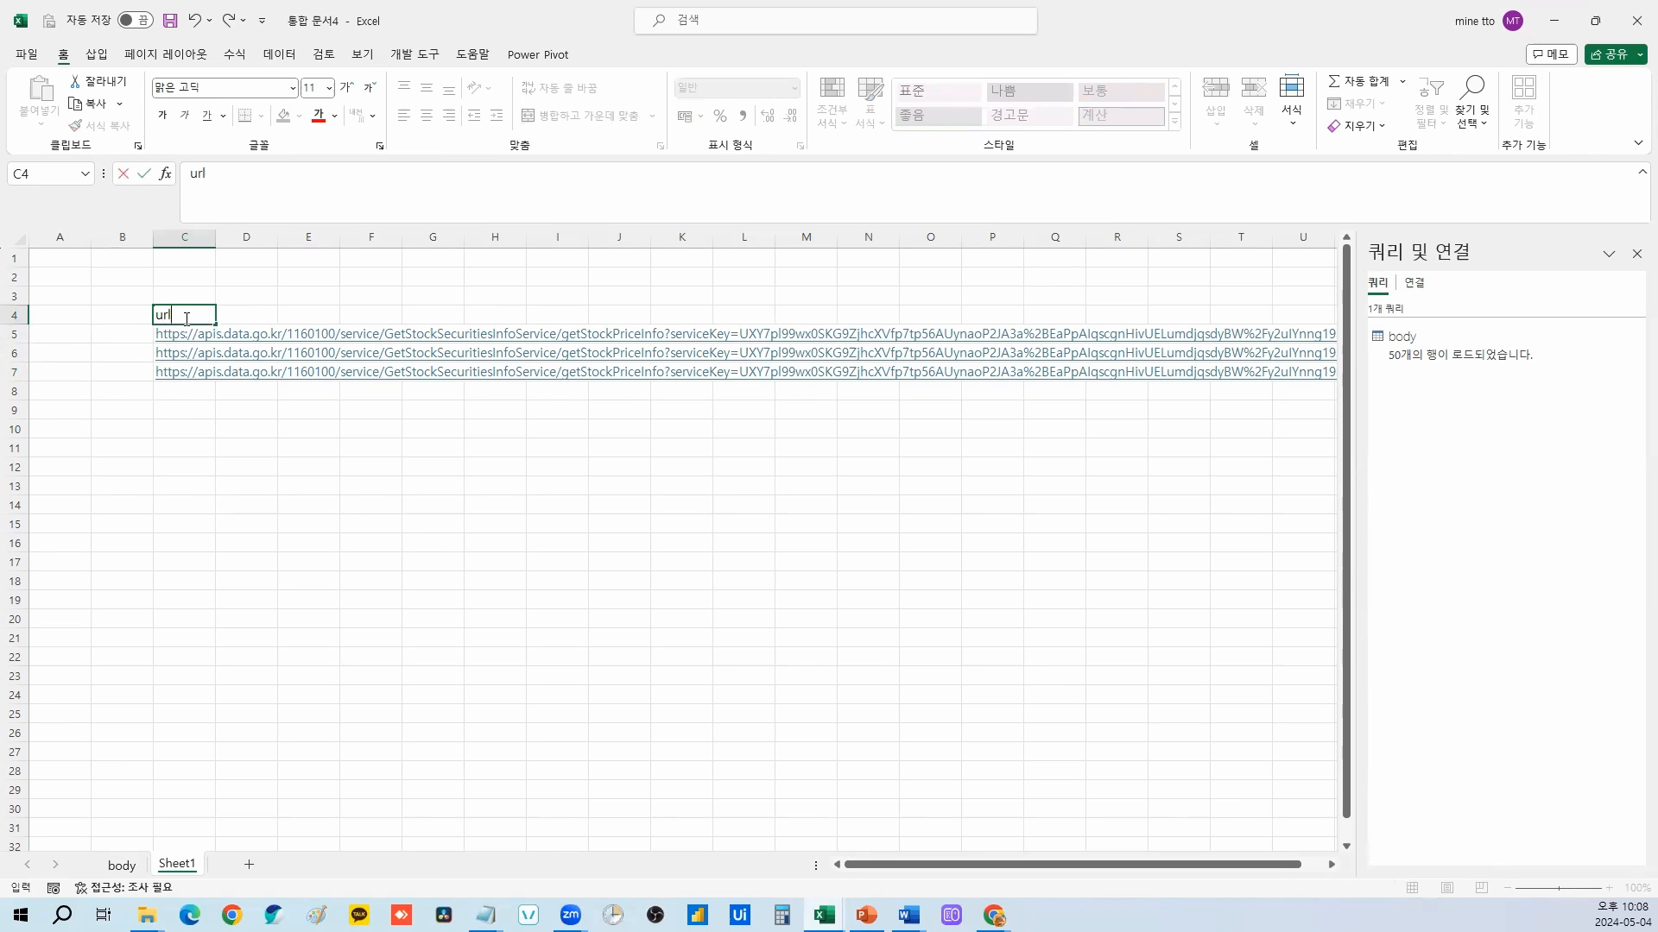
pyautogui.press('Return')
# Step: Convert the range C4:C7 into a table with headers and open it as a new query in Power Query
pyautogui.press('Up')
pyautogui.hotkey('ctrl', 'shift', 'Down')
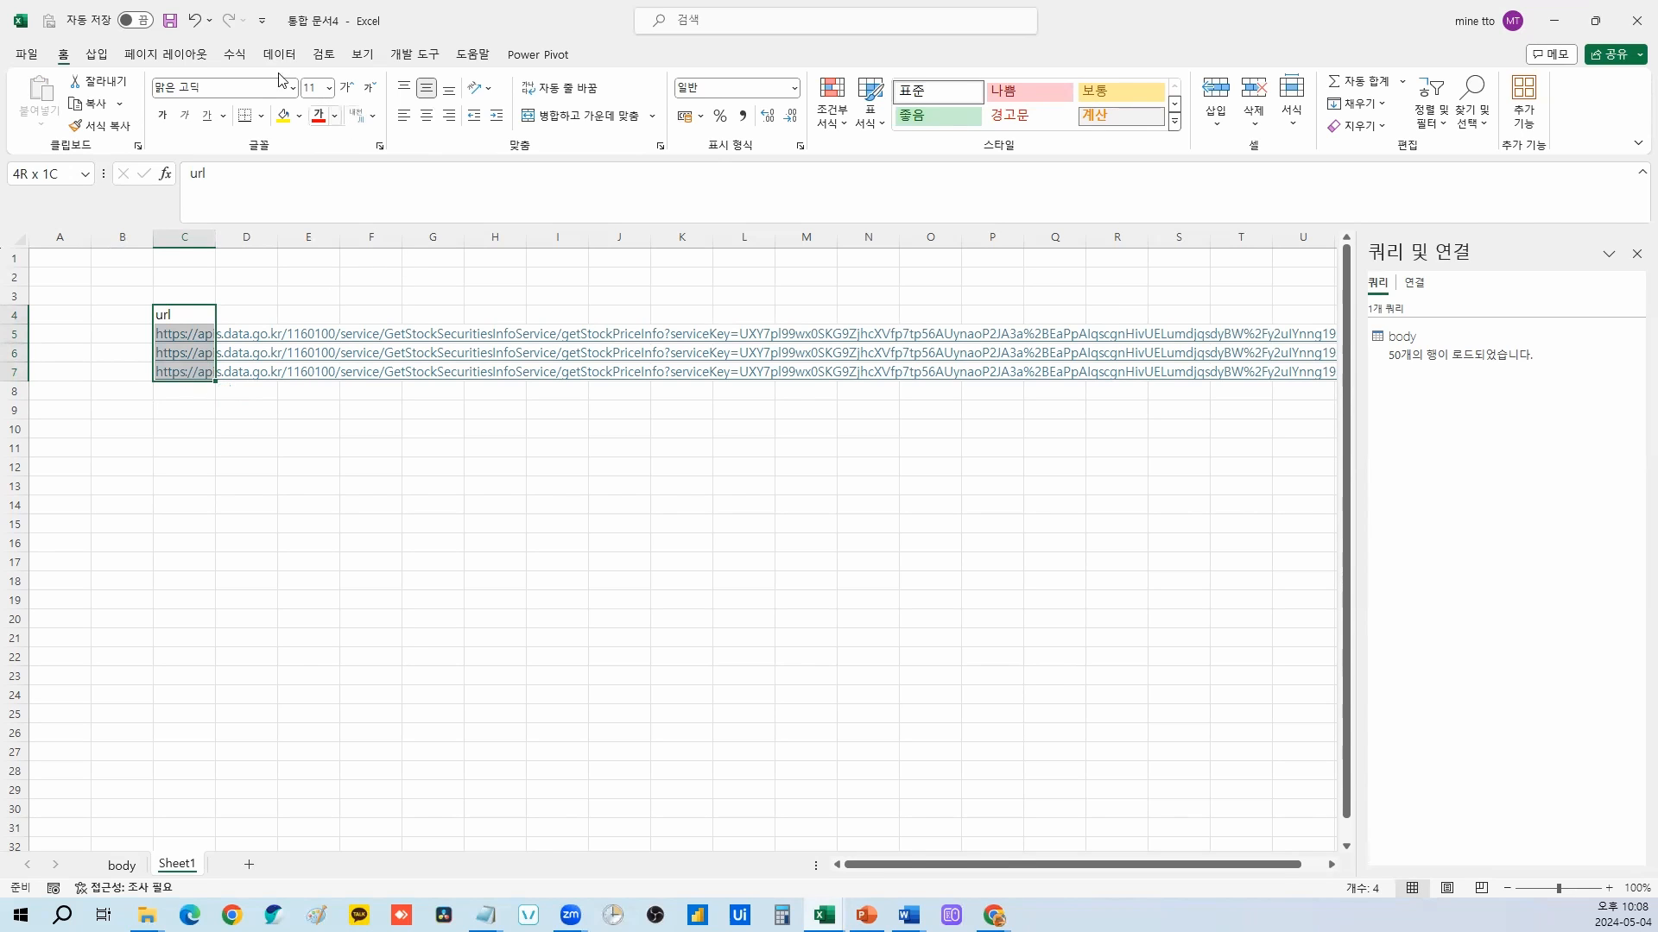
pyautogui.click(97, 54)
pyautogui.click(144, 97)
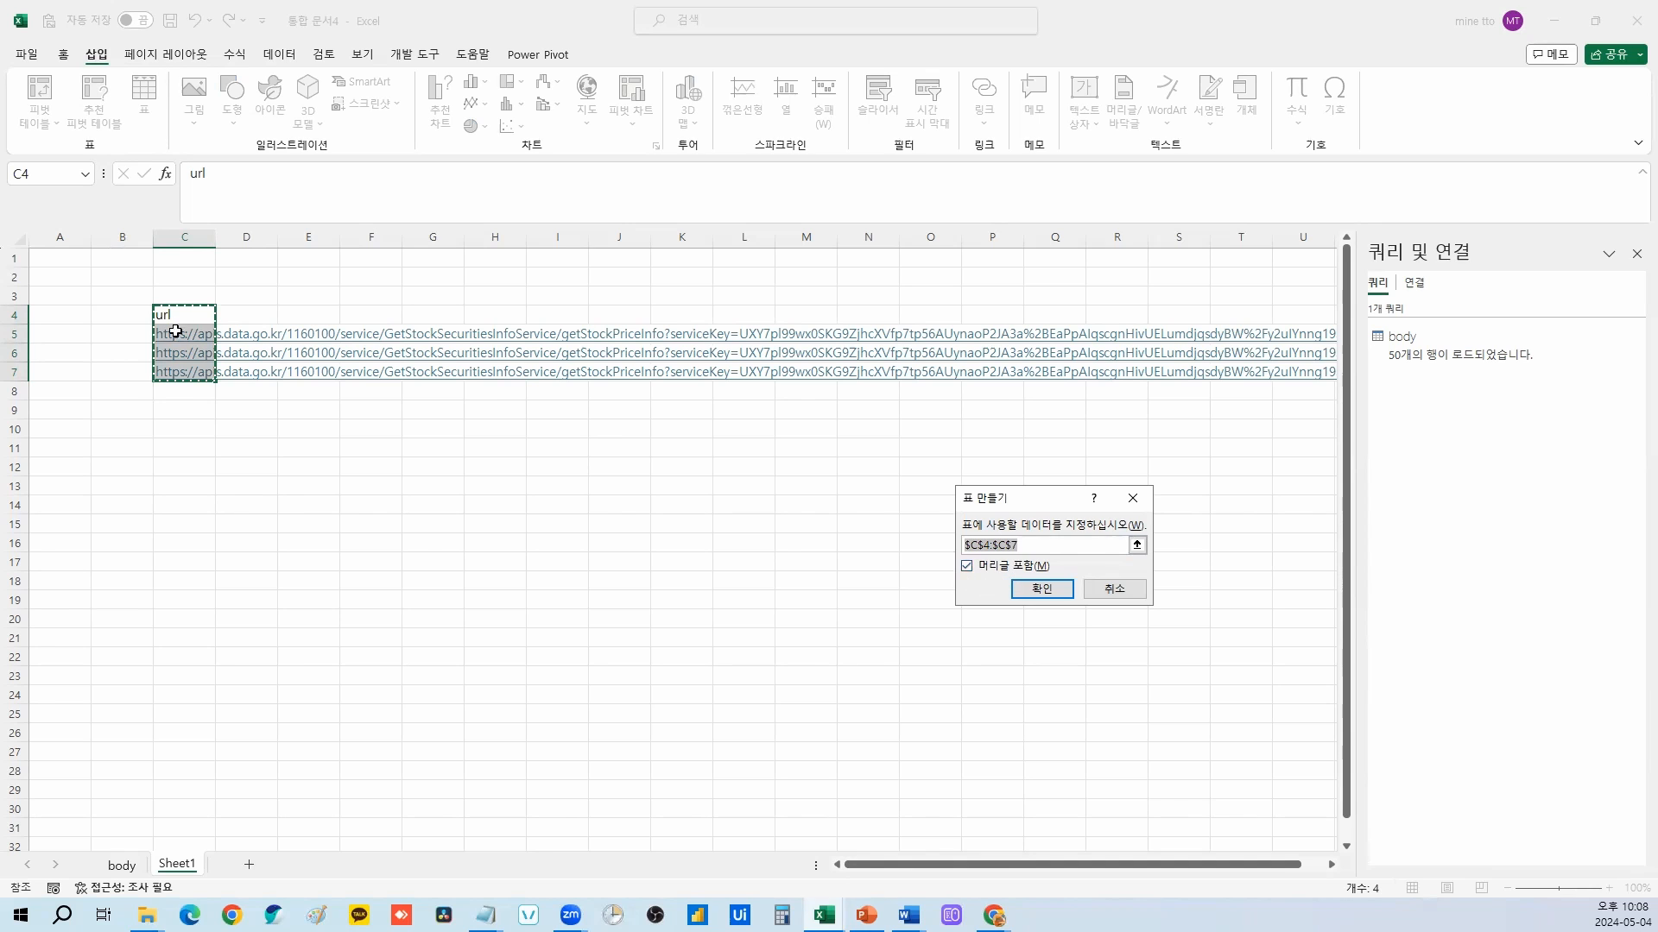
pyautogui.click(1042, 589)
pyautogui.click(284, 57)
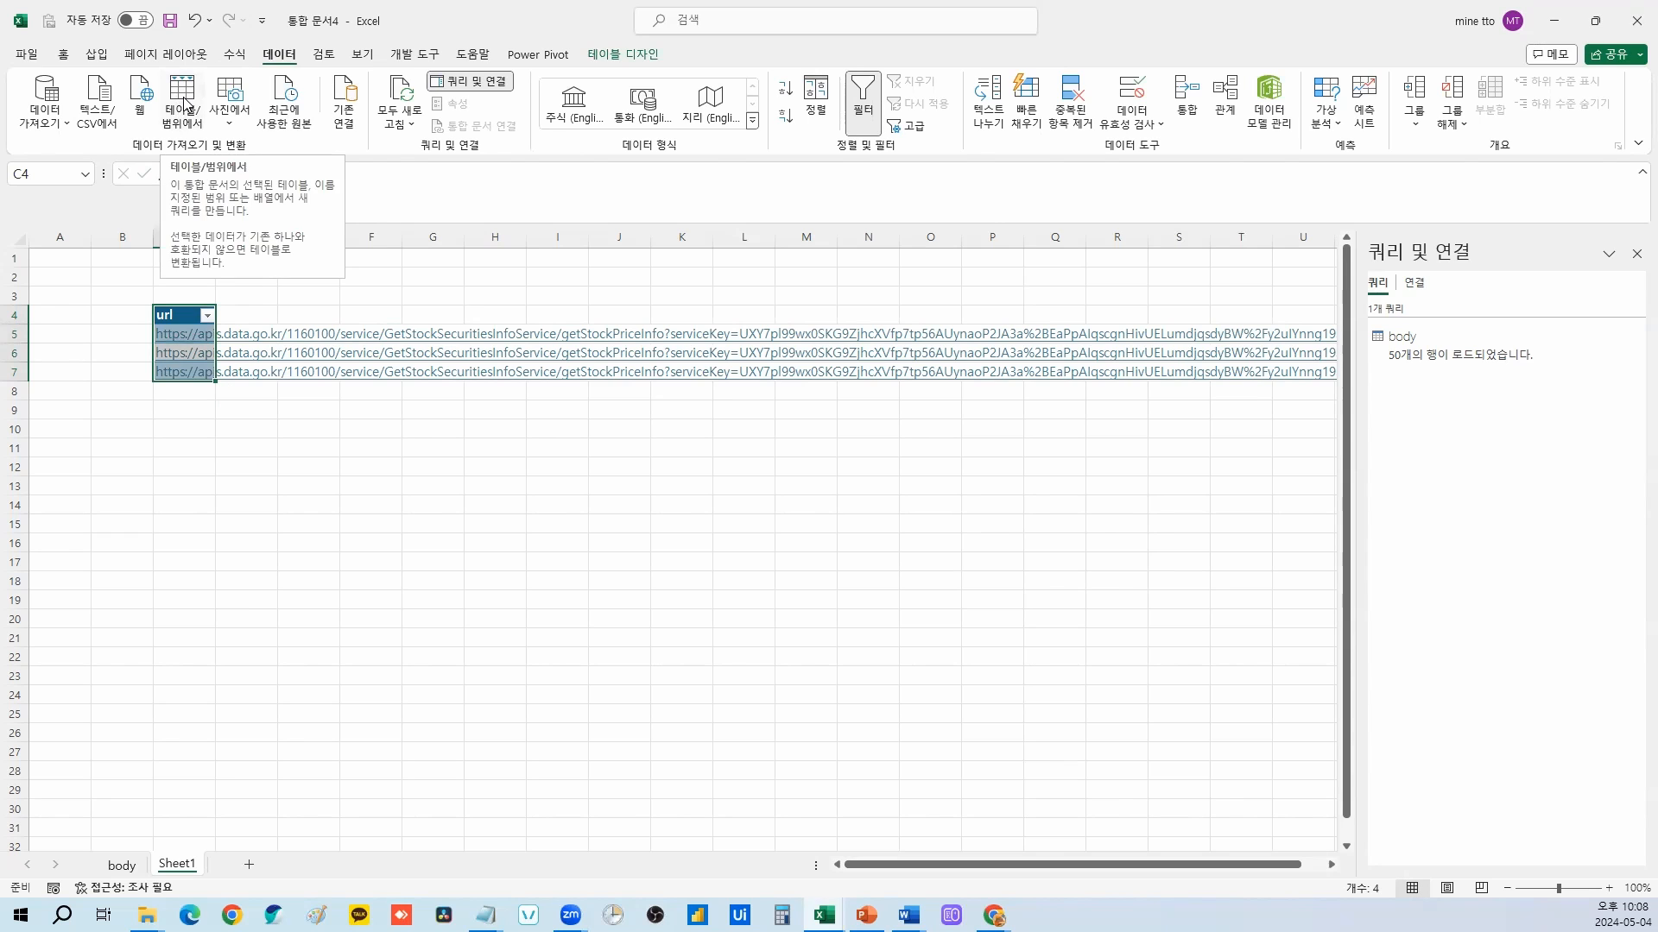
pyautogui.click(184, 104)
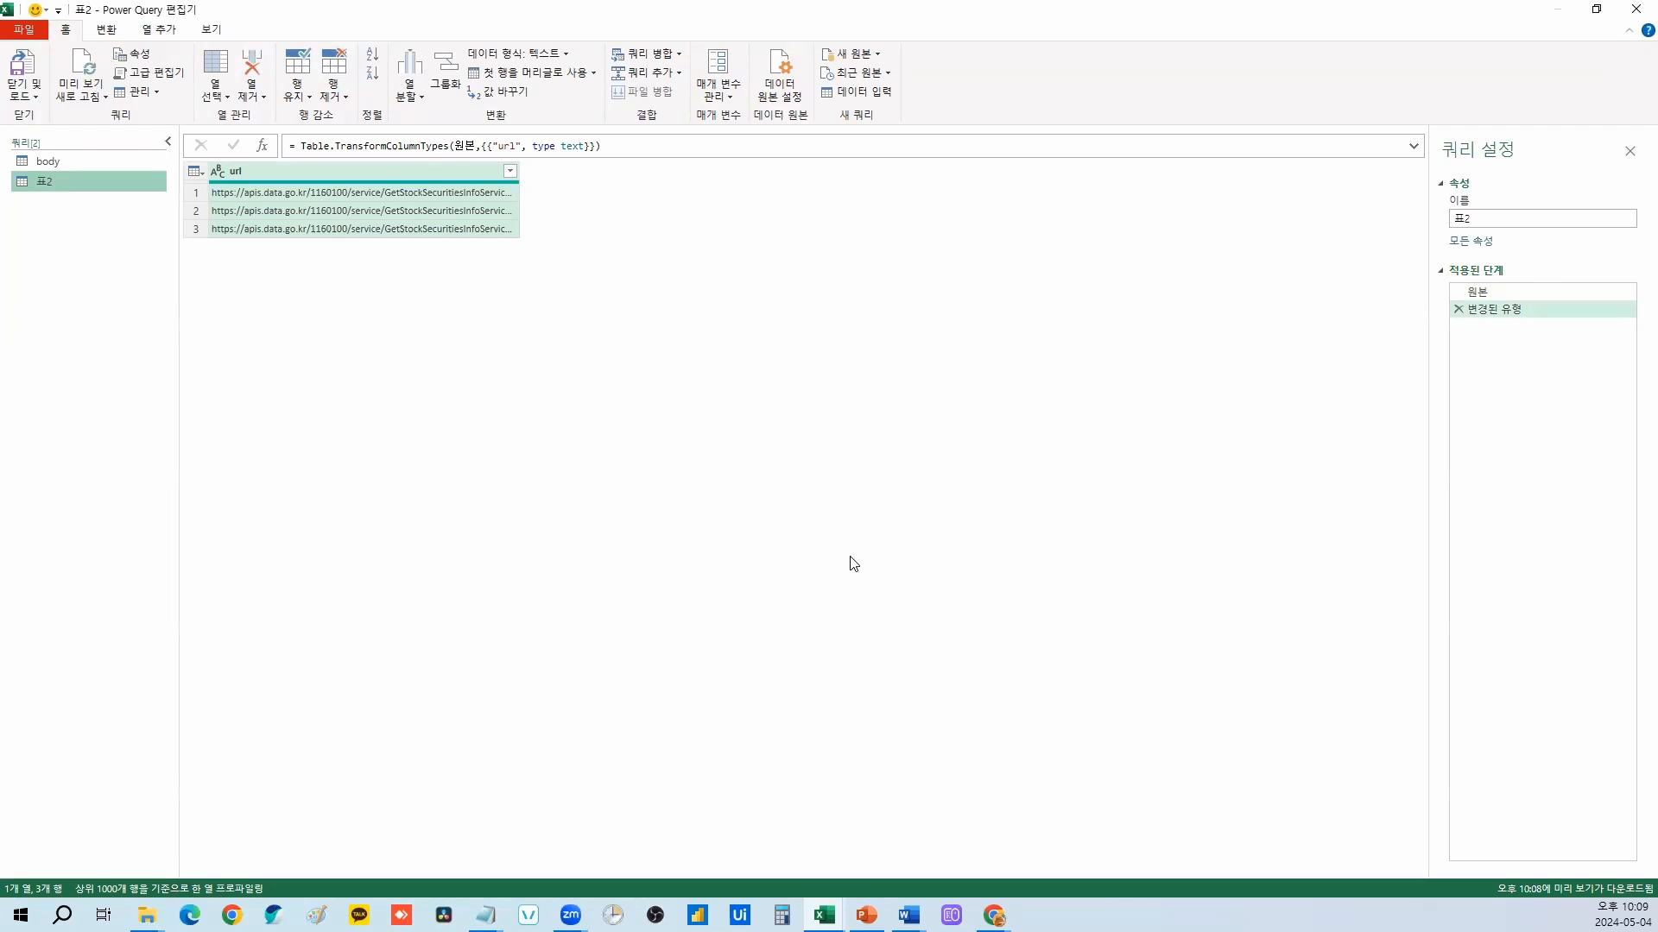
# Step: Examine the full request URL in each of the three rows, comparing their pageNo and likeSrtnCd parameters
pyautogui.click(483, 193)
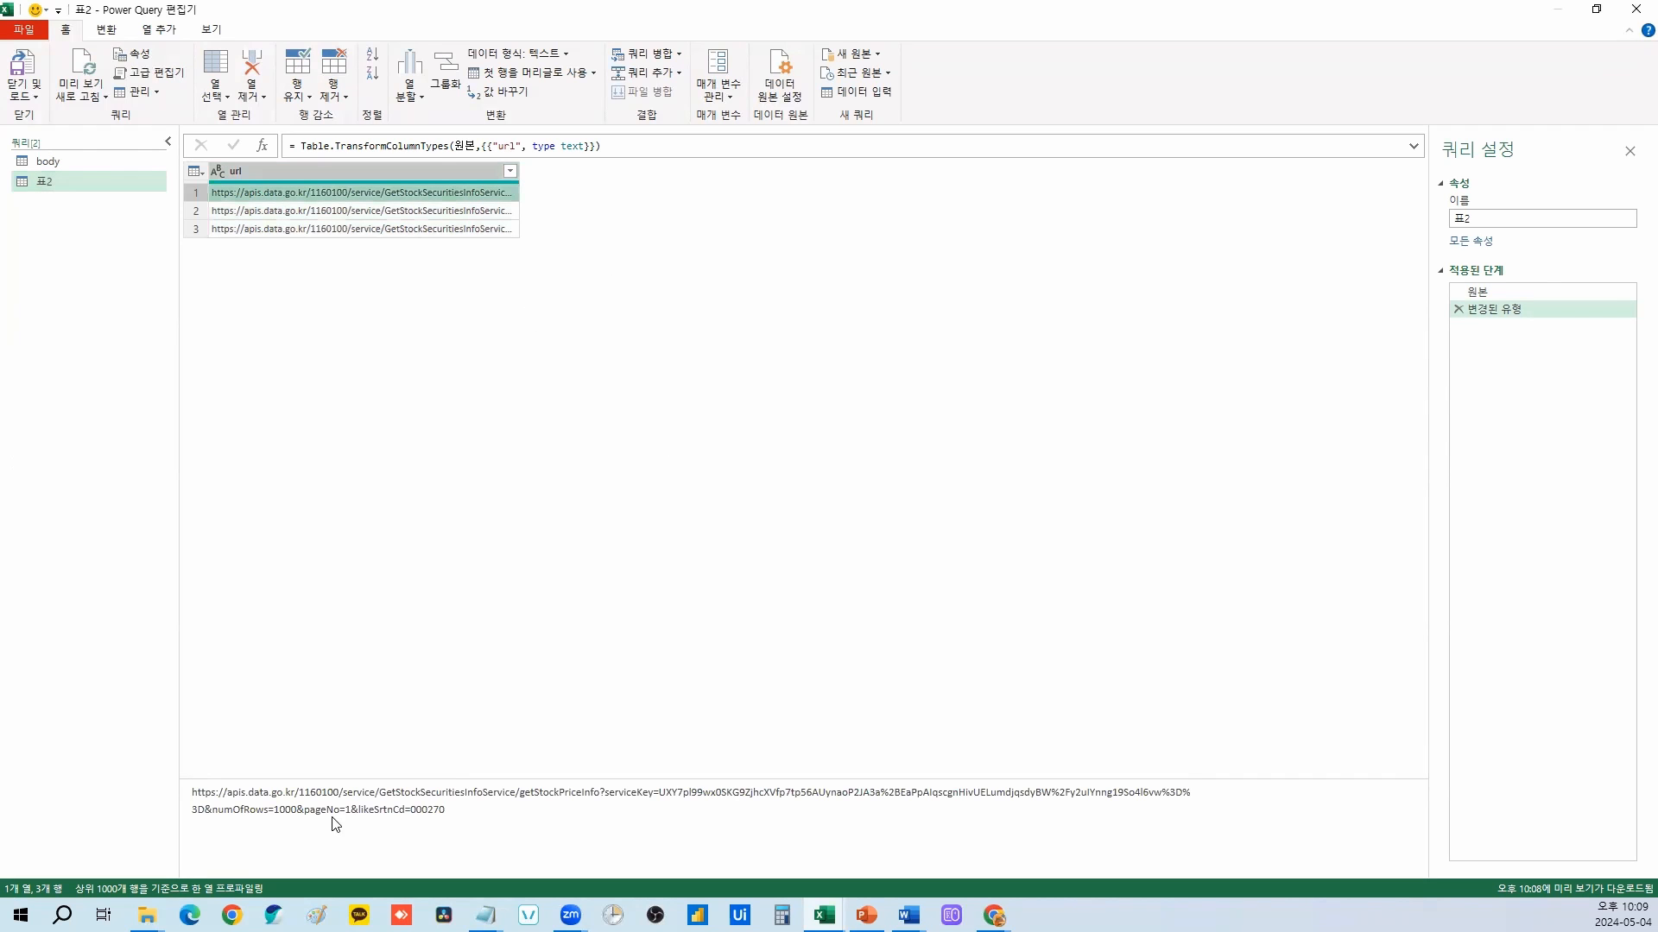
pyautogui.click(462, 210)
pyautogui.click(433, 225)
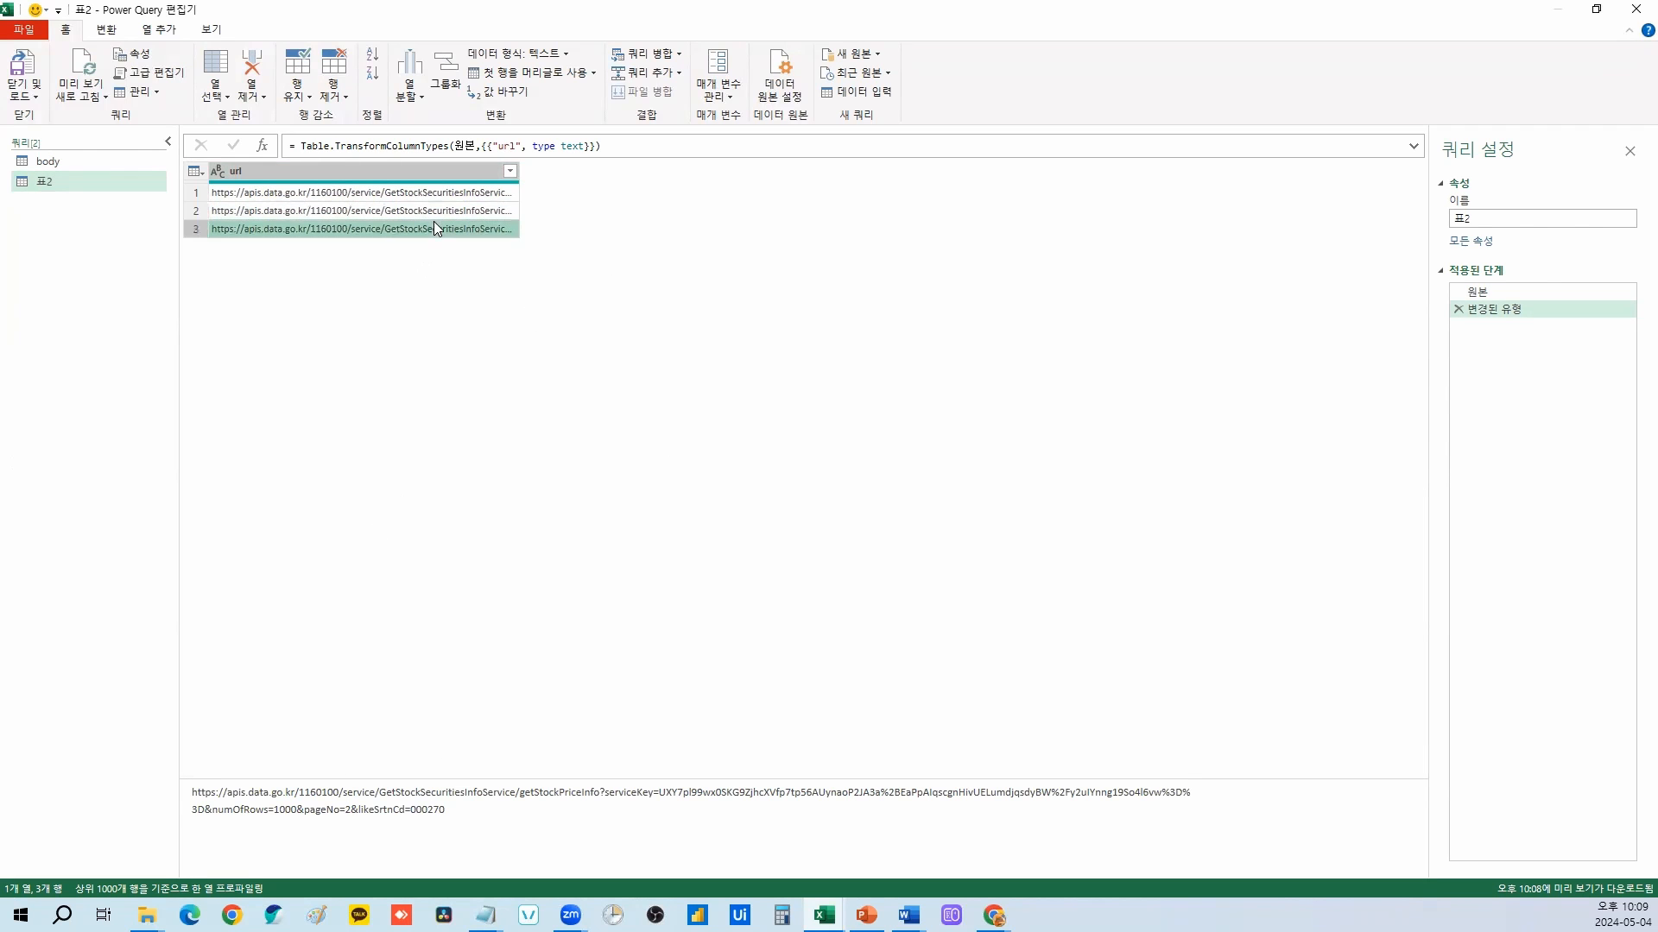
pyautogui.click(432, 207)
pyautogui.click(440, 195)
pyautogui.click(446, 214)
pyautogui.click(449, 227)
pyautogui.click(455, 196)
pyautogui.click(459, 211)
pyautogui.click(462, 228)
pyautogui.click(466, 197)
pyautogui.click(464, 212)
pyautogui.click(468, 230)
pyautogui.click(448, 195)
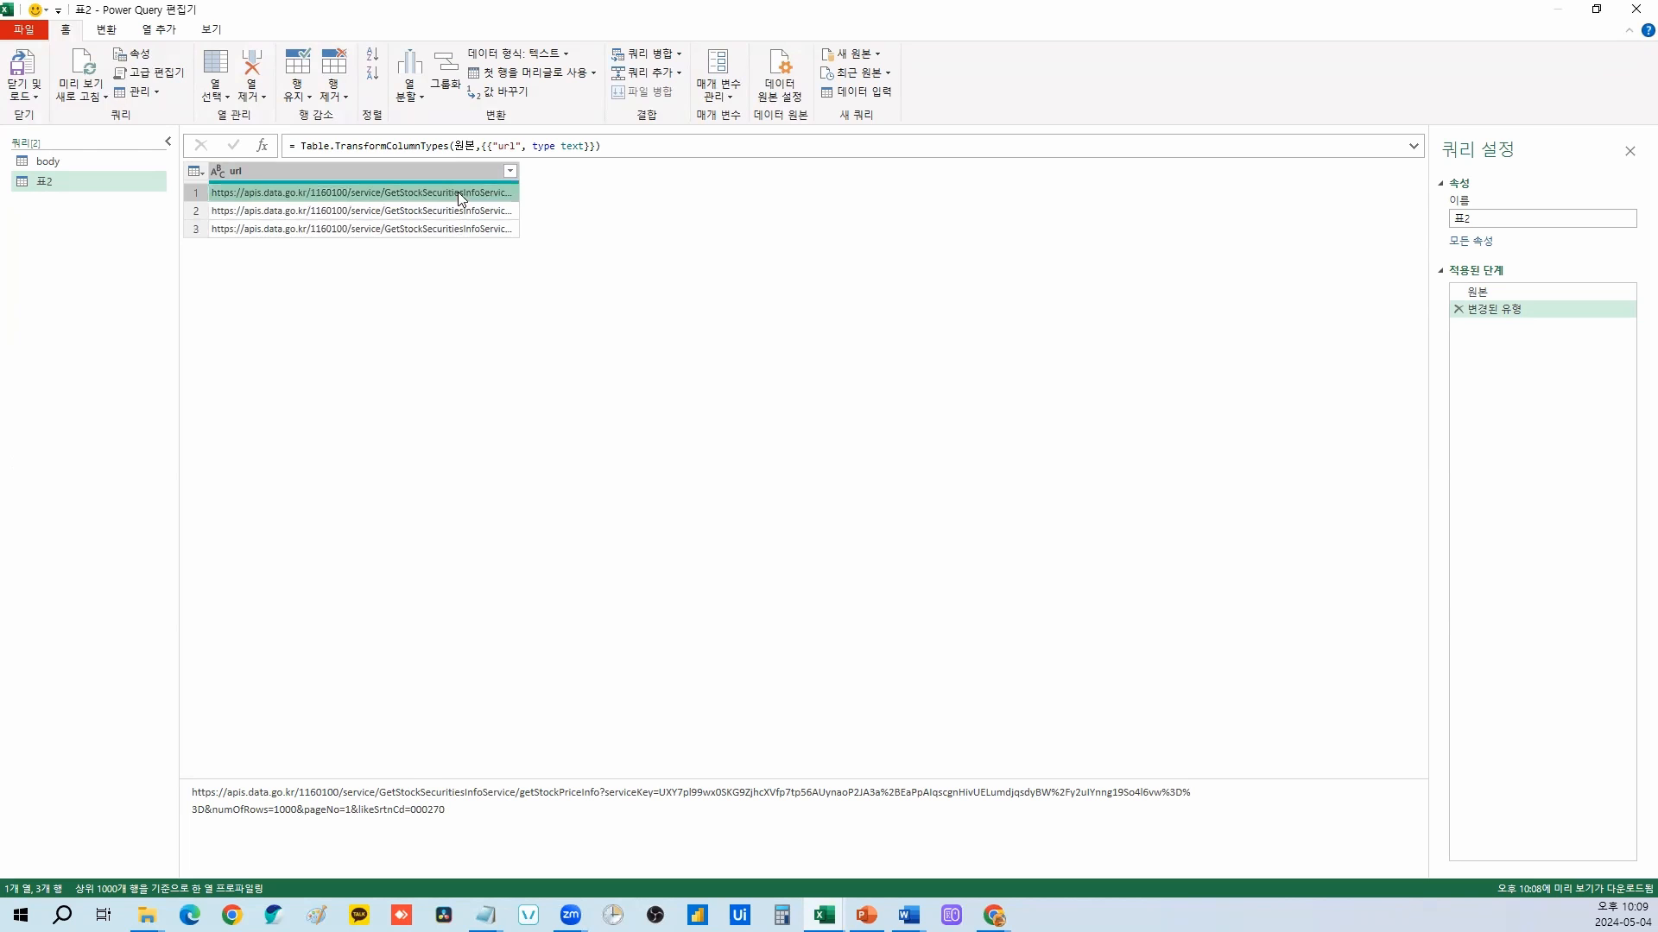
pyautogui.click(498, 215)
pyautogui.click(498, 233)
pyautogui.click(499, 210)
pyautogui.click(496, 231)
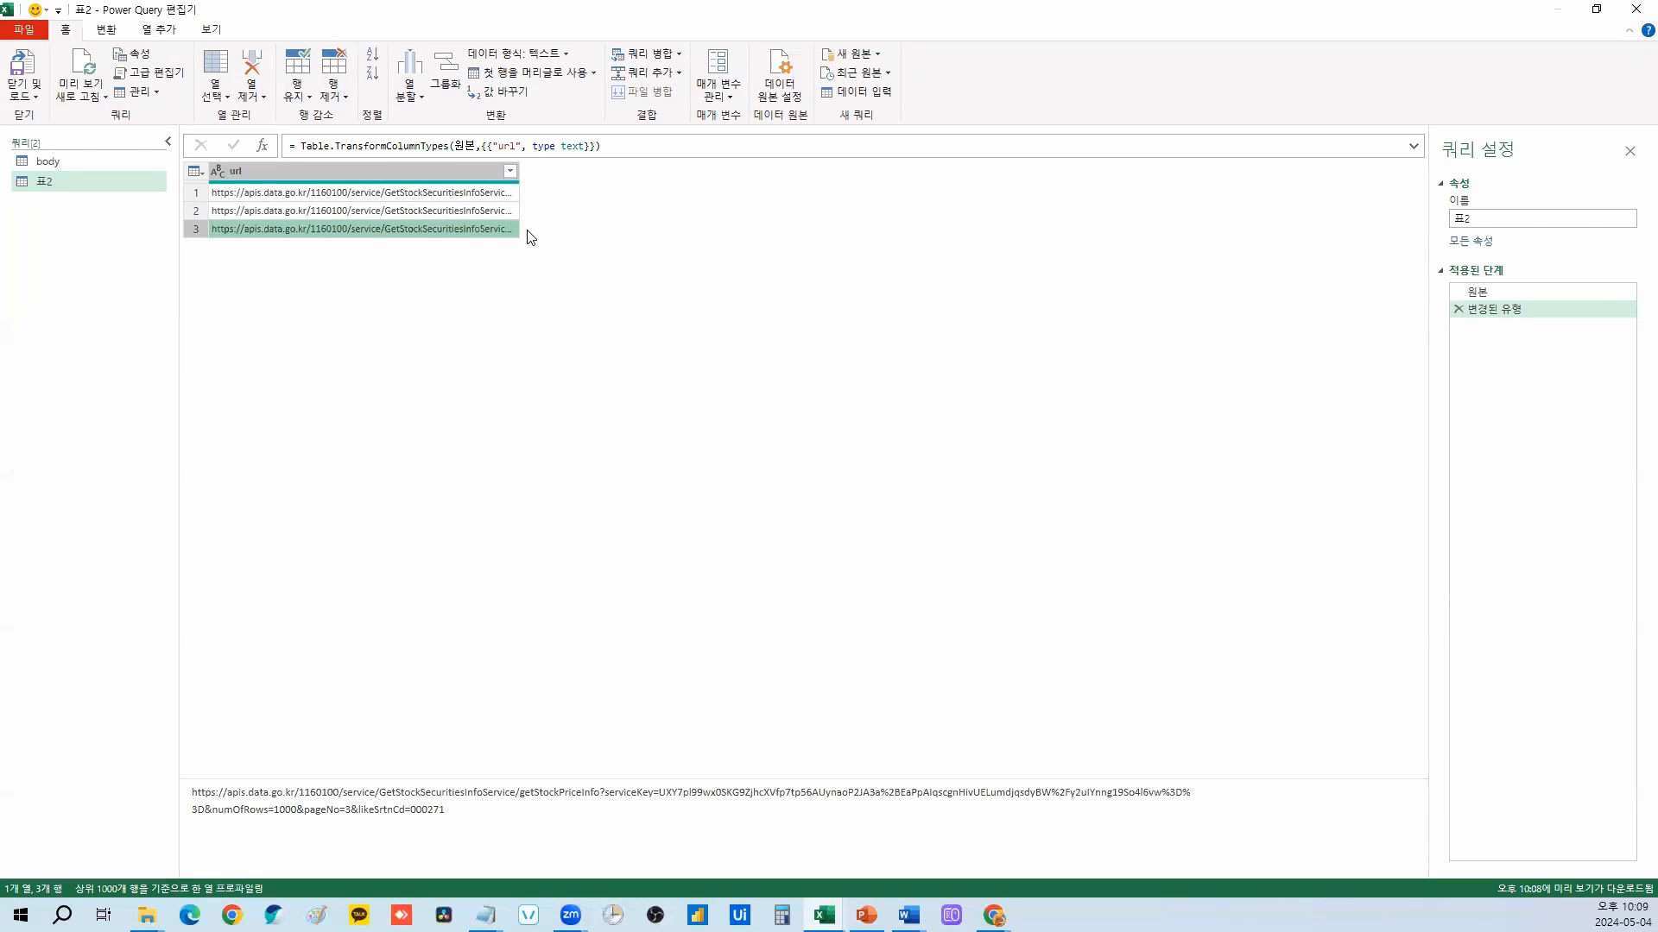
# Step: Create a new parameter with the first row's API request URL, including its service key, as the current value
pyautogui.click(507, 200)
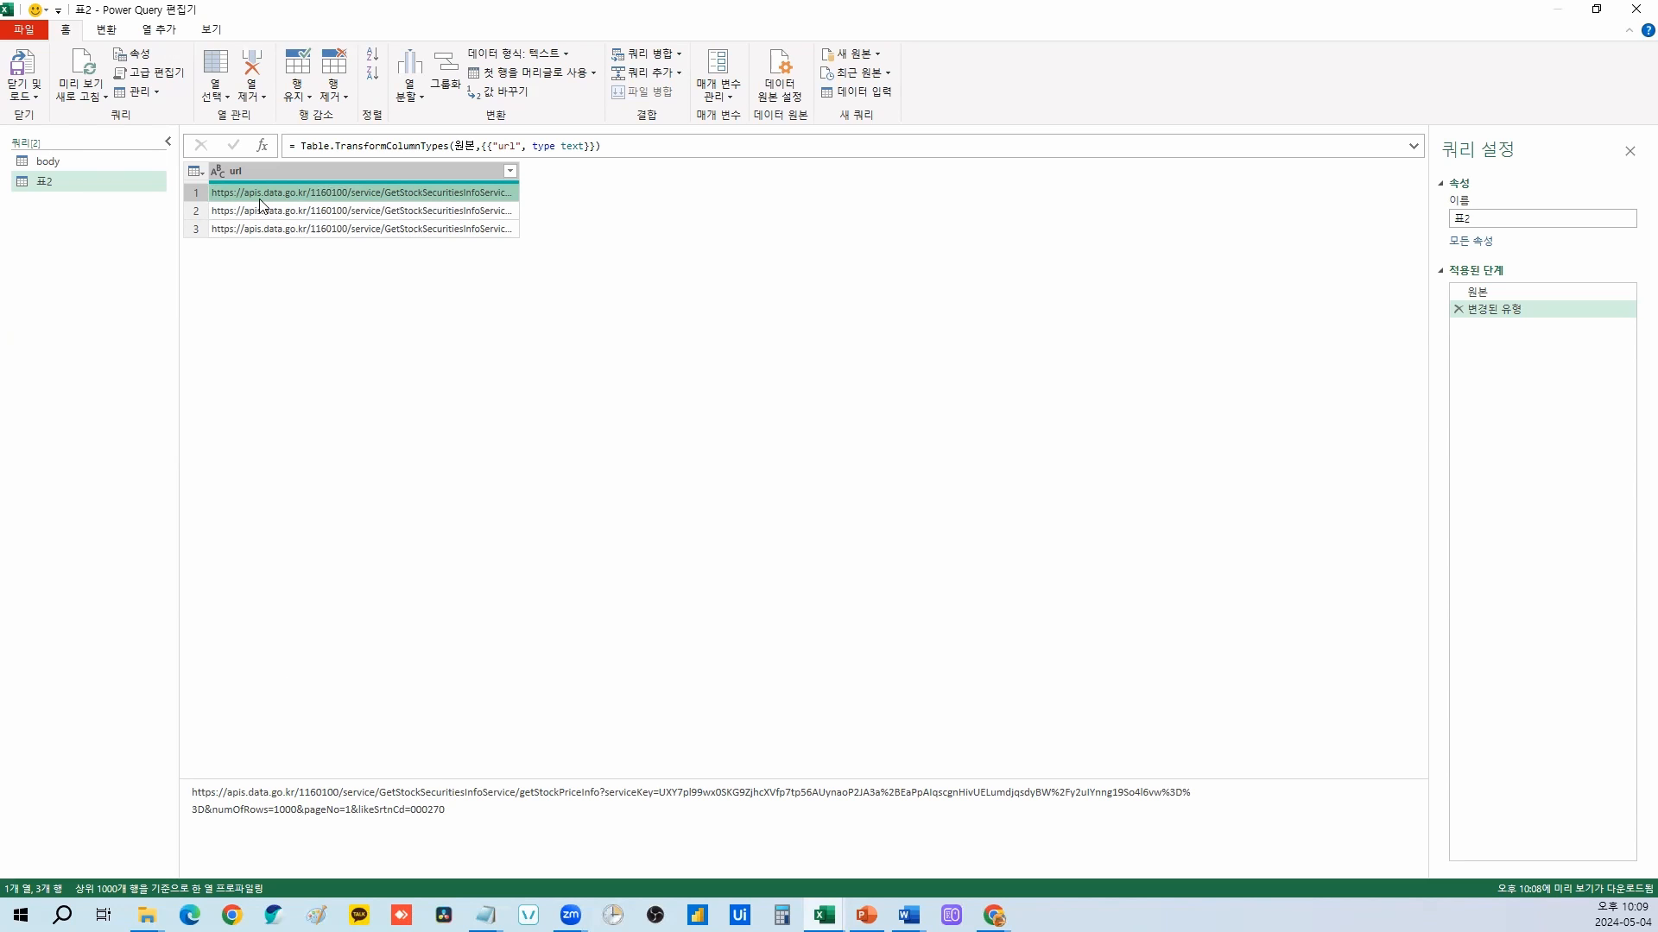
pyautogui.click(710, 97)
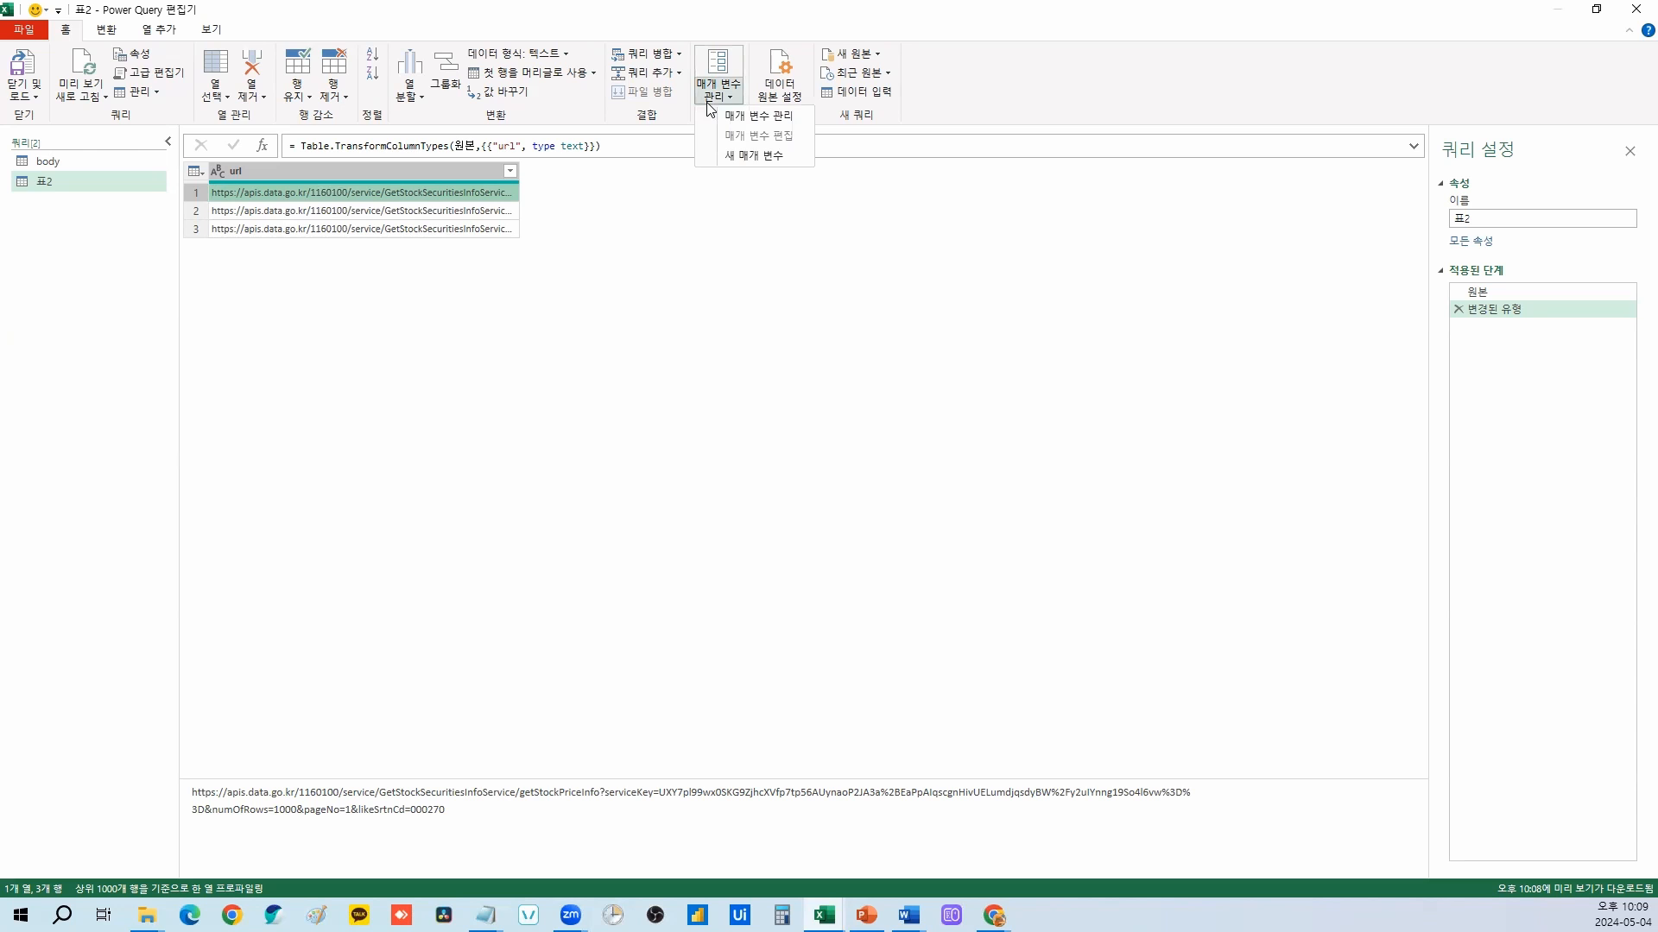
pyautogui.click(744, 157)
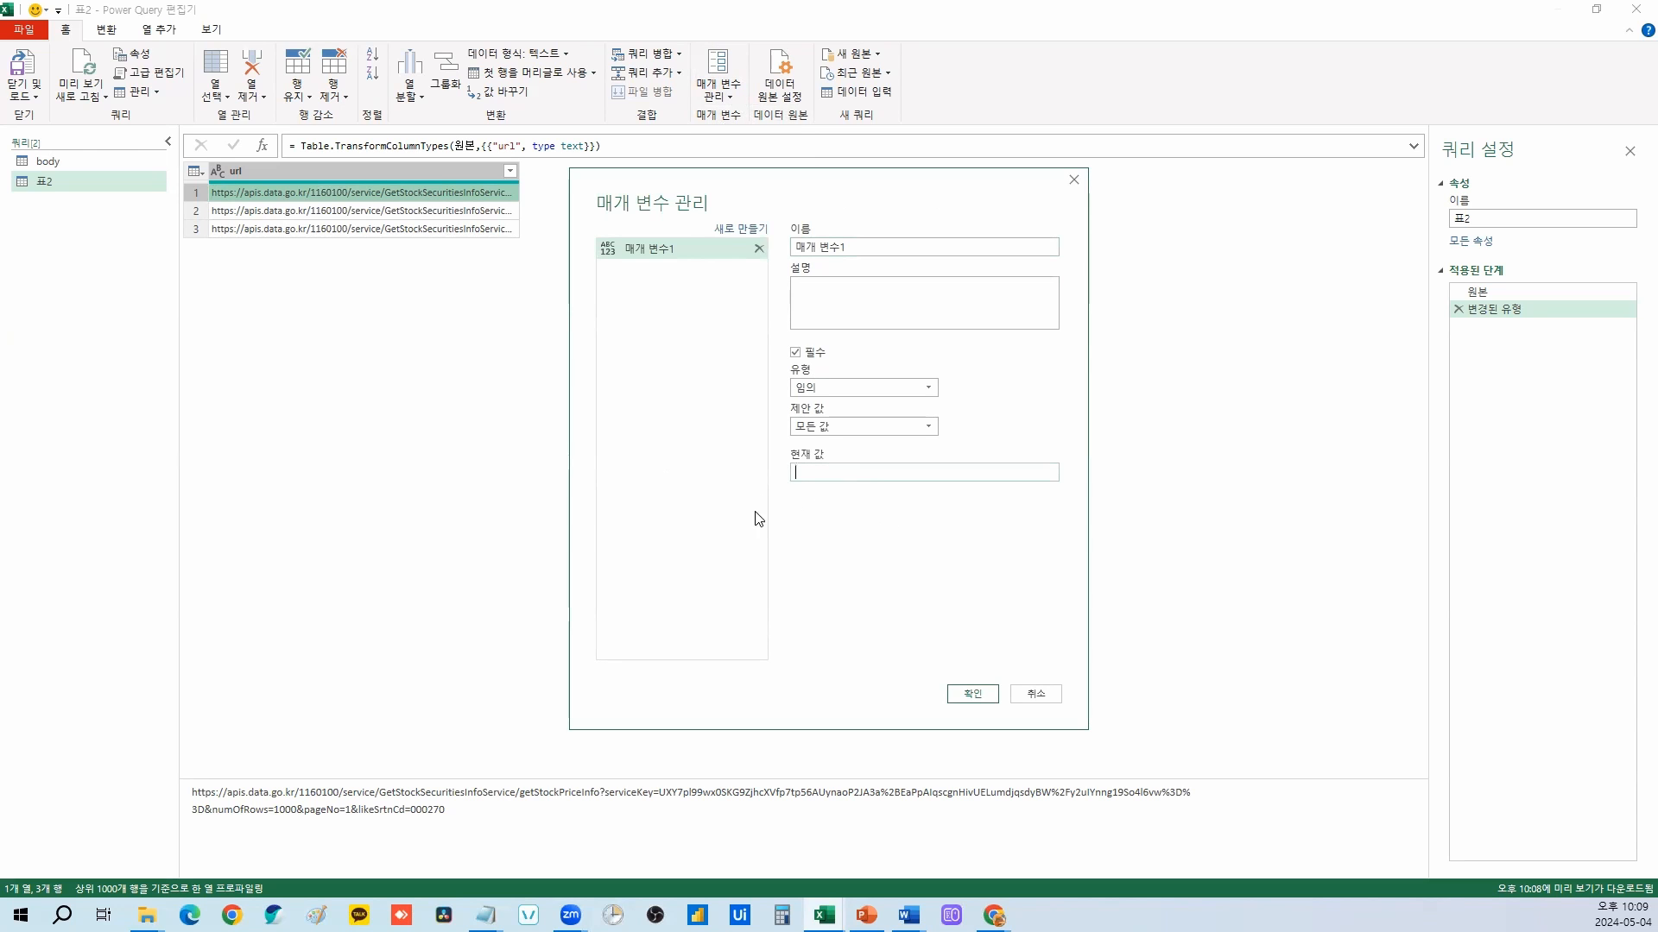
pyautogui.hotkey('ctrl', 'v')
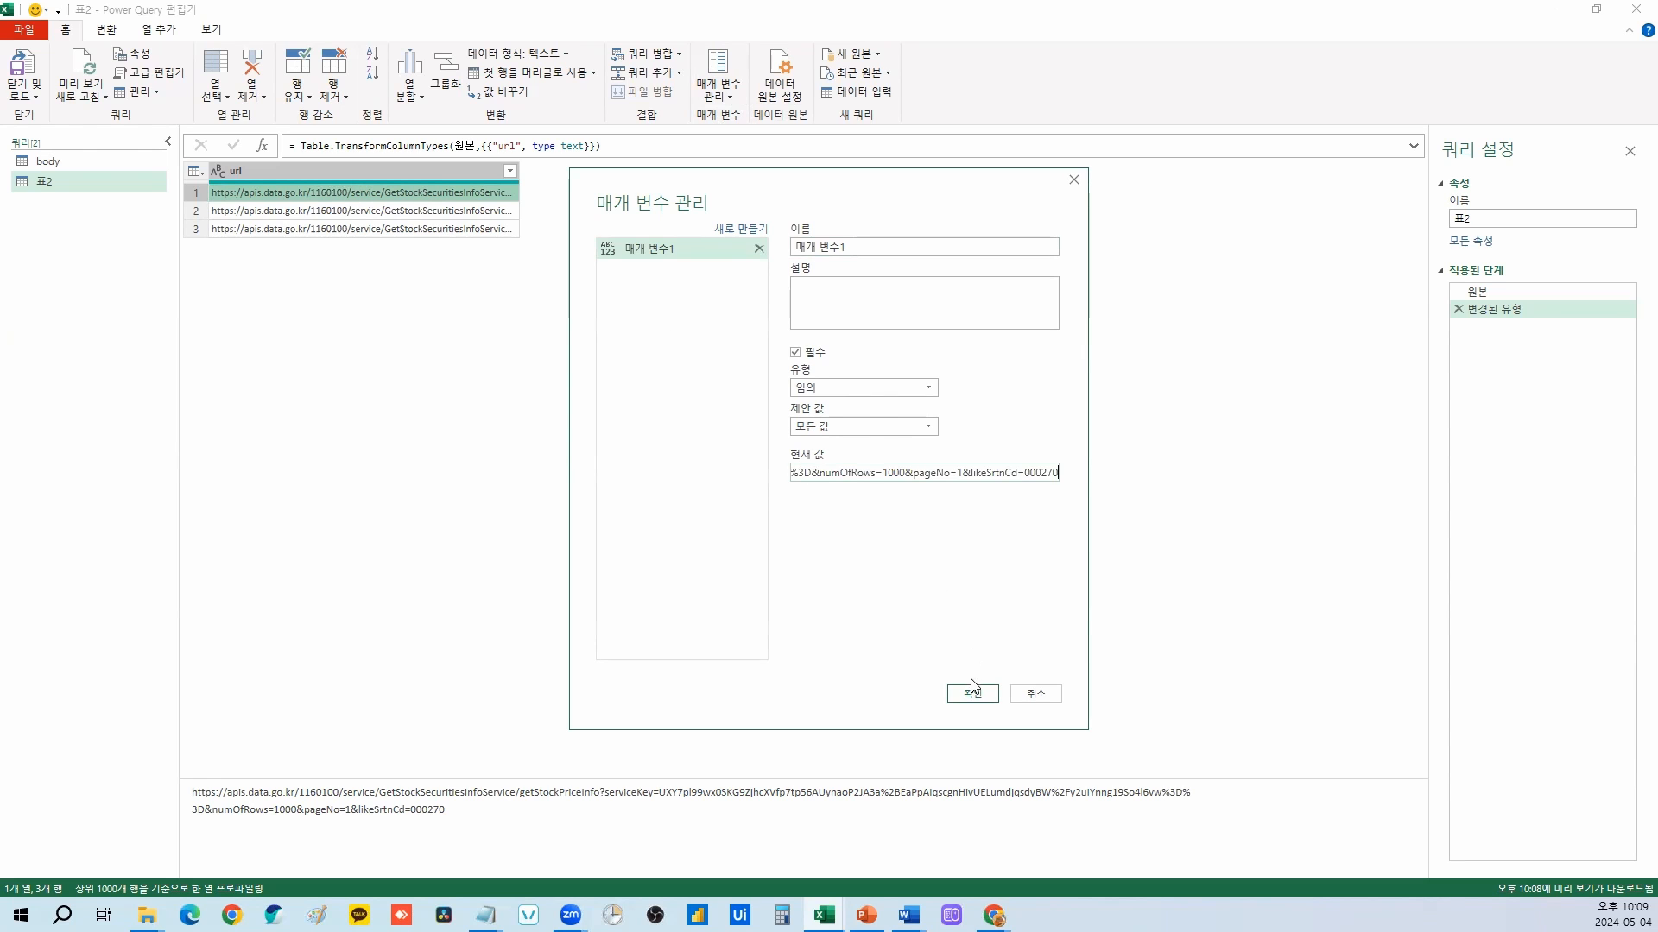
pyautogui.click(972, 694)
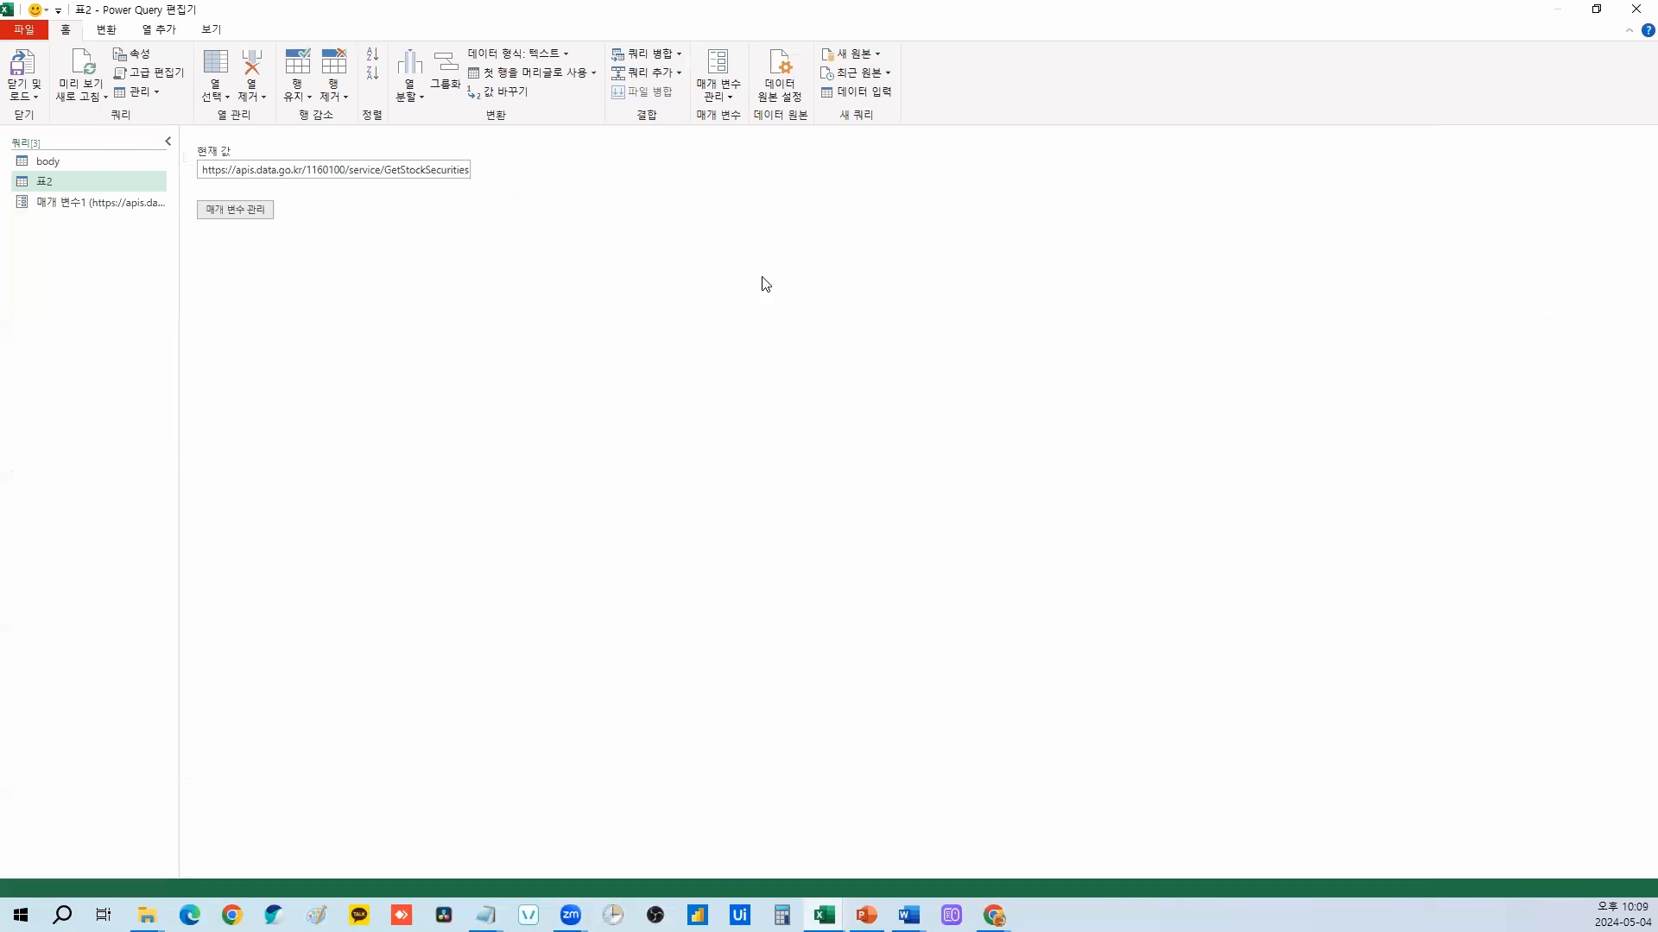
pyautogui.moveTo(201, 170); pyautogui.dragTo(568, 187)
pyautogui.click(313, 169)
pyautogui.moveTo(464, 168); pyautogui.dragTo(149, 165)
pyautogui.click(346, 171)
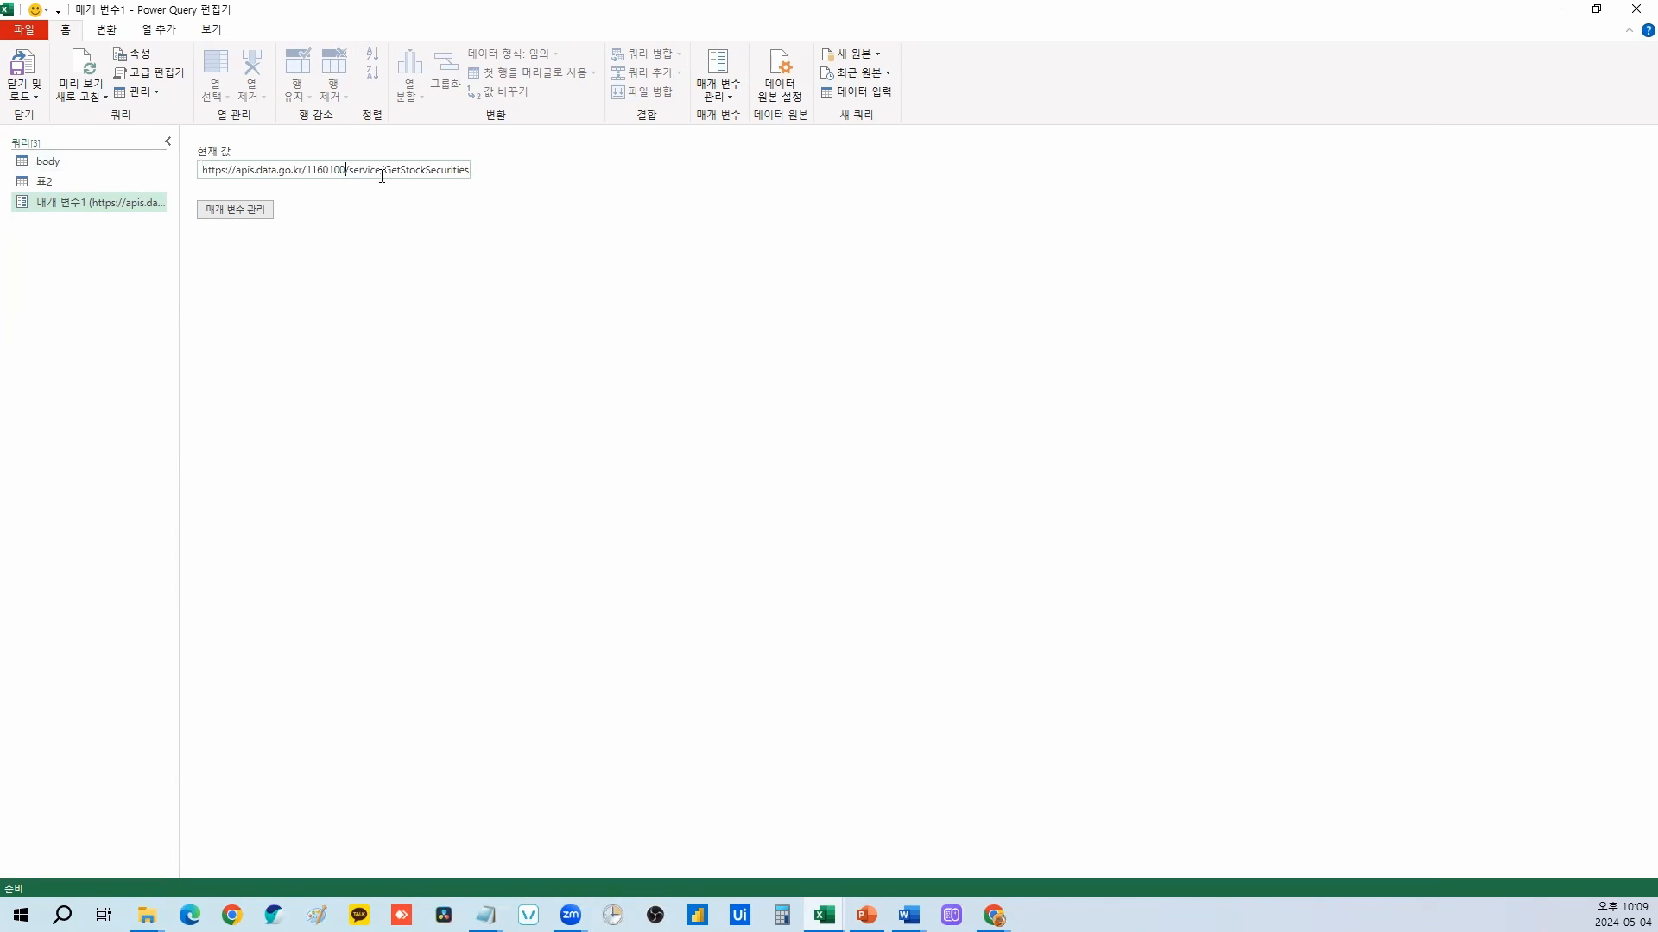
# Step: Add a new web data source that uses the parameter 매개 변수1 as its URL and load the body table
pyautogui.click(877, 55)
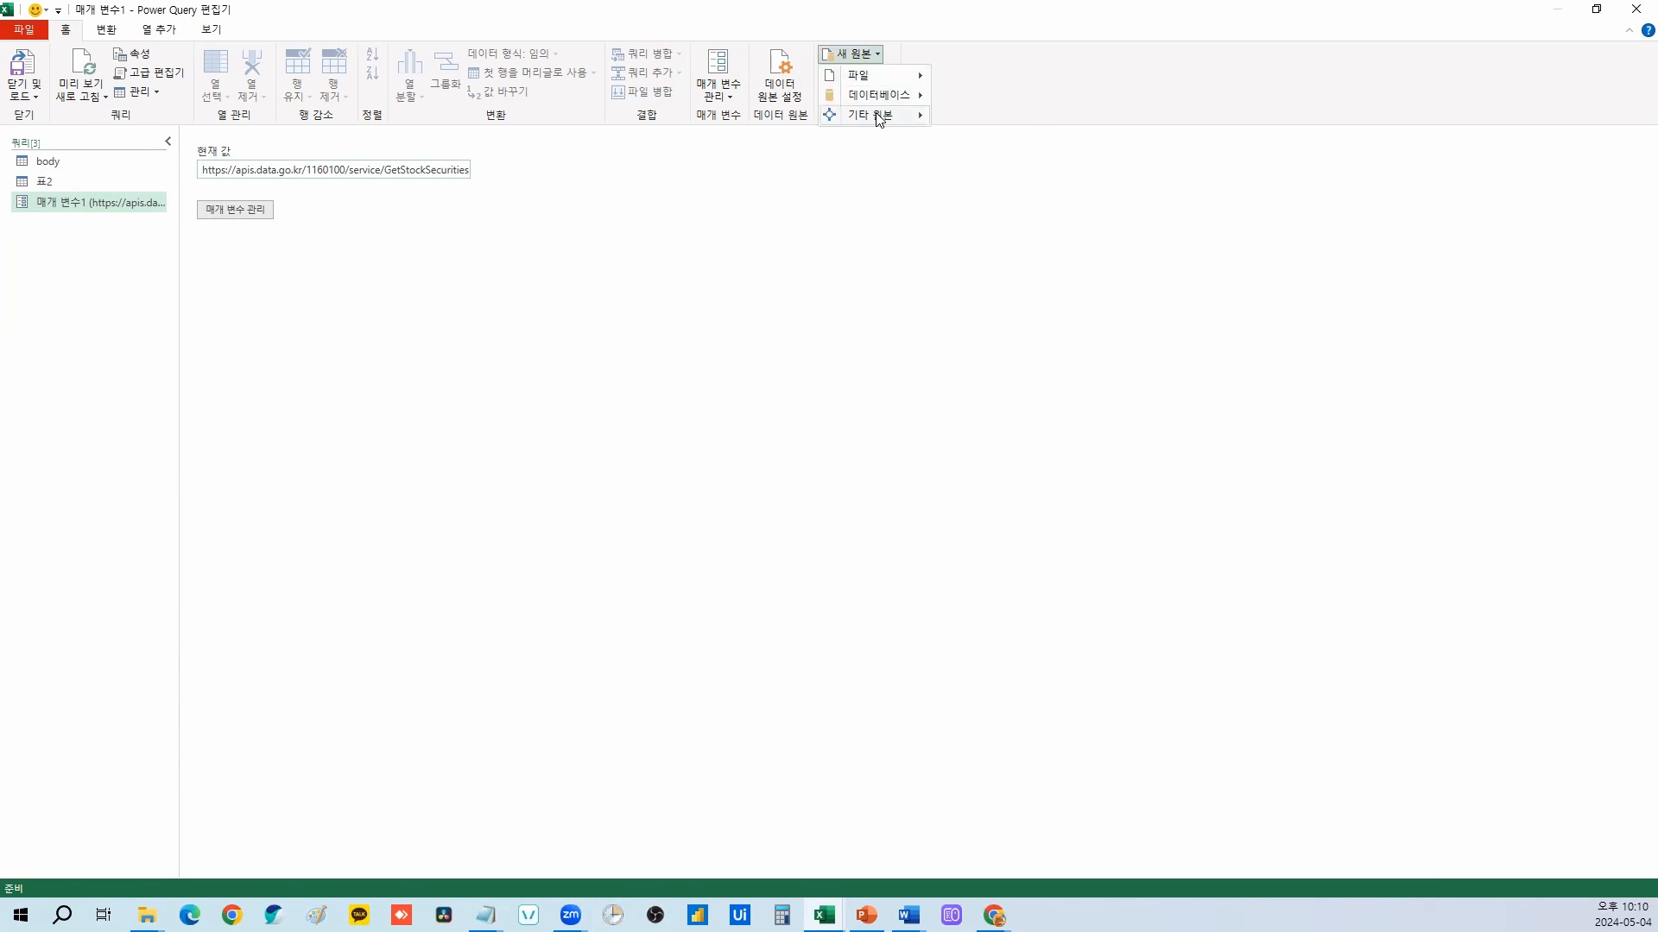
pyautogui.moveTo(877, 115)
pyautogui.click(1001, 128)
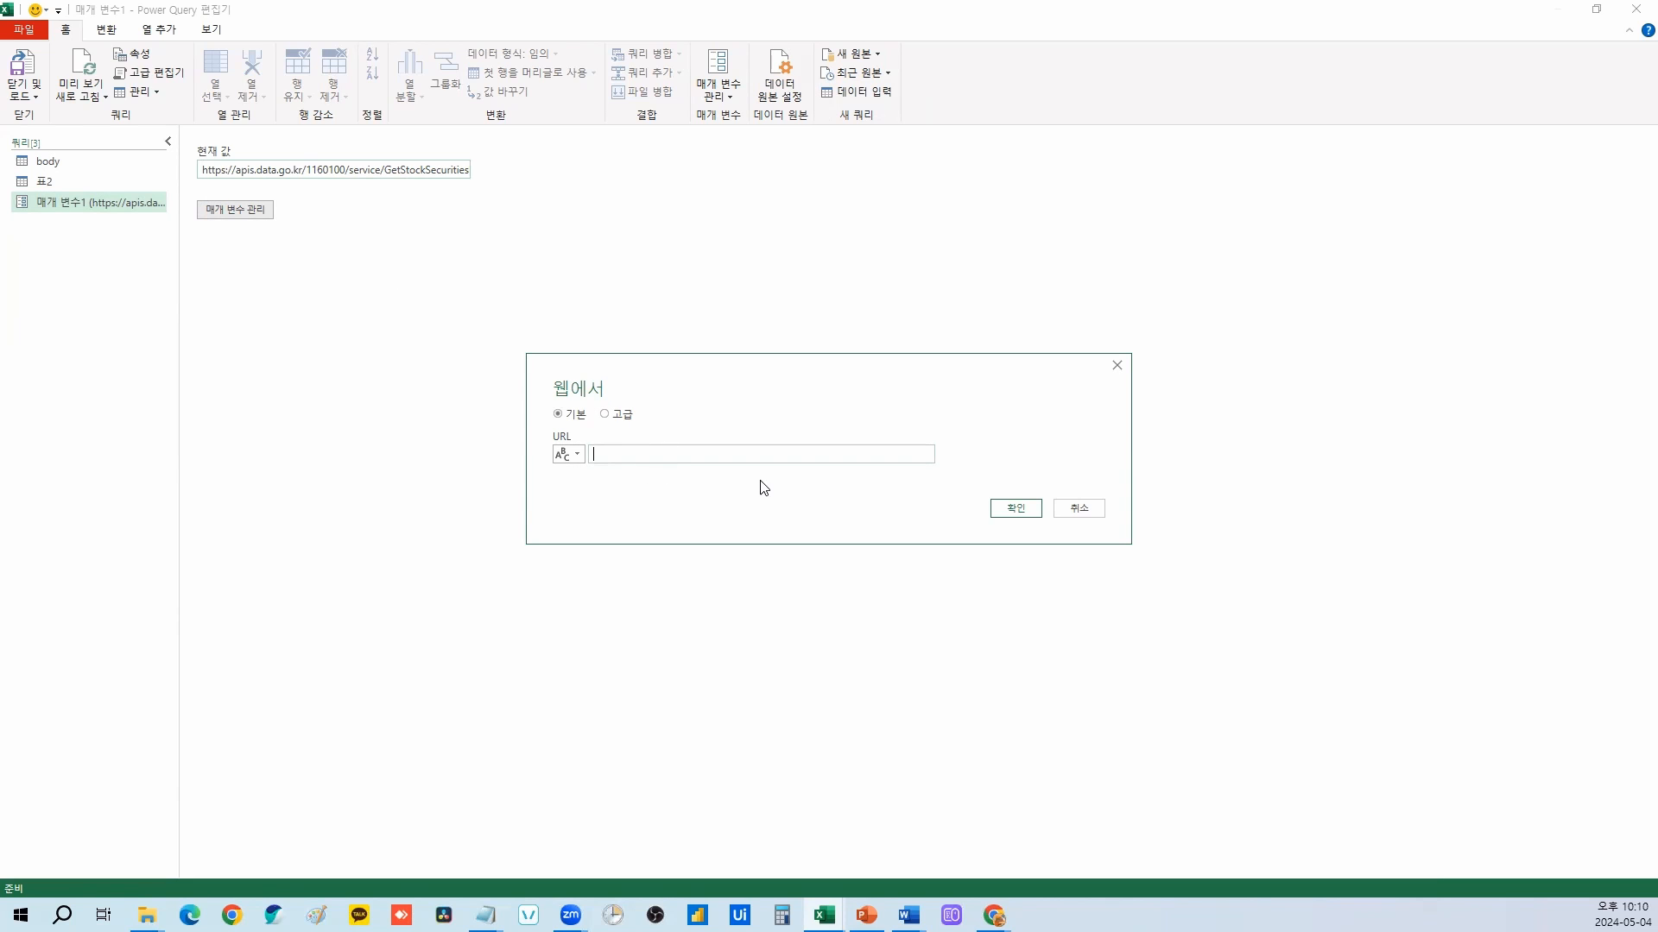
pyautogui.click(575, 454)
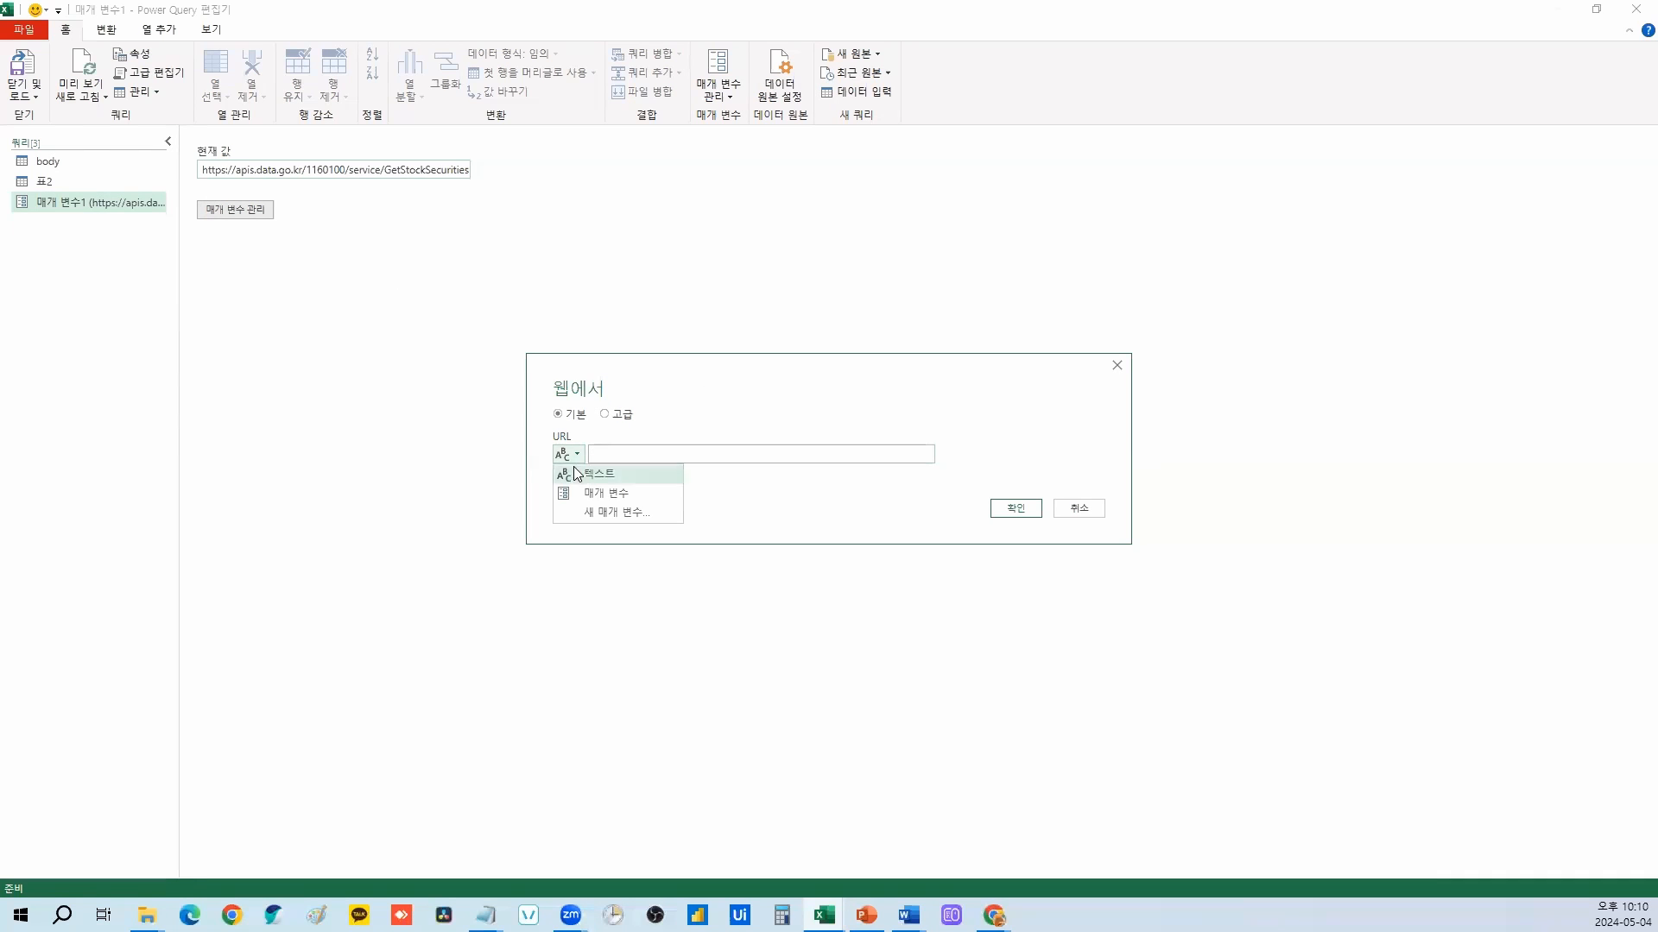
pyautogui.click(607, 493)
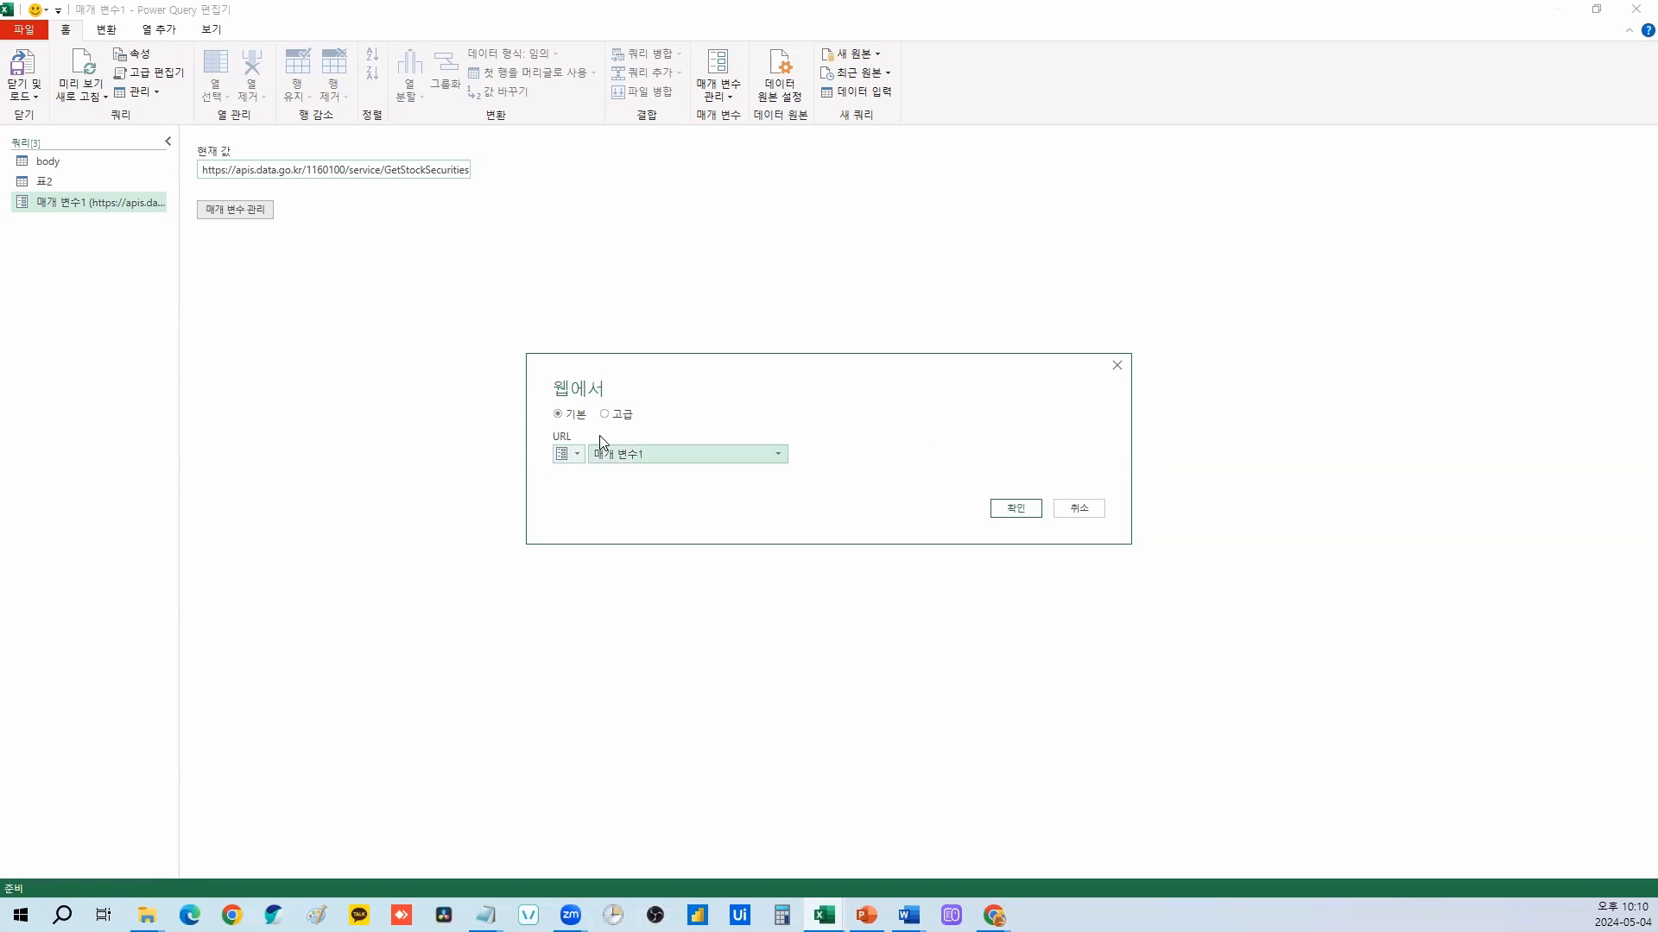
pyautogui.click(1003, 509)
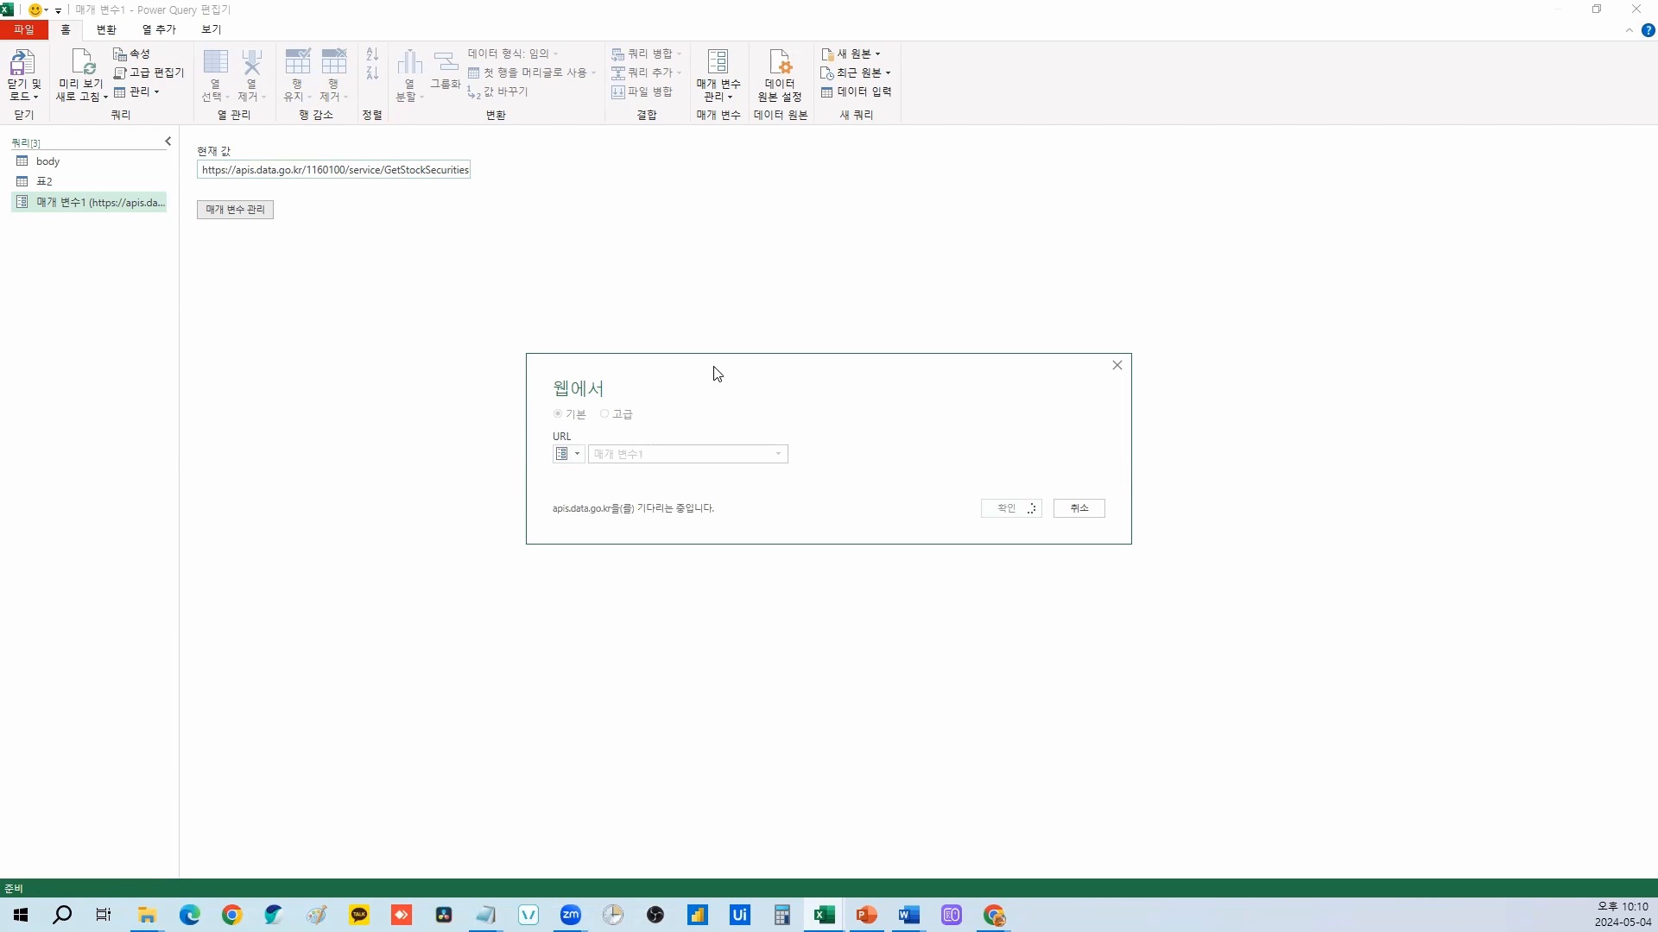
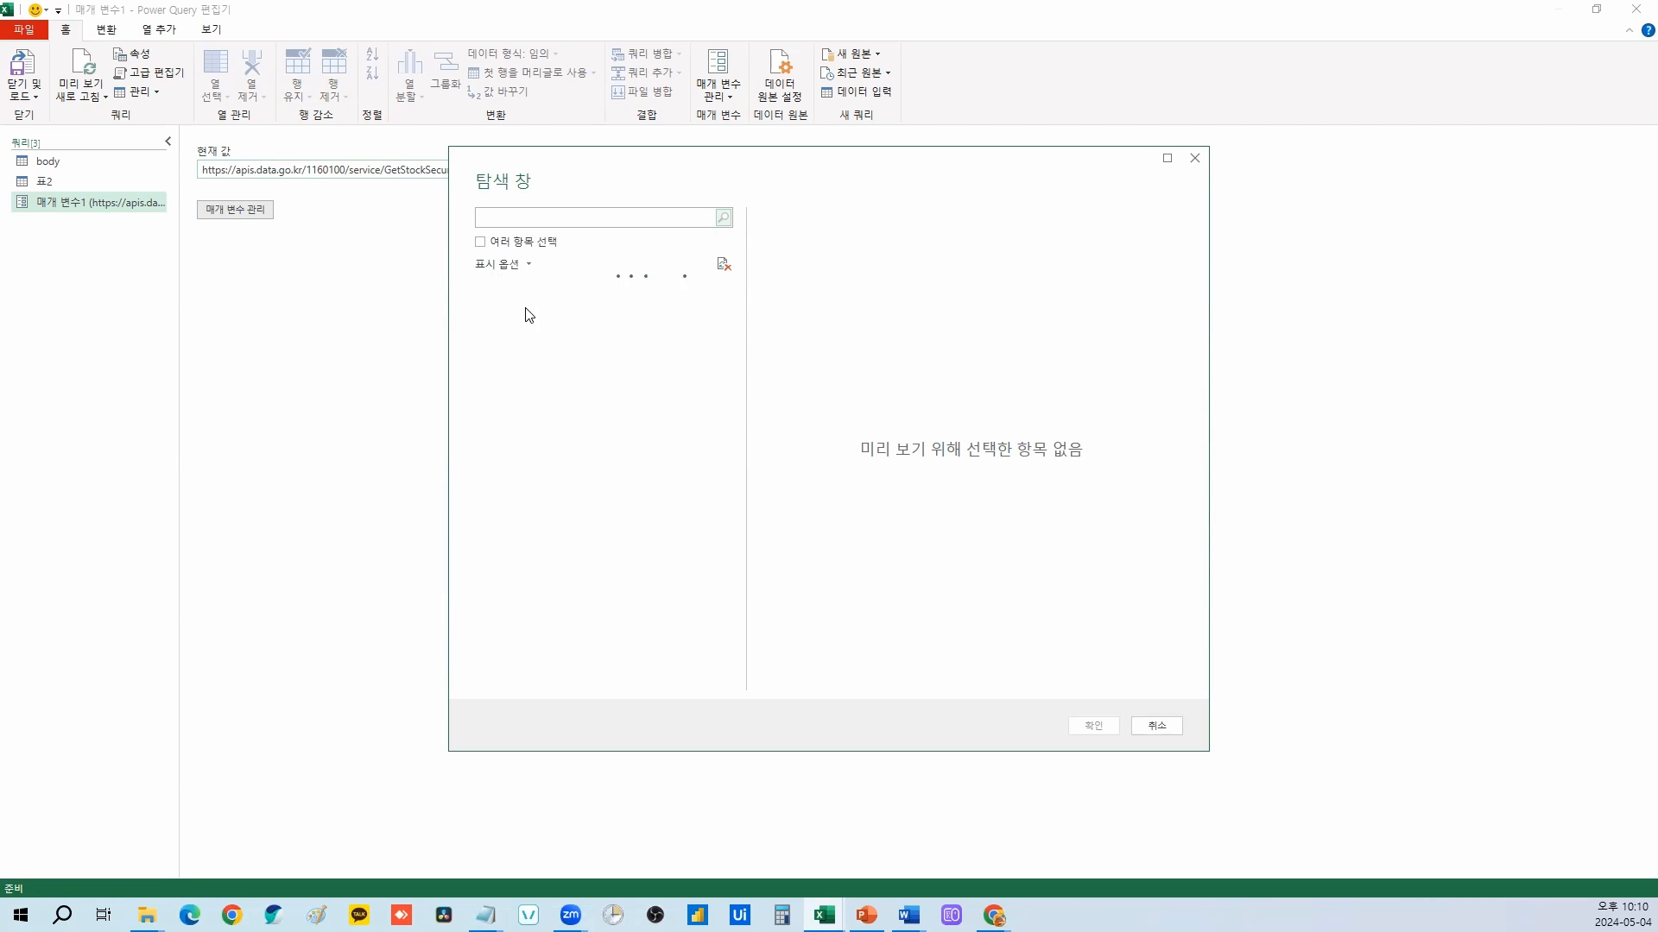
pyautogui.click(545, 322)
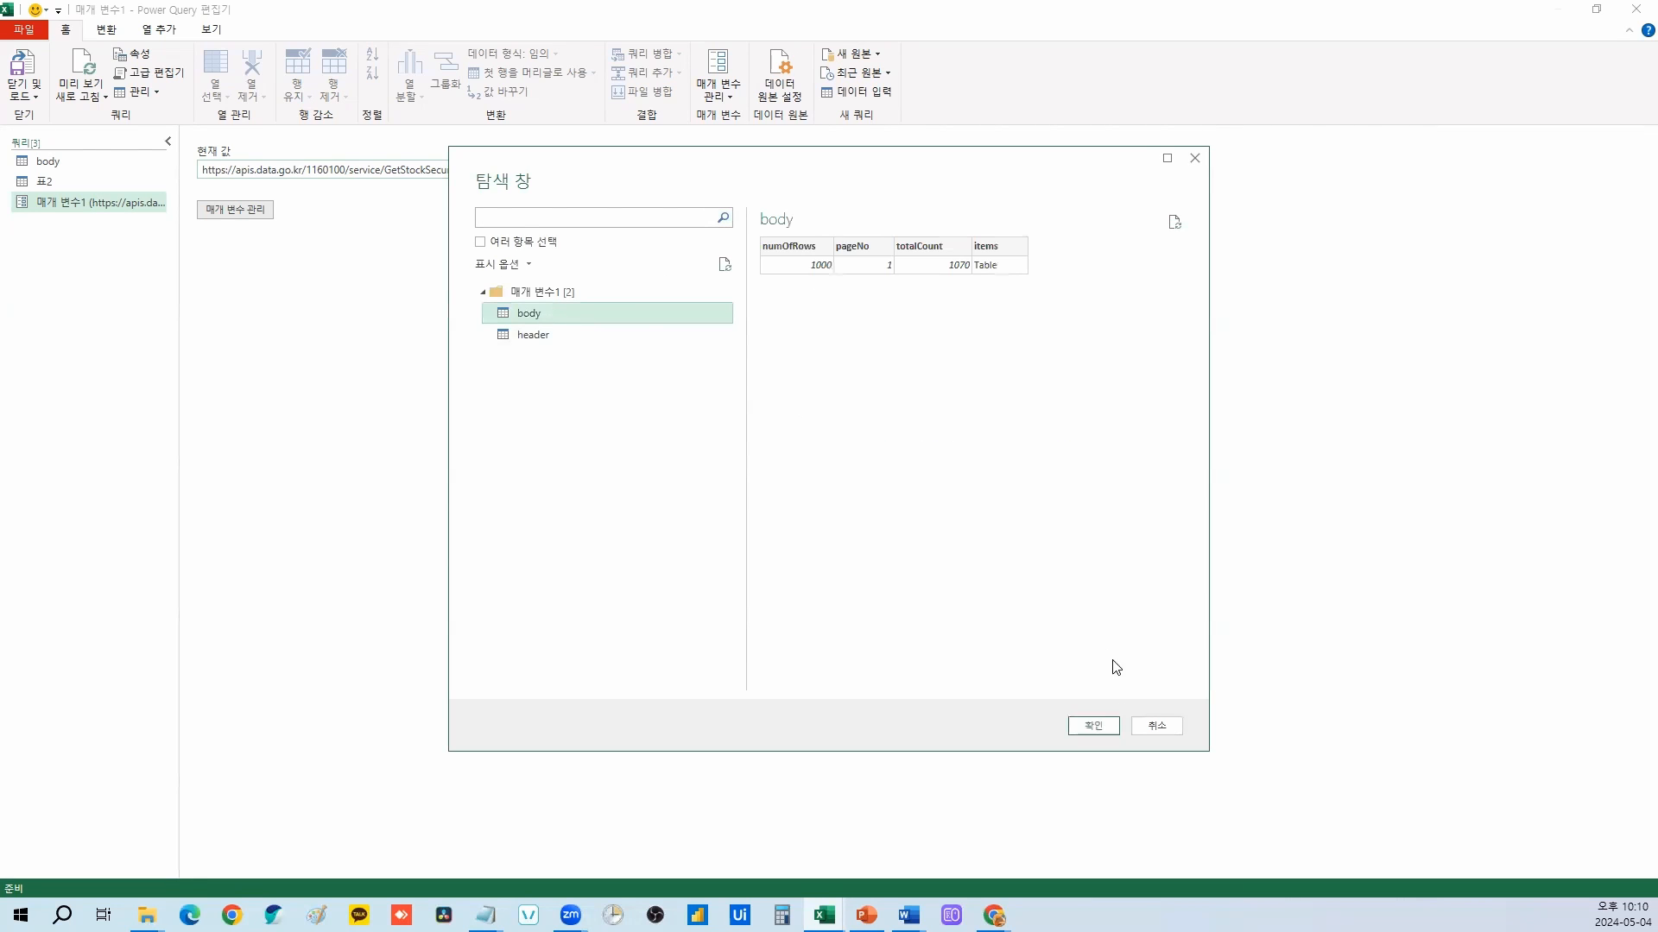
pyautogui.click(1101, 725)
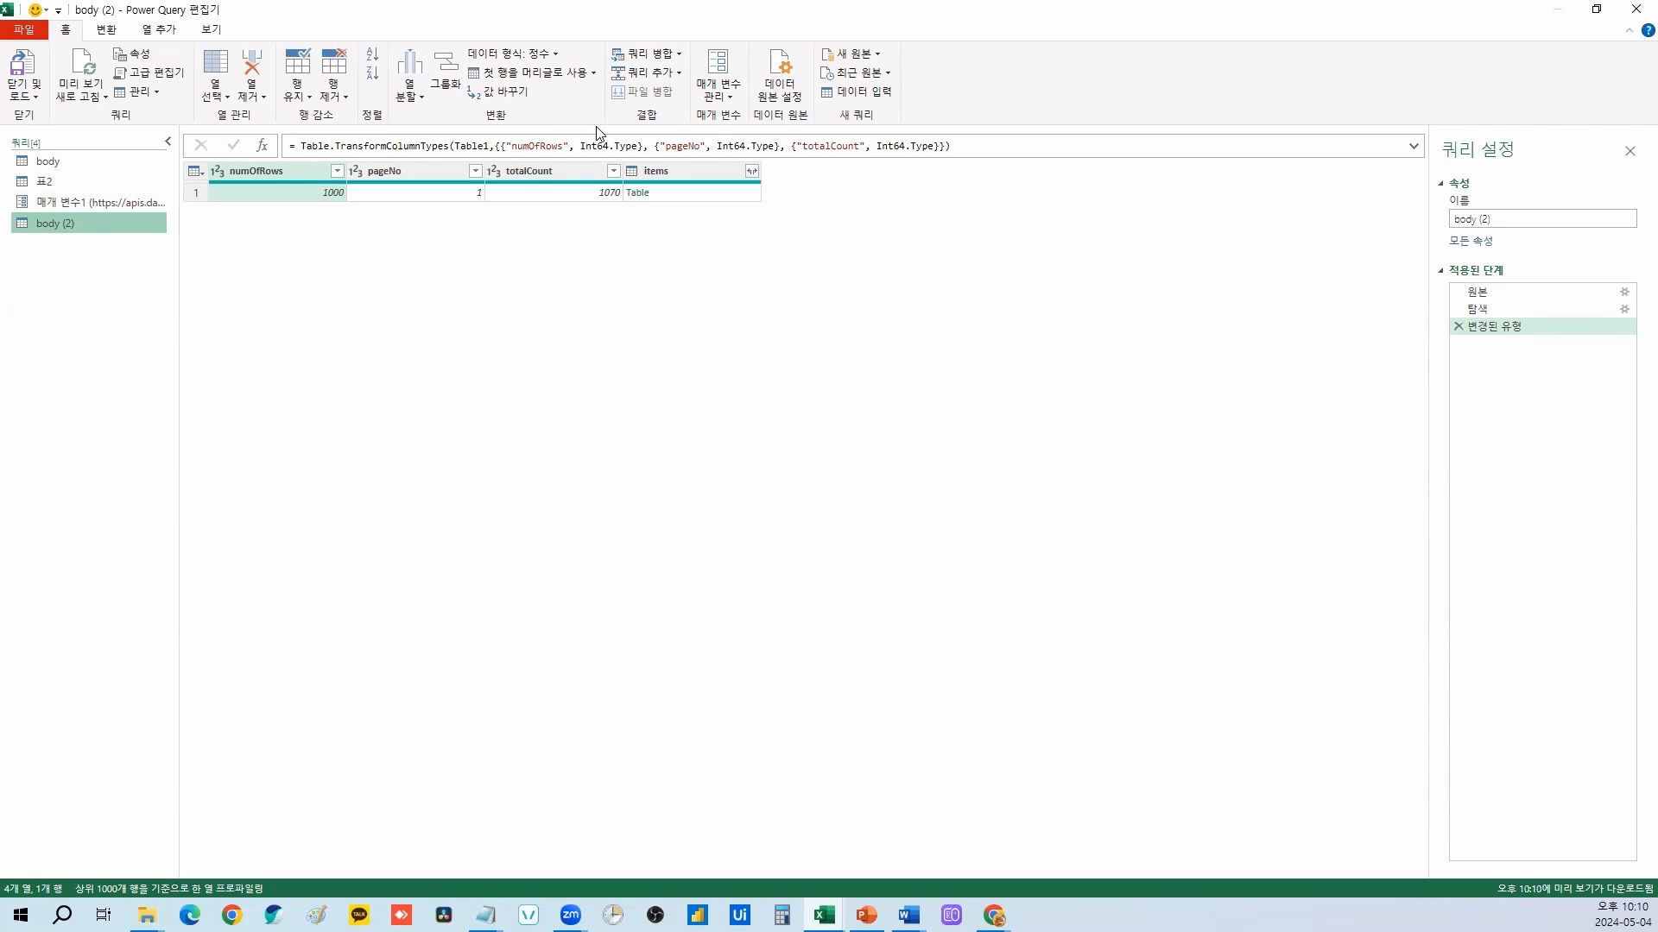
# Step: Create a function named 매개변수함수 from the body (2) query
pyautogui.rightClick(49, 225)
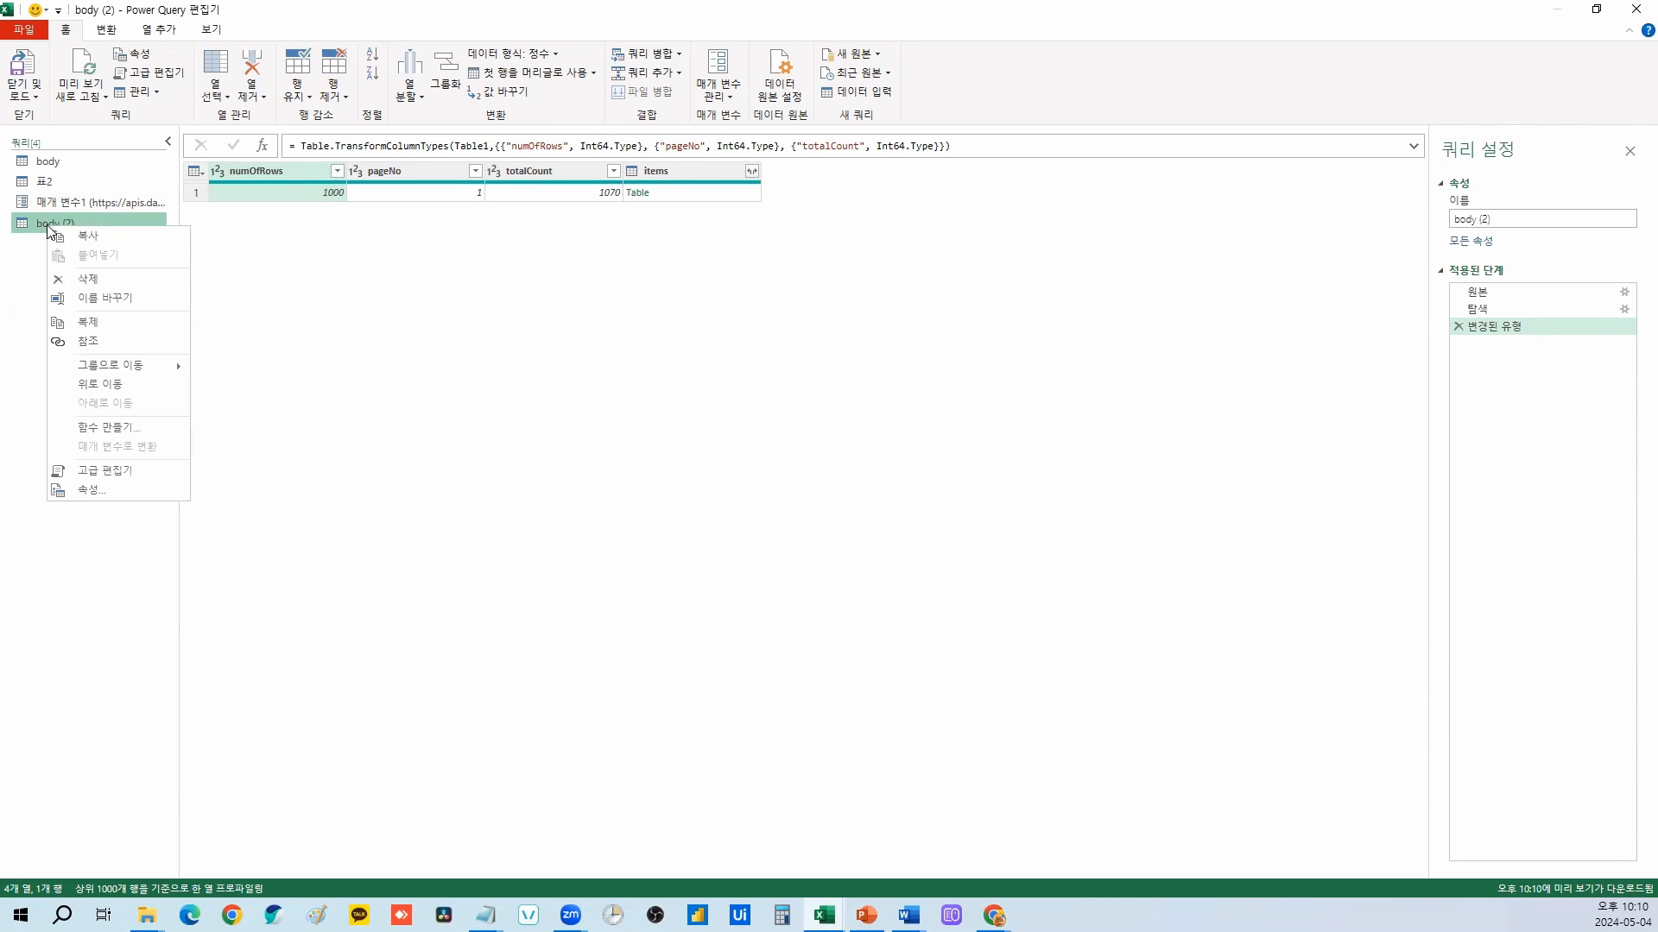
pyautogui.click(112, 428)
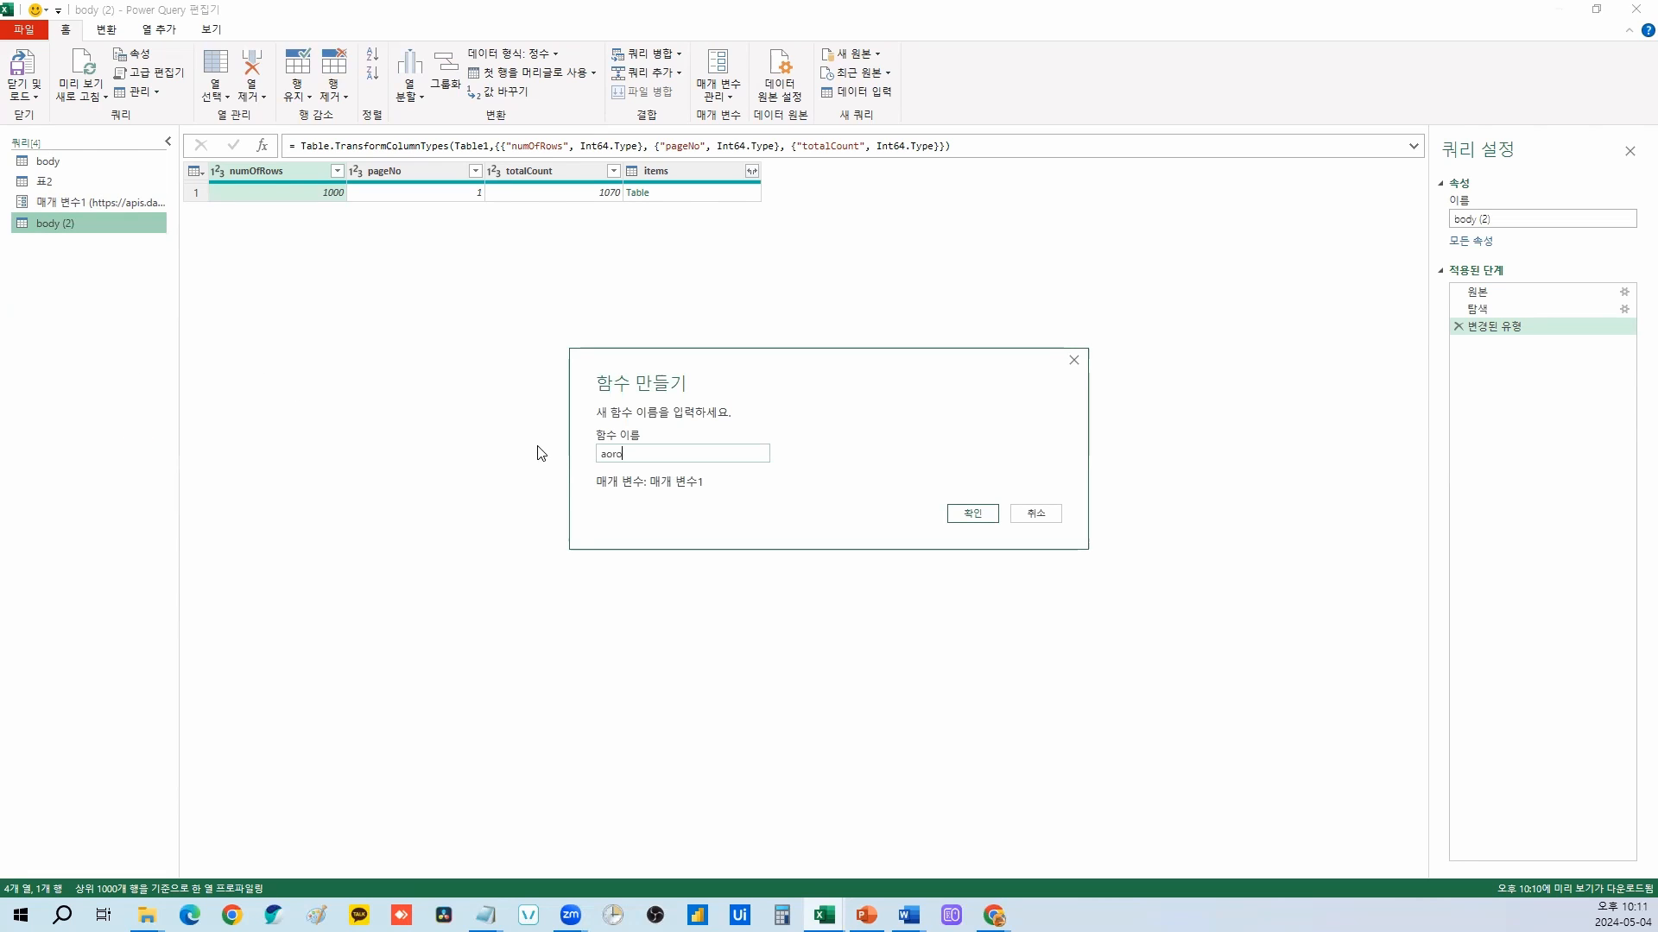
pyautogui.write('데이터추출')
pyautogui.press('Return')
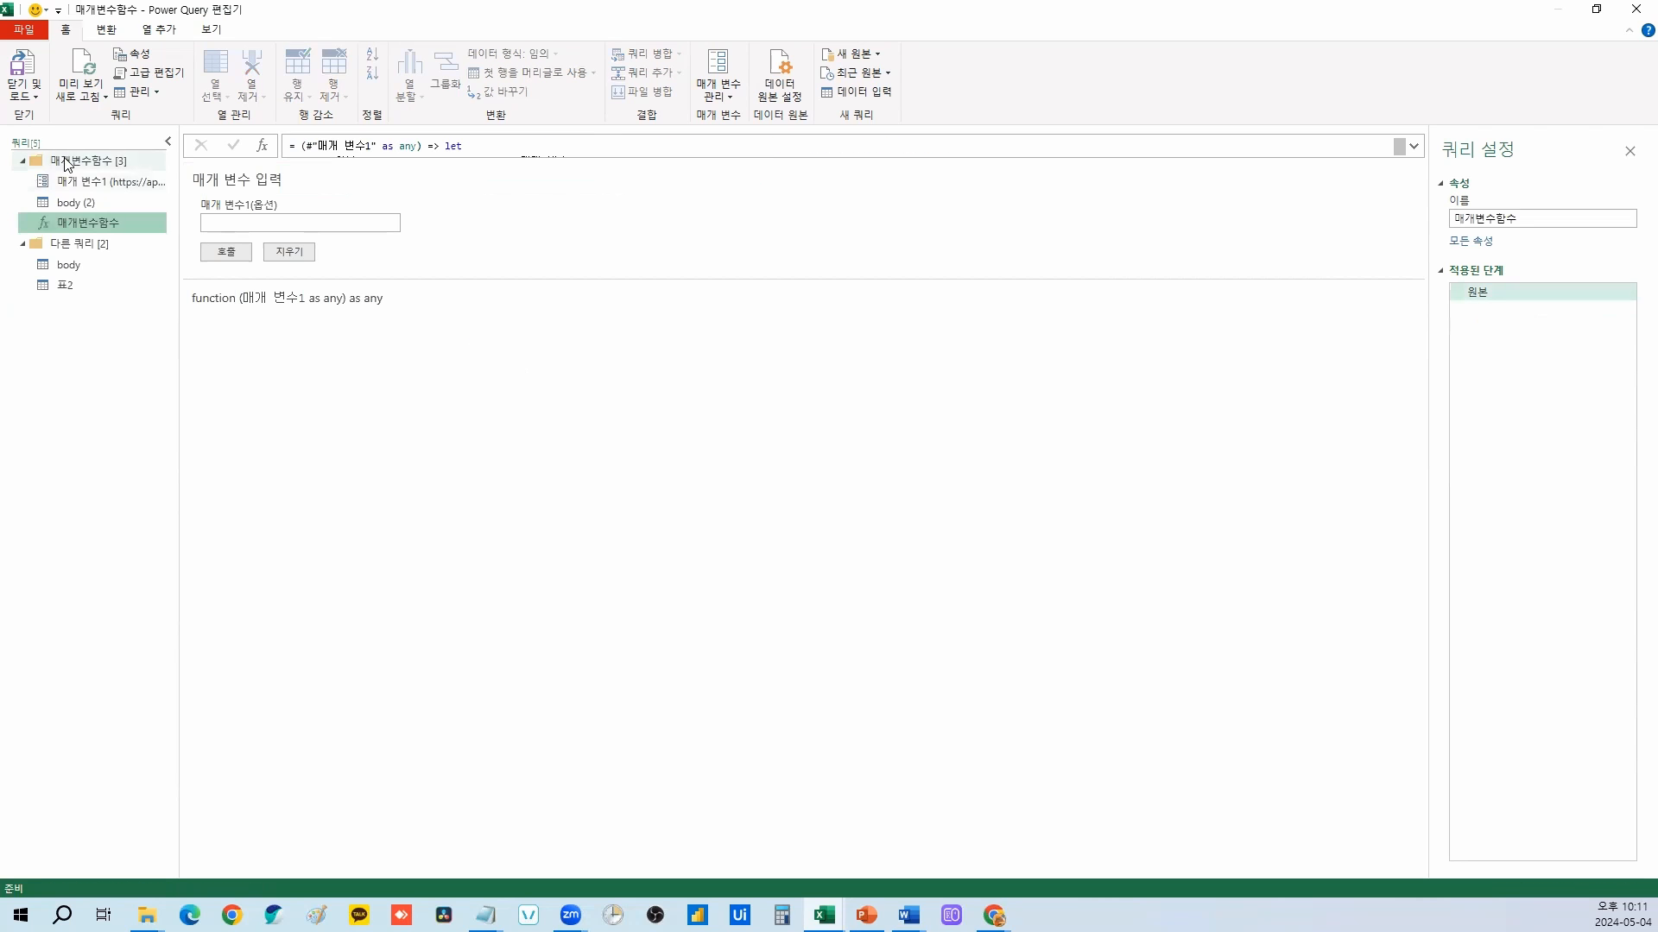
# Step: Review the body (2) query in the function group and the pageNo value in each URL of the 표2 query
pyautogui.click(98, 168)
pyautogui.click(76, 202)
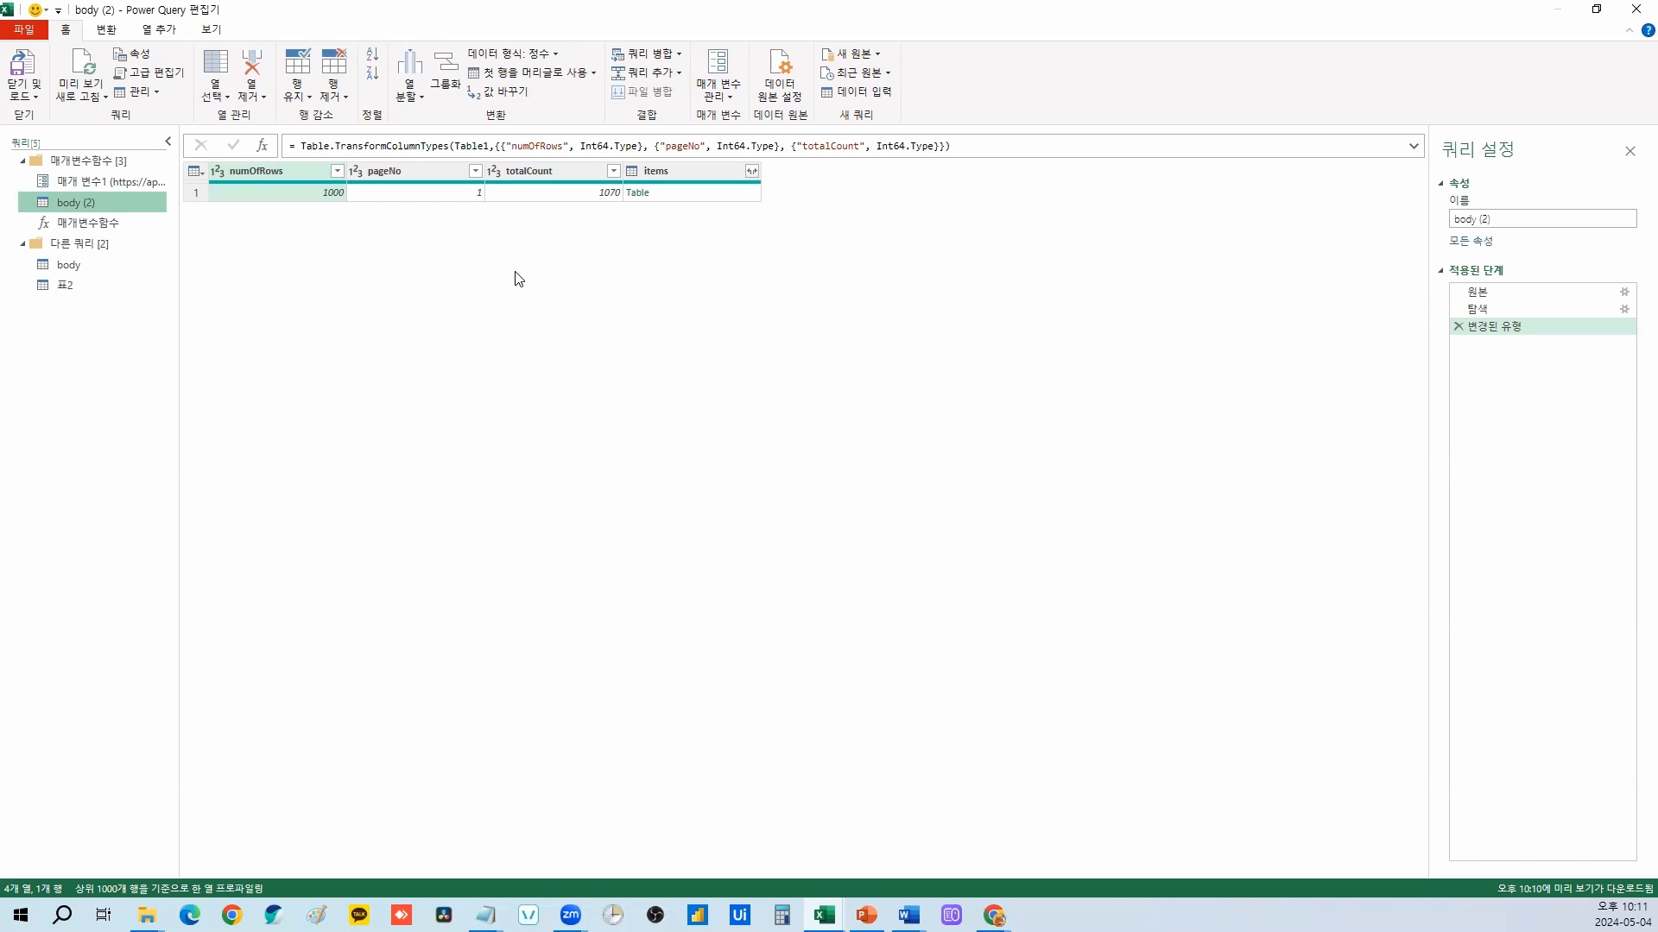
pyautogui.click(136, 285)
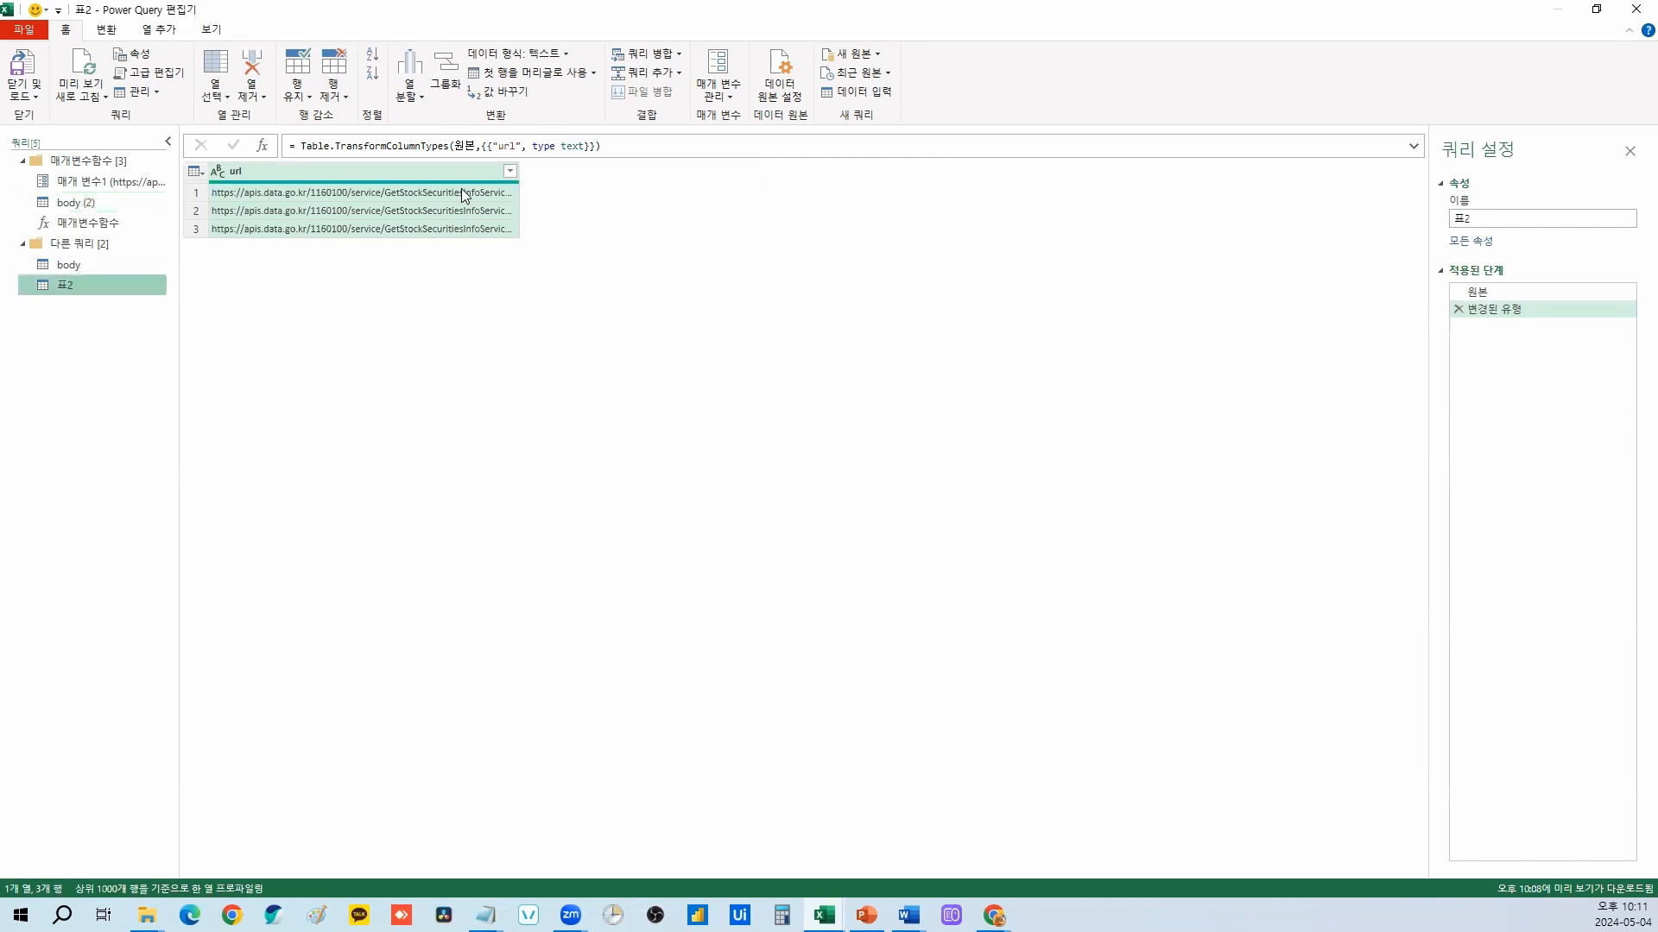
pyautogui.click(479, 194)
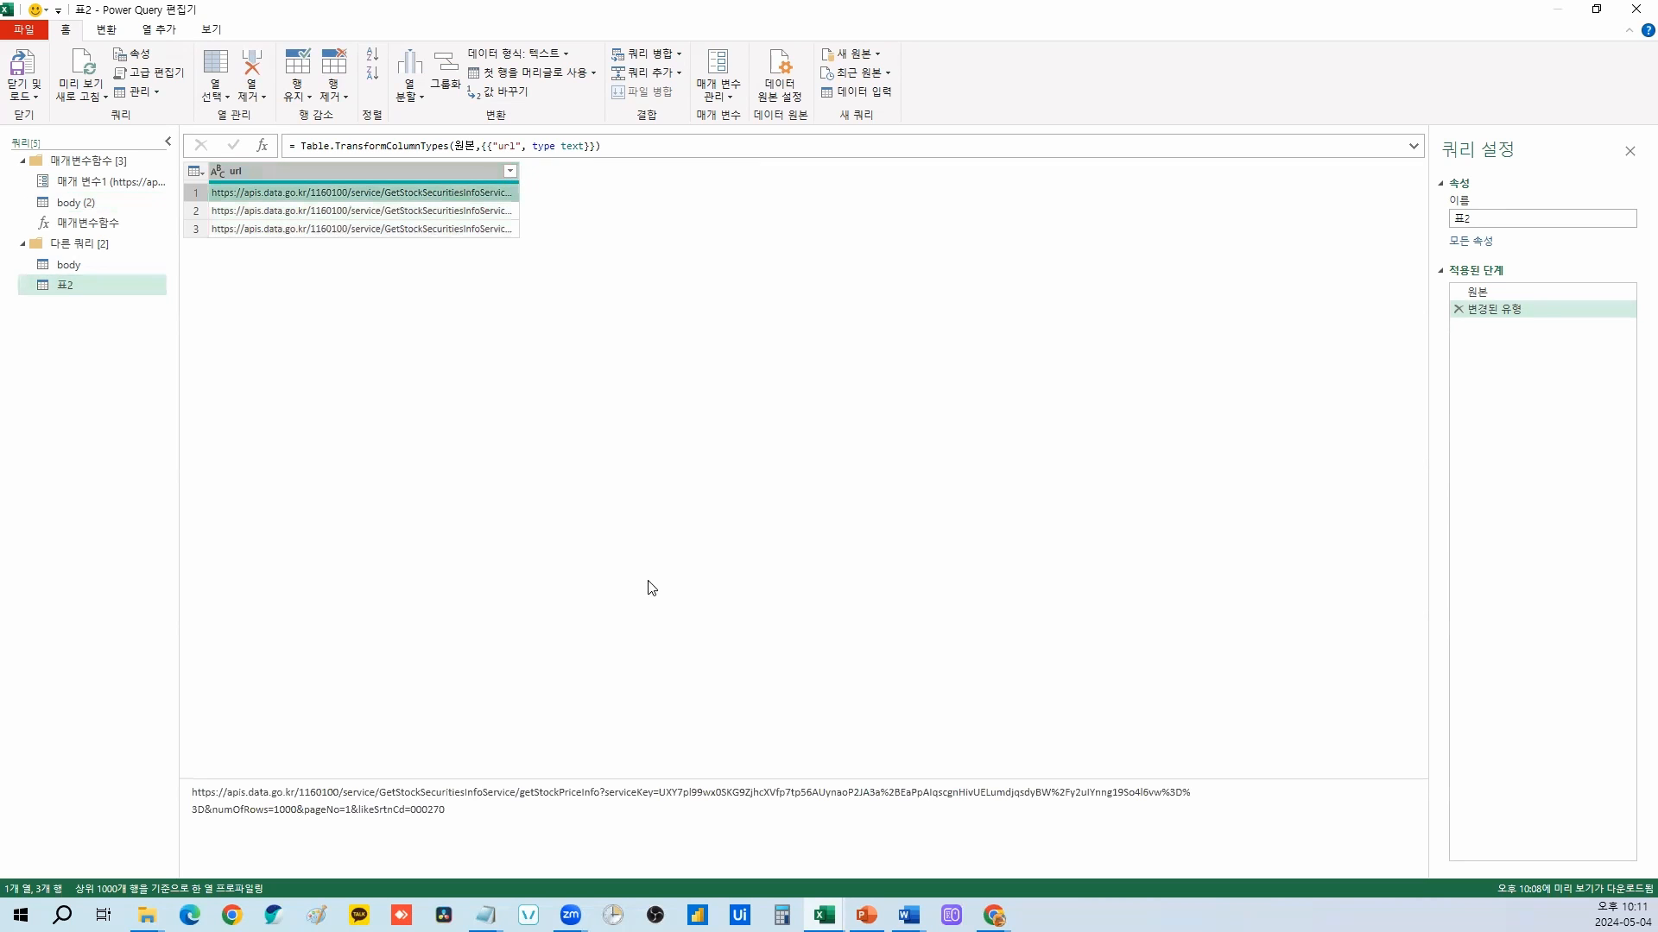
pyautogui.click(488, 210)
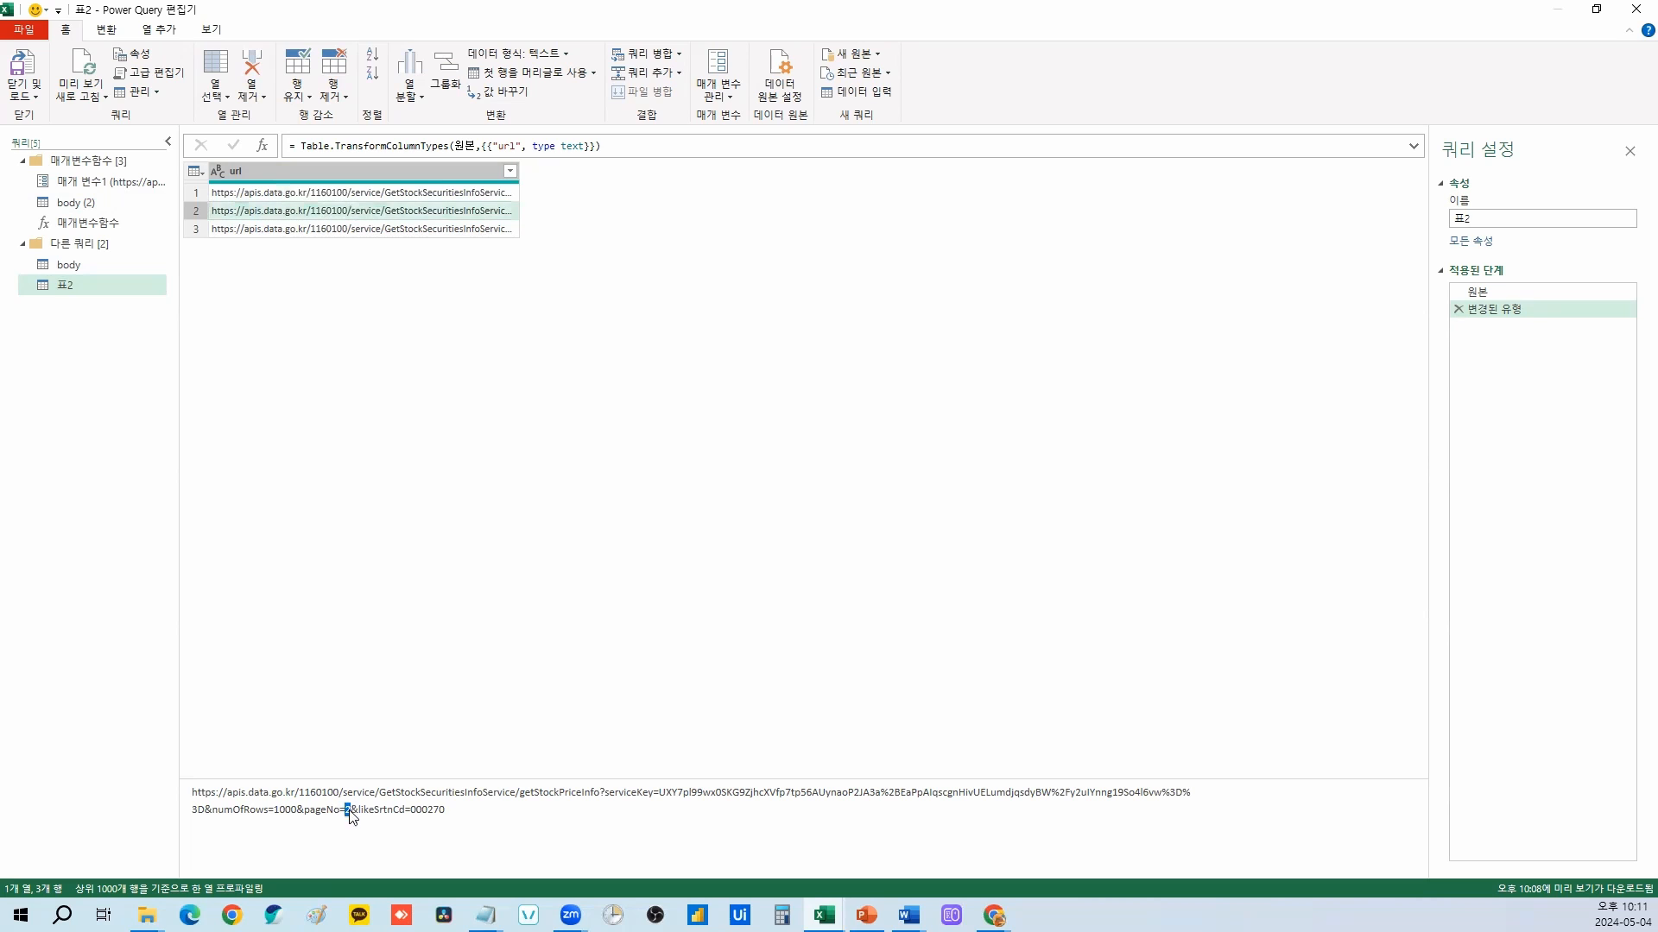
pyautogui.click(480, 230)
pyautogui.doubleClick(346, 810)
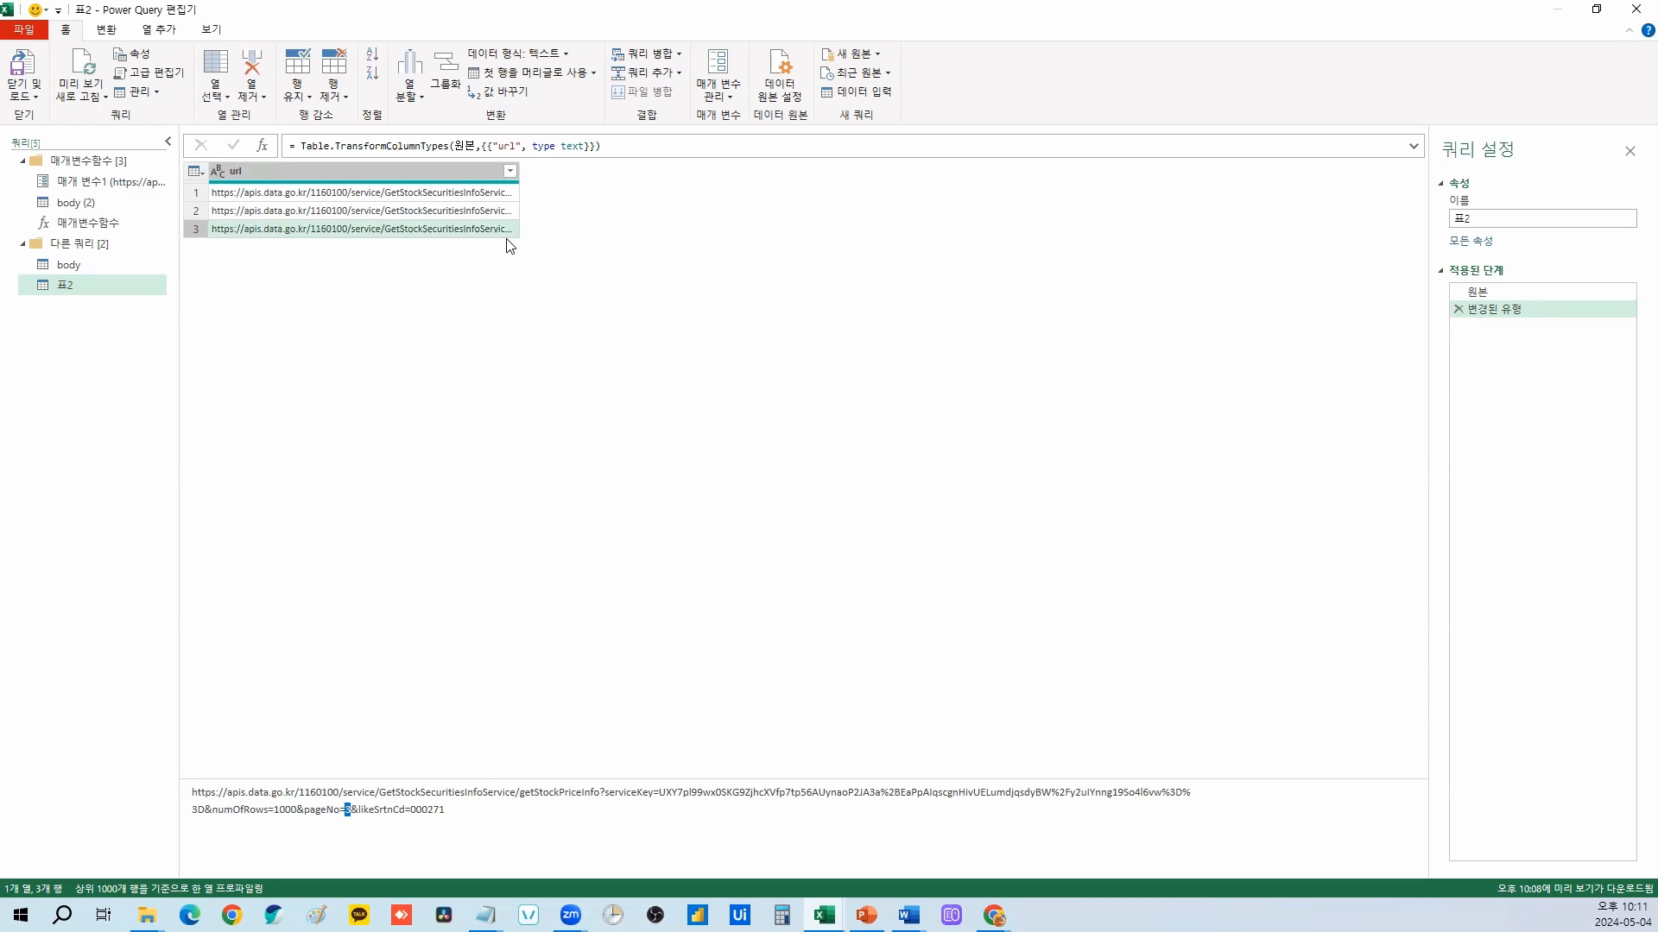
# Step: Add a column to the 표2 query by invoking the custom function 매개변수함수 with the url column as its parameter
pyautogui.click(461, 176)
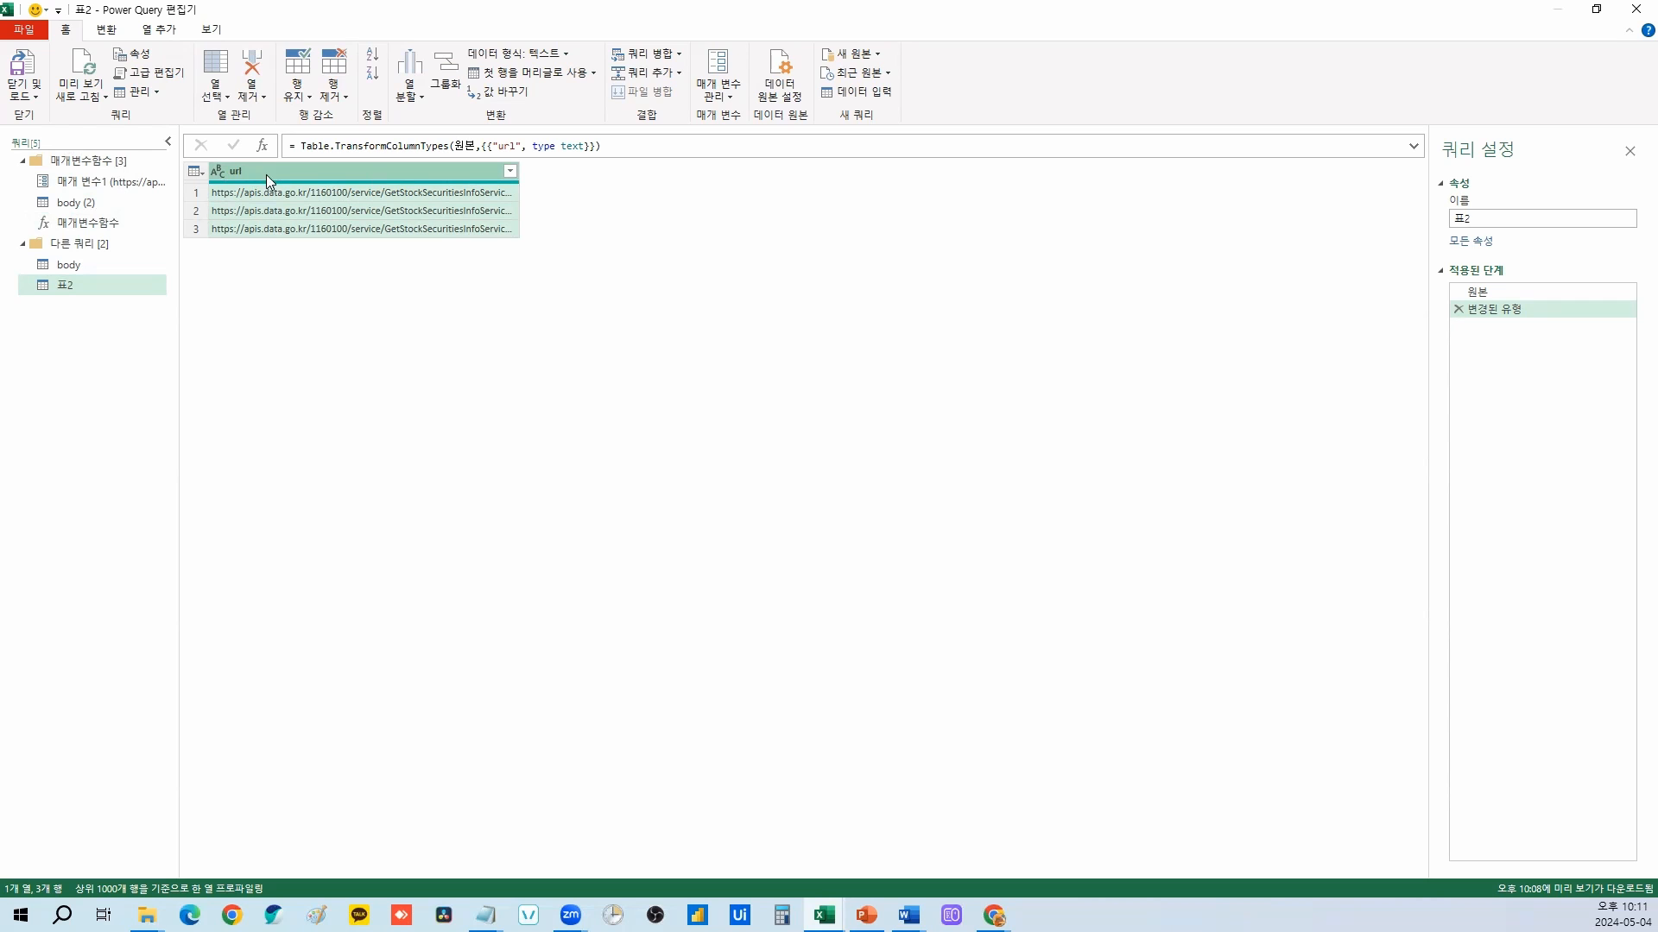
pyautogui.click(159, 31)
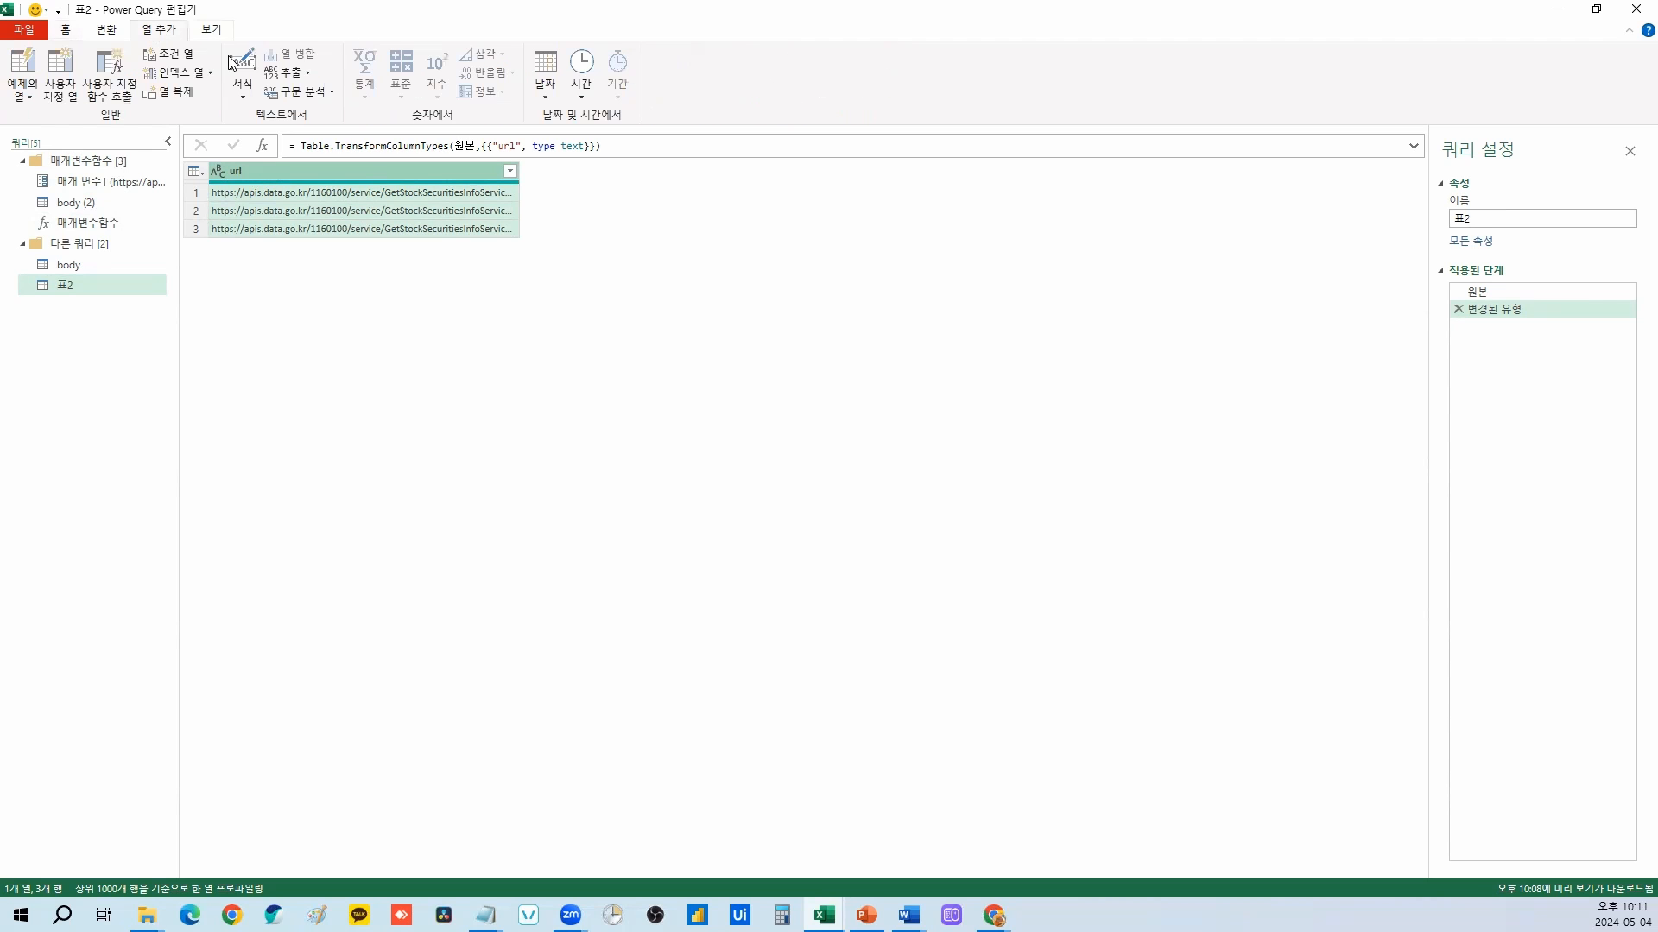
pyautogui.click(118, 101)
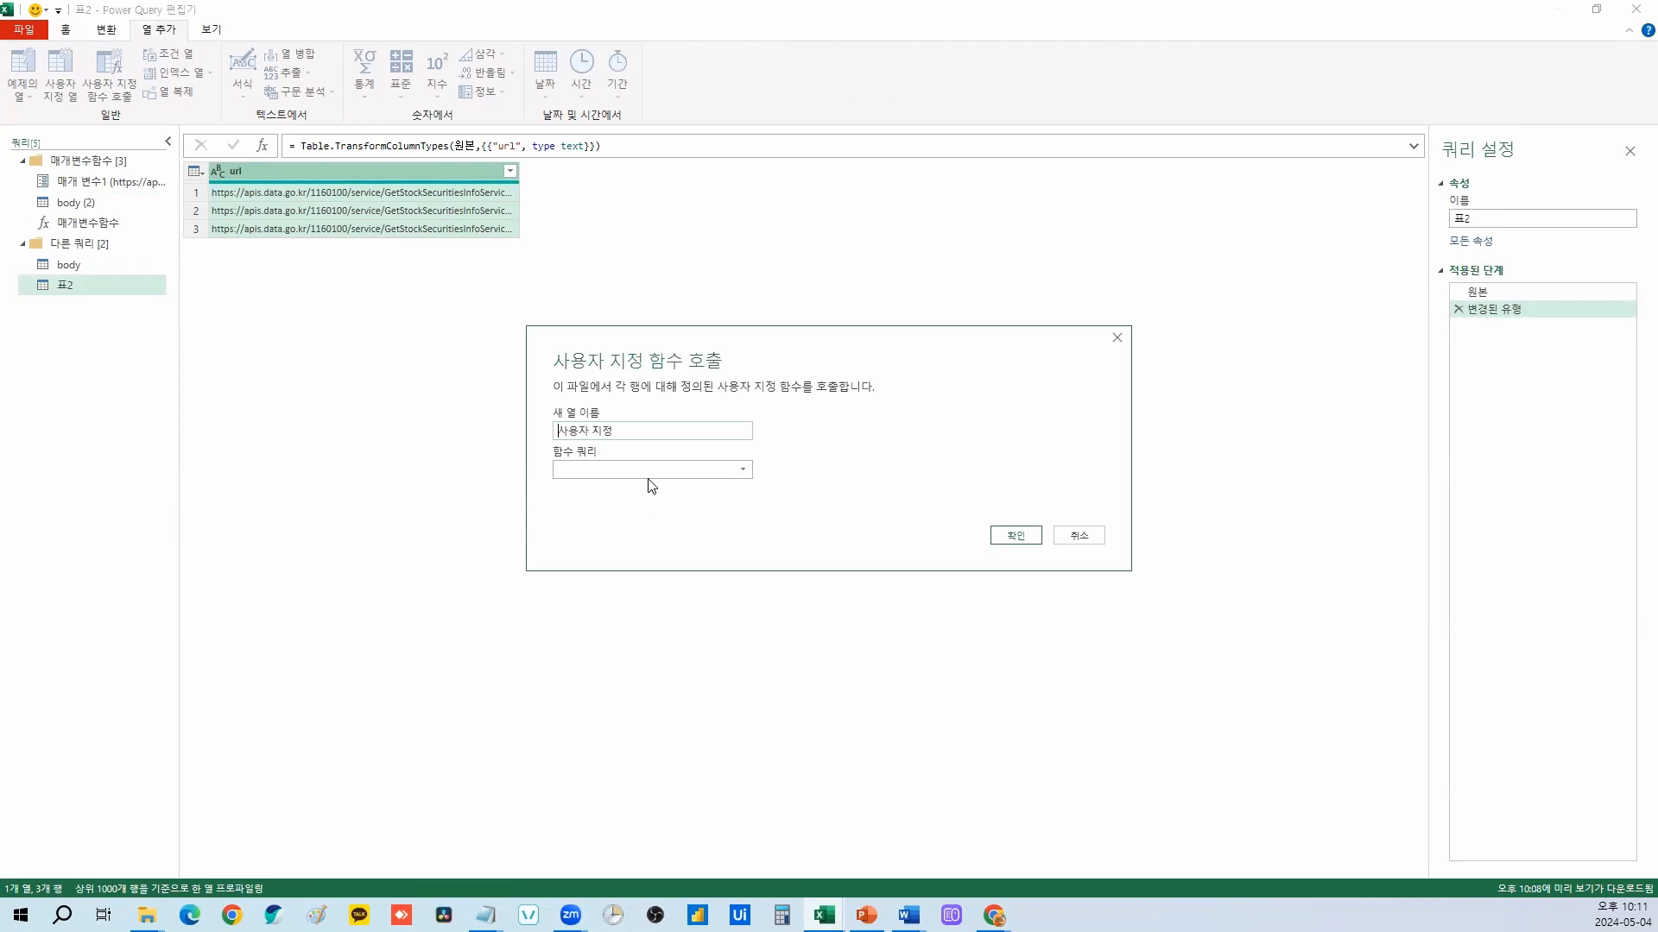
pyautogui.click(652, 473)
pyautogui.click(614, 491)
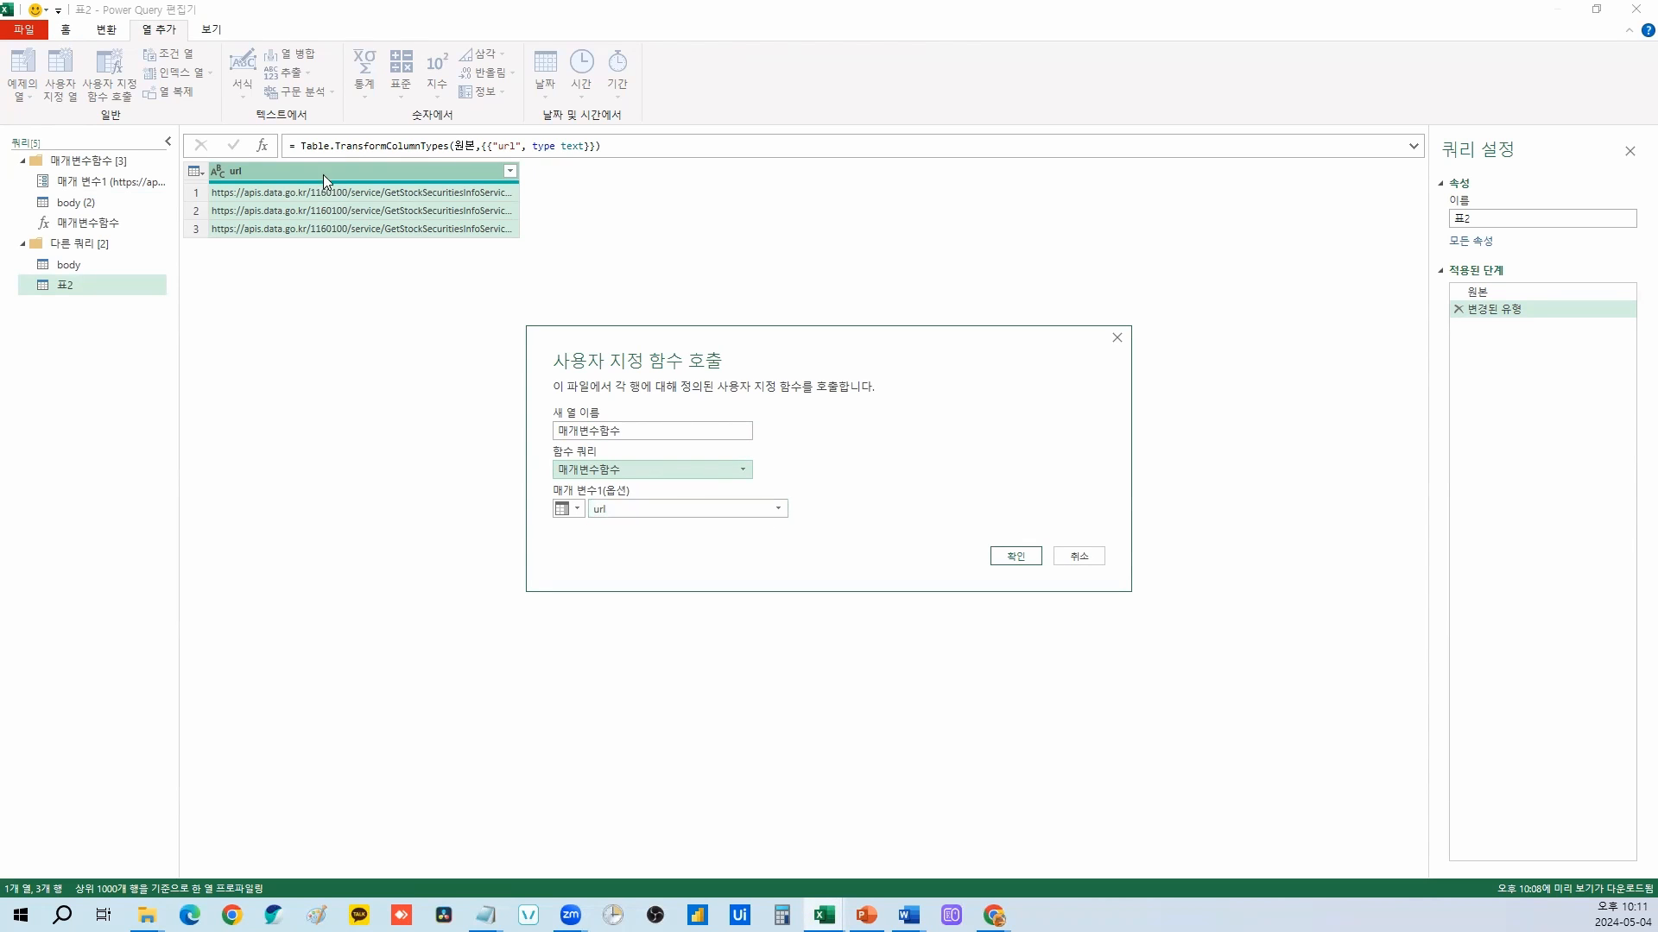
pyautogui.click(1016, 557)
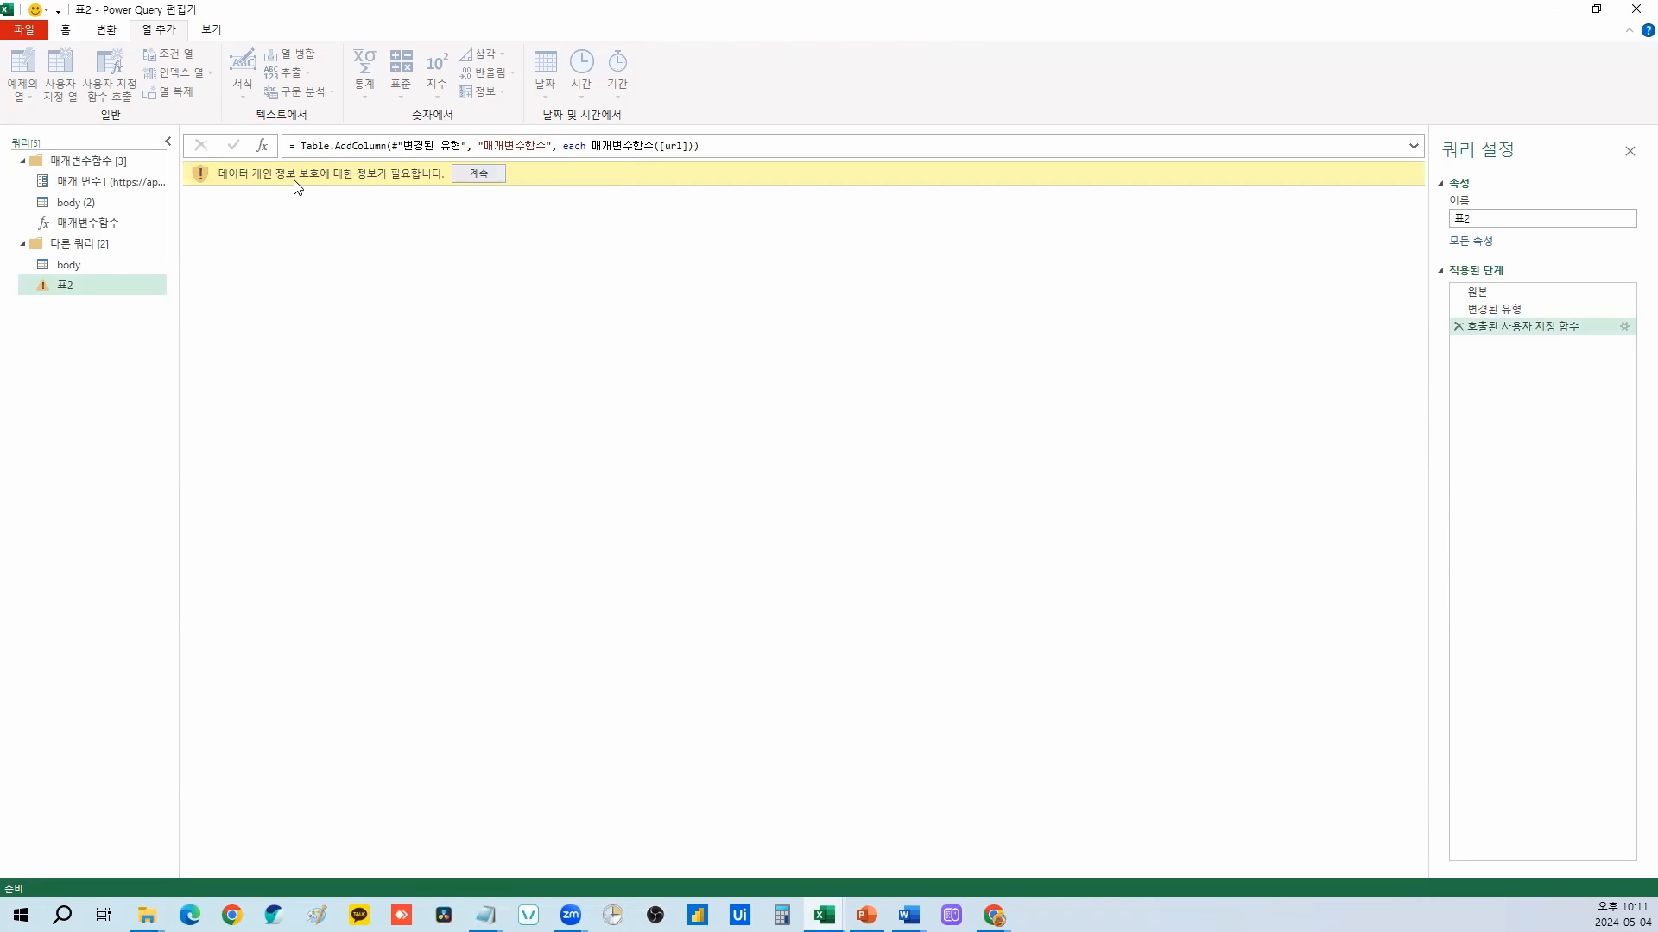
# Step: Set the file to ignore privacy level checks and save the privacy settings
pyautogui.click(480, 176)
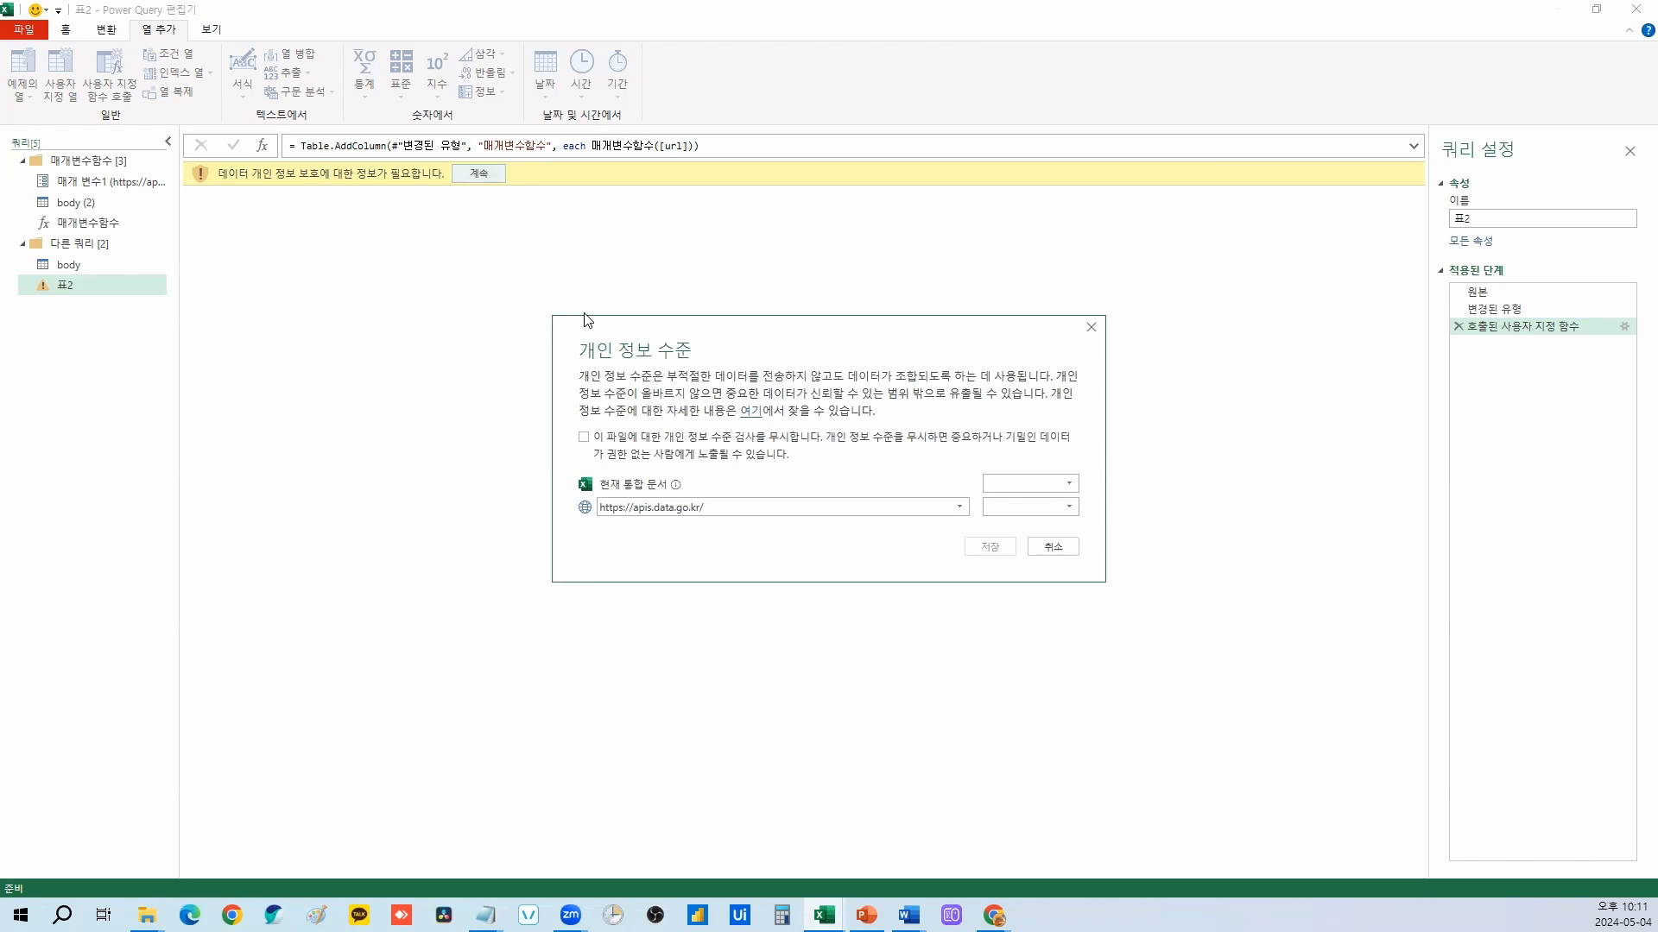
pyautogui.click(584, 439)
pyautogui.click(991, 547)
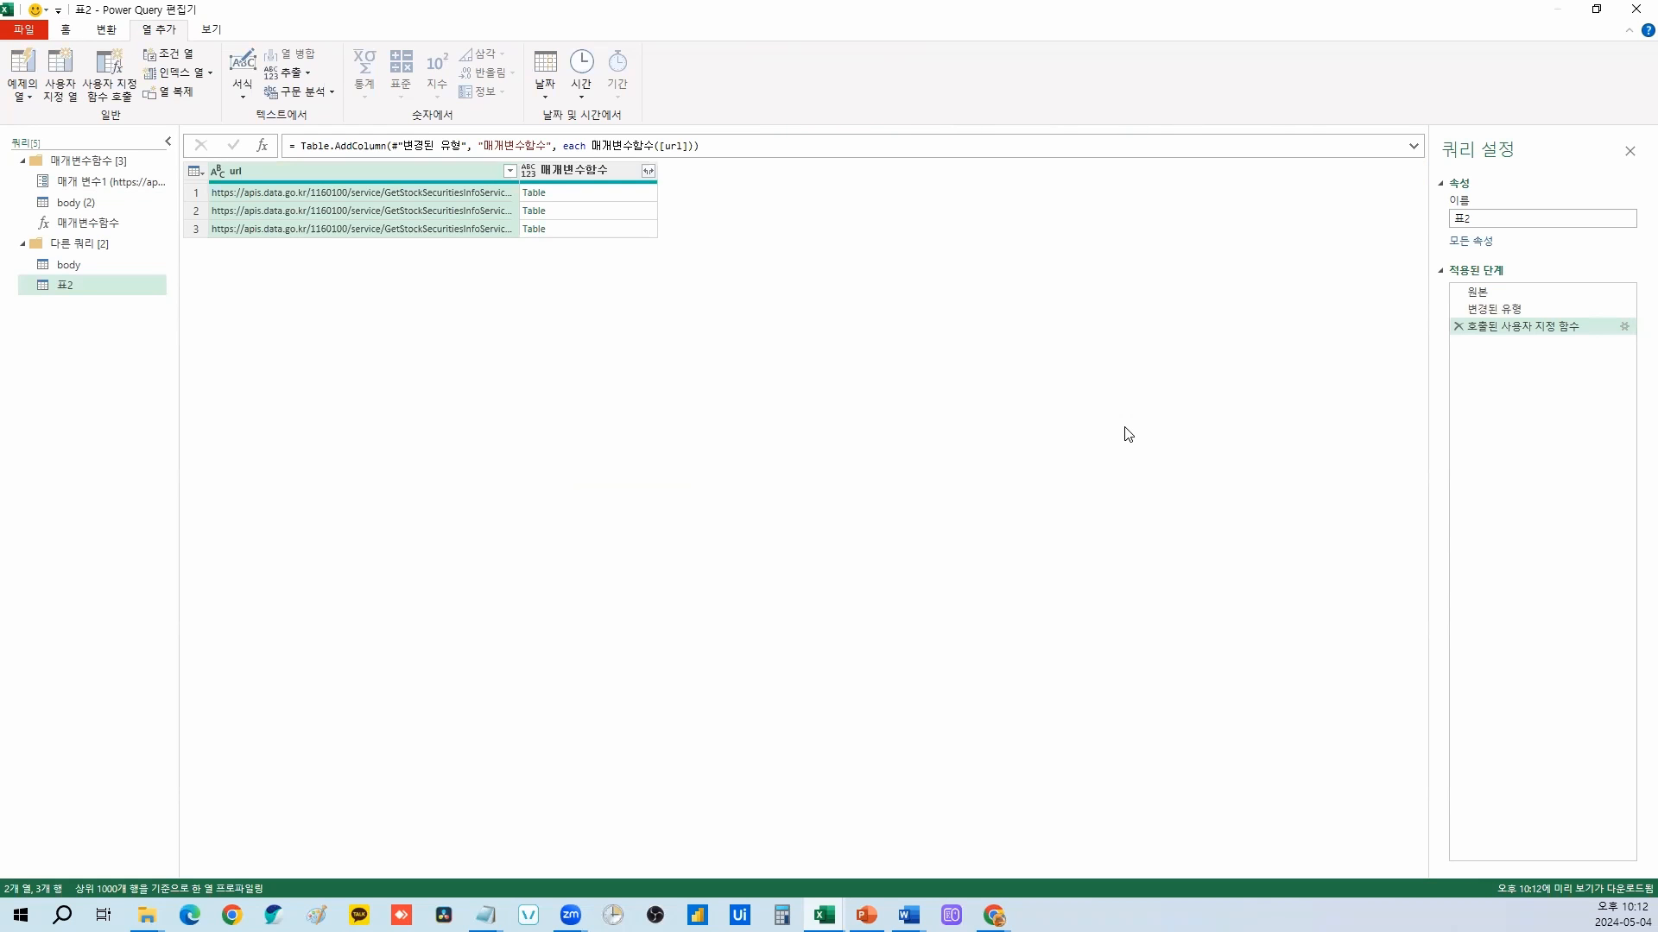
# Step: Preview the nested tables in the 매개변수함수 column and compare their page numbers with the source URLs
pyautogui.click(563, 195)
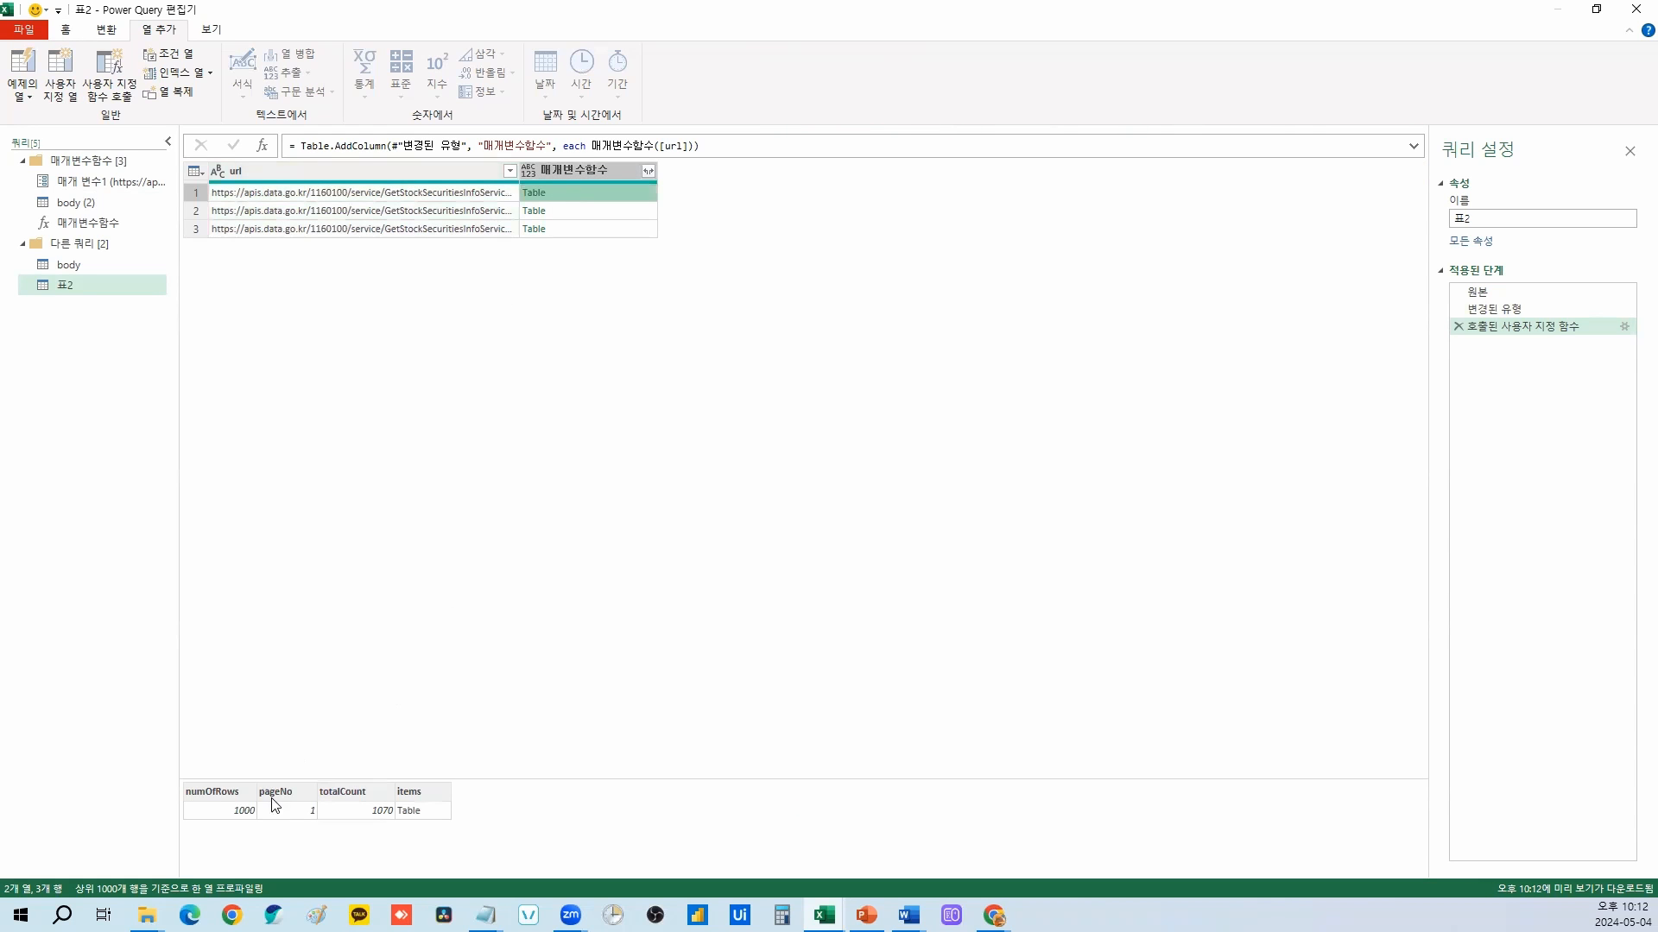
pyautogui.click(376, 813)
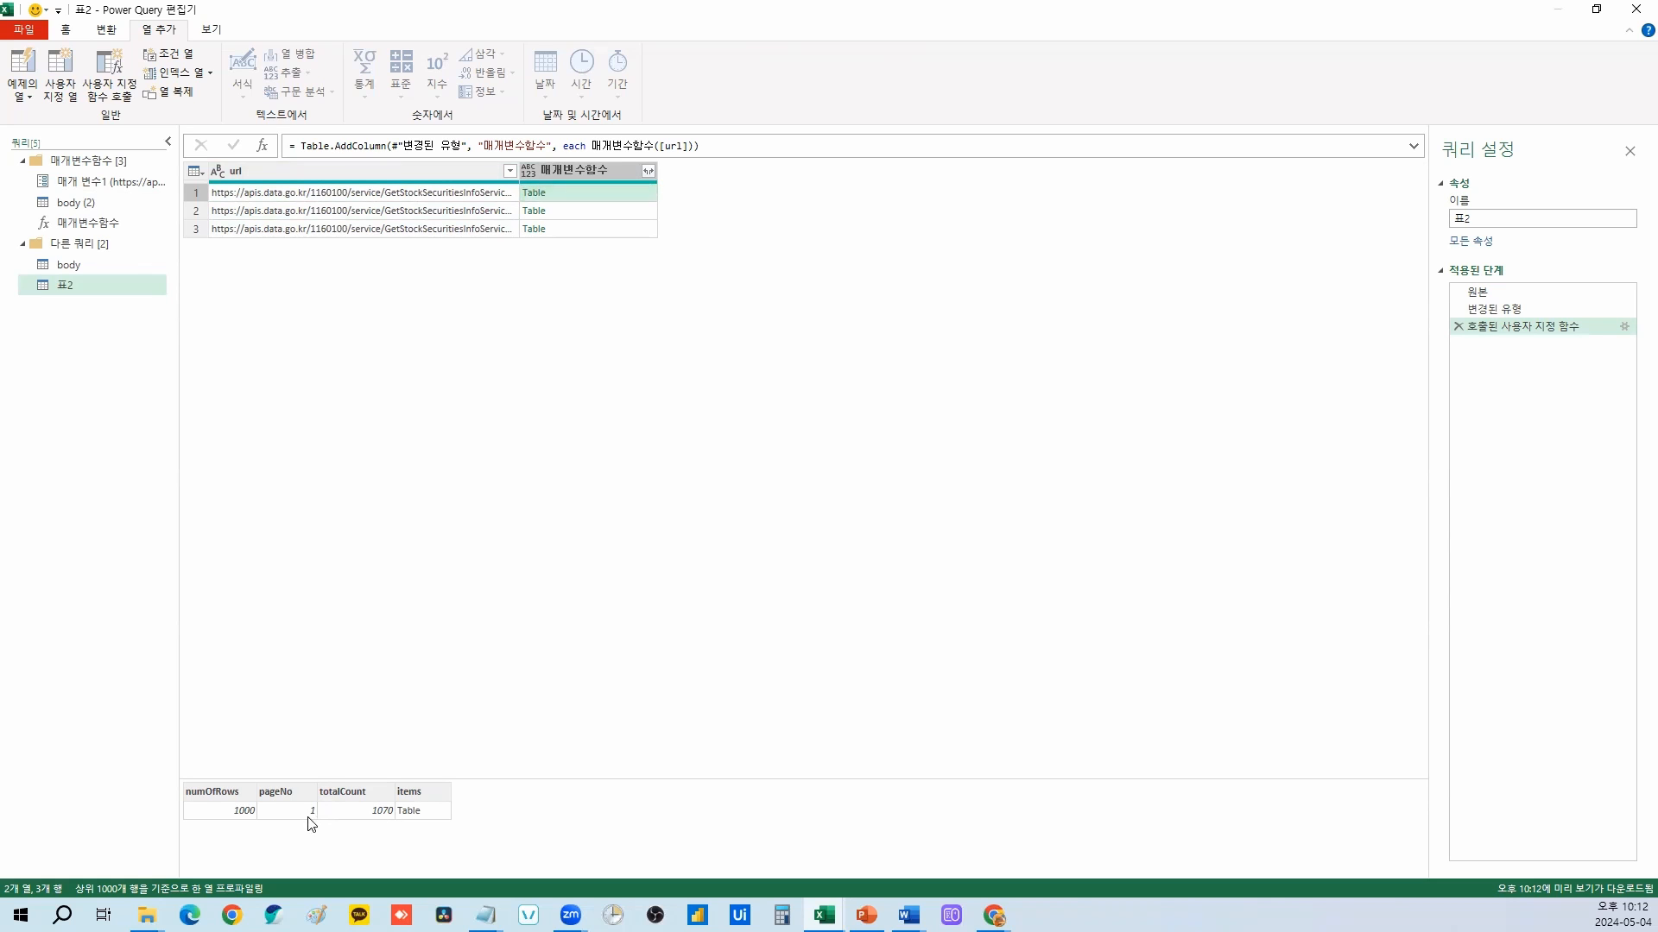
pyautogui.click(599, 215)
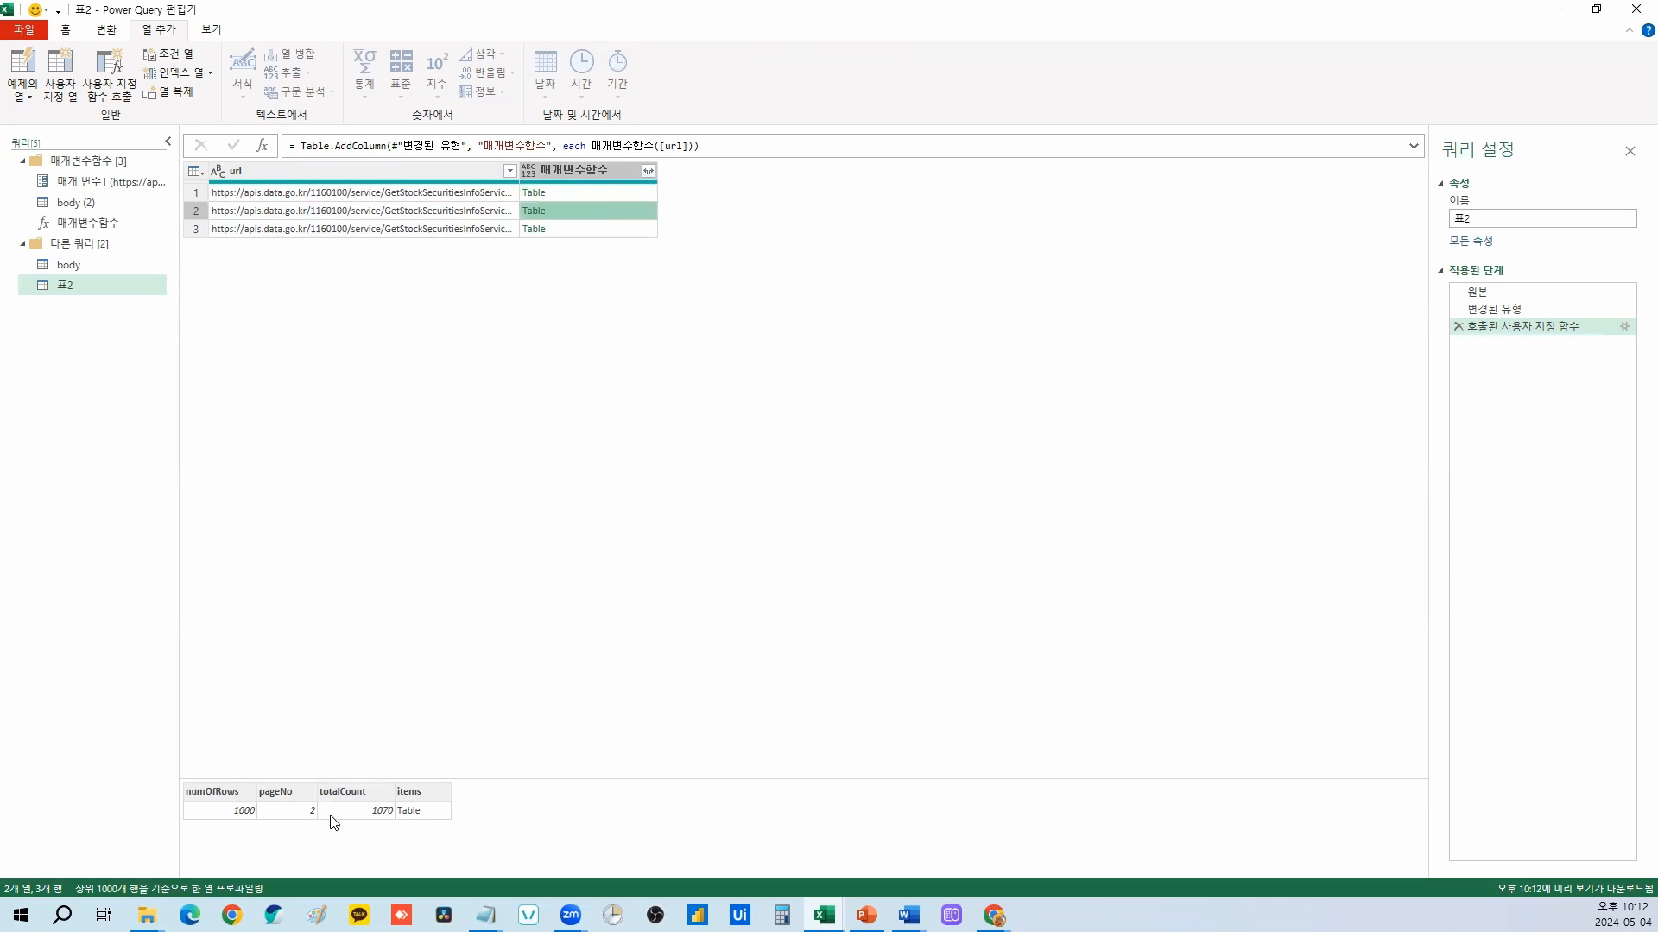
pyautogui.click(586, 229)
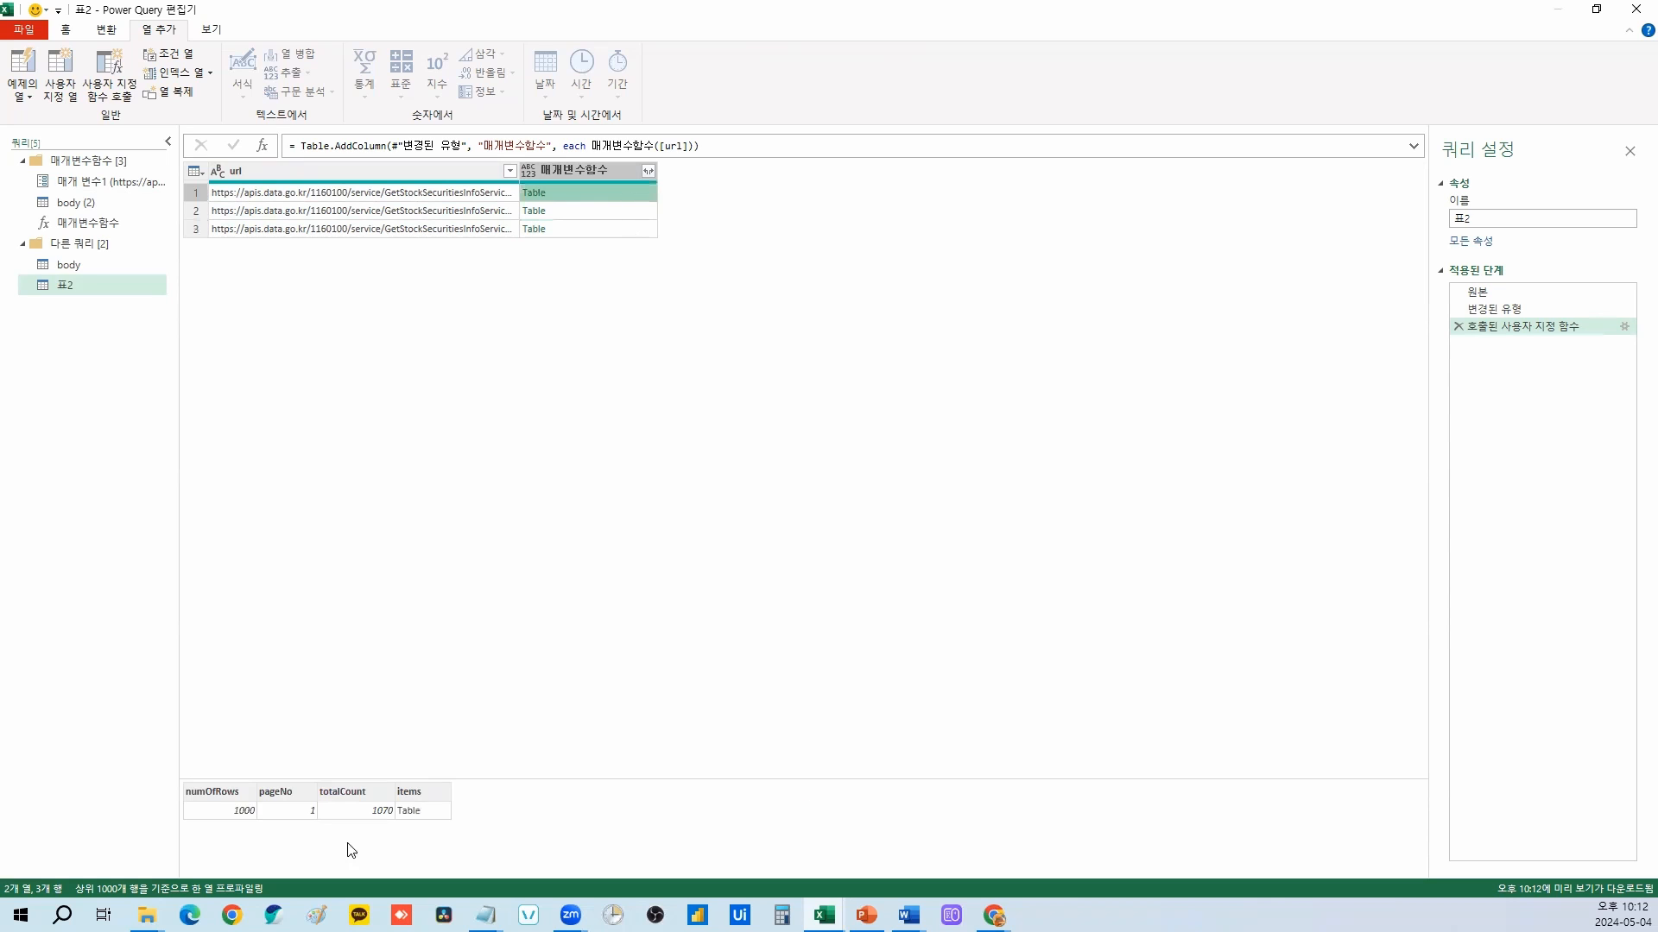
pyautogui.click(574, 216)
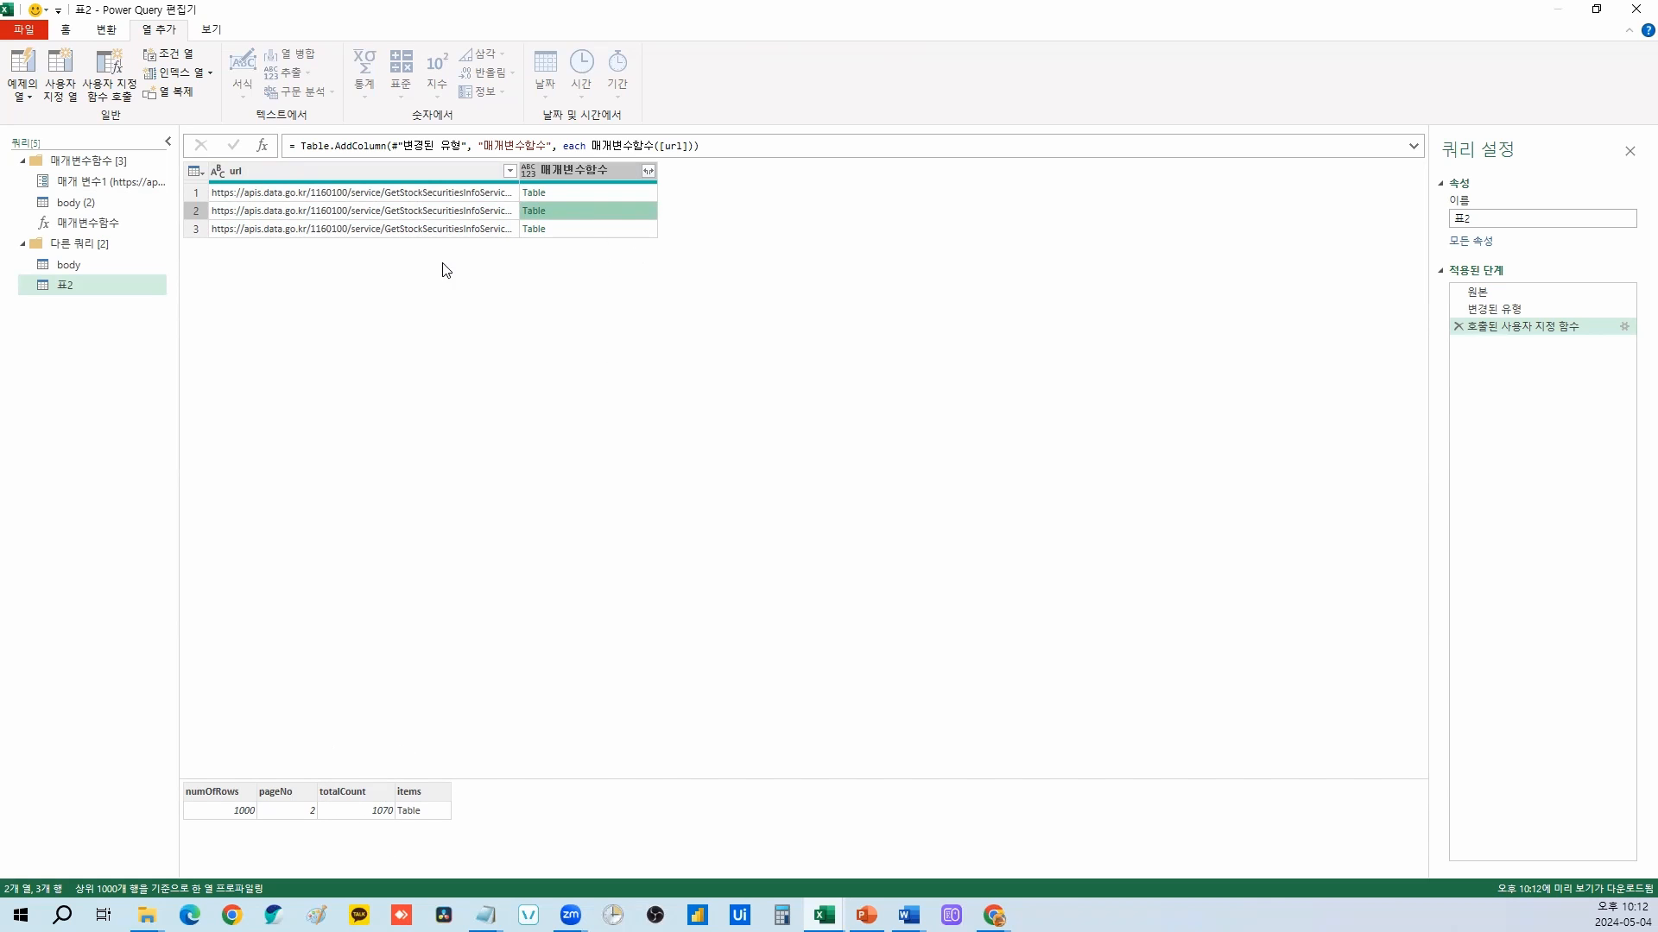
pyautogui.click(431, 195)
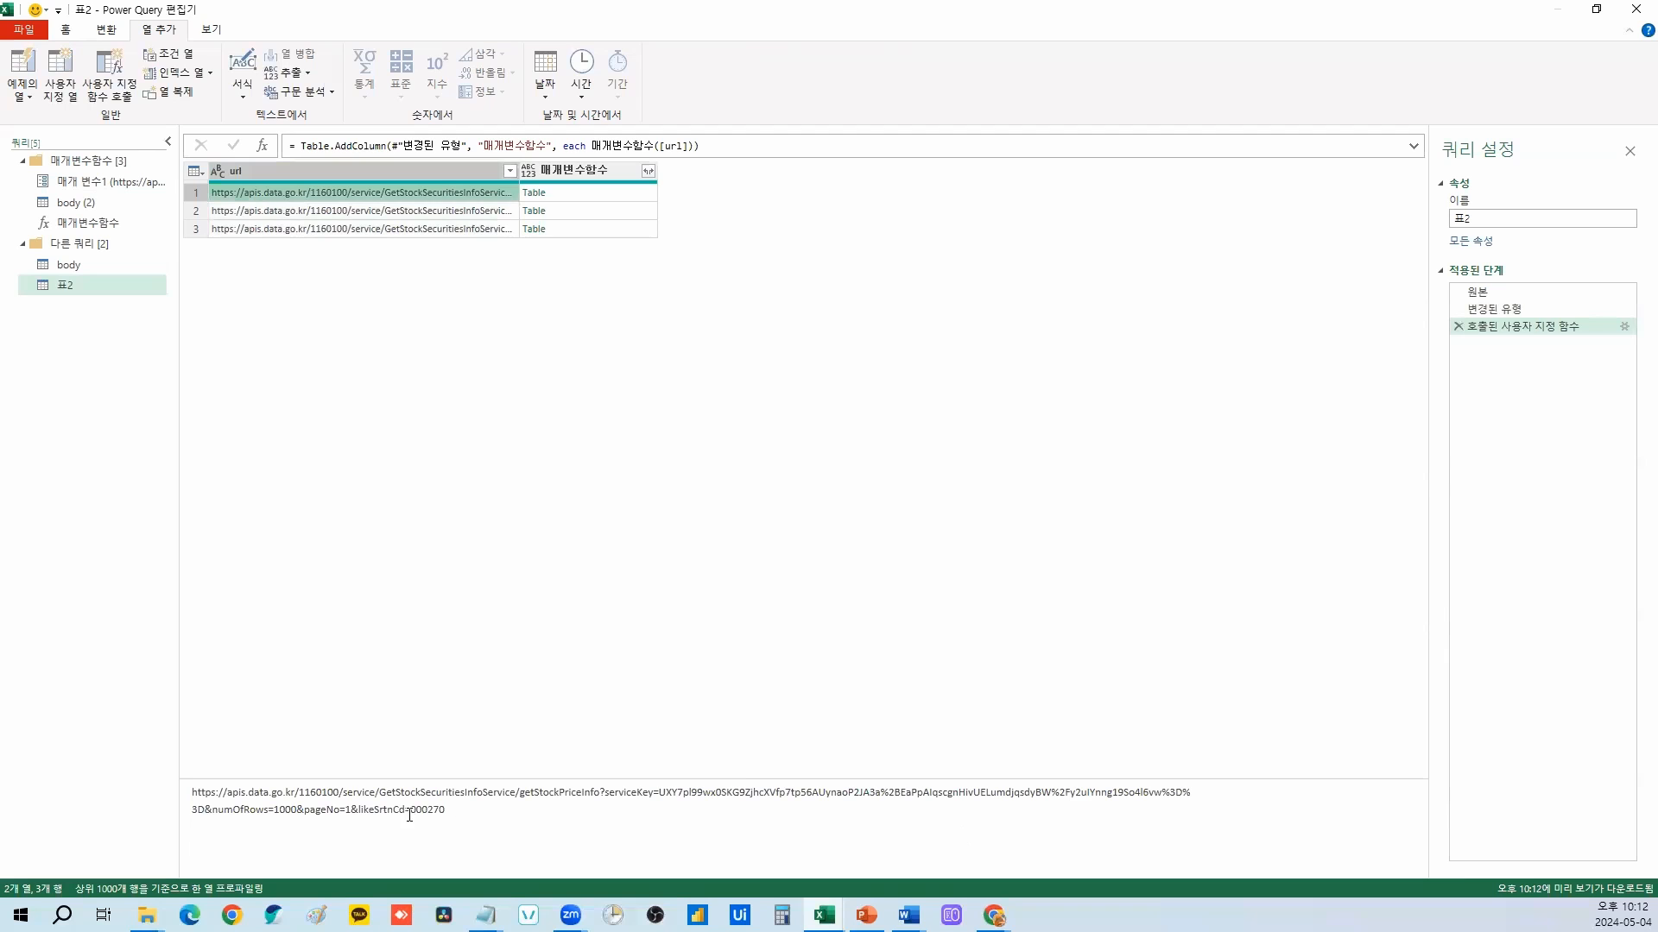
# Step: Check the numOfRows parameter in the first URL and preview the nested table of each row in the 매개변수함수 column
pyautogui.moveTo(213, 810); pyautogui.dragTo(295, 810)
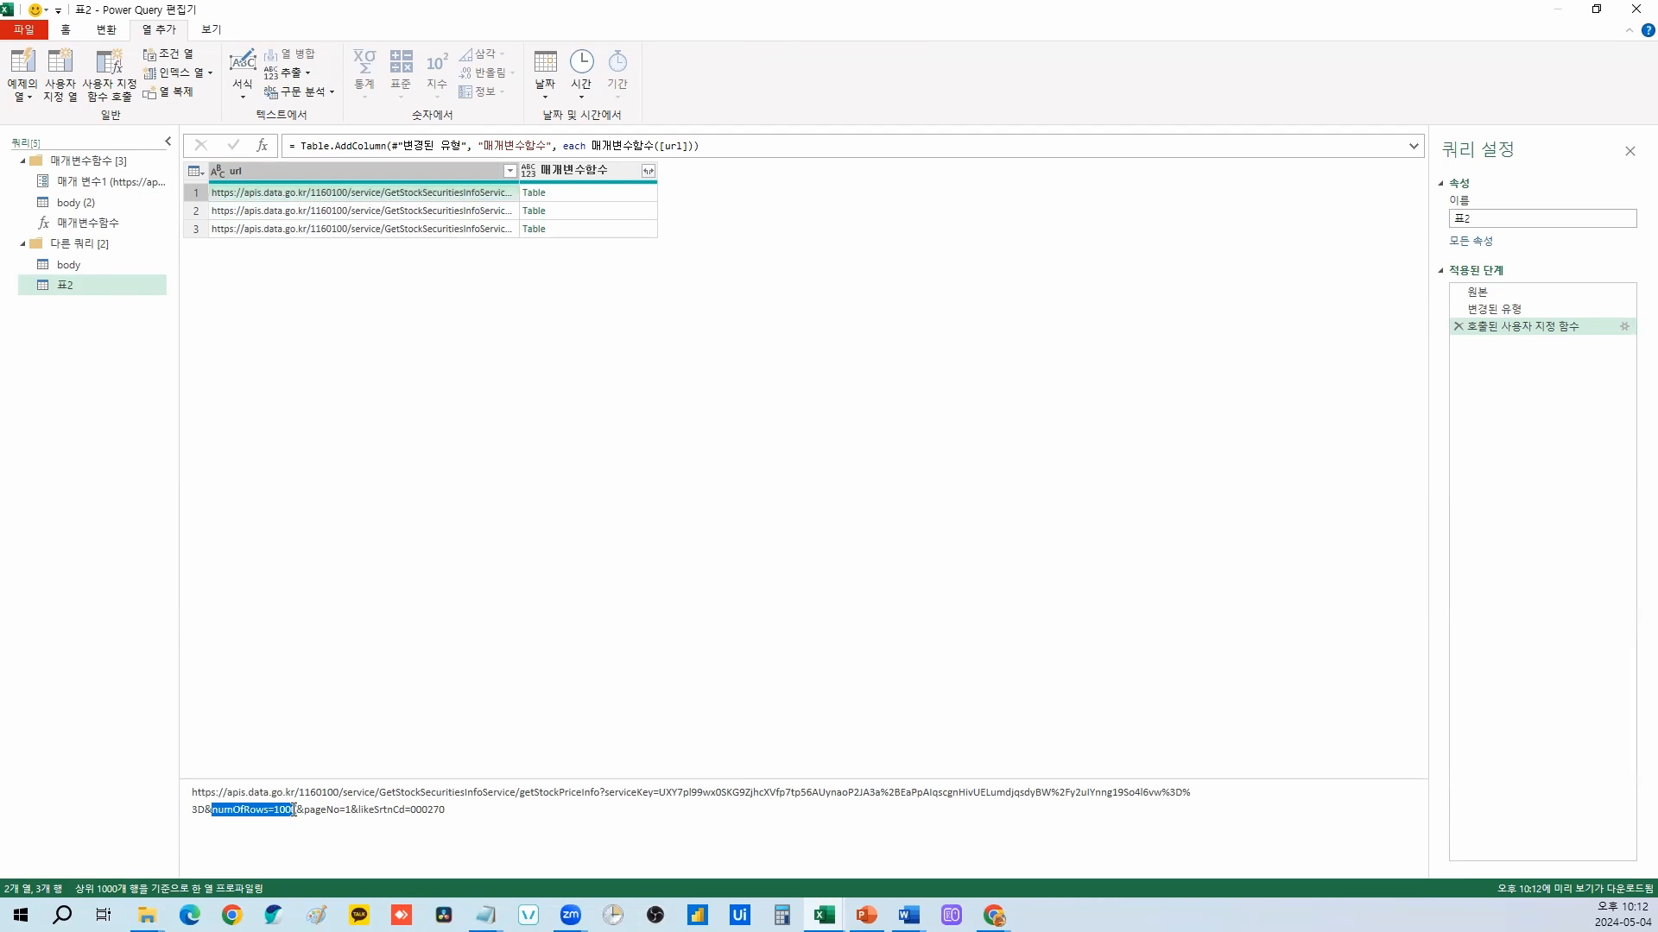
pyautogui.click(625, 196)
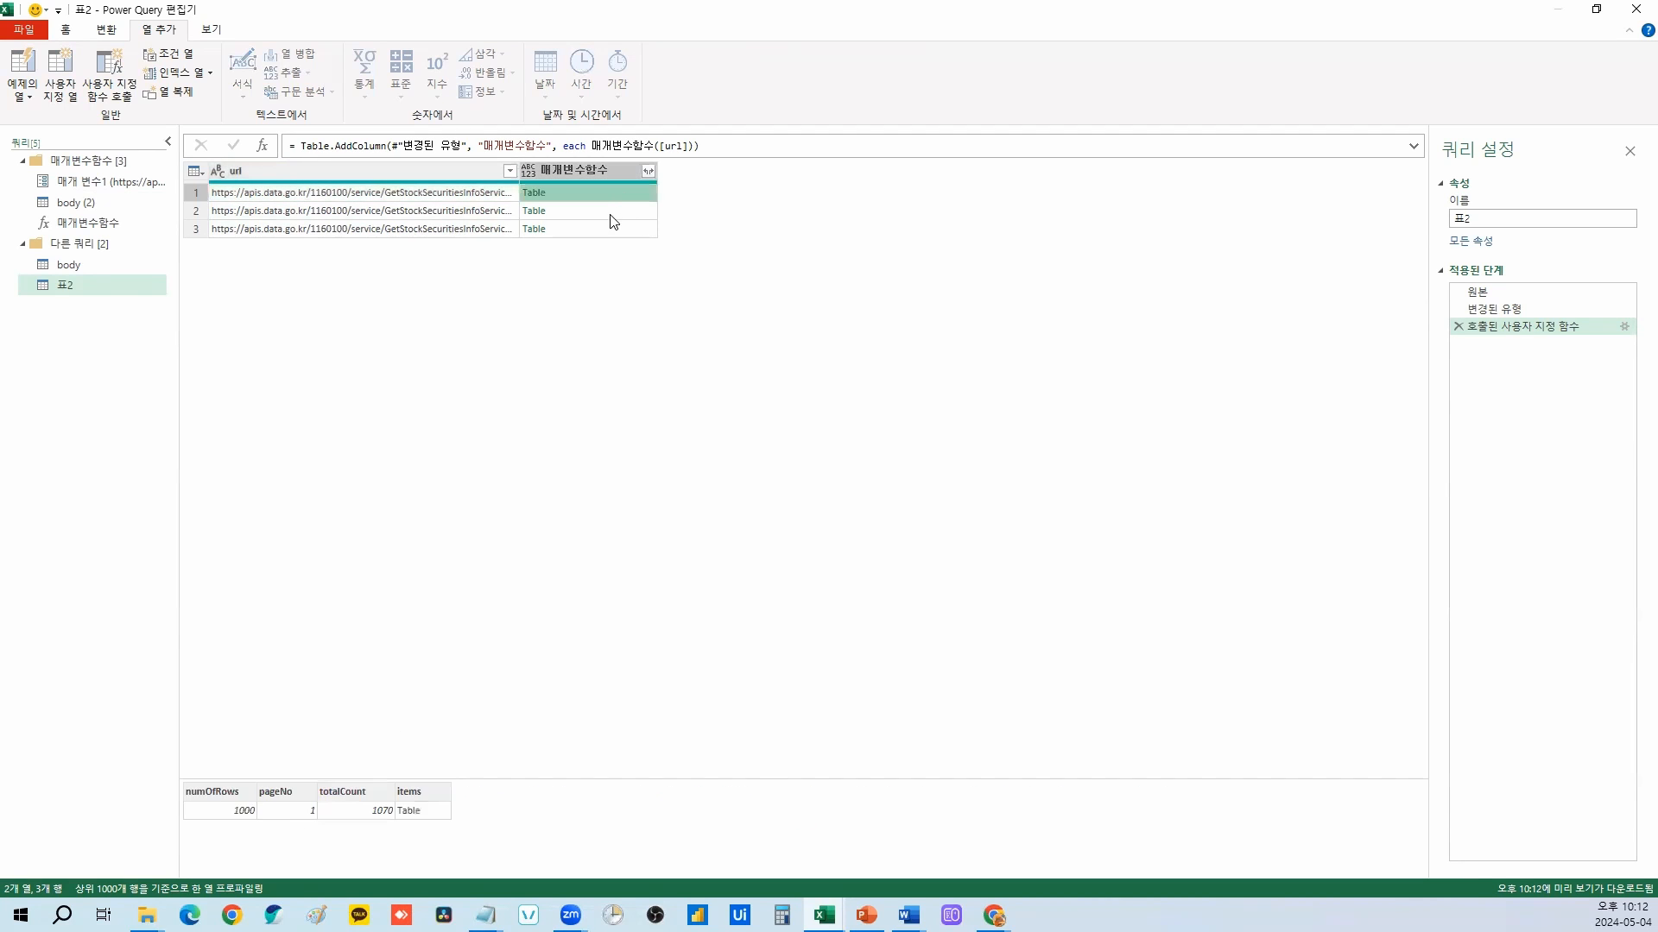
pyautogui.click(611, 216)
pyautogui.click(610, 228)
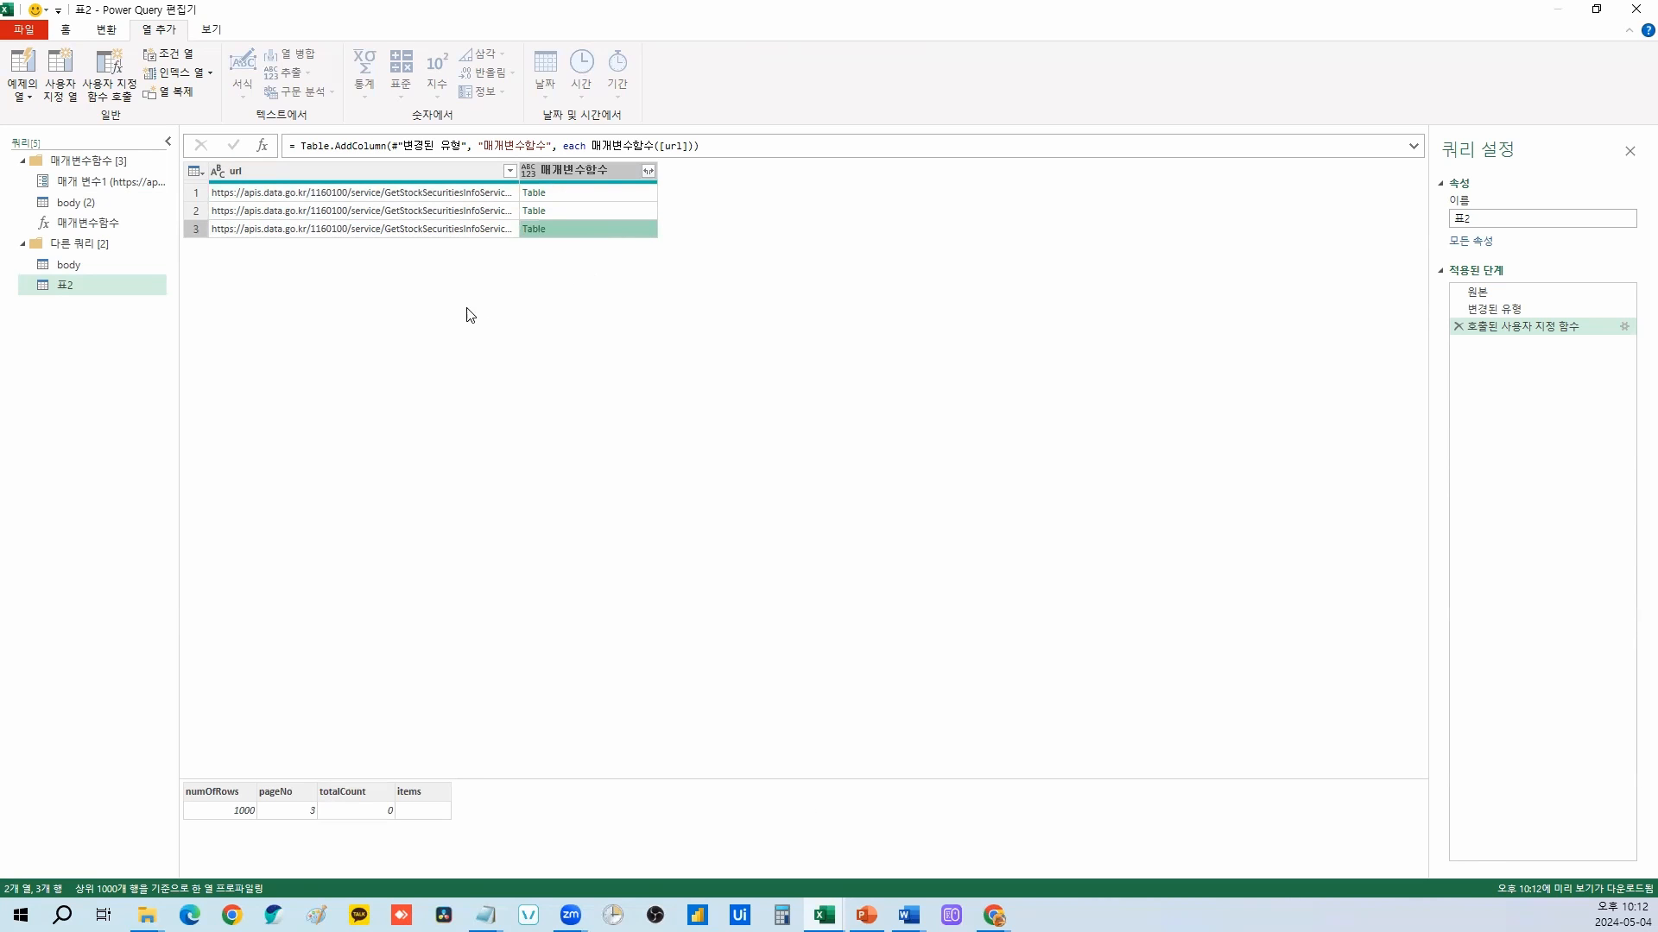
# Step: Expand the 매개변수함수 column into numOfRows, pageNo, totalCount and items without using the original column name as prefix
pyautogui.click(615, 175)
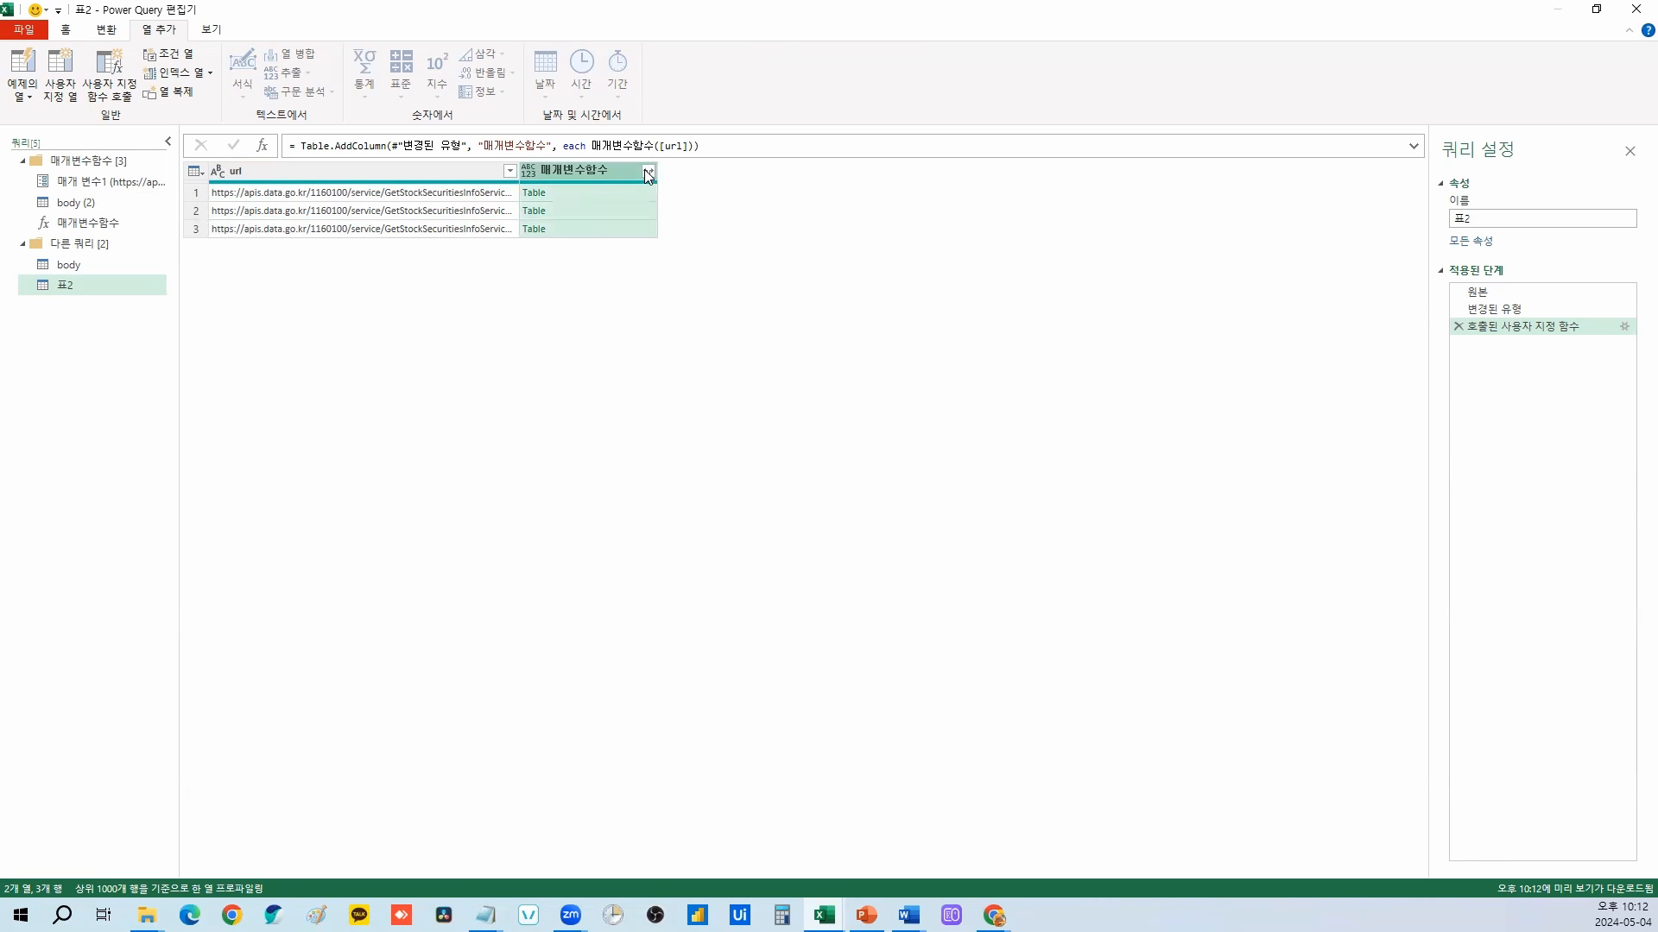
pyautogui.click(647, 171)
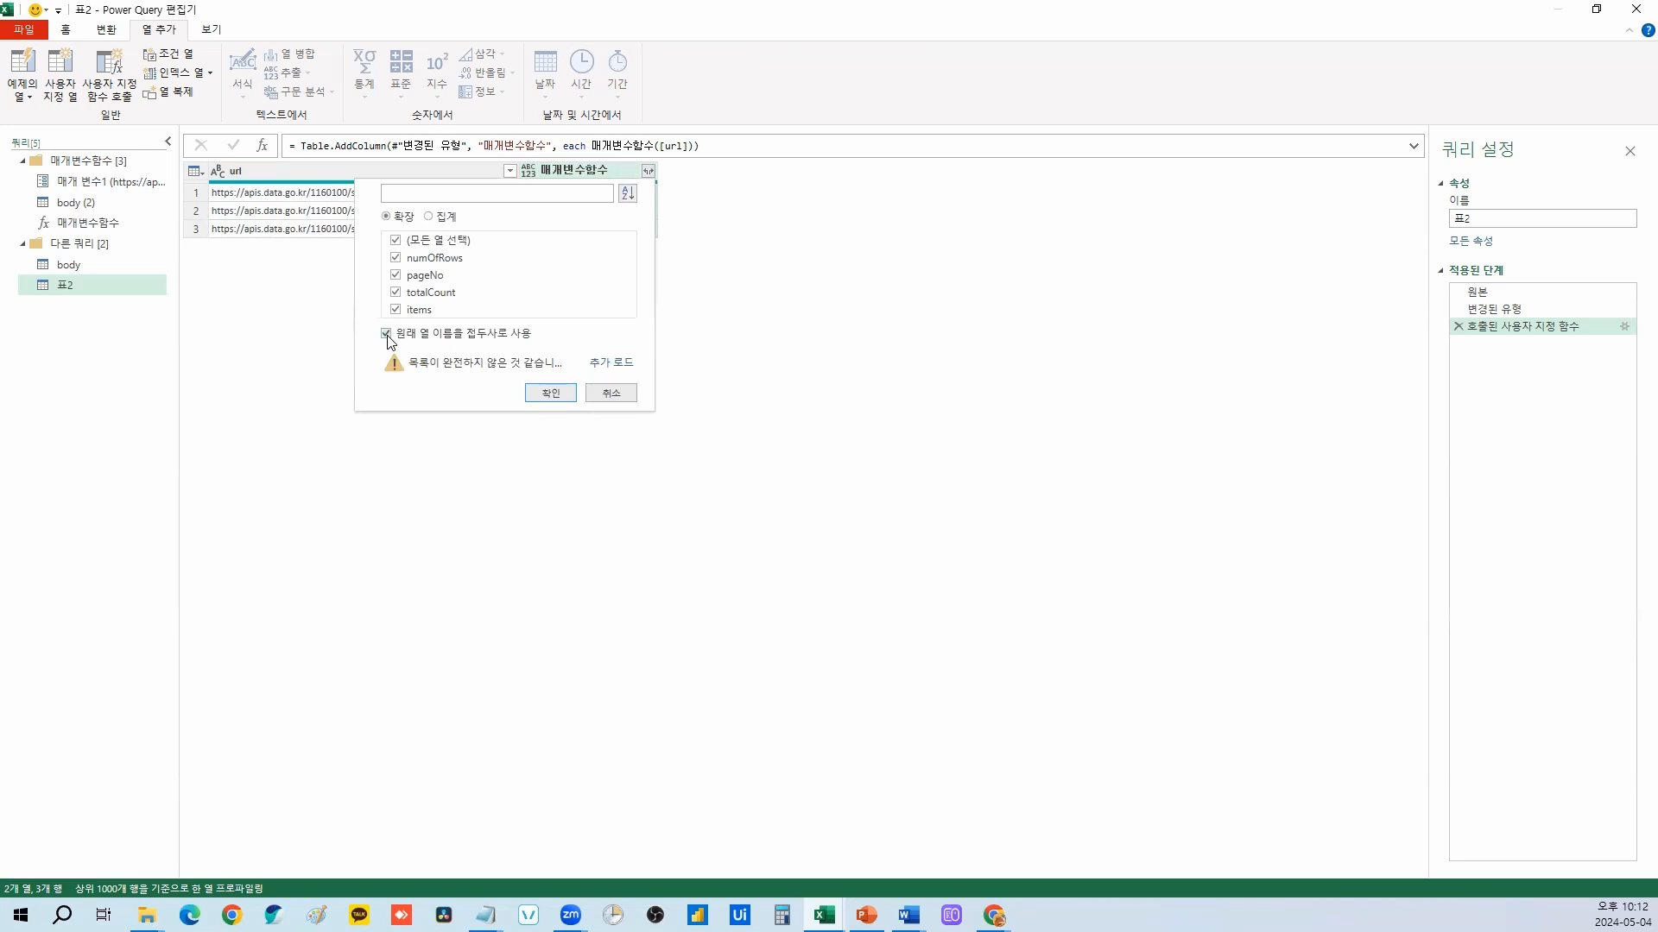
pyautogui.click(452, 333)
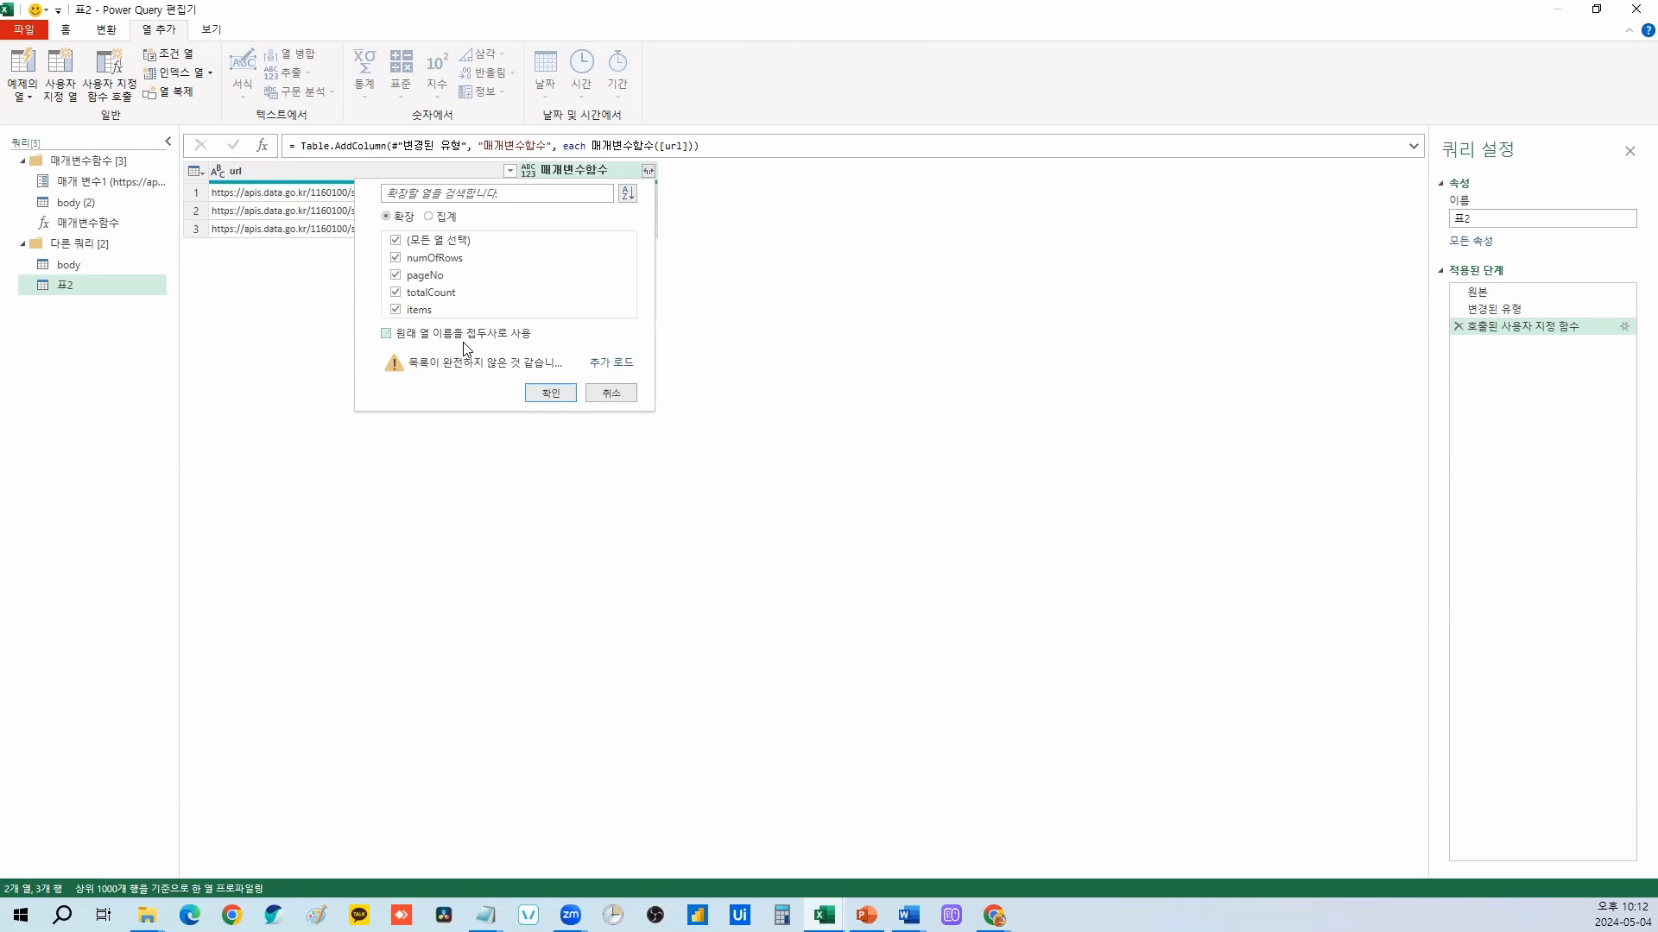
pyautogui.click(550, 393)
# Step: Check the items cells of all three rows and remove the empty entries from the items column
pyautogui.click(1012, 230)
pyautogui.click(1017, 193)
pyautogui.click(1016, 211)
pyautogui.click(974, 230)
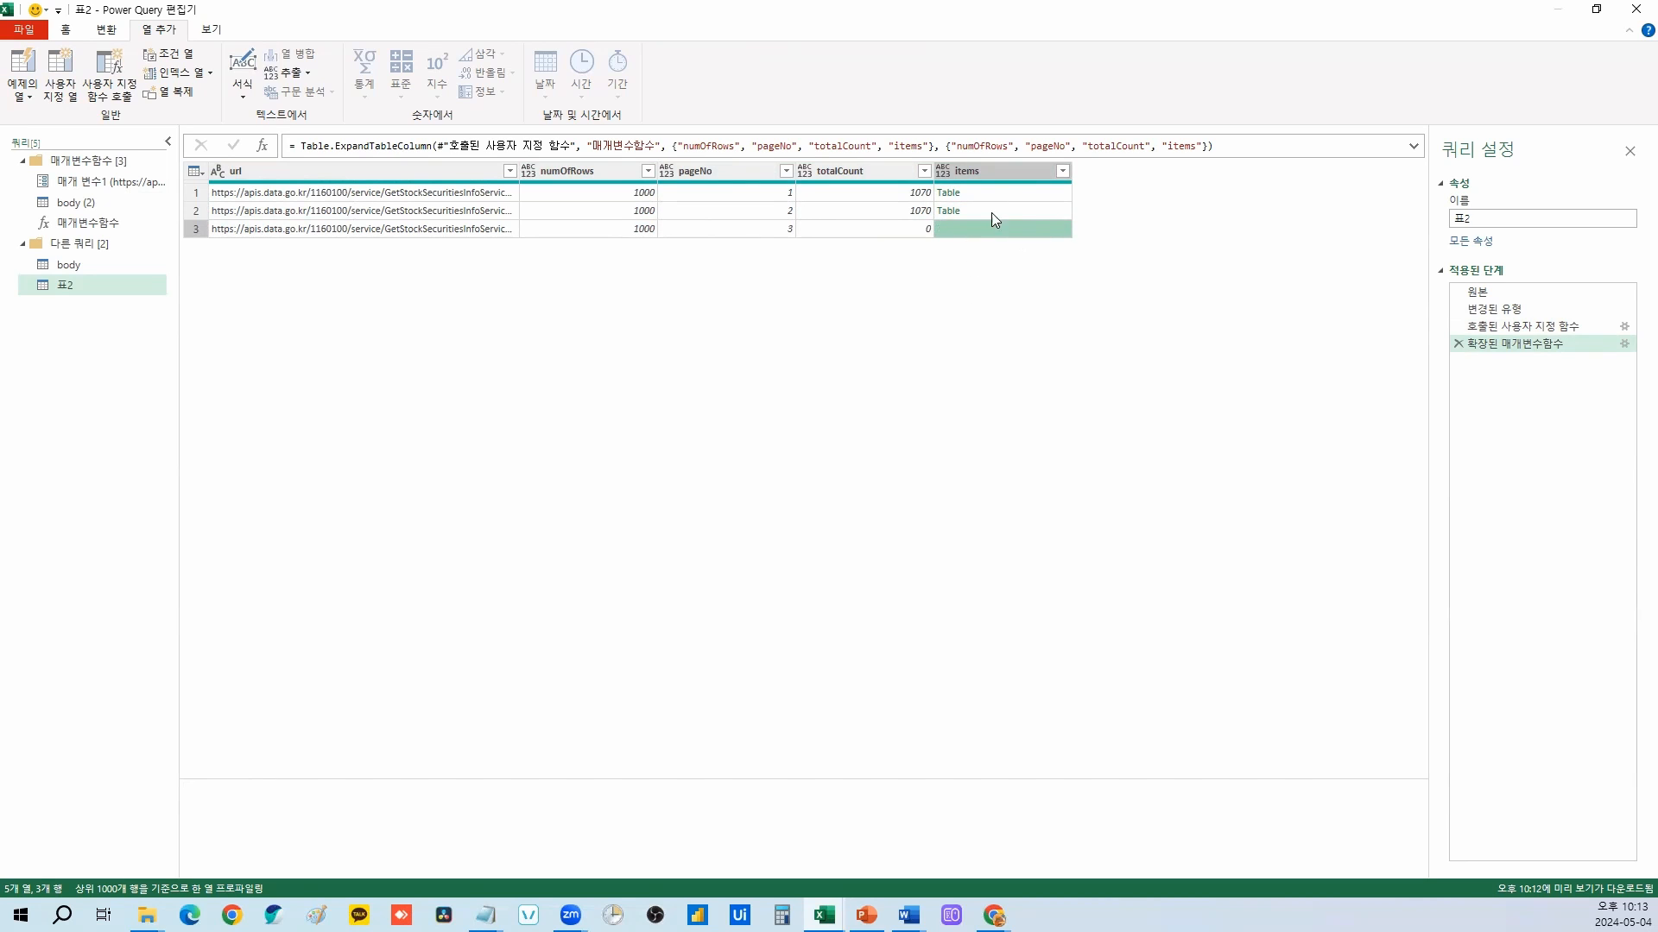
pyautogui.click(1004, 173)
pyautogui.click(1062, 173)
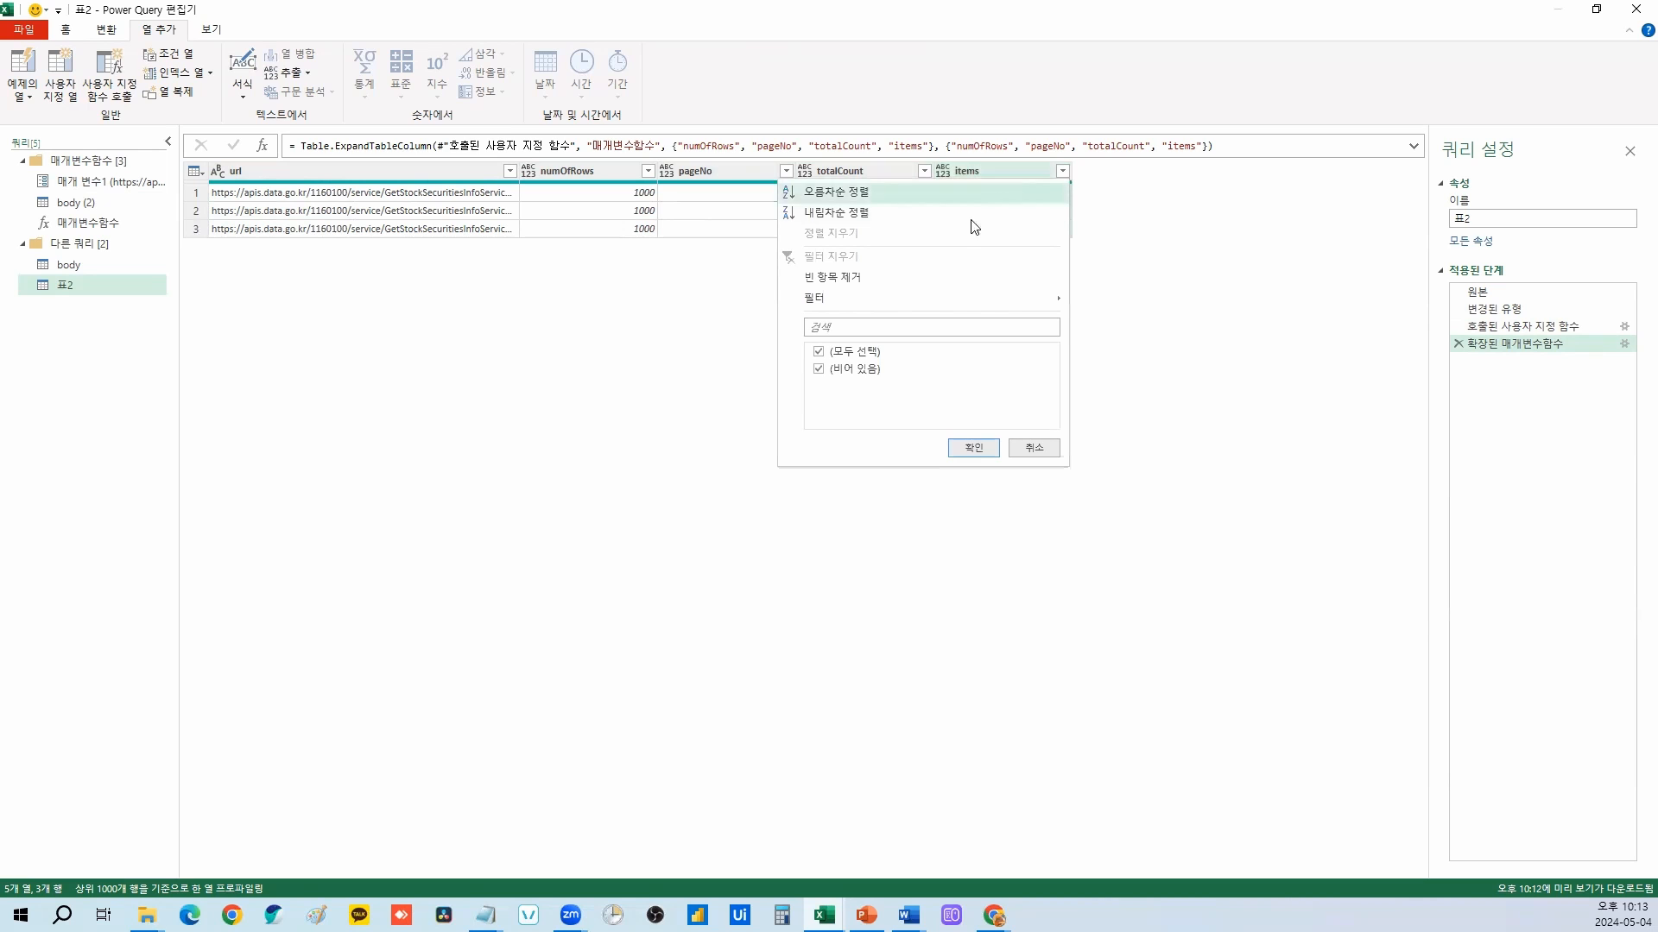
pyautogui.click(857, 278)
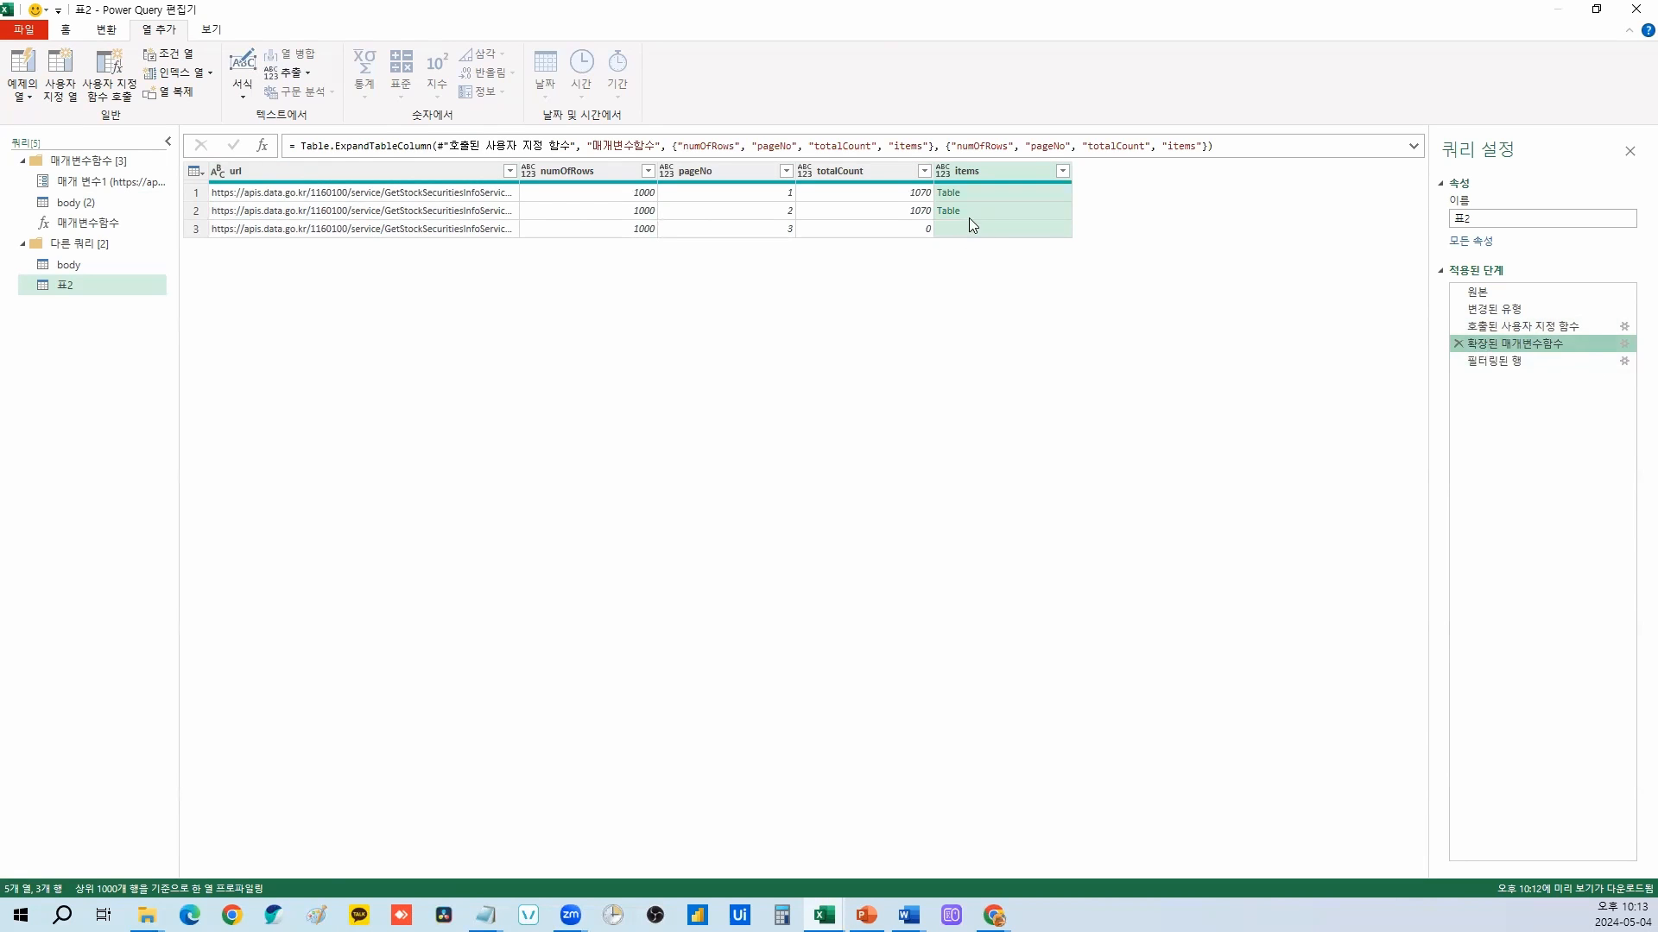
pyautogui.click(1498, 361)
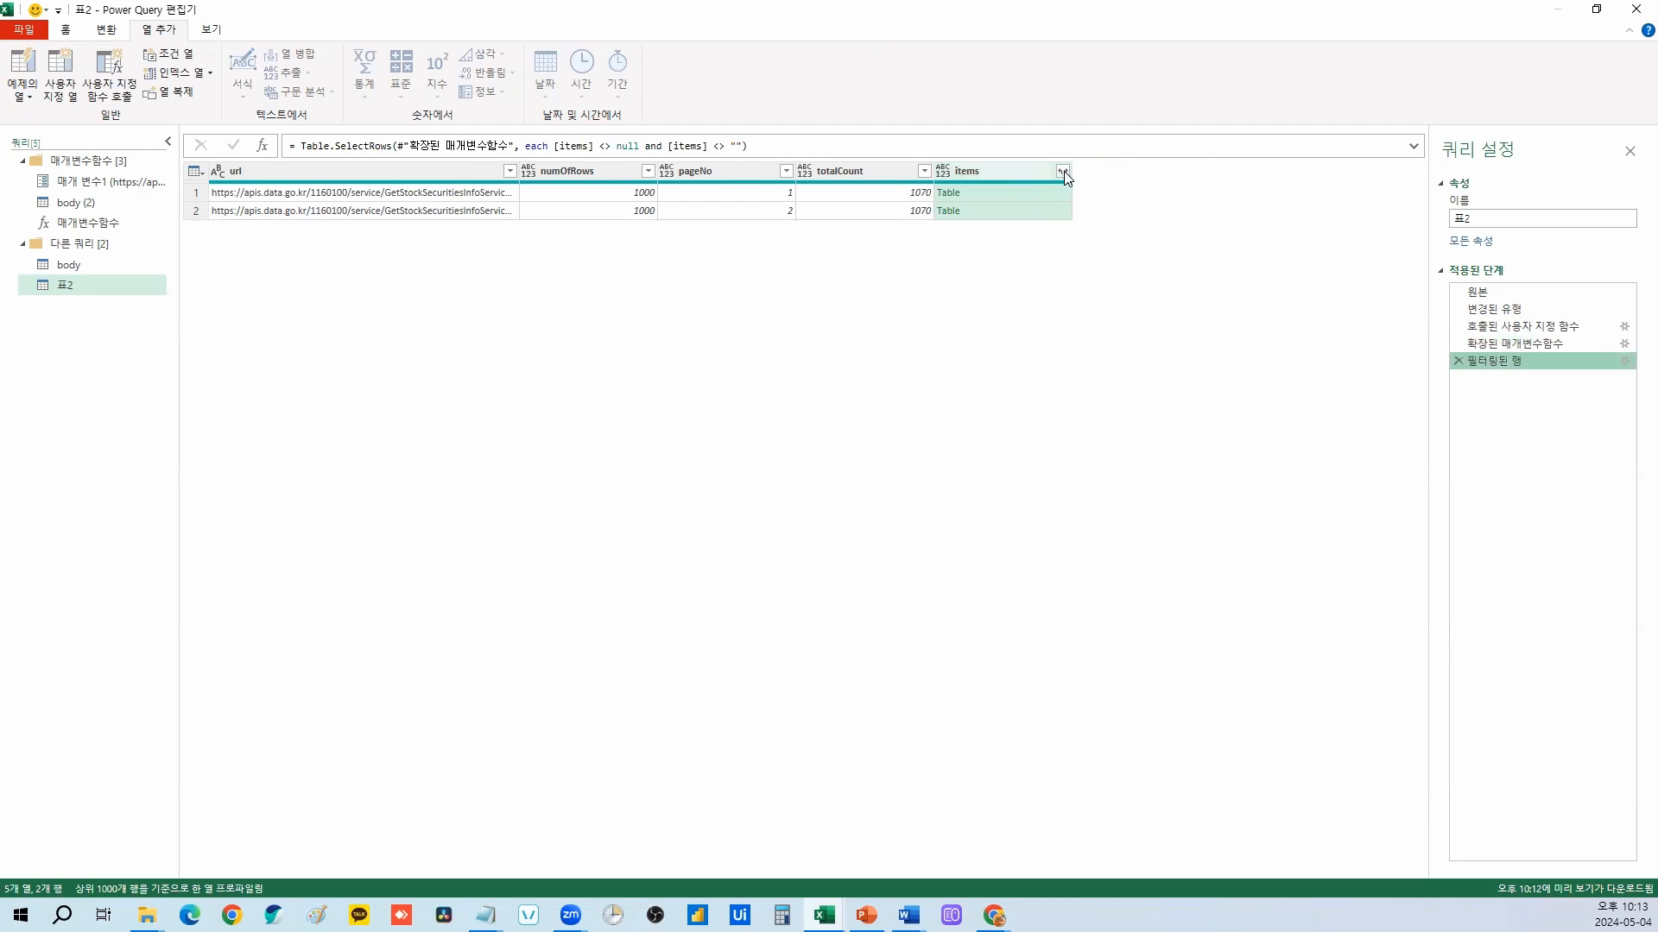
# Step: Return to the applied step that expanded the 매개변수함수 column and compare the items cells of its three rows
pyautogui.press('Up')
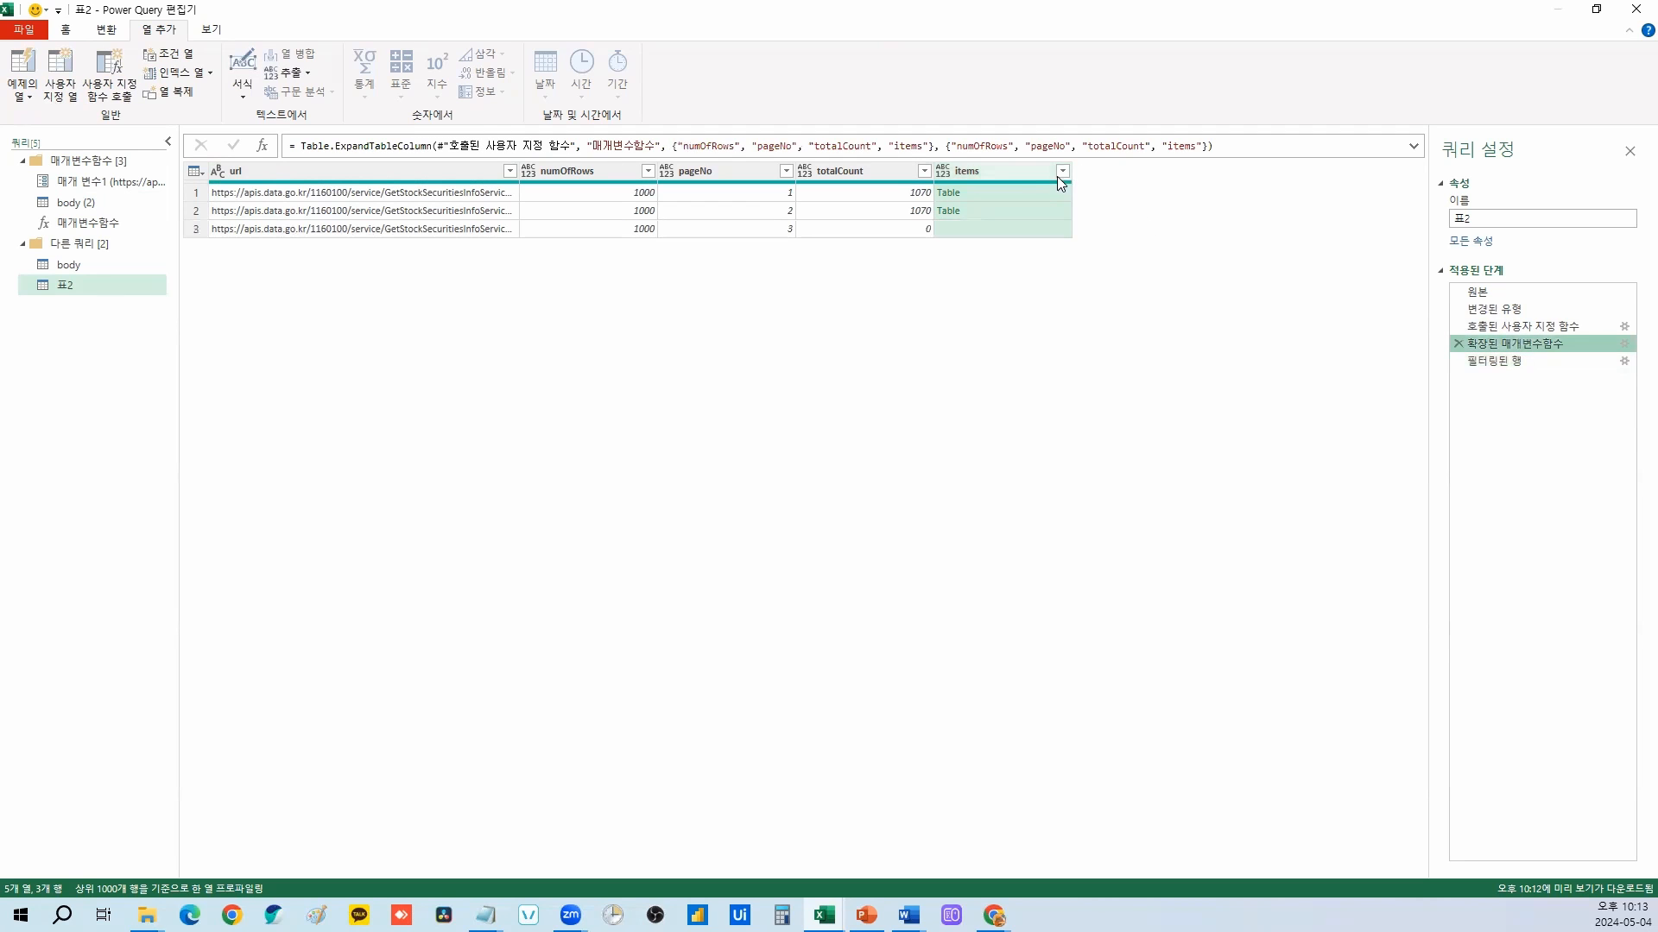
pyautogui.click(1009, 199)
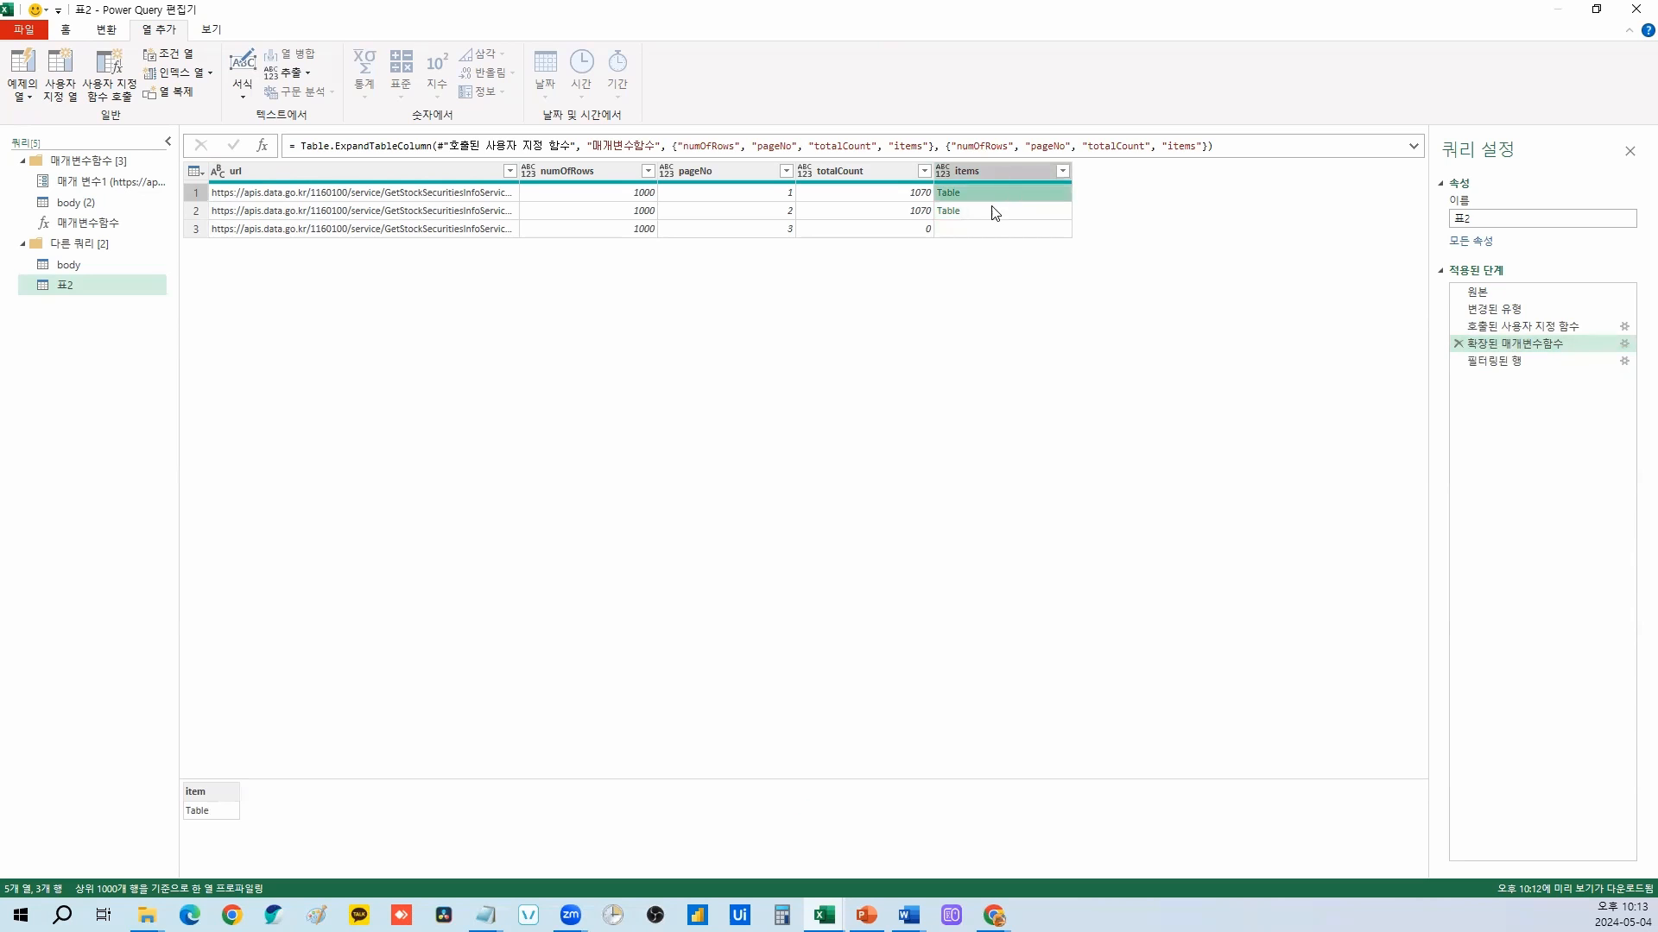
pyautogui.click(985, 212)
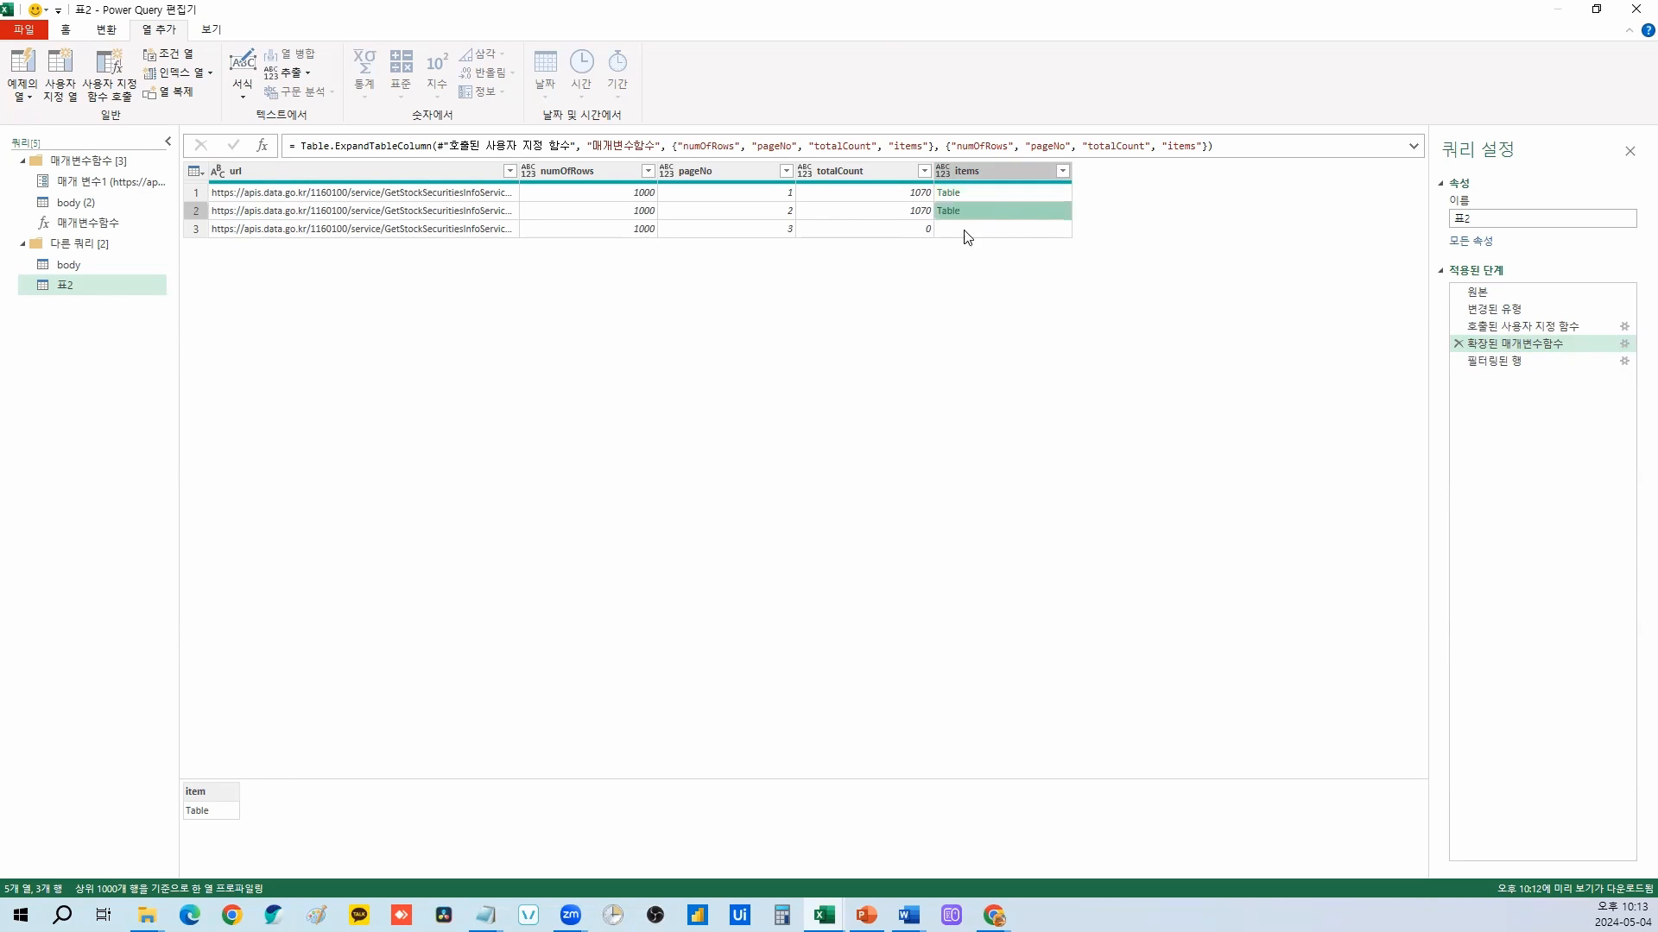
pyautogui.click(986, 191)
pyautogui.click(1008, 213)
pyautogui.click(992, 229)
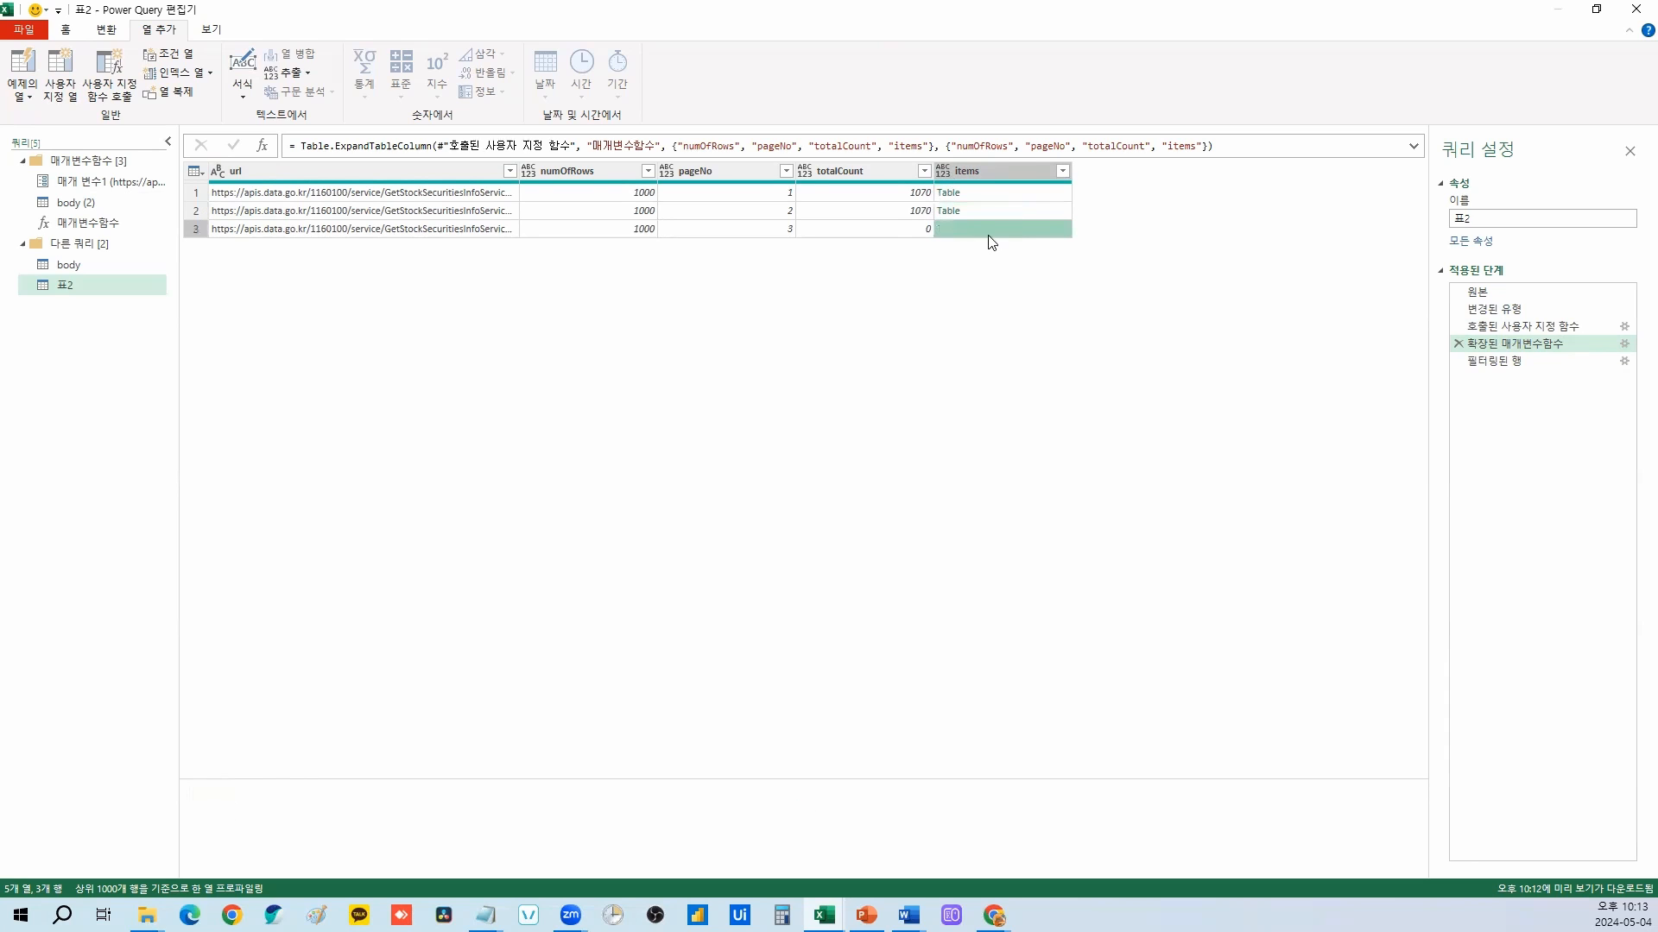
# Step: Reapply the removal of empty entries on the items column from the expanded step
pyautogui.click(1061, 172)
pyautogui.click(1063, 171)
pyautogui.click(870, 273)
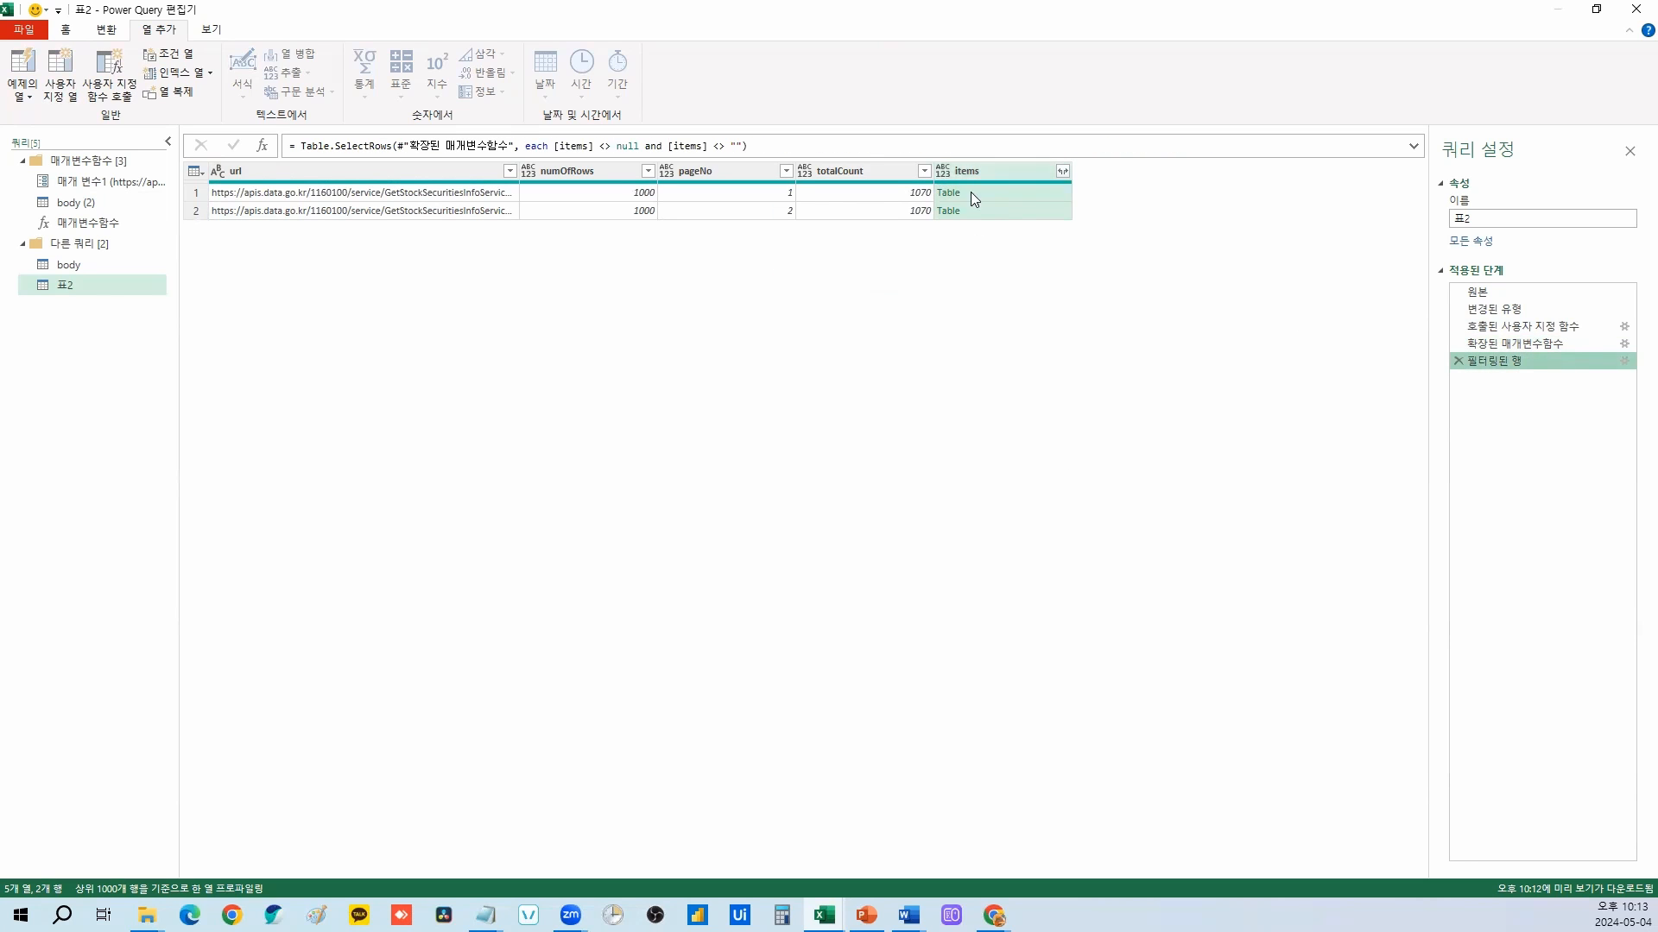
# Step: Expand the items column and its nested item column with all fields selected and no column name prefix
pyautogui.click(1063, 171)
pyautogui.click(965, 393)
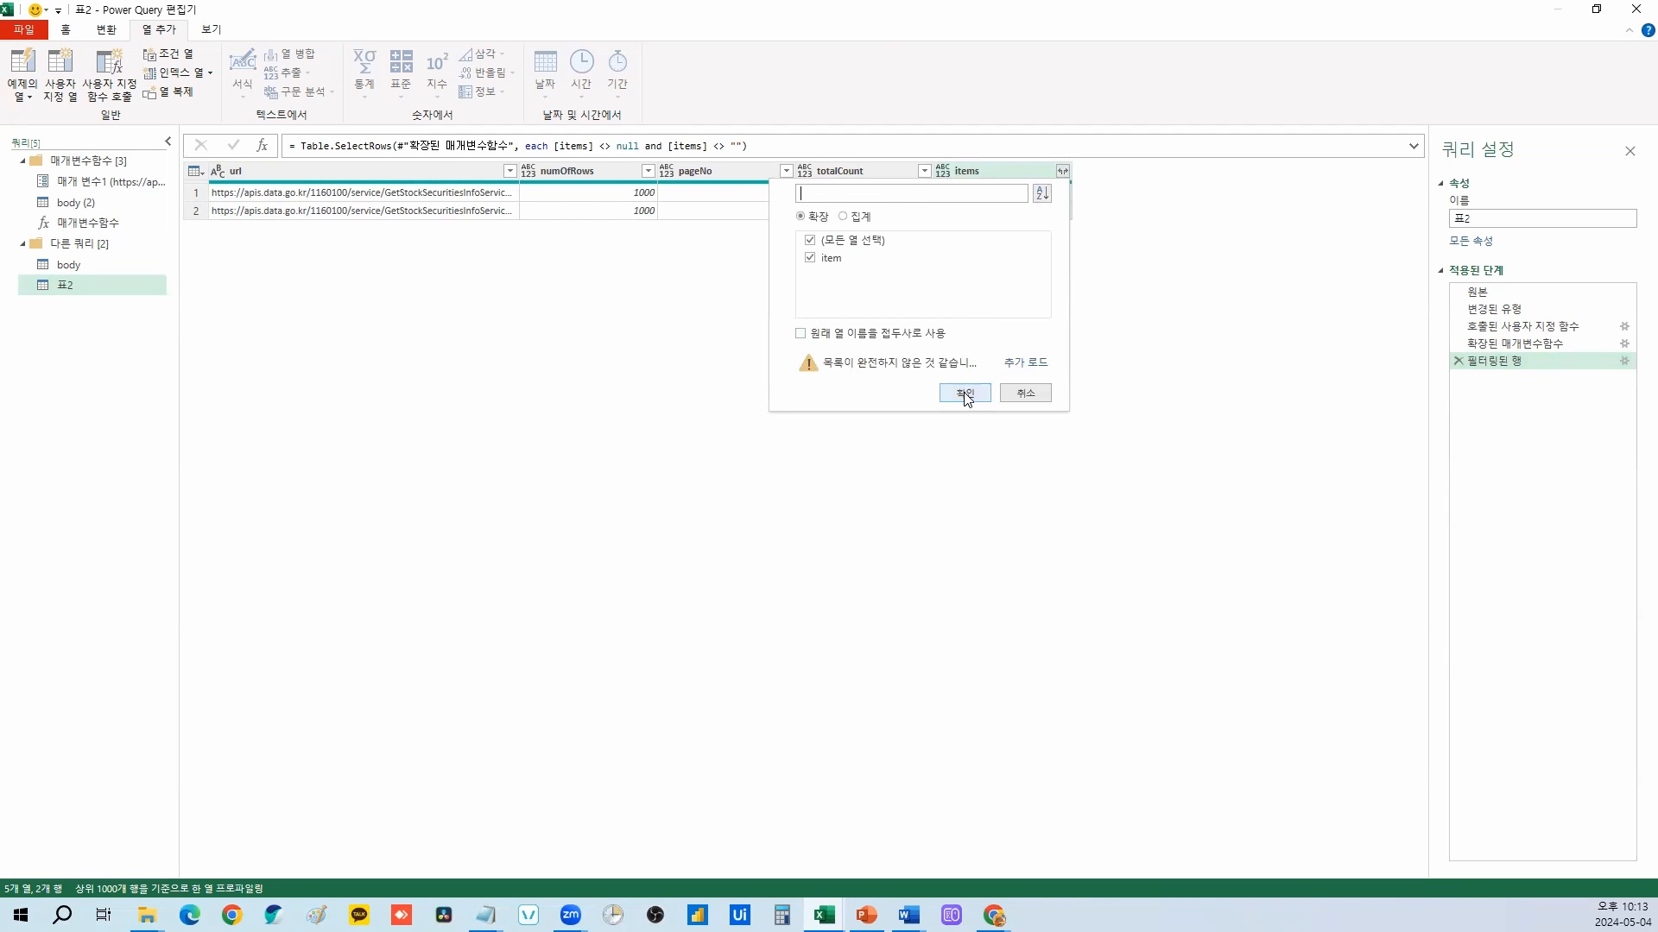
pyautogui.click(1063, 171)
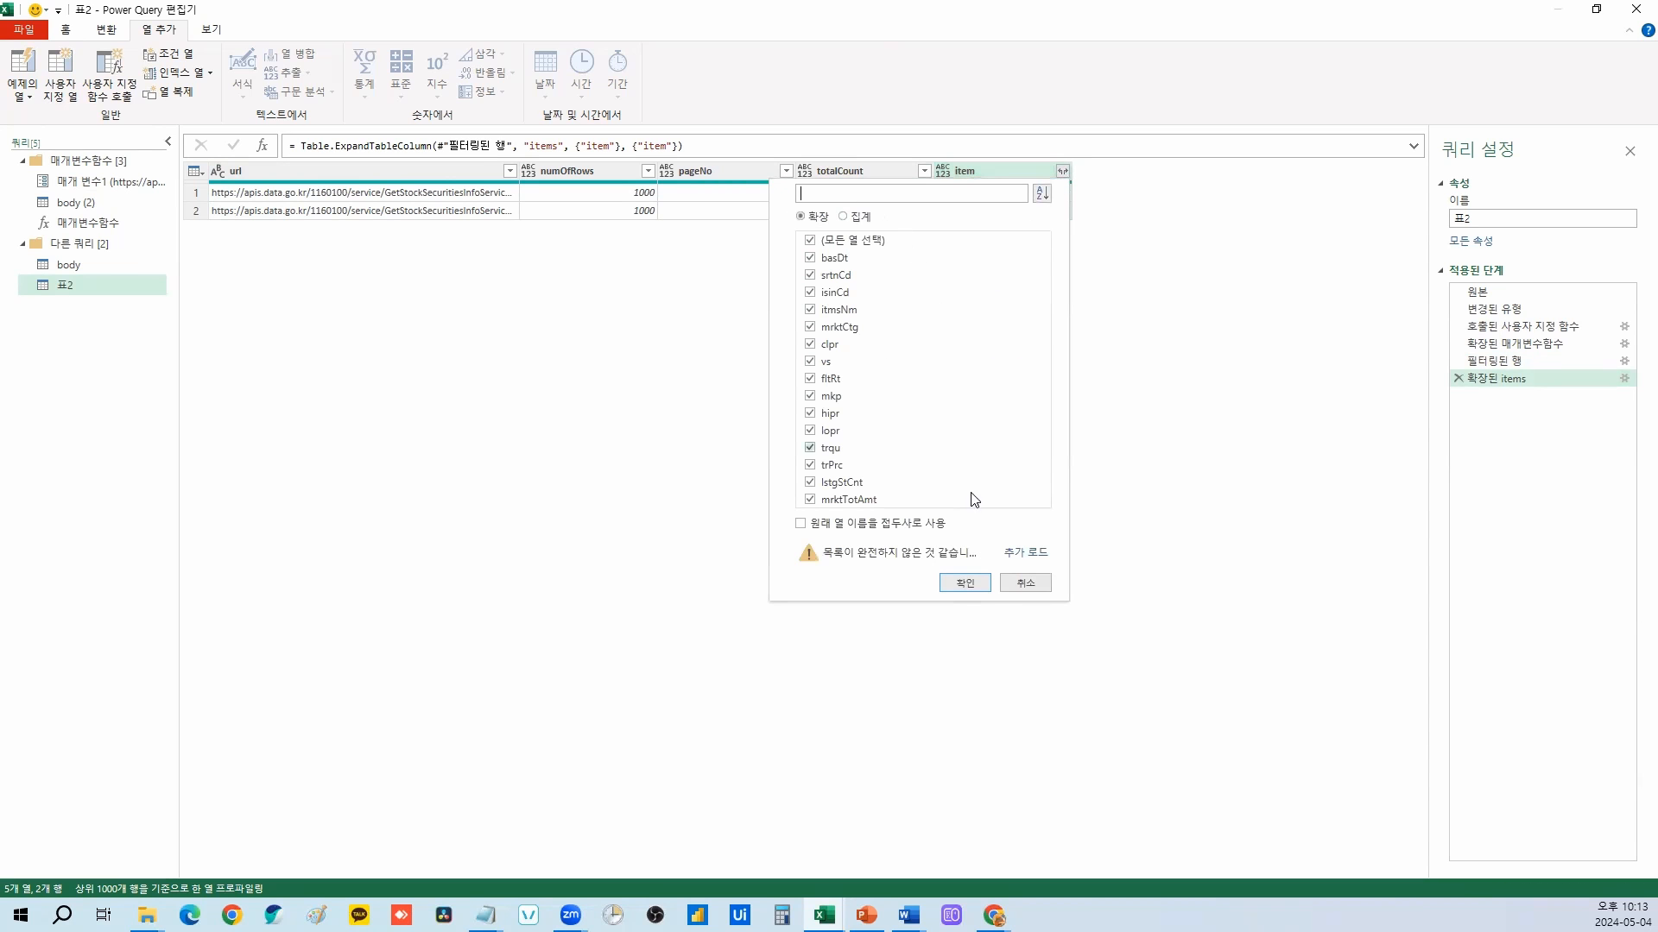
pyautogui.click(965, 581)
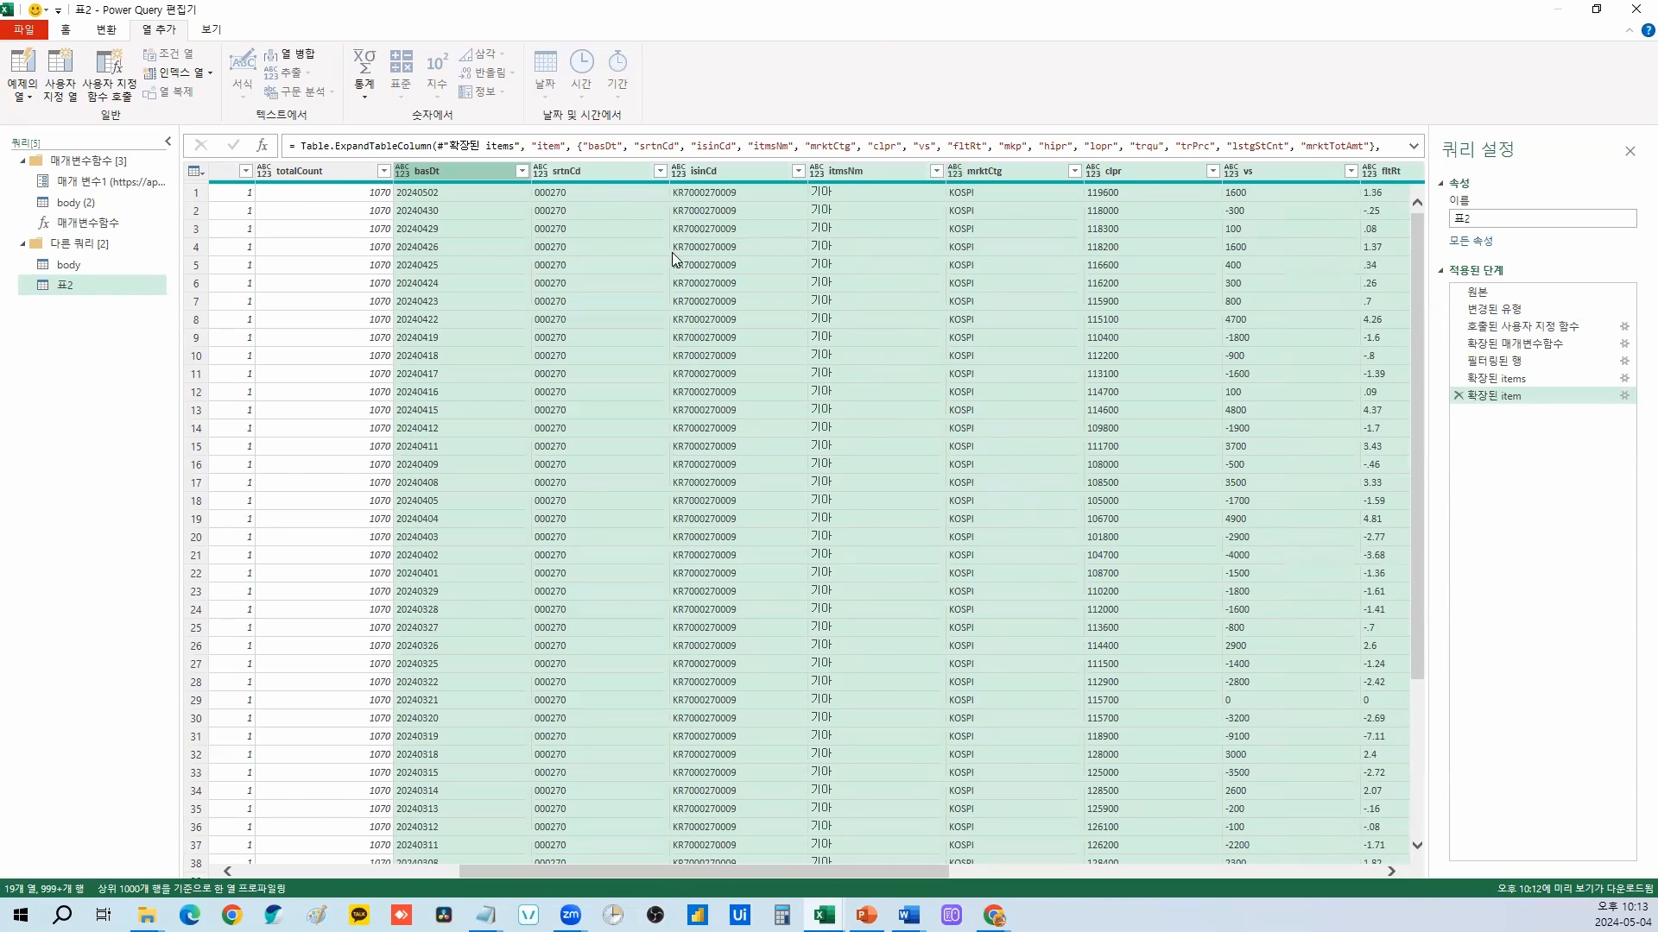
# Step: Detect and apply the data types for all columns from clpr through mrktTotAmt
pyautogui.hscroll(10, 1283, 292)
pyautogui.hscroll(-7, 1269, 298)
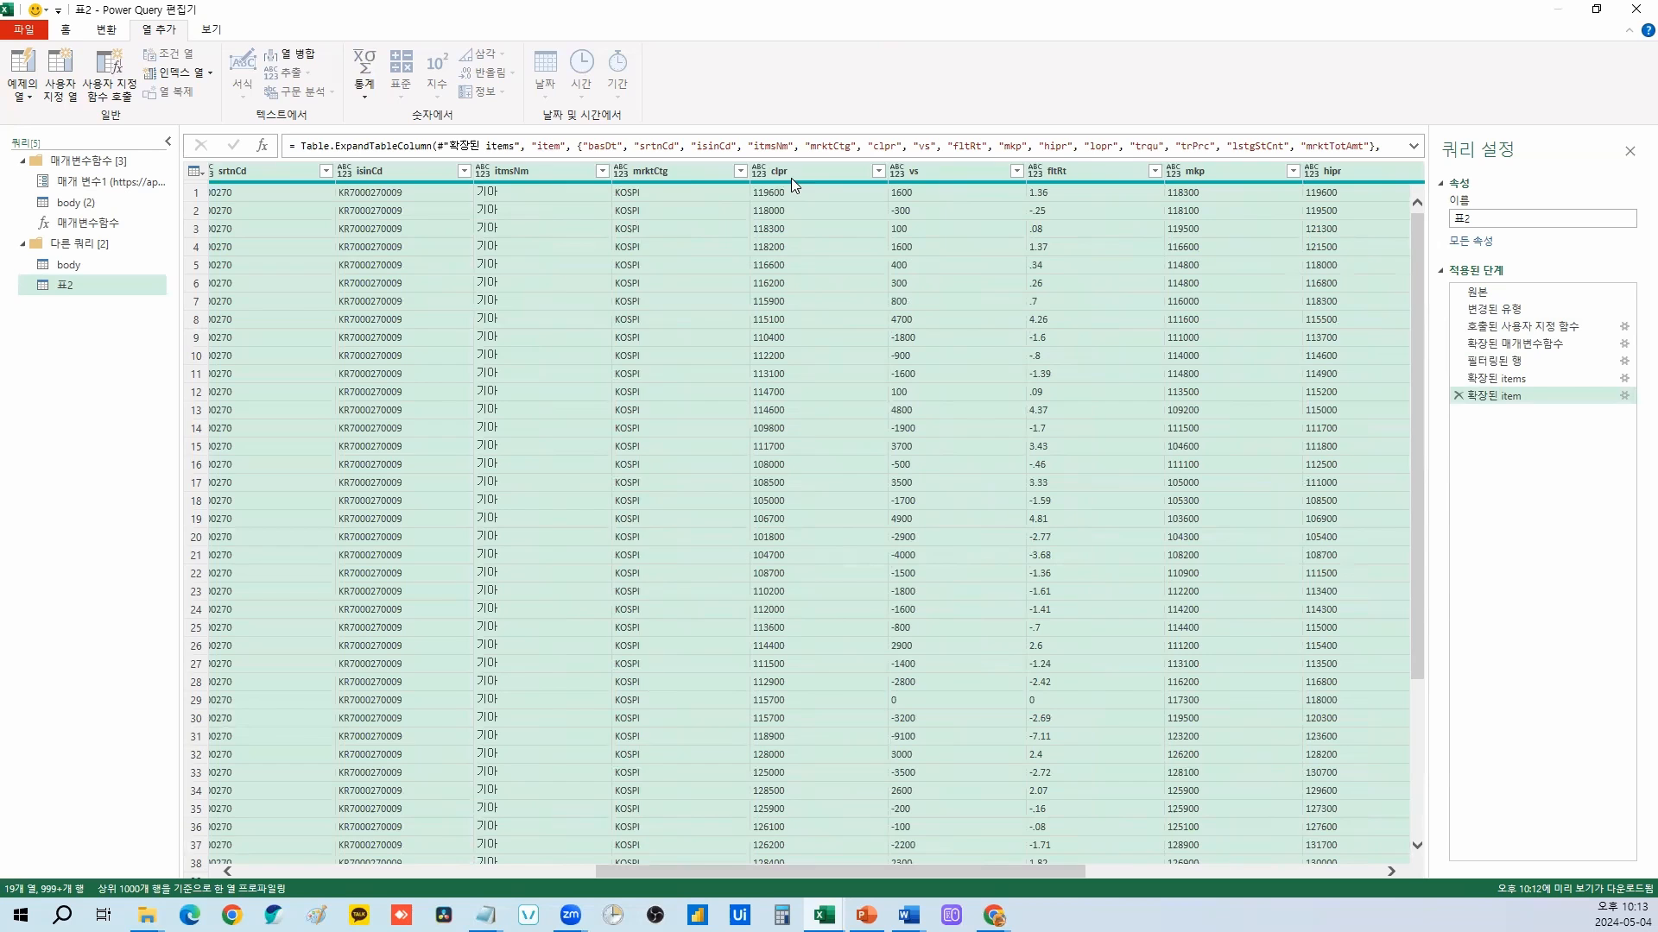
pyautogui.click(836, 171)
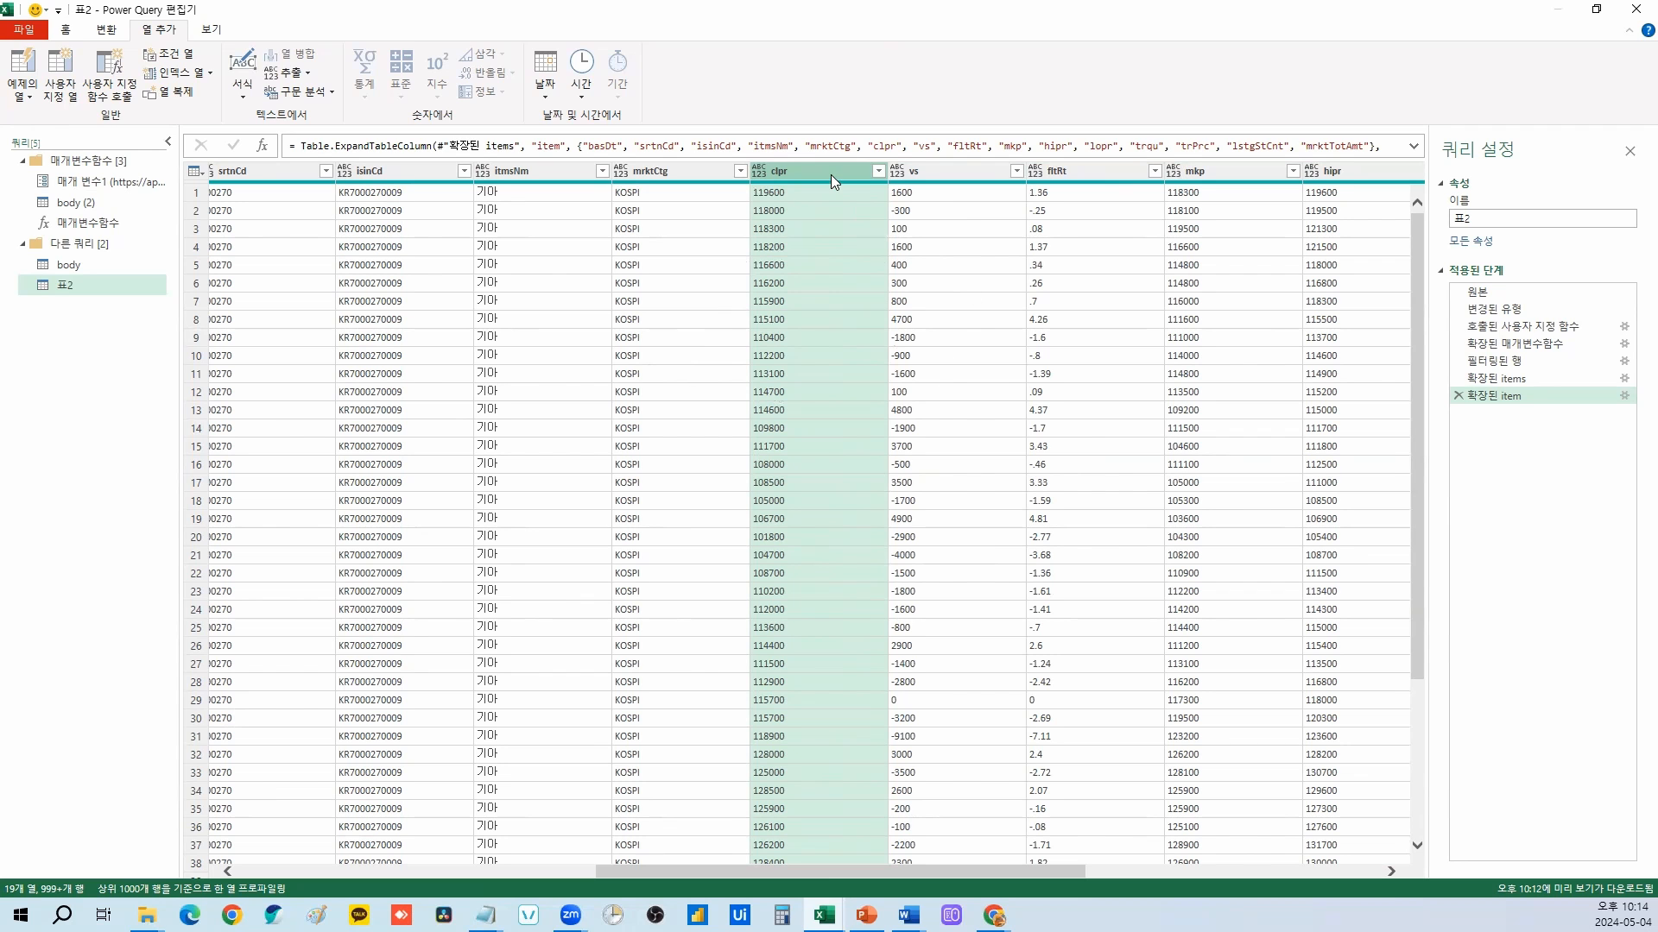
pyautogui.hscroll(5, 1007, 230)
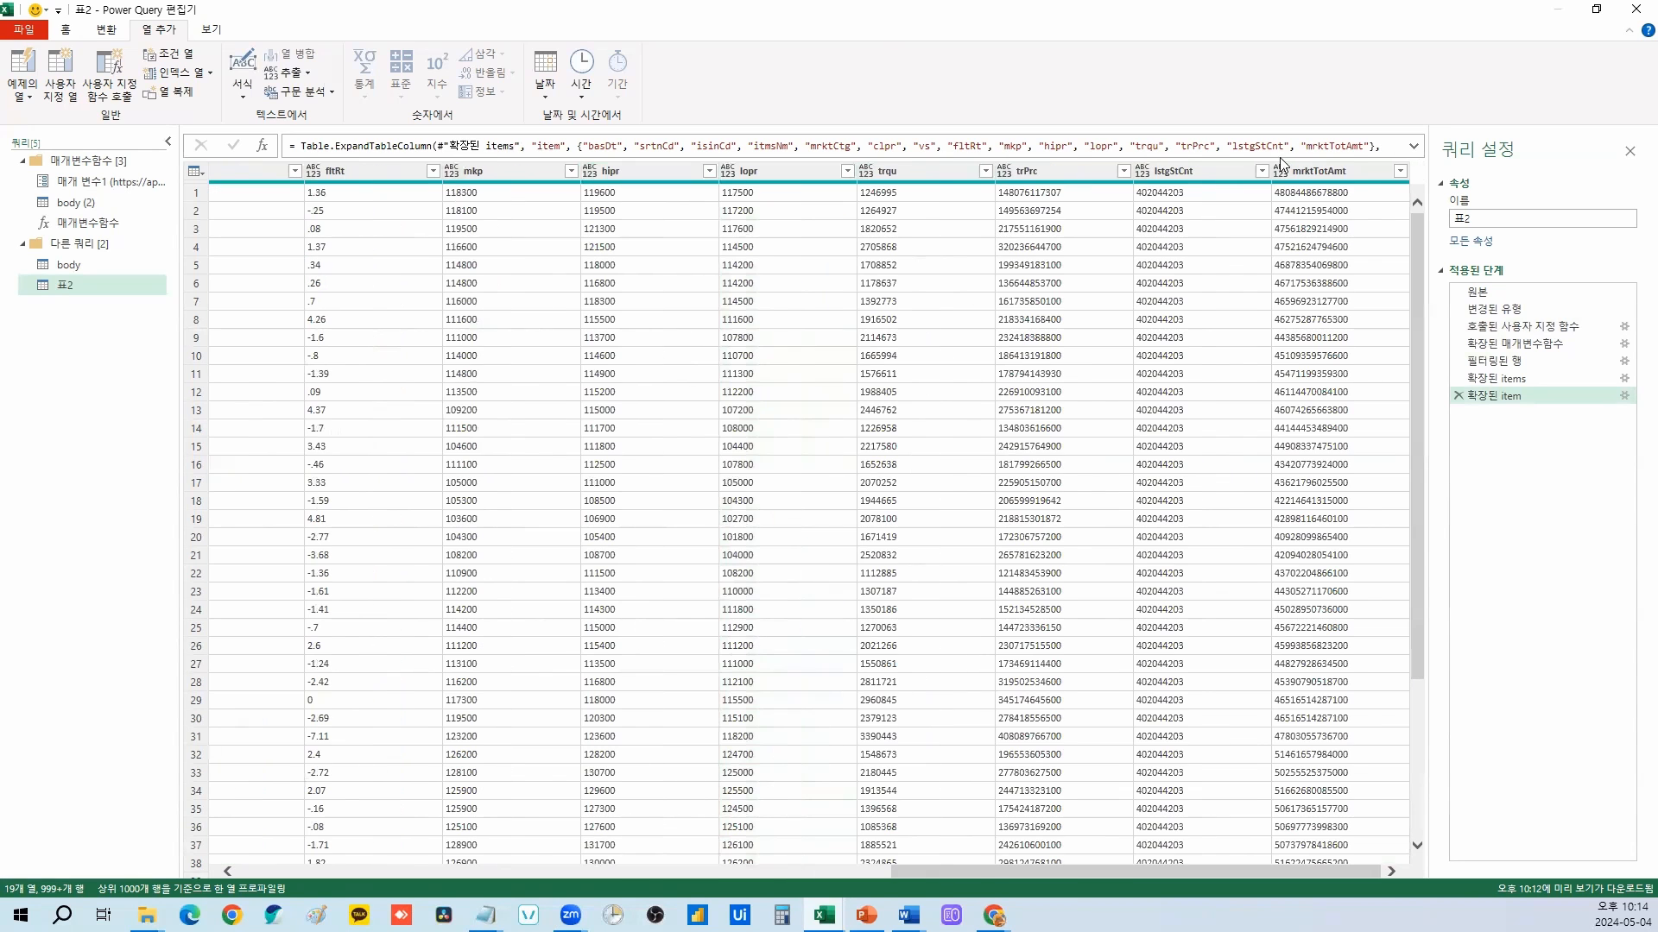
pyautogui.keyDown('shift'); pyautogui.click(1356, 171); pyautogui.keyUp('shift')
pyautogui.click(121, 30)
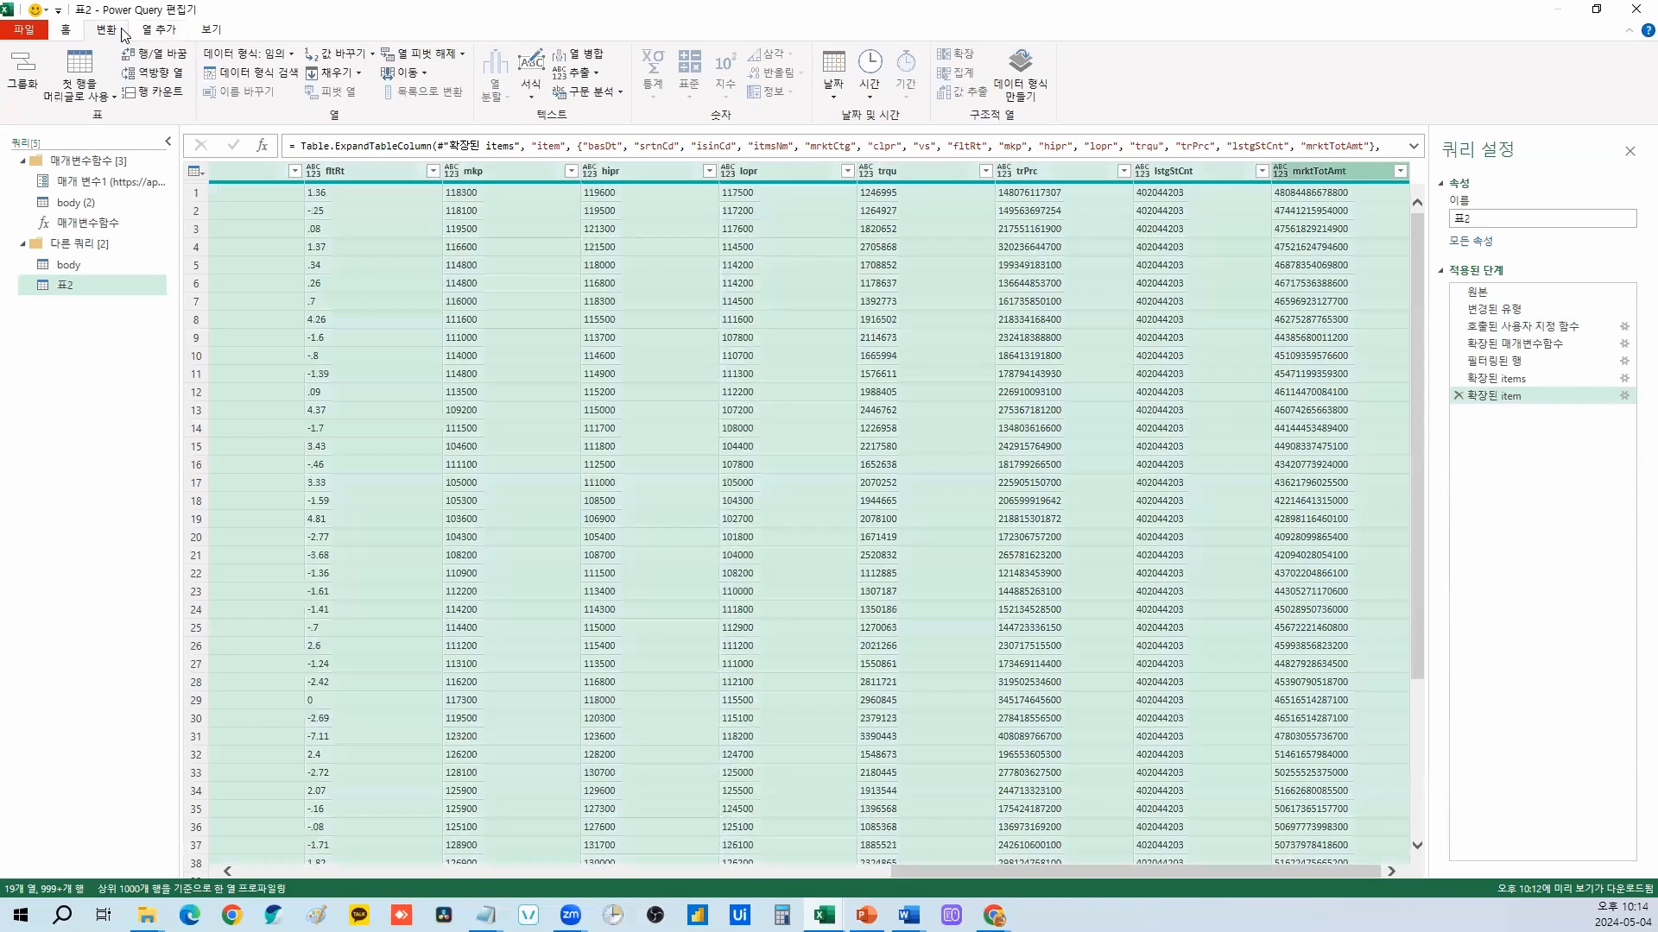
pyautogui.click(289, 75)
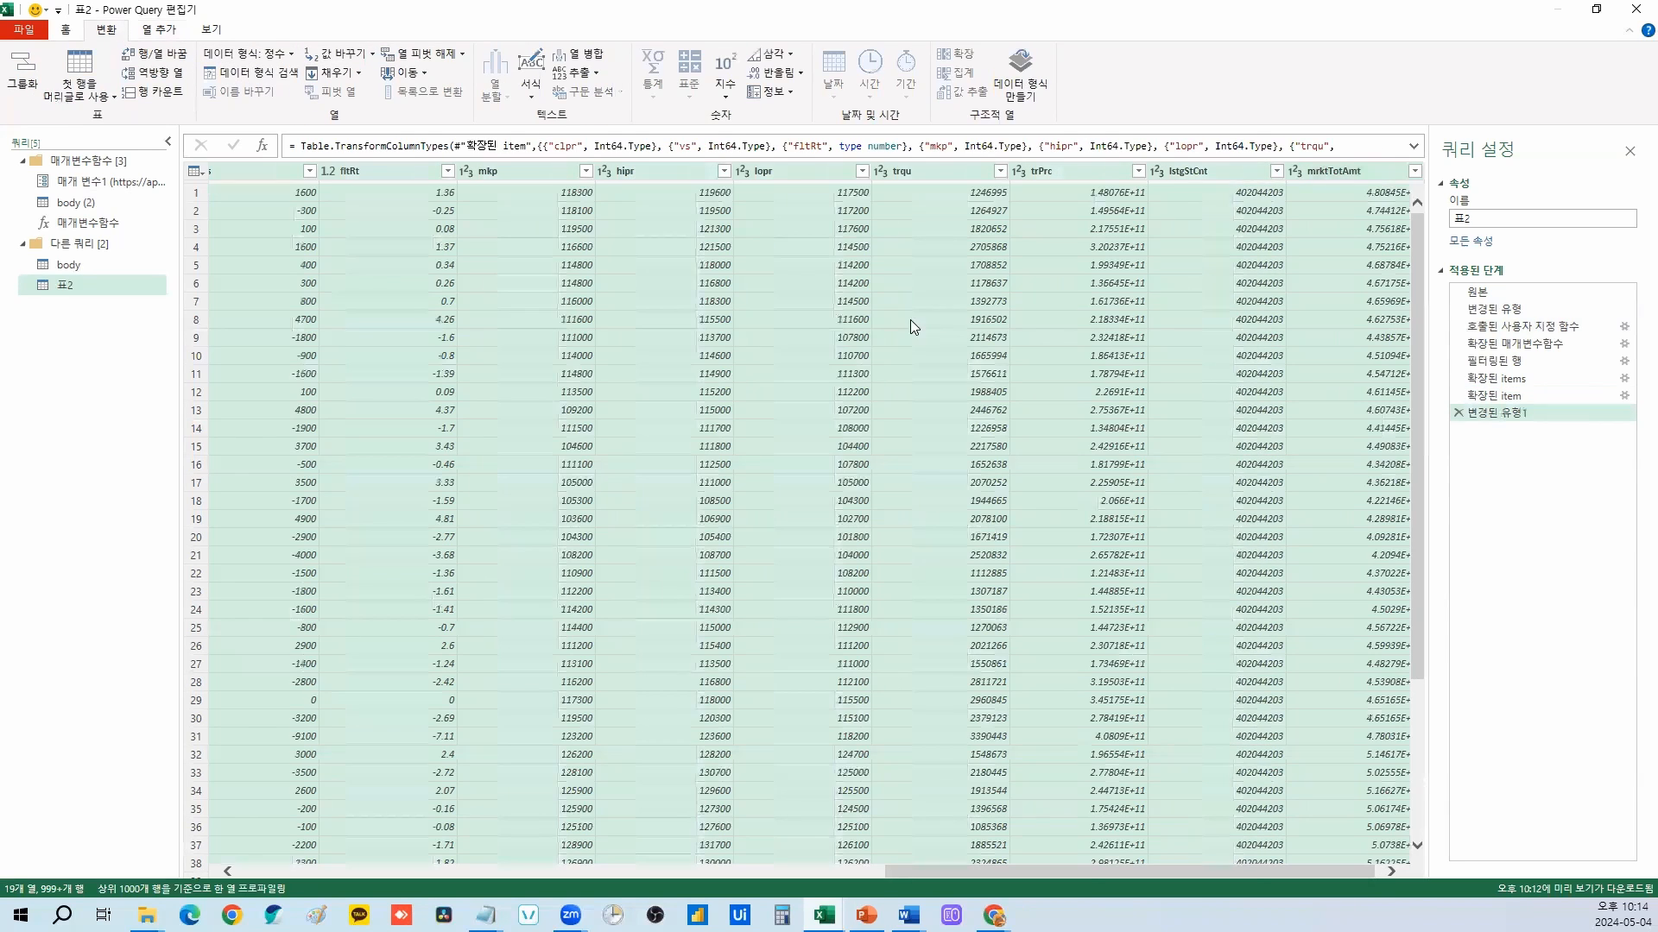
# Step: Look over the converted columns, and find the response message specification in the Word document 오픈API 활용자가이드_금융위원회_주식시세정보
pyautogui.hscroll(-4, 836, 242)
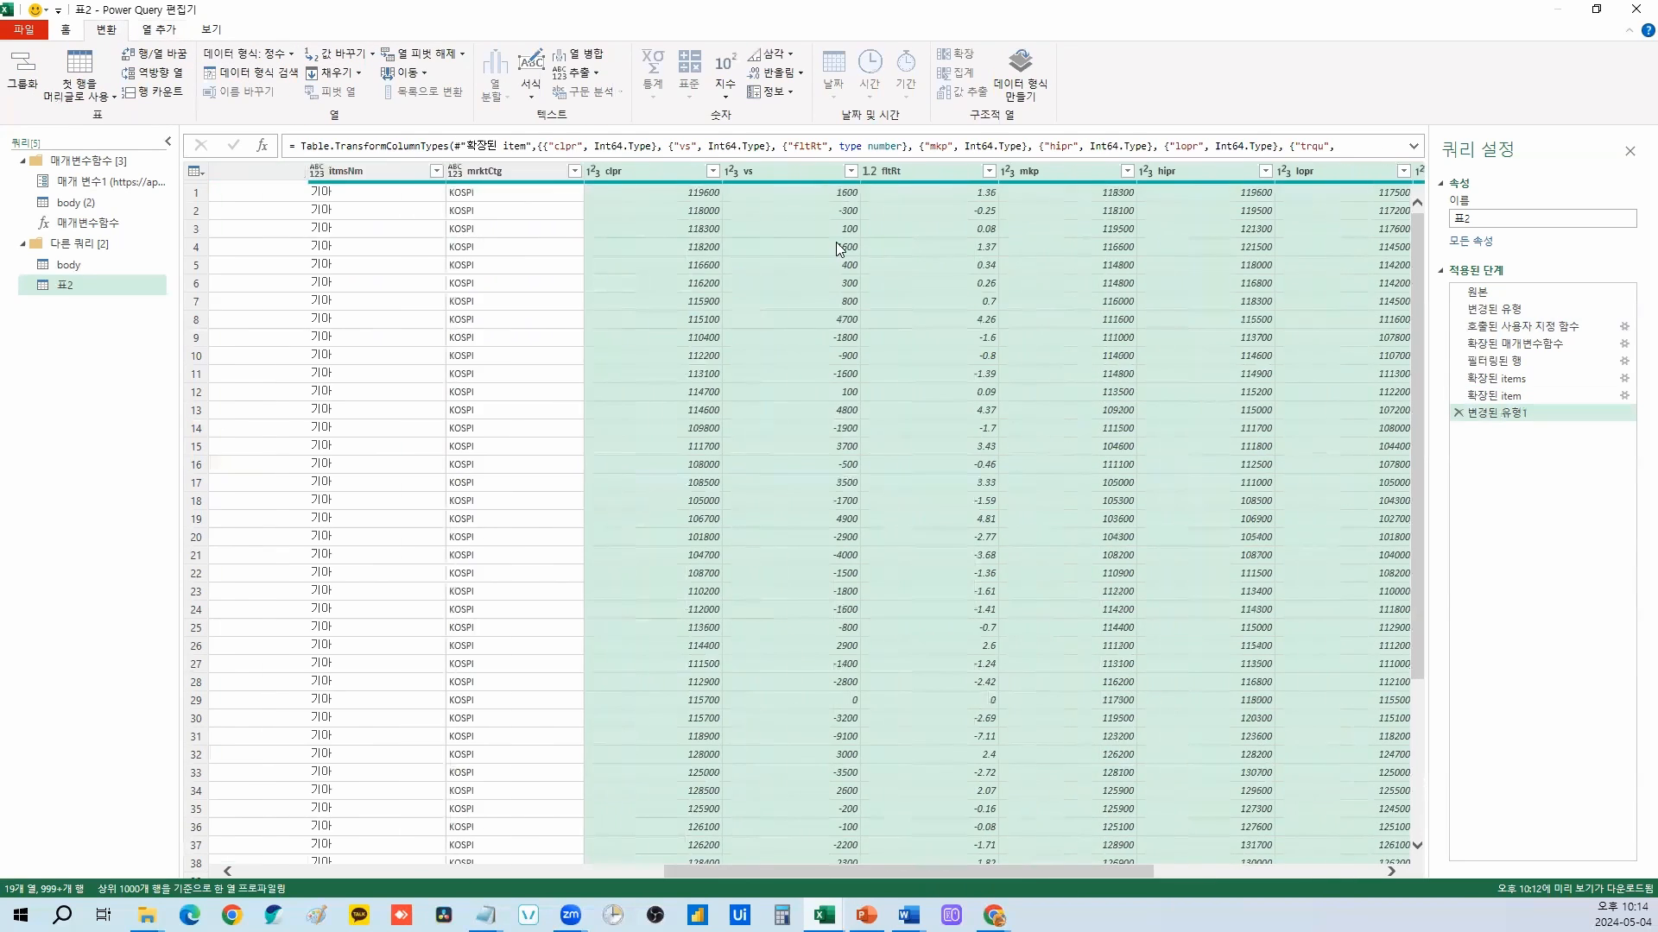
pyautogui.hscroll(-4, 629, 331)
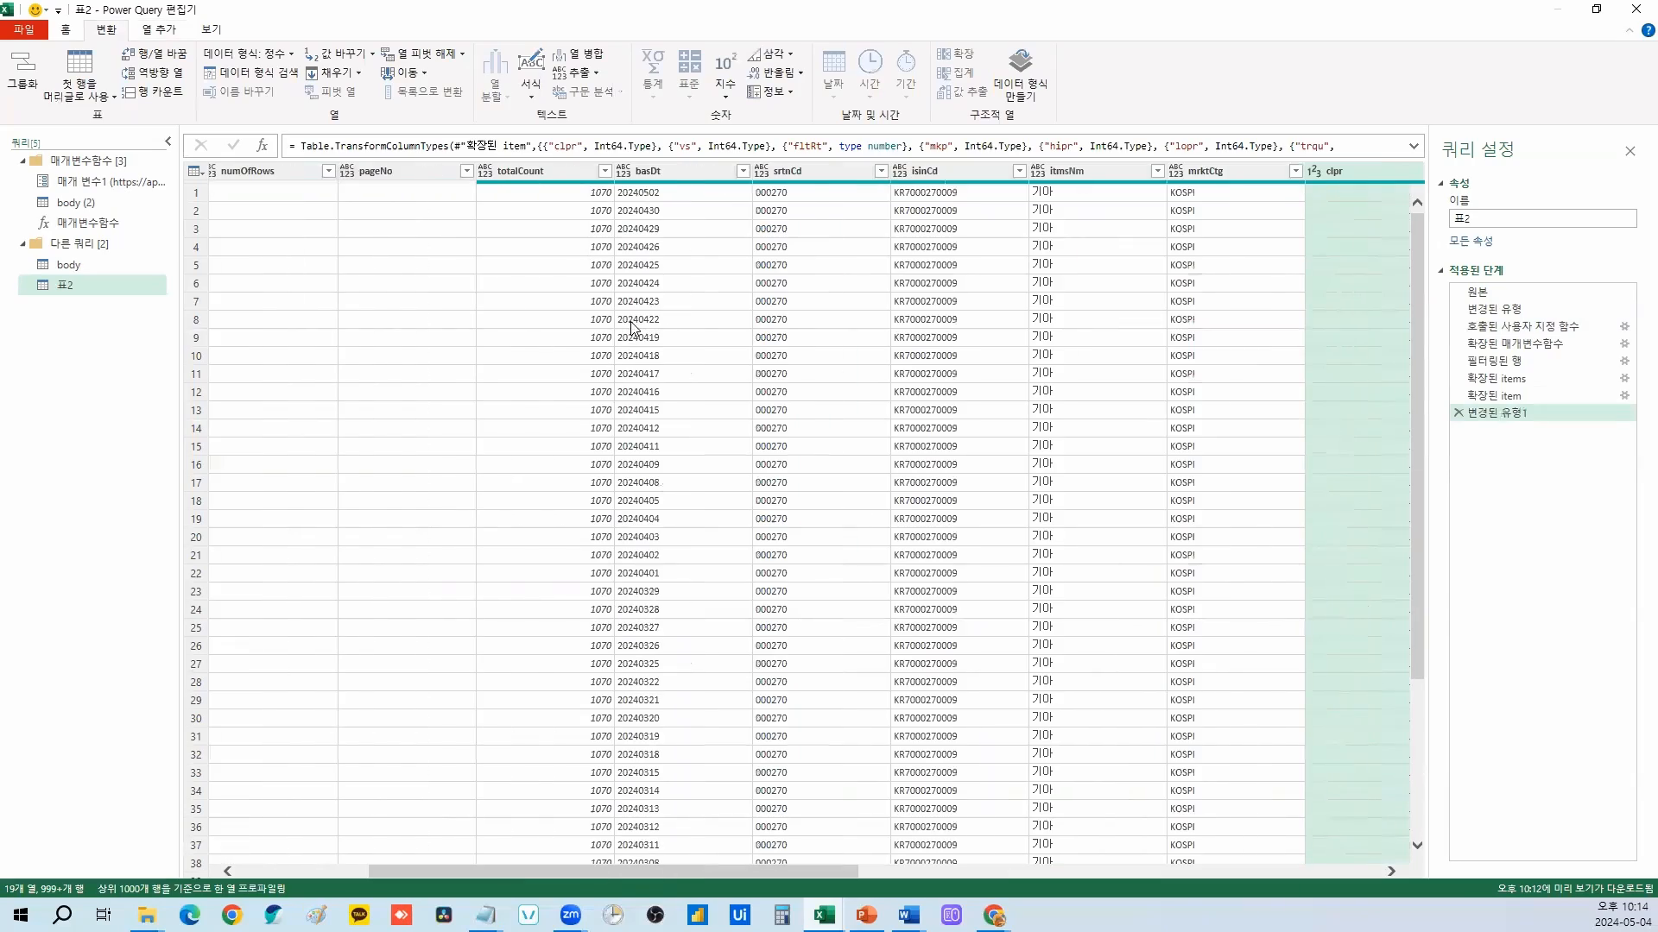
pyautogui.hscroll(-1, 638, 324)
pyautogui.hscroll(5, 660, 313)
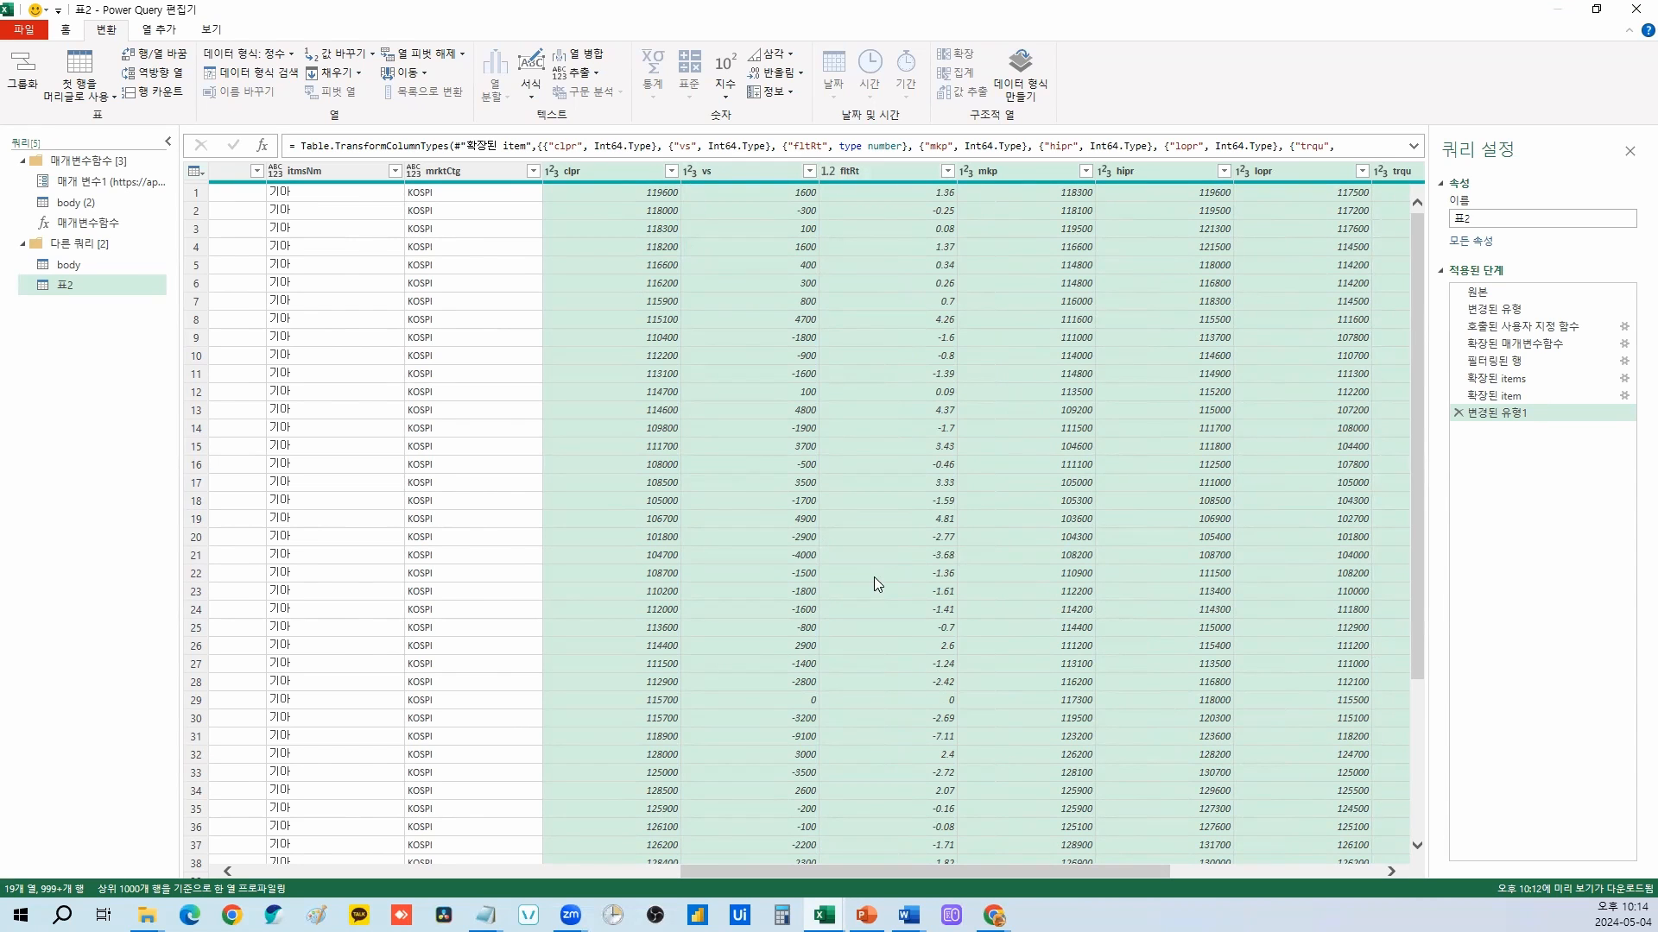
pyautogui.moveTo(908, 915)
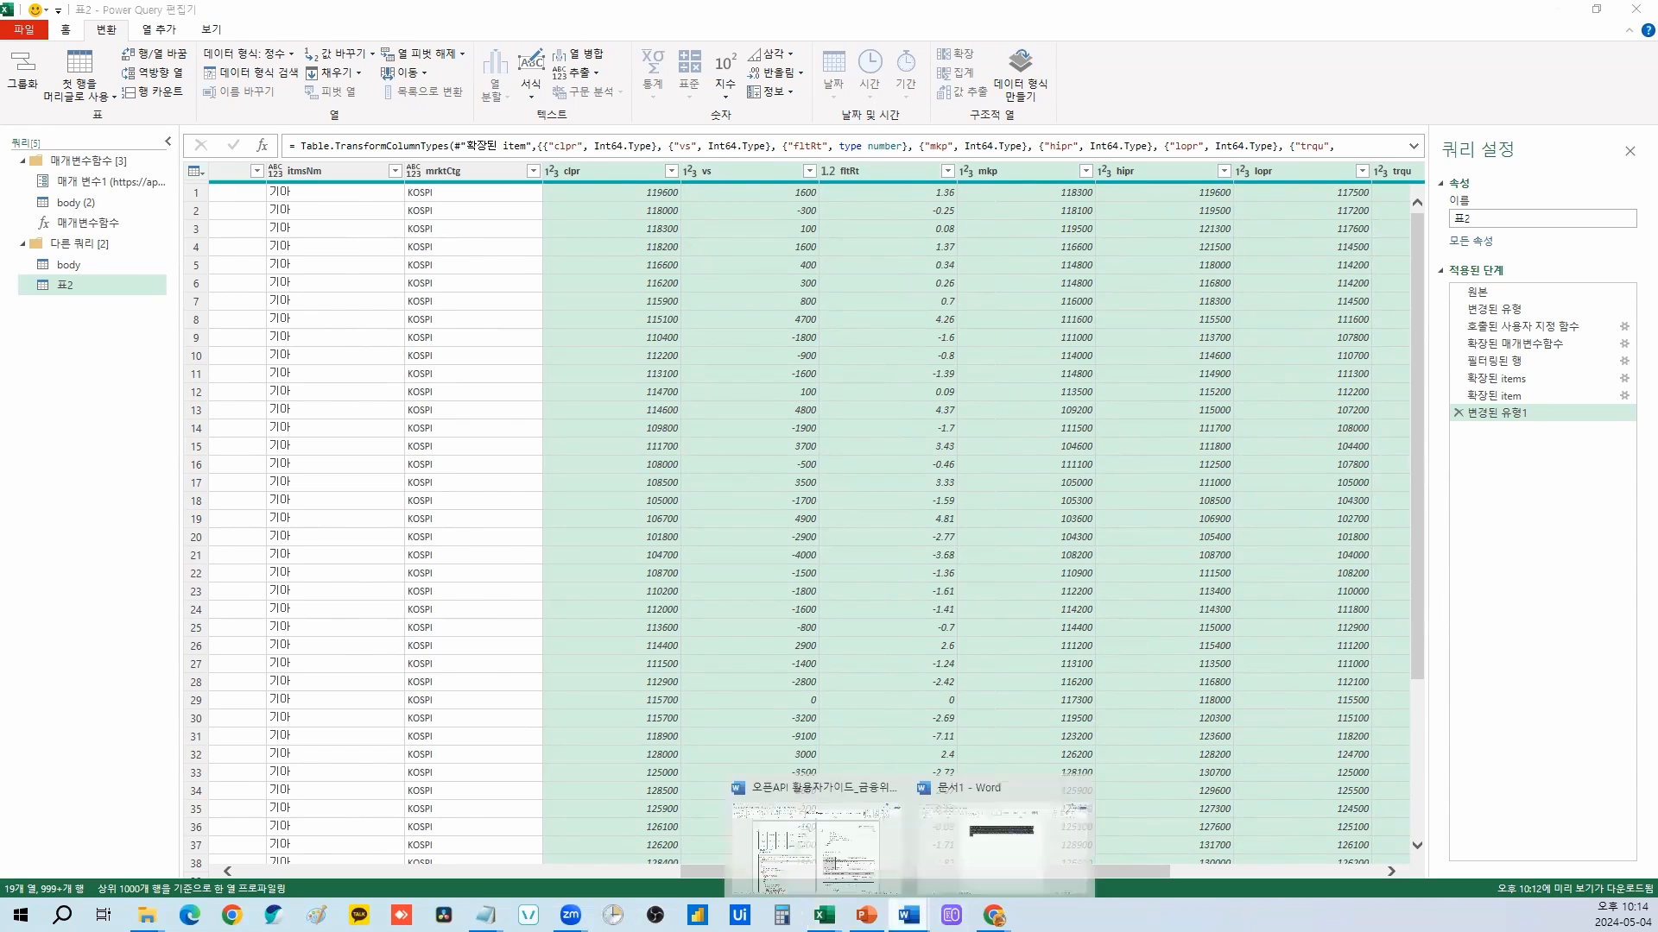
pyautogui.click(841, 859)
pyautogui.scroll(10, 627, 587)
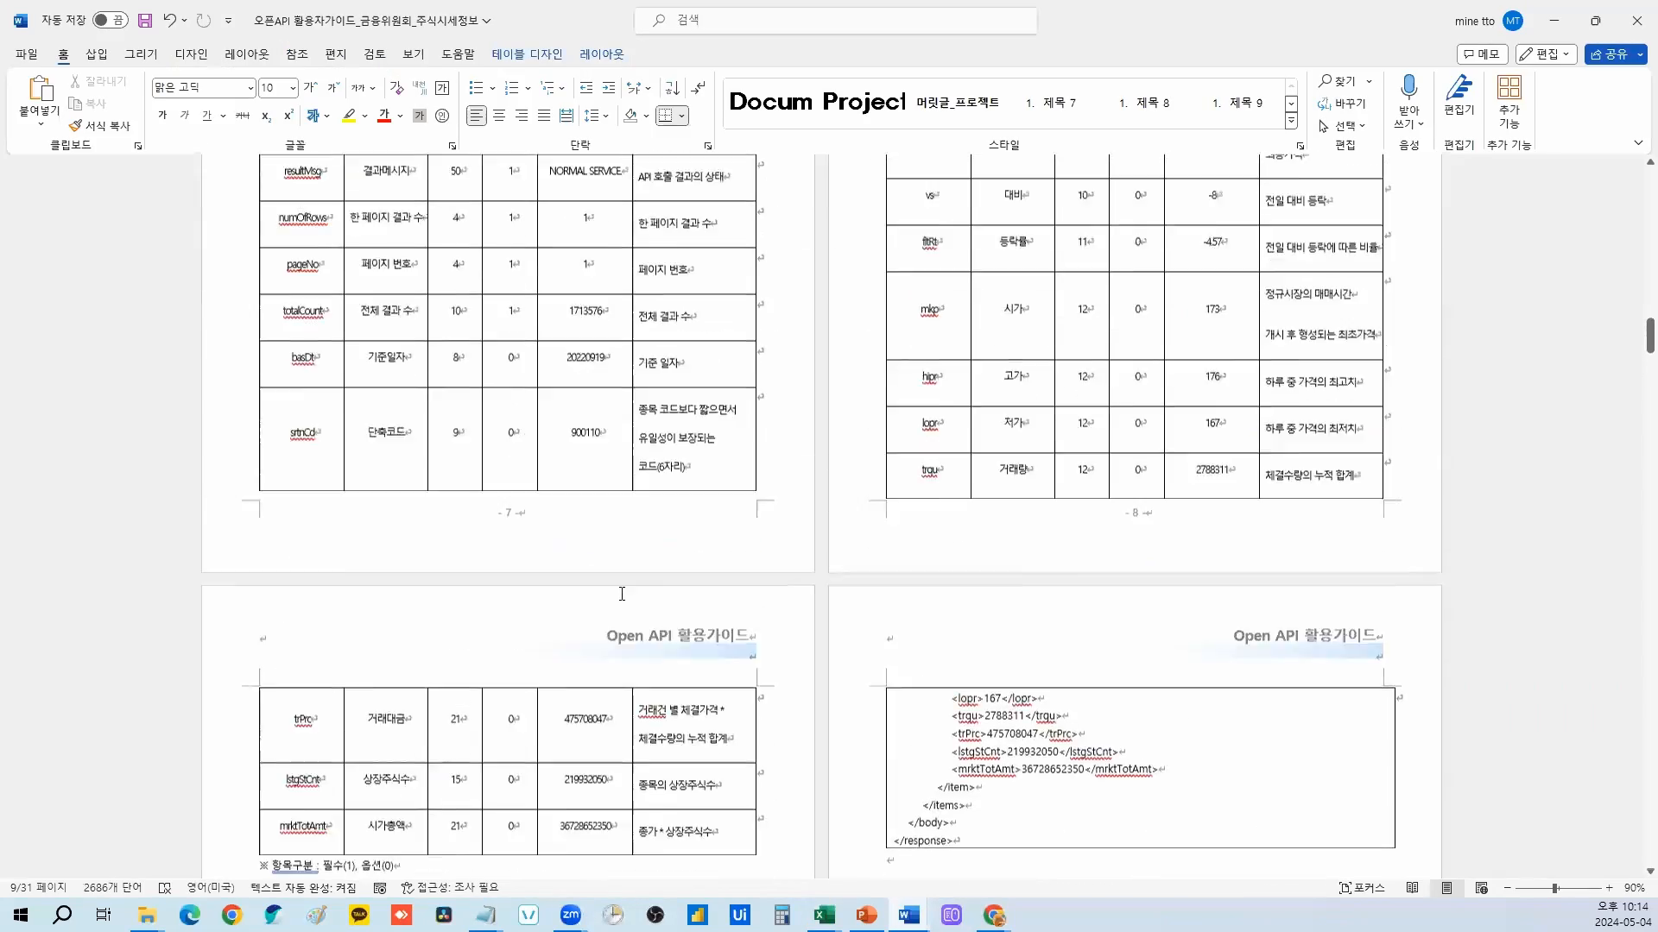
pyautogui.scroll(-6, 373, 635)
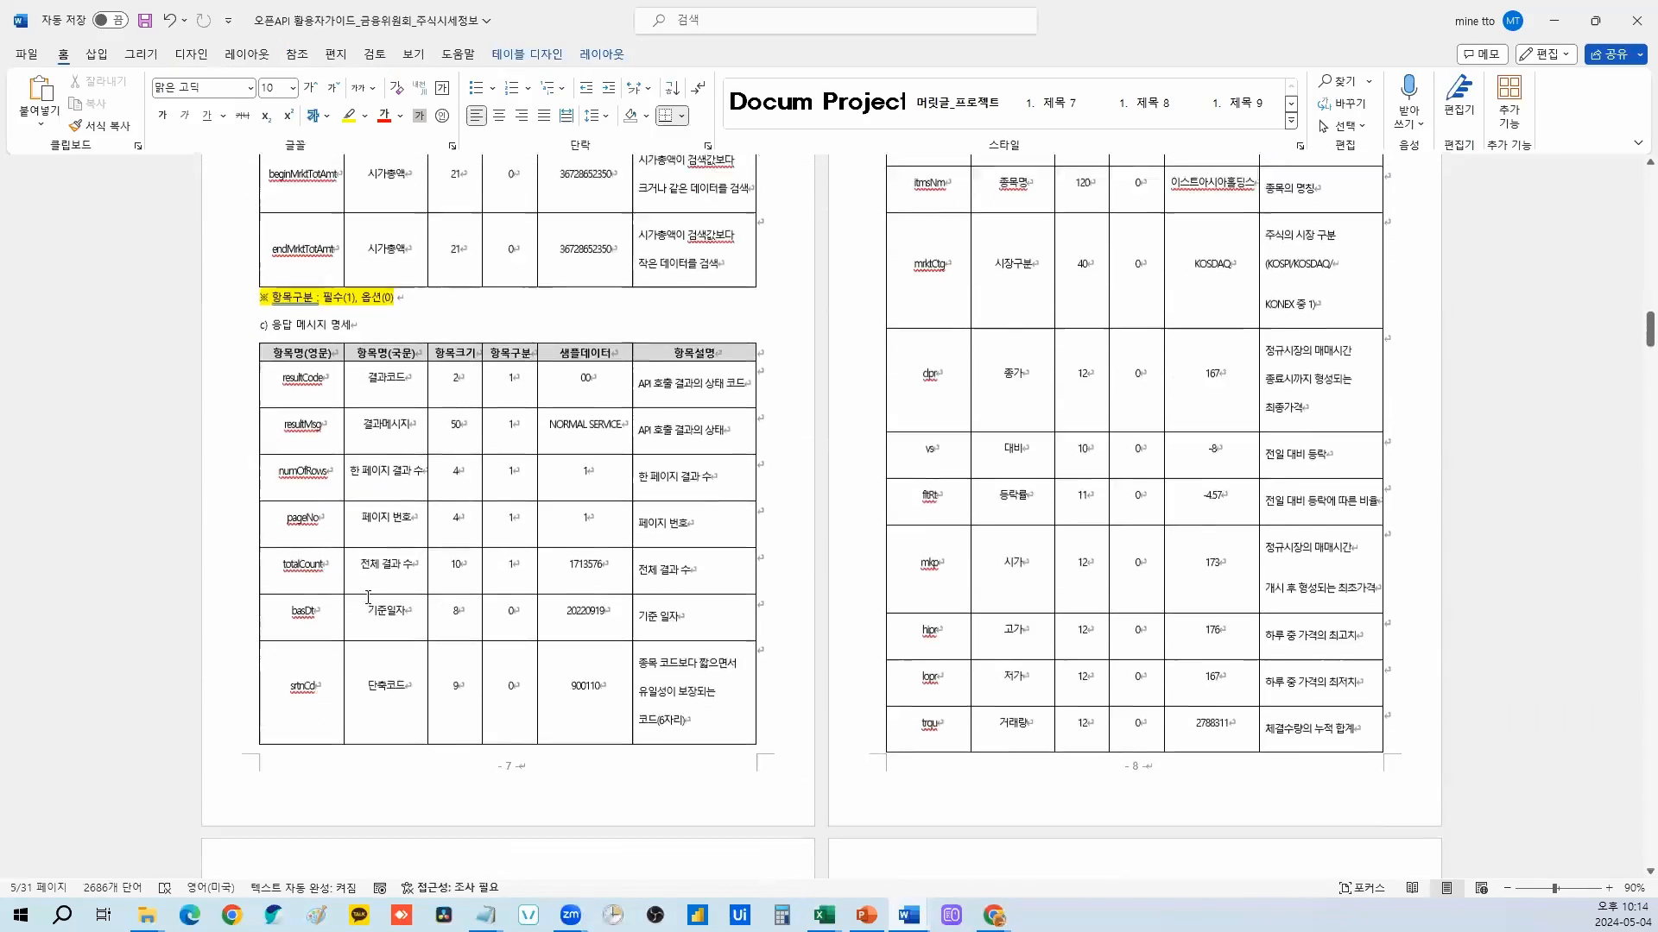
pyautogui.scroll(5, 367, 389)
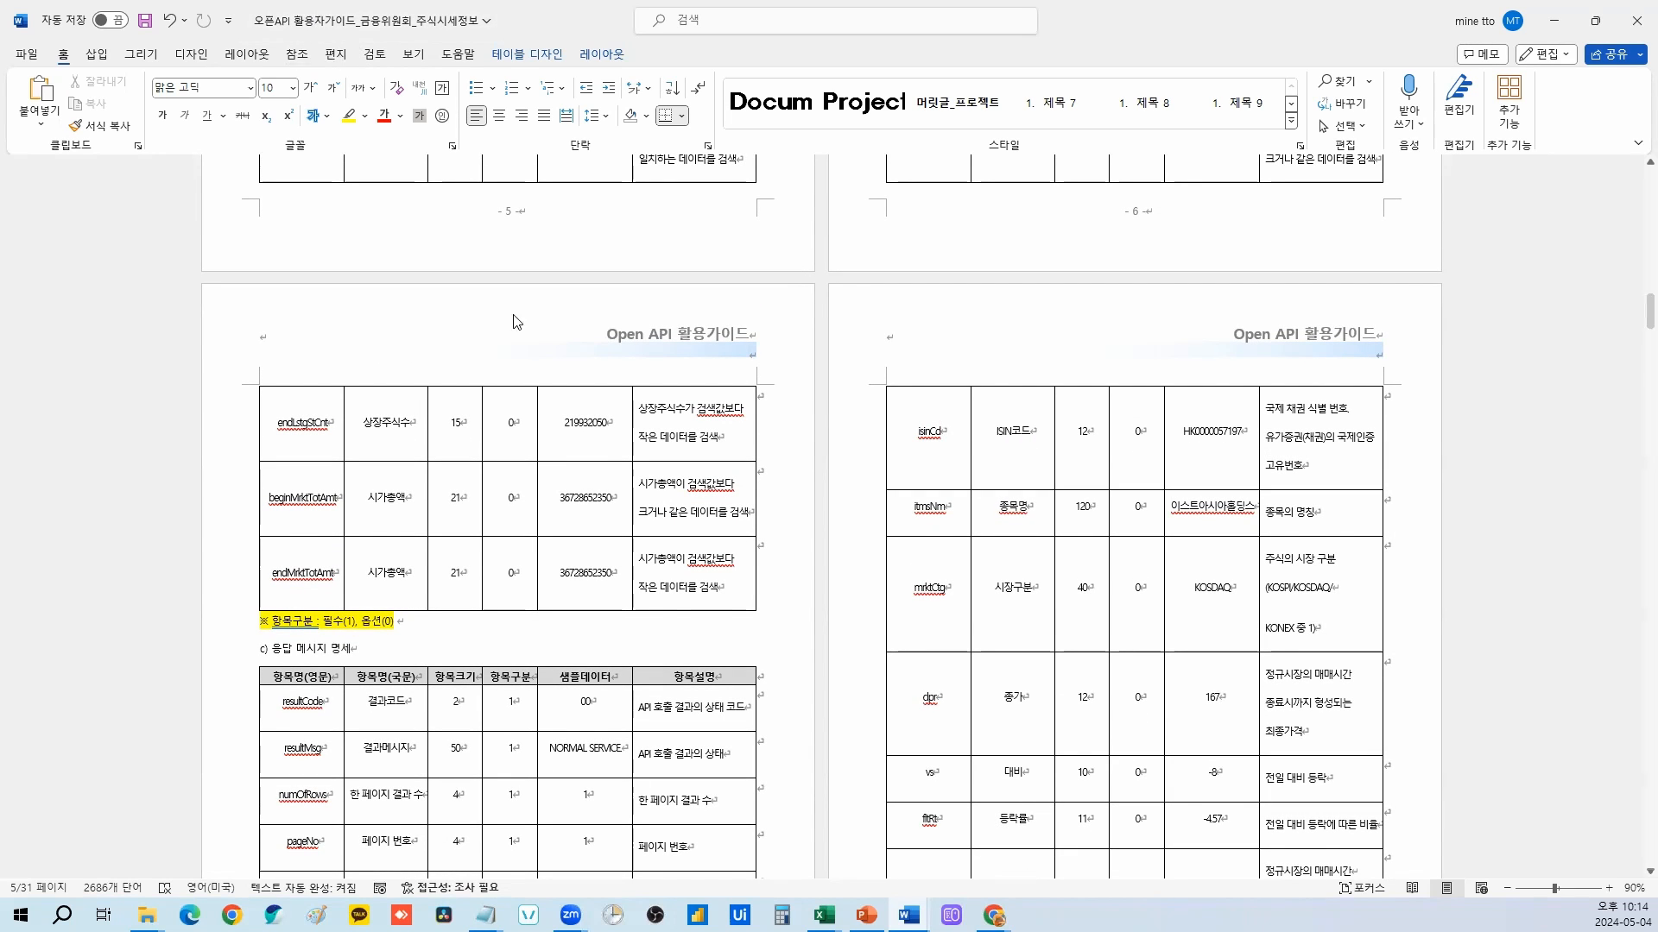
pyautogui.scroll(-1, 1163, 518)
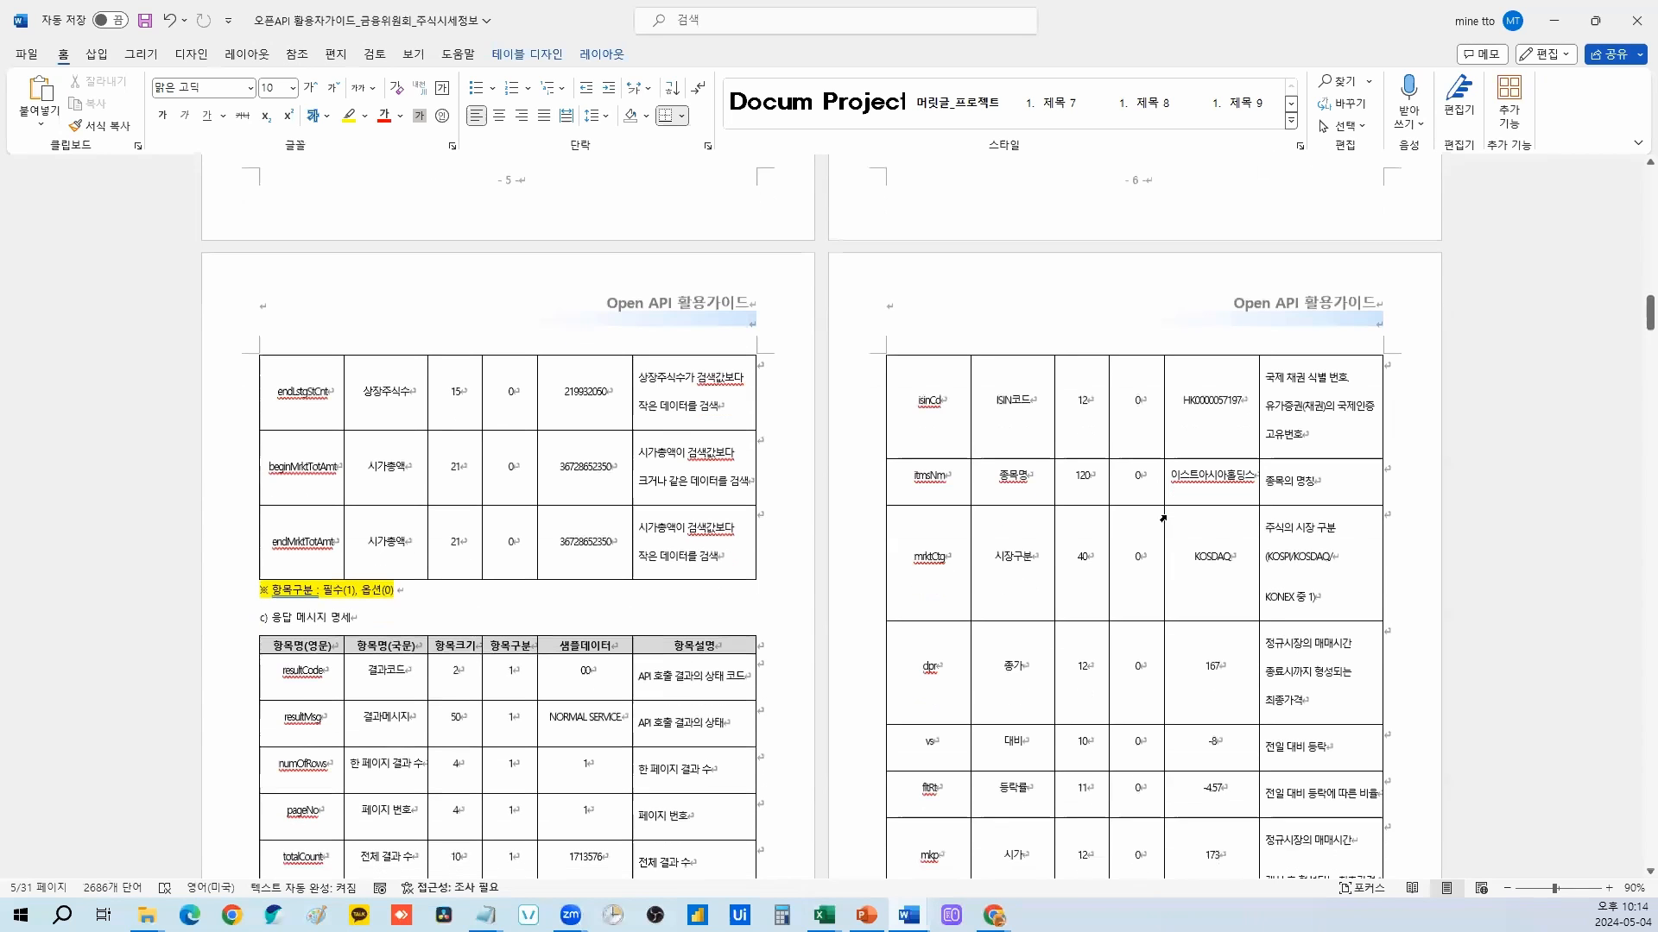
# Step: Examine the Korean names and descriptions of the fields itmsNm, mrktCtg, clpr, vs and fltRt in the response message specification table
pyautogui.moveTo(947, 560); pyautogui.dragTo(925, 560)
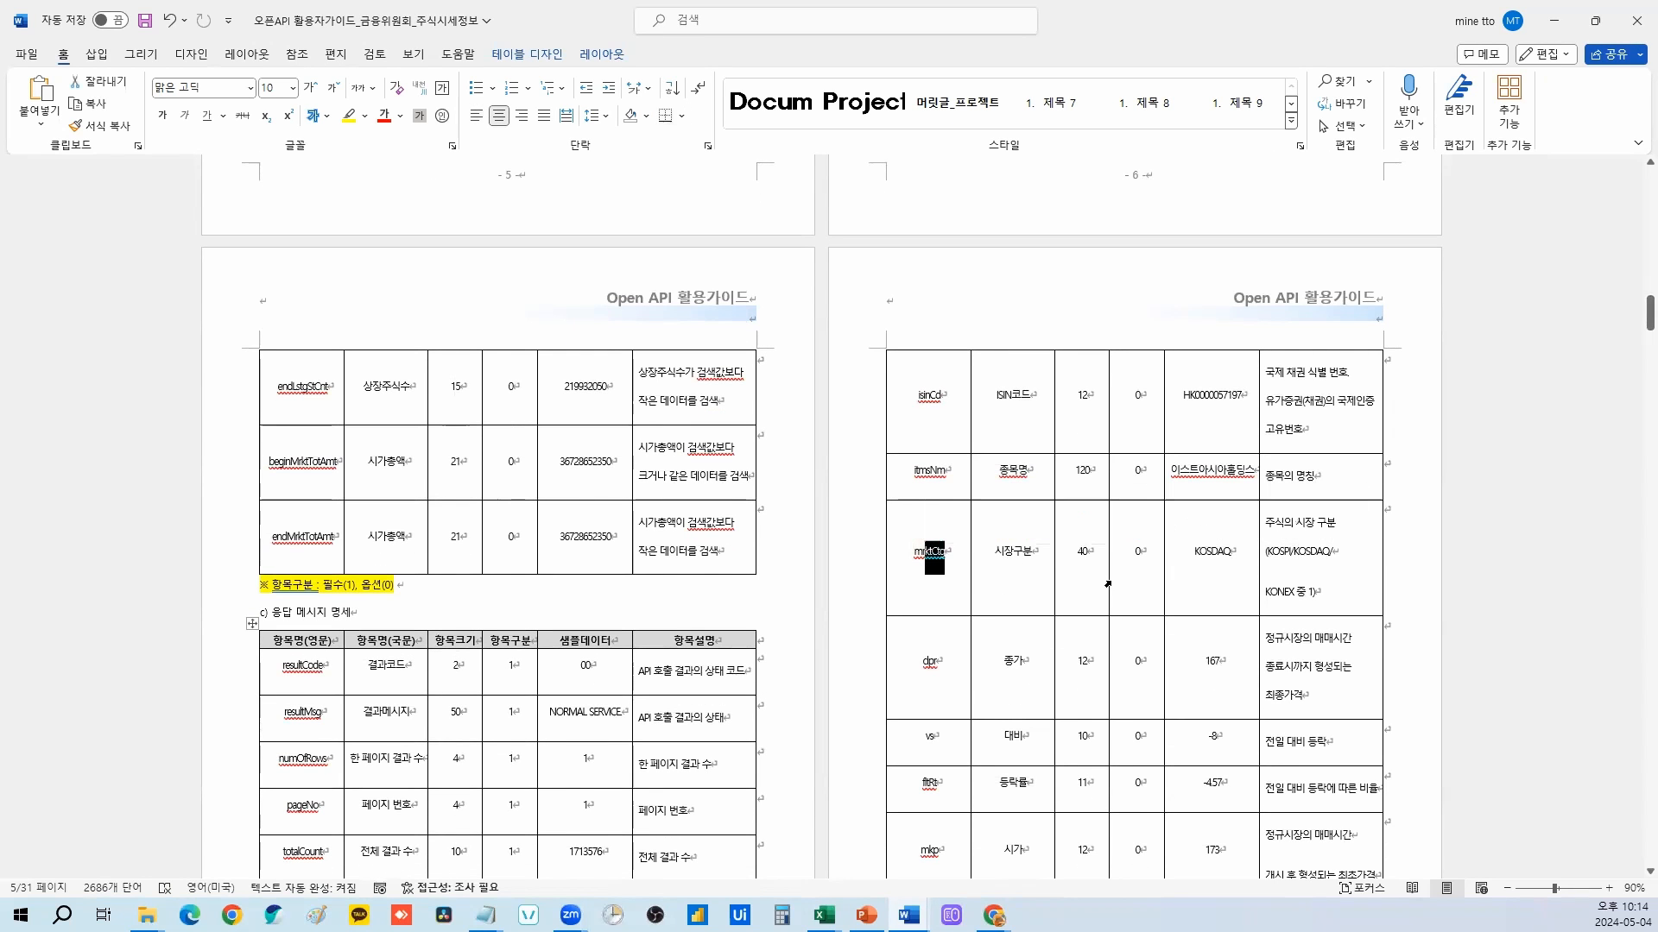
pyautogui.scroll(2, 1108, 585)
pyautogui.moveTo(962, 560)
pyautogui.mouseDown()
pyautogui.moveTo(937, 559)
pyautogui.moveTo(974, 560)
pyautogui.mouseUp()
pyautogui.click(1080, 557)
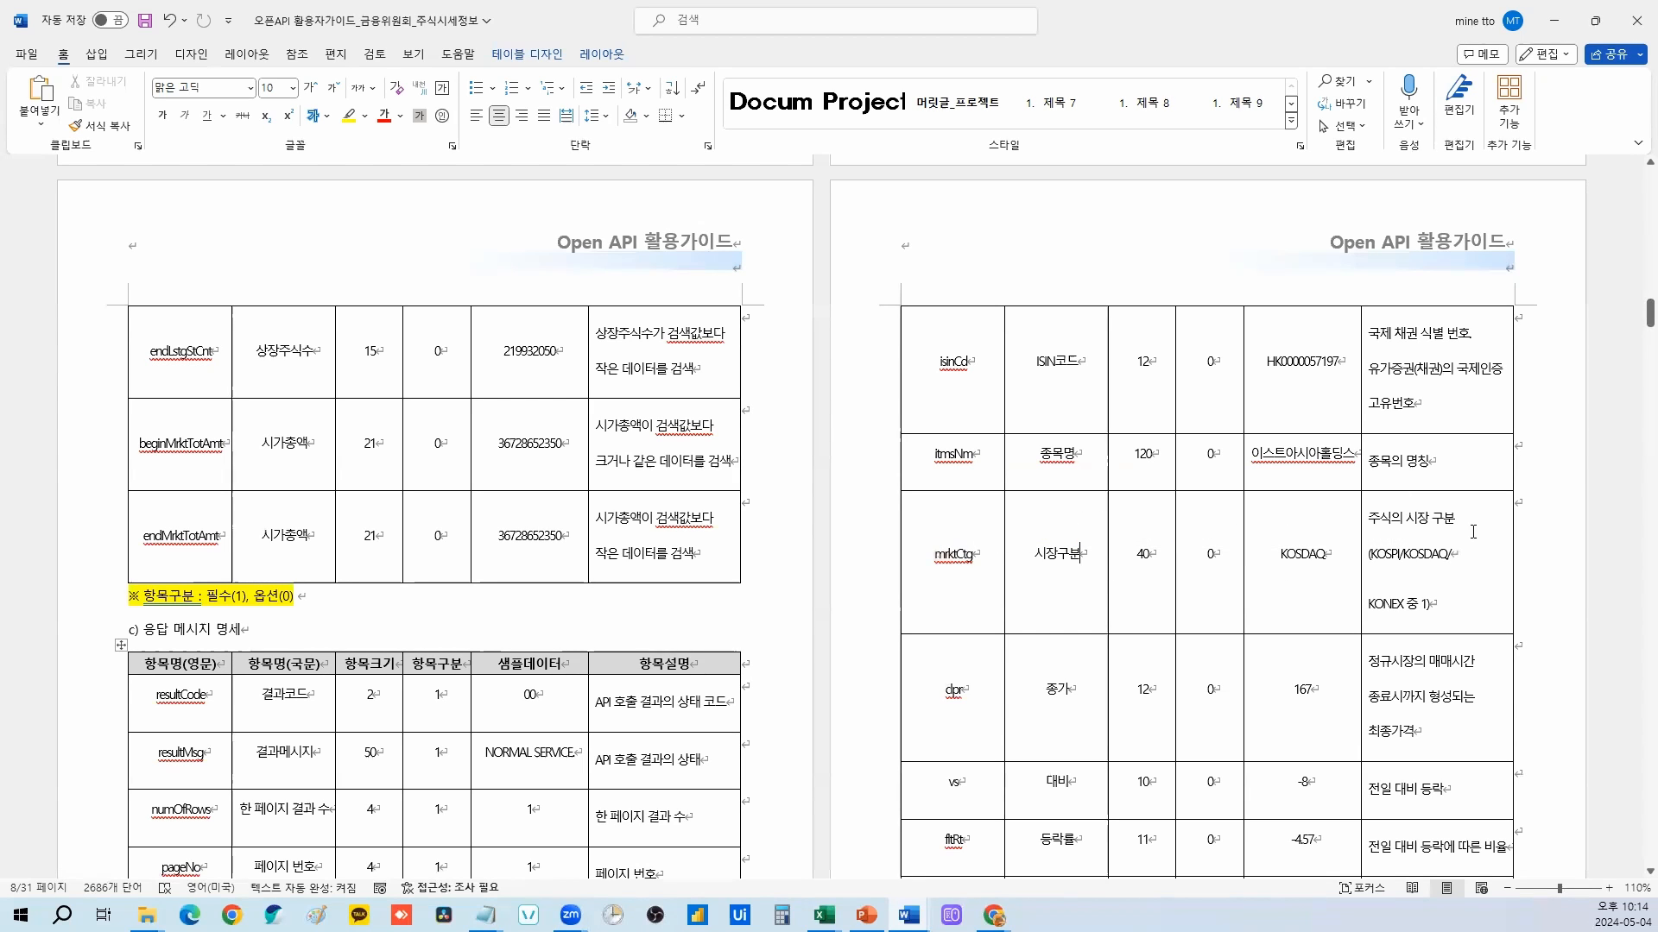
pyautogui.doubleClick(1338, 560)
pyautogui.doubleClick(954, 689)
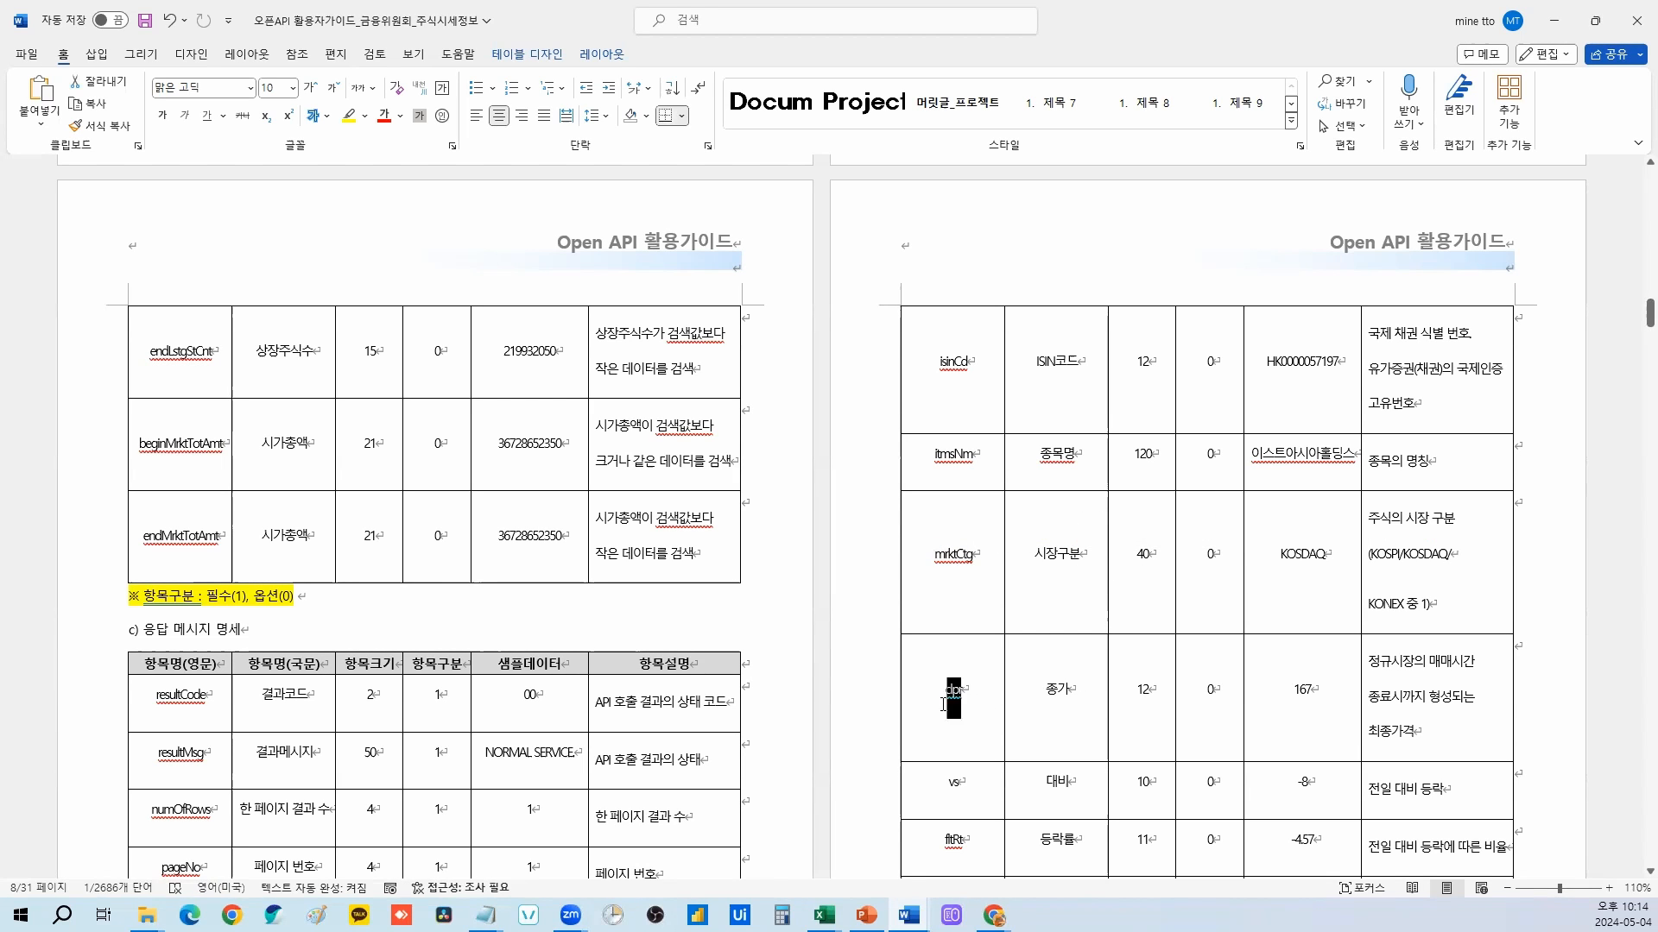
pyautogui.click(1073, 701)
pyautogui.moveTo(964, 784); pyautogui.dragTo(943, 785)
pyautogui.click(1067, 785)
pyautogui.moveTo(964, 844); pyautogui.dragTo(939, 847)
pyautogui.click(1025, 847)
pyautogui.scroll(1, 996, 848)
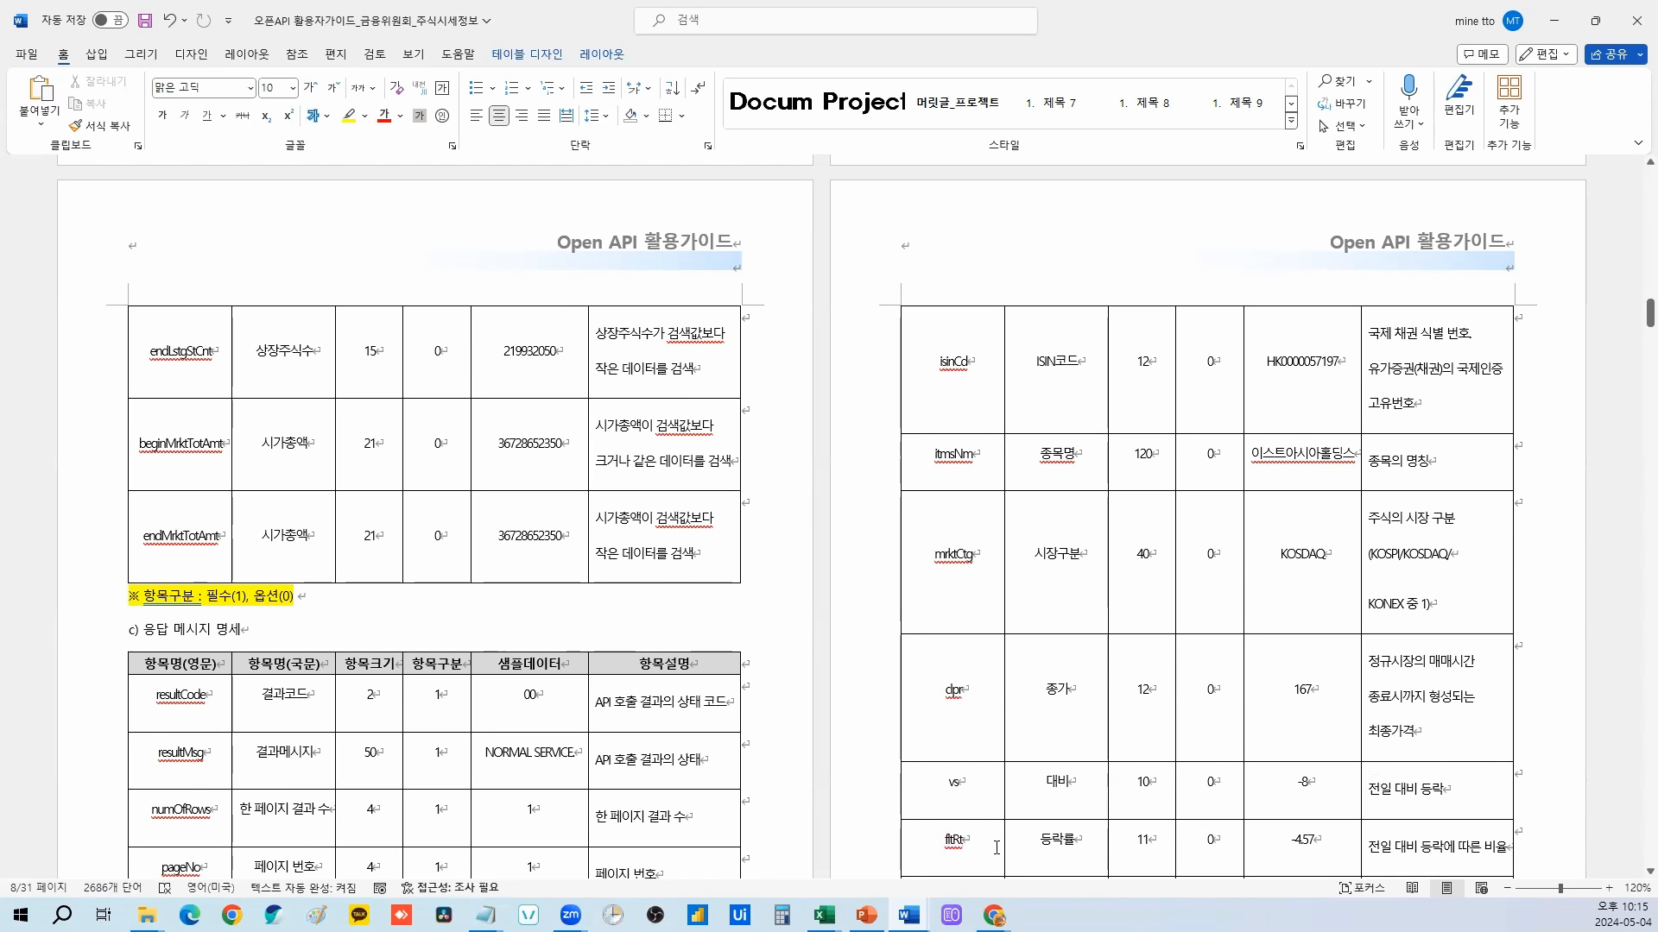
pyautogui.scroll(-1, 737, 798)
pyautogui.moveTo(950, 456); pyautogui.dragTo(1062, 846)
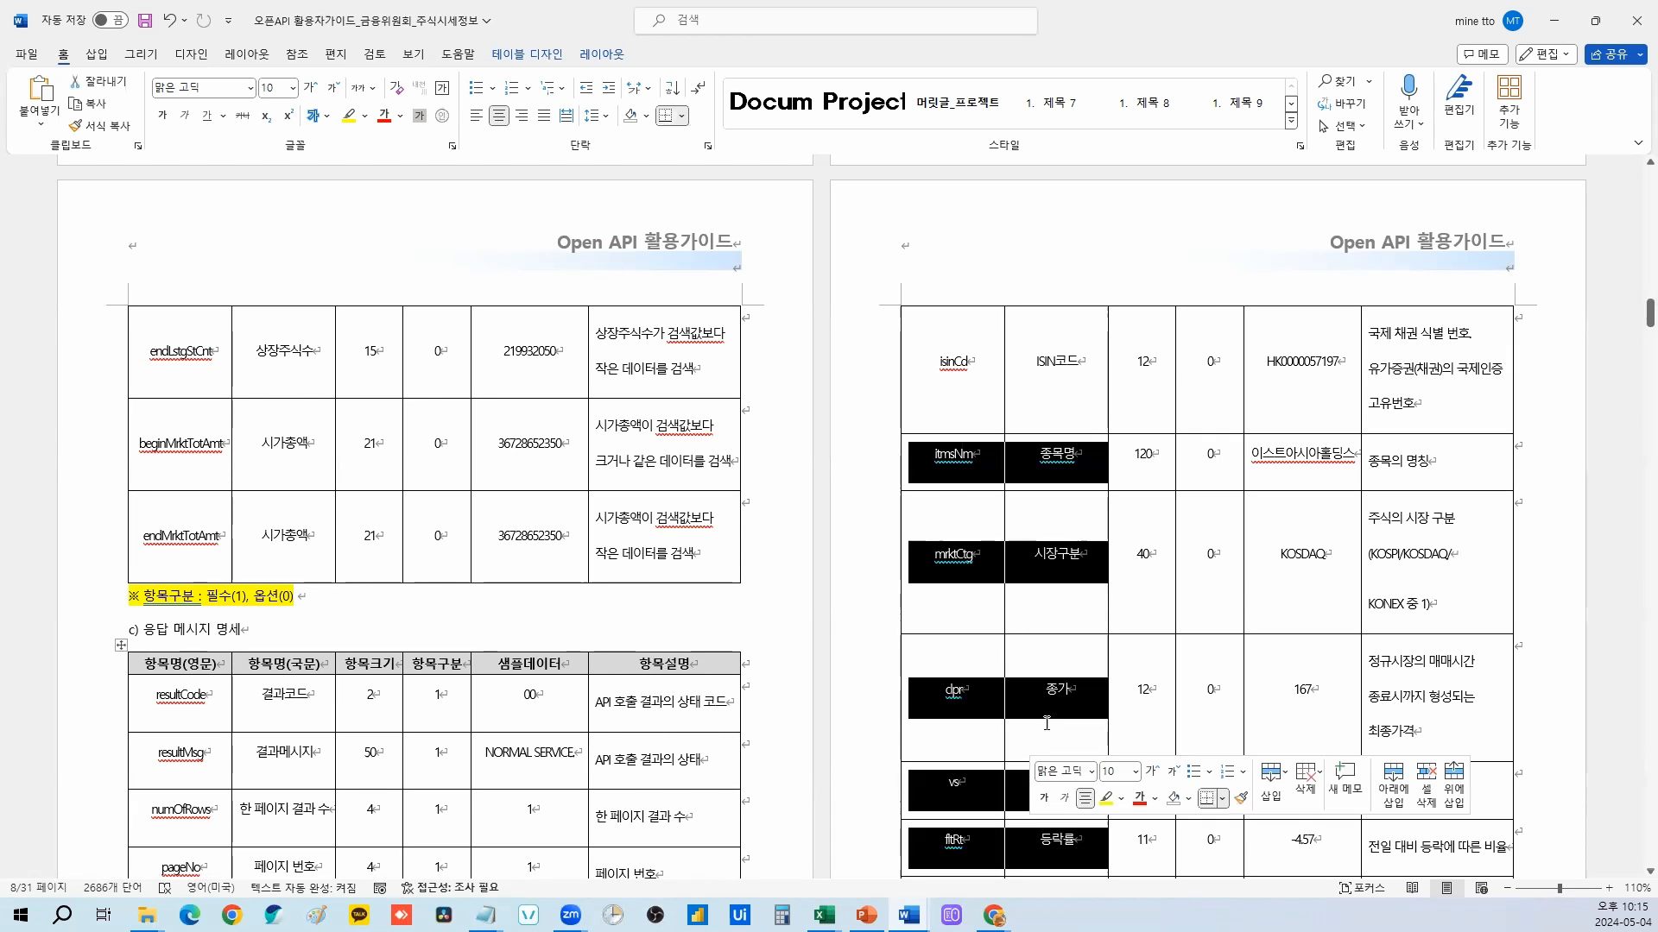
pyautogui.click(1063, 647)
# Step: Return to the Power Query editor and rename the columns clpr, vs and fltRt in the 표2 query as 종가, 대비 and 등락률
pyautogui.click(1554, 20)
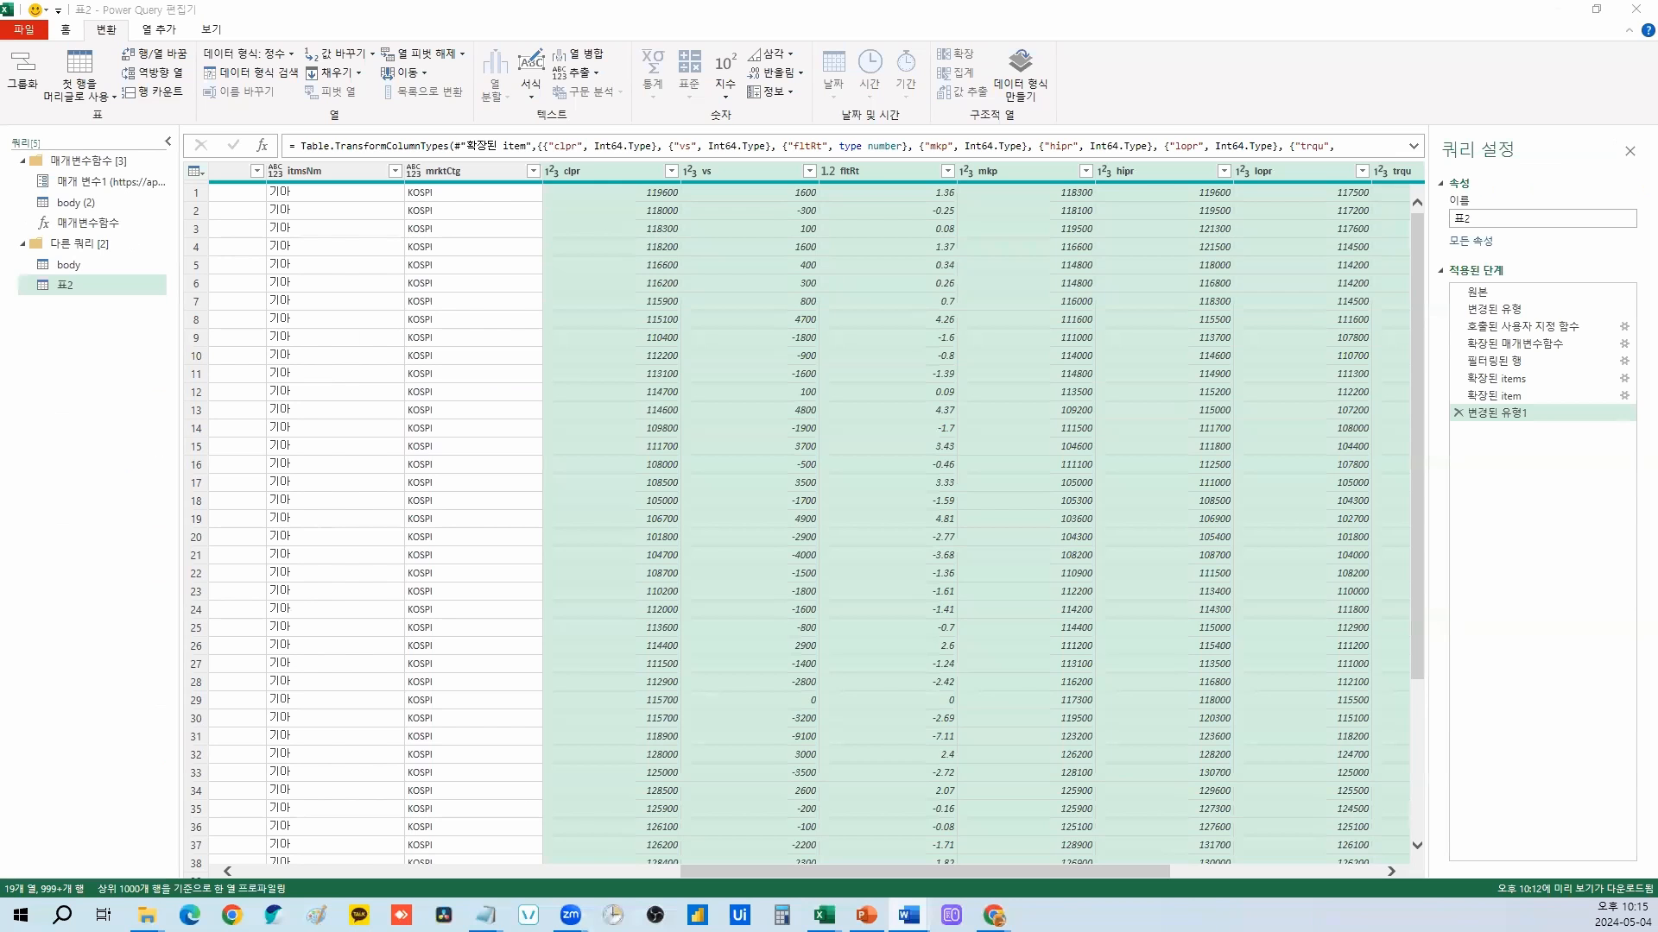
pyautogui.doubleClick(573, 171)
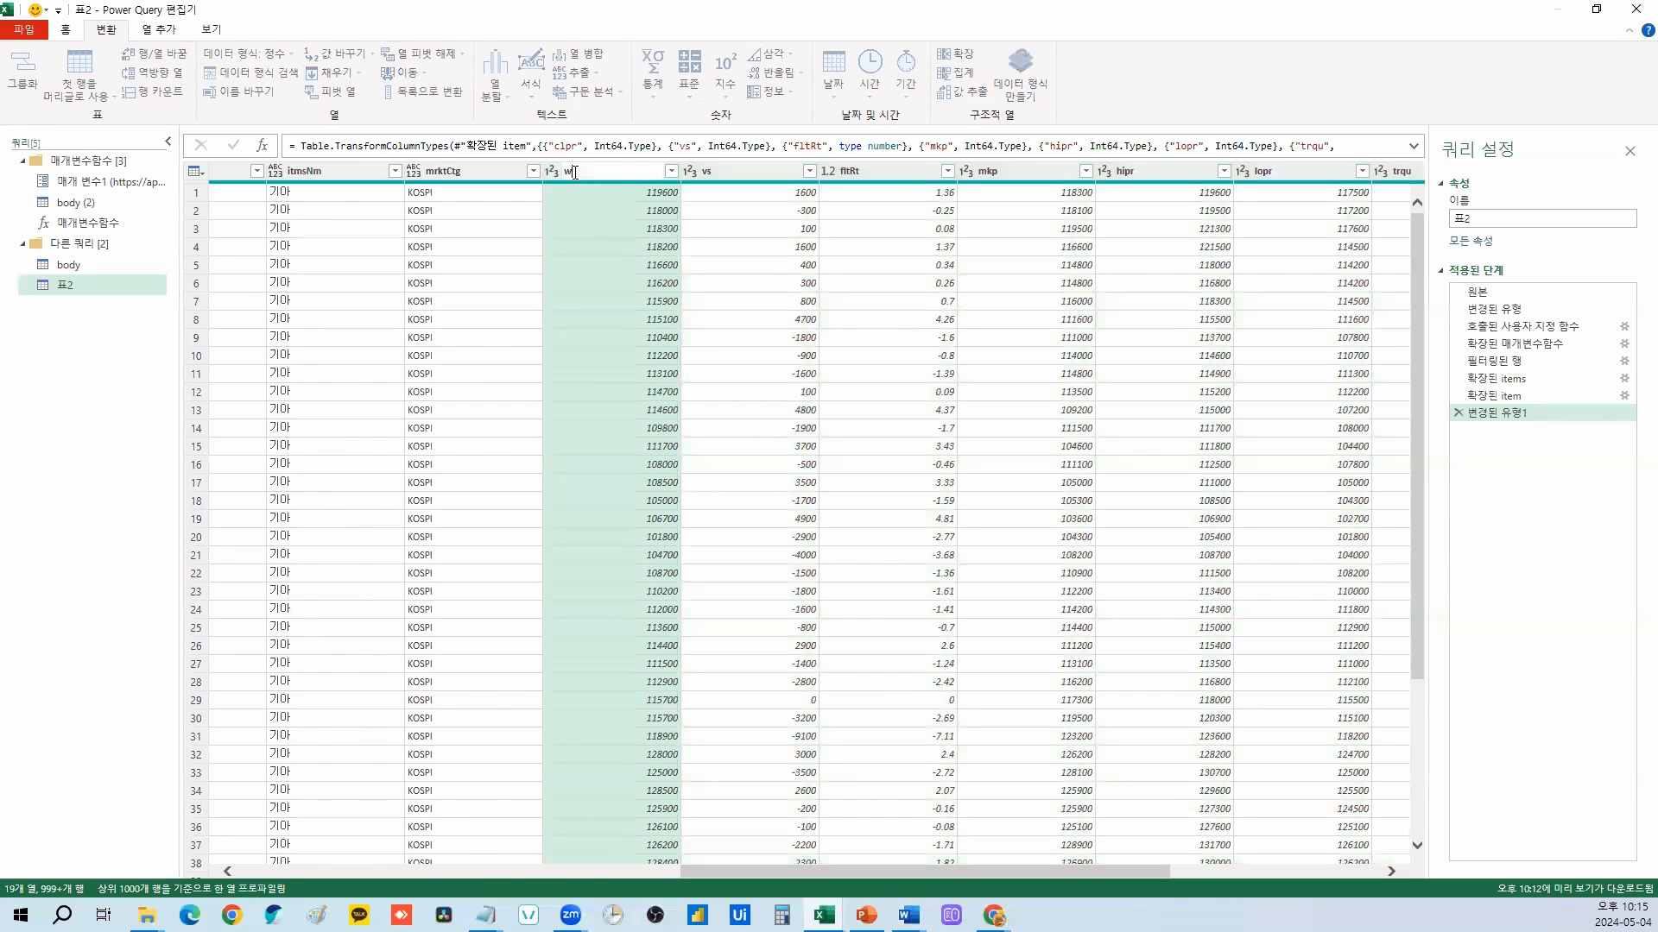
pyautogui.write('종가')
pyautogui.press('Return')
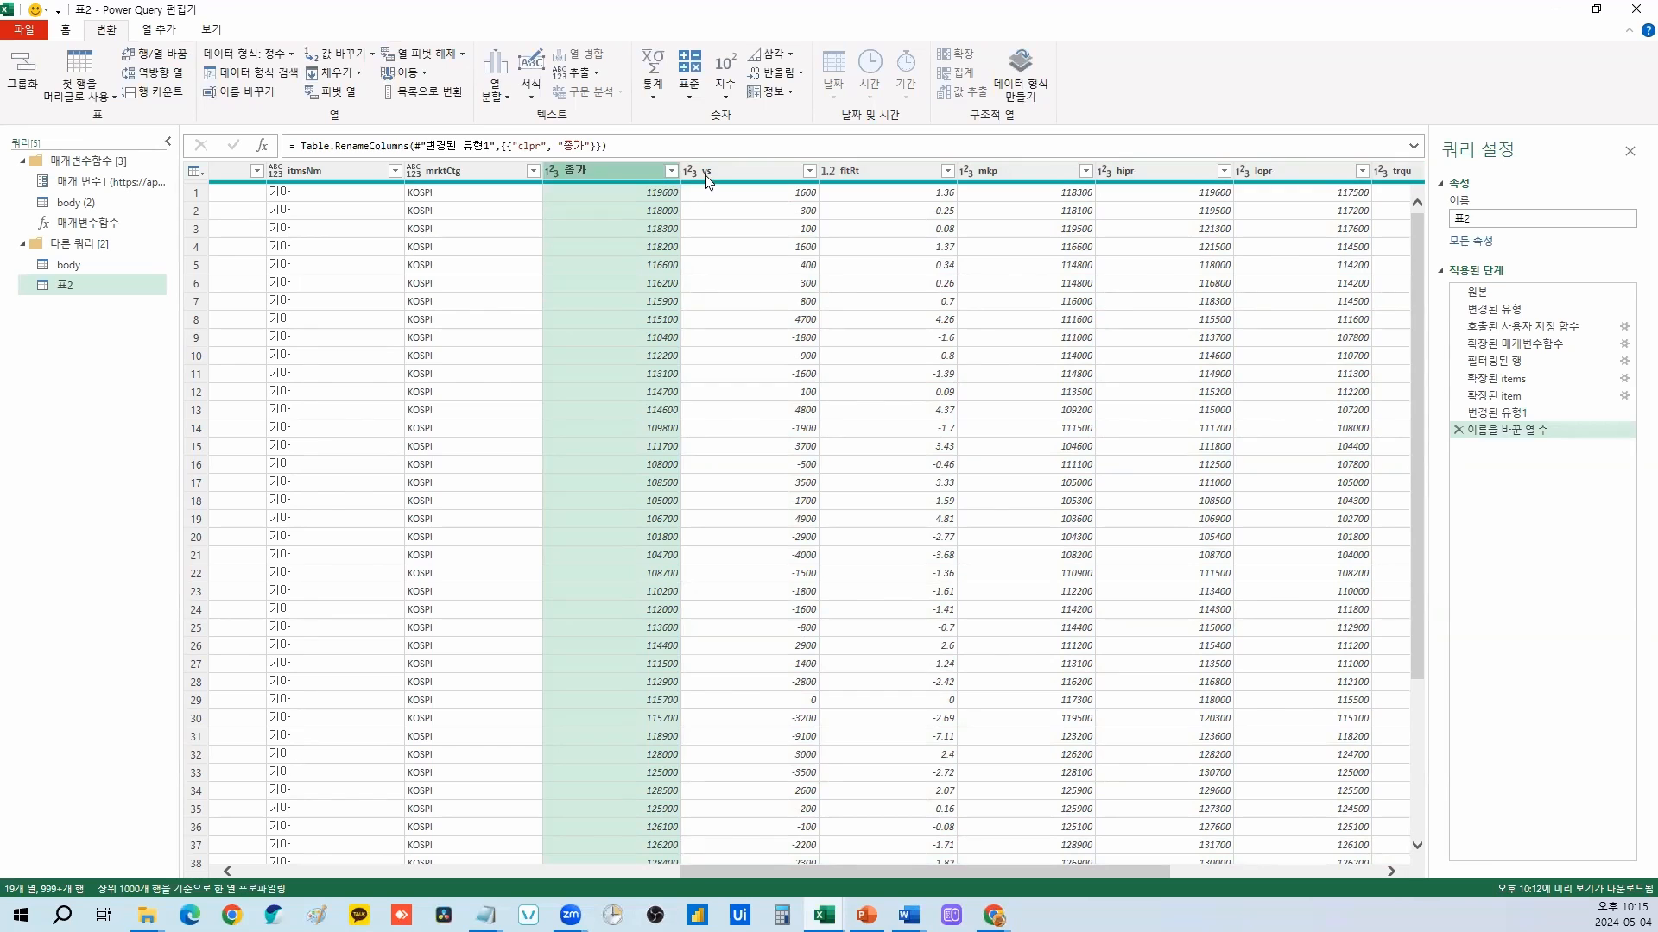
pyautogui.click(707, 173)
pyautogui.doubleClick(706, 173)
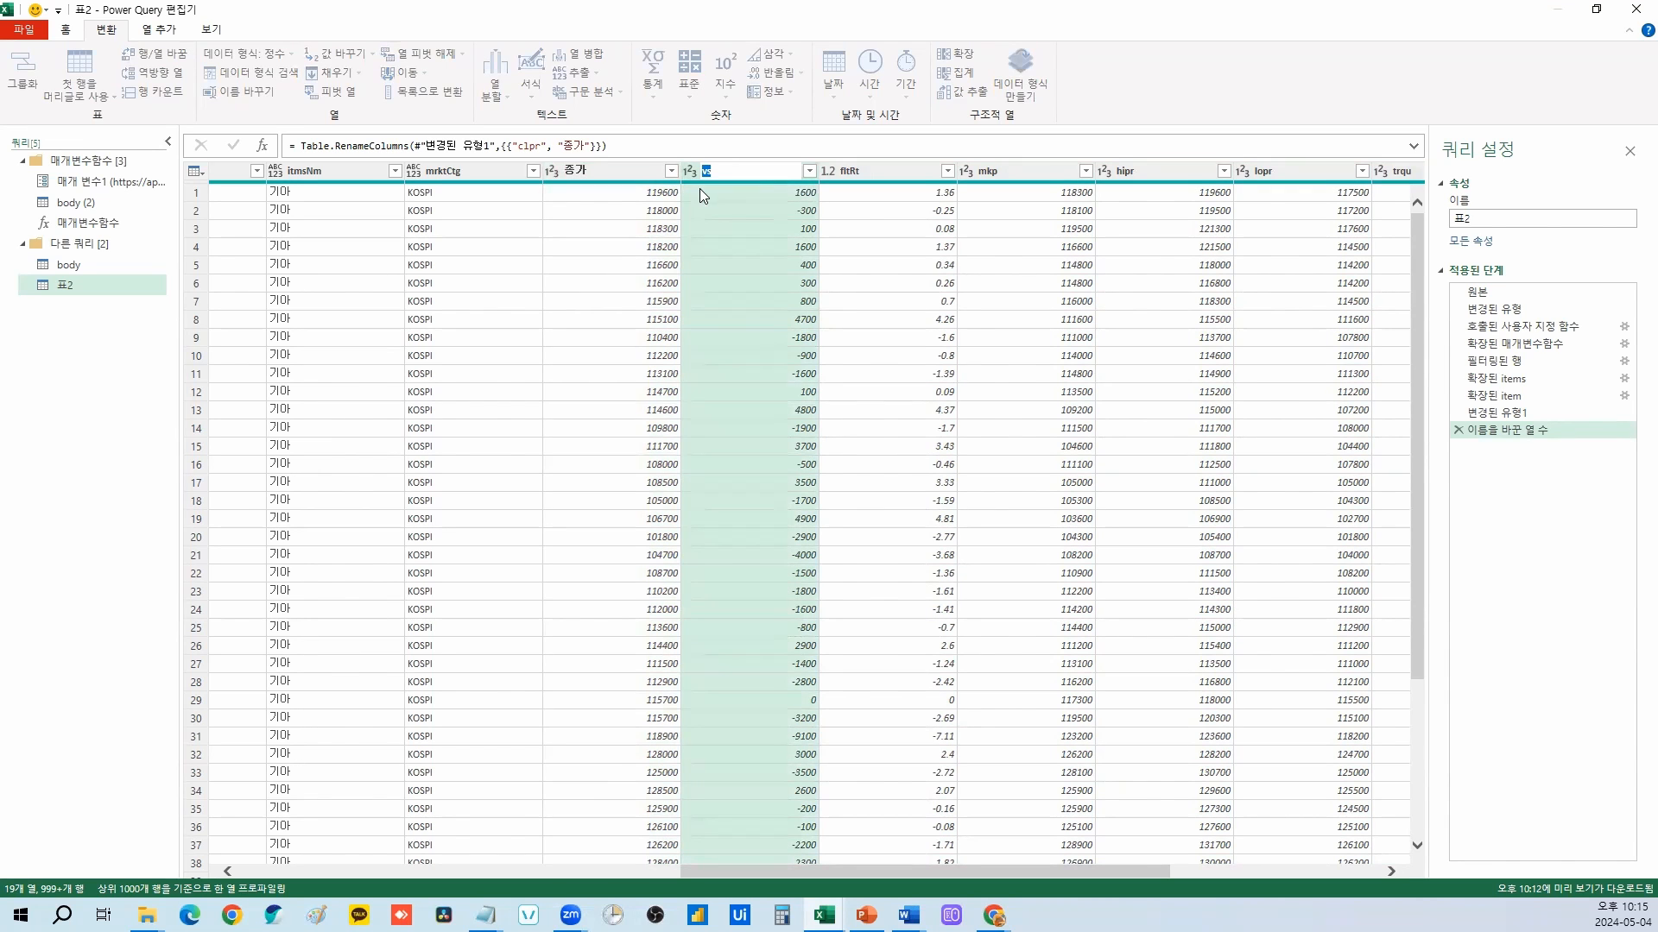
pyautogui.write('대비')
pyautogui.press('Return')
pyautogui.doubleClick(853, 171)
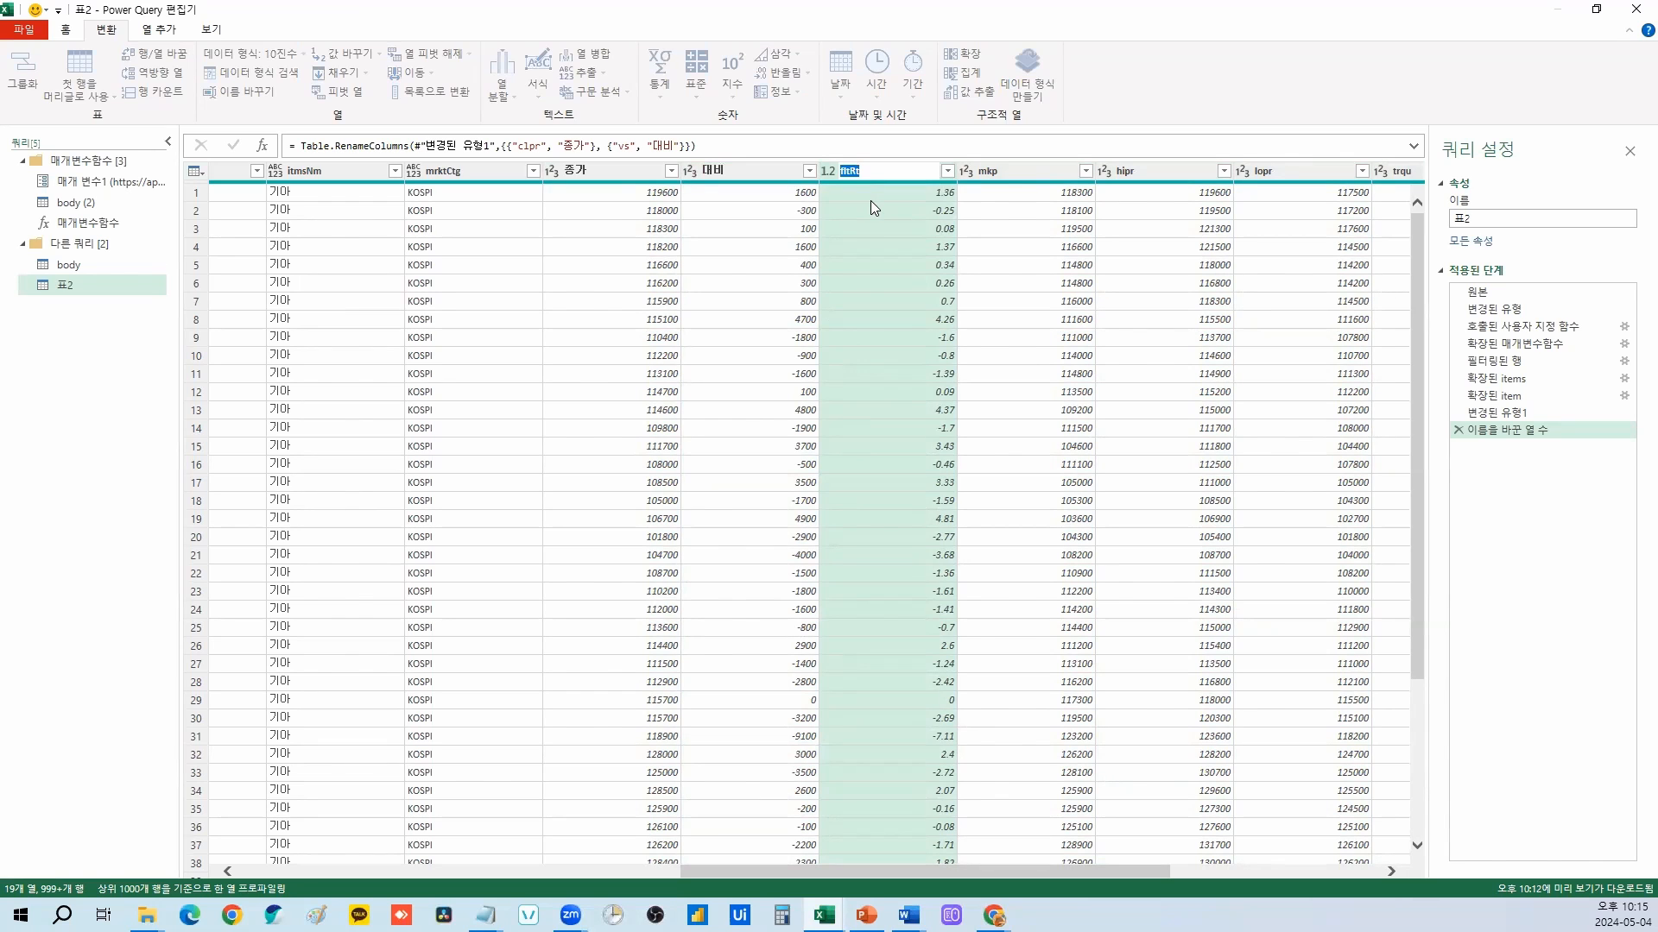
pyautogui.write('등락률')
pyautogui.press('Return')
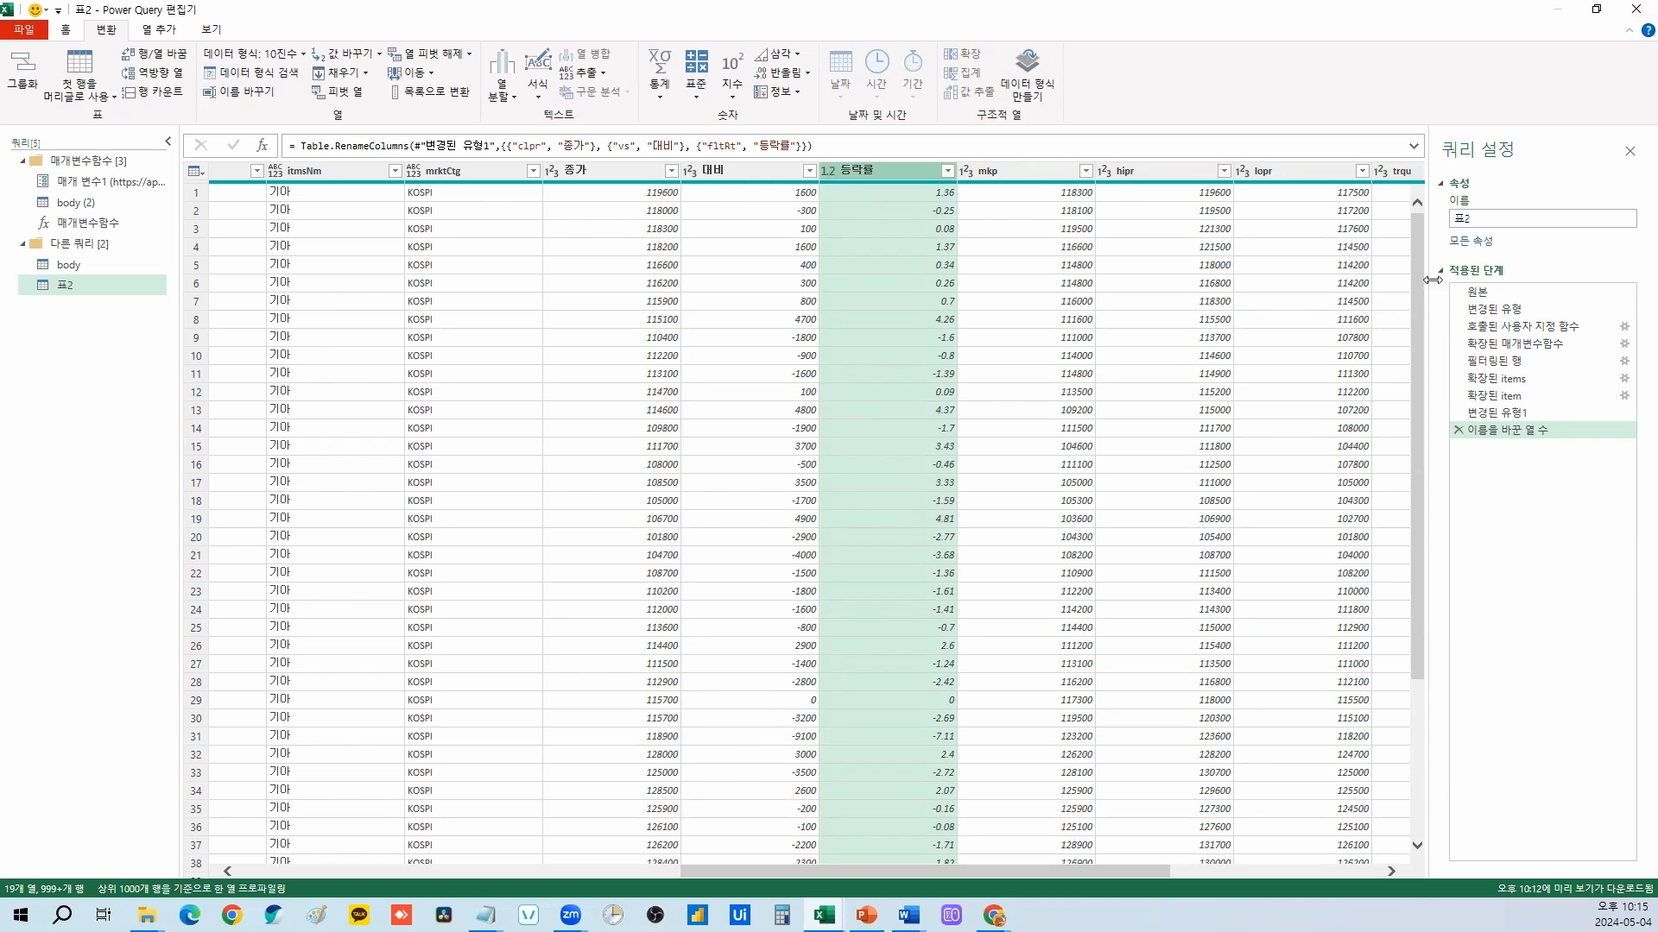
# Step: Rename the mkp, hipr and lopr columns as 시가, 고가 and 저가
pyautogui.doubleClick(993, 176)
pyautogui.write('시가')
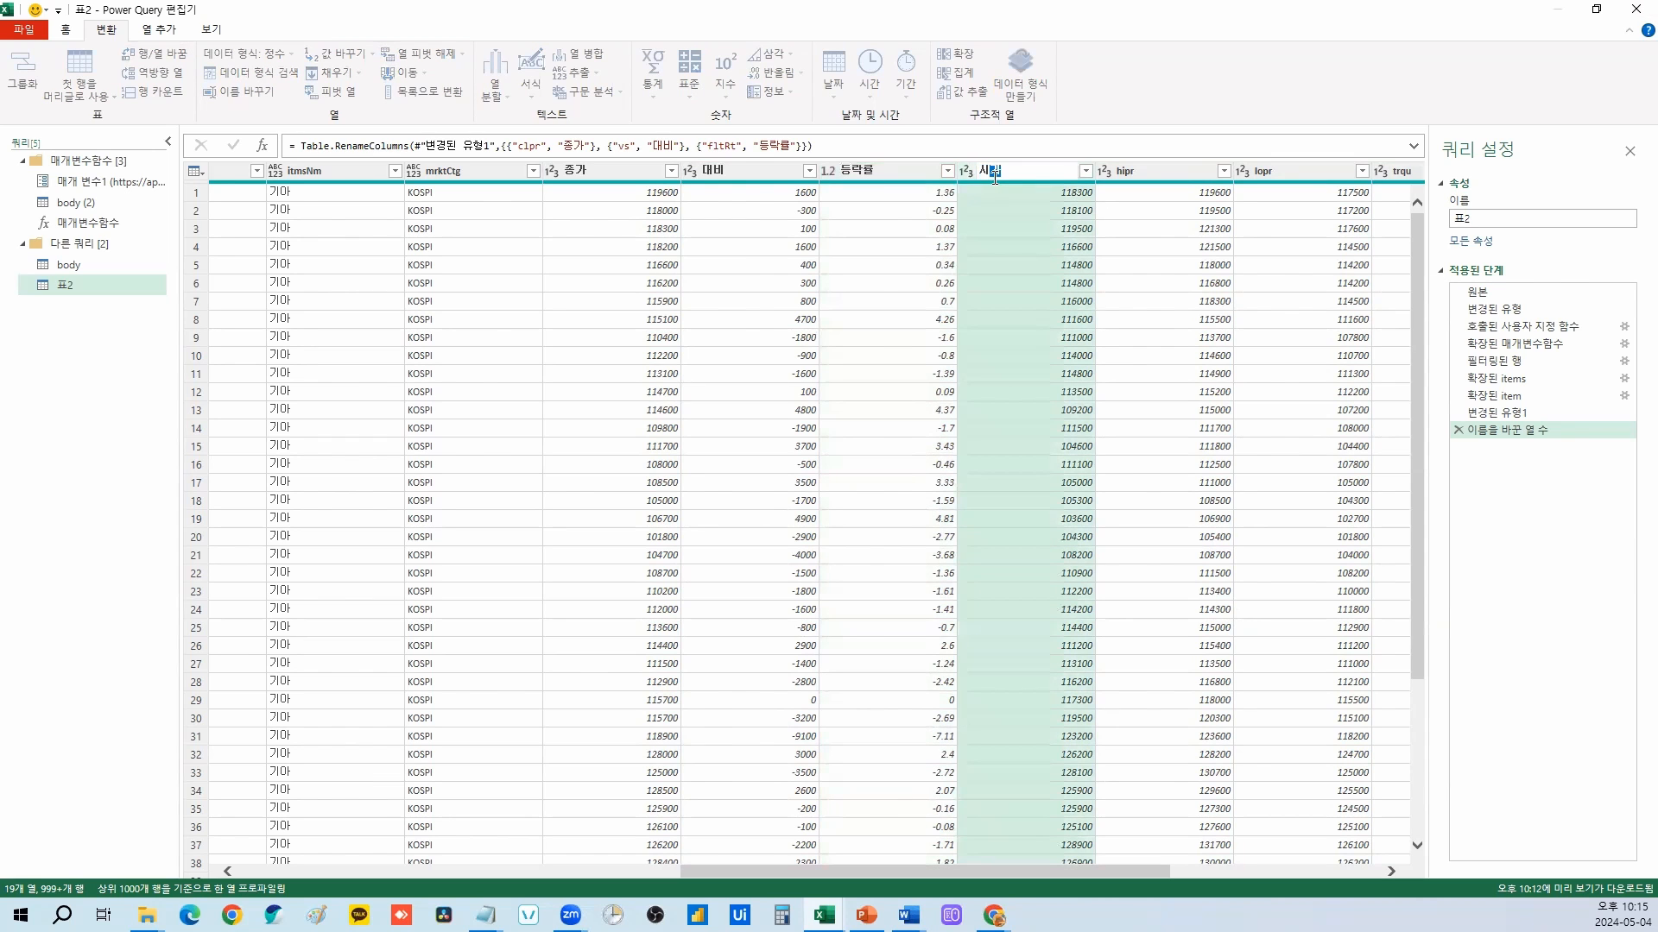
pyautogui.press('Return')
pyautogui.doubleClick(1126, 171)
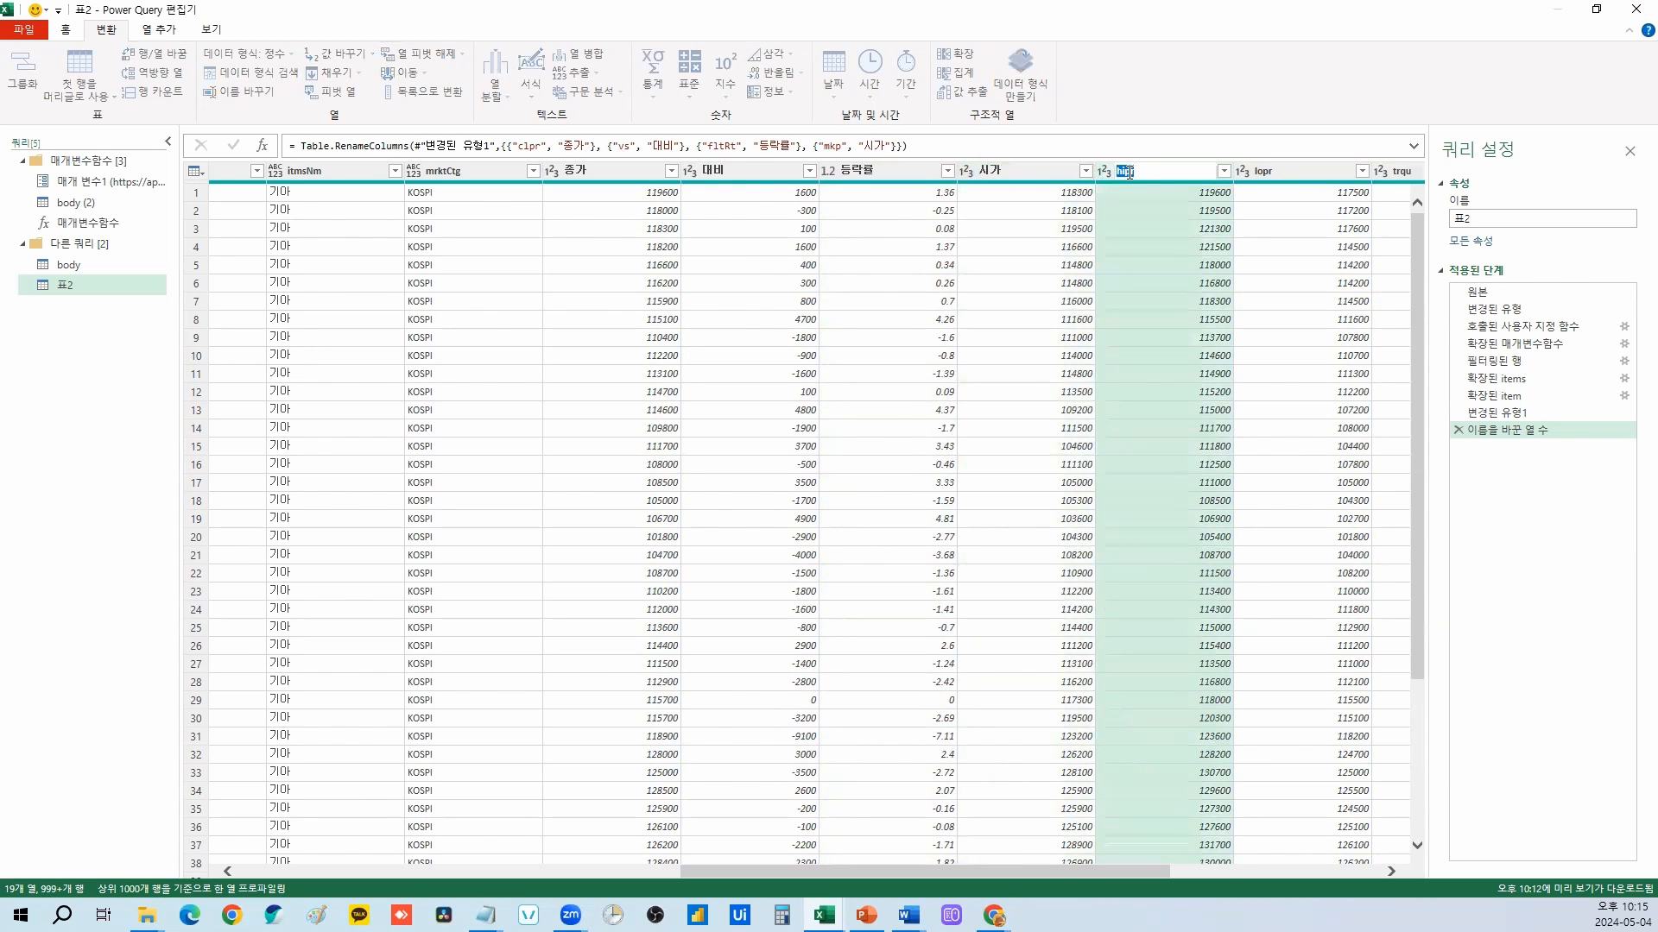
pyautogui.write('고가')
pyautogui.press('Return')
pyautogui.doubleClick(1262, 172)
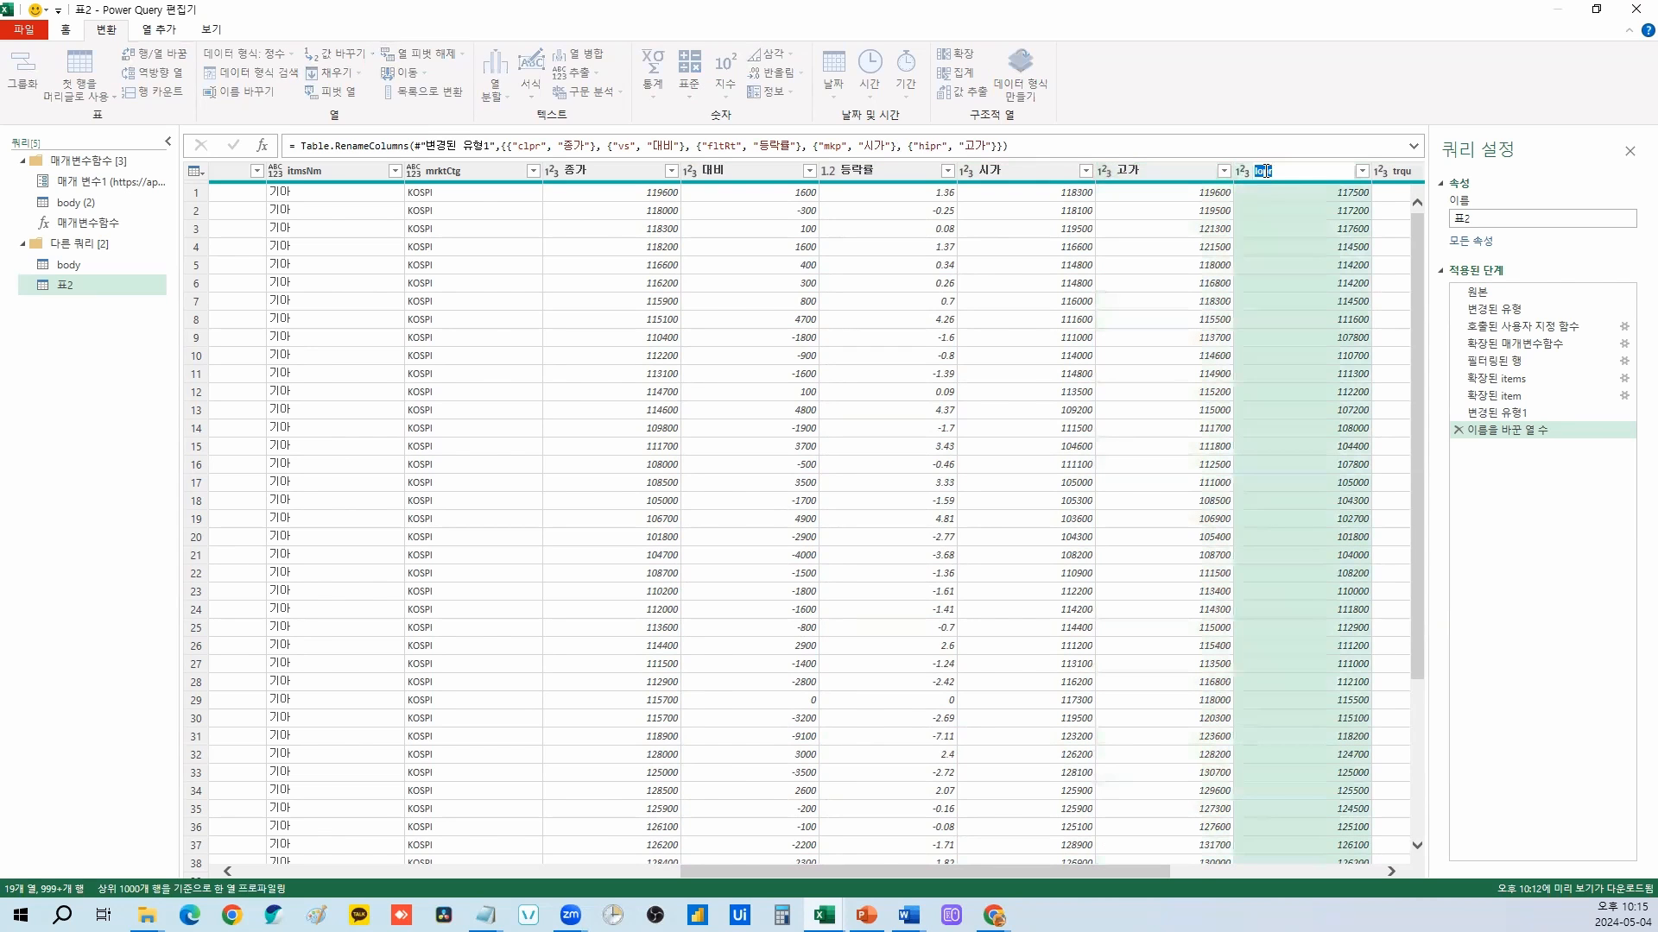
pyautogui.write('저가')
pyautogui.press('Return')
# Step: Rename the trqu column as 거래량 and the trPrc column as 거래대금
pyautogui.hscroll(5, 1253, 177)
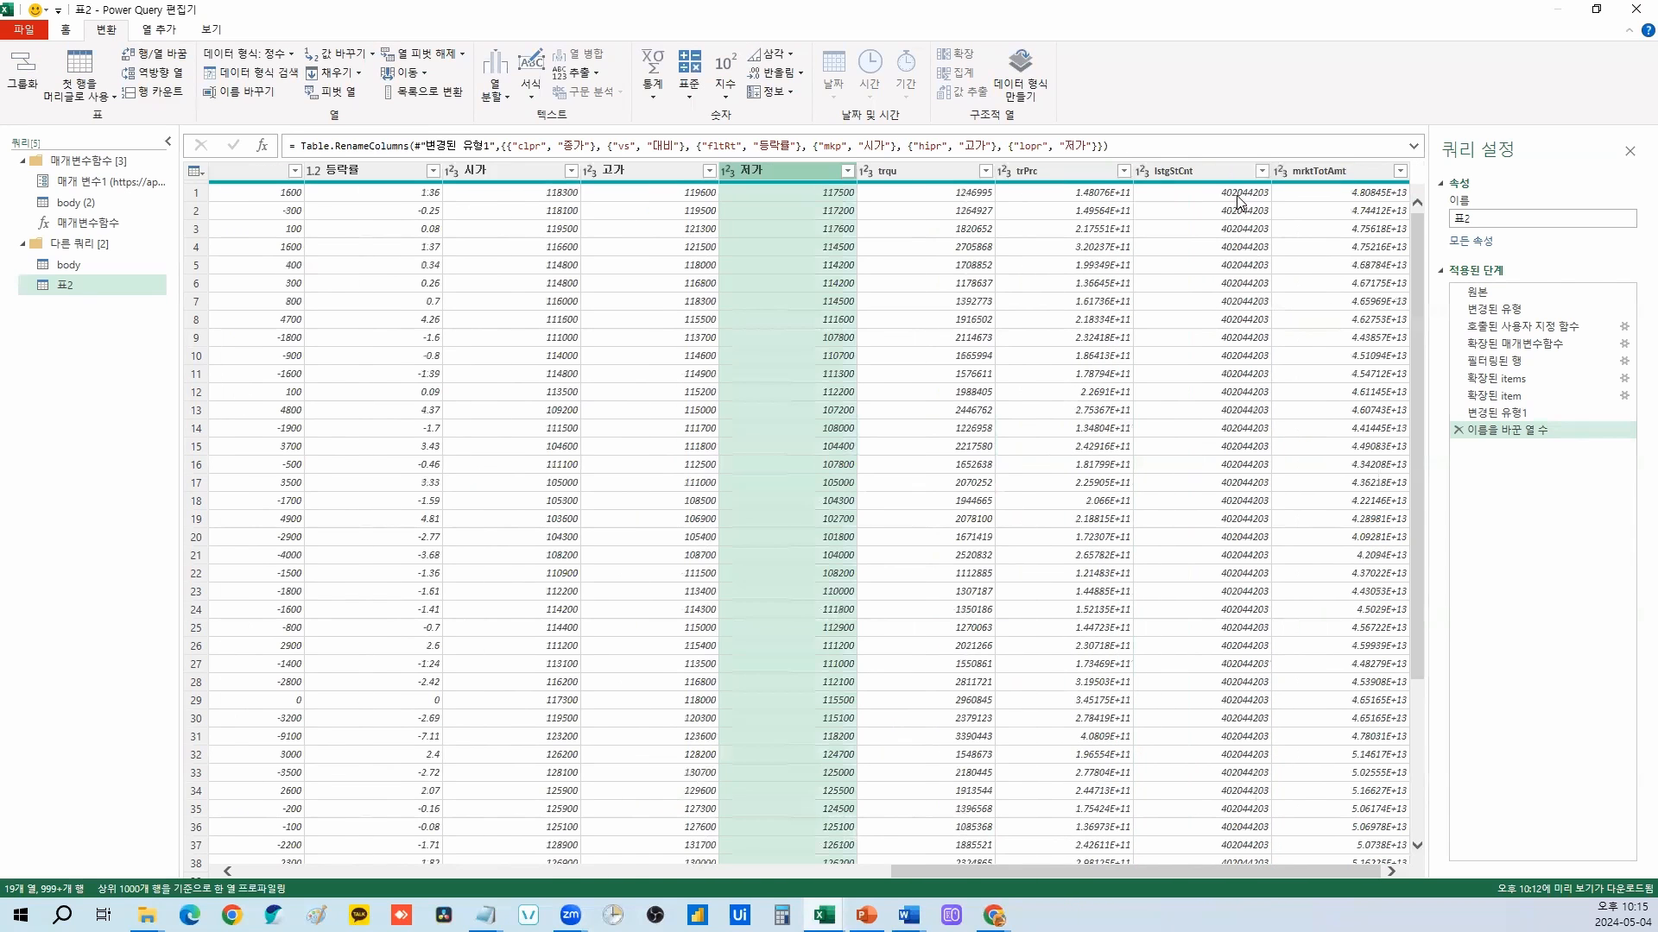
pyautogui.doubleClick(889, 169)
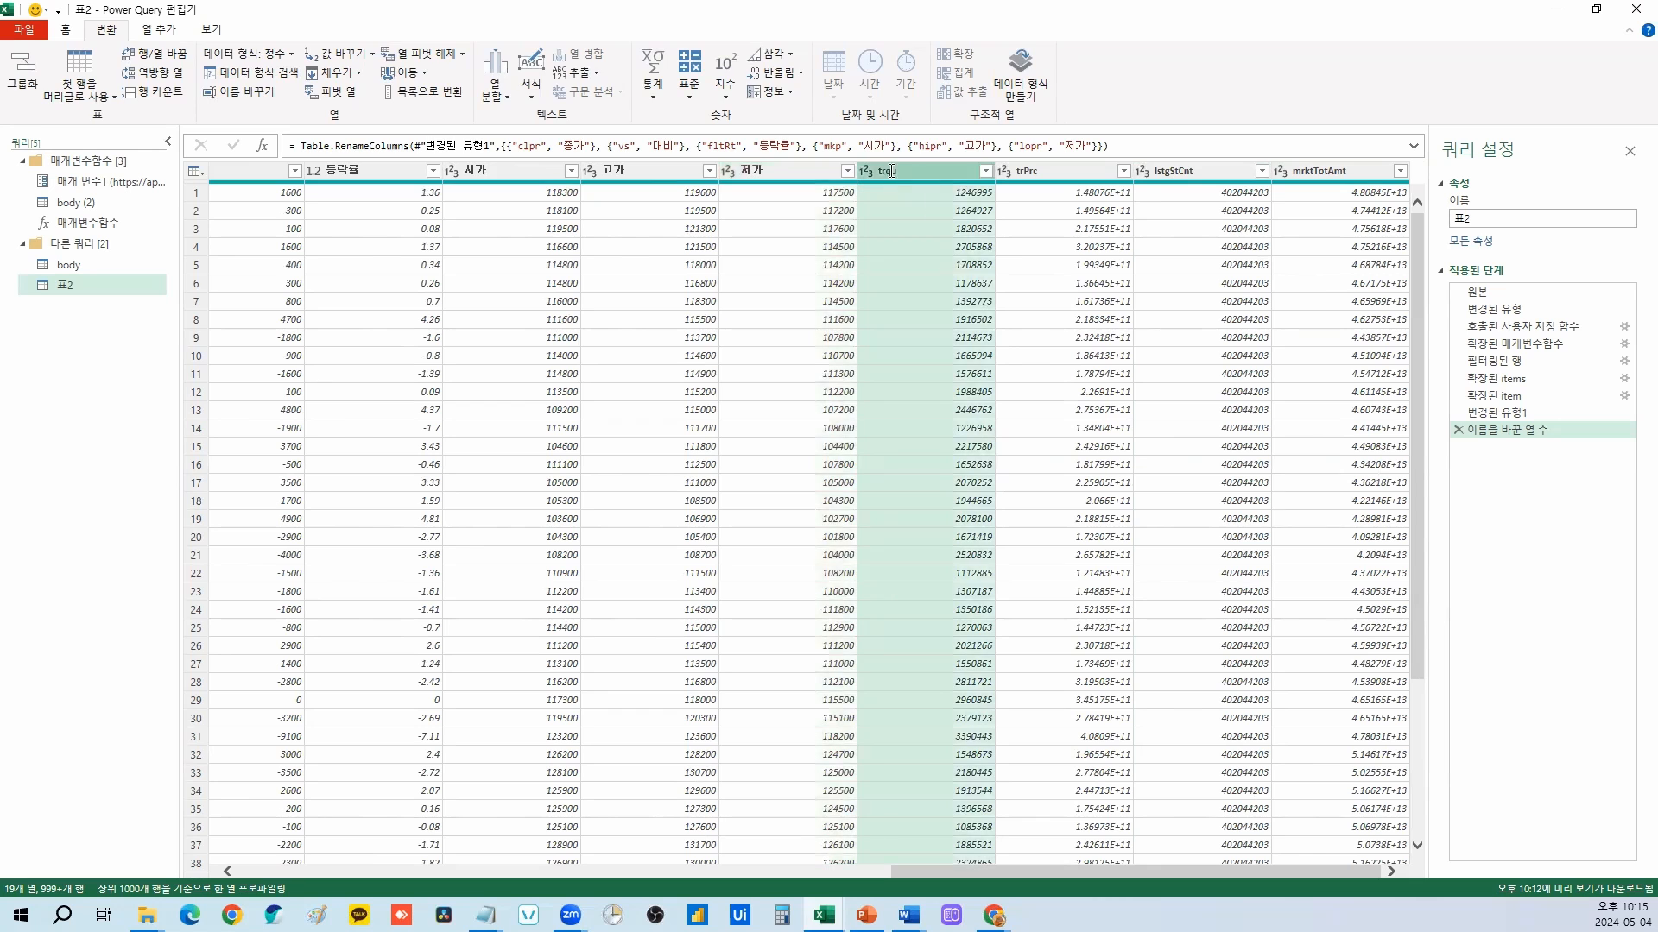
pyautogui.write('거래량')
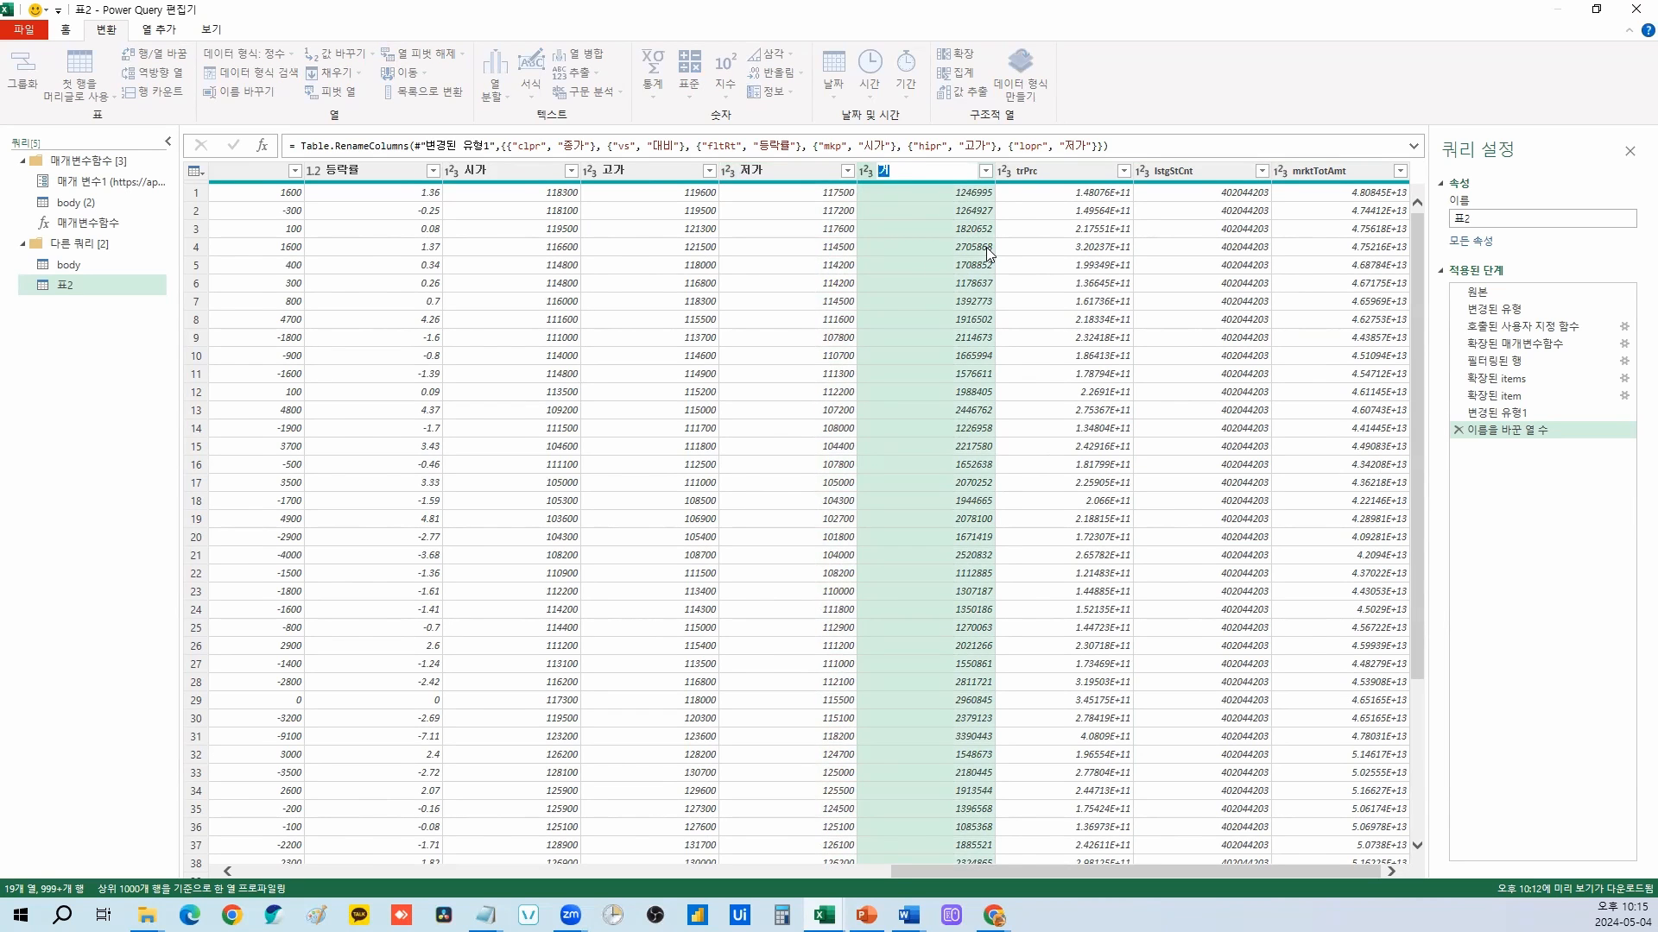
pyautogui.press('Return')
pyautogui.doubleClick(1045, 171)
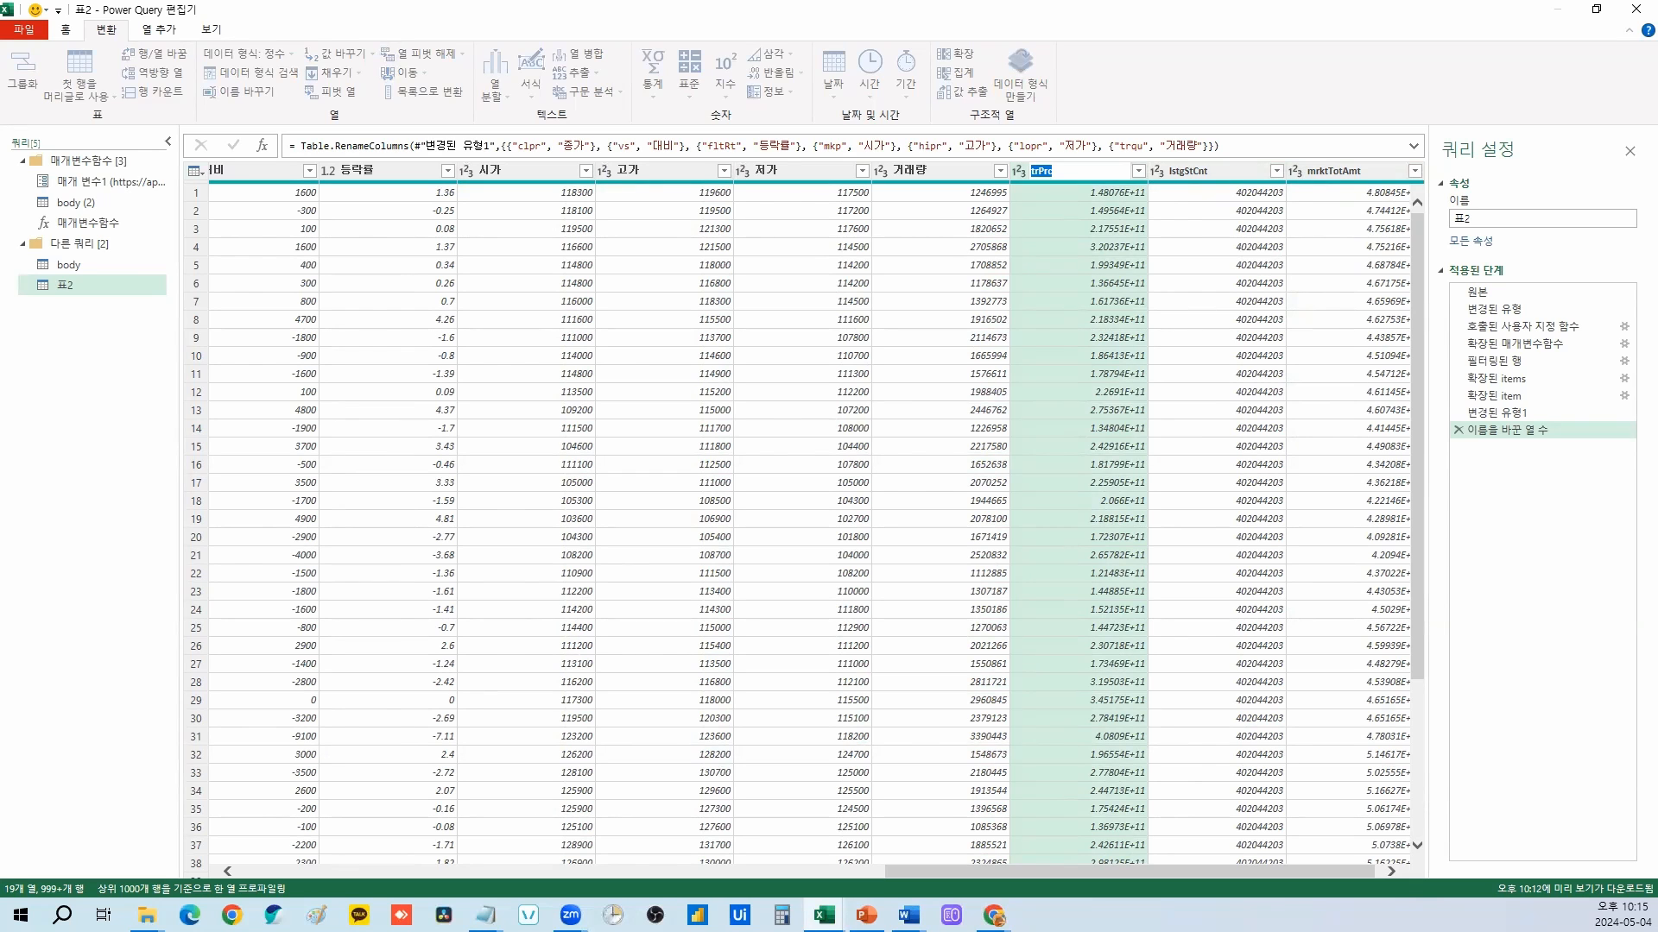
pyautogui.write('거래대금')
pyautogui.press('Return')
# Step: Rename the lstgStCnt column as 상장주식수 and the mrktTotAmt column as 시가총액
pyautogui.doubleClick(1195, 170)
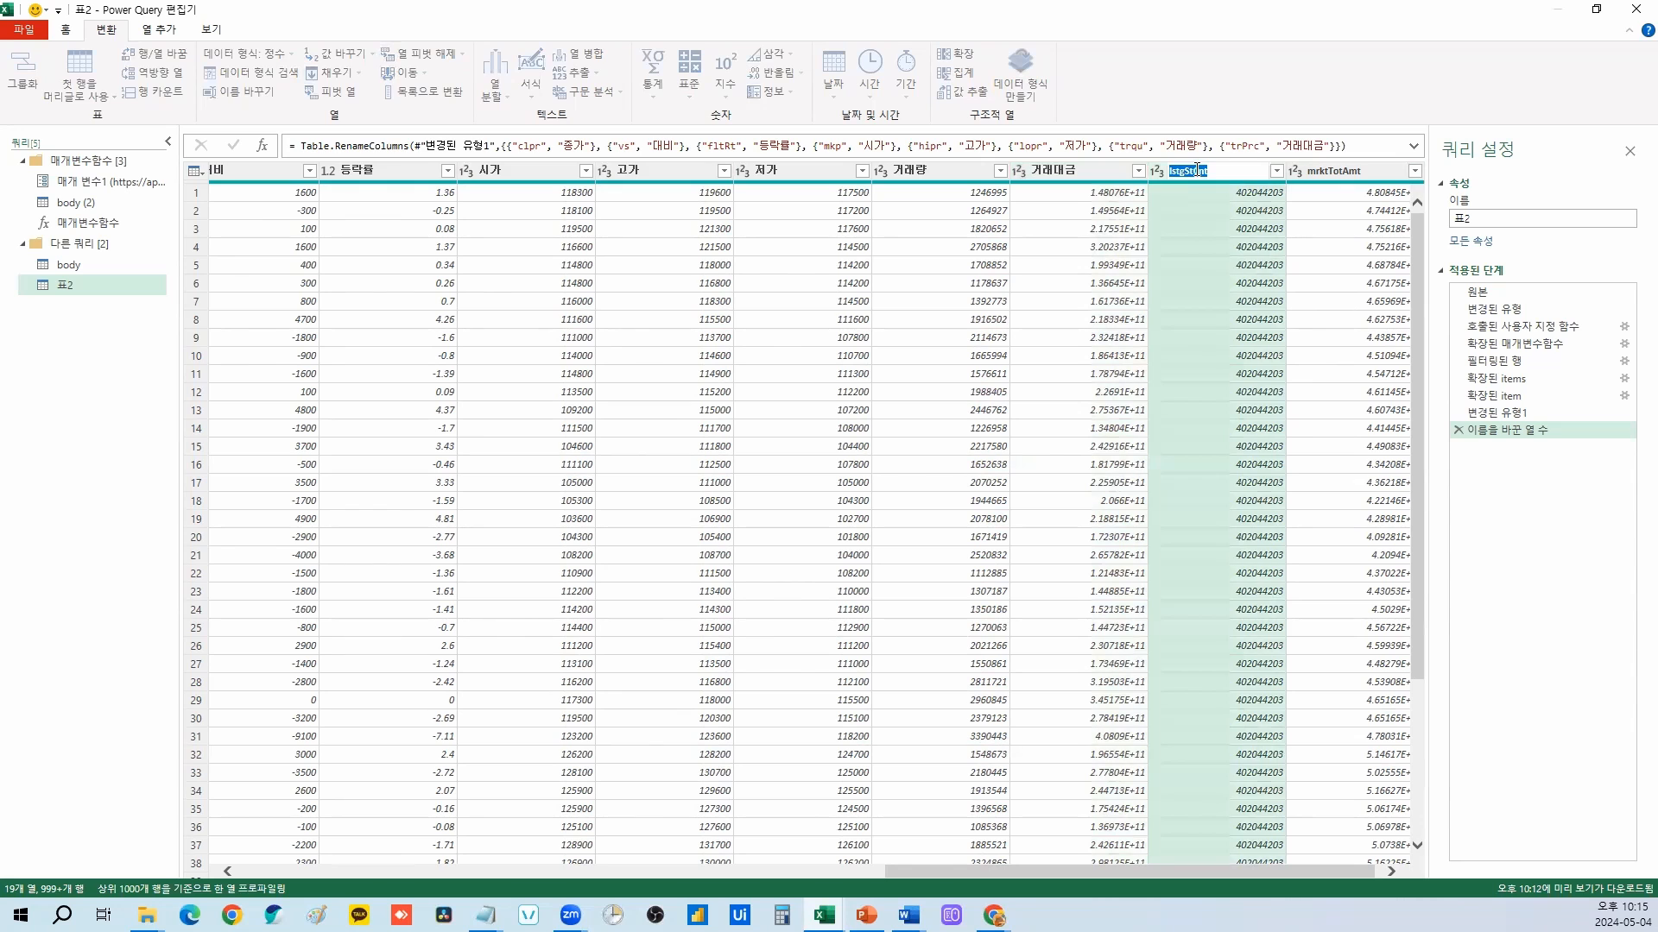
pyautogui.write('상장주식수')
pyautogui.press('Return')
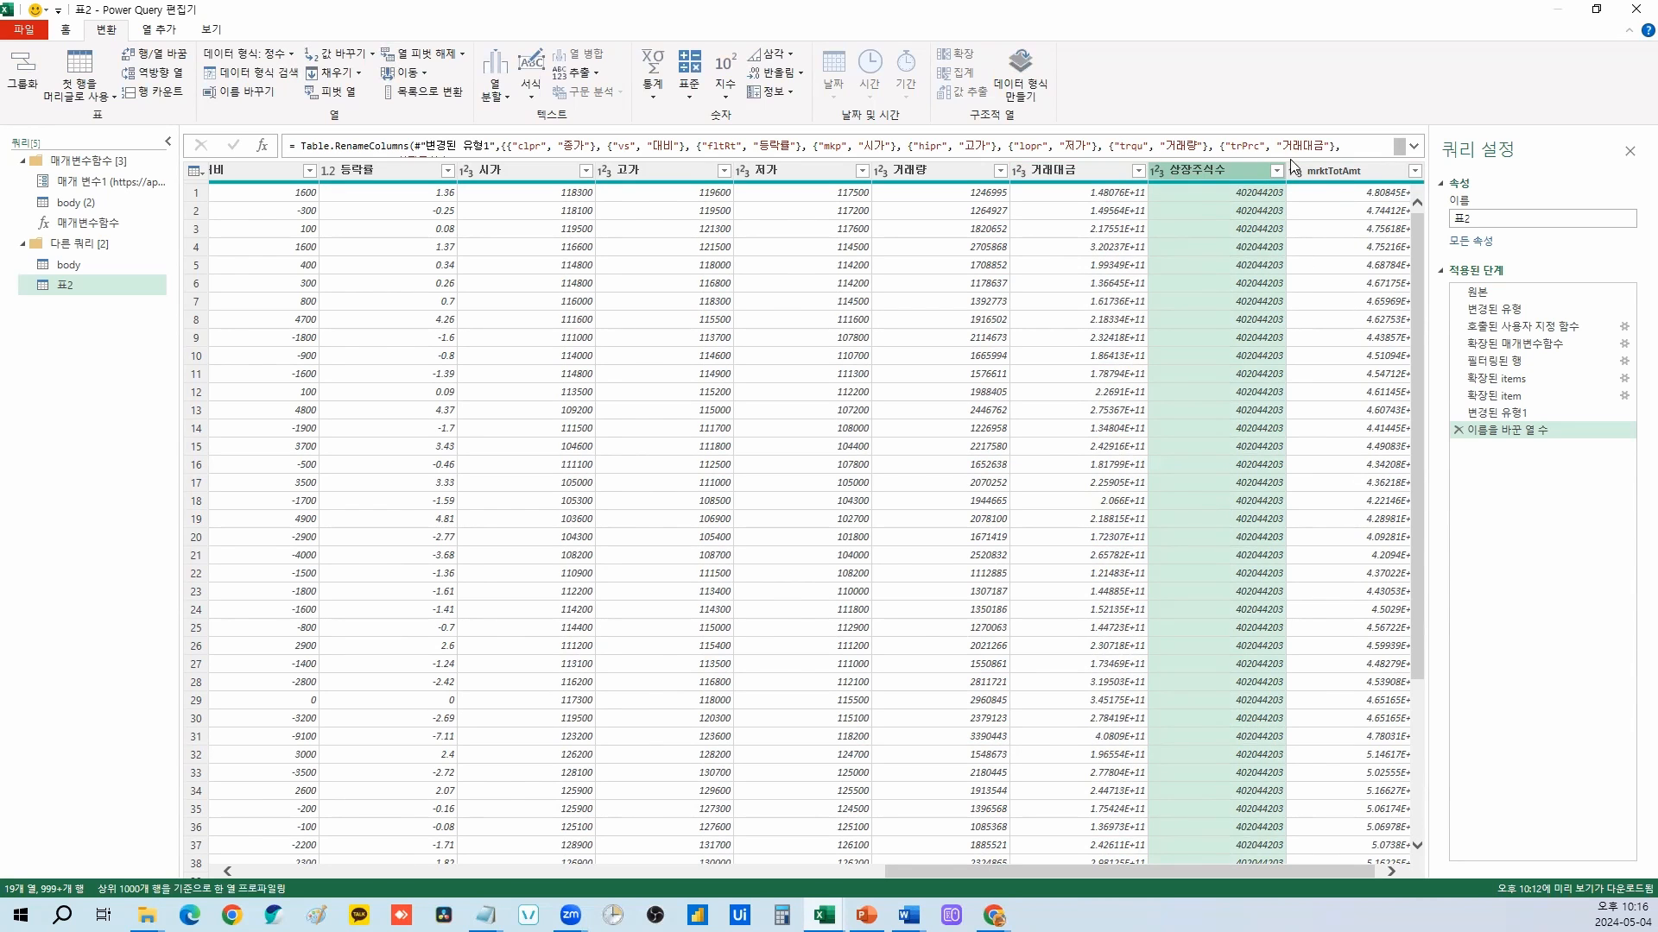
pyautogui.doubleClick(1333, 171)
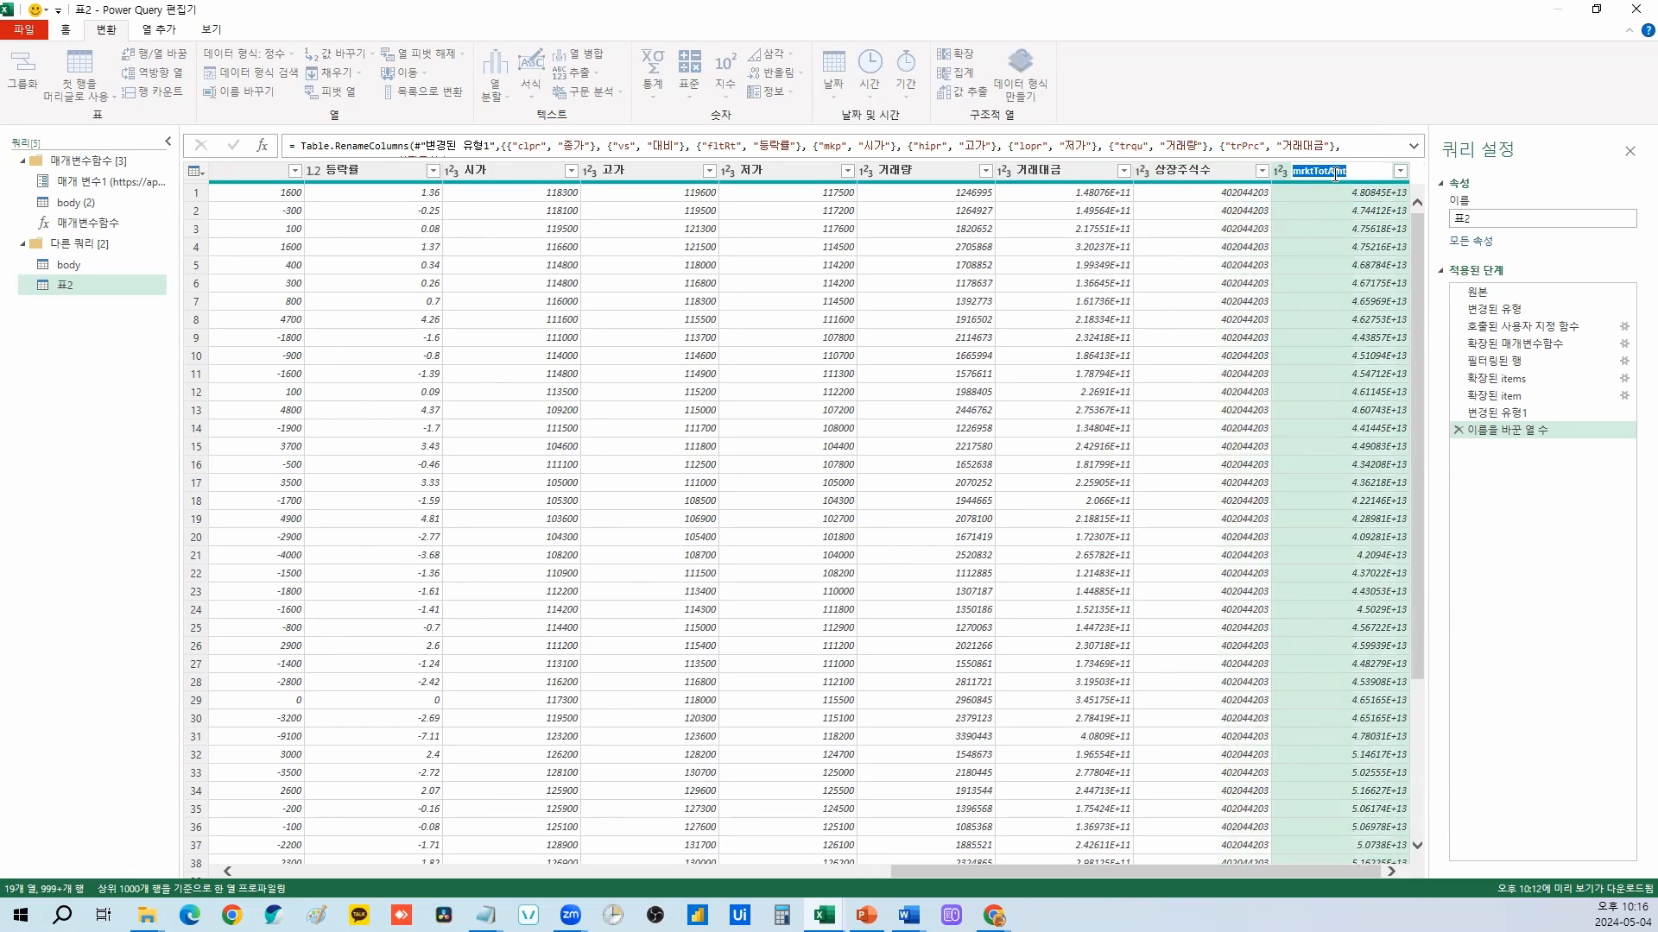
pyautogui.write('시가총액')
pyautogui.press('Return')
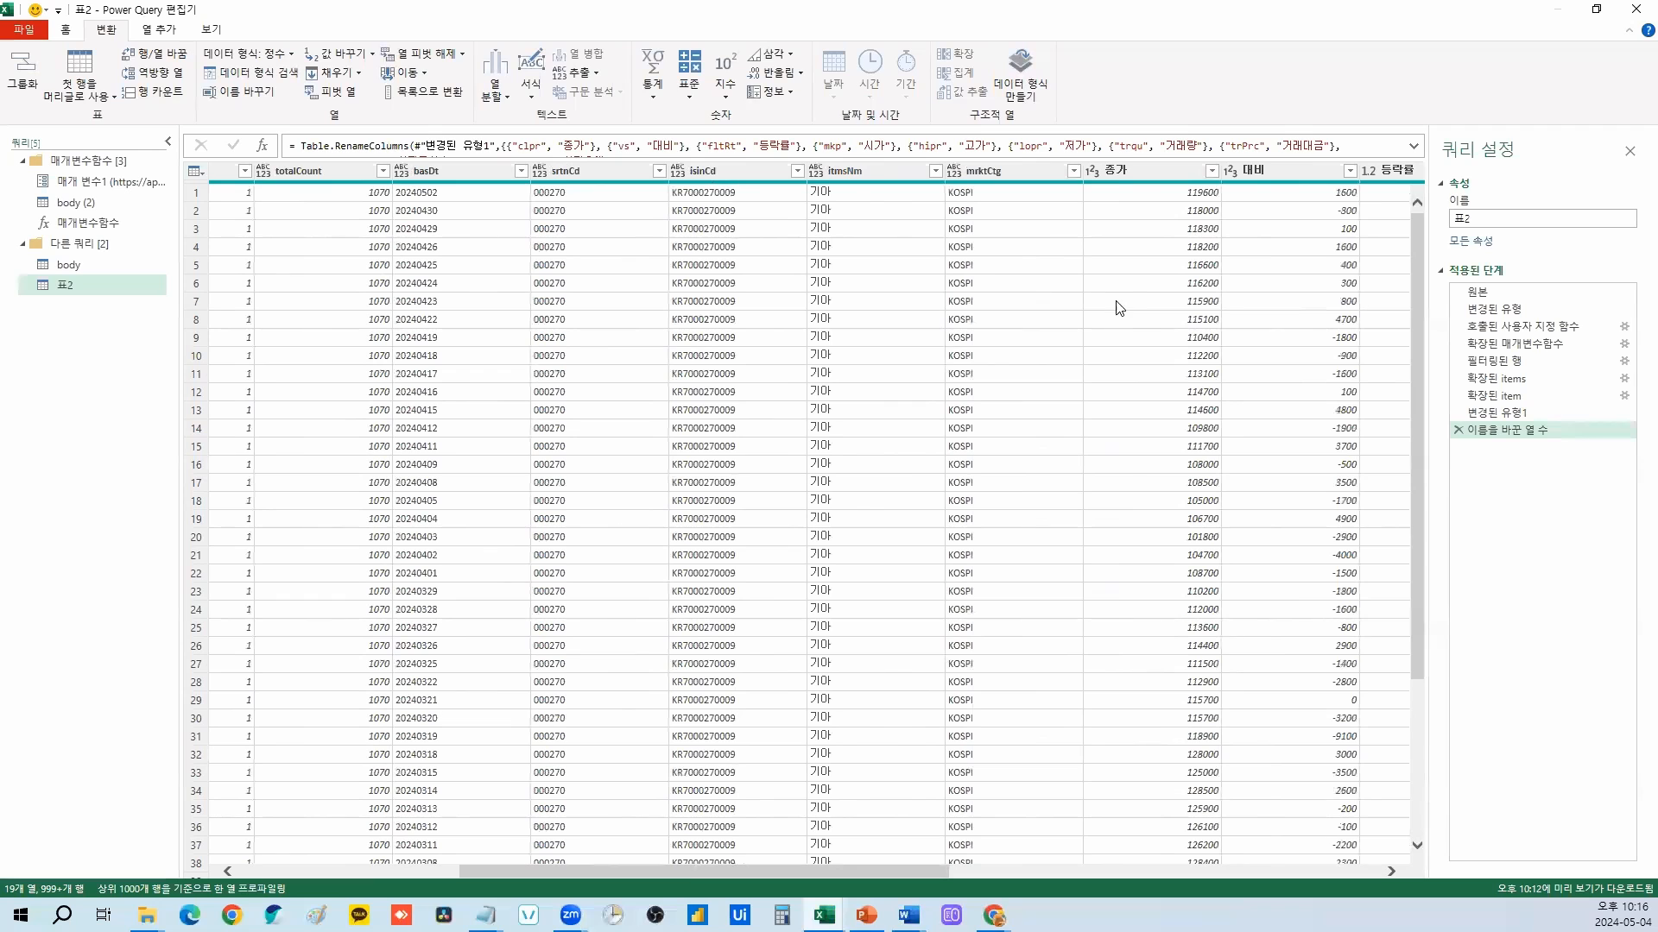
# Step: Close the query editor and load the queries into the Excel workbook
pyautogui.click(65, 30)
pyautogui.click(24, 91)
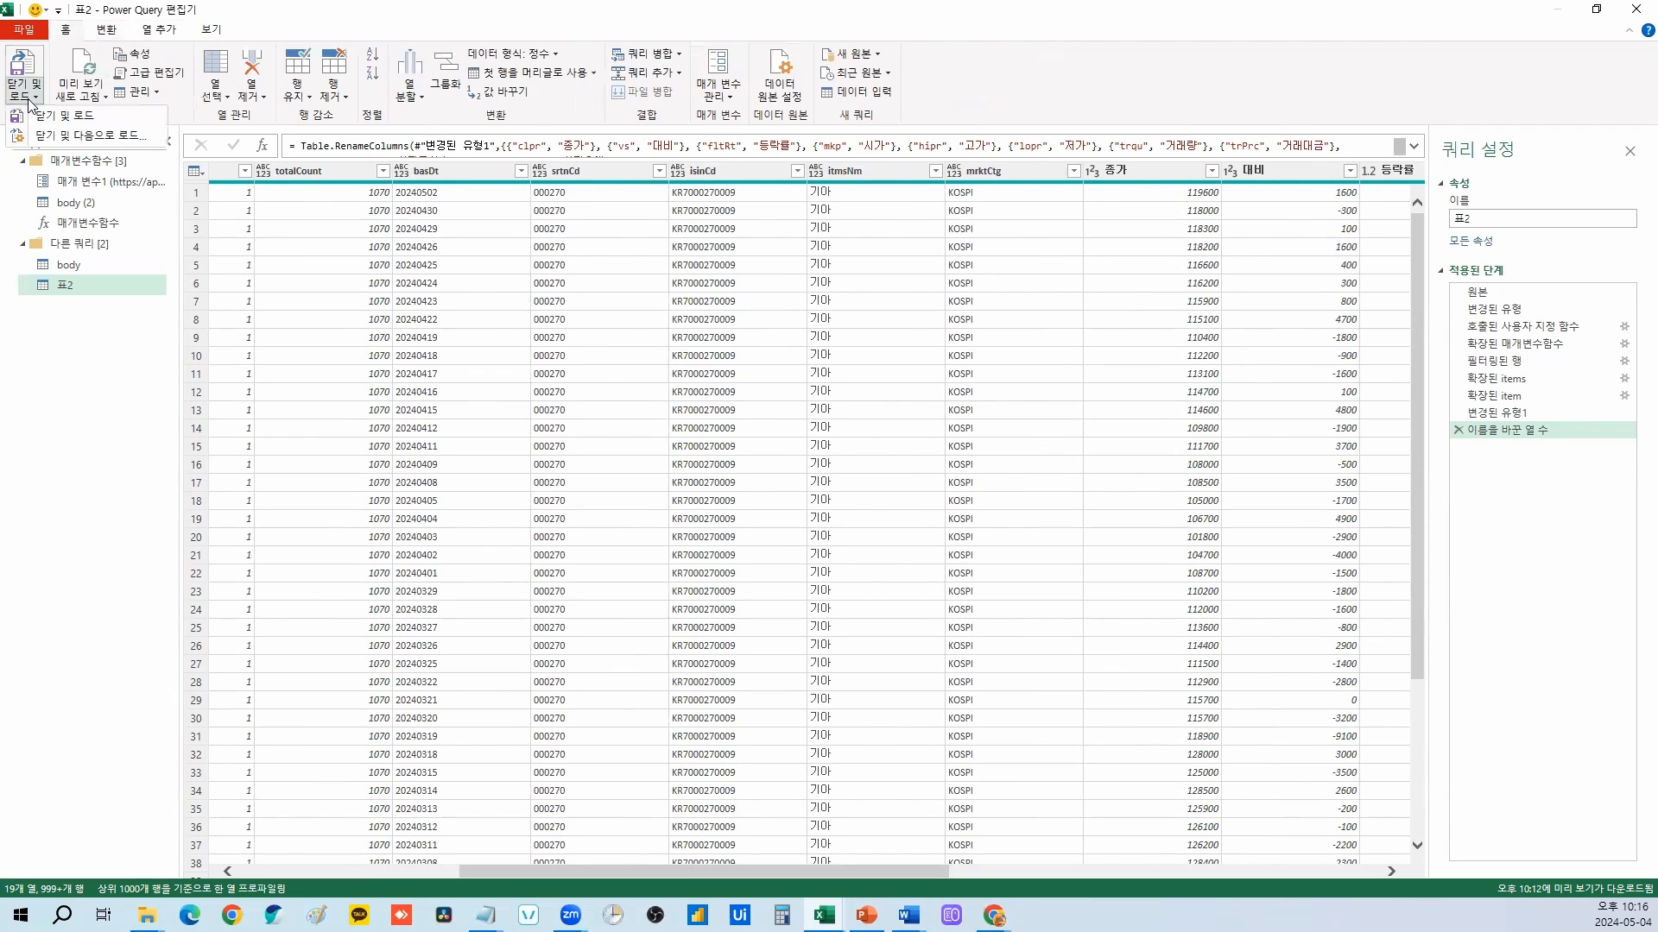
pyautogui.click(56, 121)
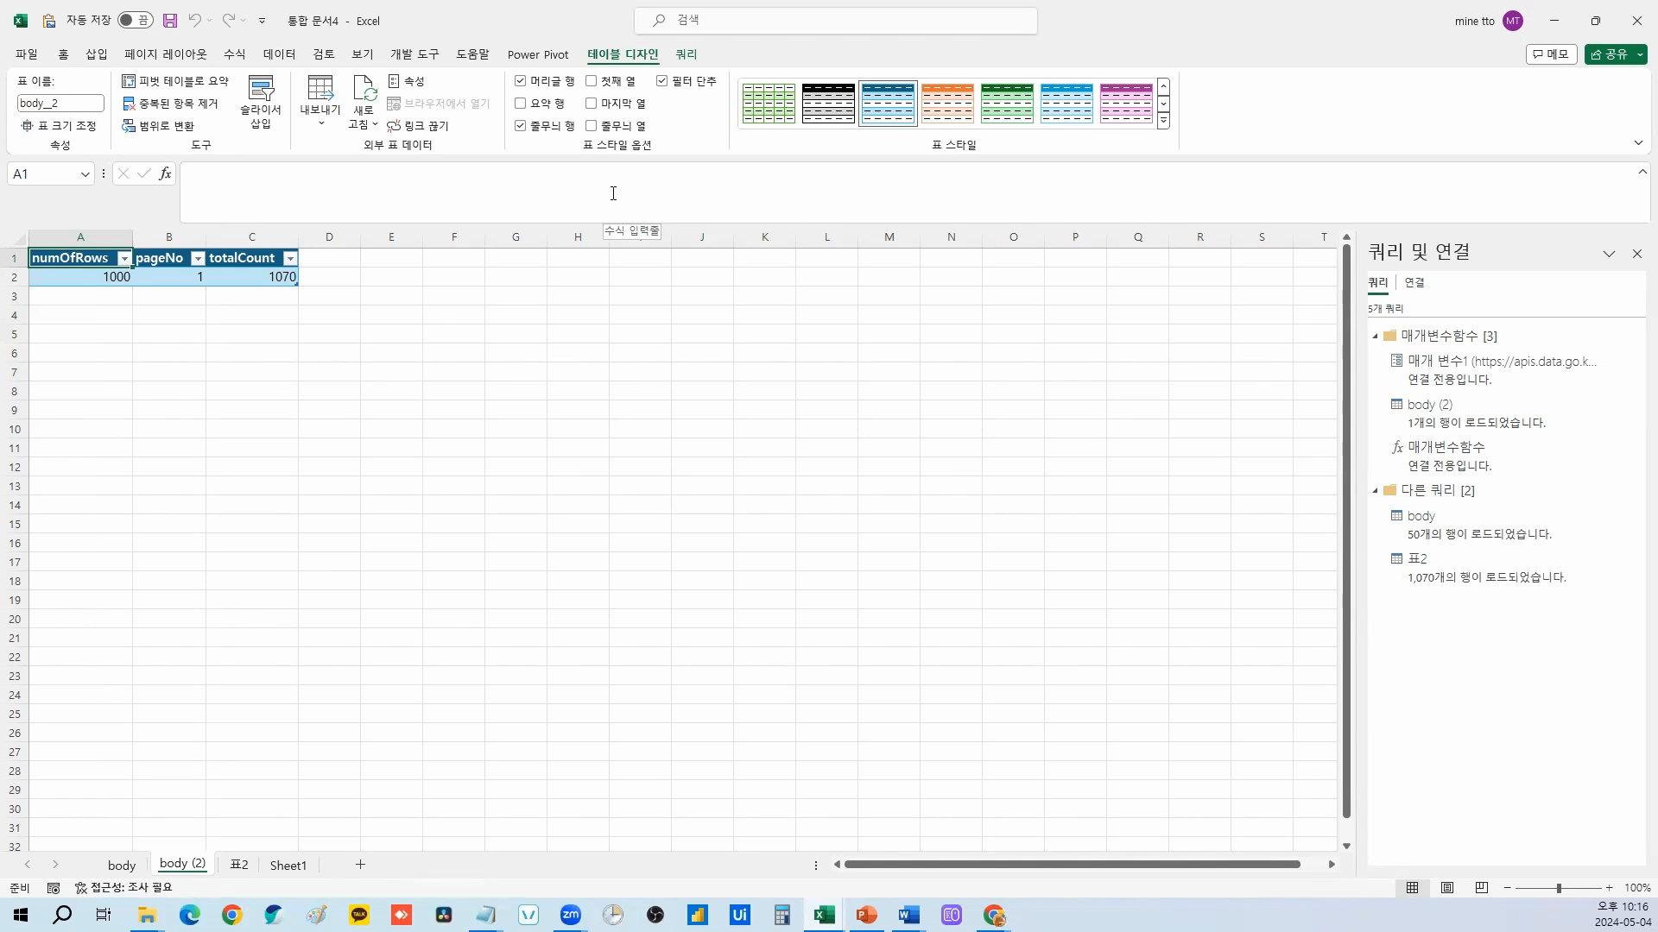
# Step: Open the sheet holding the loaded 표2 query and look through its stock price rows down to the end and back
pyautogui.click(1482, 572)
pyautogui.moveTo(587, 238); pyautogui.dragTo(191, 295)
pyautogui.click(714, 347)
pyautogui.moveTo(729, 299); pyautogui.dragTo(735, 580)
pyautogui.moveTo(917, 297); pyautogui.dragTo(924, 448)
pyautogui.click(740, 302)
pyautogui.hotkey('ctrl', 'Down')
pyautogui.hotkey('ctrl', 'Up')
# Step: Insert a pivot chart on a new sheet, based on the loaded 표2 table
pyautogui.click(91, 257)
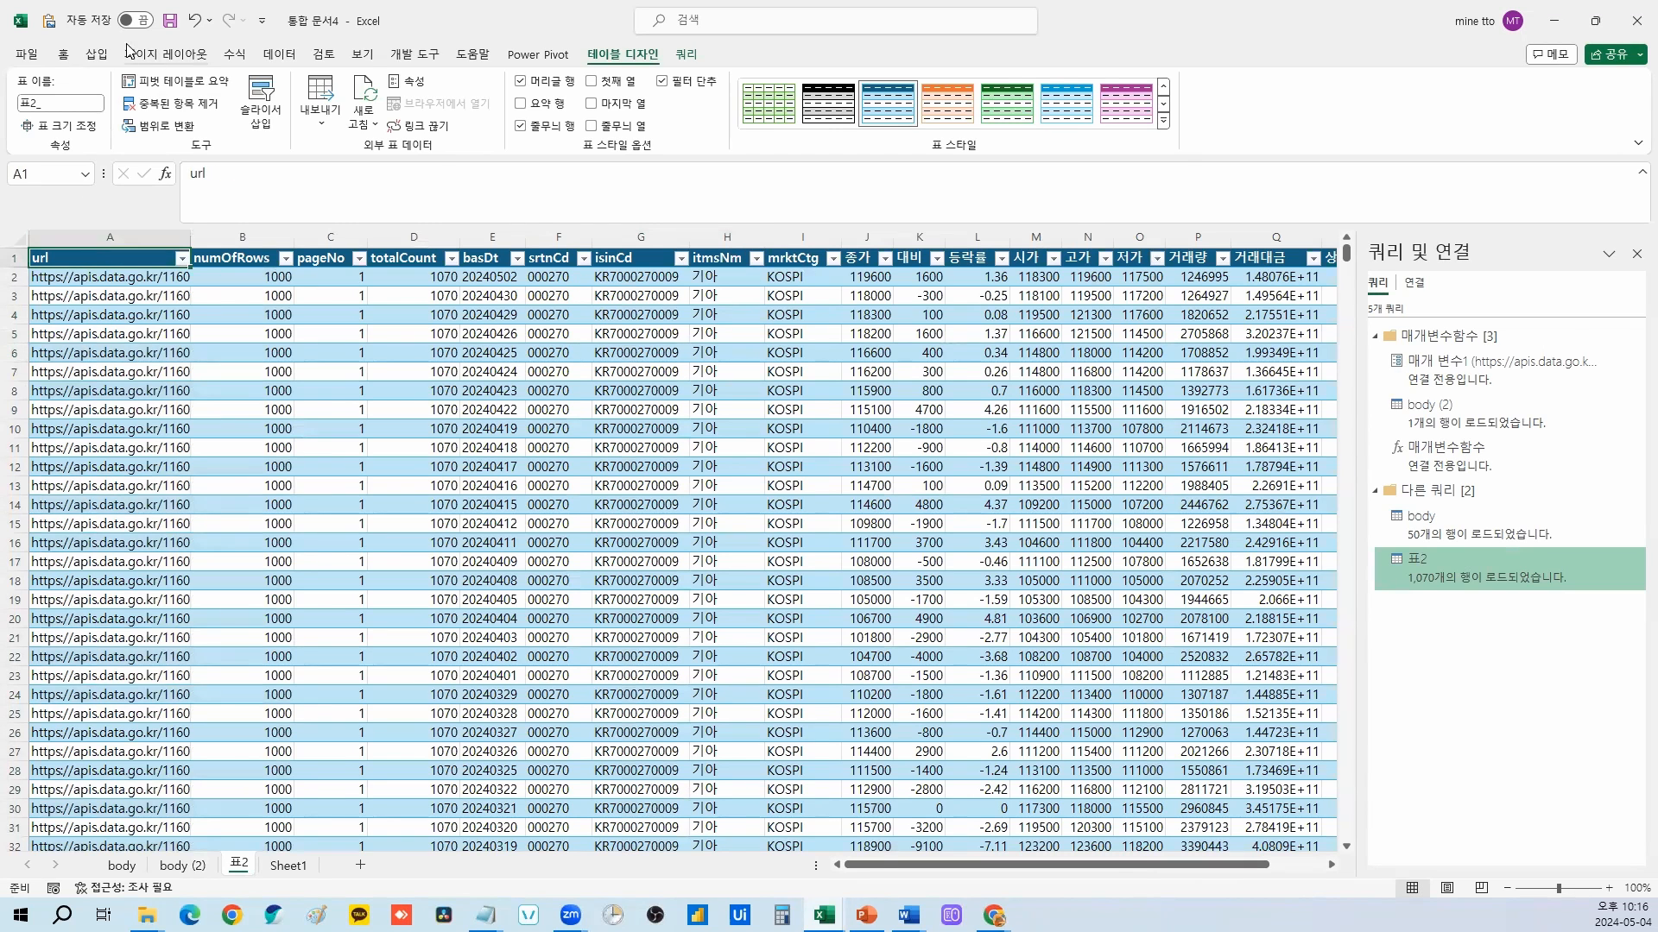
pyautogui.click(102, 54)
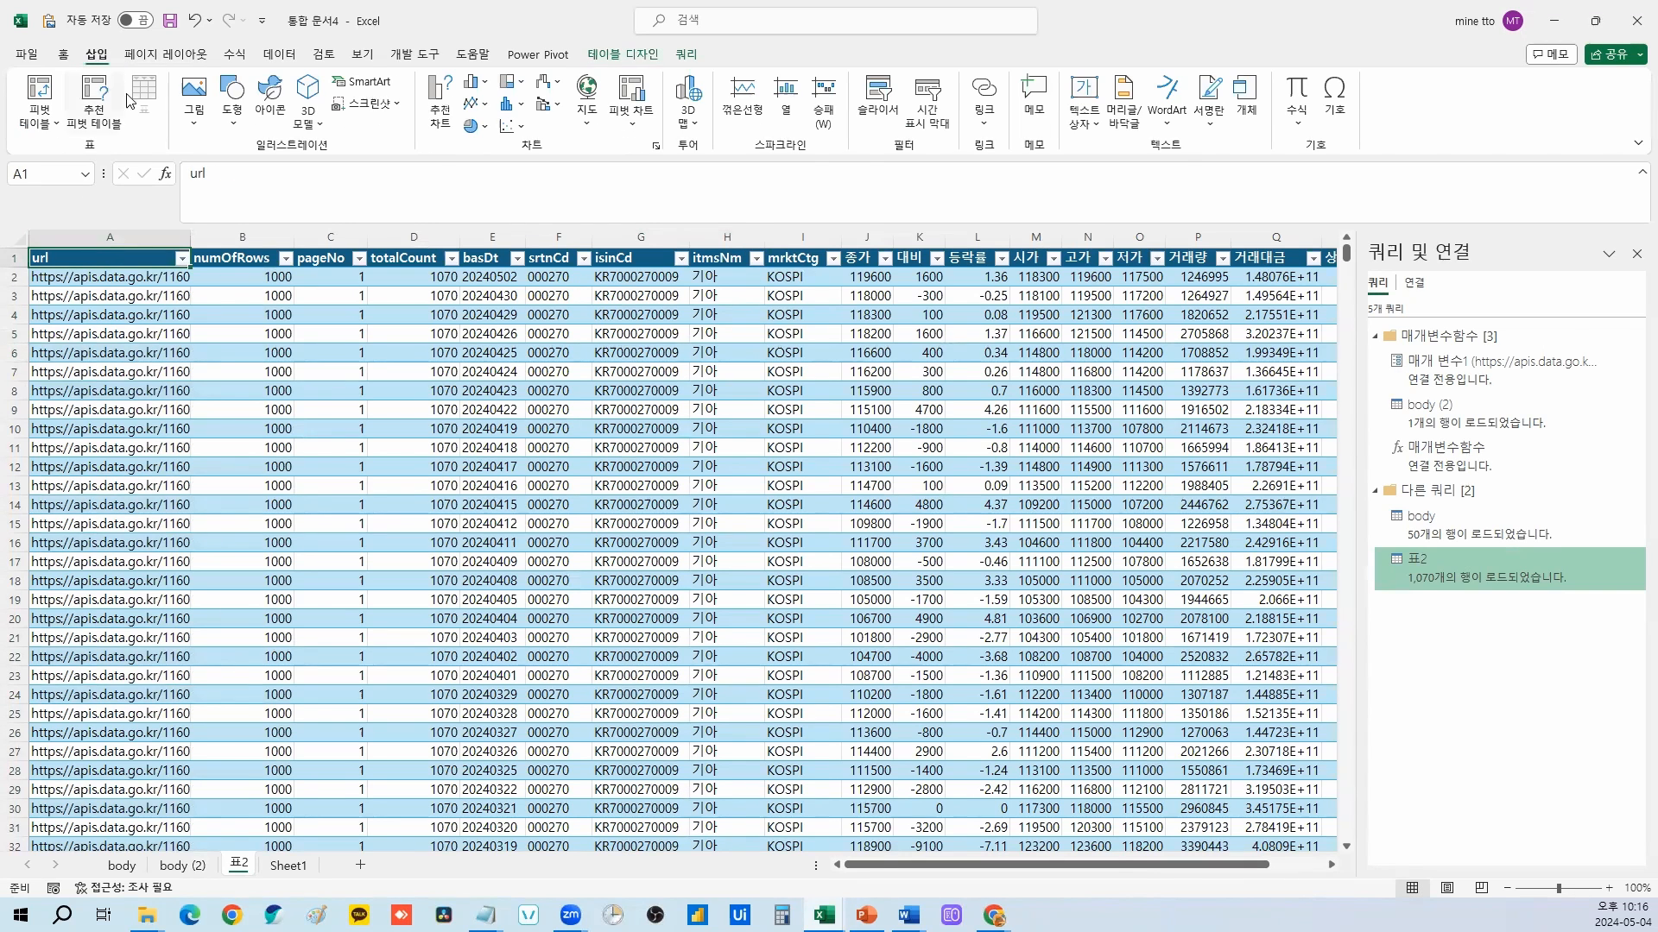
pyautogui.click(631, 93)
pyautogui.click(1108, 669)
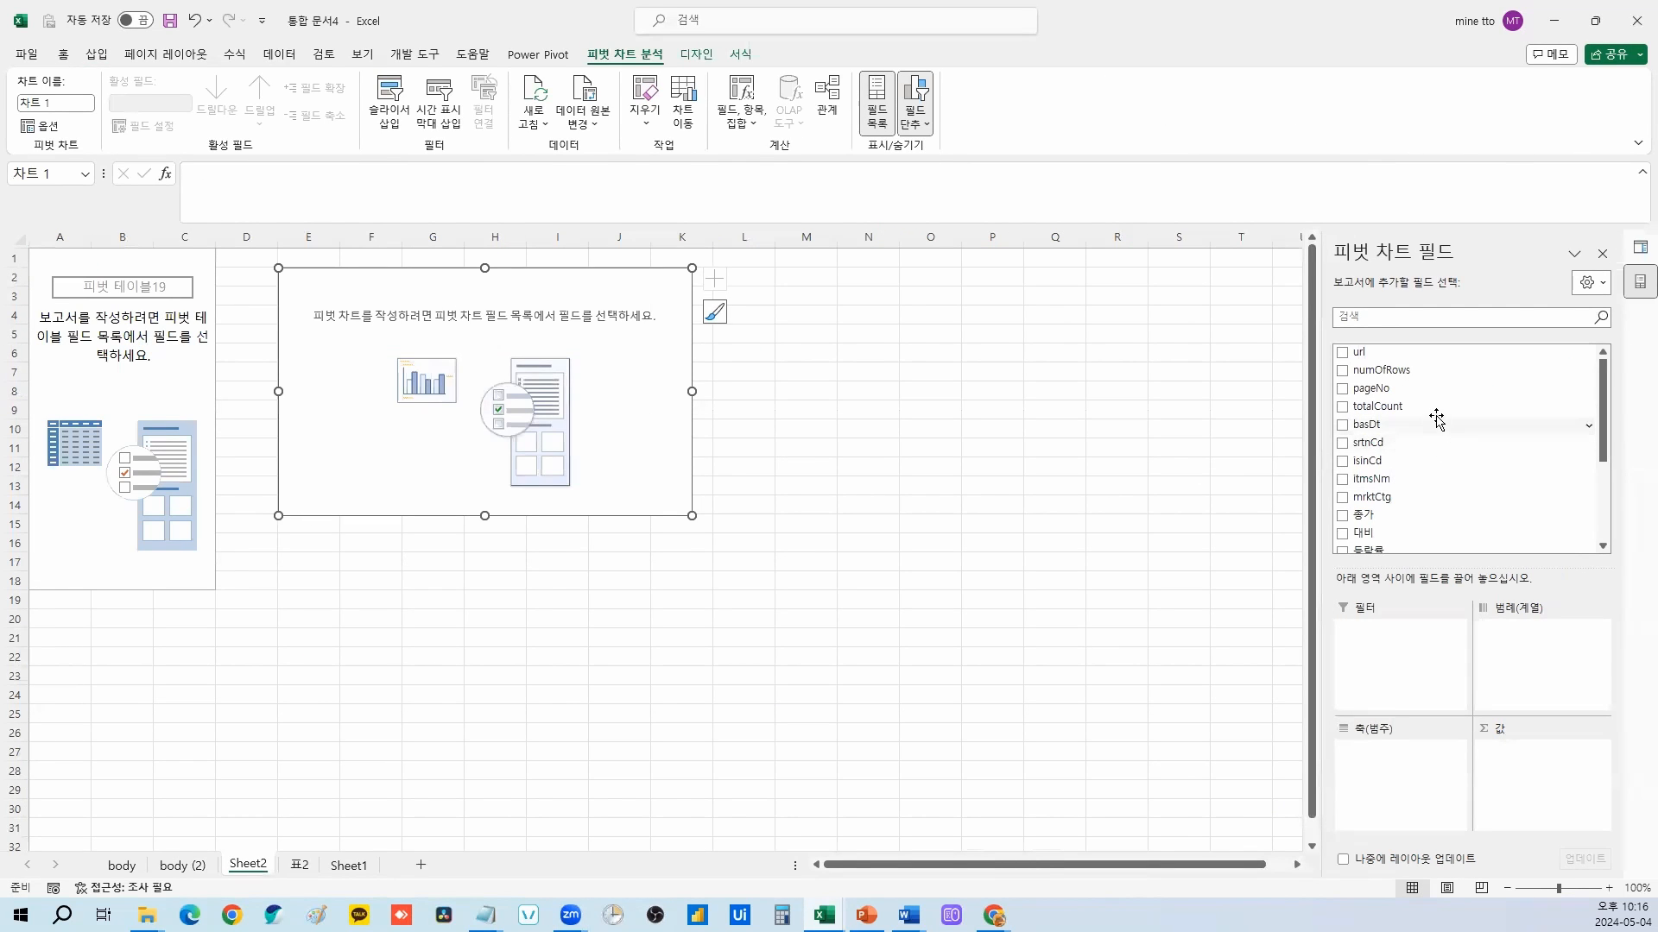
# Step: Put basDt on the pivot chart's category axis with 시가 and 거래량 as values, and enlarge the chart to about column O
pyautogui.moveTo(1438, 424); pyautogui.dragTo(1399, 751)
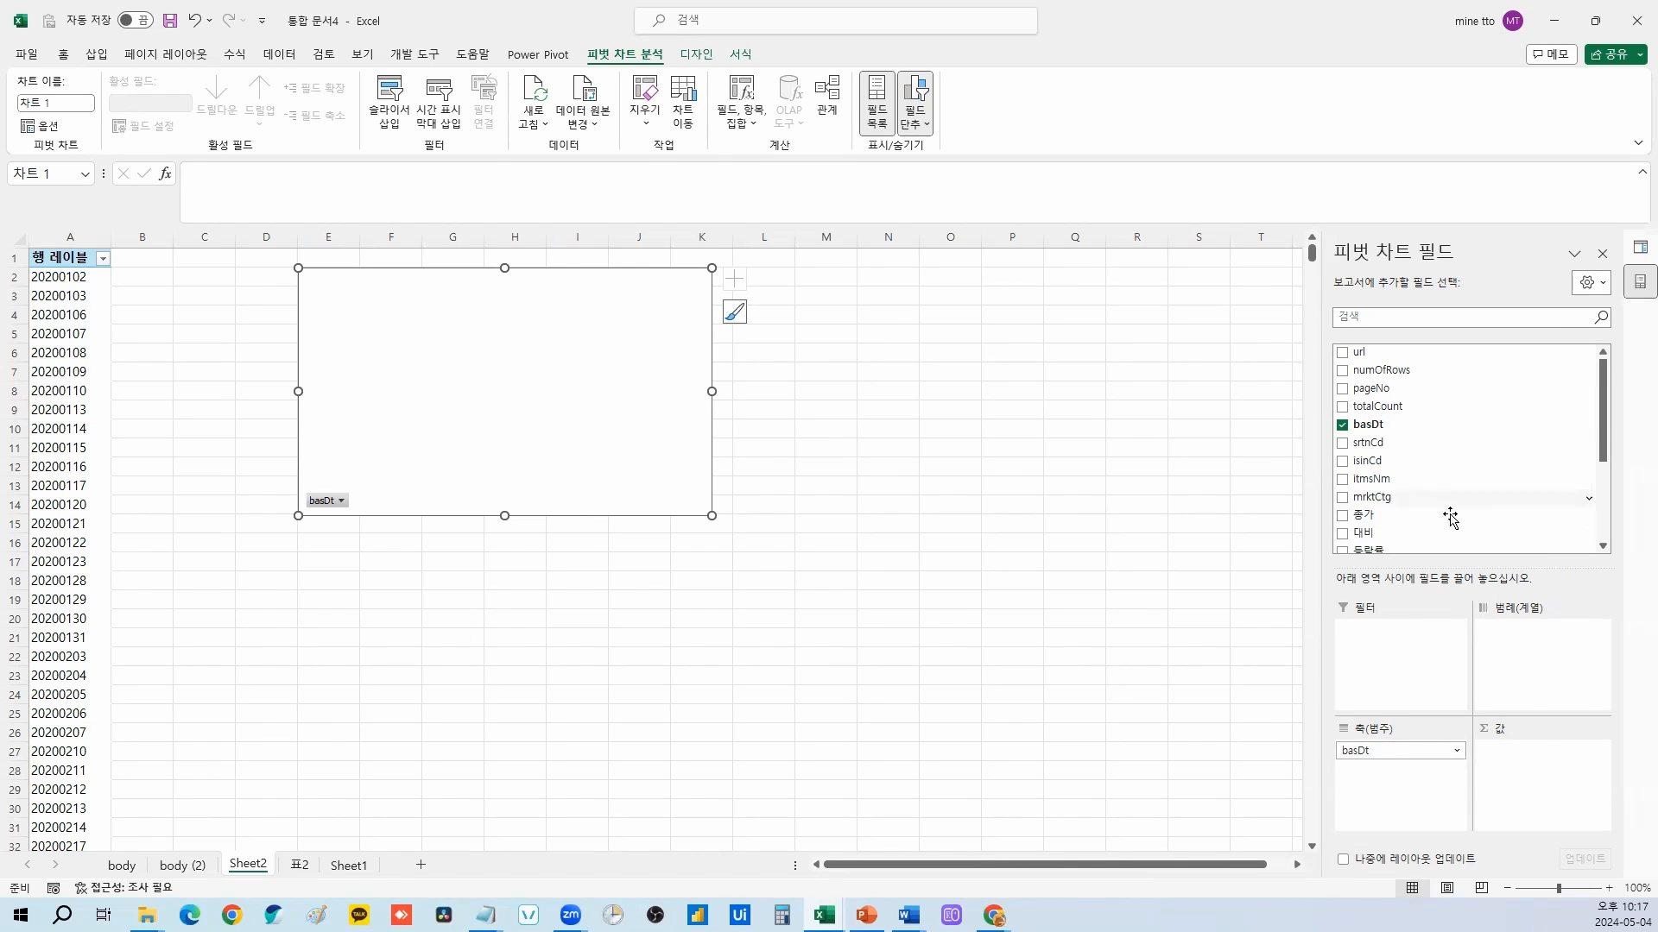
pyautogui.scroll(-1, 1449, 524)
pyautogui.moveTo(1382, 529); pyautogui.dragTo(1554, 774)
pyautogui.scroll(-1, 1407, 509)
pyautogui.moveTo(1381, 542); pyautogui.dragTo(1504, 767)
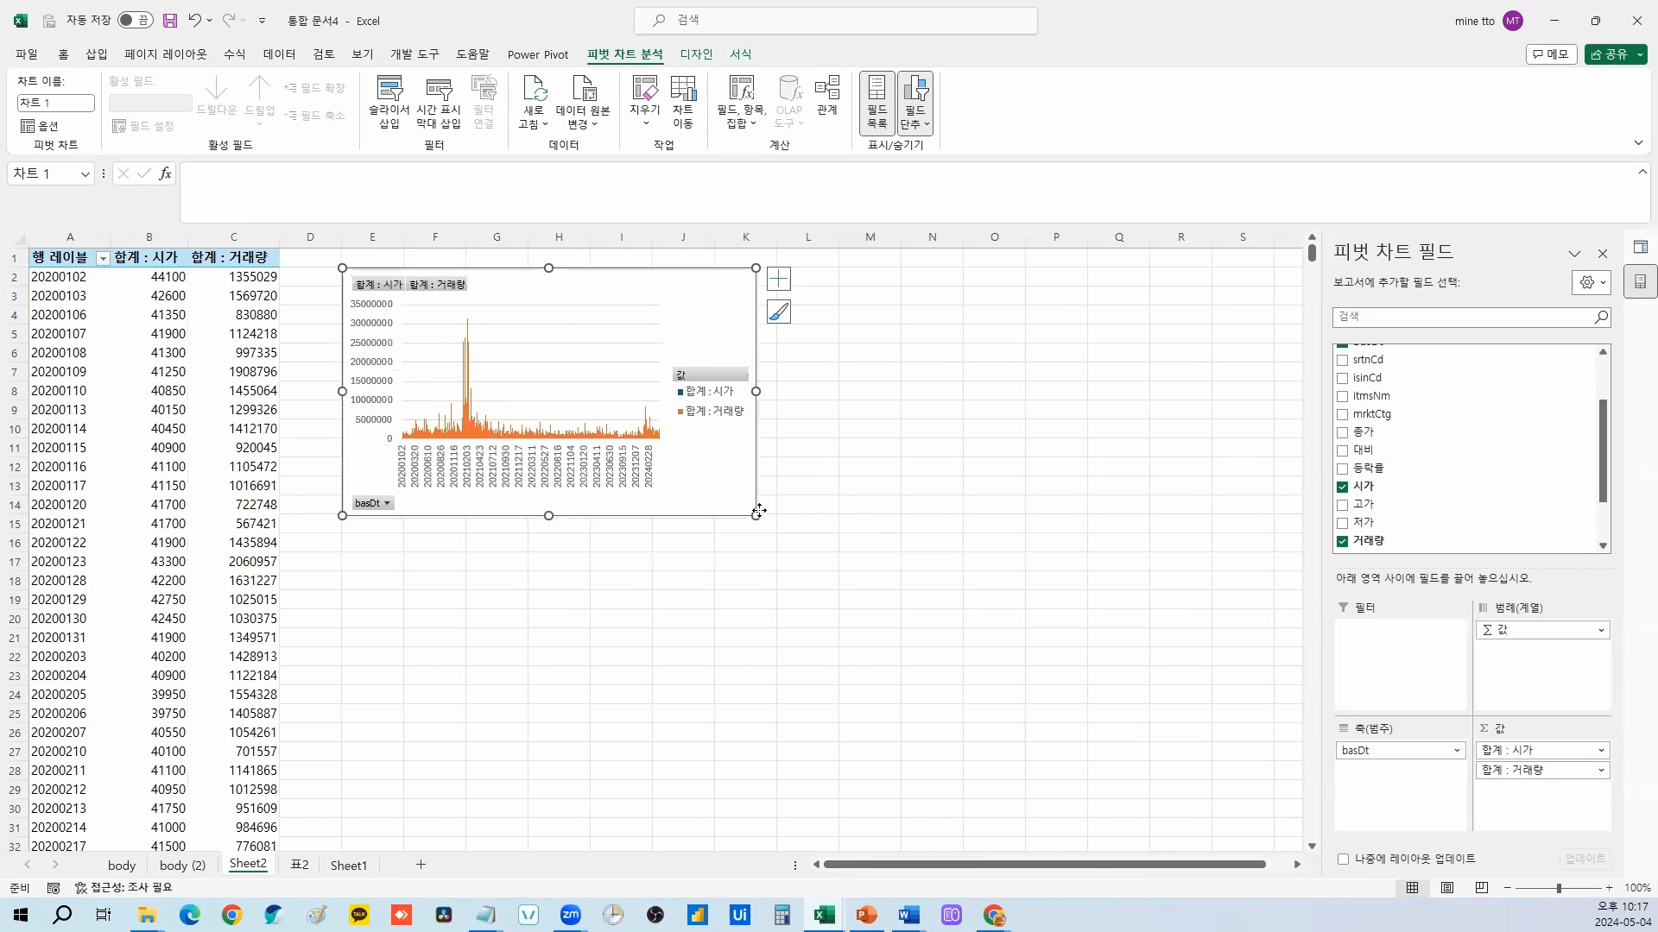
pyautogui.moveTo(770, 527); pyautogui.dragTo(994, 675)
# Step: Change the pivot chart to a combo chart with the 합계 : 시가 series as a line on the secondary axis
pyautogui.click(696, 53)
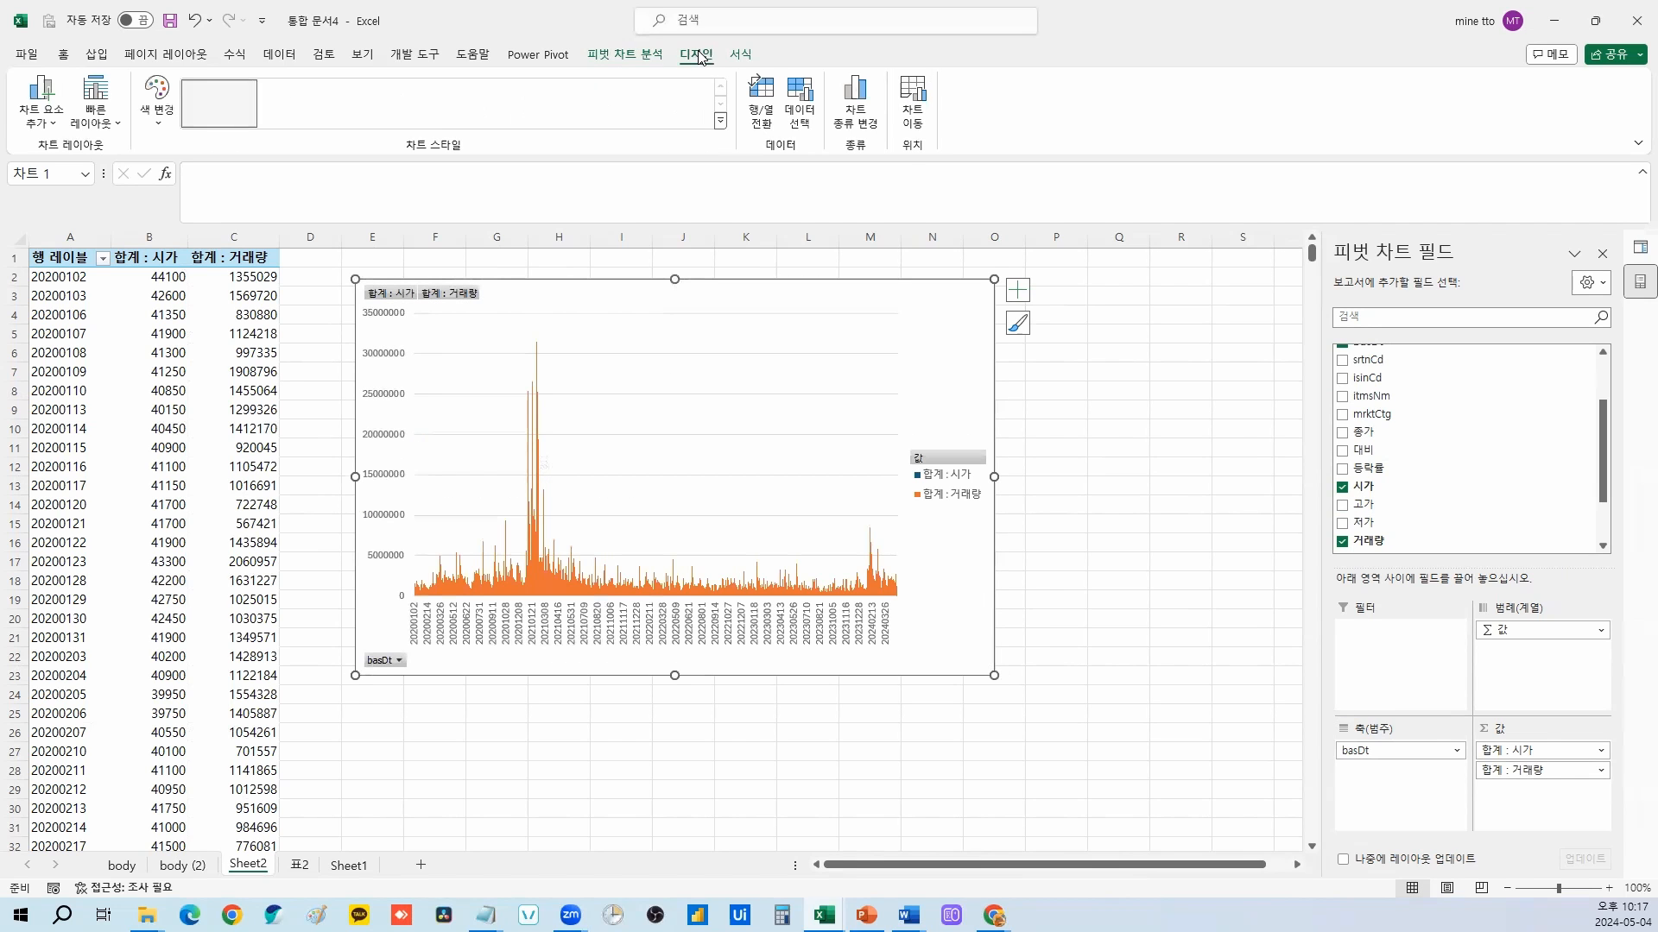
pyautogui.click(855, 102)
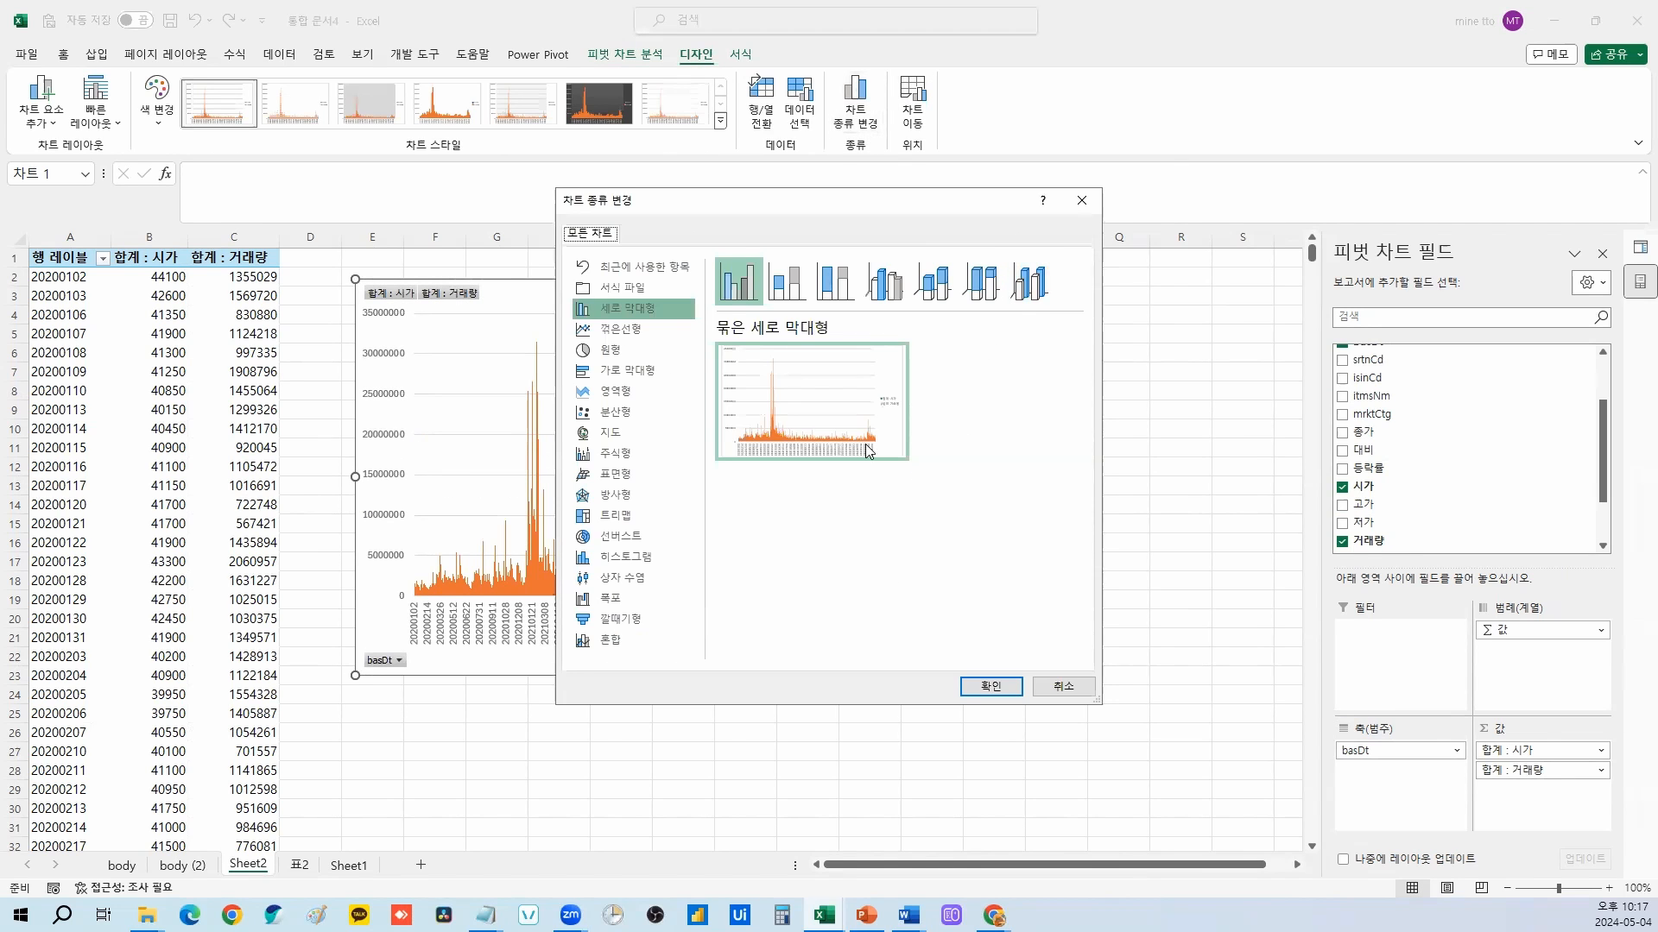
pyautogui.click(624, 639)
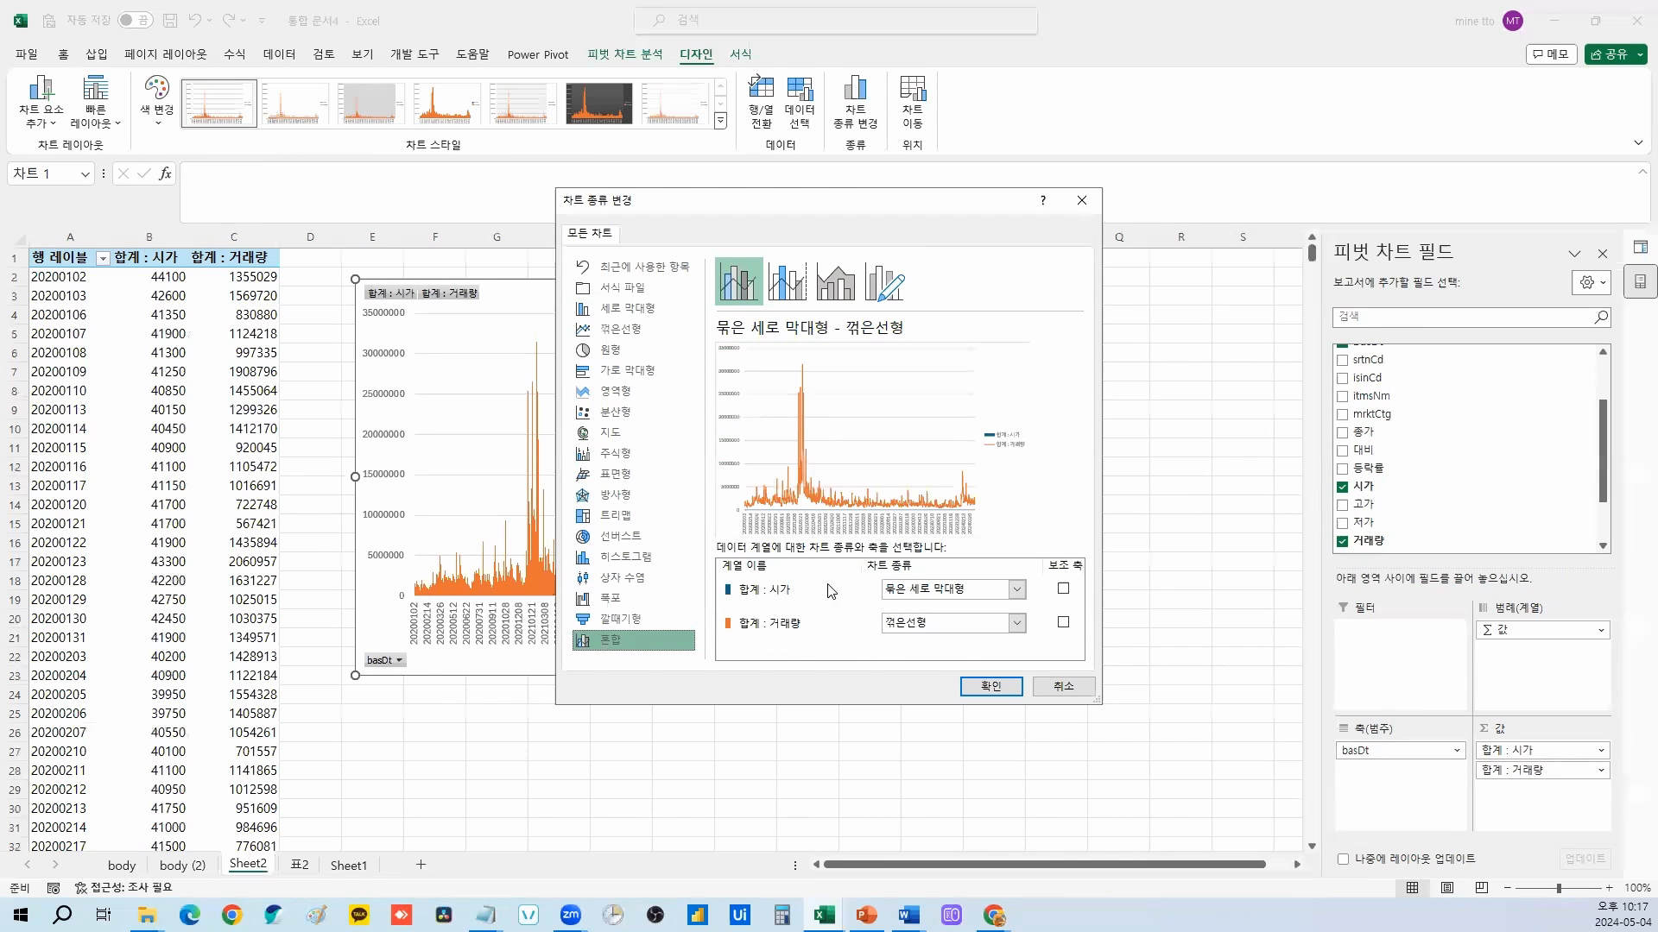
pyautogui.click(1063, 590)
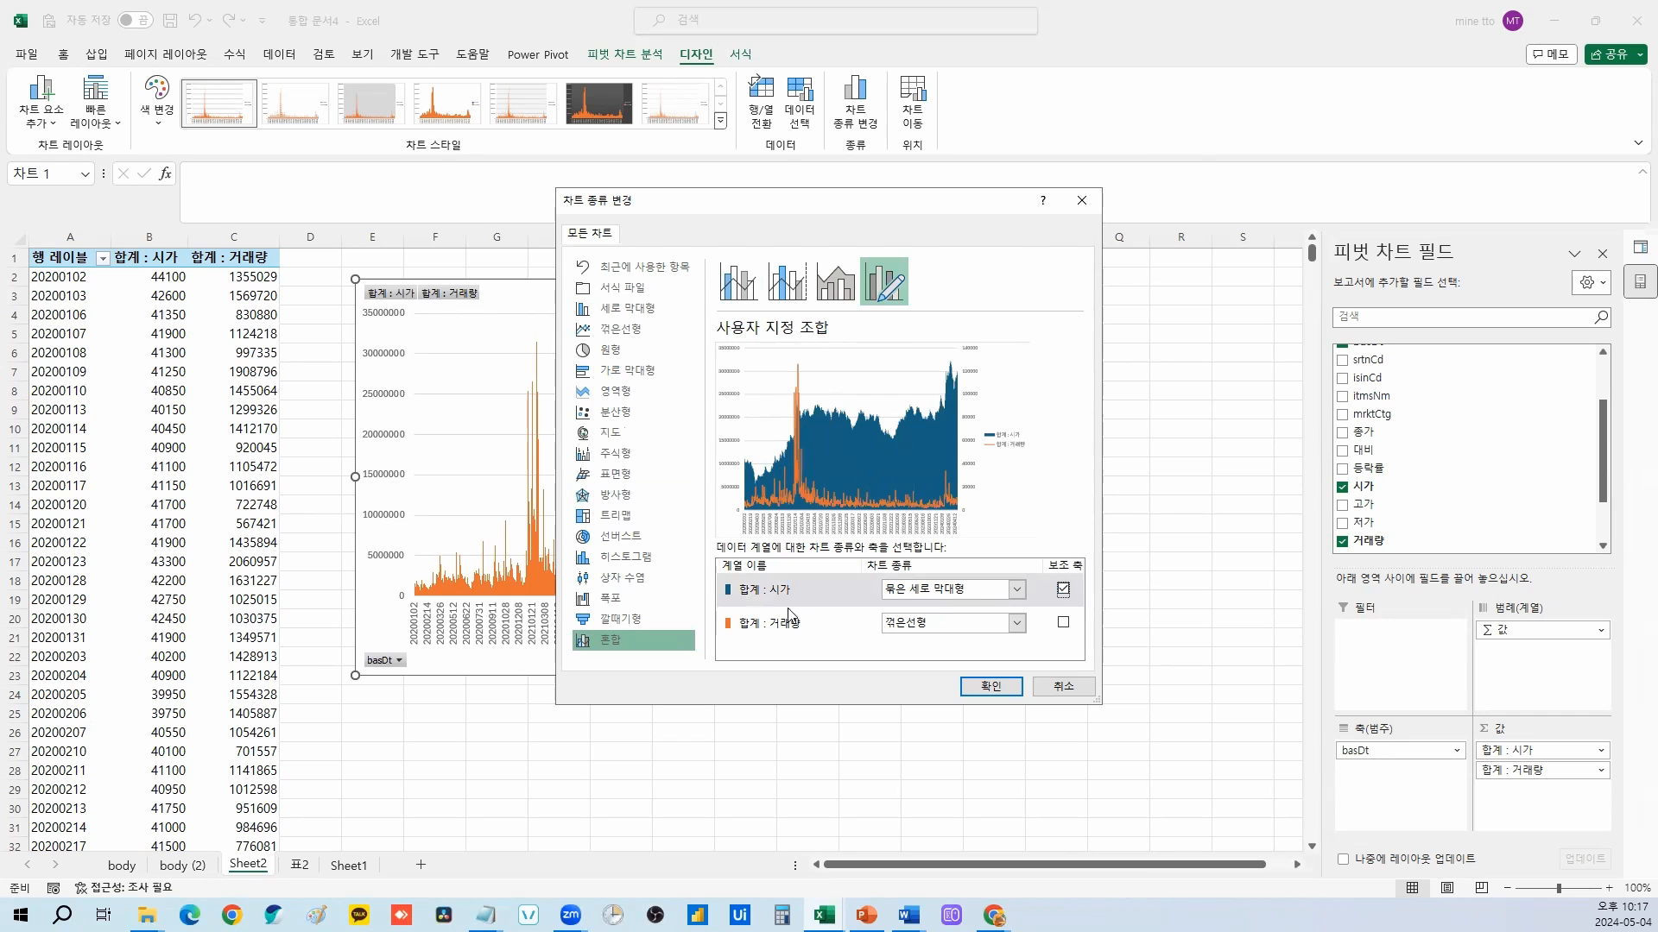
pyautogui.click(984, 590)
pyautogui.click(909, 415)
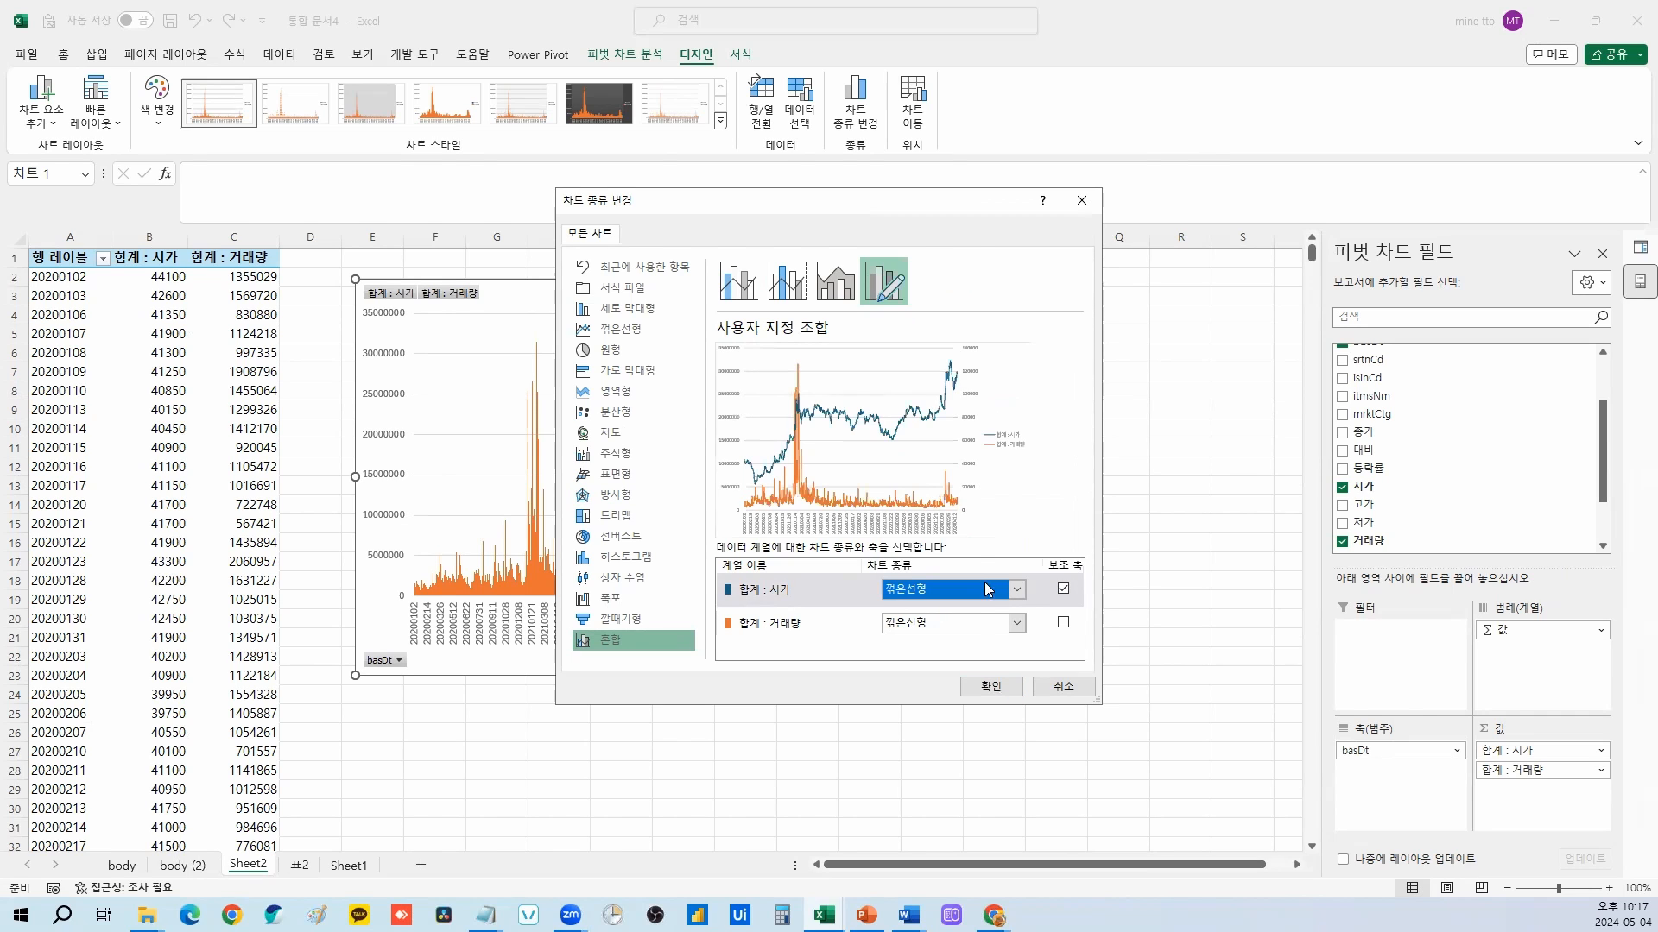
# Step: Set the 합계 : 거래량 series to a clustered column type in the combo chart and apply the chart type change
pyautogui.click(984, 590)
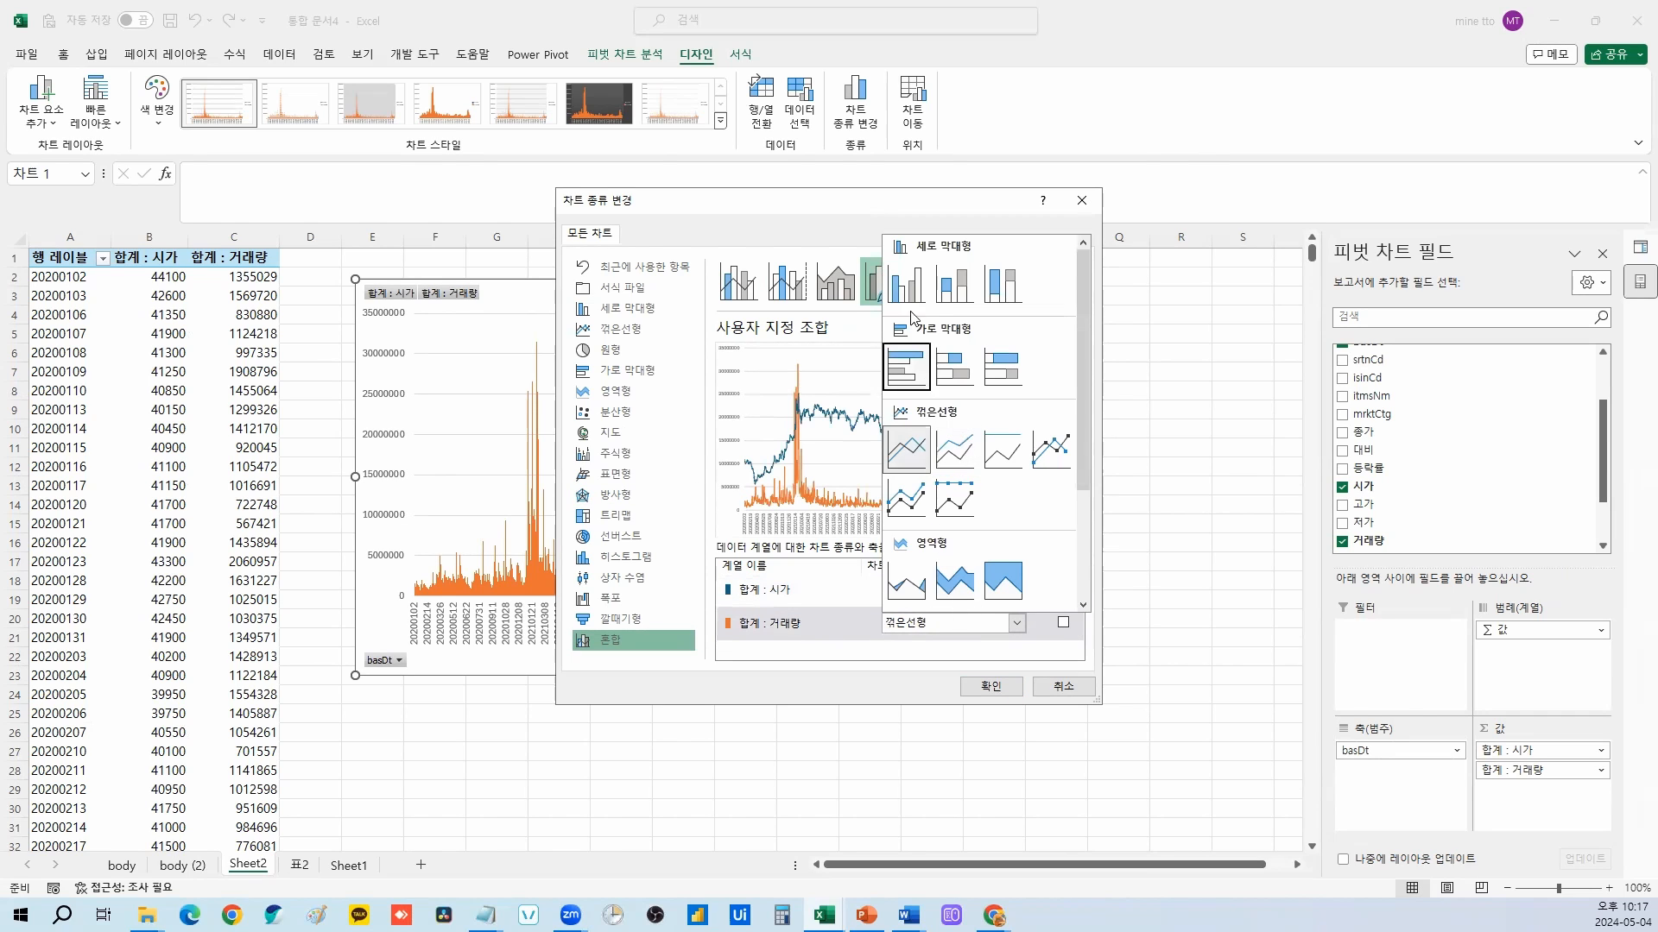
pyautogui.click(905, 283)
pyautogui.click(990, 686)
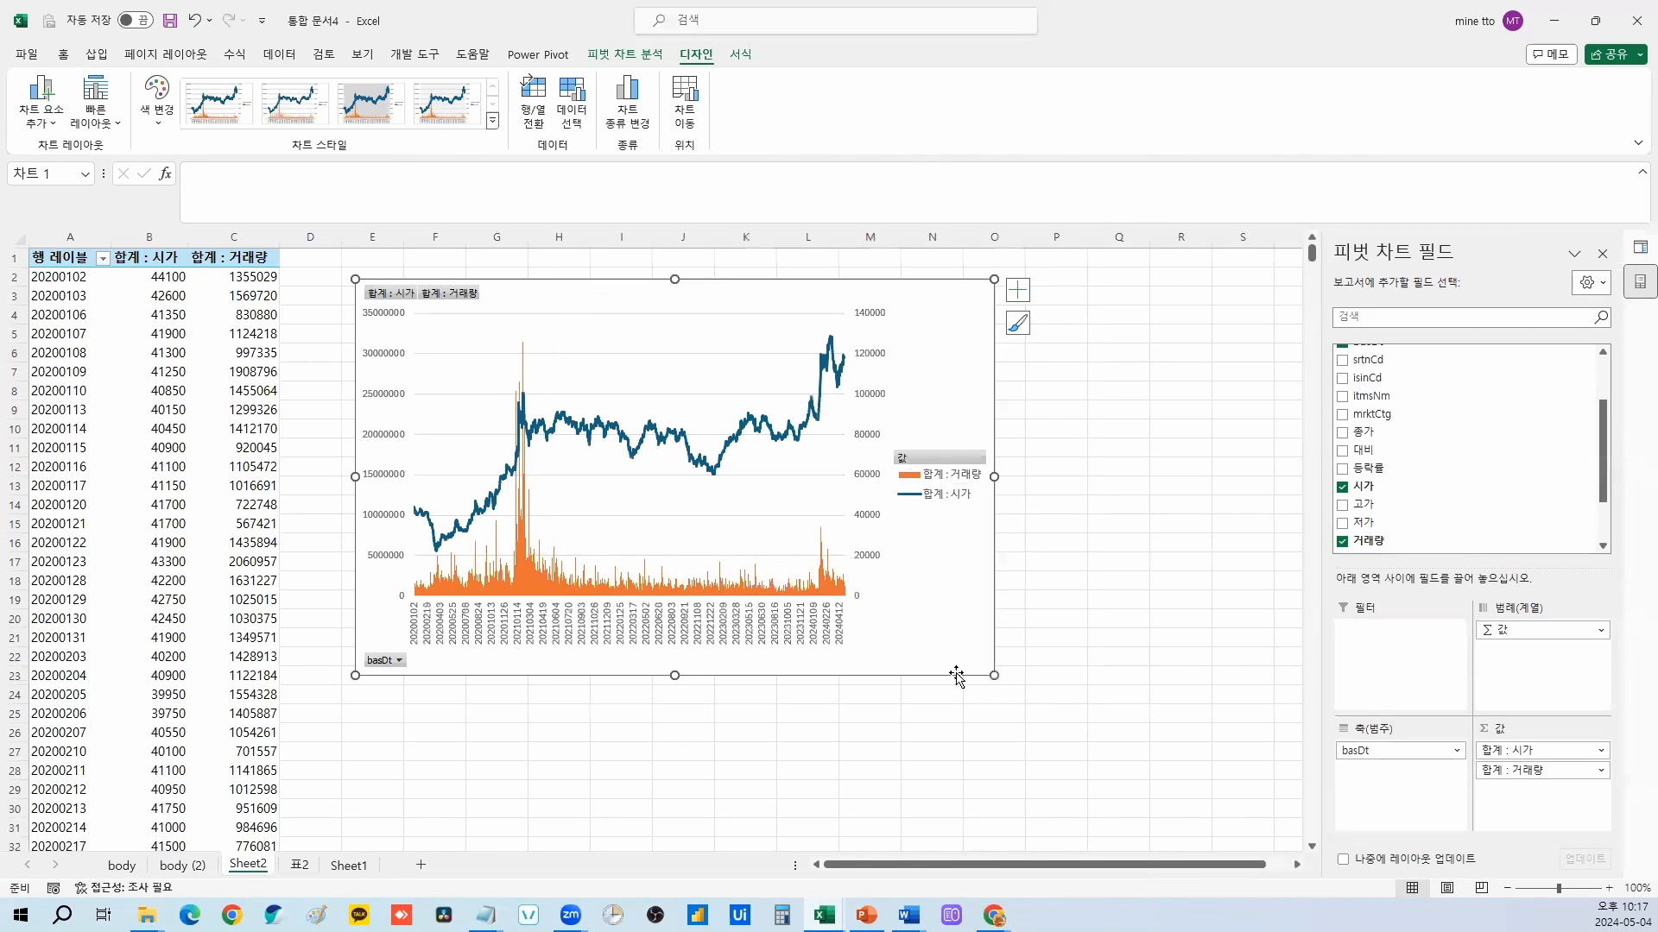
# Step: Move the pivot chart's legend to the top (위쪽) of the chart
pyautogui.click(948, 499)
pyautogui.rightClick(950, 498)
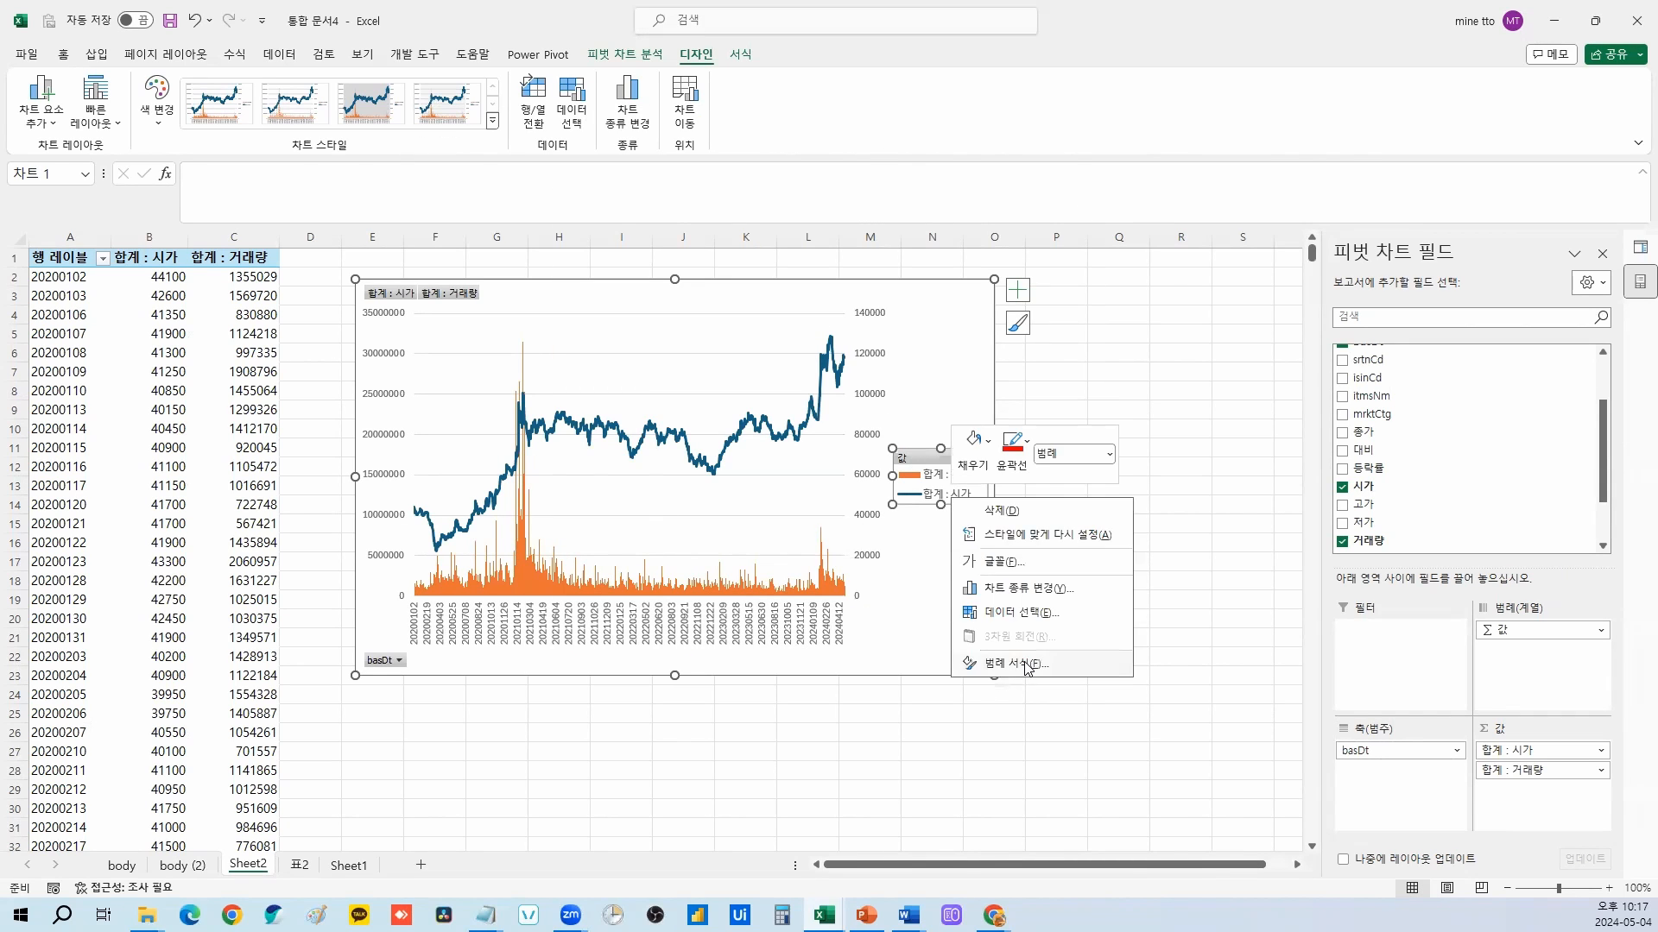
pyautogui.click(1026, 666)
pyautogui.click(1448, 399)
# Step: Hide all field buttons on the pivot chart and enlarge it to about column P and row 28
pyautogui.rightClick(445, 294)
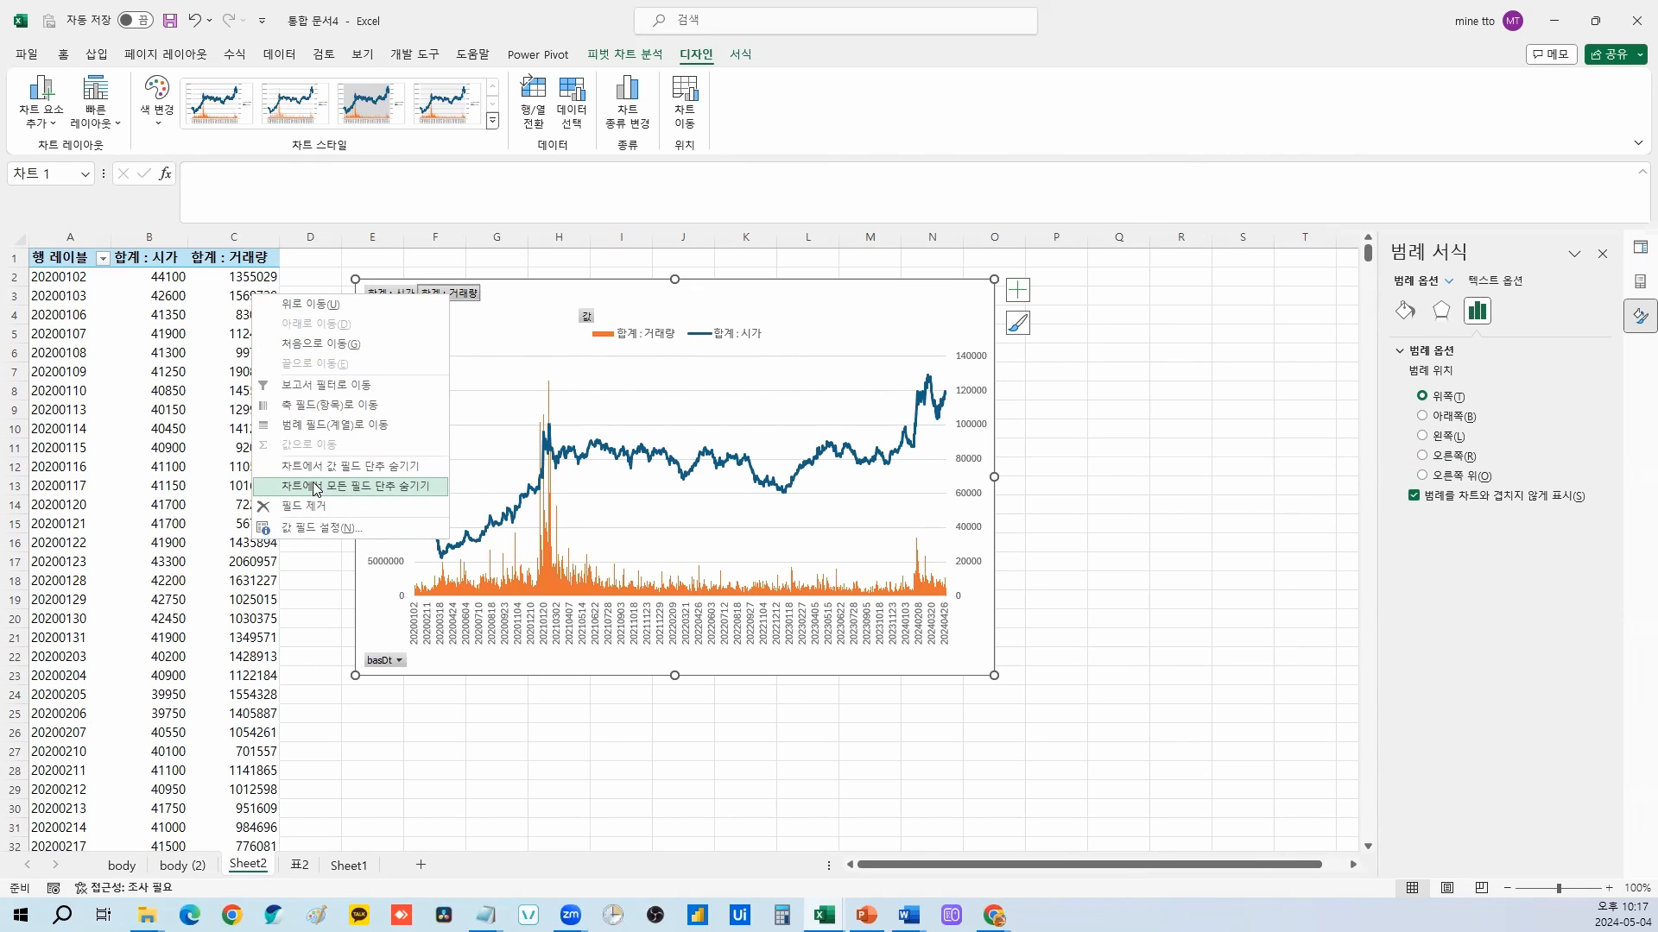
pyautogui.click(377, 490)
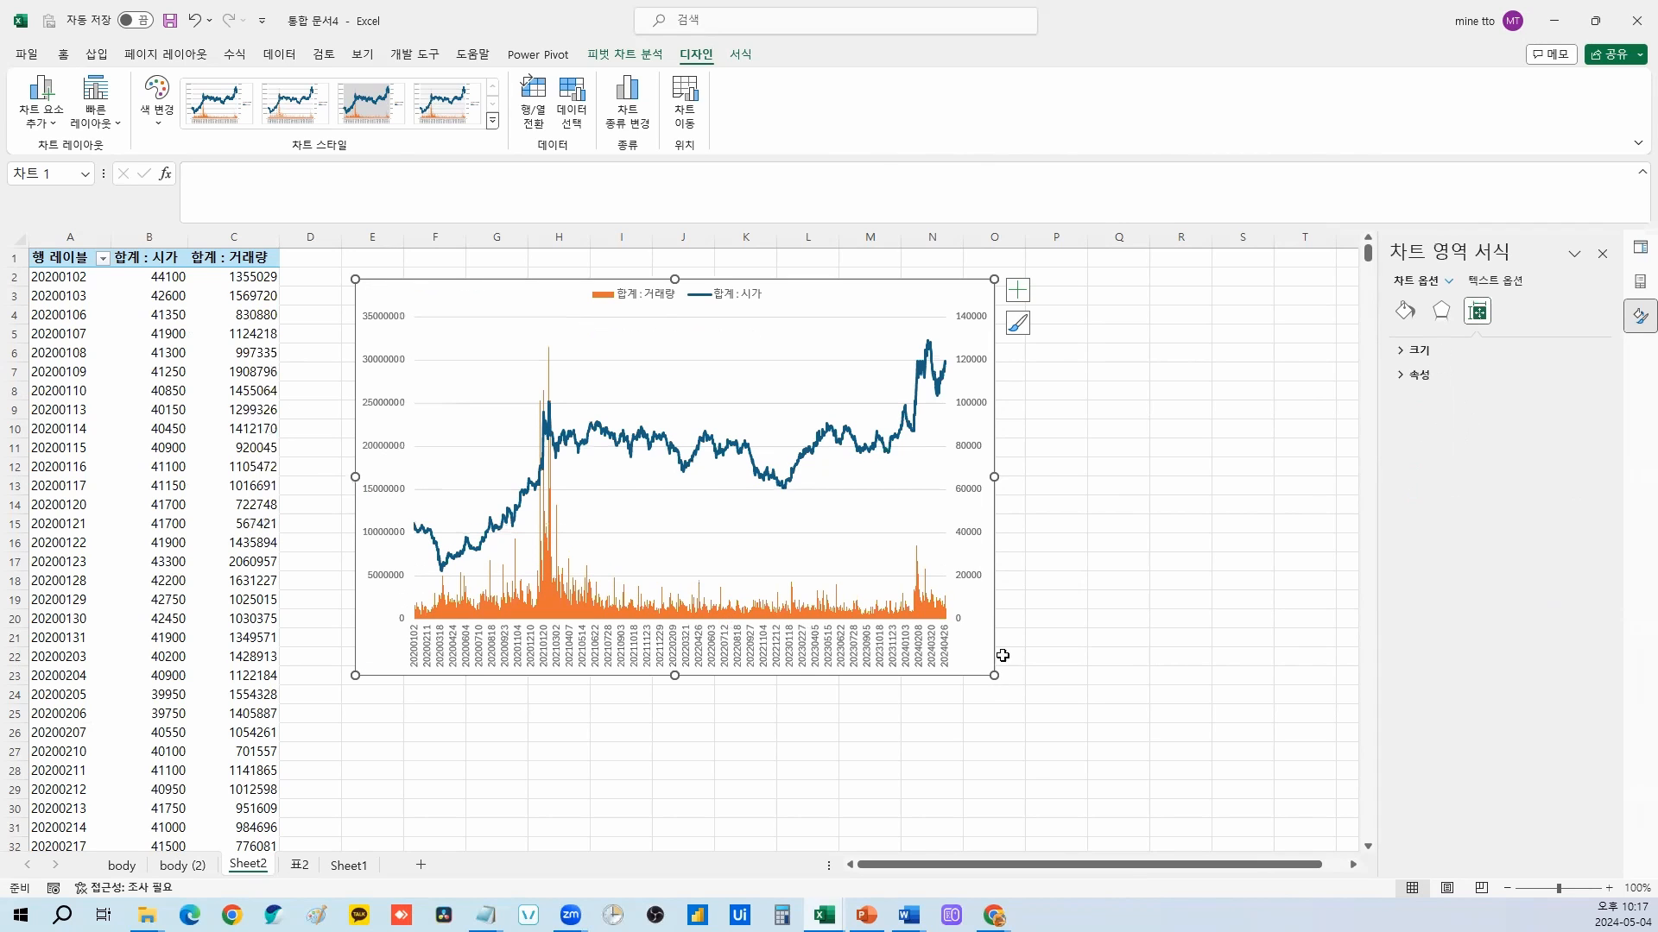
pyautogui.moveTo(992, 676); pyautogui.dragTo(1090, 780)
pyautogui.click(1181, 656)
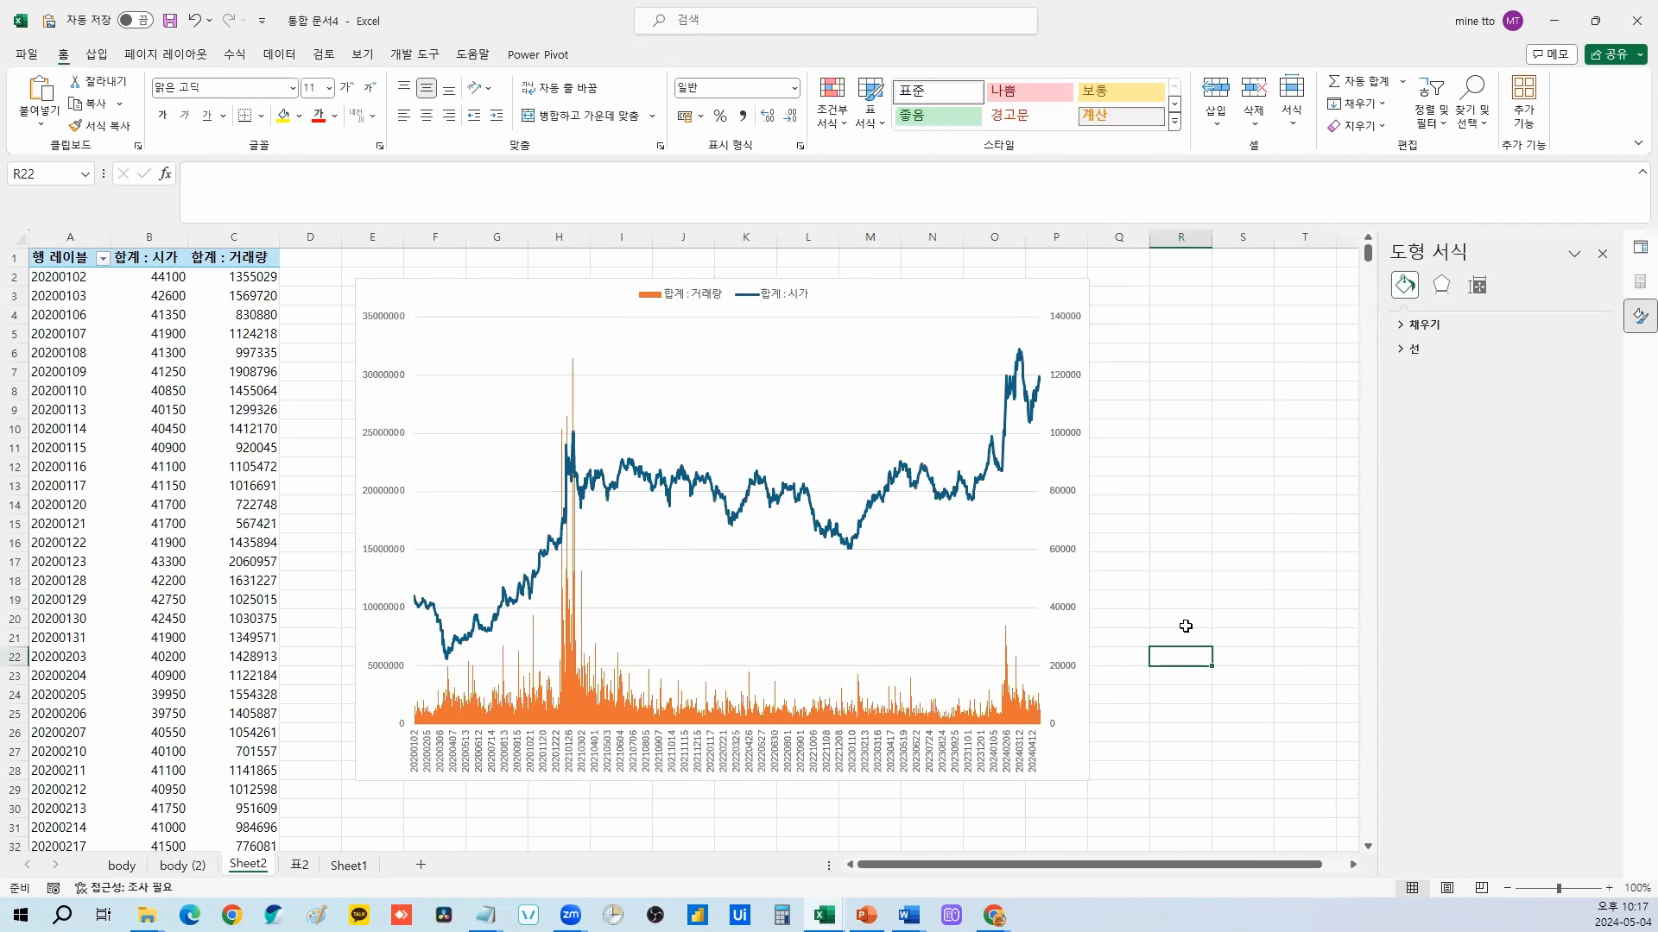
# Step: Review the 표2 data and examine the likeSrtnCd stock code at the end of the first URL on Sheet1
pyautogui.click(130, 353)
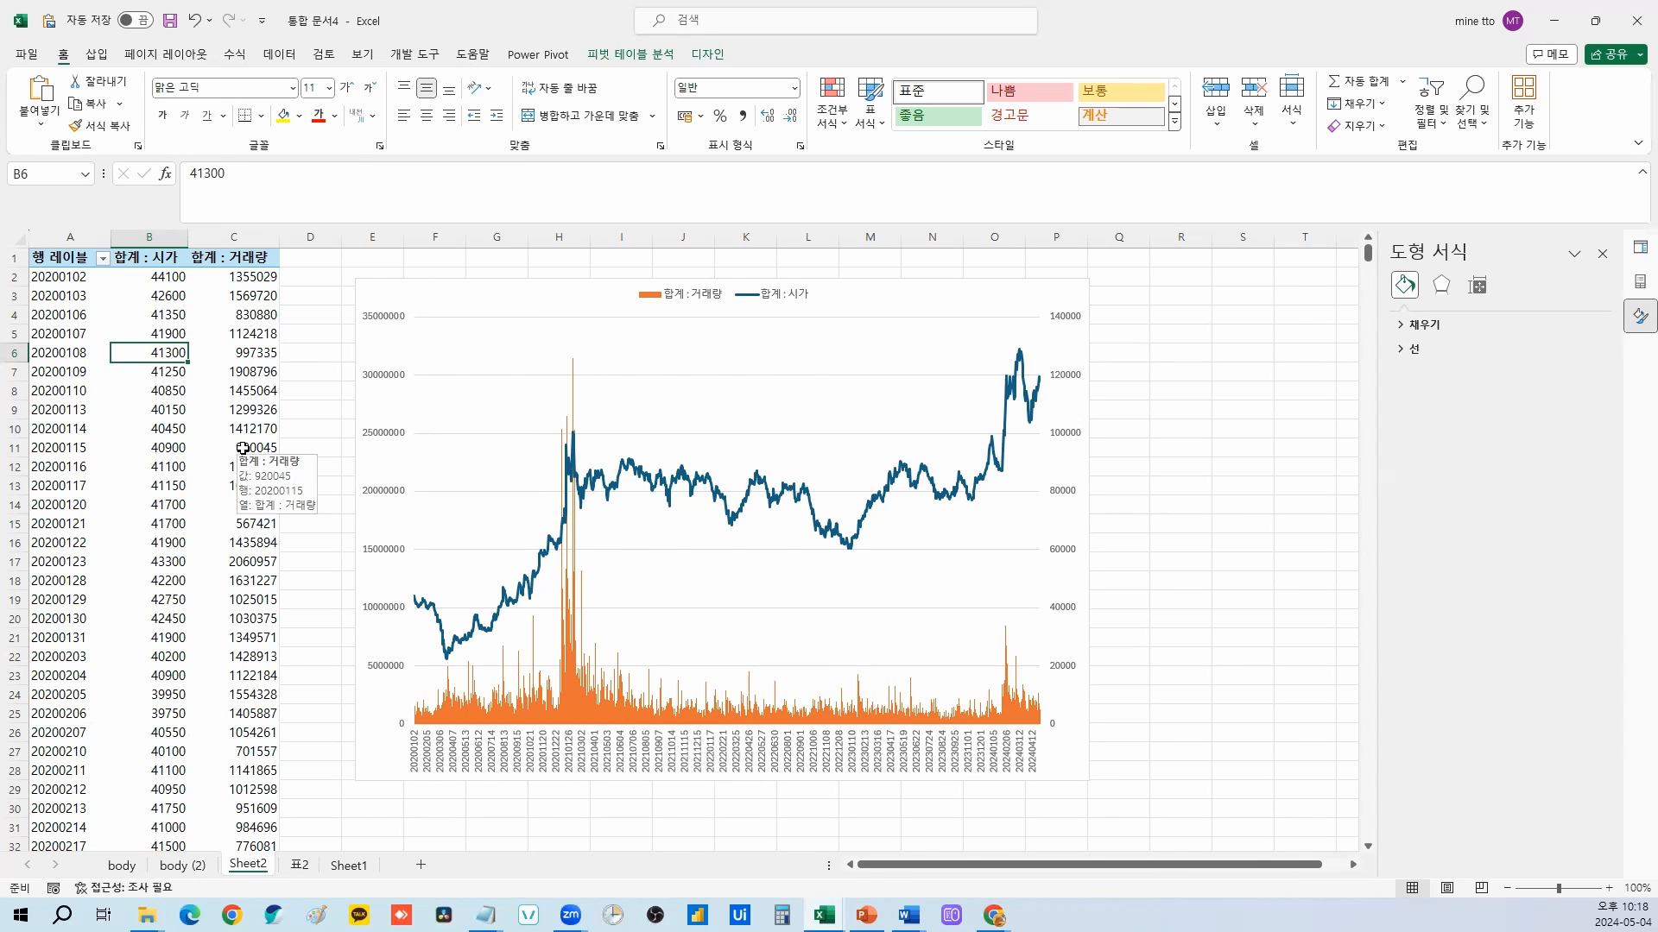
pyautogui.click(299, 865)
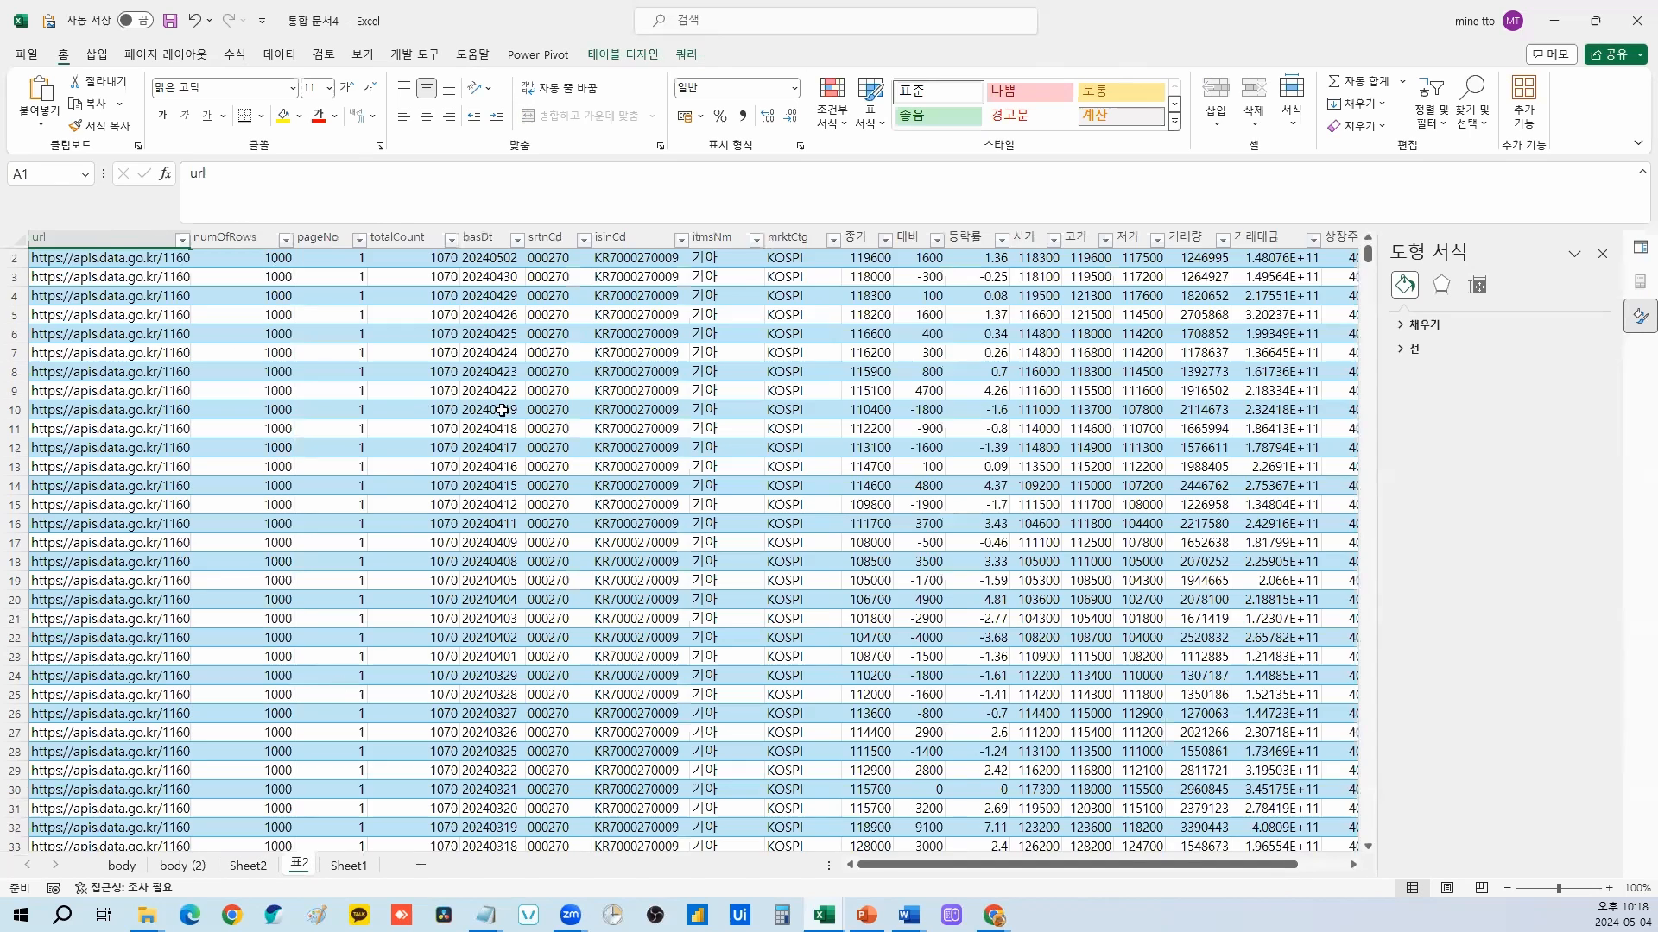
pyautogui.click(336, 864)
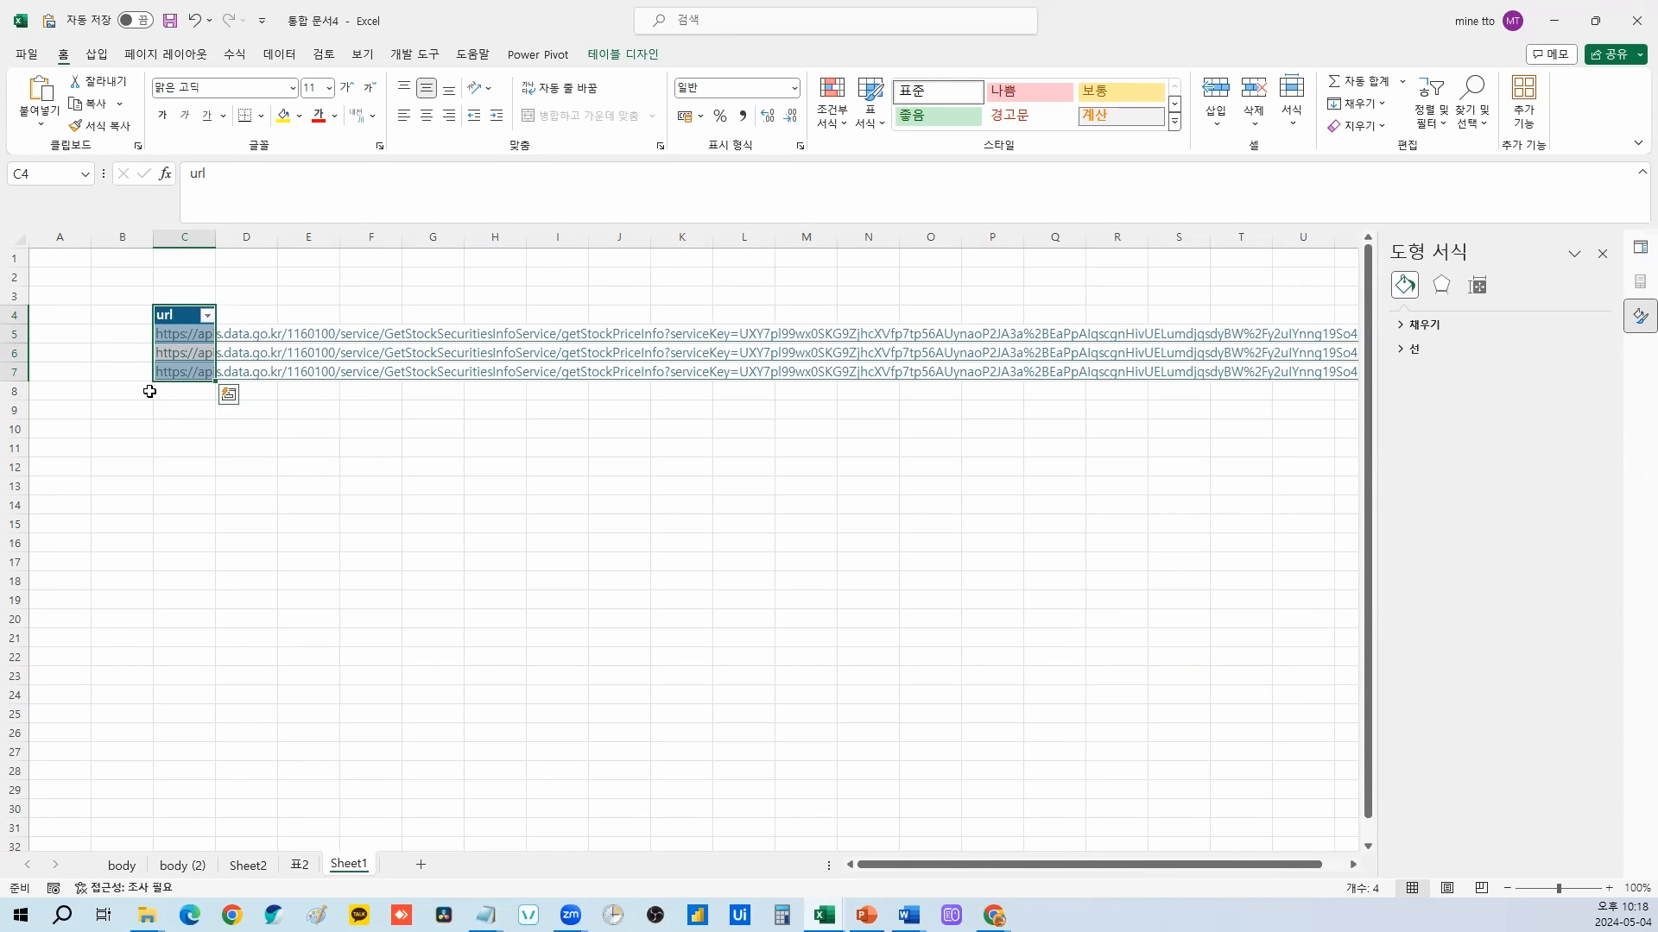
pyautogui.press('Down')
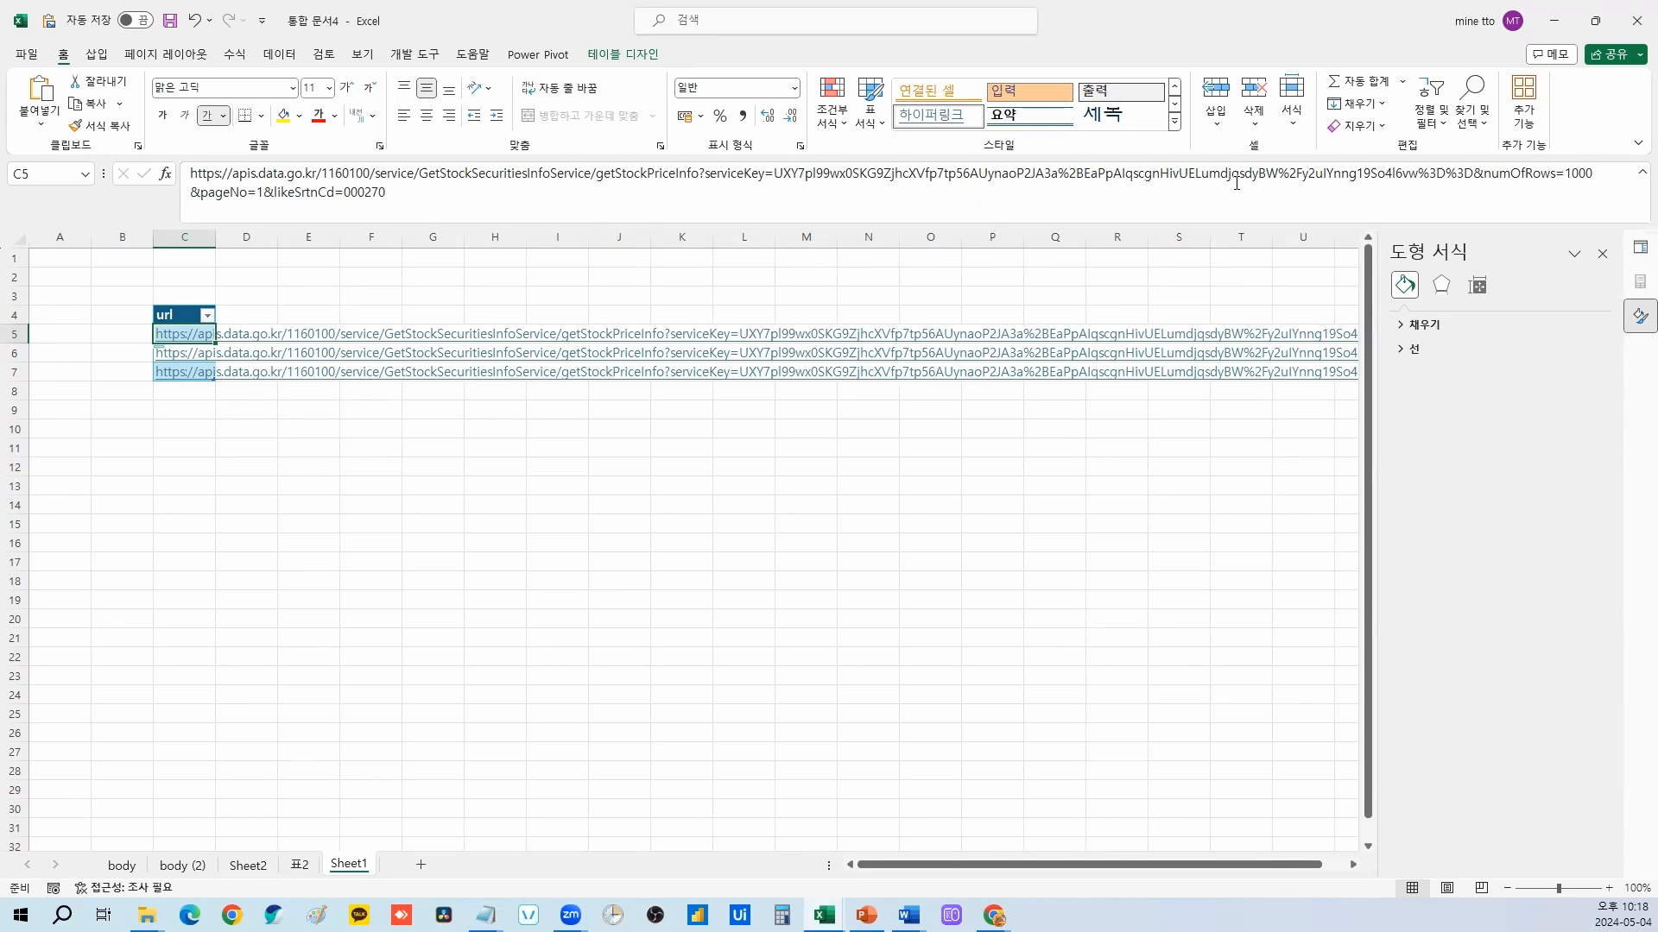
pyautogui.moveTo(393, 204); pyautogui.dragTo(345, 197)
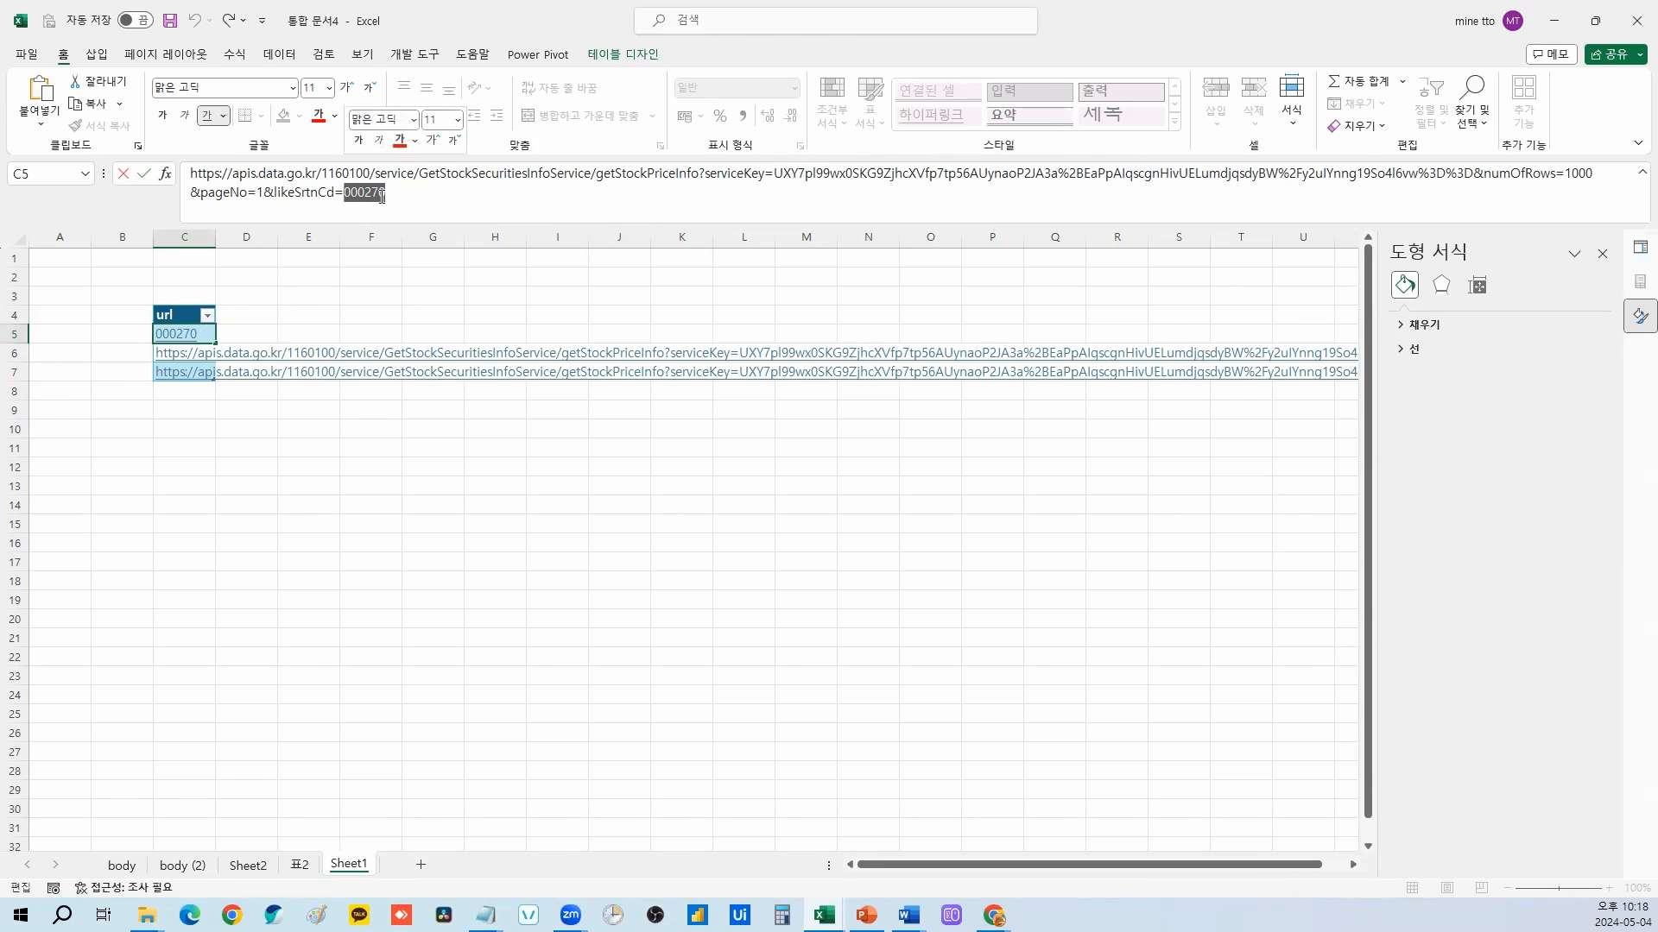
pyautogui.press('Escape')
# Step: Enter the heading 종목 in C1 and the stock name 삼성전자 in C2 on Sheet1
pyautogui.click(193, 292)
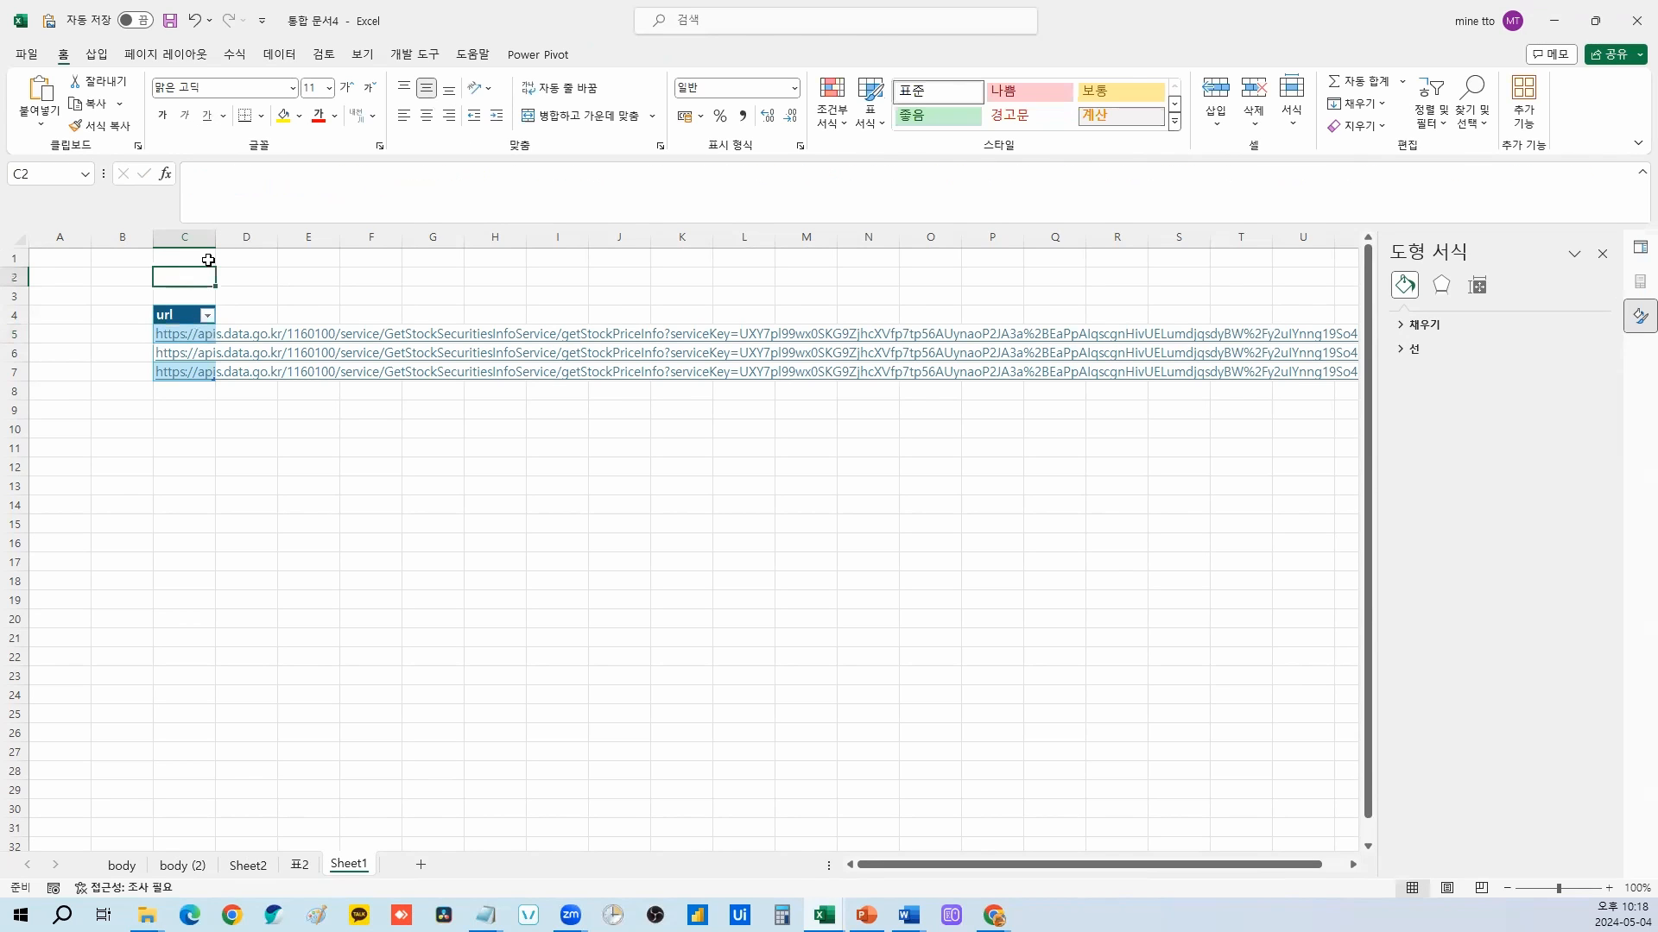
pyautogui.press('Up')
pyautogui.press('Up')
pyautogui.write('종목')
pyautogui.press('Return')
pyautogui.write('현대차')
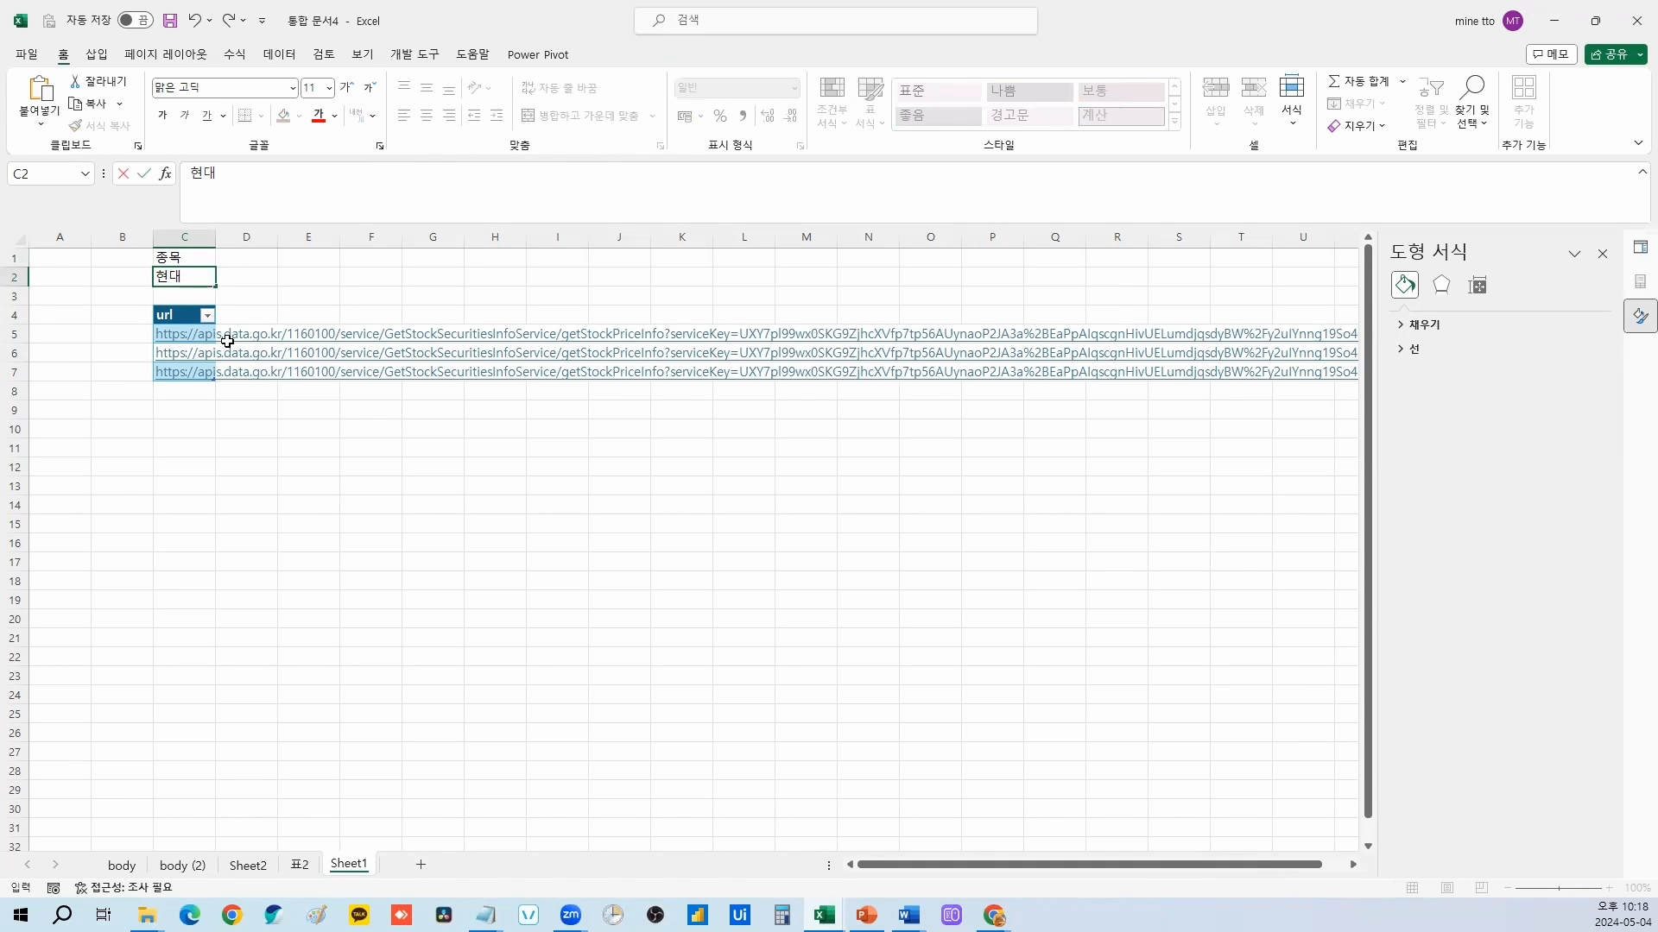
pyautogui.press('Escape')
pyautogui.write('삼성전자')
# Step: Enter the heading 종목코드 in D1 and fill cell D2 with yellow
pyautogui.press('Right')
pyautogui.press('Up')
pyautogui.write('종목코드')
pyautogui.press('Return')
pyautogui.click(284, 115)
# Step: Switch to Chrome and view the KRX 전종목 기본정보 page with the listed stocks and their codes
pyautogui.click(994, 915)
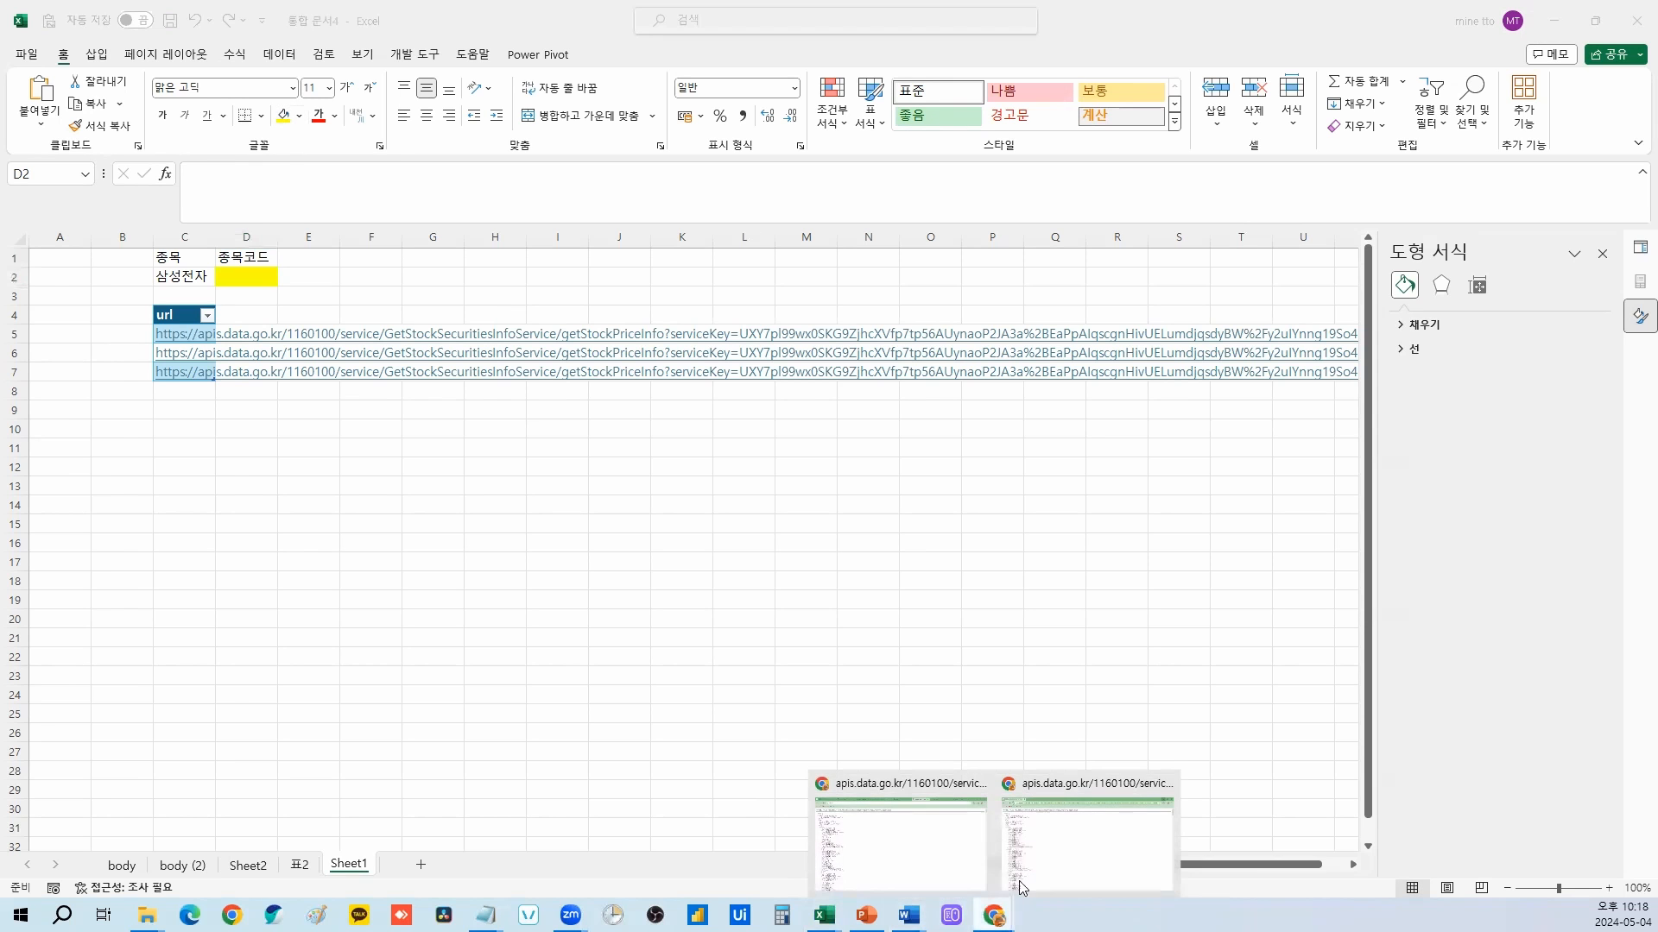
pyautogui.click(959, 851)
pyautogui.click(1191, 19)
pyautogui.click(1295, 20)
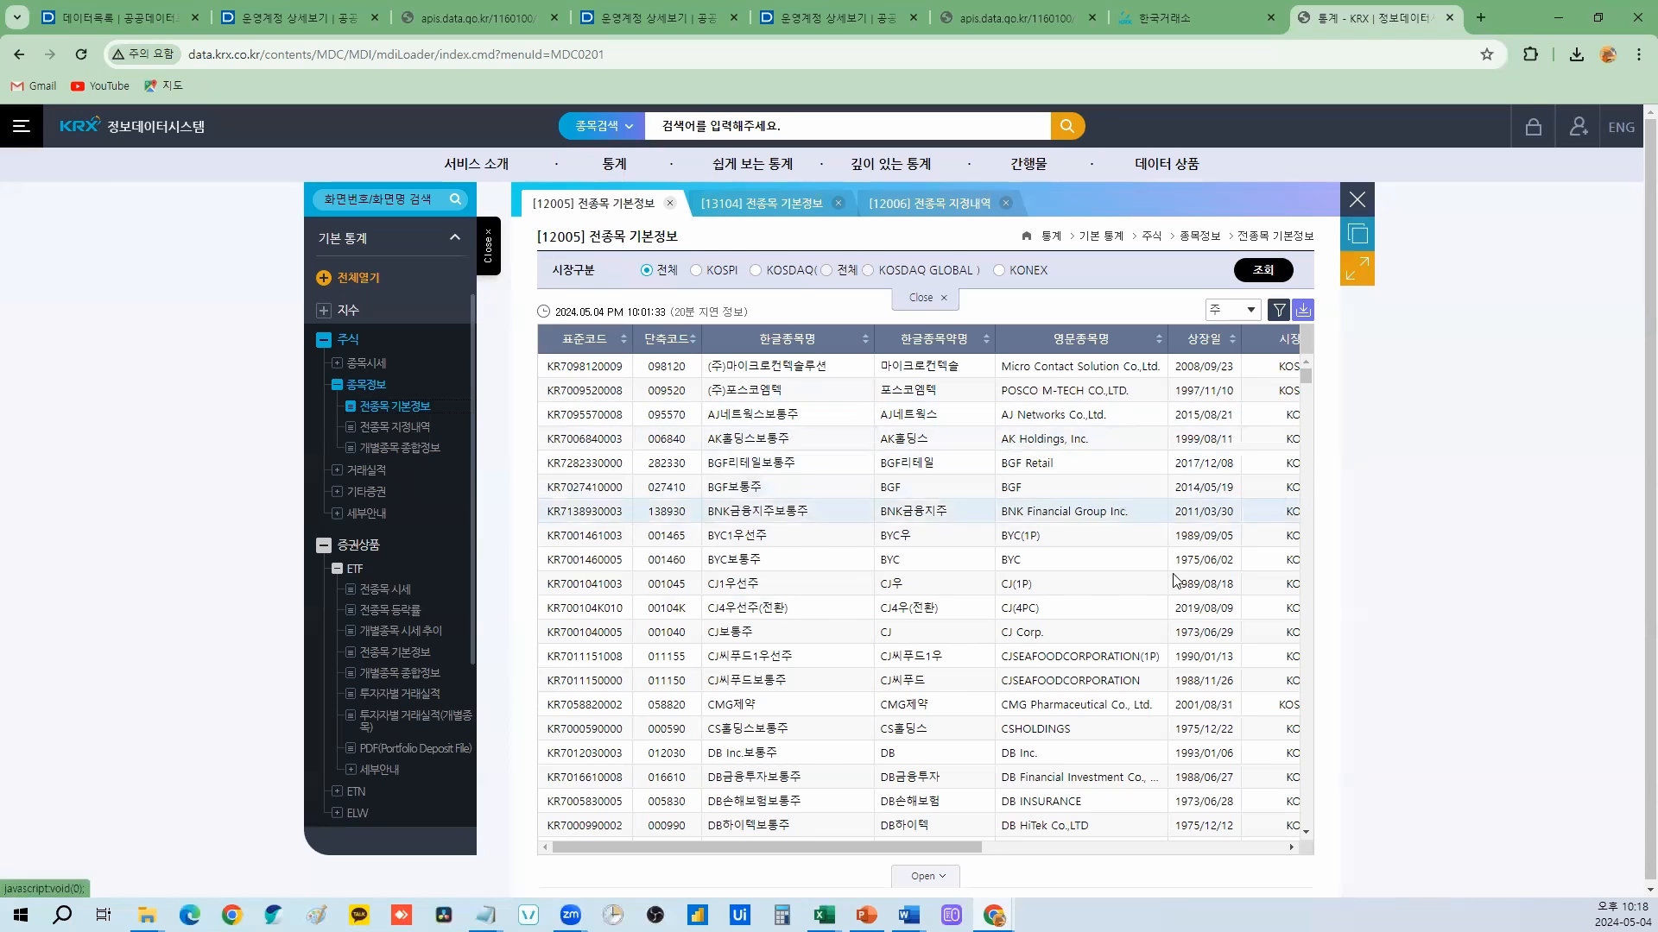
# Step: Switch to the 데이터1번가_주식시세 workbook and copy the whole stock list with its headers from the master sheet
pyautogui.moveTo(824, 915)
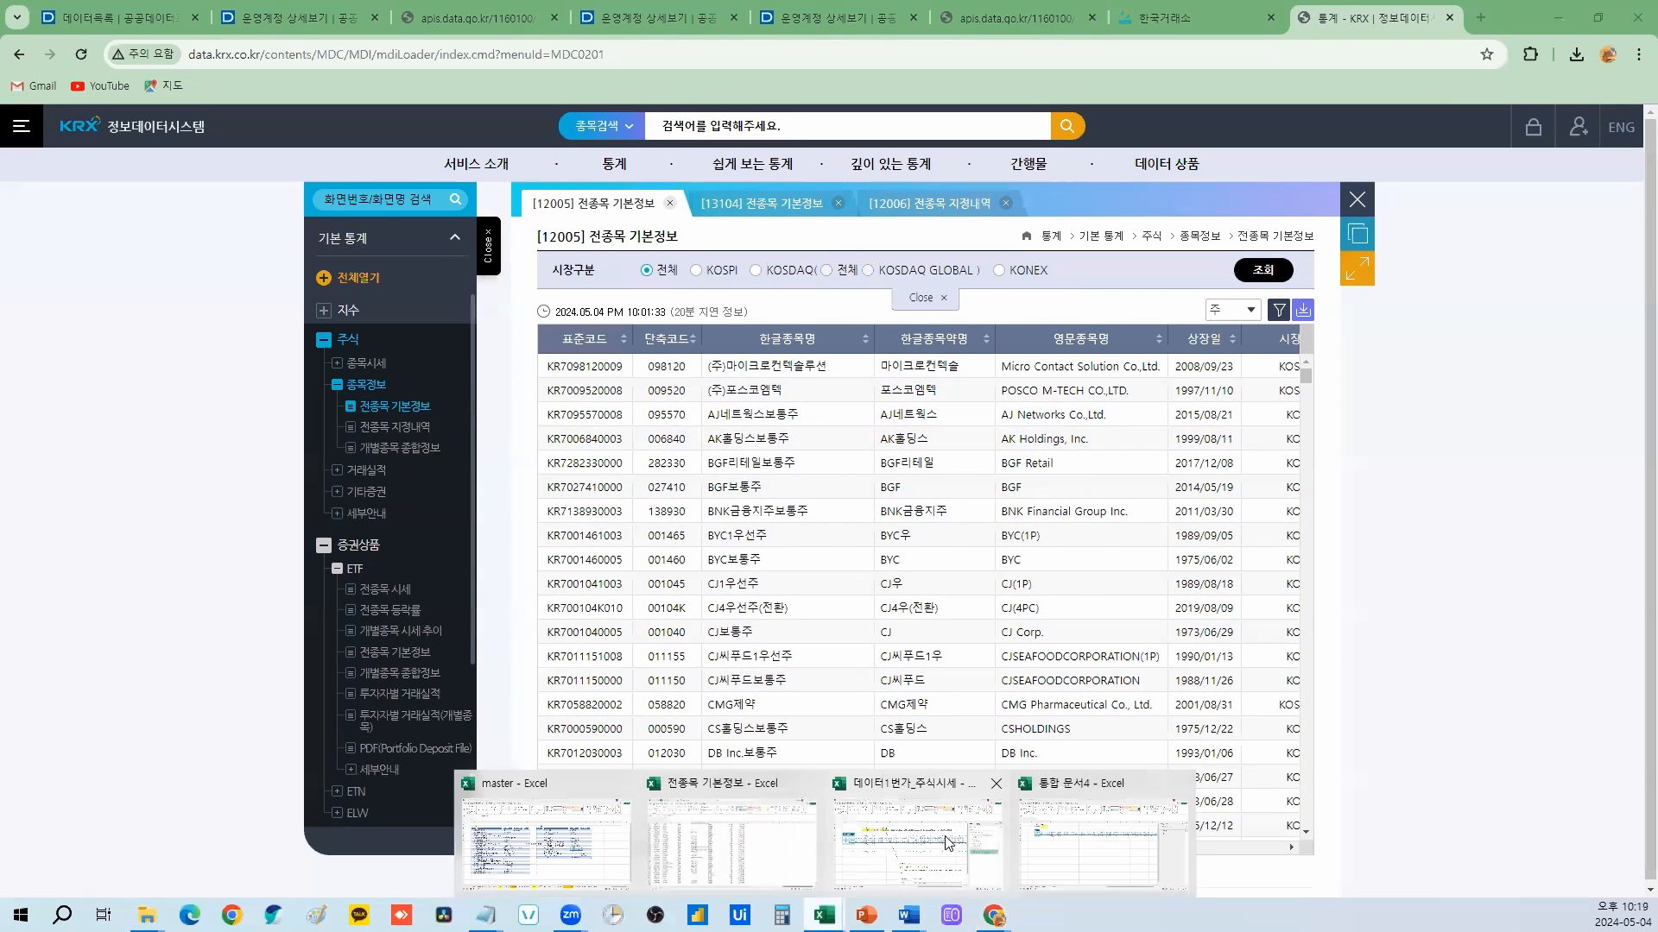
pyautogui.click(946, 853)
pyautogui.click(278, 865)
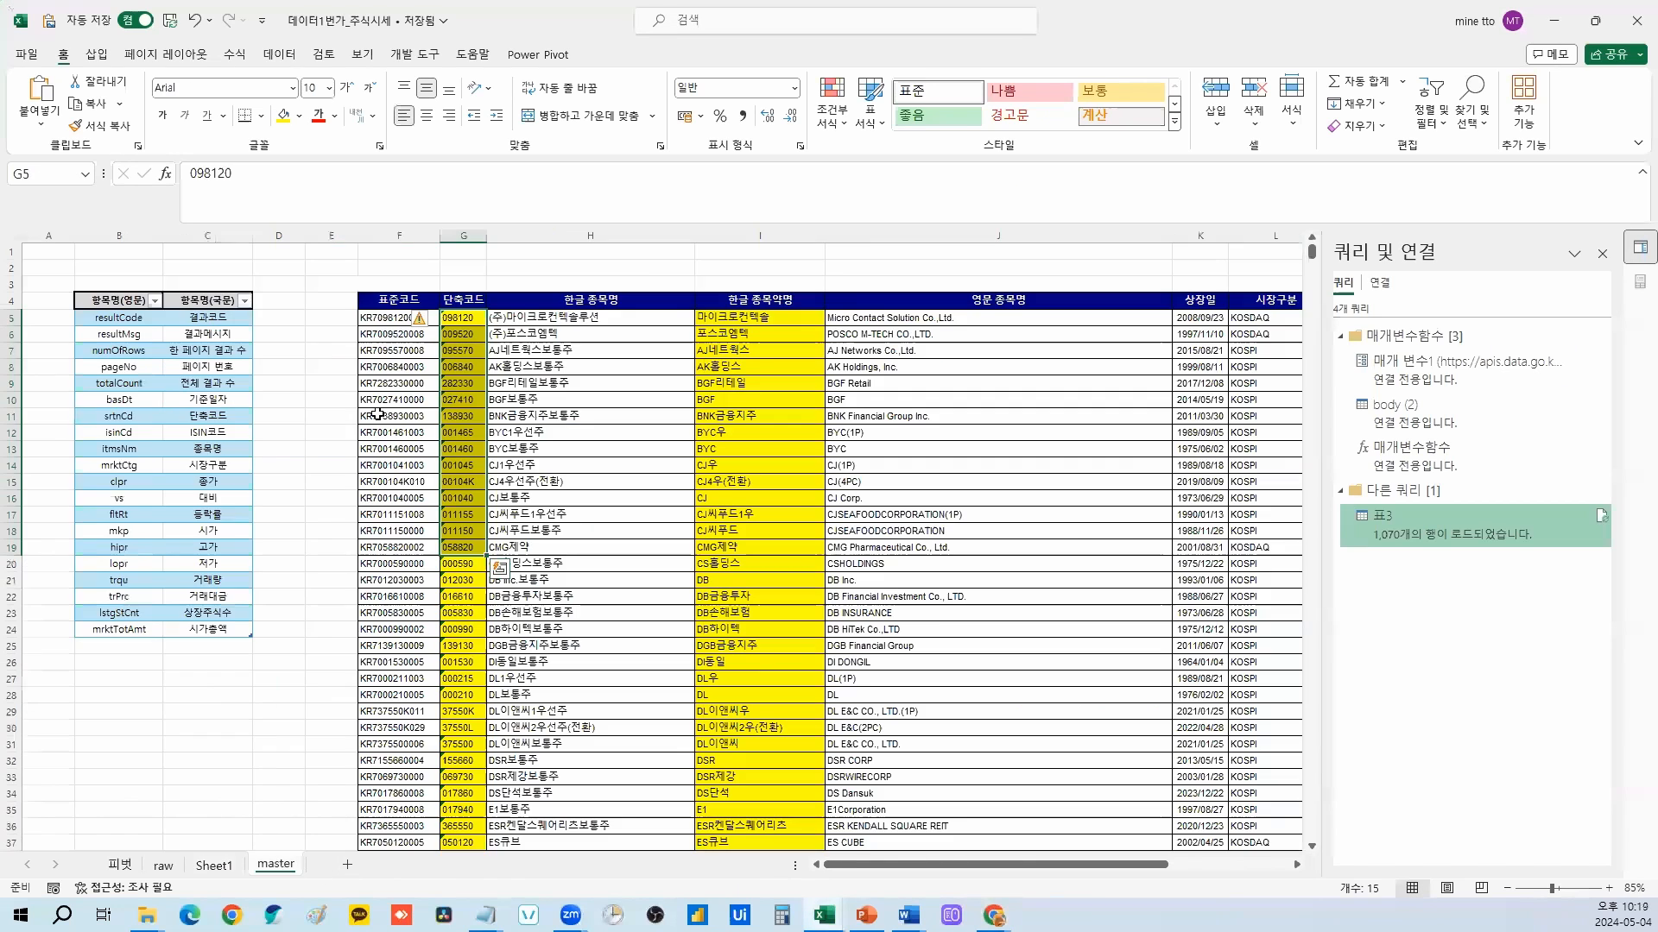
pyautogui.click(402, 303)
pyautogui.hotkey('ctrl', 'shift', 'Right')
pyautogui.hotkey('ctrl', 'shift', 'Down')
pyautogui.hotkey('ctrl', 'c')
pyautogui.click(526, 659)
# Step: Switch back to the 통합 문서4 workbook and paste the copied stock list at J2 on Sheet1
pyautogui.hotkey('alt', 'Tab')
pyautogui.moveTo(824, 915)
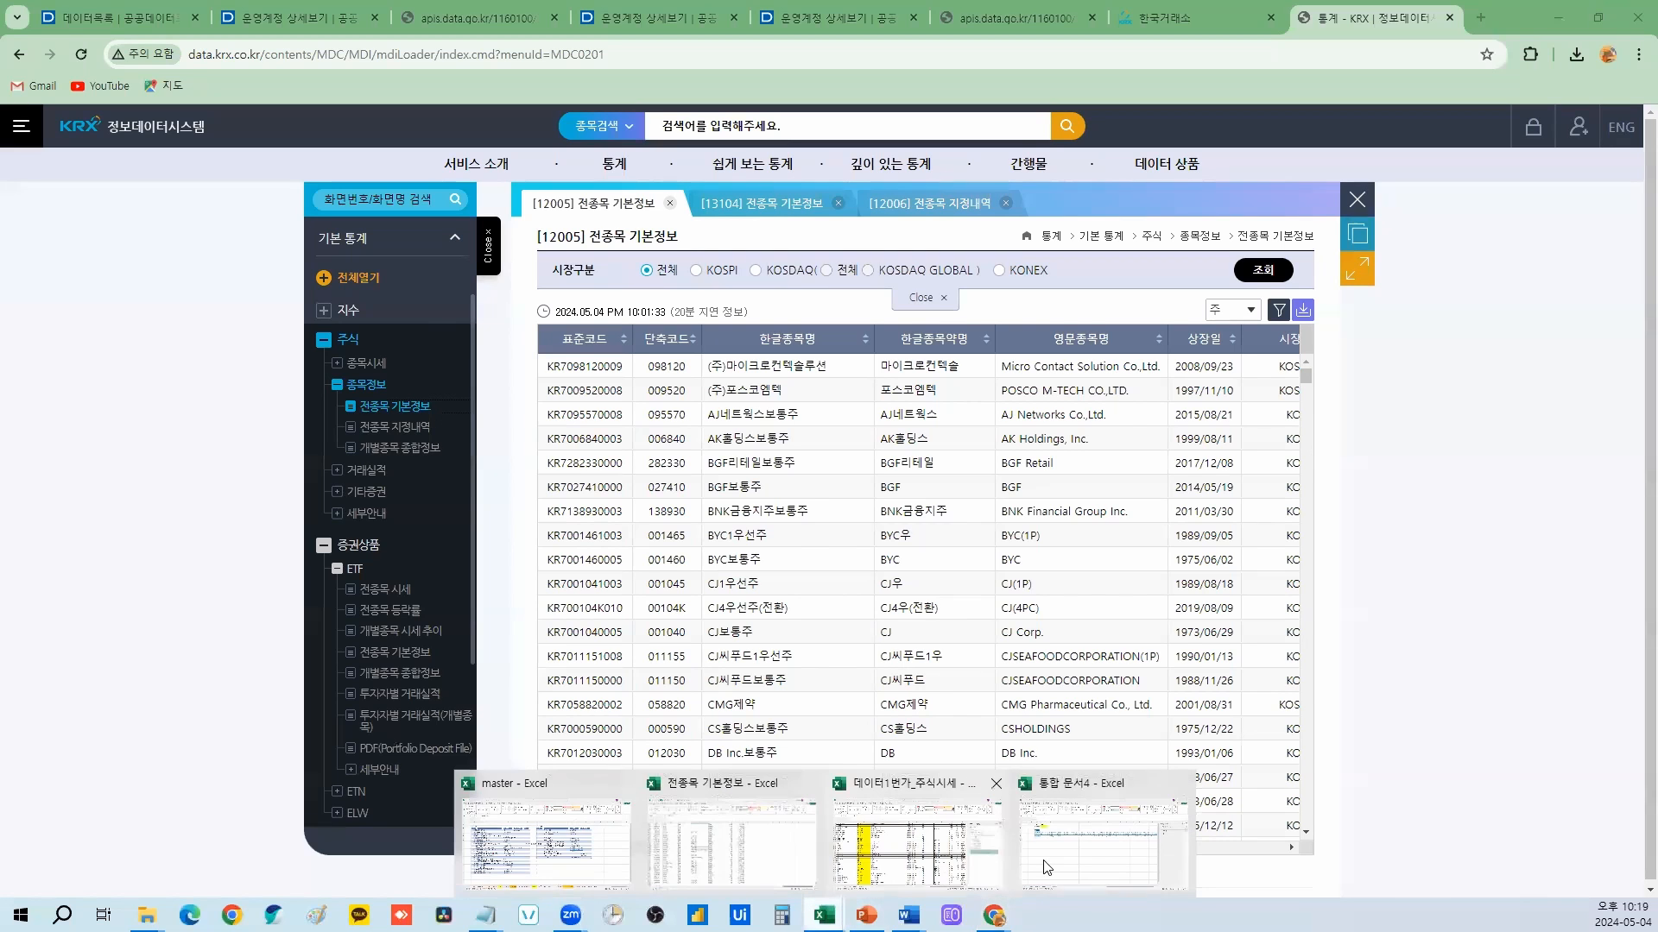
pyautogui.click(1092, 850)
pyautogui.click(636, 278)
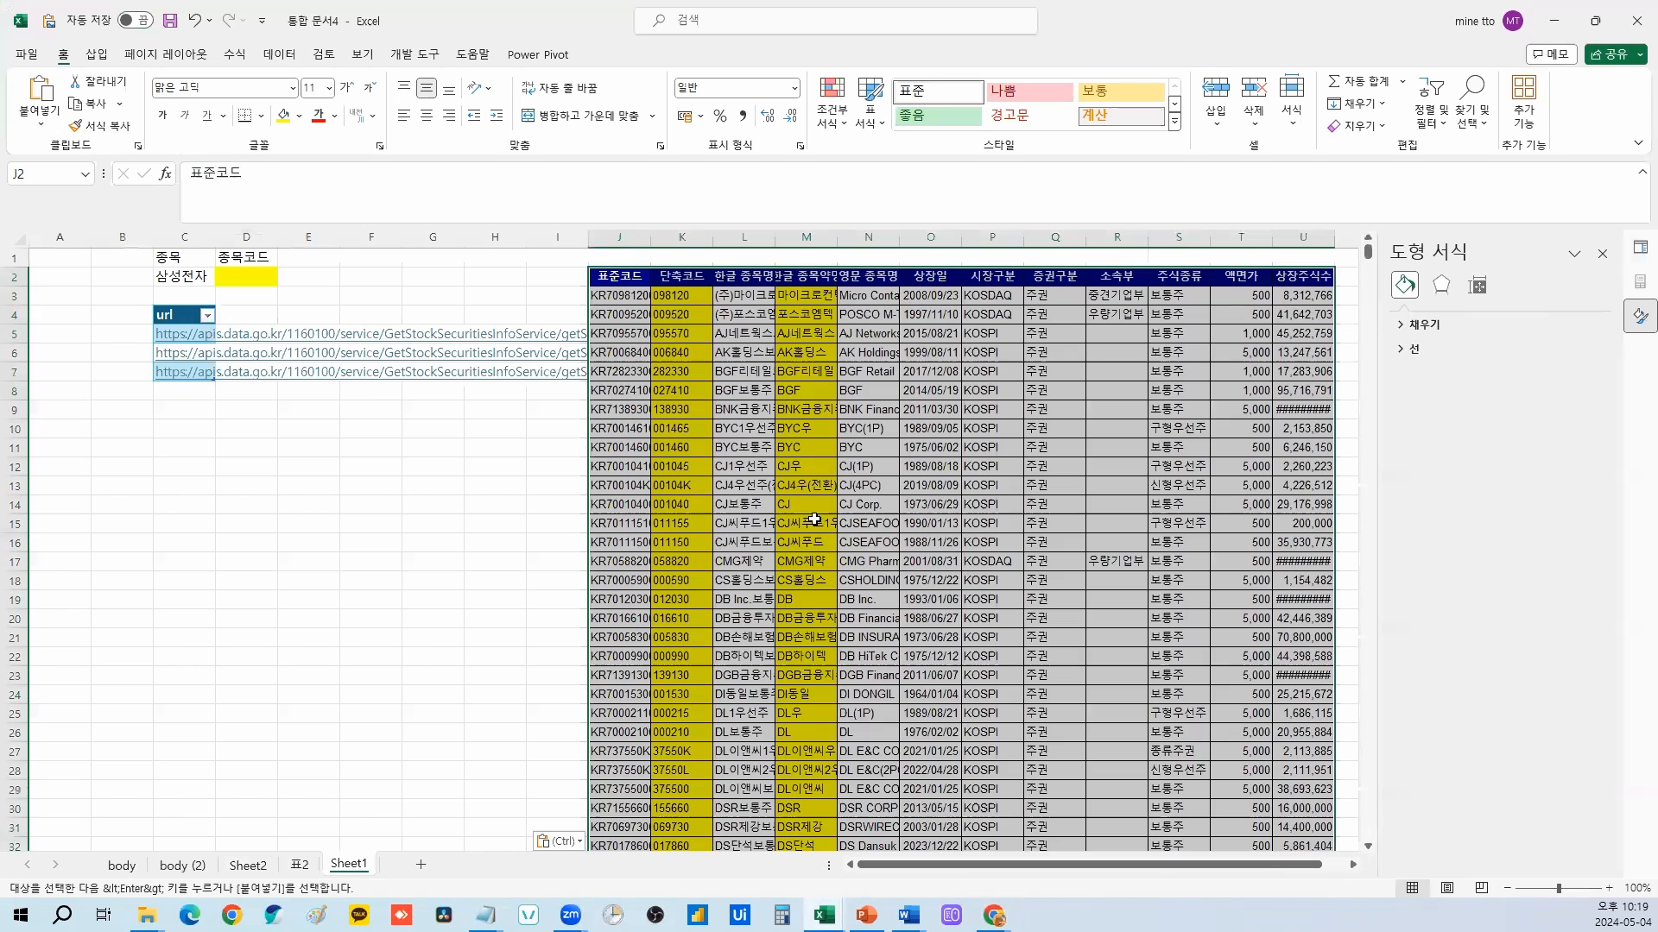
pyautogui.hotkey('ctrl', 'v')
# Step: Autofit column M so the 한글 종목약명 entries fit, and check them against the 단축코드 column
pyautogui.moveTo(681, 278); pyautogui.dragTo(681, 561)
pyautogui.doubleClick(837, 237)
pyautogui.moveTo(851, 295); pyautogui.dragTo(809, 470)
pyautogui.moveTo(681, 295); pyautogui.dragTo(682, 542)
pyautogui.click(371, 580)
# Step: Apply borders to the stock name and code cells C1:D2
pyautogui.moveTo(172, 257); pyautogui.dragTo(246, 276)
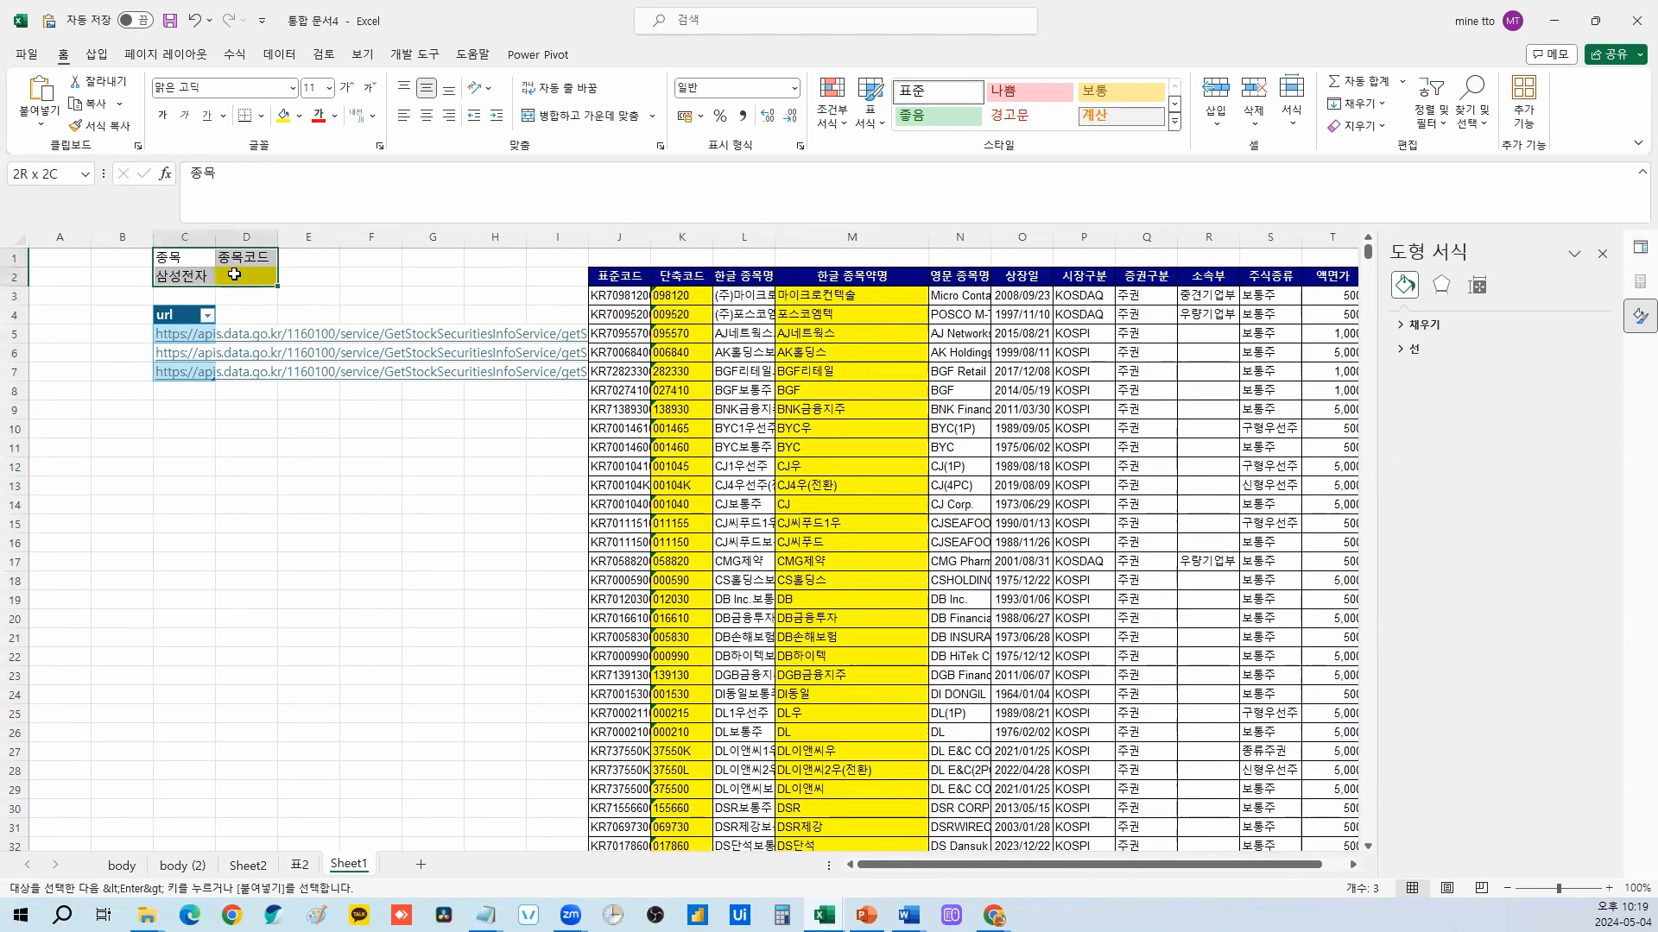
pyautogui.hotkey('ctrl', '1')
pyautogui.click(1051, 377)
pyautogui.click(1178, 735)
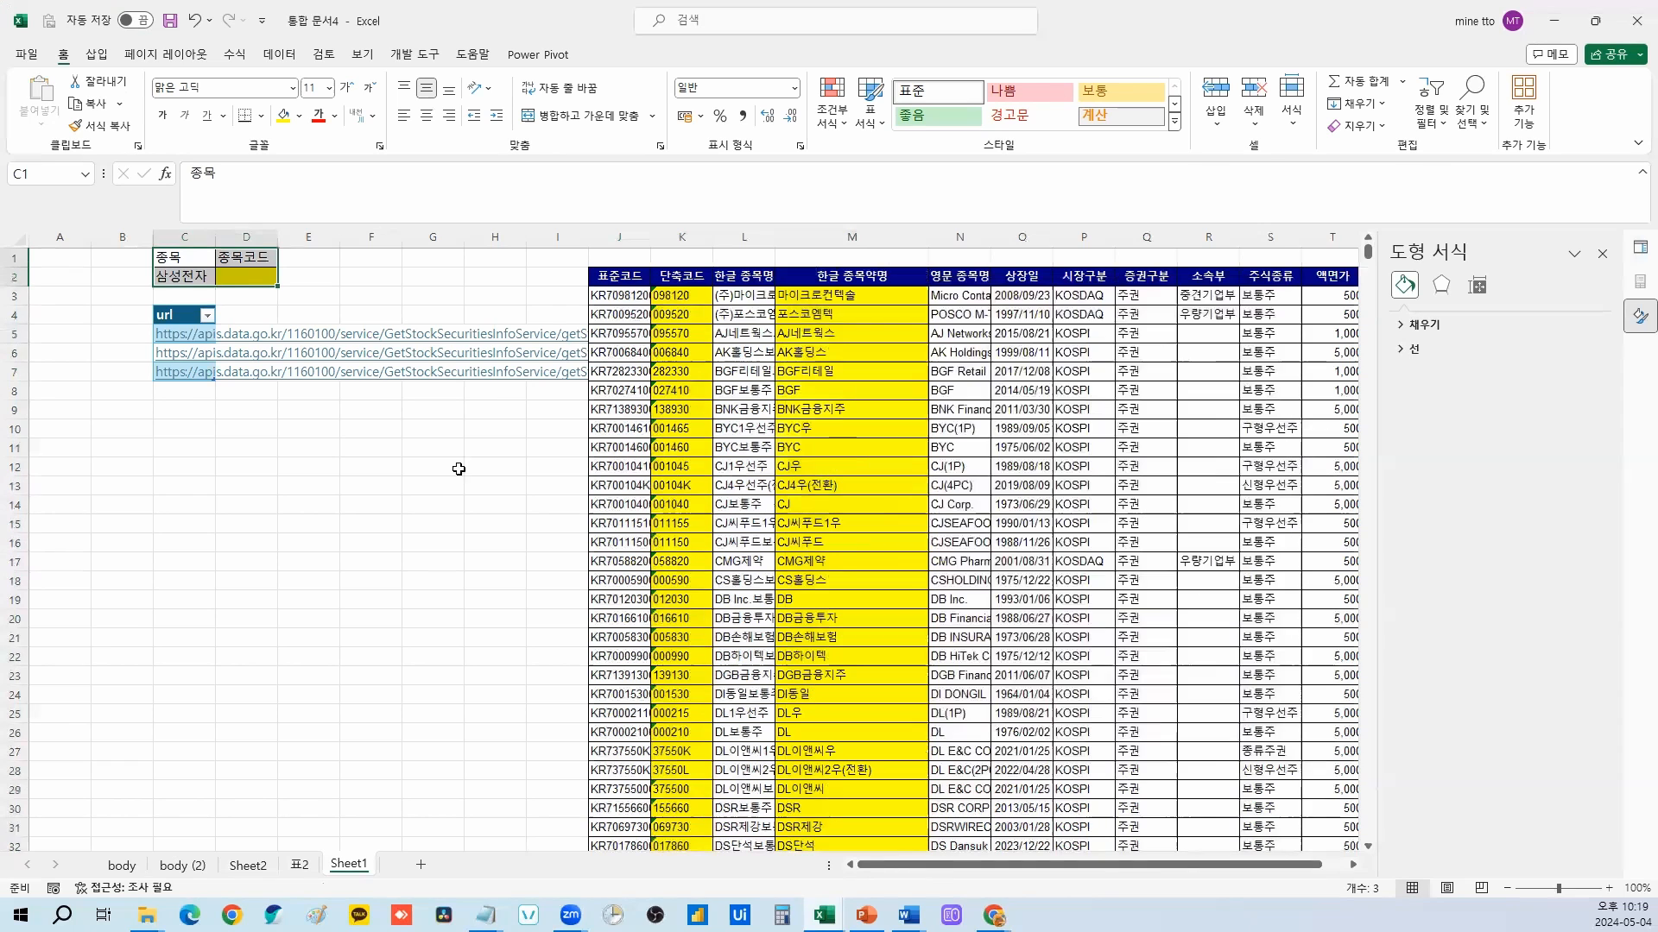
pyautogui.click(247, 278)
pyautogui.write('=xlookup')
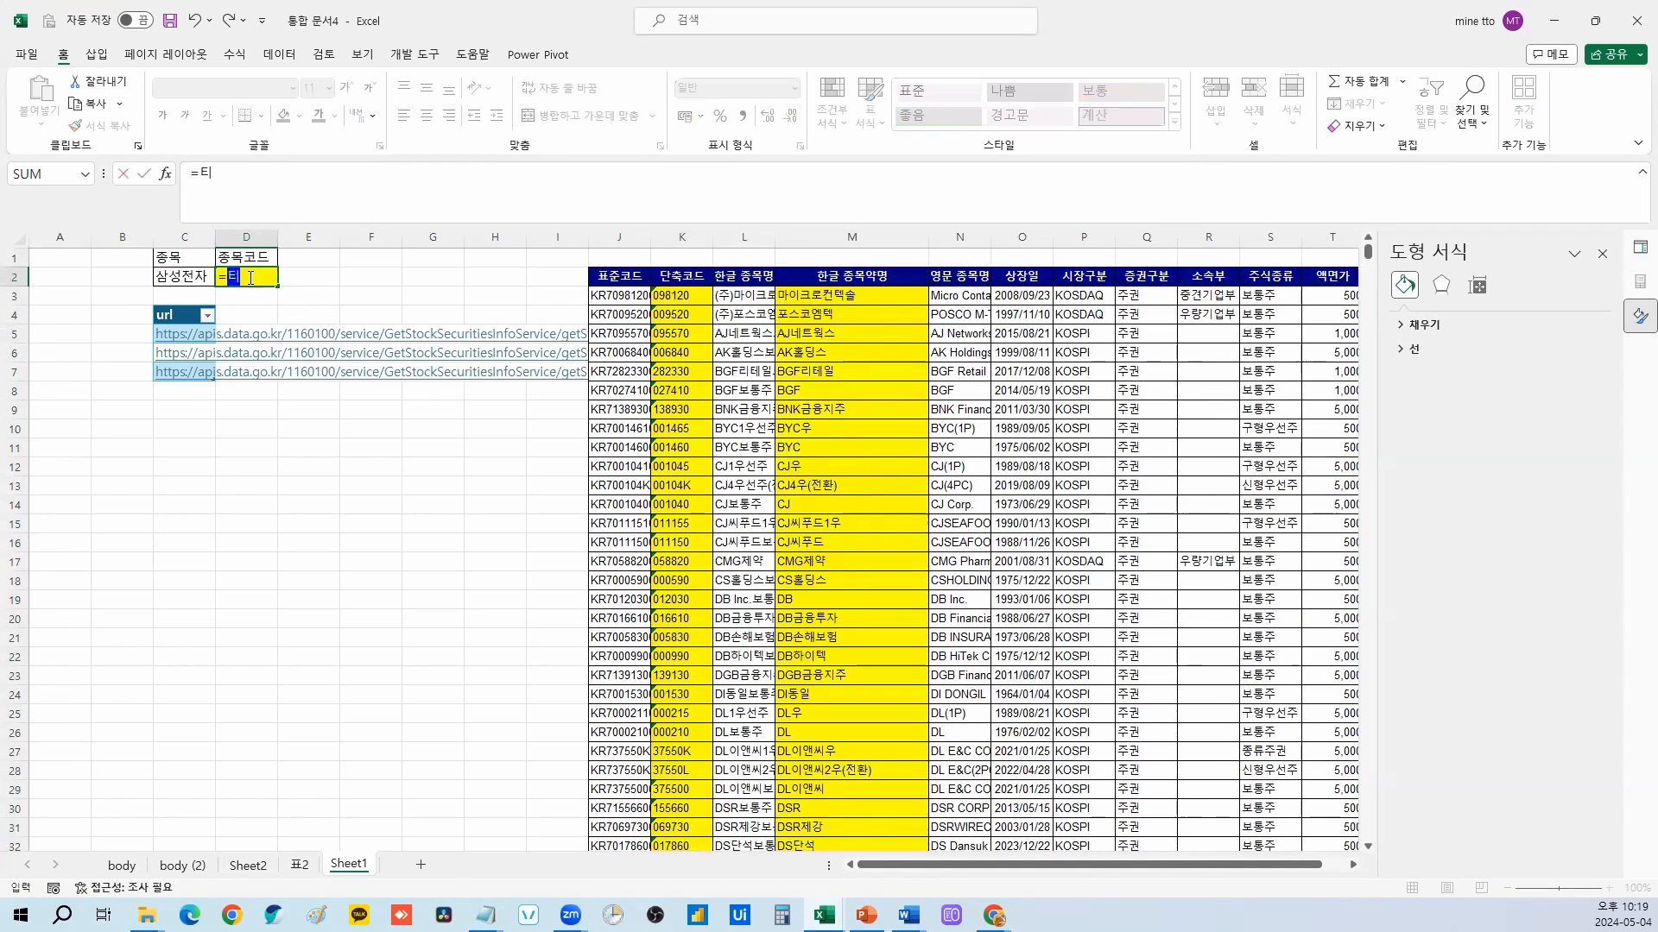
pyautogui.write('(')
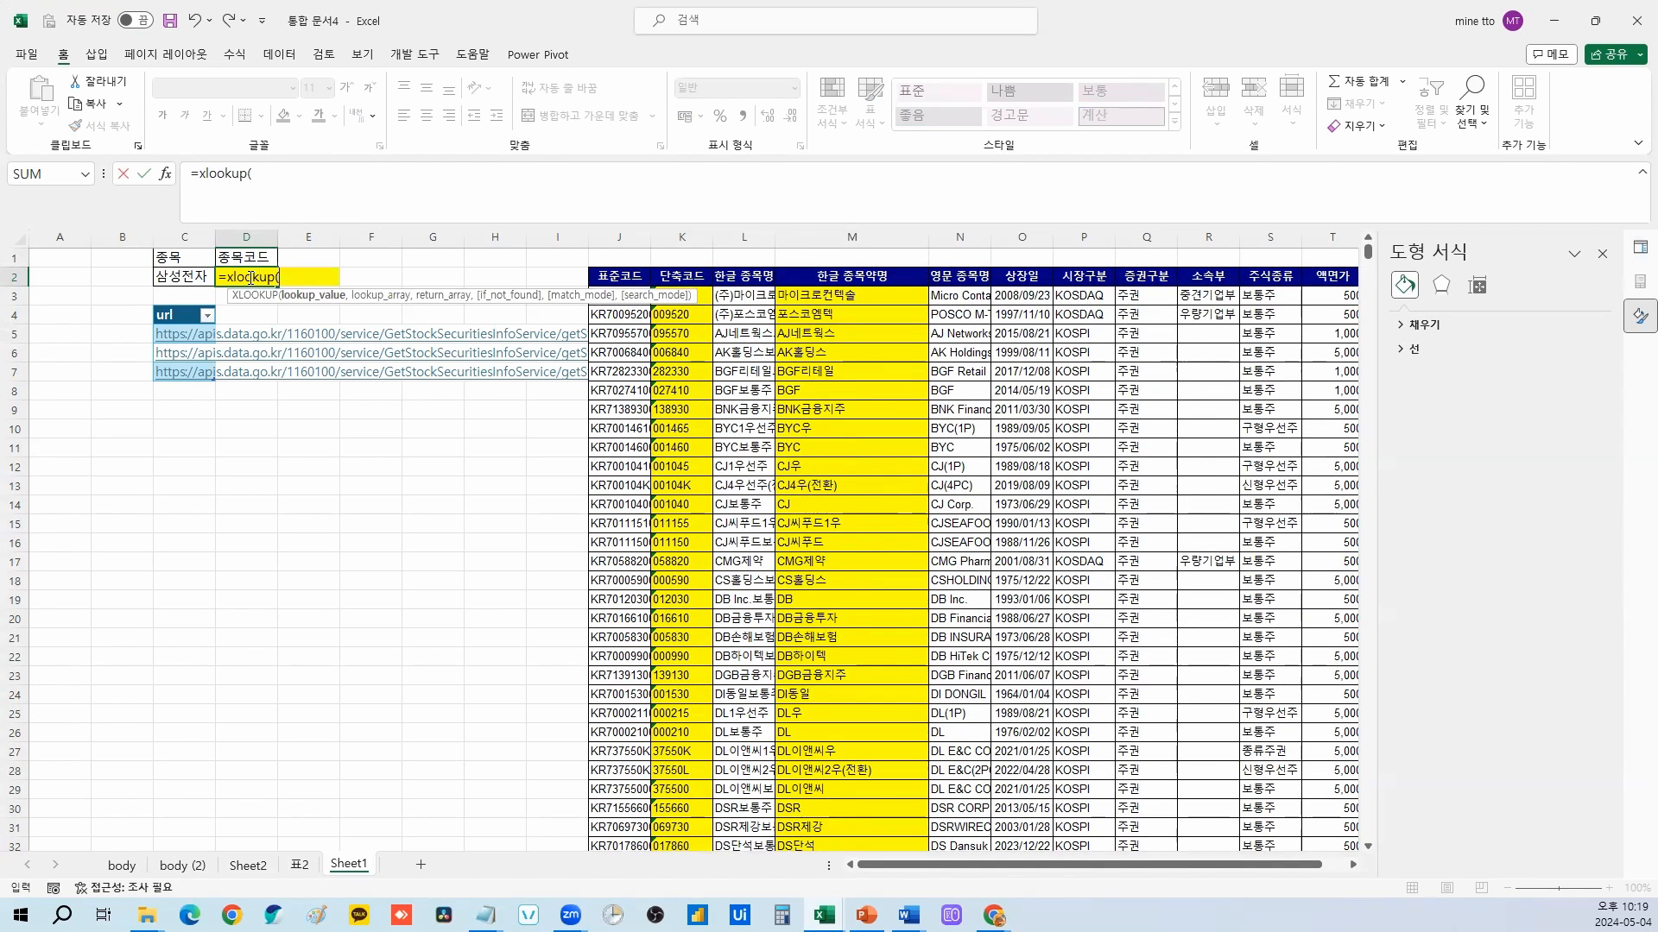
pyautogui.press('Escape')
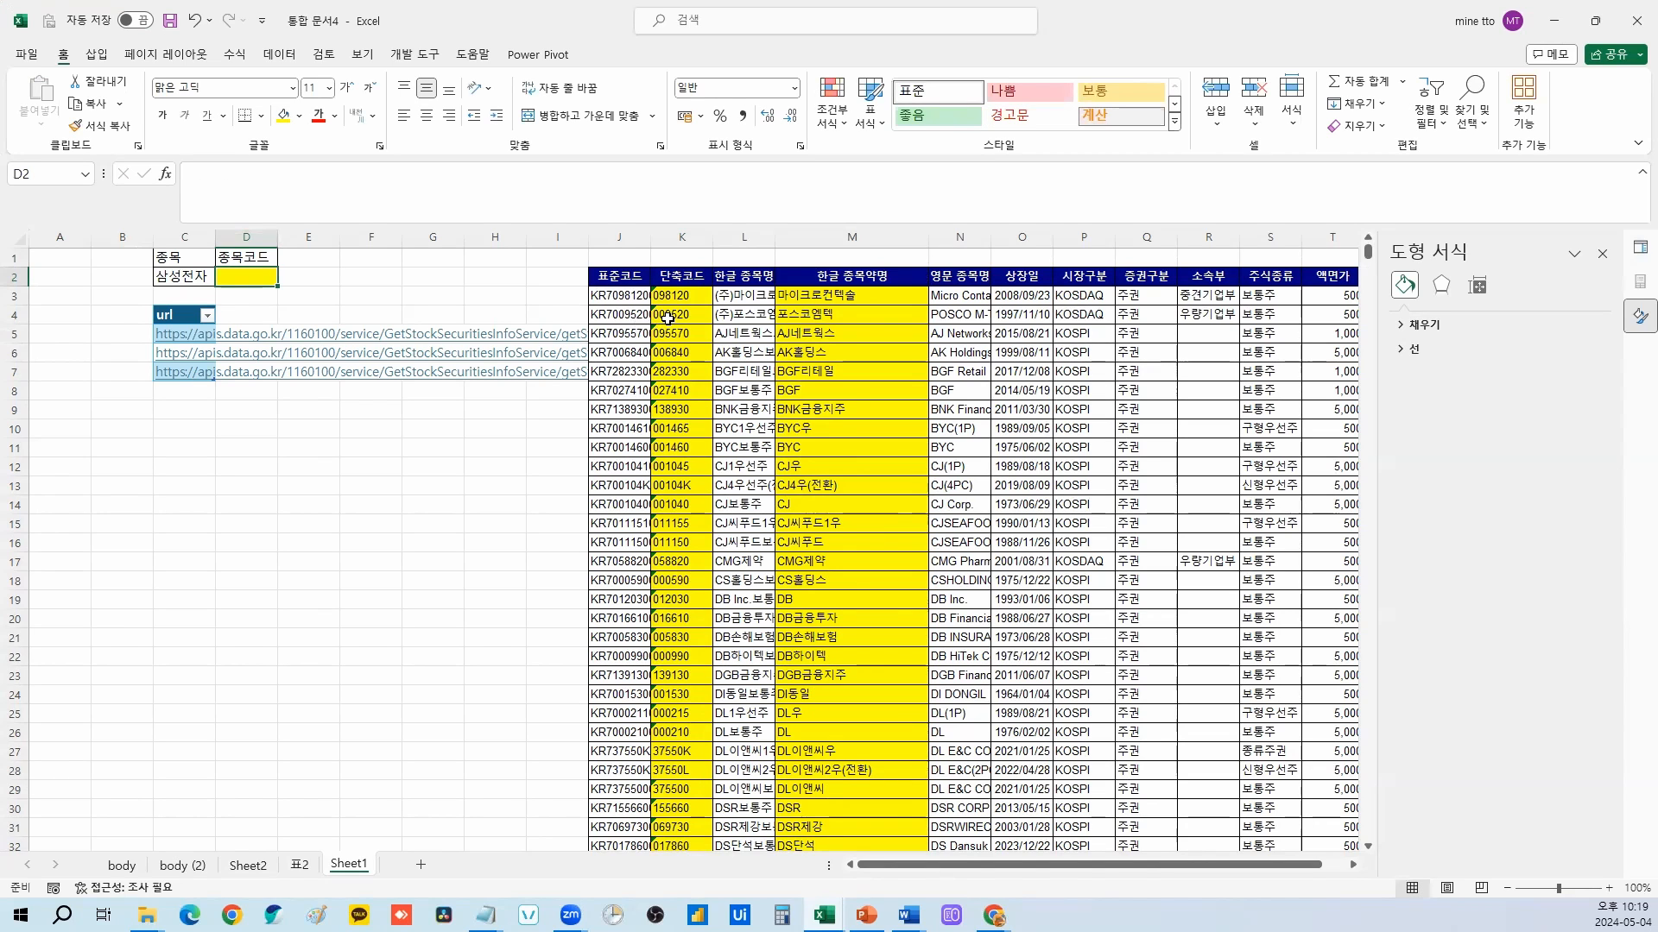
pyautogui.click(821, 298)
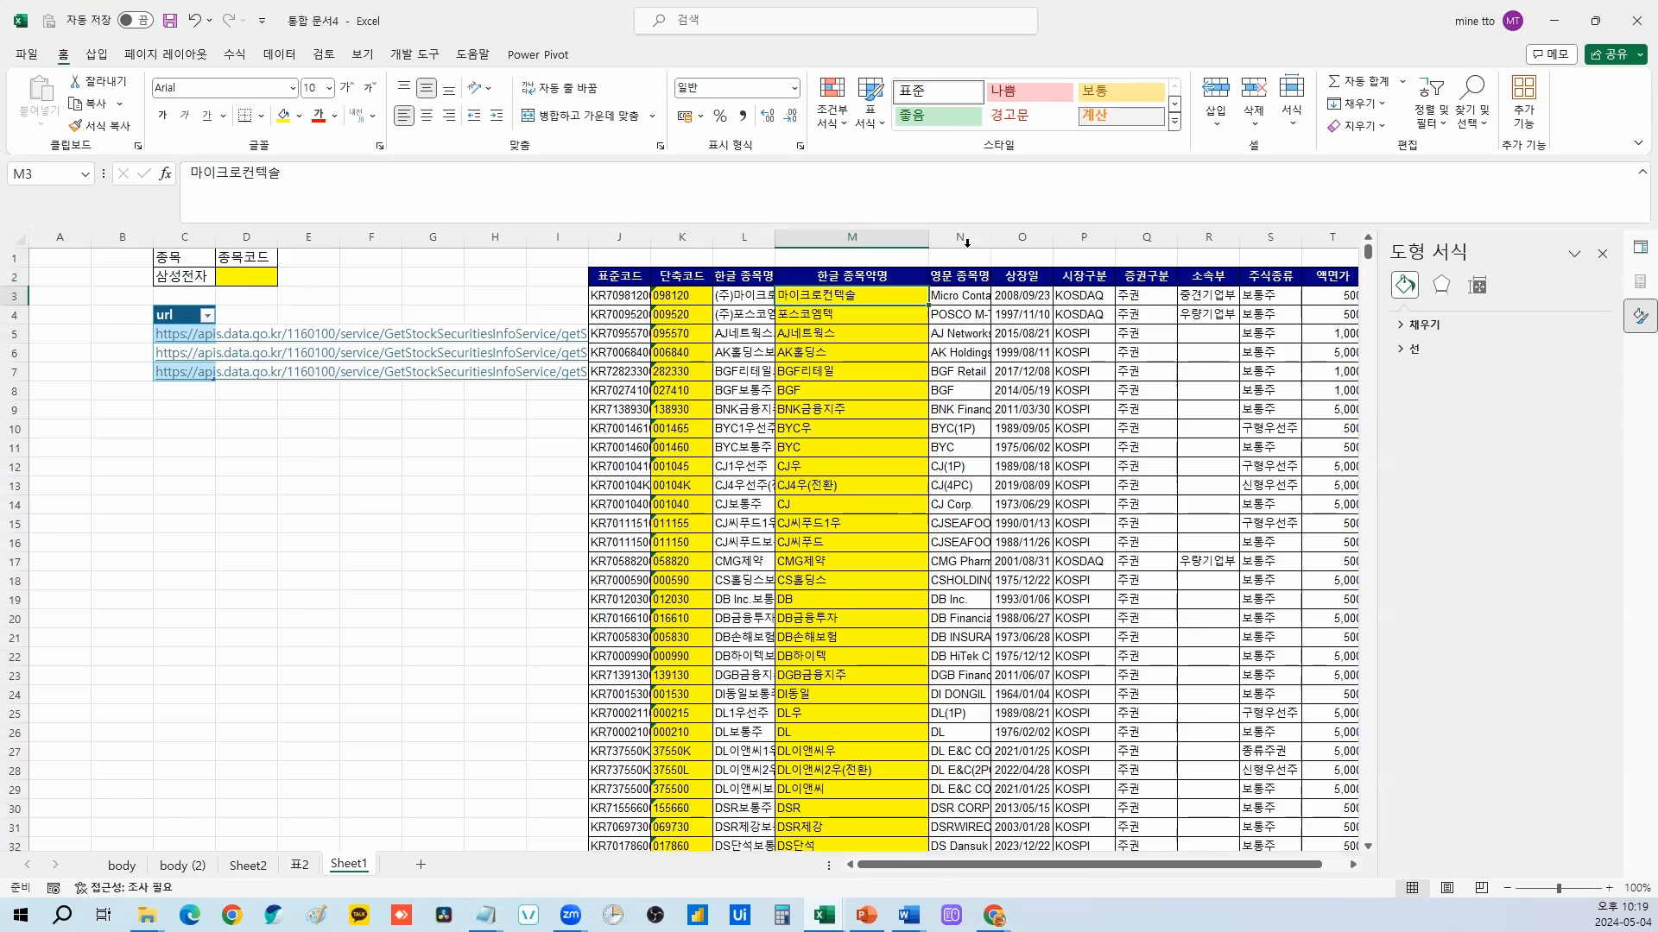
pyautogui.click(192, 275)
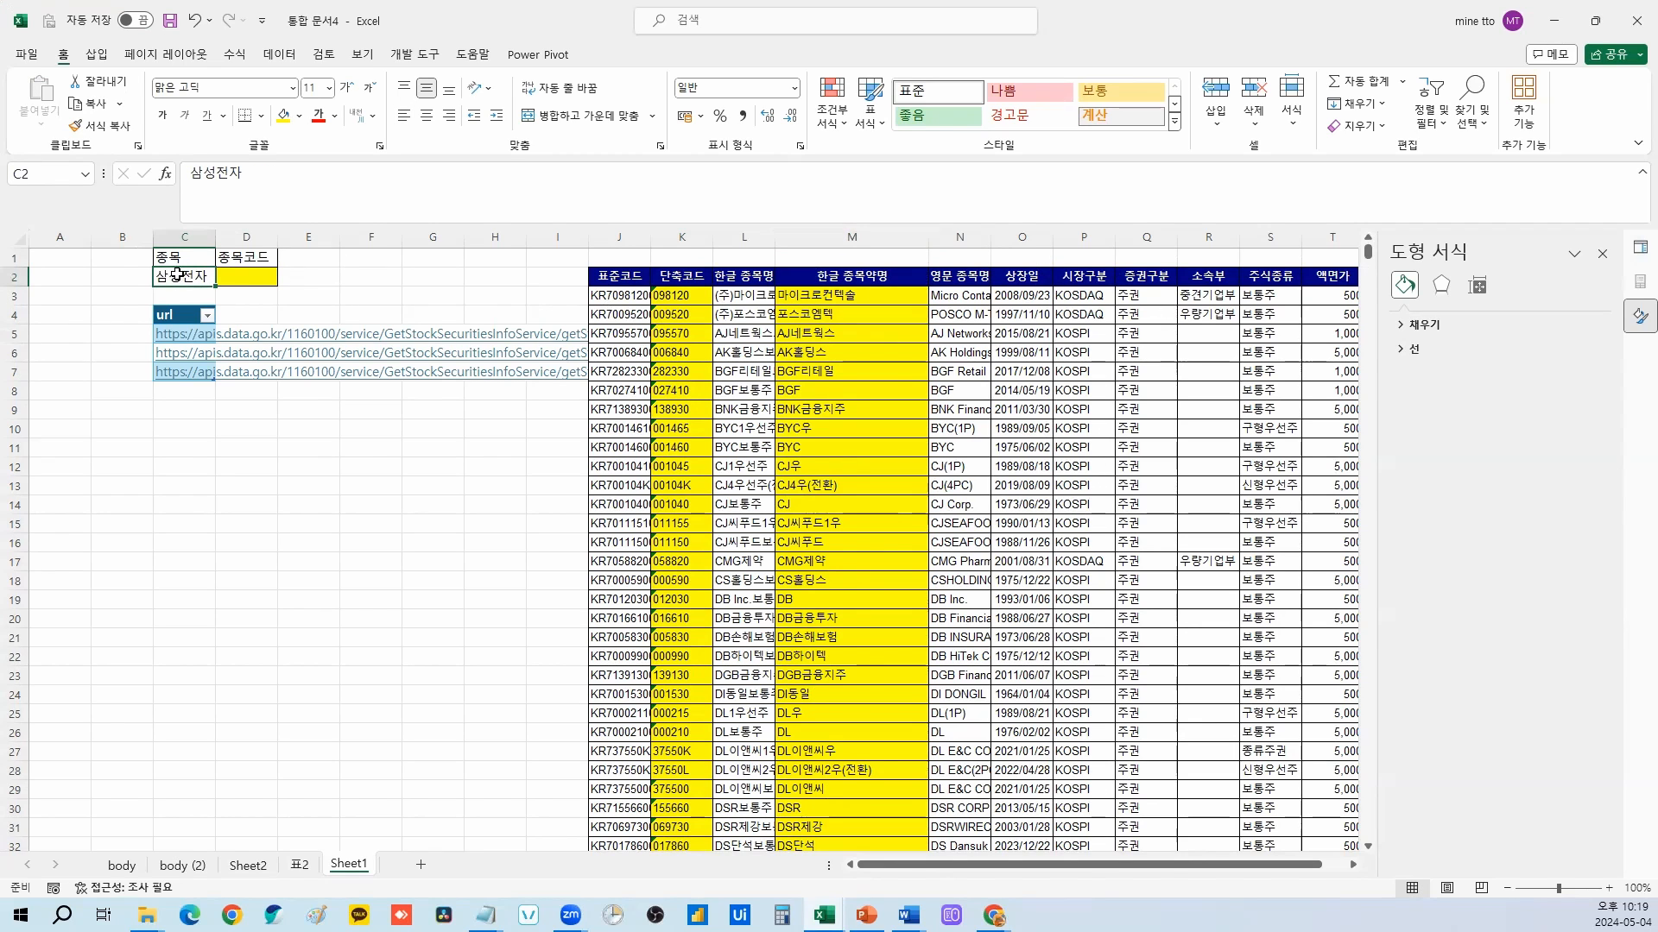
pyautogui.moveTo(877, 294); pyautogui.dragTo(881, 504)
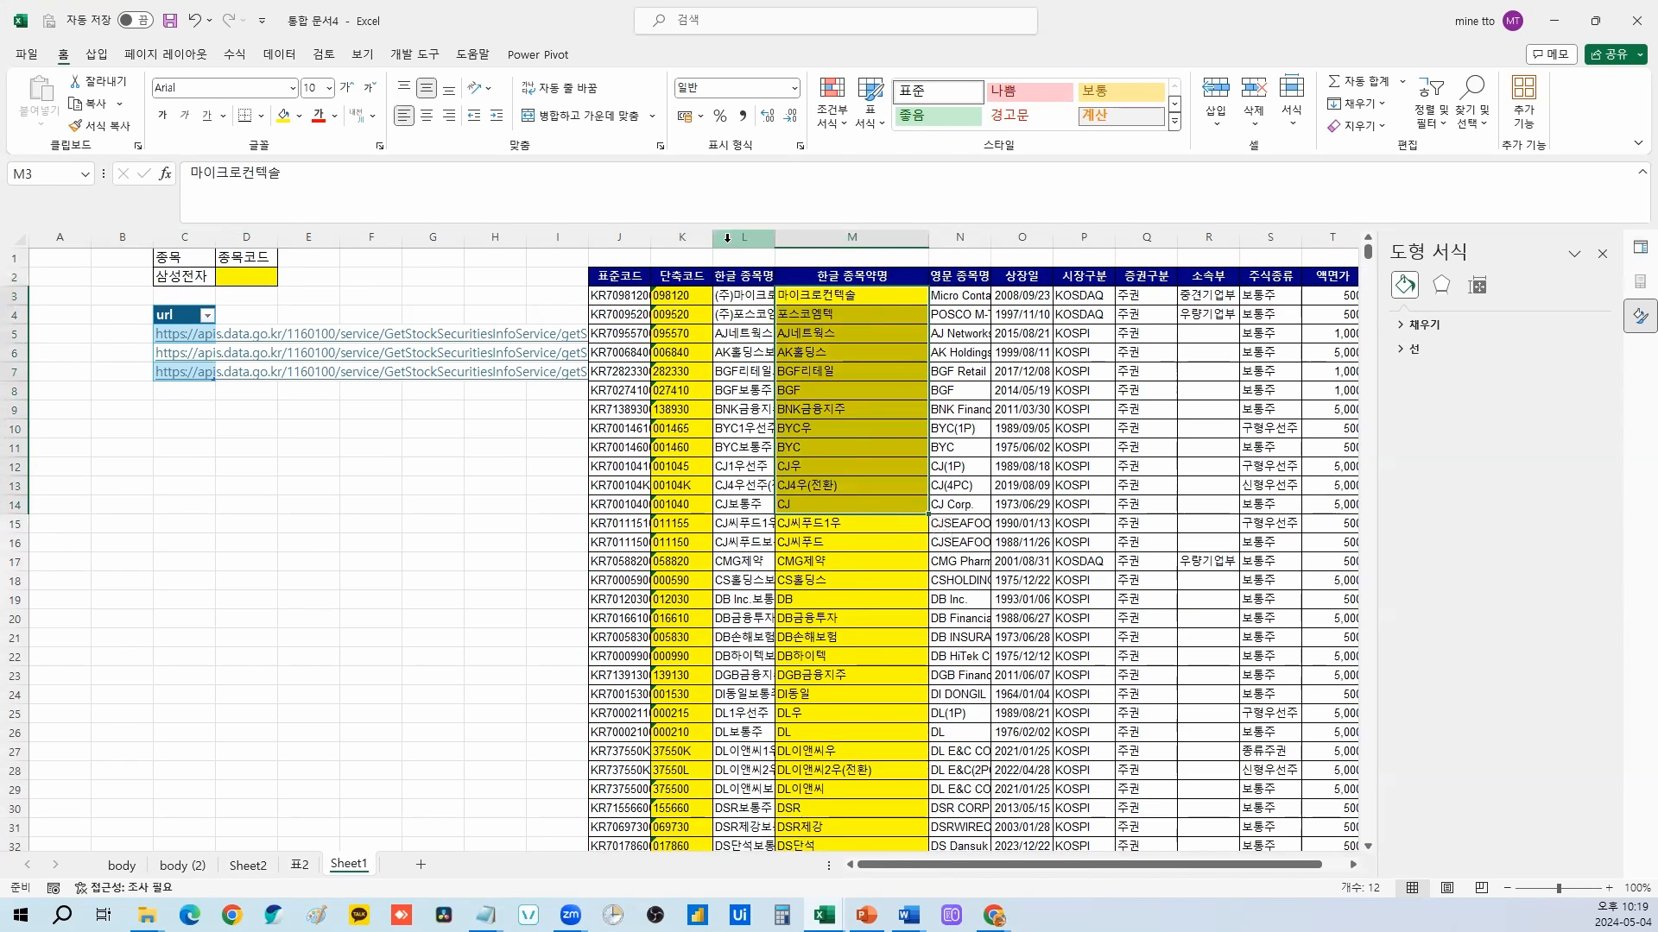
pyautogui.moveTo(851, 277); pyautogui.dragTo(869, 466)
# Step: Enter =XLOOKUP(C2,M:M,K:K,) in D2 to find the code of the stock named in C2
pyautogui.click(246, 275)
pyautogui.write('=')
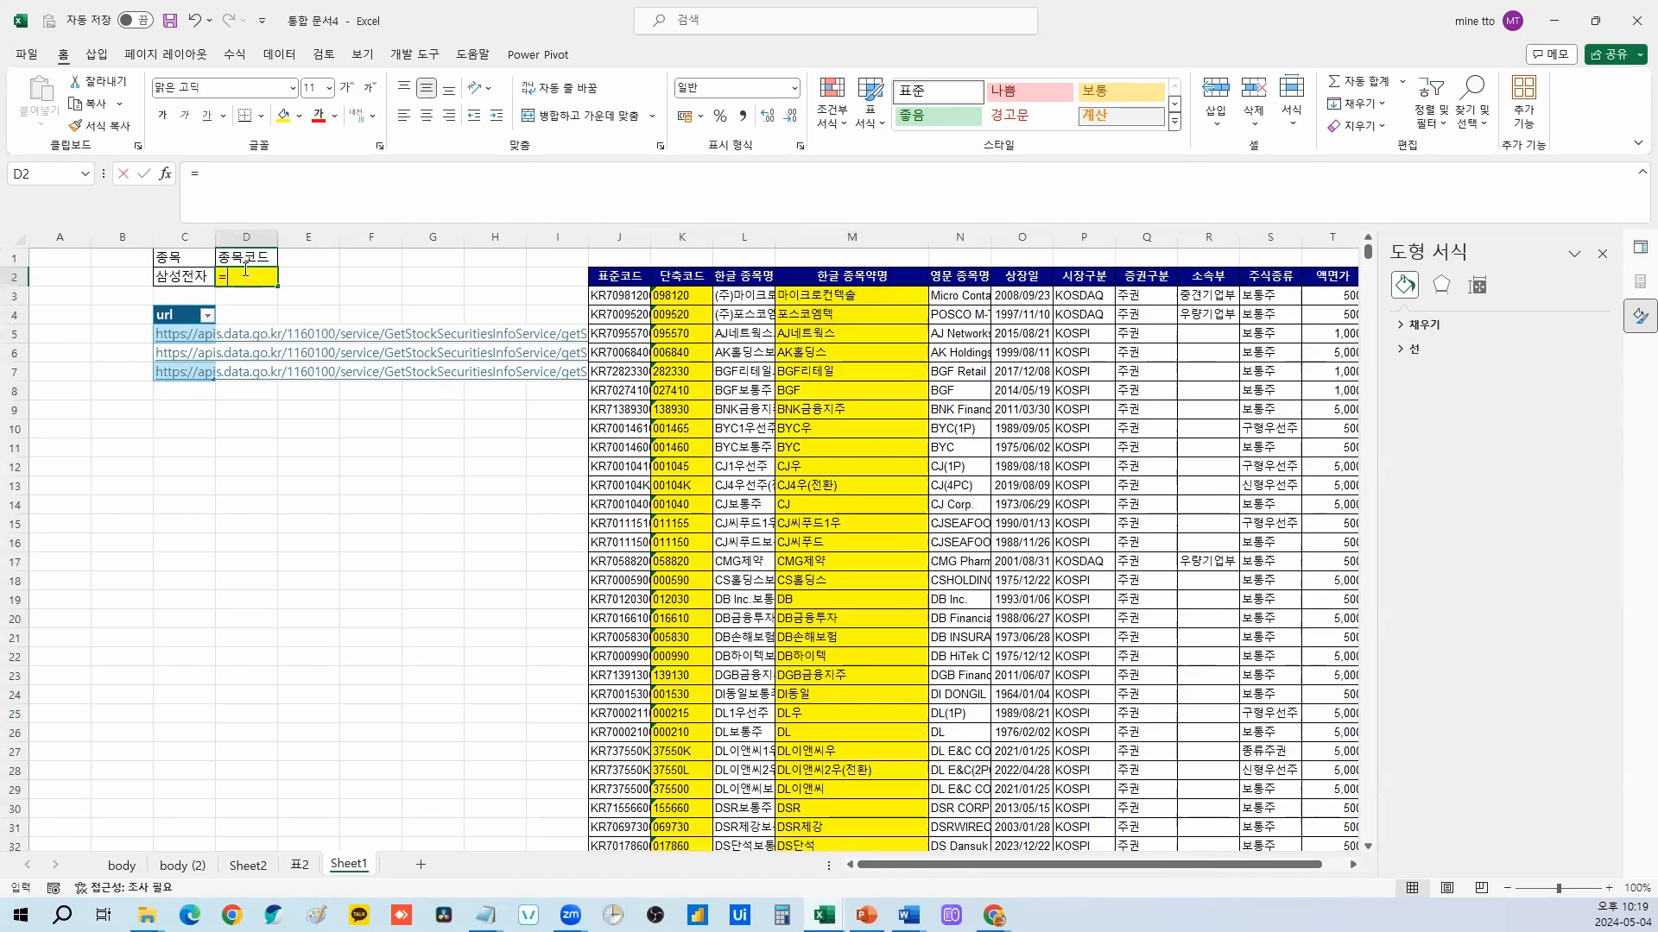
pyautogui.write('xlookup(')
pyautogui.press('Left')
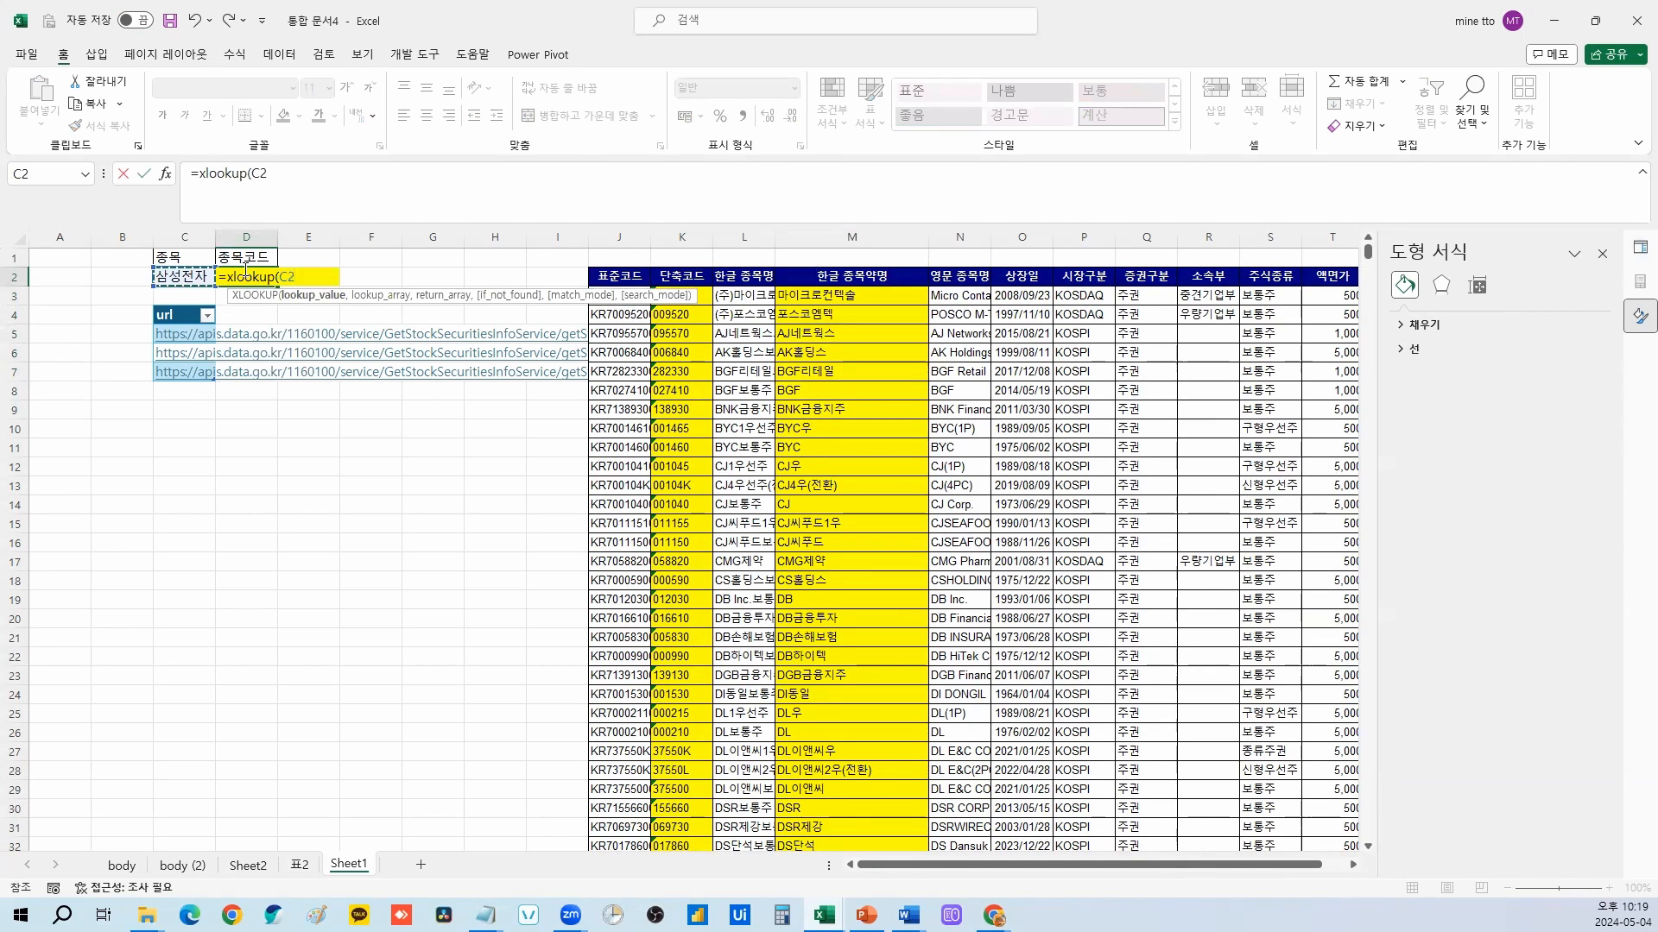
pyautogui.write(',')
pyautogui.click(873, 240)
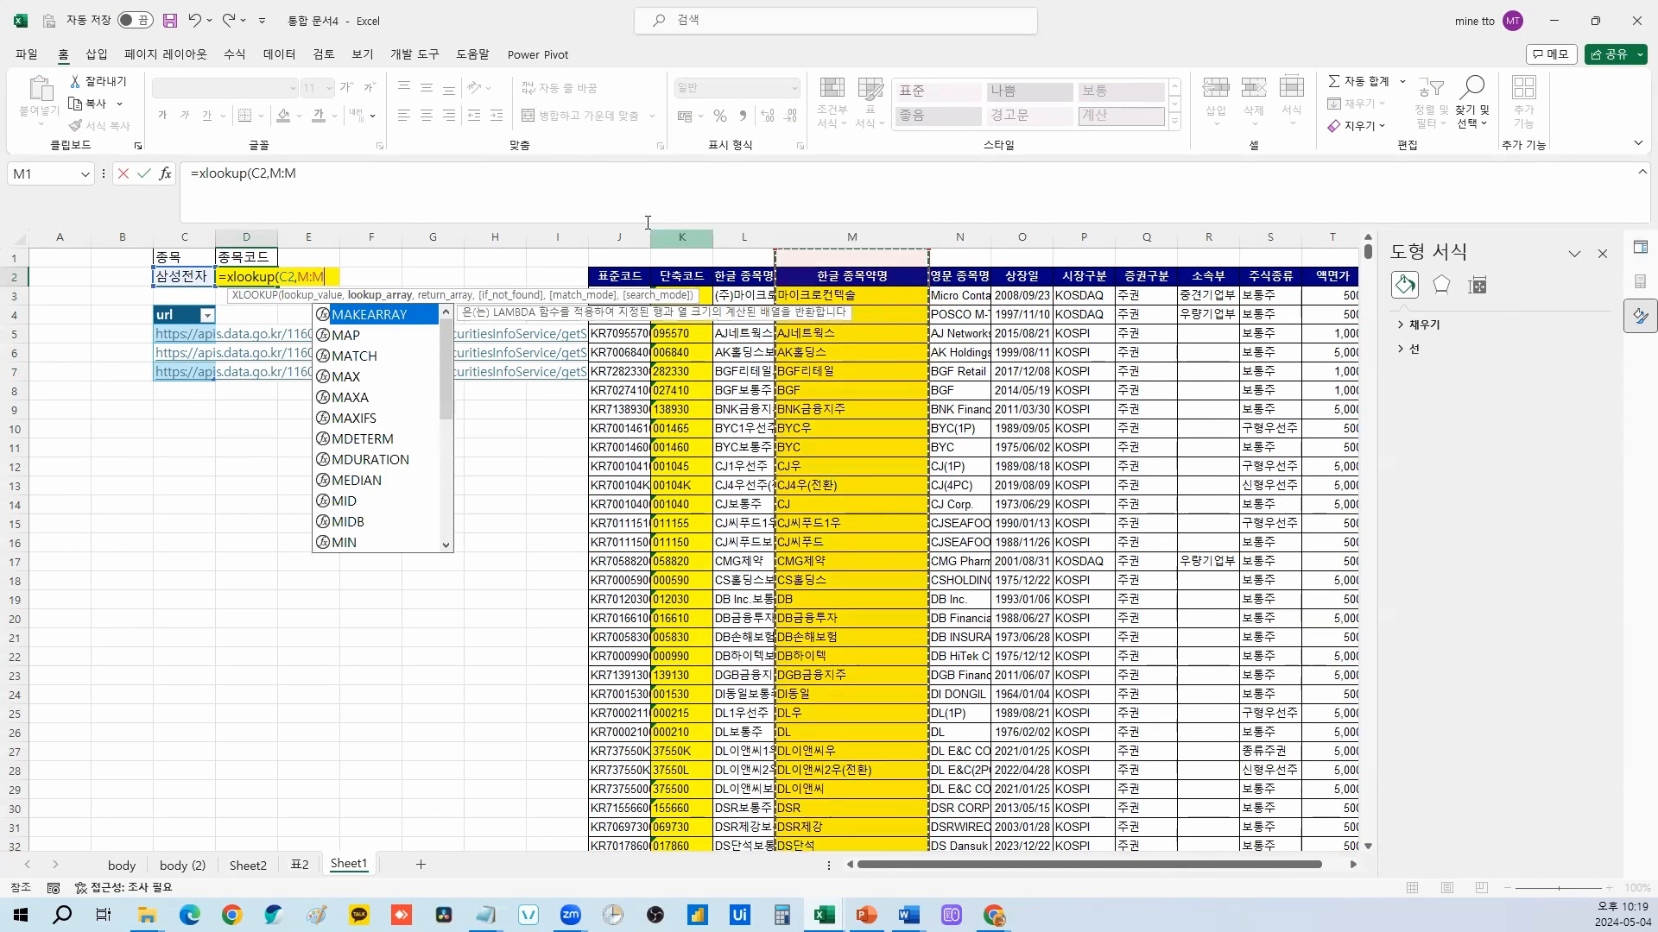
pyautogui.write(',')
pyautogui.click(680, 231)
pyautogui.write(')')
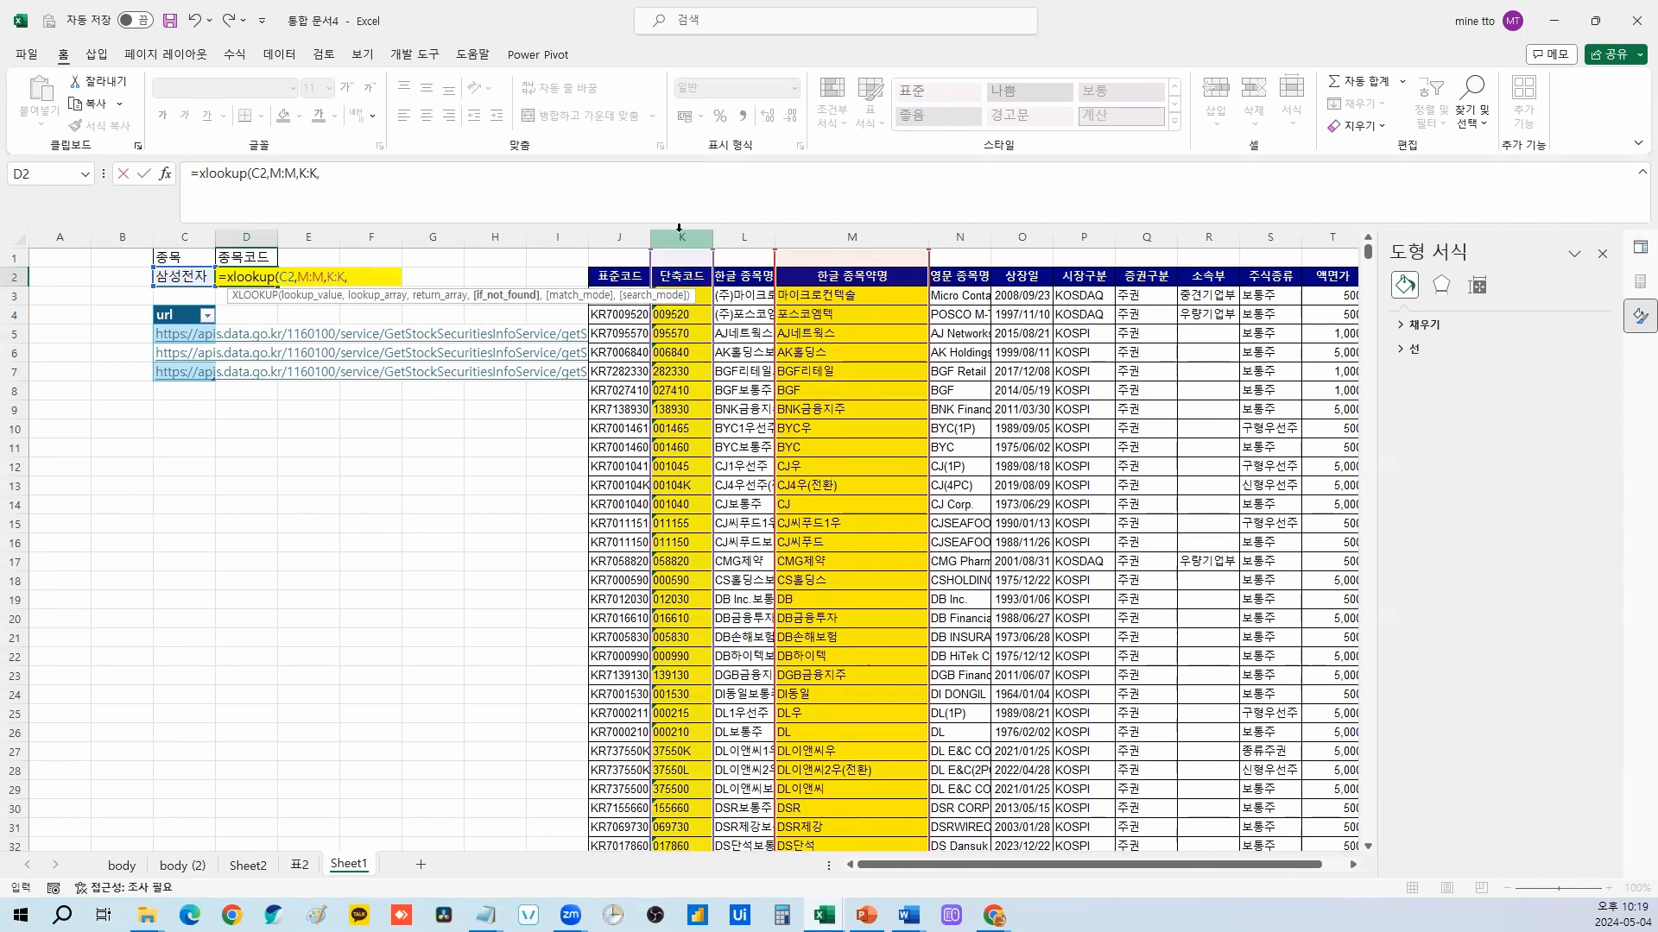
pyautogui.hotkey('ctrl', 'Return')
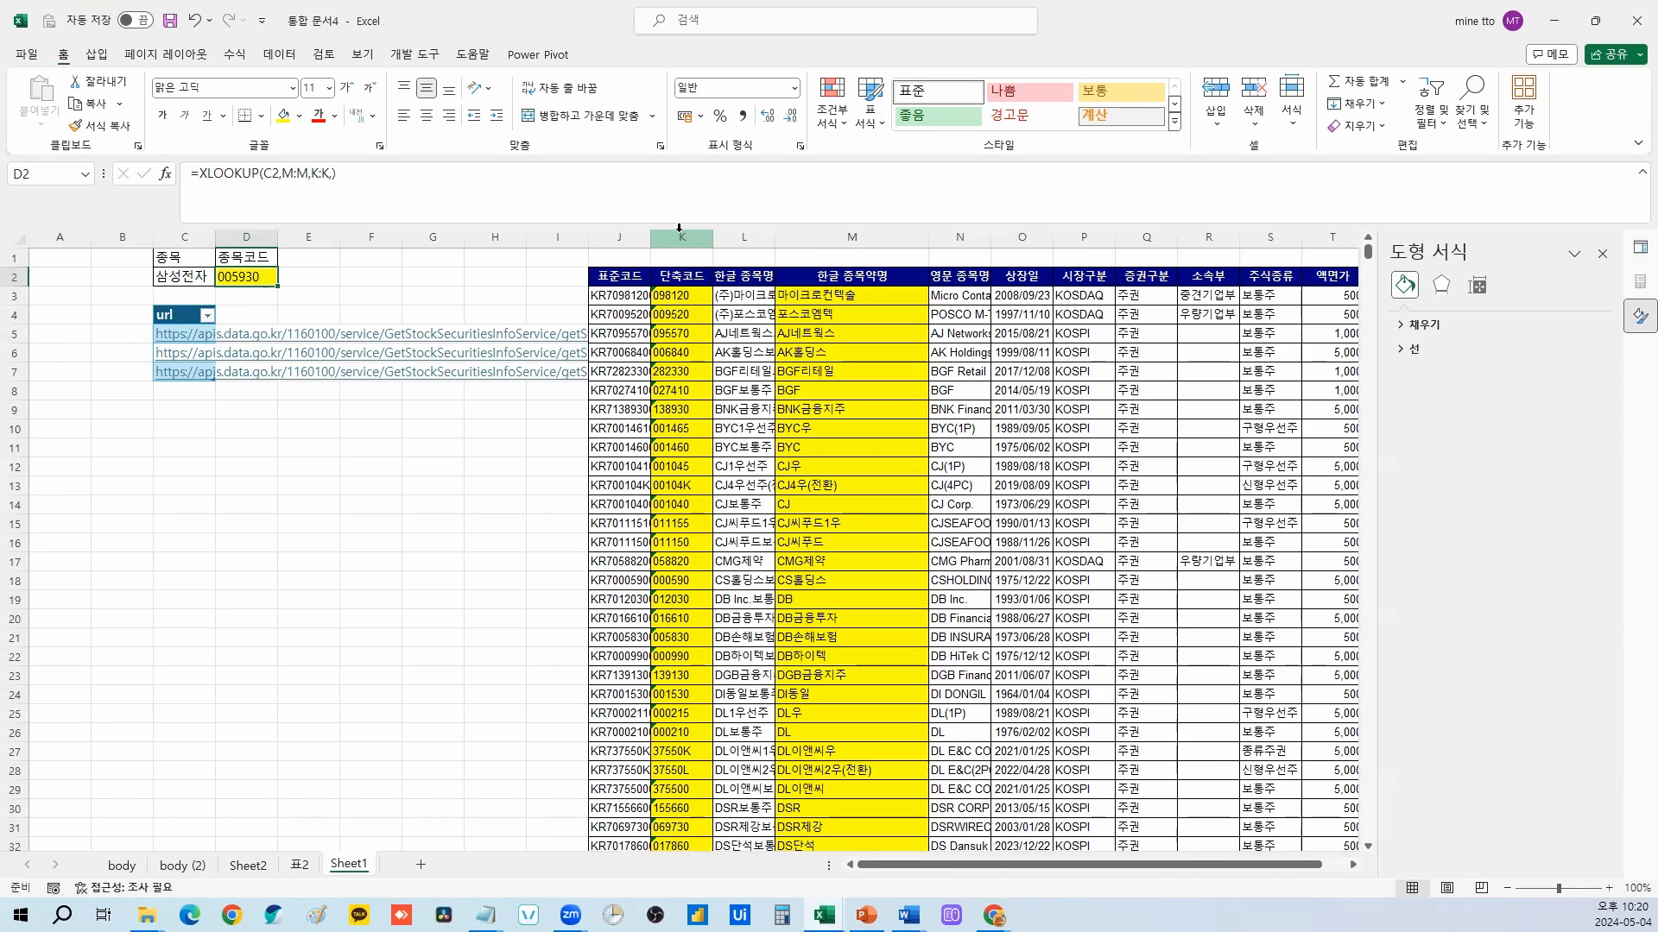
# Step: Replace the formula in D2 with =INDEX($K:$K,MATCH(C2,M:M,0),1) to find the stock code by name
pyautogui.write('=index(')
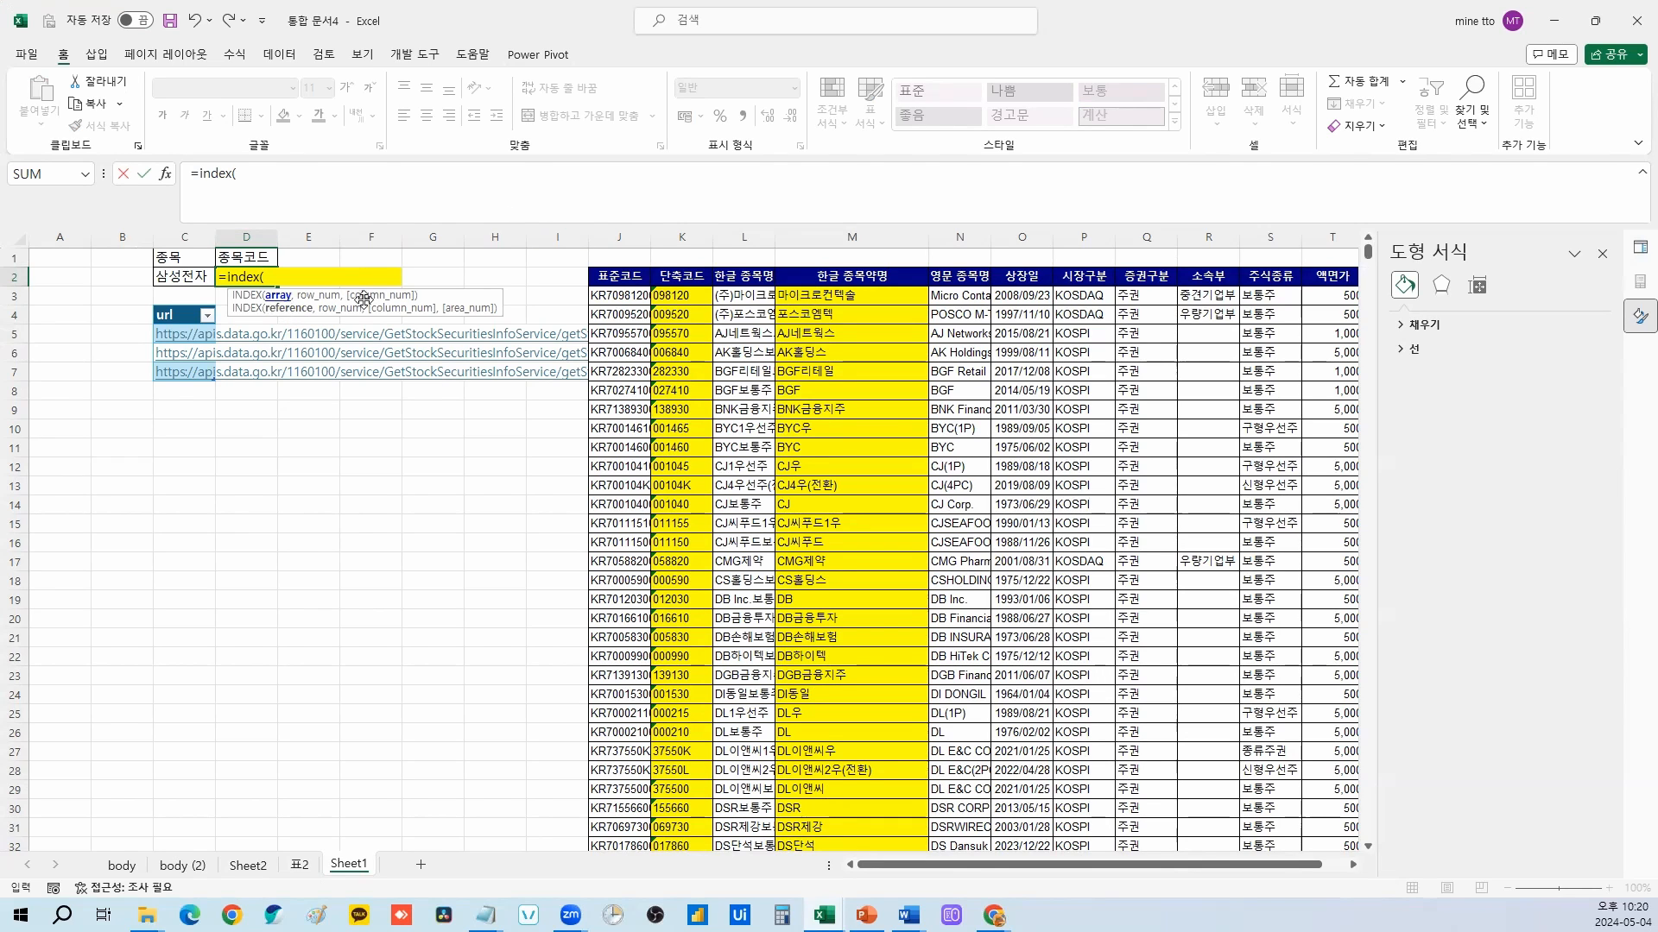
pyautogui.click(683, 237)
pyautogui.press('F4')
pyautogui.write(',')
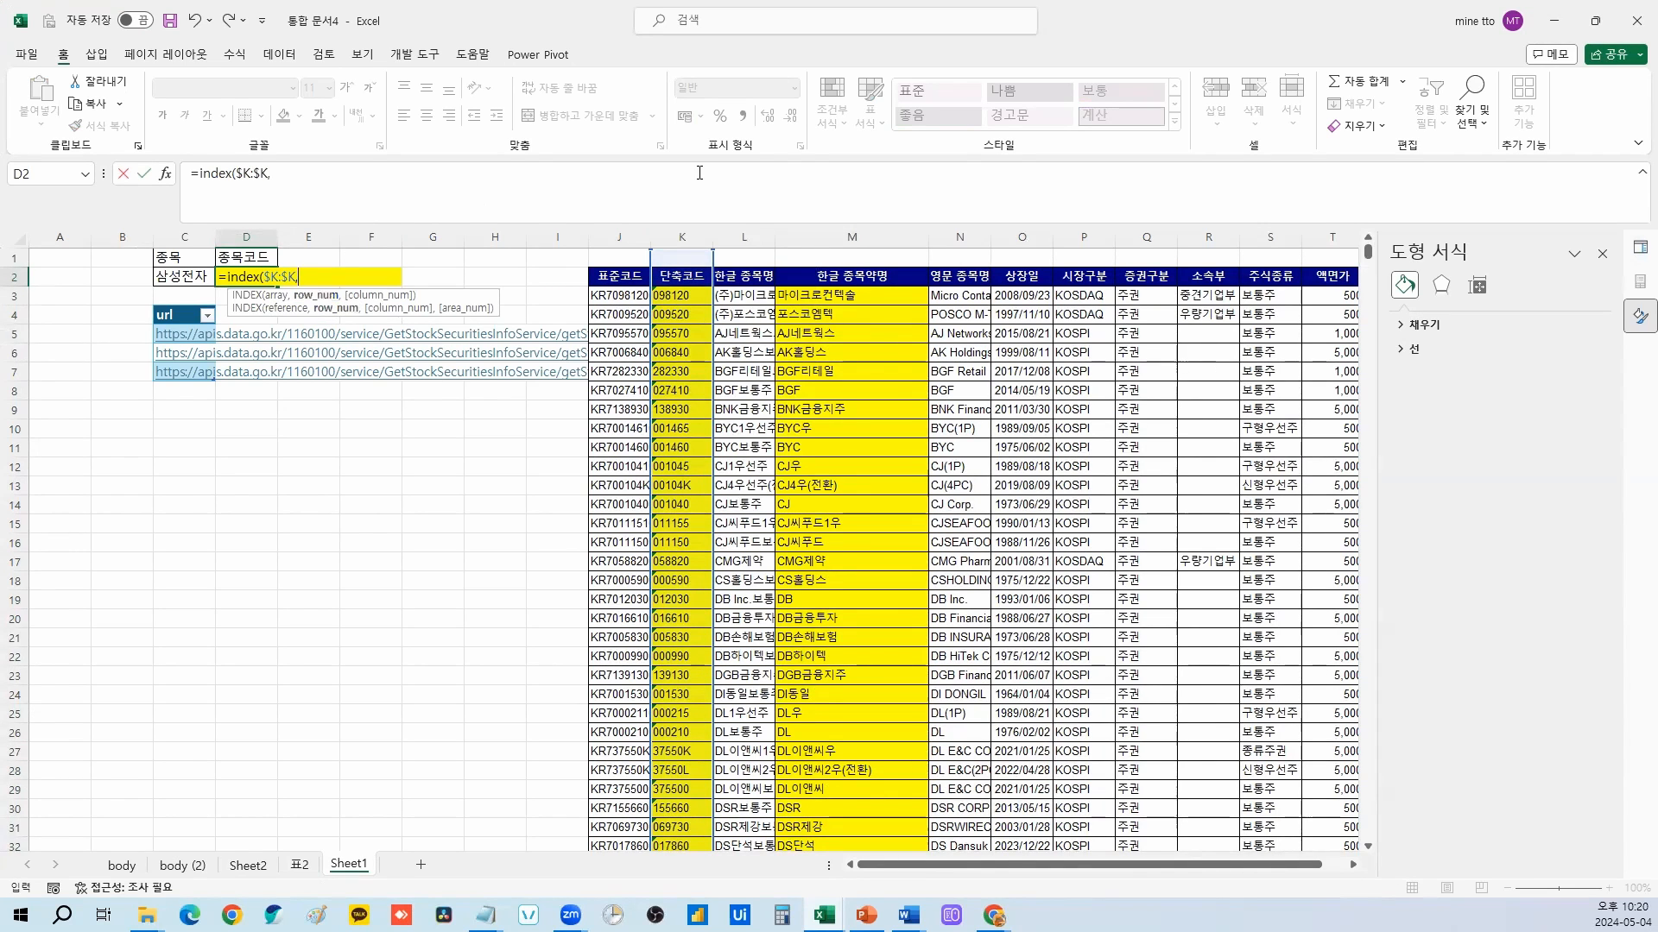
pyautogui.write('mat')
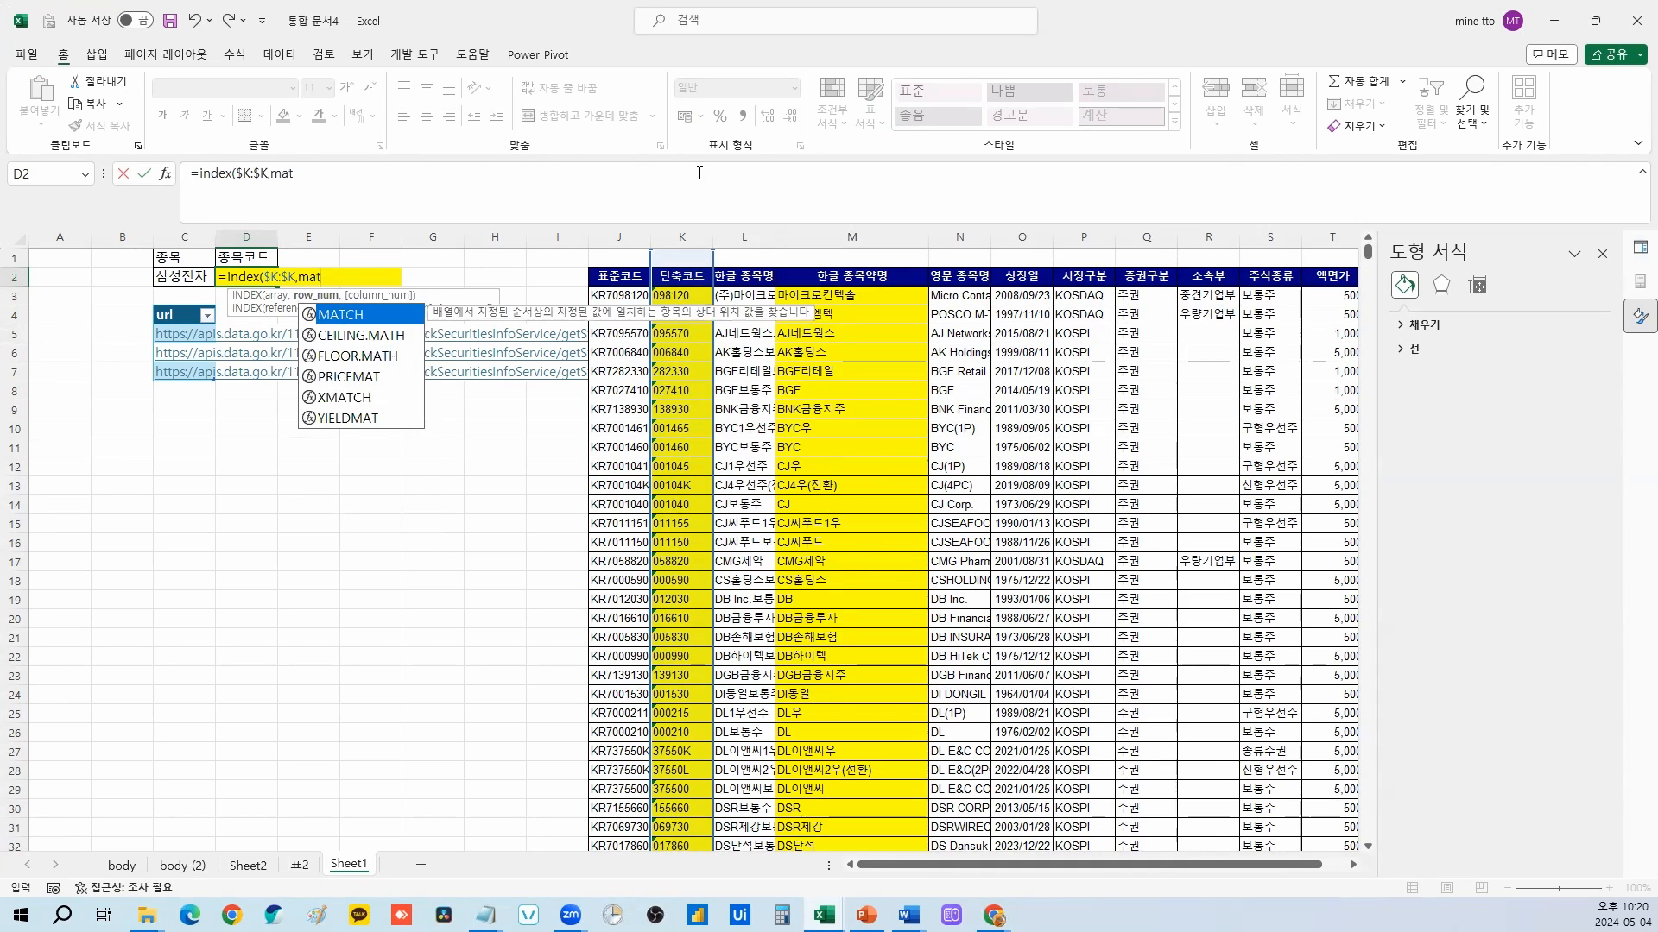
pyautogui.write('ch(')
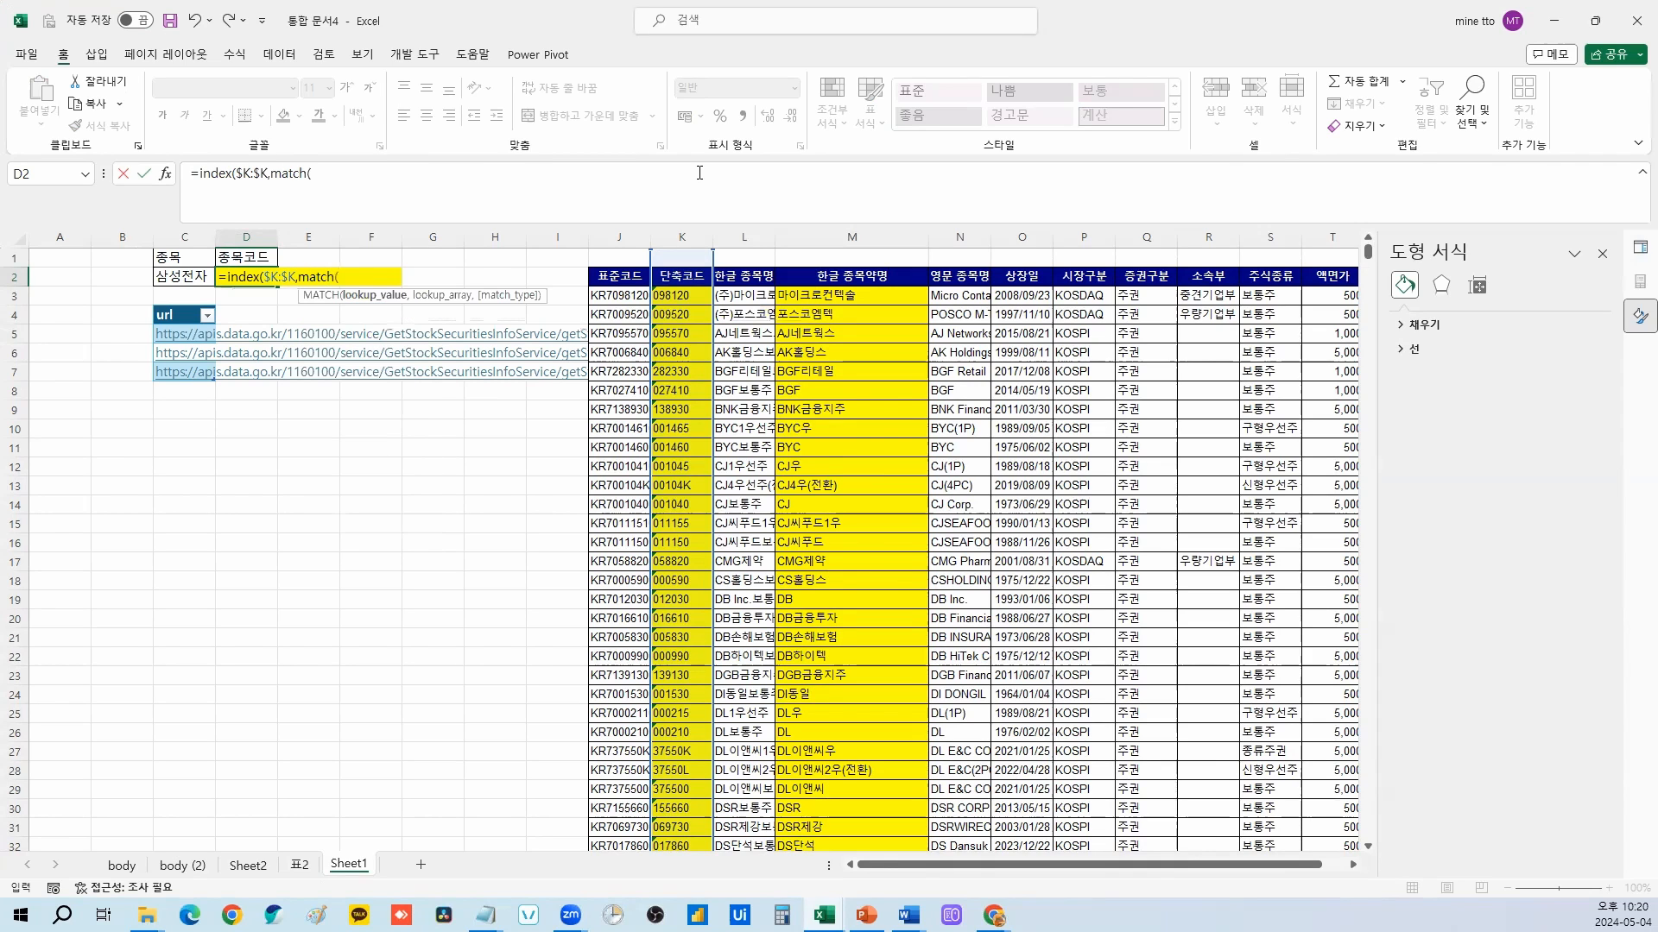
pyautogui.click(183, 276)
pyautogui.write(',')
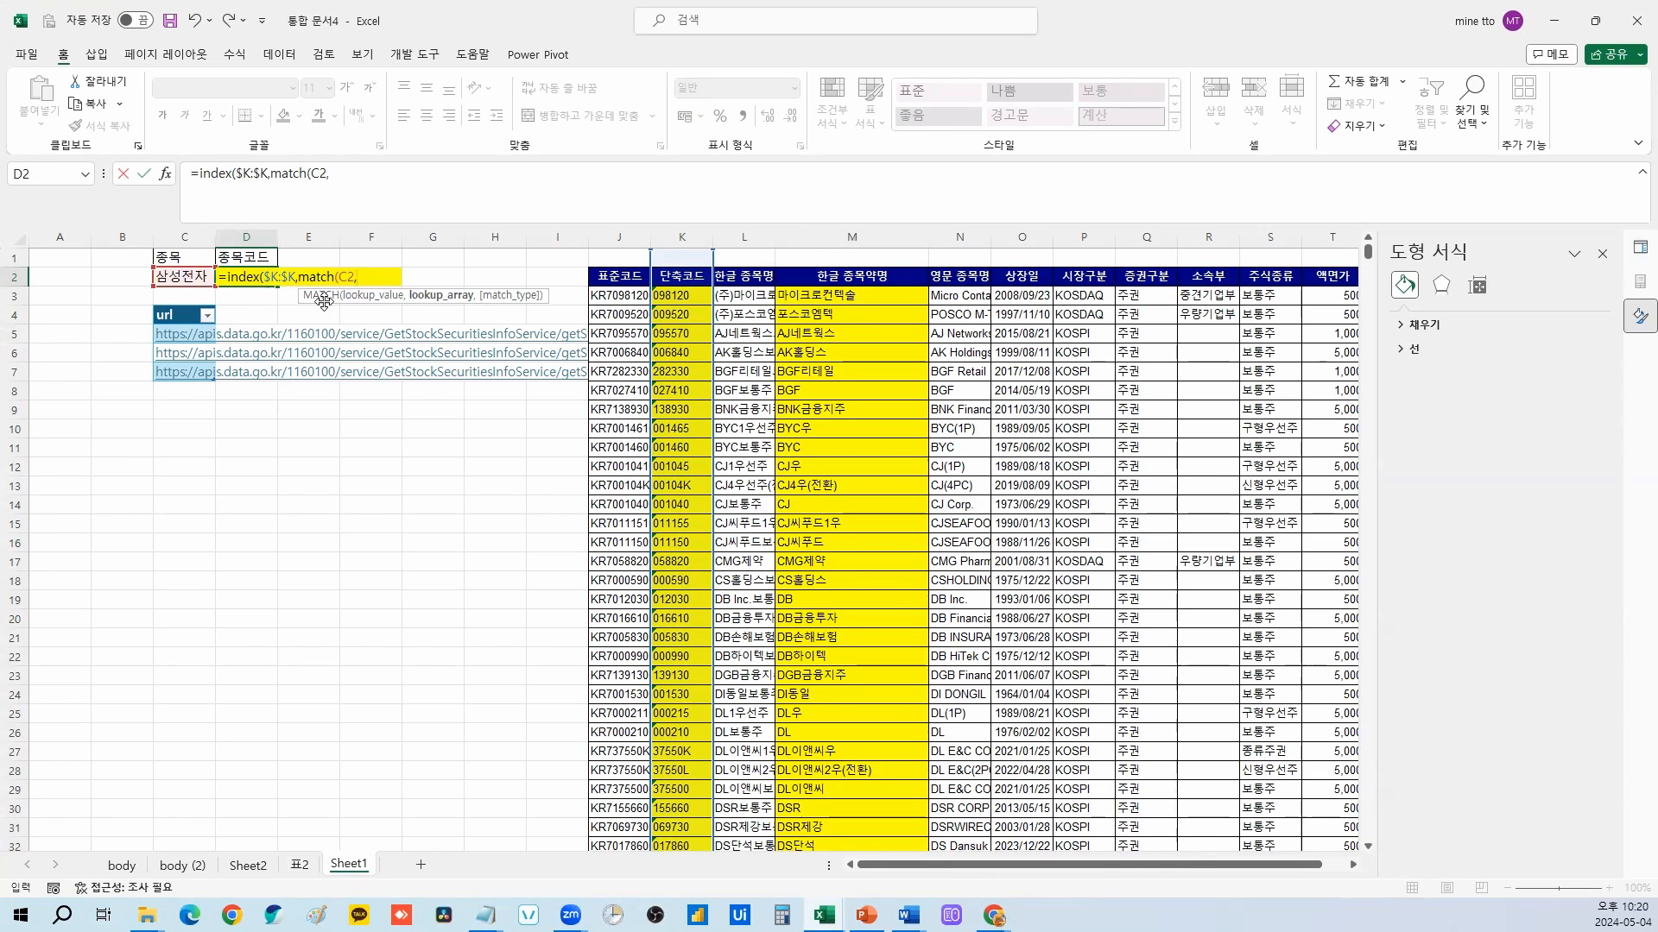
pyautogui.click(862, 235)
pyautogui.write(',')
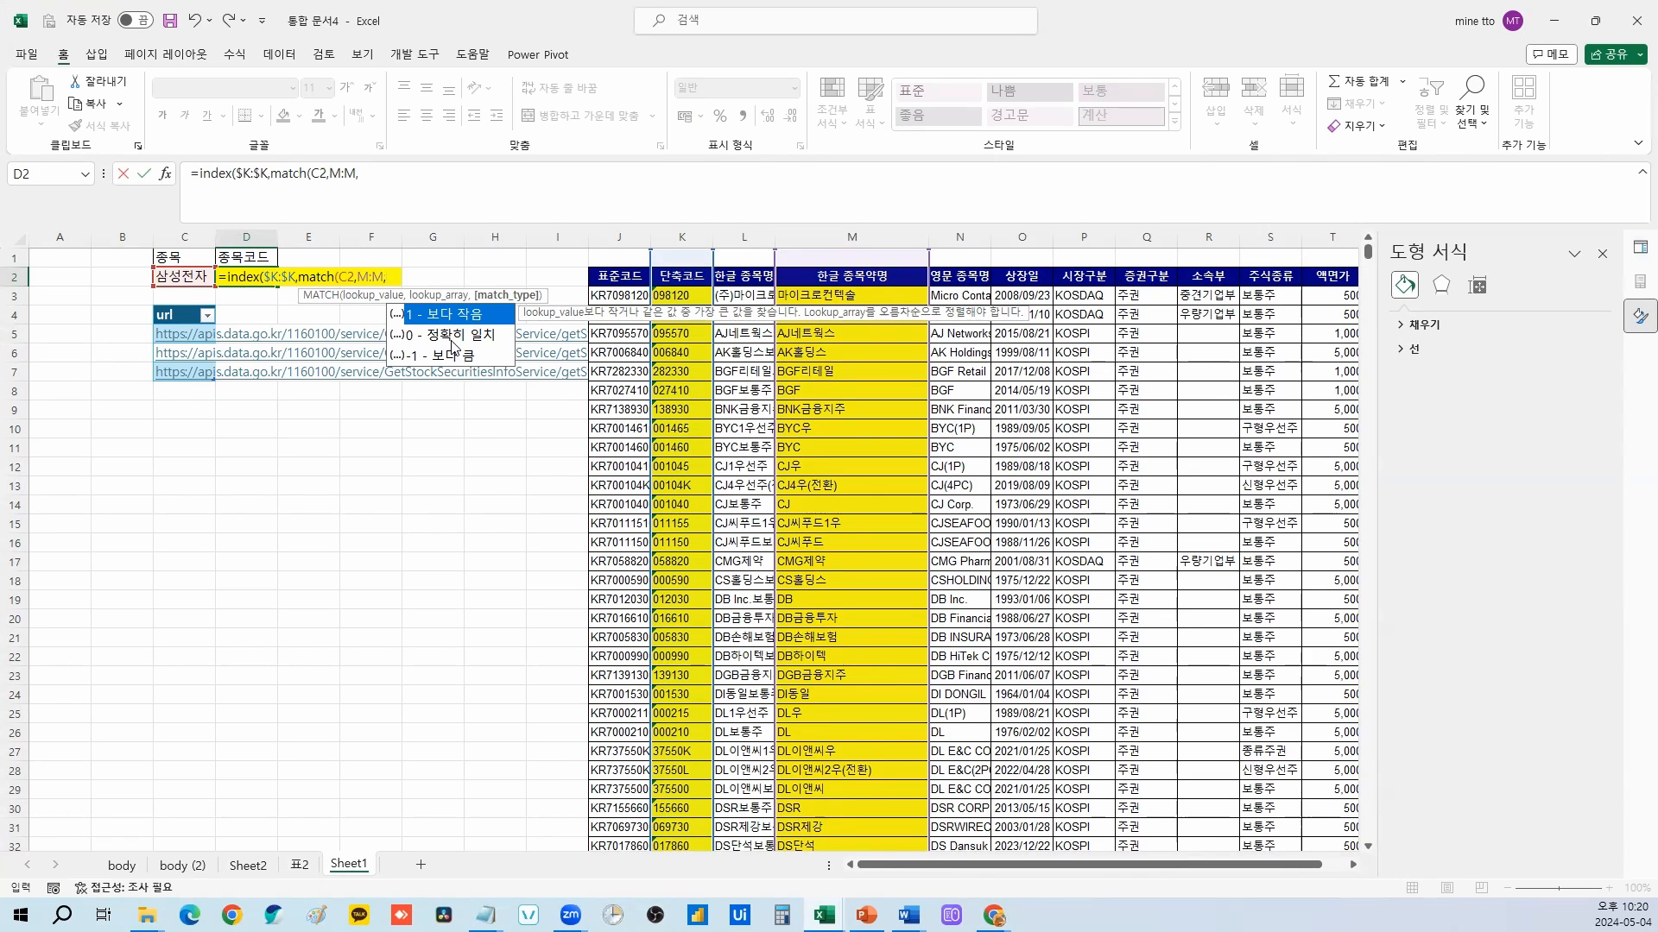
pyautogui.click(413, 186)
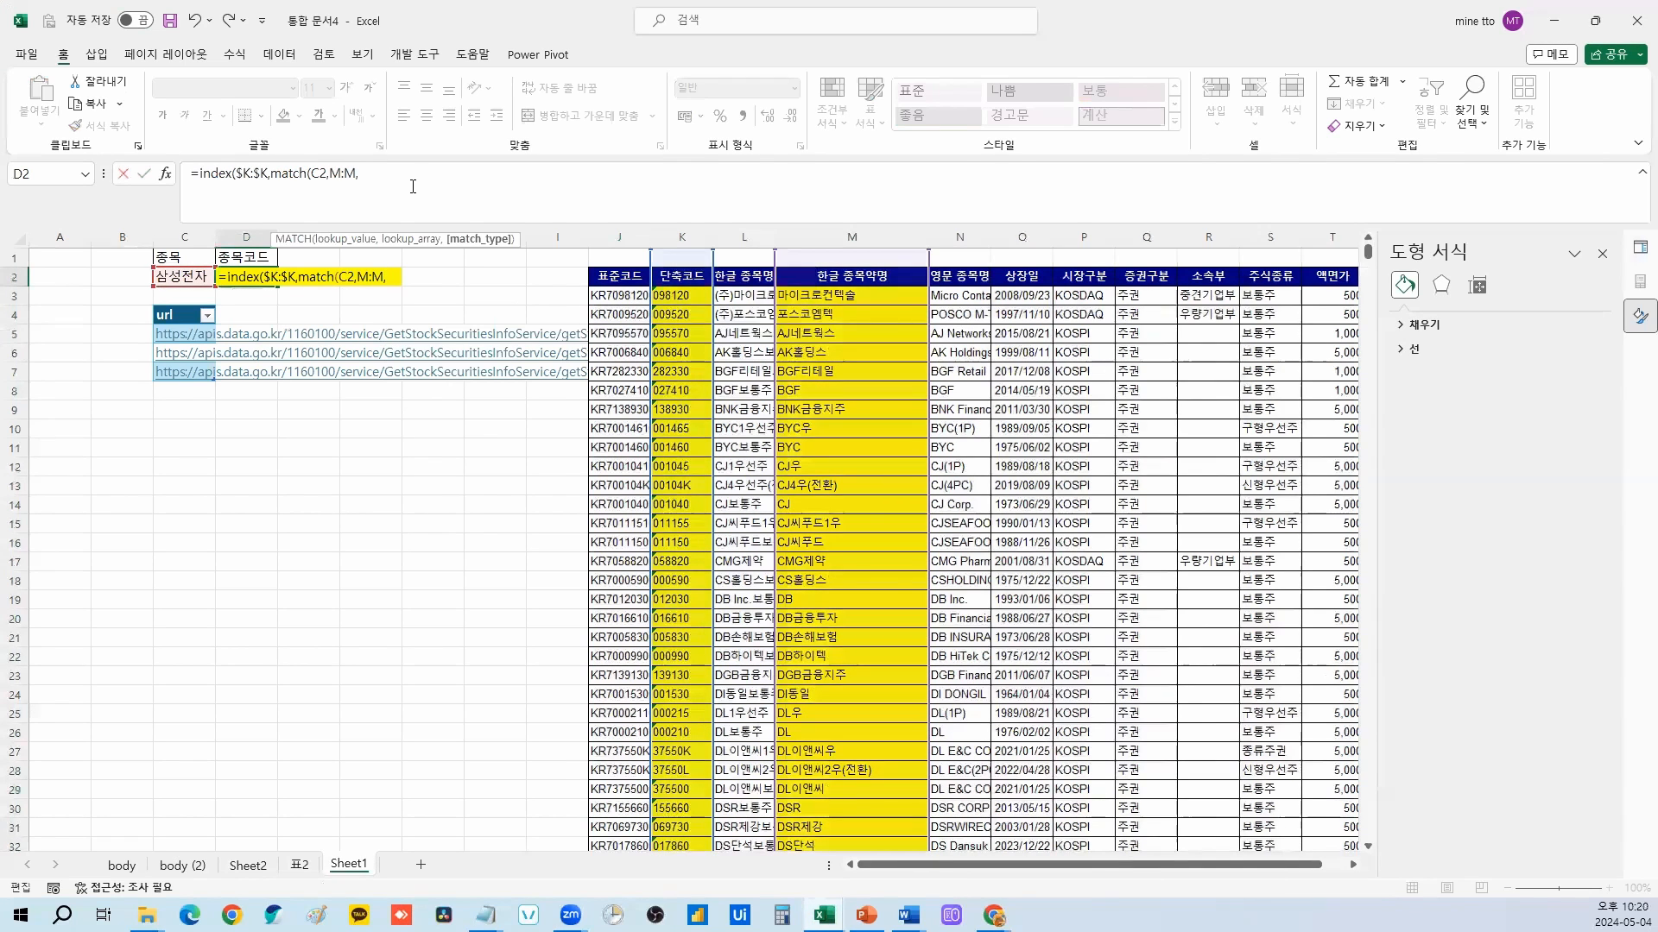
pyautogui.write('0),')
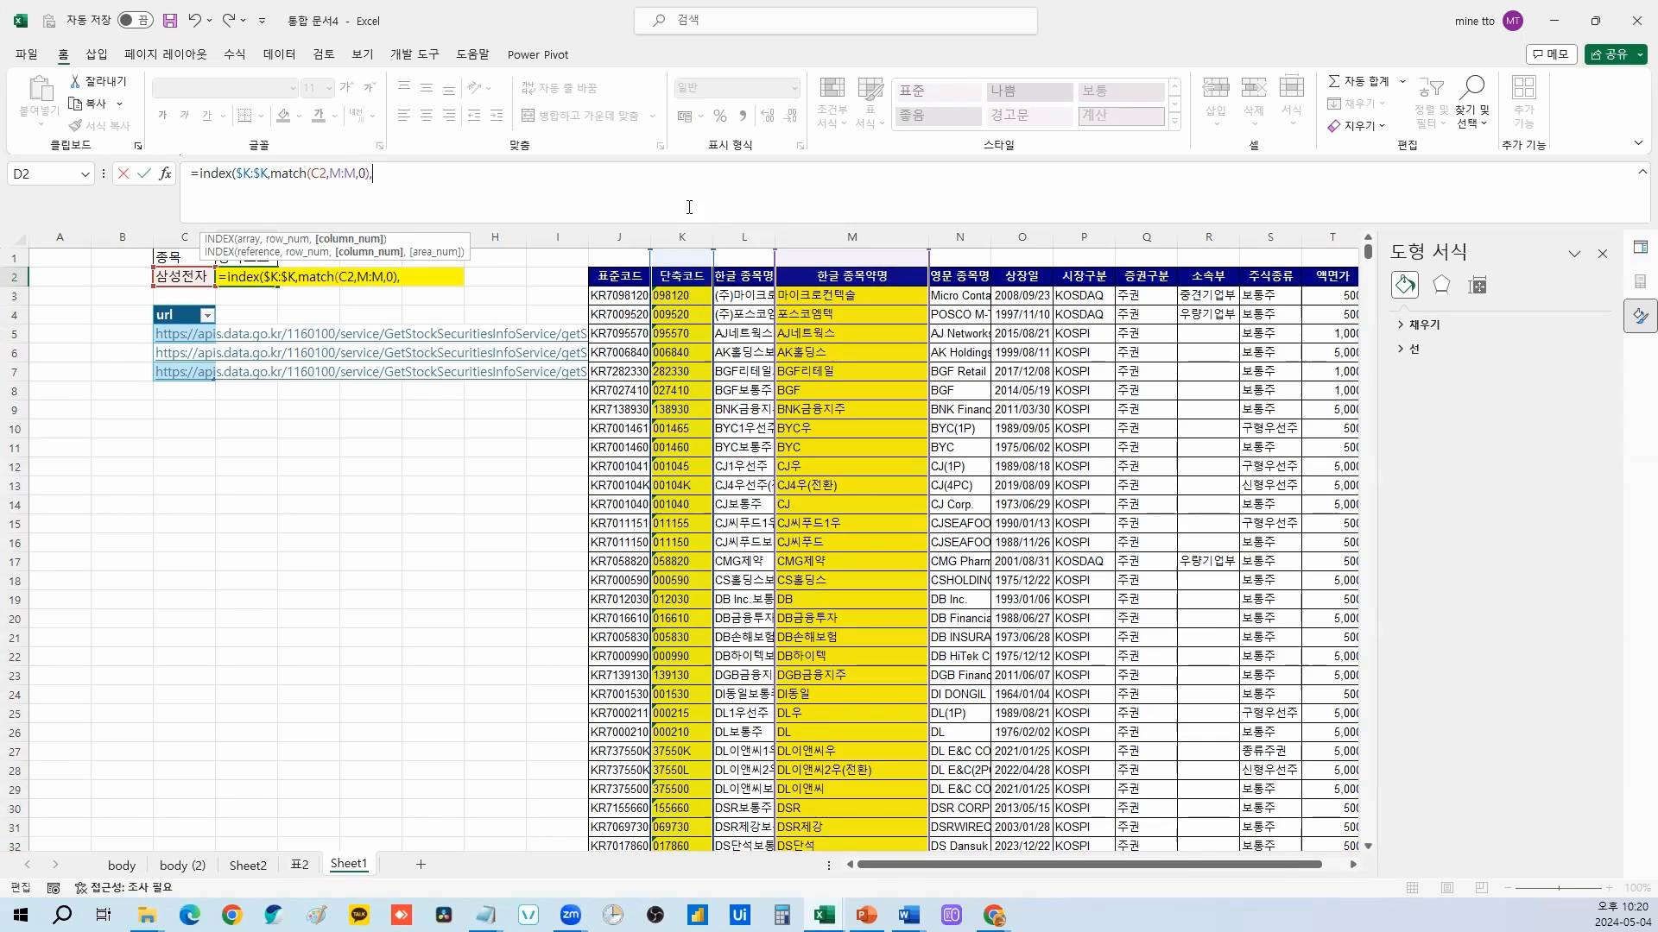
pyautogui.write('1)')
pyautogui.press('Return')
# Step: Enter =XLOOKUP(C2,M:M,K:K,) in F2 and compare it with the INDEX/MATCH formula in D2
pyautogui.press('Up')
pyautogui.press('Right')
pyautogui.press('Right')
pyautogui.write('=xlookup(')
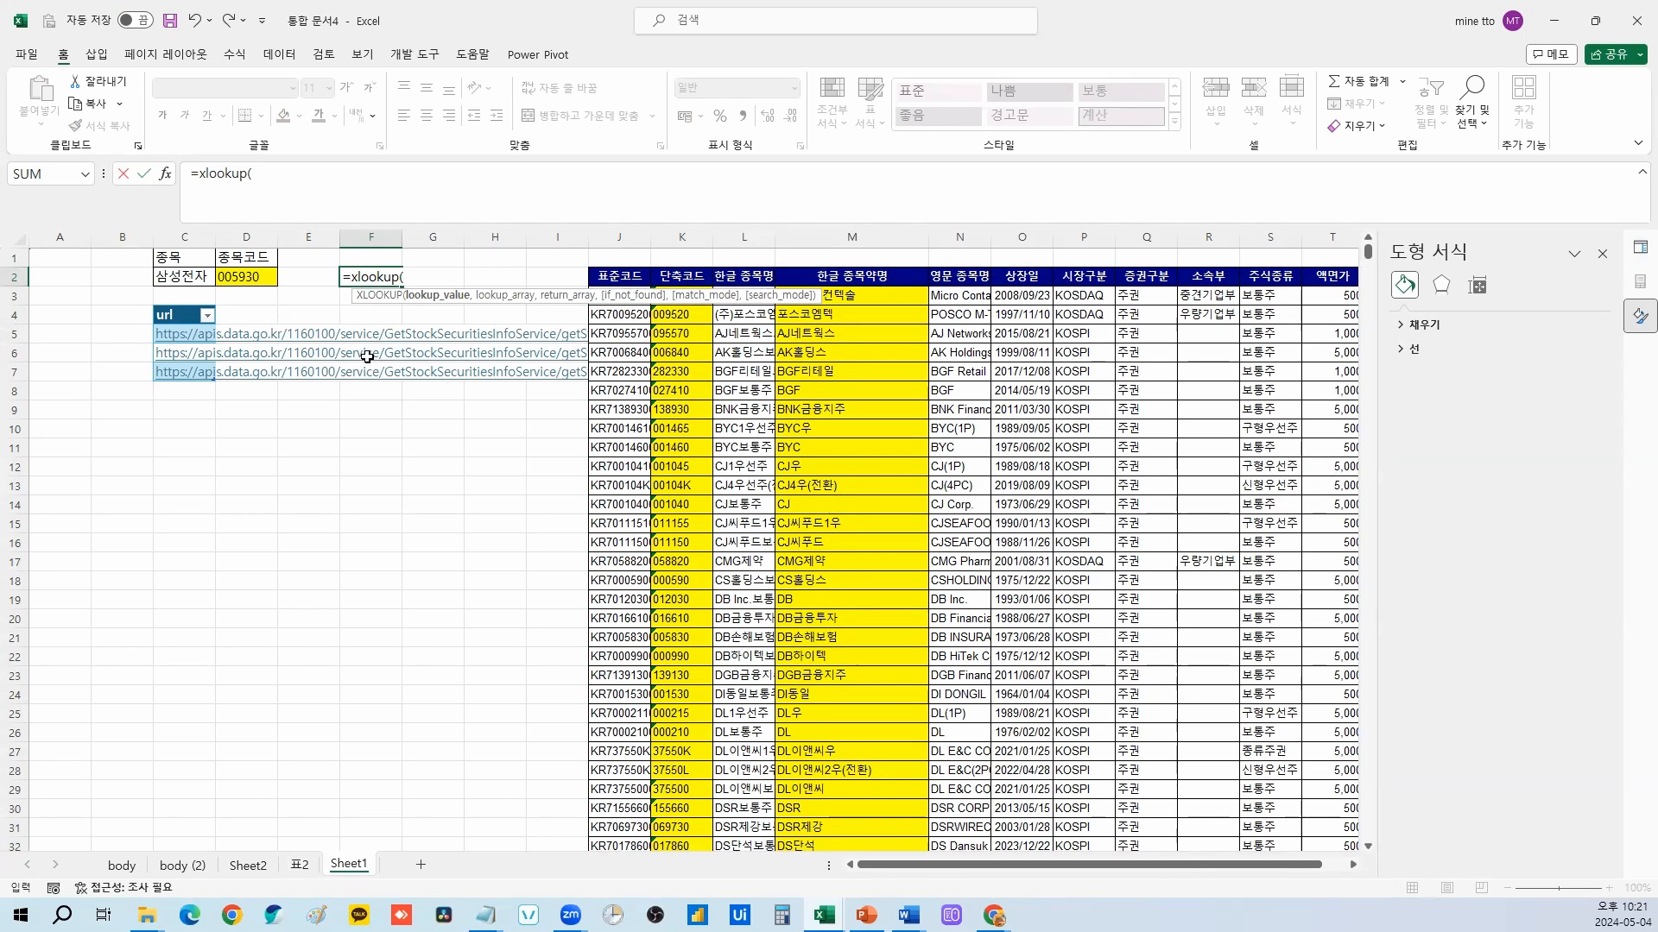
pyautogui.click(178, 277)
pyautogui.write(',')
pyautogui.click(852, 236)
pyautogui.write(',')
pyautogui.click(683, 237)
pyautogui.write(',')
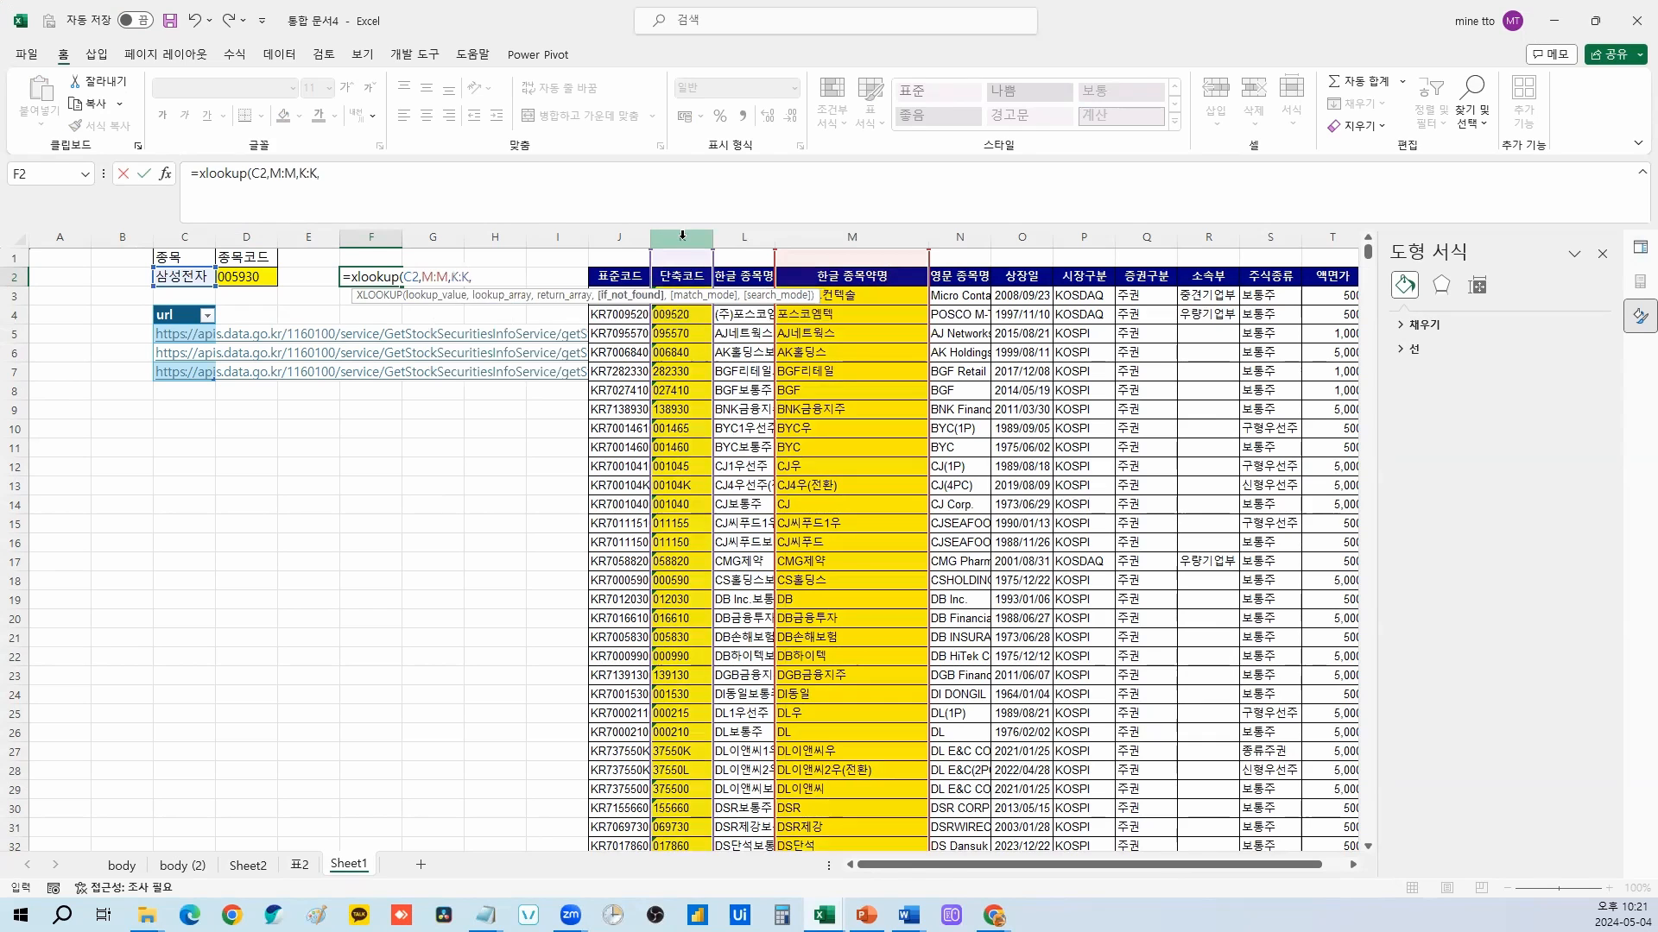
pyautogui.press('BackSpace')
pyautogui.press('Return')
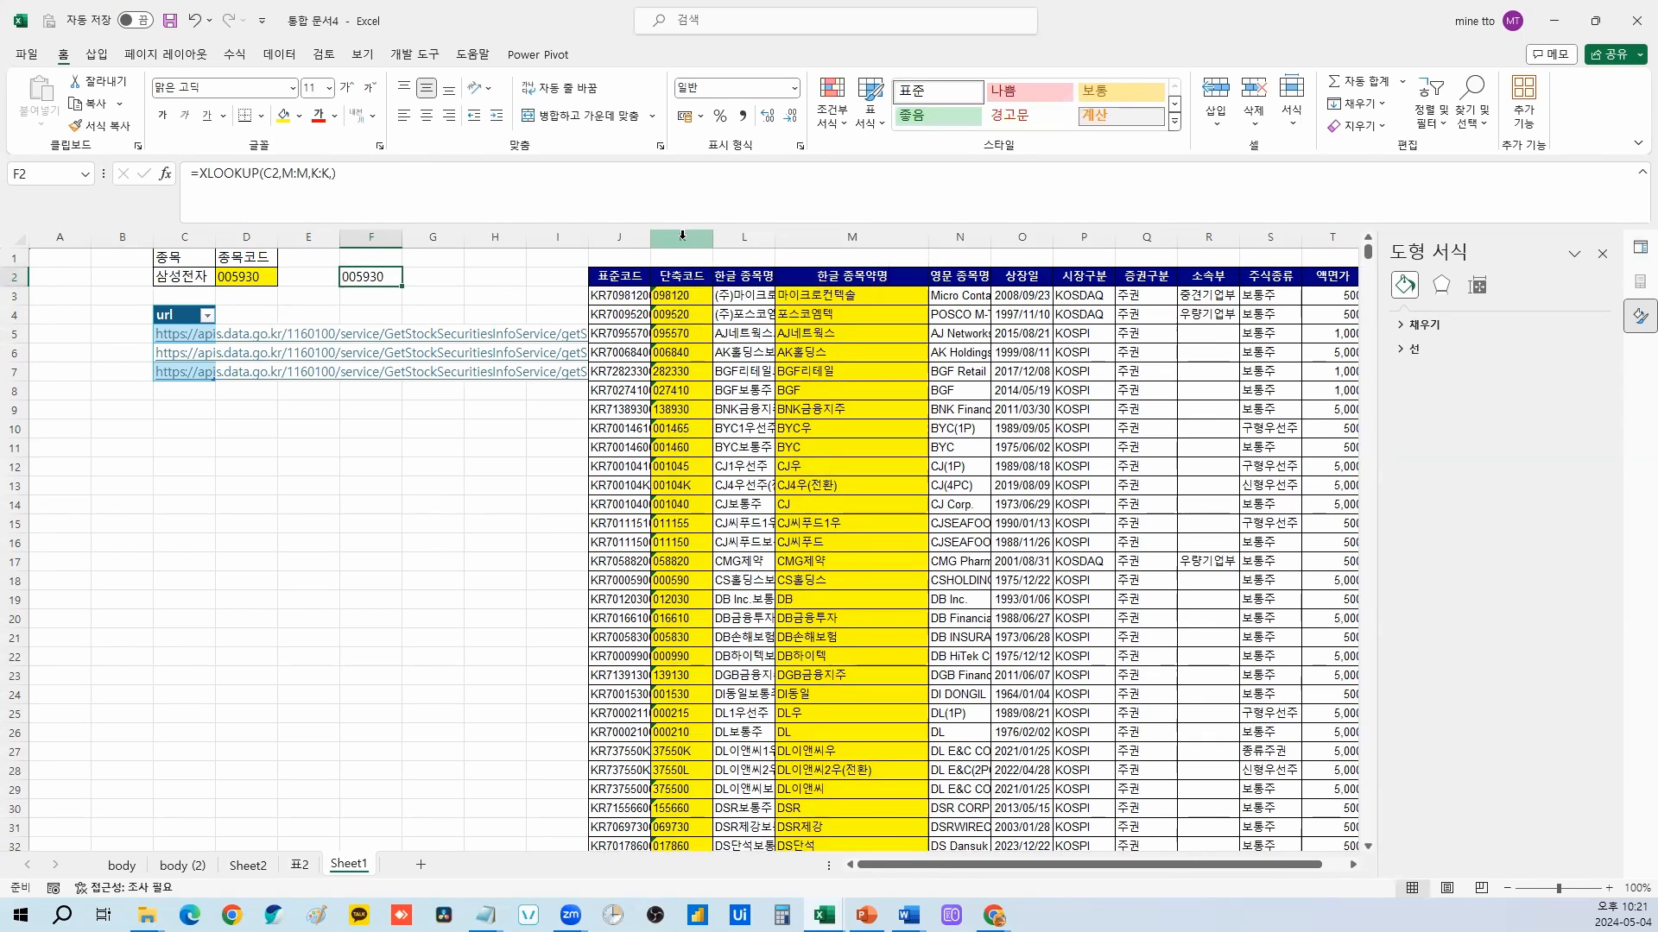
pyautogui.click(237, 181)
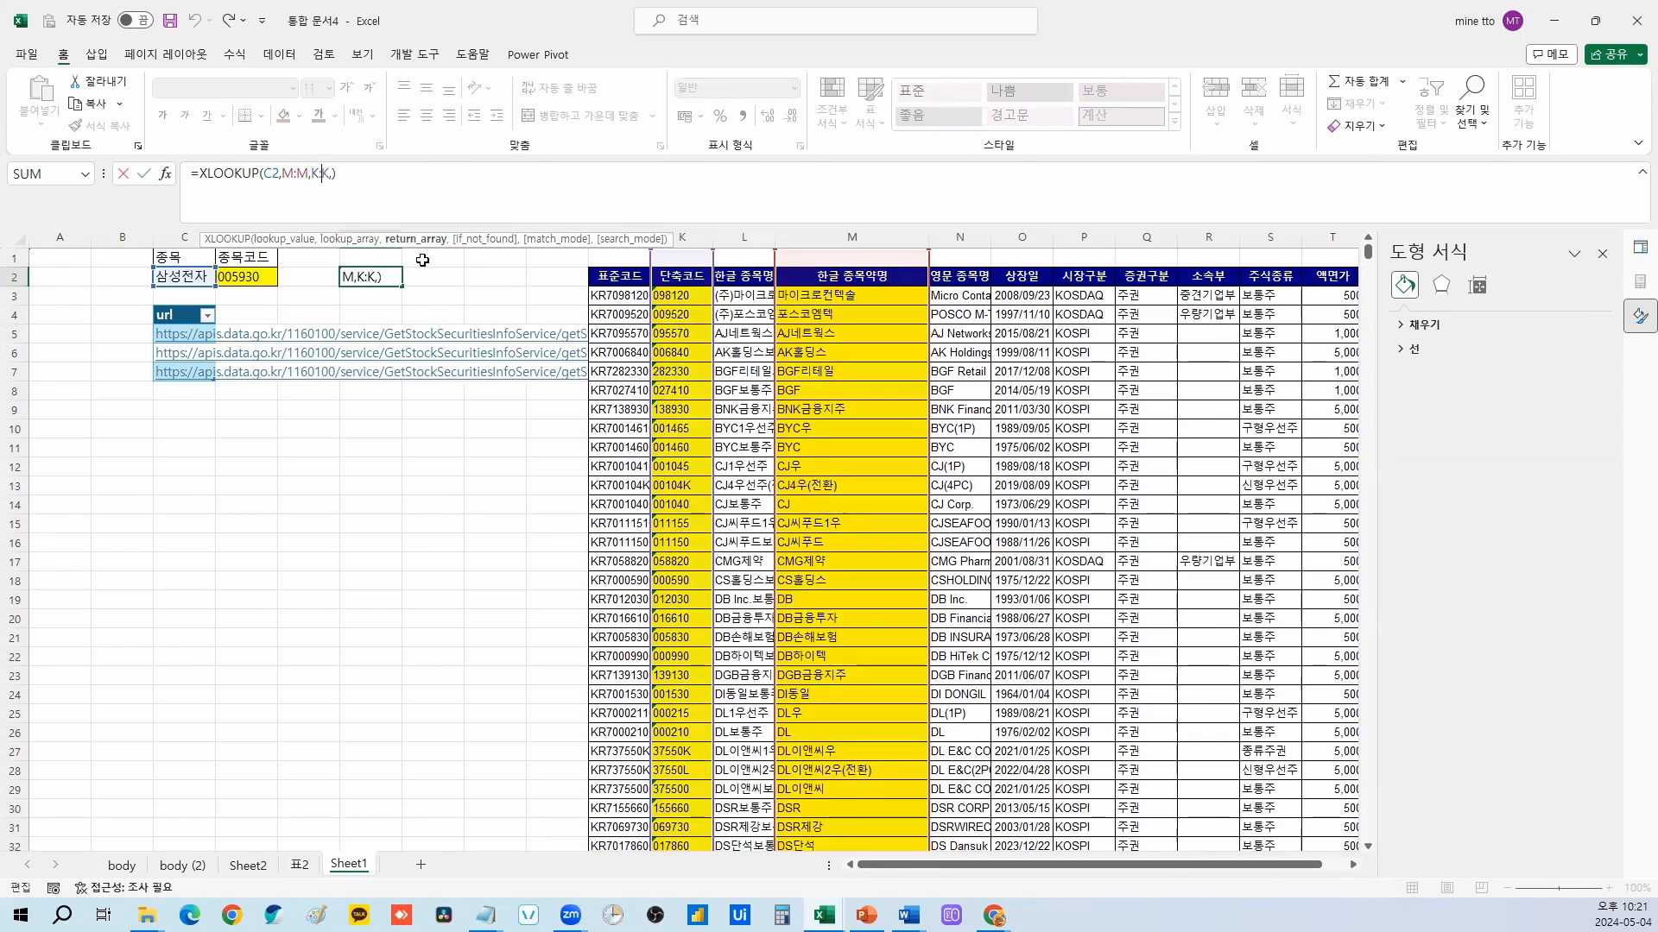
pyautogui.press('Escape')
pyautogui.click(240, 279)
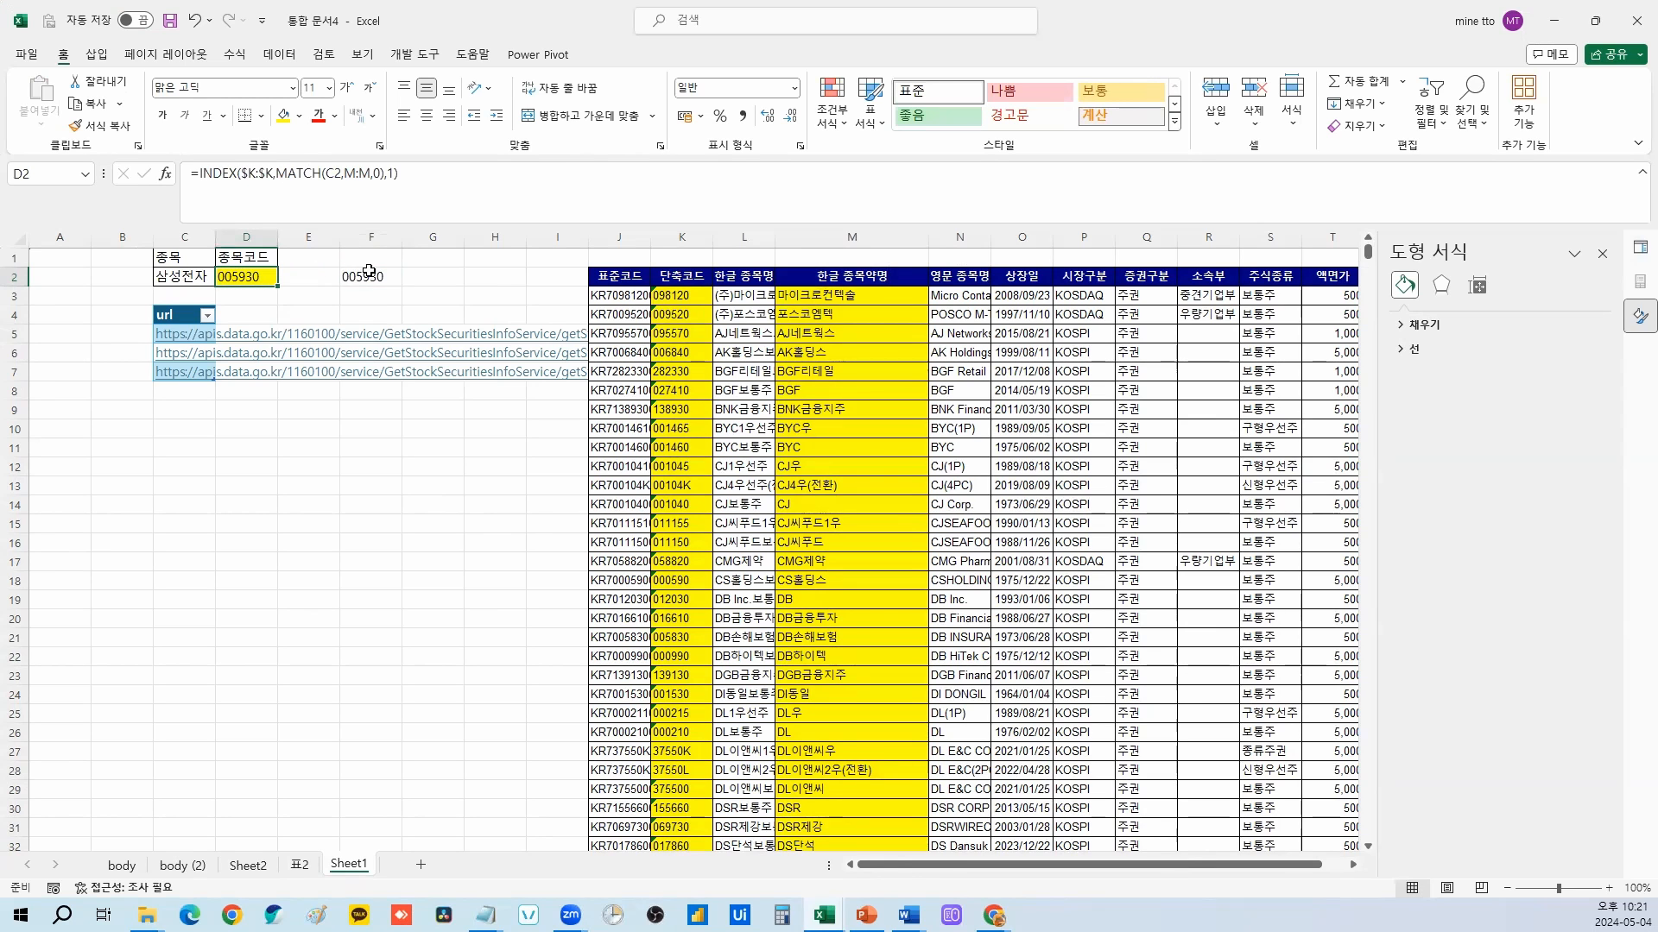
pyautogui.click(238, 181)
pyautogui.press('Escape')
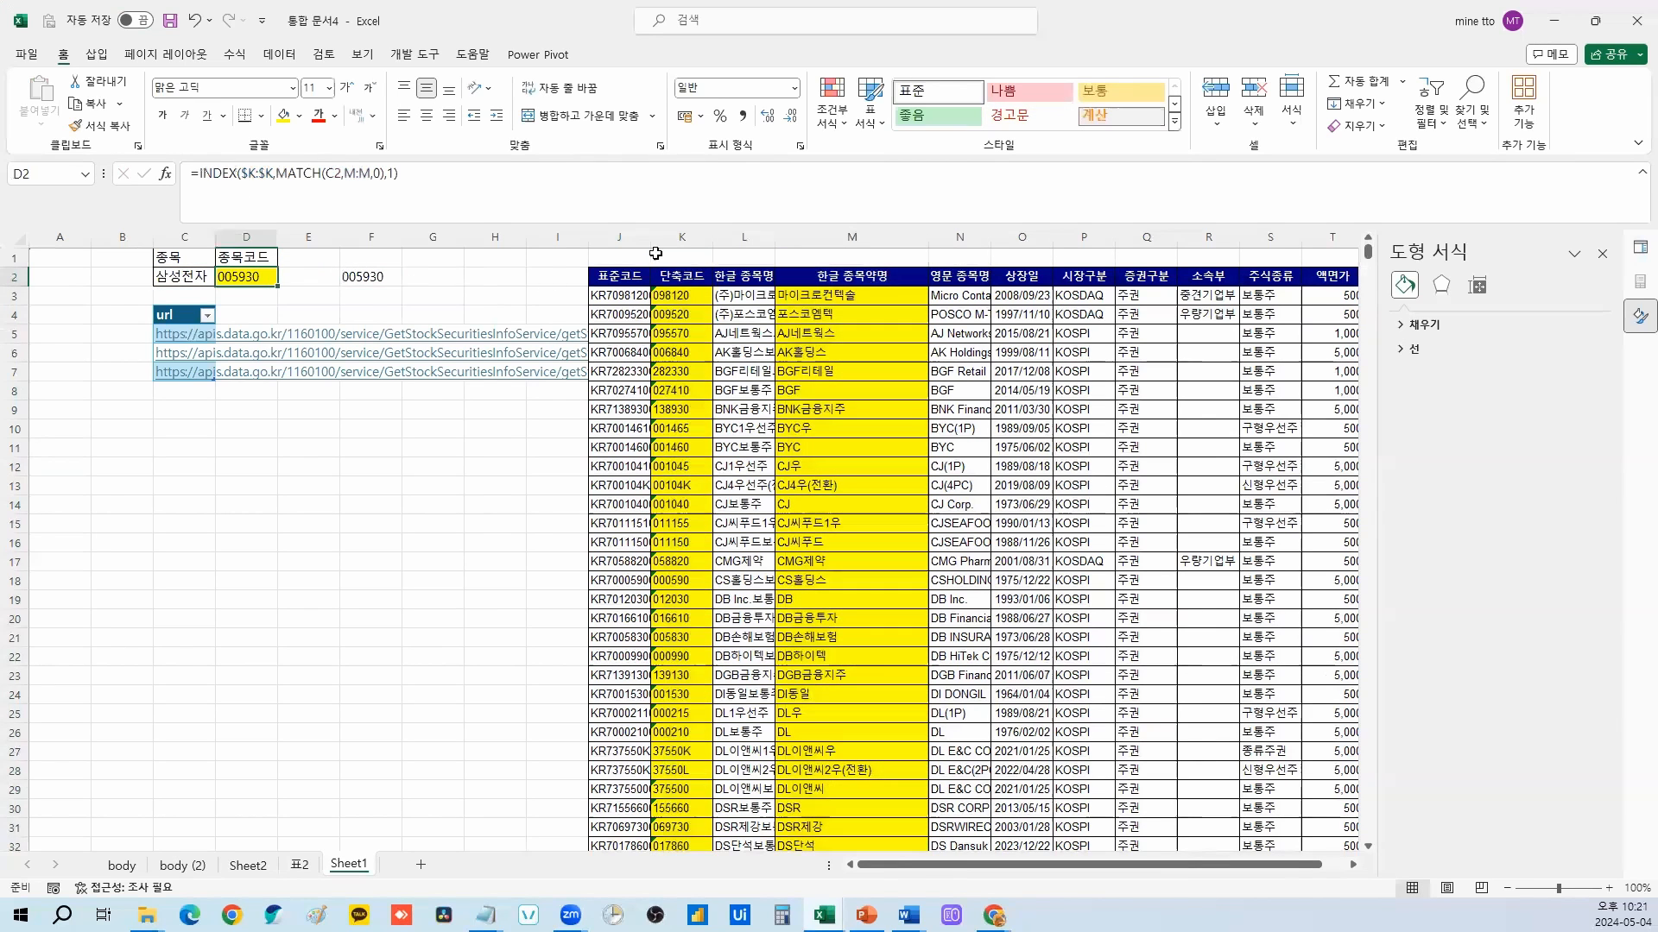
# Step: Cut the 단축코드 column K and insert it between the 한글 종목약명 column and column N
pyautogui.click(657, 237)
pyautogui.hotkey('ctrl', 'x')
pyautogui.rightClick(950, 238)
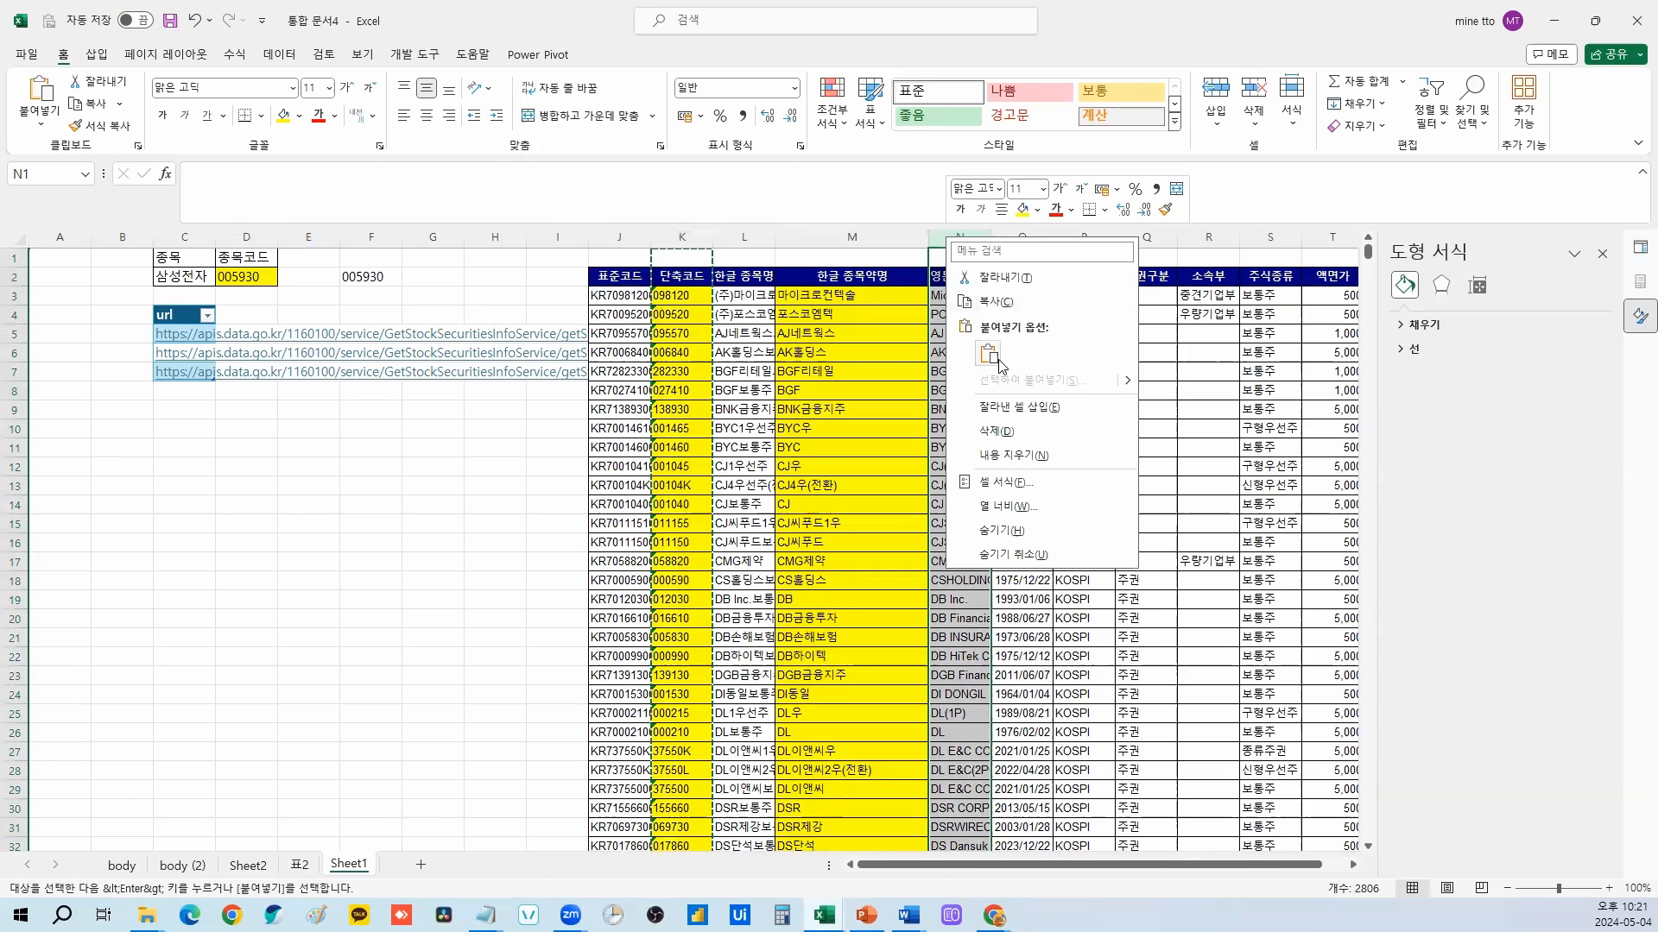
pyautogui.click(1019, 407)
# Step: Enter =VLOOKUP(C2,$L:$M,2,0) in G2 to look up the stock code by name
pyautogui.click(418, 276)
pyautogui.write('=vlookup(')
pyautogui.click(190, 276)
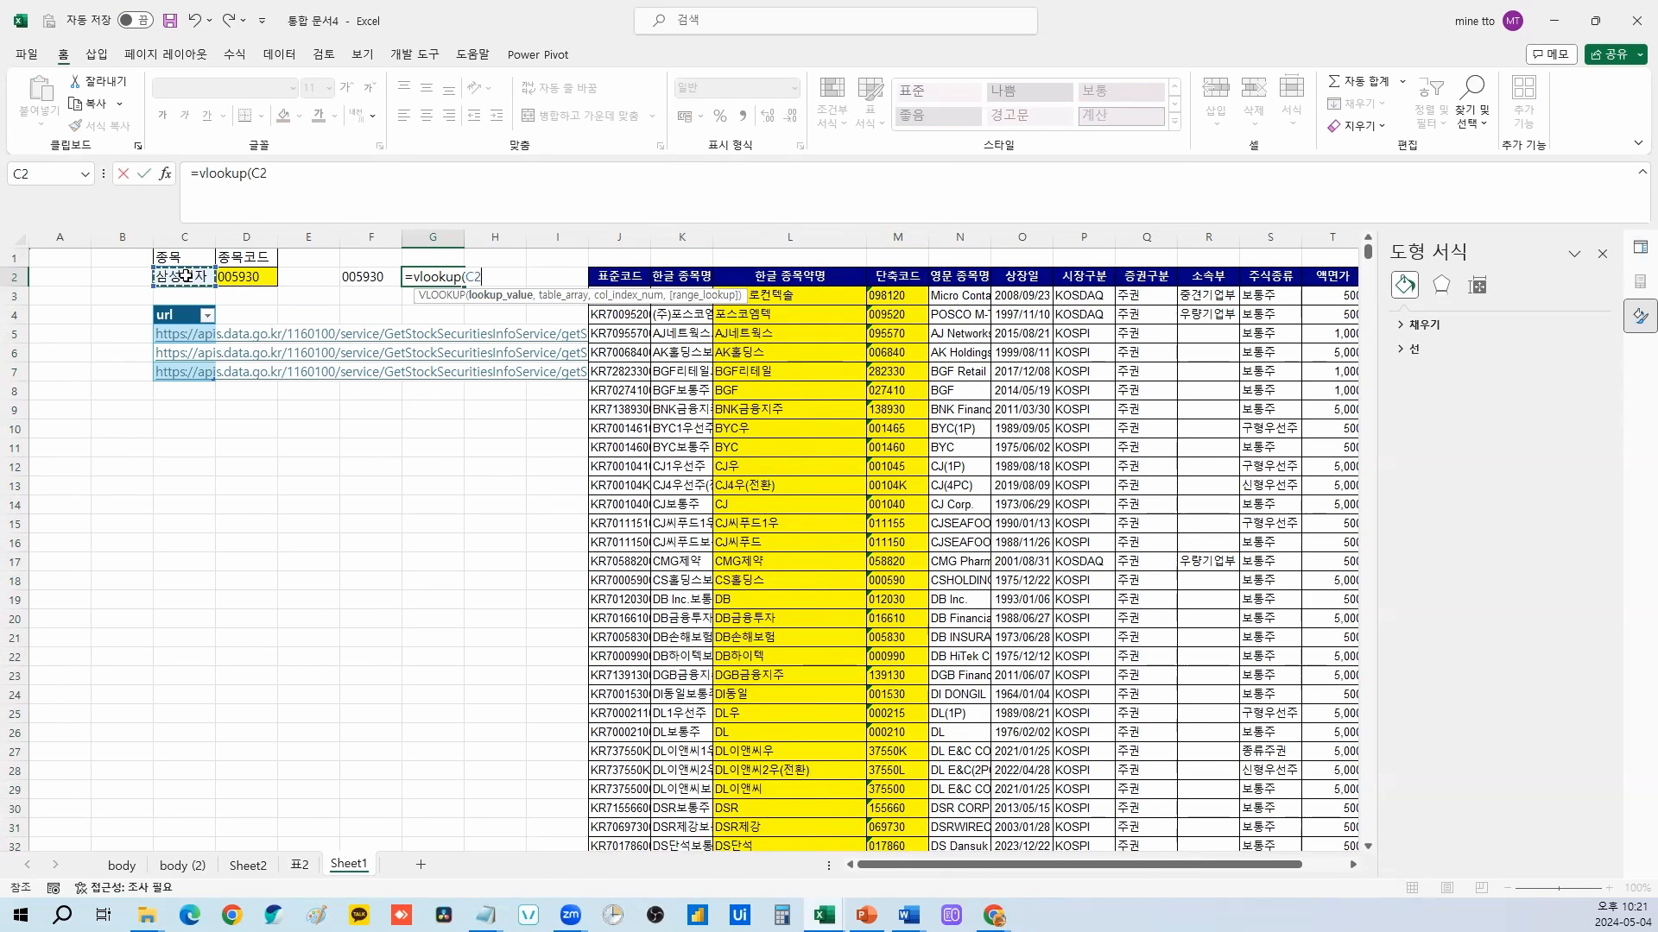
pyautogui.write(',')
pyautogui.moveTo(790, 237); pyautogui.dragTo(881, 239)
pyautogui.press('F4')
pyautogui.write(',2,0')
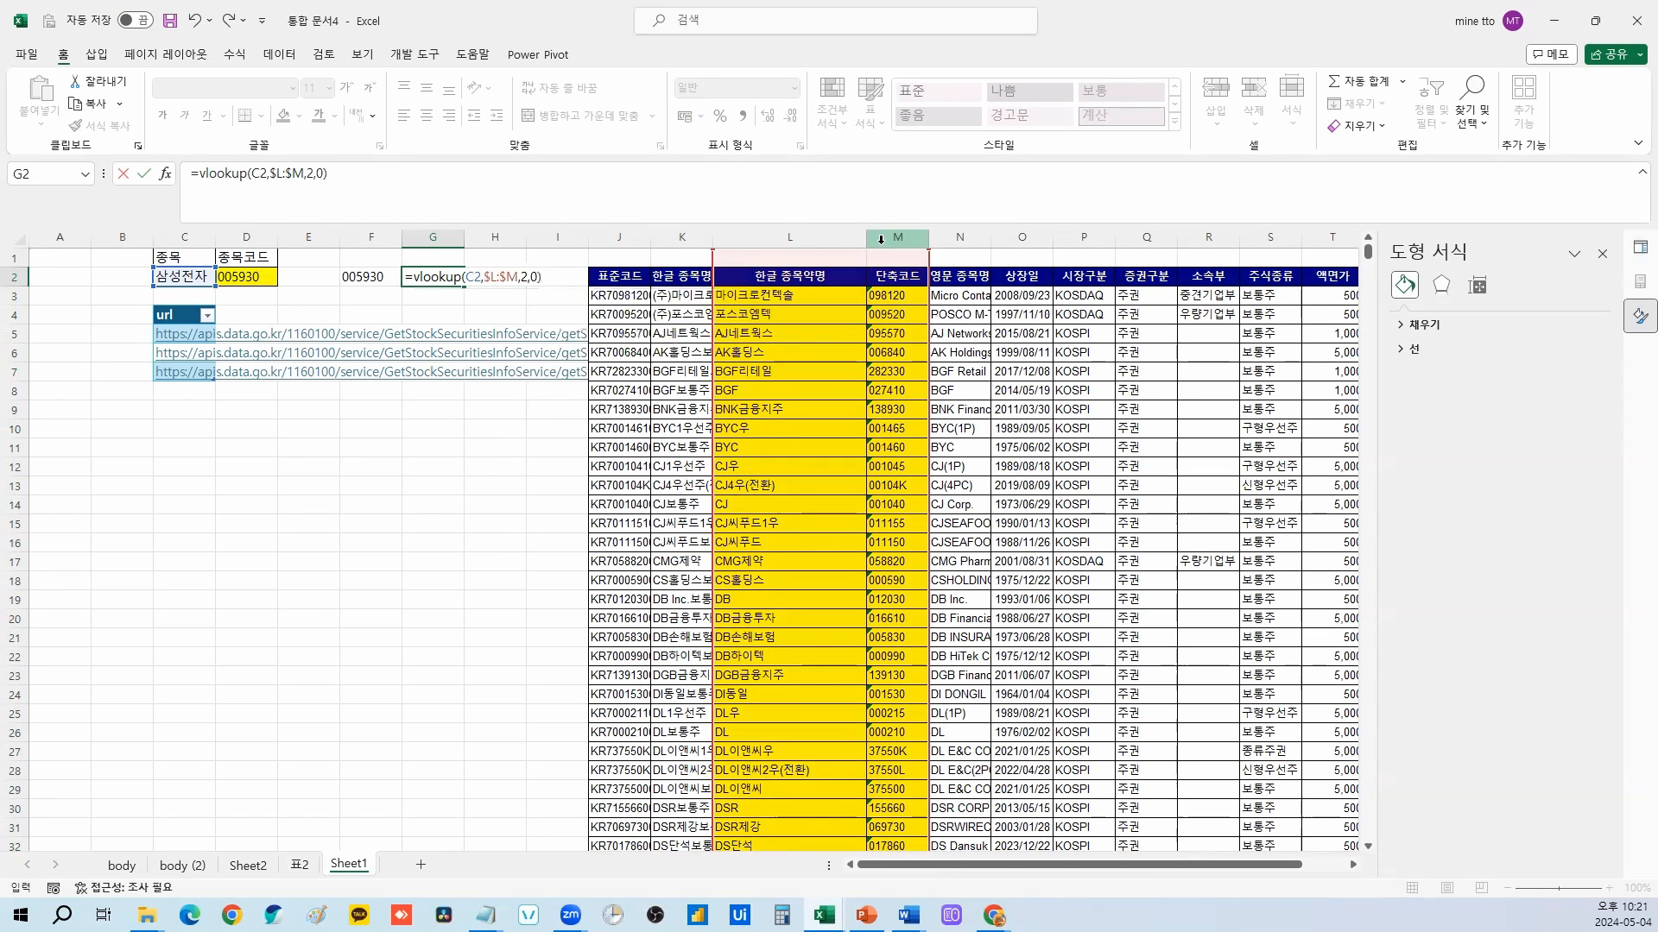
pyautogui.hotkey('ctrl', 'Return')
# Step: Start turning the URL in C5 into a formula by putting an equals sign and an opening quotation mark before it
pyautogui.press('Left')
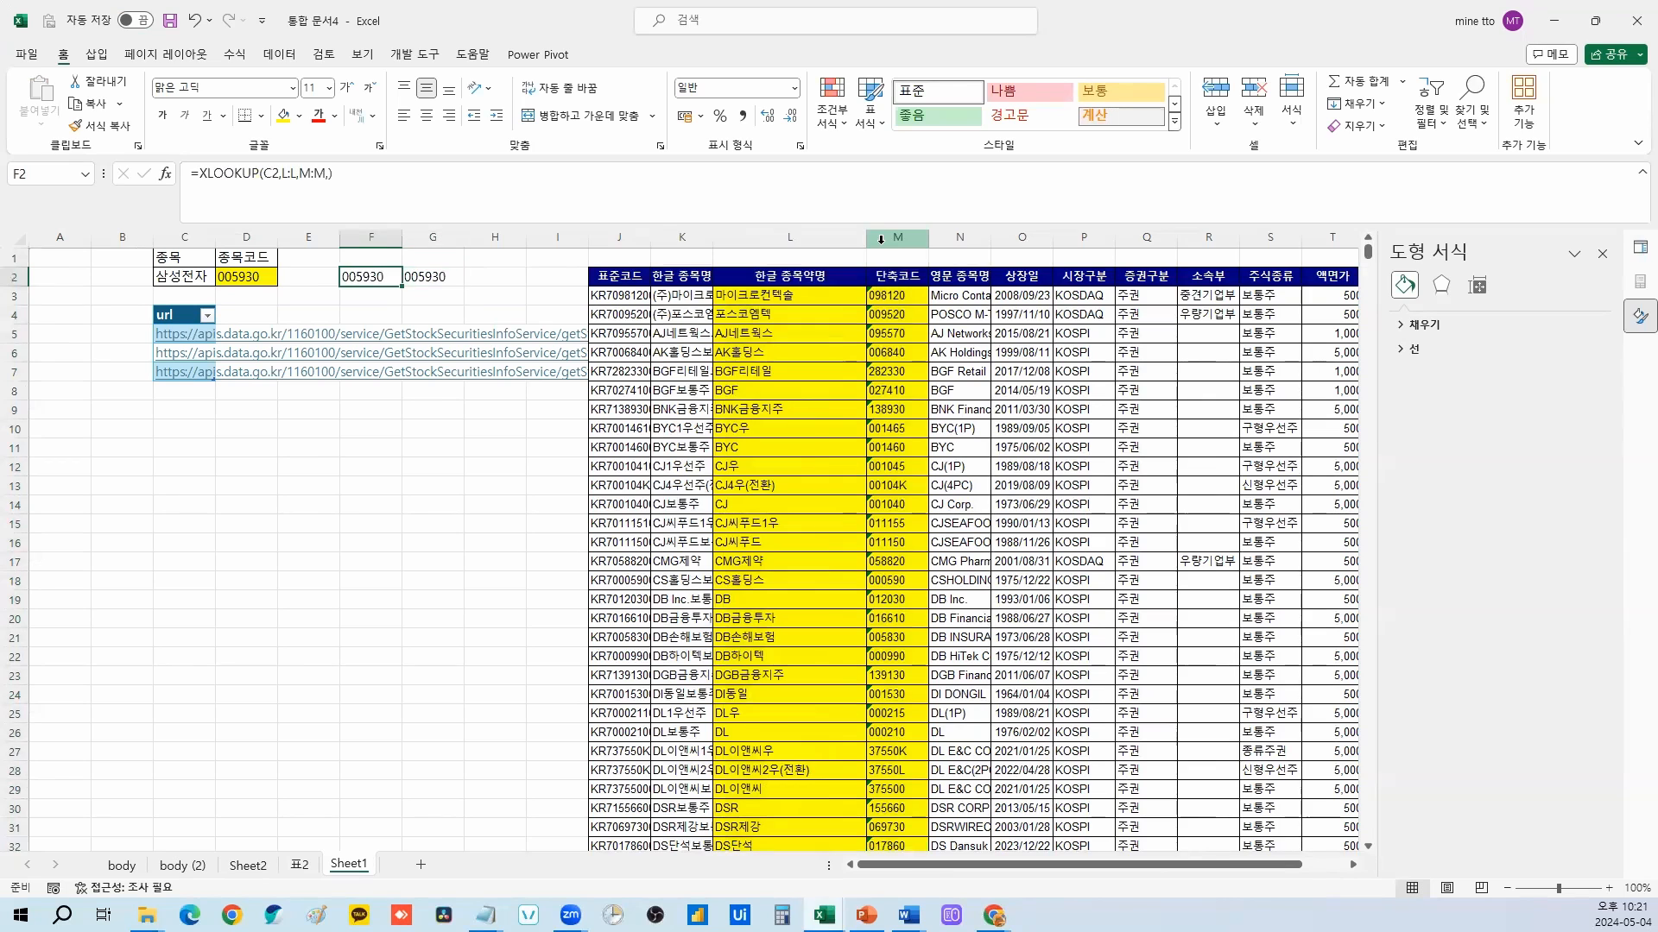
pyautogui.press('Left')
pyautogui.press('Left')
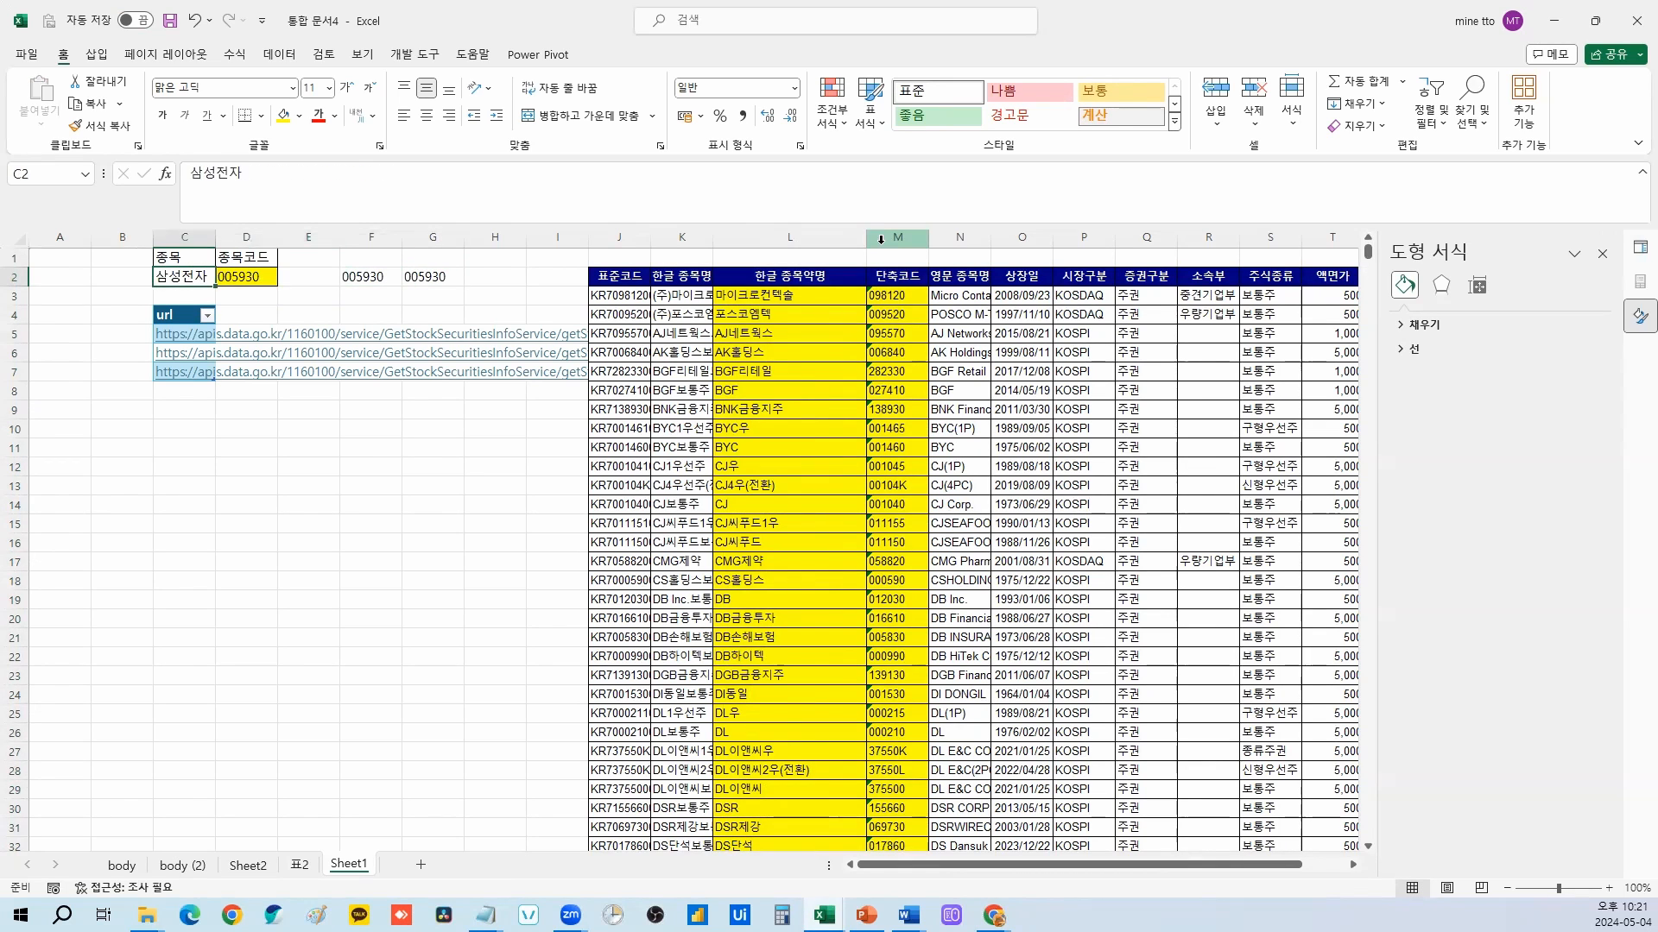
pyautogui.press('Left')
pyautogui.press('Down')
pyautogui.press('Down')
pyautogui.press('Down')
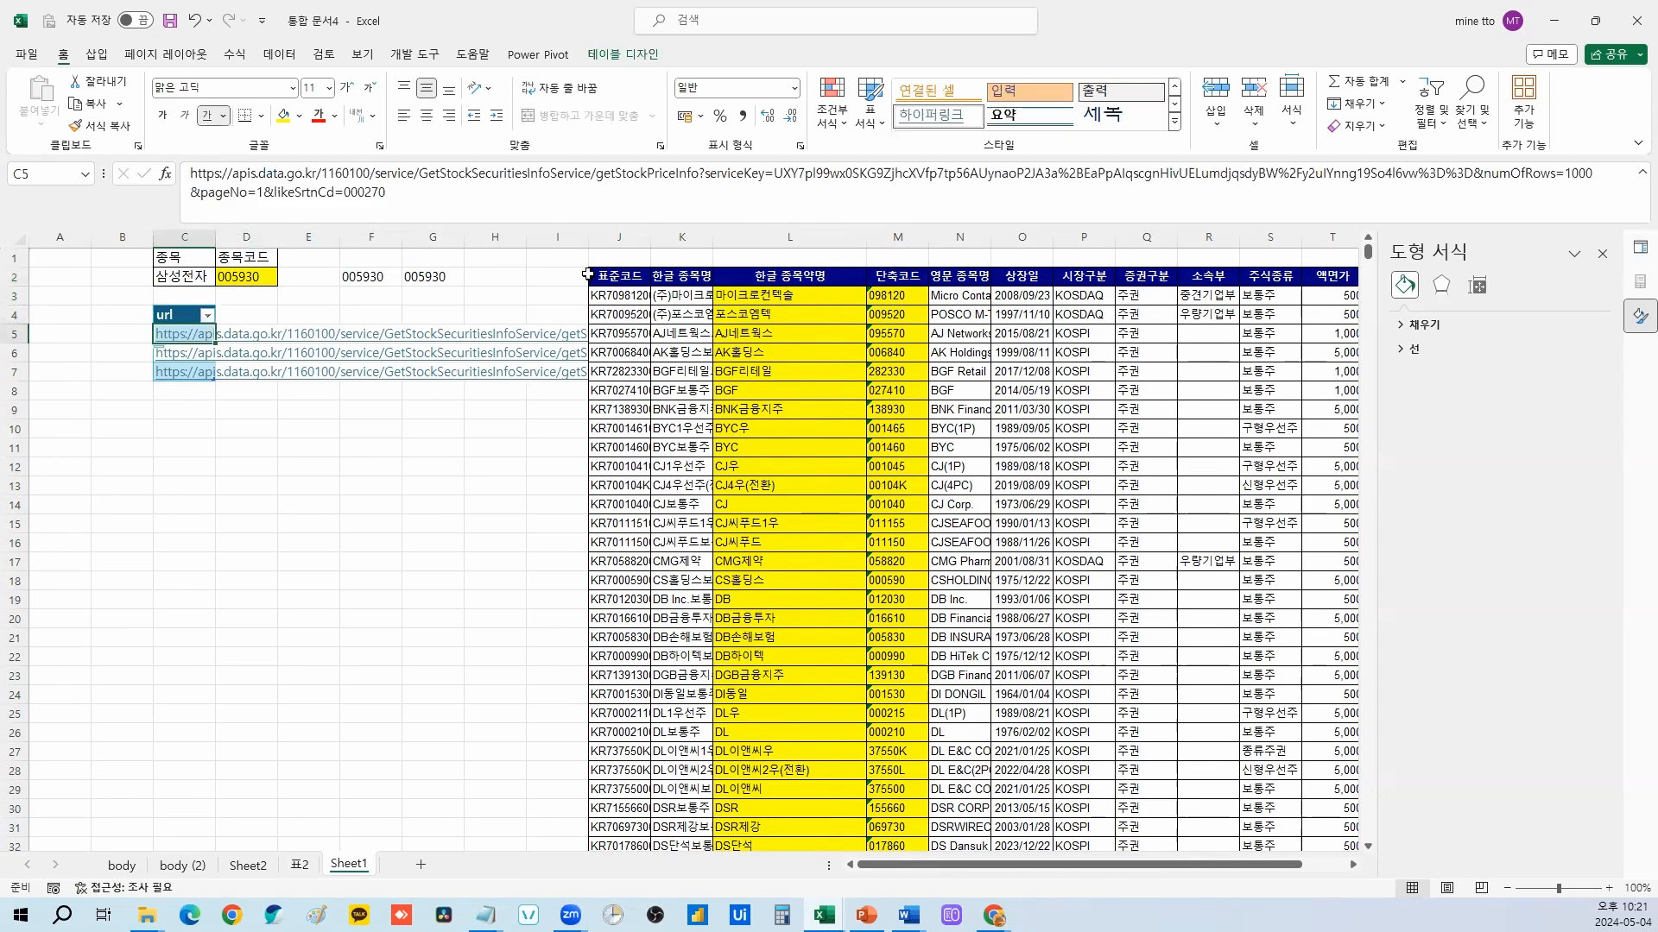
pyautogui.click(186, 175)
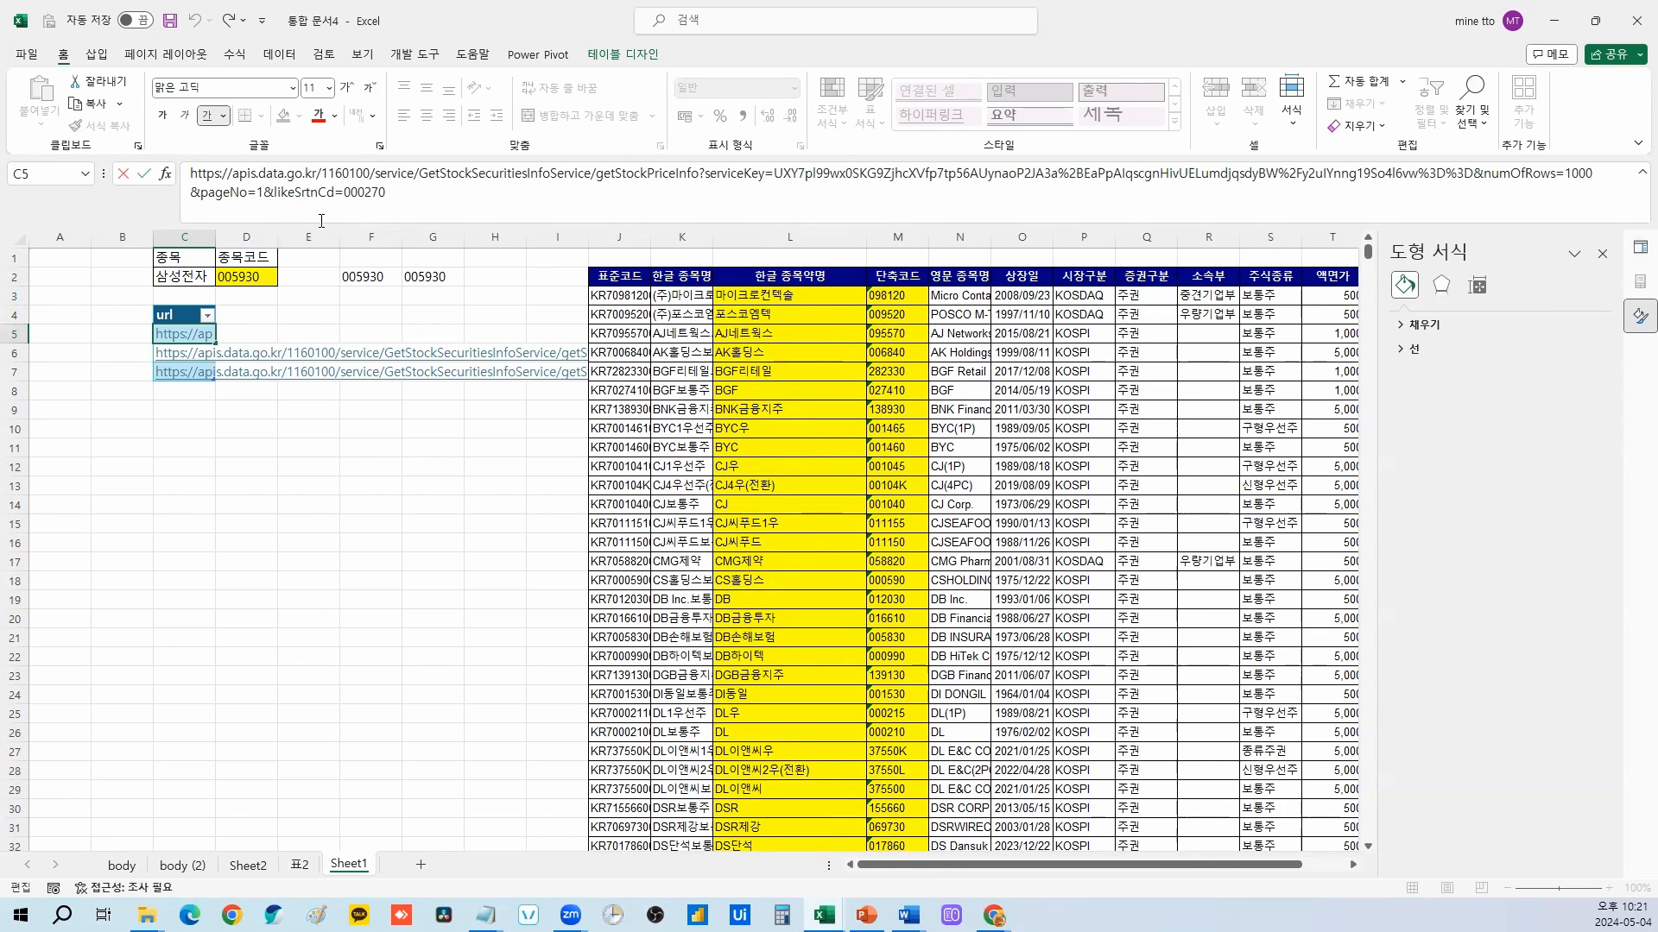
pyautogui.write('=')
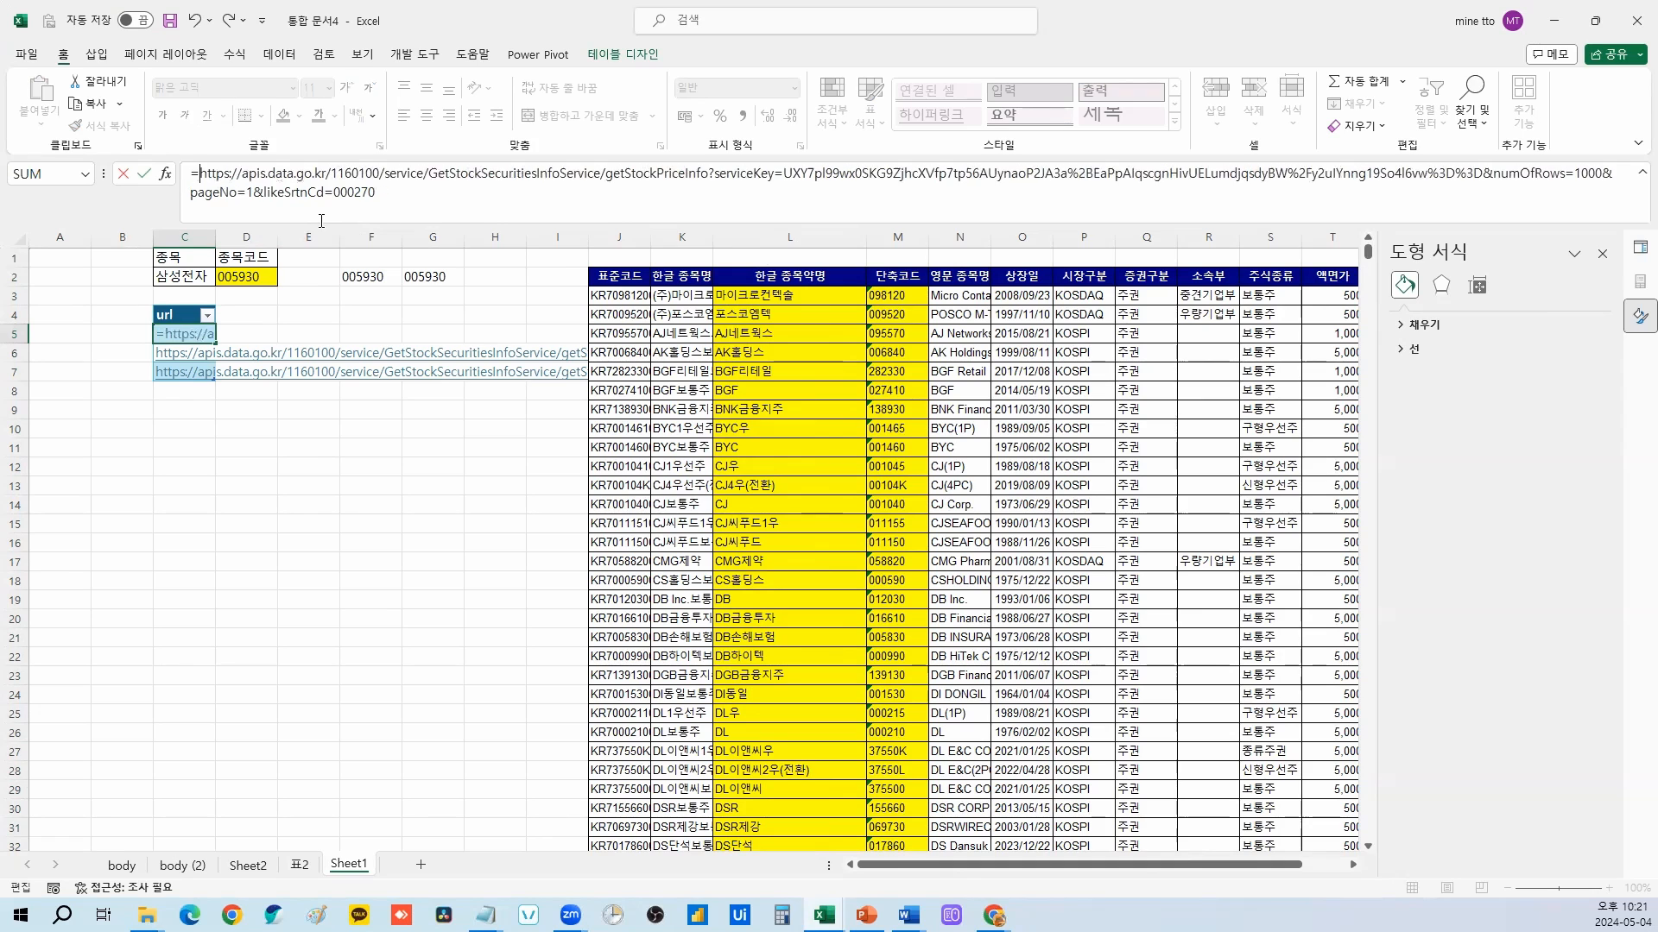
pyautogui.write('"')
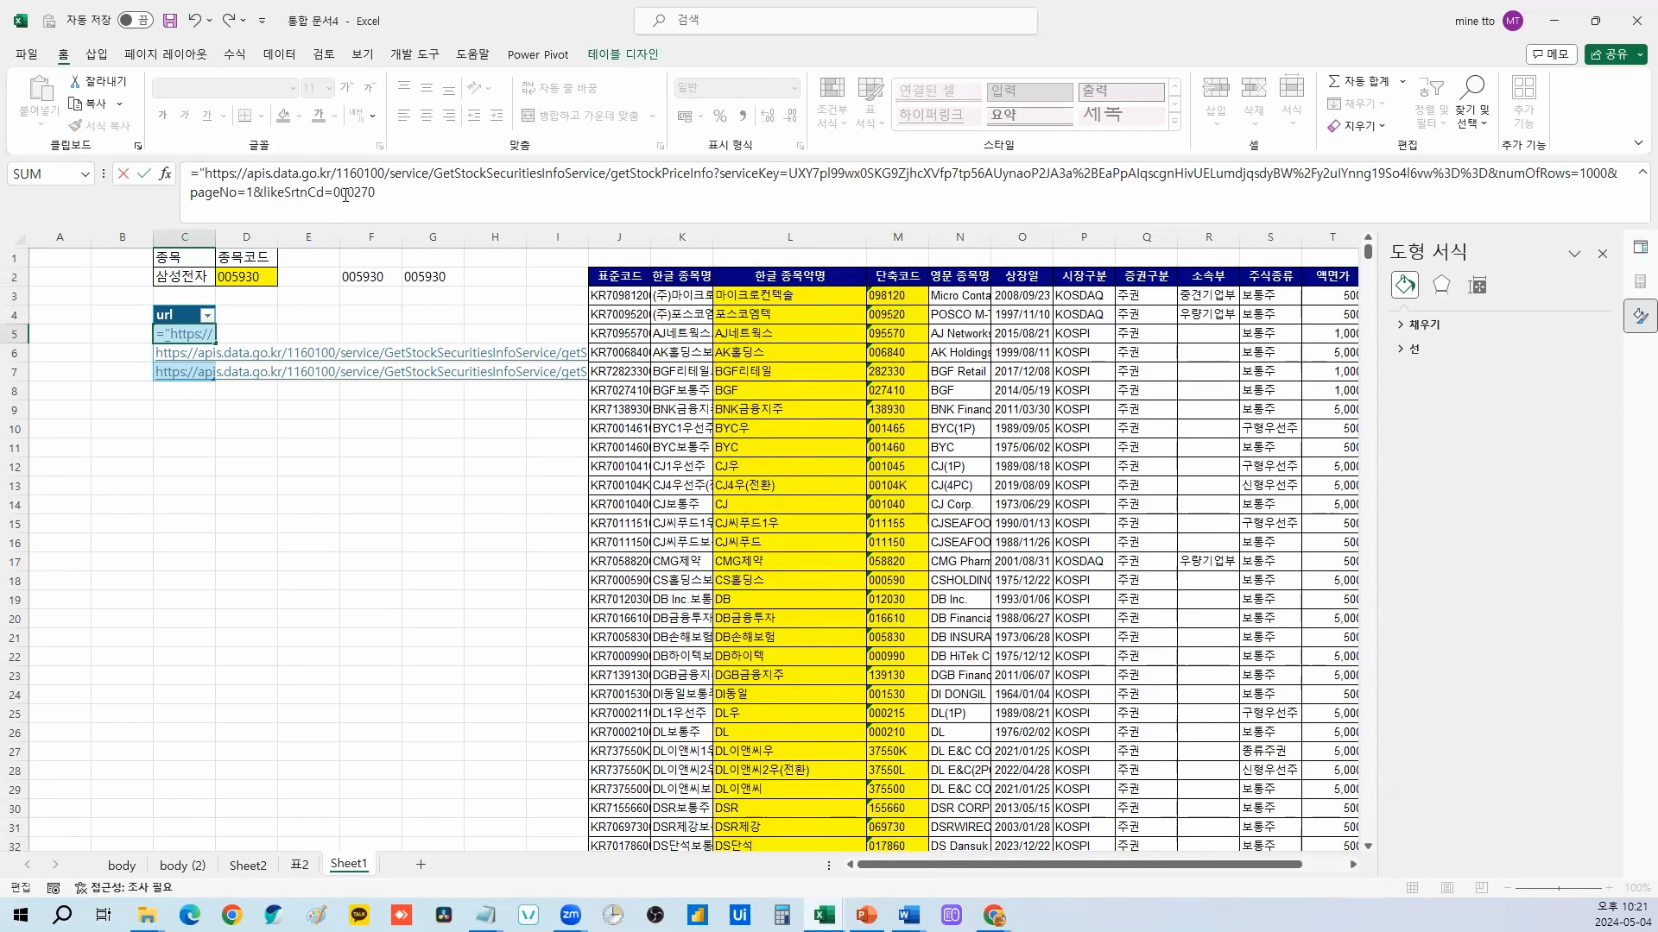
# Step: Replace the fixed stock code after likeSrtnCd= in the C5 formula with "&$D$2
pyautogui.click(332, 194)
pyautogui.click(200, 172)
pyautogui.press('BackSpace')
pyautogui.write('&')
pyautogui.press('Delete')
pyautogui.press('Delete')
pyautogui.press('Delete')
pyautogui.press('Delete')
pyautogui.click(245, 276)
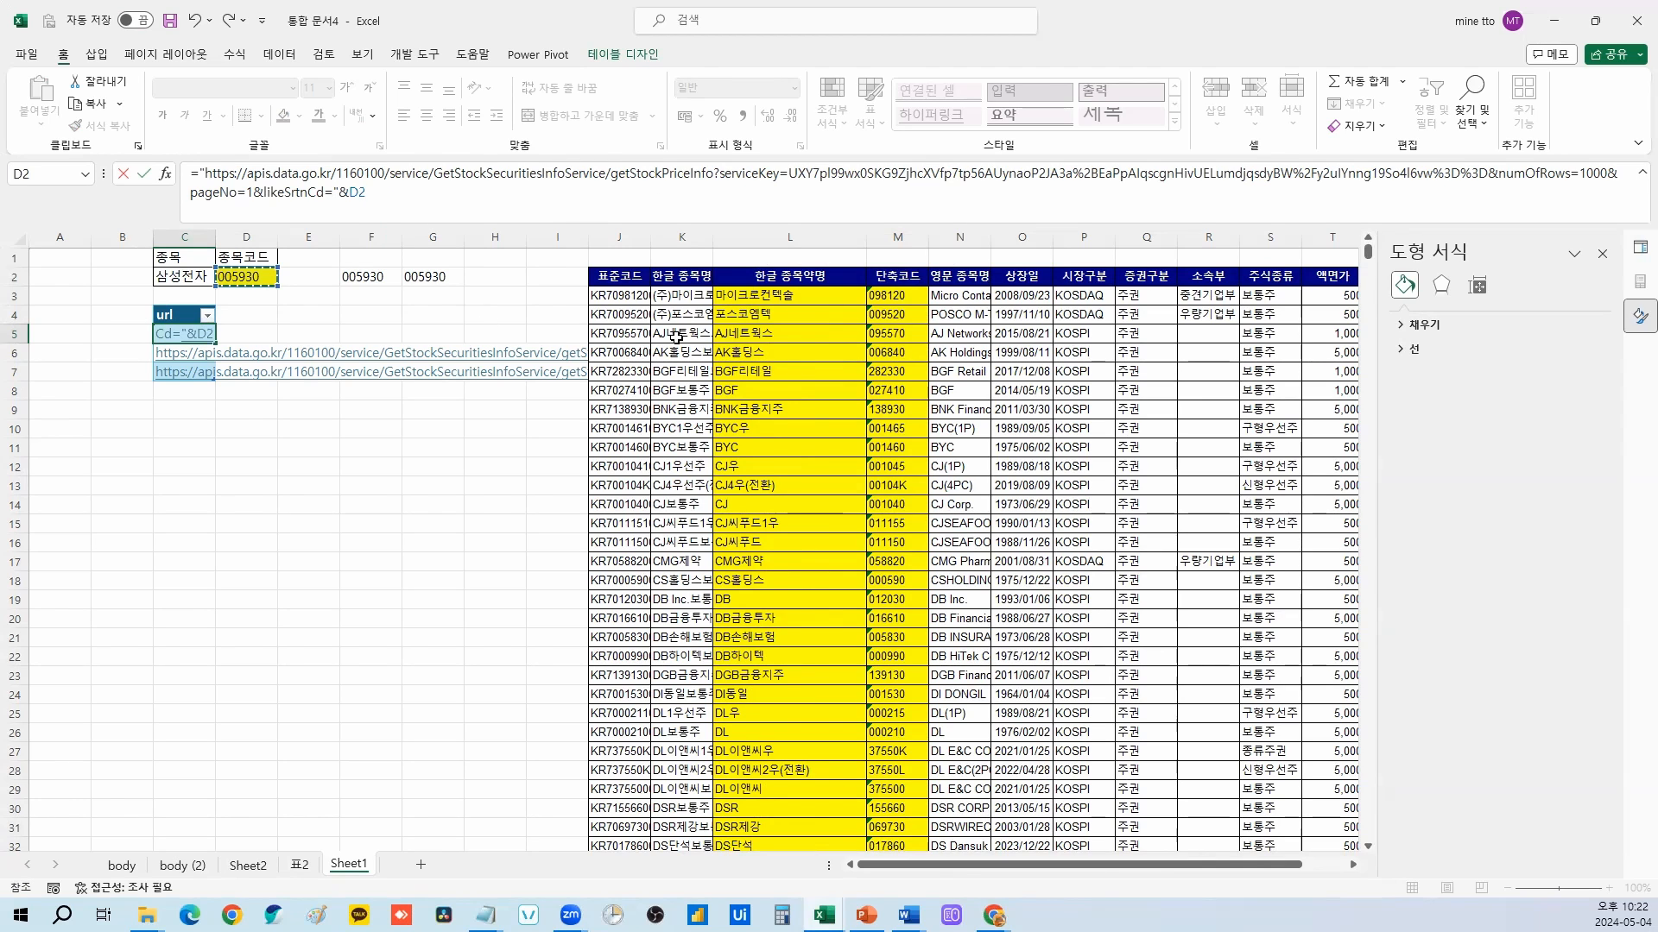
pyautogui.press('F4')
pyautogui.hotkey('ctrl', 'Return')
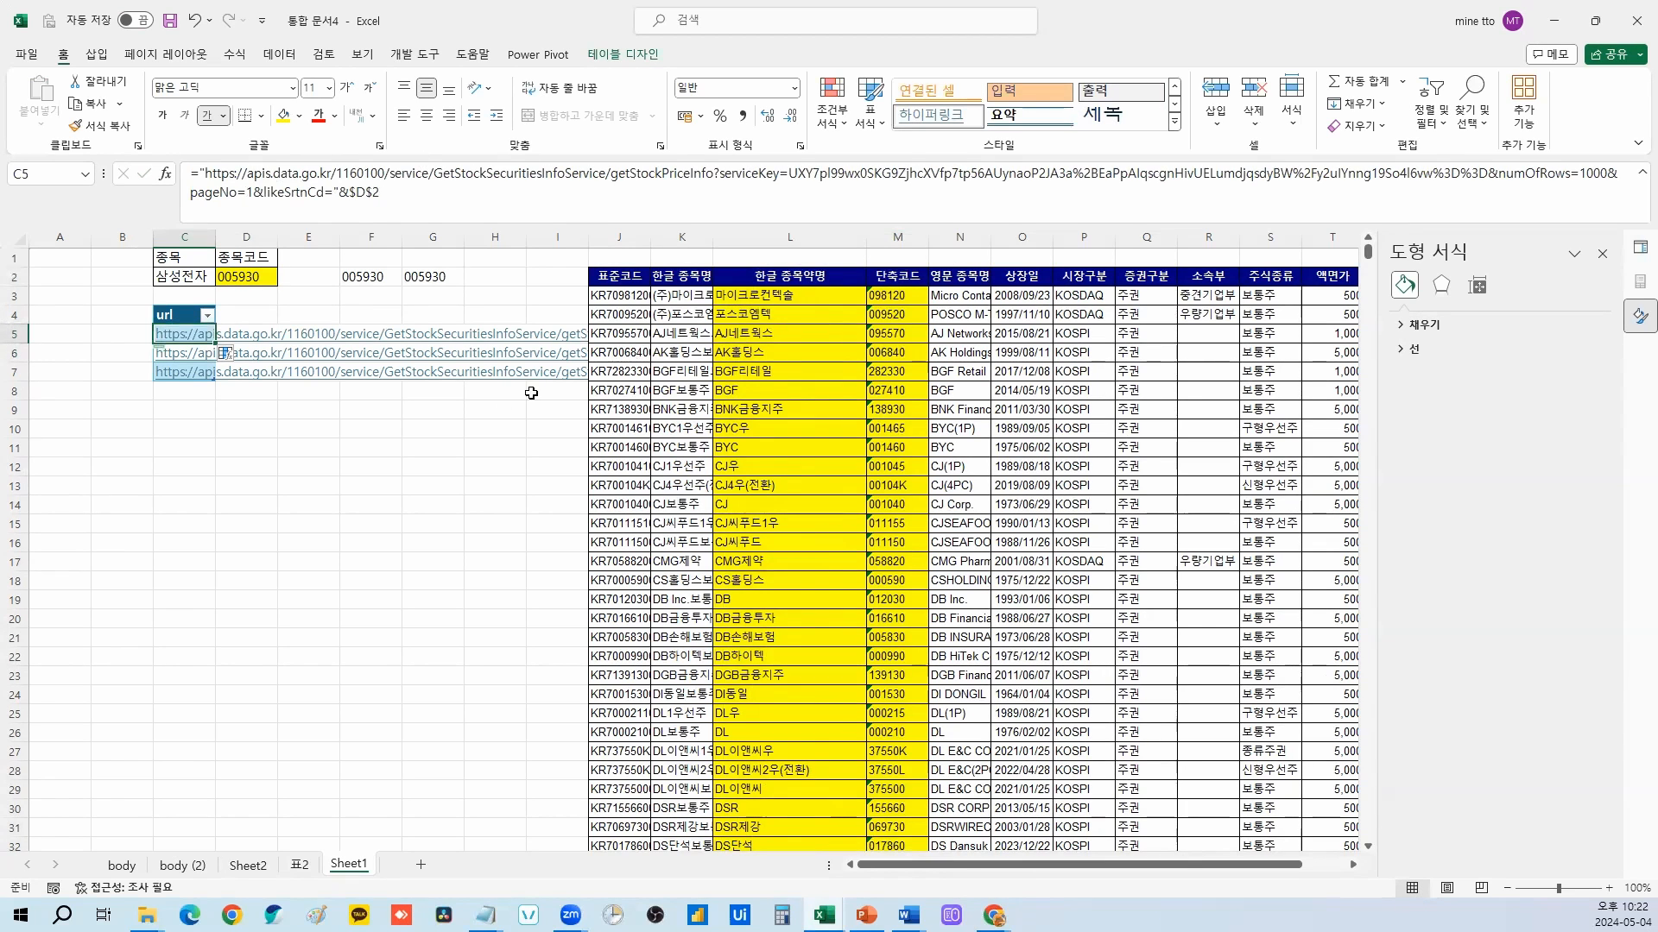
# Step: Fill the C5 URL formula down to C7 and check the $D$2 reference in the filled cells
pyautogui.moveTo(216, 342); pyautogui.dragTo(212, 382)
pyautogui.press('Up')
pyautogui.press('Down')
pyautogui.press('Down')
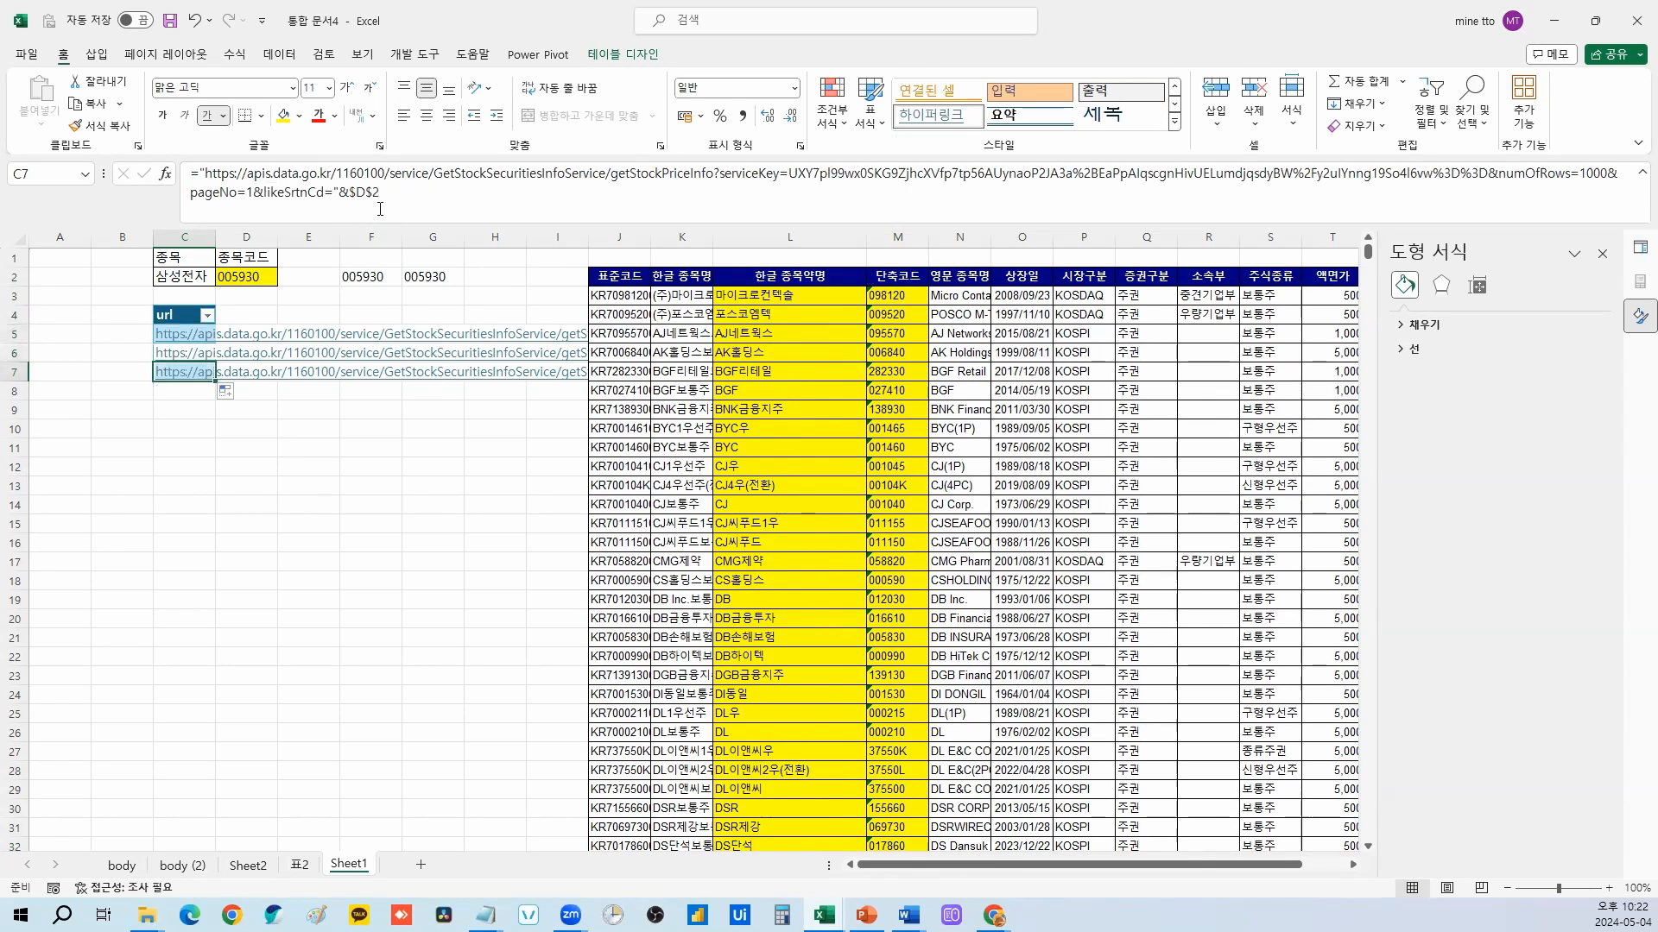
pyautogui.moveTo(380, 191); pyautogui.dragTo(349, 192)
pyautogui.press('Return')
# Step: Copy the URL in C7, including its API service key, into the Word document 문서1 and check its pageNo value
pyautogui.hotkey('ctrl', 'c')
pyautogui.moveTo(909, 915)
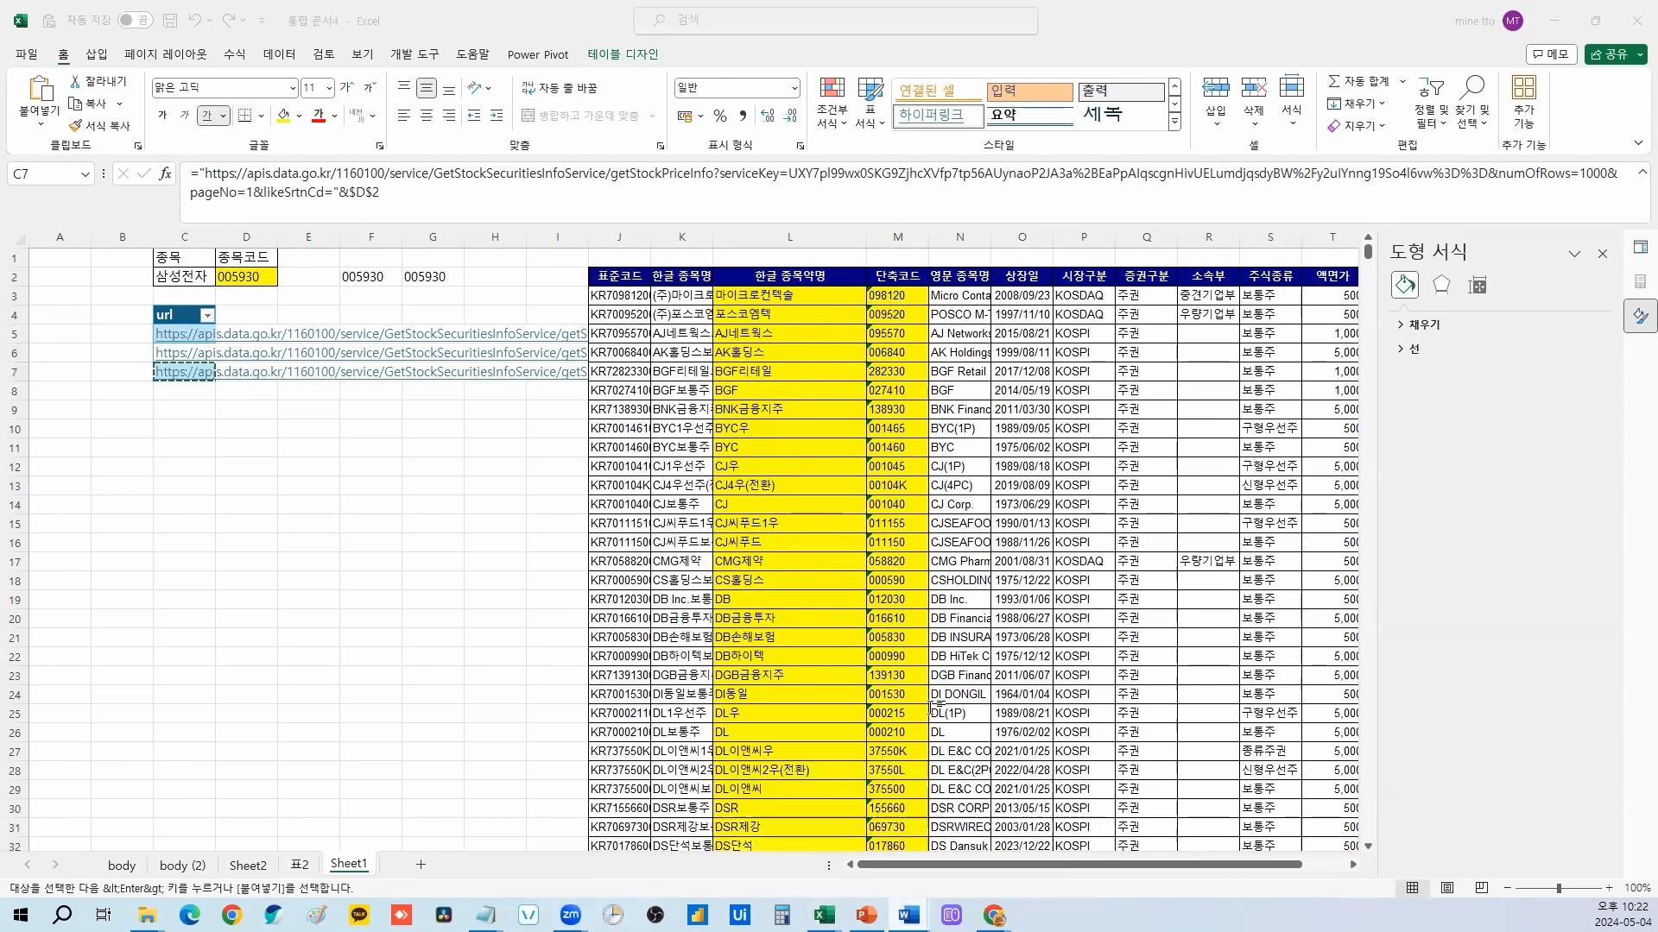
pyautogui.click(1001, 829)
pyautogui.hotkey('ctrl', 'v')
pyautogui.tripleClick(1101, 295)
pyautogui.click(954, 345)
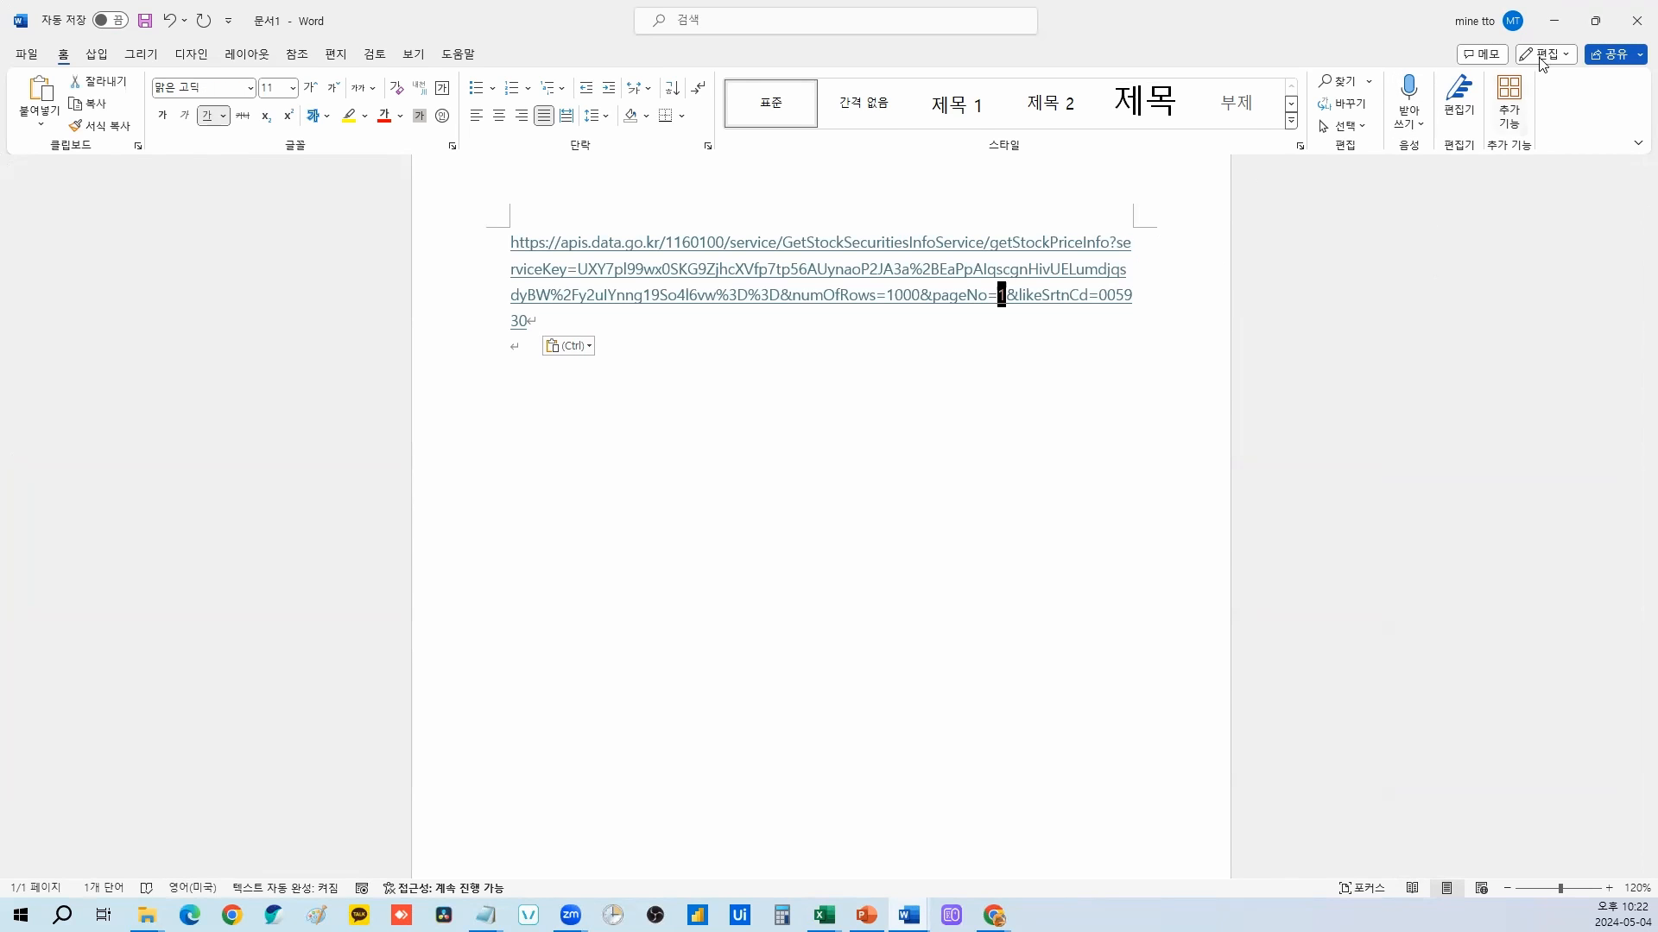
# Step: Switch back to the Excel workbook, clear the copy selection and examine the pageNo value in the C5 URL formula
pyautogui.hotkey('alt', 'Tab')
pyautogui.click(207, 445)
pyautogui.press('Up')
pyautogui.press('Up')
pyautogui.press('Up')
pyautogui.press('Up')
pyautogui.press('Up')
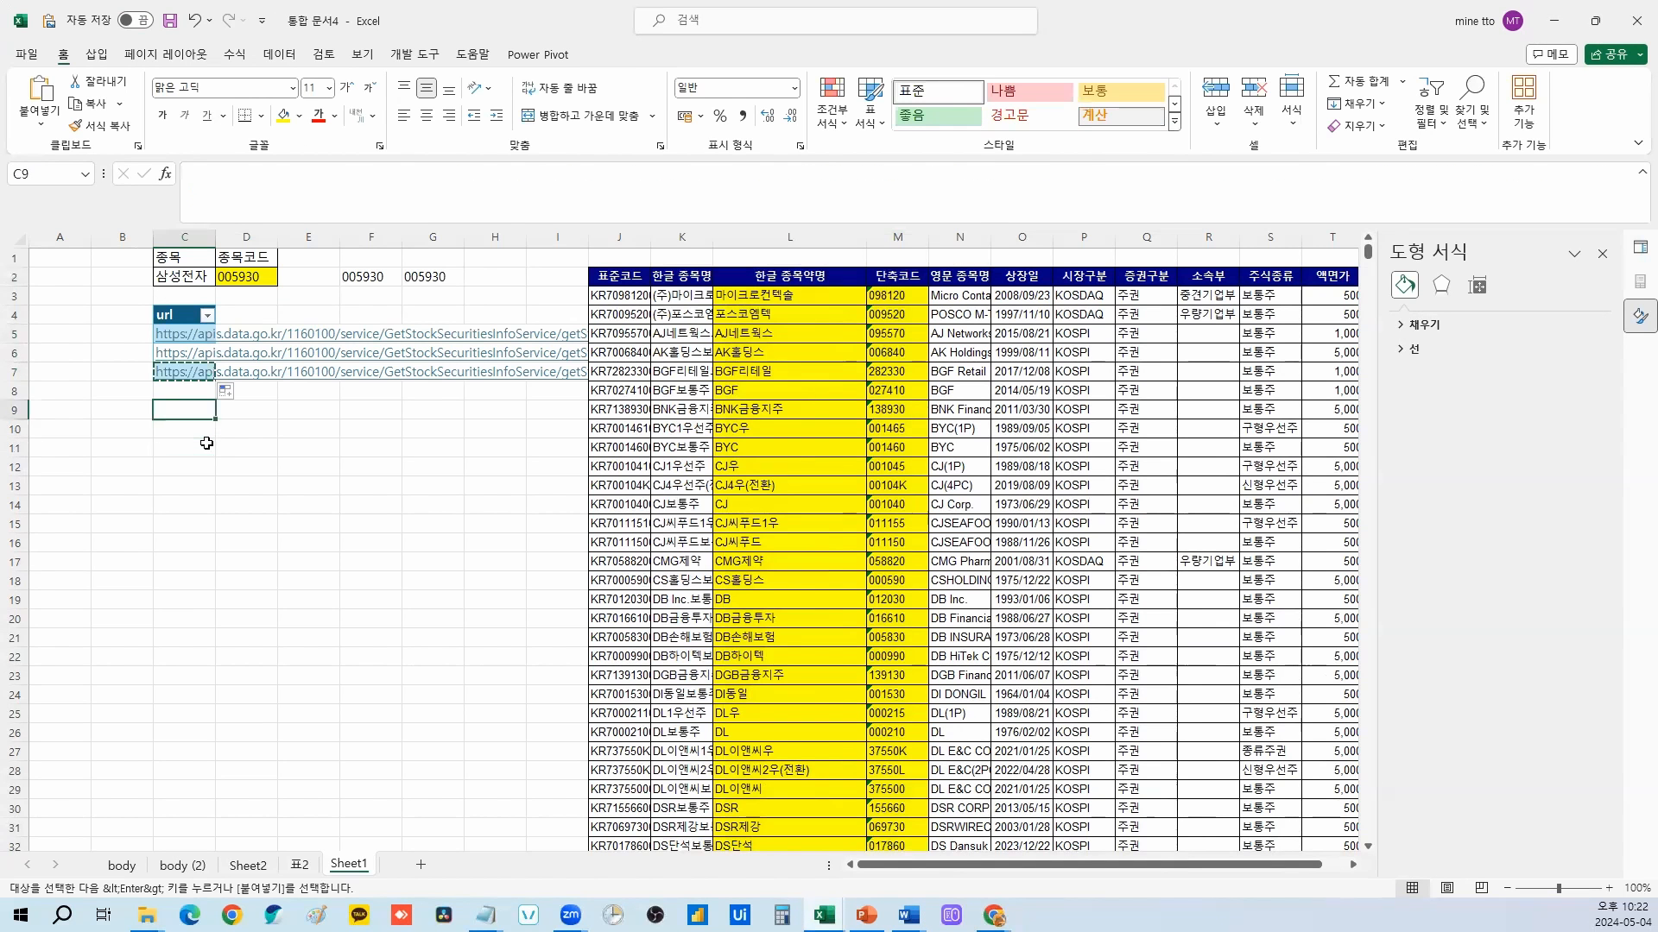
pyautogui.press('Up')
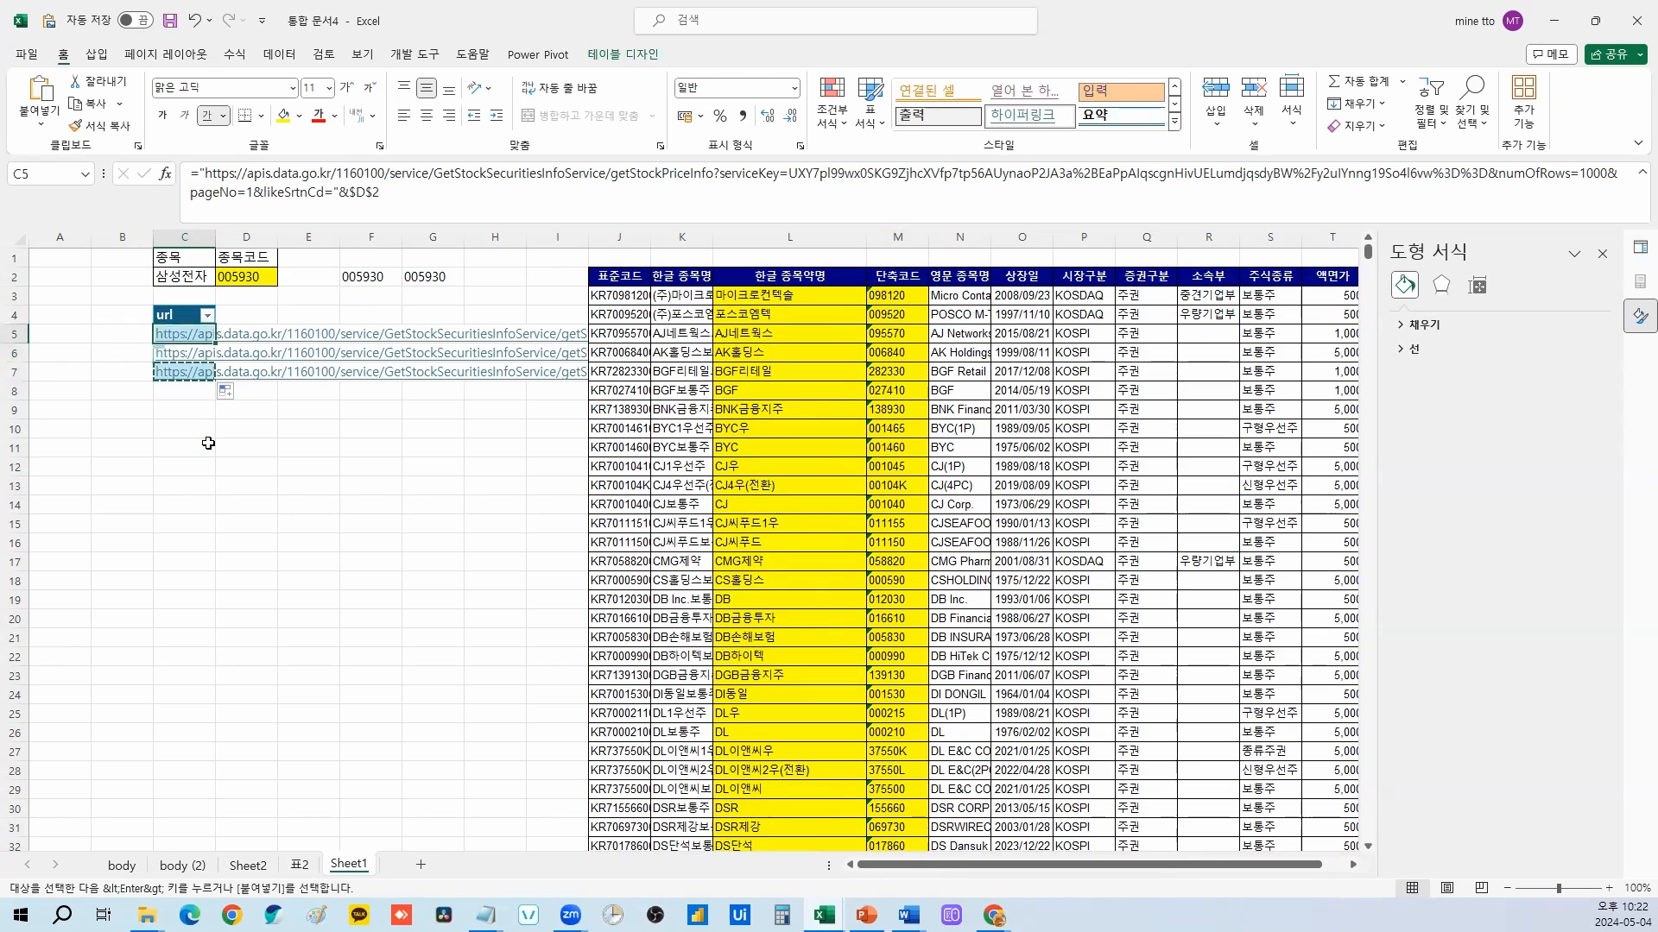
pyautogui.press('Escape')
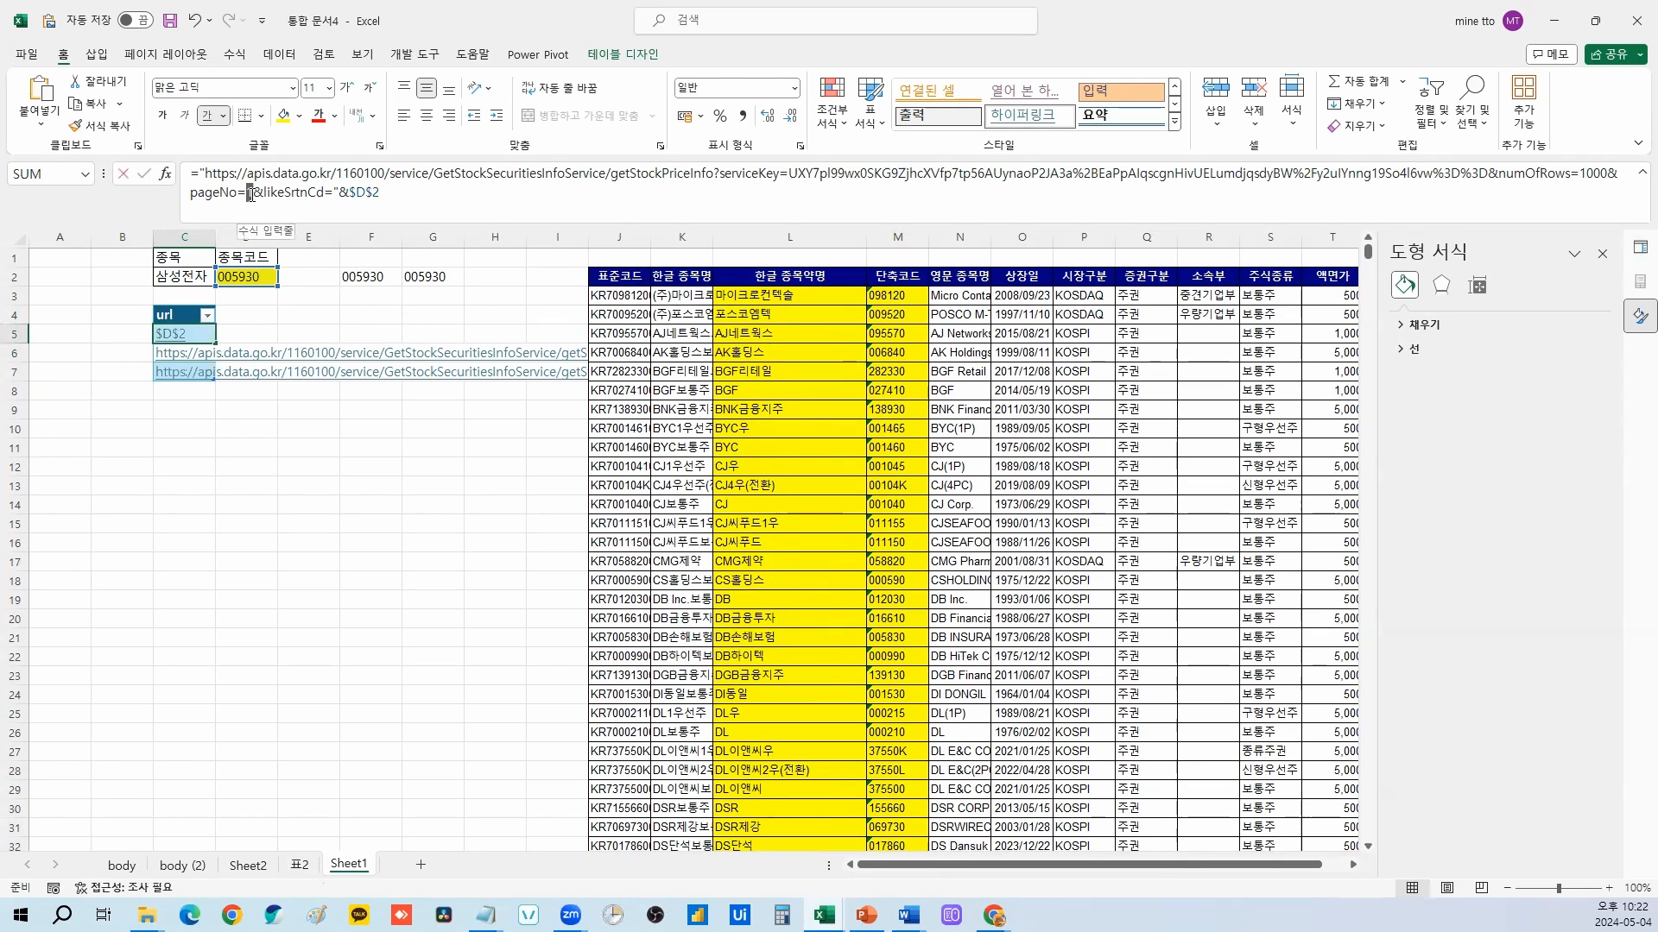
# Step: Try setting pageNo to 2 in the C6 URL formula and to 3 in C7
pyautogui.press('Down')
pyautogui.click(247, 195)
pyautogui.press('Delete')
pyautogui.write('2')
pyautogui.press('Return')
pyautogui.click(247, 195)
pyautogui.press('Delete')
pyautogui.write('3')
pyautogui.press('Return')
# Step: Enter the page numbers 1, 2 and 3 in B5:B7 beside the URLs
pyautogui.click(131, 334)
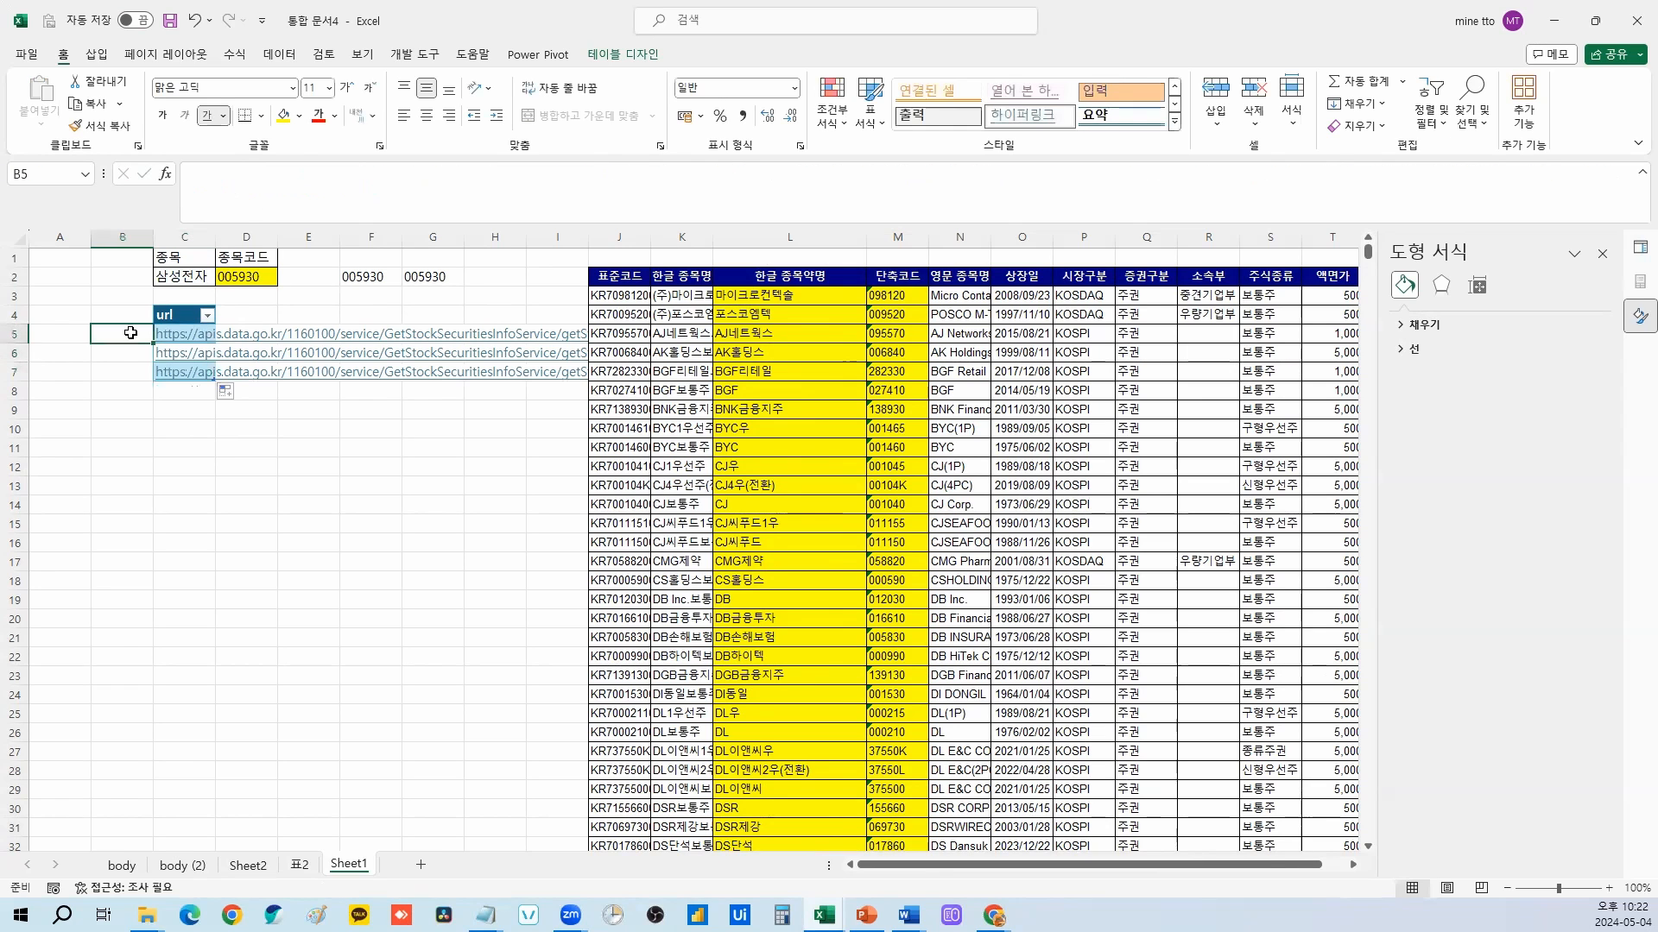
pyautogui.write('1')
pyautogui.press('Return')
pyautogui.write('2')
pyautogui.press('Return')
pyautogui.write('3')
pyautogui.press('Return')
# Step: Replace the fixed pageNo value in the C5 URL formula with the reference "&B5&"
pyautogui.press('Up')
pyautogui.press('Up')
pyautogui.press('Up')
pyautogui.press('Right')
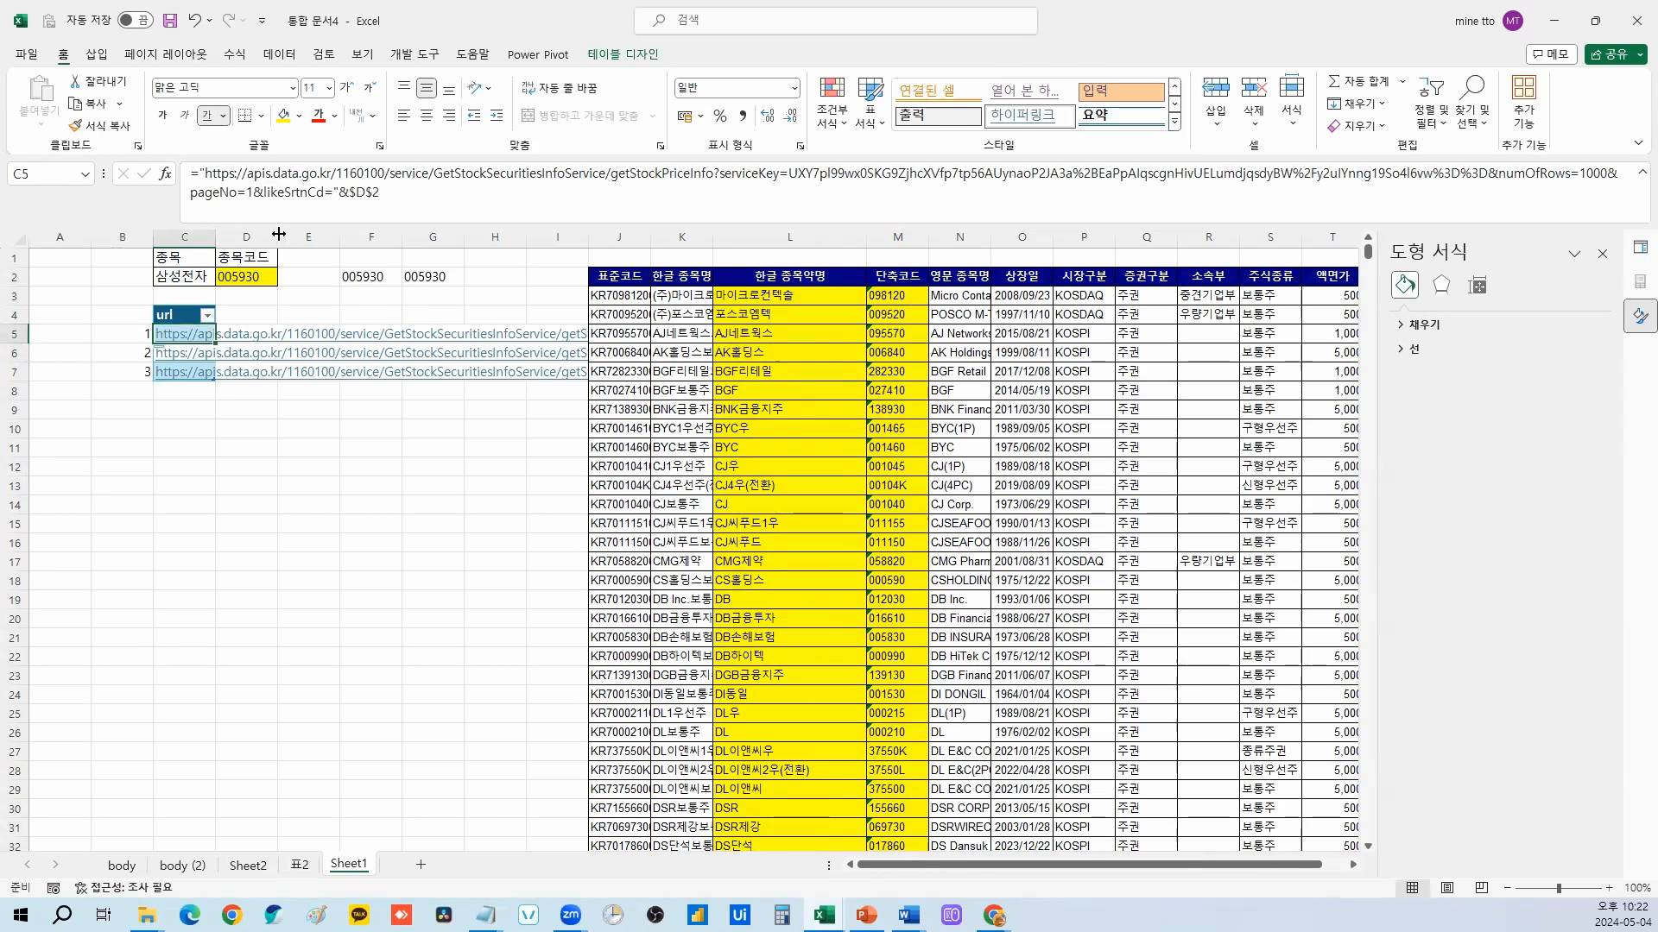
pyautogui.click(247, 194)
pyautogui.write('"&')
pyautogui.click(134, 336)
pyautogui.write('&')
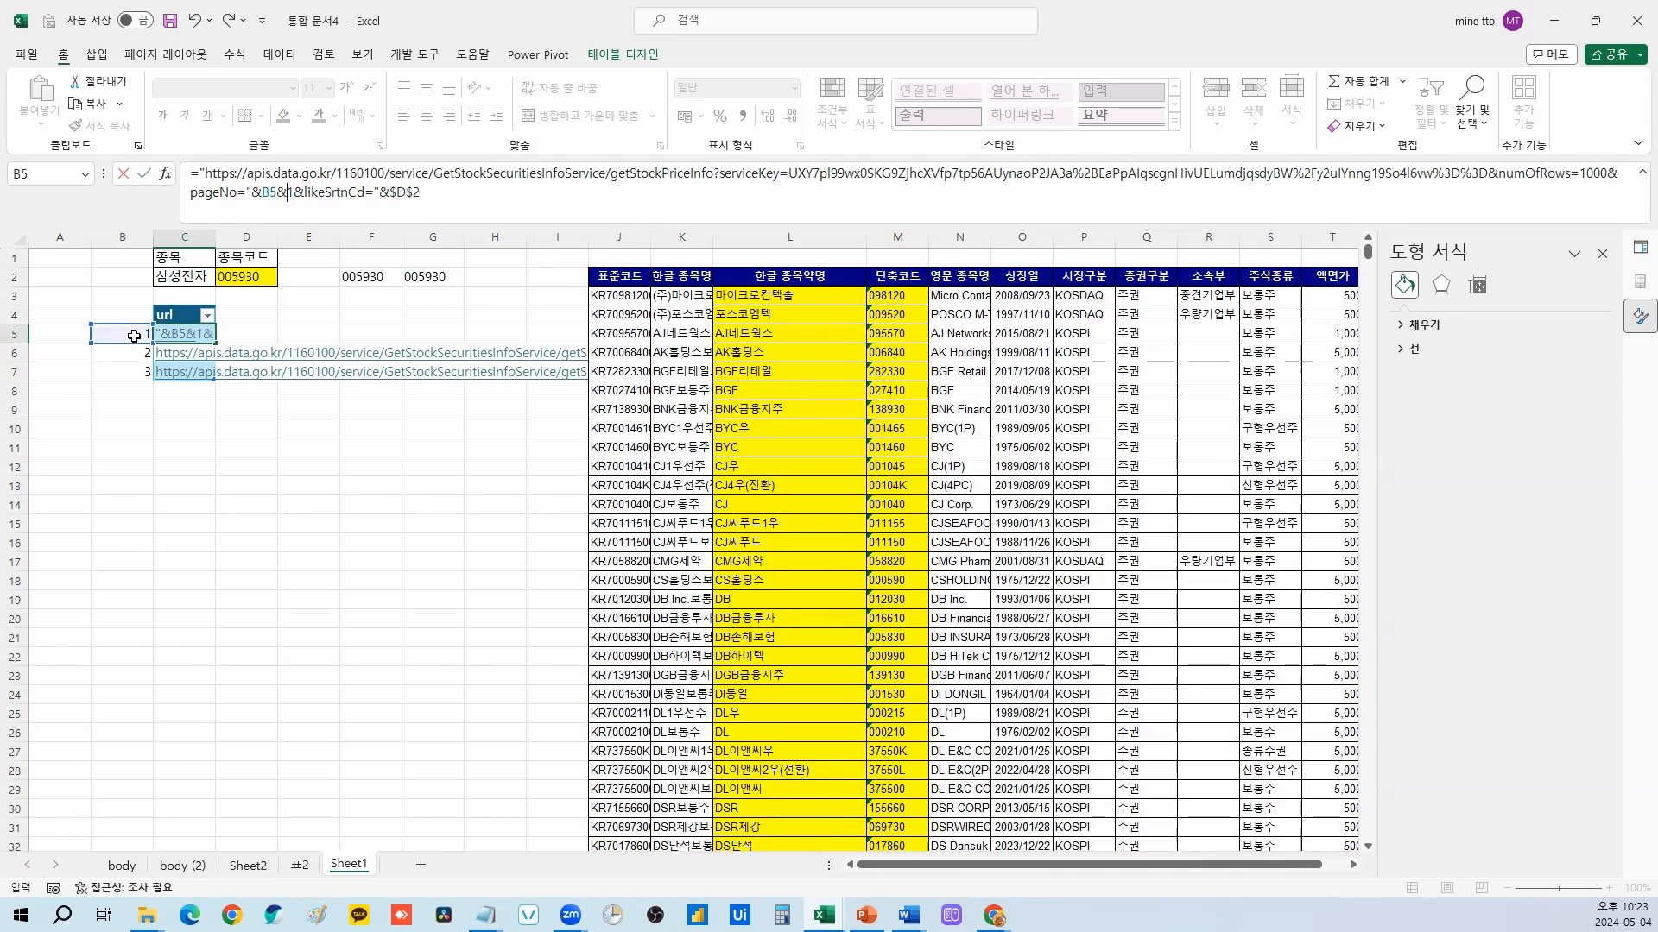
pyautogui.press('Delete')
pyautogui.write('"')
pyautogui.hotkey('ctrl', 'Return')
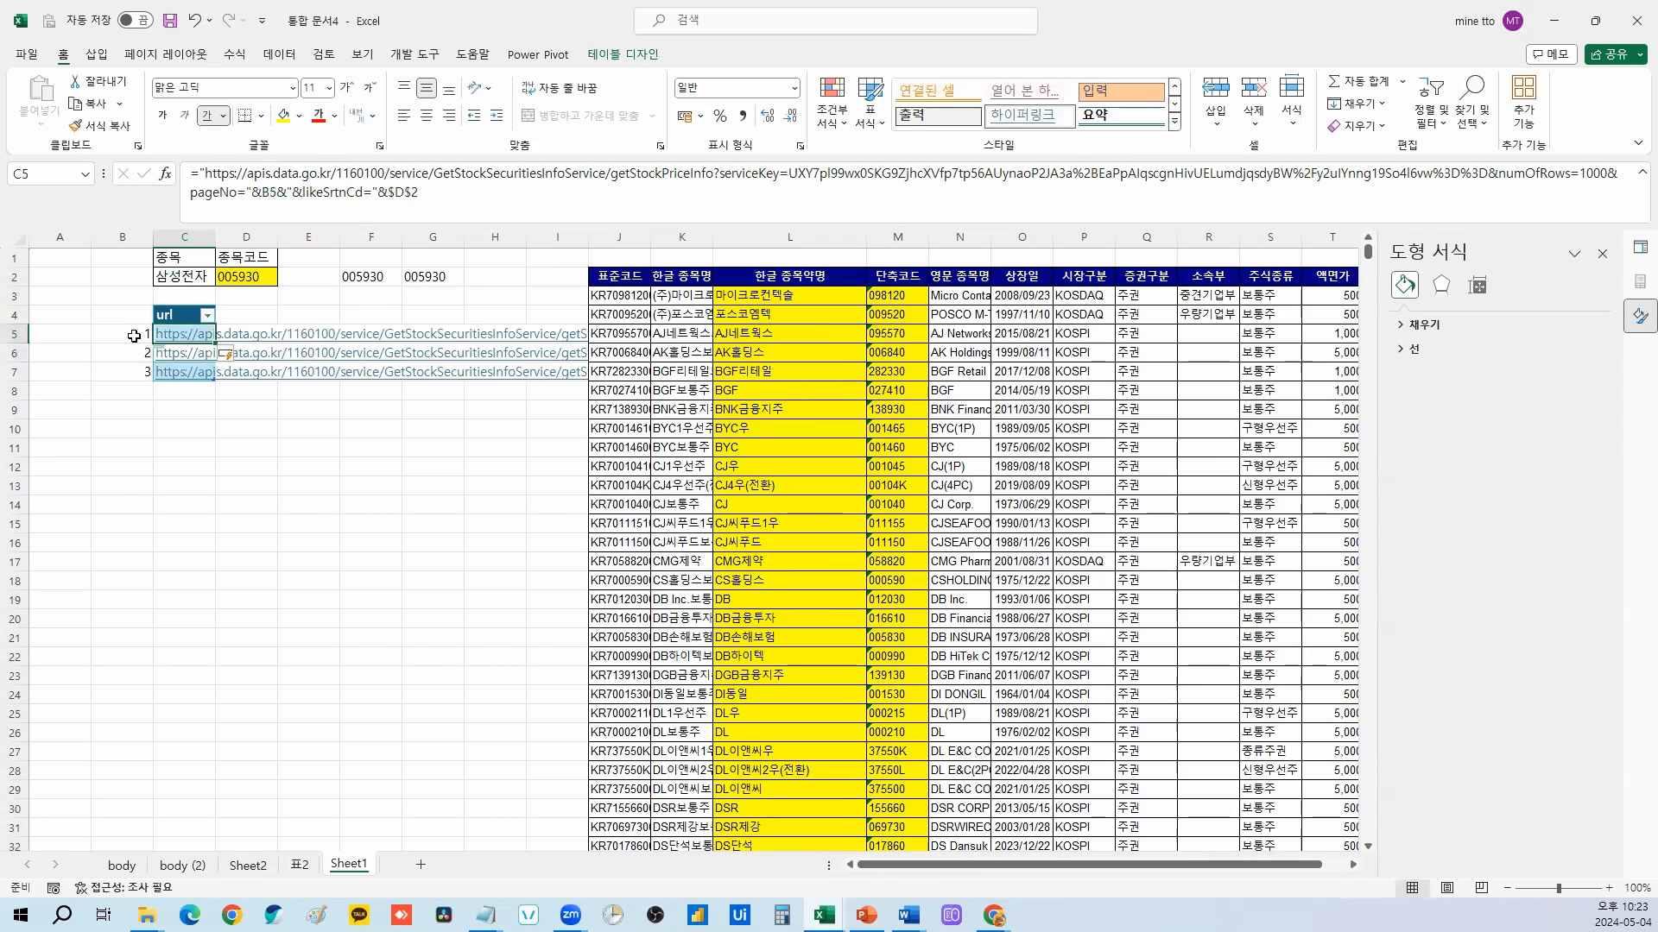
# Step: Check the "&B5&" reference in the C5 URL formula and confirm the formula
pyautogui.click(271, 194)
pyautogui.click(281, 191)
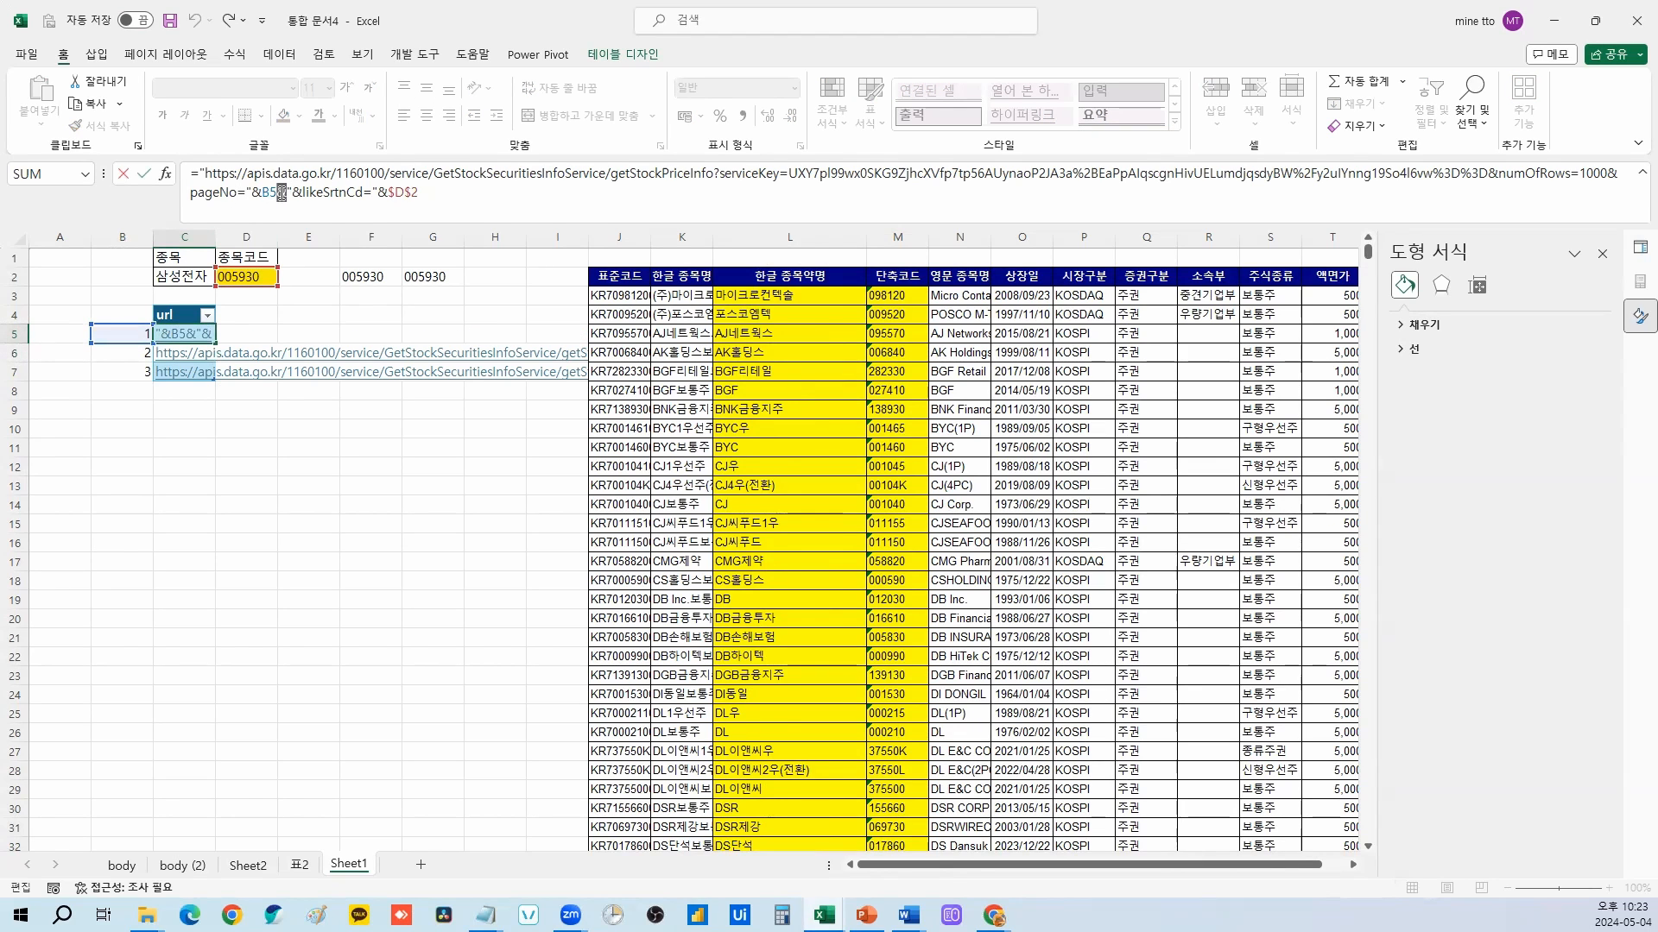
pyautogui.hotkey('ctrl', 'Return')
pyautogui.hotkey('ctrl', 'c')
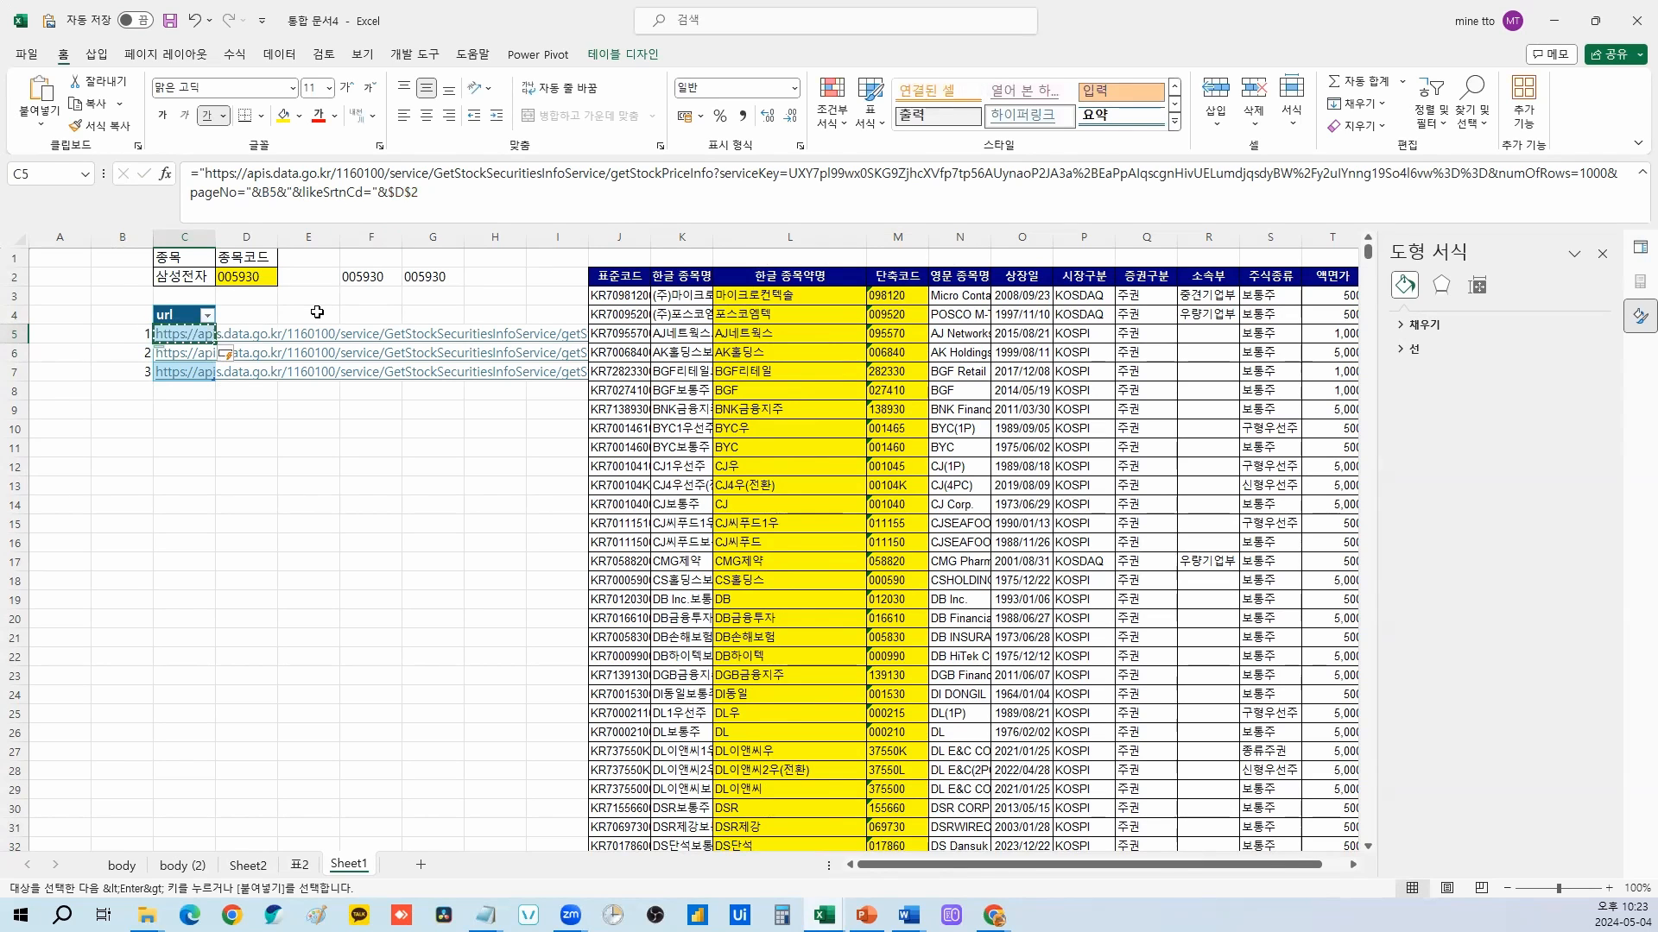
pyautogui.press('Escape')
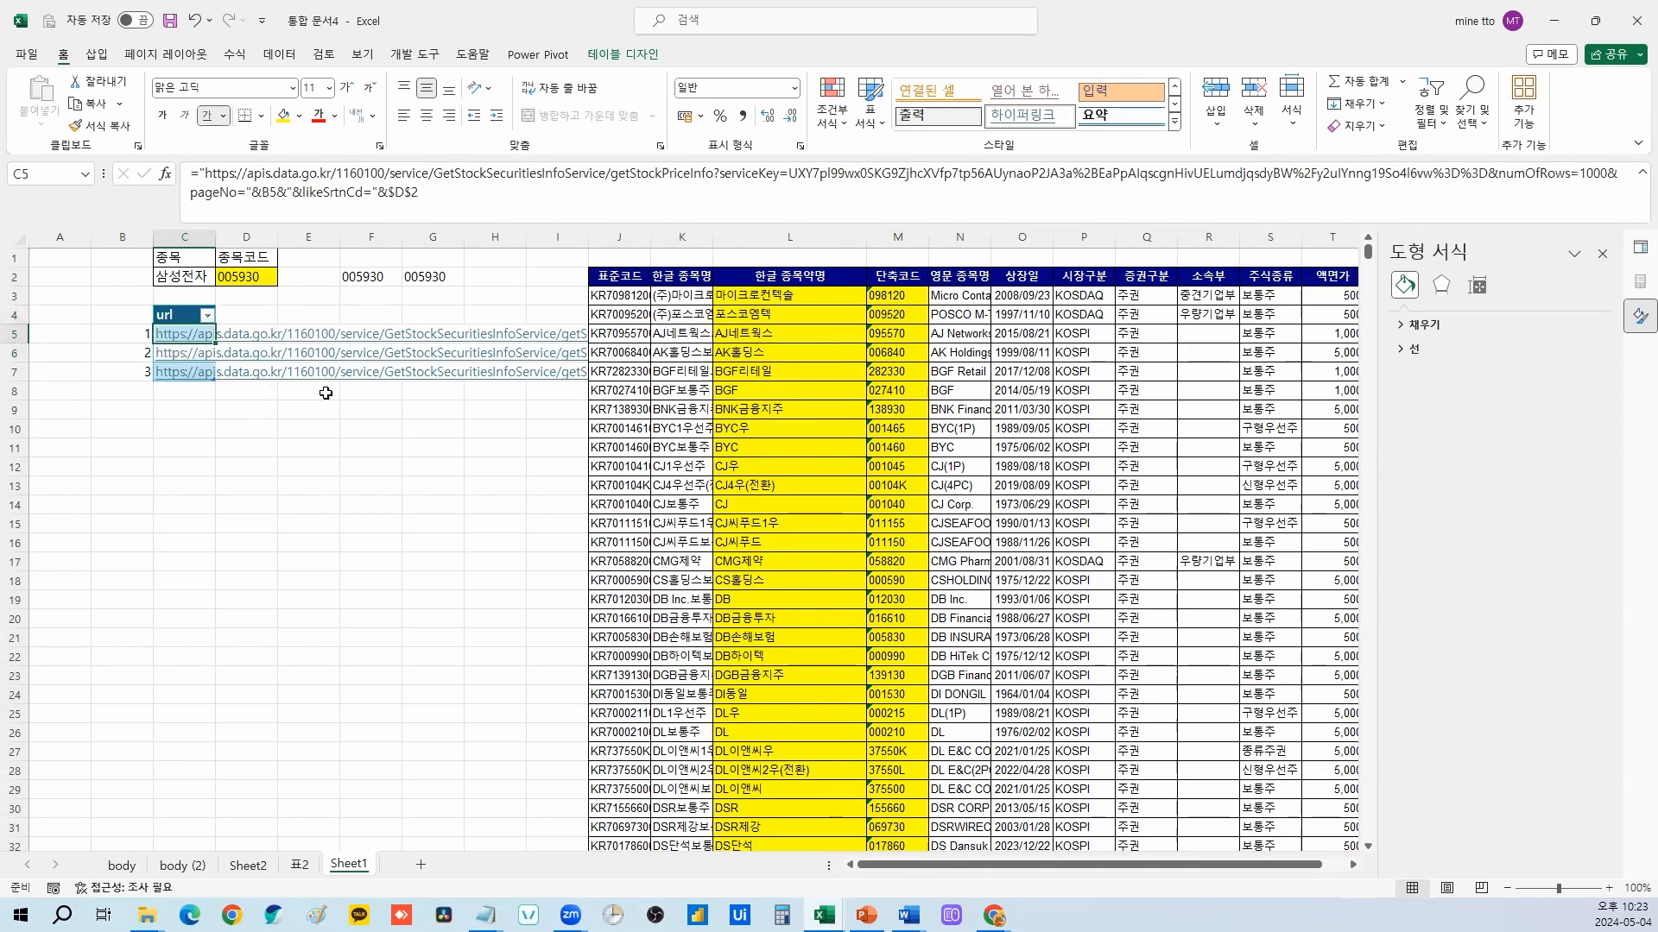
# Step: Copy the C7 URL with its service key over the Word document's contents and check its page number and stock code
pyautogui.press('Down')
pyautogui.press('Down')
pyautogui.hotkey('ctrl', 'c')
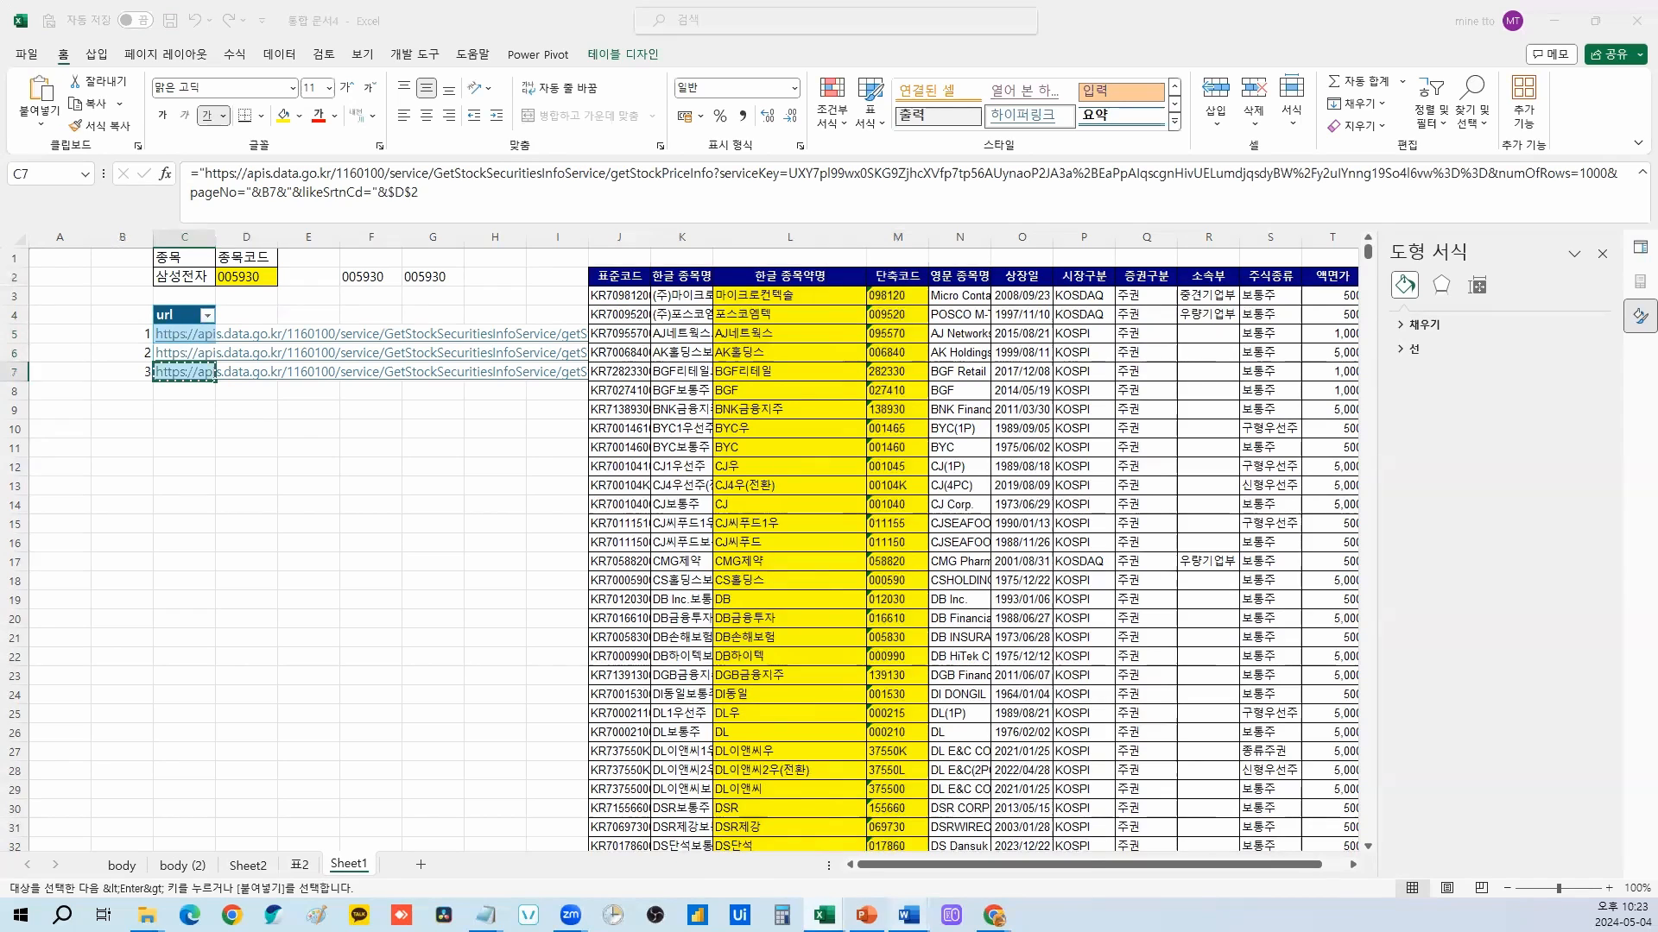
pyautogui.moveTo(909, 916)
pyautogui.click(1028, 858)
pyautogui.hotkey('ctrl', 'a')
pyautogui.hotkey('ctrl', 'v')
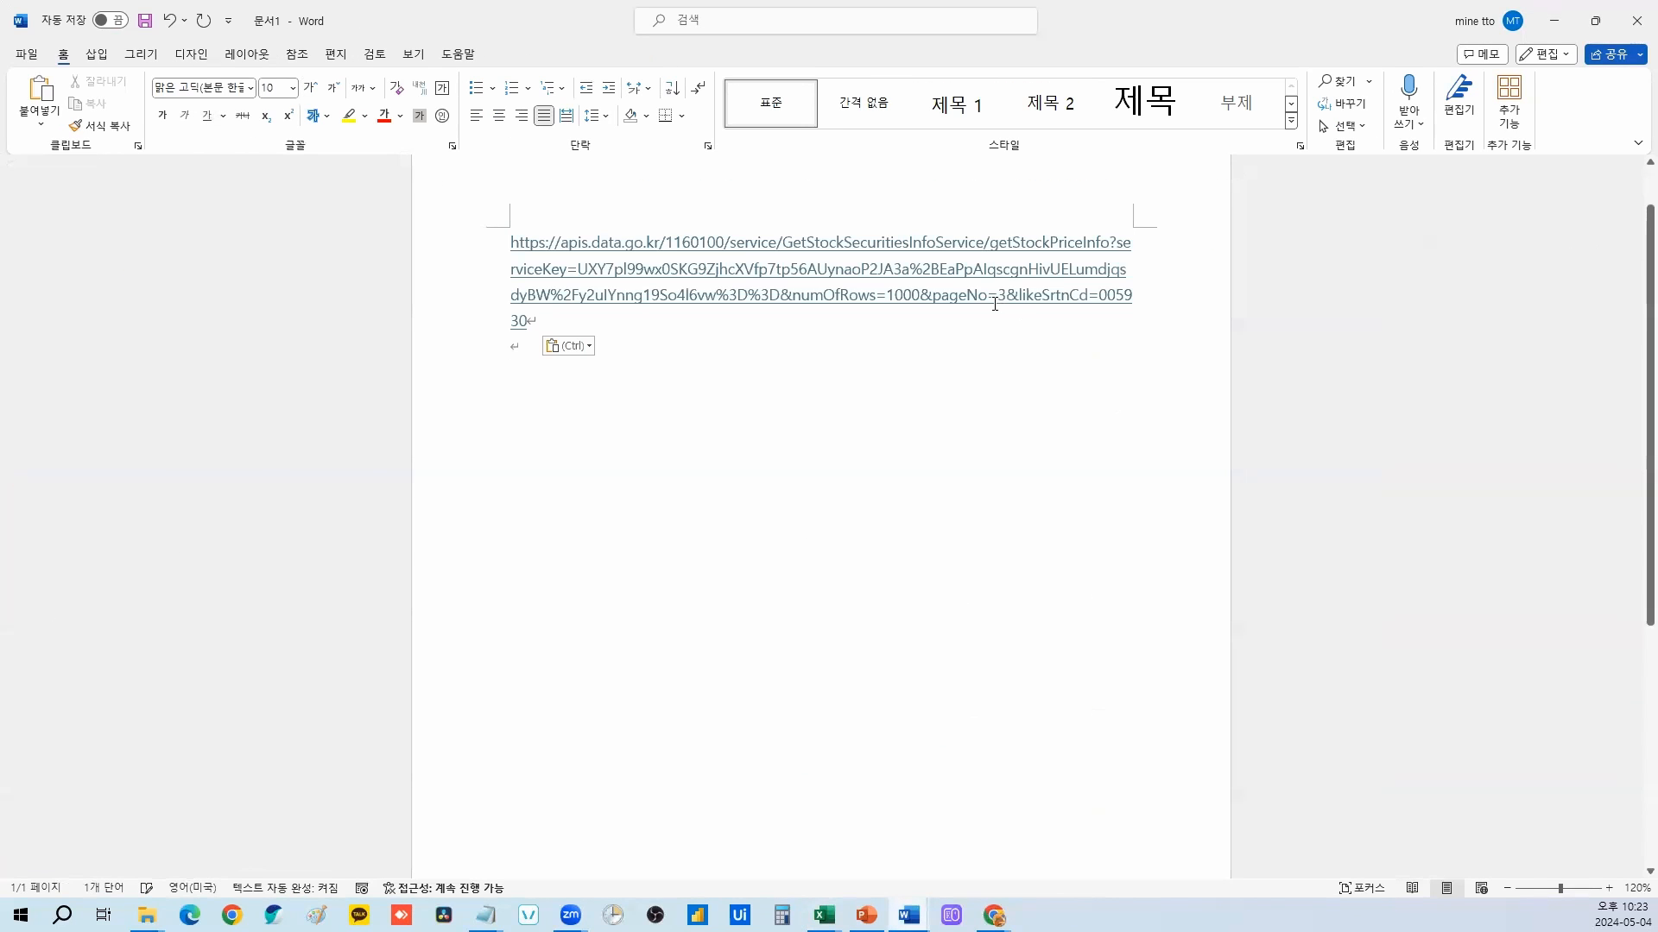
pyautogui.moveTo(1098, 295); pyautogui.dragTo(1130, 315)
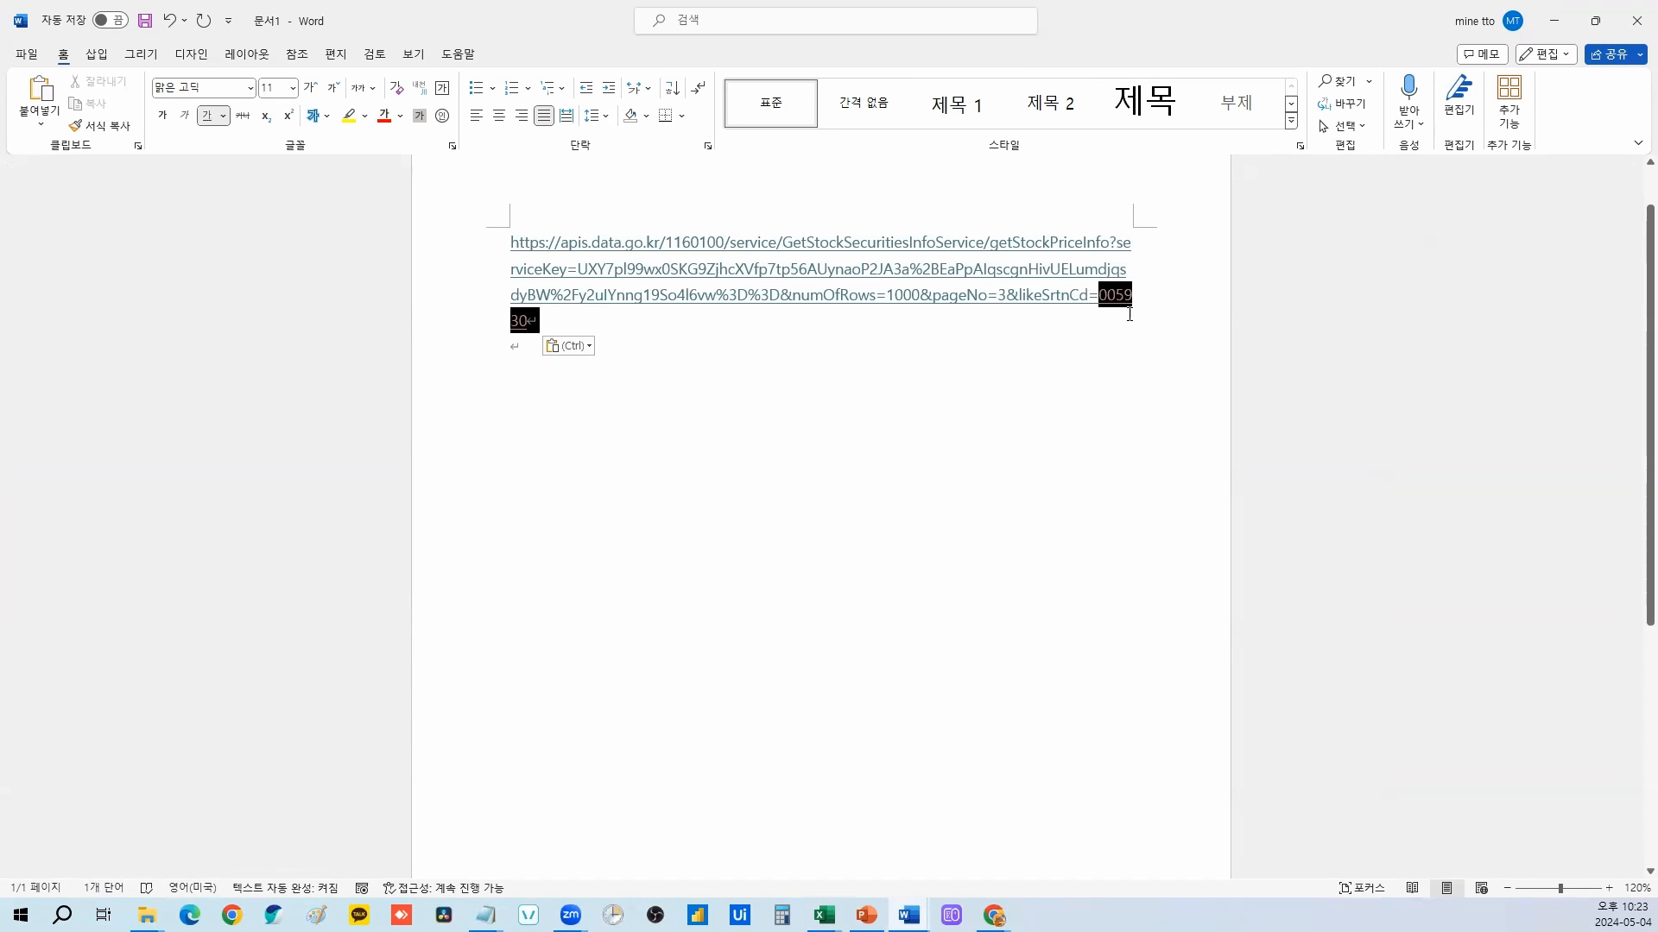
# Step: Return to the Excel workbook and change the stock name in C2 to 현대차
pyautogui.click(1554, 21)
pyautogui.click(184, 277)
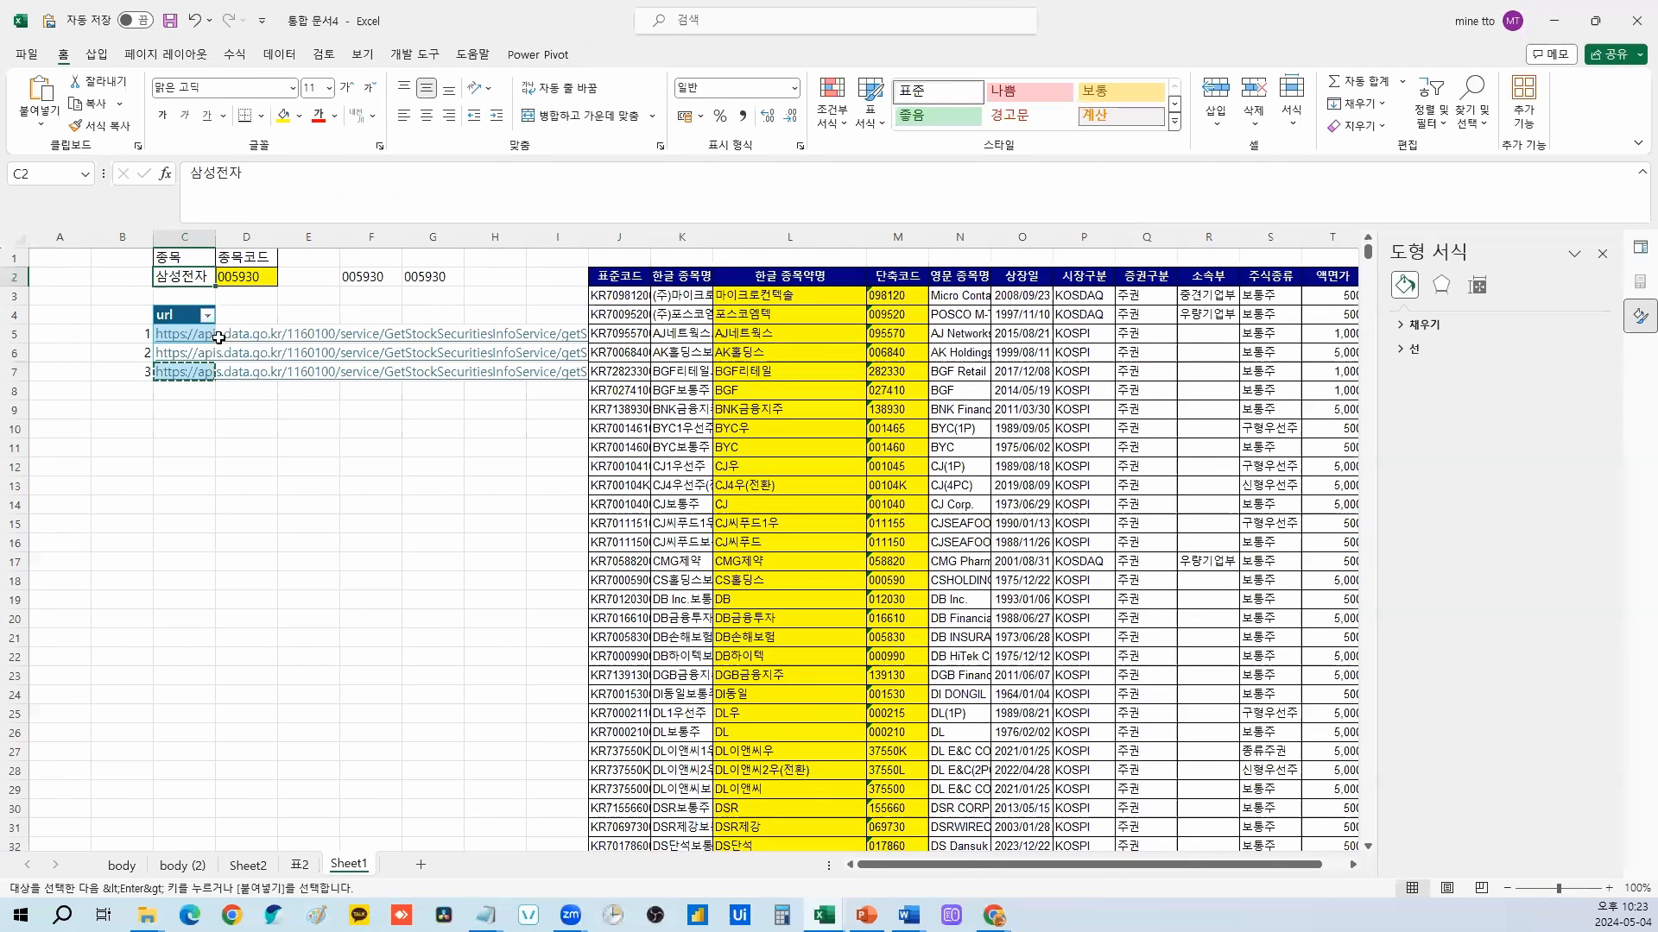
pyautogui.press('Escape')
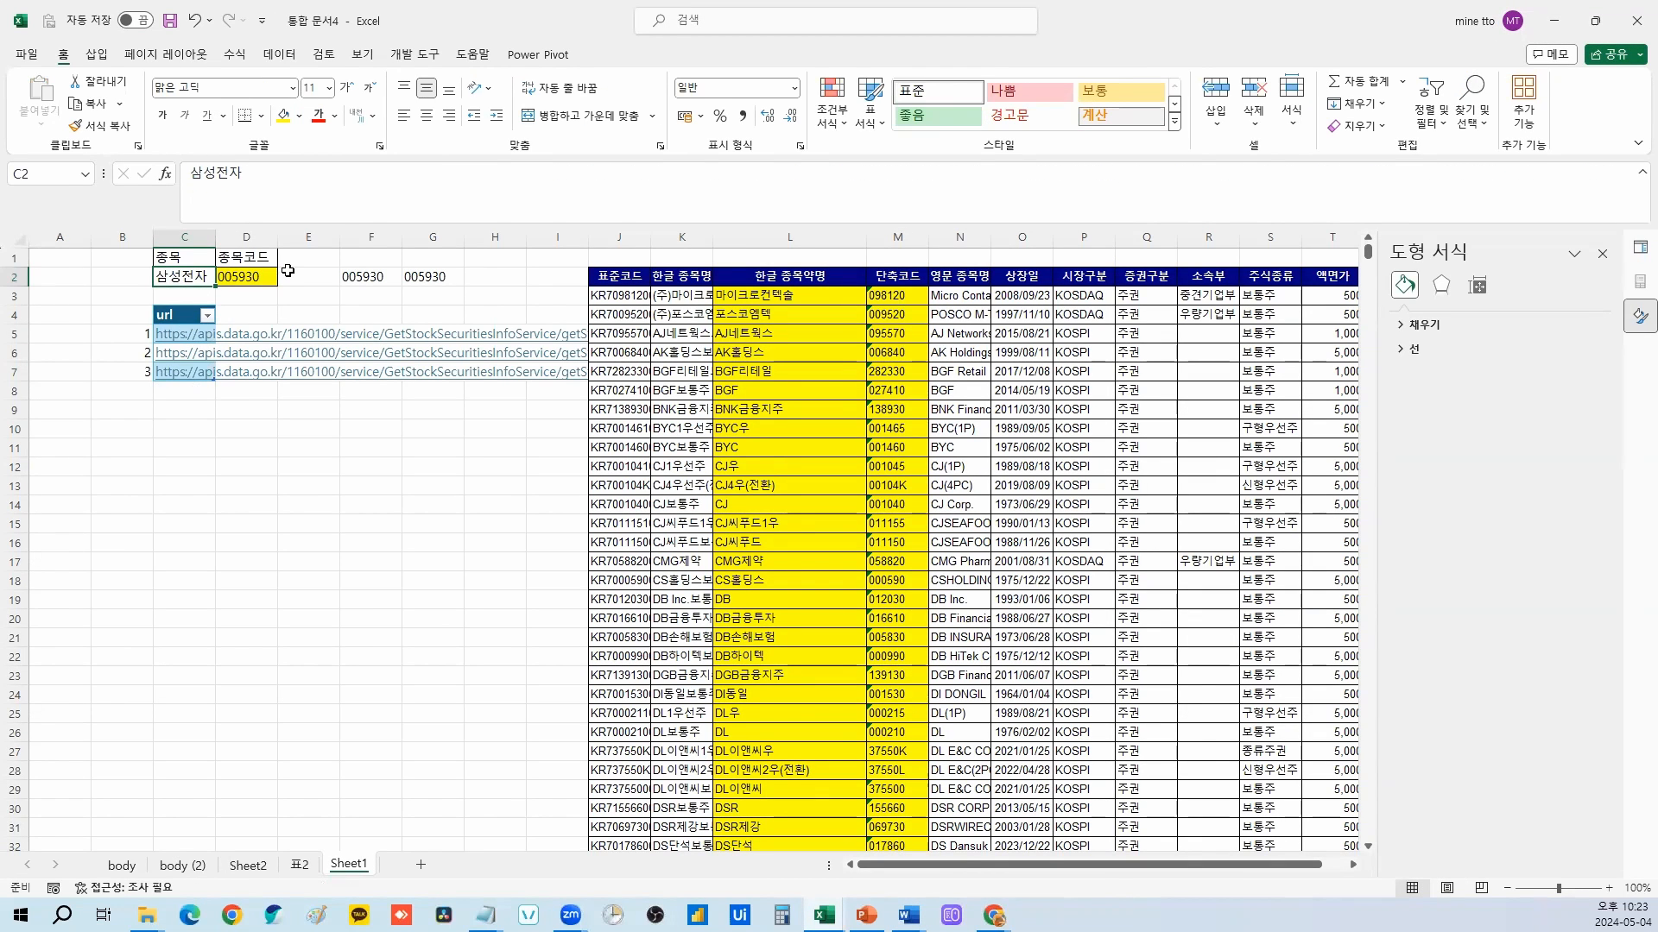
pyautogui.write('현대차')
pyautogui.press('Return')
pyautogui.press('Up')
pyautogui.press('Right')
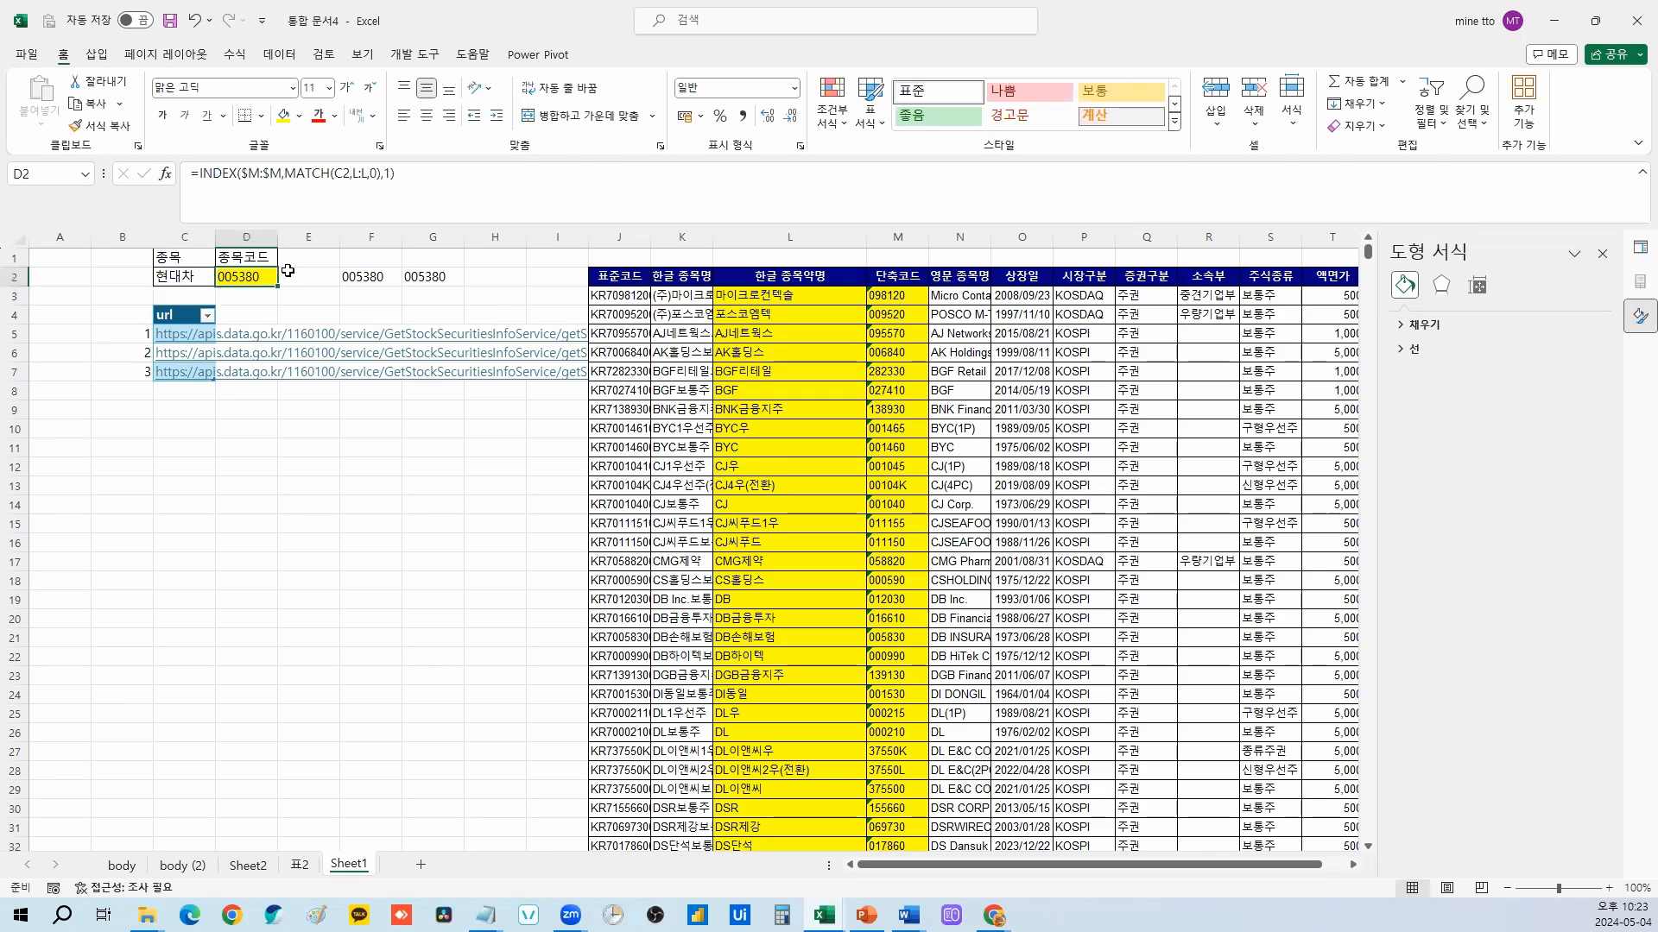
# Step: Replace the URL in the Word document with the updated C7 URL, including its service key, to check the new stock code
pyautogui.click(185, 372)
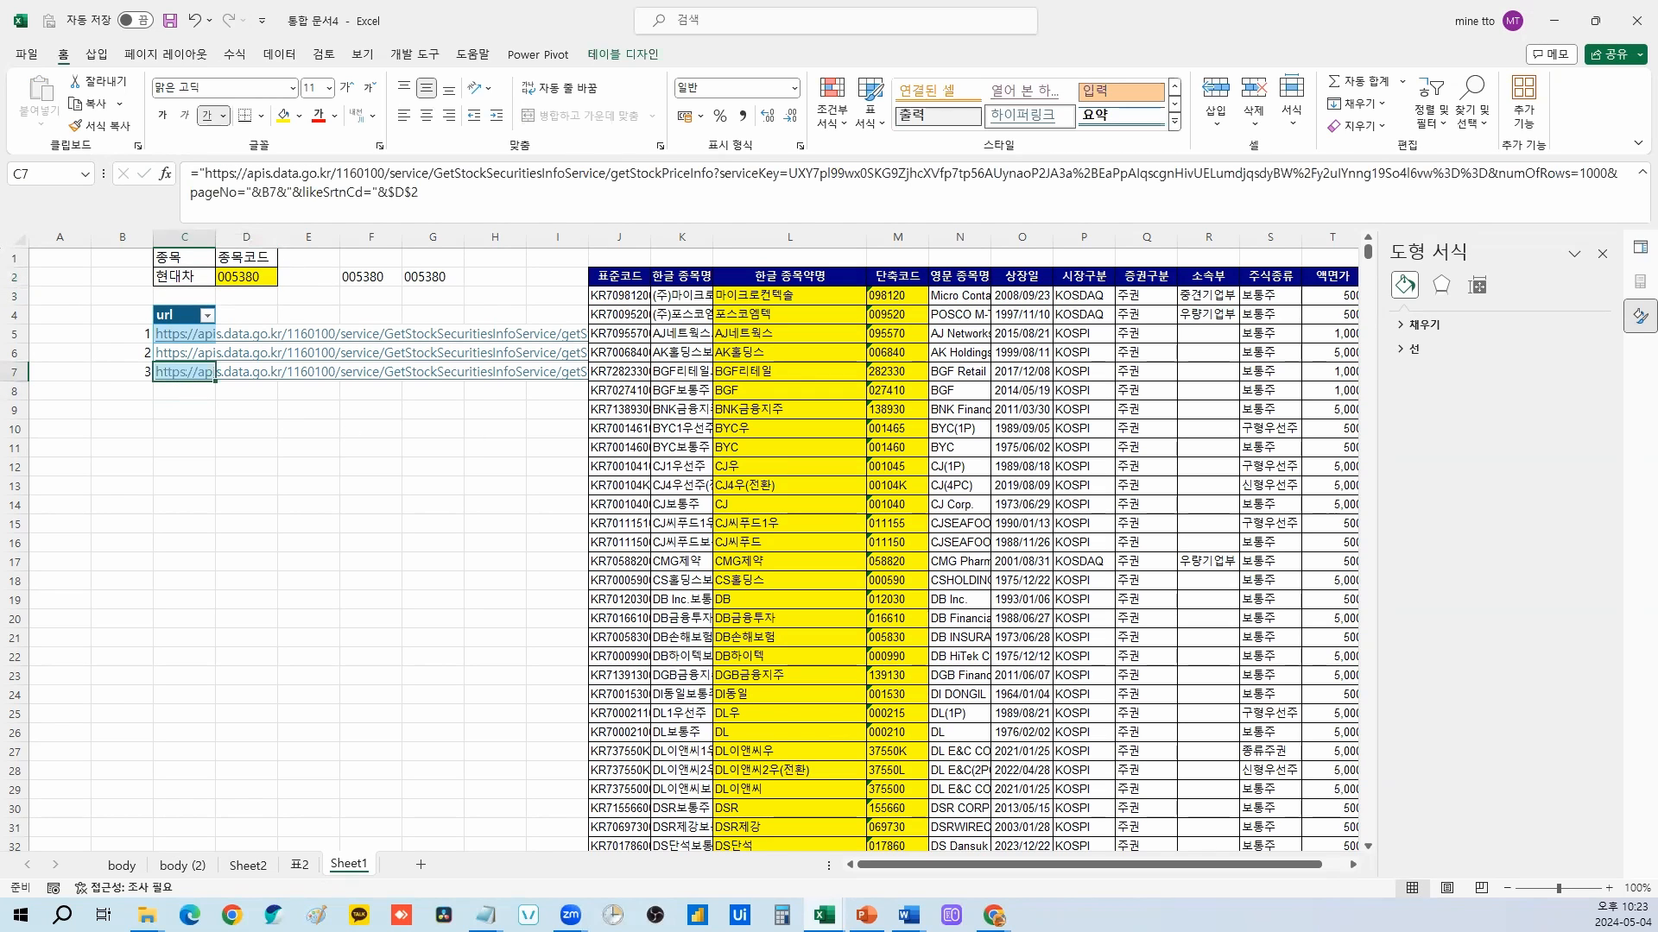
pyautogui.hotkey('ctrl', 'c')
pyautogui.click(908, 915)
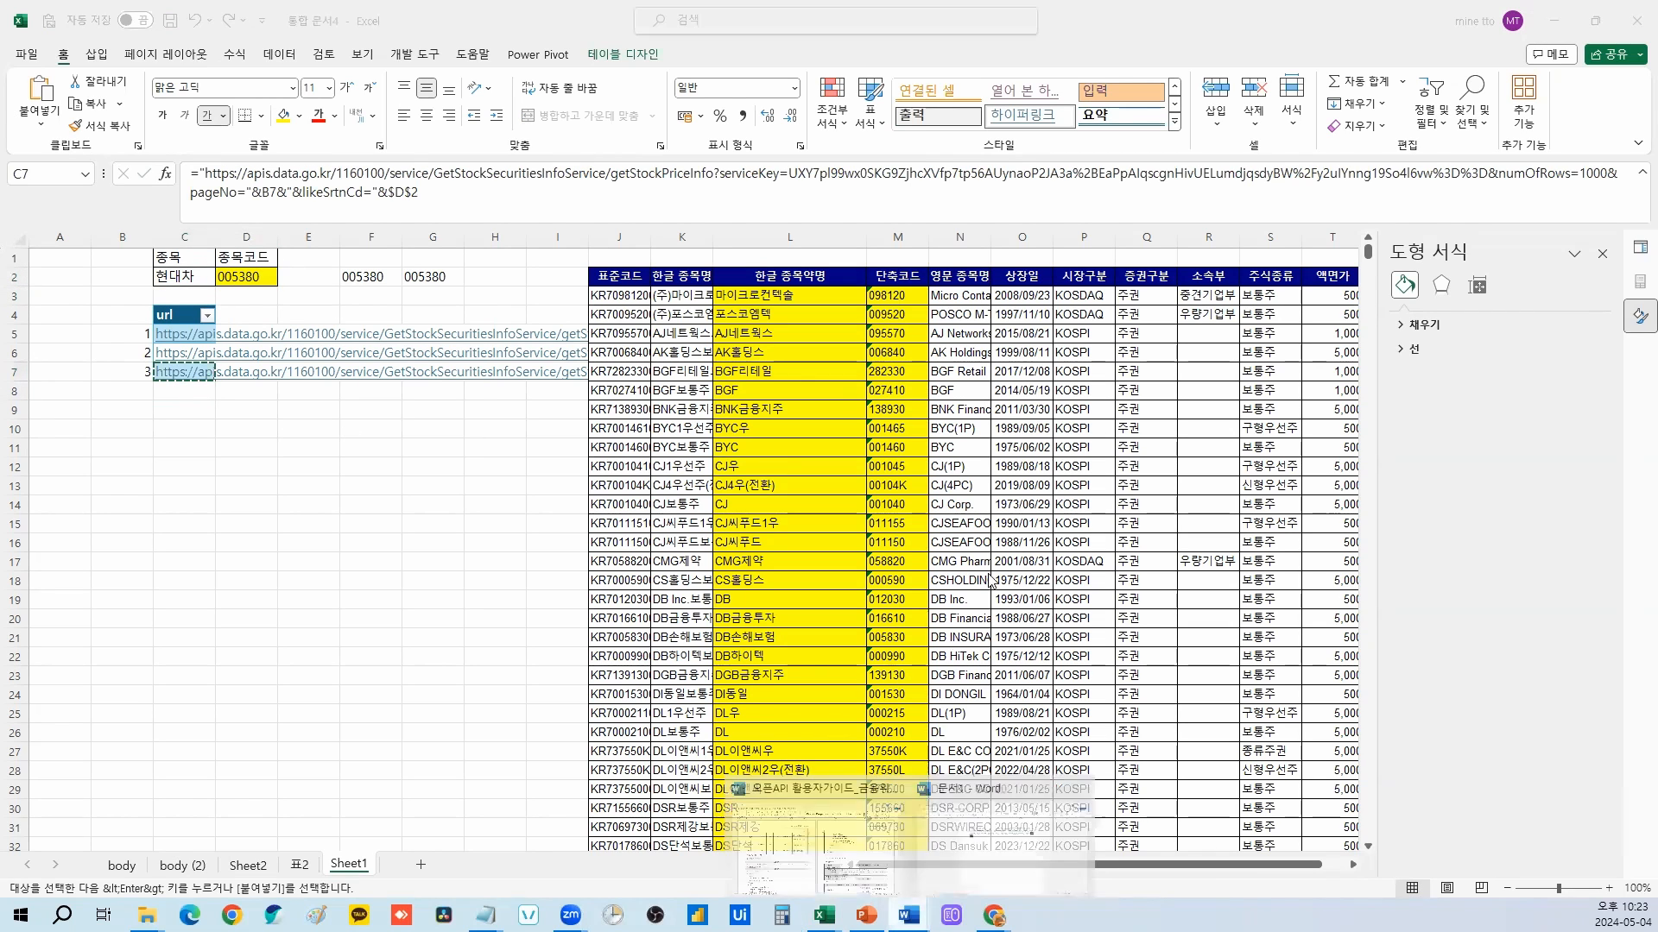
pyautogui.hotkey('ctrl', 'a')
pyautogui.hotkey('ctrl', 'v')
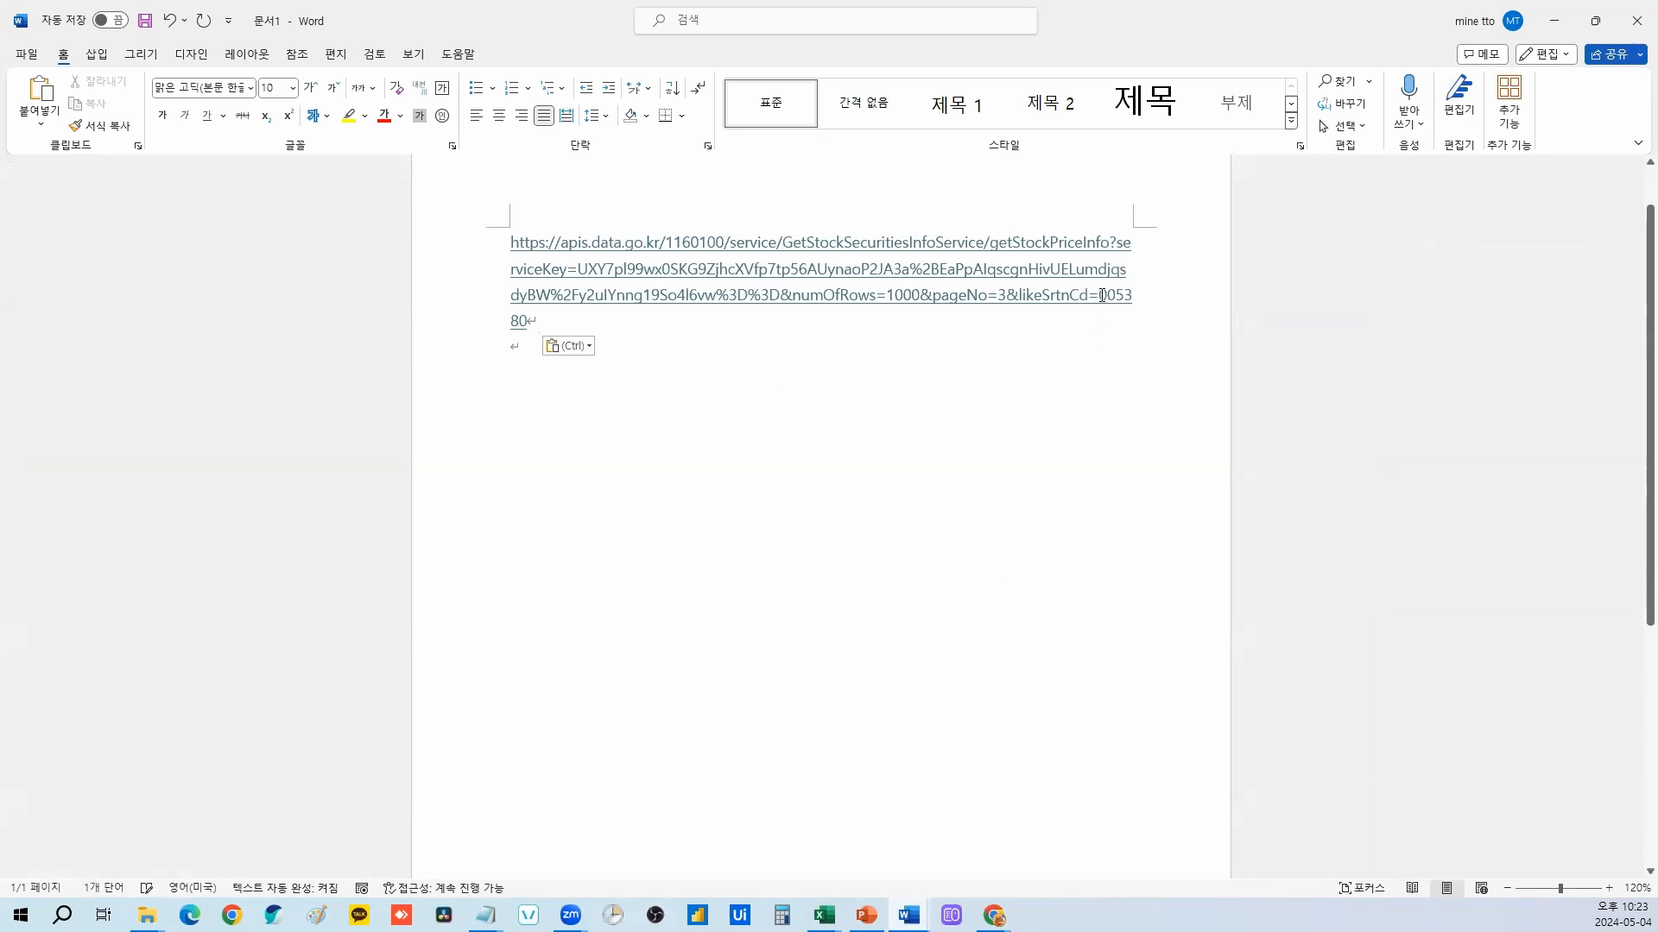
# Step: Back in Excel, display the workbook's queries and connections and refresh all of them from Sheet2
pyautogui.hotkey('alt', 'Tab')
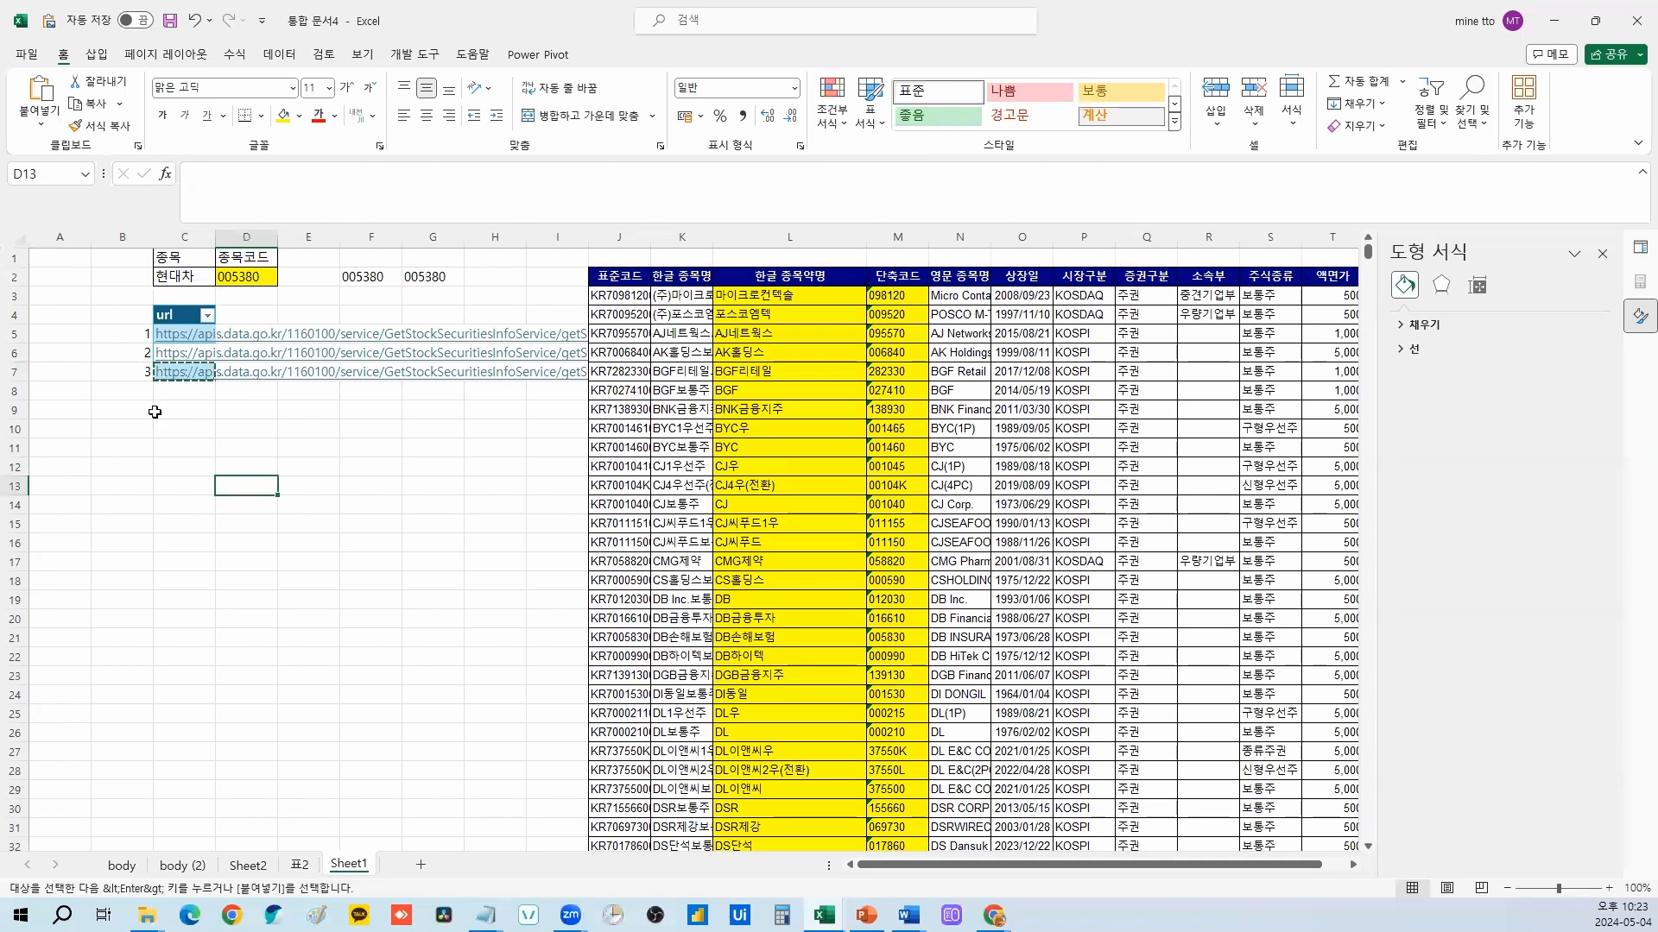
pyautogui.press('Escape')
pyautogui.click(279, 57)
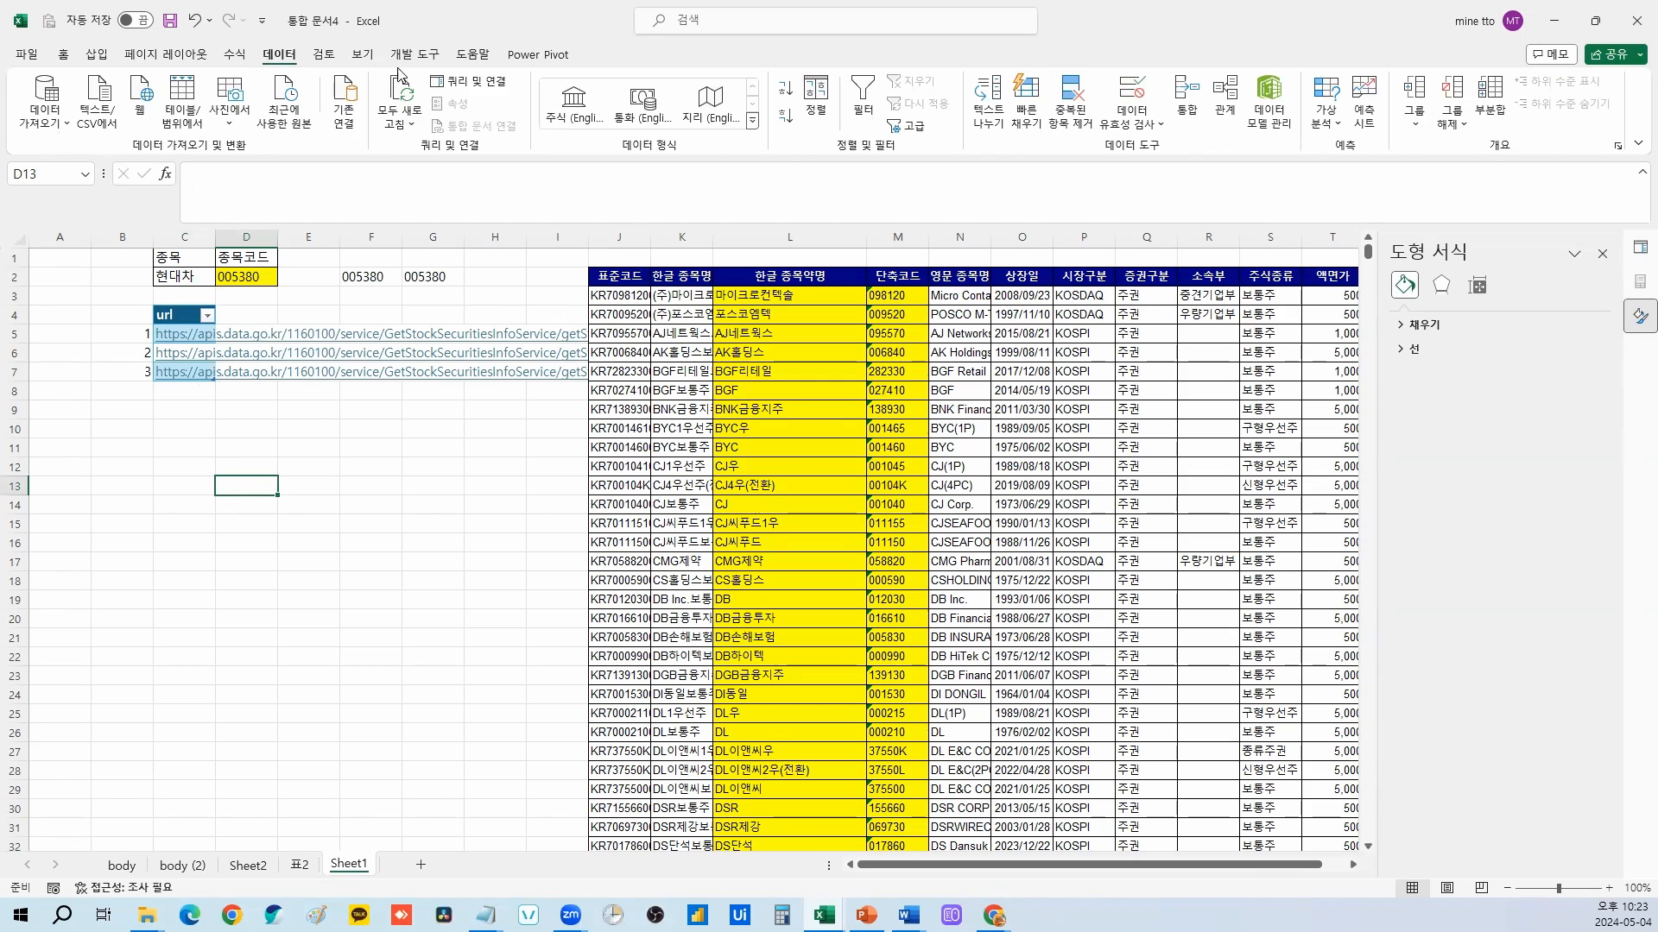
pyautogui.click(467, 81)
pyautogui.click(242, 869)
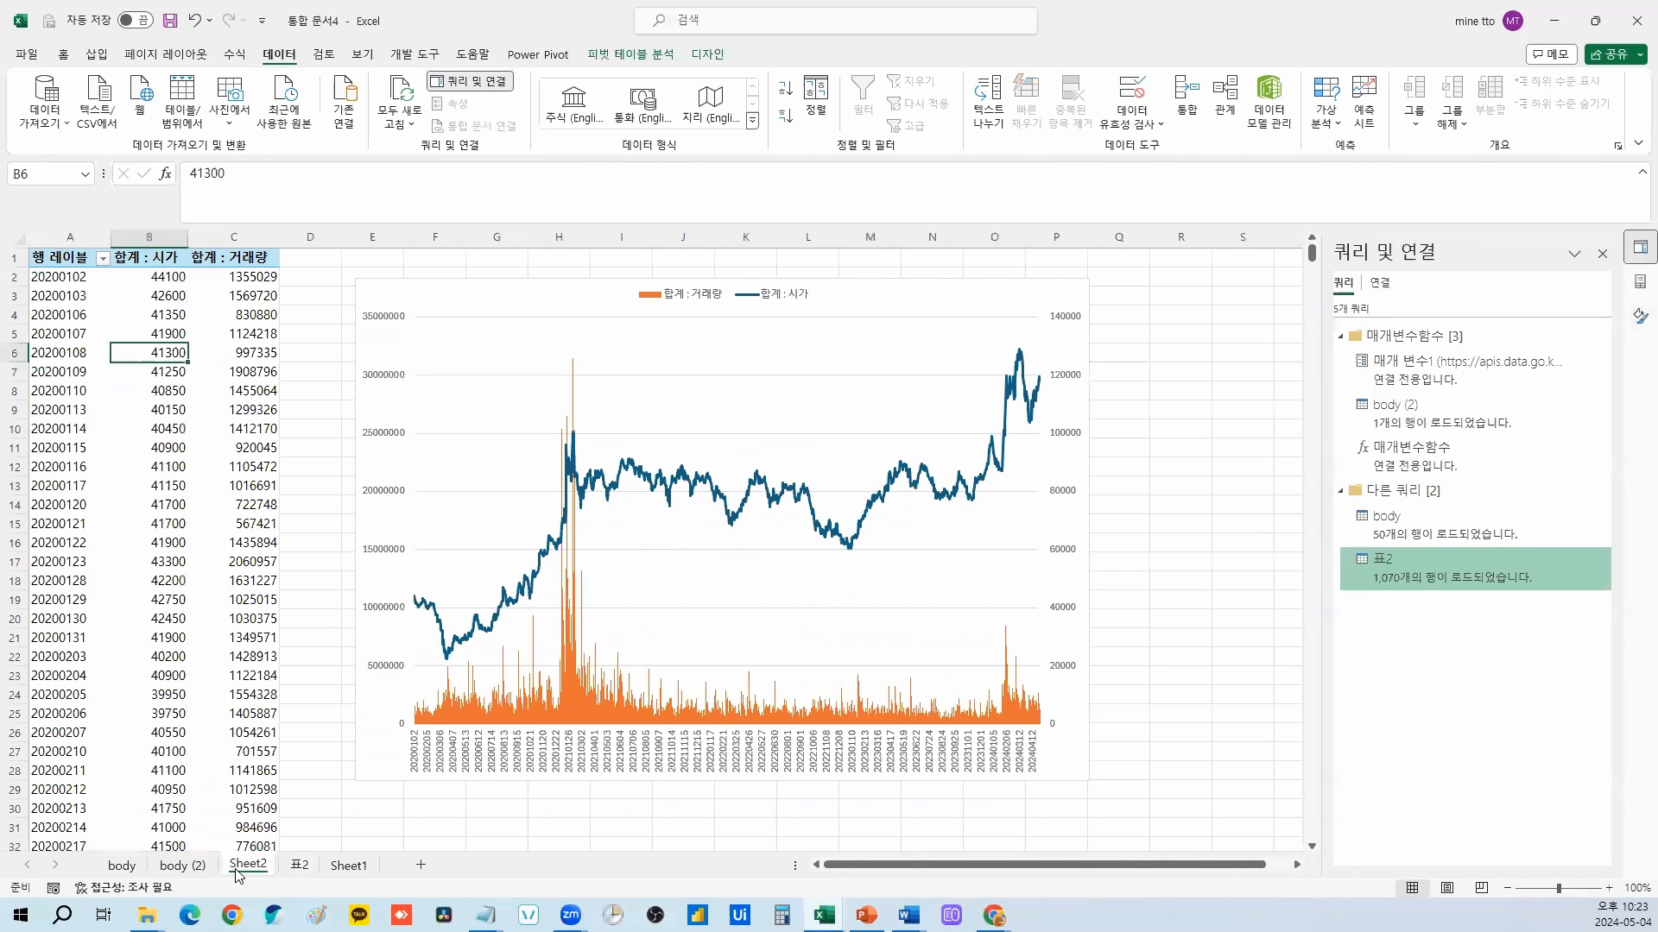
pyautogui.click(401, 94)
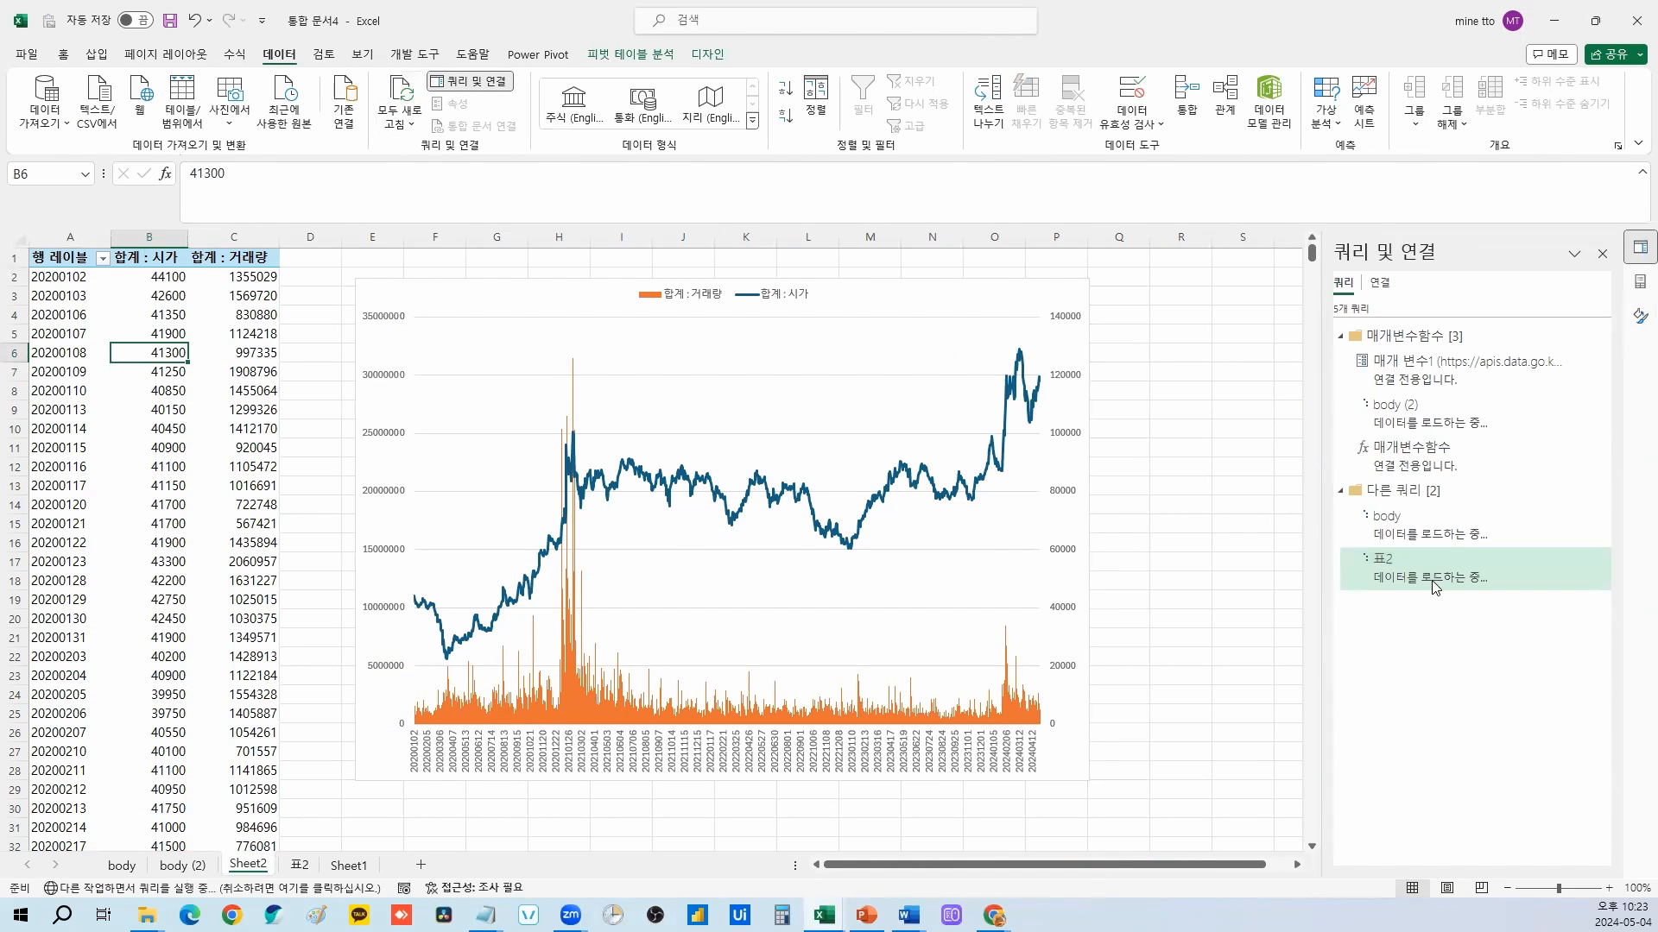
# Step: Examine the pivot values on Sheet2 and the itmsNm column of the 표2 table during the refresh
pyautogui.moveTo(149, 276); pyautogui.dragTo(251, 676)
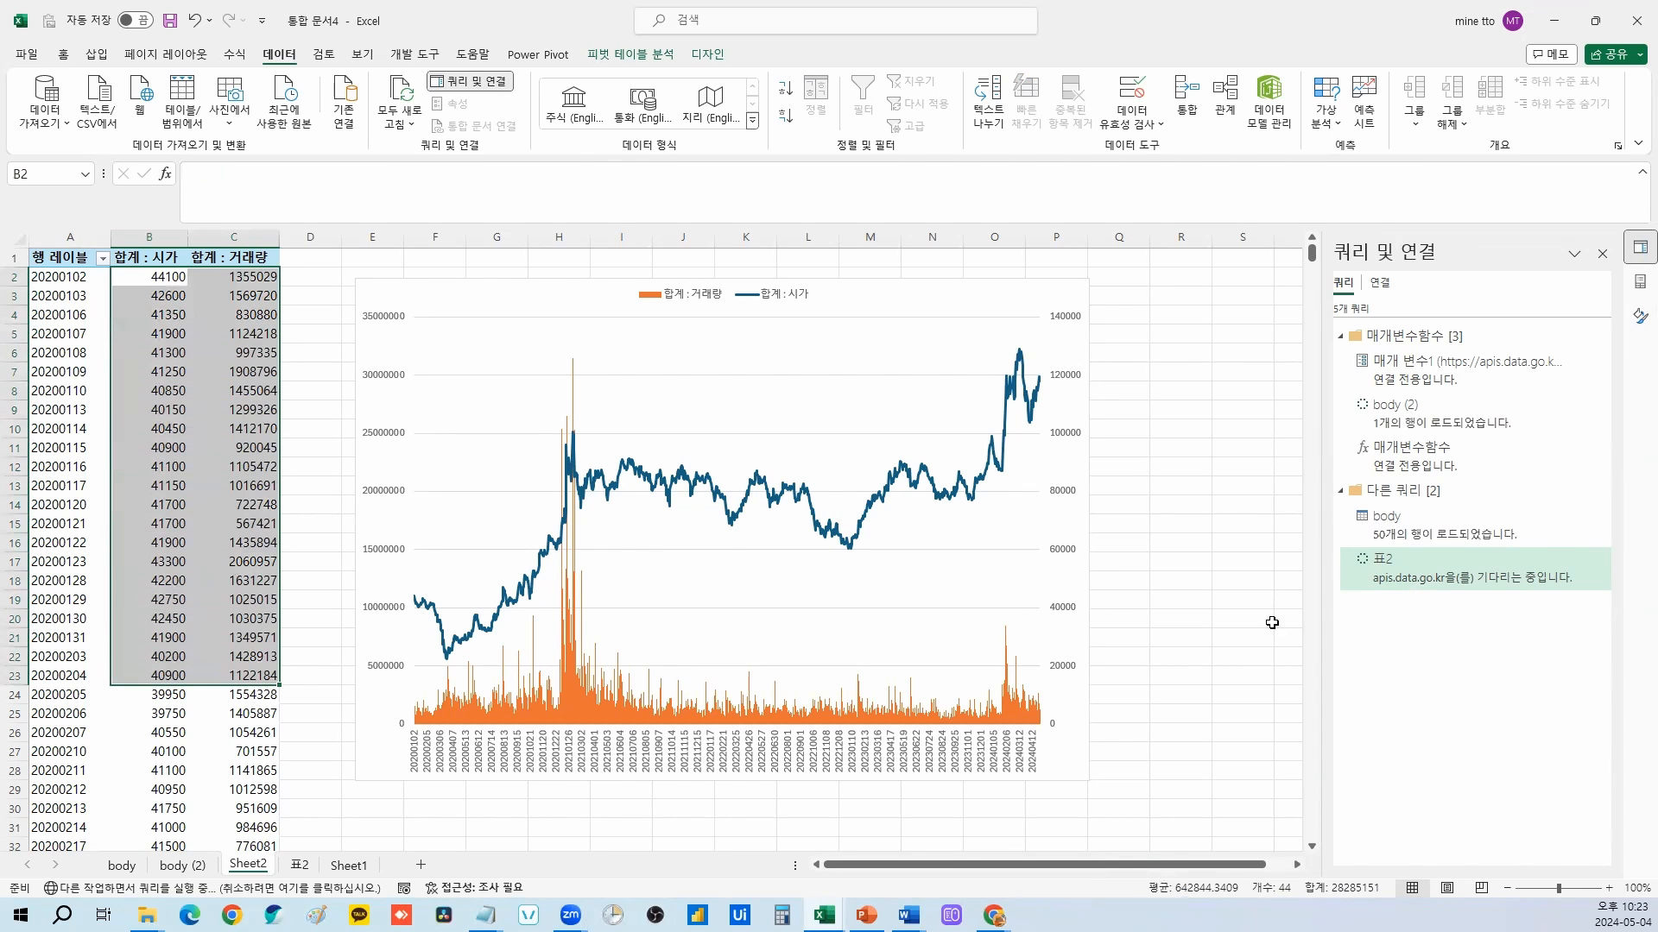
pyautogui.click(299, 865)
pyautogui.click(704, 249)
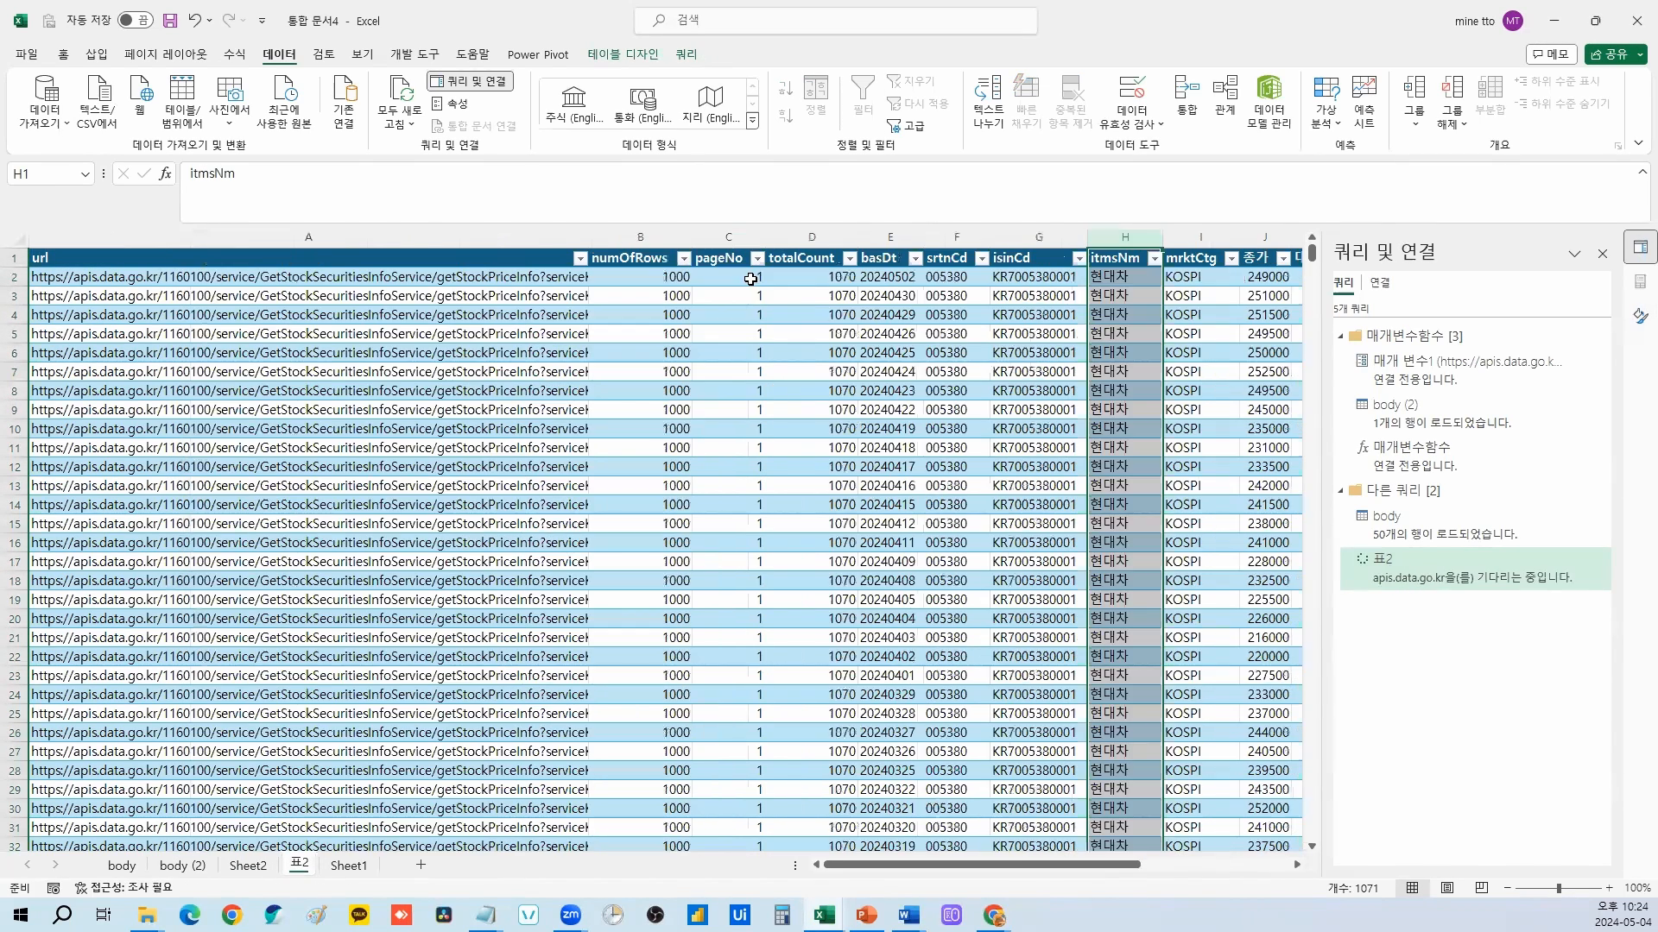
pyautogui.click(1132, 271)
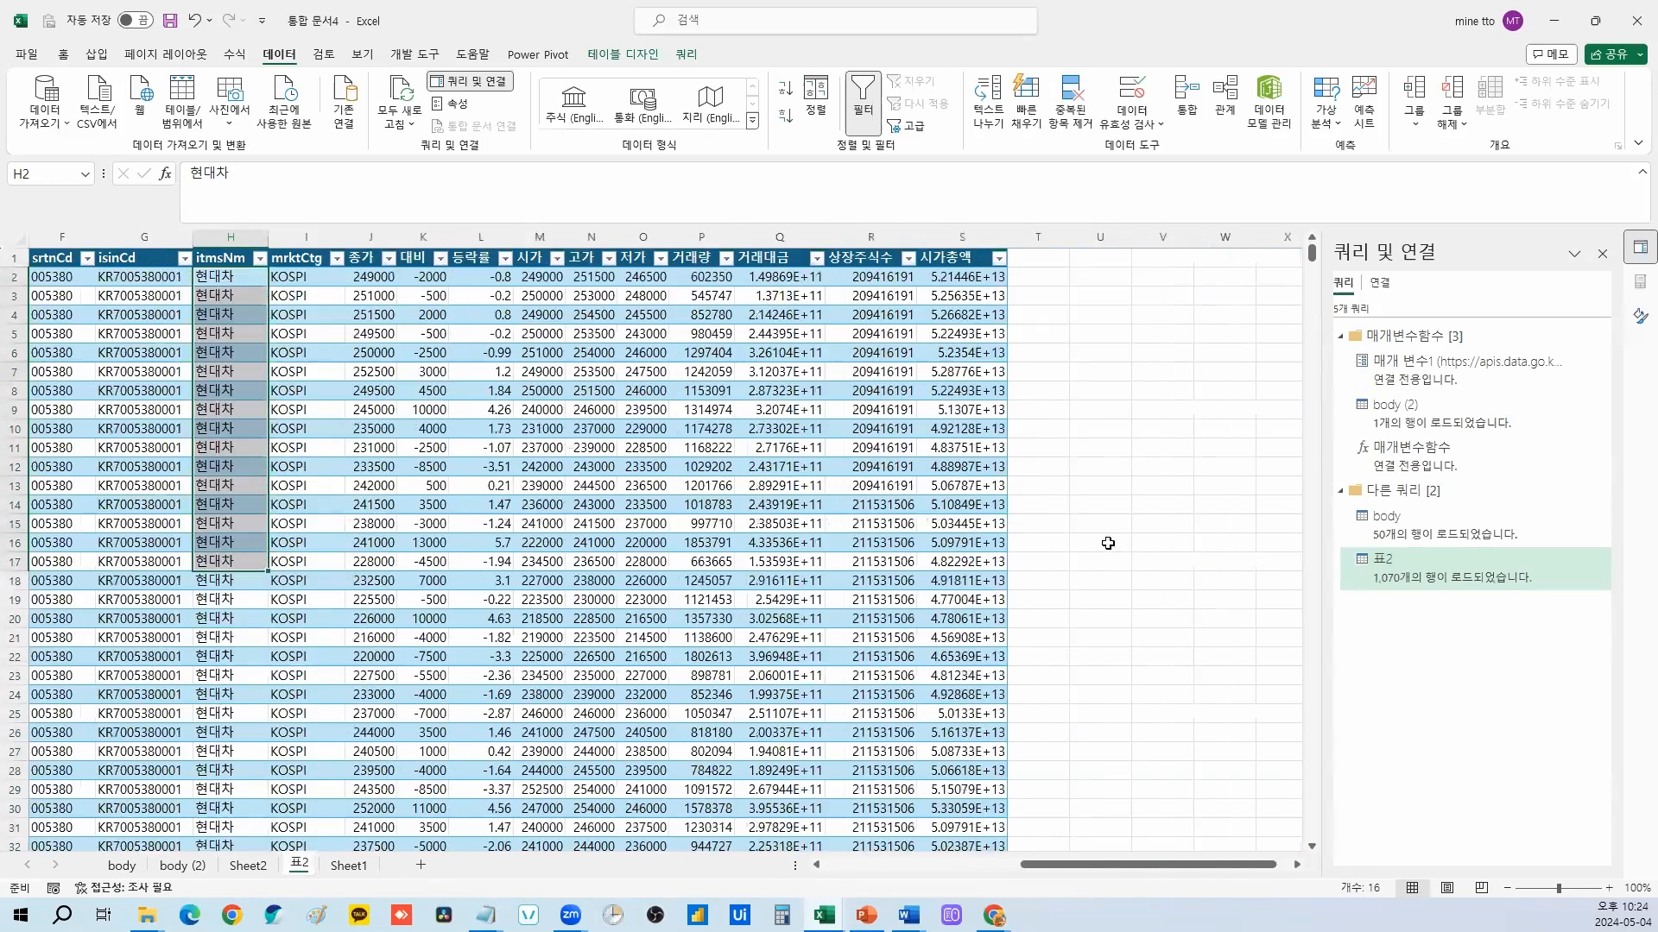
# Step: Refresh the pivot table on Sheet2 so its chart uses the reloaded stock data
pyautogui.click(248, 866)
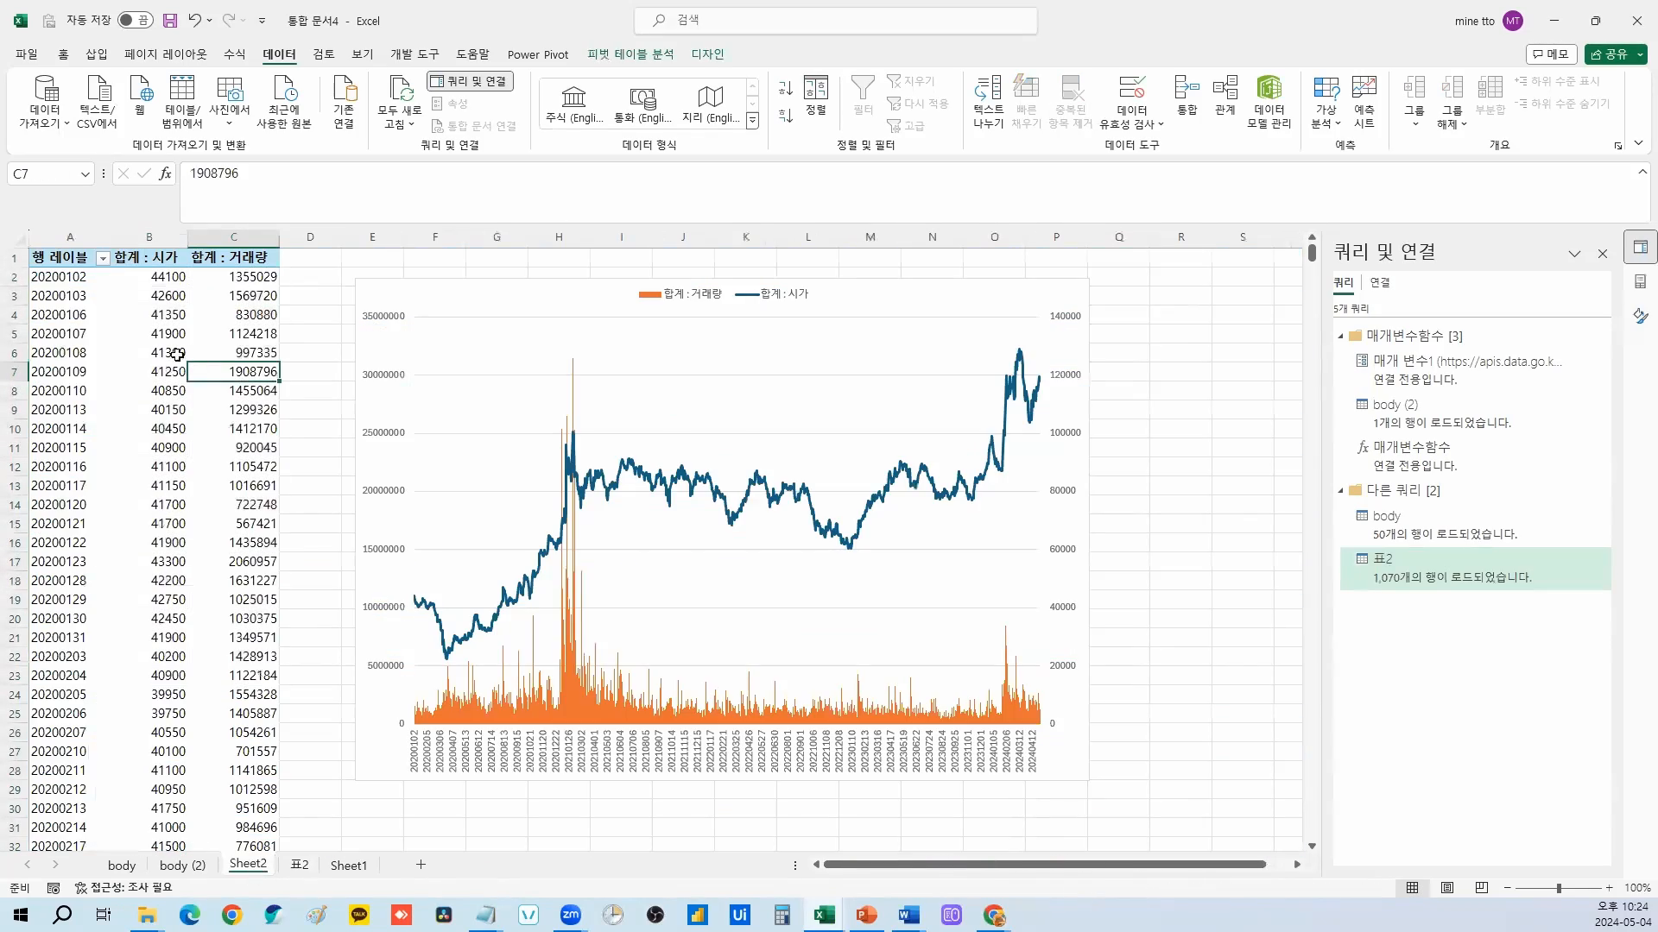
pyautogui.rightClick(196, 312)
pyautogui.click(274, 436)
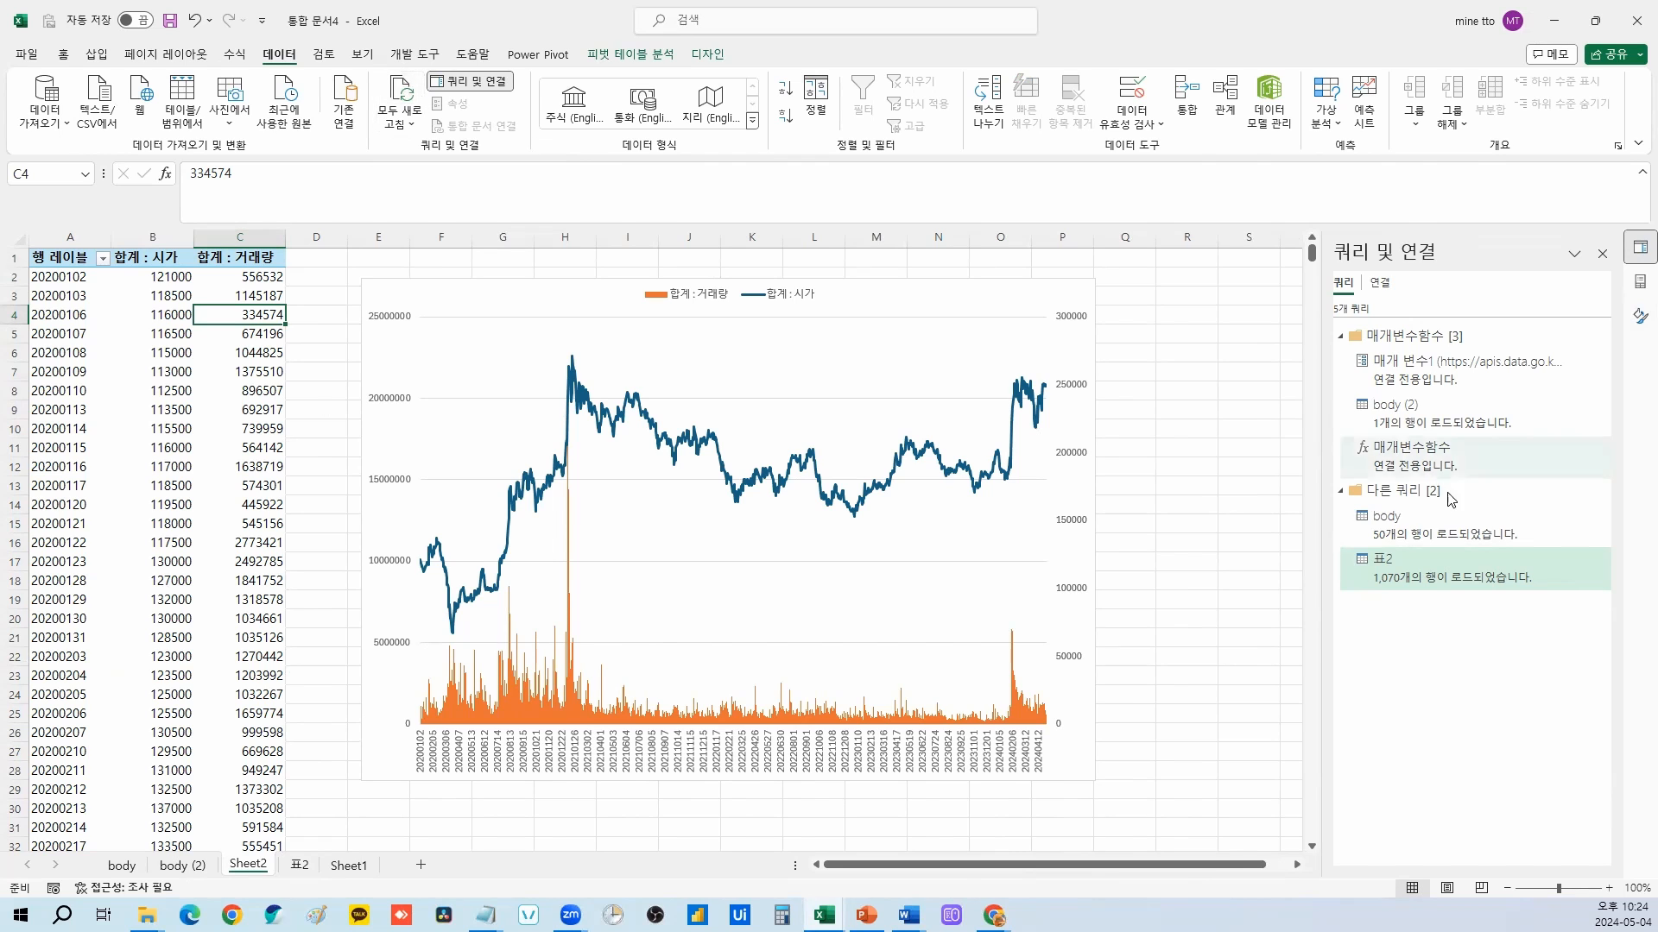
# Step: Compare the 표2 data and query preview with the Sheet2 pivot table, refreshing the pivot table once more
pyautogui.moveTo(1405, 567)
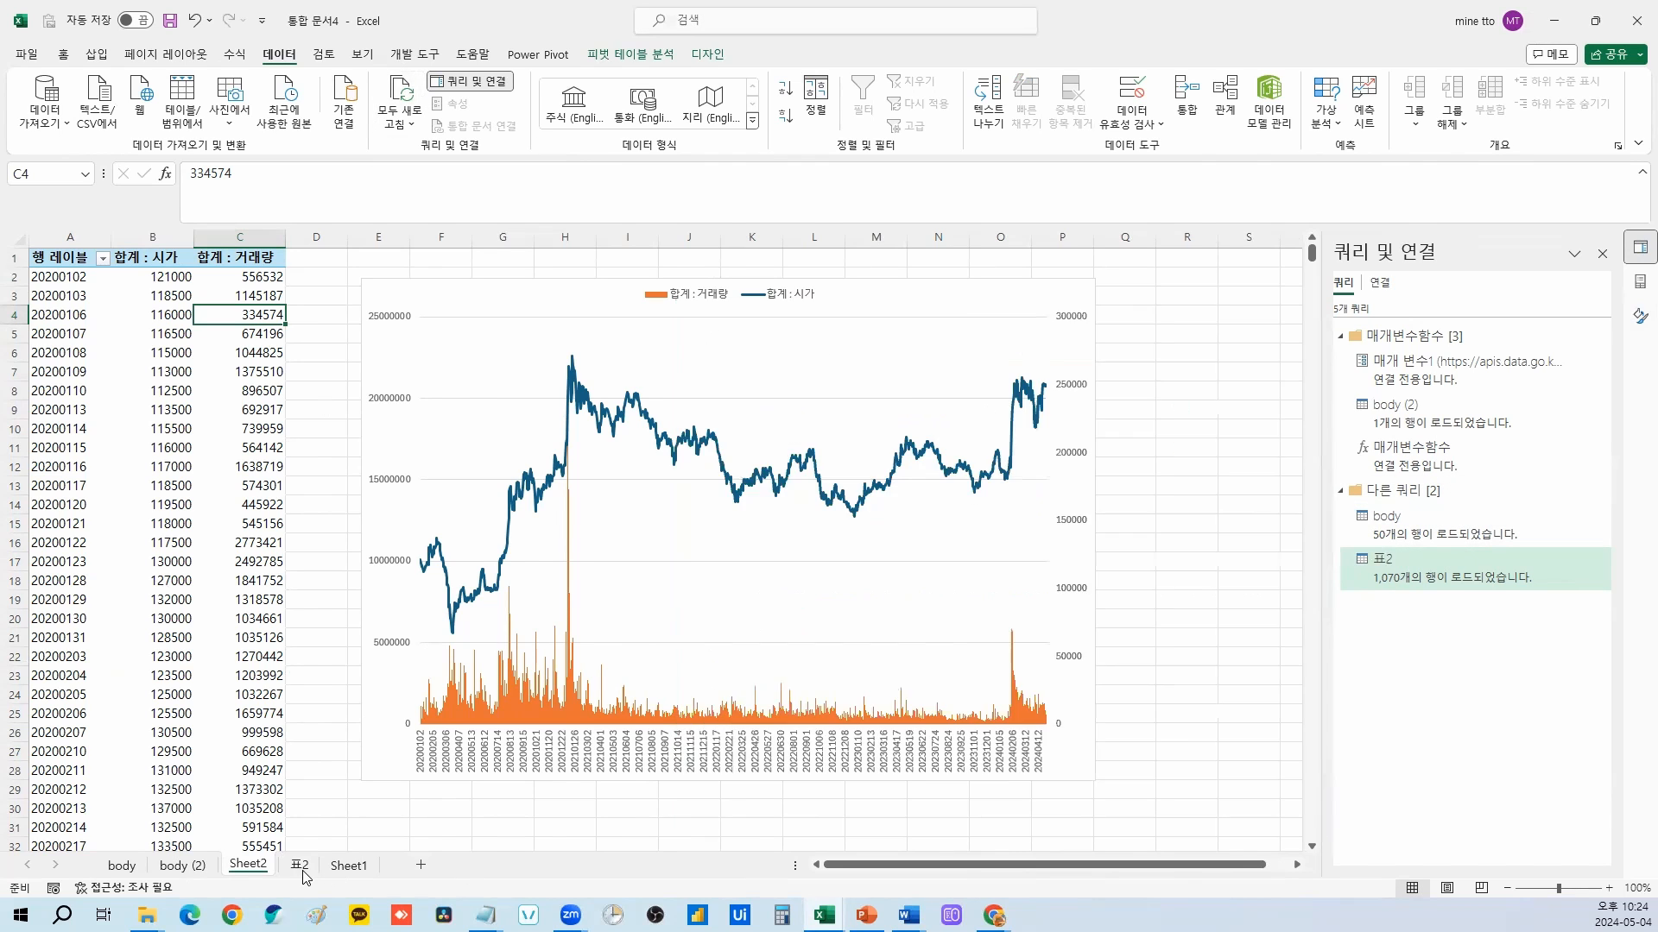
pyautogui.click(300, 867)
pyautogui.click(252, 866)
pyautogui.moveTo(121, 277); pyautogui.dragTo(259, 448)
pyautogui.rightClick(250, 314)
pyautogui.click(317, 425)
pyautogui.click(188, 518)
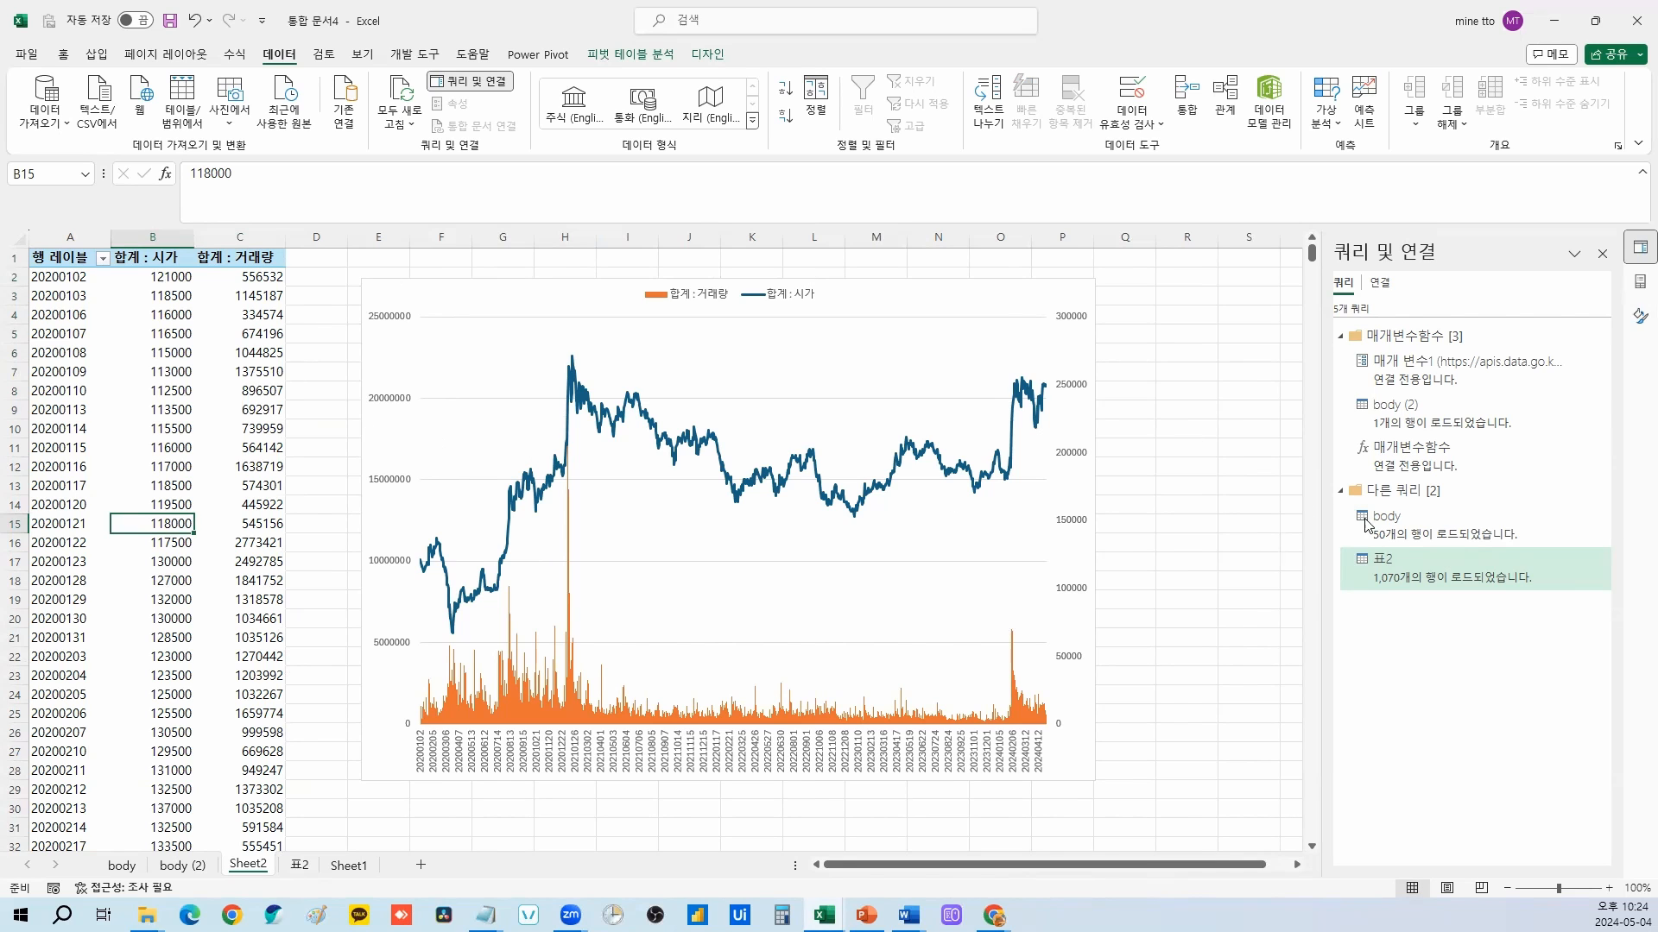
pyautogui.moveTo(1418, 560)
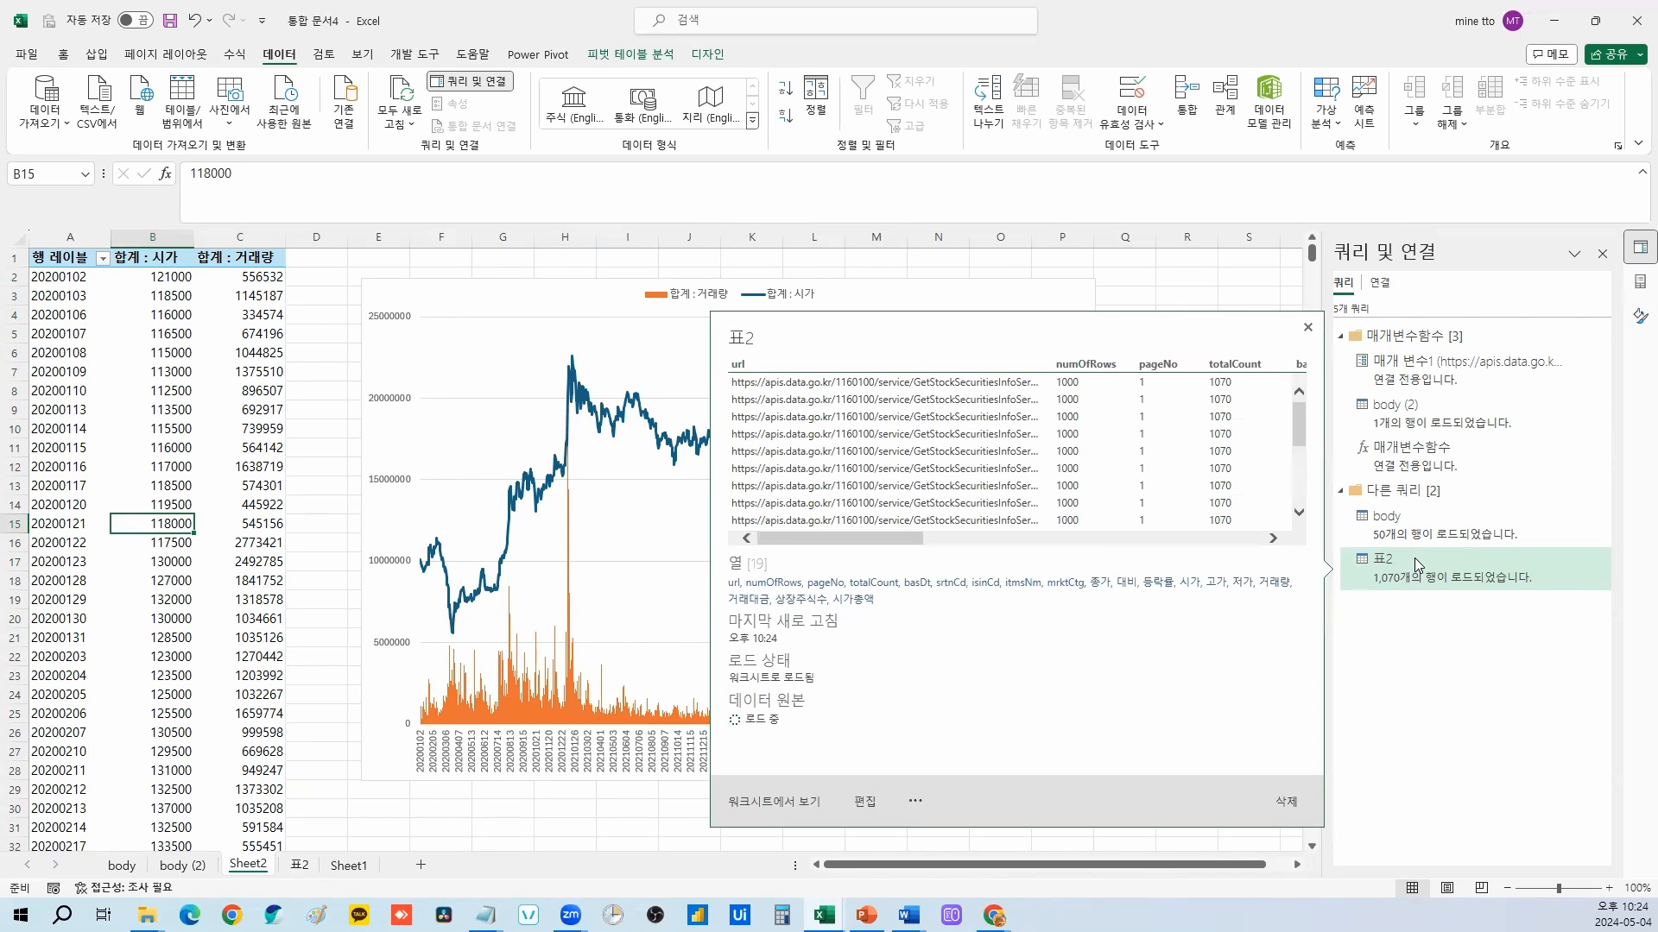
pyautogui.click(198, 388)
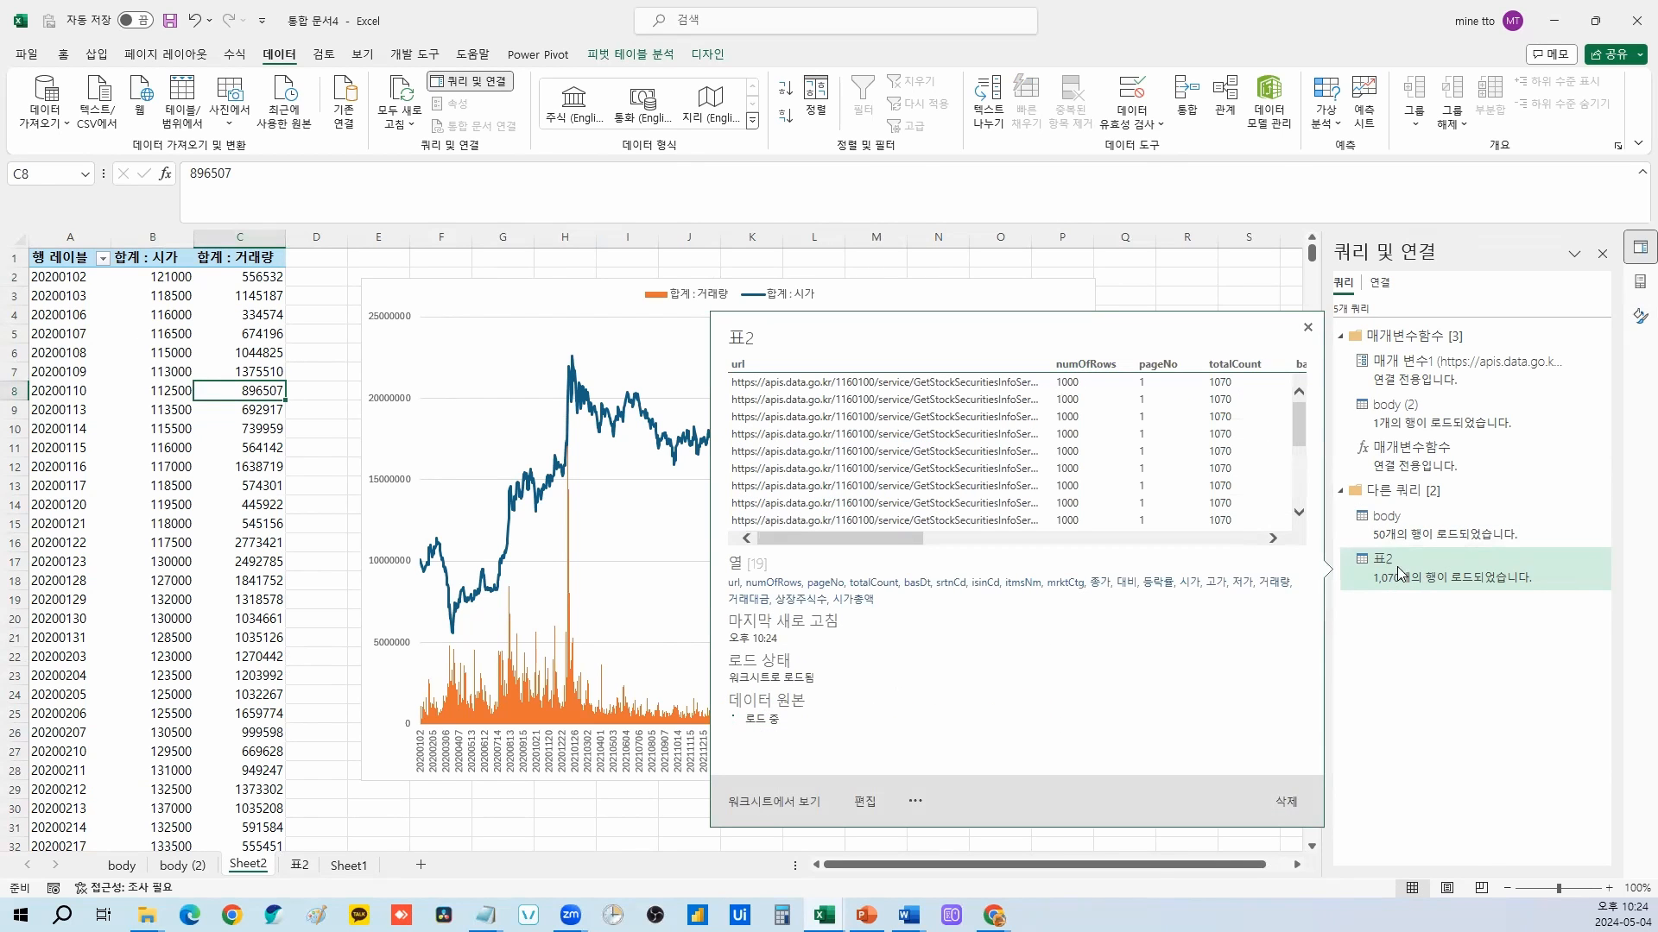
pyautogui.rightClick(1433, 575)
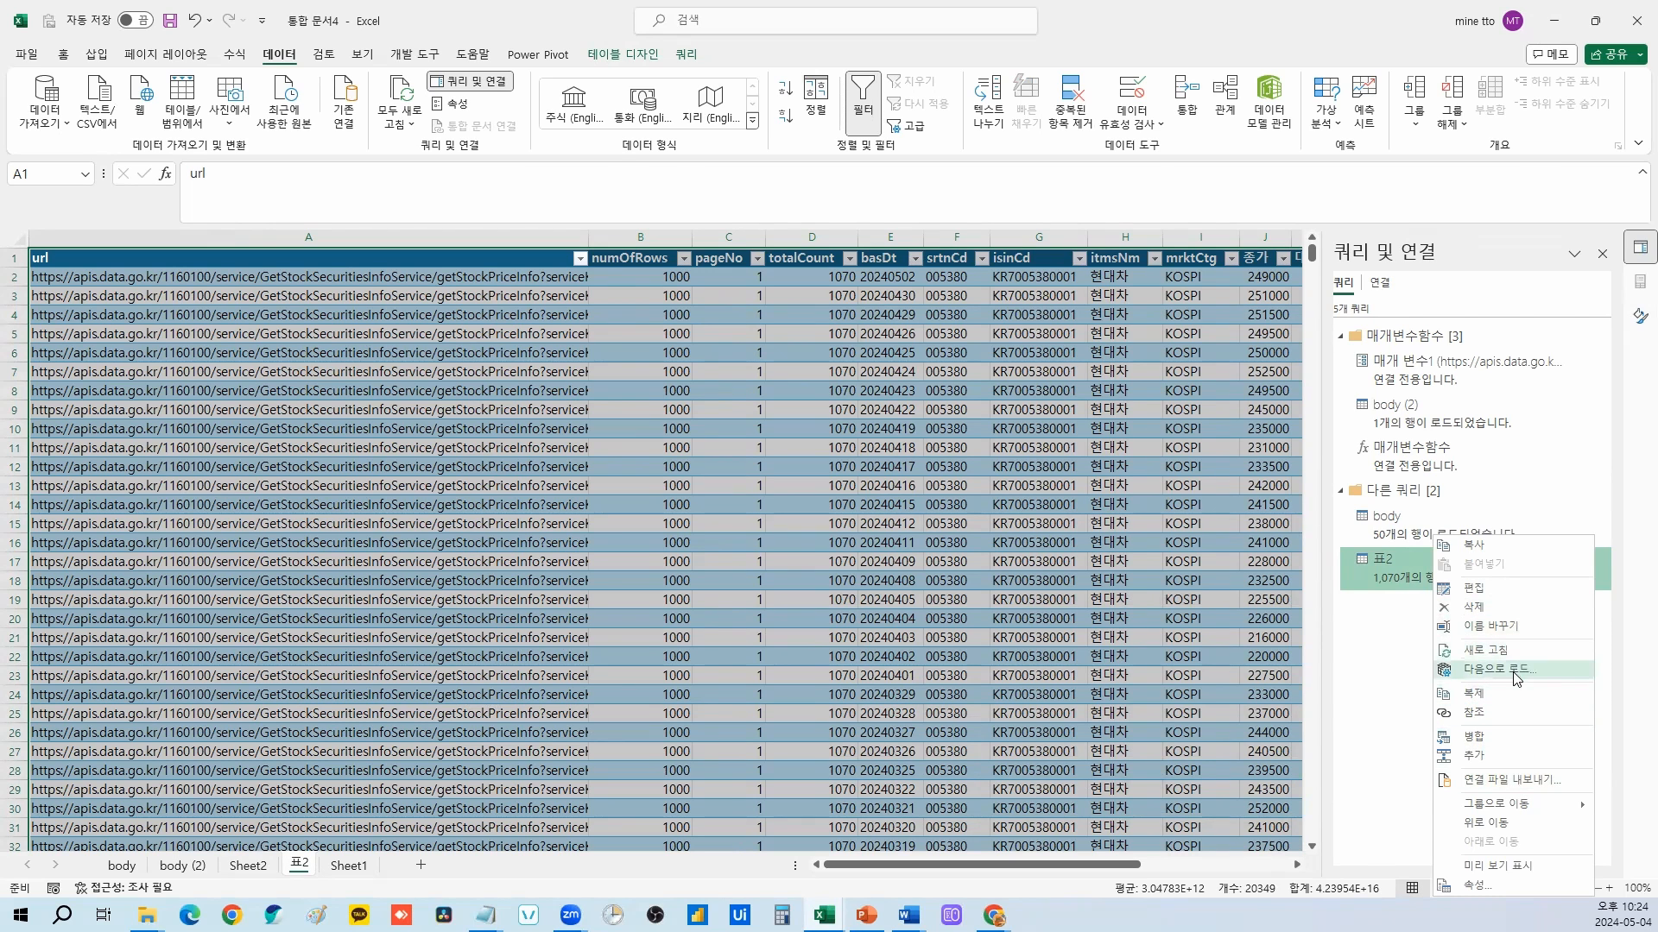
pyautogui.click(557, 586)
pyautogui.click(243, 866)
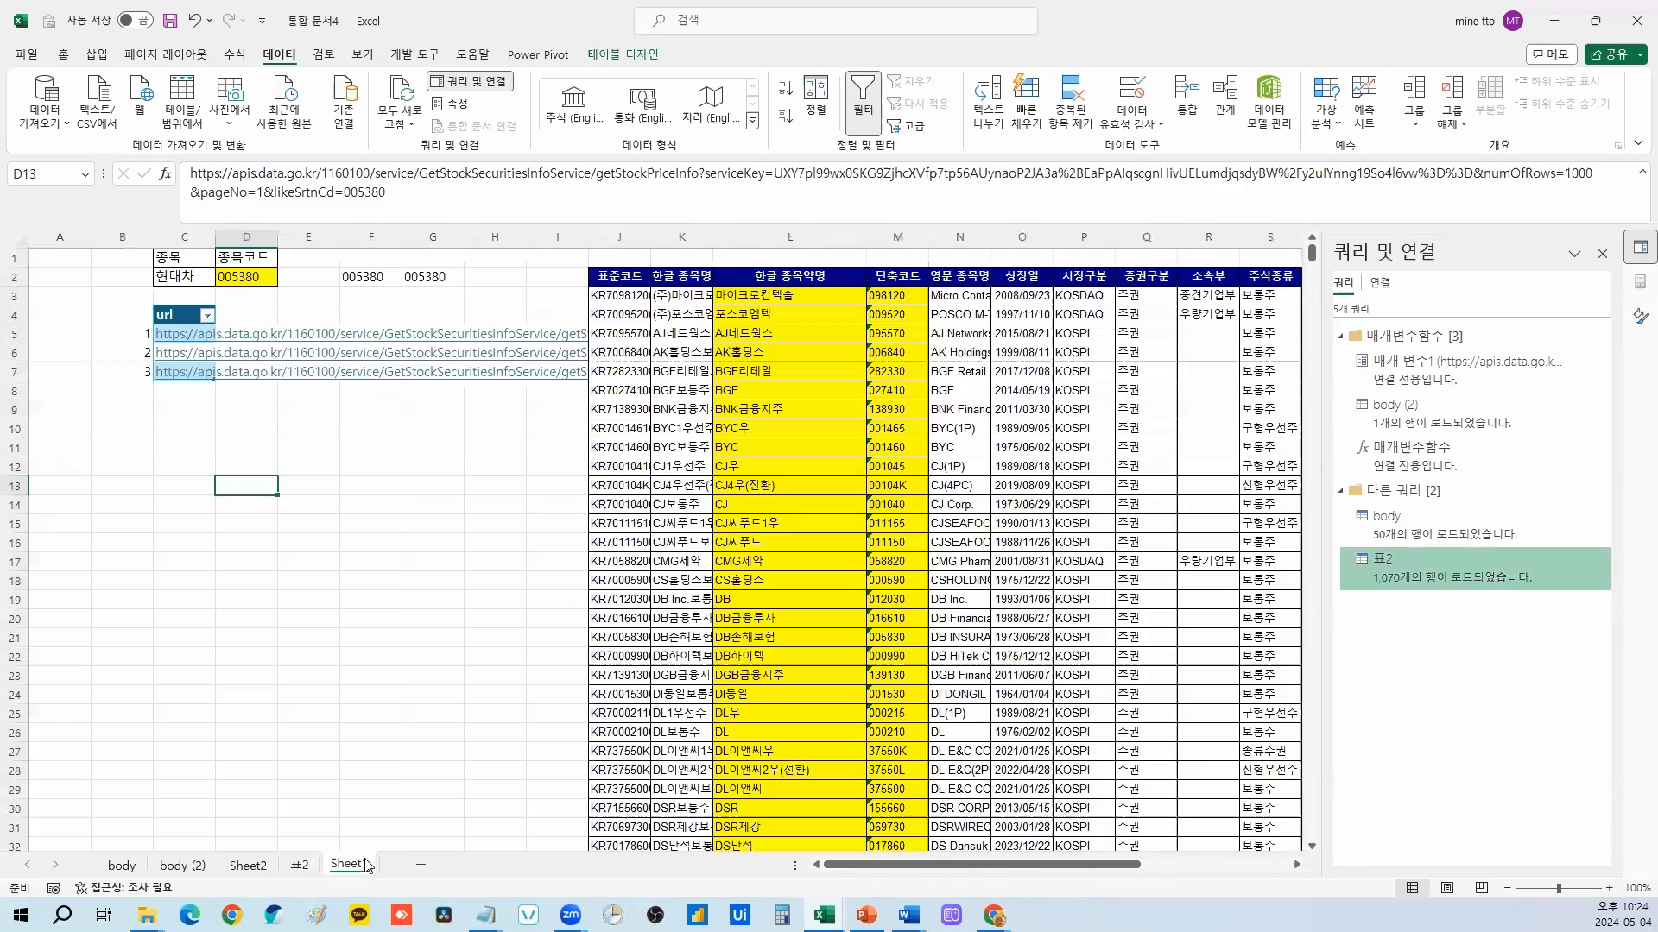
# Step: Turn off background refresh (다른 작업하면서 새로 고침) in the properties of the 표2 query
pyautogui.rightClick(1459, 570)
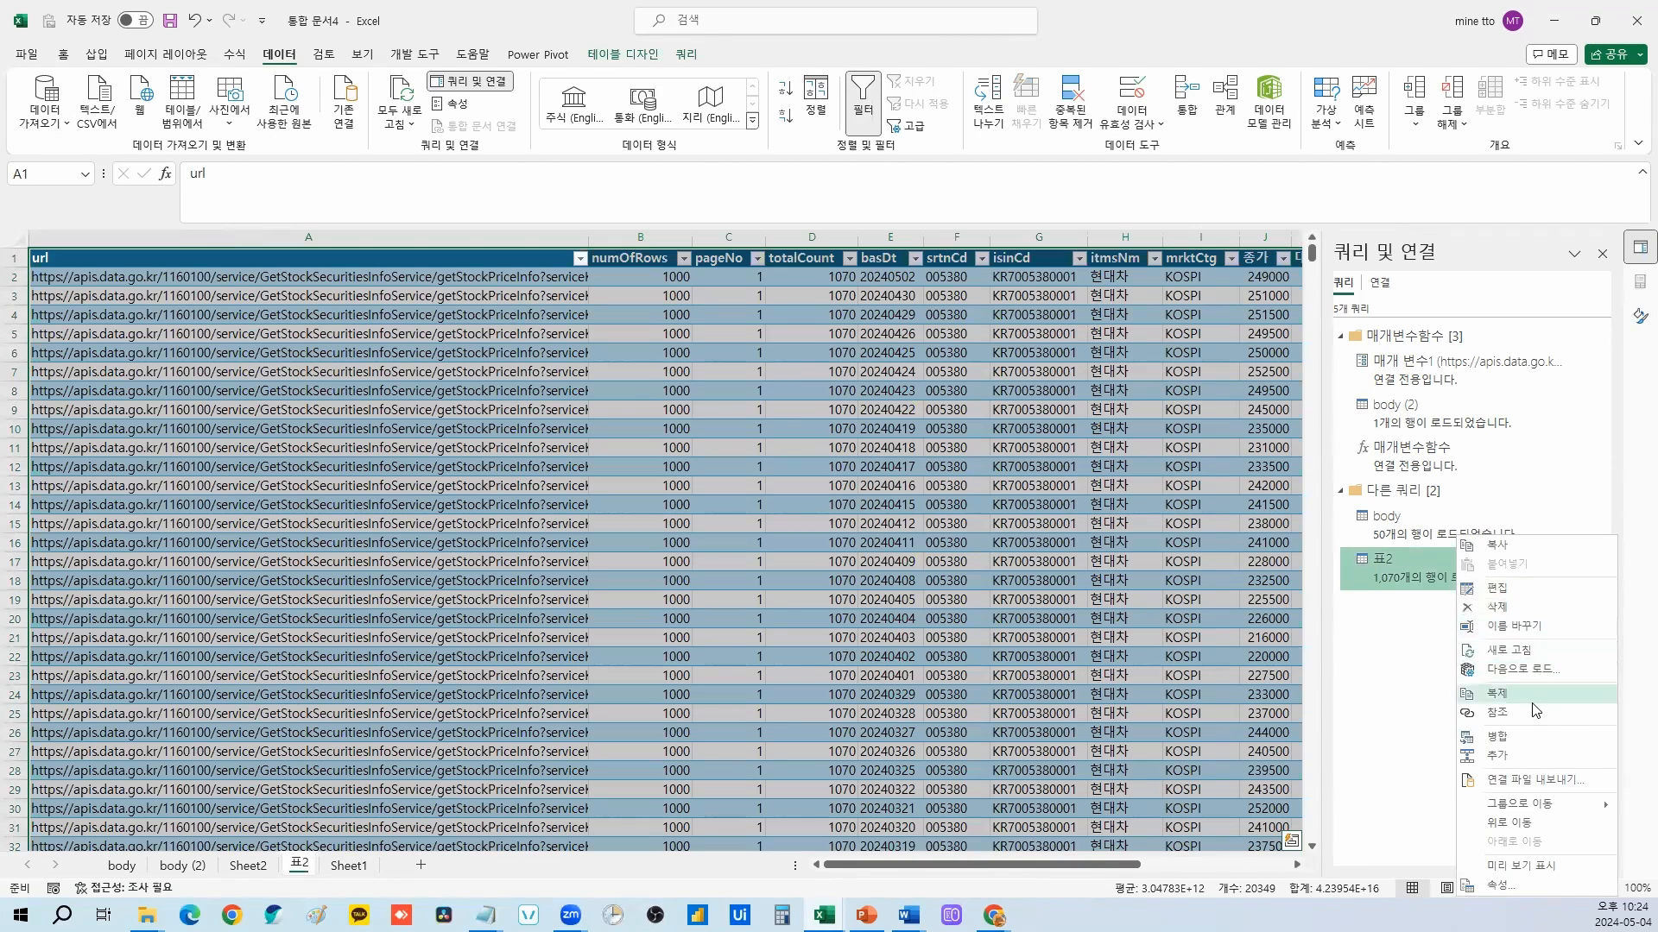
pyautogui.click(1516, 887)
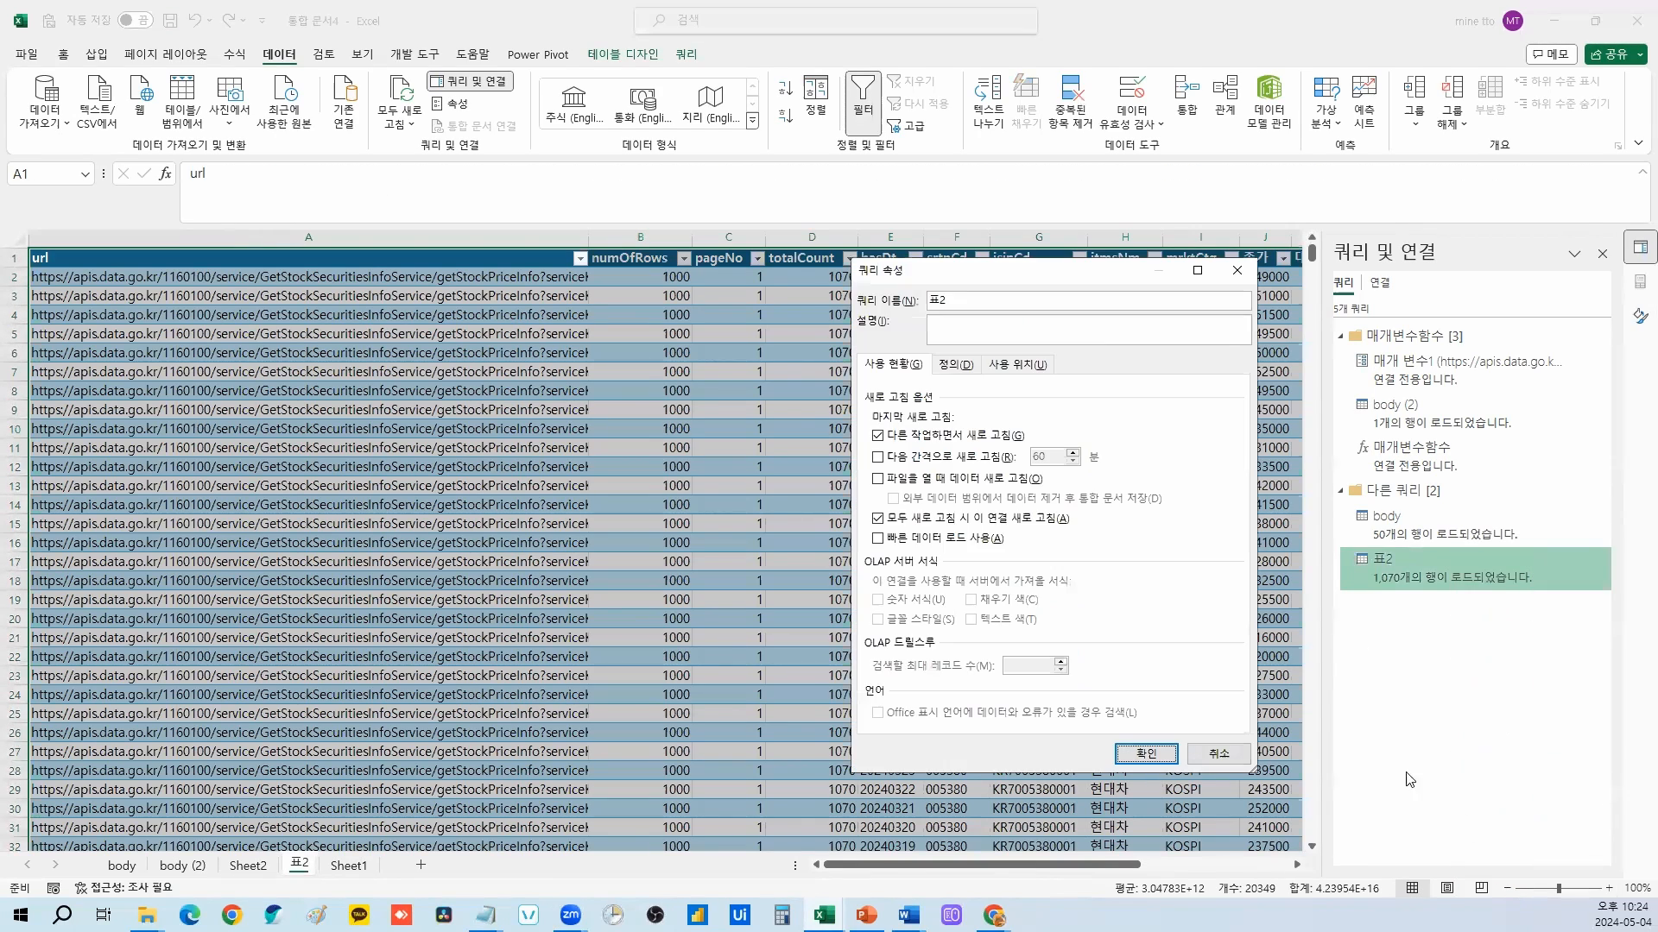
pyautogui.click(974, 436)
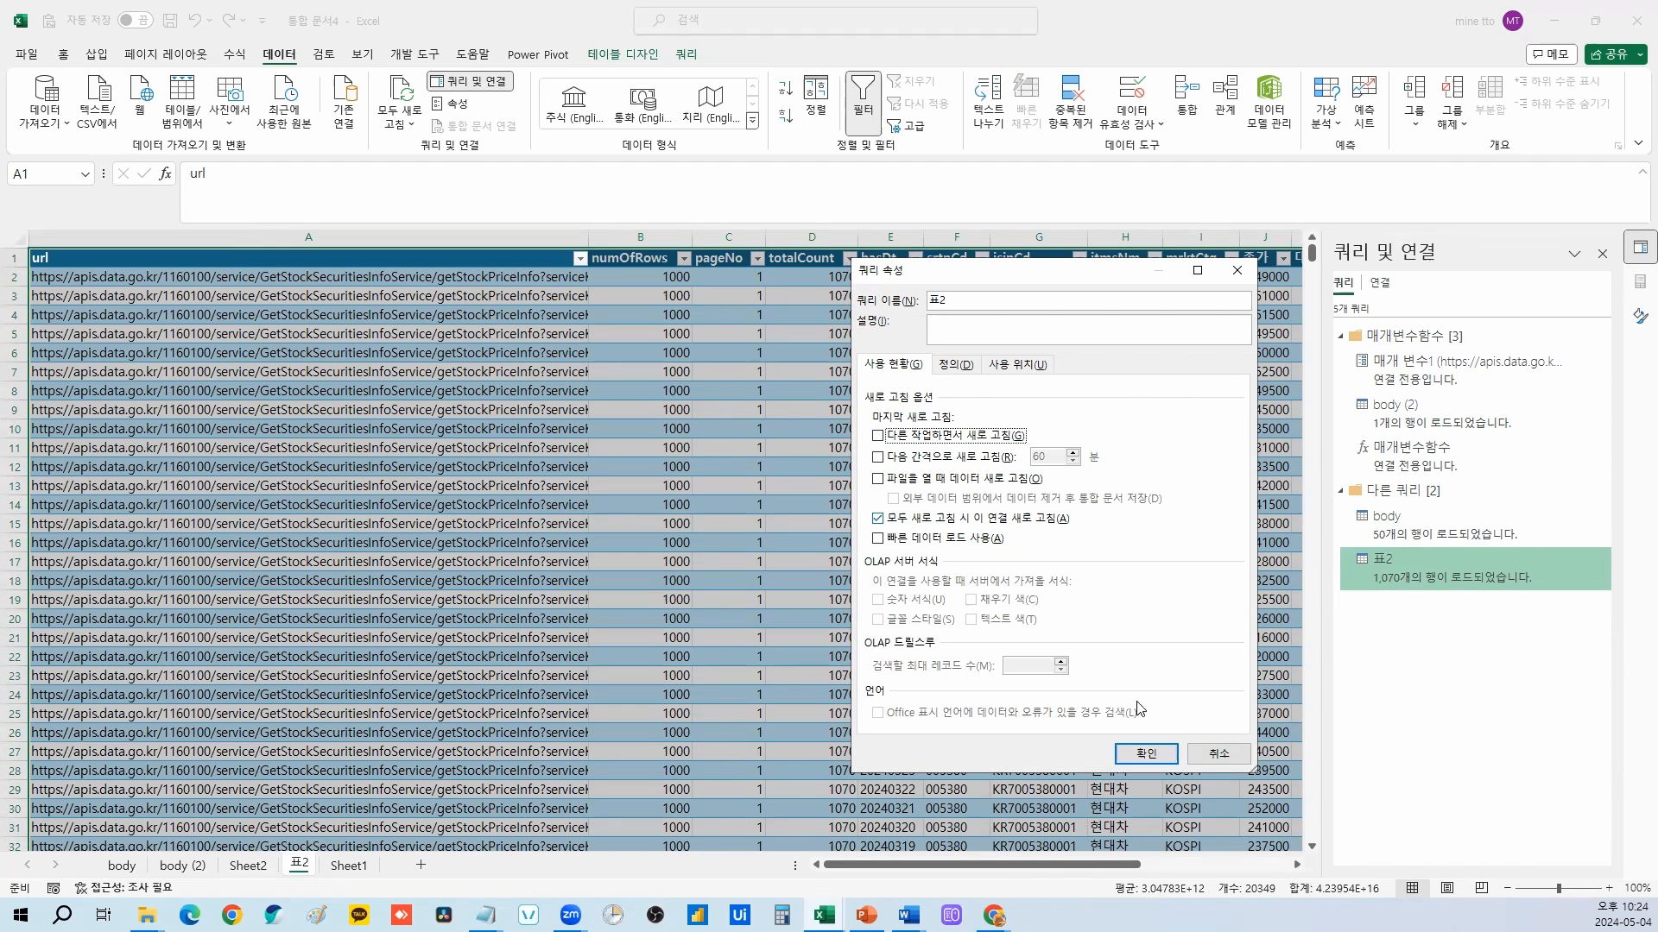
pyautogui.click(1149, 754)
# Step: Set the stock name in C2 of Sheet1 to 기아 and return to the pivot chart on Sheet2
pyautogui.click(258, 866)
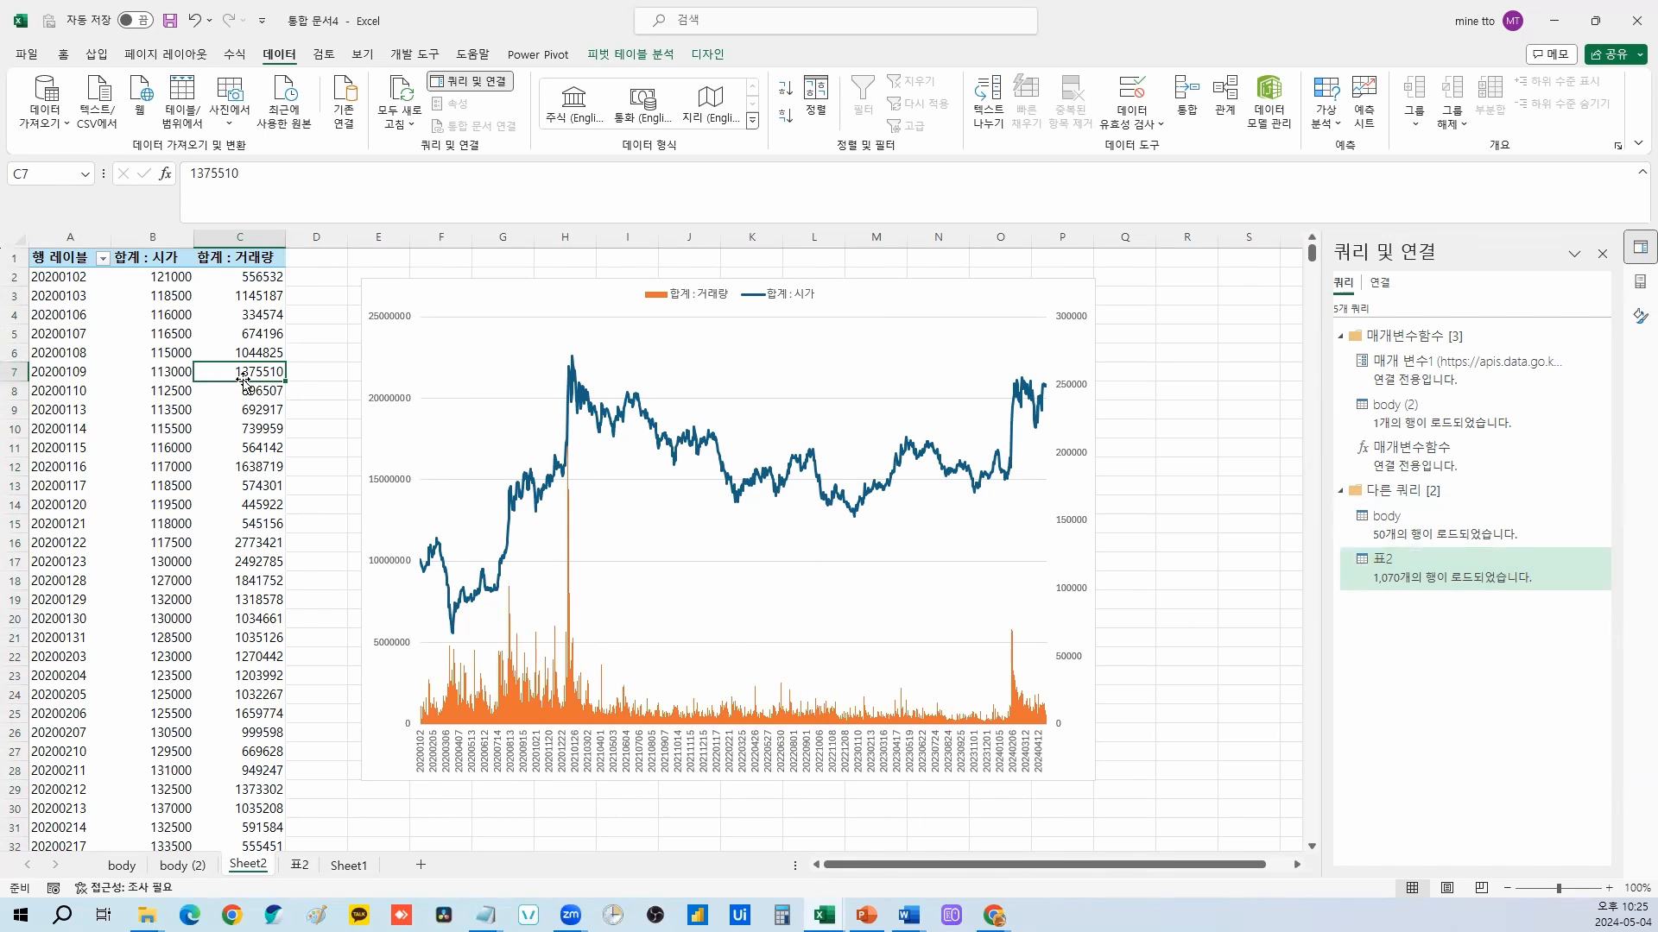
pyautogui.click(345, 867)
pyautogui.click(207, 277)
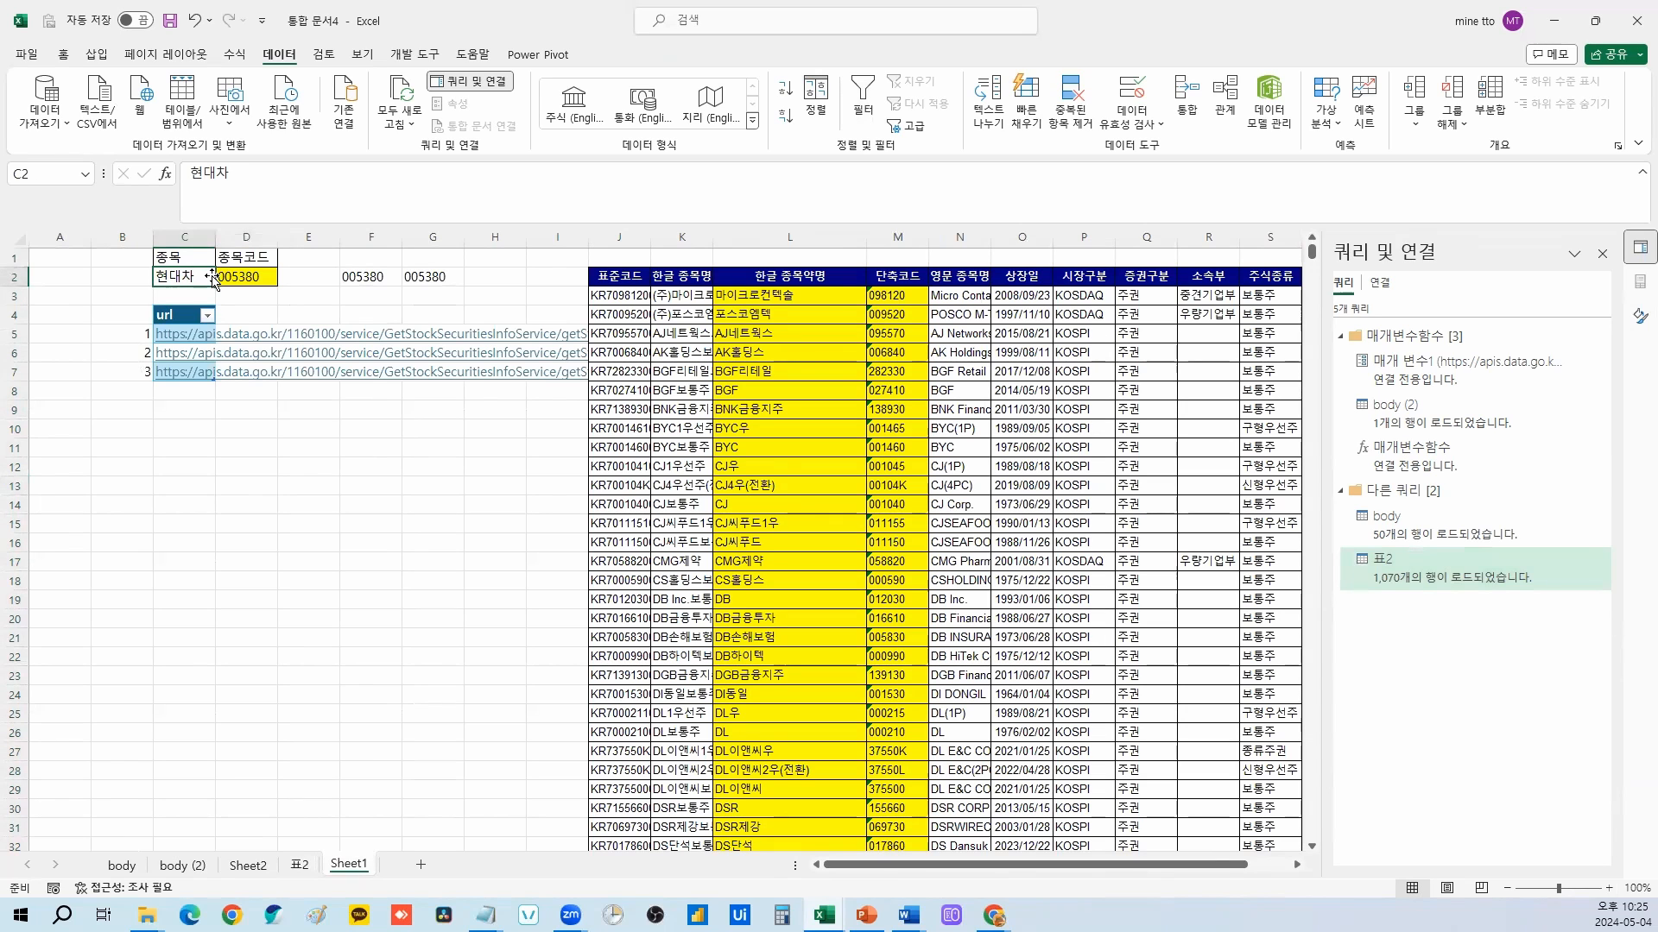
pyautogui.write('기아')
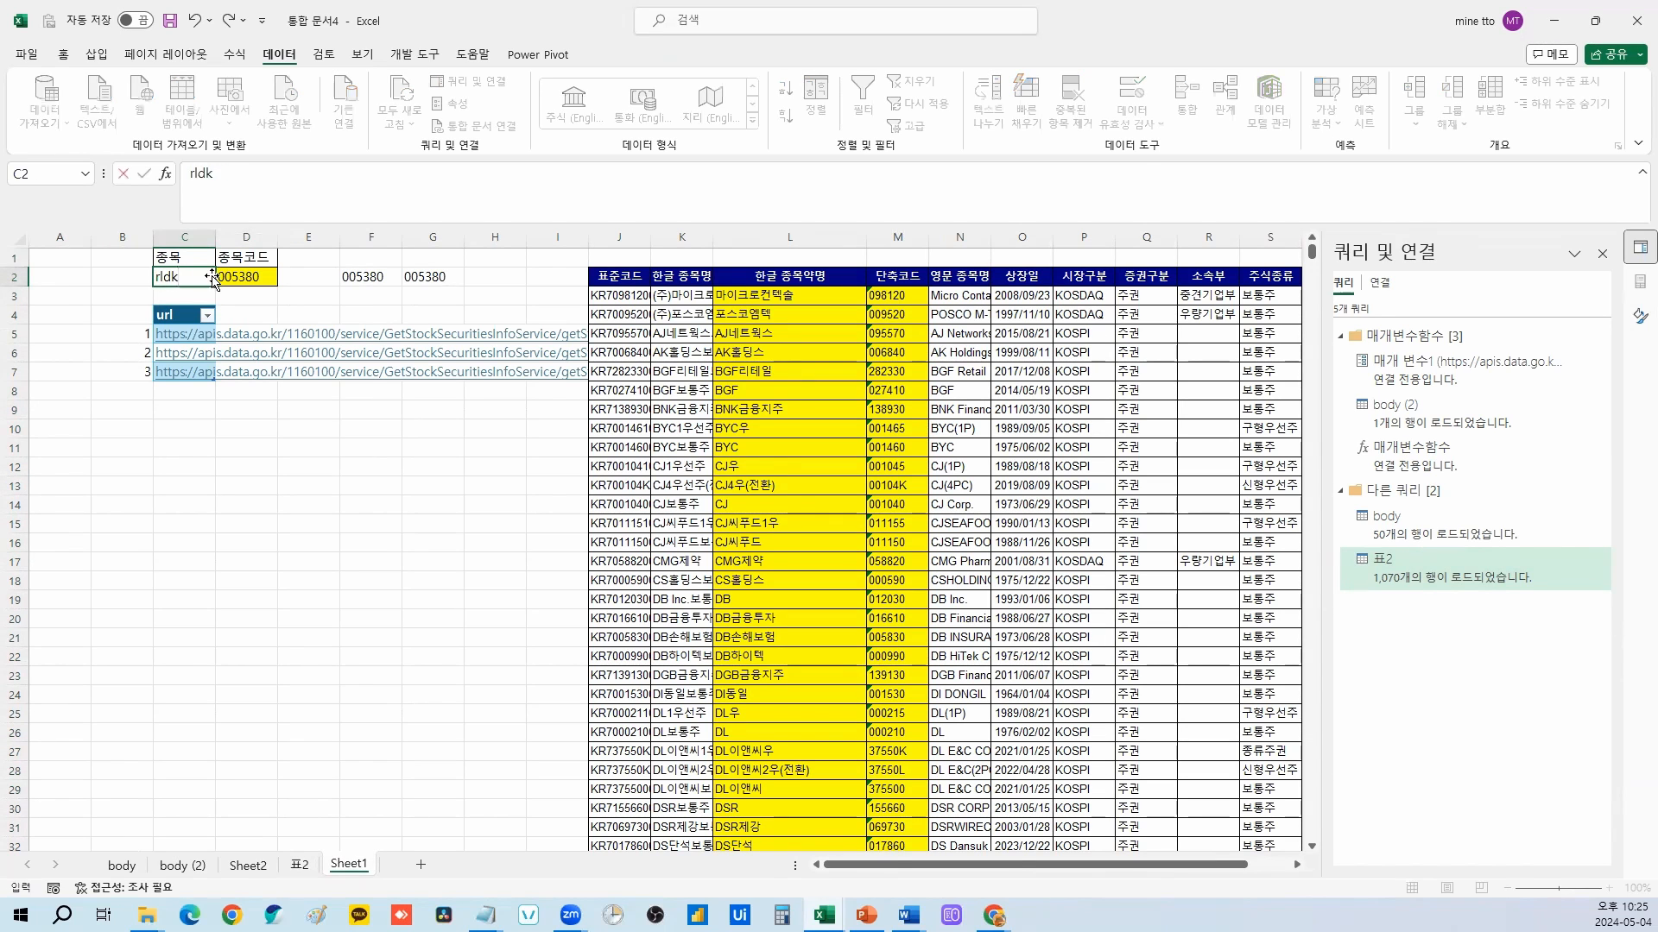
pyautogui.press('Return')
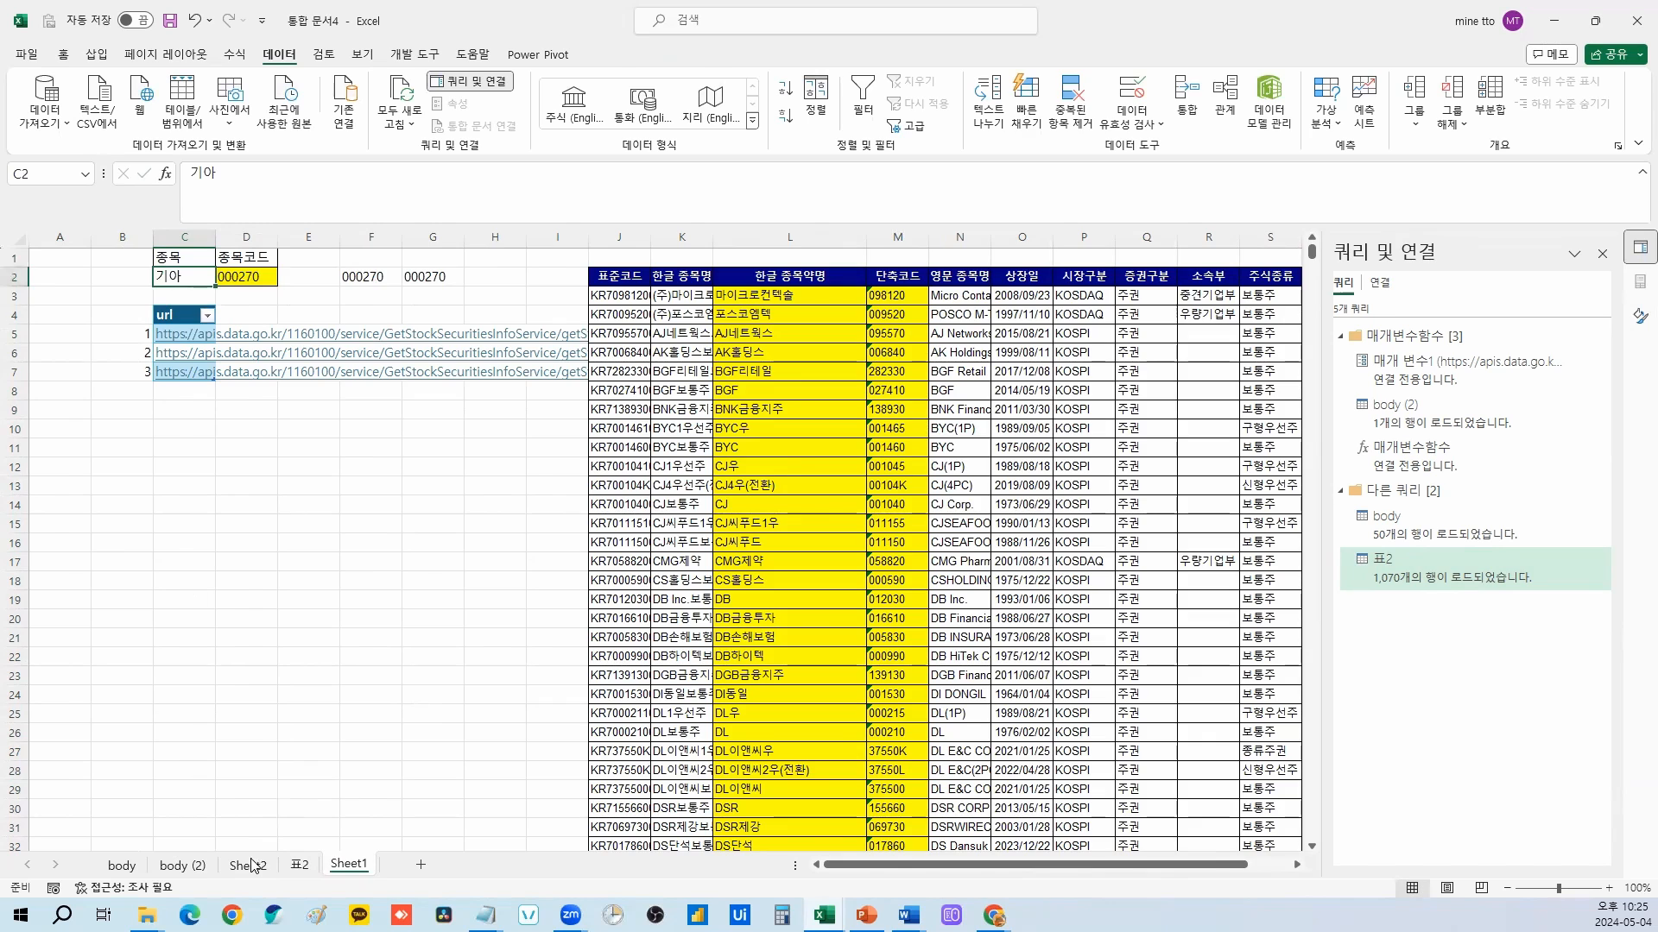
pyautogui.click(248, 865)
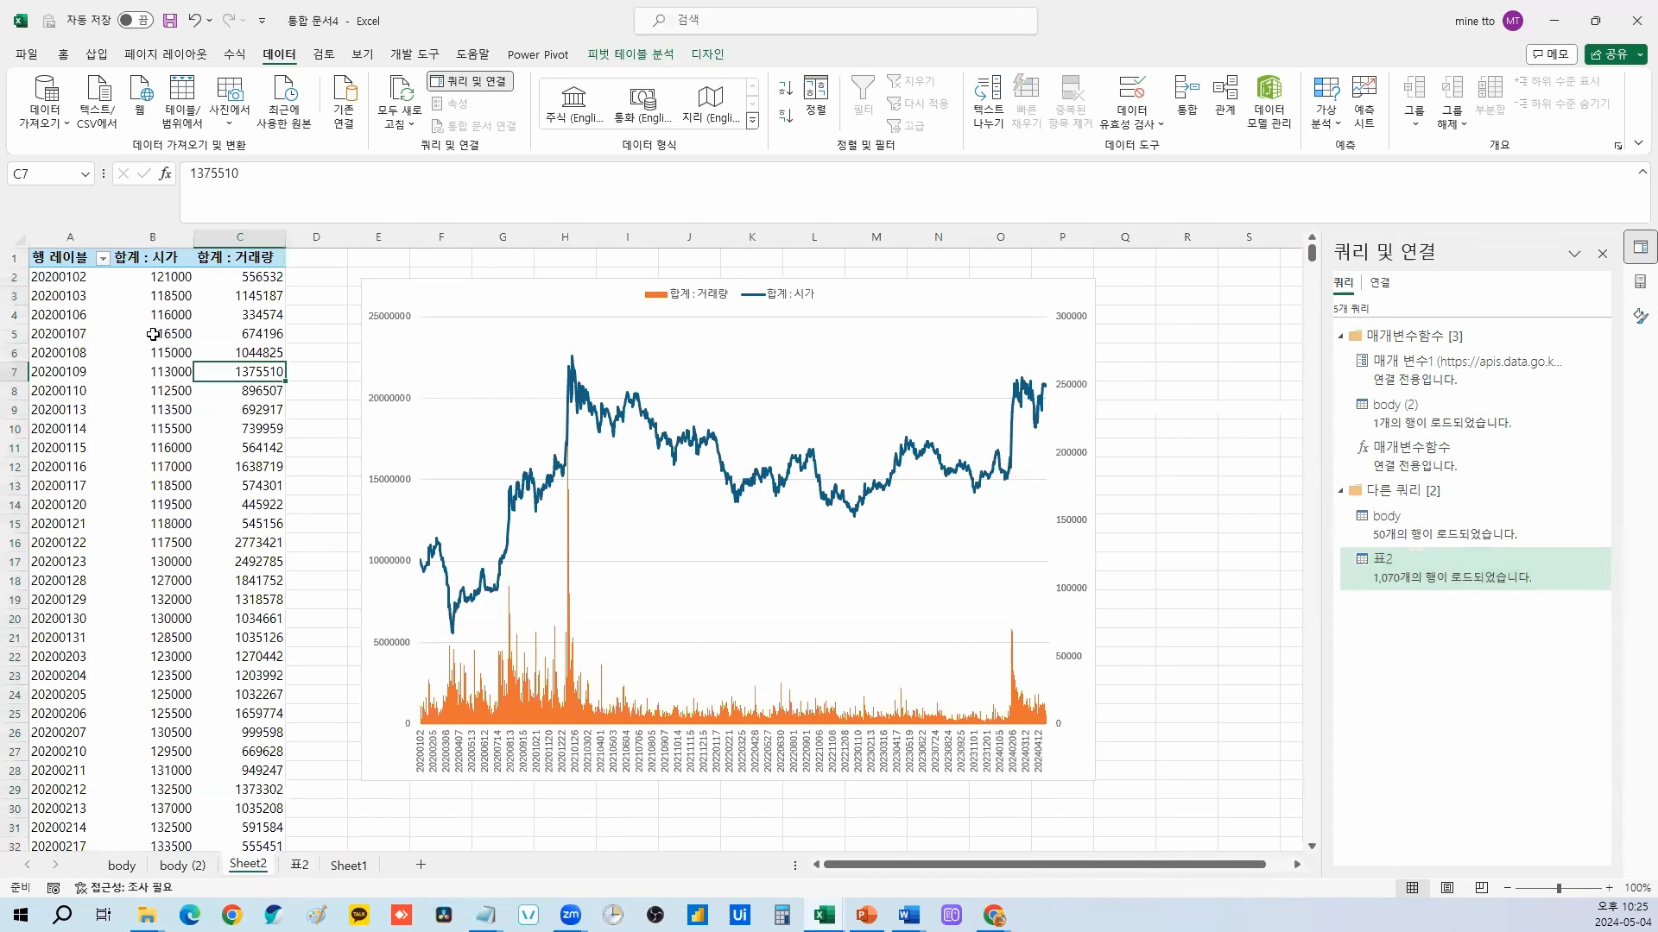
# Step: Refresh all the queries for the Sheet2 pivot chart, then review the 표2 query's refresh options and return to Sheet2
pyautogui.click(397, 99)
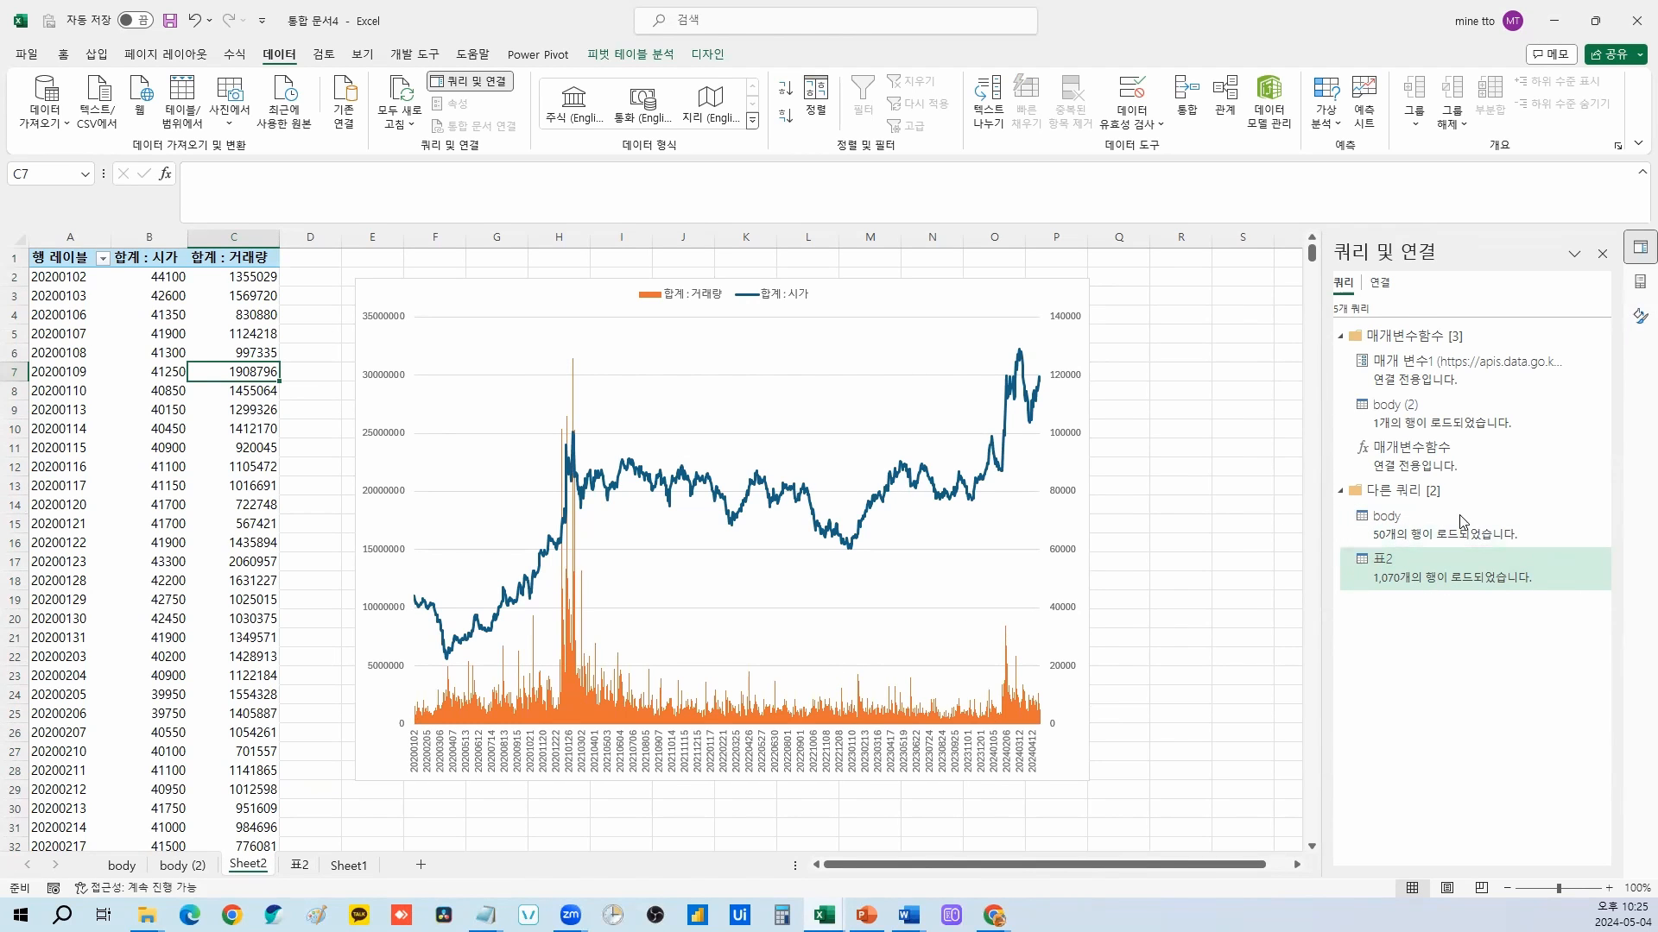
pyautogui.rightClick(1468, 566)
pyautogui.click(1480, 877)
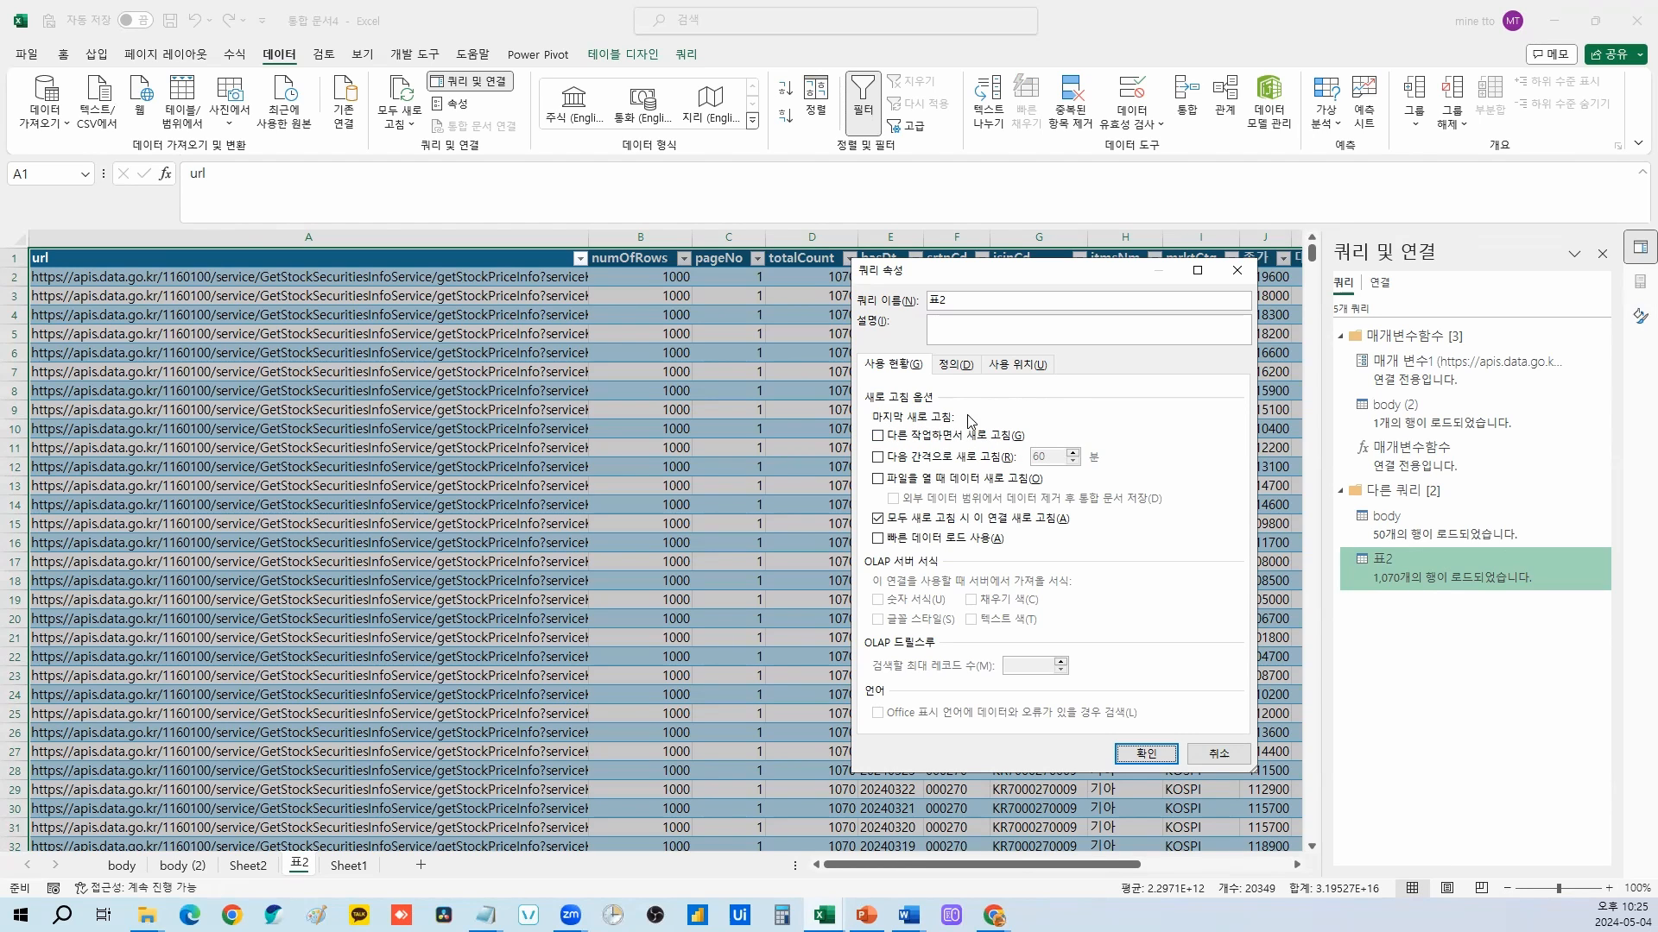
pyautogui.click(1146, 752)
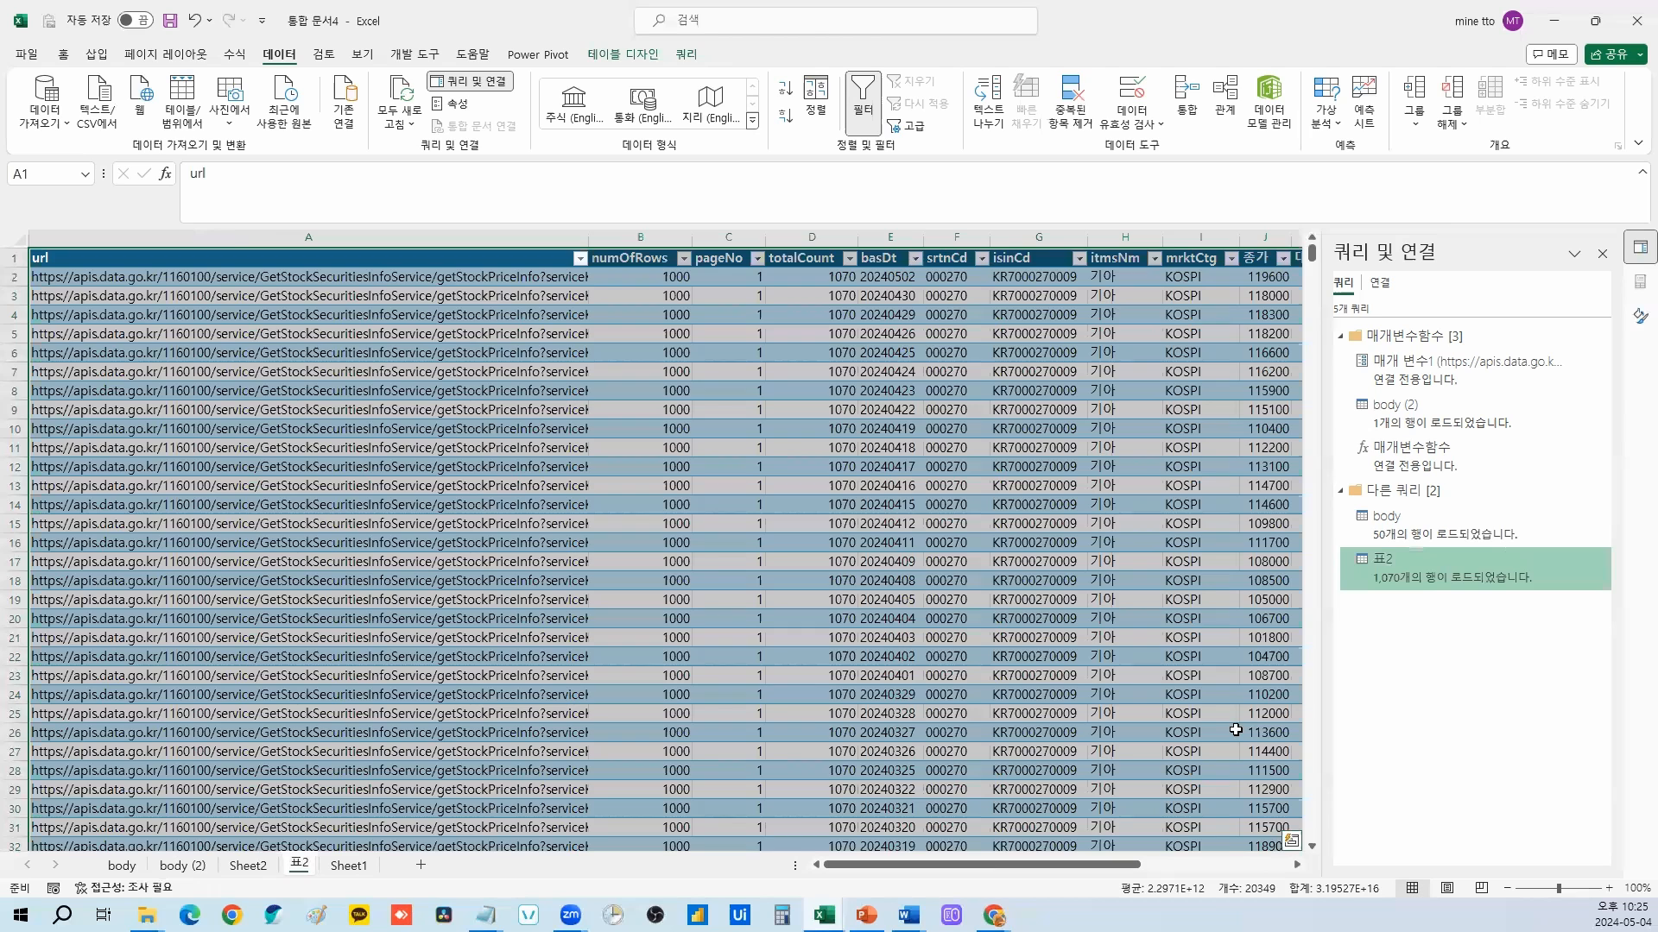
pyautogui.click(255, 866)
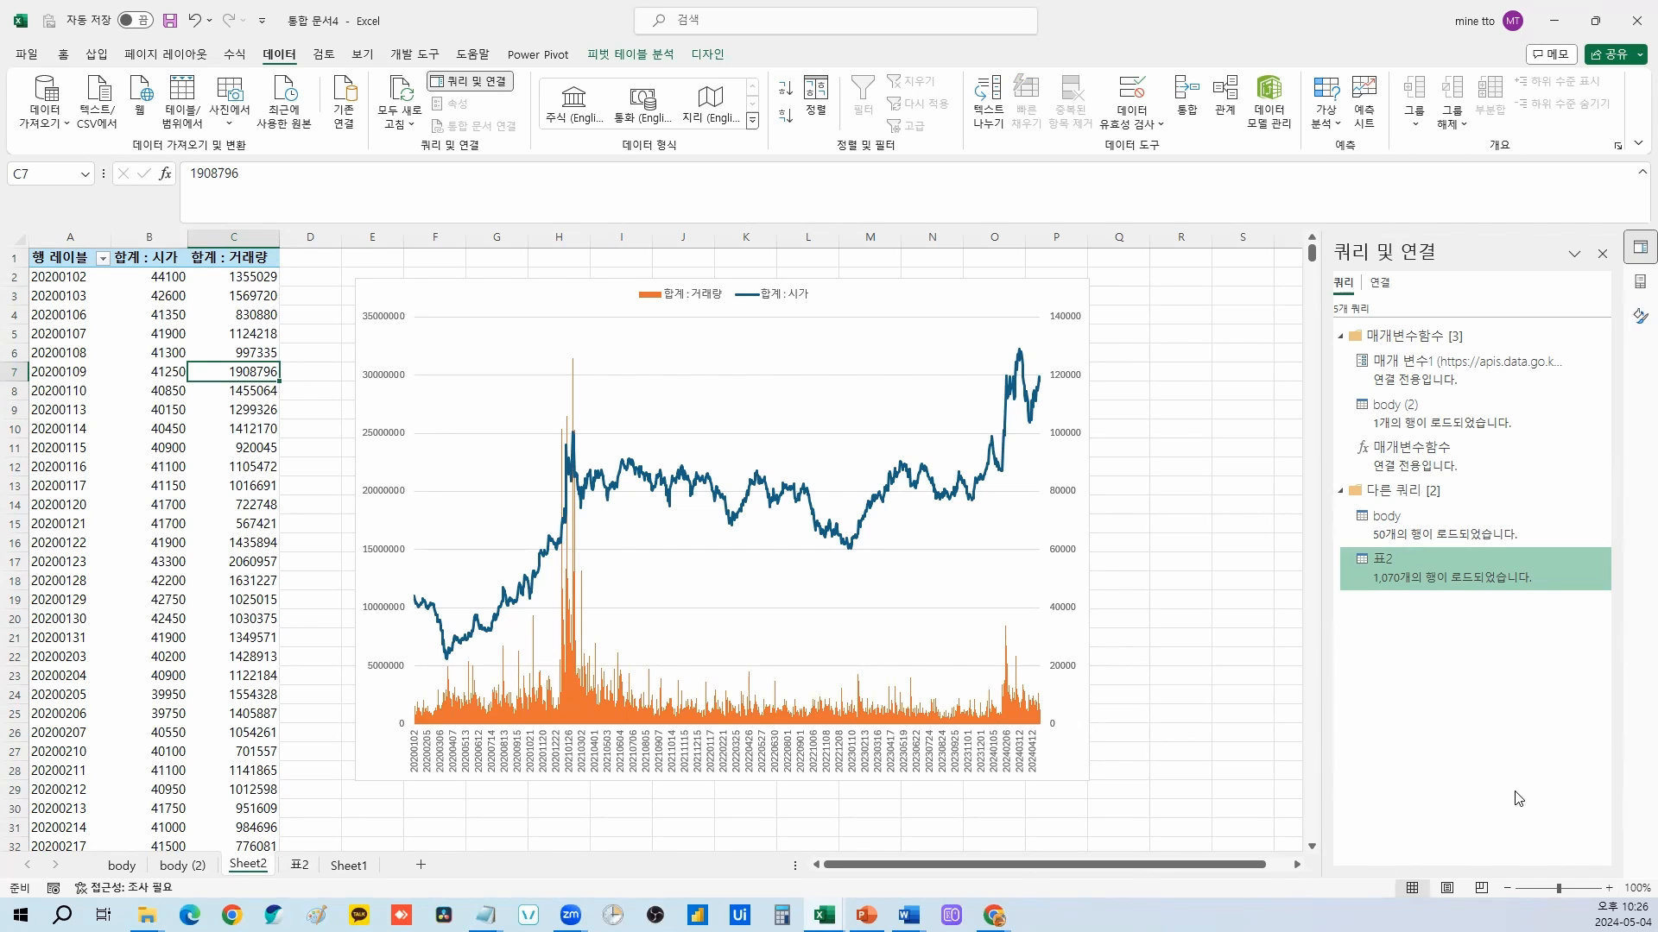
pyautogui.rightClick(1451, 580)
pyautogui.click(1490, 879)
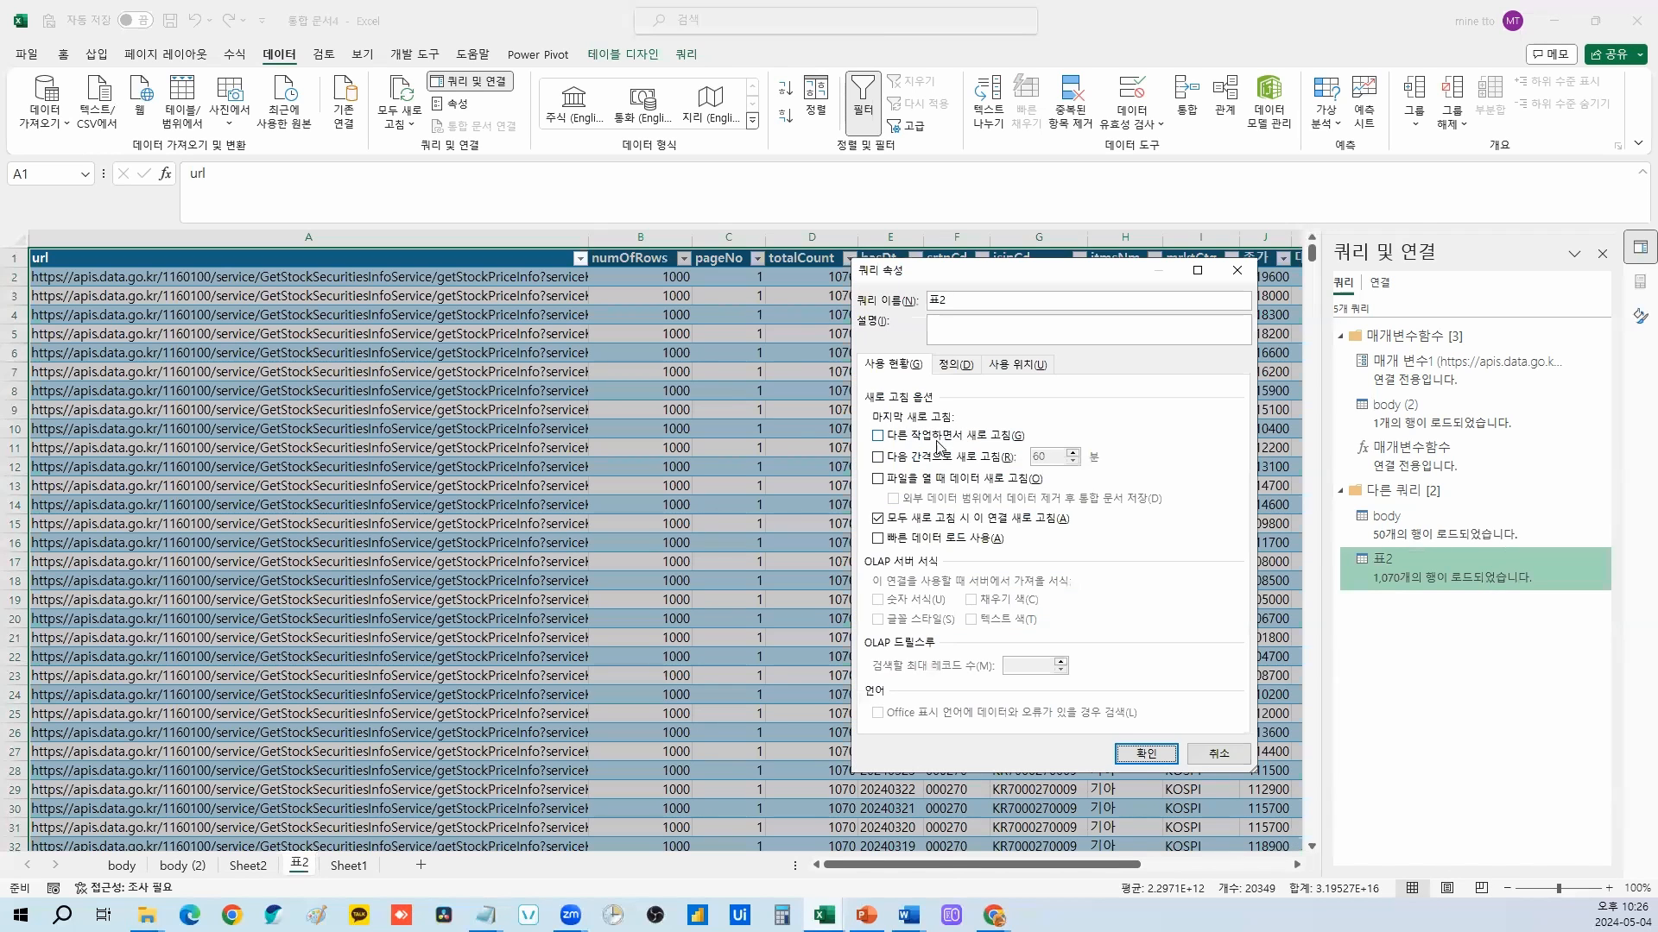
pyautogui.click(1219, 754)
pyautogui.click(248, 866)
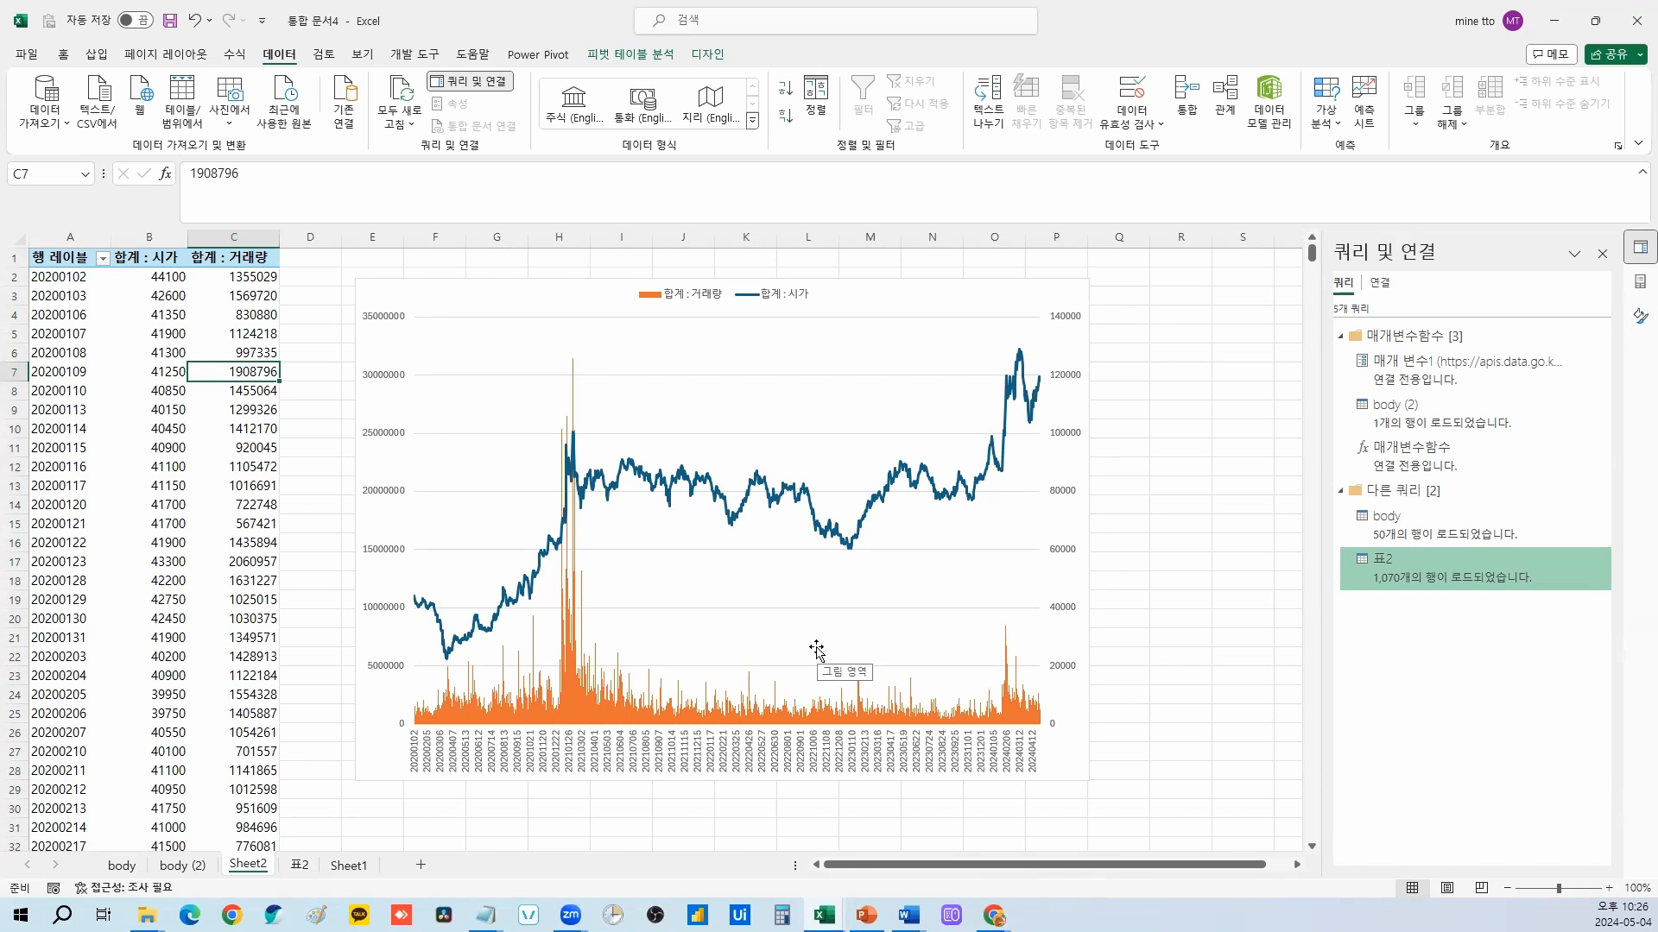
# Step: Switch to the 데이터1번가_주식시세 workbook, view its 피벗 sheet and select the stock name cell E4 on Sheet1
pyautogui.click(824, 915)
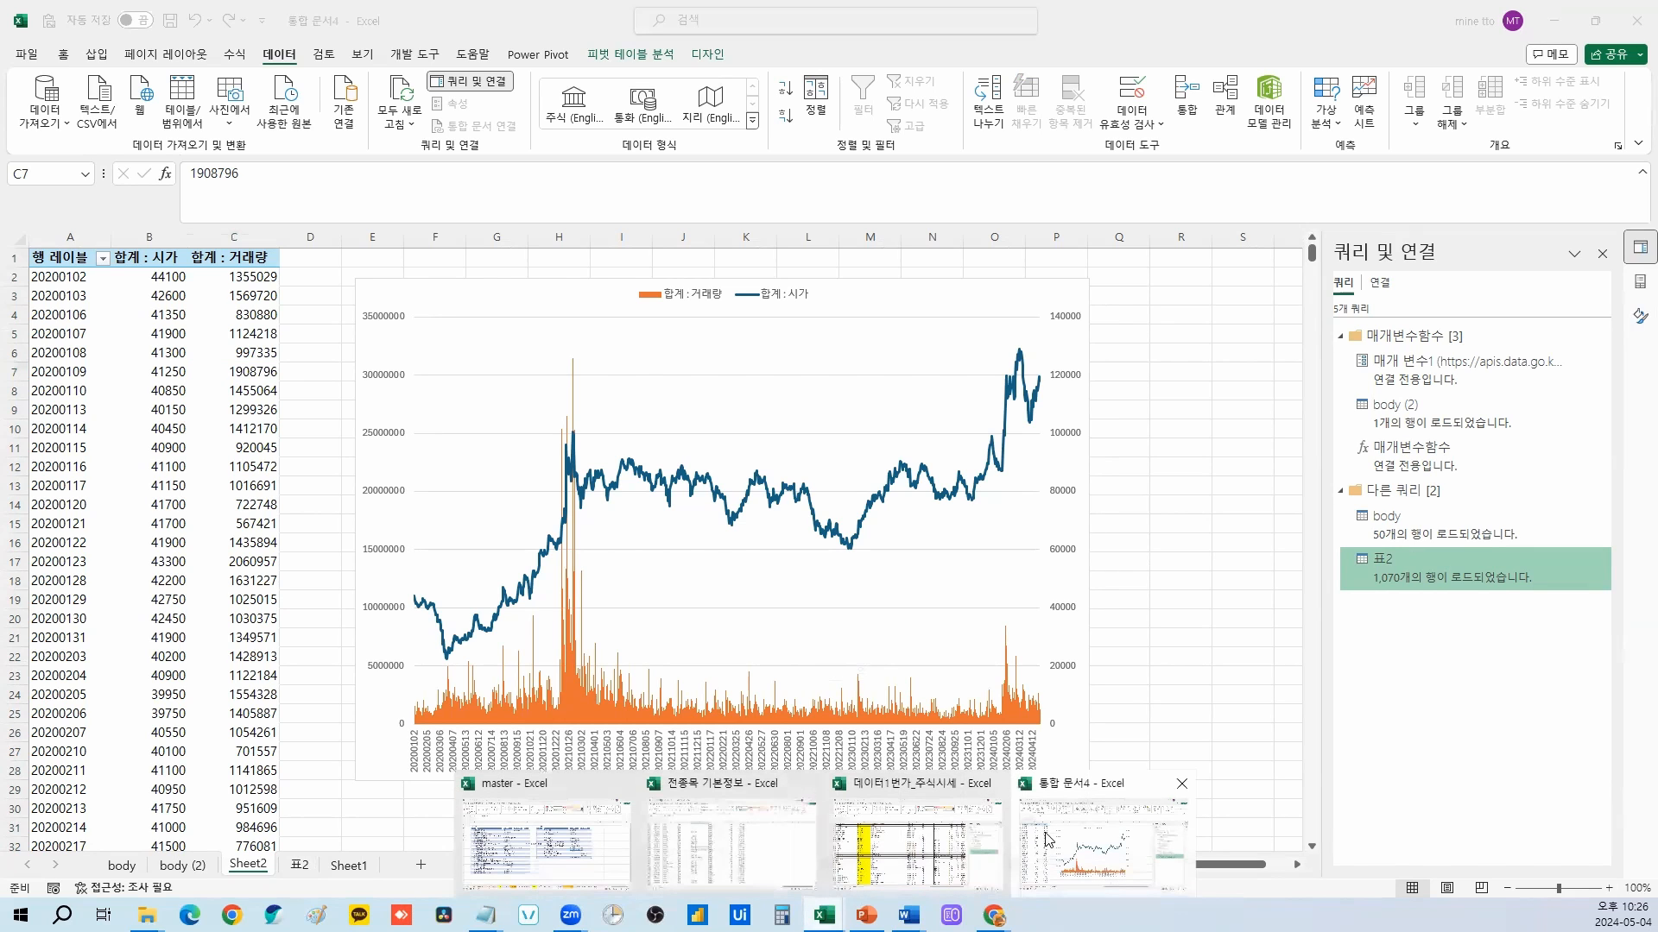
pyautogui.click(947, 849)
pyautogui.click(120, 864)
pyautogui.click(1179, 409)
pyautogui.click(214, 865)
pyautogui.click(344, 313)
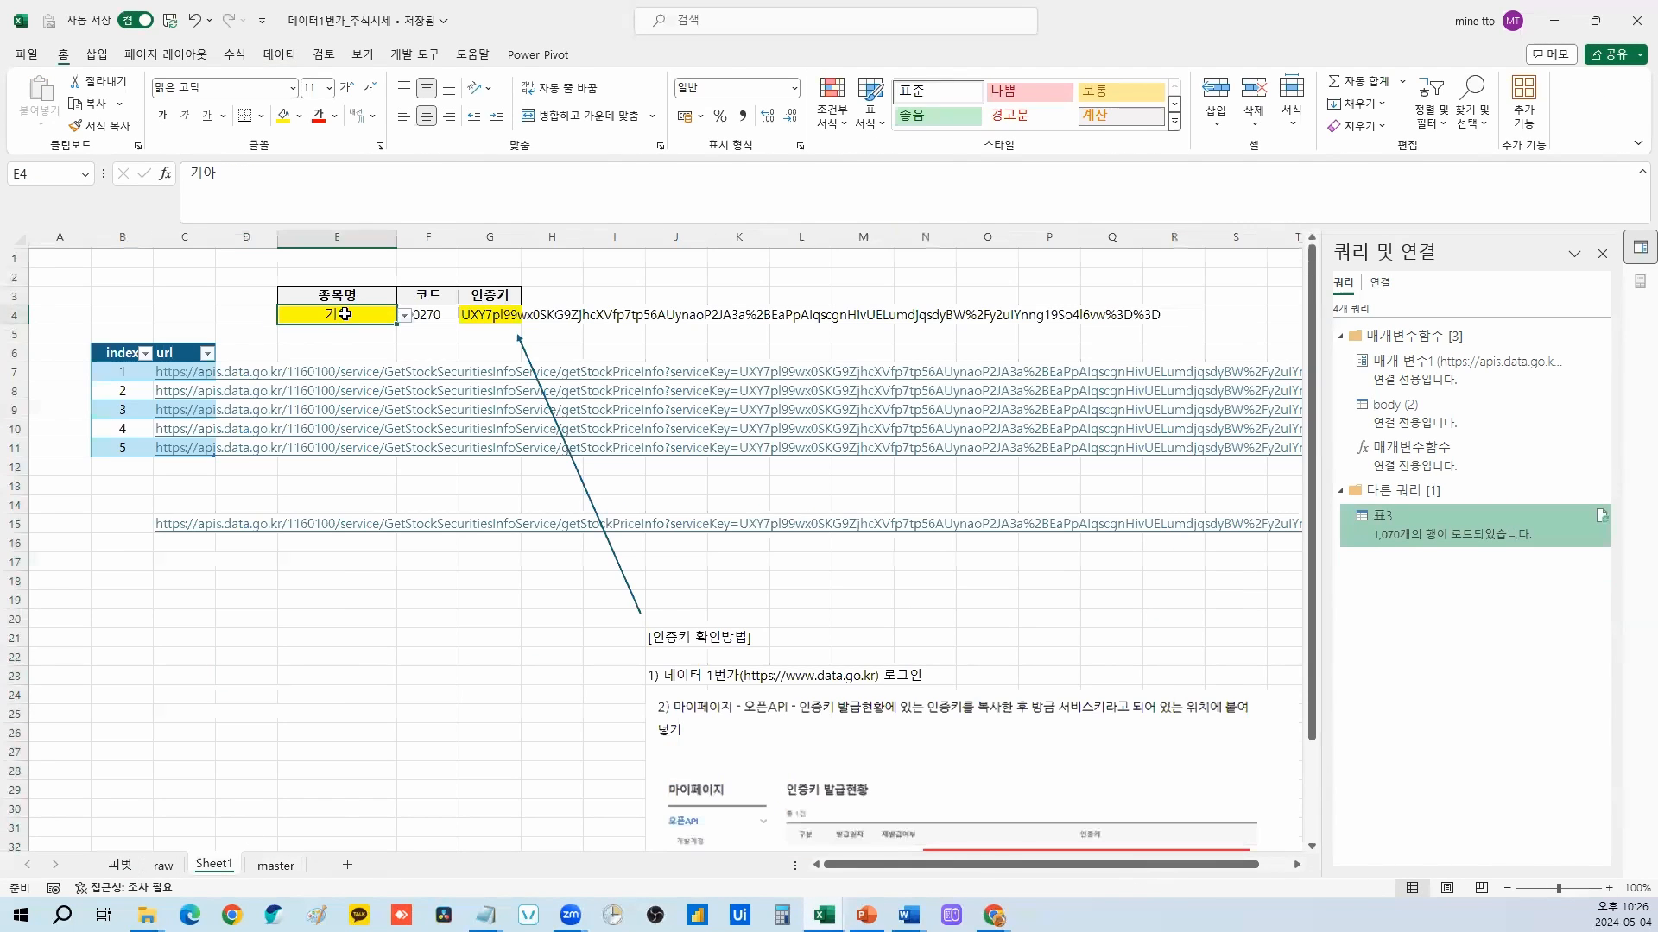
# Step: Choose 금호석유 as the stock name in E4 from its list and look through the listed stocks
pyautogui.click(403, 316)
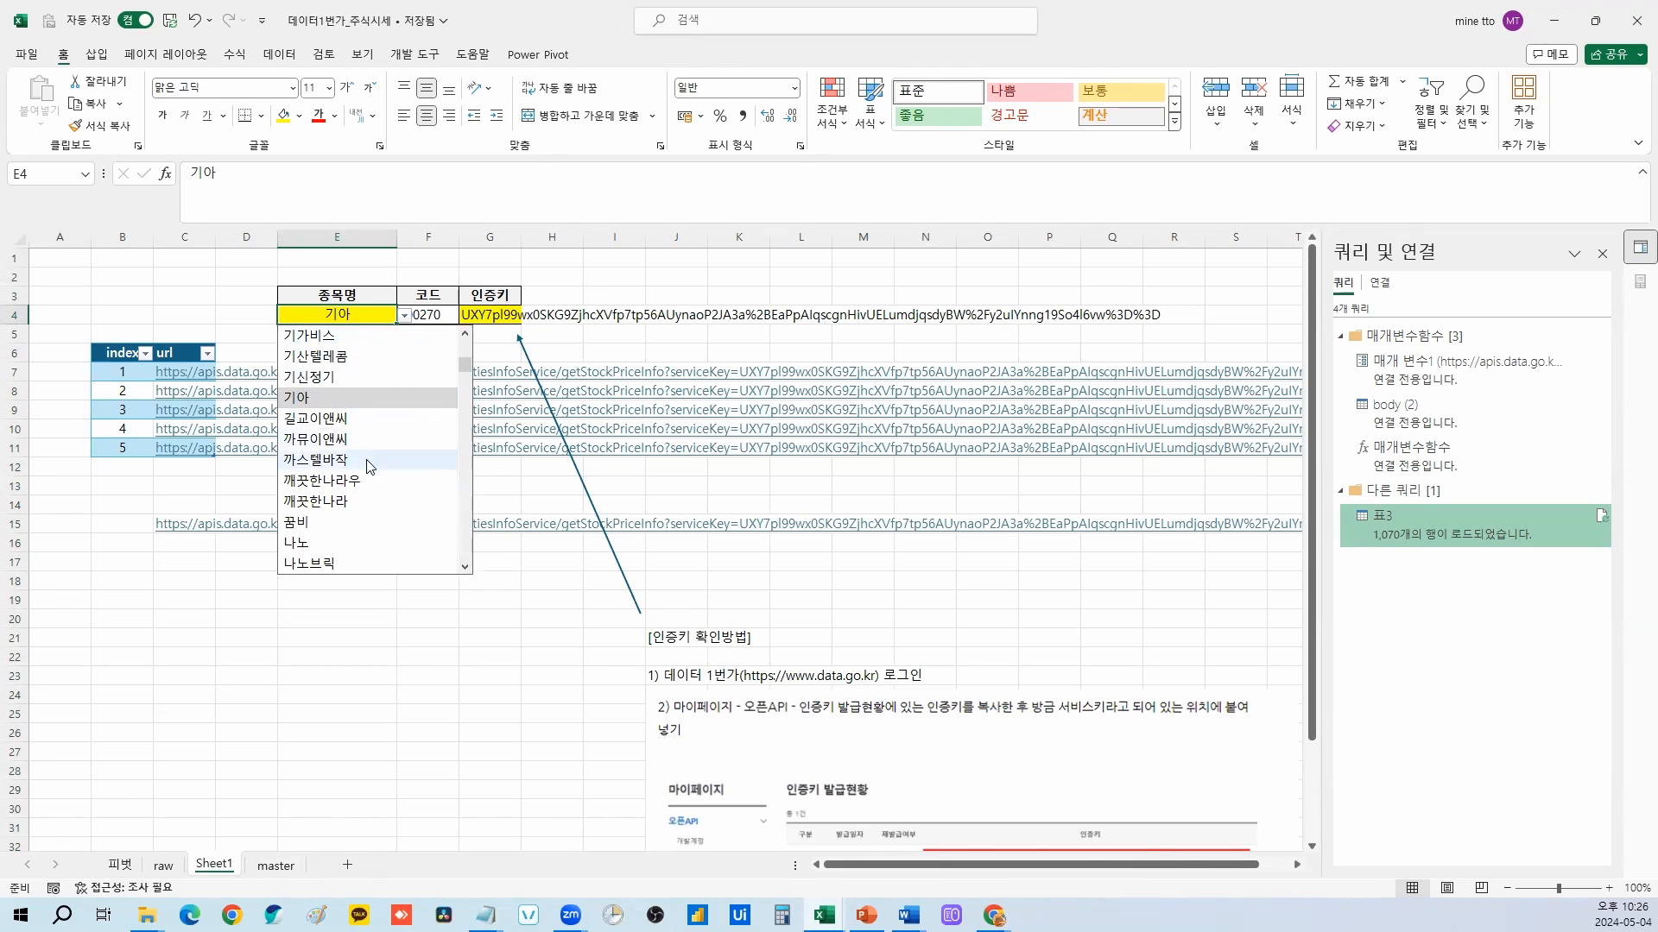
pyautogui.press('Escape')
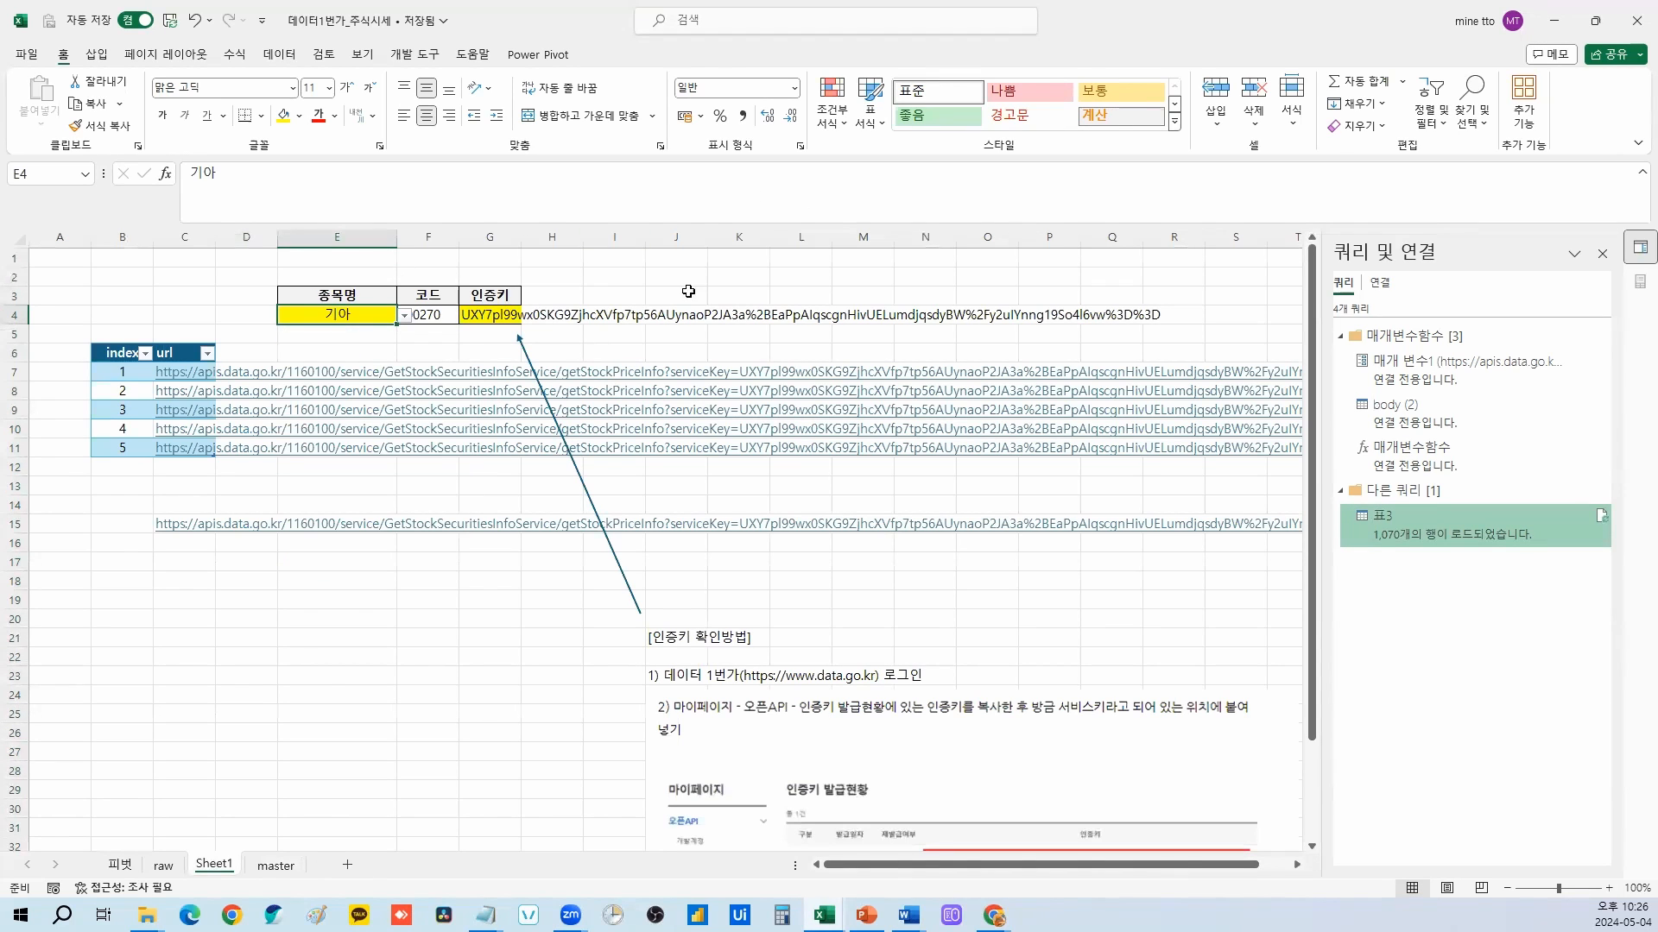
pyautogui.click(403, 316)
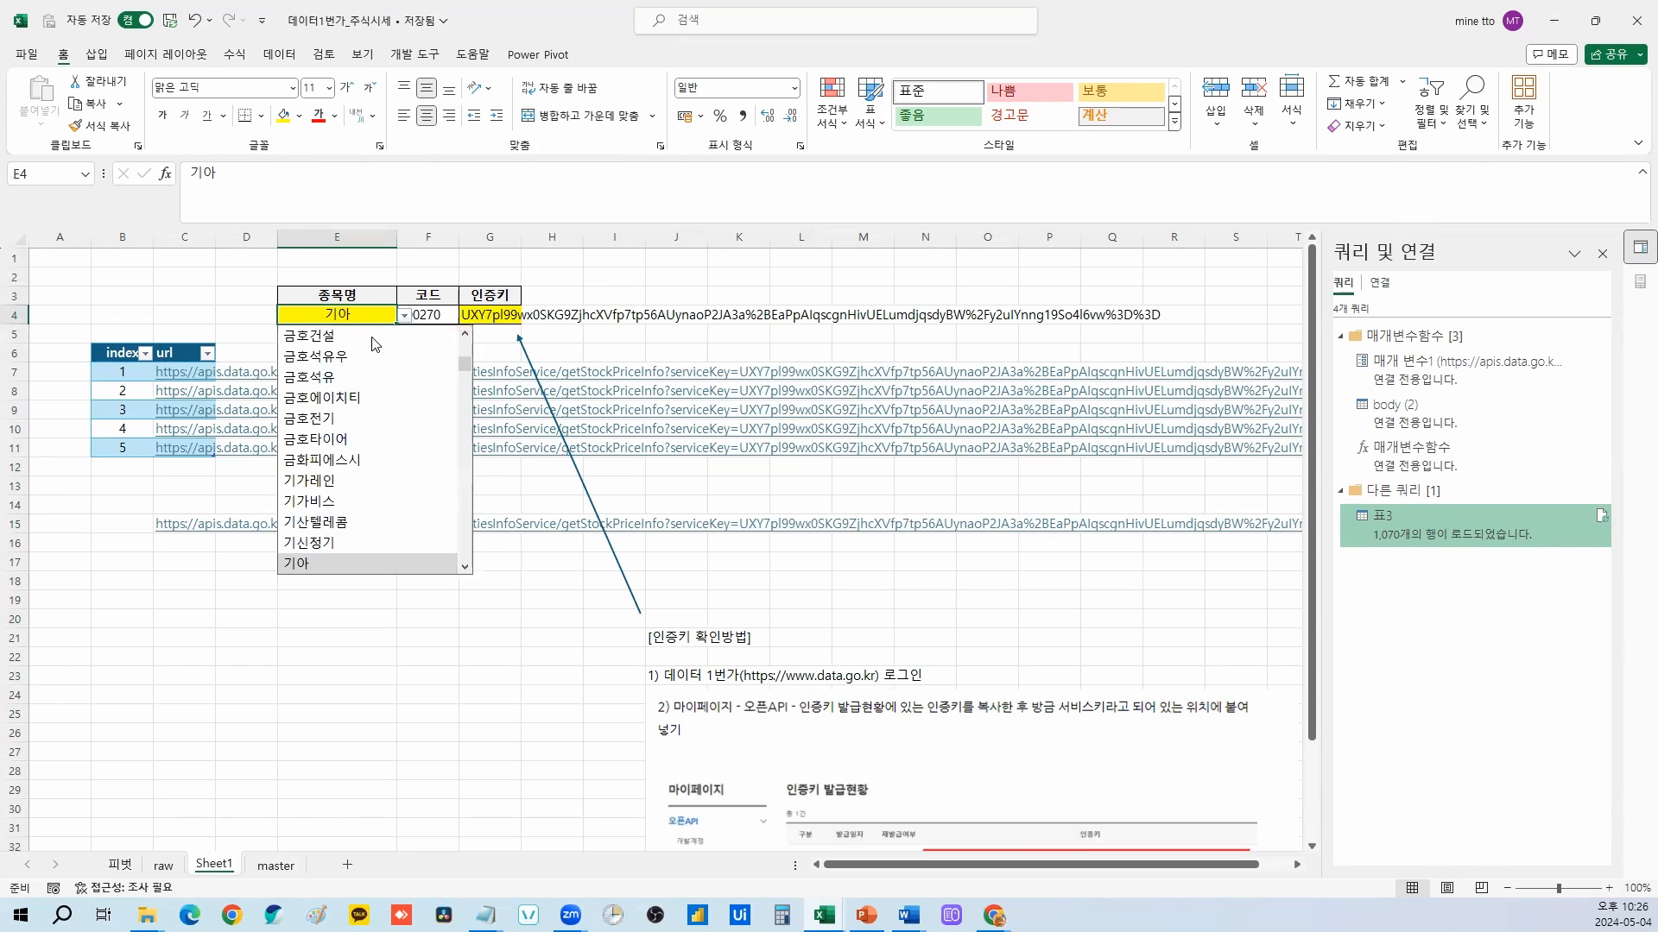
pyautogui.click(353, 376)
pyautogui.click(404, 317)
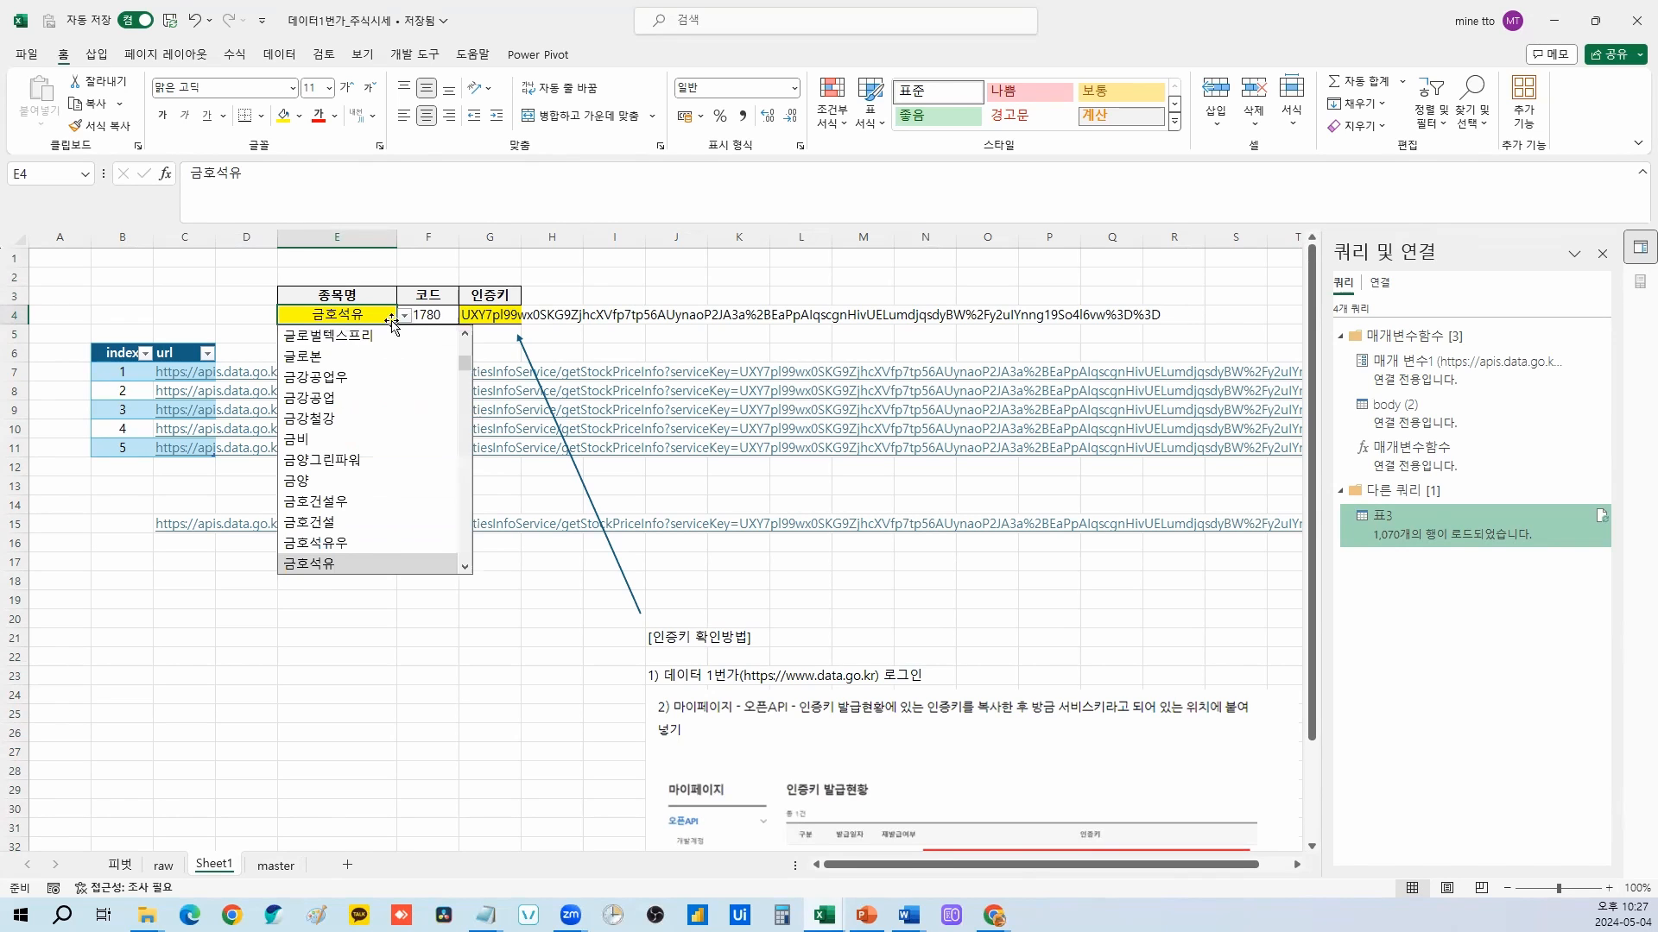
pyautogui.click(404, 316)
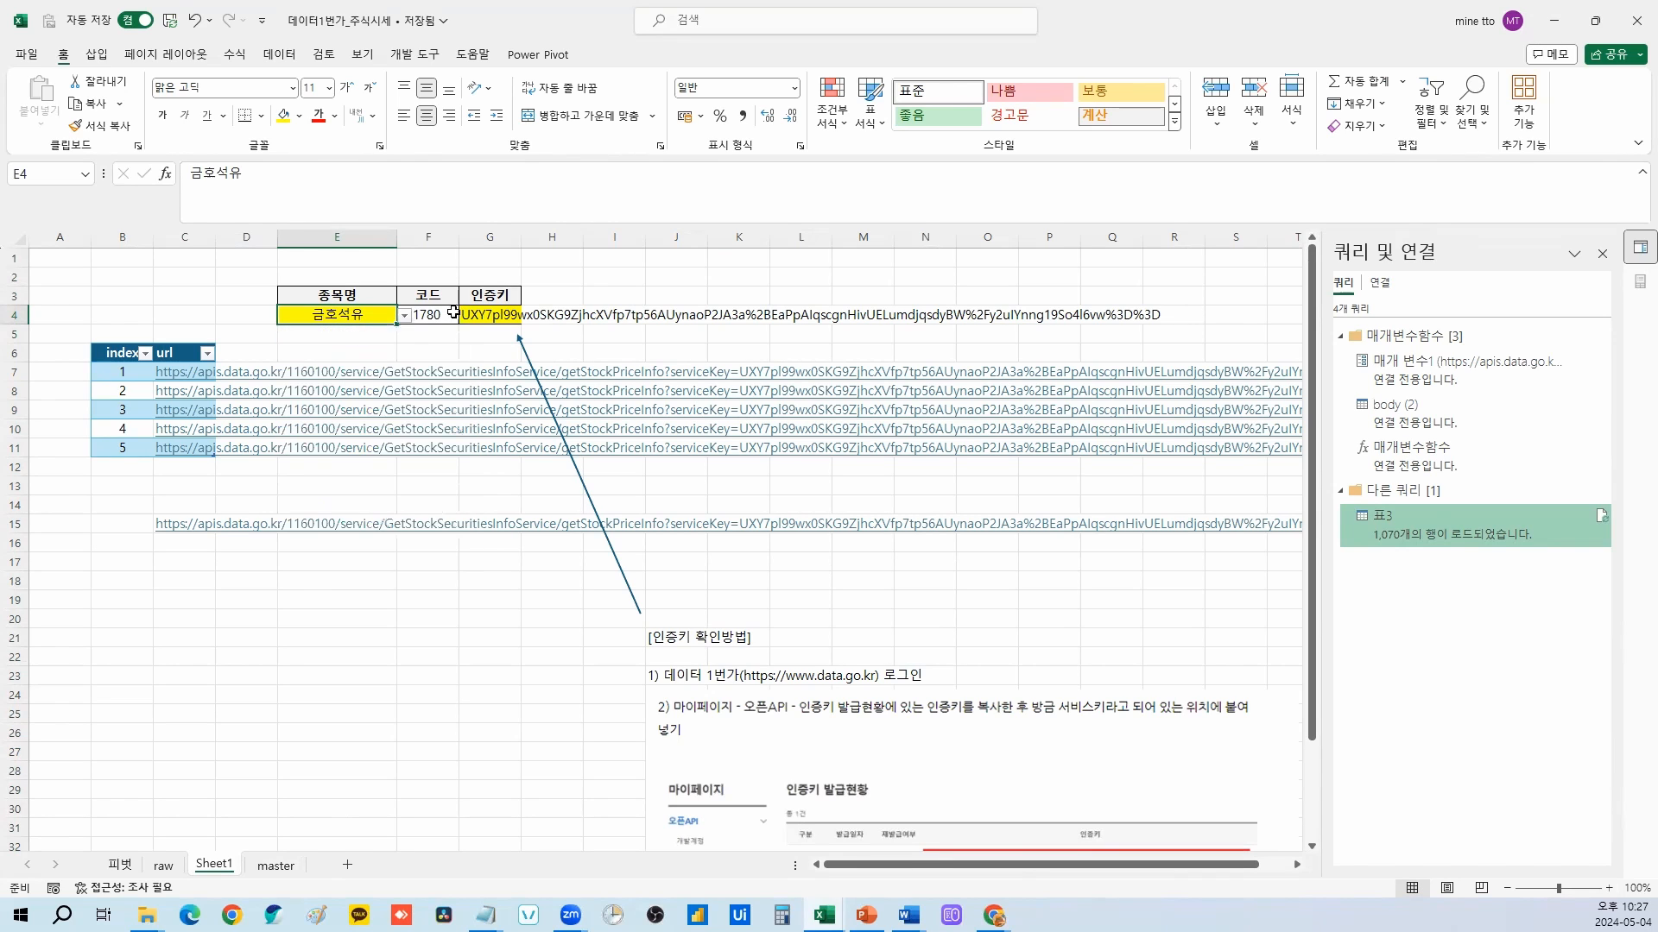
# Step: Start a data validation rule on cell L2 of Sheet1 that allows a list (목록)
pyautogui.click(807, 275)
pyautogui.click(280, 55)
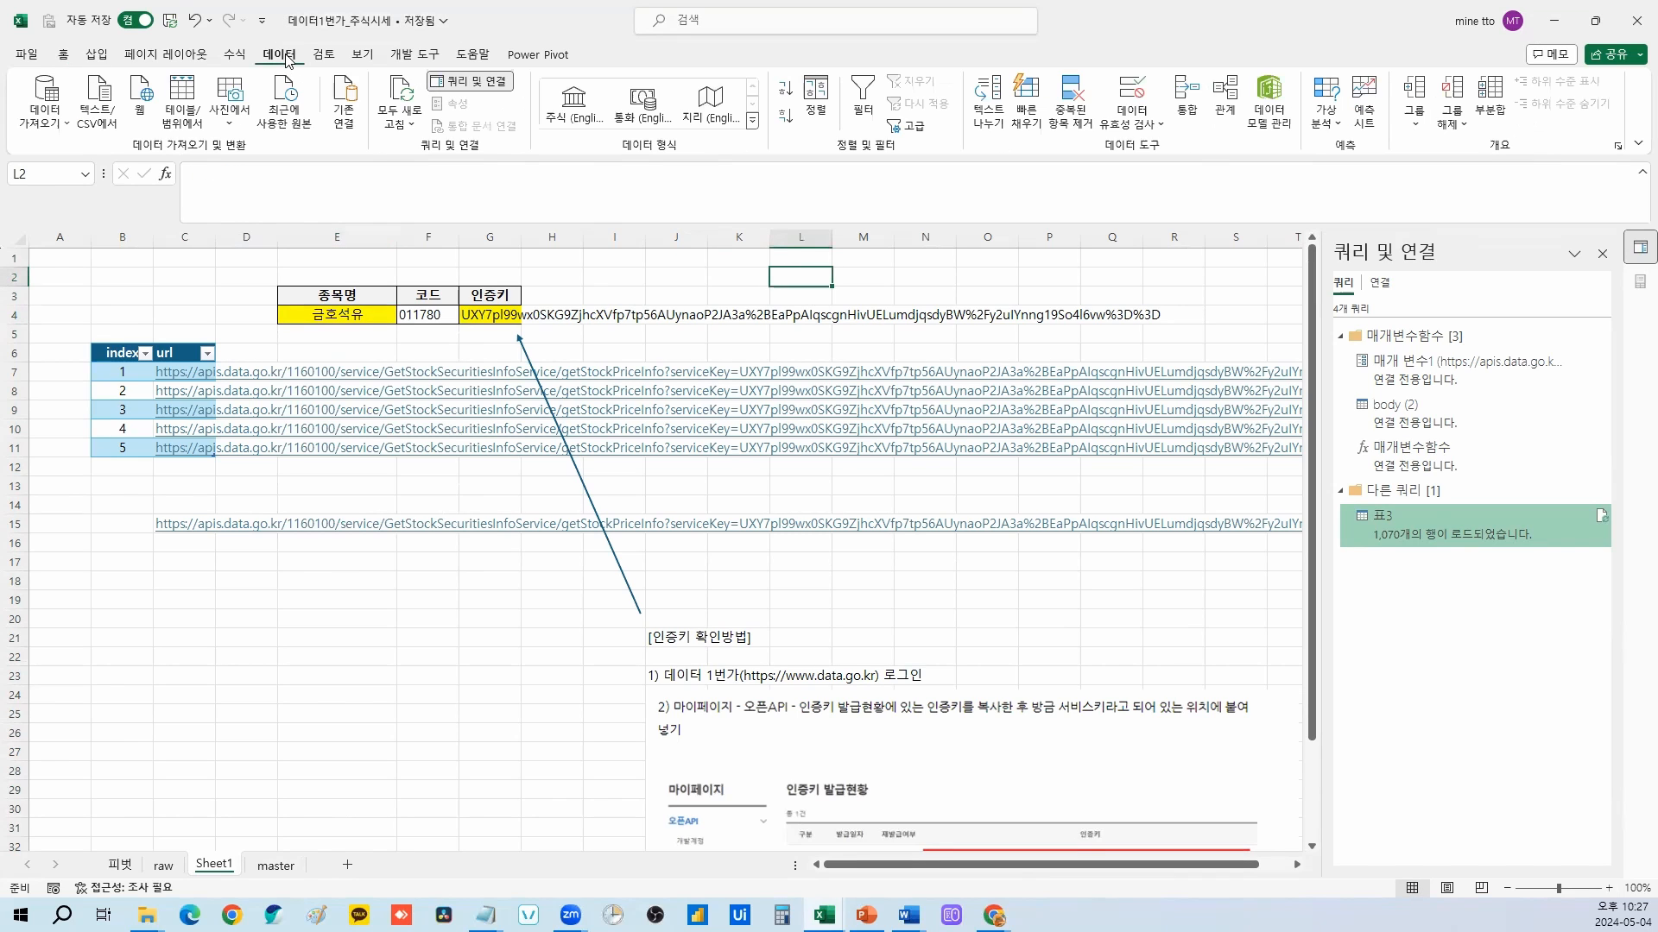
pyautogui.click(1138, 124)
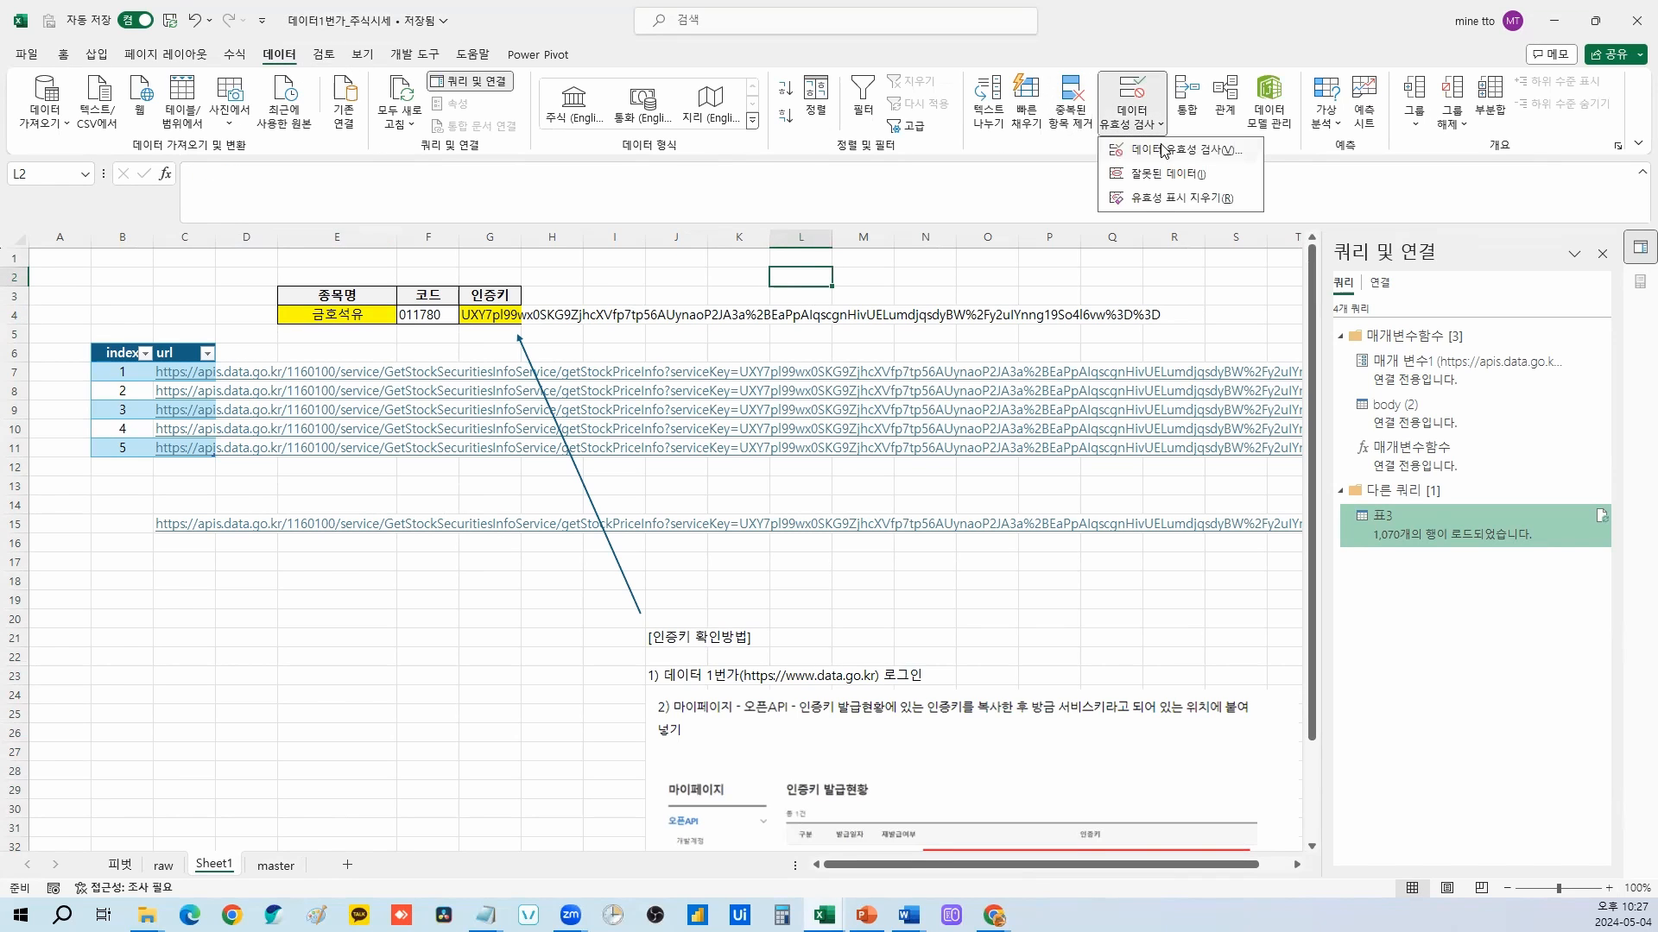
pyautogui.click(1176, 153)
pyautogui.click(1004, 467)
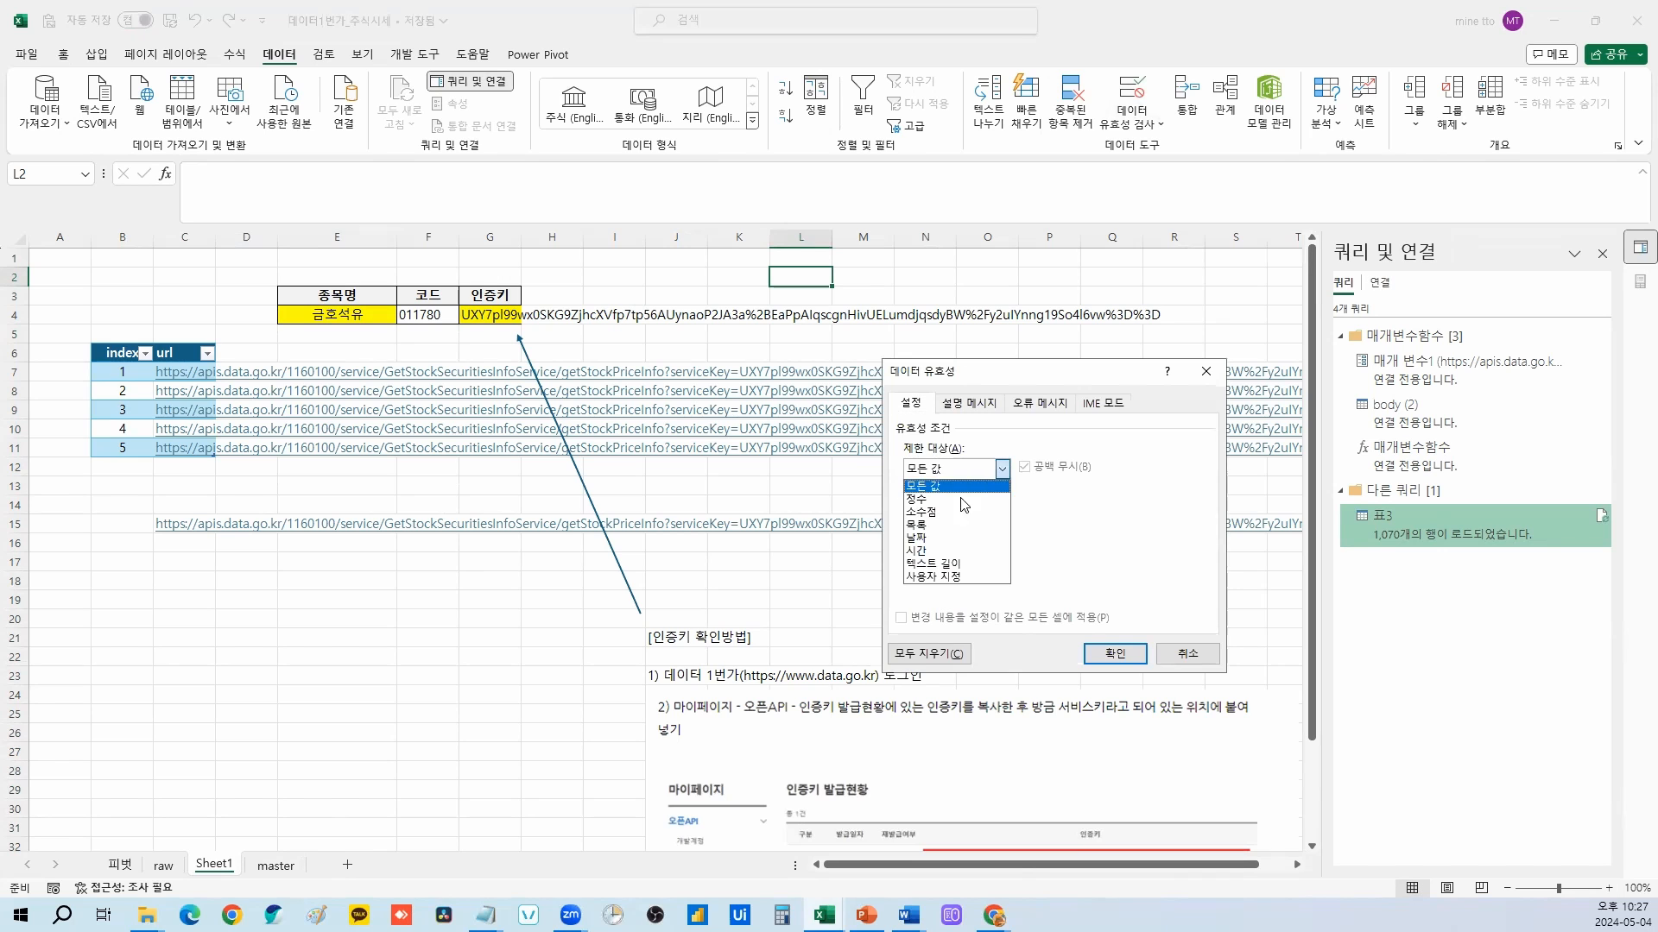
pyautogui.click(939, 530)
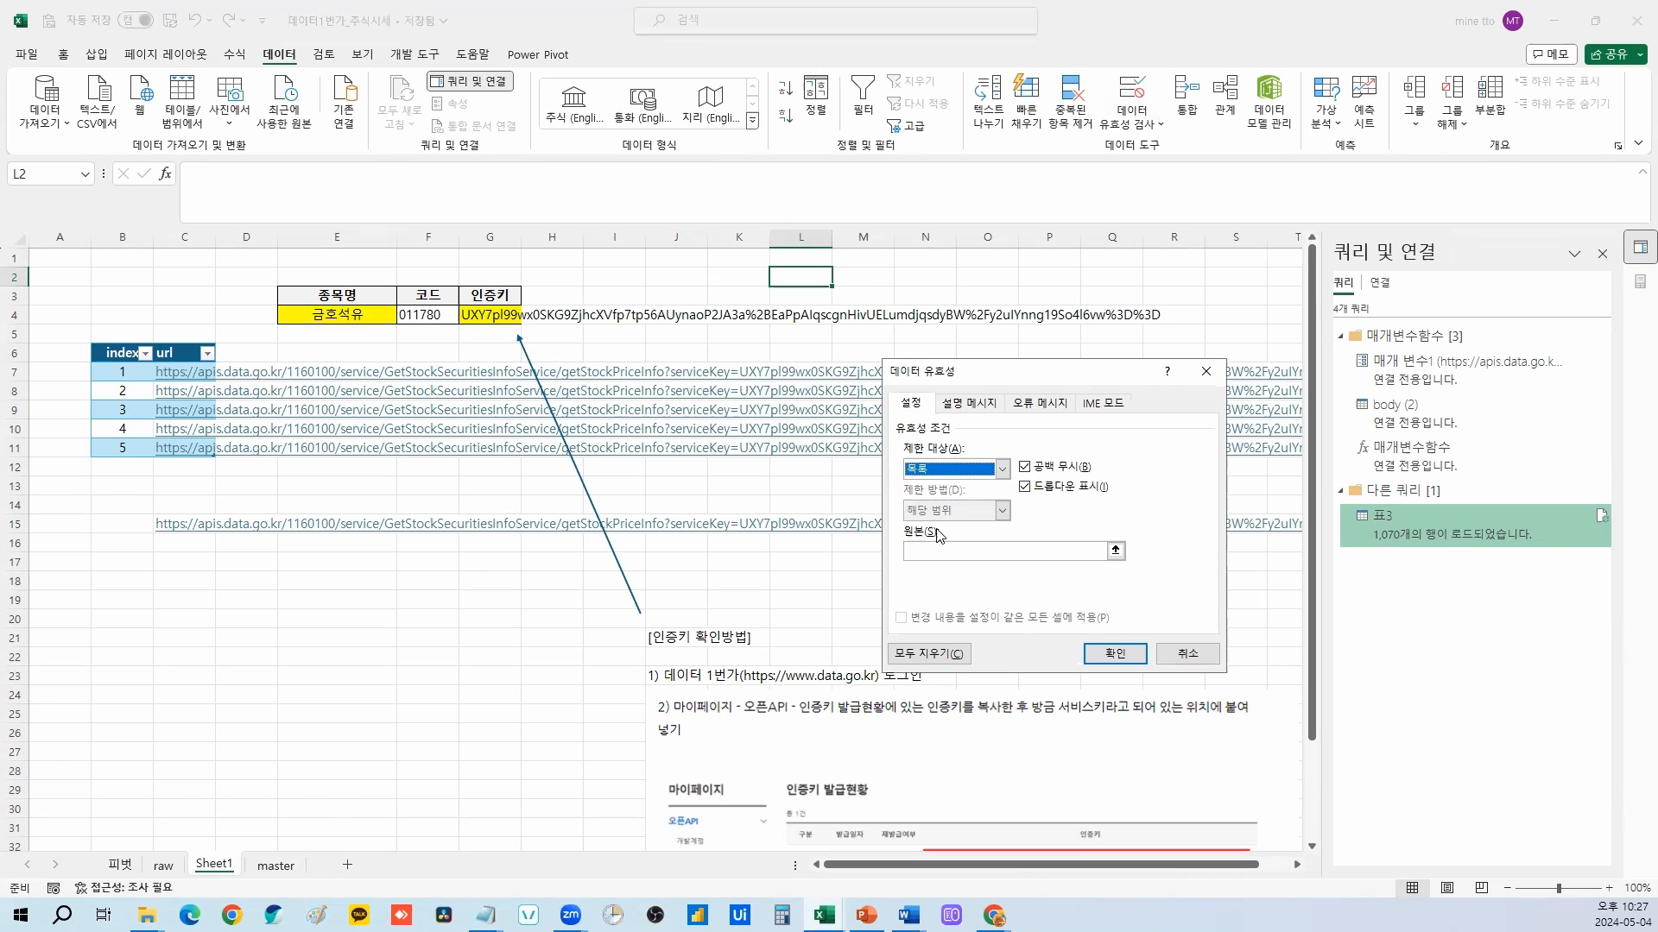
# Step: Use the short Korean stock names in master!$I$5:$I$2809 as the validation list's source and apply the rule
pyautogui.click(1116, 551)
pyautogui.click(287, 865)
pyautogui.click(364, 321)
pyautogui.hotkey('ctrl', 'Up')
pyautogui.press('Down')
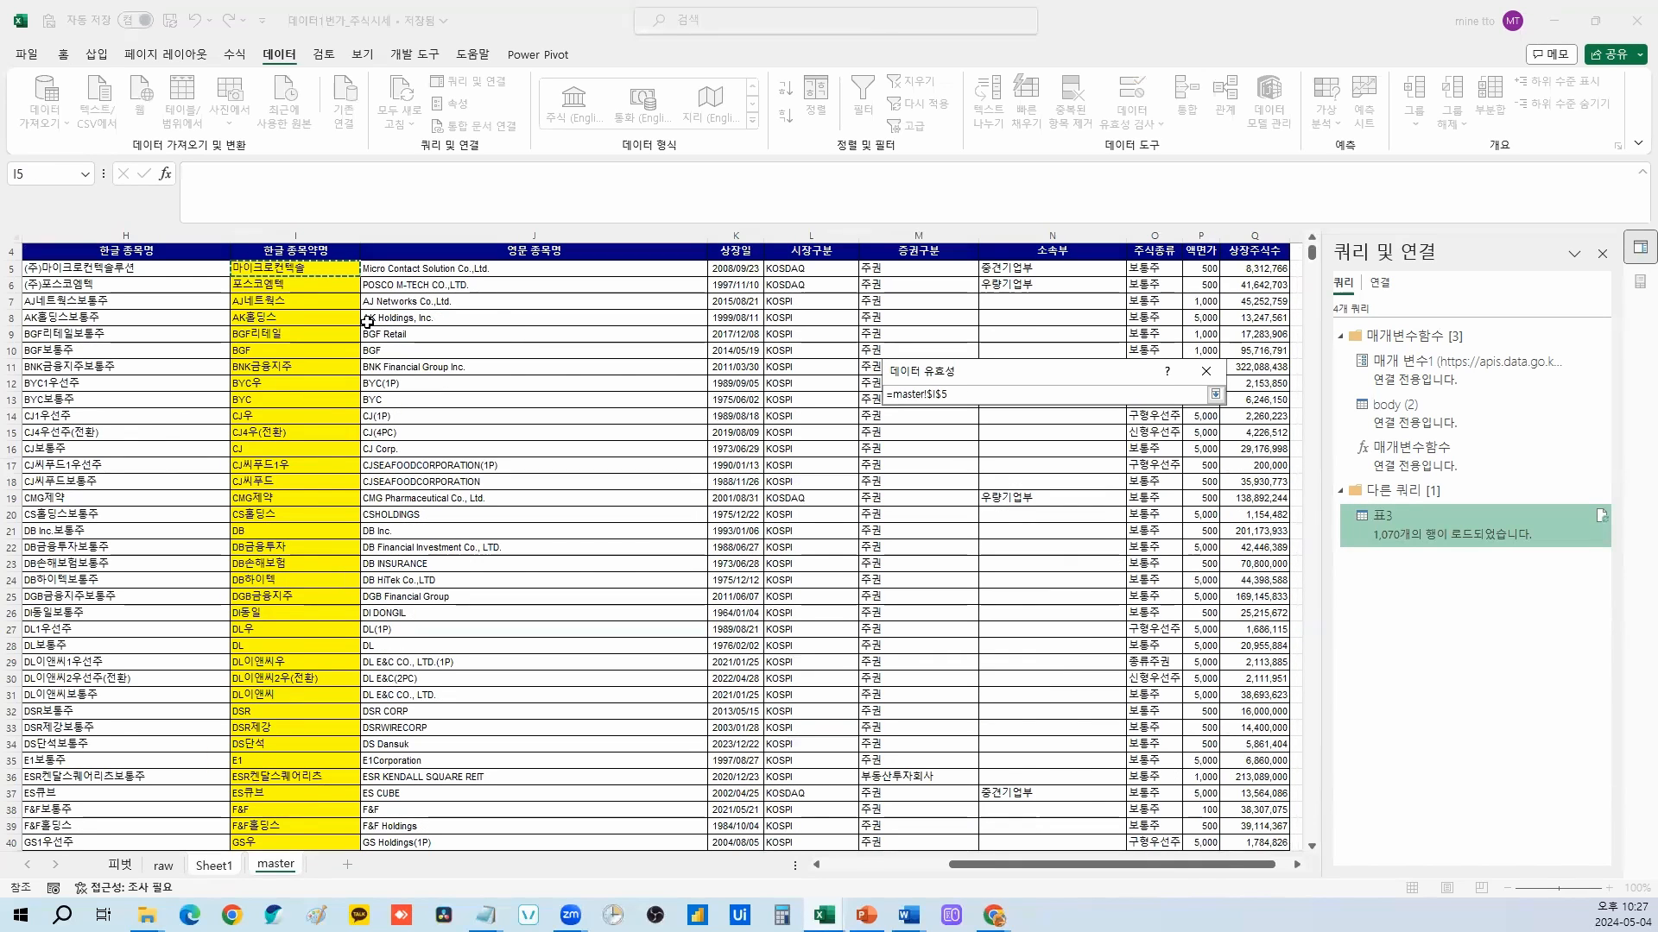
pyautogui.hotkey('ctrl', 'shift', 'Down')
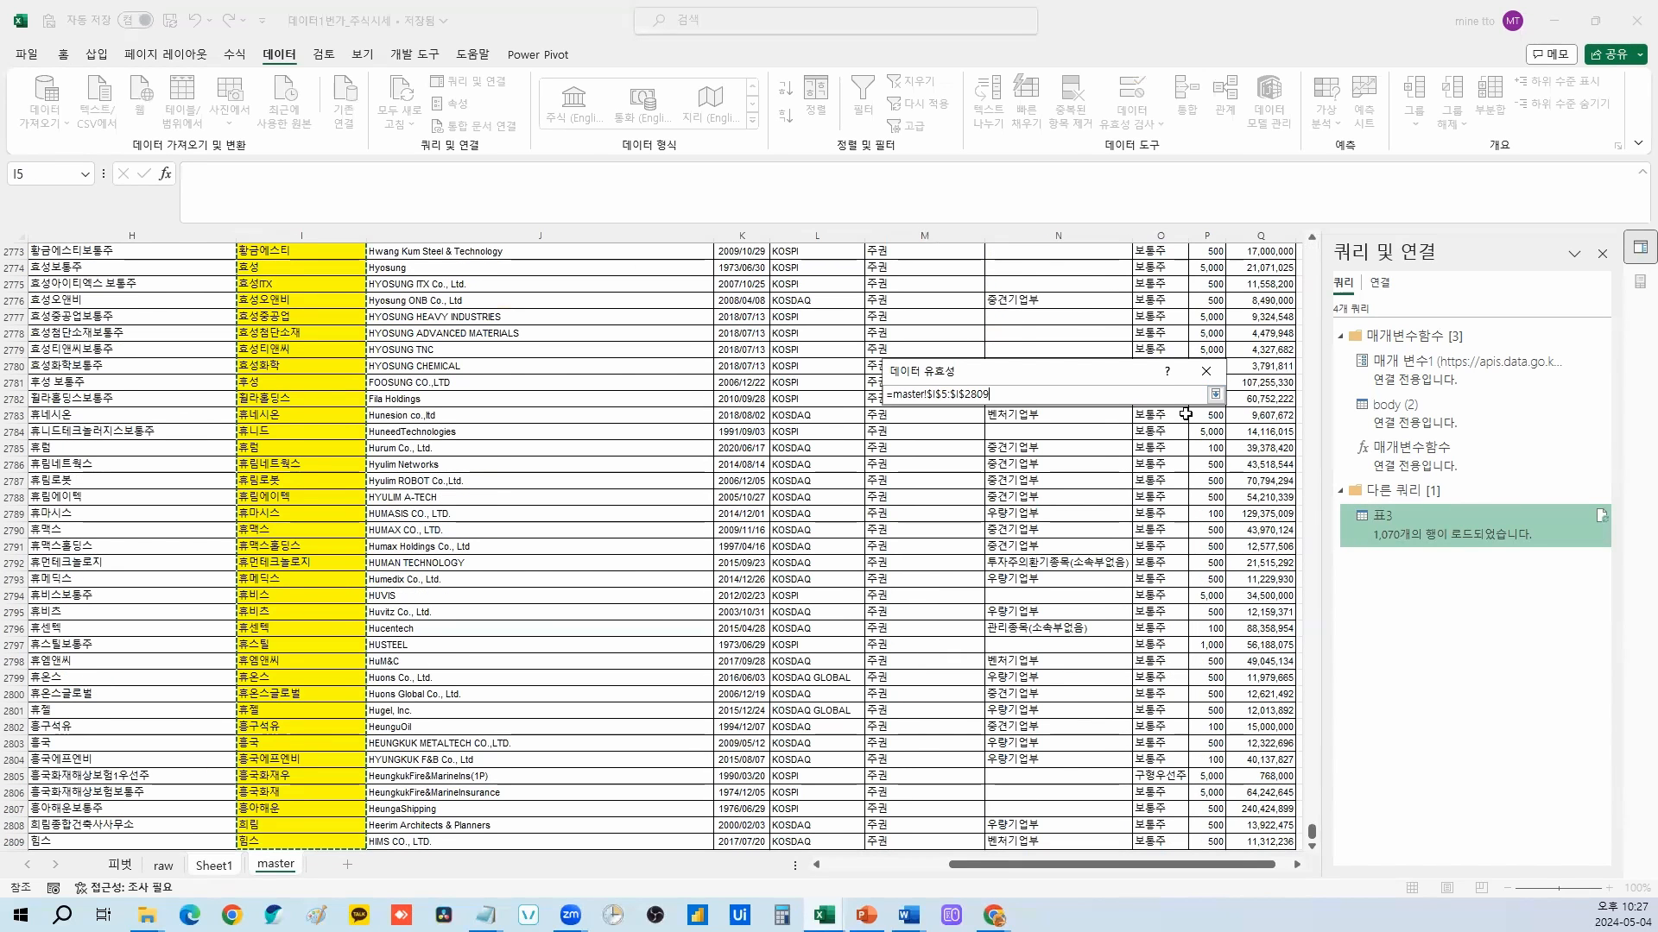
pyautogui.click(1214, 395)
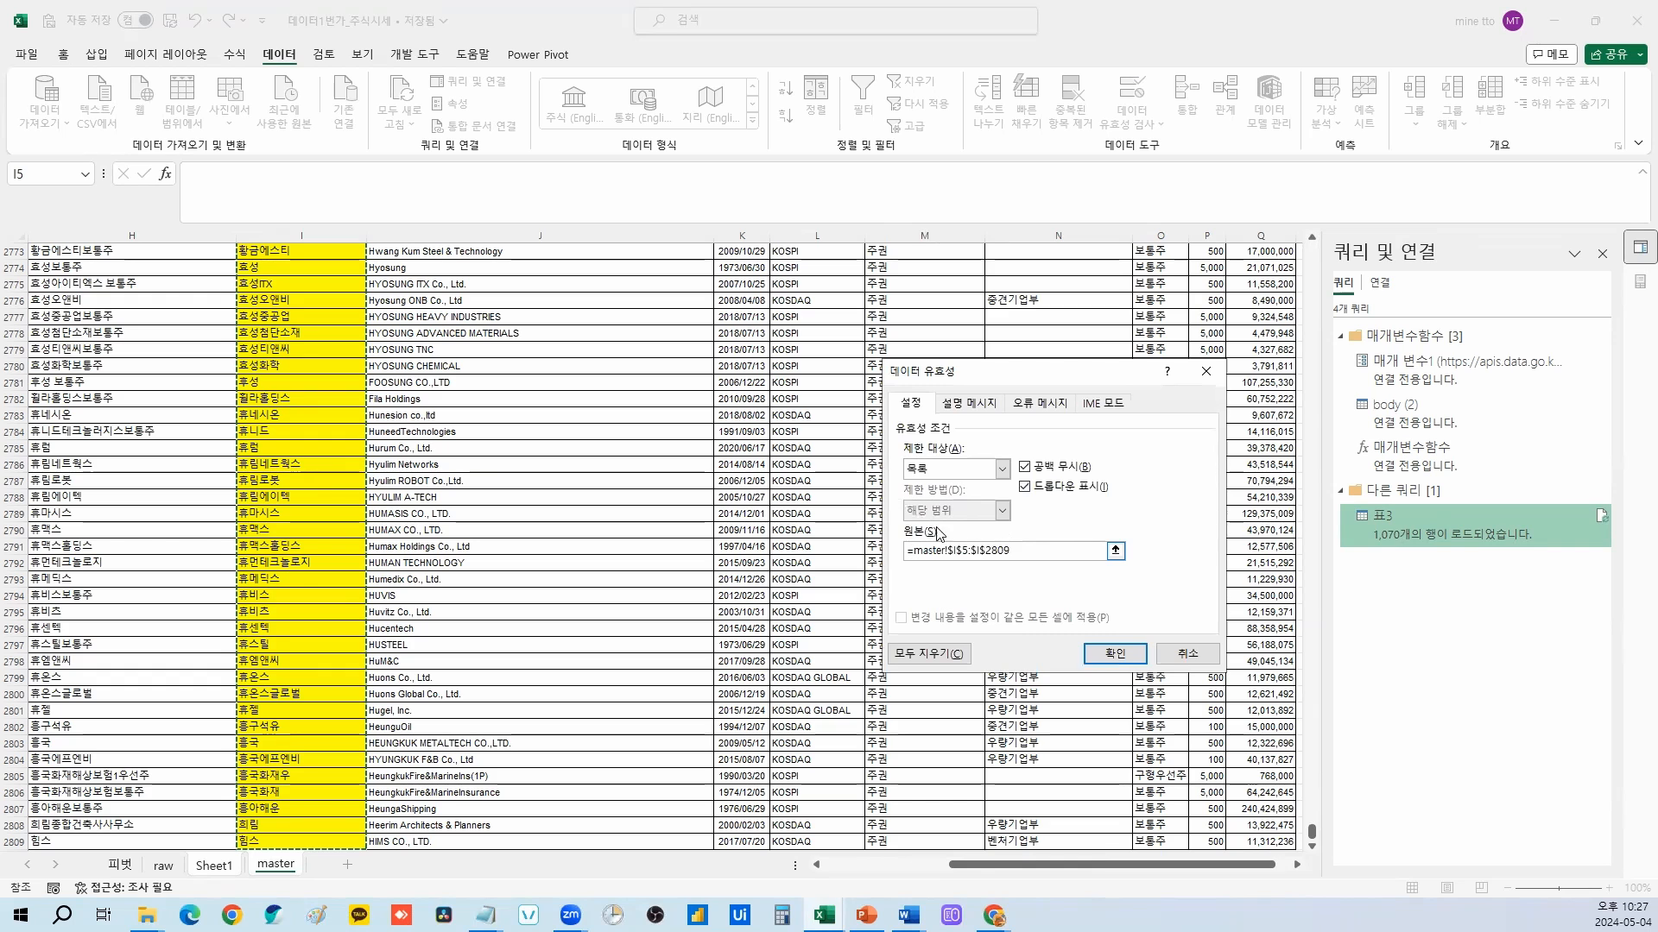
pyautogui.click(1114, 654)
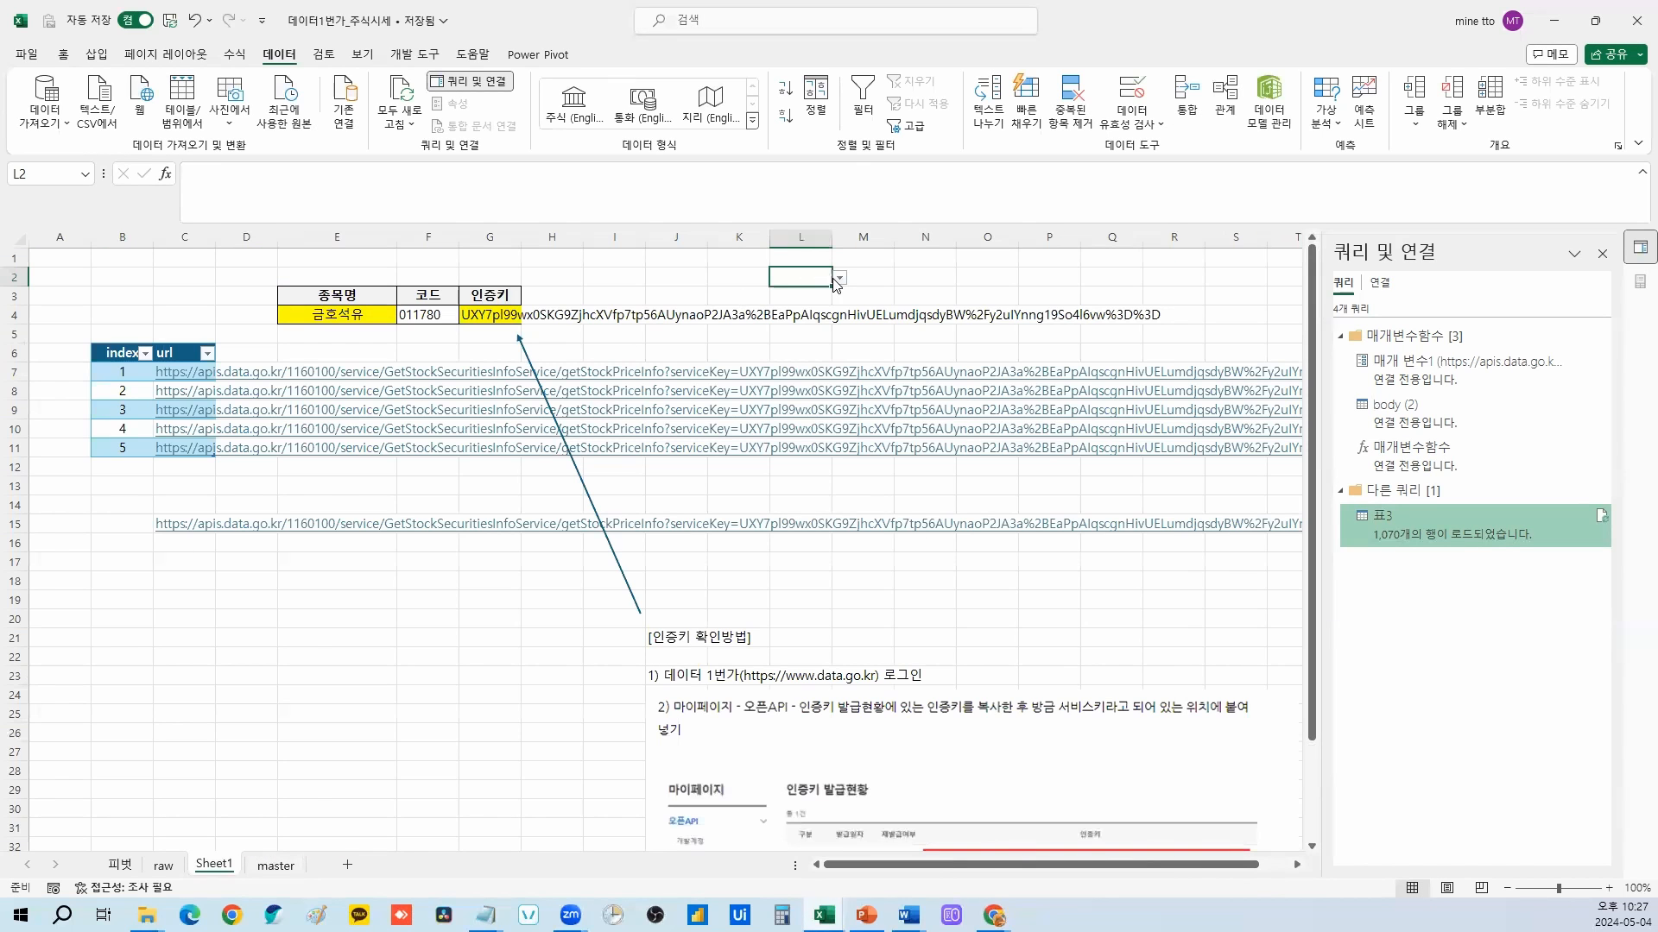
# Step: Try the new list in L2 by picking BYC and switching the choice to CJ우
pyautogui.click(836, 278)
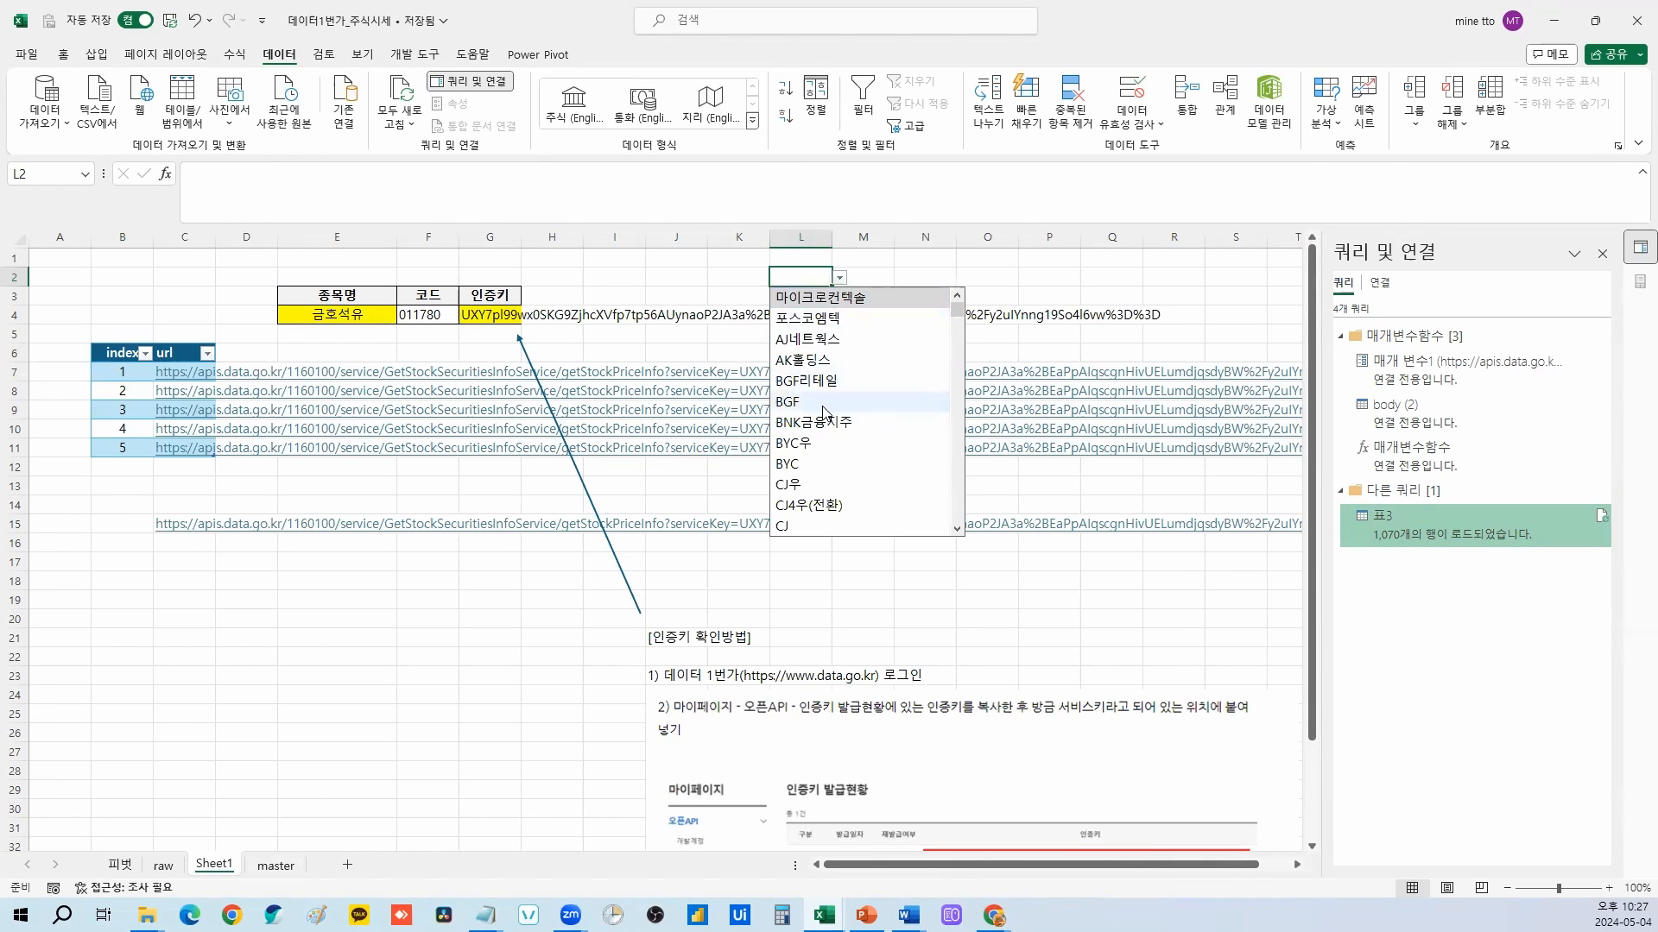
pyautogui.click(820, 464)
pyautogui.click(841, 278)
pyautogui.click(829, 496)
pyautogui.click(863, 278)
pyautogui.write('=xlookup')
pyautogui.press('BackSpace')
pyautogui.press('BackSpace')
pyautogui.press('BackSpace')
pyautogui.press('BackSpace')
pyautogui.press('BackSpace')
pyautogui.press('BackSpace')
pyautogui.press('BackSpace')
pyautogui.write('vlookup')
pyautogui.press('BackSpace')
pyautogui.press('BackSpace')
pyautogui.press('BackSpace')
pyautogui.press('BackSpace')
pyautogui.press('BackSpace')
pyautogui.press('BackSpace')
pyautogui.press('BackSpace')
pyautogui.write('index(match')
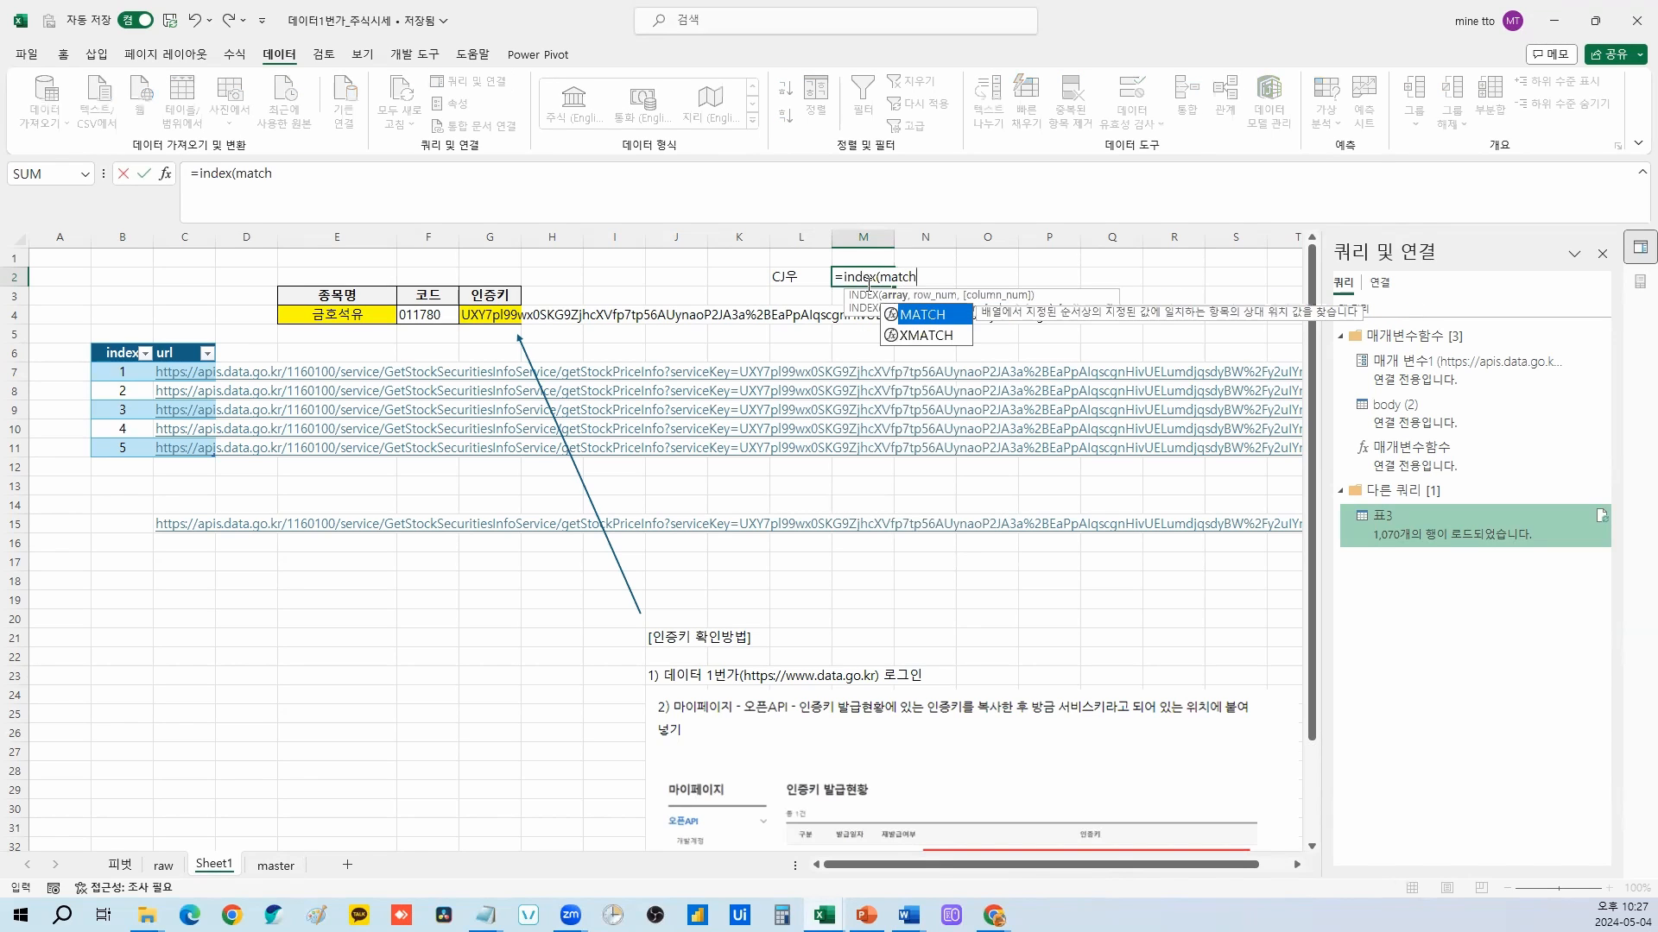
pyautogui.press('Escape')
pyautogui.press('Left')
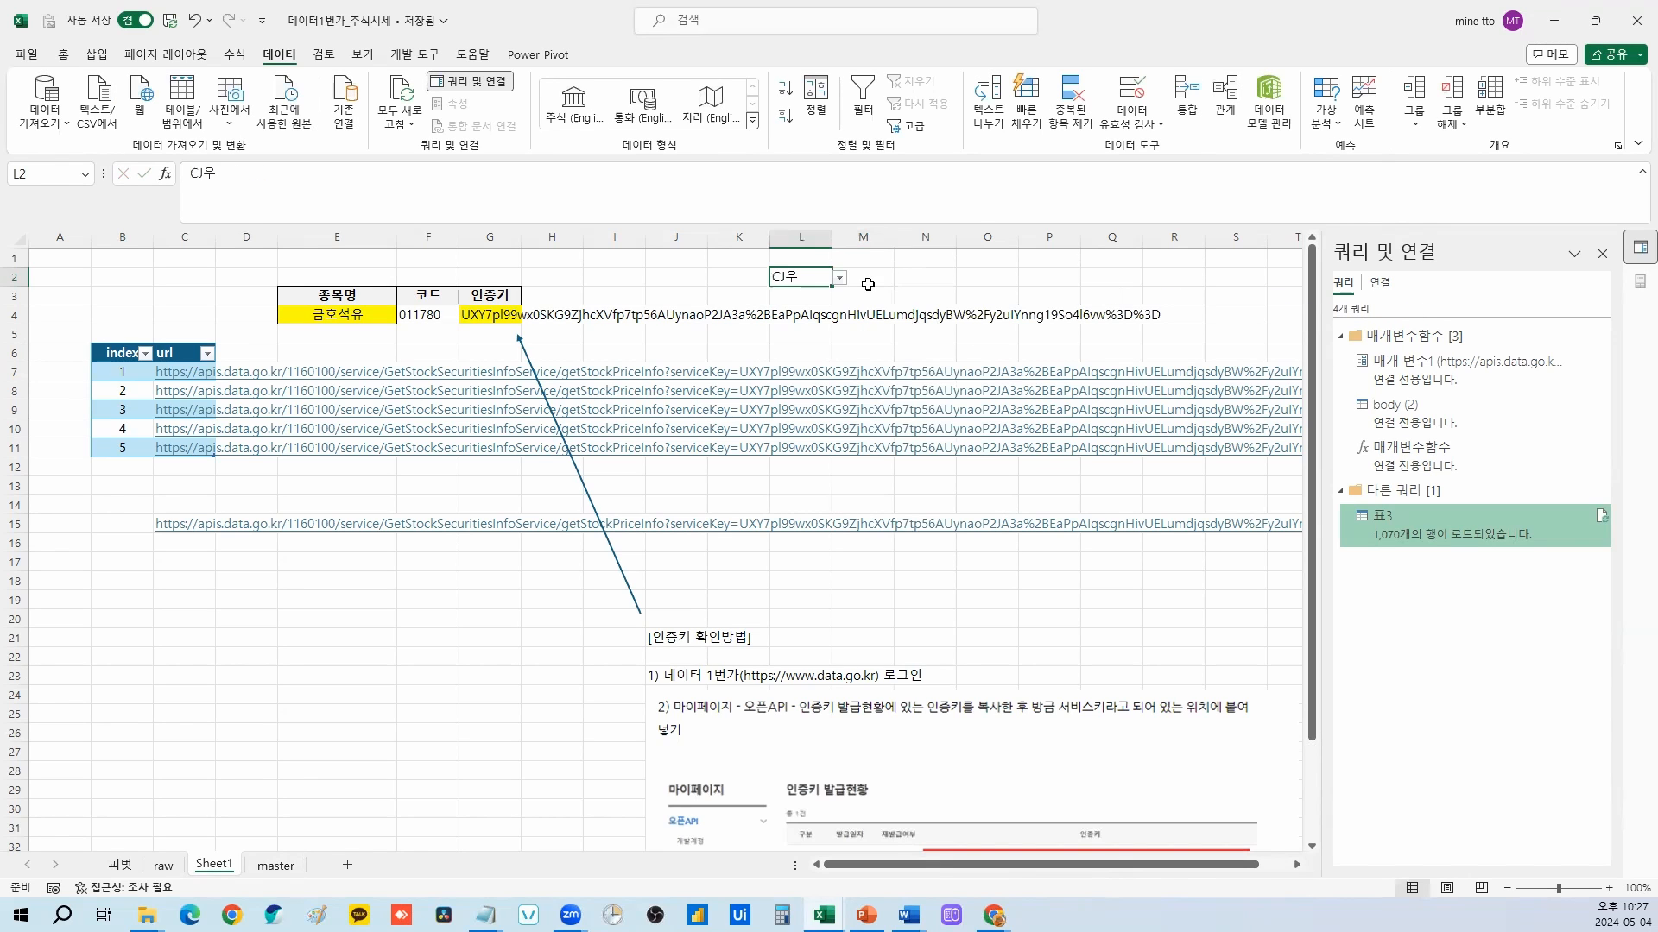
# Step: Set the stock name in E4 of Sheet1 to 금호타이어 and refresh all data for the 피벗 sheet's pivot chart
pyautogui.click(348, 311)
pyautogui.click(404, 314)
pyautogui.click(328, 466)
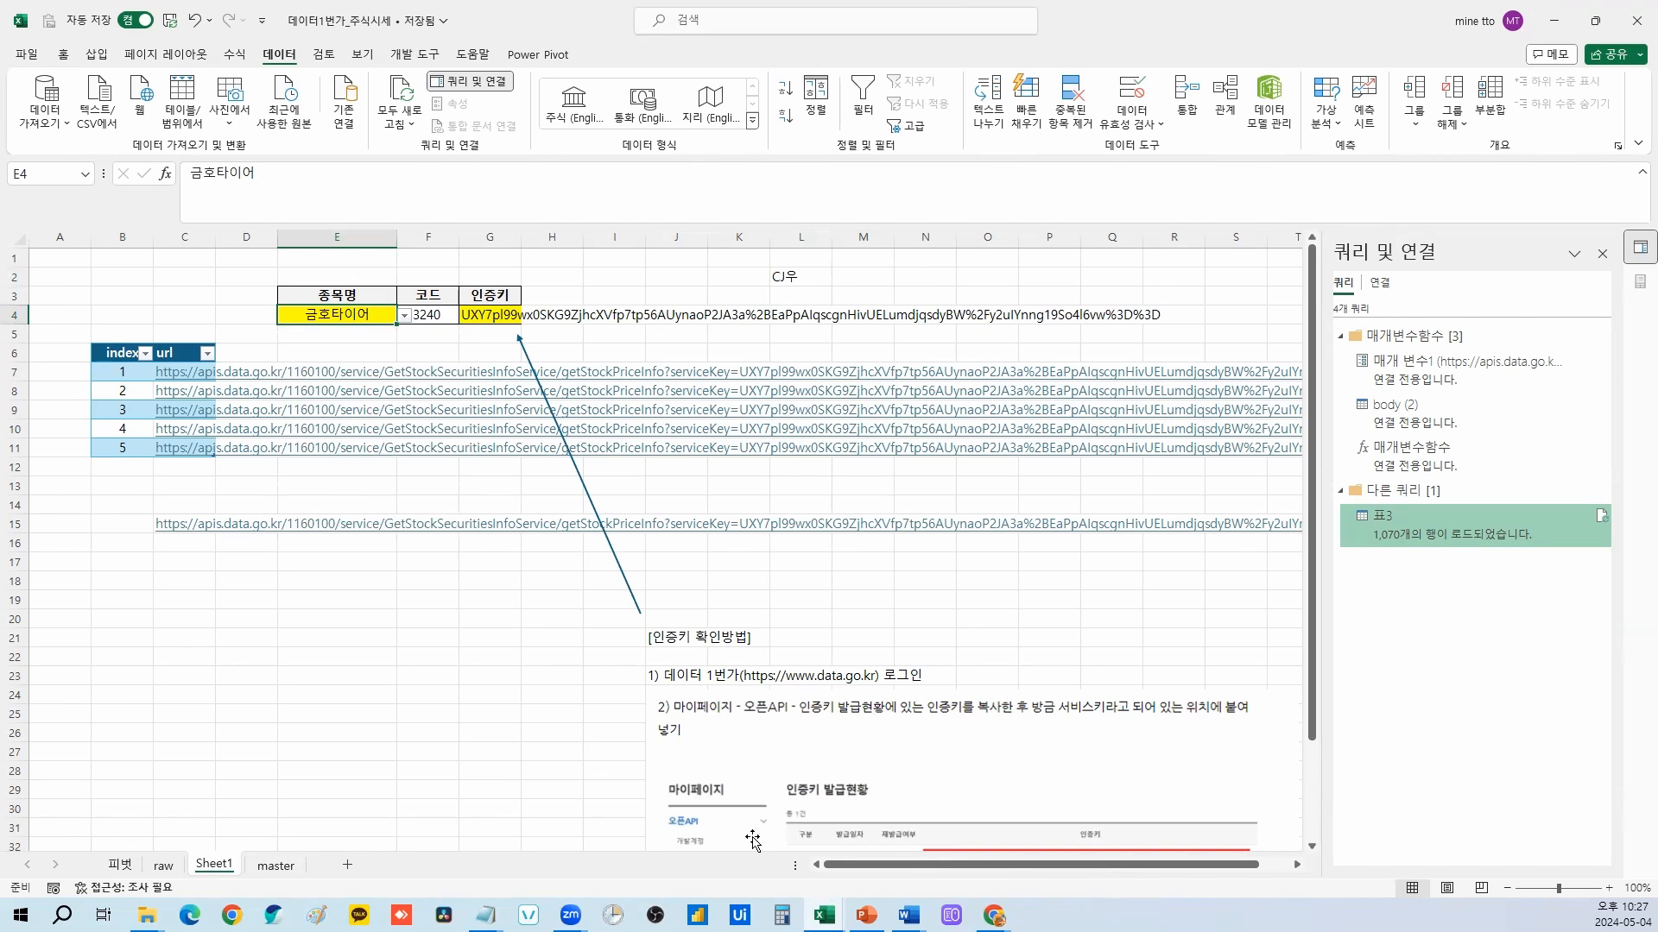
pyautogui.click(120, 863)
pyautogui.click(400, 100)
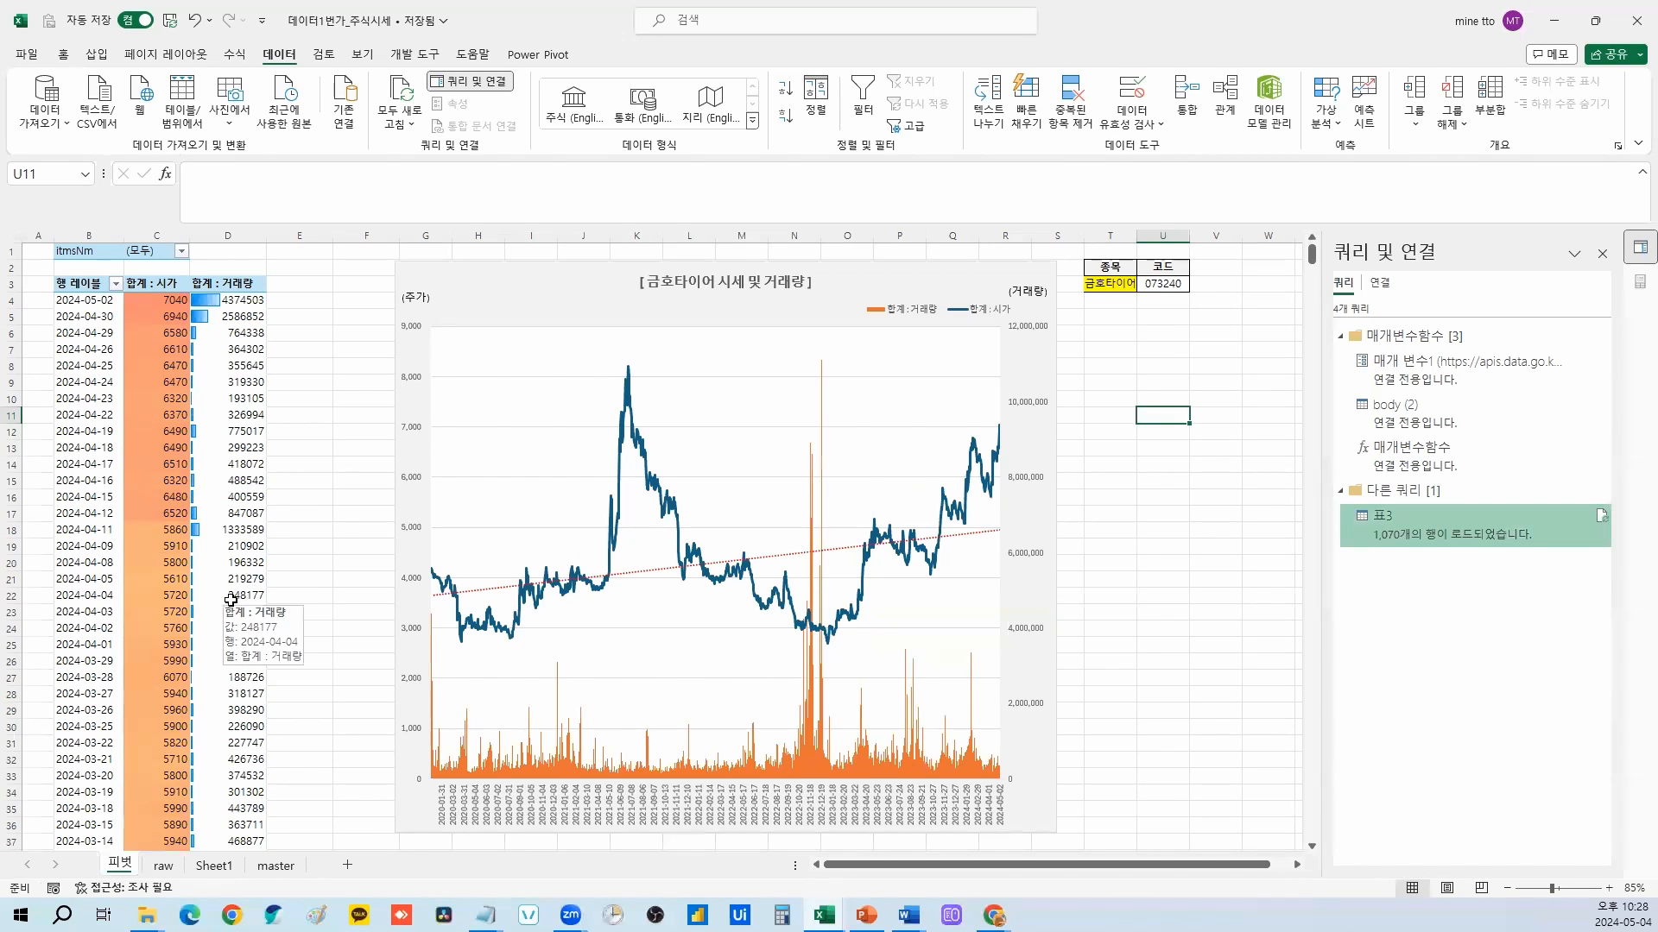
pyautogui.click(240, 302)
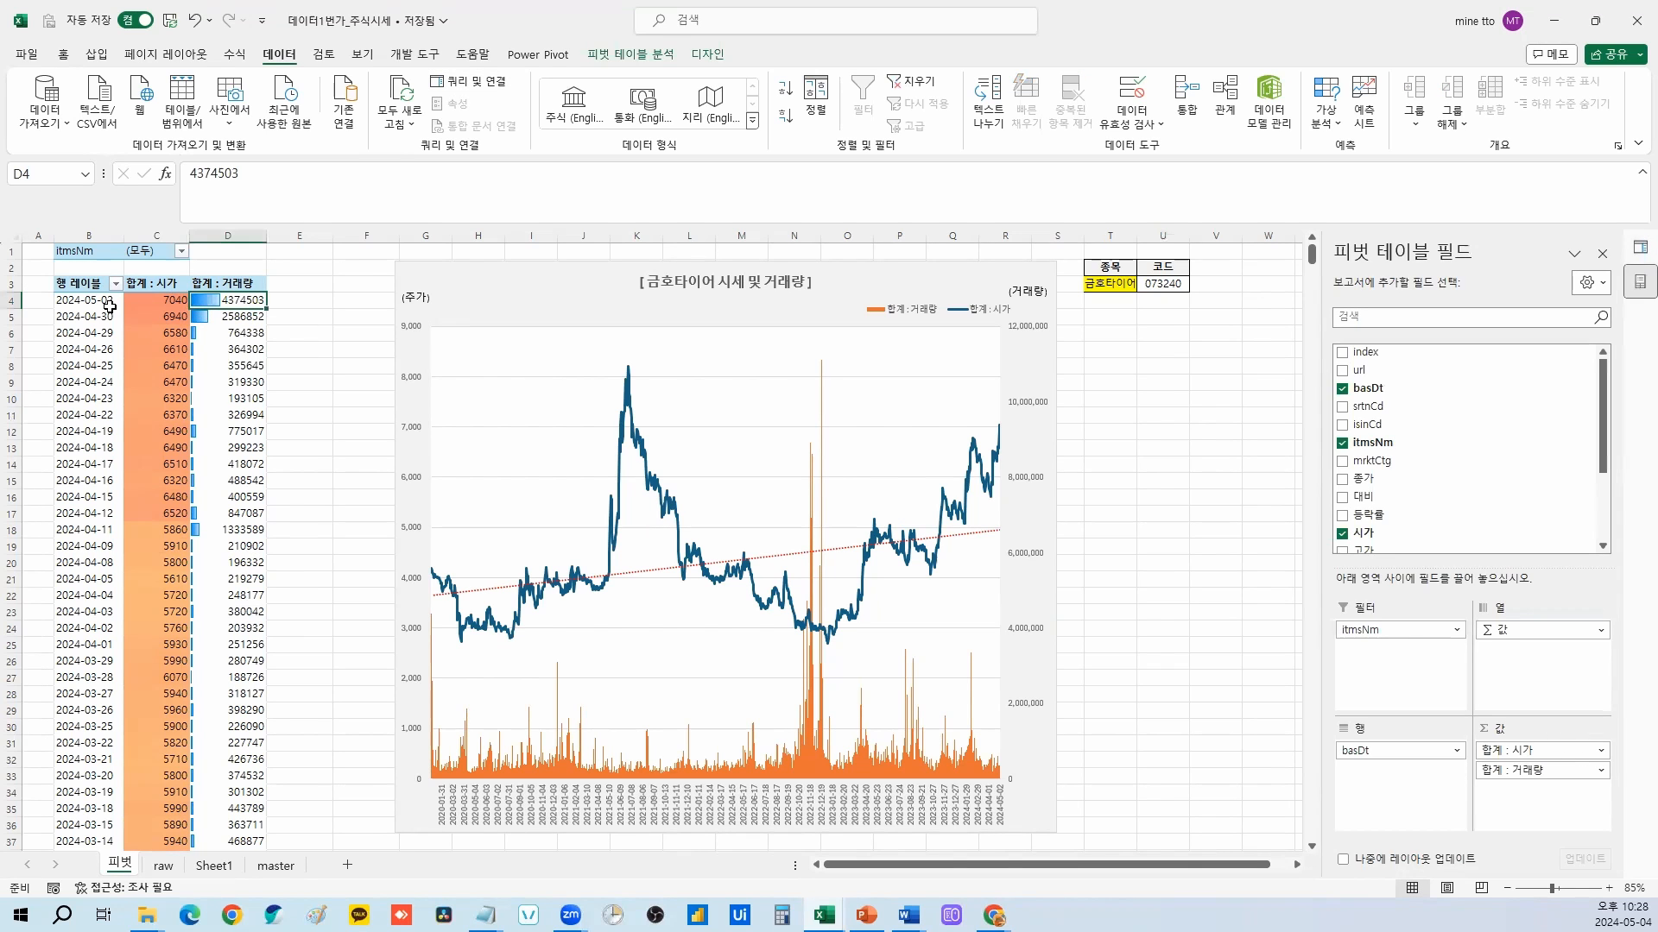
# Step: Switch back to 통합 문서4 and apply the red-white-blue color scale (빨강 - 흰색 - 파랑 색조) to the 합계 : 시가 values on Sheet2
pyautogui.click(827, 915)
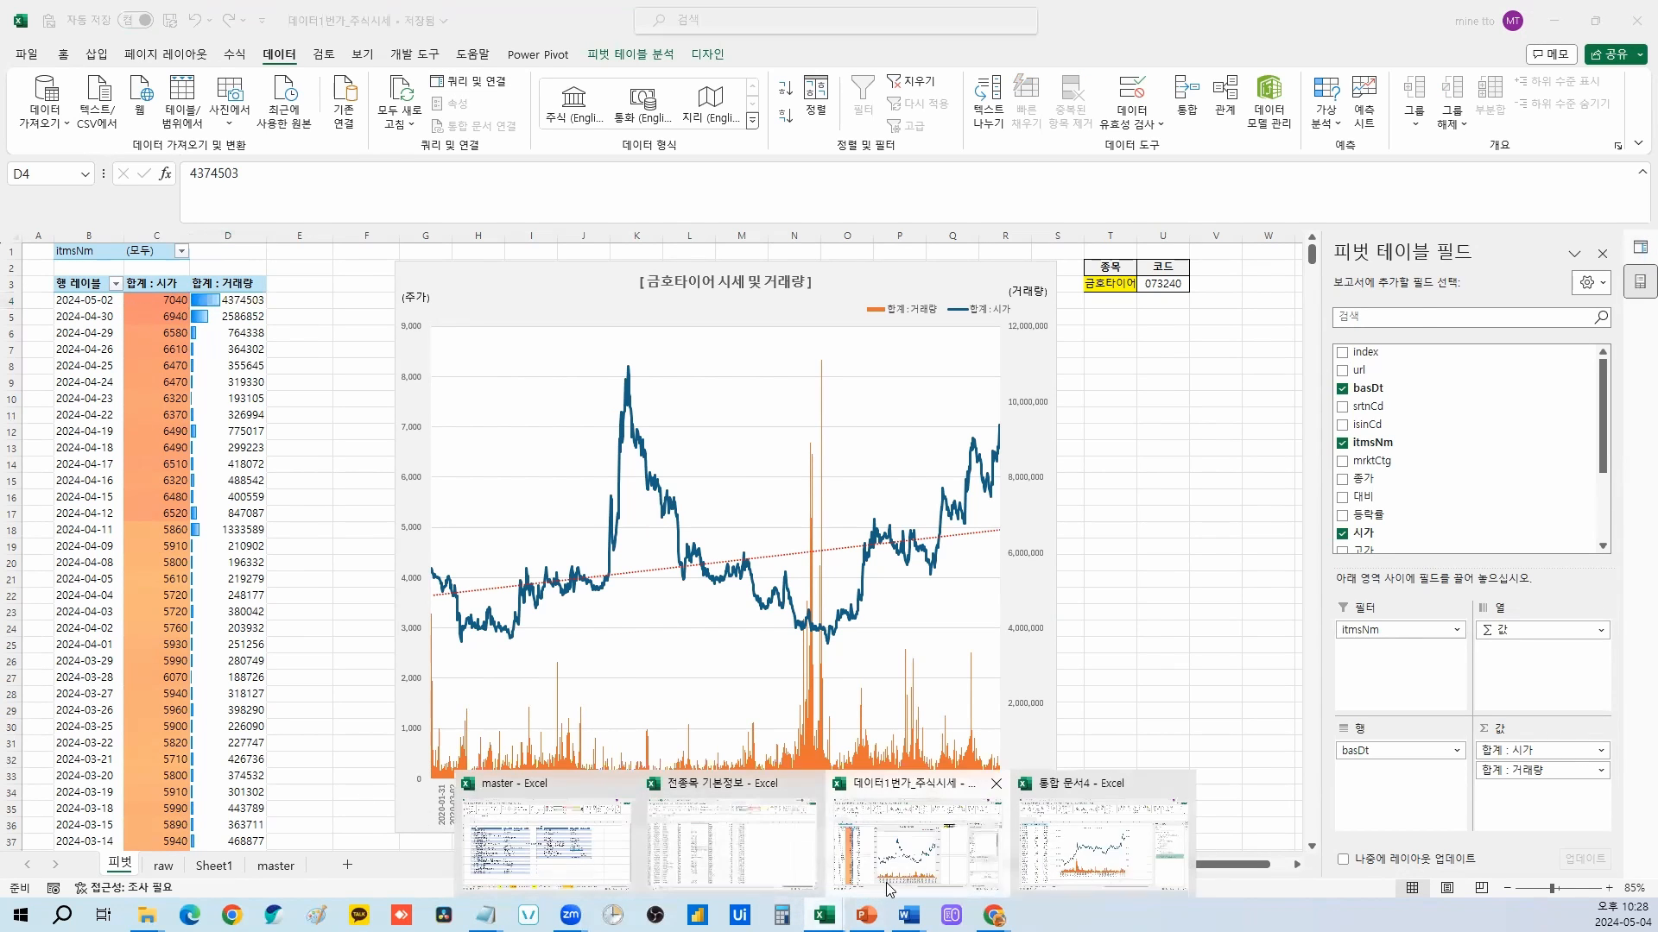
pyautogui.click(1088, 859)
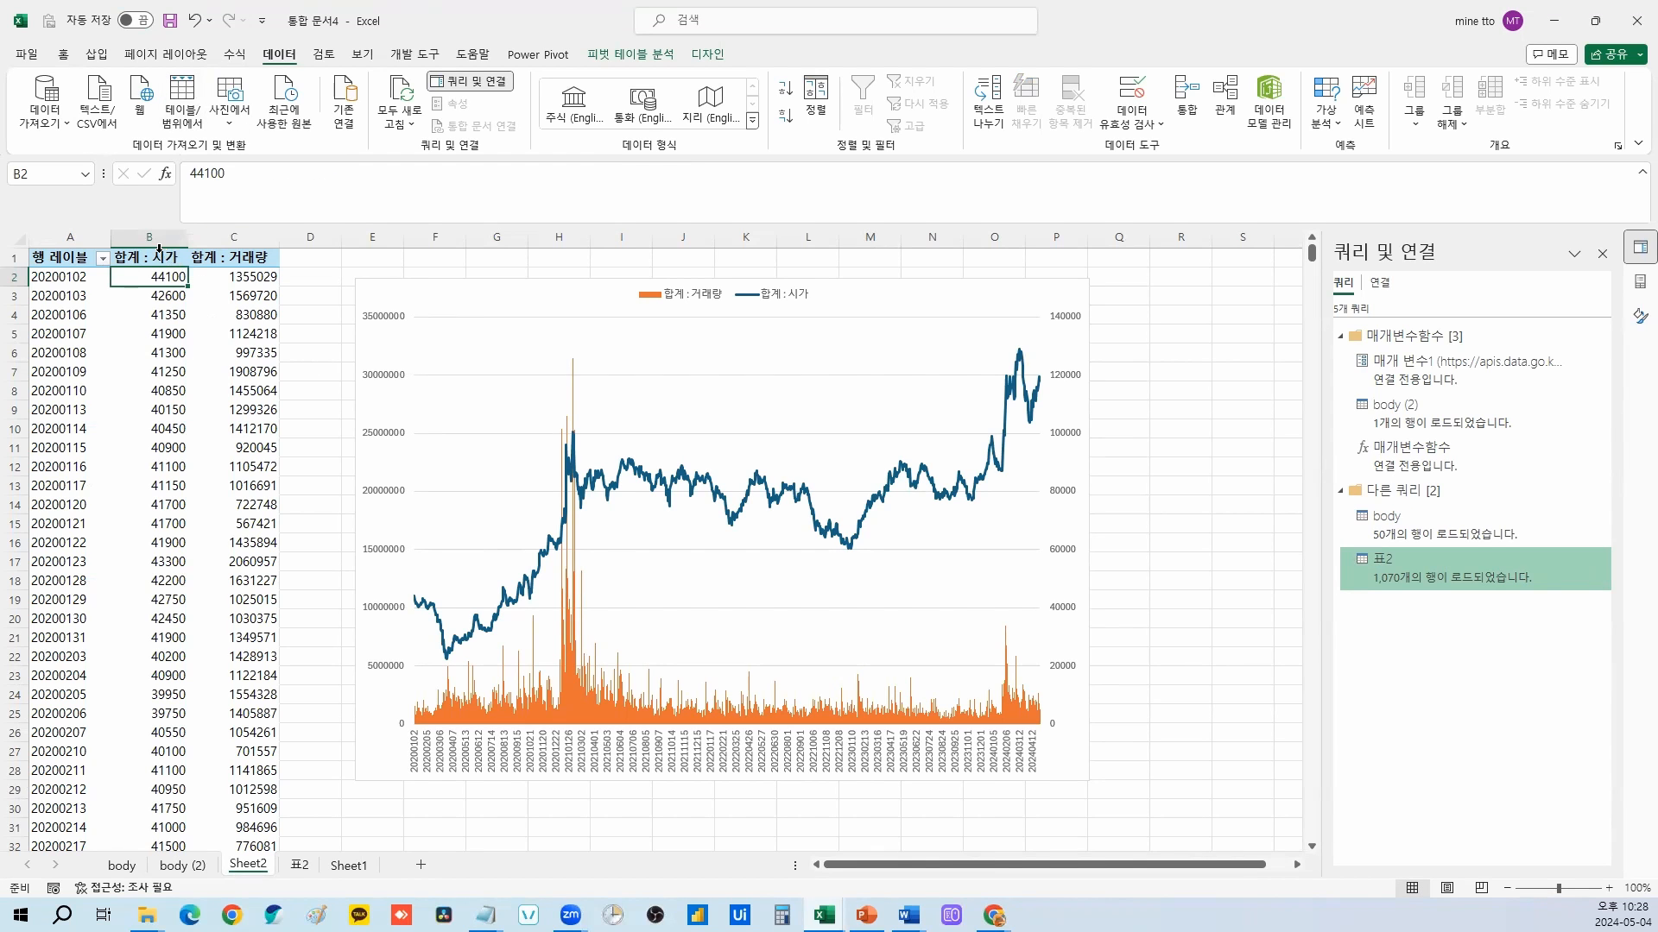
pyautogui.click(159, 250)
pyautogui.click(161, 312)
pyautogui.click(162, 258)
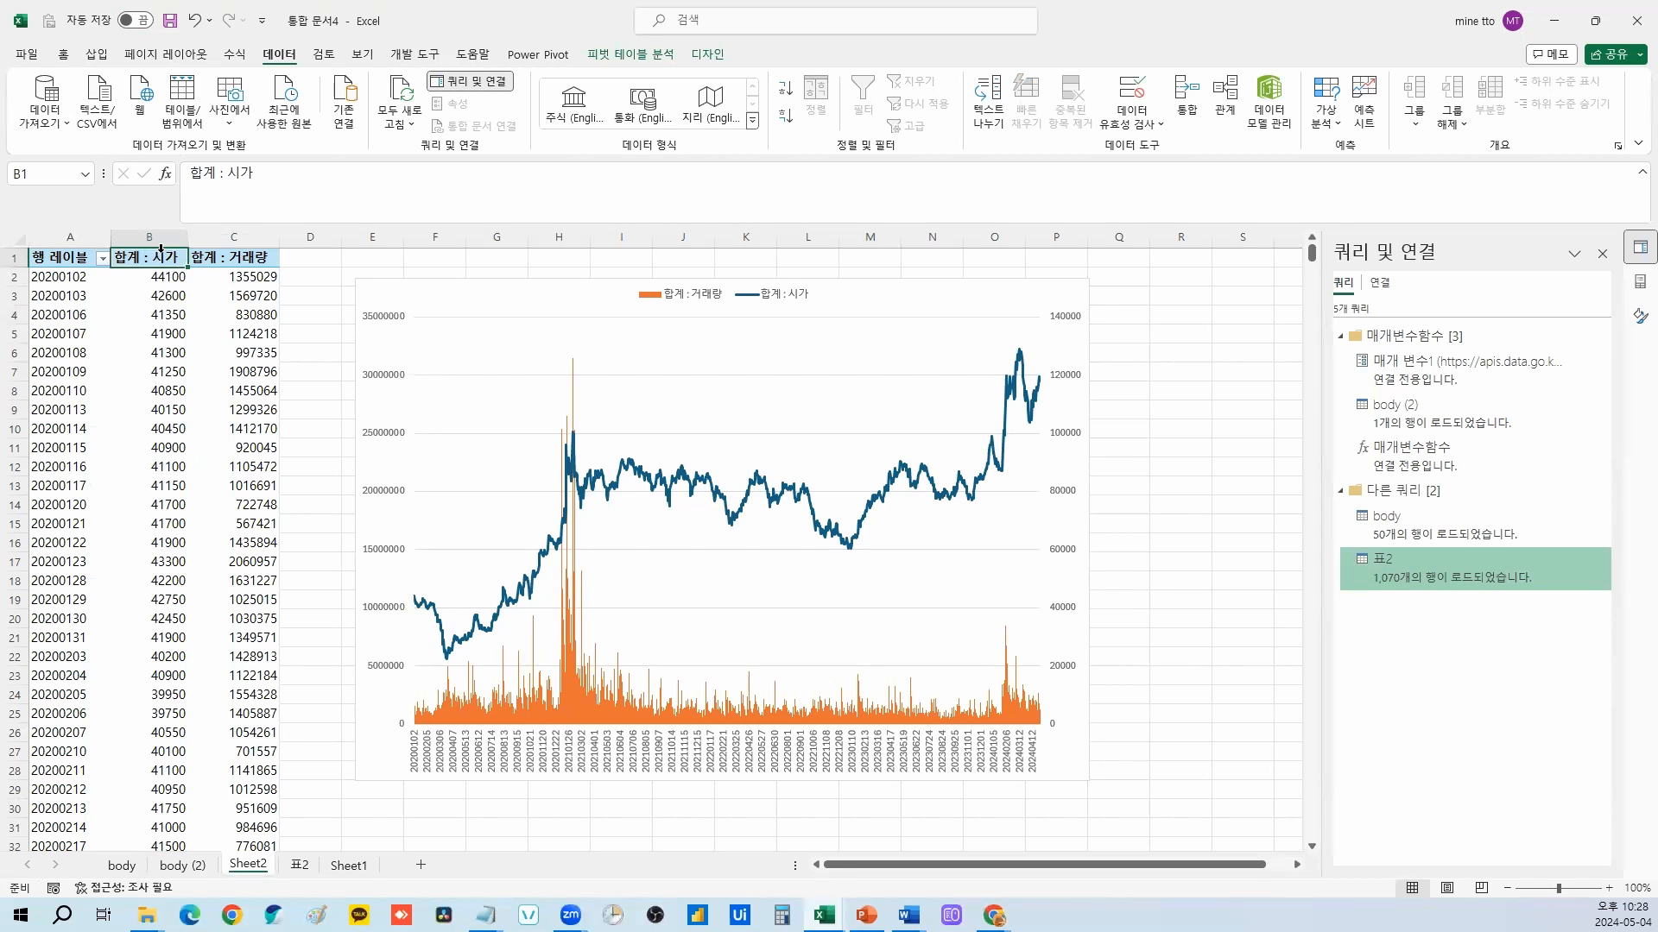
pyautogui.click(161, 250)
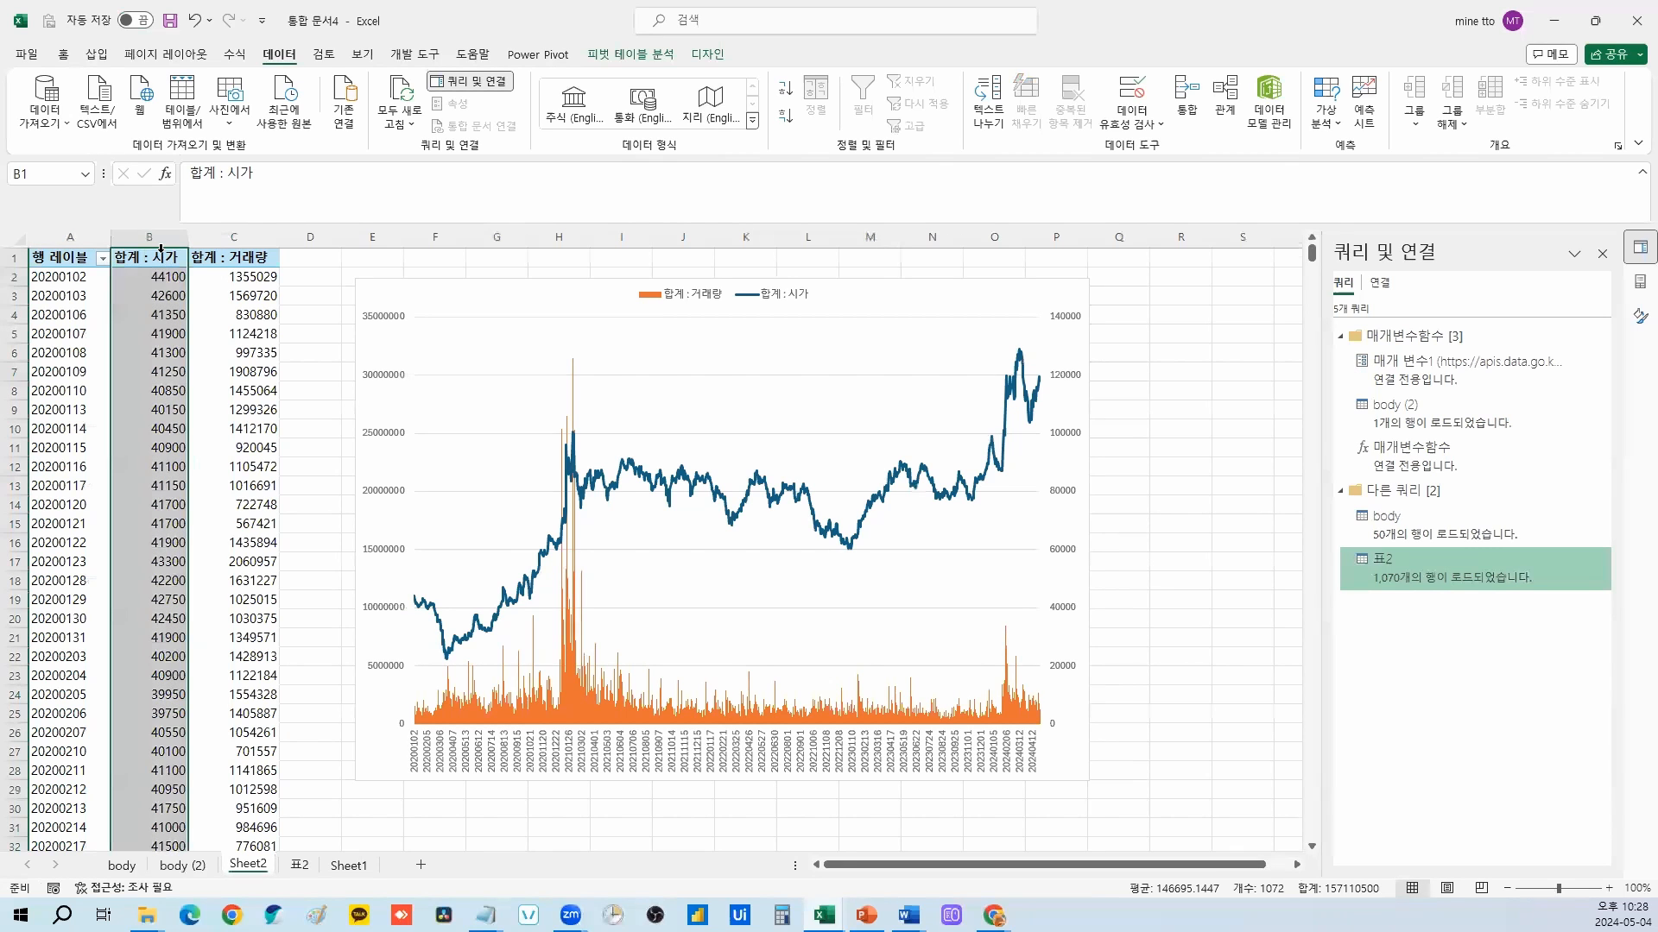
pyautogui.click(63, 54)
pyautogui.click(831, 104)
pyautogui.moveTo(898, 275)
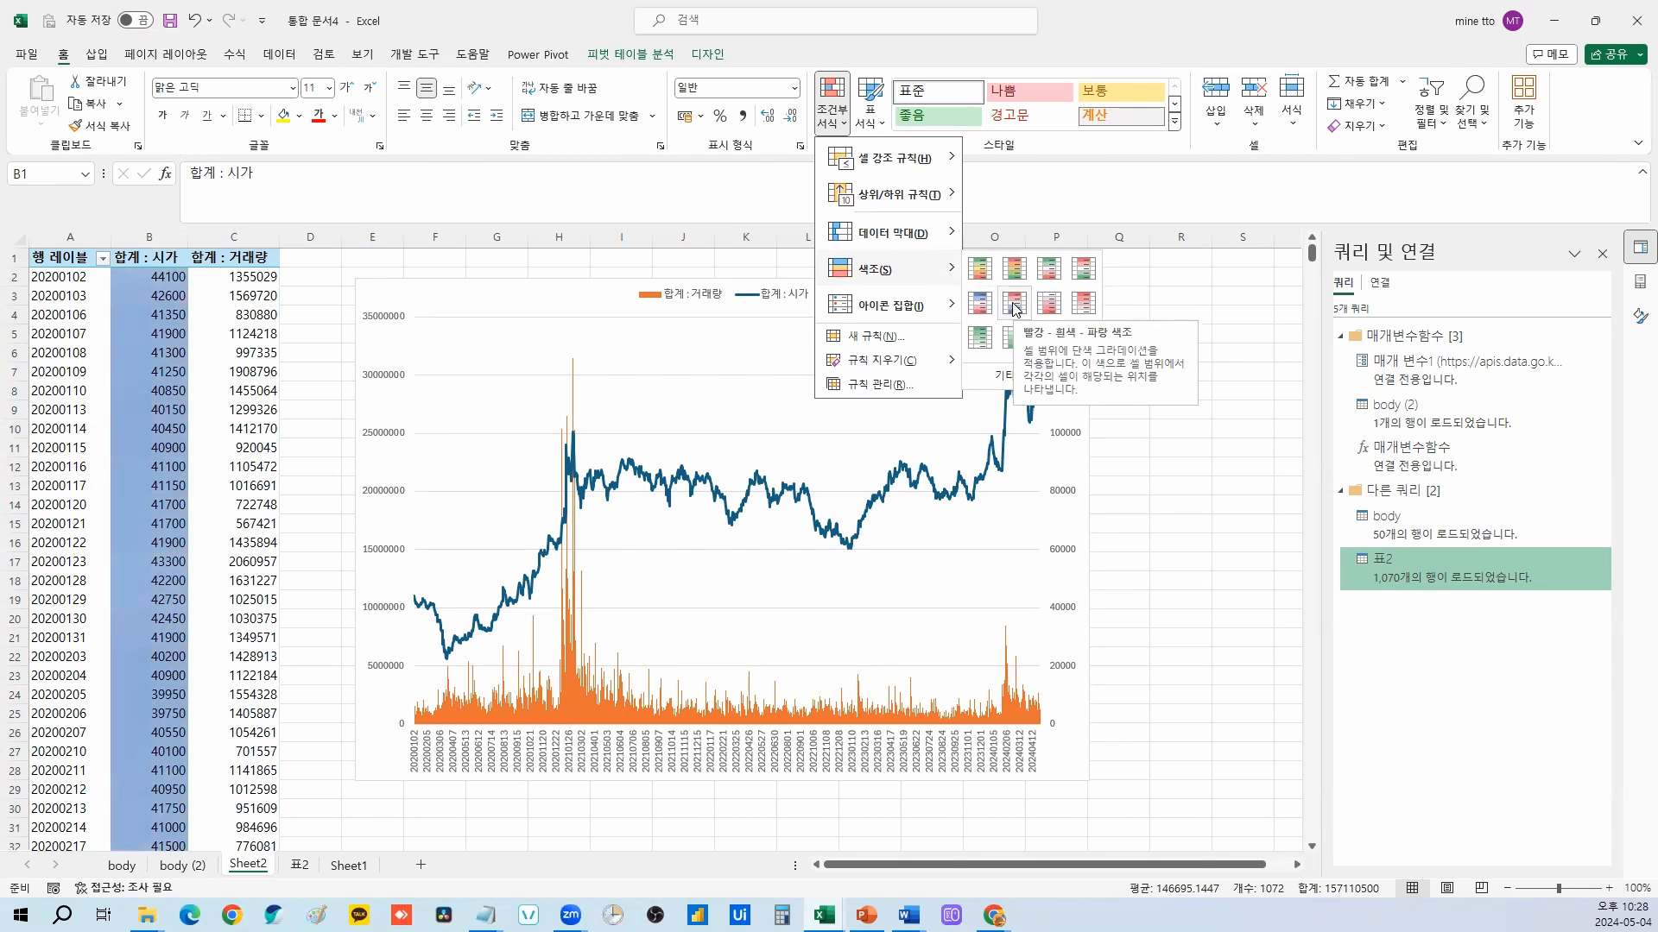
pyautogui.click(1013, 313)
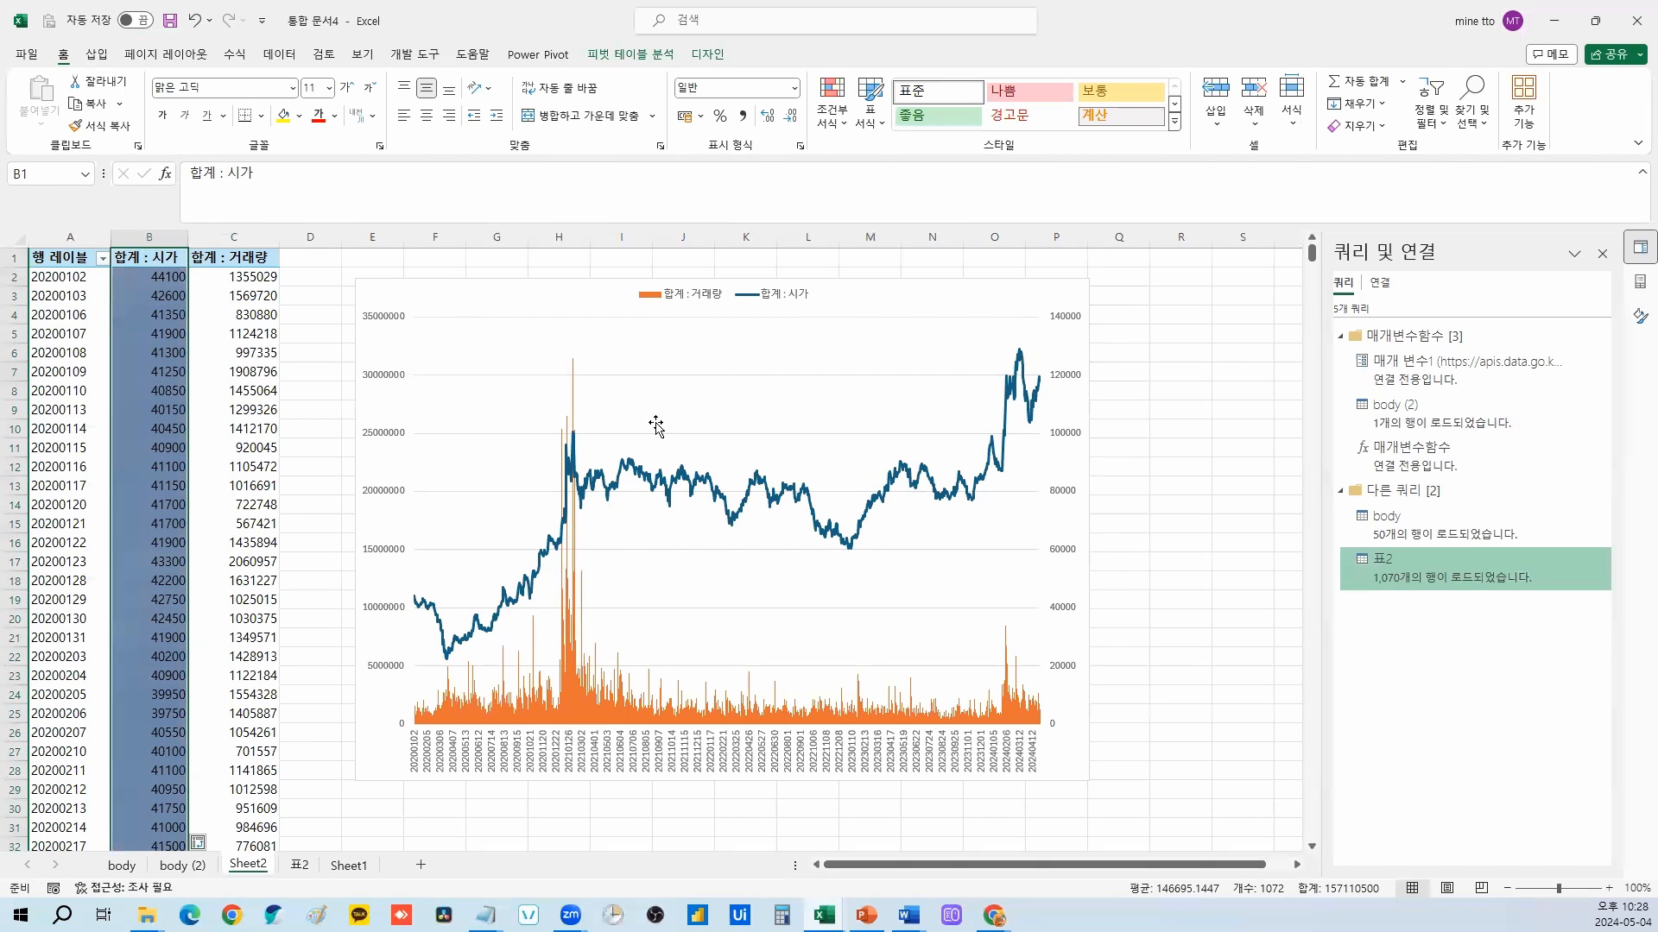
# Step: Try to apply green solid-fill data bars to the 합계 : 거래량 values in the Sheet2 pivot table
pyautogui.click(249, 244)
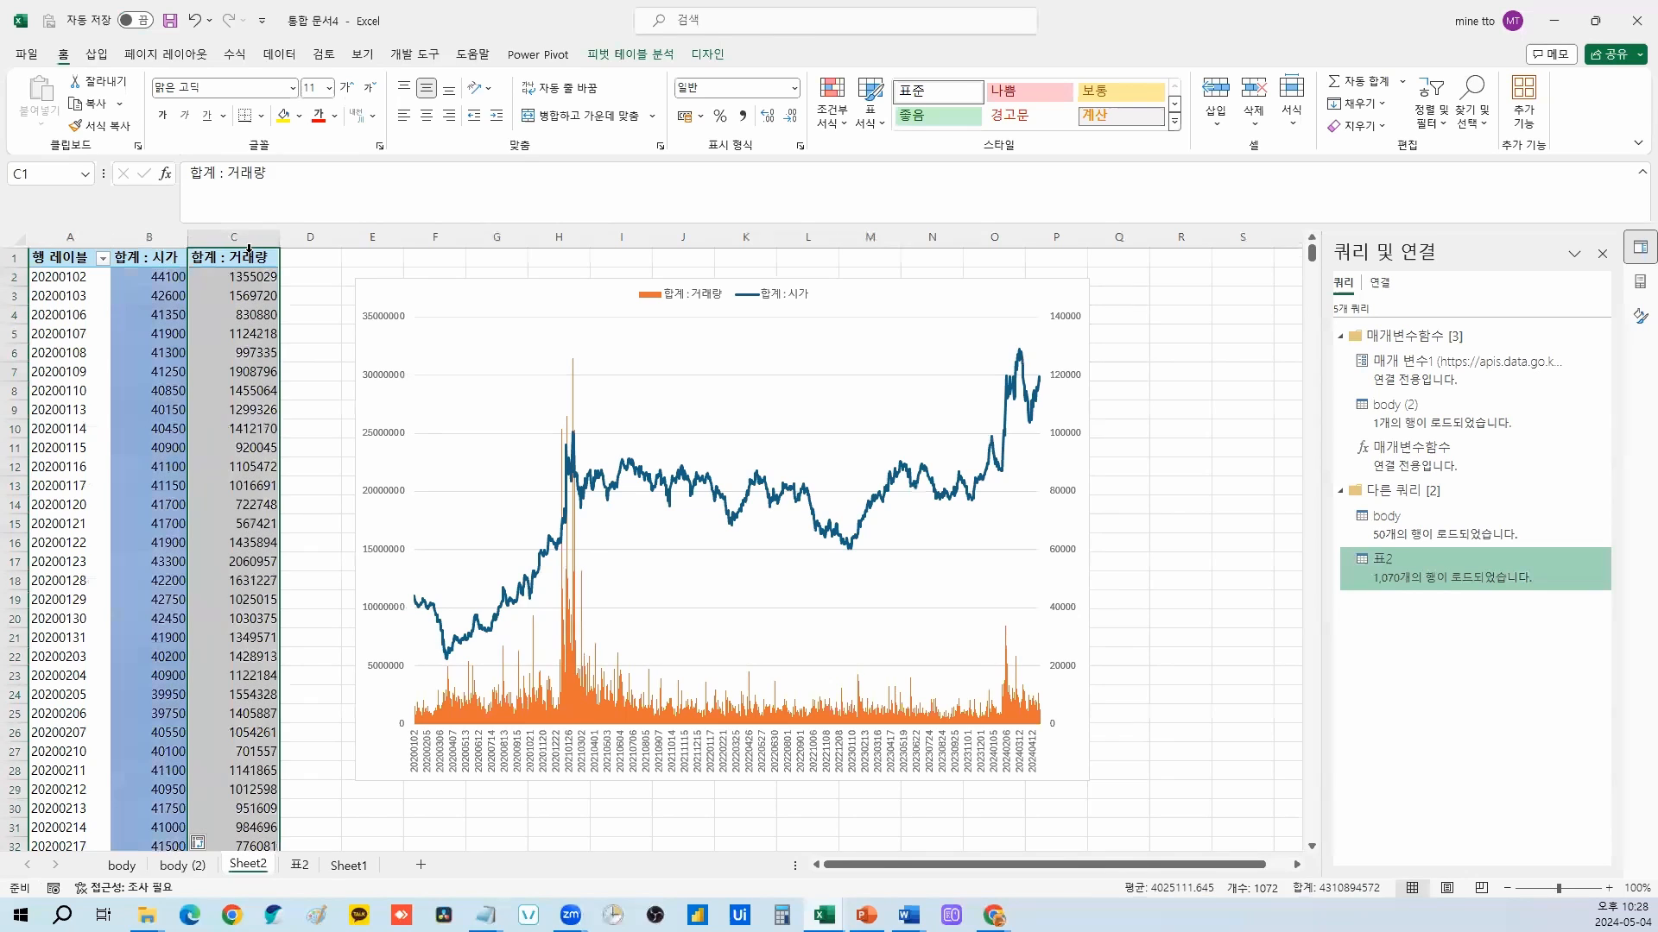
pyautogui.click(832, 110)
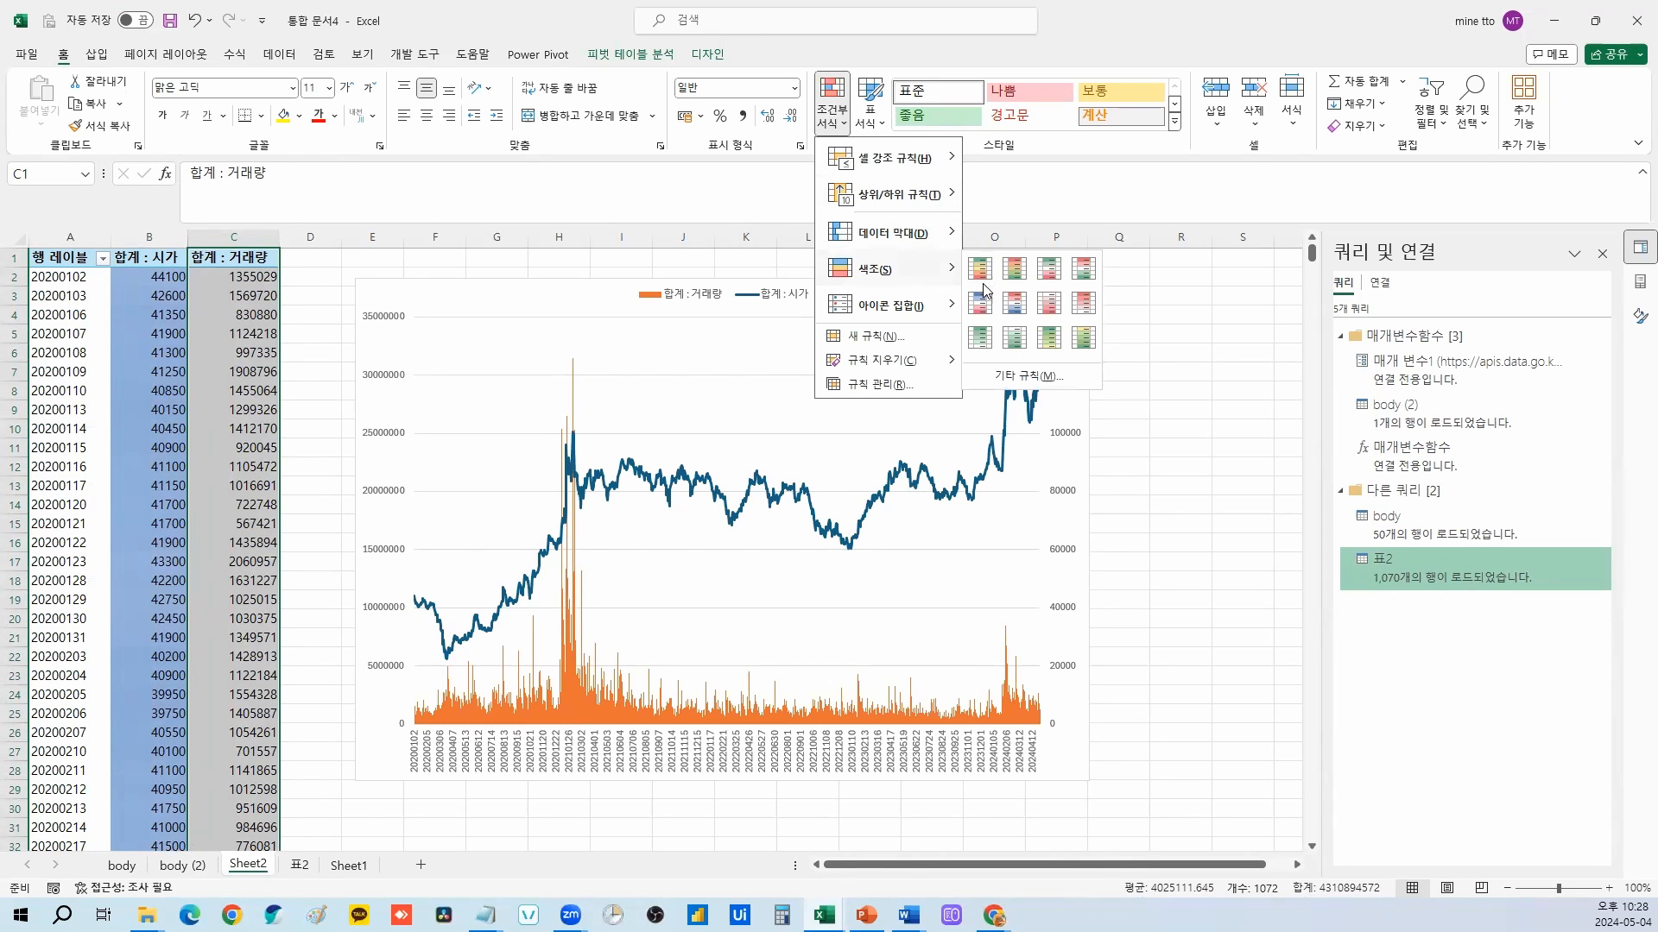
pyautogui.moveTo(894, 234)
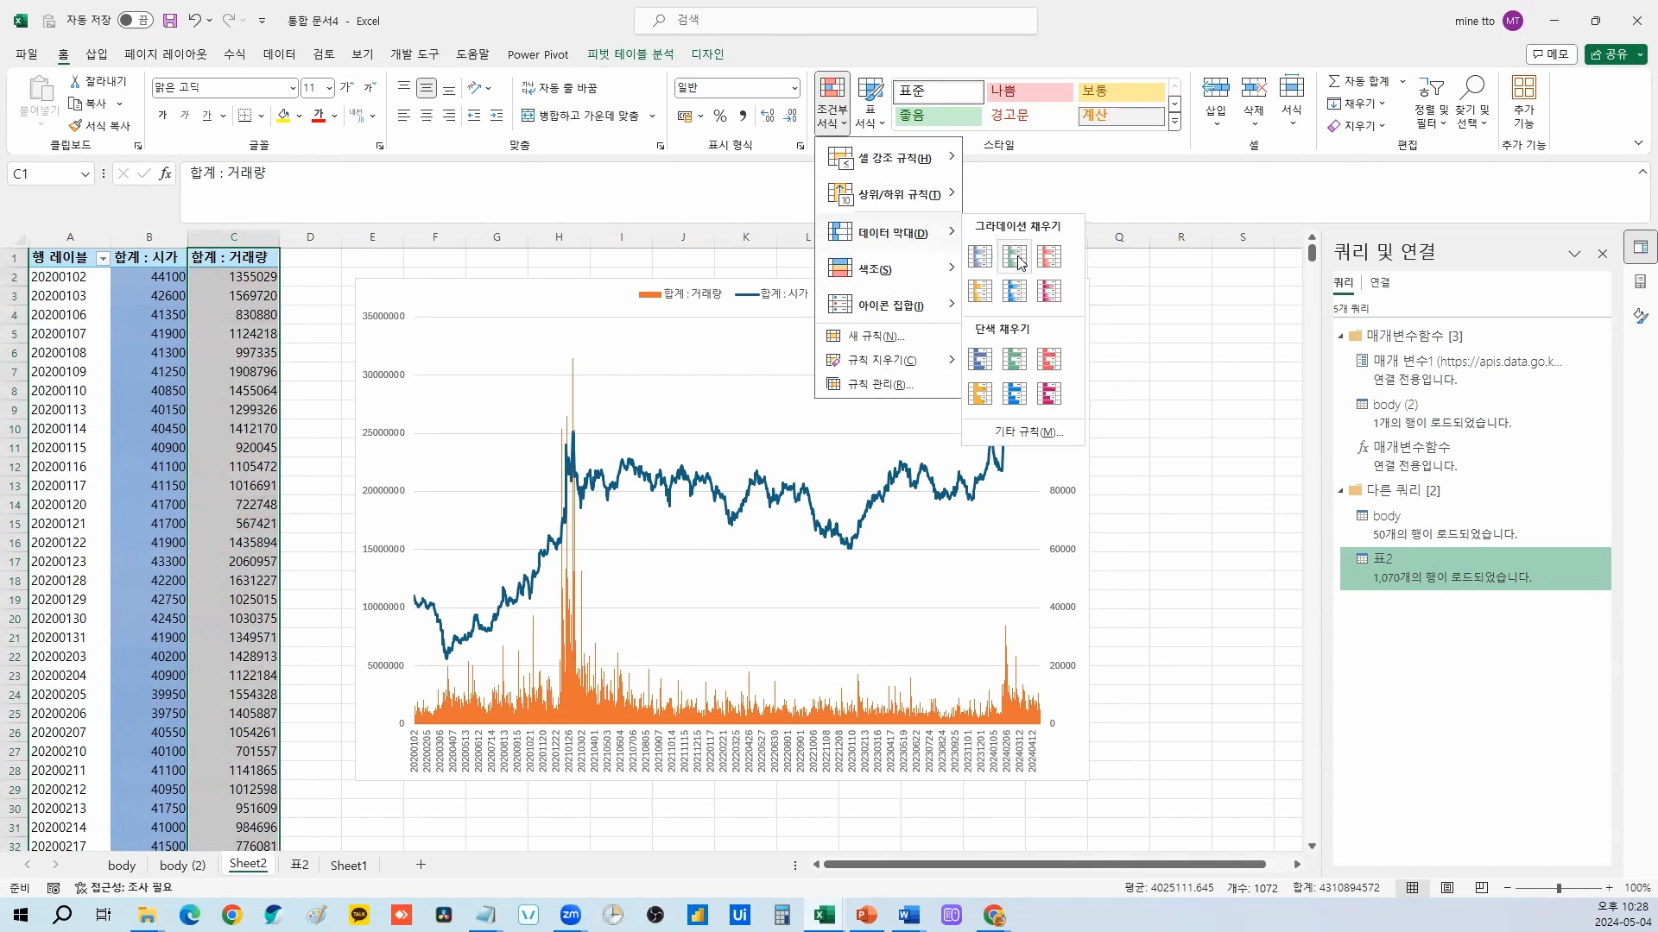
pyautogui.click(1015, 361)
pyautogui.scroll(-16, 250, 368)
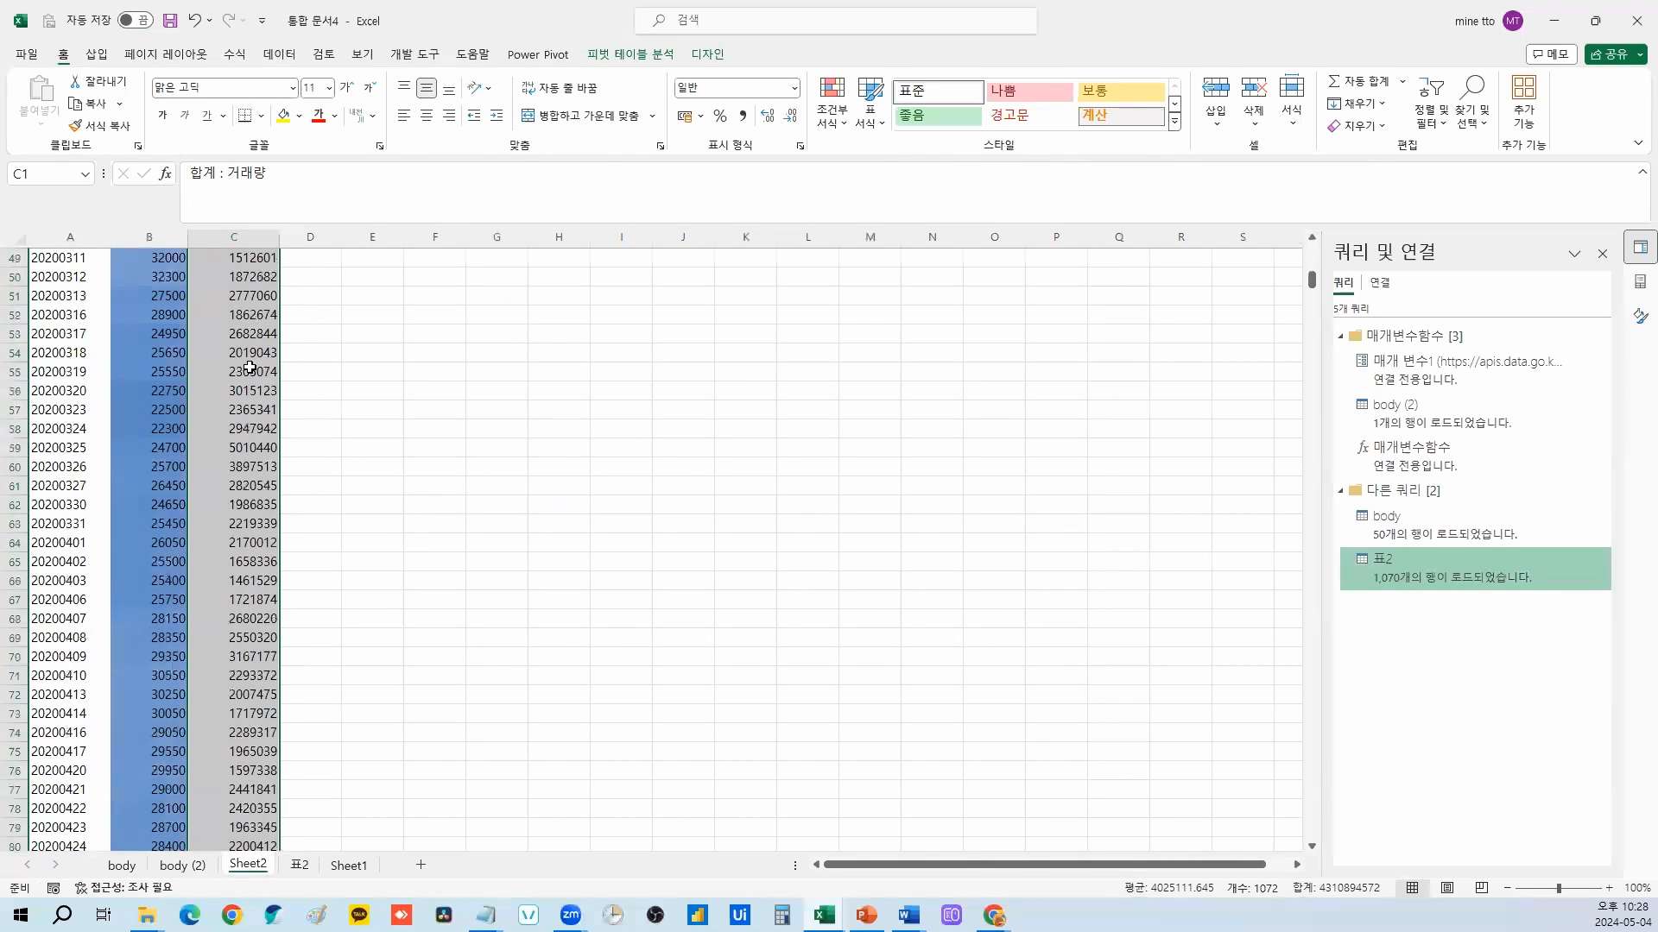
pyautogui.scroll(16, 614, 570)
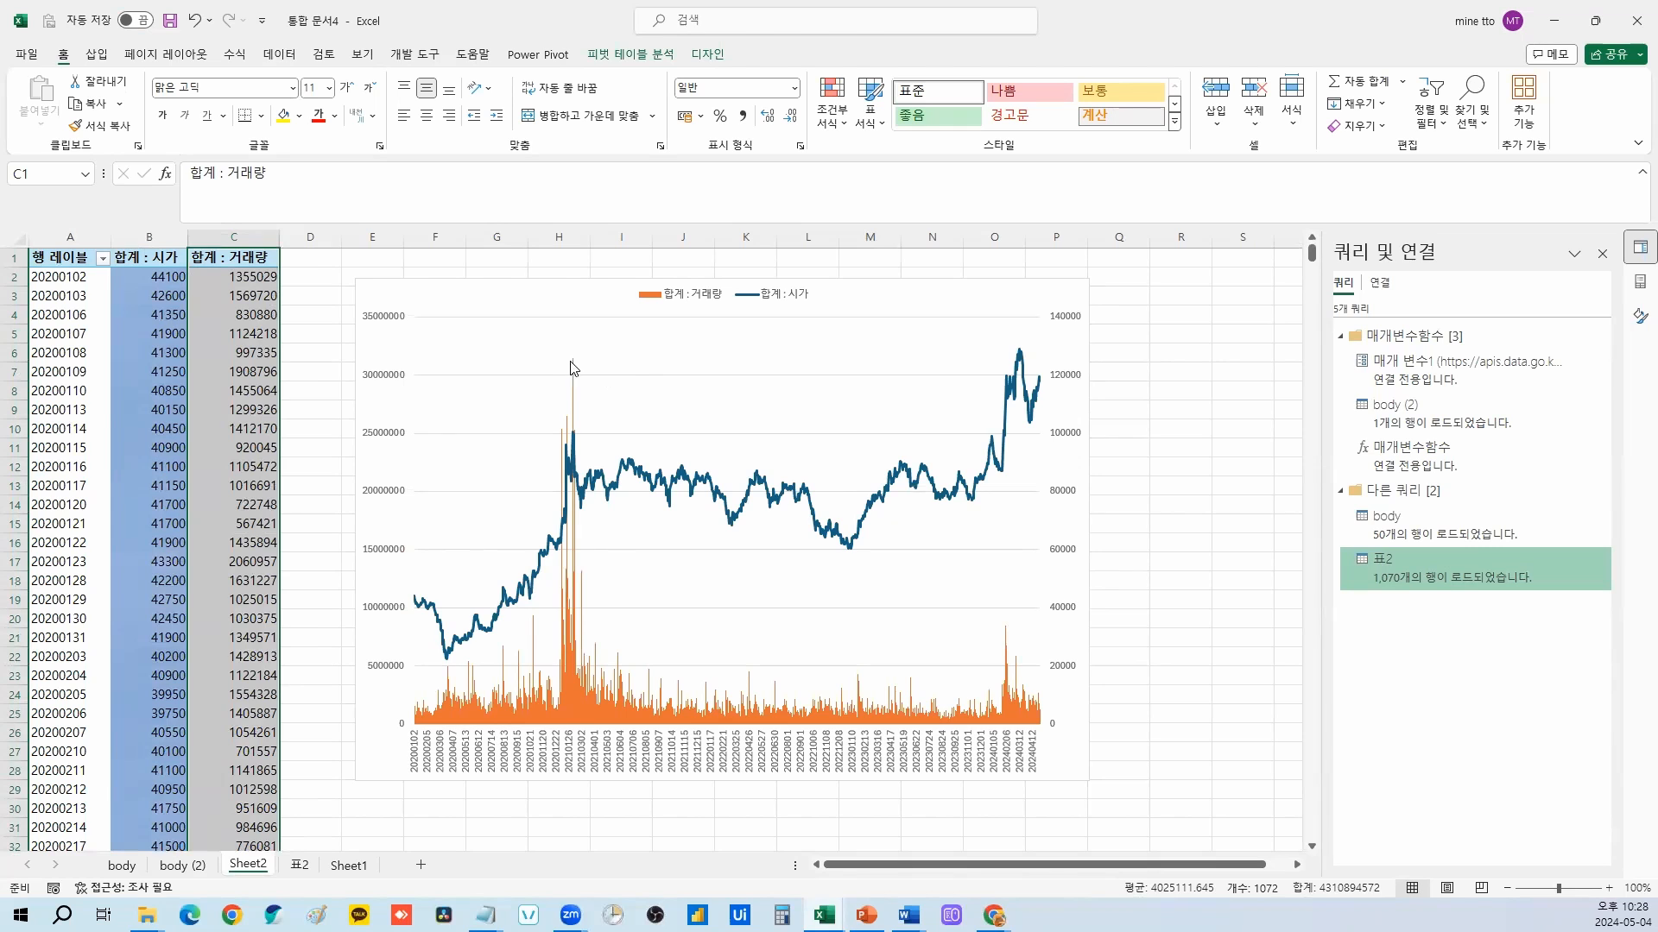
# Step: Add a label filter to the pivot table's row labels that keeps only dates greater than 20220101
pyautogui.click(103, 263)
pyautogui.click(102, 258)
pyautogui.moveTo(101, 384)
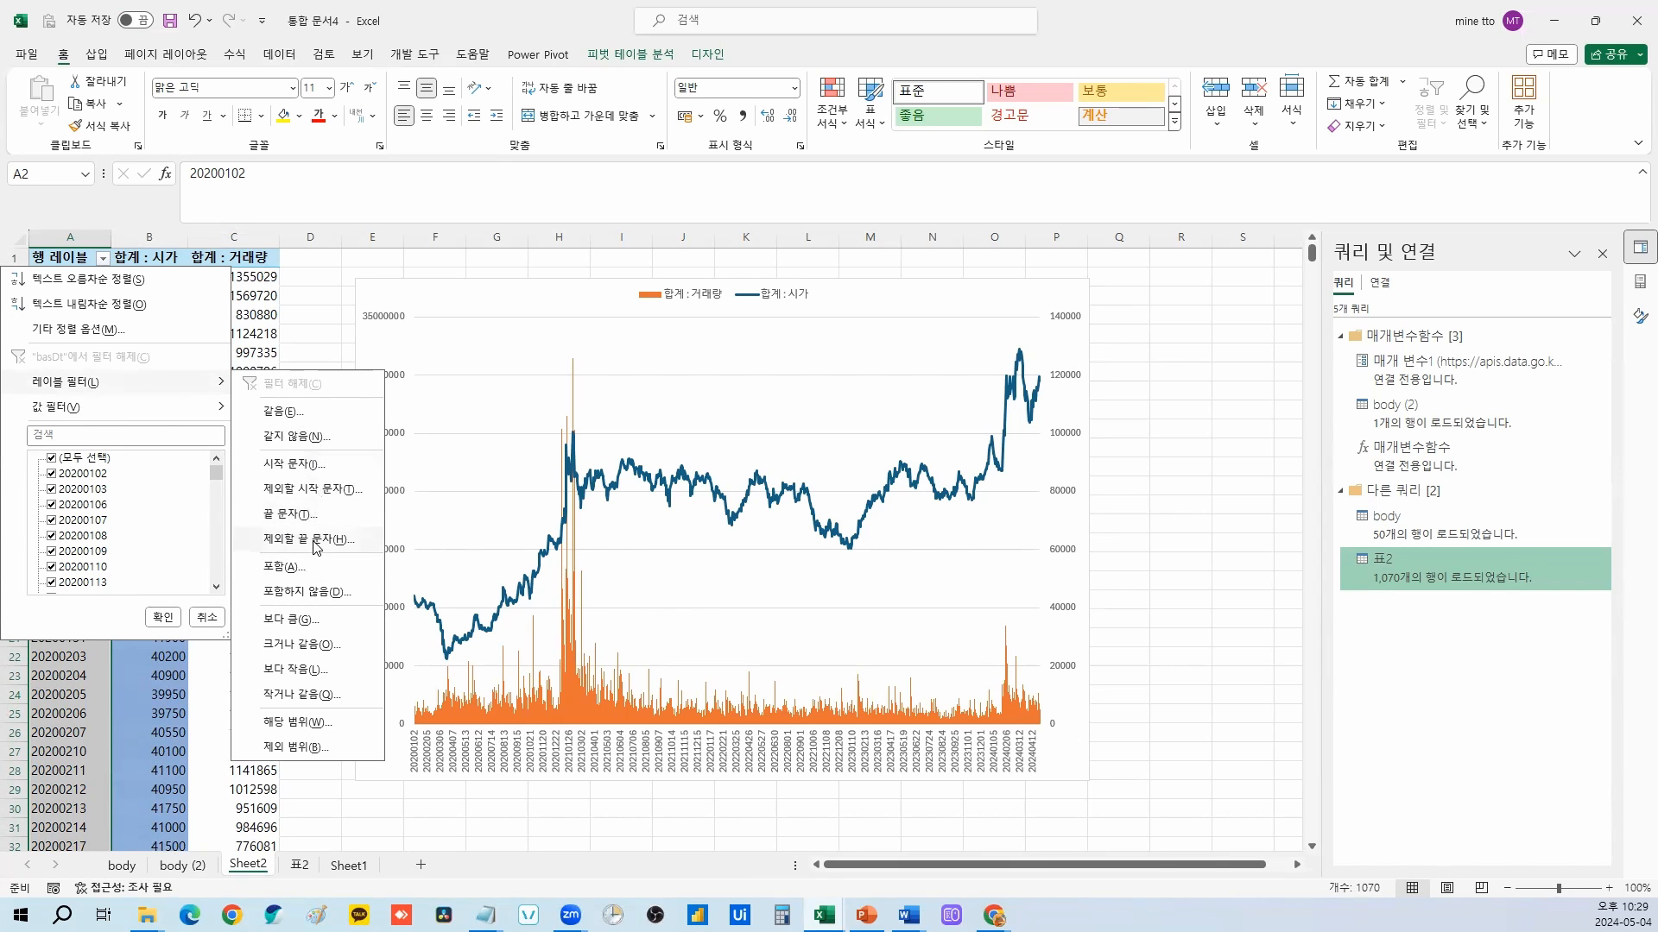
pyautogui.click(291, 619)
pyautogui.write('20220101')
pyautogui.press('Return')
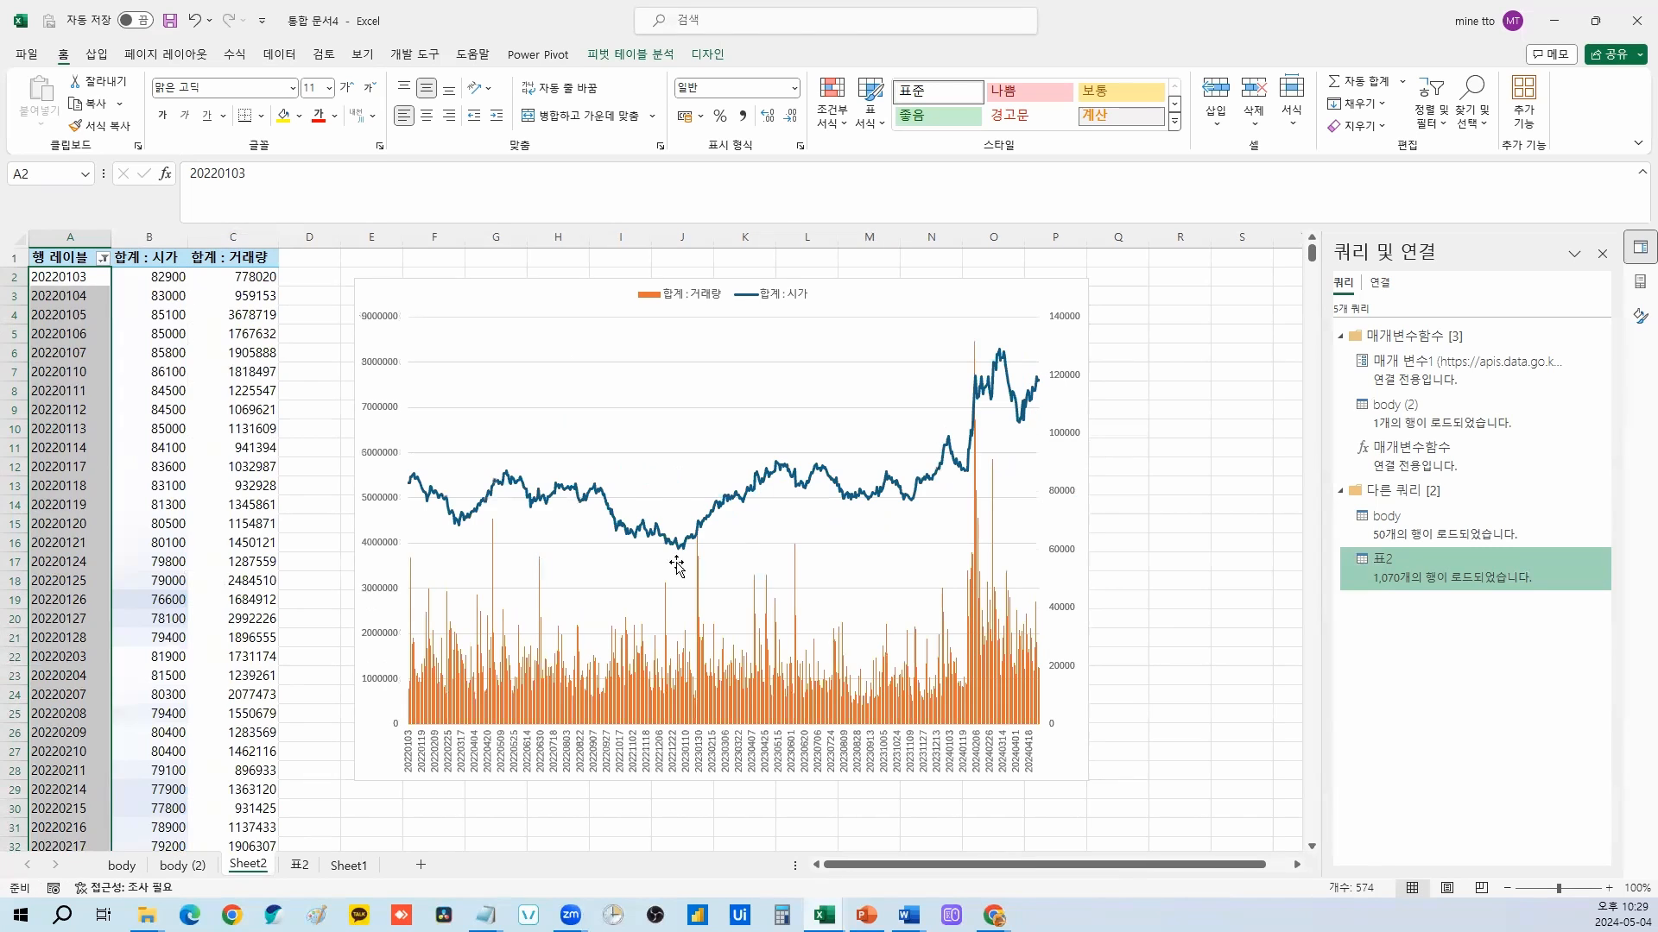
# Step: Apply a three-color red, white and blue color scale to the filtered 합계 : 거래량 values
pyautogui.click(207, 446)
pyautogui.click(250, 563)
pyautogui.scroll(-5, 264, 490)
pyautogui.scroll(5, 270, 495)
pyautogui.click(249, 274)
pyautogui.click(259, 253)
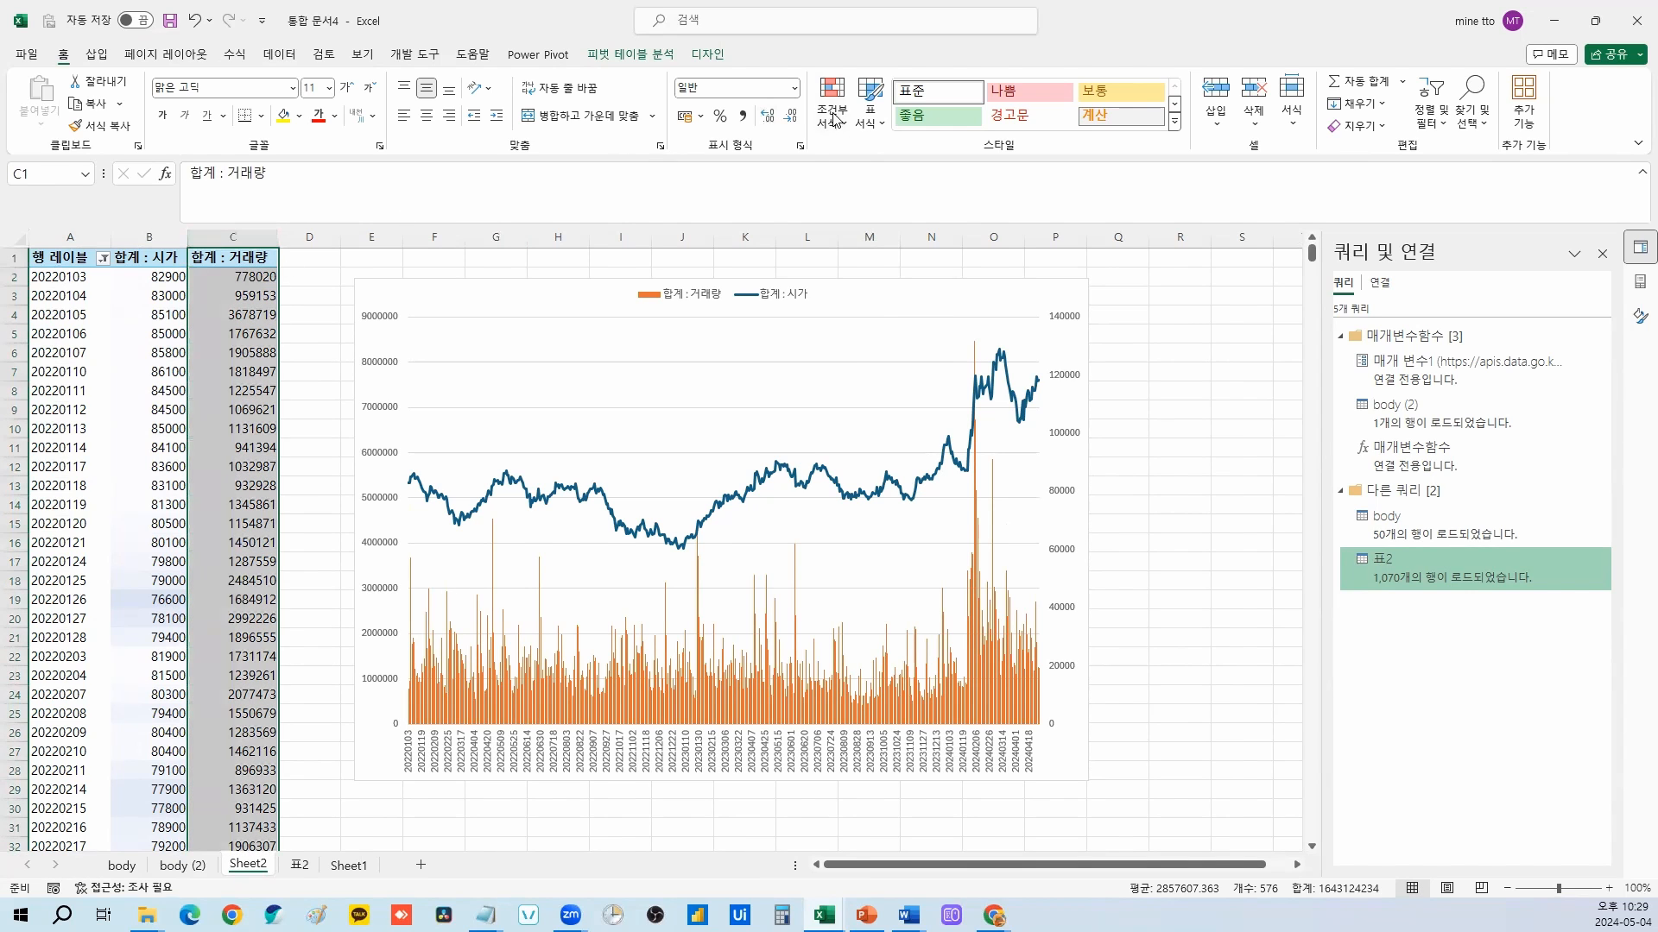
pyautogui.click(832, 102)
pyautogui.moveTo(889, 268)
pyautogui.click(1014, 303)
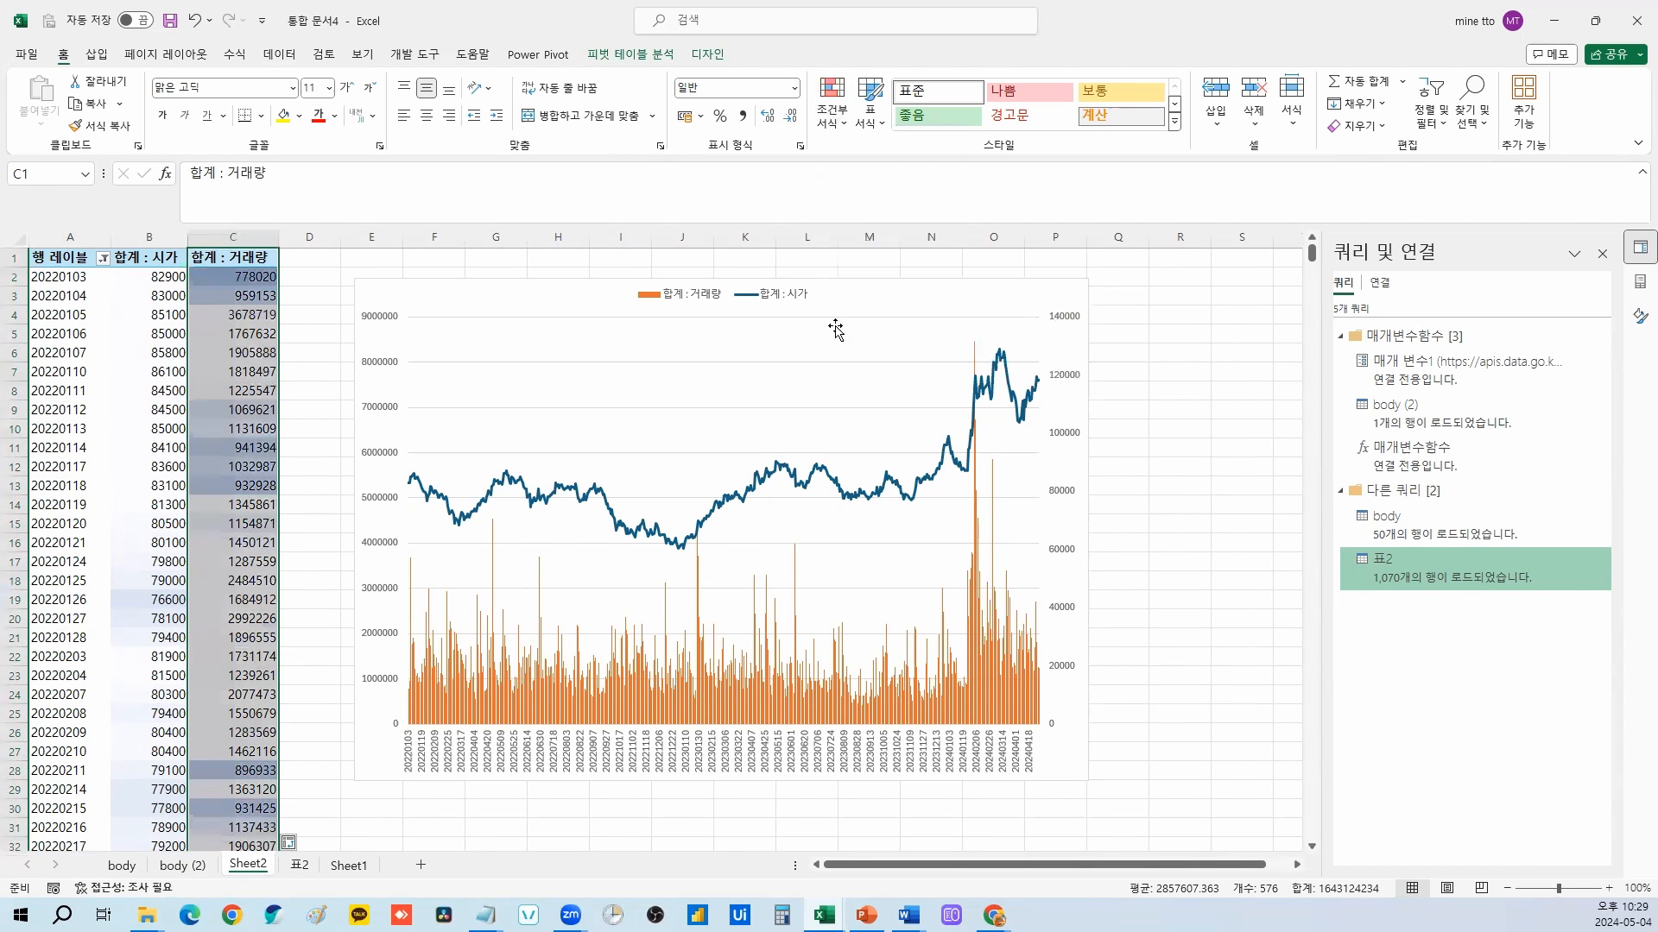
pyautogui.click(298, 312)
pyautogui.rightClick(245, 317)
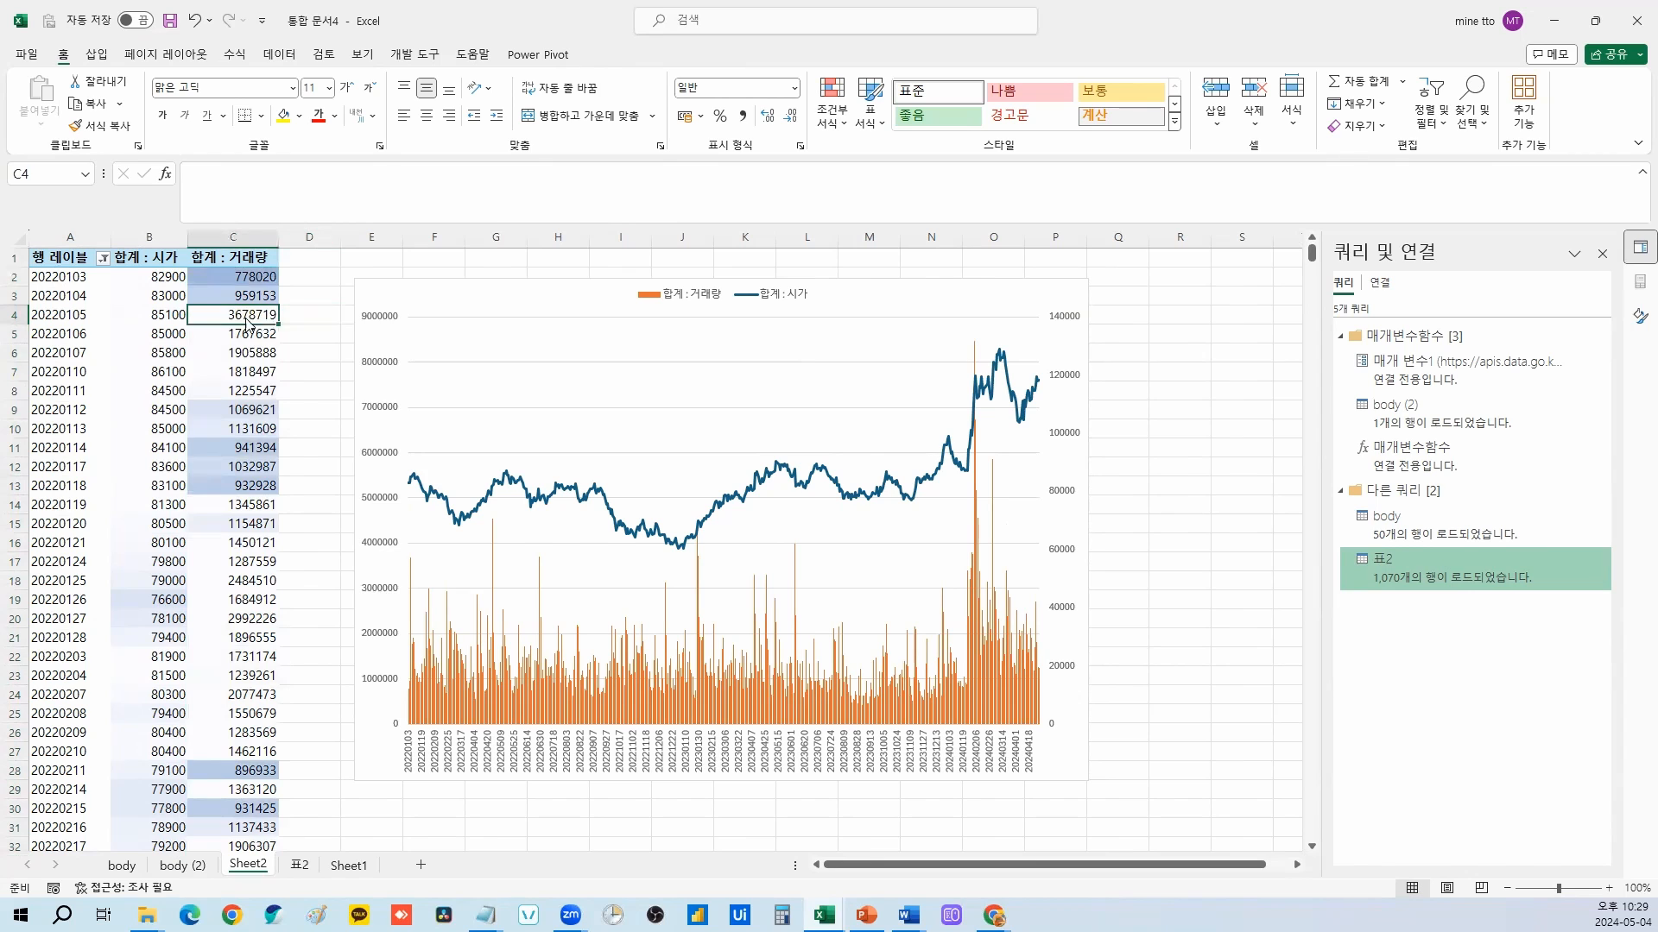
pyautogui.click(346, 441)
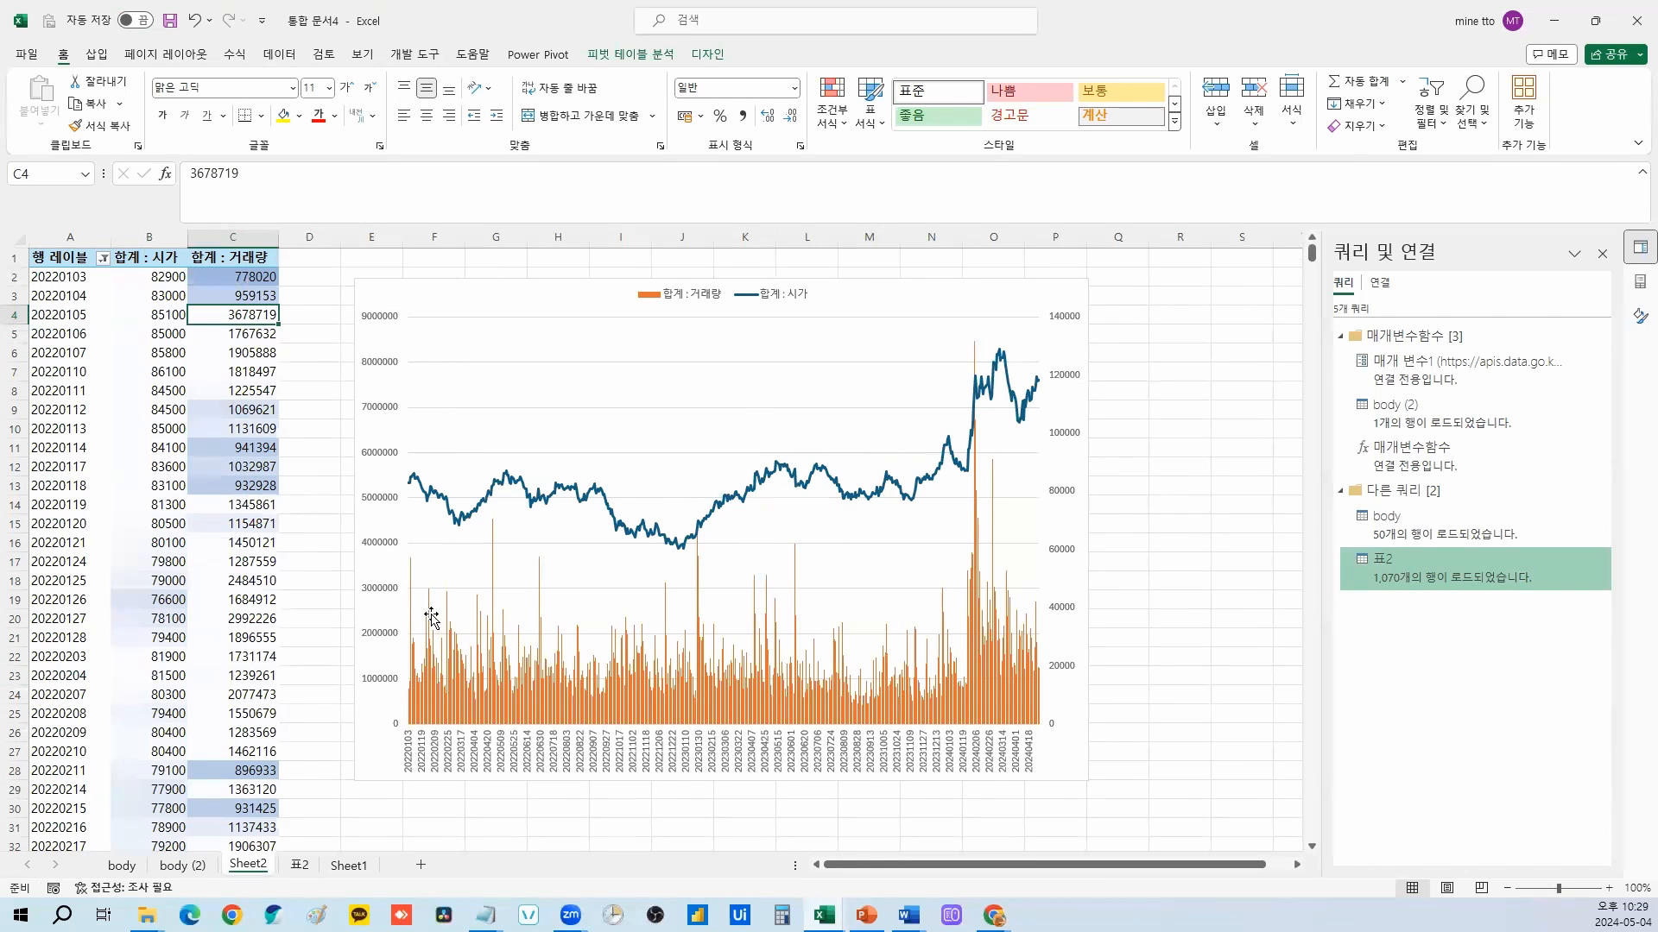
pyautogui.click(321, 577)
# Step: Switch to the 데이터1번가_주식시세 workbook and select cell F11 beside the pivot table on the 피벗 sheet
pyautogui.click(826, 908)
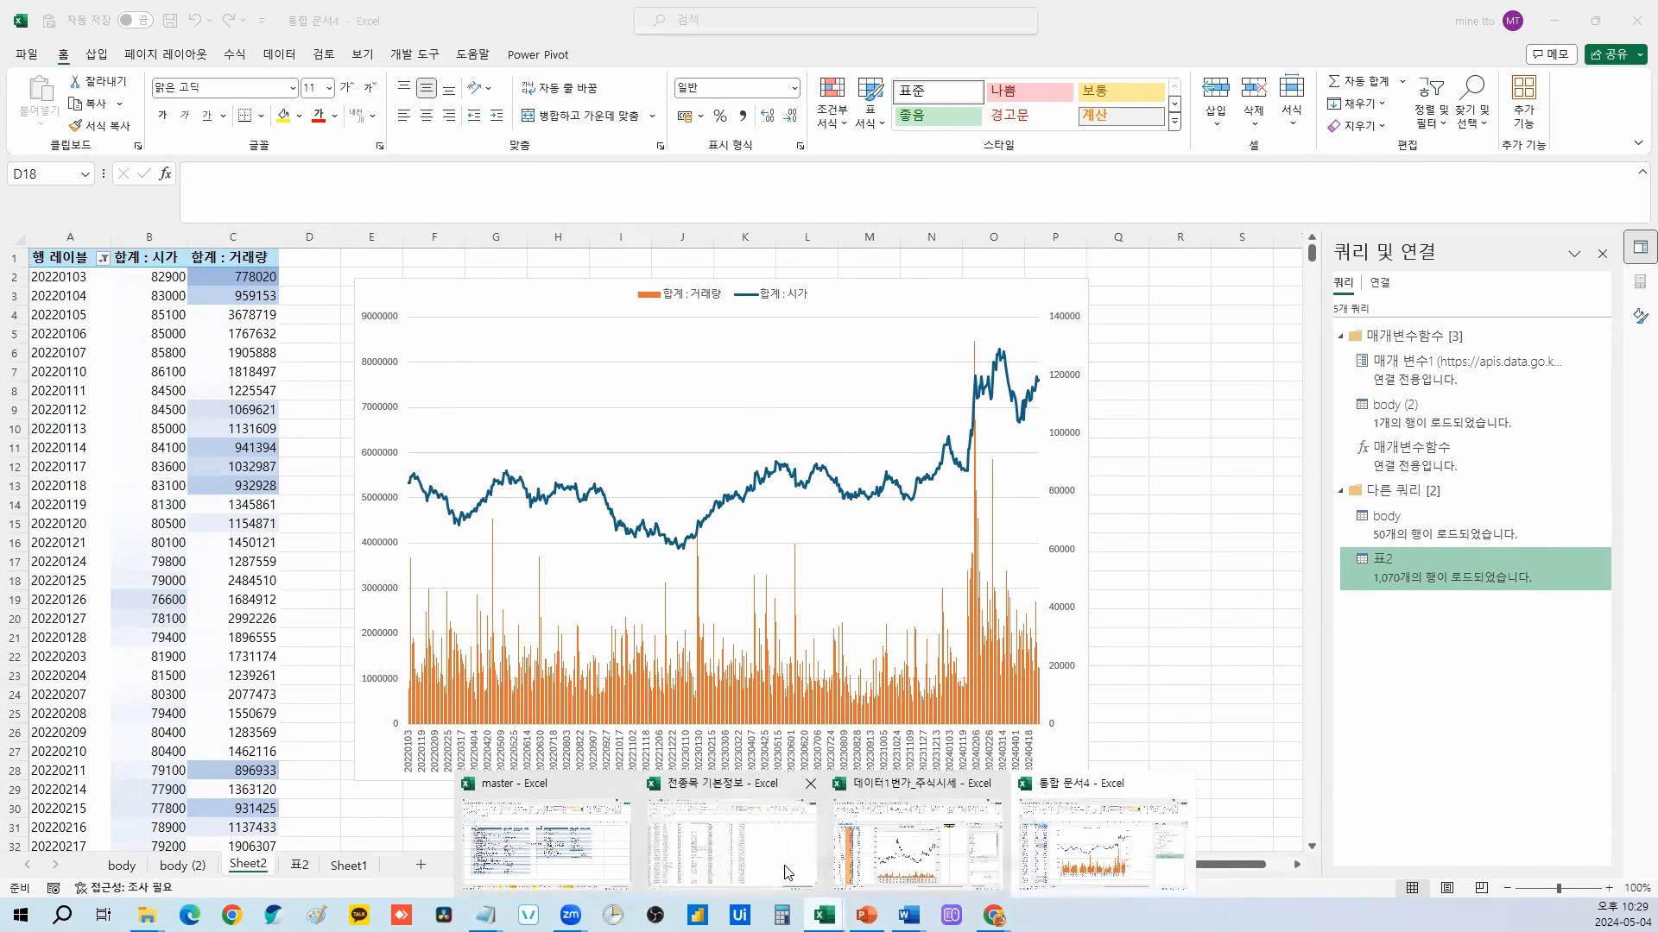
pyautogui.click(906, 846)
pyautogui.click(358, 413)
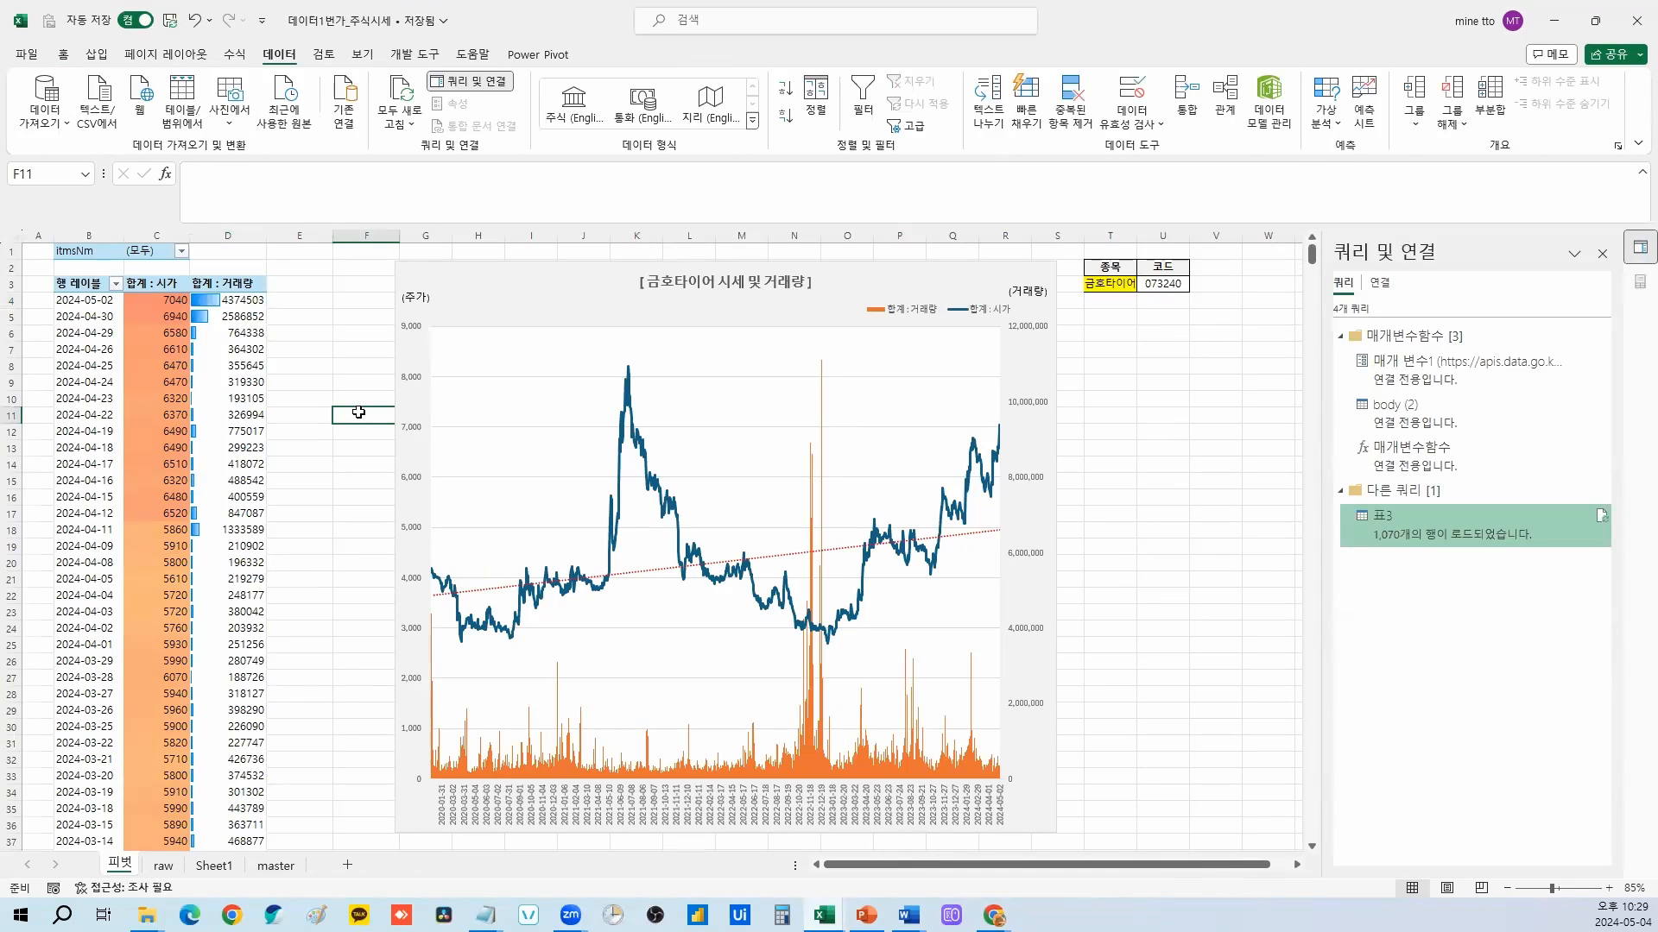